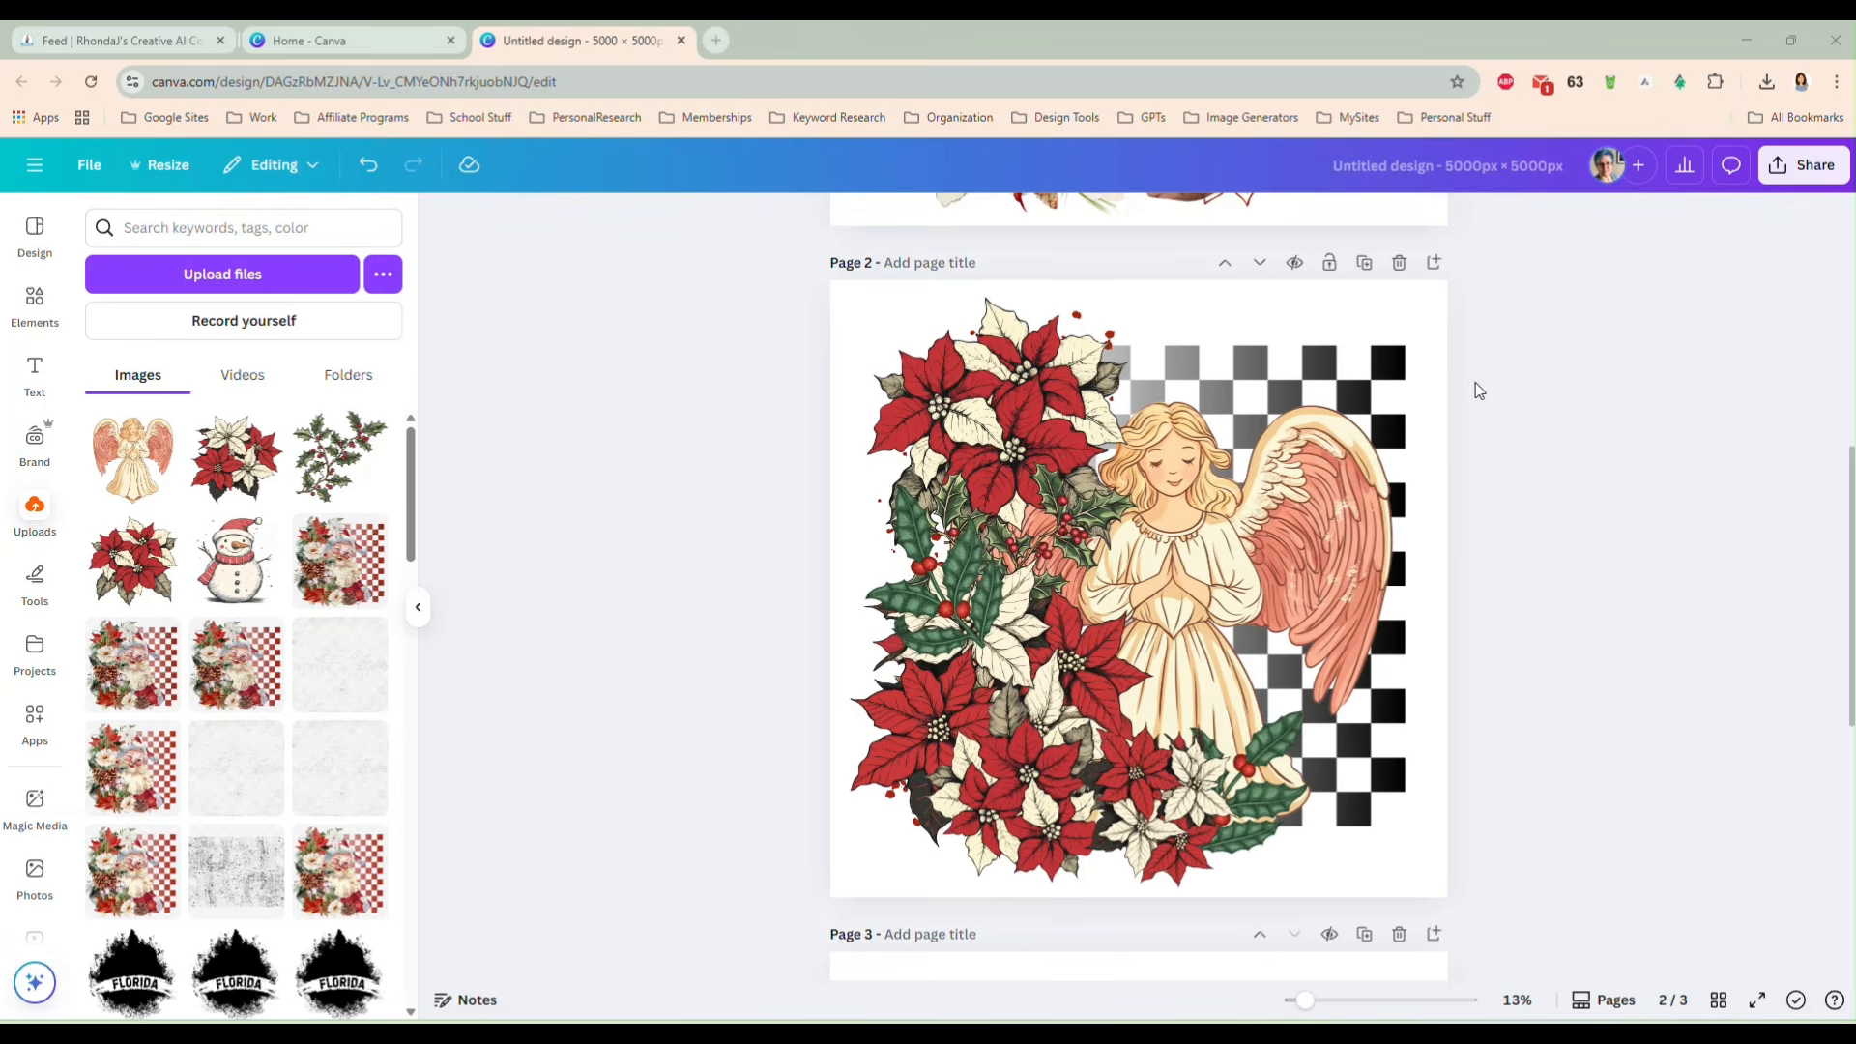
- Add the black checkered graphic that fades to transparent from the recently used elements to blank page 3
{"action": "scroll", "coordinate": [1489, 519], "scroll_direction": "up", "scroll_amount": 5}
{"action": "scroll", "coordinate": [1489, 519], "scroll_direction": "up", "scroll_amount": 2}
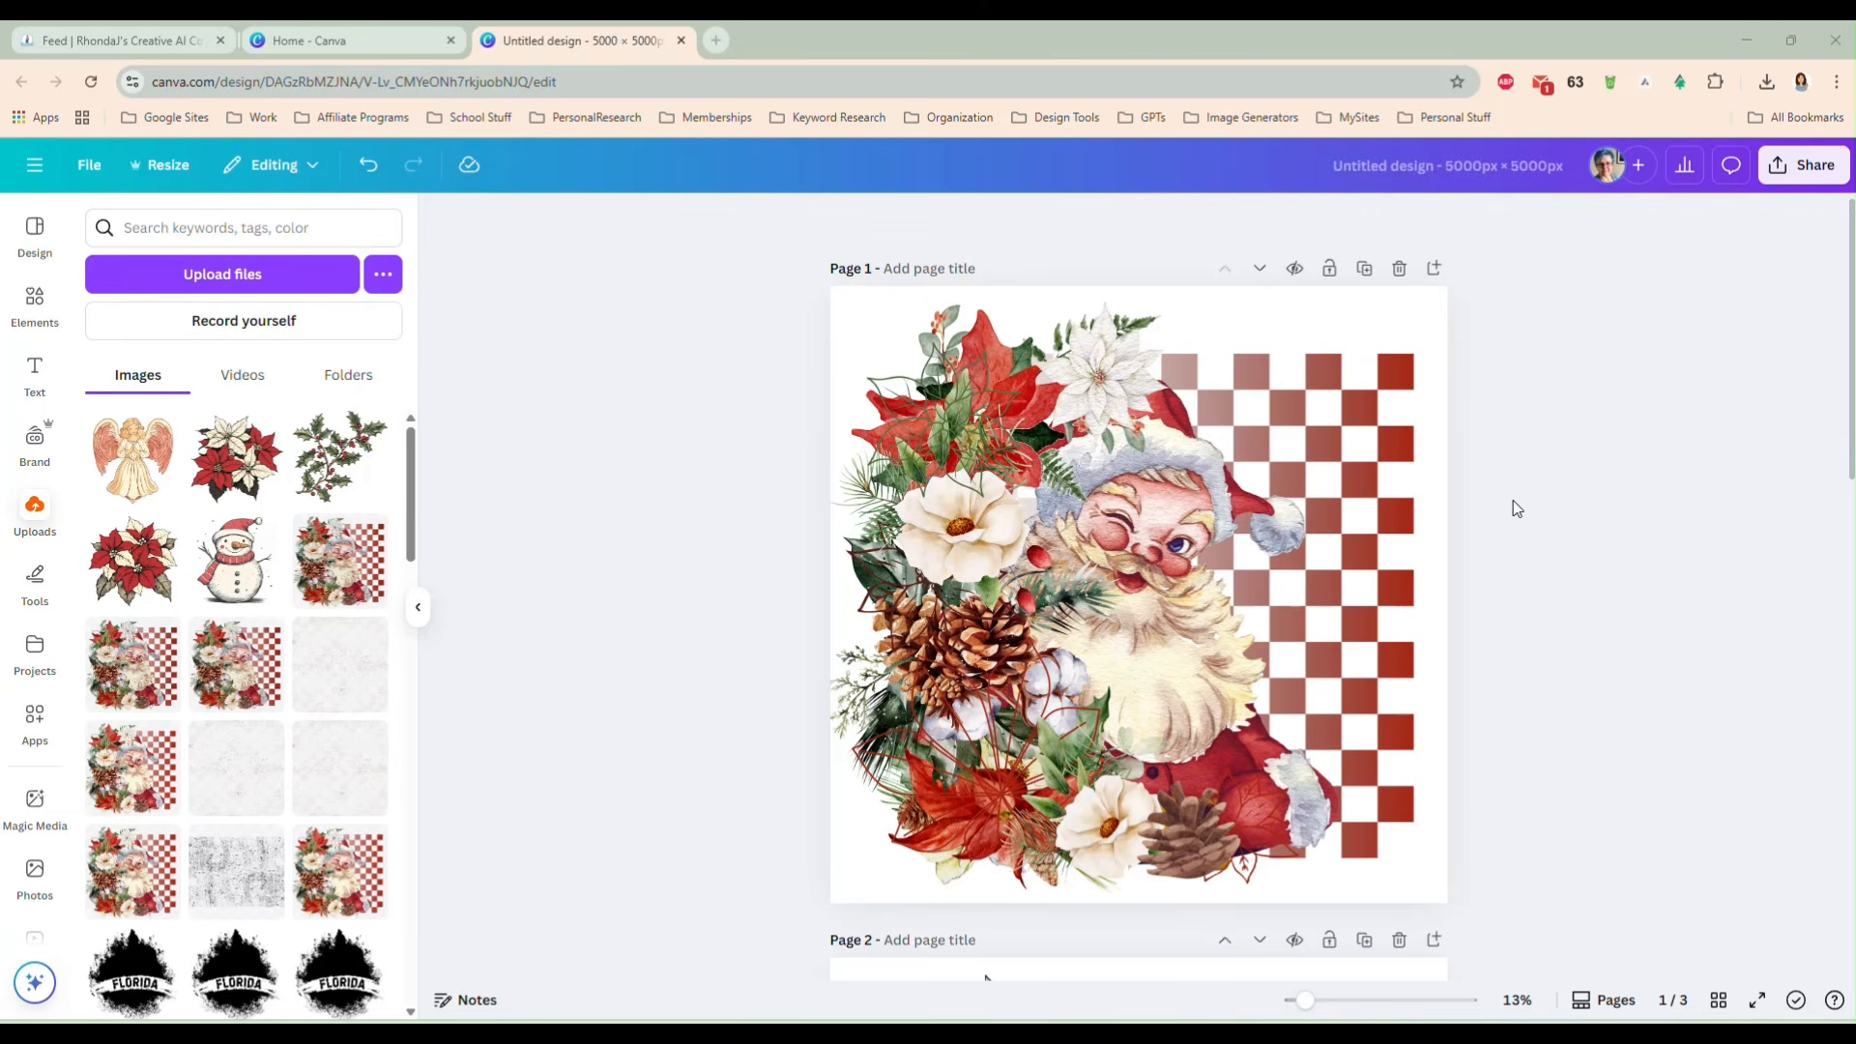
{"action": "scroll", "coordinate": [1513, 506], "scroll_direction": "down", "scroll_amount": 7}
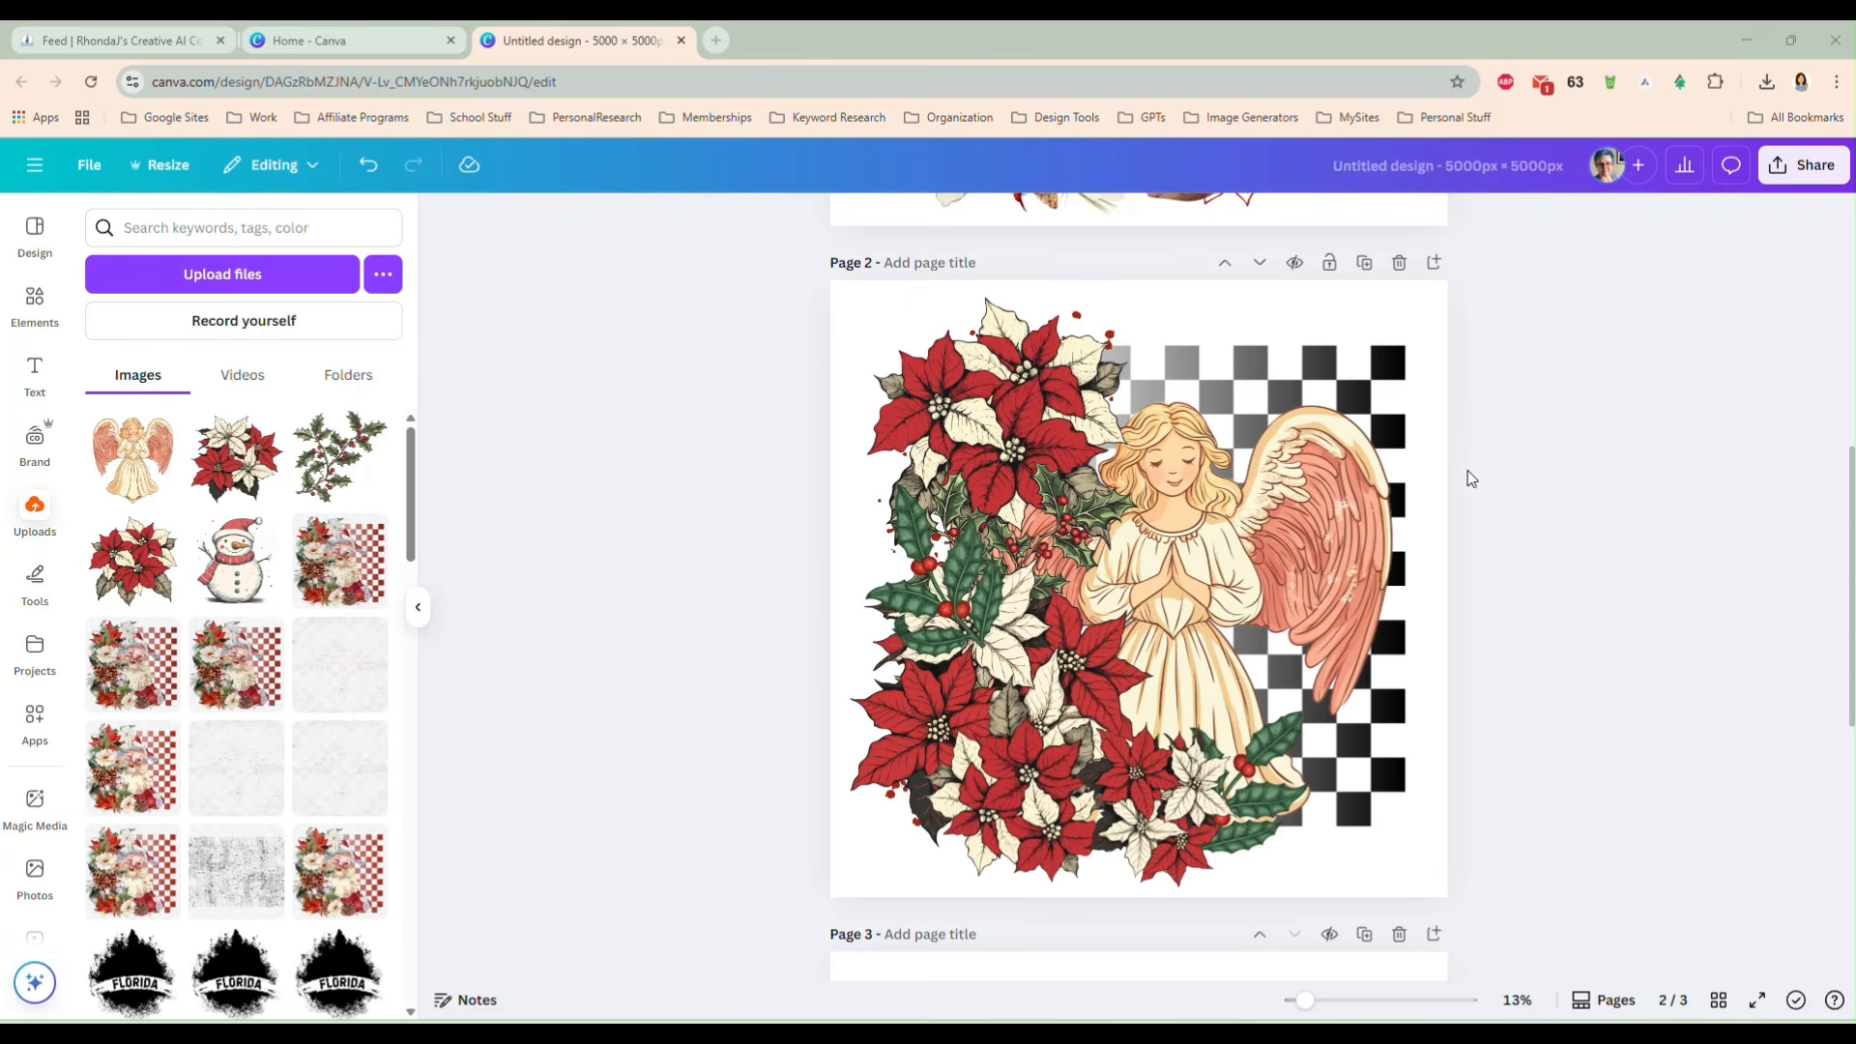
{"action": "scroll", "coordinate": [1470, 473], "scroll_direction": "down", "scroll_amount": 5}
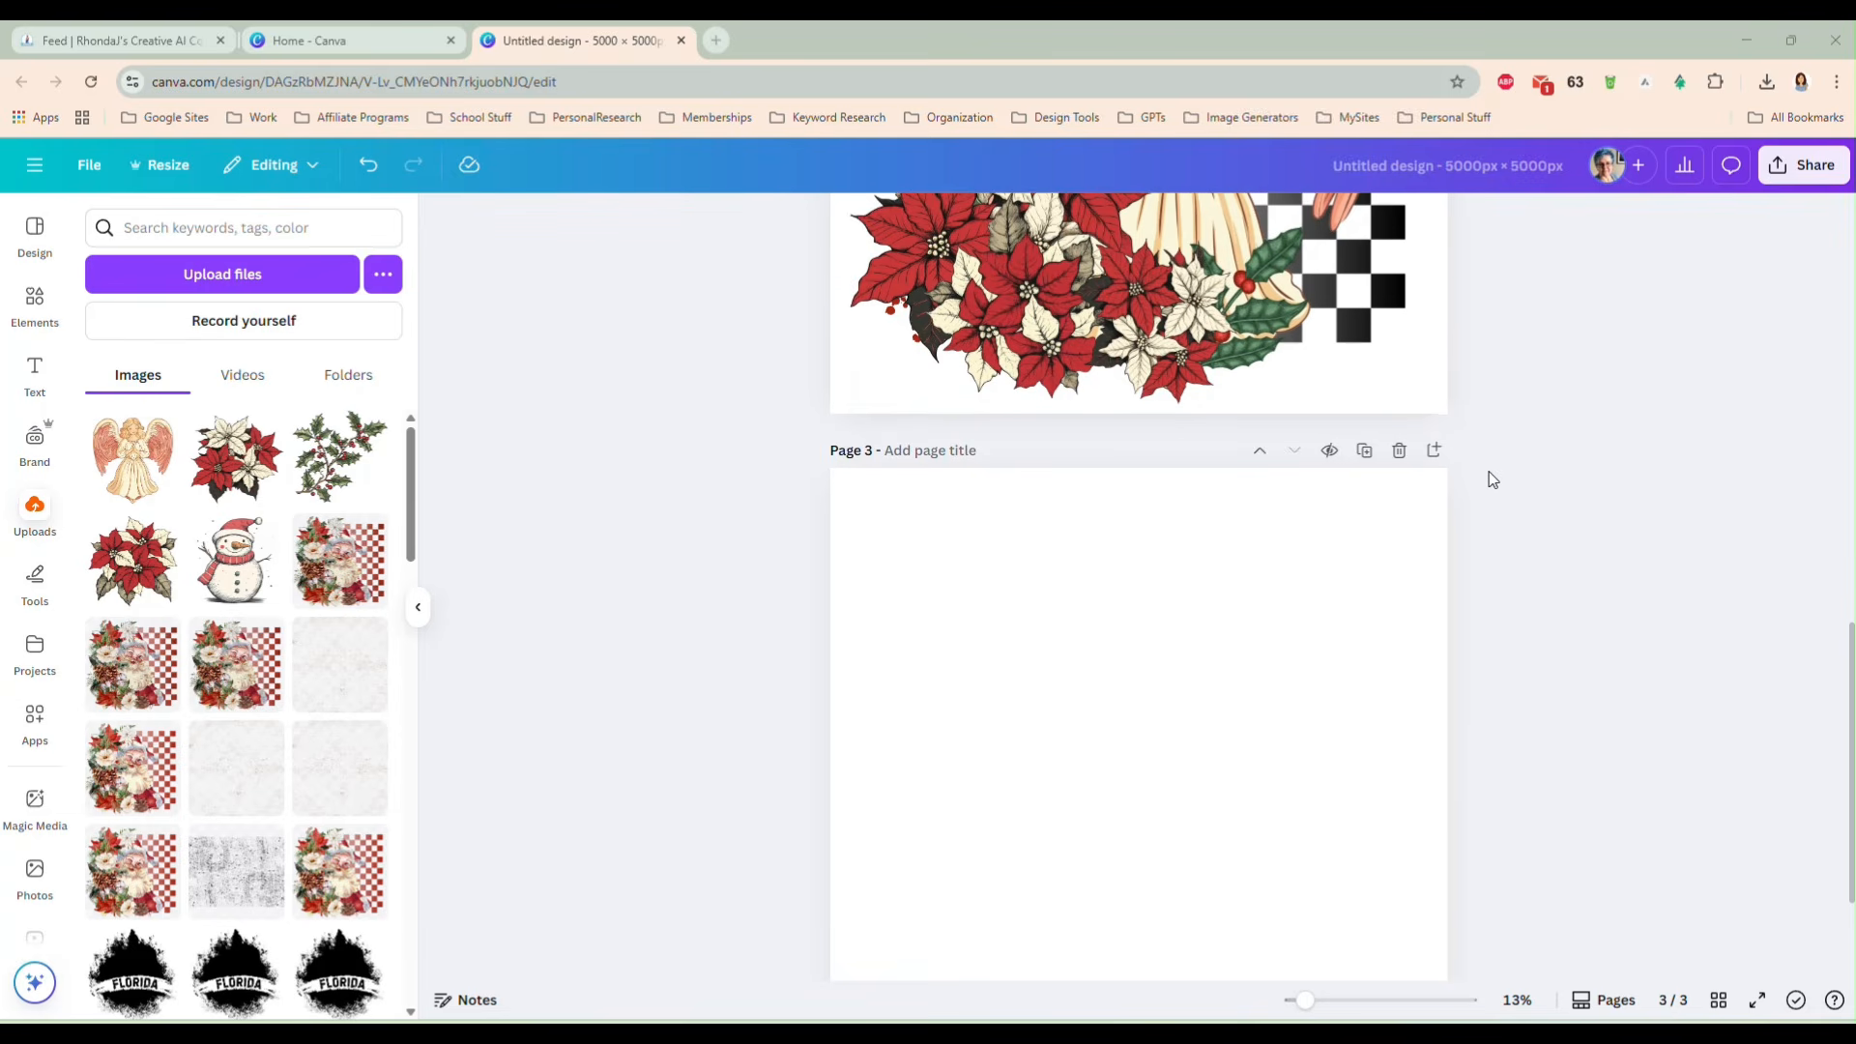
{"action": "scroll", "coordinate": [1489, 480], "scroll_direction": "down", "scroll_amount": 2}
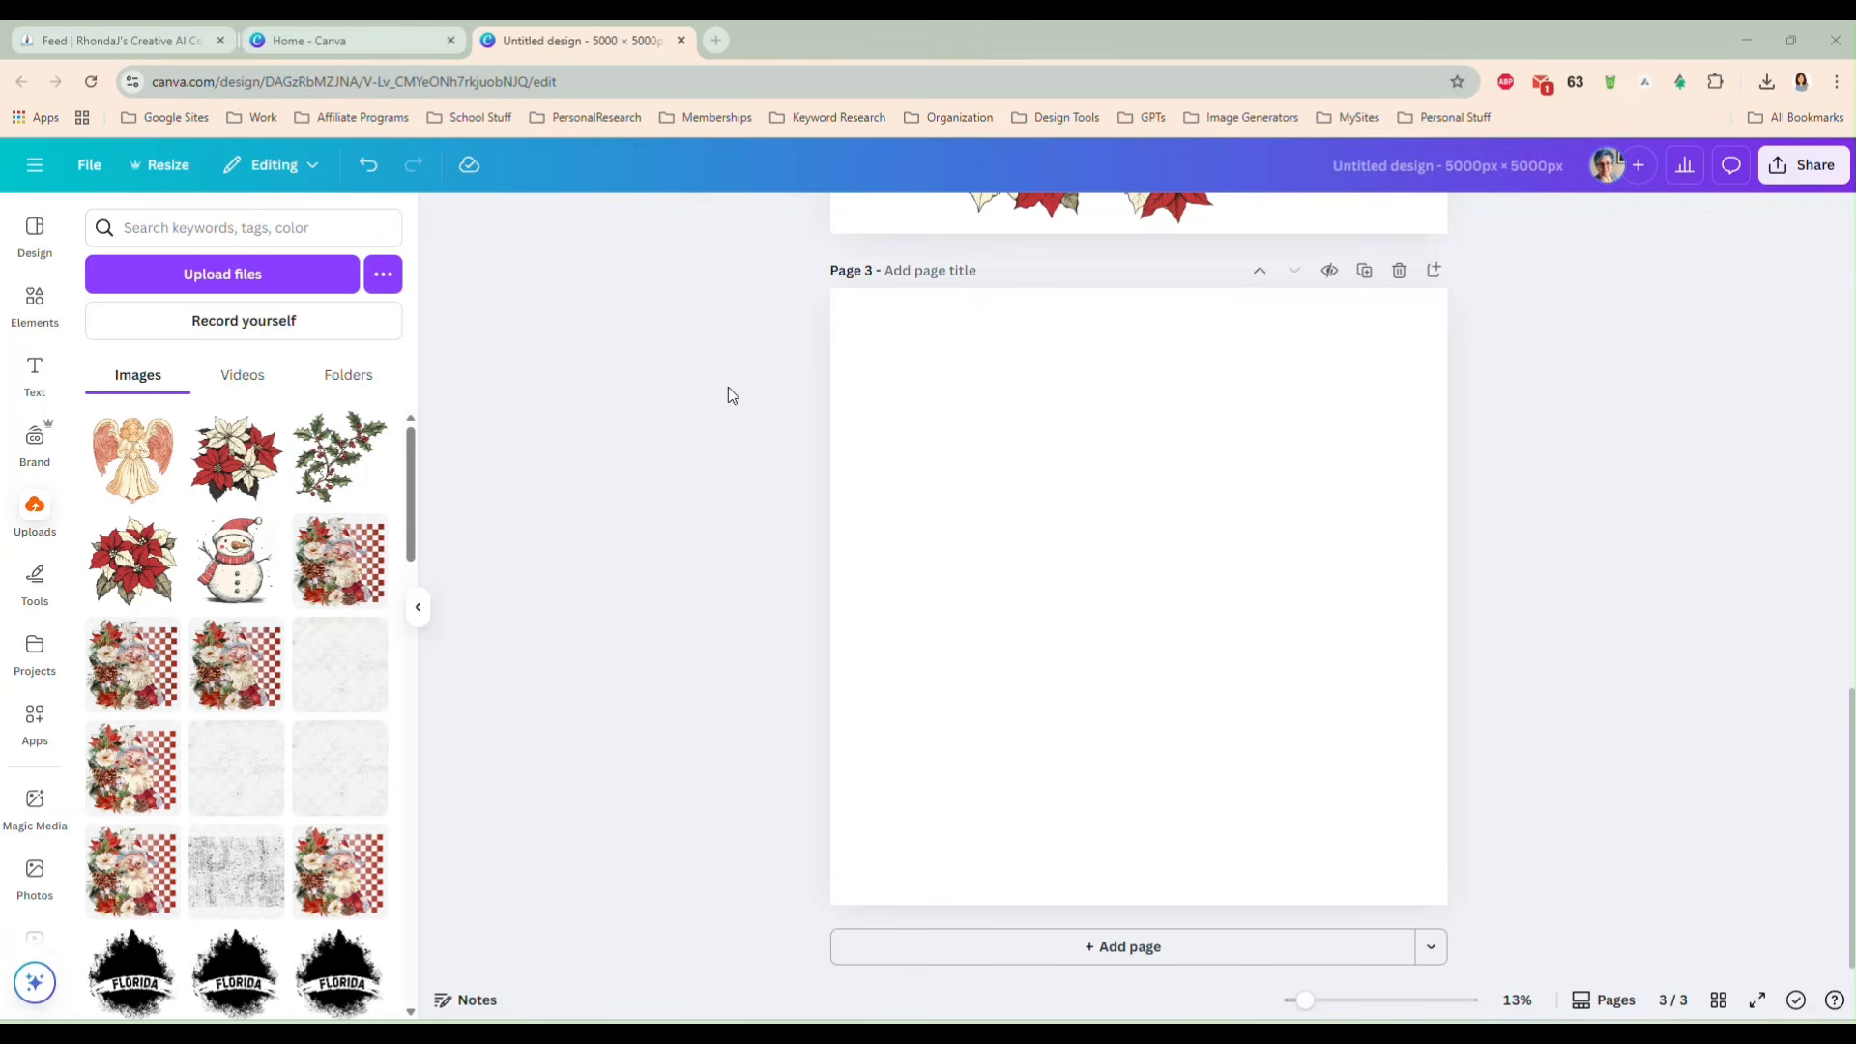
{"action": "left_click", "coordinate": [40, 290]}
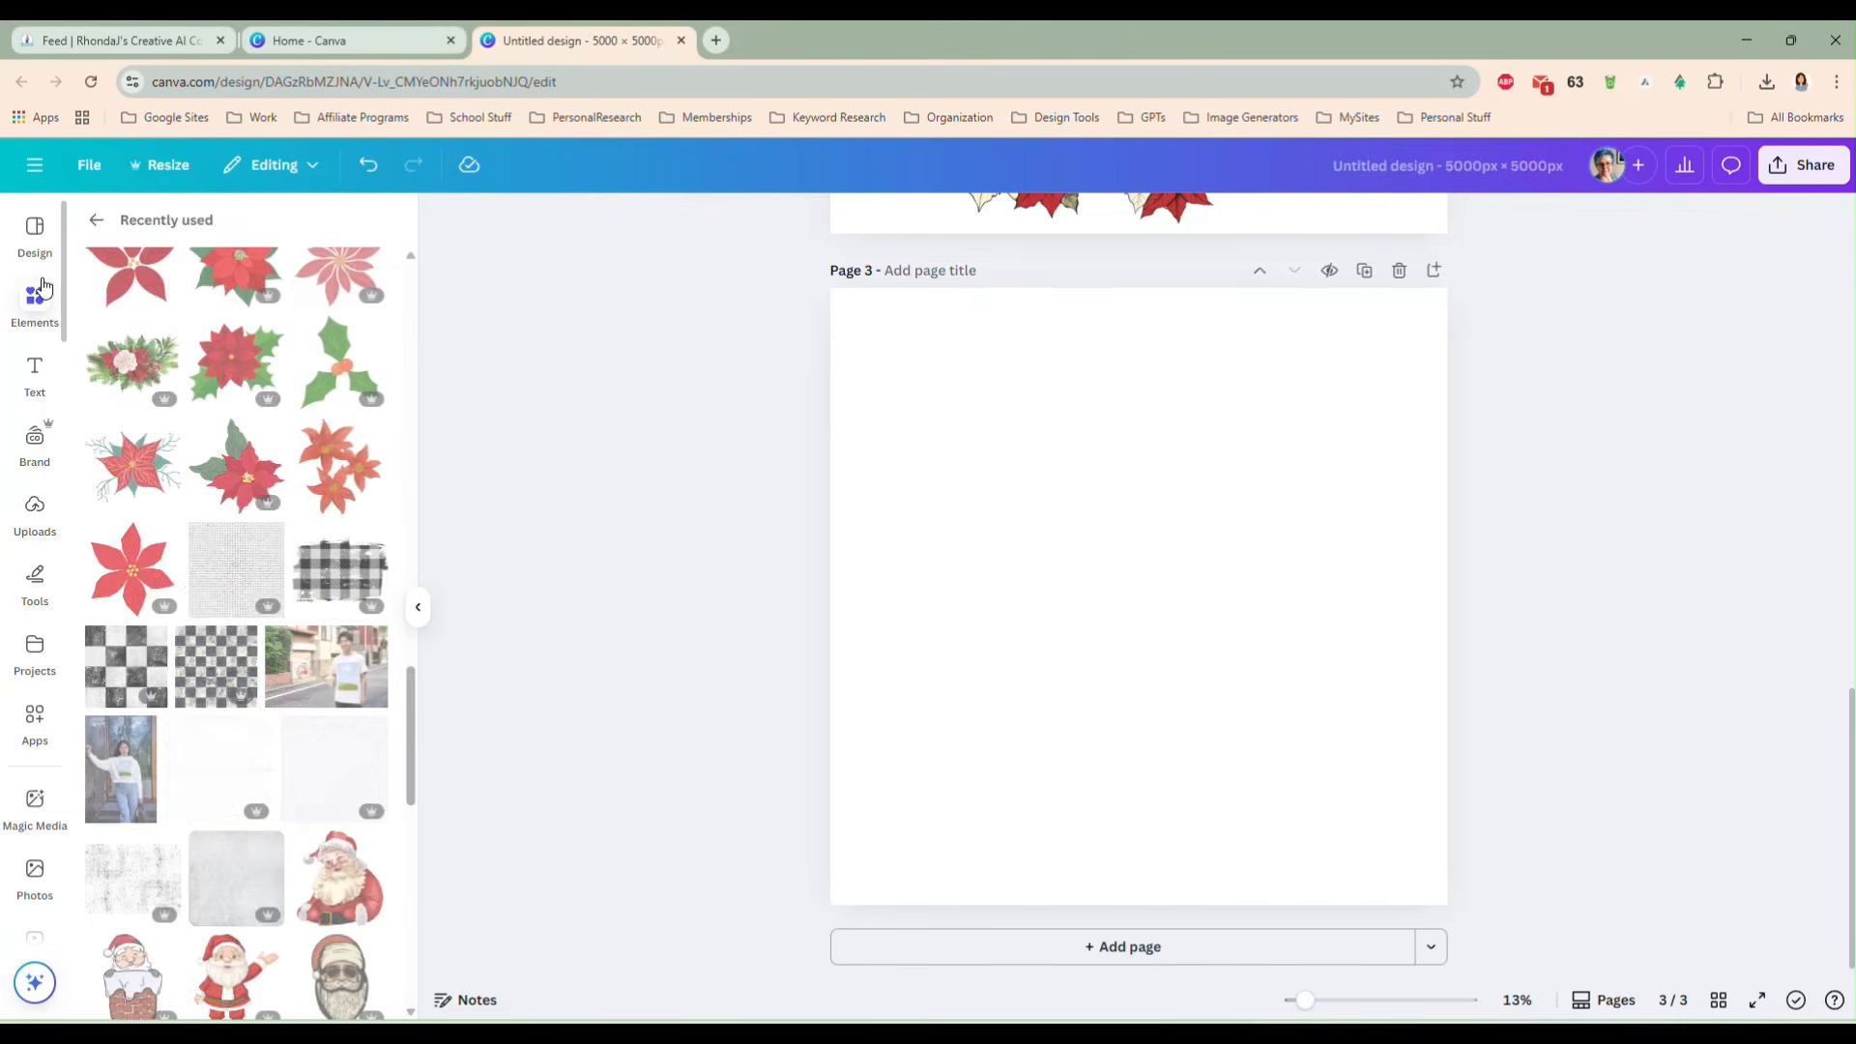
{"action": "scroll", "coordinate": [250, 364], "scroll_direction": "up", "scroll_amount": 4}
{"action": "scroll", "coordinate": [250, 365], "scroll_direction": "up", "scroll_amount": 10}
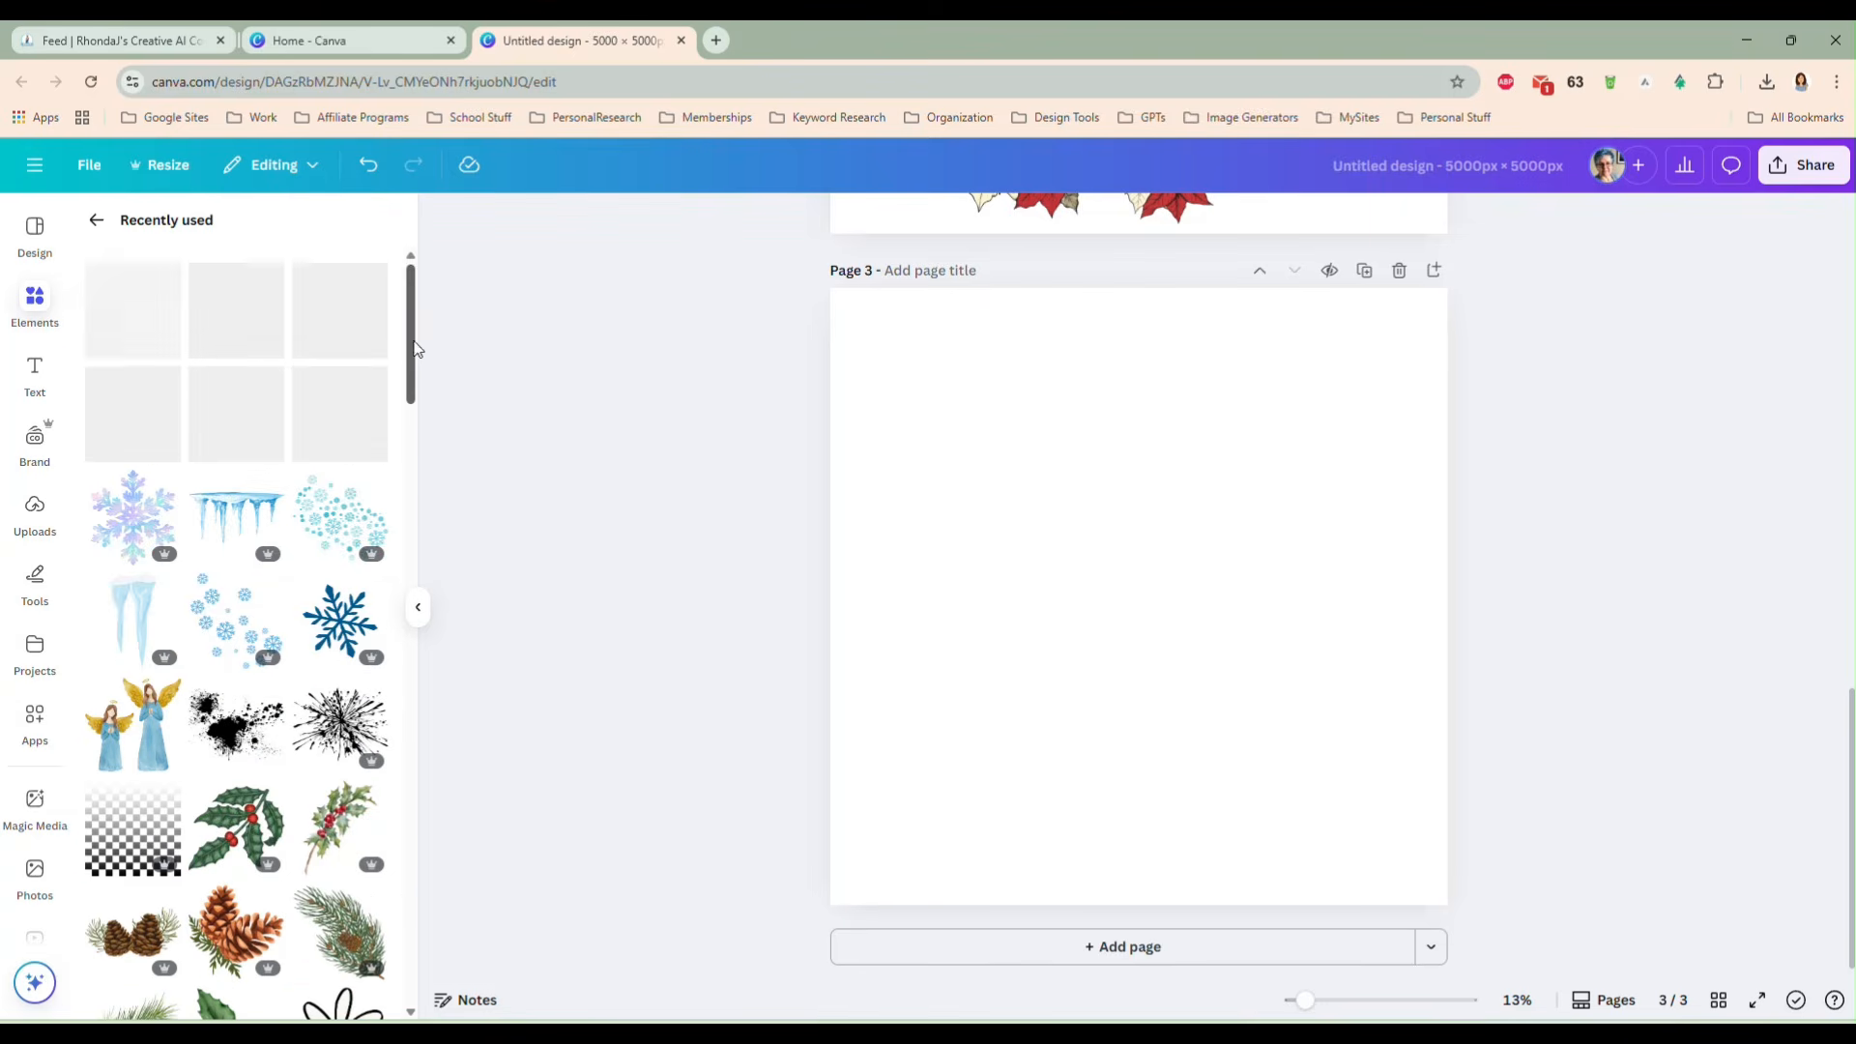
{"action": "scroll", "coordinate": [116, 642], "scroll_direction": "down", "scroll_amount": 2}
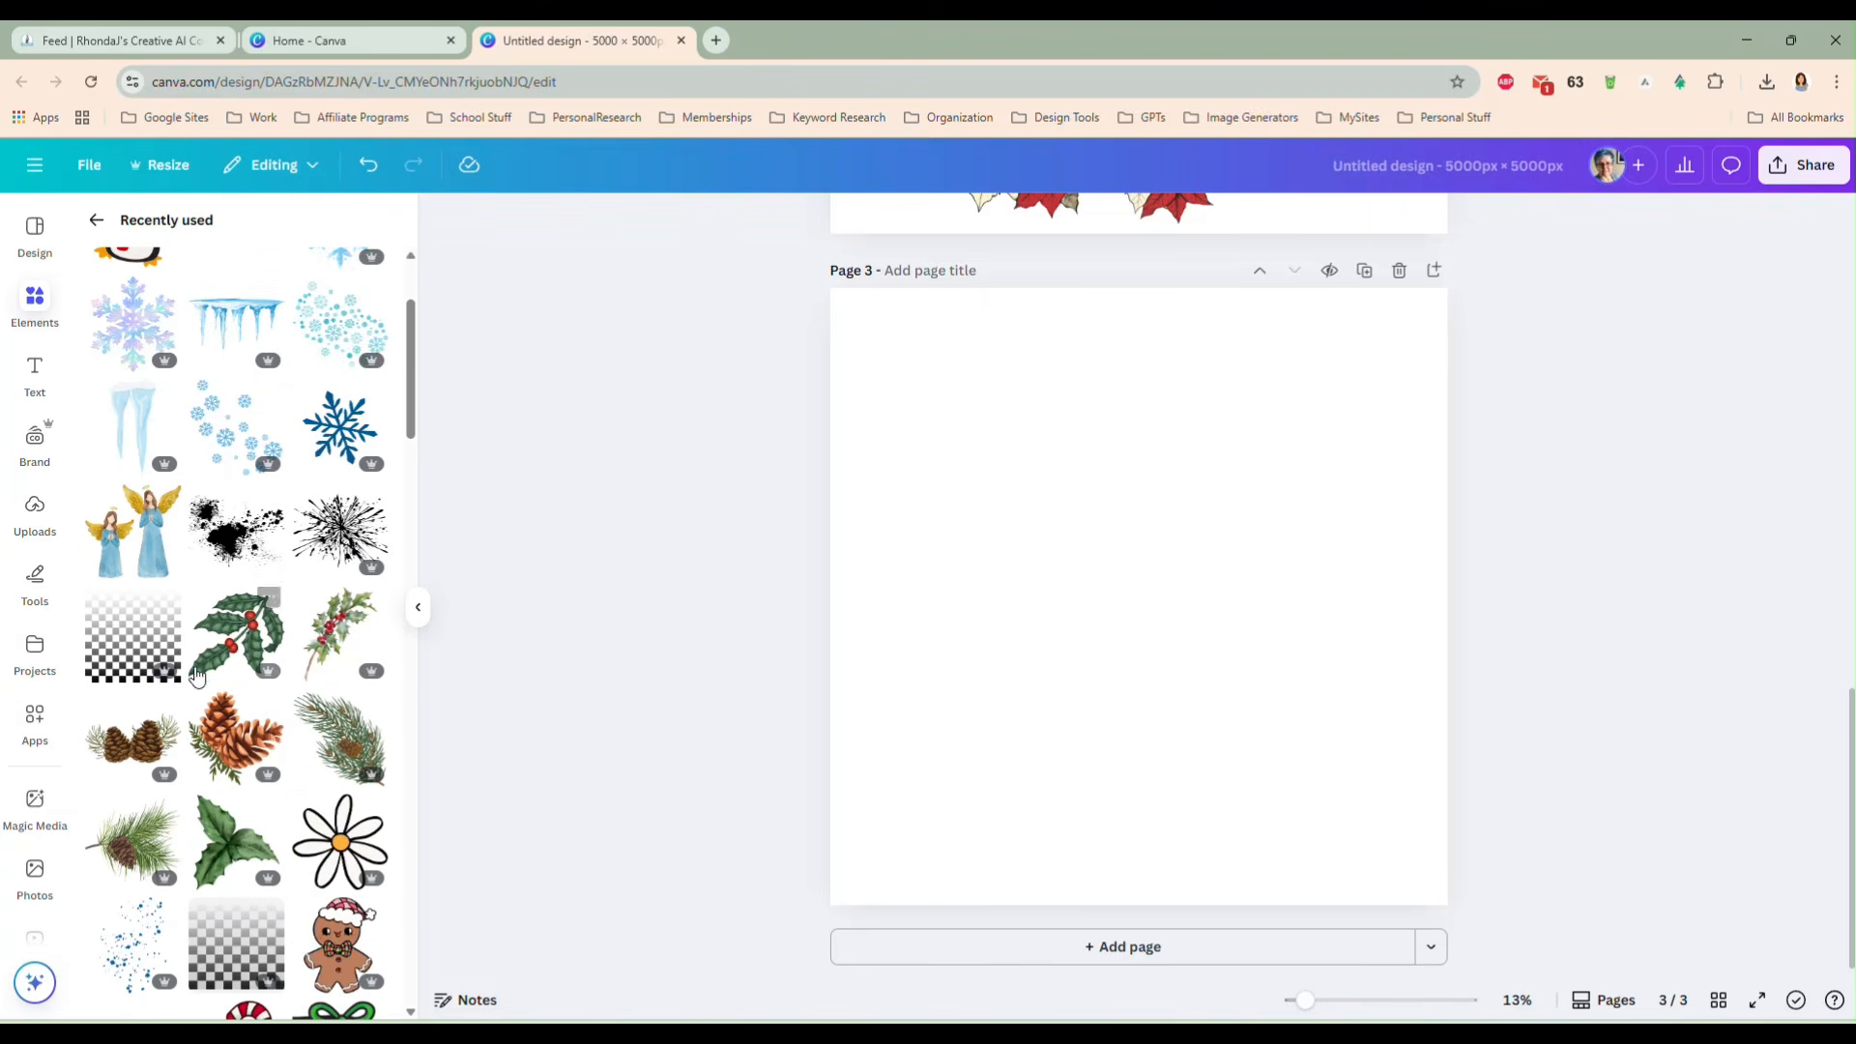
{"action": "left_click", "coordinate": [116, 645]}
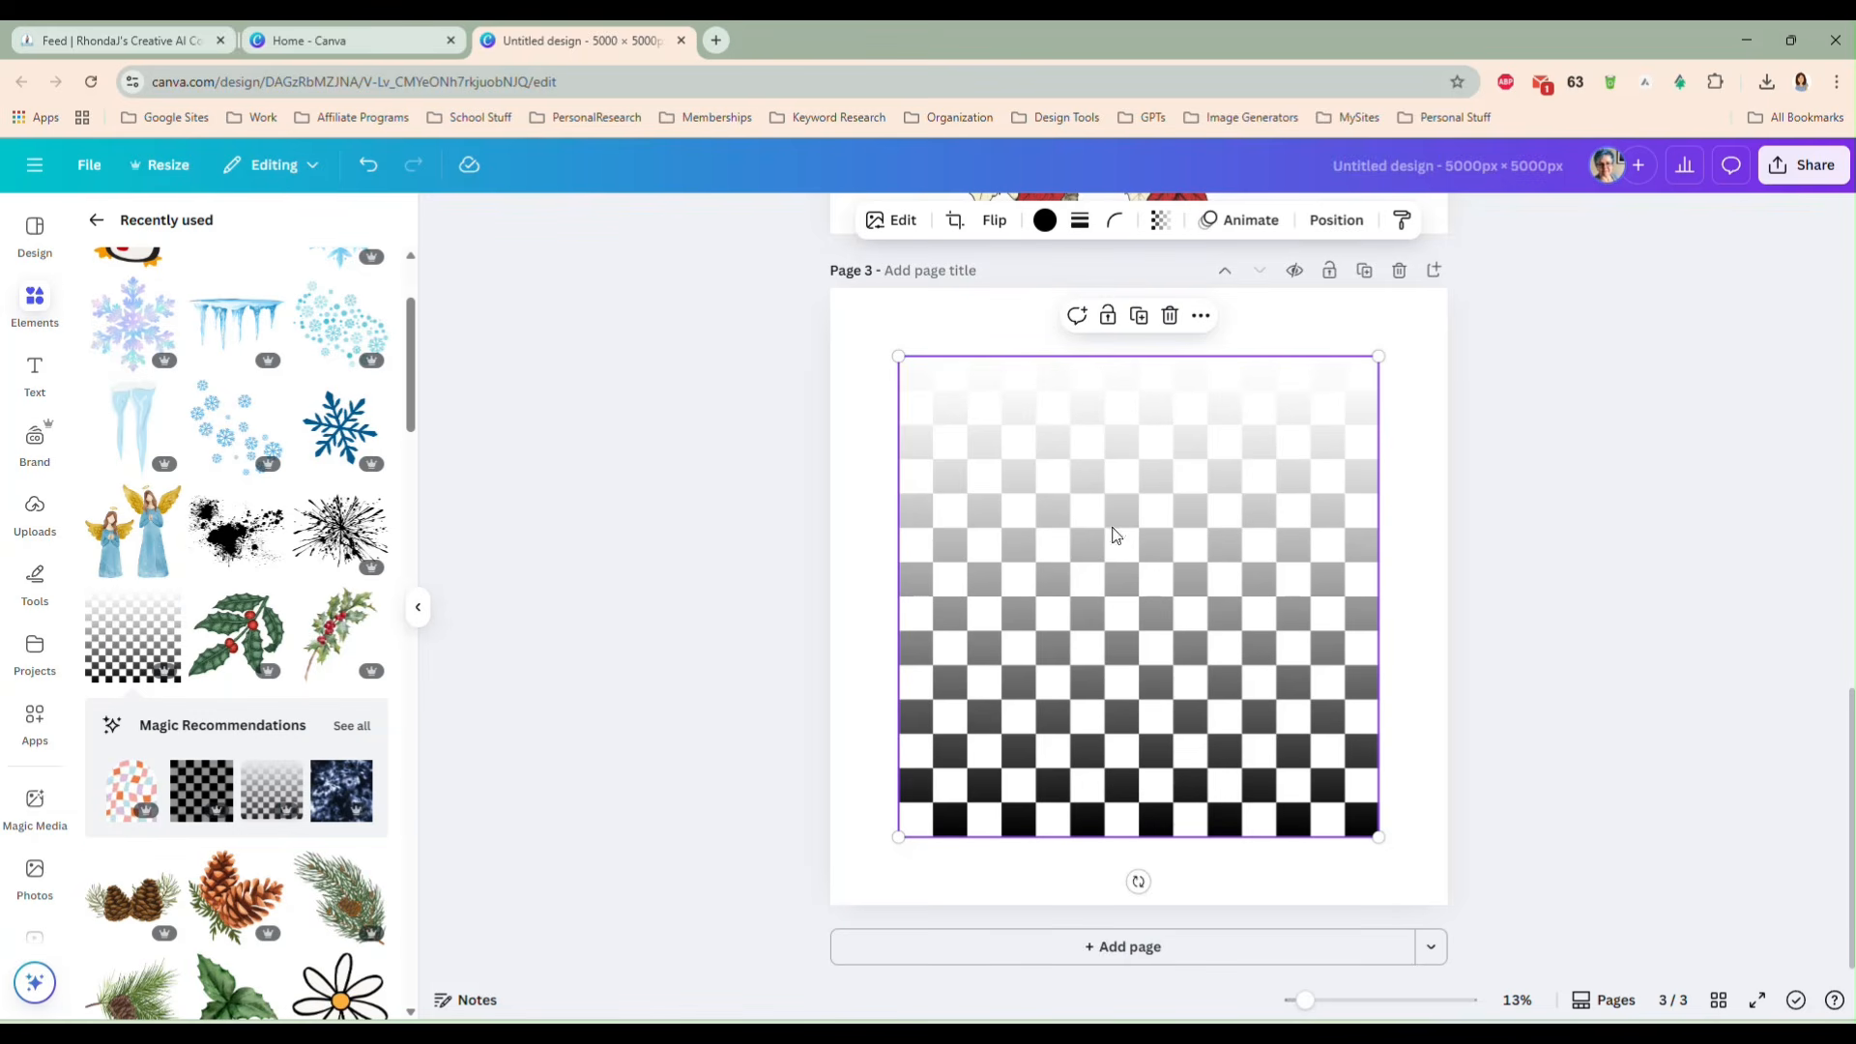
- Search the elements for "transparent checkered" and browse all of the graphics results for fading checkered patterns
{"action": "left_click", "coordinate": [95, 220]}
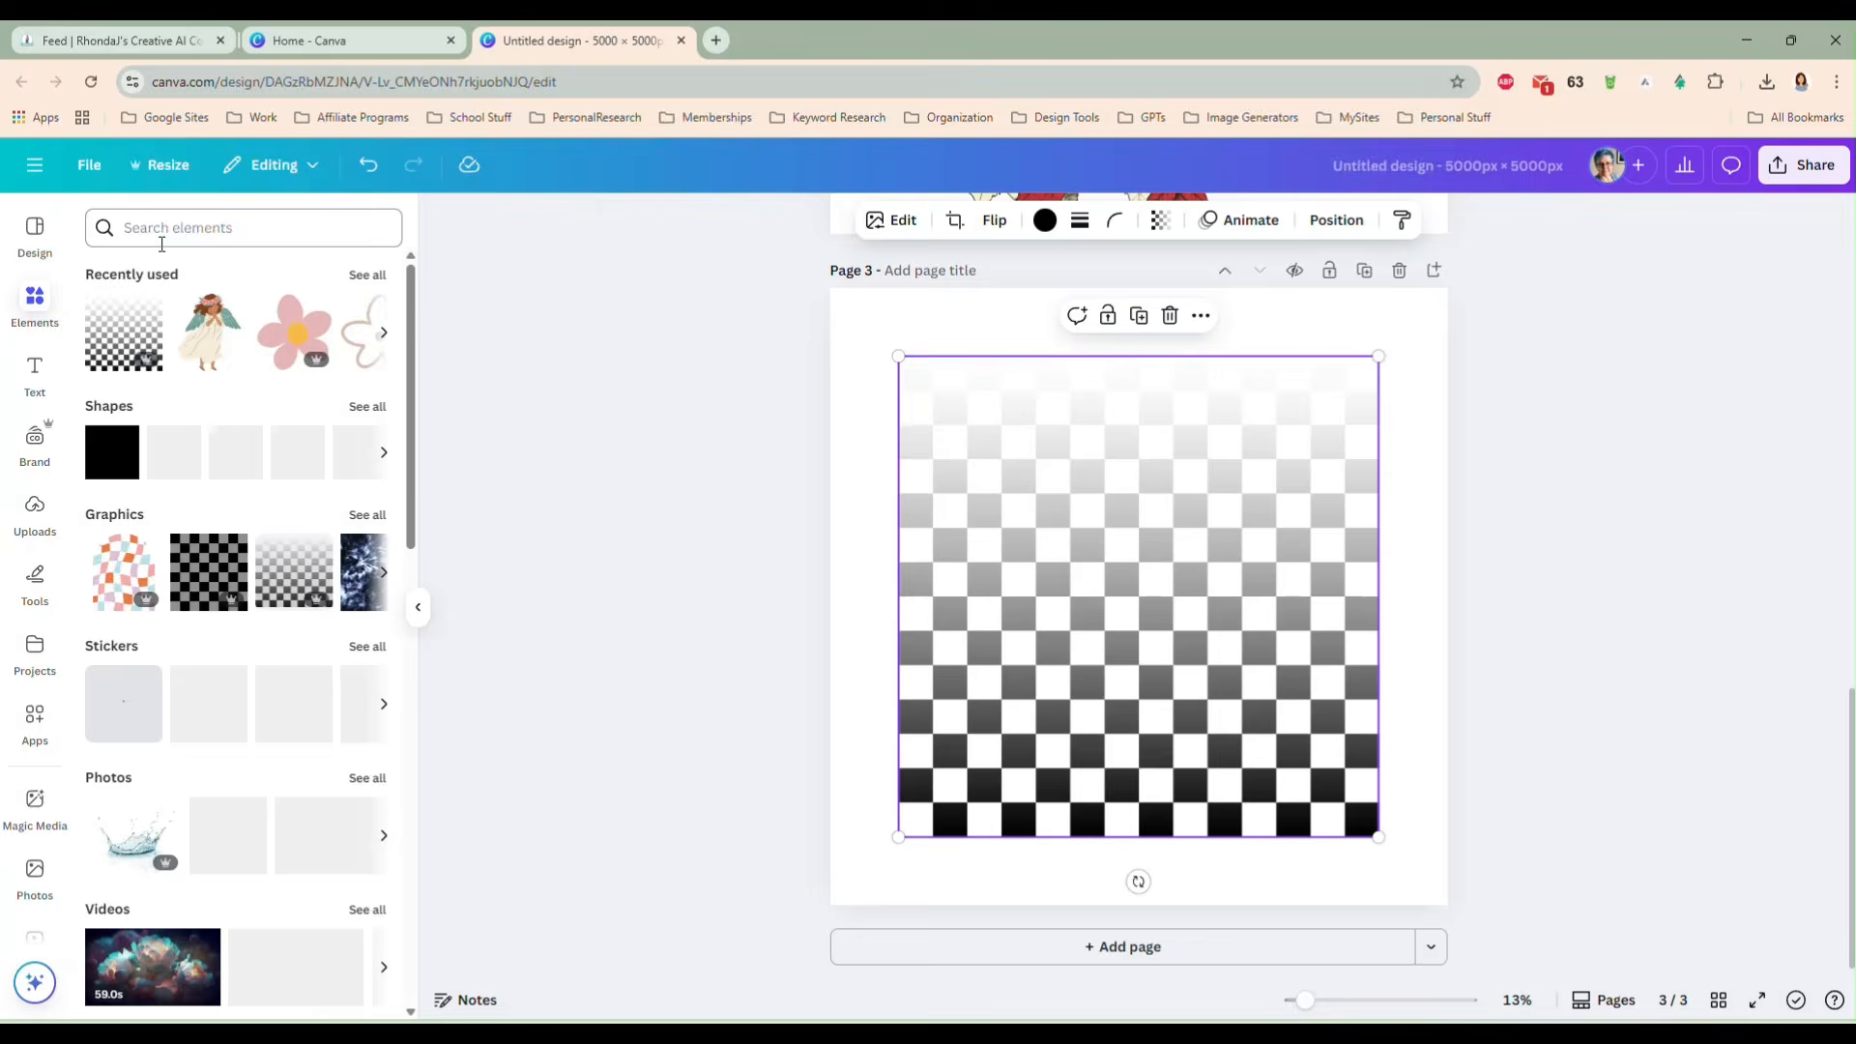
{"action": "left_click", "coordinate": [207, 229]}
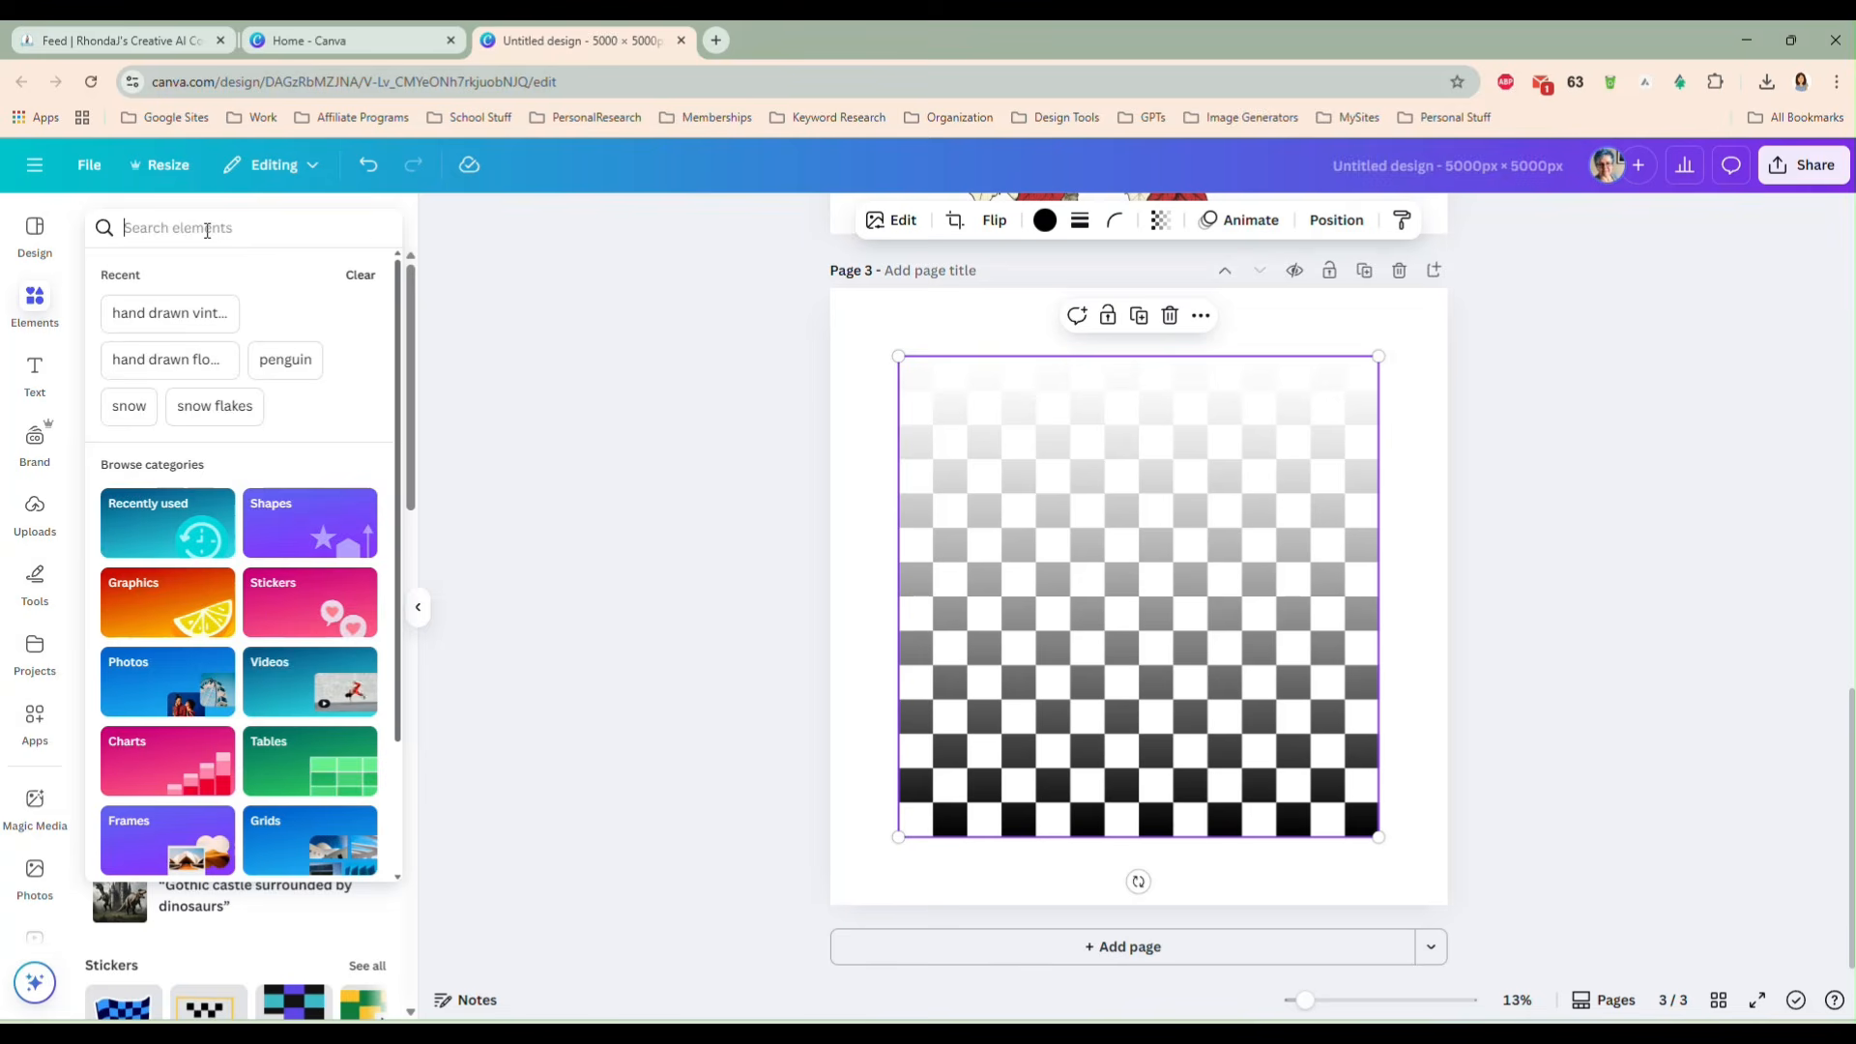
{"action": "type", "text": "transp"}
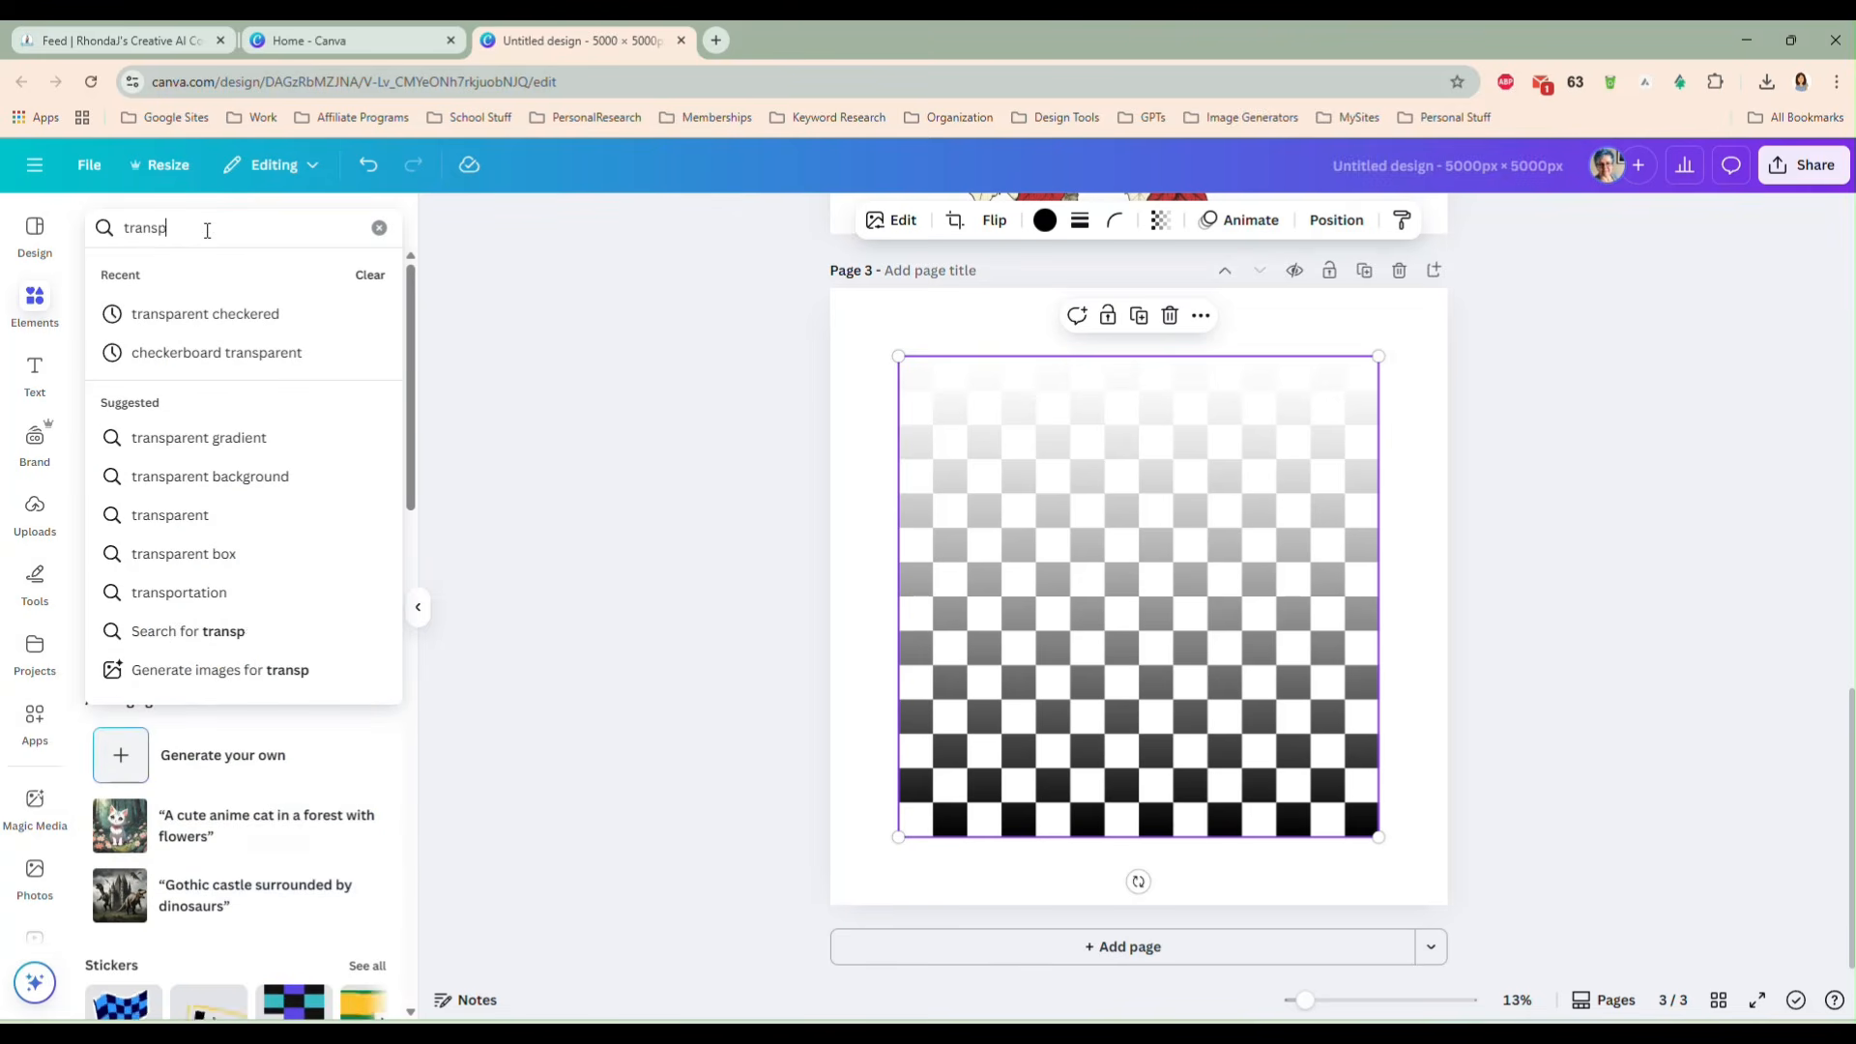
{"action": "type", "text": "arent checkered"}
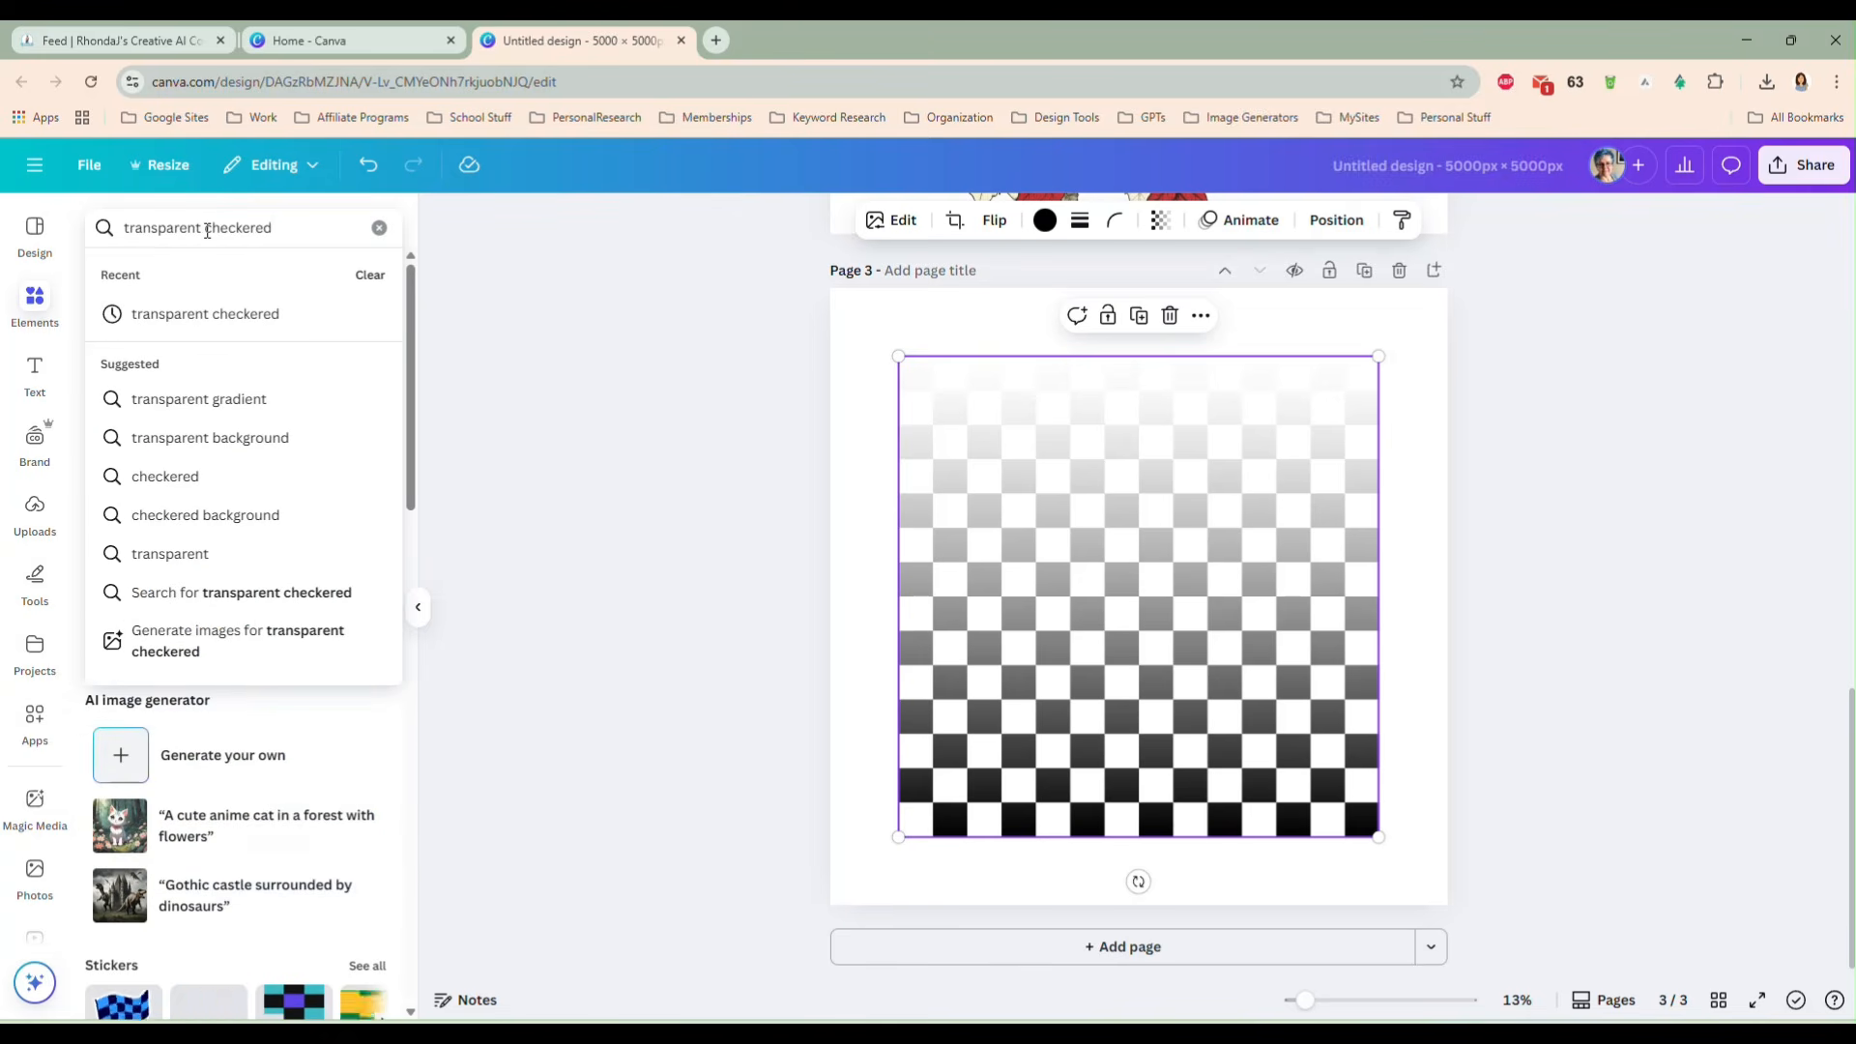
{"action": "key", "text": "Return"}
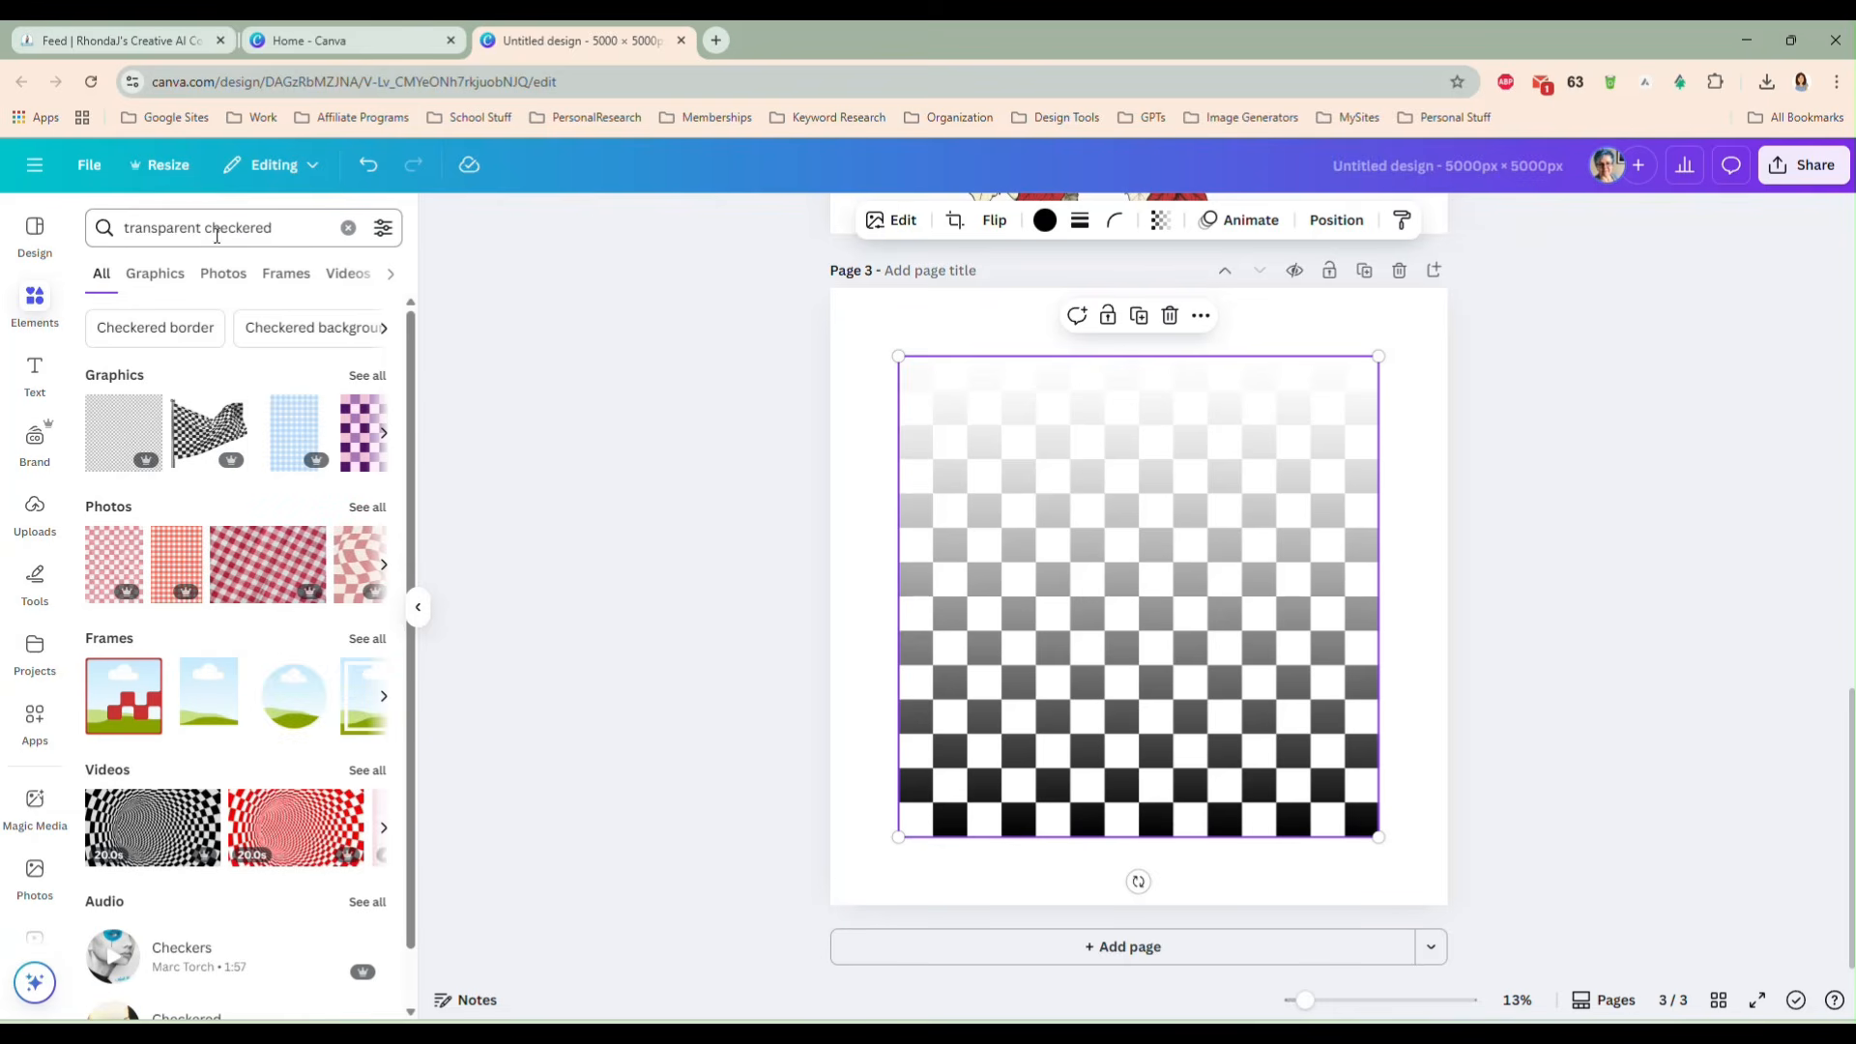
{"action": "left_click", "coordinate": [365, 377]}
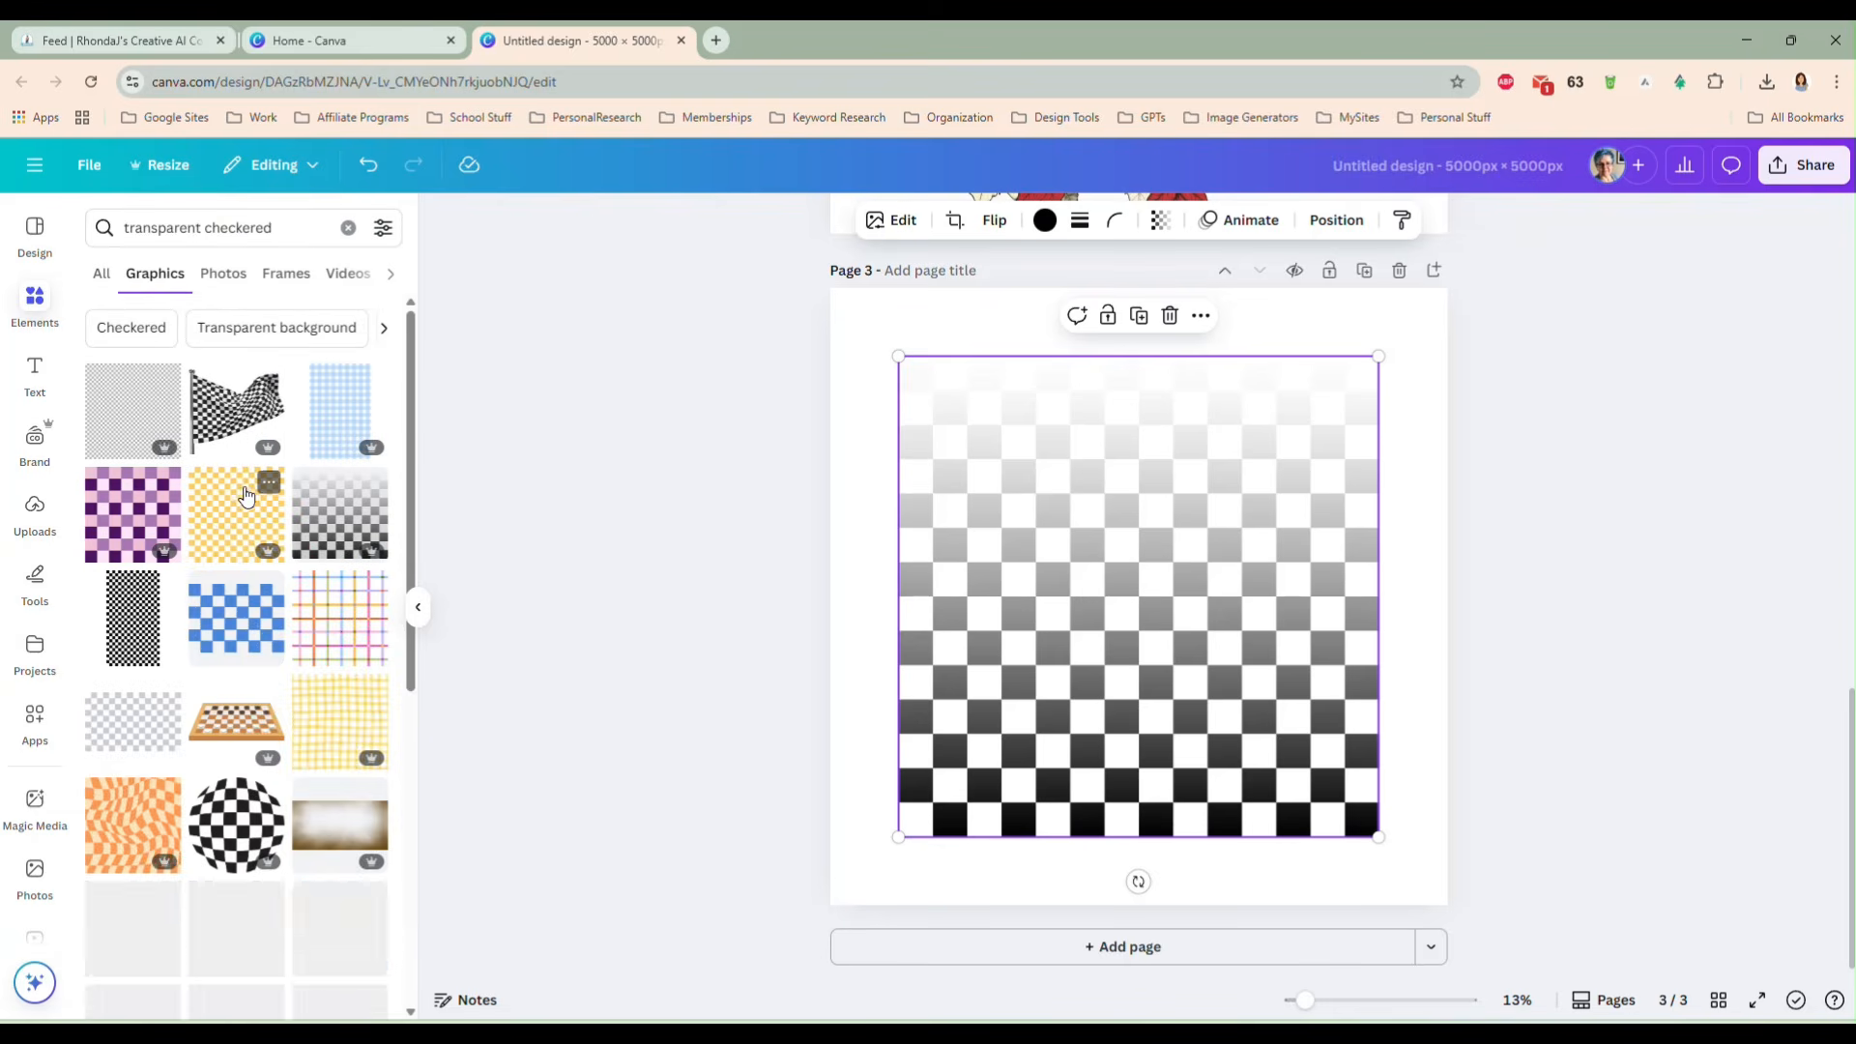
{"action": "scroll", "coordinate": [323, 513], "scroll_direction": "down", "scroll_amount": 5}
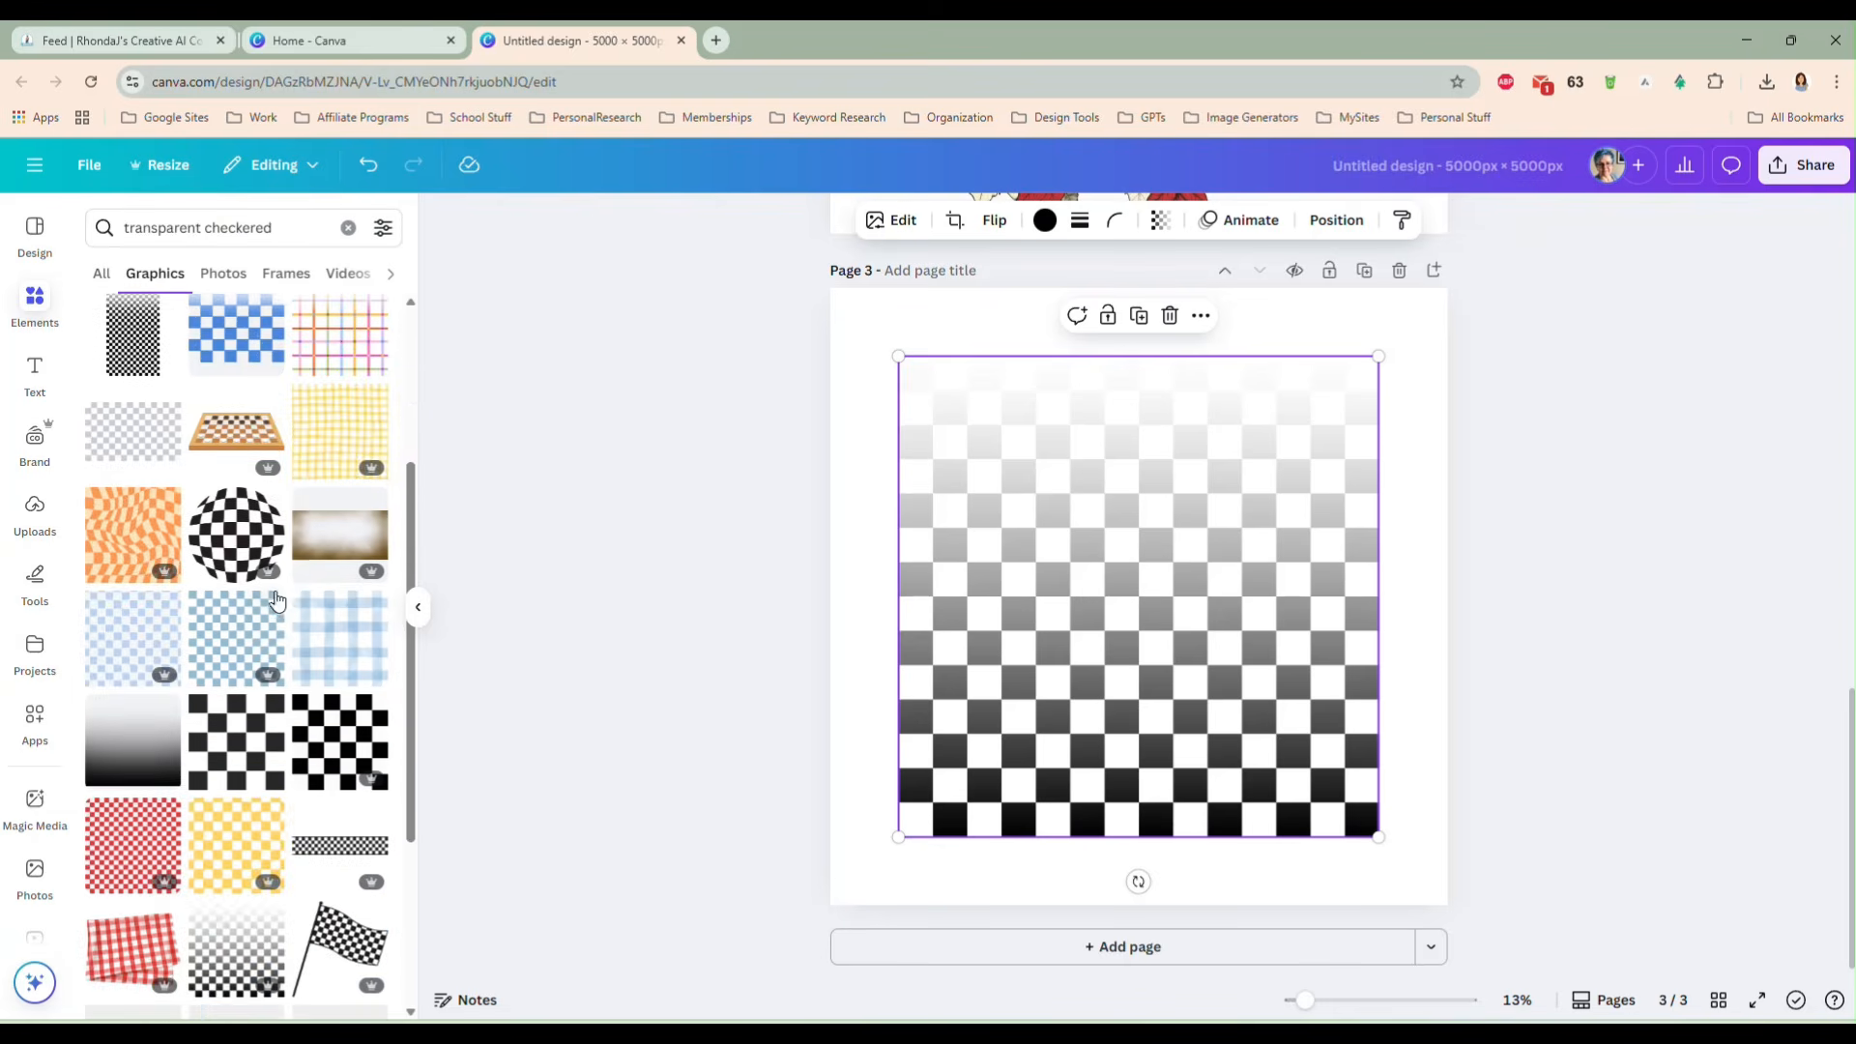
{"action": "scroll", "coordinate": [265, 611], "scroll_direction": "up", "scroll_amount": 1}
{"action": "scroll", "coordinate": [261, 619], "scroll_direction": "down", "scroll_amount": 2}
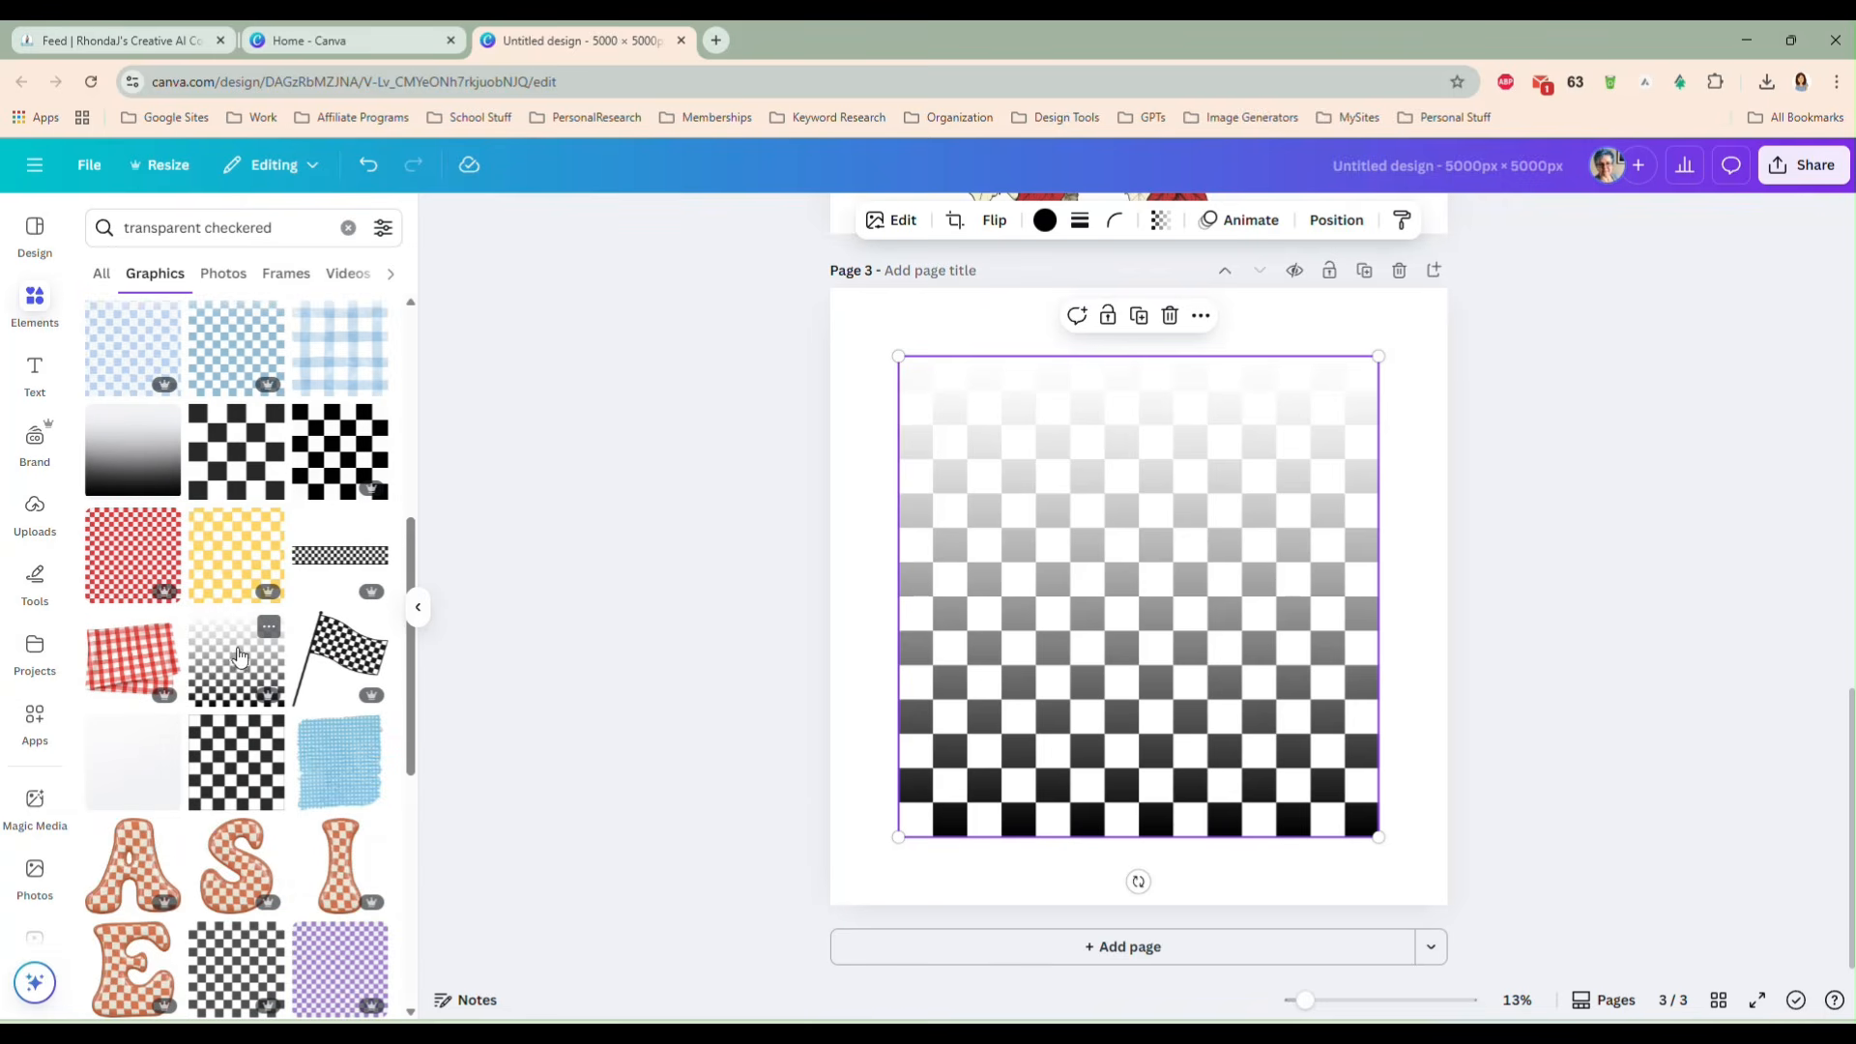
{"action": "scroll", "coordinate": [232, 663], "scroll_direction": "down", "scroll_amount": 3}
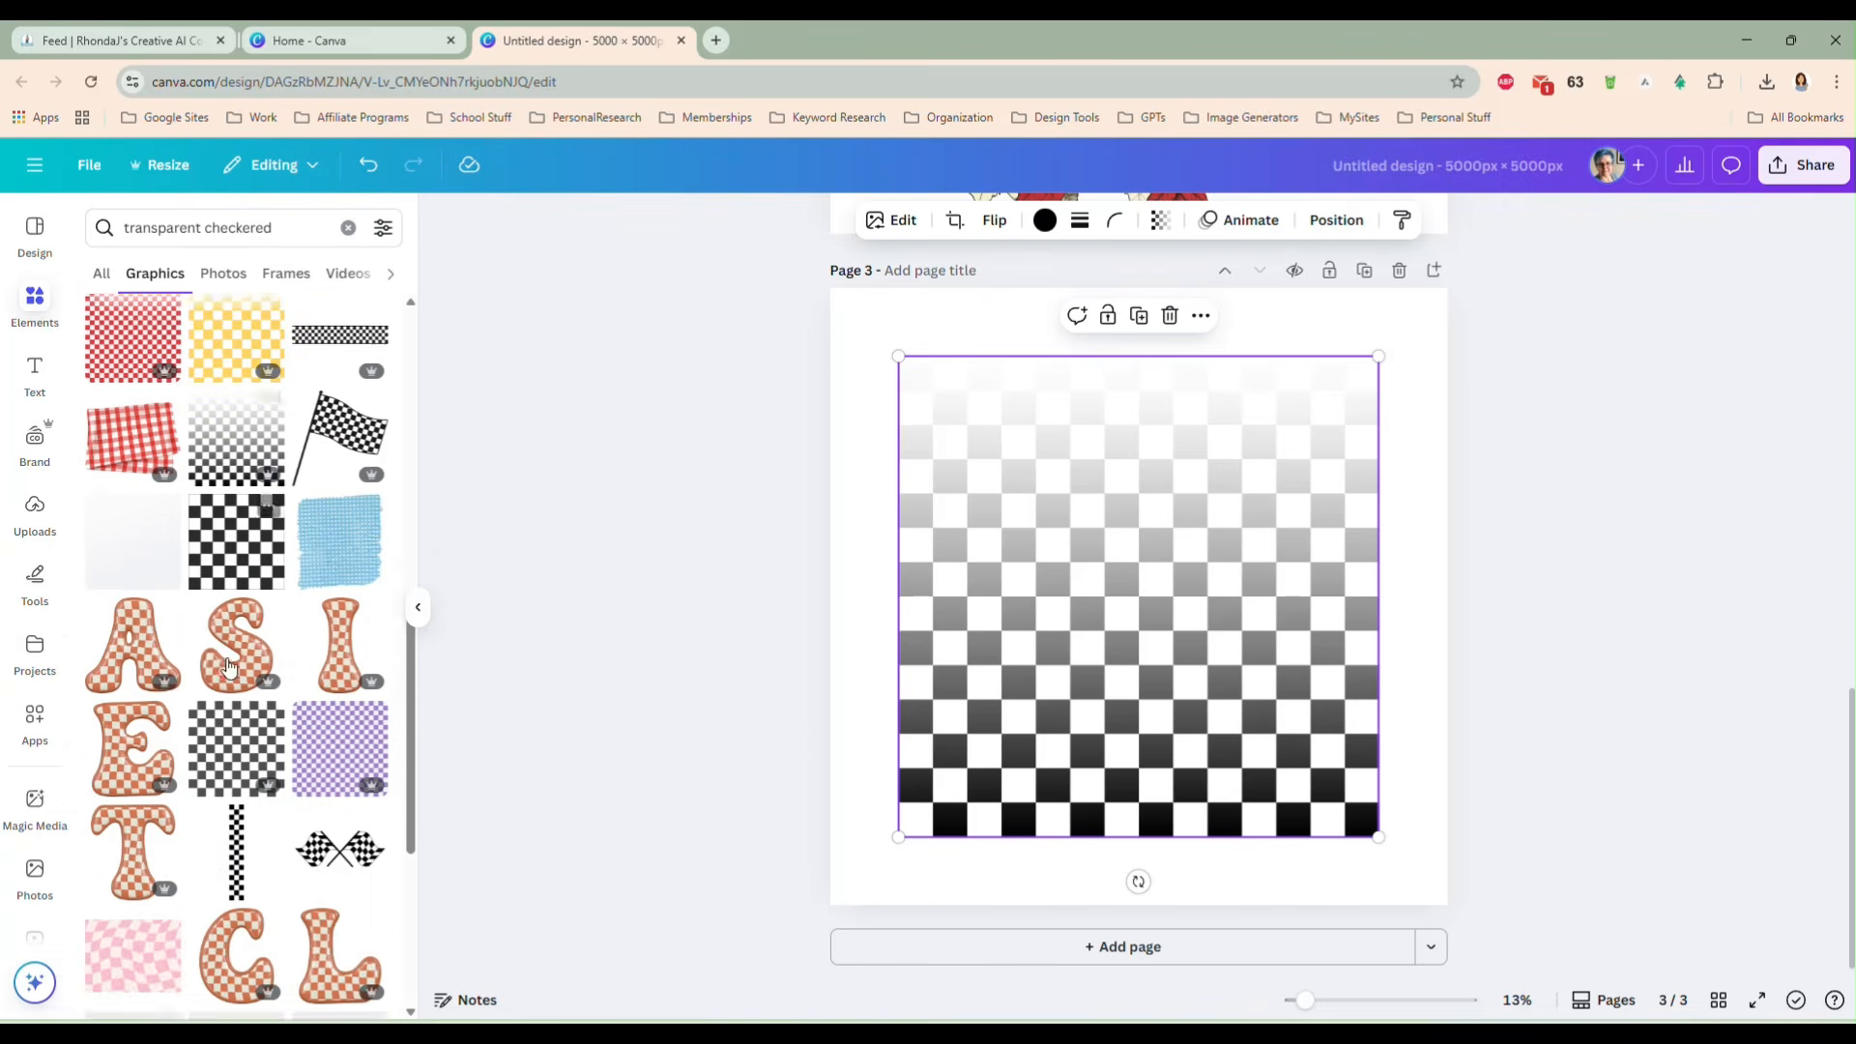
{"action": "scroll", "coordinate": [230, 685], "scroll_direction": "down", "scroll_amount": 5}
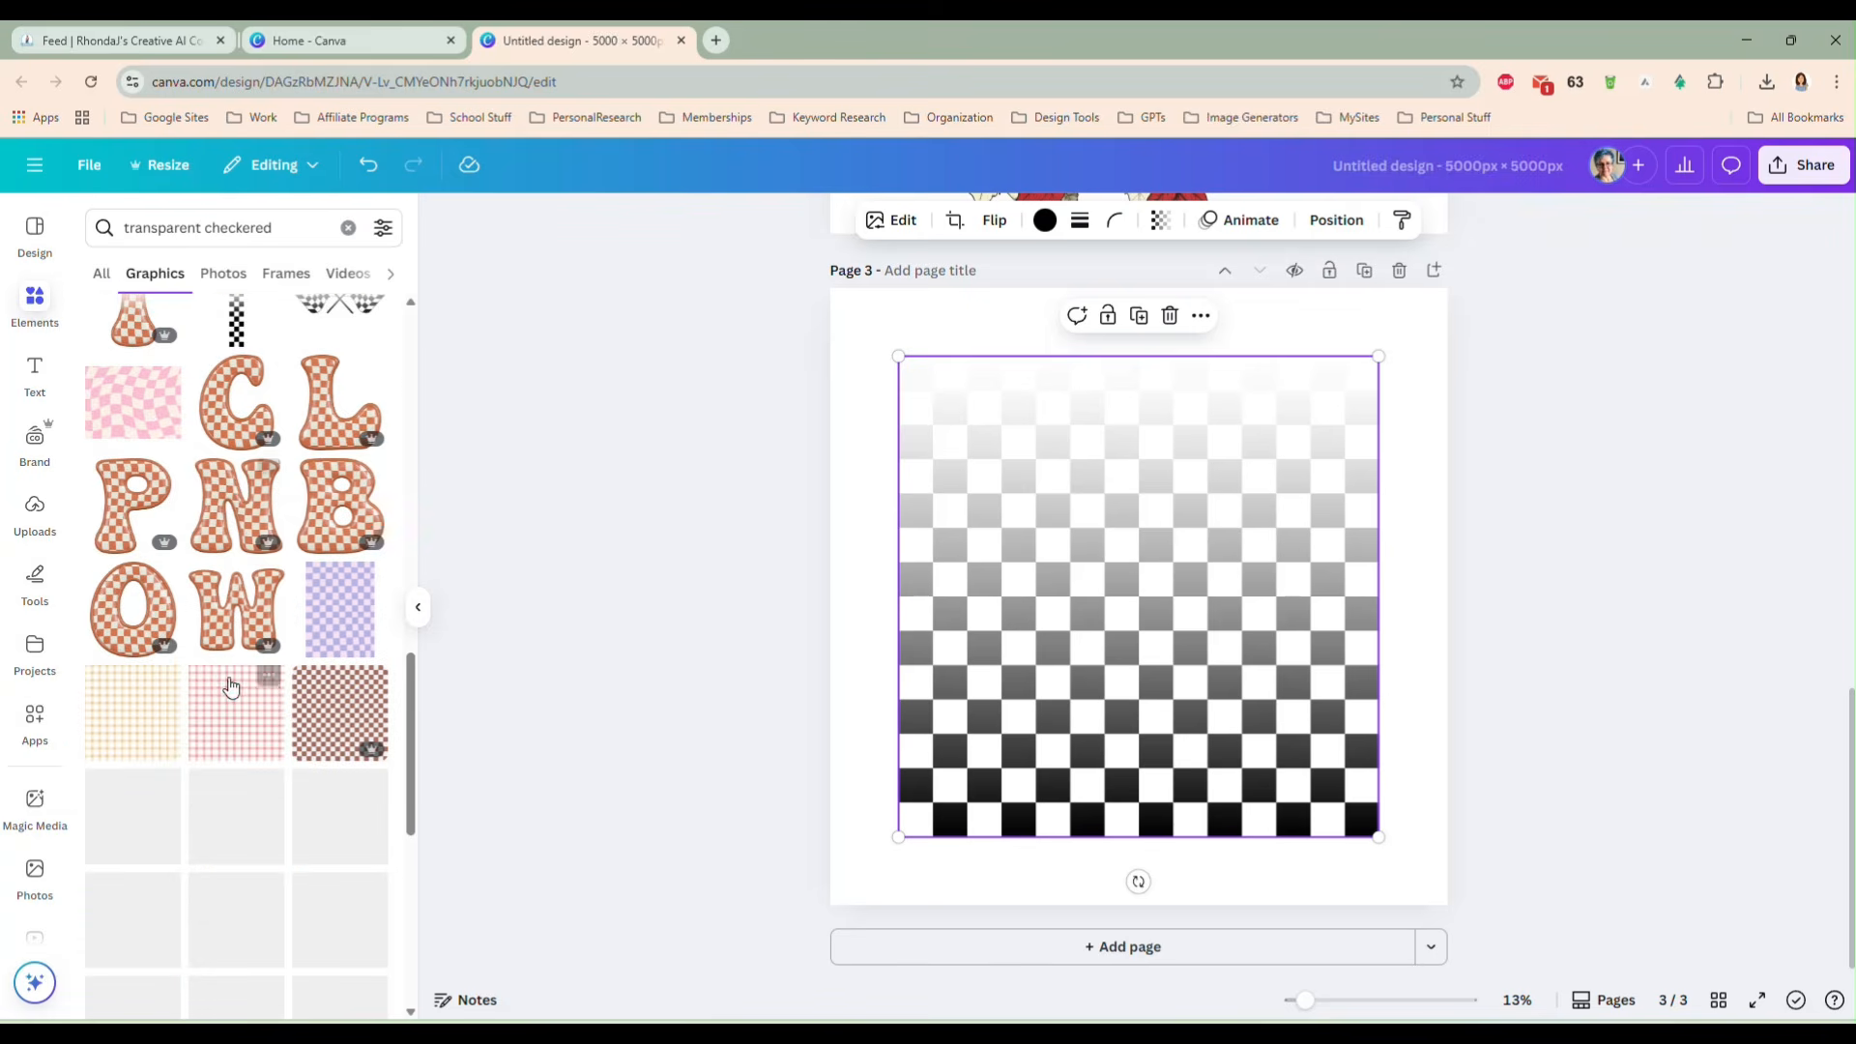
{"action": "scroll", "coordinate": [251, 592], "scroll_direction": "up", "scroll_amount": 9}
{"action": "scroll", "coordinate": [193, 406], "scroll_direction": "up", "scroll_amount": 3}
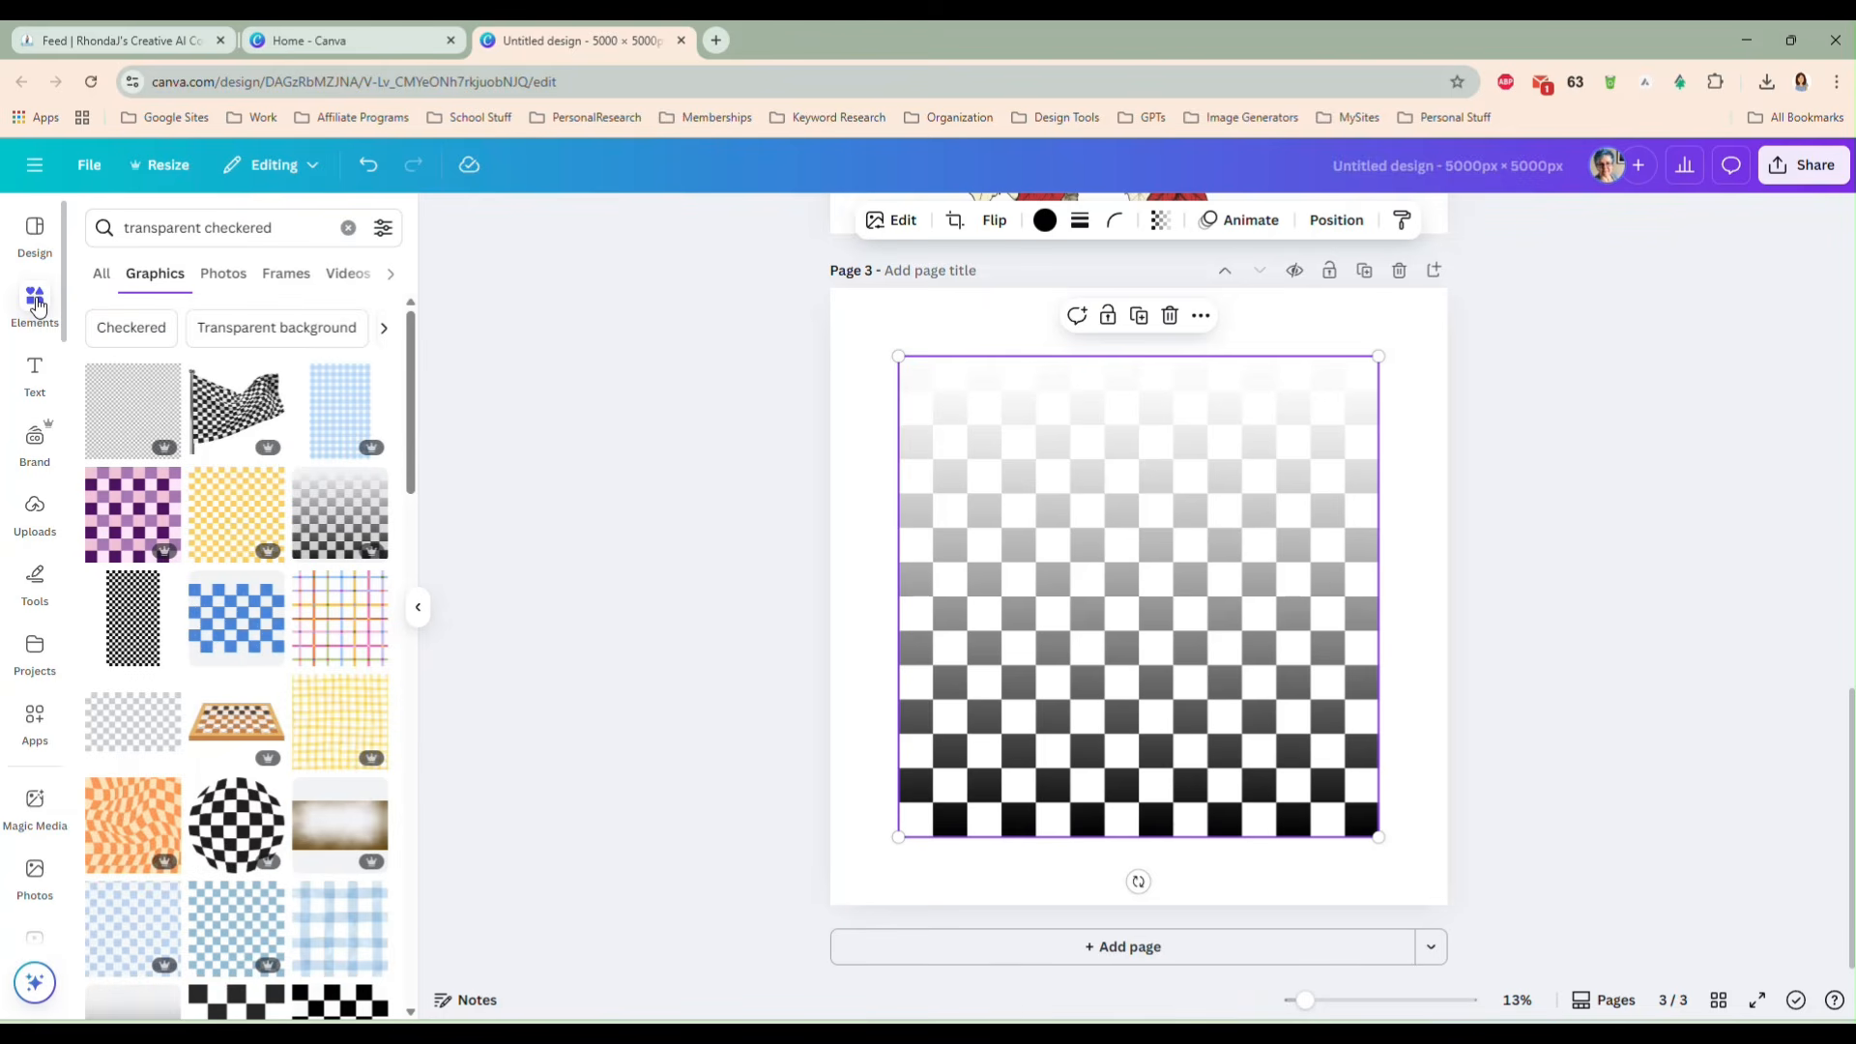
- Rotate the checkered graphic 90 degrees counterclockwise so its dark edge faces right, and shift it toward the page's right edge
{"action": "left_click", "coordinate": [34, 517]}
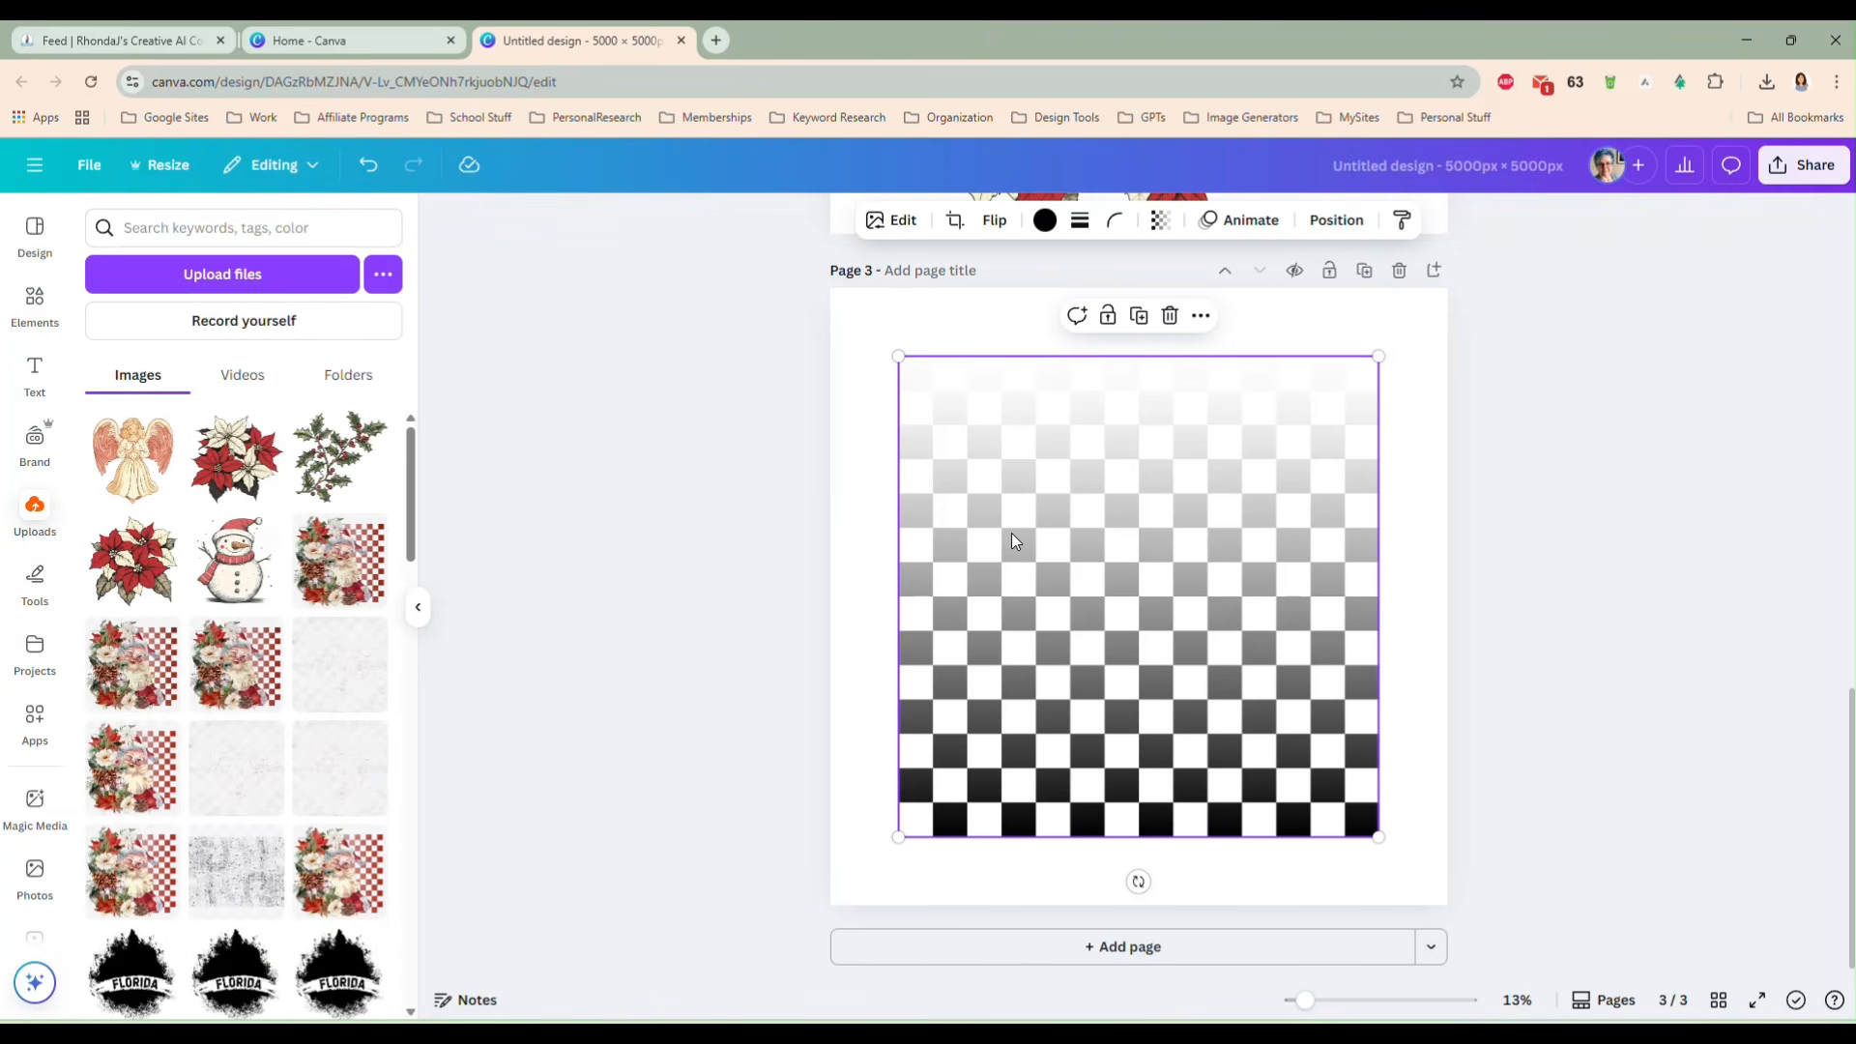
{"action": "left_click_drag", "start_coordinate": [1136, 880], "coordinate": [1402, 628]}
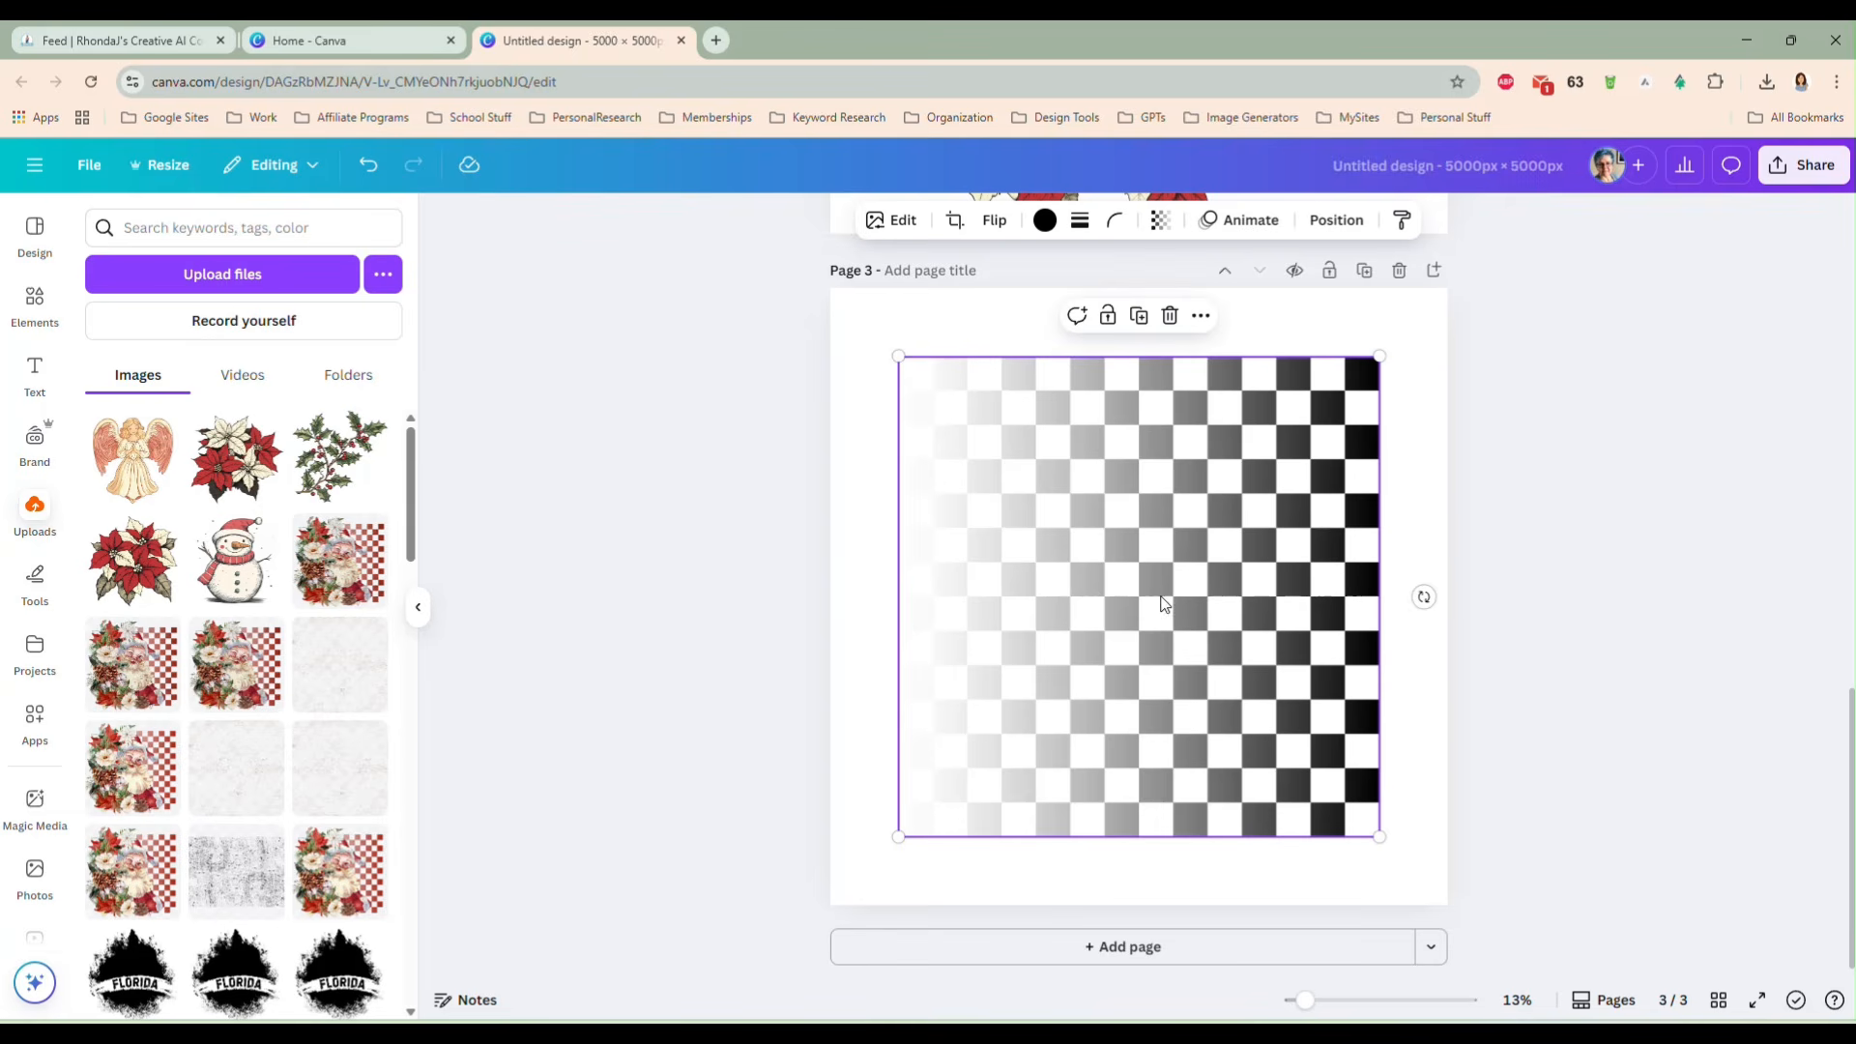
{"action": "left_click_drag", "start_coordinate": [1111, 609], "coordinate": [1158, 576]}
{"action": "left_click", "coordinate": [694, 478]}
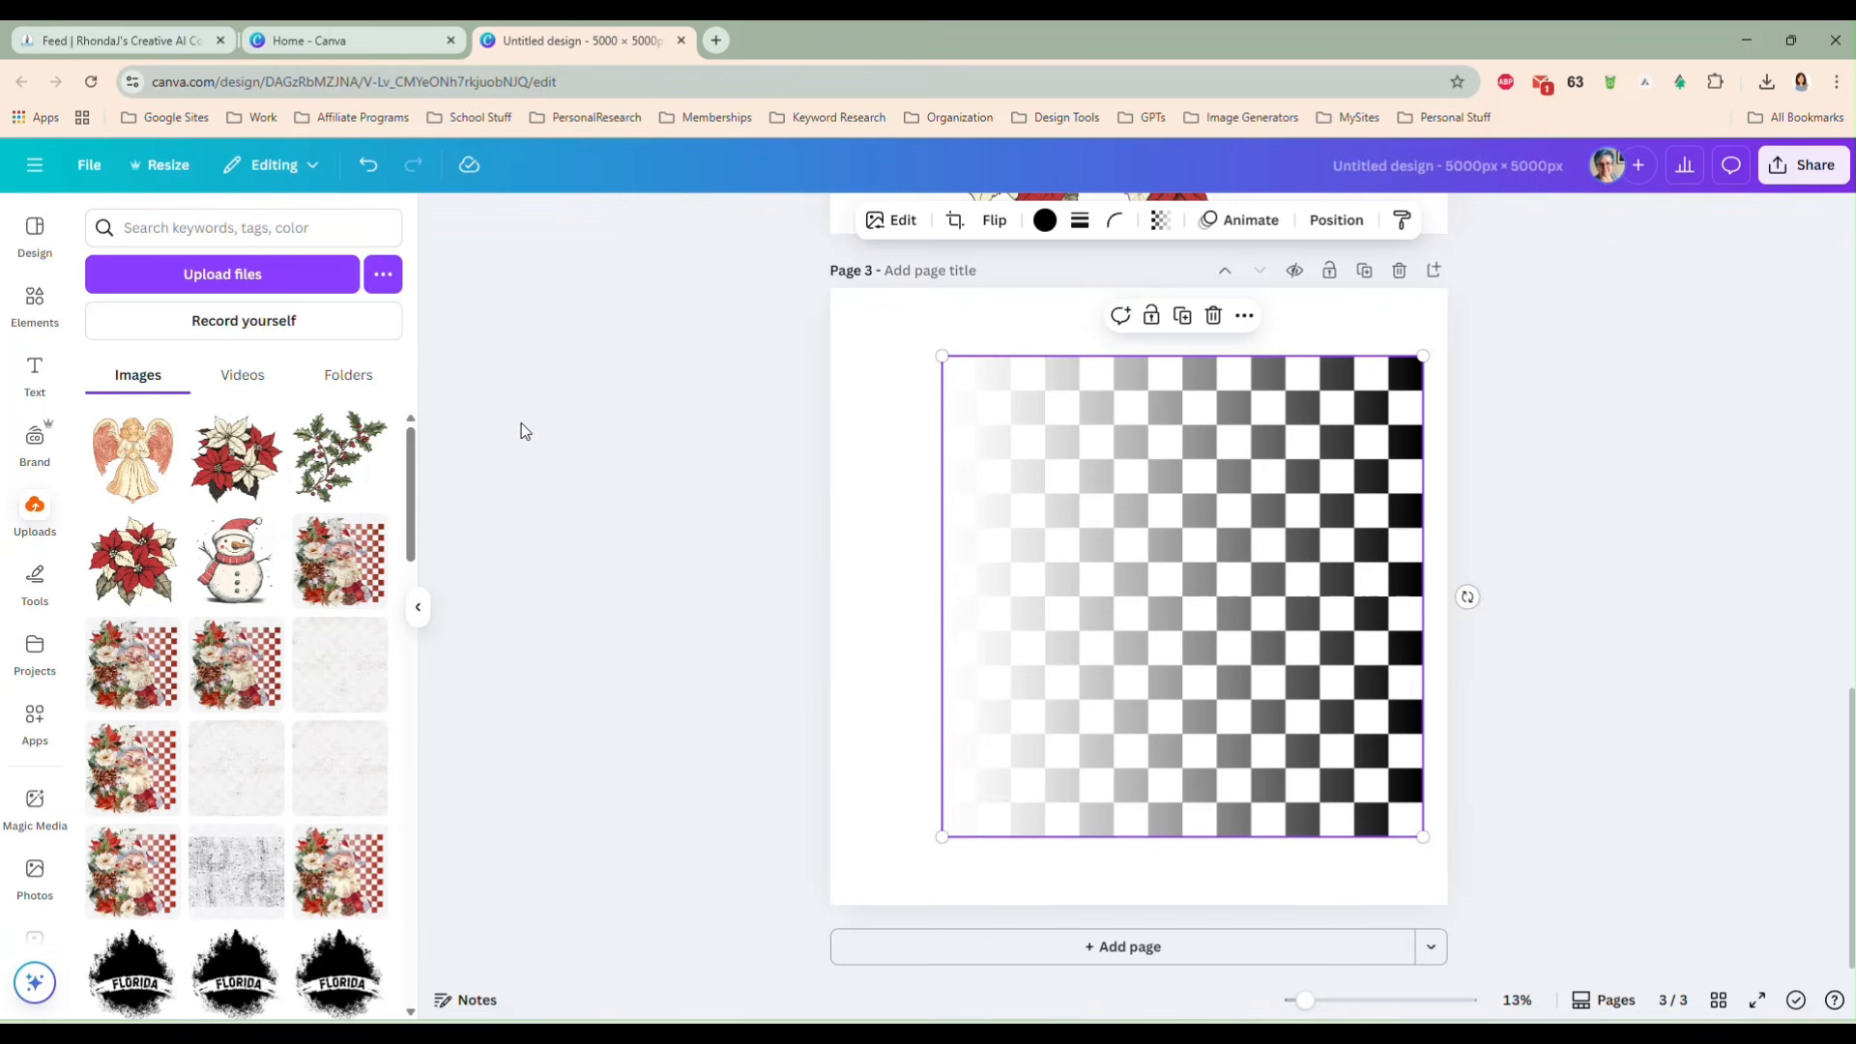
{"action": "left_click", "coordinate": [741, 539]}
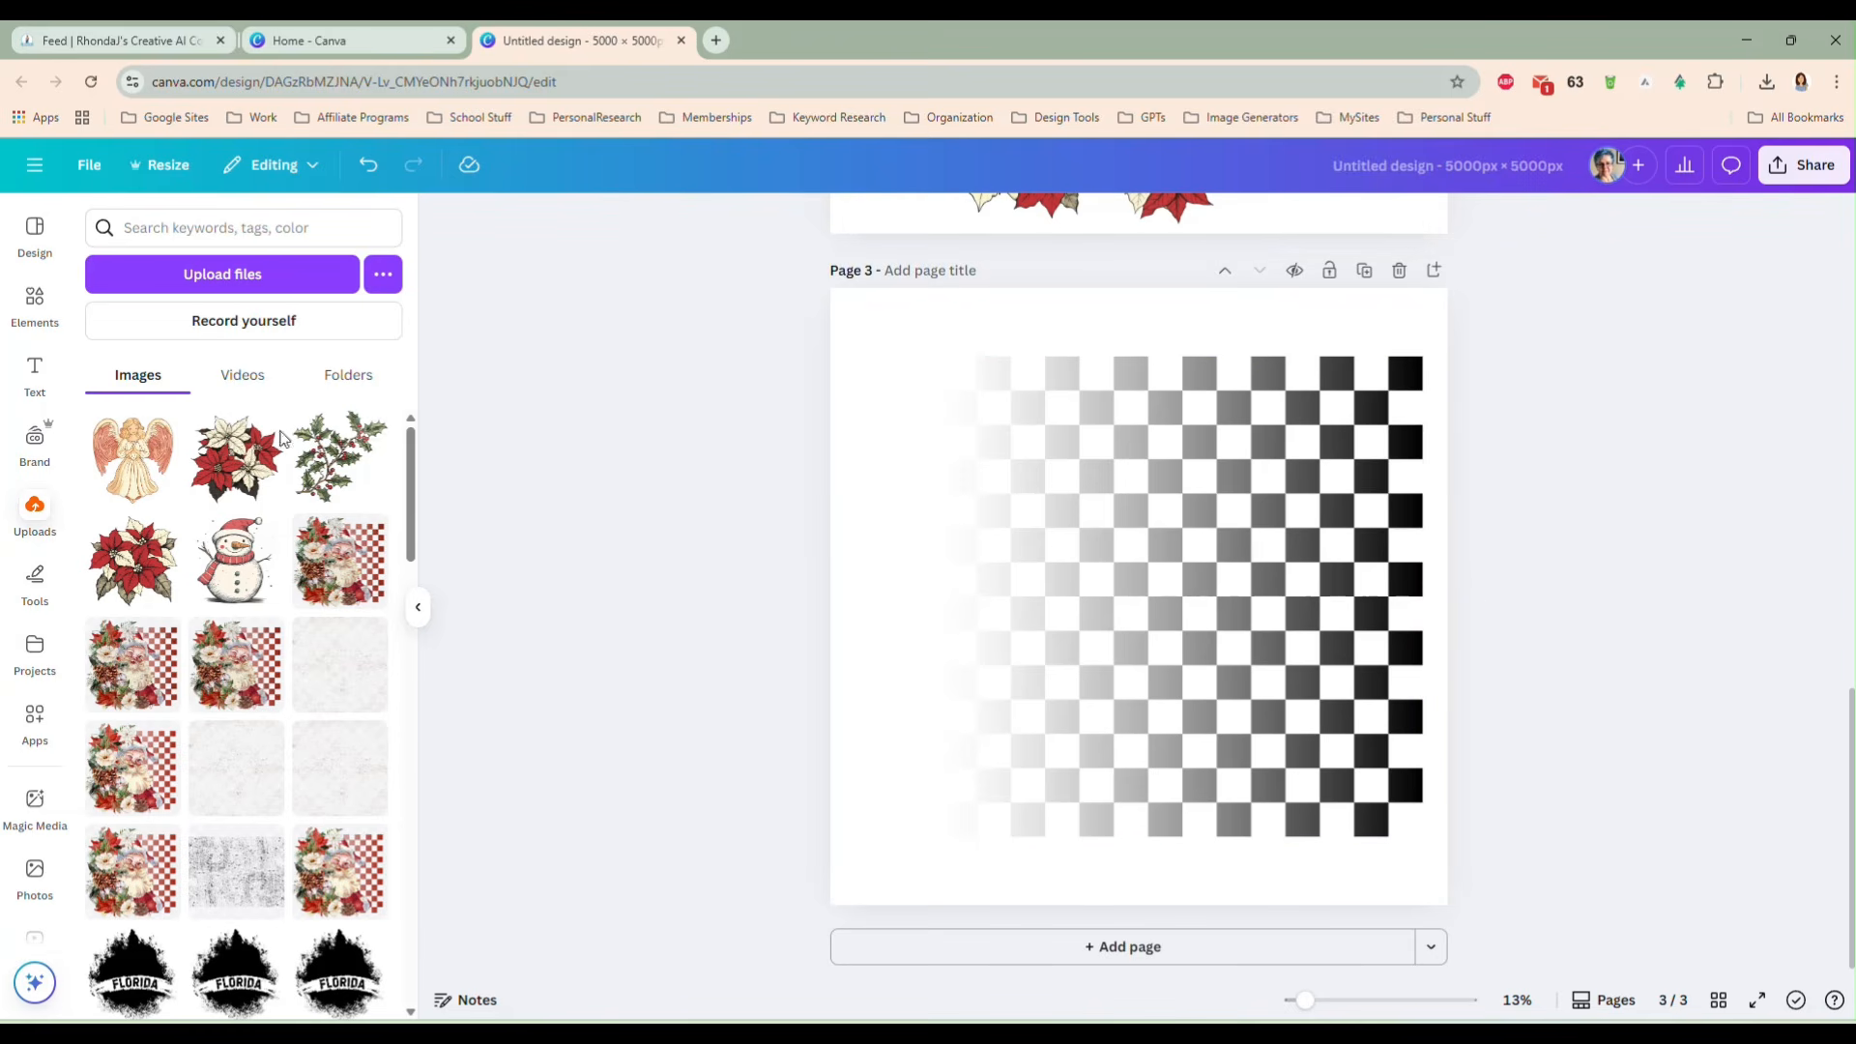
- Search the uploaded images for "paint splashes"
{"action": "left_click", "coordinate": [210, 229]}
{"action": "type", "text": "pa"}
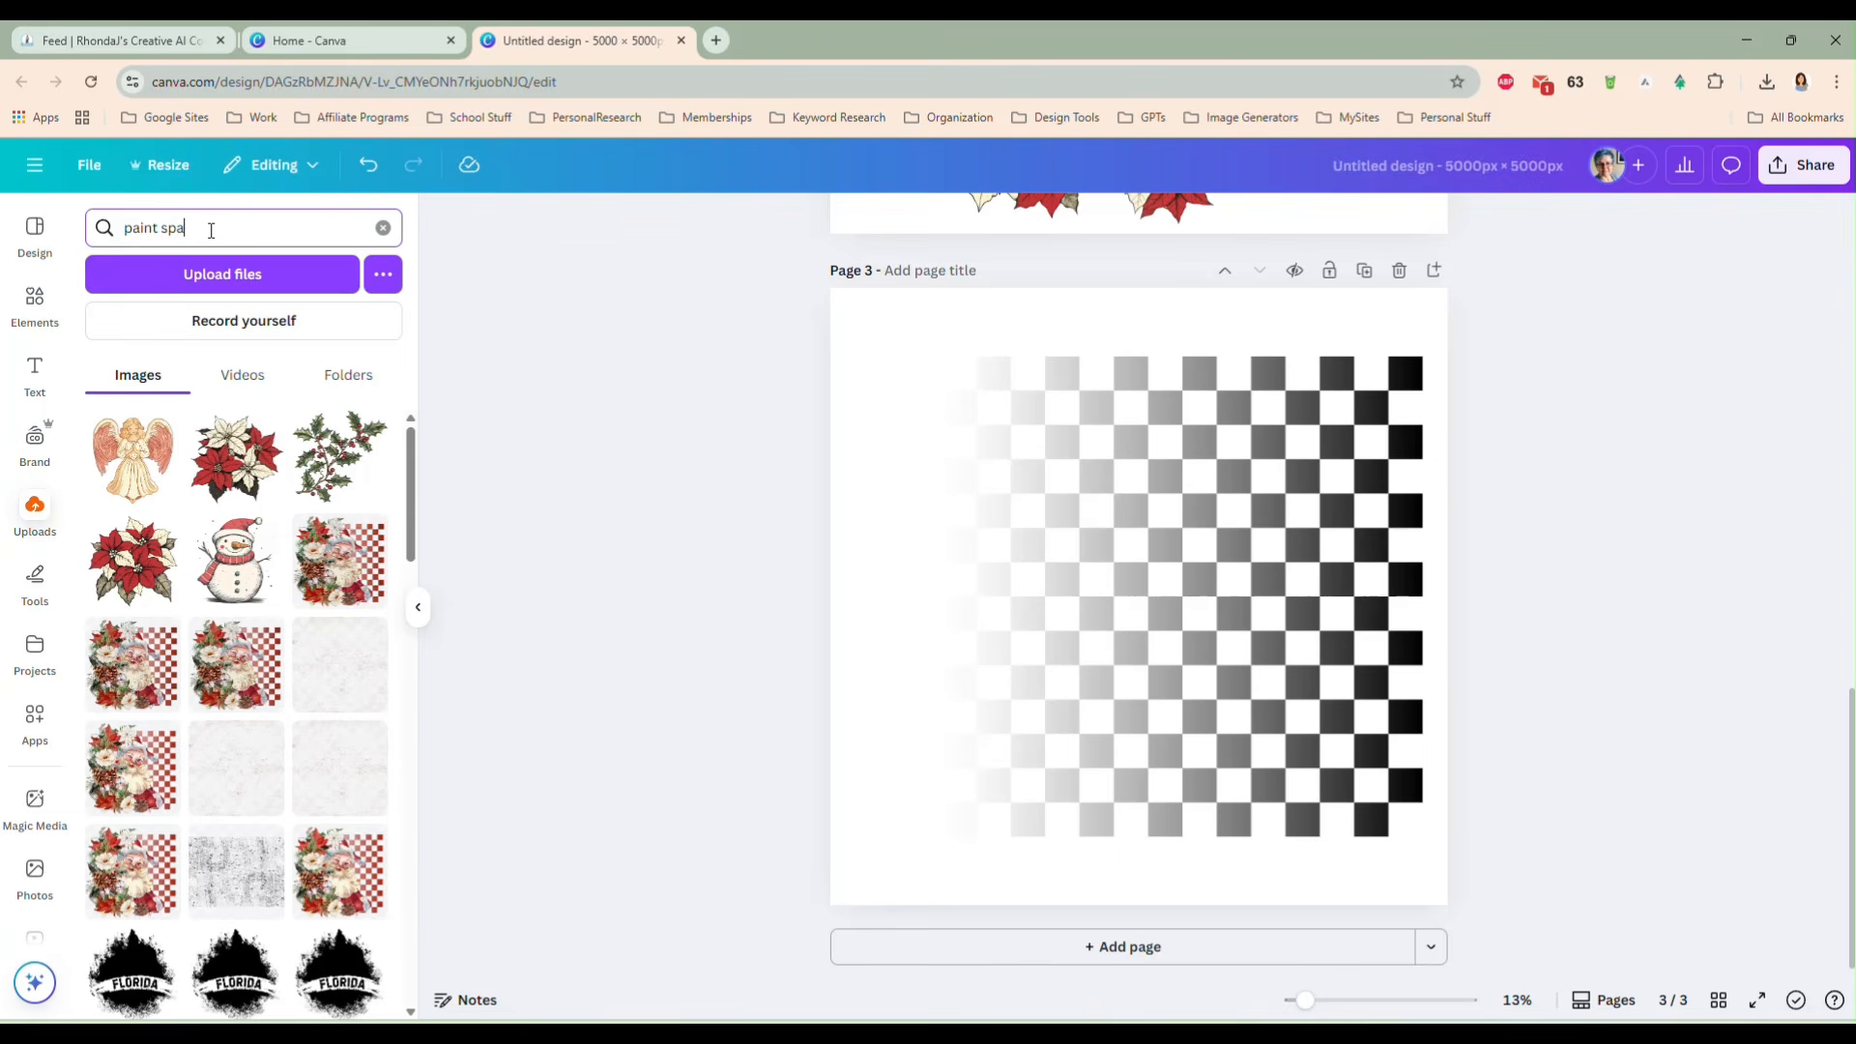
{"action": "type", "text": "int splashes"}
{"action": "key", "text": "Return"}
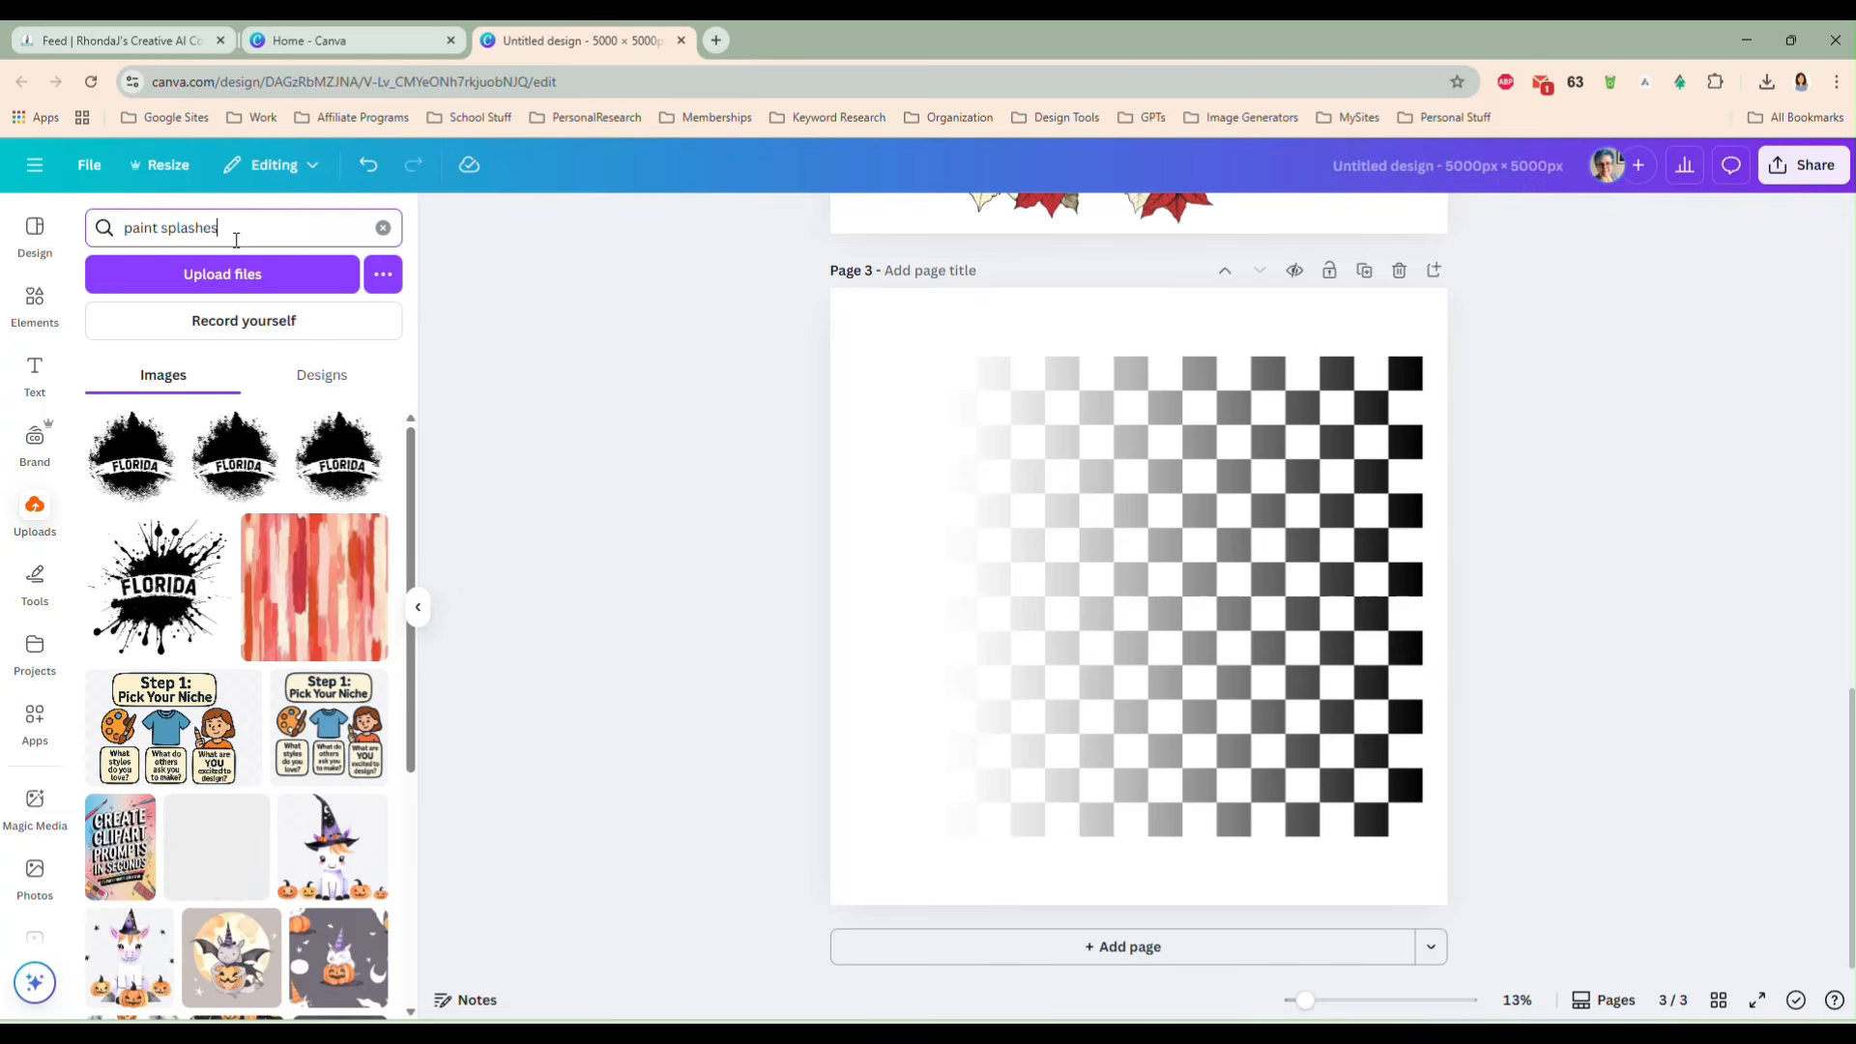
- Search the elements library for "paint splashes" and show all matching graphics
{"action": "left_click", "coordinate": [34, 300]}
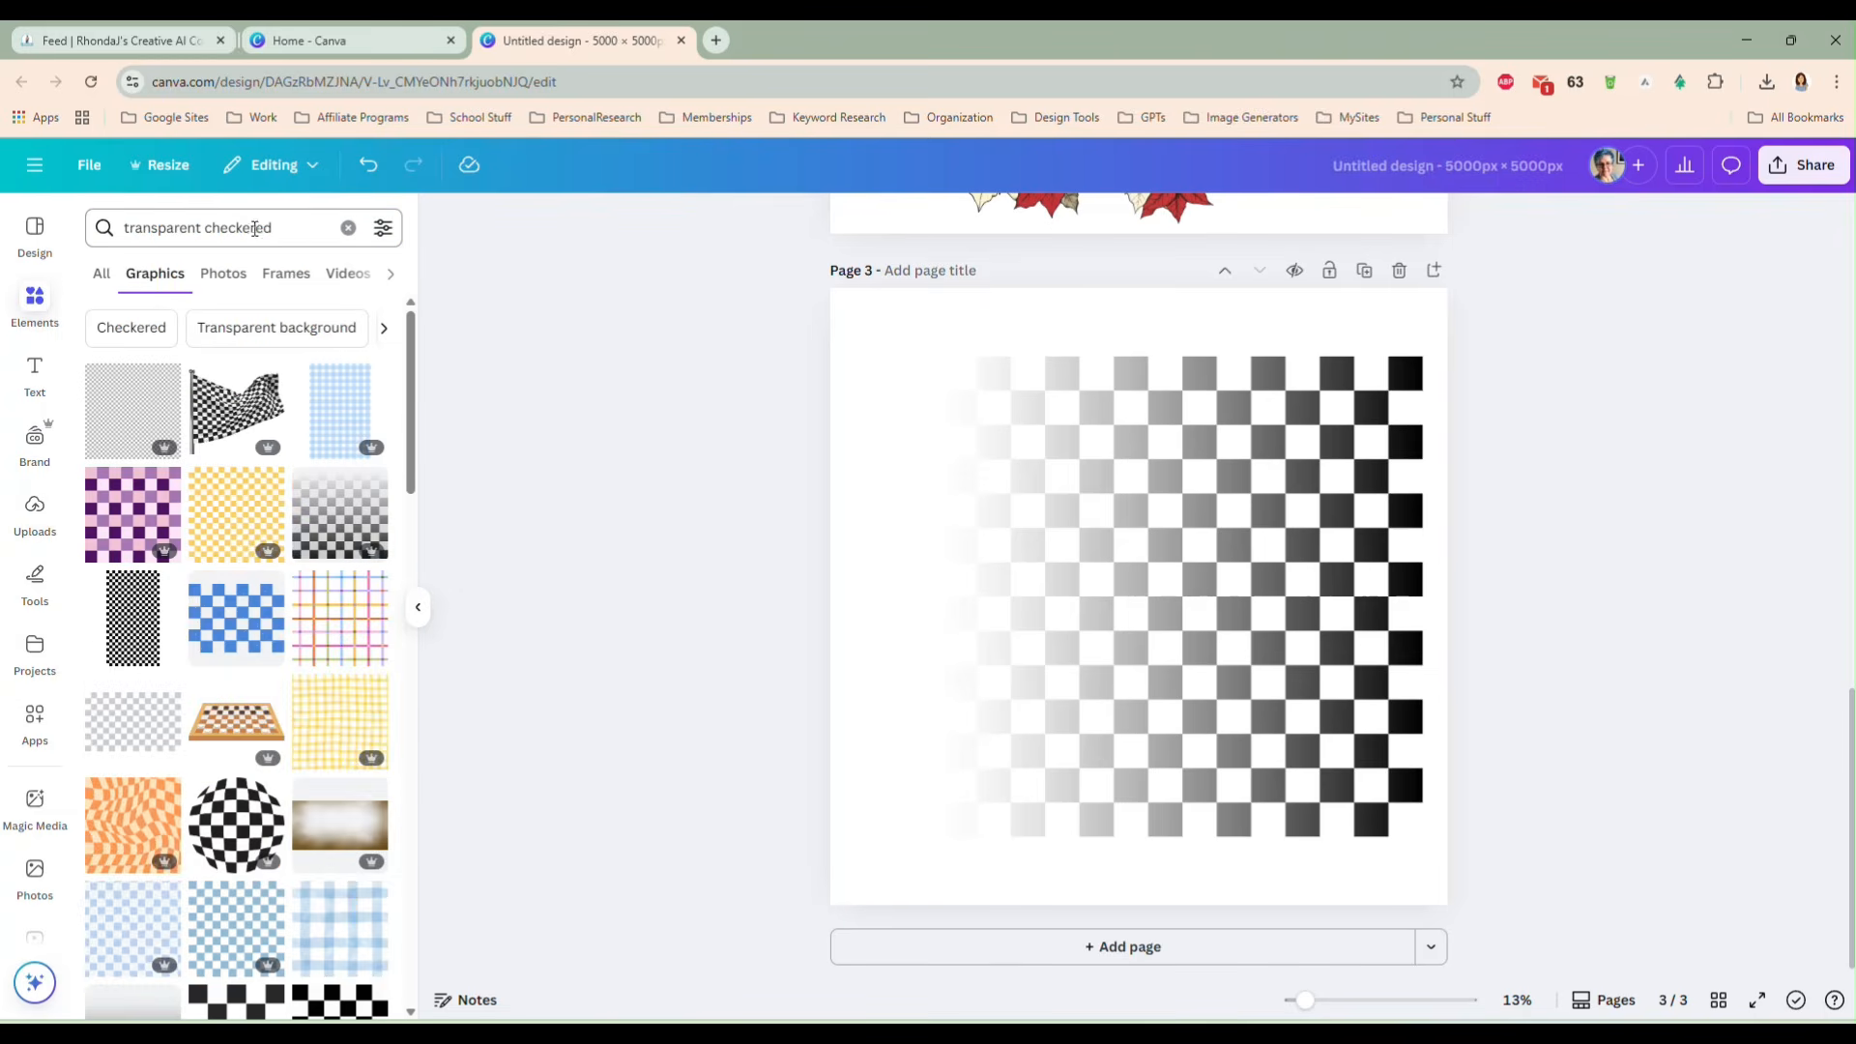
{"action": "left_click", "coordinate": [346, 229]}
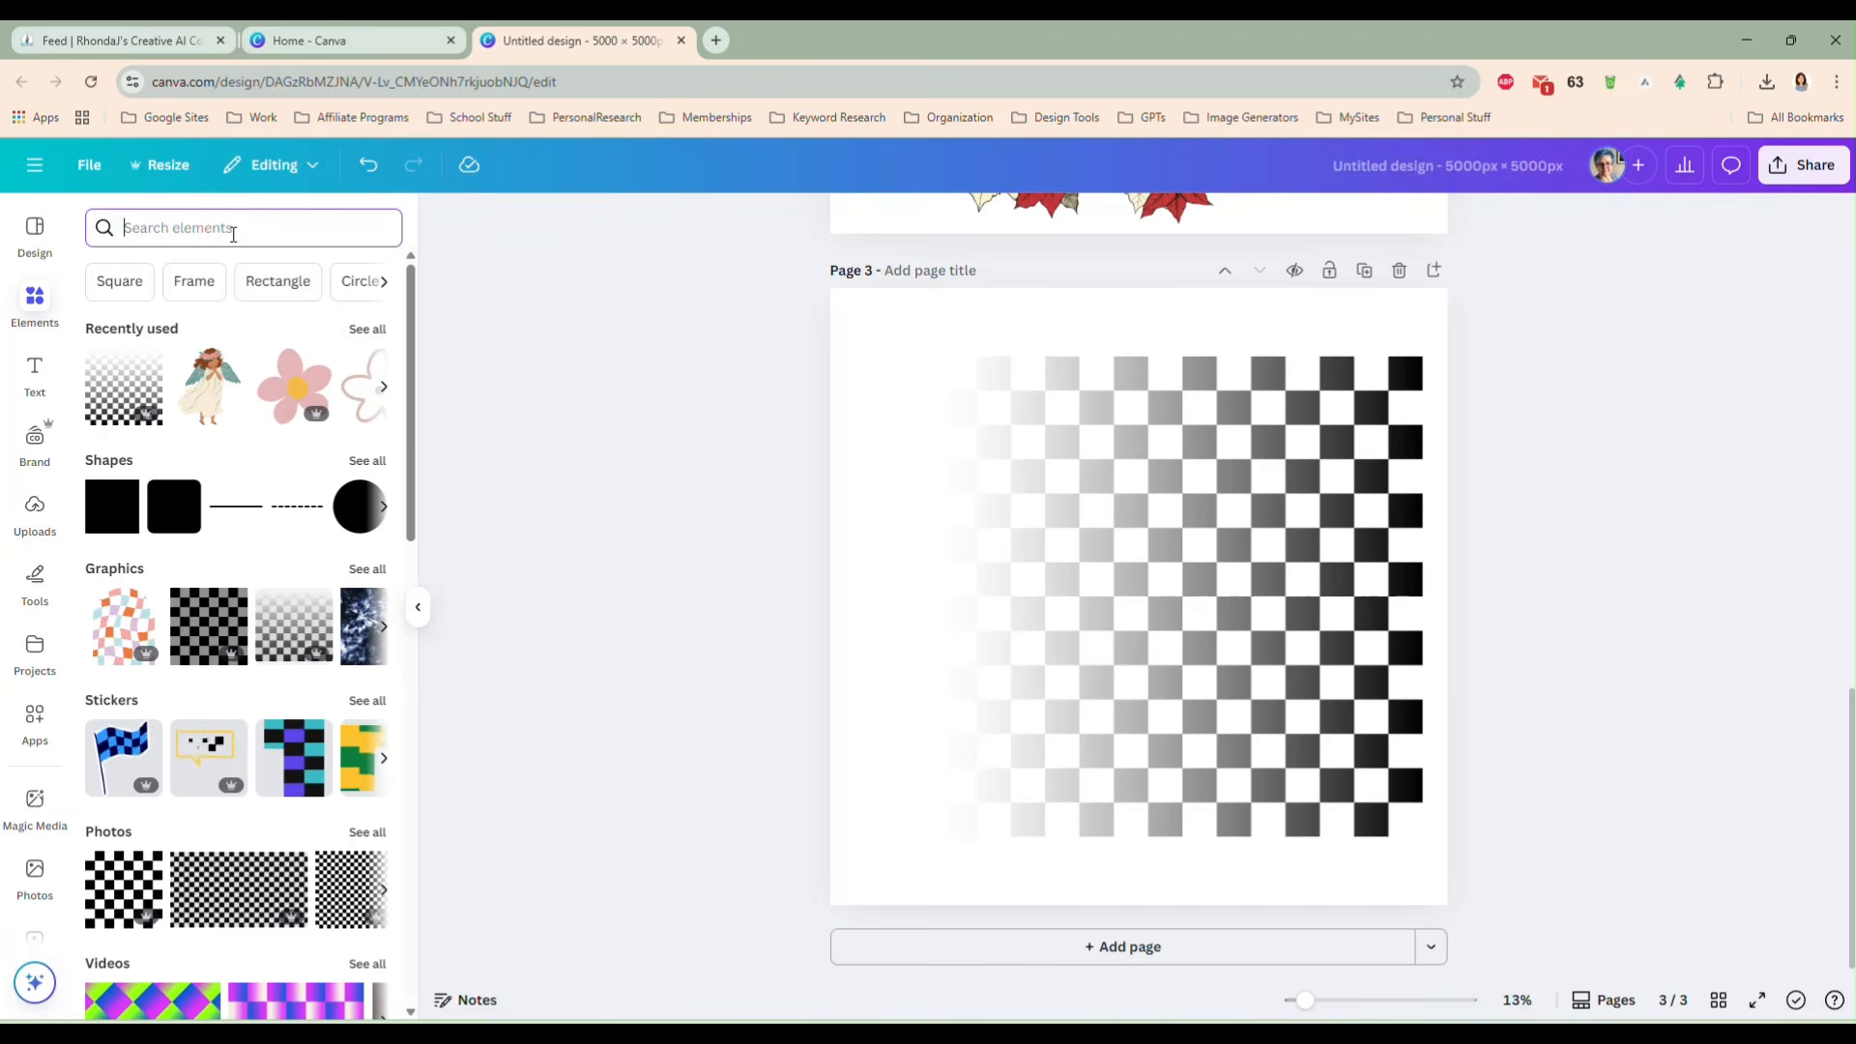
{"action": "left_click", "coordinate": [233, 235]}
{"action": "type", "text": "pain"}
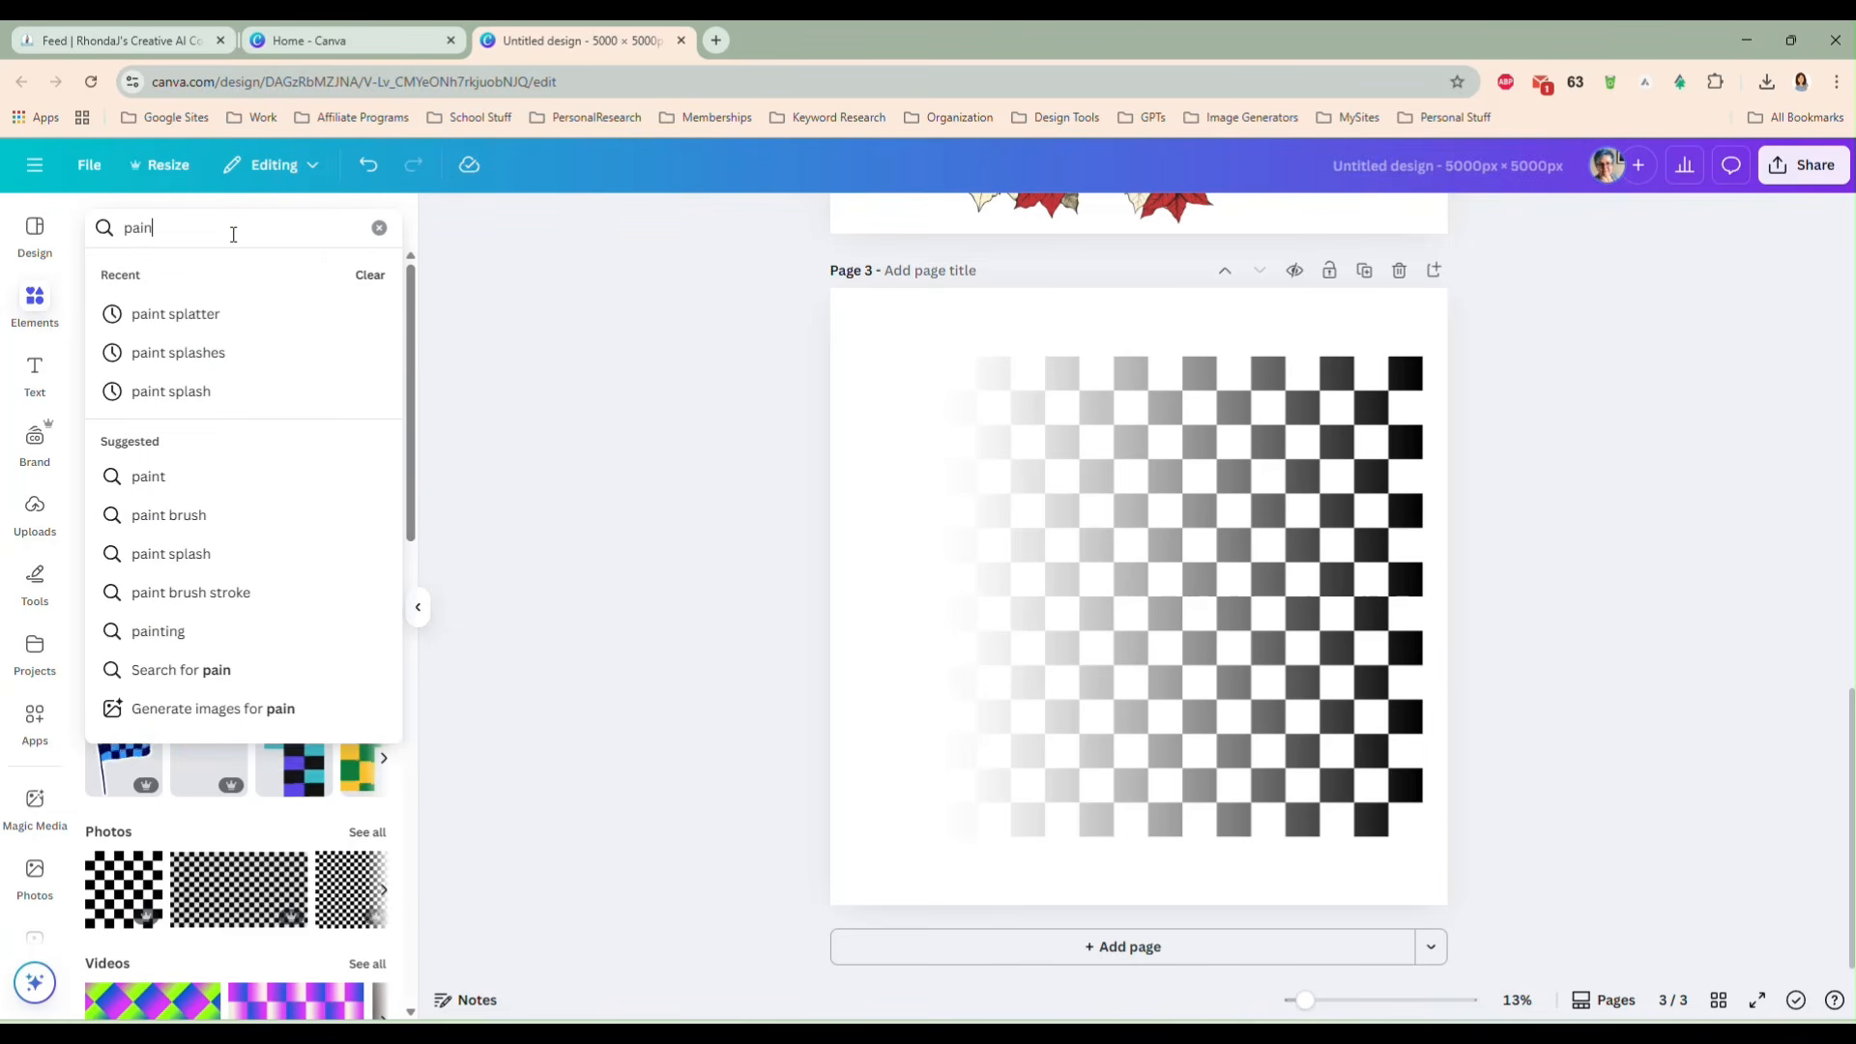
{"action": "left_click", "coordinate": [180, 353]}
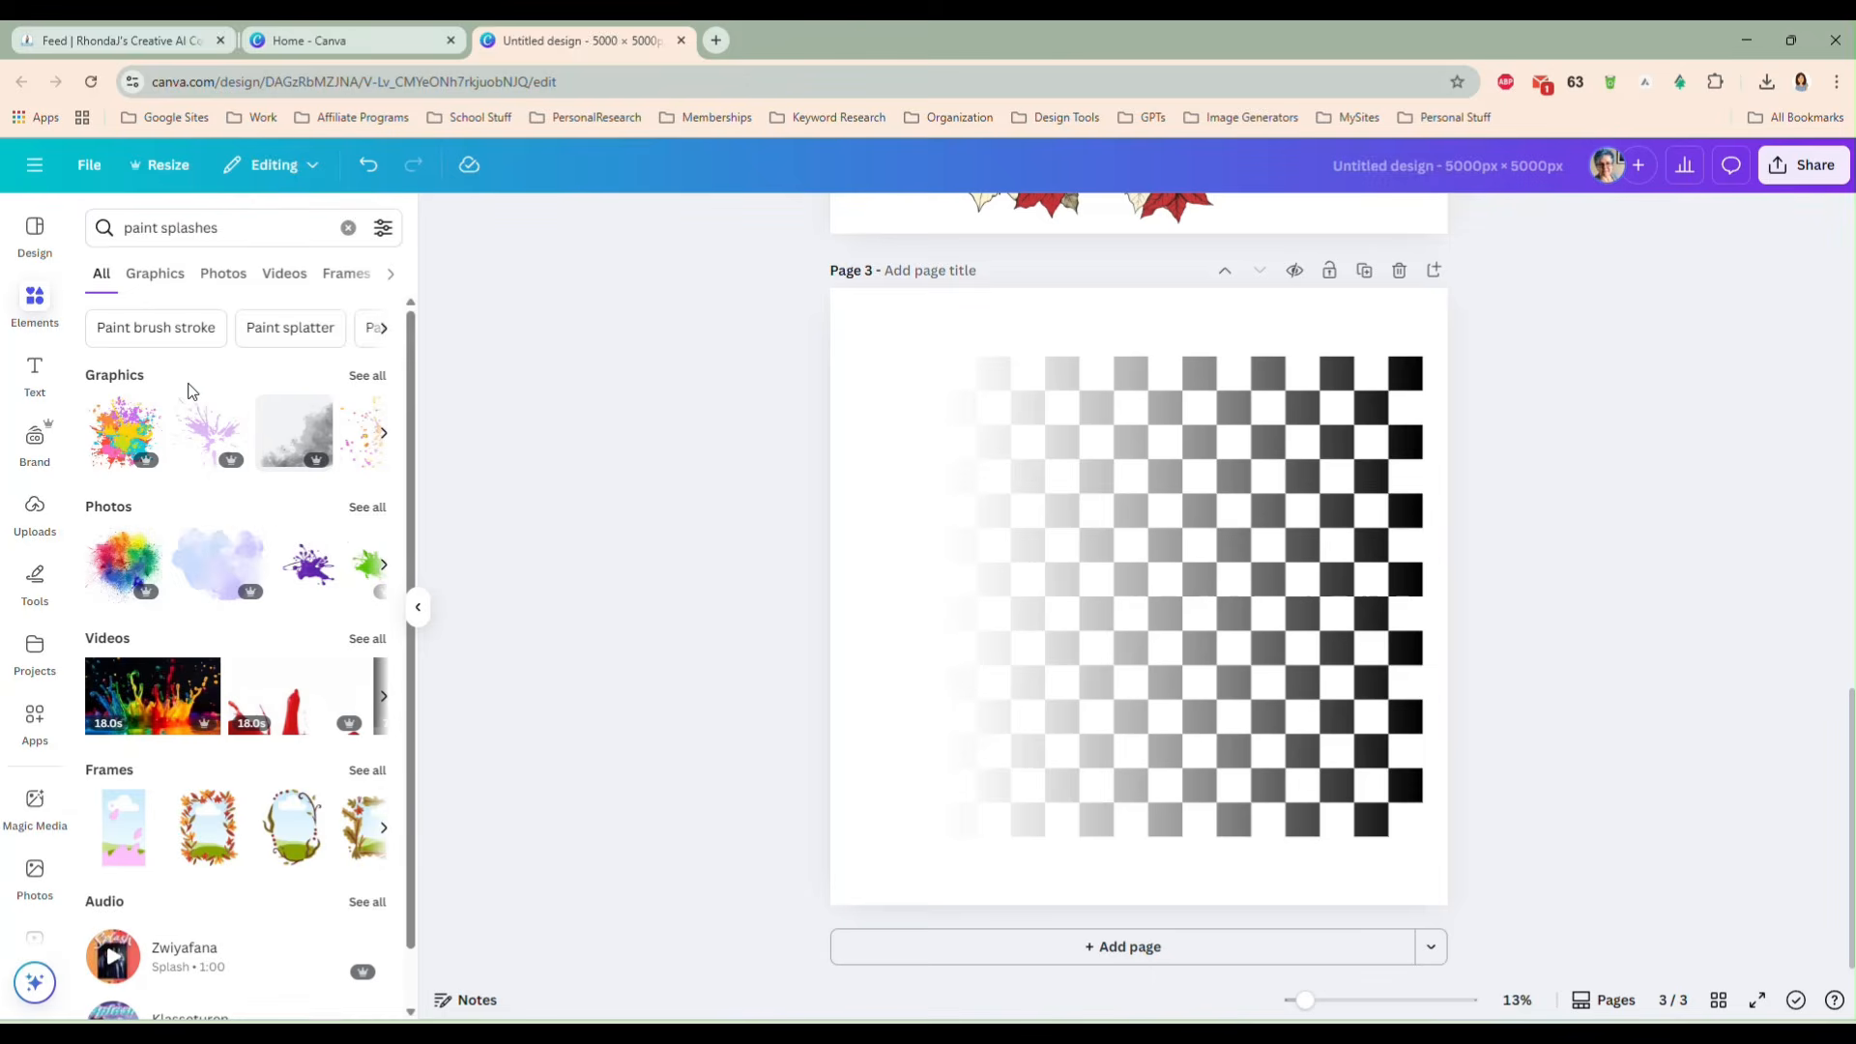
{"action": "left_click", "coordinate": [361, 377]}
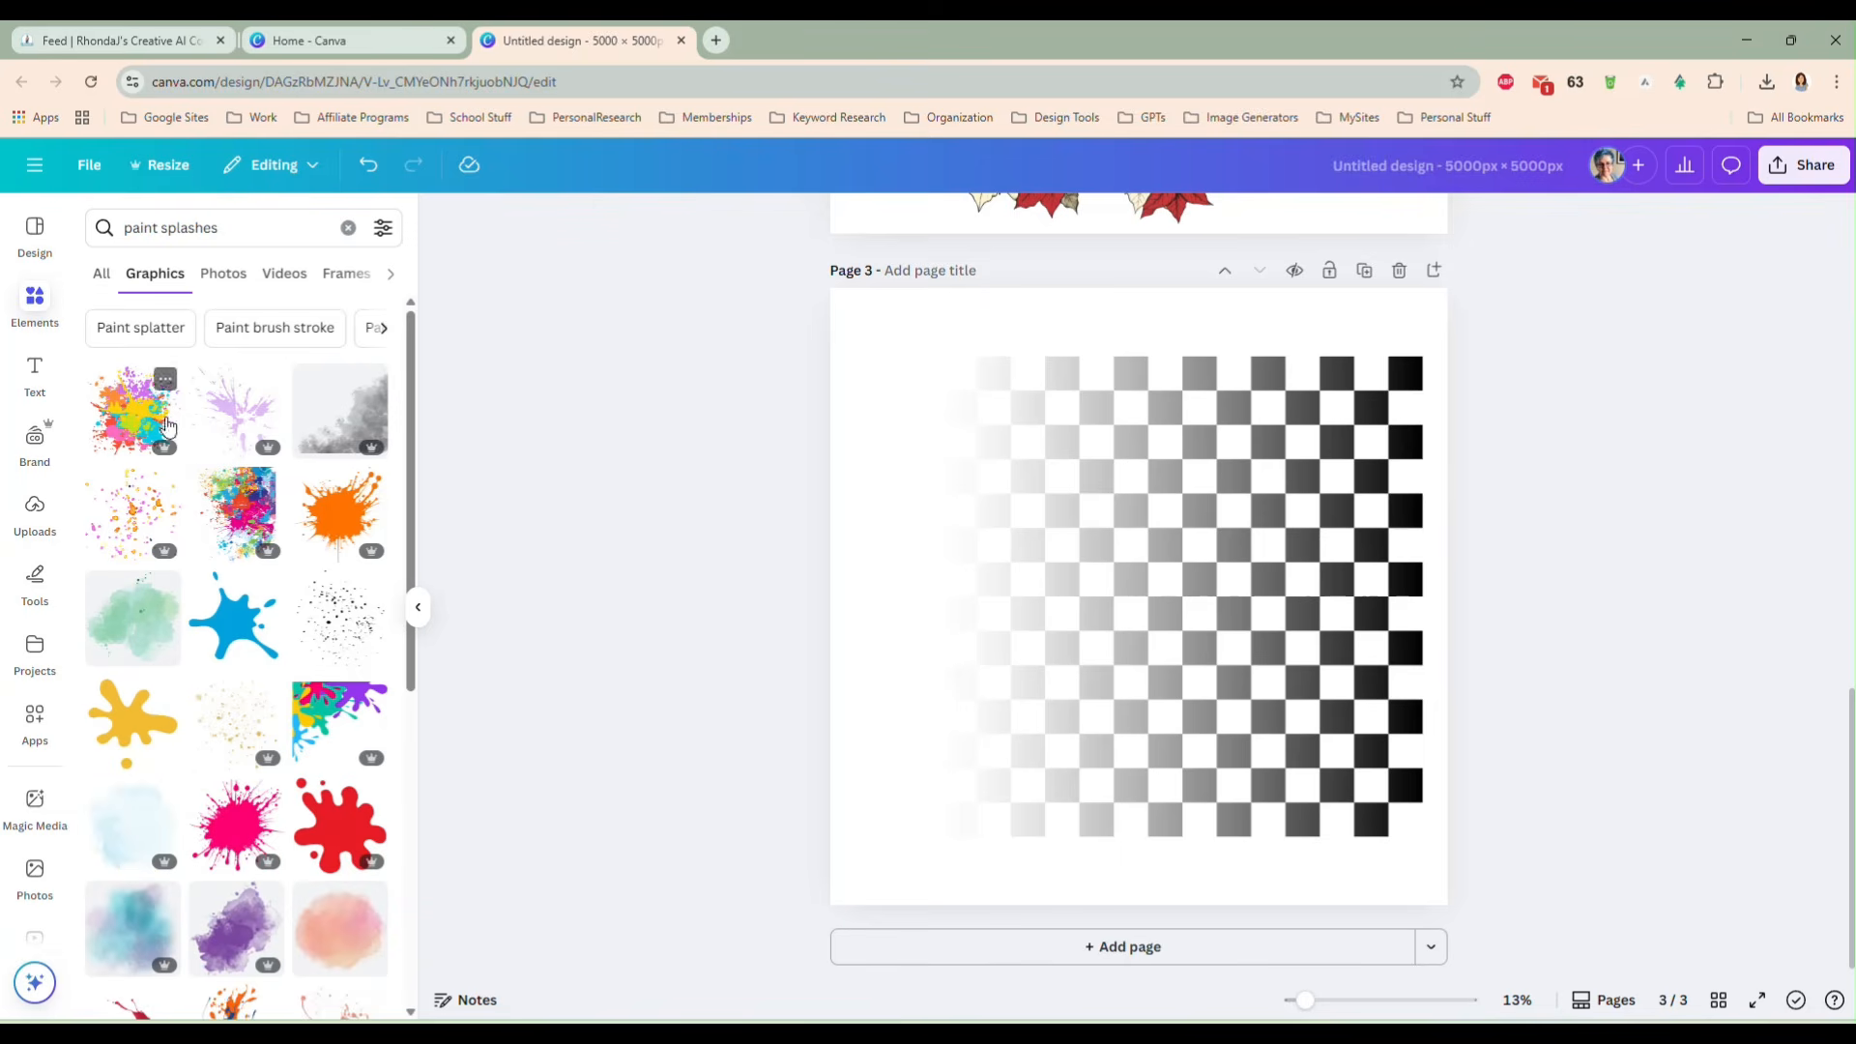
- Add the blue paint speckle graphic to page 3 and place it over the upper-left part of the checkered pattern
{"action": "scroll", "coordinate": [232, 580], "scroll_direction": "down", "scroll_amount": 1}
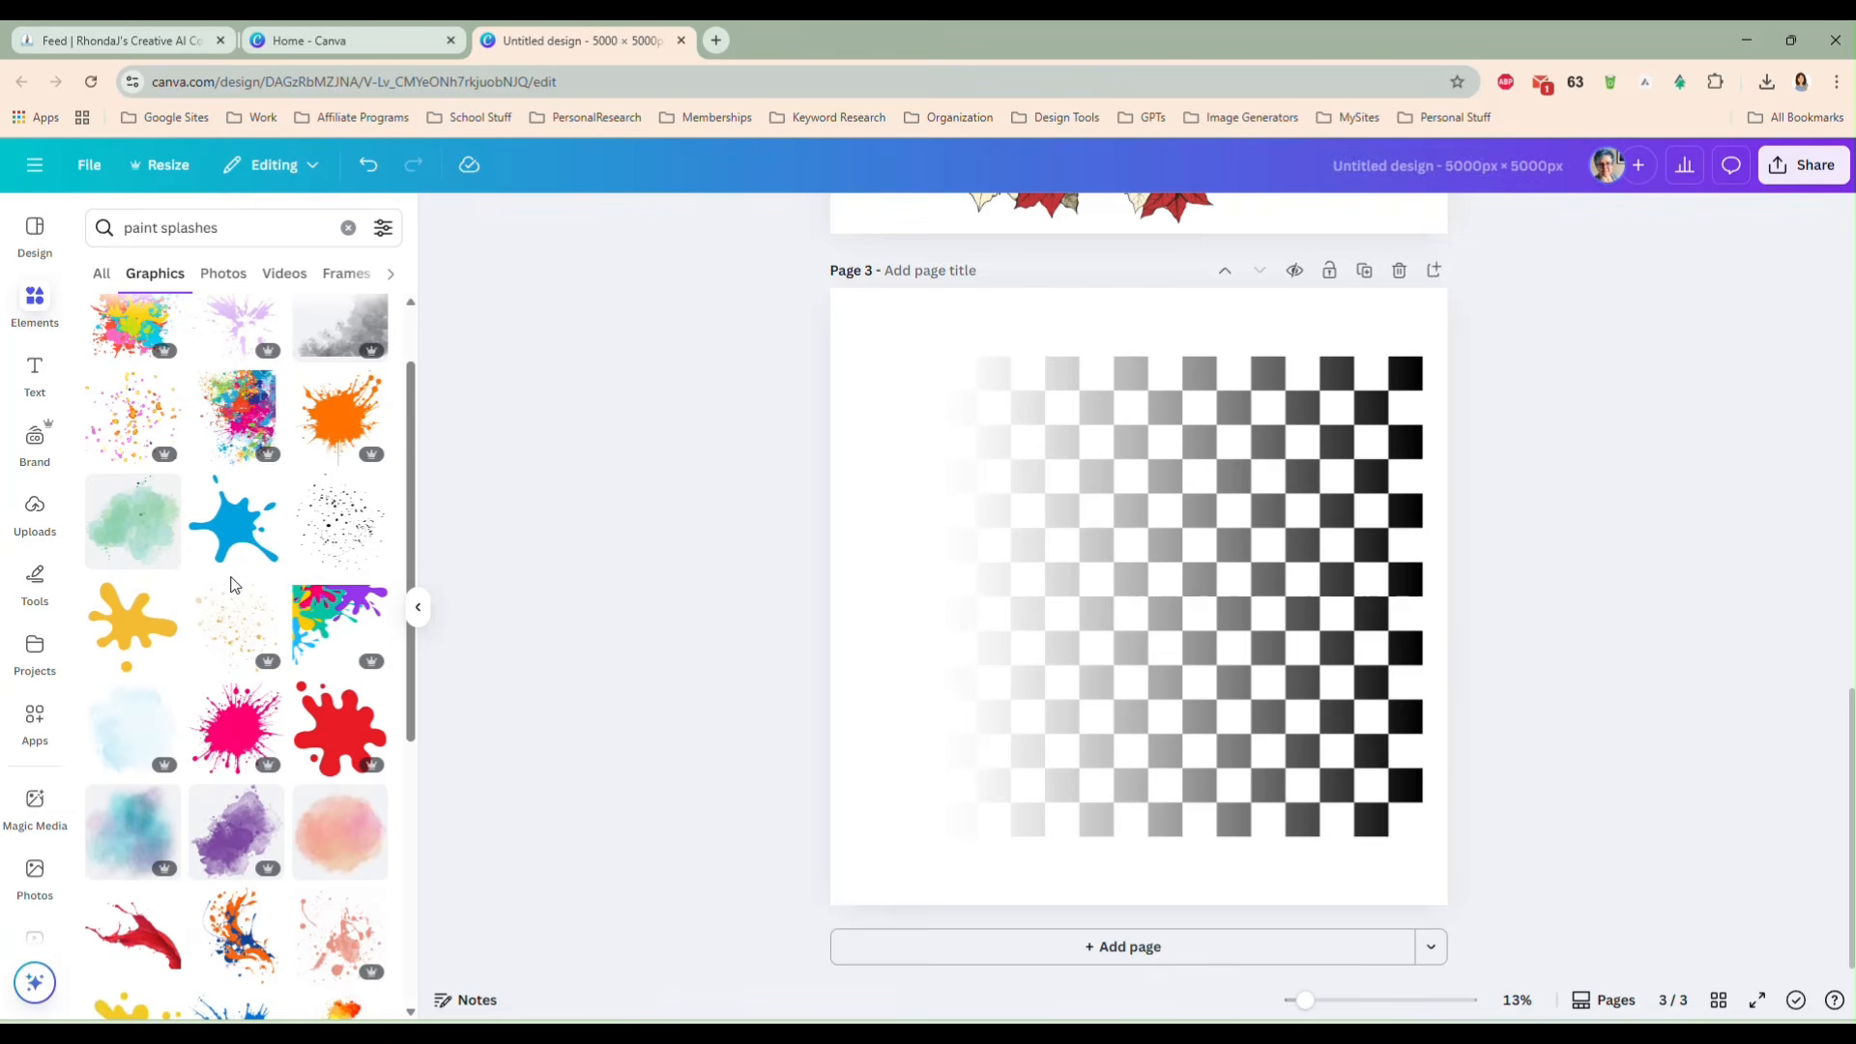
{"action": "scroll", "coordinate": [232, 585], "scroll_direction": "down", "scroll_amount": 1}
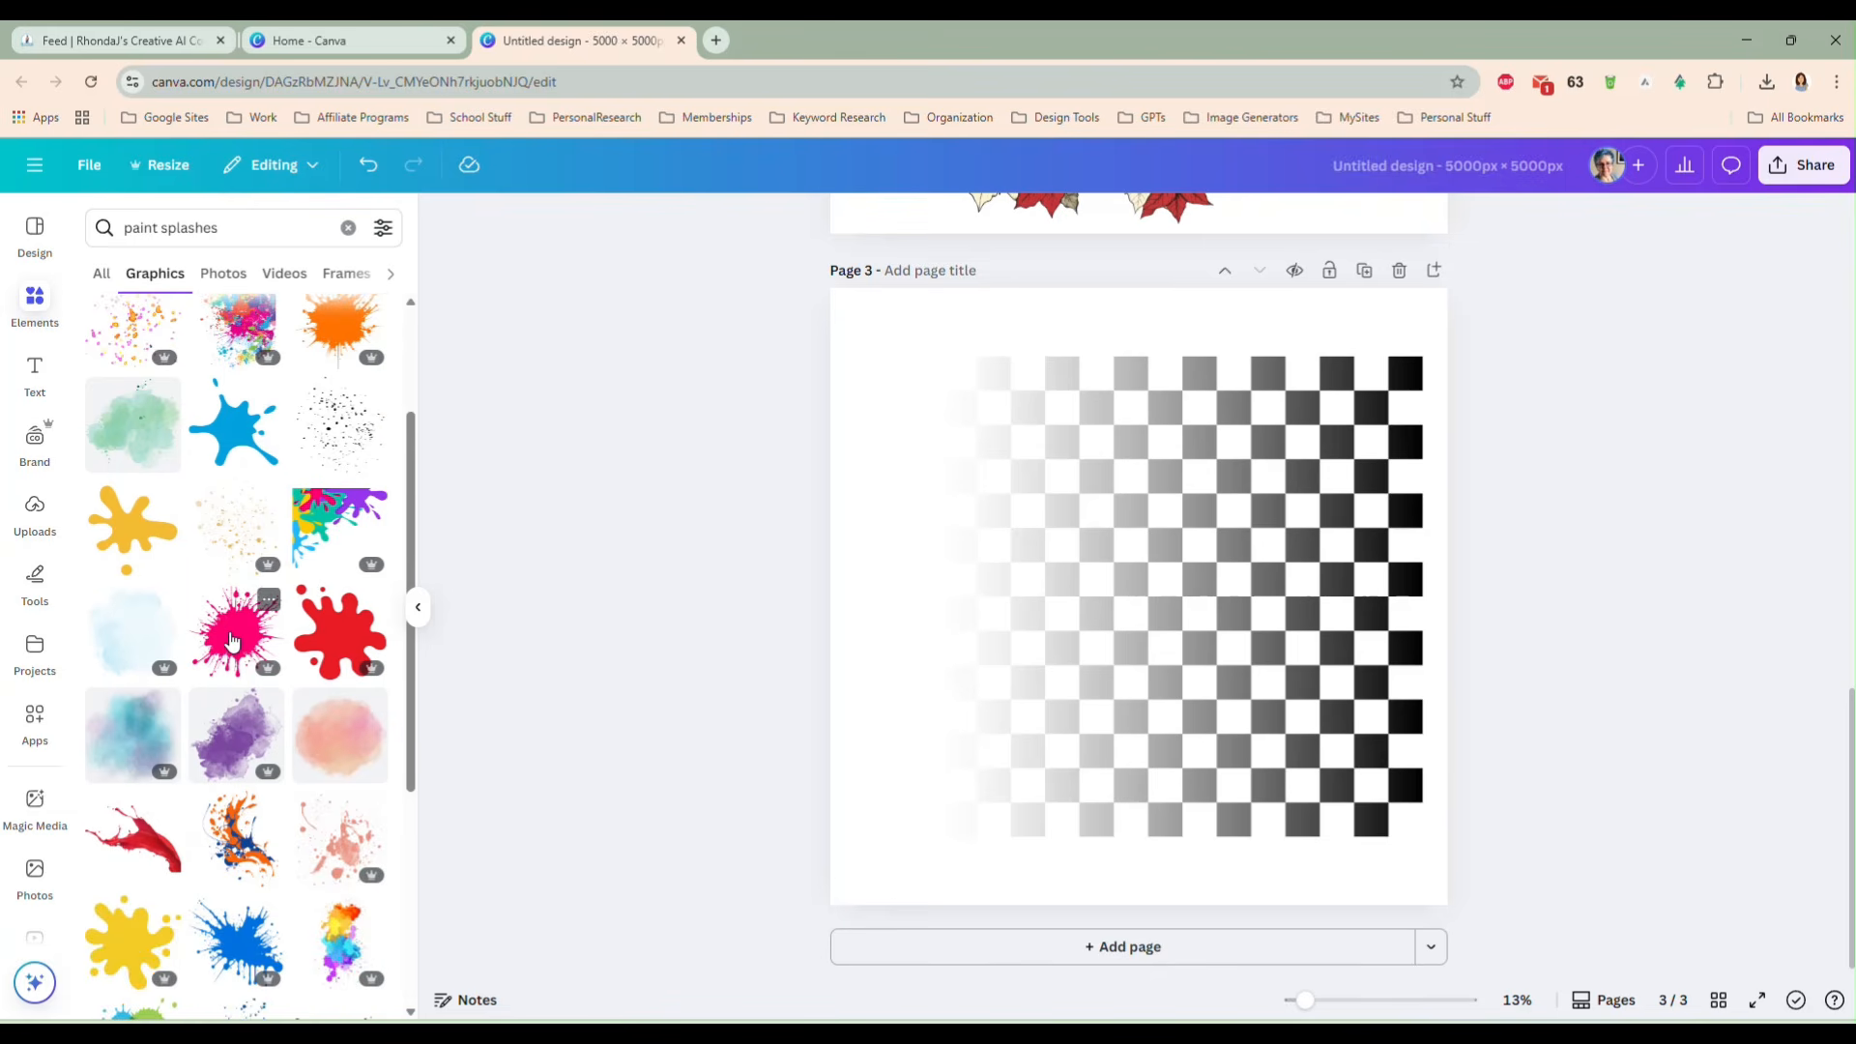
{"action": "scroll", "coordinate": [232, 635], "scroll_direction": "up", "scroll_amount": 1}
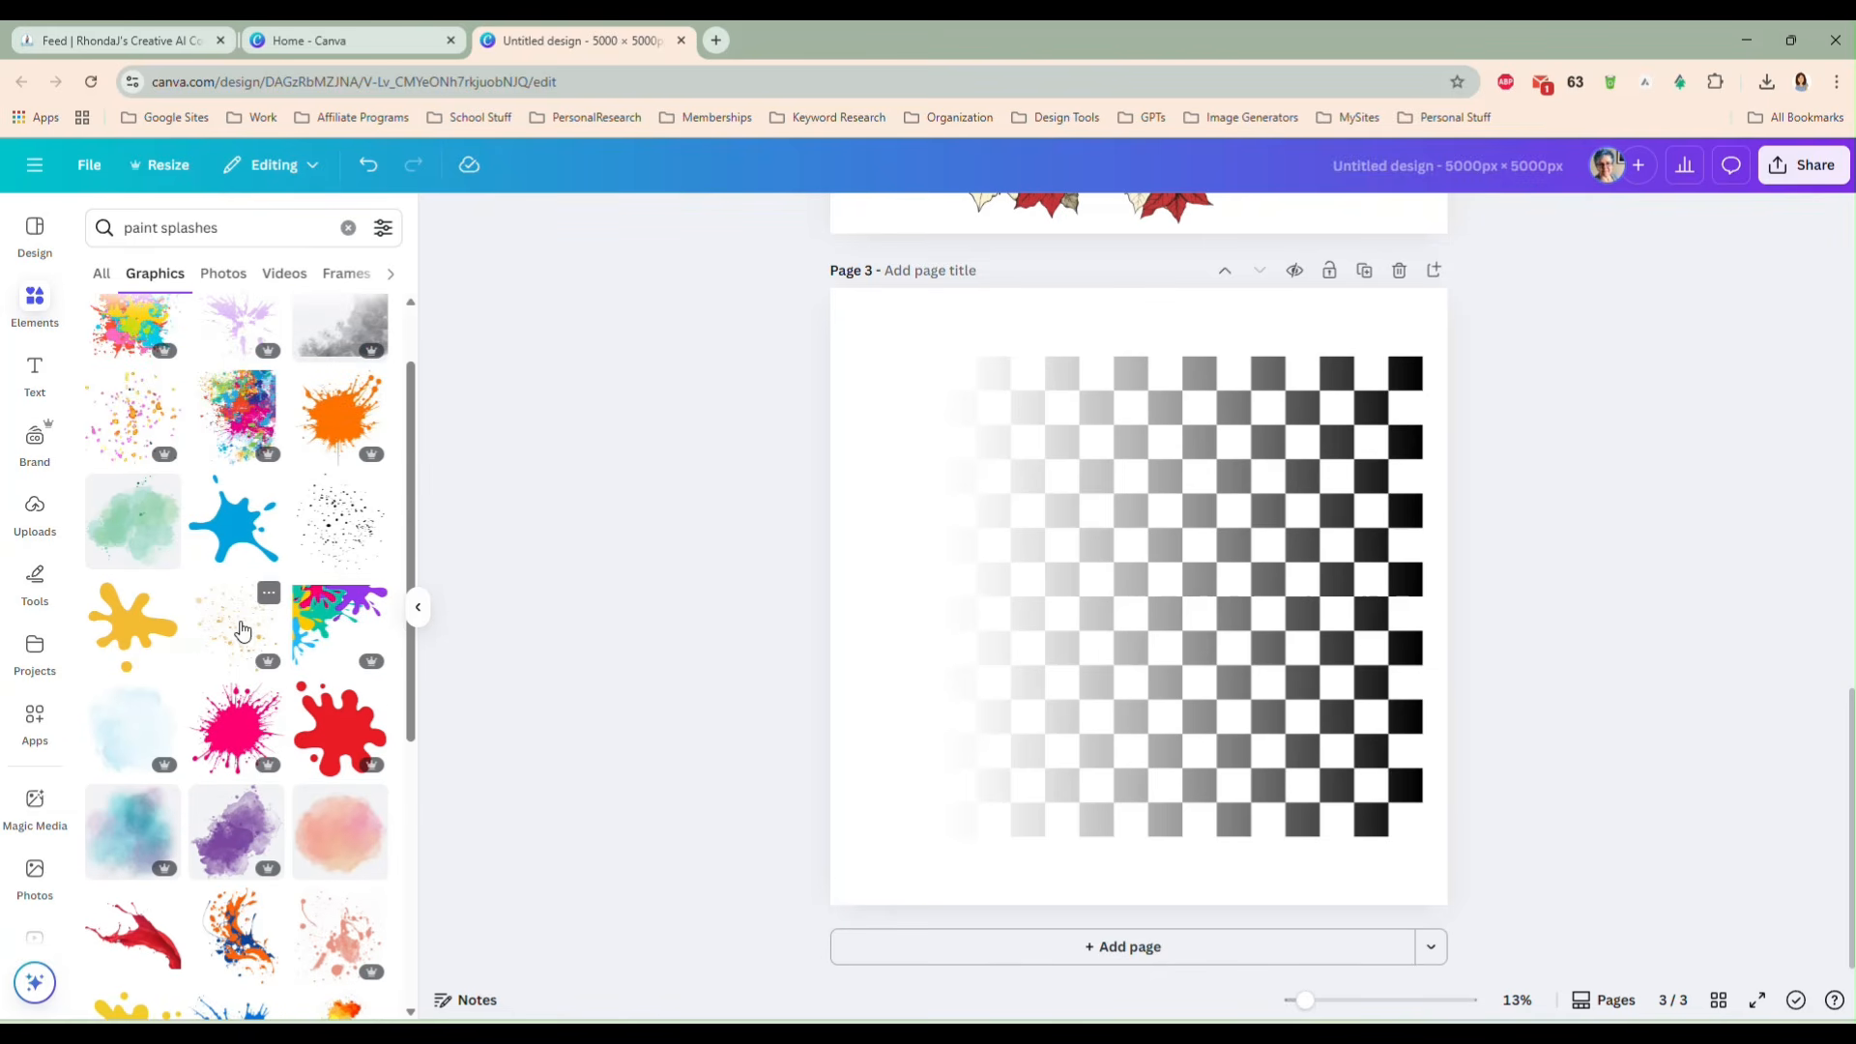
{"action": "scroll", "coordinate": [236, 619], "scroll_direction": "down", "scroll_amount": 4}
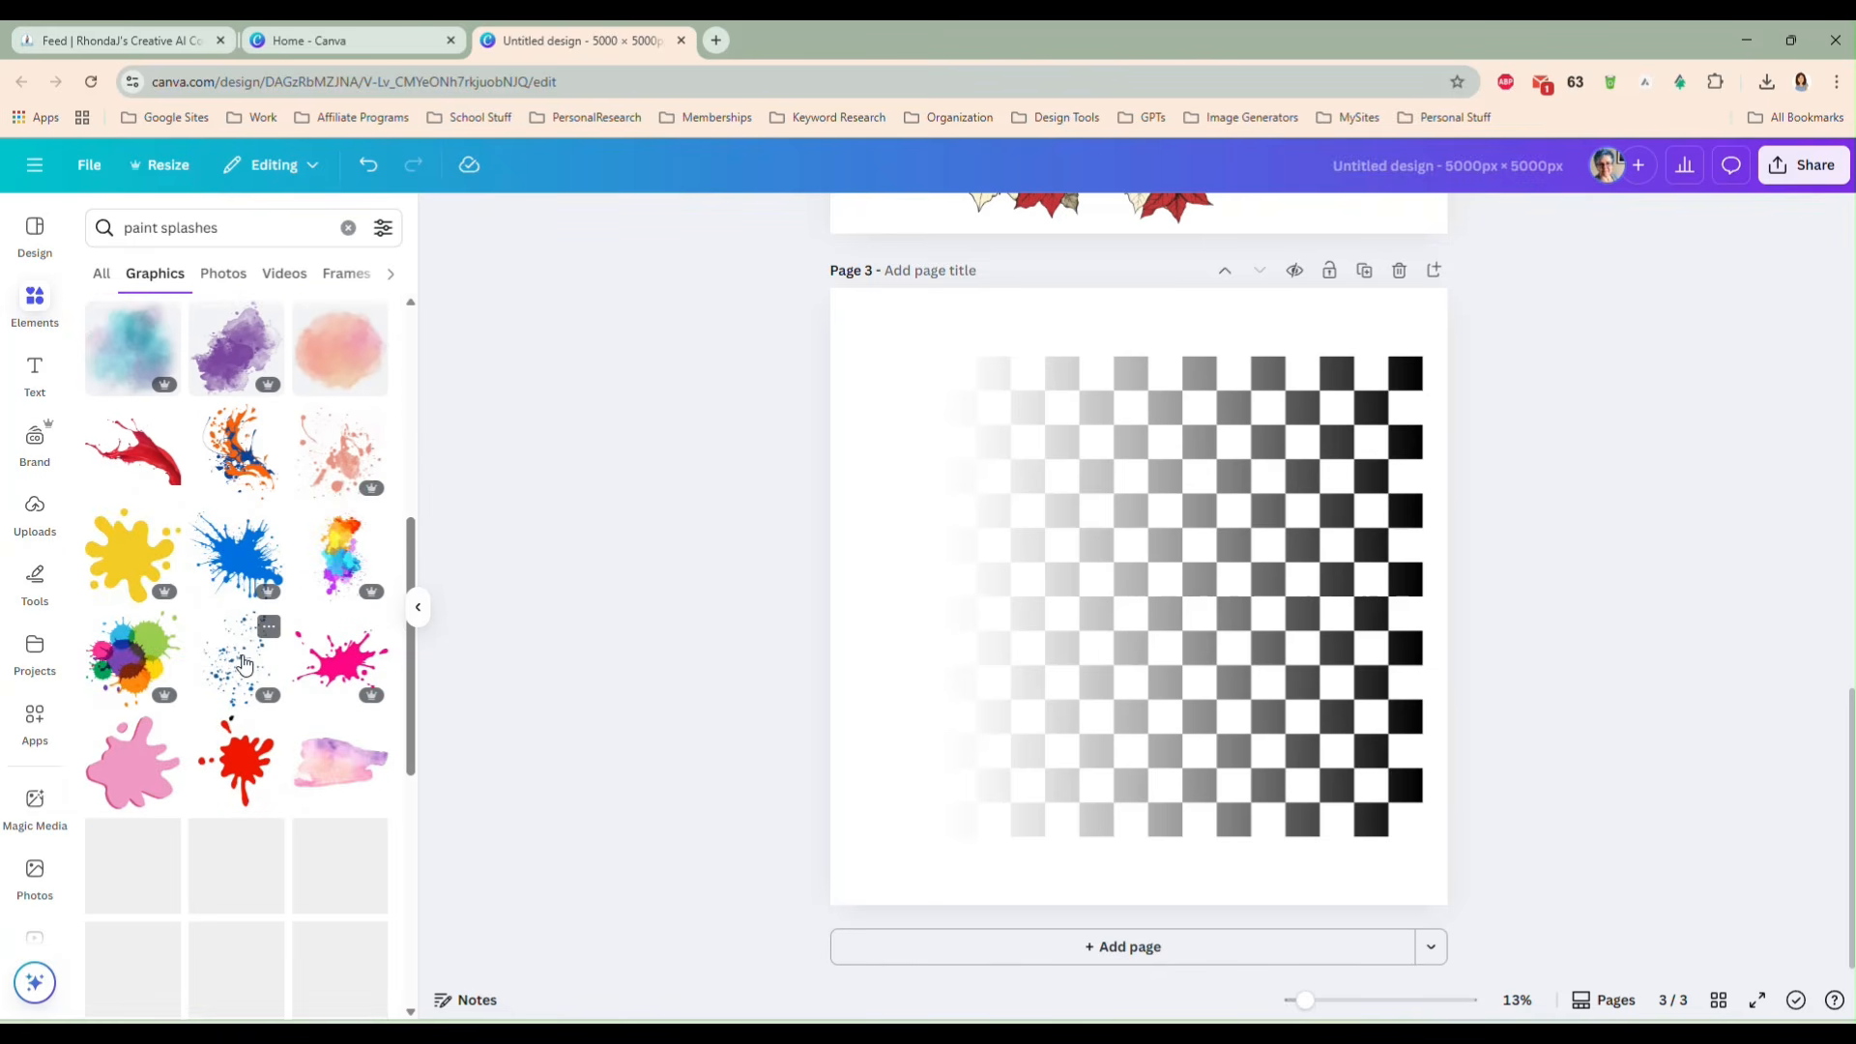
{"action": "left_click", "coordinate": [237, 726]}
{"action": "left_click_drag", "start_coordinate": [1105, 596], "coordinate": [949, 474]}
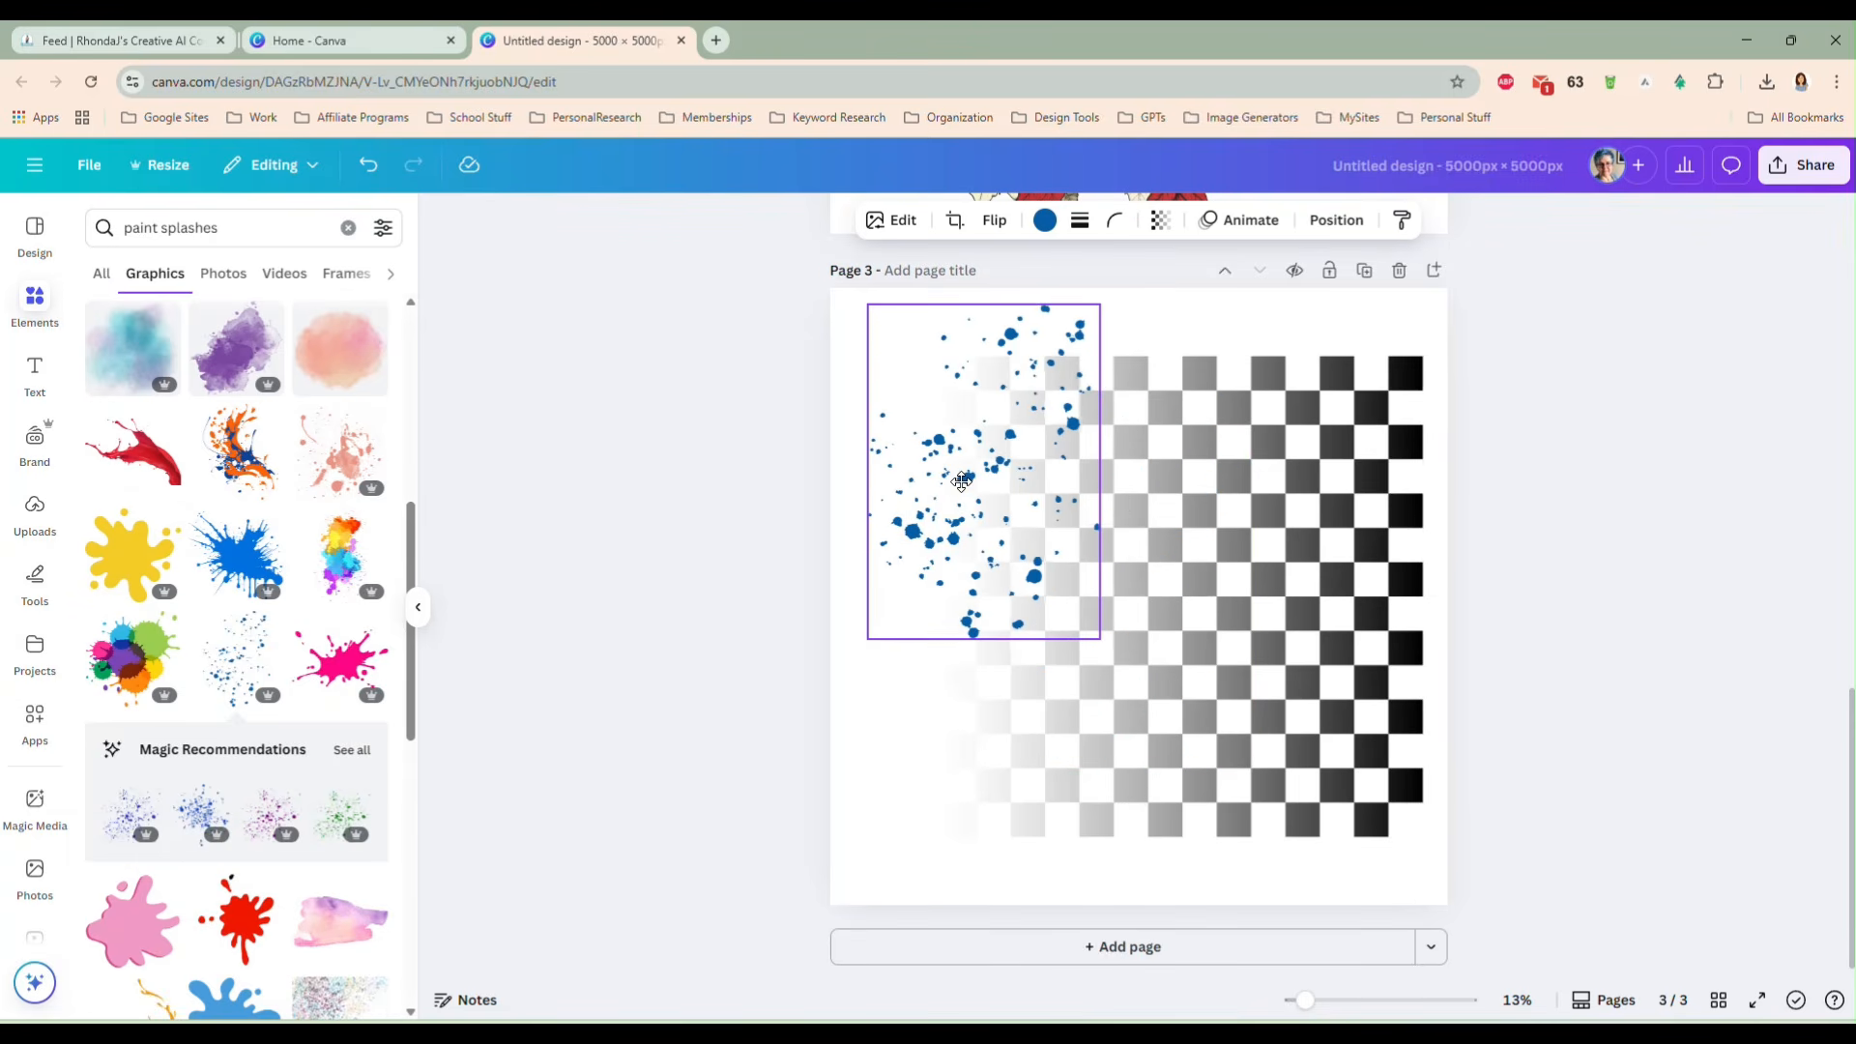
- Enlarge the blue speckle graphic and place a rotated duplicate of it over the lower-left part of the checkered pattern
{"action": "left_click_drag", "start_coordinate": [1099, 634], "coordinate": [1144, 702]}
{"action": "left_click_drag", "start_coordinate": [984, 519], "coordinate": [1003, 709]}
{"action": "left_click_drag", "start_coordinate": [1018, 931], "coordinate": [1109, 692]}
{"action": "left_click_drag", "start_coordinate": [1090, 771], "coordinate": [1141, 821]}
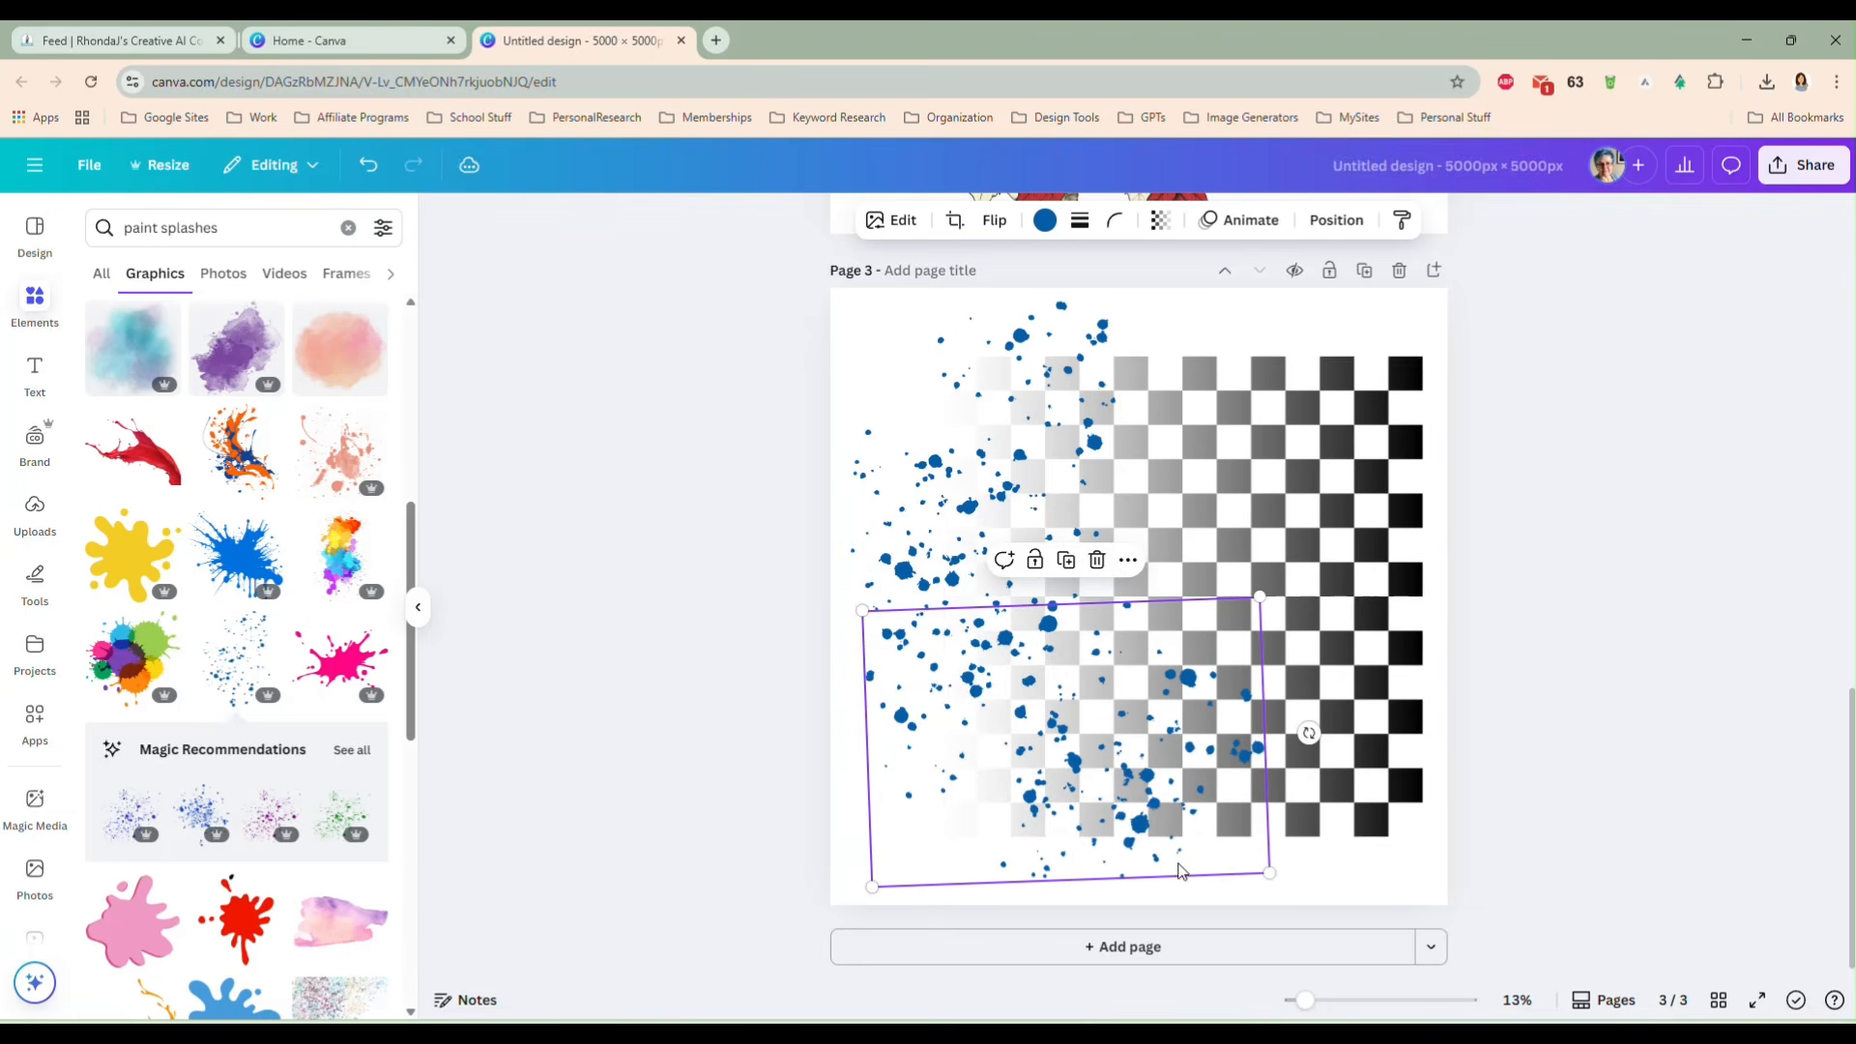
{"action": "left_click_drag", "start_coordinate": [1309, 733], "coordinate": [1225, 575]}
{"action": "mouse_move", "coordinate": [1144, 698]}
{"action": "left_mouse_down"}
{"action": "mouse_move", "coordinate": [1172, 698]}
{"action": "mouse_move", "coordinate": [1141, 701]}
{"action": "left_mouse_up"}
{"action": "key", "text": "ctrl+z"}
{"action": "key", "text": "ctrl+z"}
- Recolor both blue speckle graphics with the bright red document color
{"action": "left_click", "coordinate": [1043, 220]}
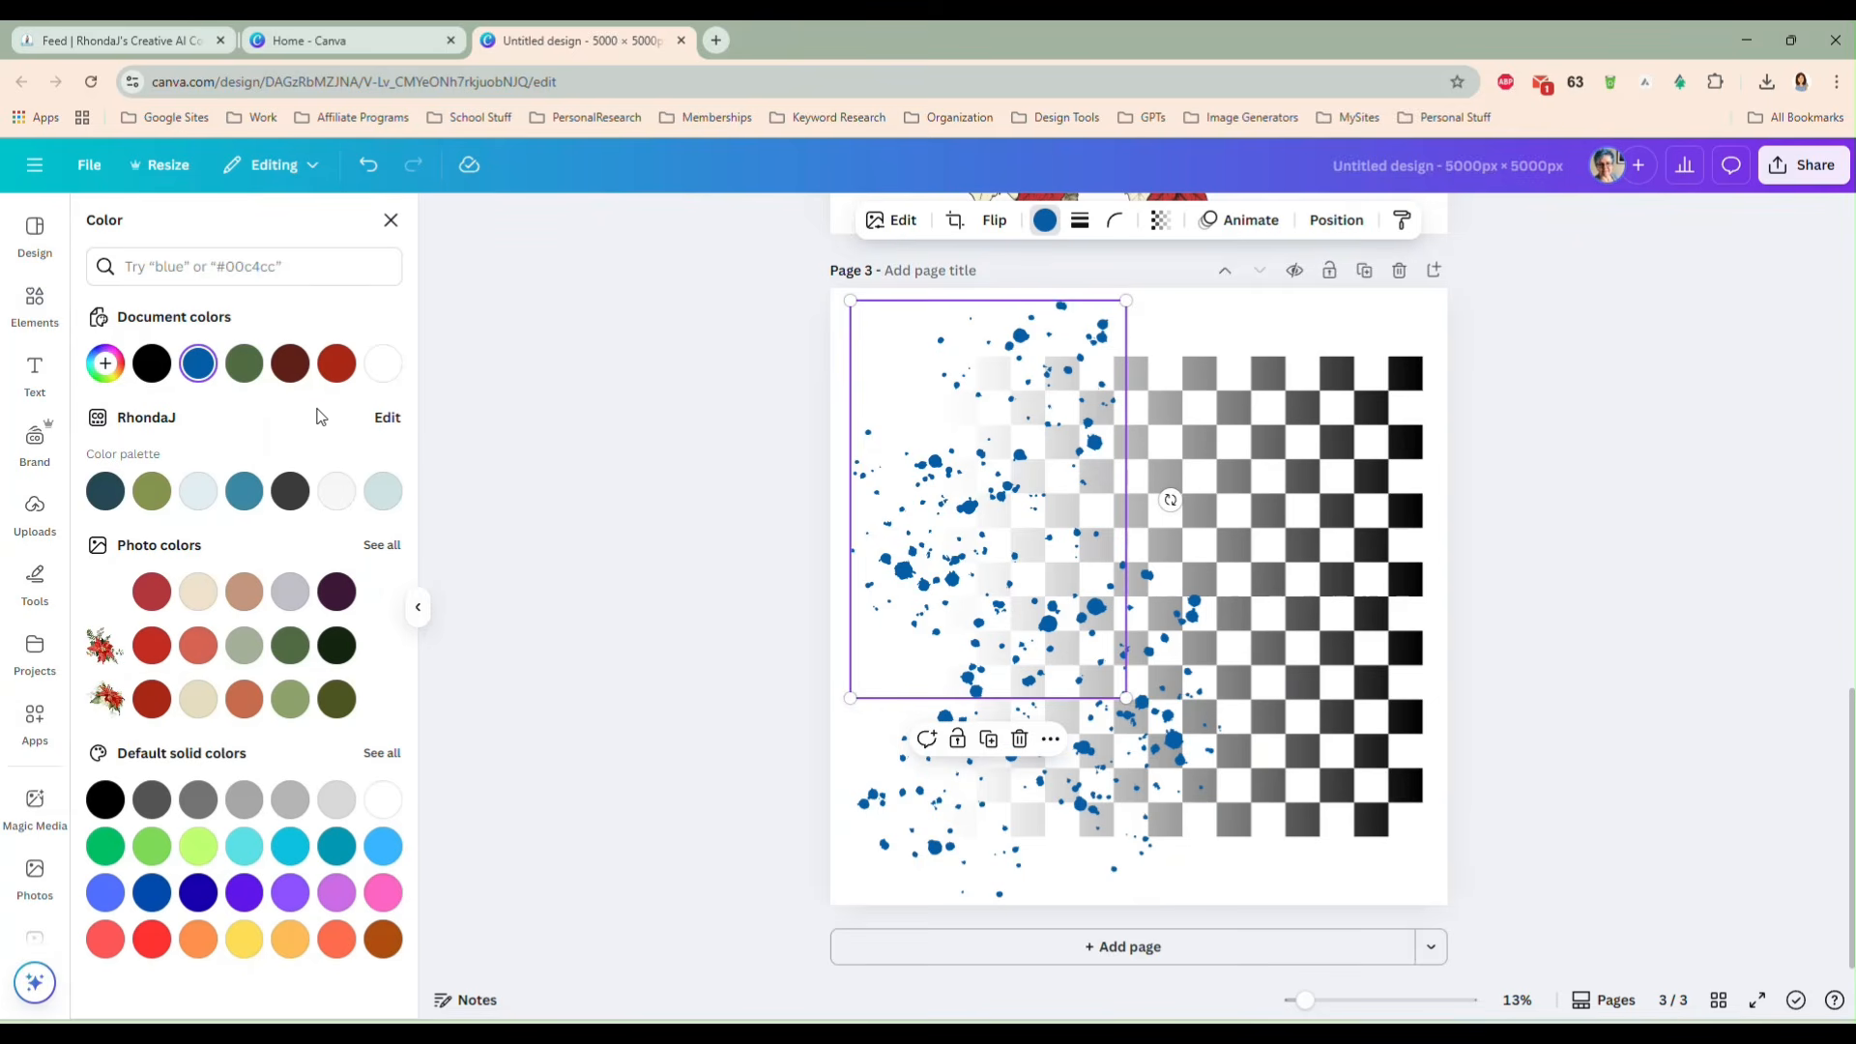
{"action": "left_click", "coordinate": [301, 374]}
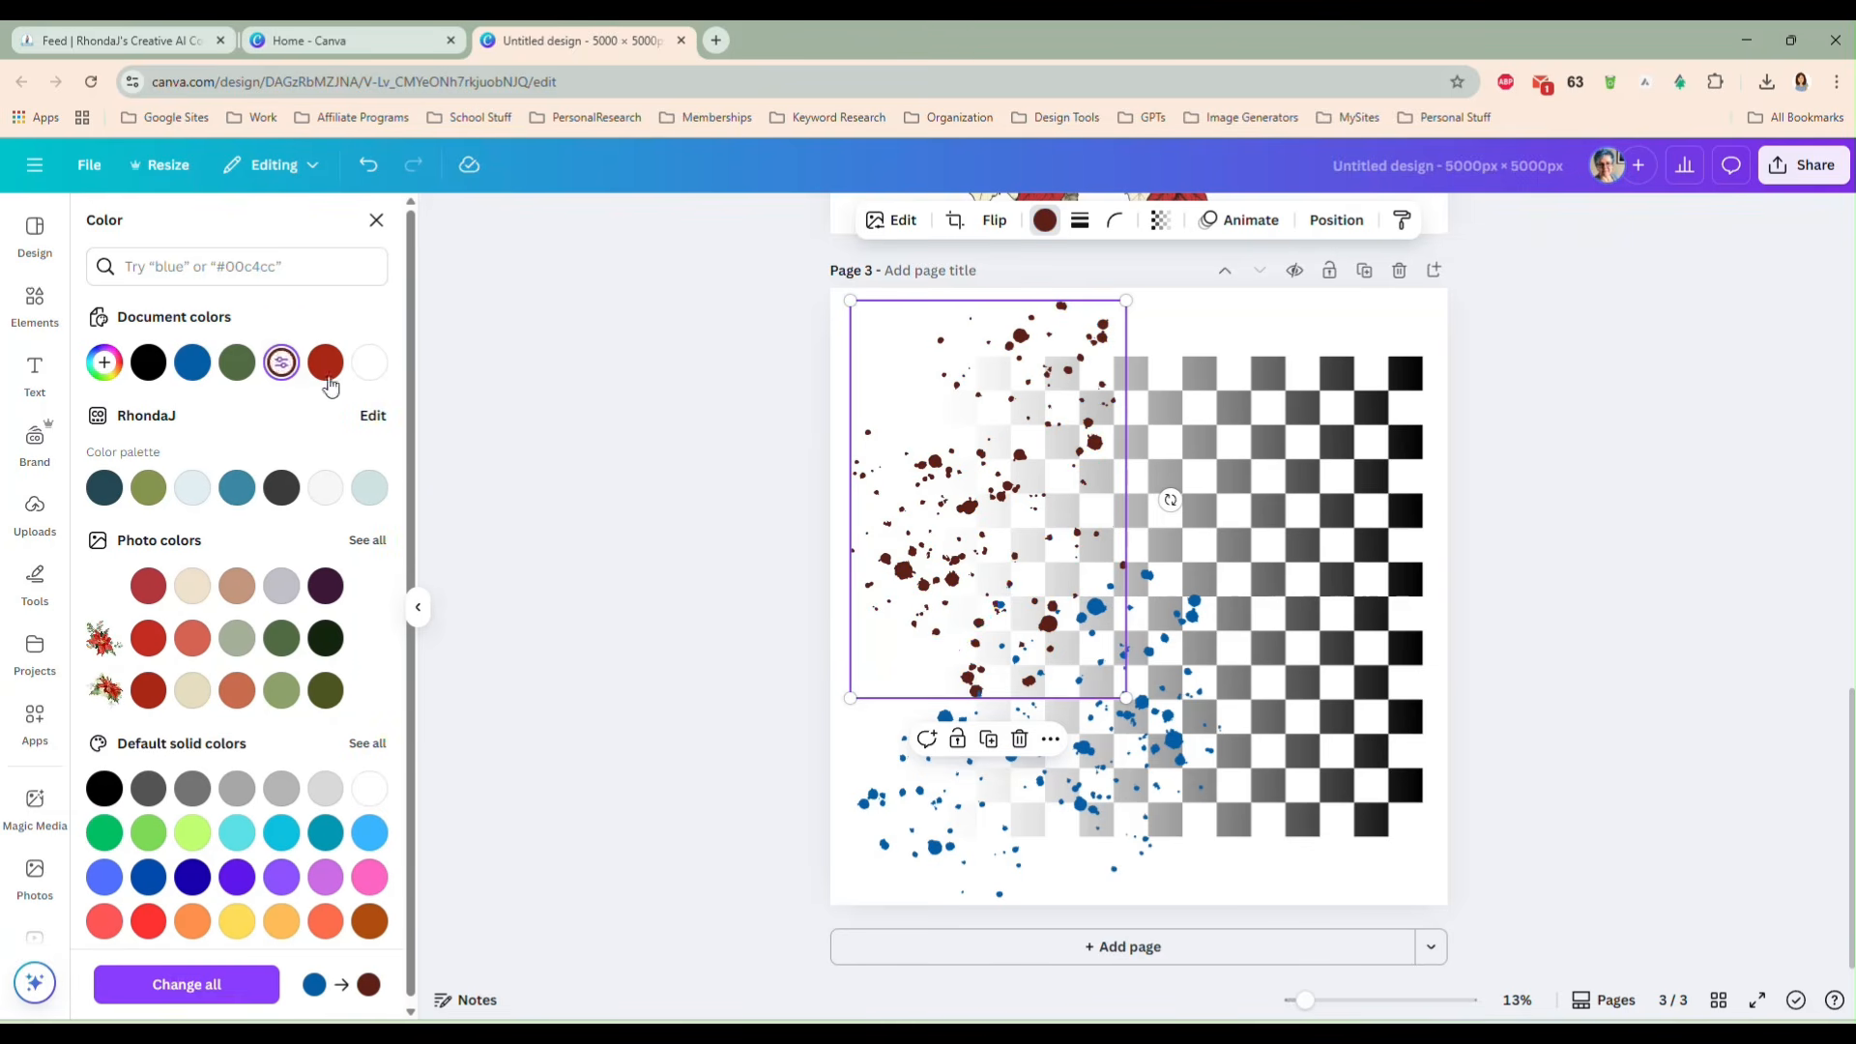
{"action": "left_click", "coordinate": [325, 362]}
{"action": "left_click", "coordinate": [340, 369]}
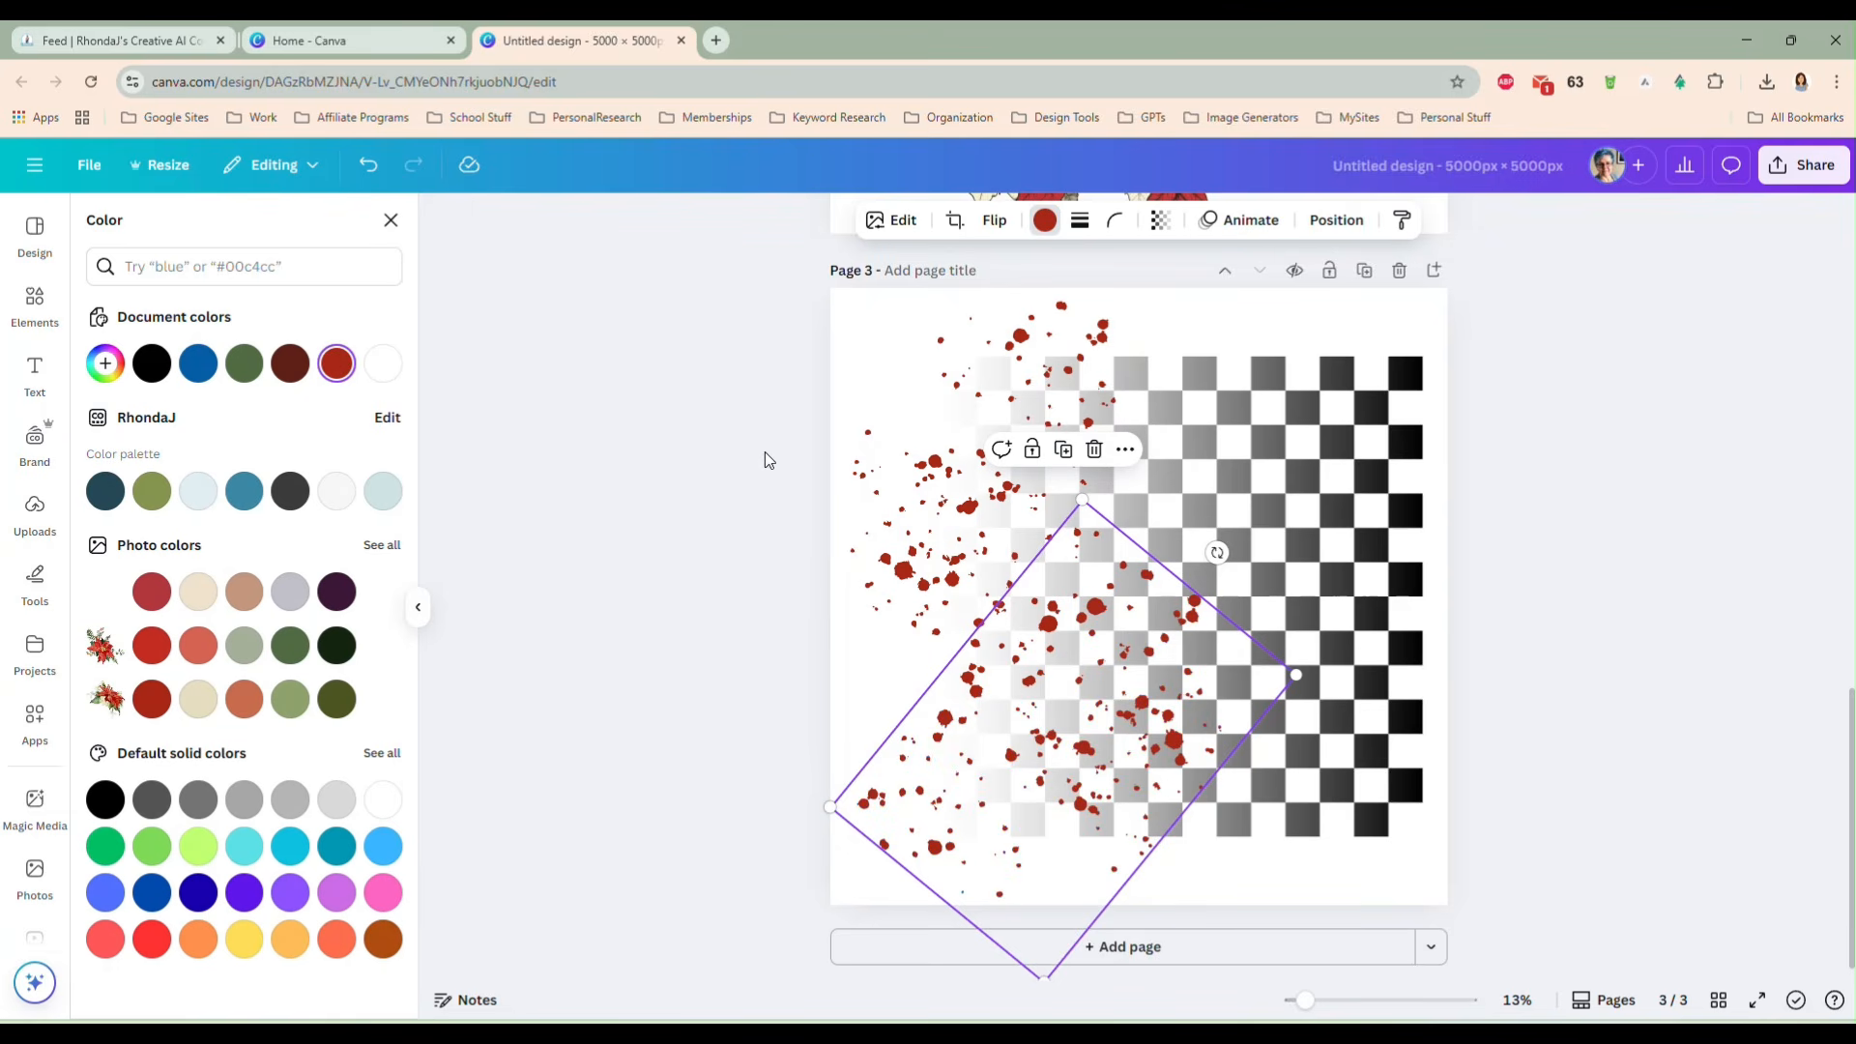
{"action": "left_click", "coordinate": [1089, 542]}
{"action": "left_click", "coordinate": [1532, 643]}
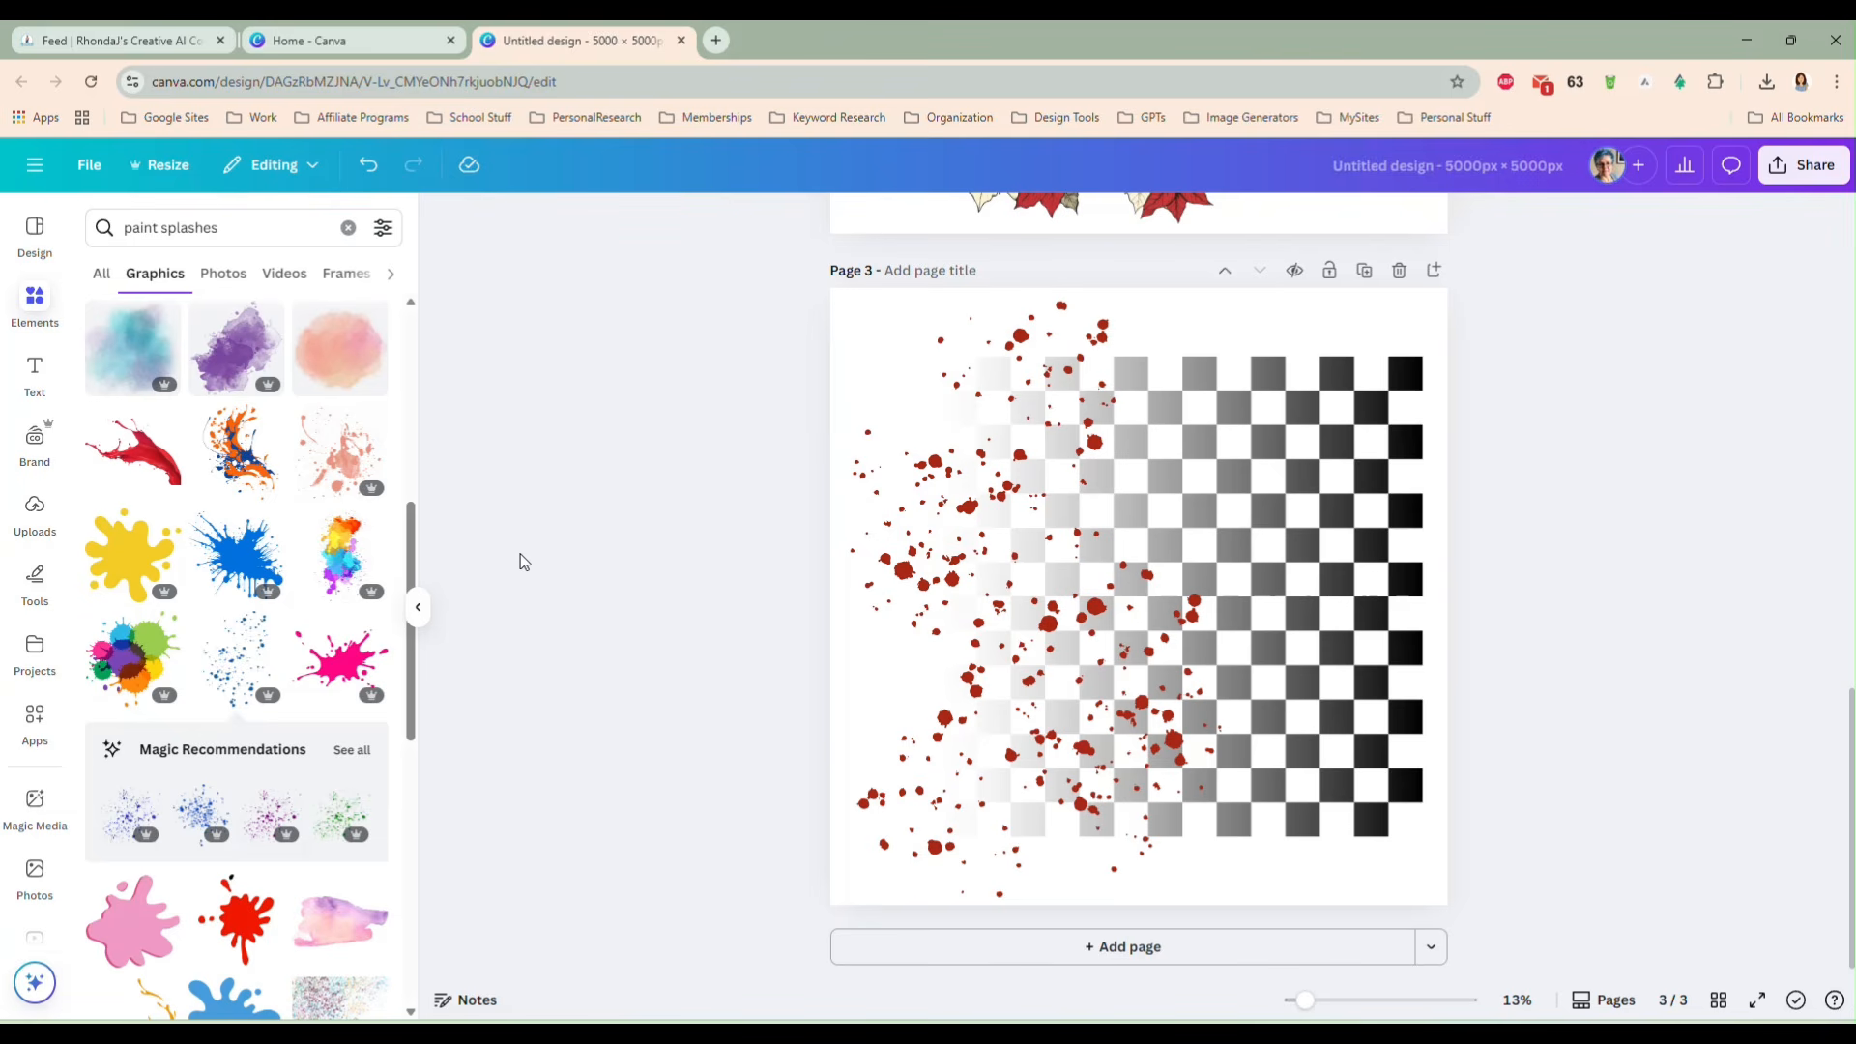
- Add the fine pink speckle graphic from the recommended graphics to page 3 and place it over the checkered pattern
{"action": "left_click", "coordinate": [343, 761]}
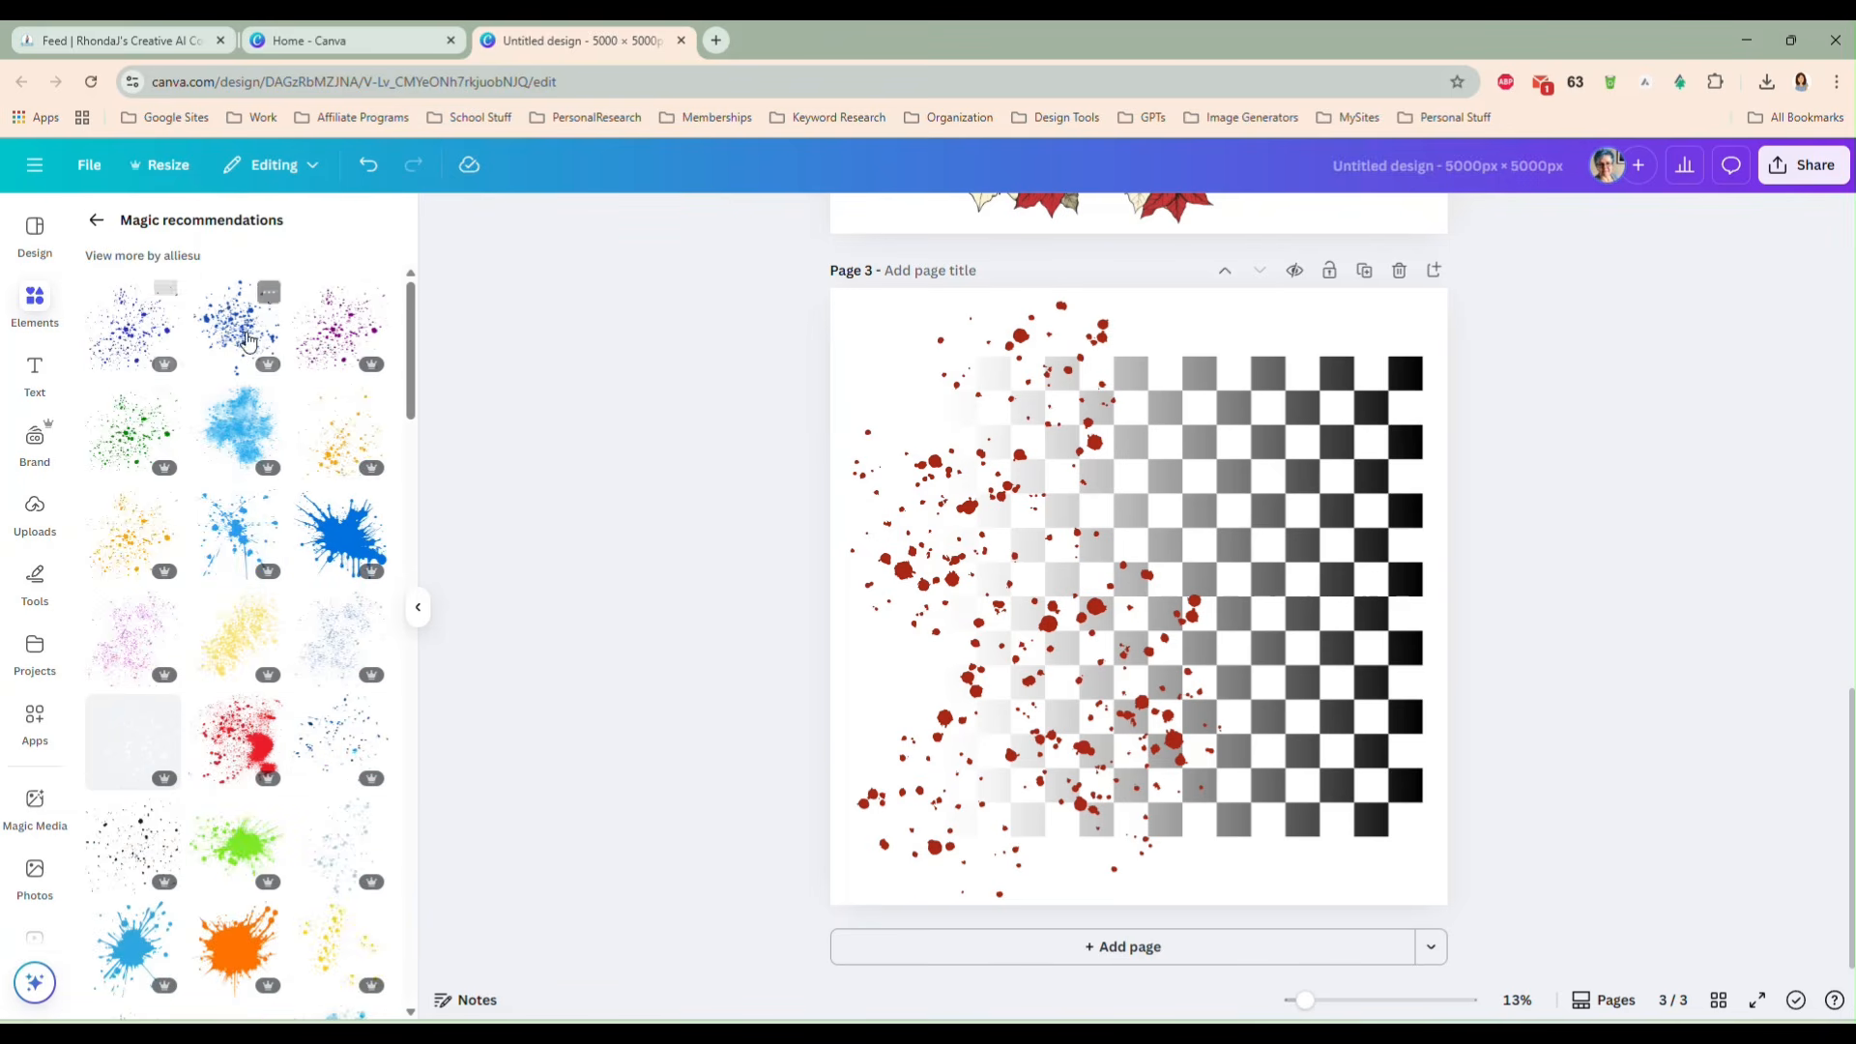
{"action": "left_click", "coordinate": [140, 642]}
{"action": "left_click_drag", "start_coordinate": [1192, 527], "coordinate": [1150, 527]}
- Recolor the pink speckle graphic with the bright red document color and shift it toward the page's upper right
{"action": "left_click", "coordinate": [1112, 224]}
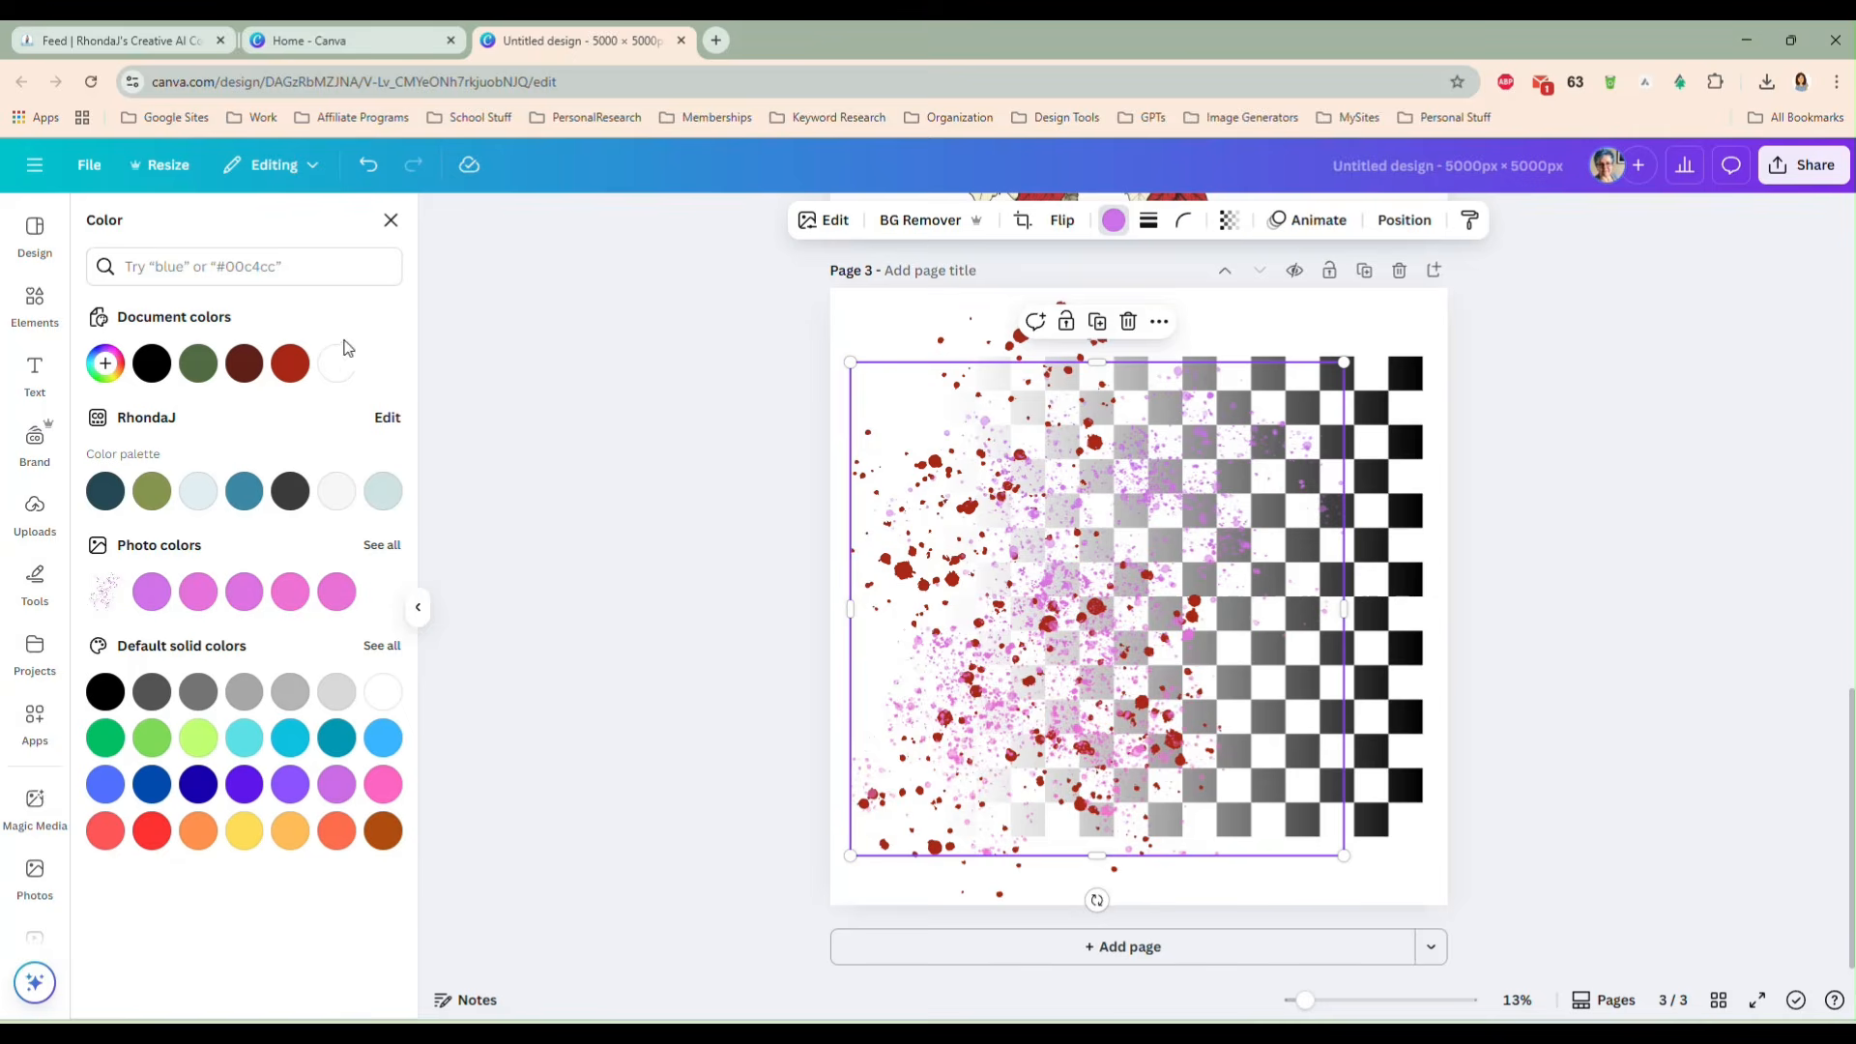
{"action": "left_click", "coordinate": [290, 364]}
{"action": "left_click_drag", "start_coordinate": [1203, 501], "coordinate": [1279, 479]}
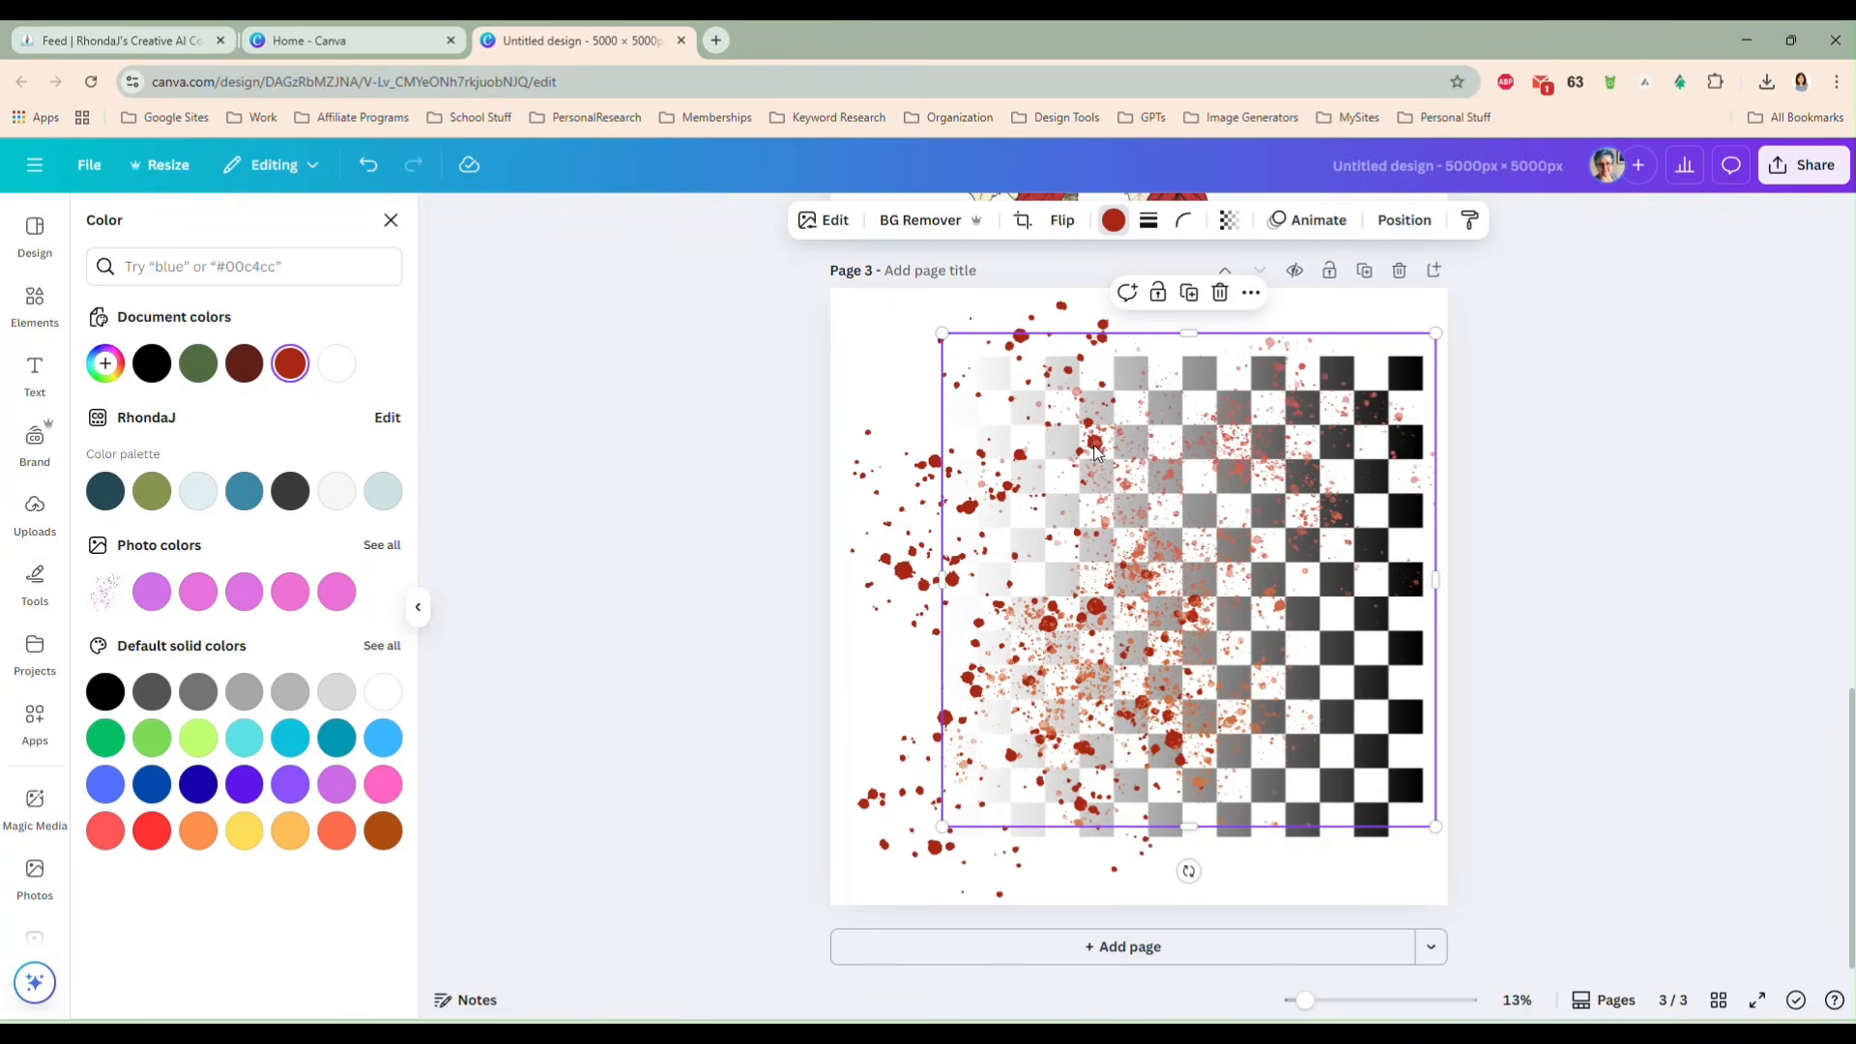
- Shrink the rotated red speckle graphic slightly and position it over the lower-left part of page 3
{"action": "left_click_drag", "start_coordinate": [987, 688], "coordinate": [1049, 806]}
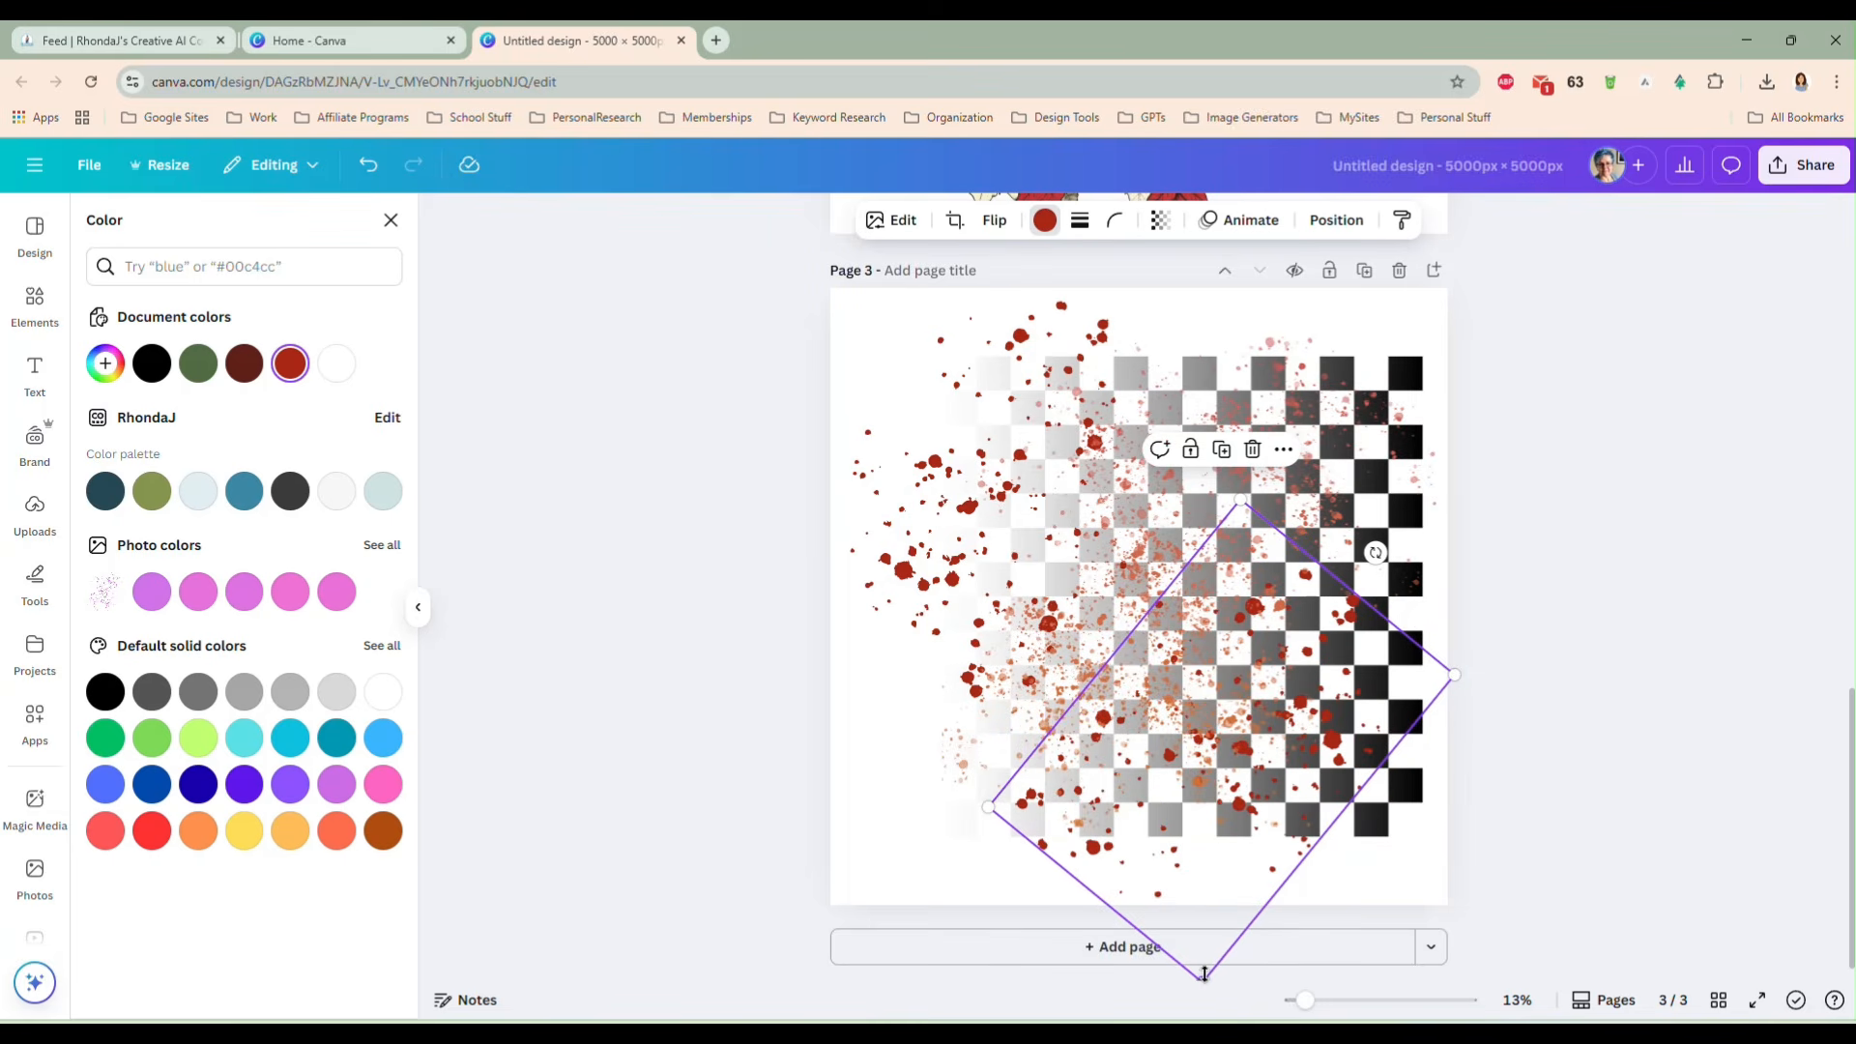
{"action": "left_click_drag", "start_coordinate": [1203, 976], "coordinate": [1208, 904]}
{"action": "left_click_drag", "start_coordinate": [1310, 713], "coordinate": [1131, 739]}
{"action": "left_click", "coordinate": [1136, 741]}
{"action": "left_click_drag", "start_coordinate": [1274, 445], "coordinate": [1276, 442]}
{"action": "key", "text": "Escape"}
{"action": "key", "text": "Escape"}
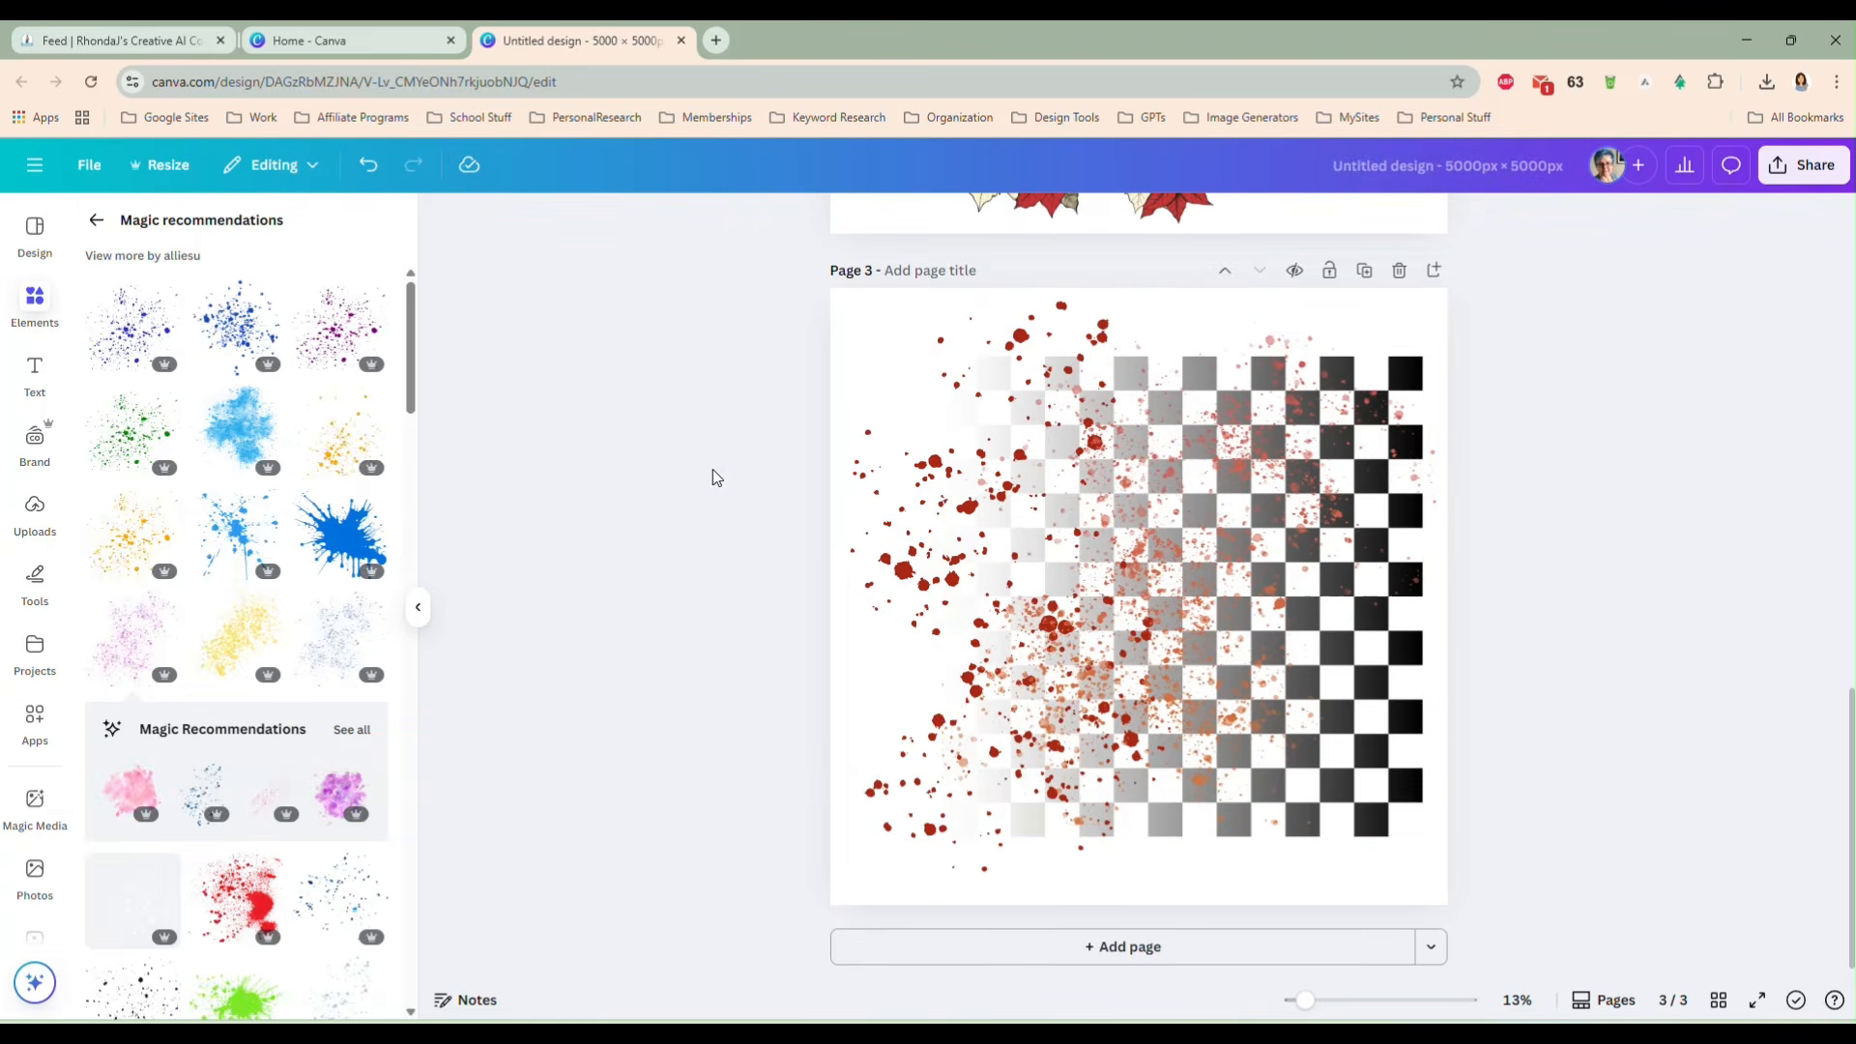
- Add the uploaded snowman image to page 3 and remove its background
{"action": "left_click", "coordinate": [35, 507]}
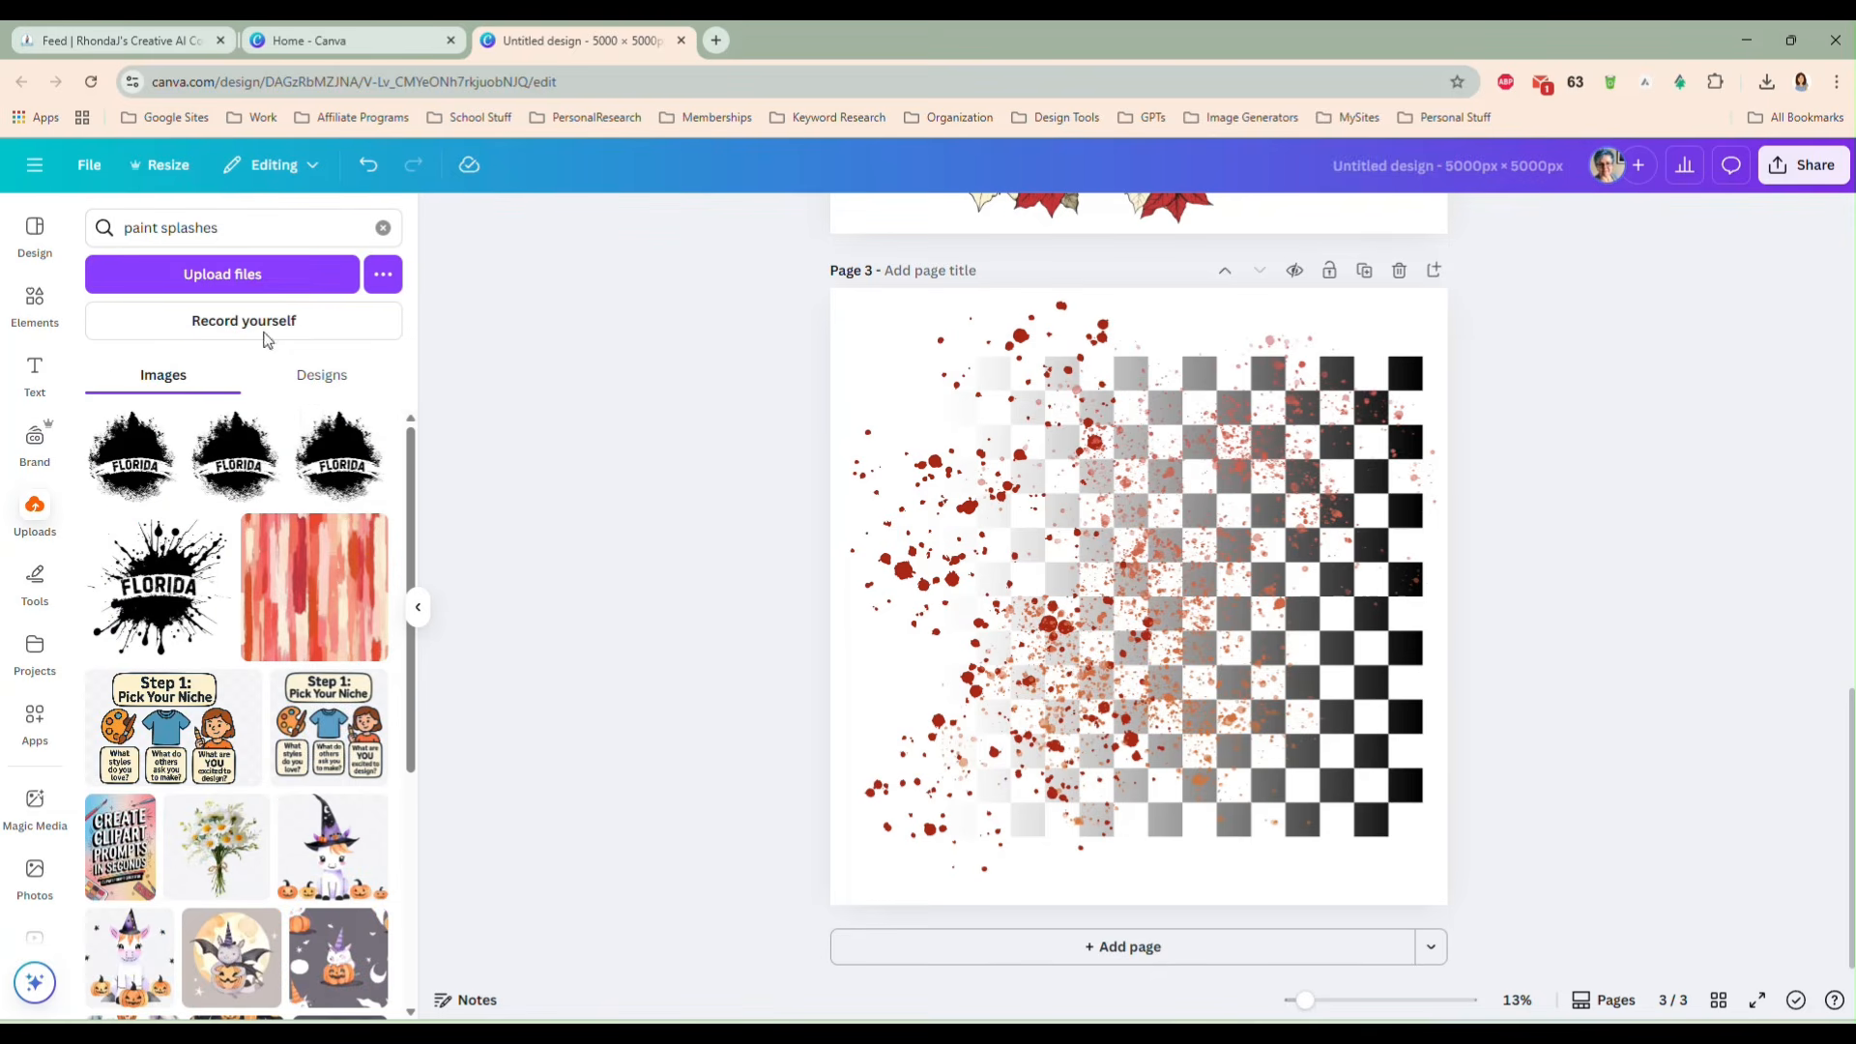
{"action": "left_click", "coordinate": [383, 227]}
{"action": "left_click", "coordinate": [236, 570]}
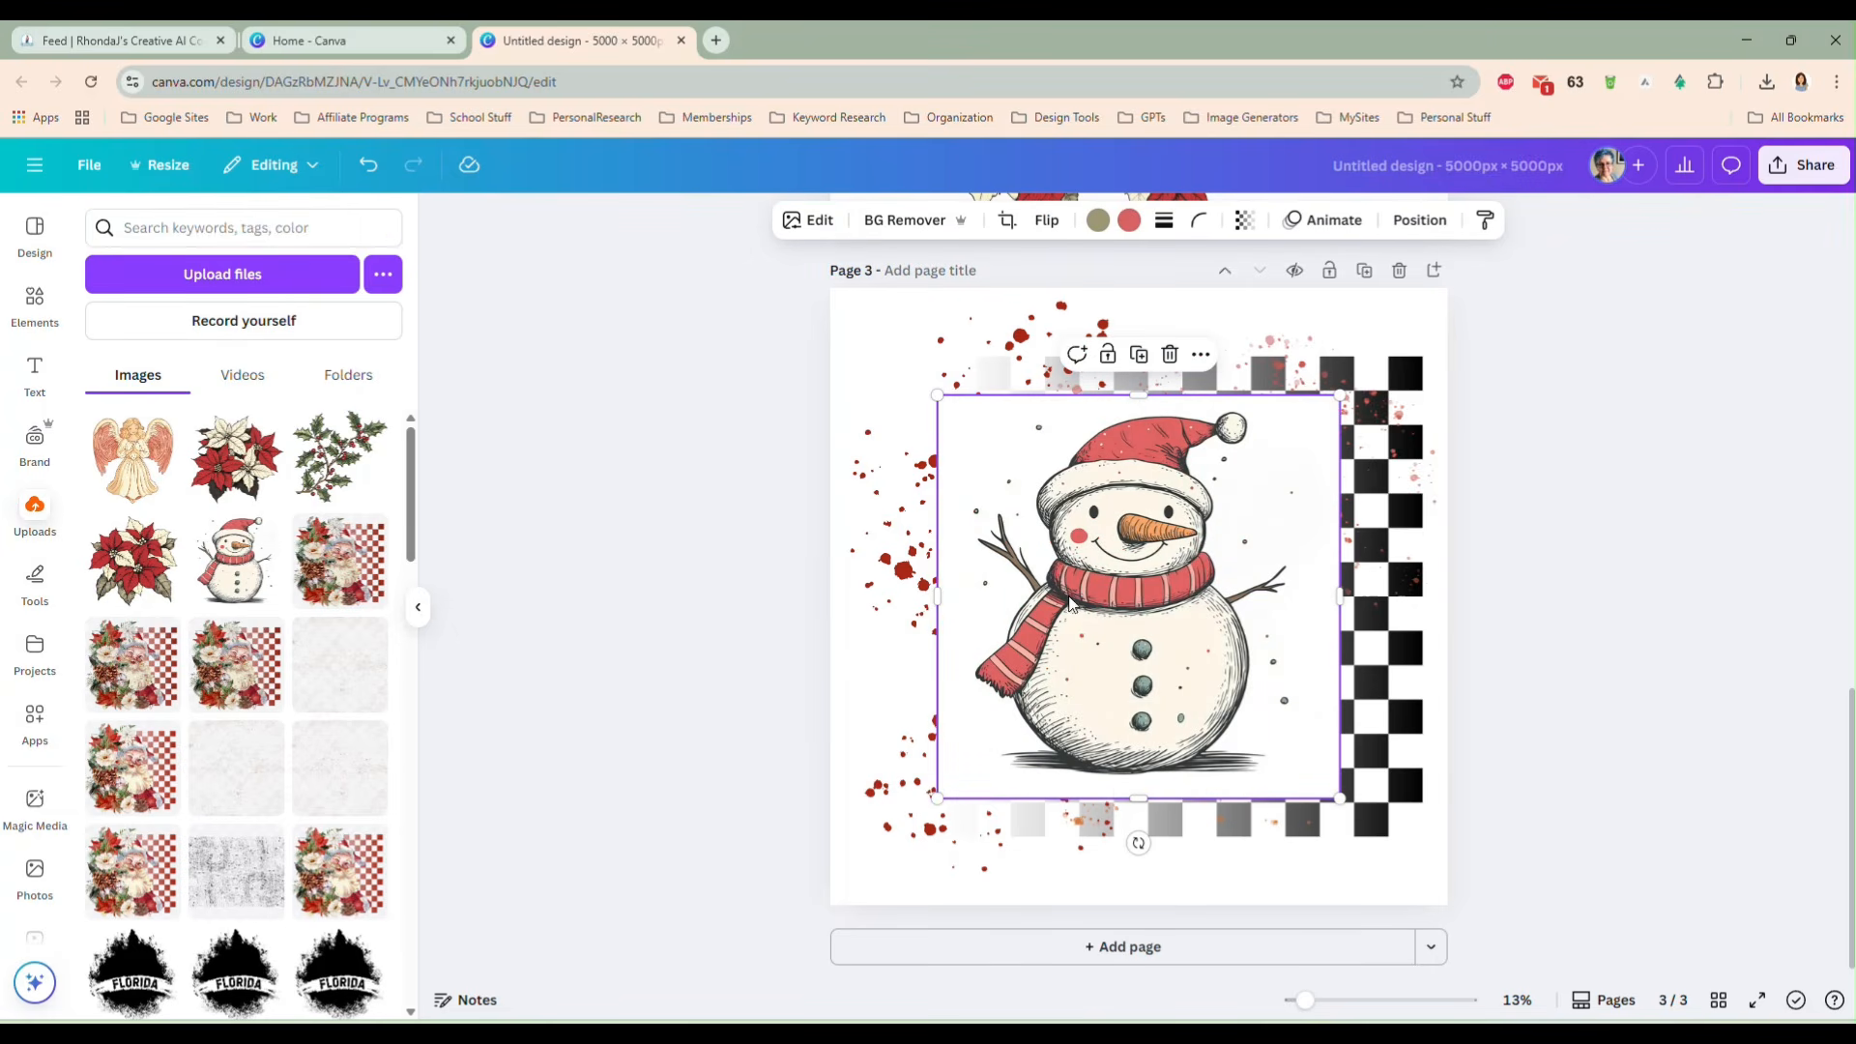
{"action": "left_click", "coordinate": [879, 222]}
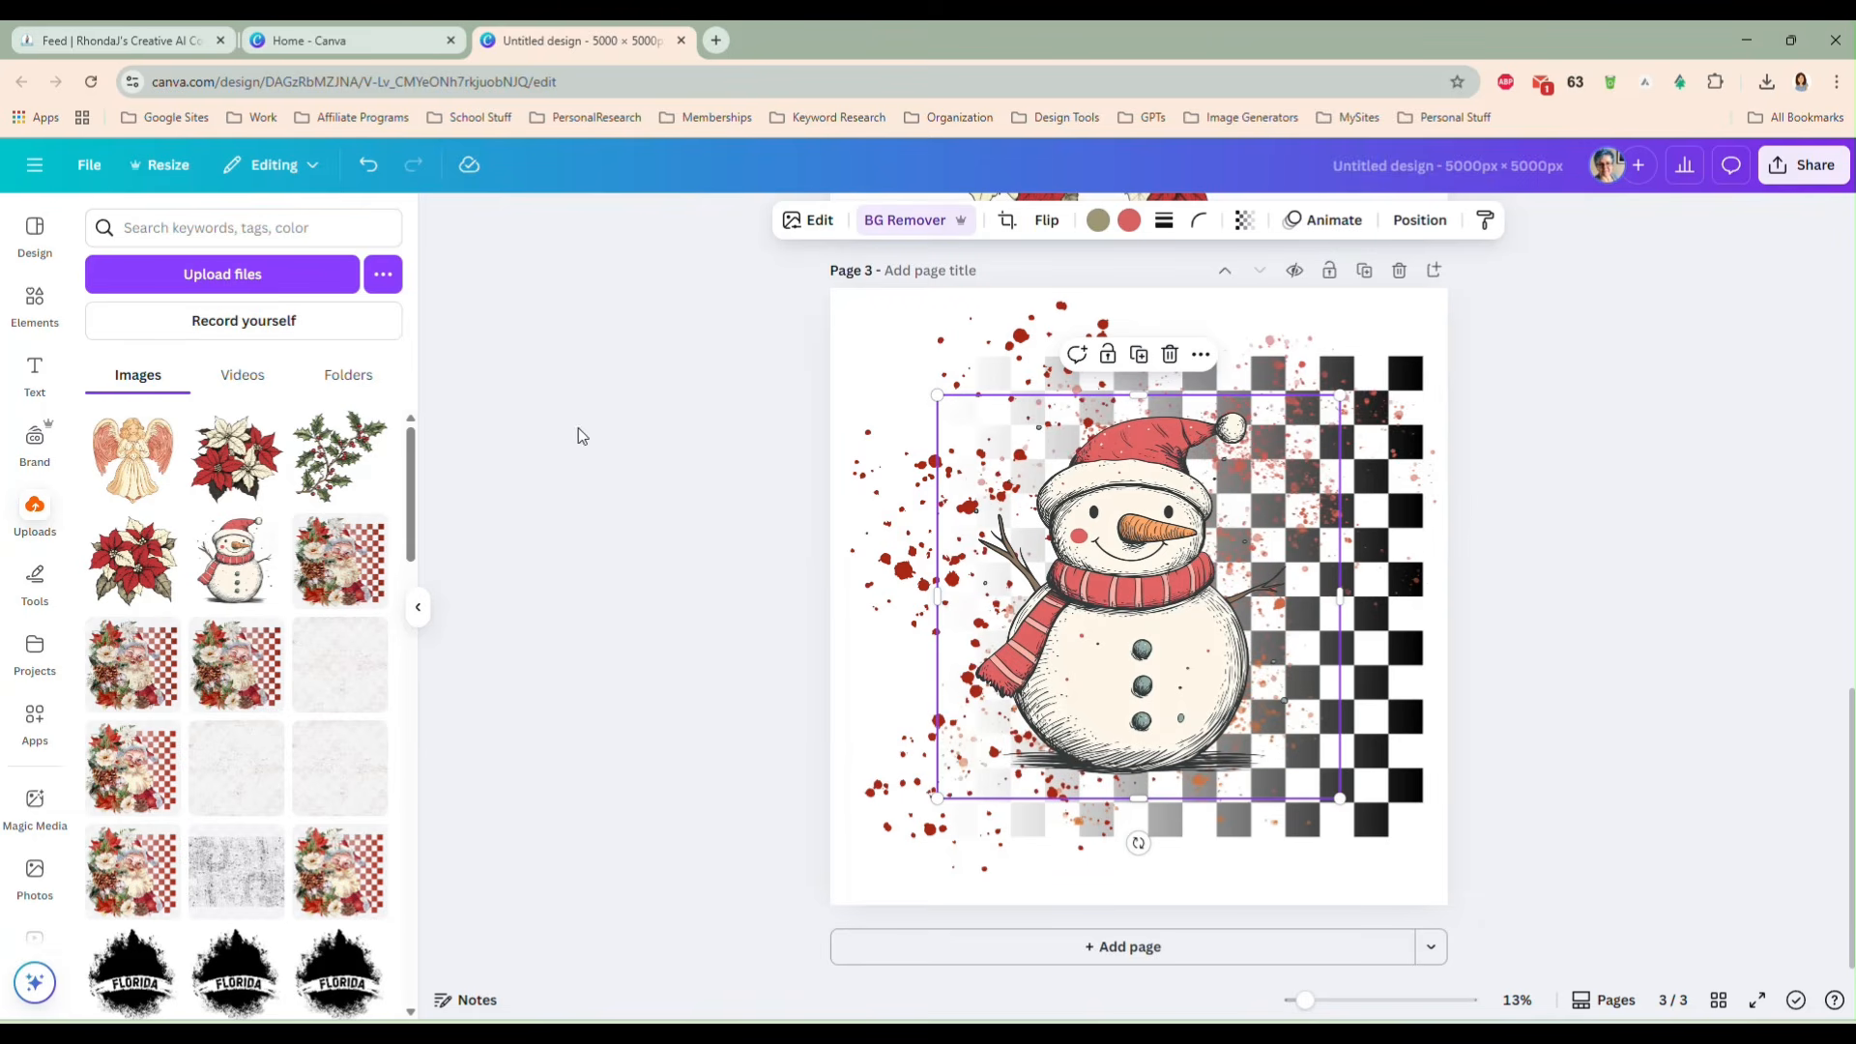
- Crop the empty margins on both sides of the snowman and move it over the right half of the checkered pattern
{"action": "left_click_drag", "start_coordinate": [1068, 690], "coordinate": [1127, 737]}
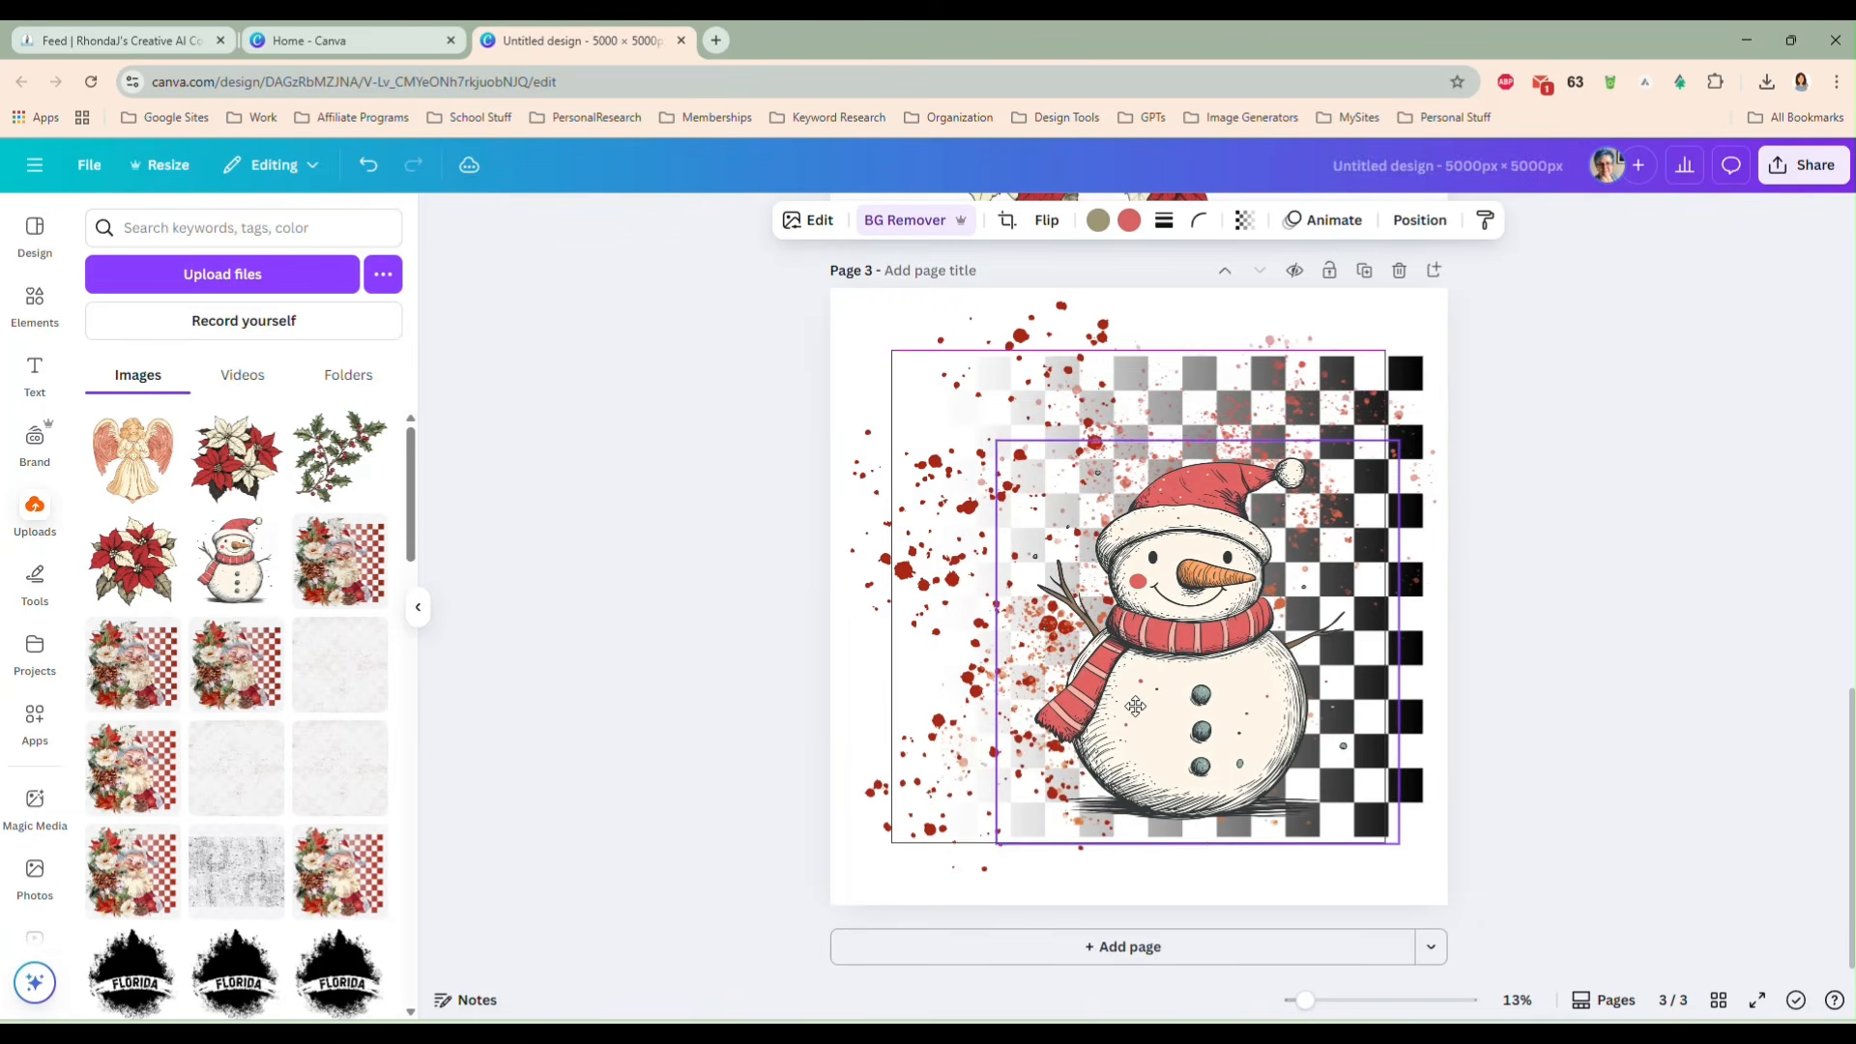
{"action": "left_click_drag", "start_coordinate": [1395, 646], "coordinate": [1362, 677]}
{"action": "left_click_drag", "start_coordinate": [996, 641], "coordinate": [1028, 642]}
{"action": "left_click_drag", "start_coordinate": [1186, 615], "coordinate": [1261, 565]}
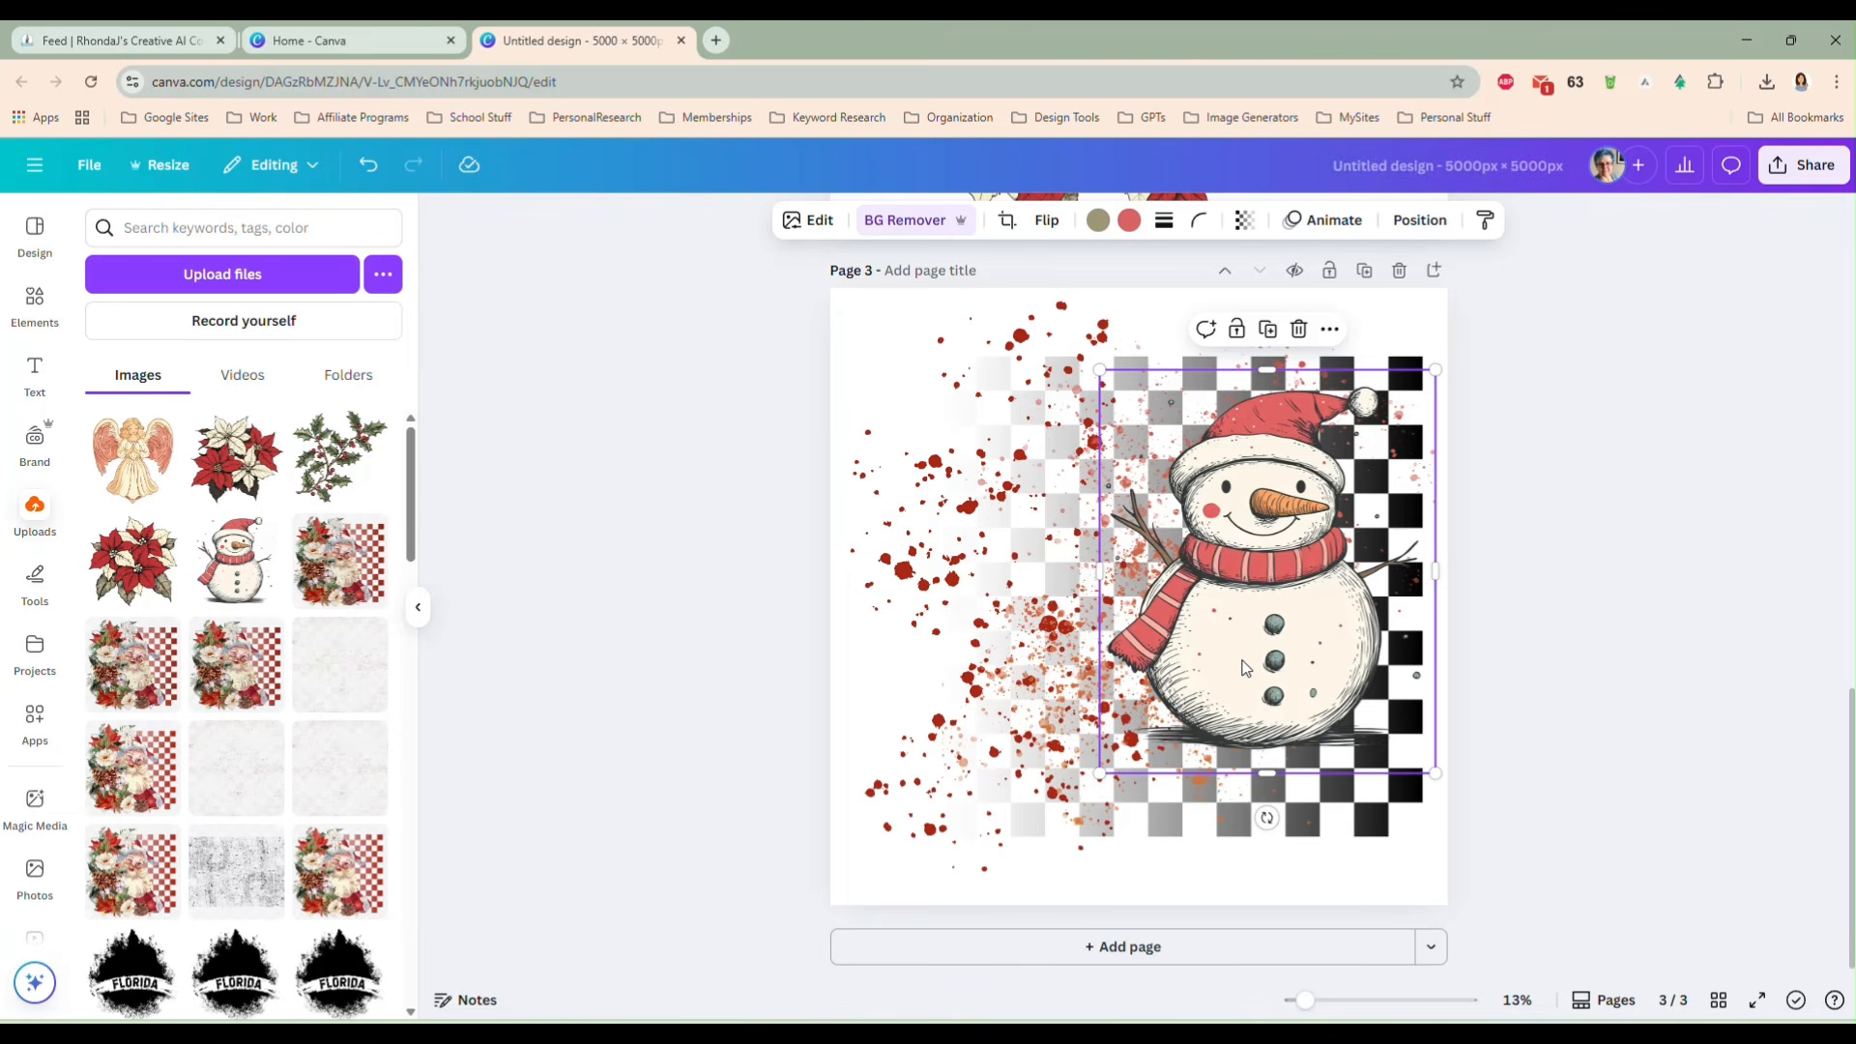
- Add the uploaded poinsettia cluster with dark leaves at the upper left of page 3 and remove its background
{"action": "left_click", "coordinate": [232, 471]}
{"action": "left_click_drag", "start_coordinate": [1121, 599], "coordinate": [1017, 425]}
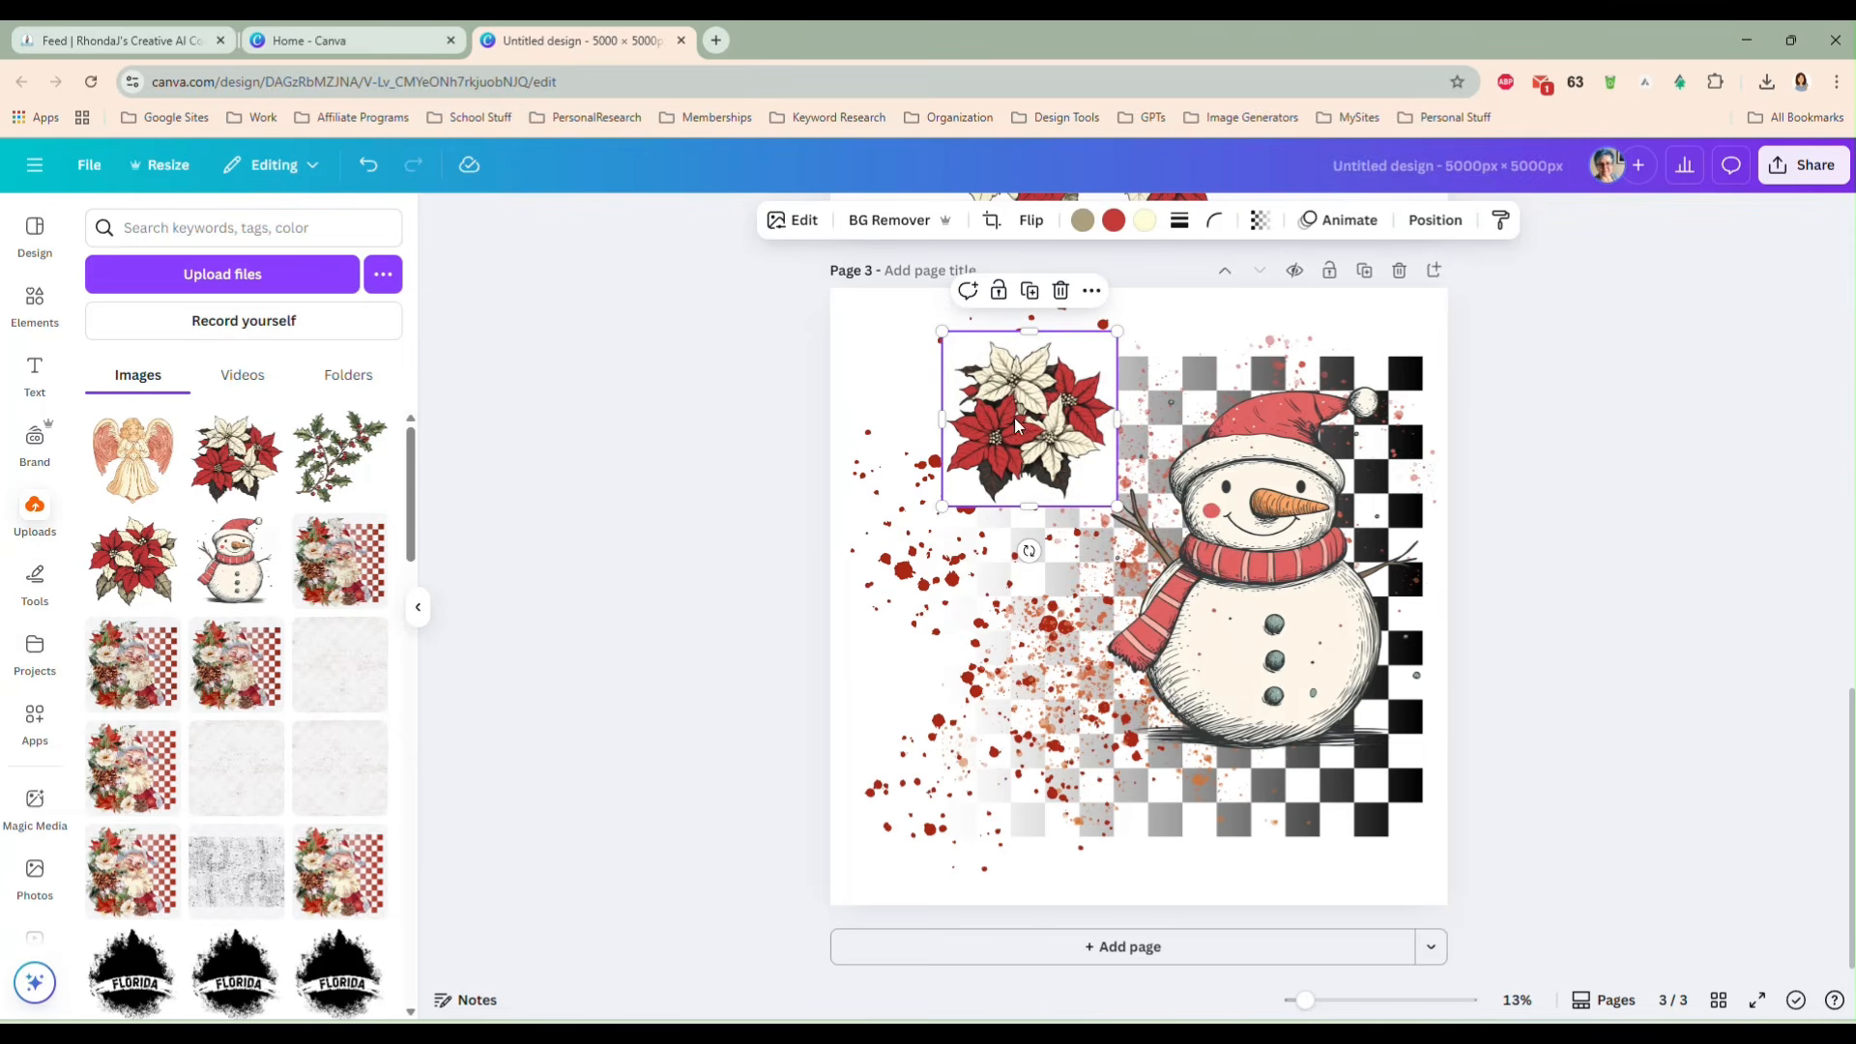
{"action": "left_click", "coordinate": [889, 220]}
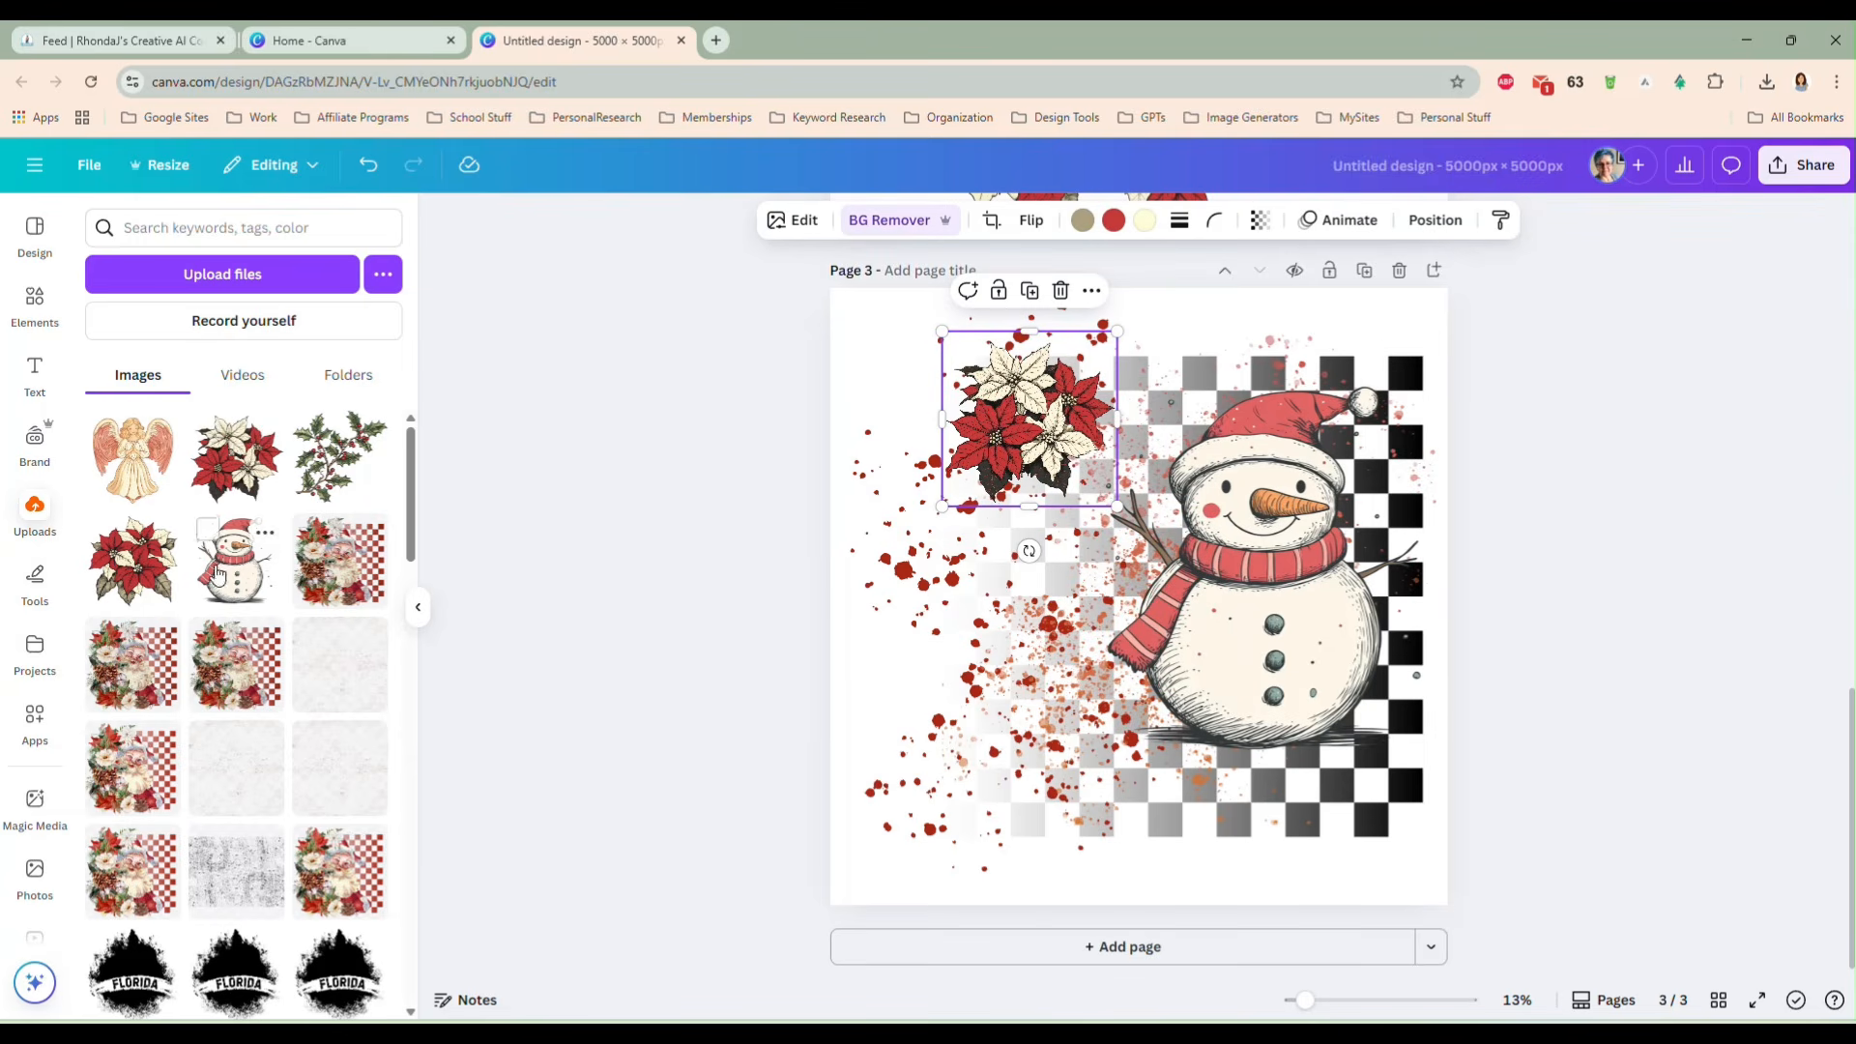
- Add the uploaded poinsettia cluster with brown-green leaves below the first cluster and remove its background
{"action": "left_click", "coordinate": [133, 565]}
{"action": "left_click_drag", "start_coordinate": [1128, 589], "coordinate": [1020, 629]}
{"action": "left_click", "coordinate": [887, 221]}
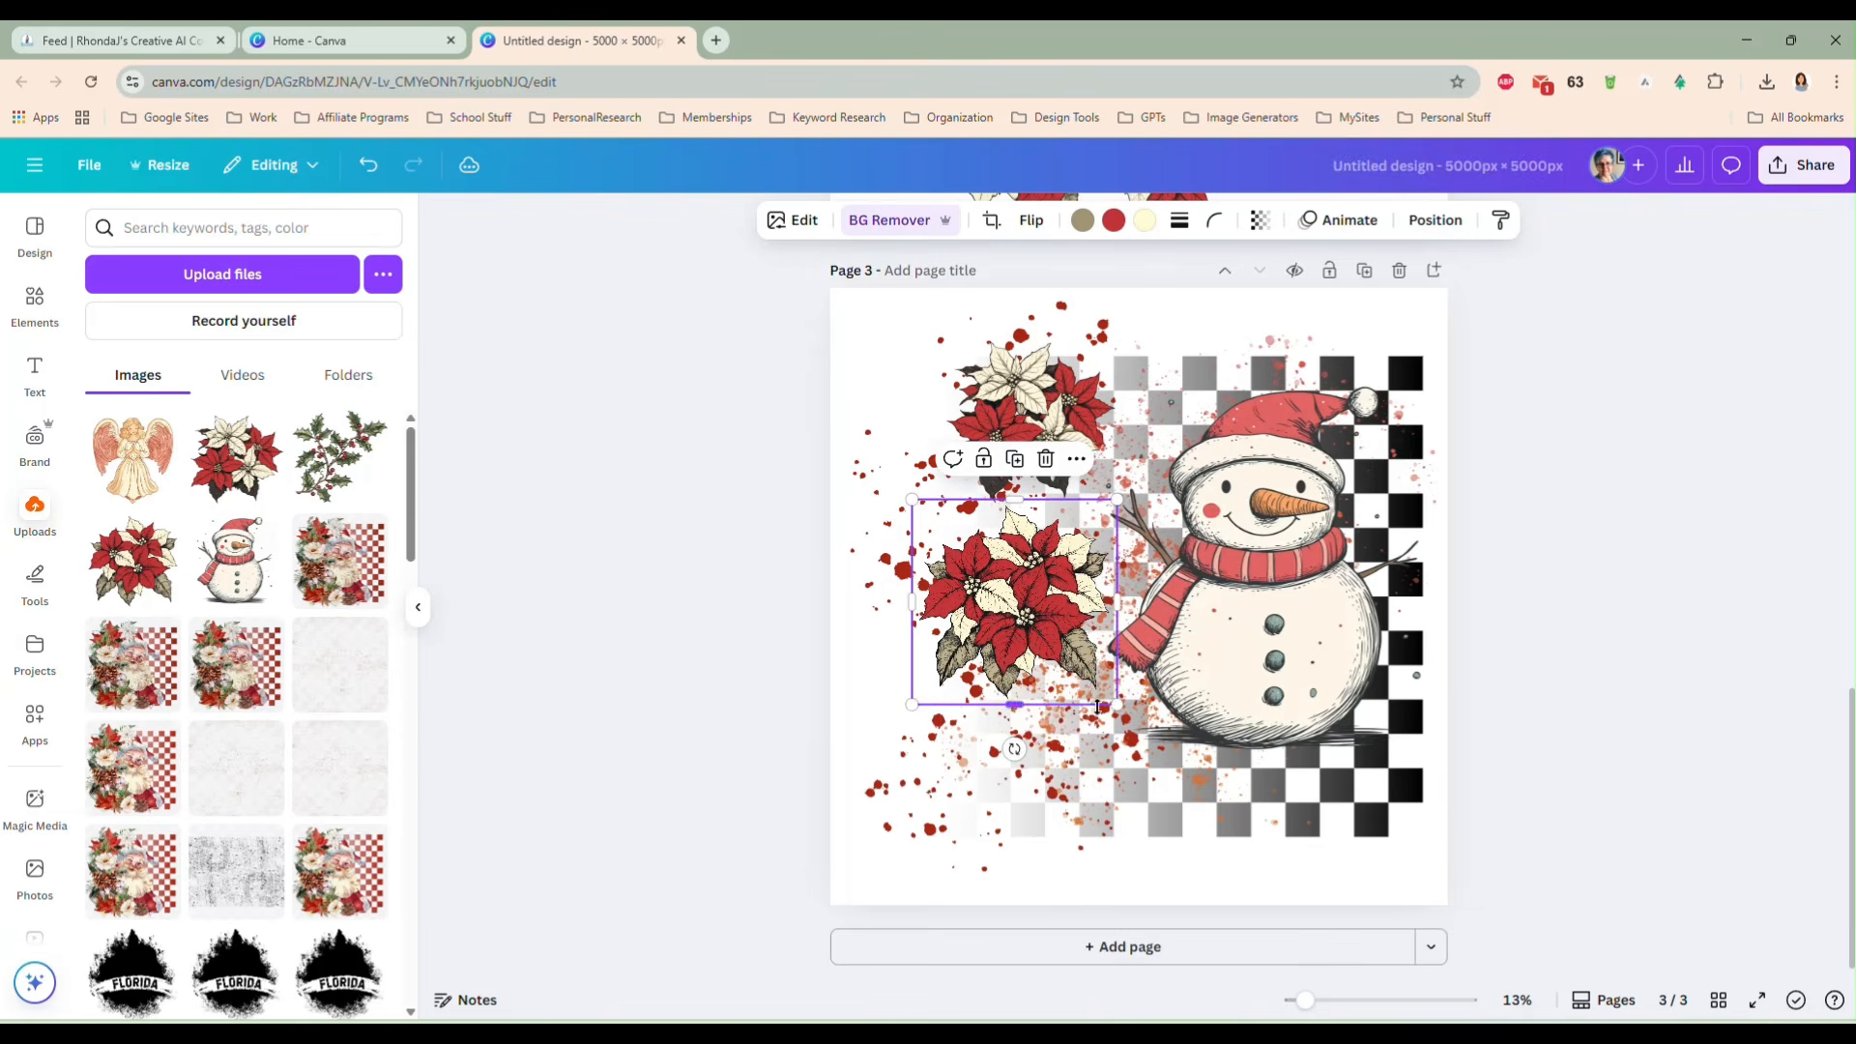
- Enlarge both poinsettia clusters and stack them vertically along the left side of page 3
{"action": "left_click_drag", "start_coordinate": [1114, 702], "coordinate": [1035, 742]}
{"action": "left_click", "coordinate": [1032, 440]}
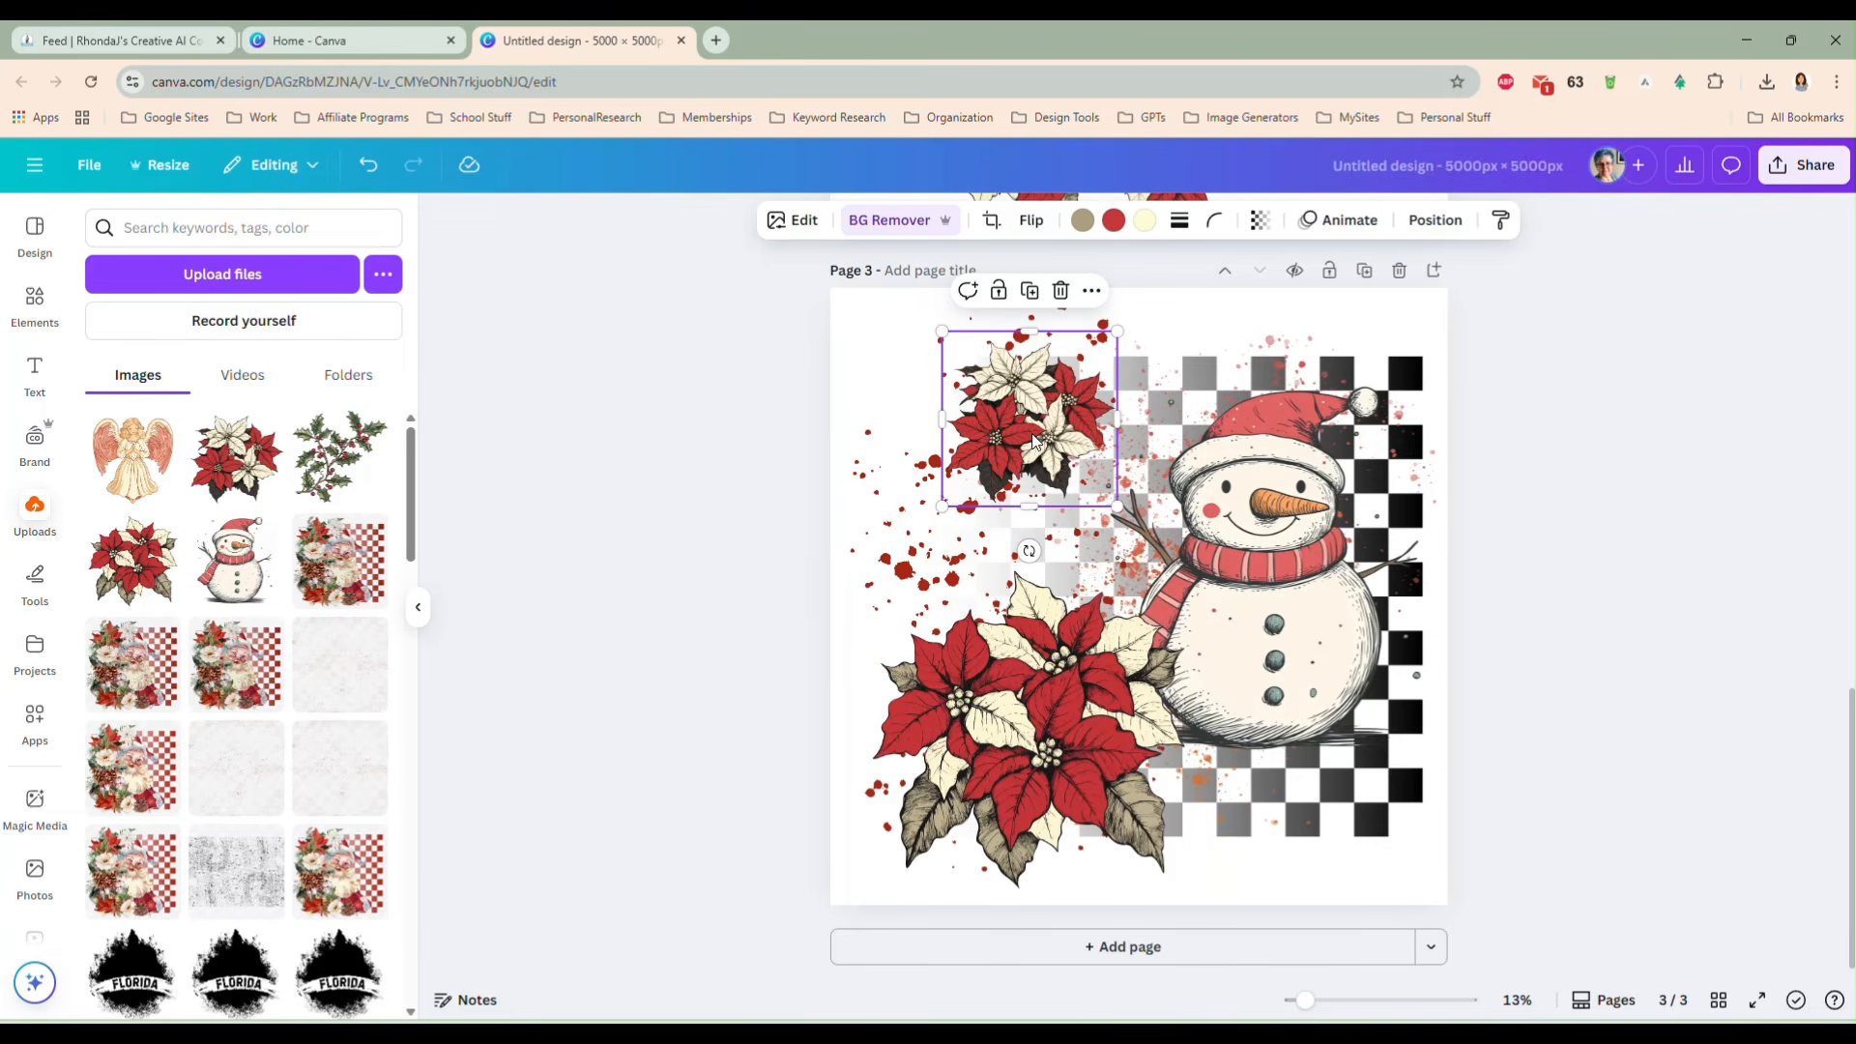
{"action": "left_click_drag", "start_coordinate": [1119, 507], "coordinate": [1012, 474]}
{"action": "left_click_drag", "start_coordinate": [1150, 588], "coordinate": [1206, 646]}
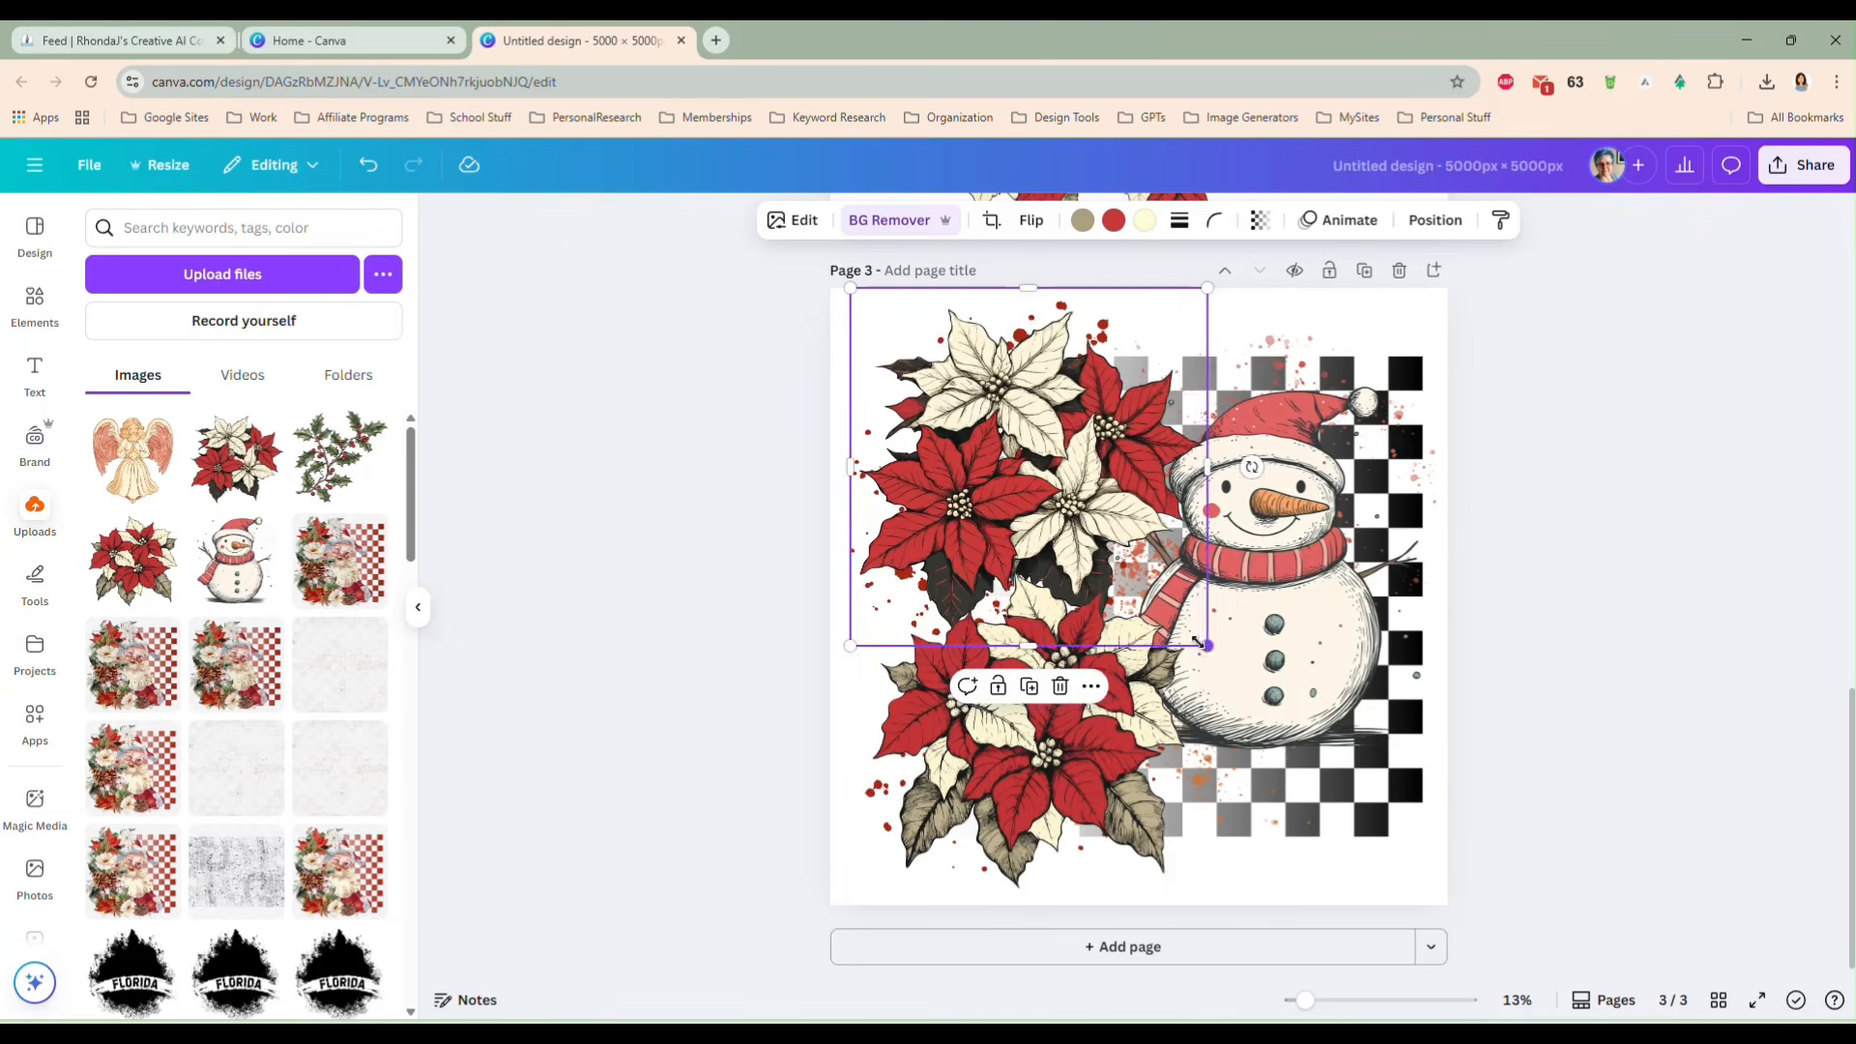
{"action": "left_click_drag", "start_coordinate": [1070, 530], "coordinate": [1059, 519]}
{"action": "left_click", "coordinate": [1039, 757]}
{"action": "left_click_drag", "start_coordinate": [1039, 757], "coordinate": [1023, 696]}
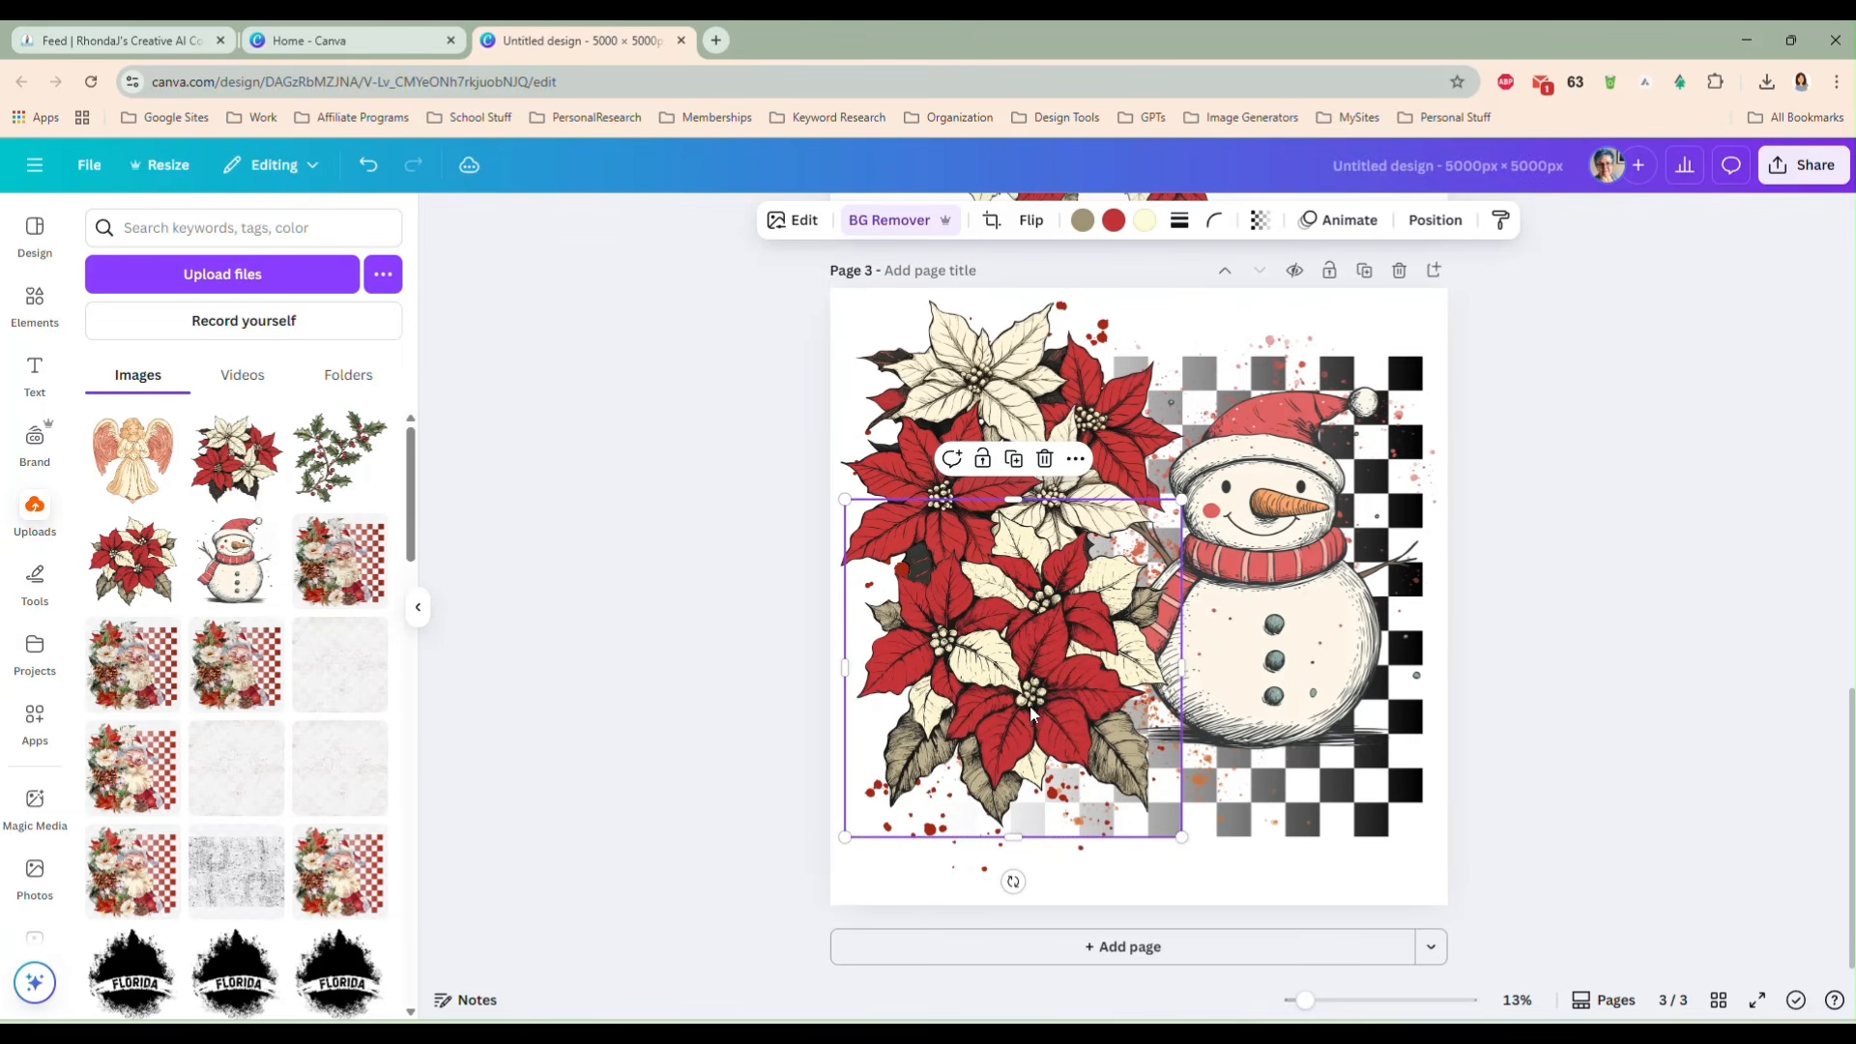
{"action": "left_click_drag", "start_coordinate": [1182, 837], "coordinate": [1188, 844]}
{"action": "left_click_drag", "start_coordinate": [1027, 706], "coordinate": [1024, 754]}
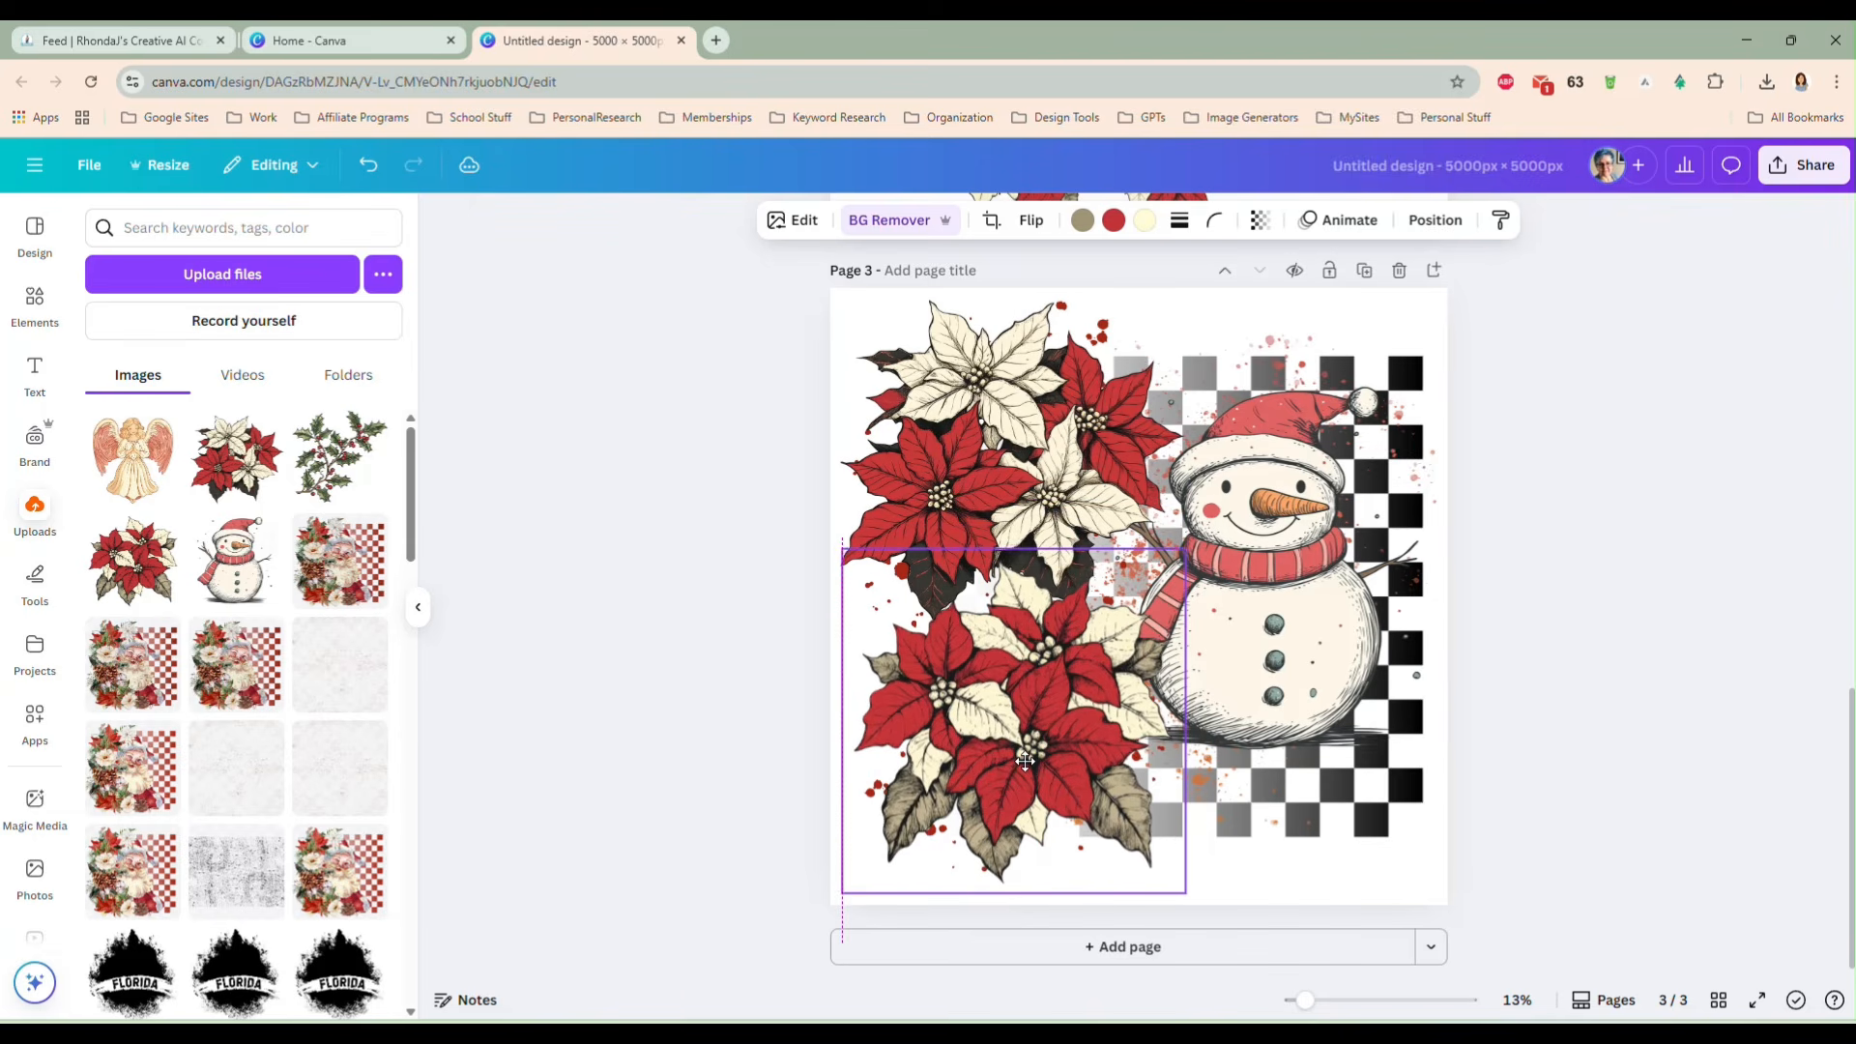
- Add the uploaded holly branch without its background and place it enlarged over the middle of the poinsettias
{"action": "left_click", "coordinate": [340, 488]}
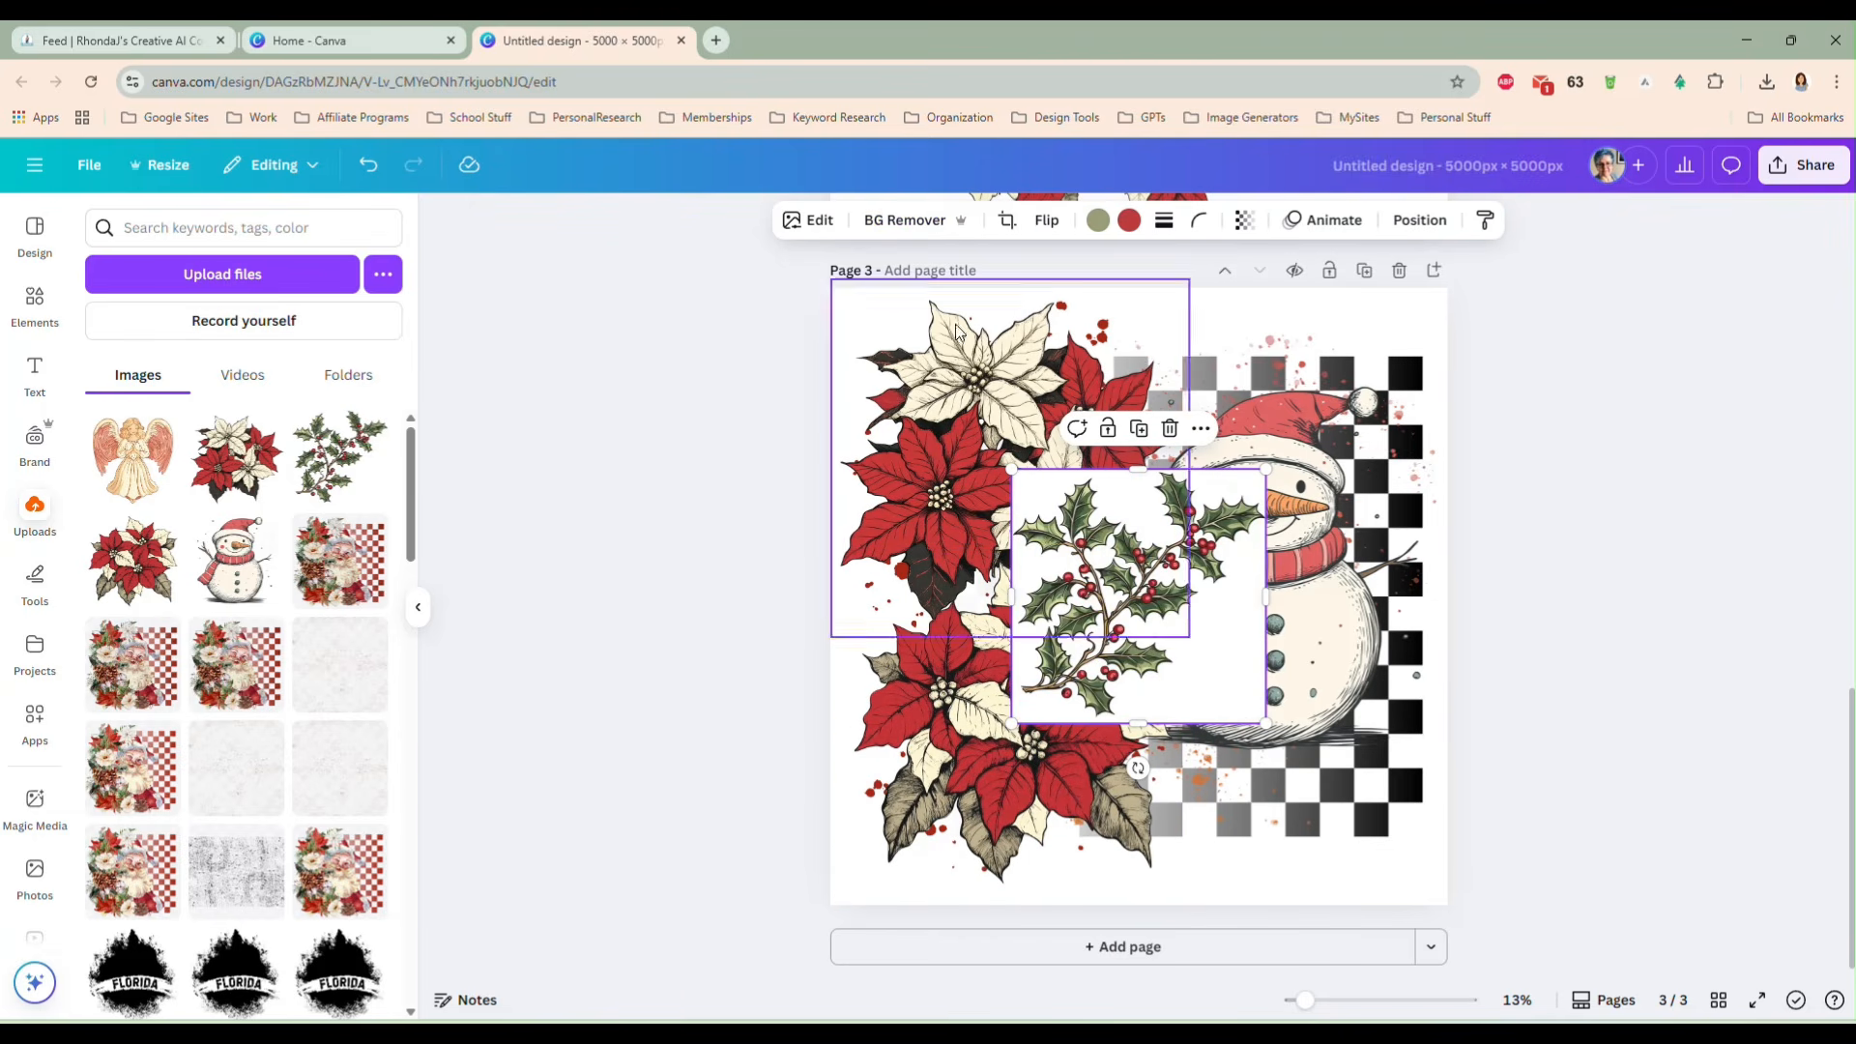
{"action": "left_click_drag", "start_coordinate": [1010, 507], "coordinate": [880, 495]}
{"action": "left_click_drag", "start_coordinate": [1136, 710], "coordinate": [1203, 781]}
{"action": "left_click_drag", "start_coordinate": [962, 750], "coordinate": [943, 730]}
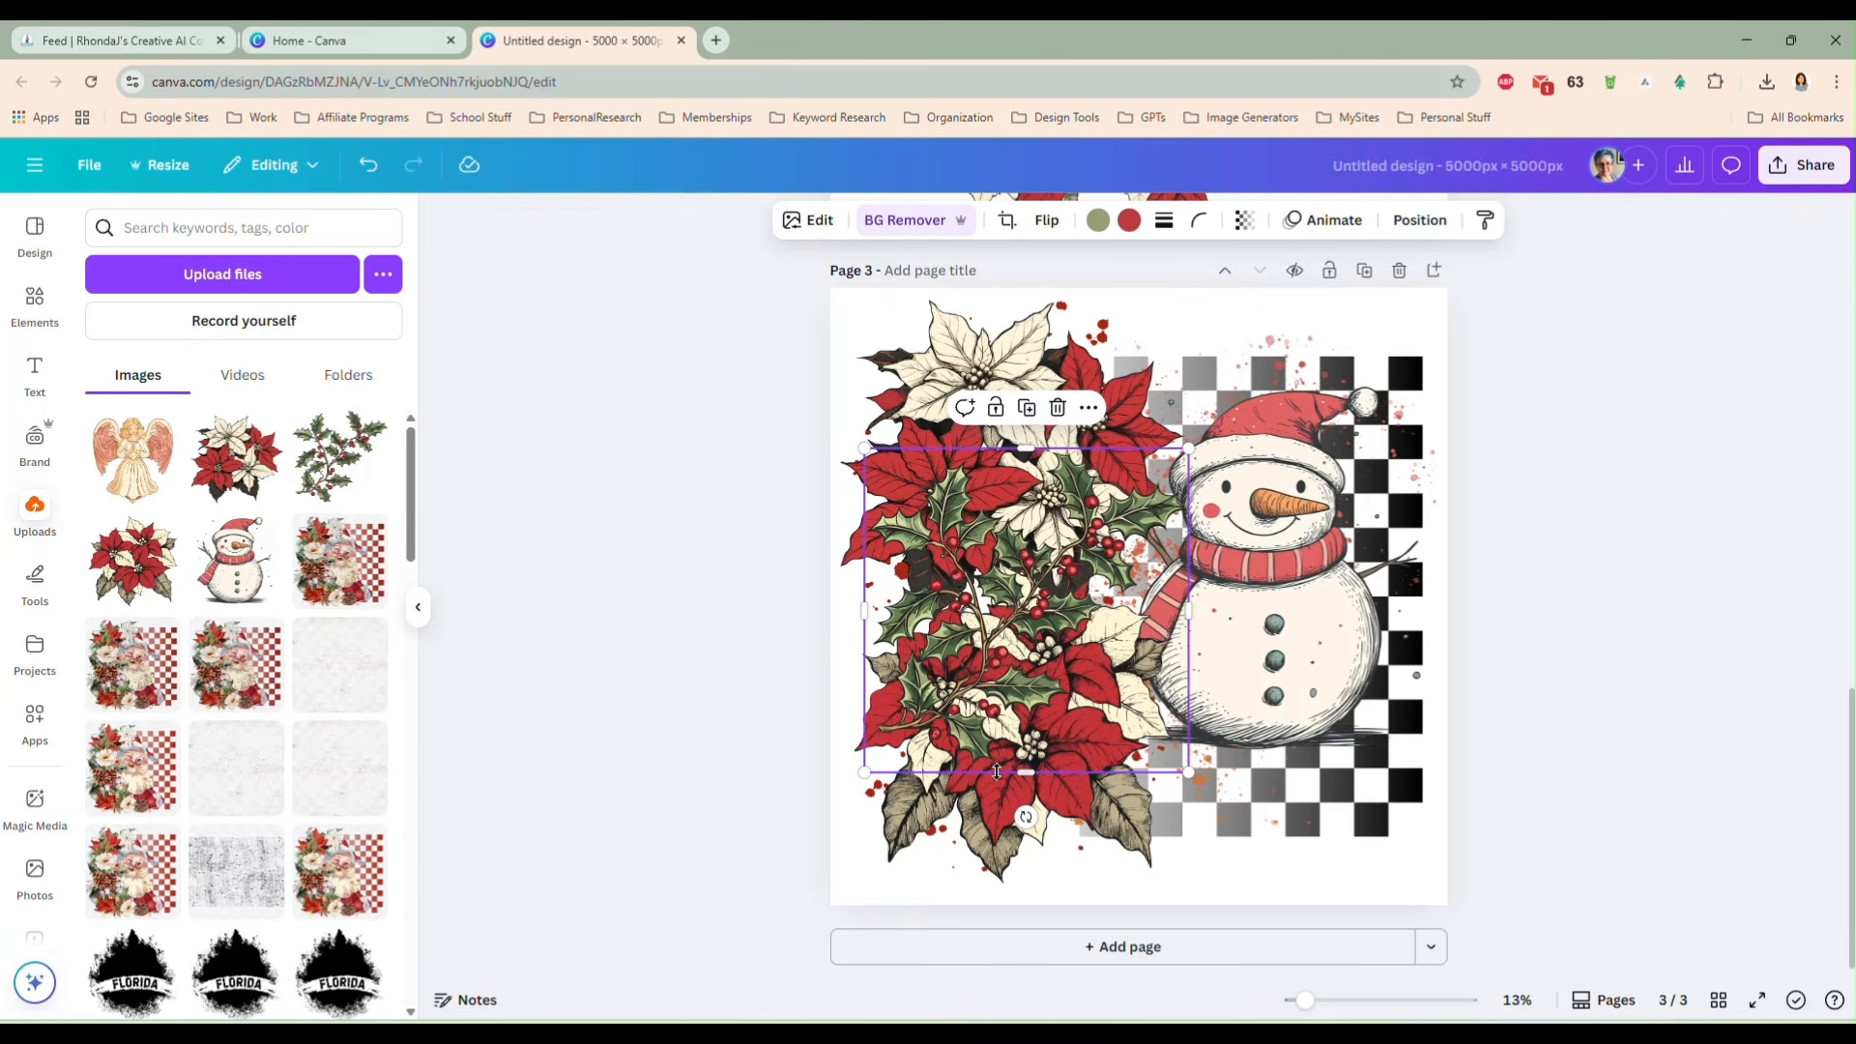
- Rotate the holly branch counterclockwise and layer it between the two poinsettia clusters, behind the lower one
{"action": "left_click_drag", "start_coordinate": [1026, 816], "coordinate": [1208, 512]}
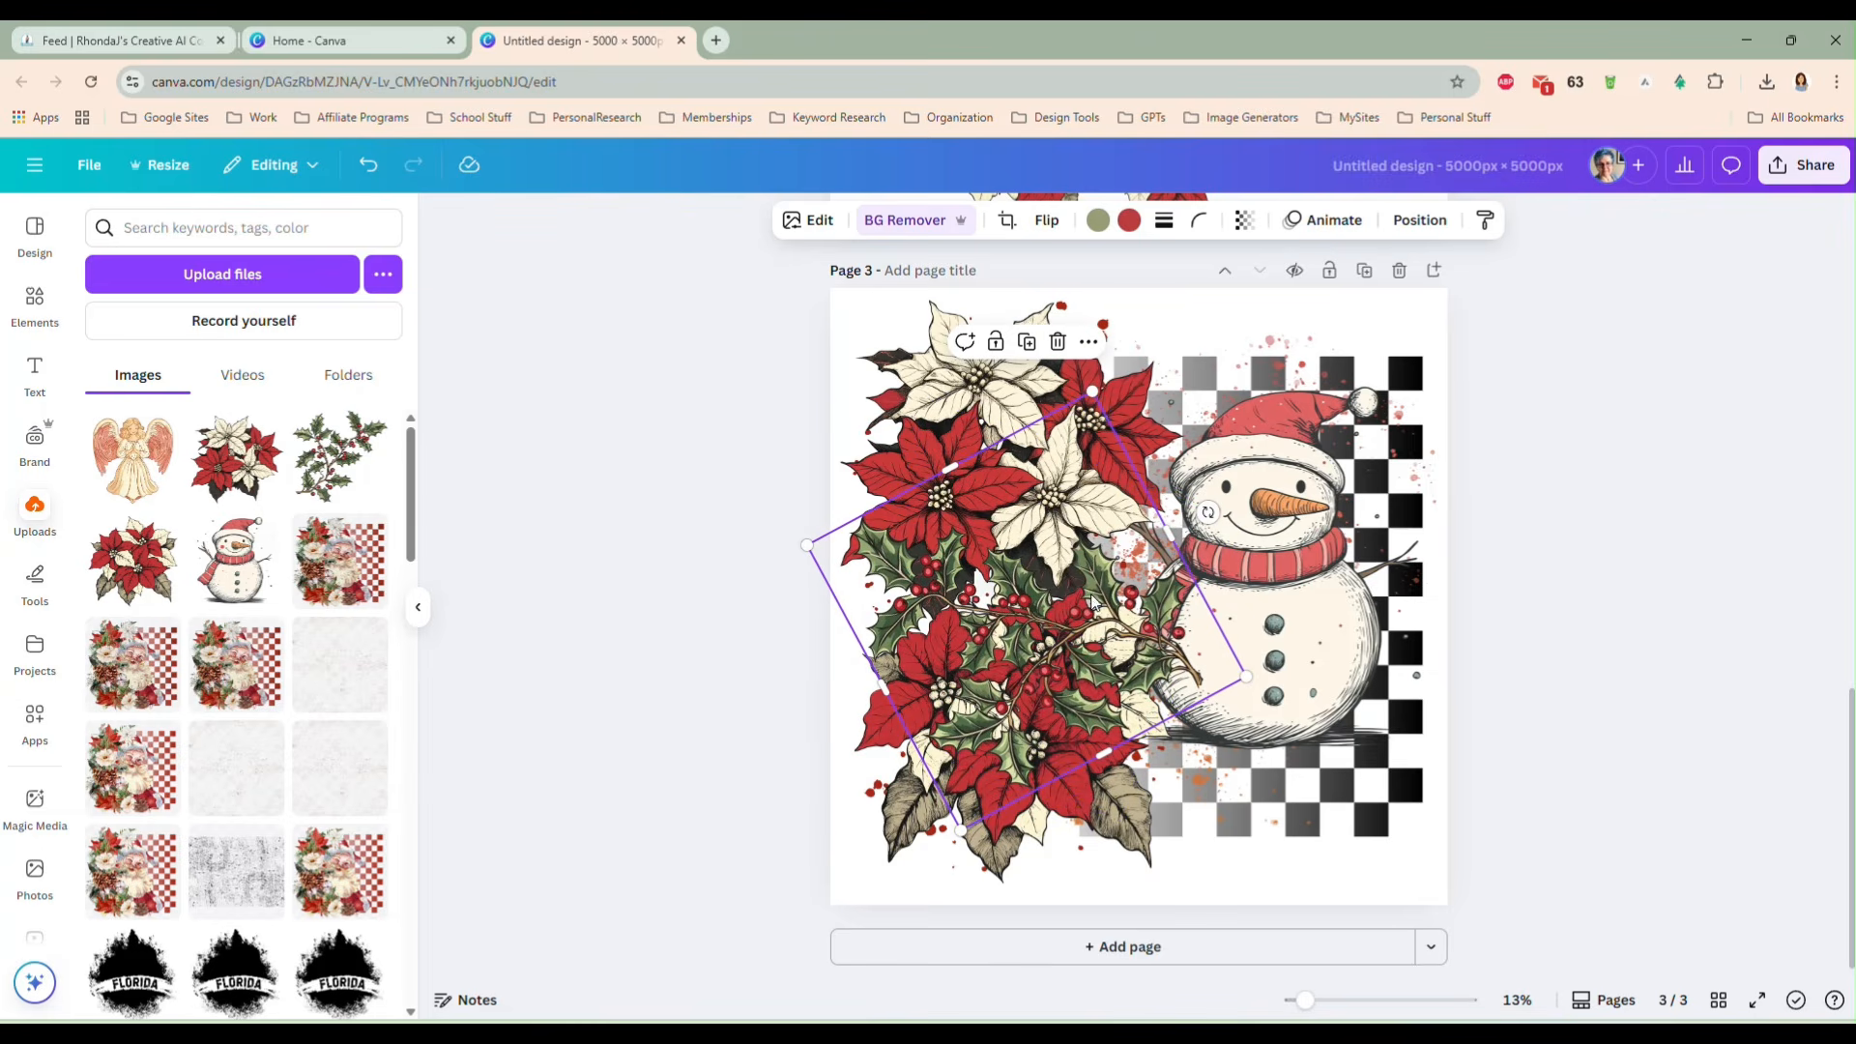
{"action": "left_click_drag", "start_coordinate": [1087, 614], "coordinate": [1080, 611]}
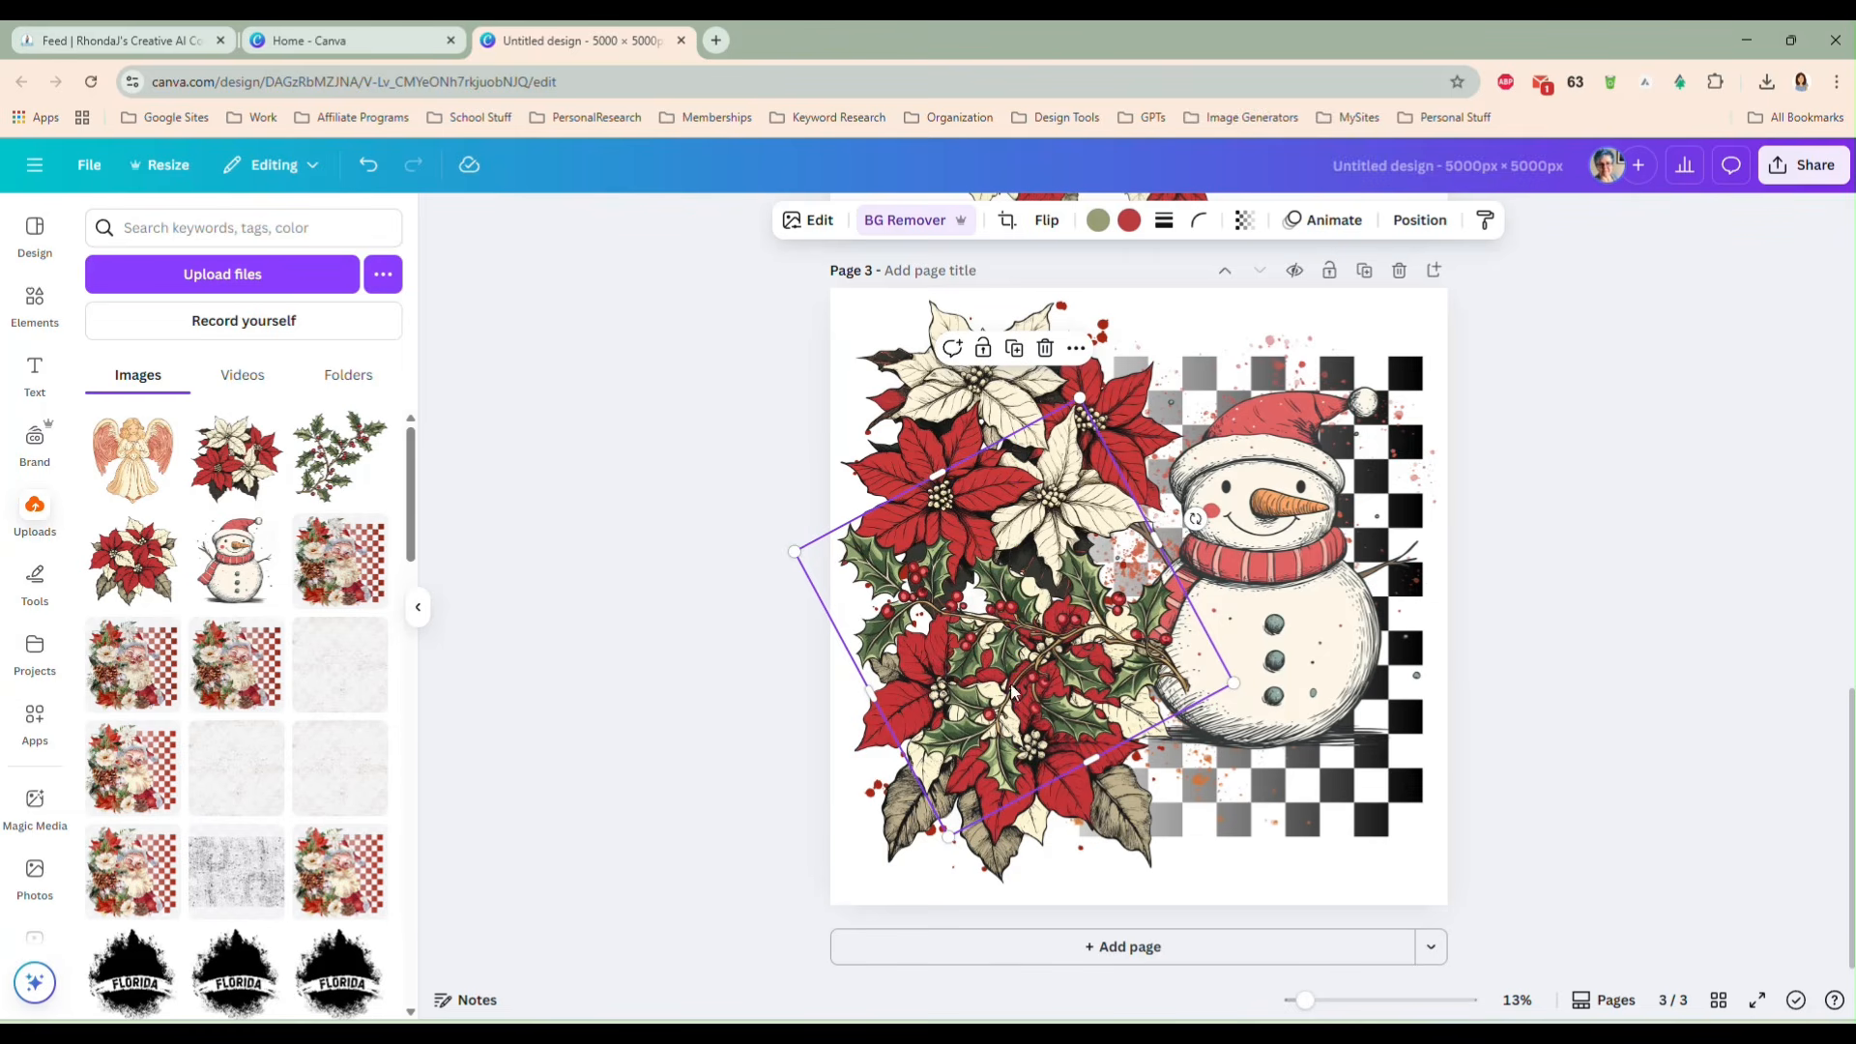
{"action": "left_click", "coordinate": [1411, 229]}
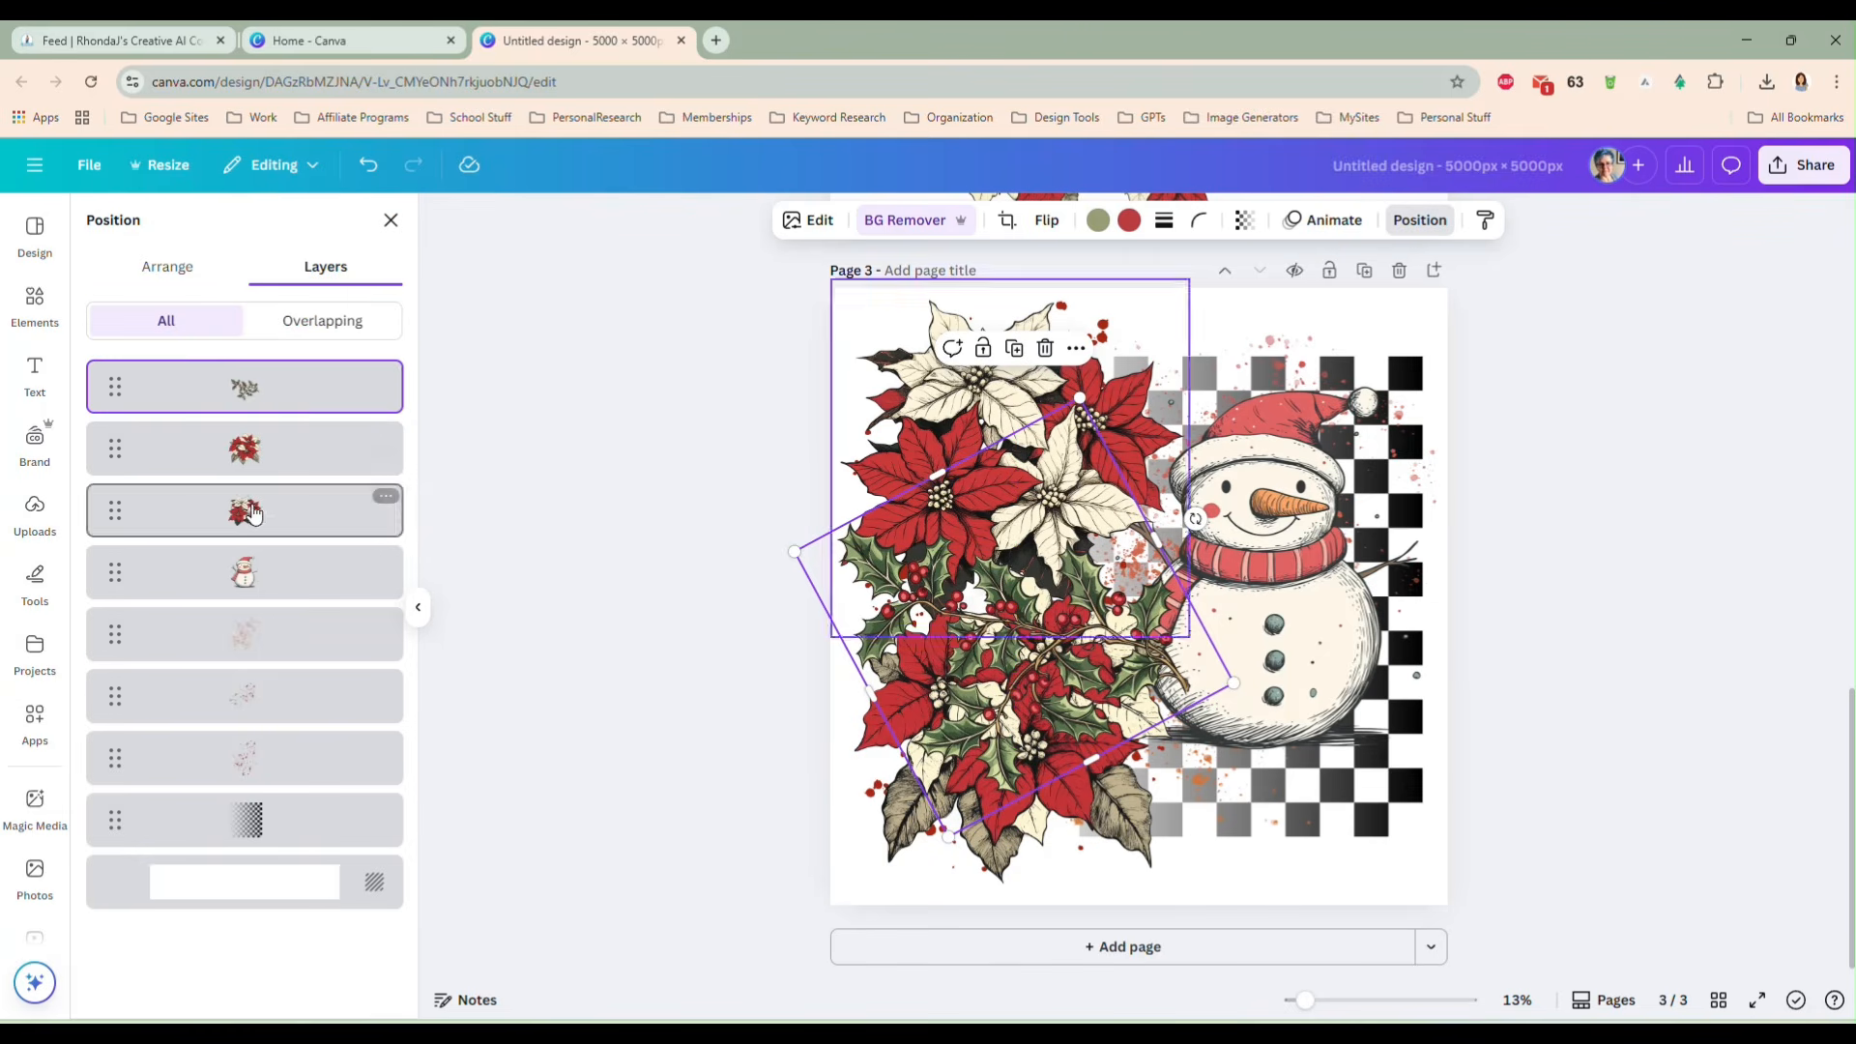
{"action": "left_click_drag", "start_coordinate": [253, 392], "coordinate": [255, 481]}
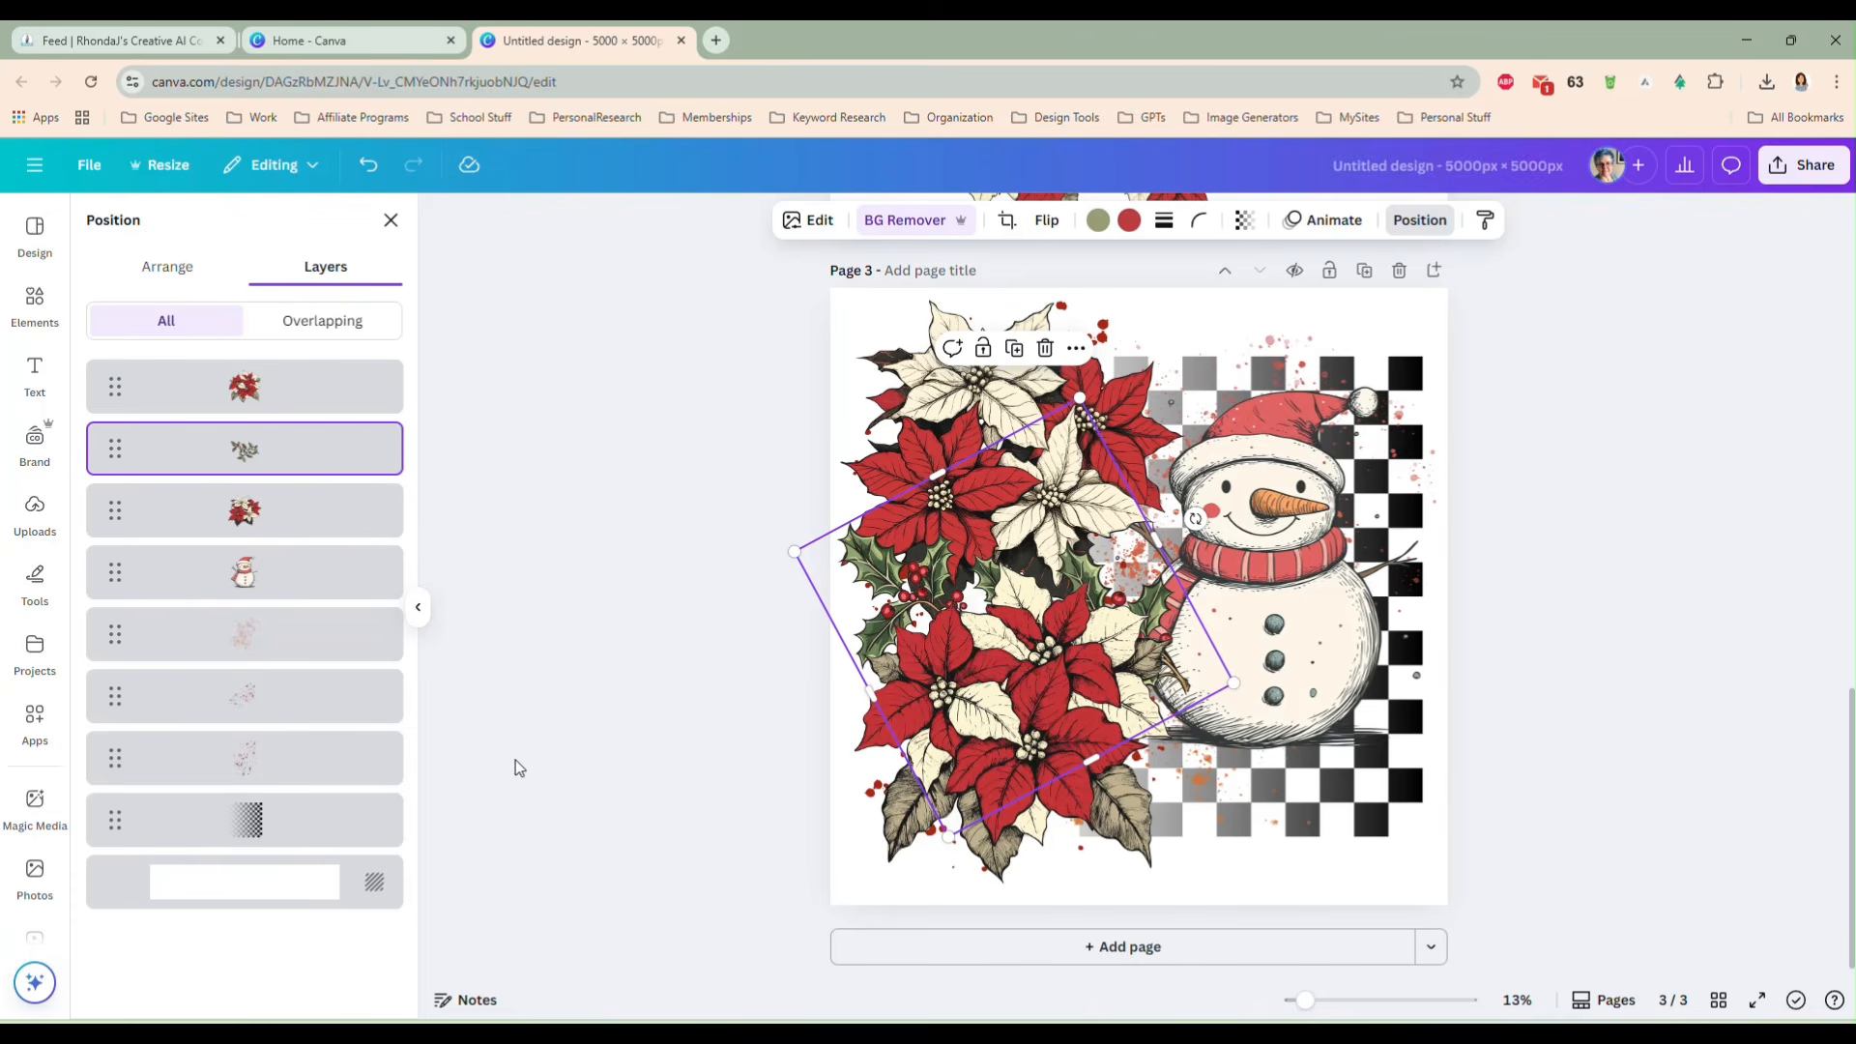
- Bring the snowman to the front layer and enlarge it near the page center so it overlaps the poinsettias
{"action": "left_click", "coordinate": [1282, 591]}
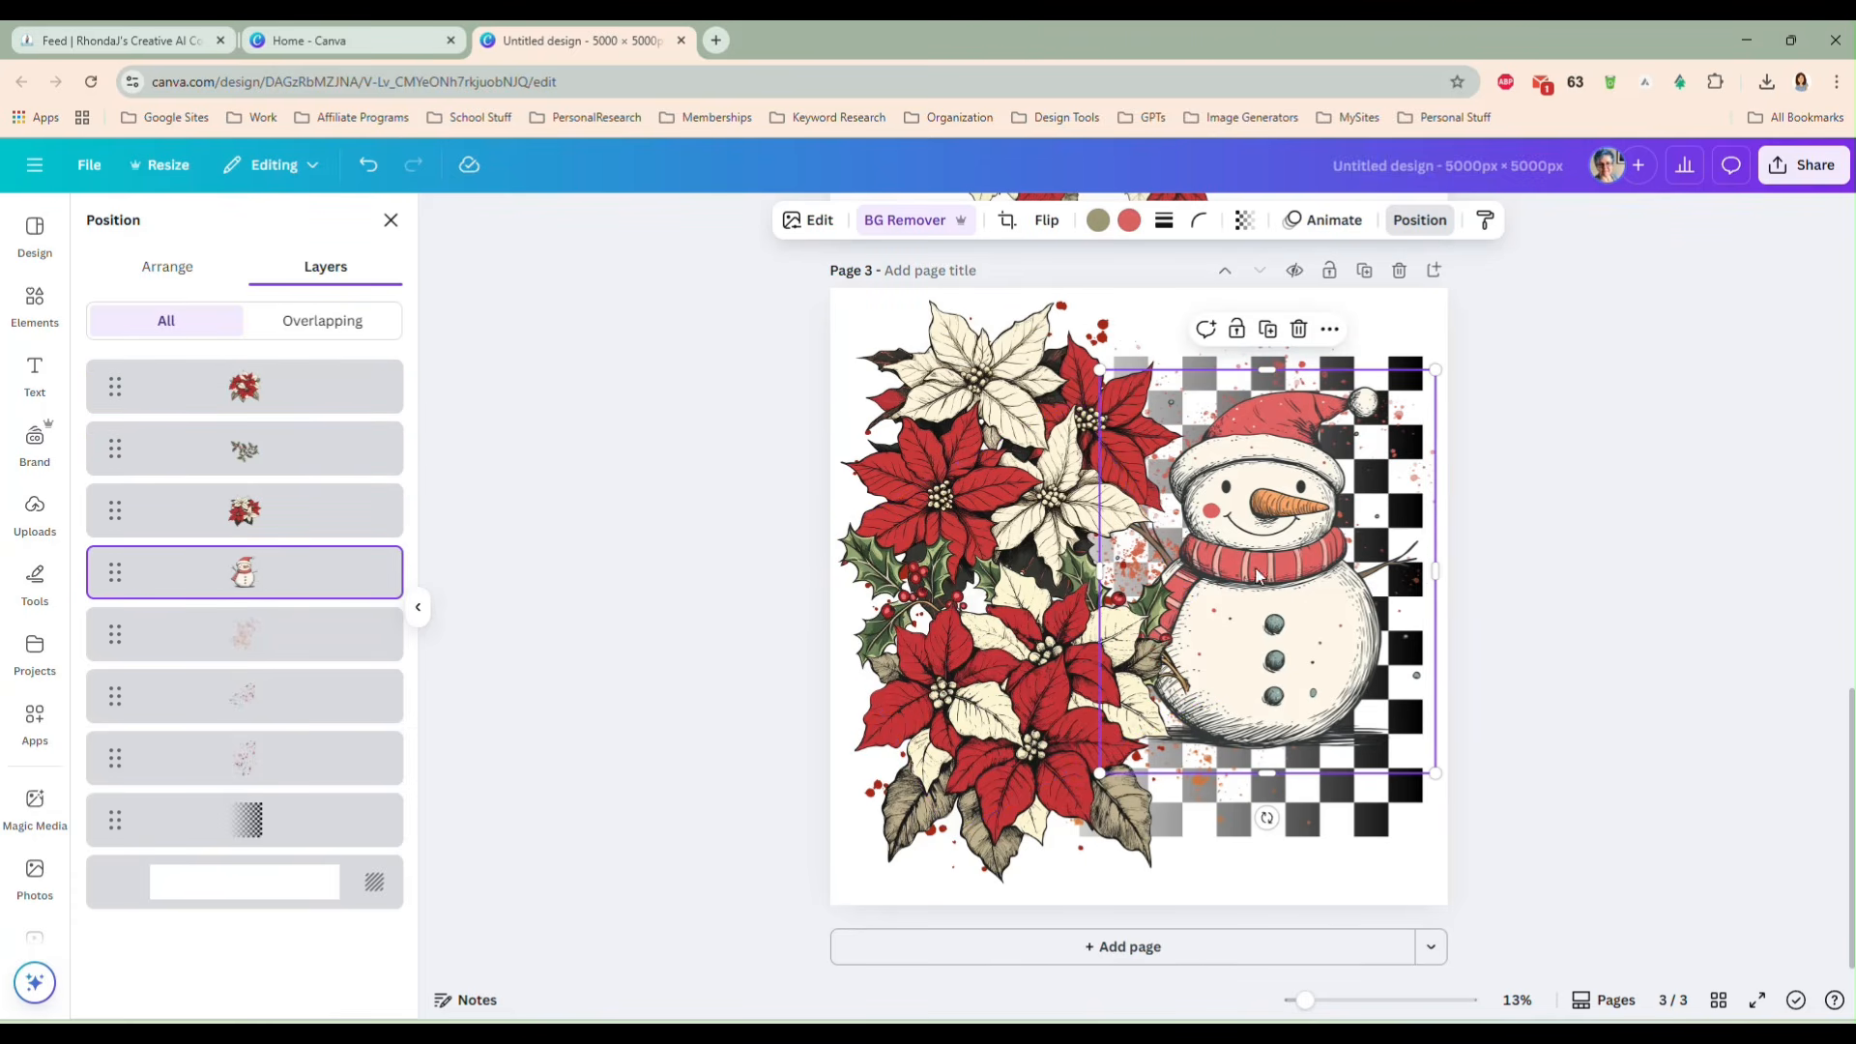
{"action": "left_click_drag", "start_coordinate": [256, 580], "coordinate": [254, 387]}
{"action": "left_click_drag", "start_coordinate": [1272, 582], "coordinate": [1112, 548]}
{"action": "left_click_drag", "start_coordinate": [1277, 741], "coordinate": [1392, 879]}
{"action": "left_click_drag", "start_coordinate": [1125, 767], "coordinate": [1125, 755]}
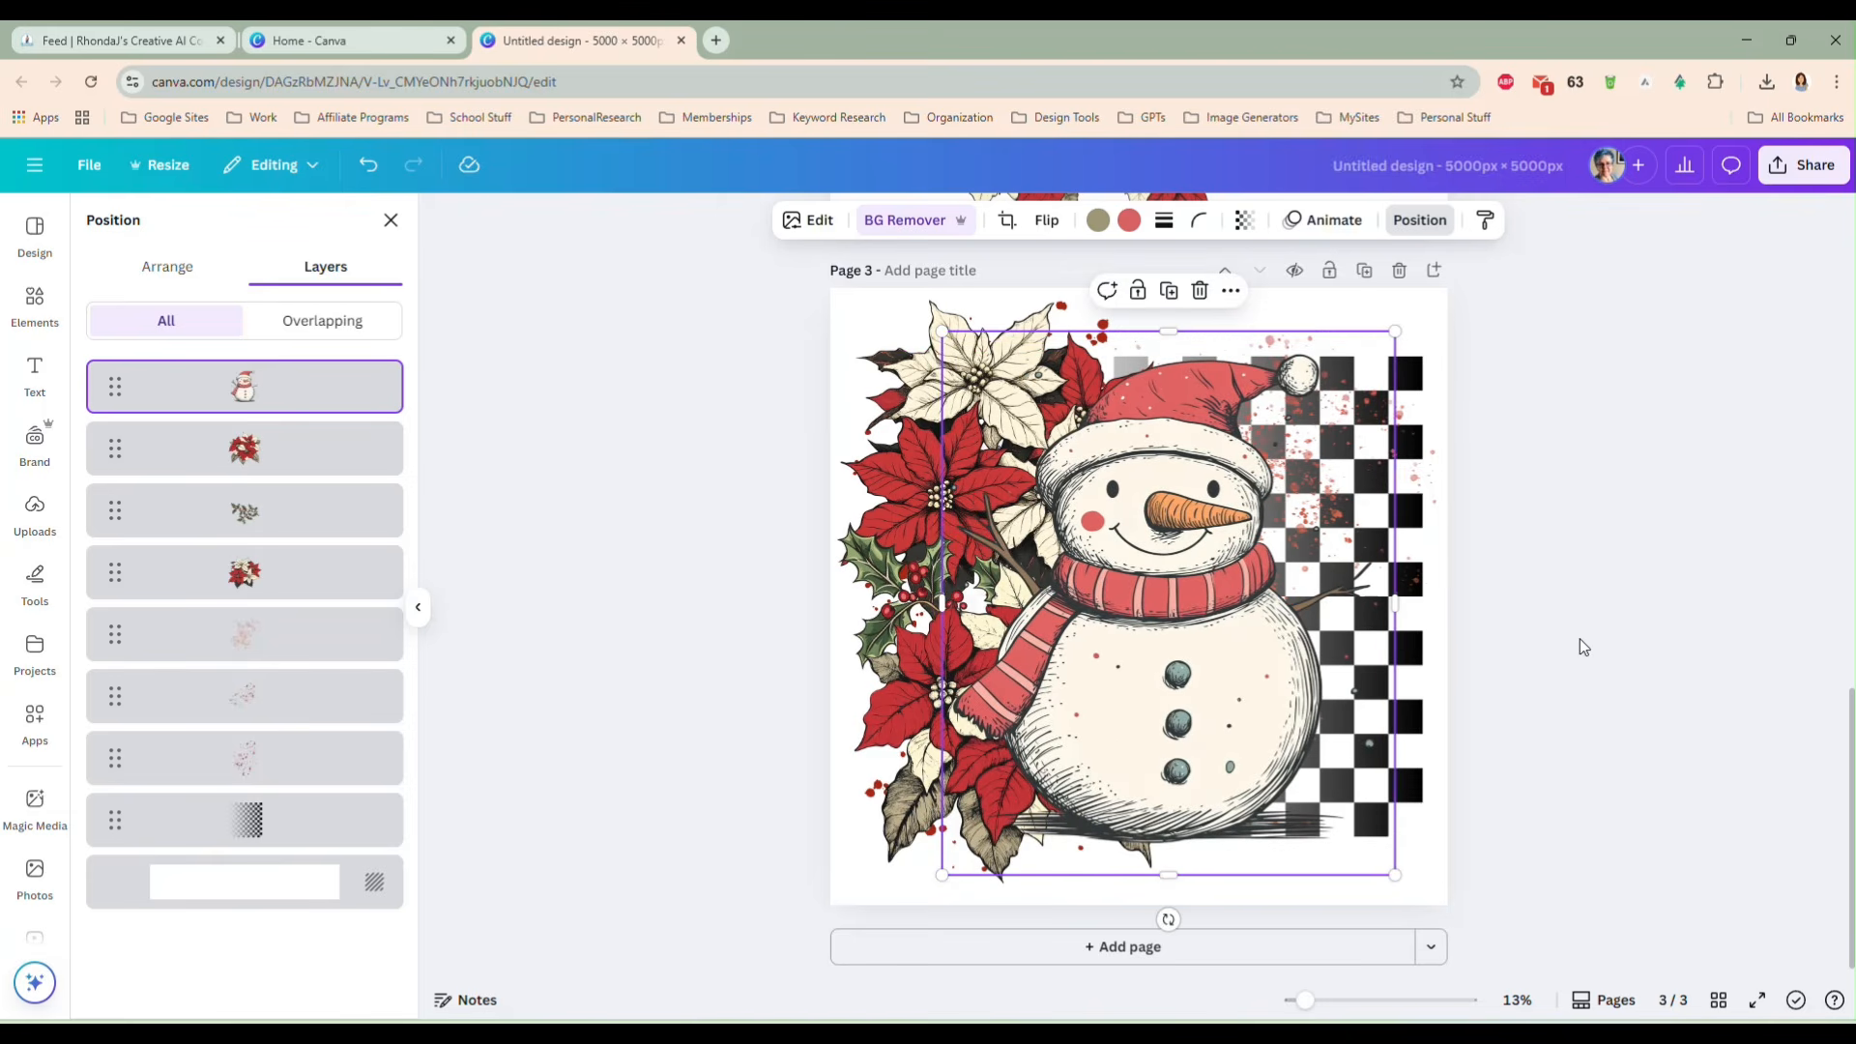
{"action": "key", "text": "Escape"}
{"action": "left_click", "coordinate": [1580, 638]}
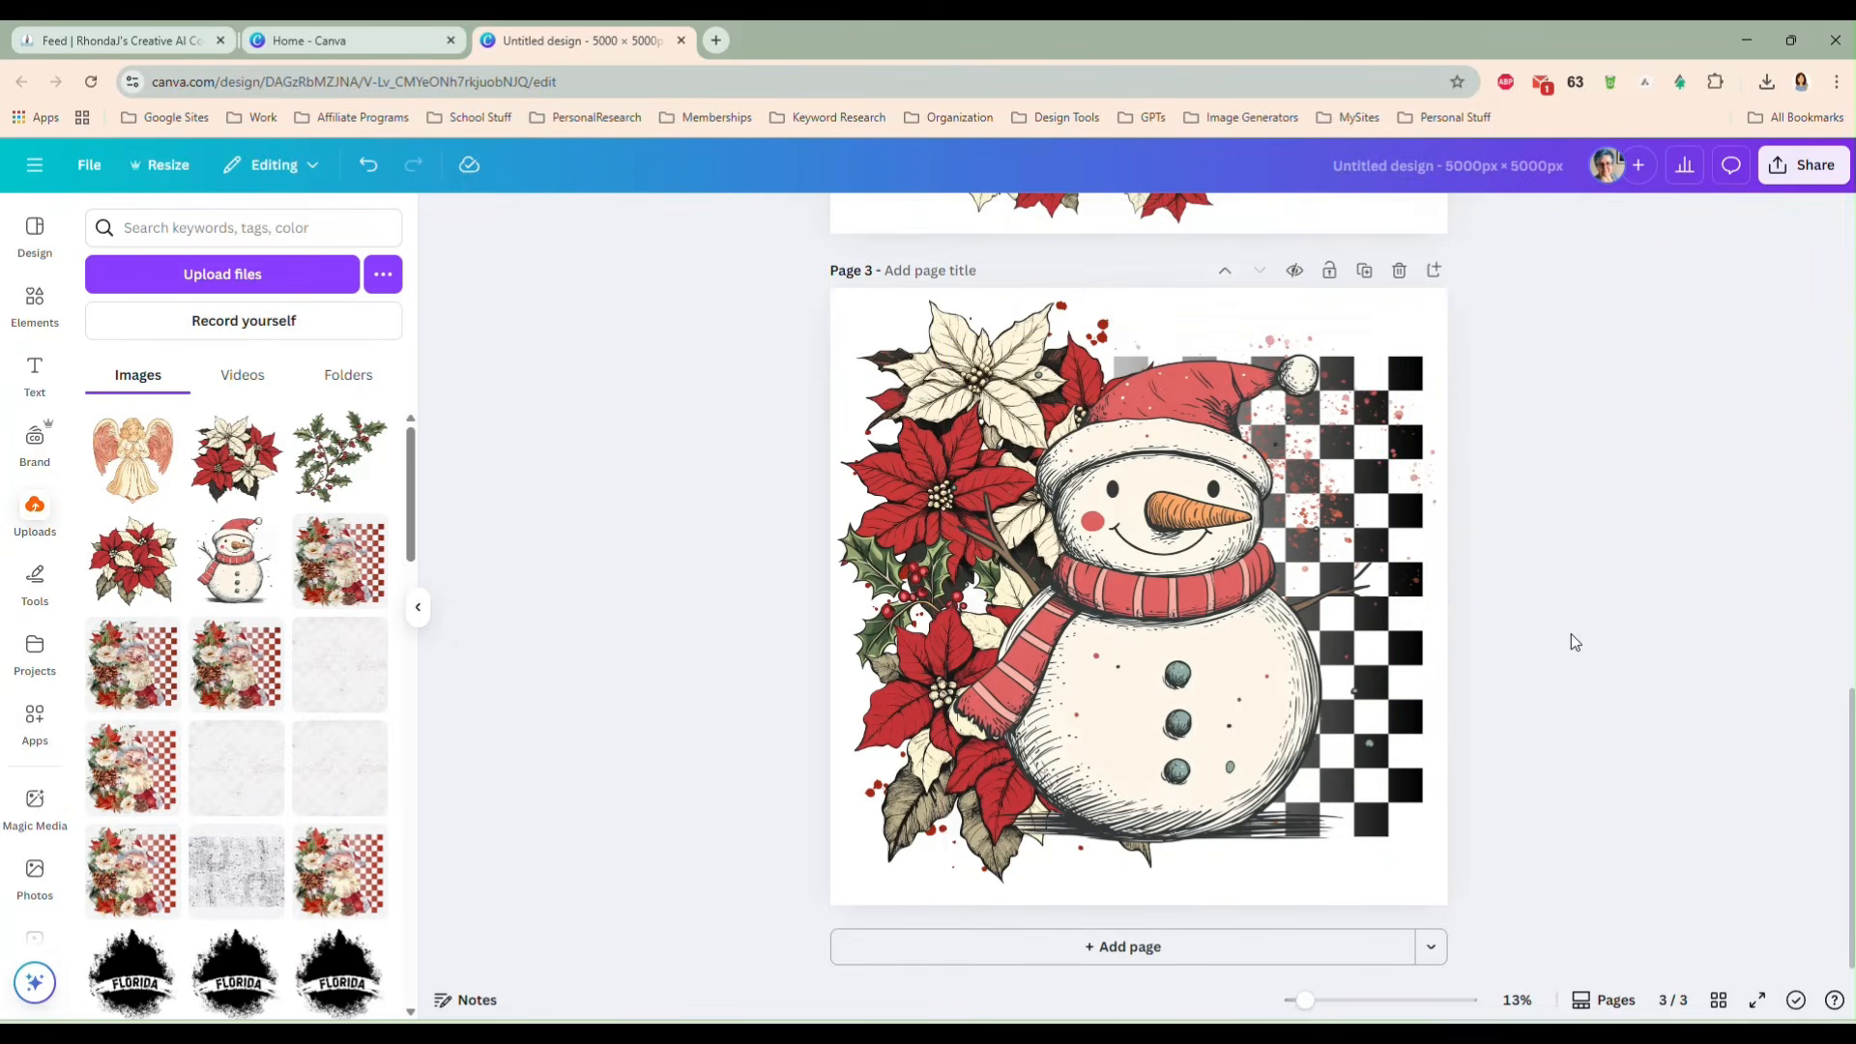
- Duplicate the upper poinsettia cluster and place the smaller copy in front of the snowman's lower-left base
{"action": "left_click", "coordinate": [967, 363]}
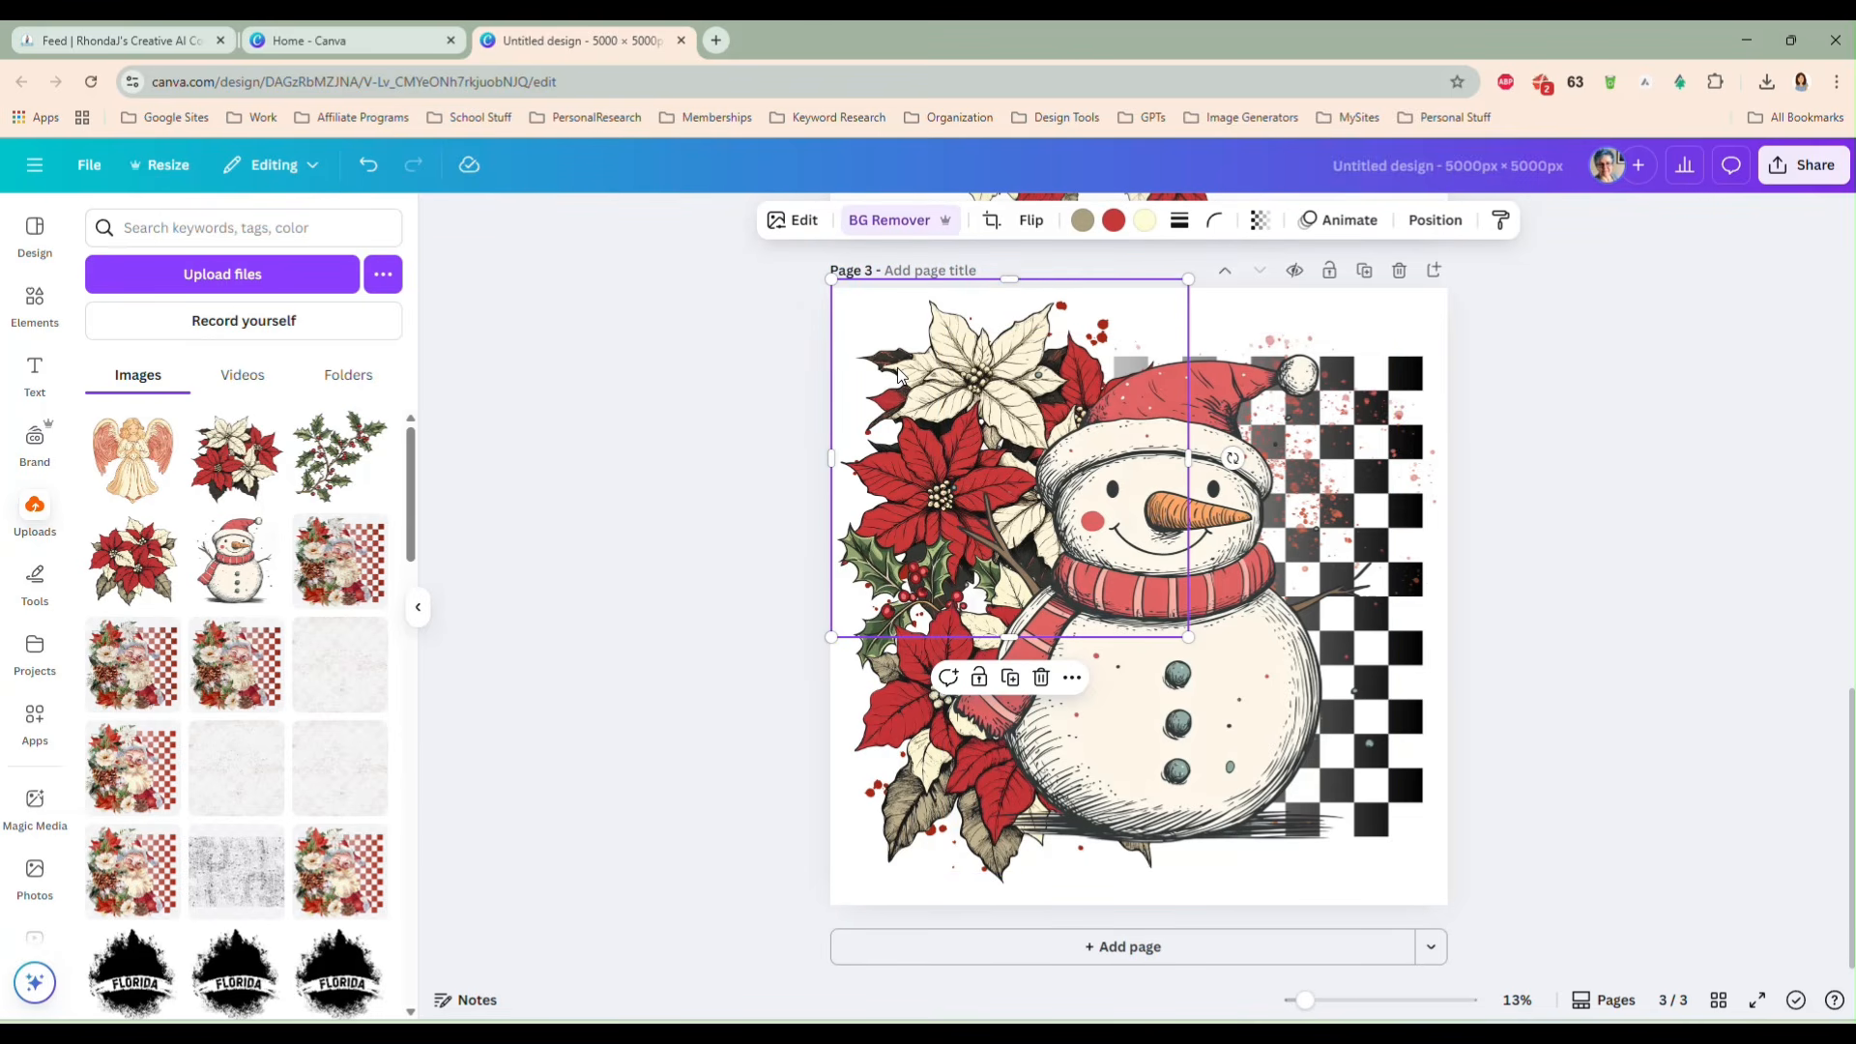
{"action": "left_click_drag", "start_coordinate": [973, 402], "coordinate": [1102, 684]}
{"action": "left_click_drag", "start_coordinate": [1318, 918], "coordinate": [1211, 811]}
{"action": "left_click_drag", "start_coordinate": [1081, 720], "coordinate": [1105, 820]}
{"action": "left_click_drag", "start_coordinate": [1239, 903], "coordinate": [1214, 883]}
{"action": "left_click_drag", "start_coordinate": [1107, 805], "coordinate": [1108, 803]}
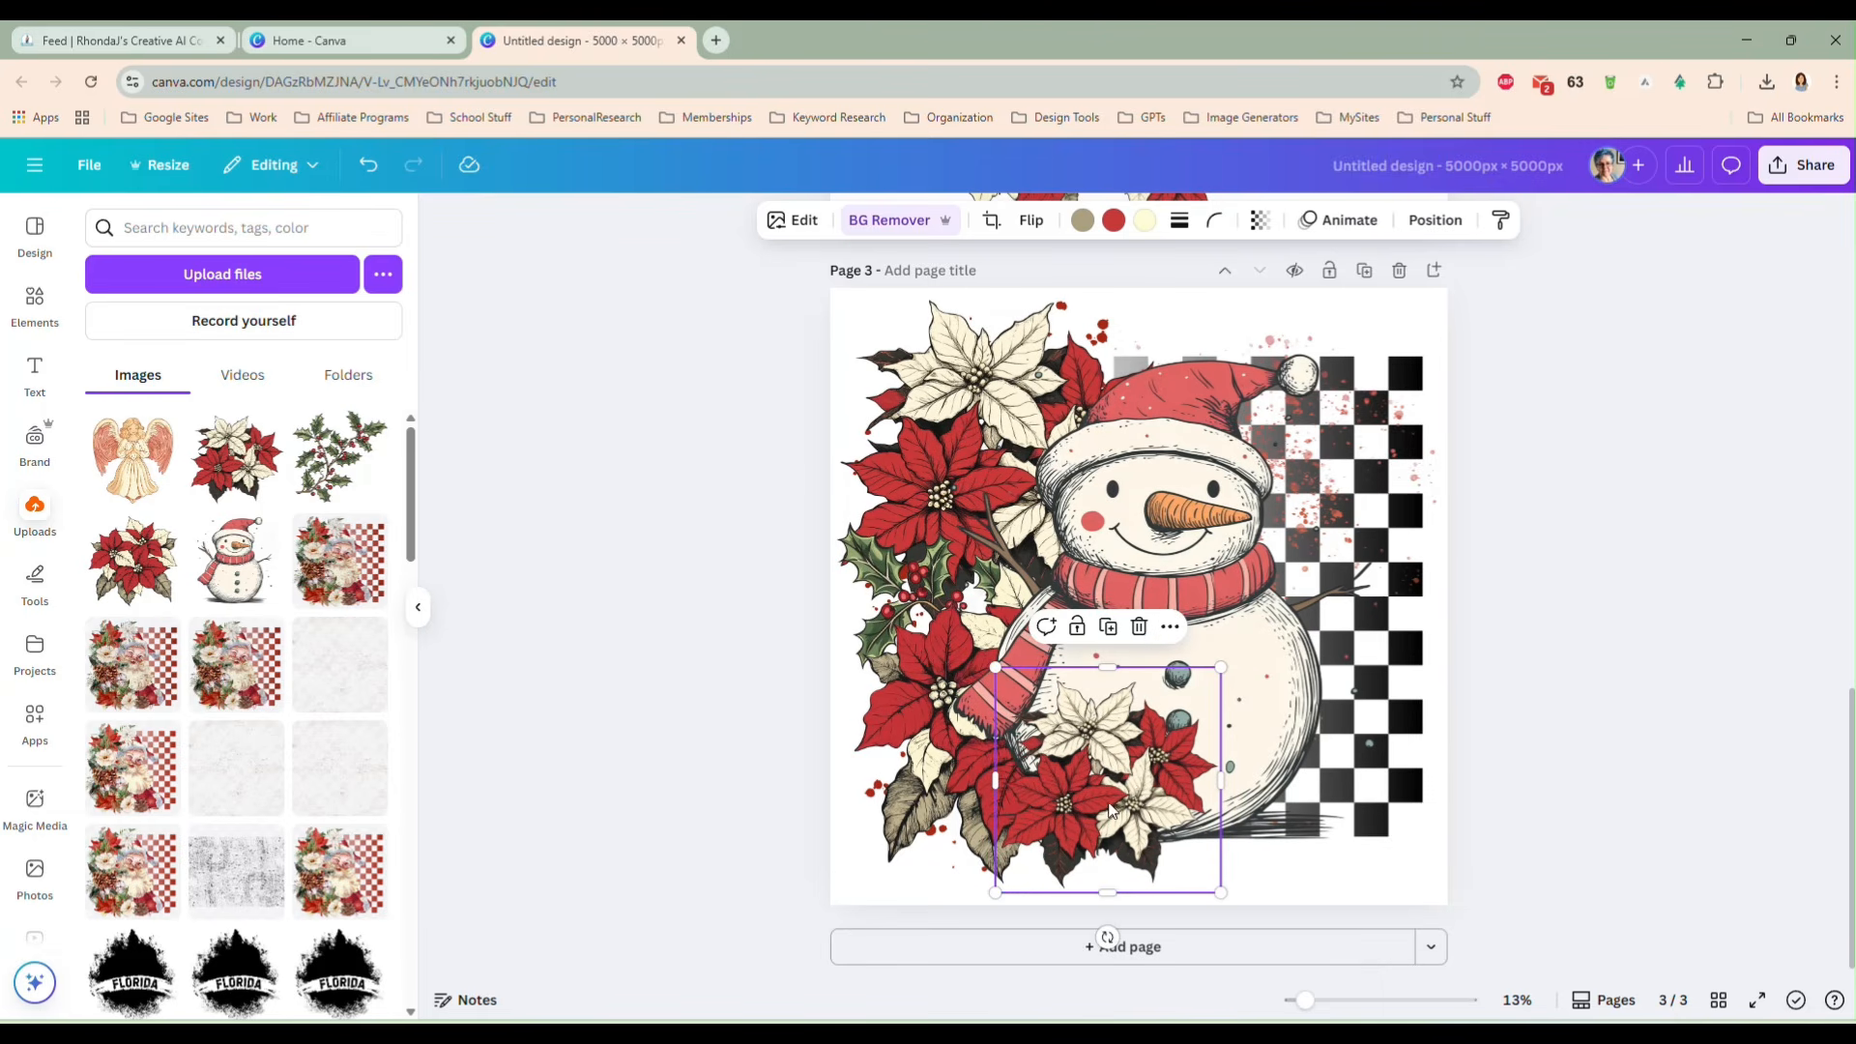
{"action": "left_click", "coordinate": [1558, 643]}
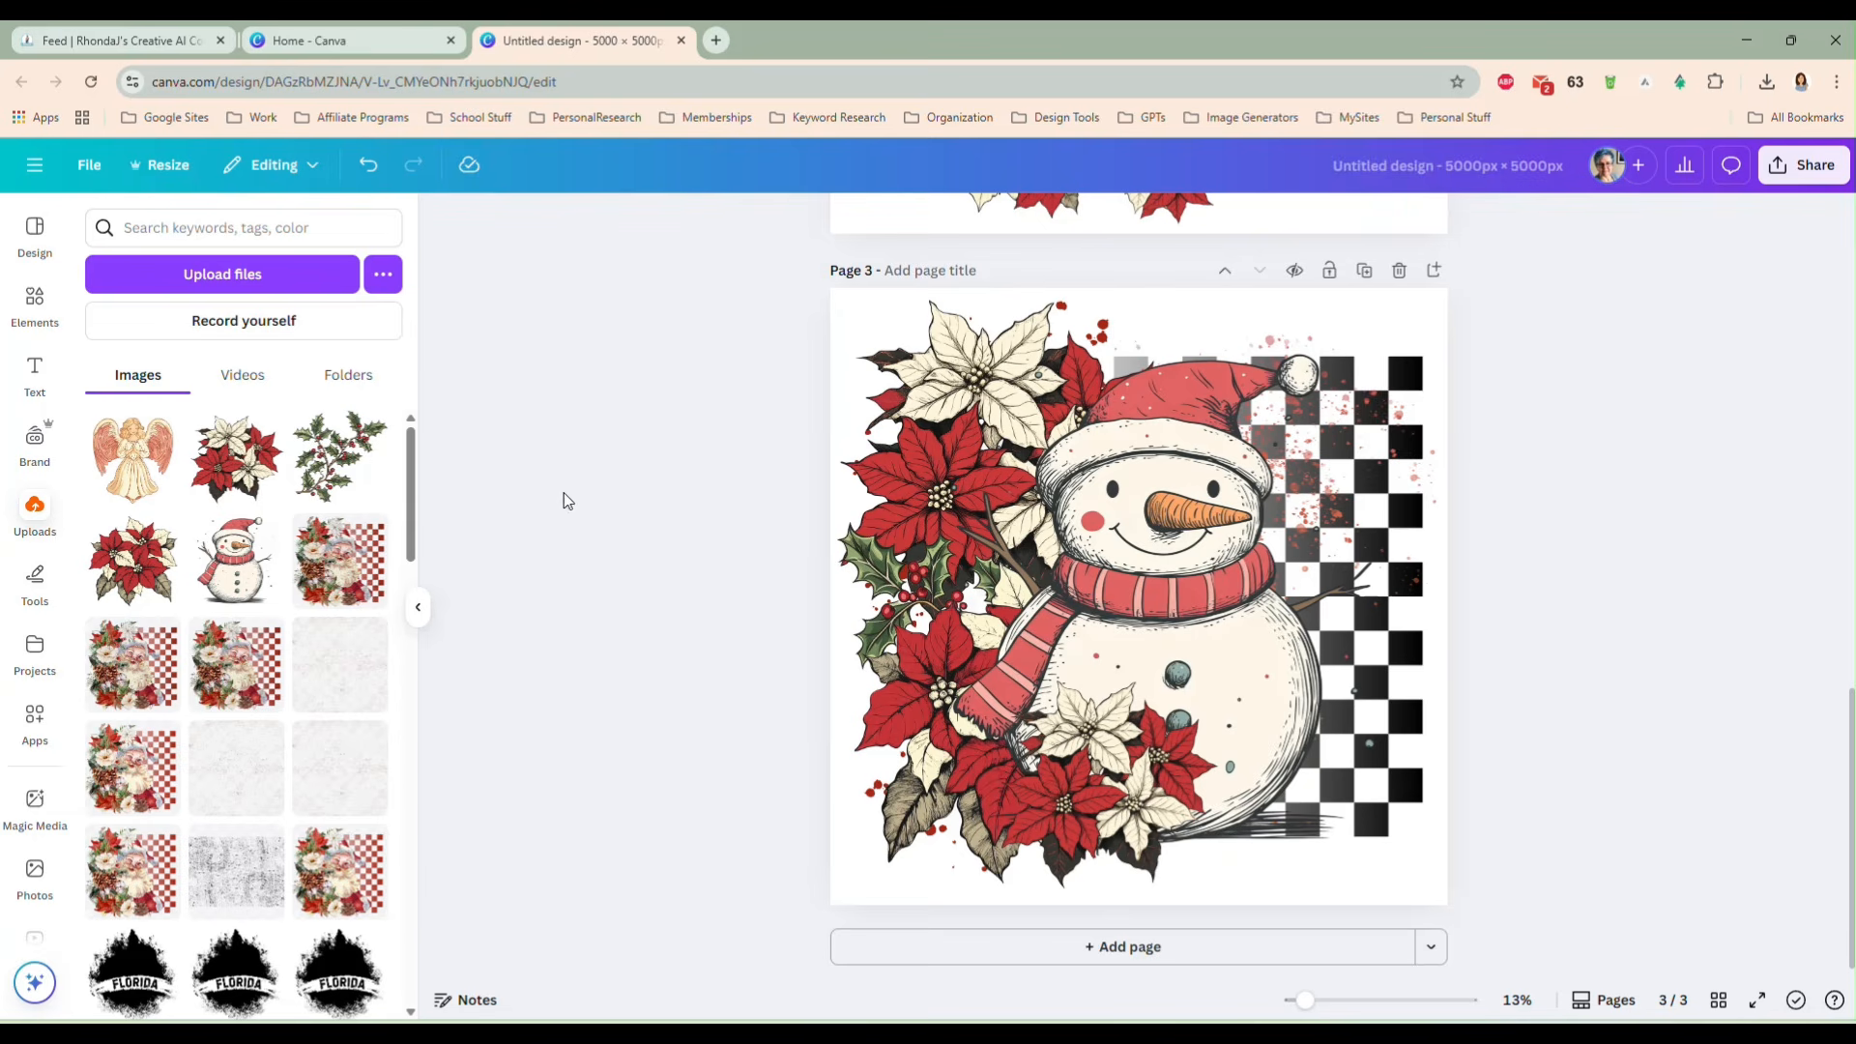
- Add the green holly branch from the recently used elements and place it, reduced and tilted, at the snowman's lower-right base
{"action": "left_click", "coordinate": [36, 305]}
{"action": "left_click", "coordinate": [100, 220]}
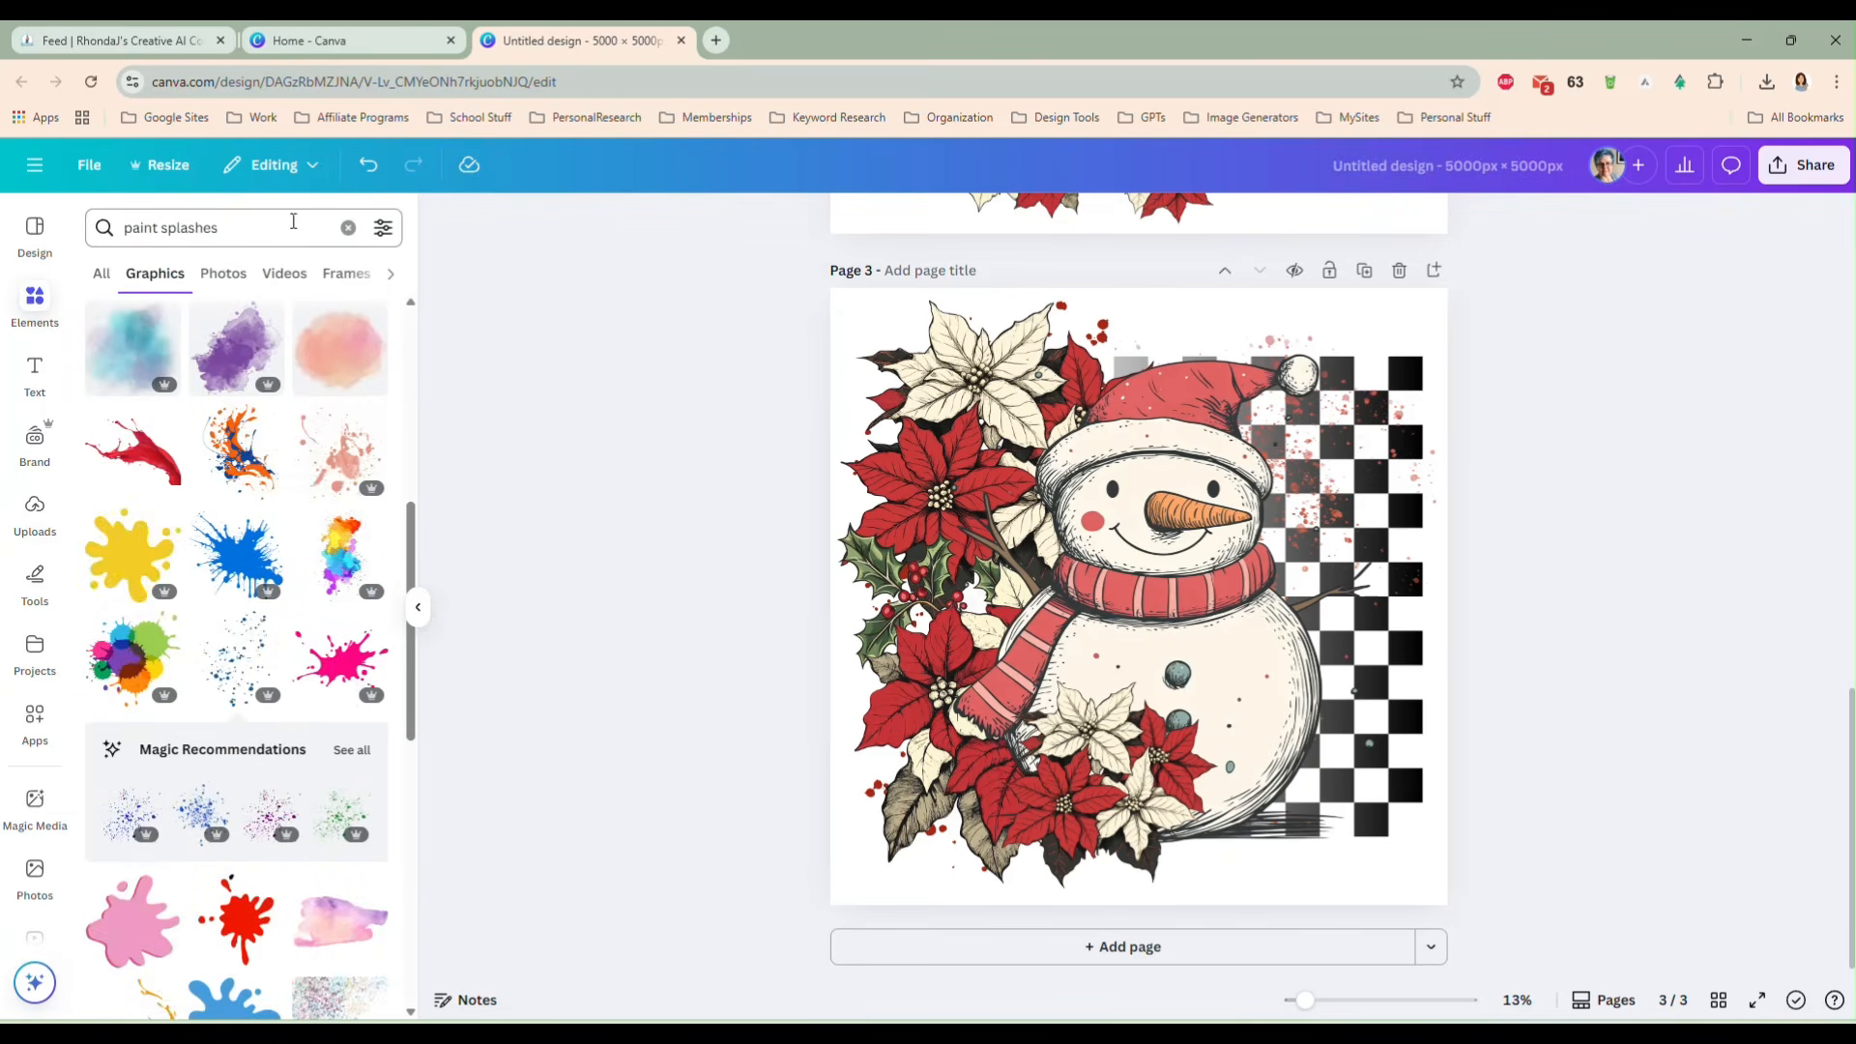
{"action": "left_click", "coordinate": [345, 231]}
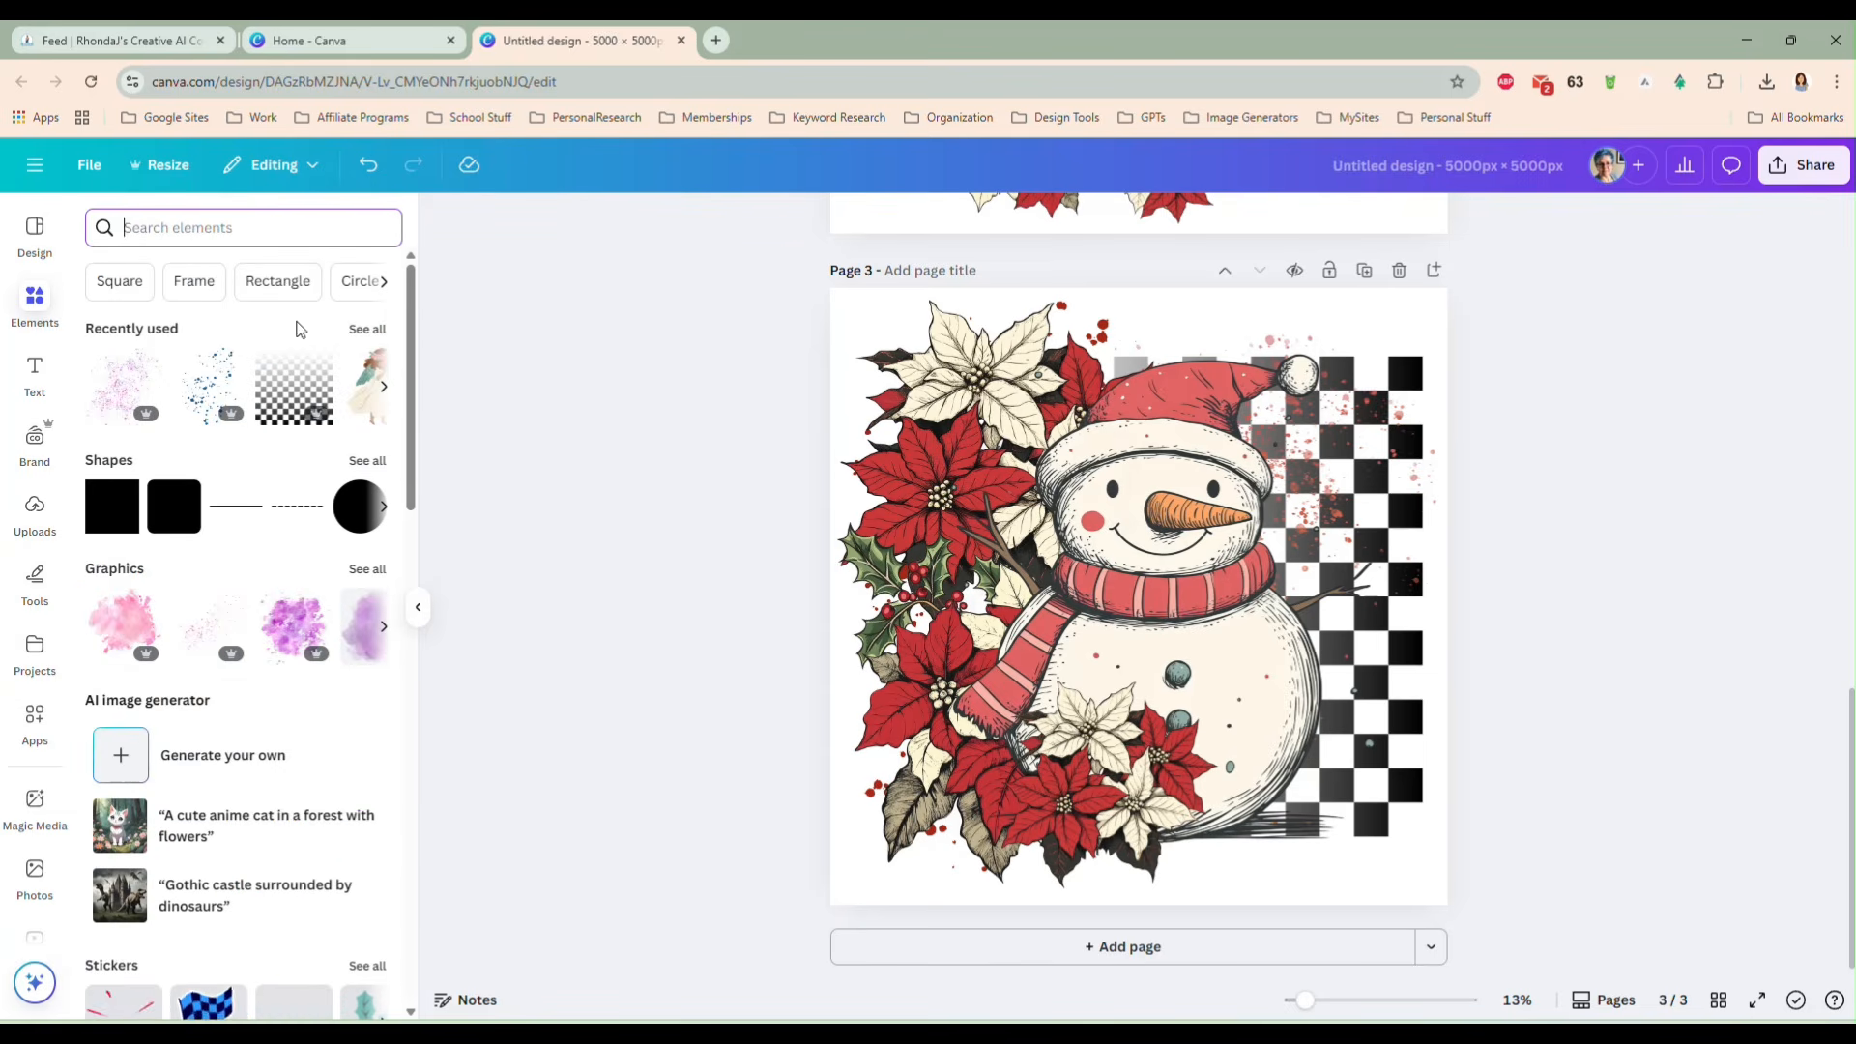
{"action": "left_click", "coordinate": [367, 329]}
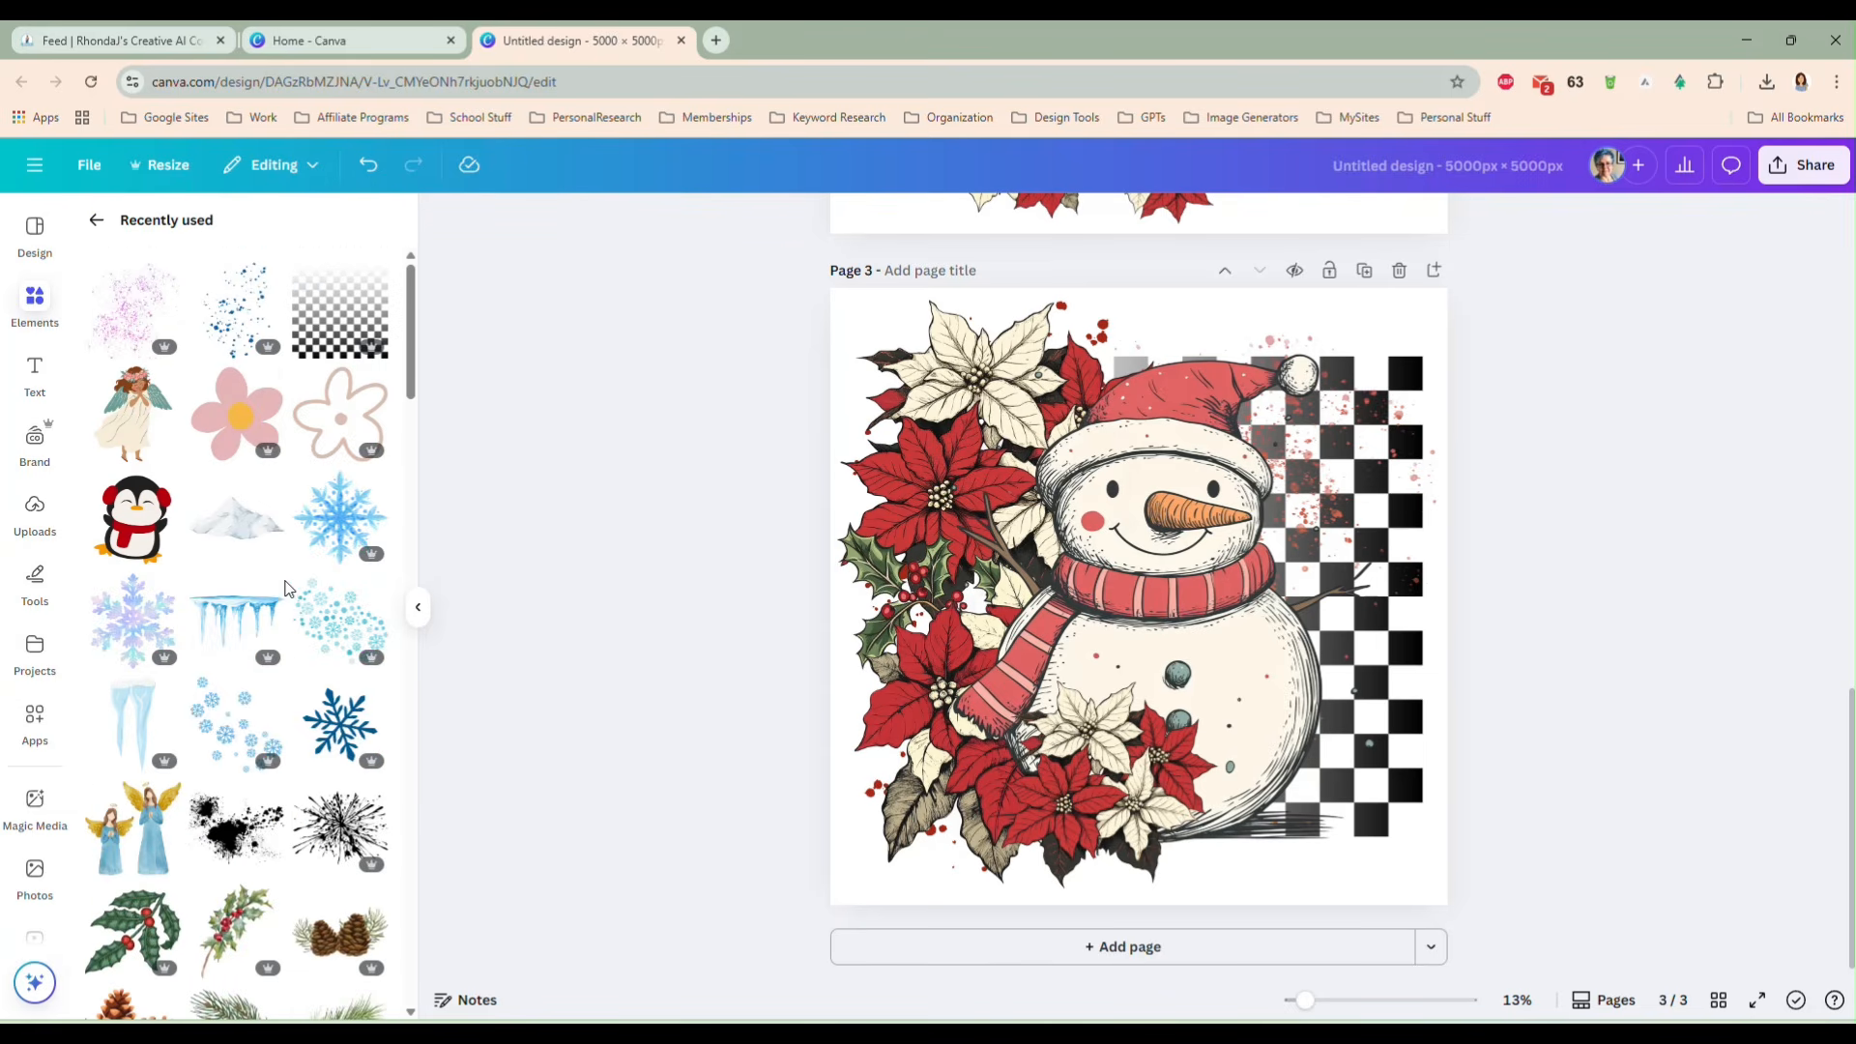
{"action": "scroll", "coordinate": [285, 587], "scroll_direction": "down", "scroll_amount": 5}
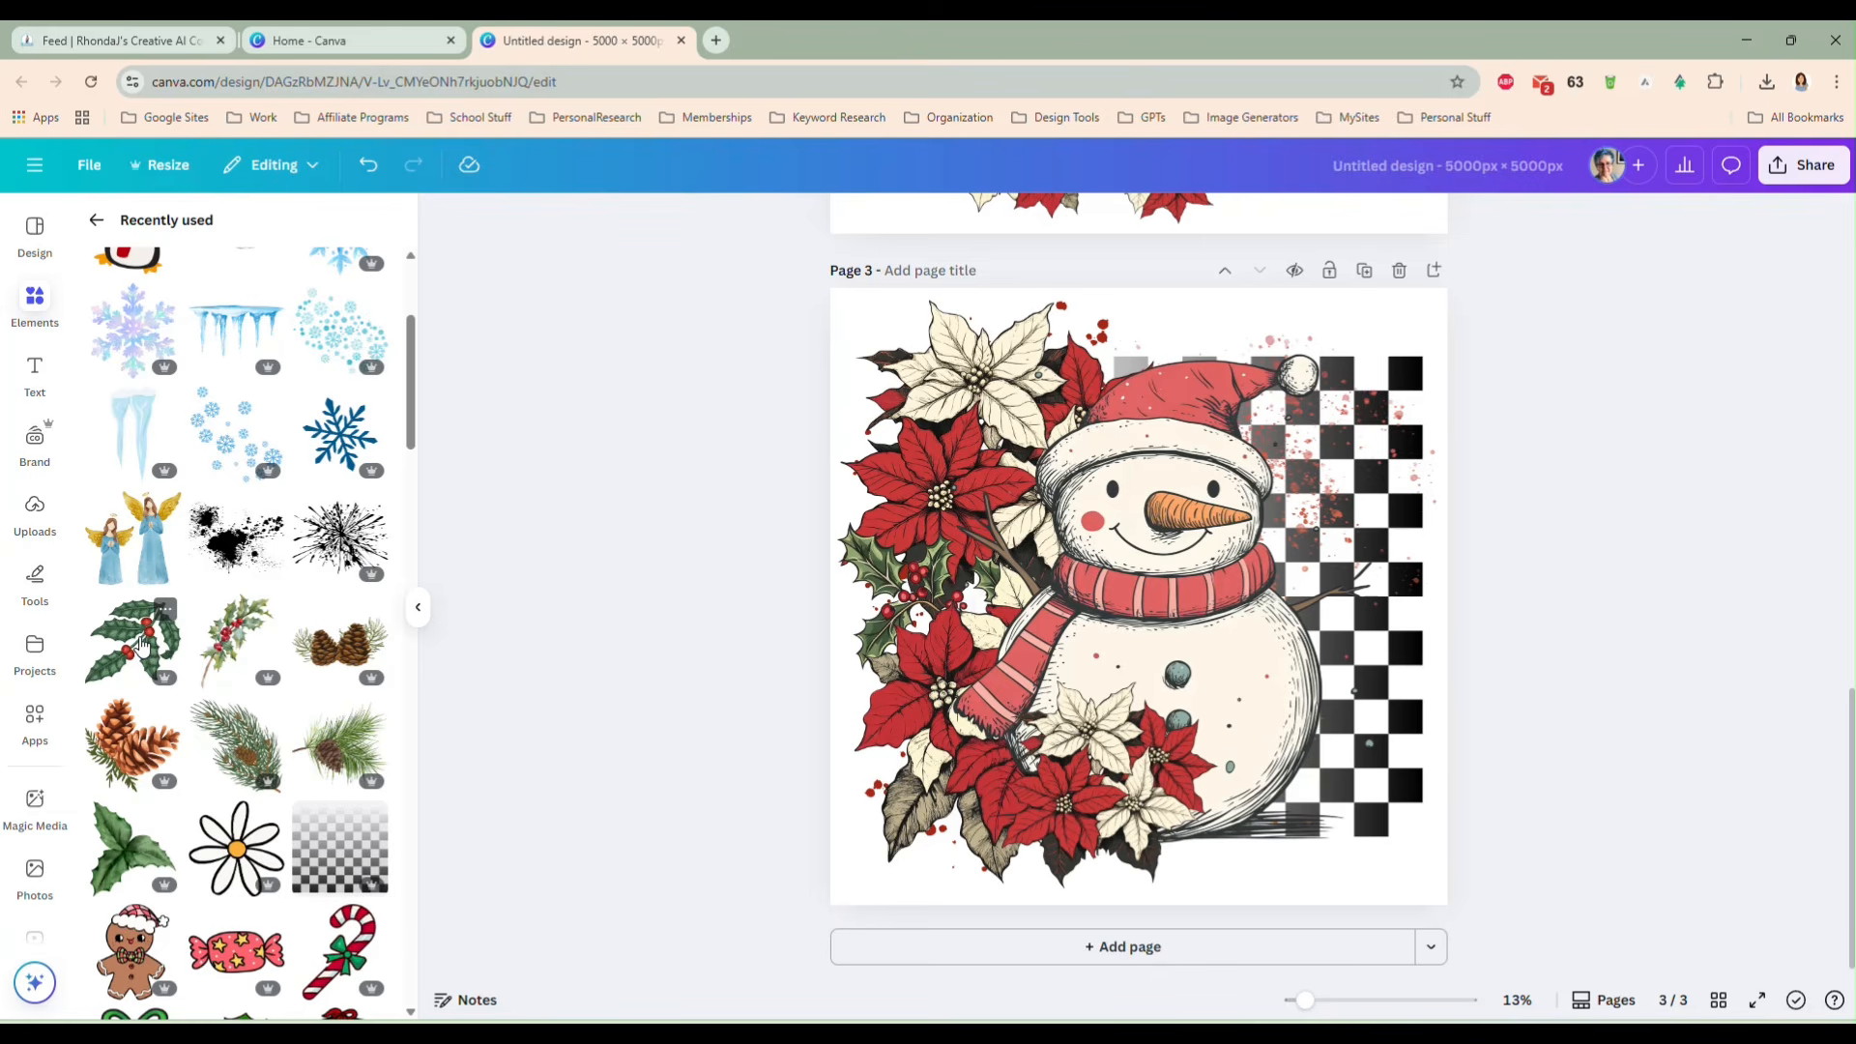
{"action": "left_click", "coordinate": [143, 645]}
{"action": "left_click_drag", "start_coordinate": [1104, 576], "coordinate": [1219, 781]}
{"action": "left_click_drag", "start_coordinate": [1214, 913], "coordinate": [1224, 715]}
{"action": "mouse_move", "coordinate": [1234, 824]}
{"action": "left_mouse_down"}
{"action": "mouse_move", "coordinate": [1218, 828]}
{"action": "mouse_move", "coordinate": [1270, 863]}
{"action": "mouse_move", "coordinate": [1207, 850]}
{"action": "left_mouse_up"}
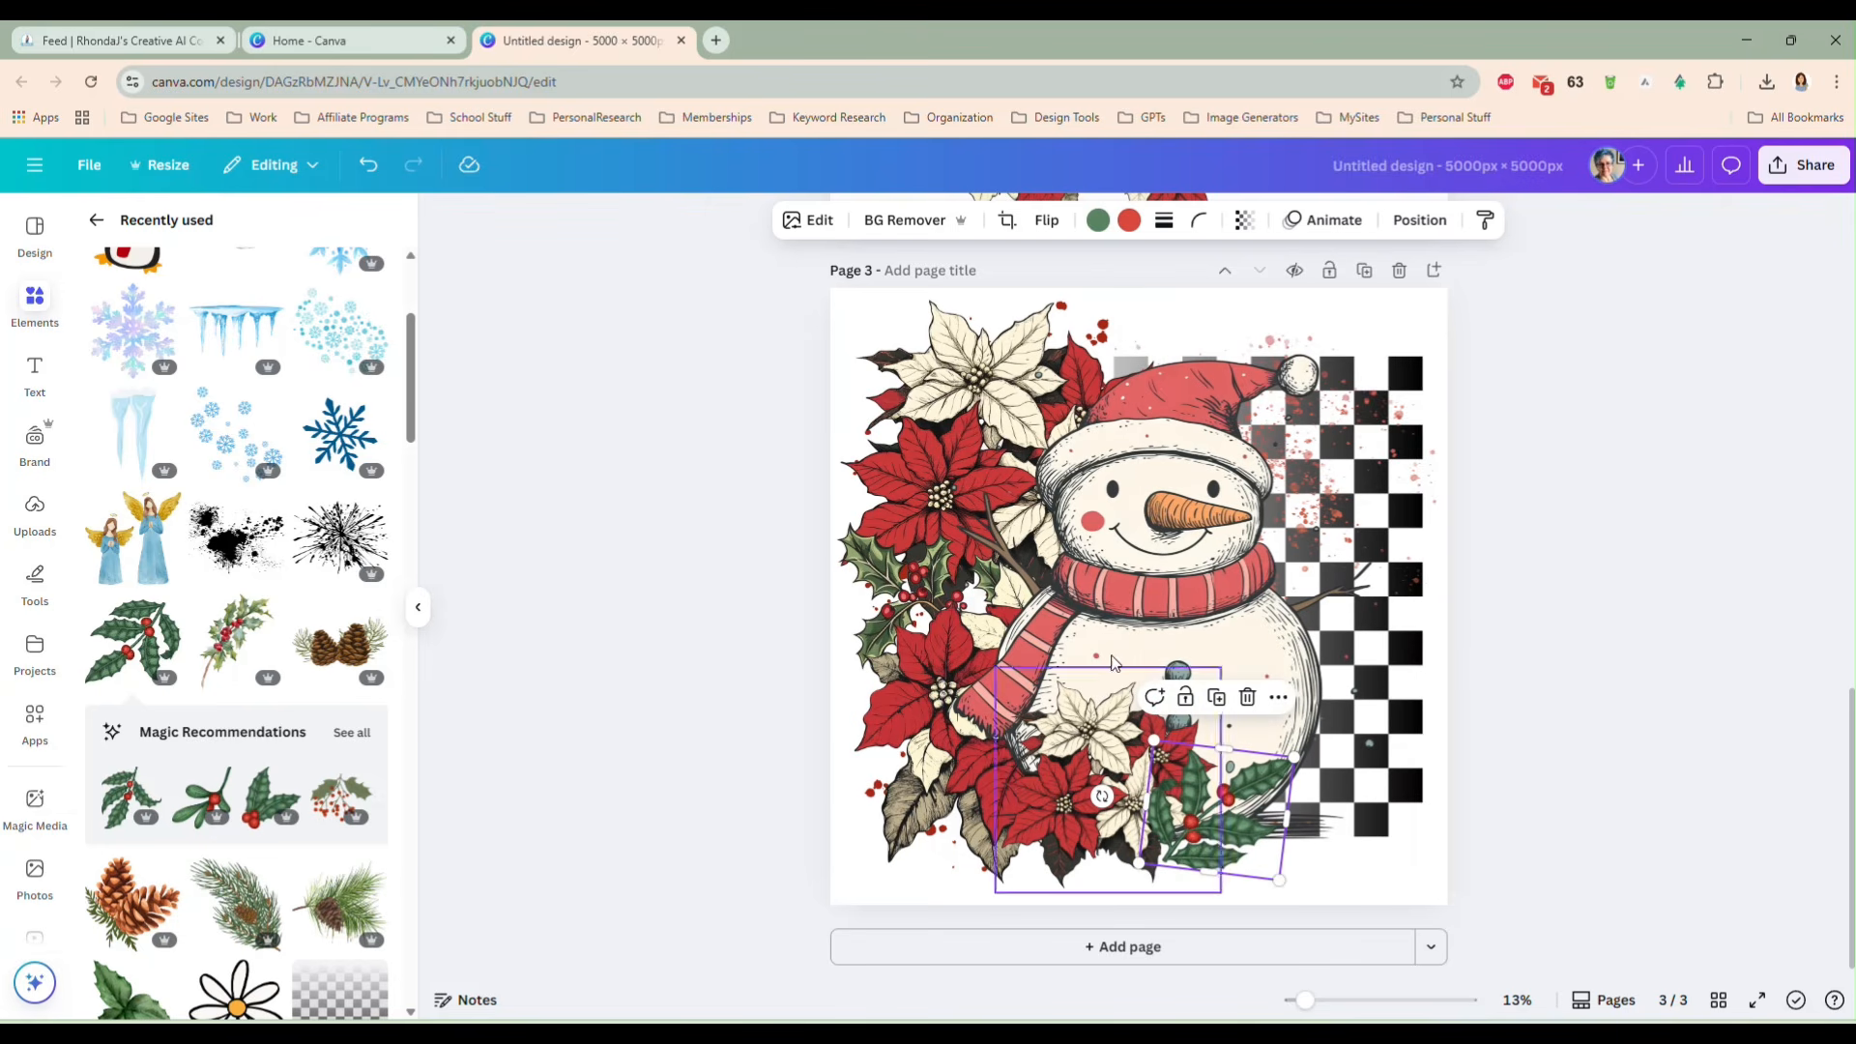
- Layer the green holly behind the small front poinsettia cluster but above the snowman, and nudge it closer to the flowers
{"action": "left_click", "coordinate": [1417, 221]}
{"action": "mouse_move", "coordinate": [288, 441]}
{"action": "left_mouse_down"}
{"action": "mouse_move", "coordinate": [291, 539]}
{"action": "mouse_move", "coordinate": [280, 440]}
{"action": "left_mouse_up"}
{"action": "left_click_drag", "start_coordinate": [1198, 865], "coordinate": [1178, 857]}
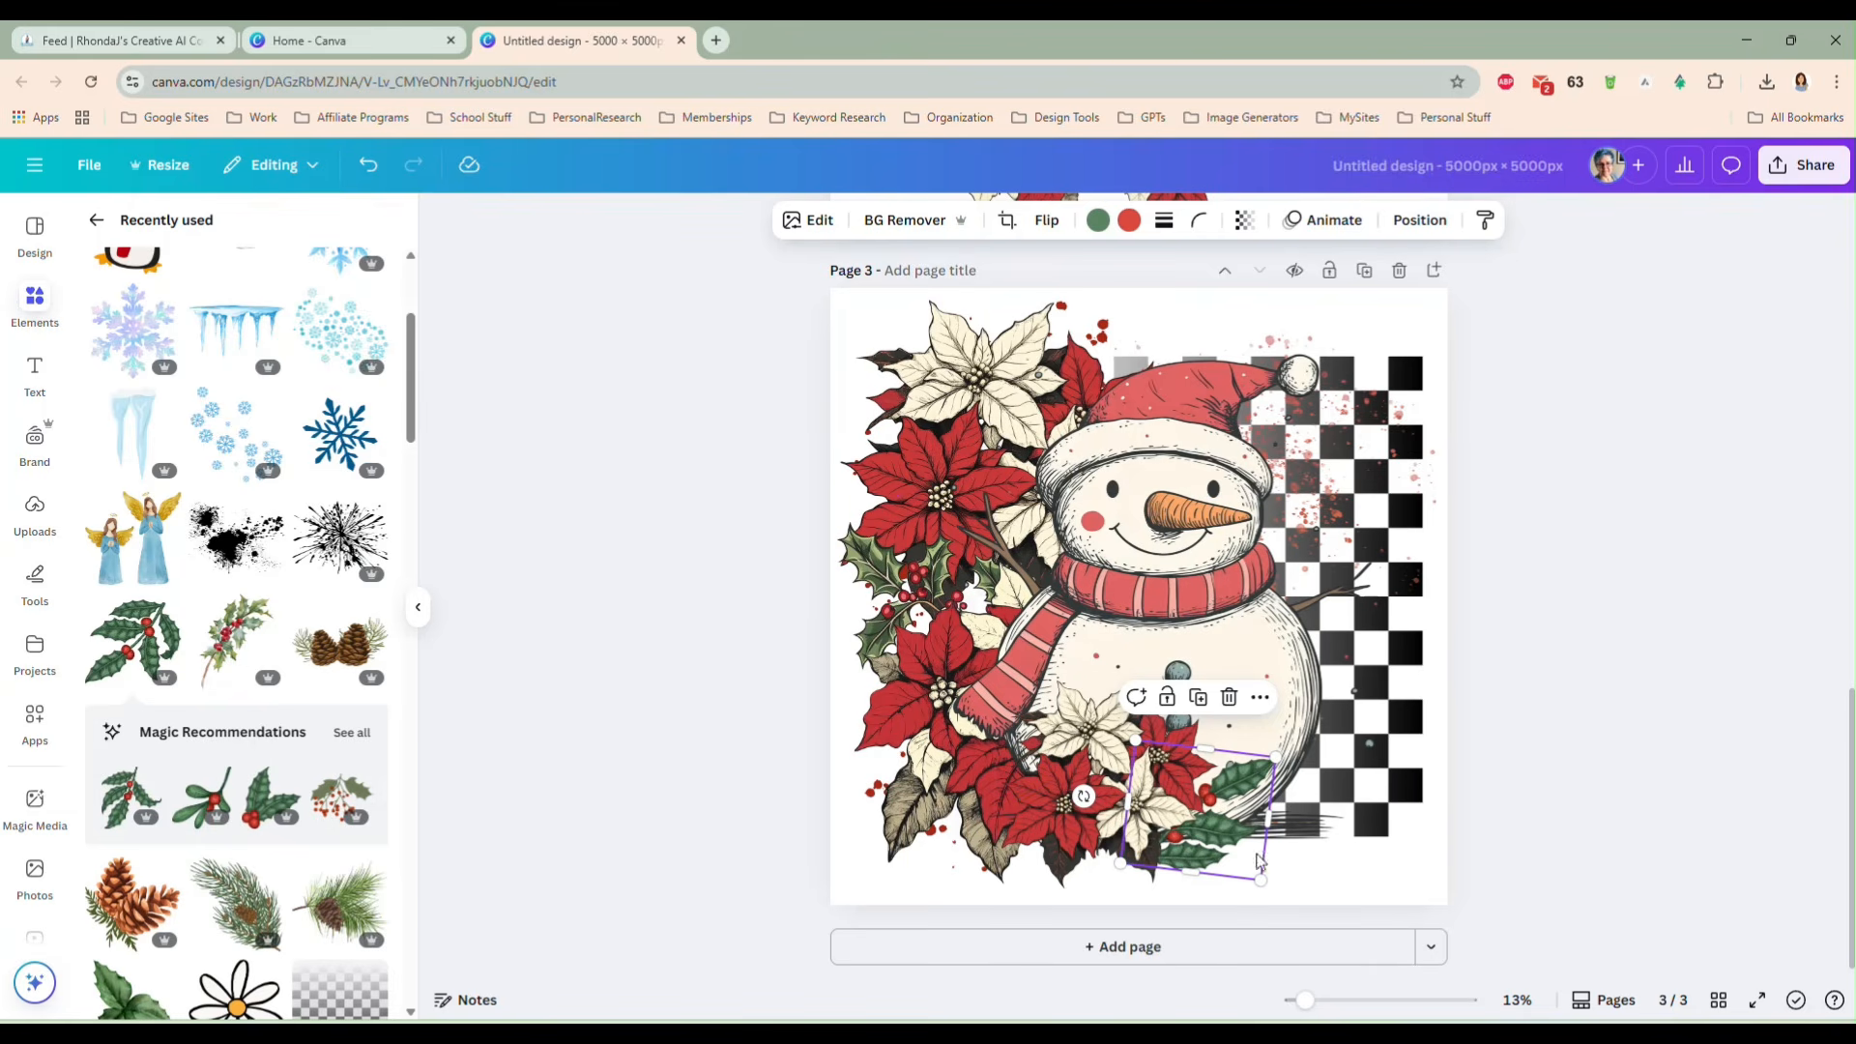
- Duplicate the green holly to the upper-left side of the snowman's hat and layer the copy beneath the snowman and poinsettias
{"action": "left_click_drag", "start_coordinate": [1252, 783], "coordinate": [1129, 359]}
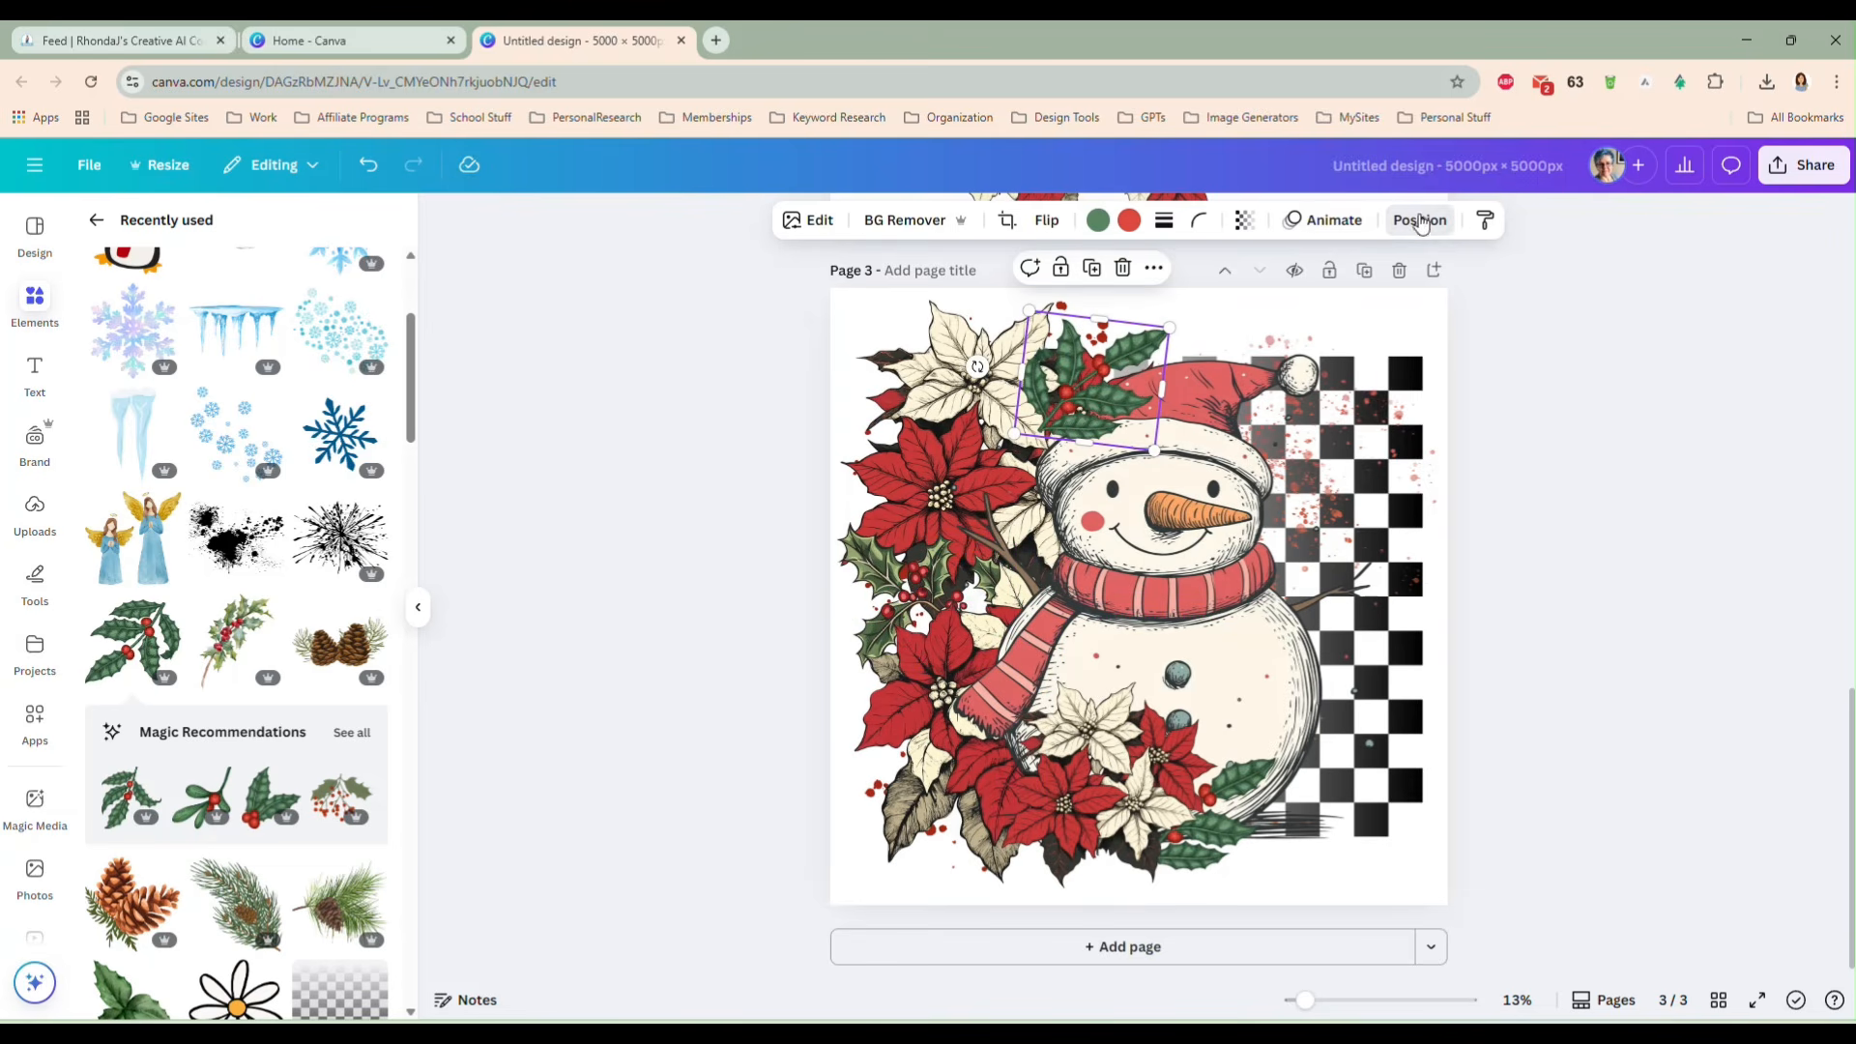
{"action": "left_click", "coordinate": [1419, 221]}
{"action": "left_click_drag", "start_coordinate": [281, 412], "coordinate": [290, 779]}
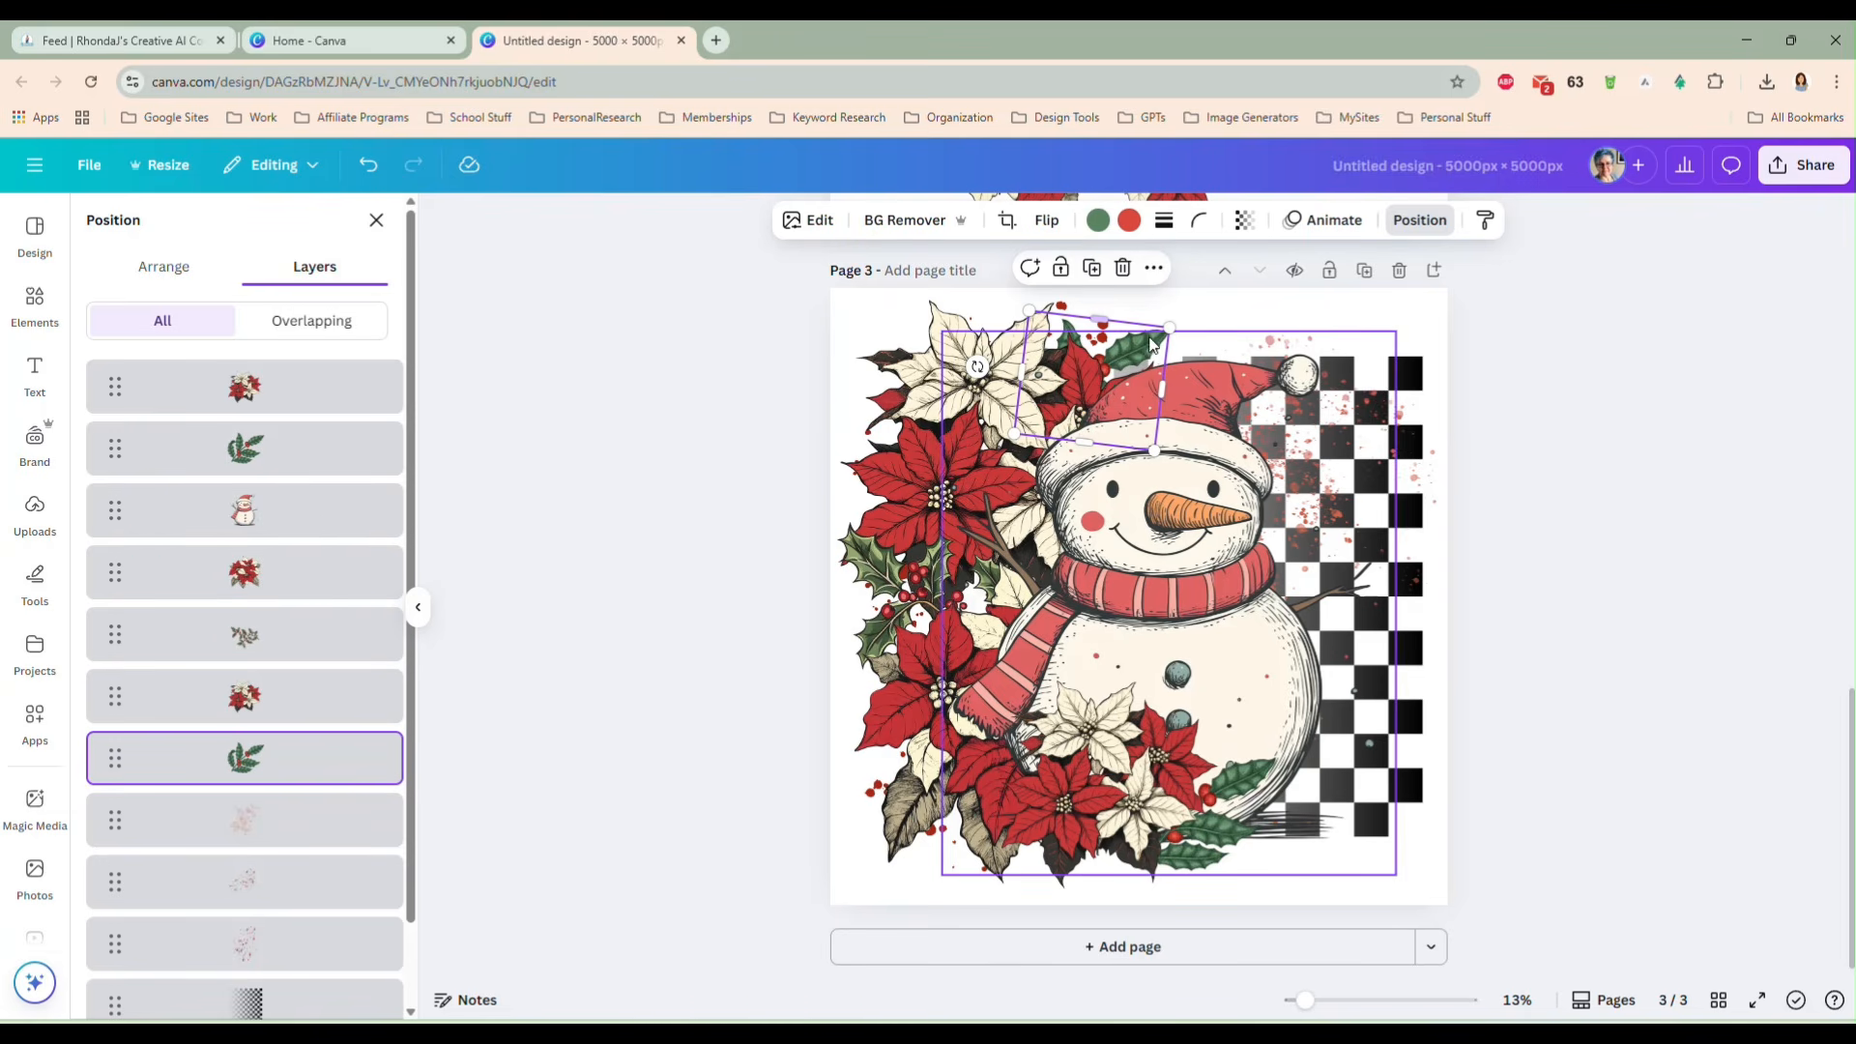
- Enlarge the holly copy beside the hat, rotate it slightly counterclockwise and position its leaves between the hat and upper poinsettias
{"action": "left_click", "coordinate": [1237, 312]}
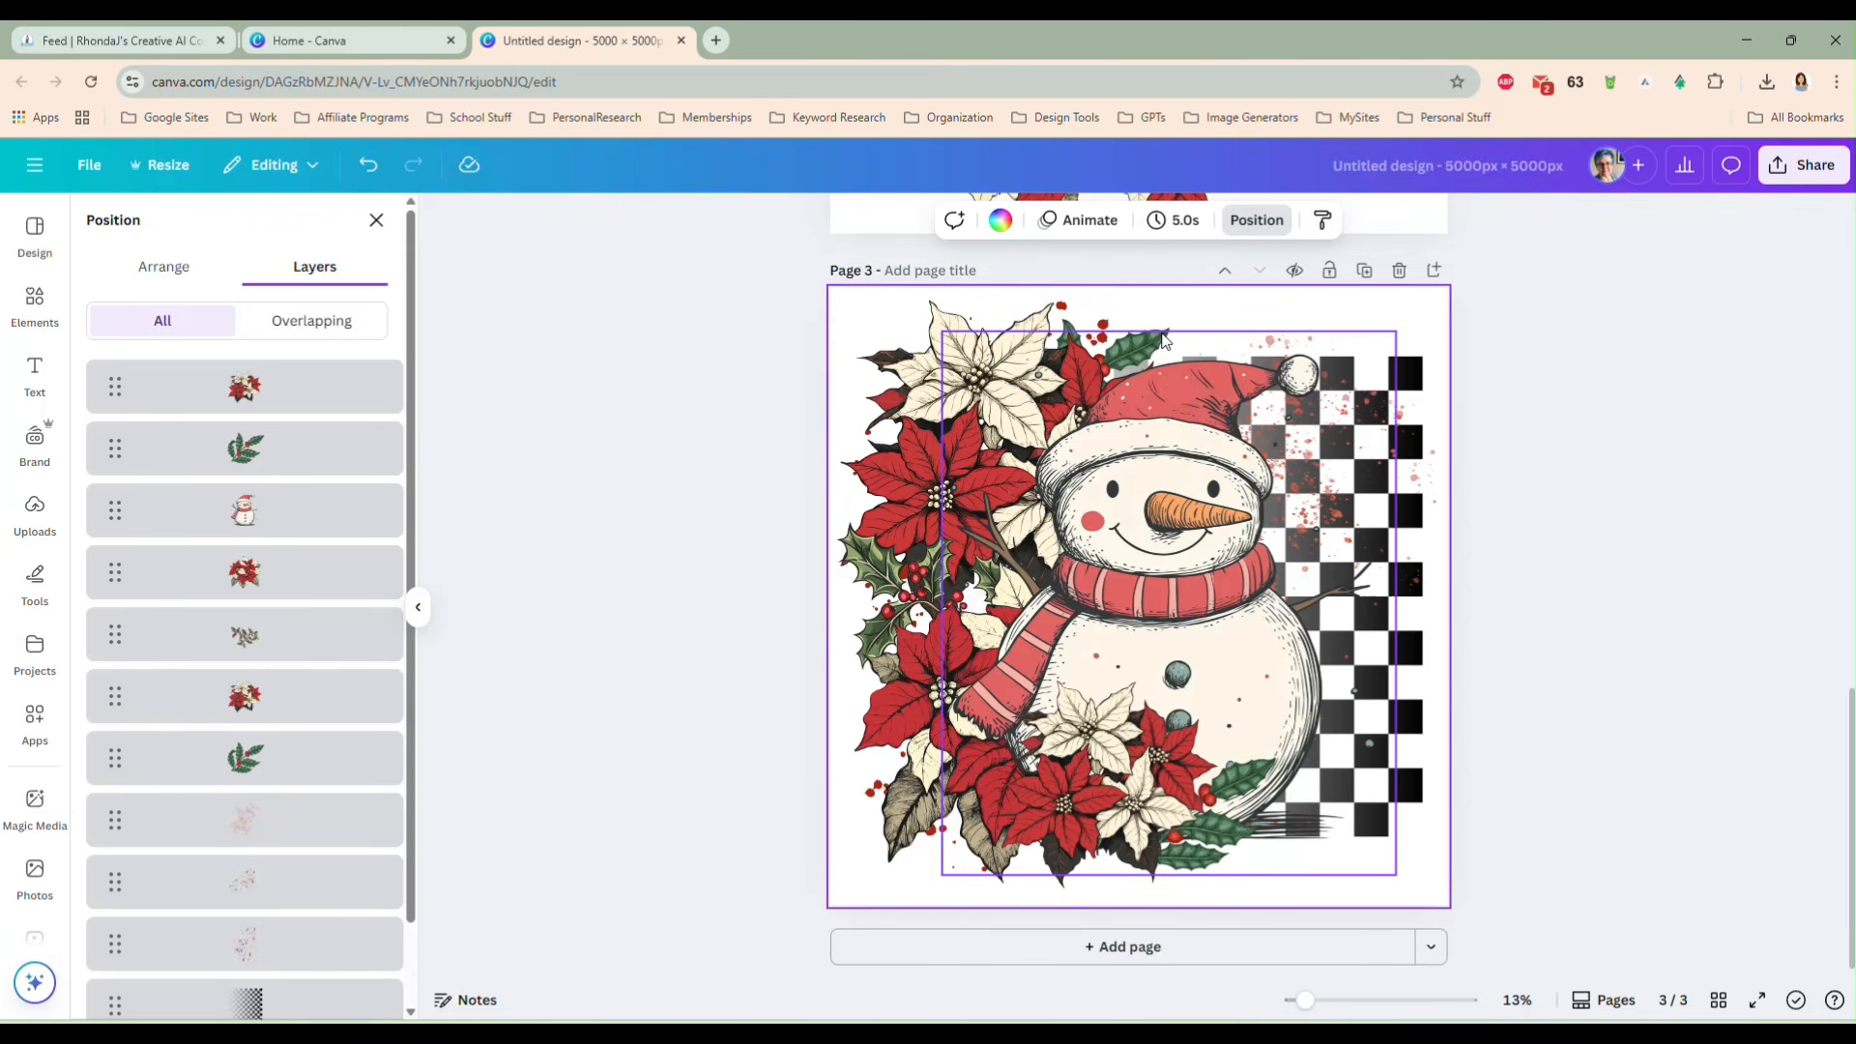
{"action": "left_click", "coordinate": [309, 764]}
{"action": "left_click_drag", "start_coordinate": [1142, 350], "coordinate": [1160, 348]}
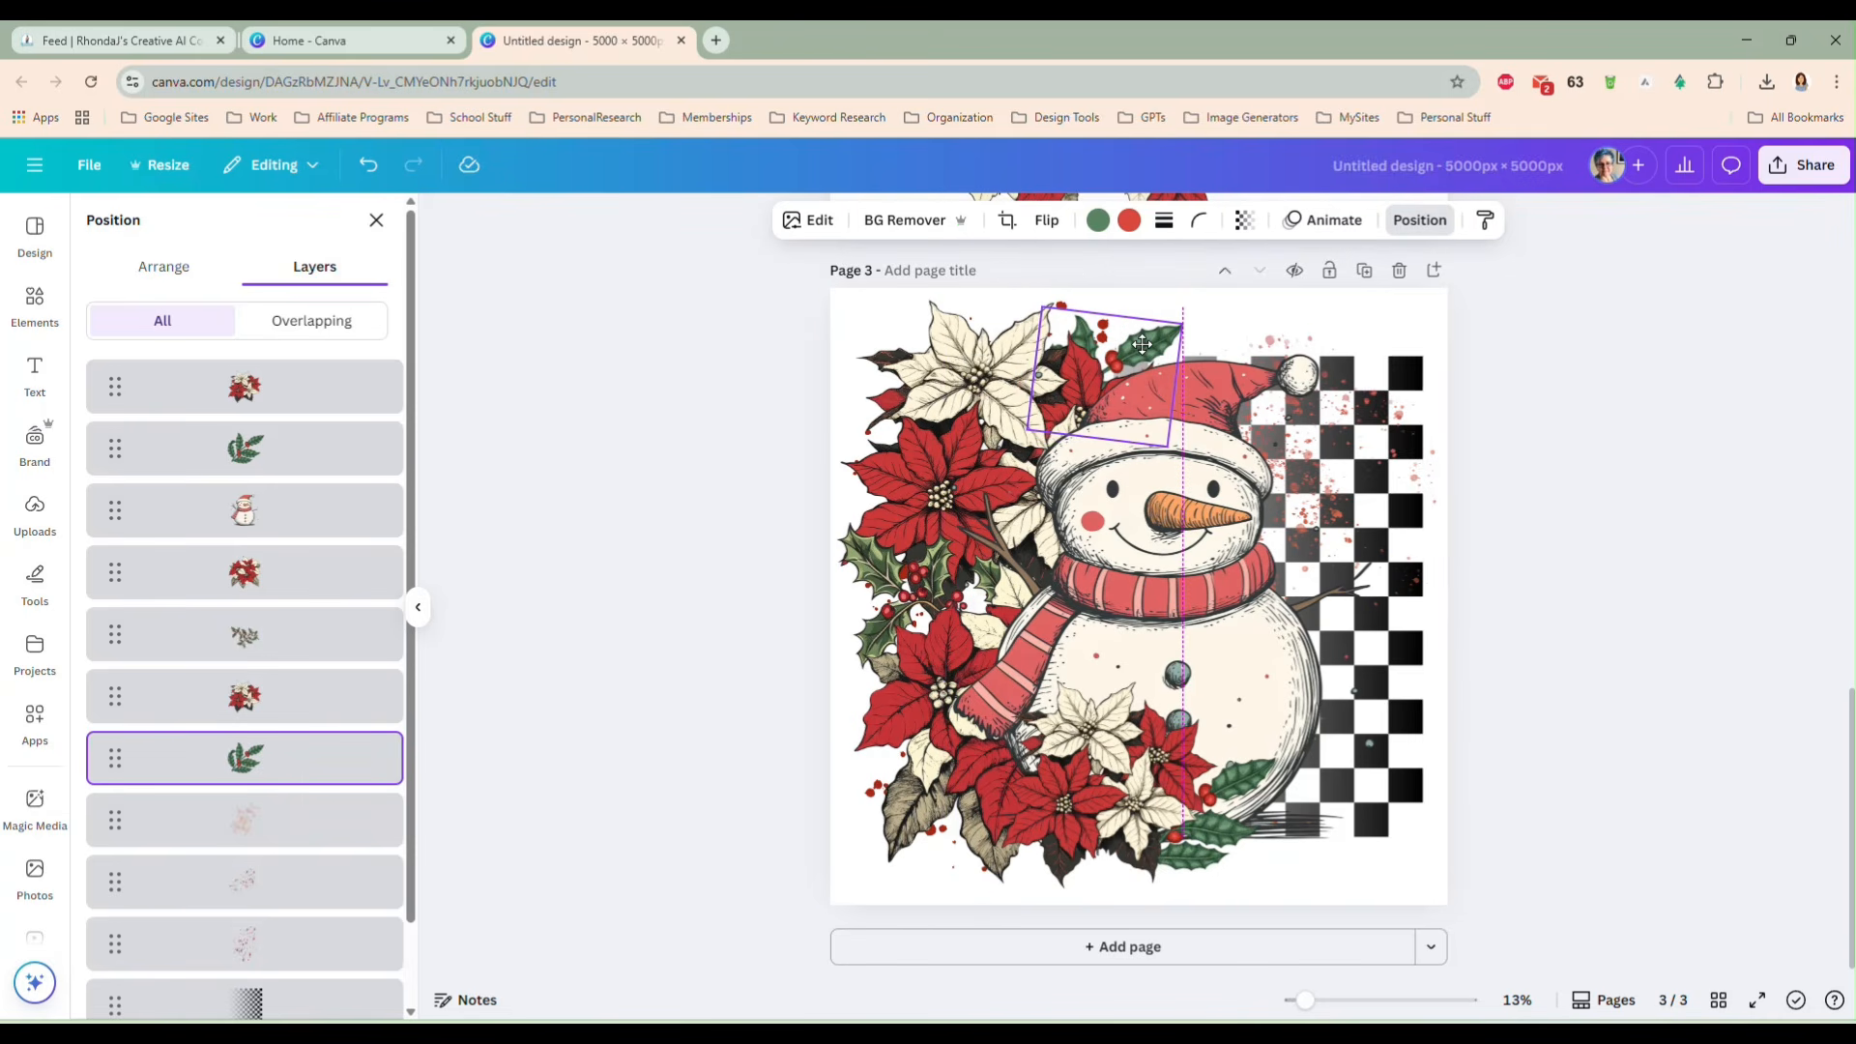
{"action": "left_click_drag", "start_coordinate": [1174, 449], "coordinate": [1208, 491]}
{"action": "left_click_drag", "start_coordinate": [1194, 359], "coordinate": [1171, 324]}
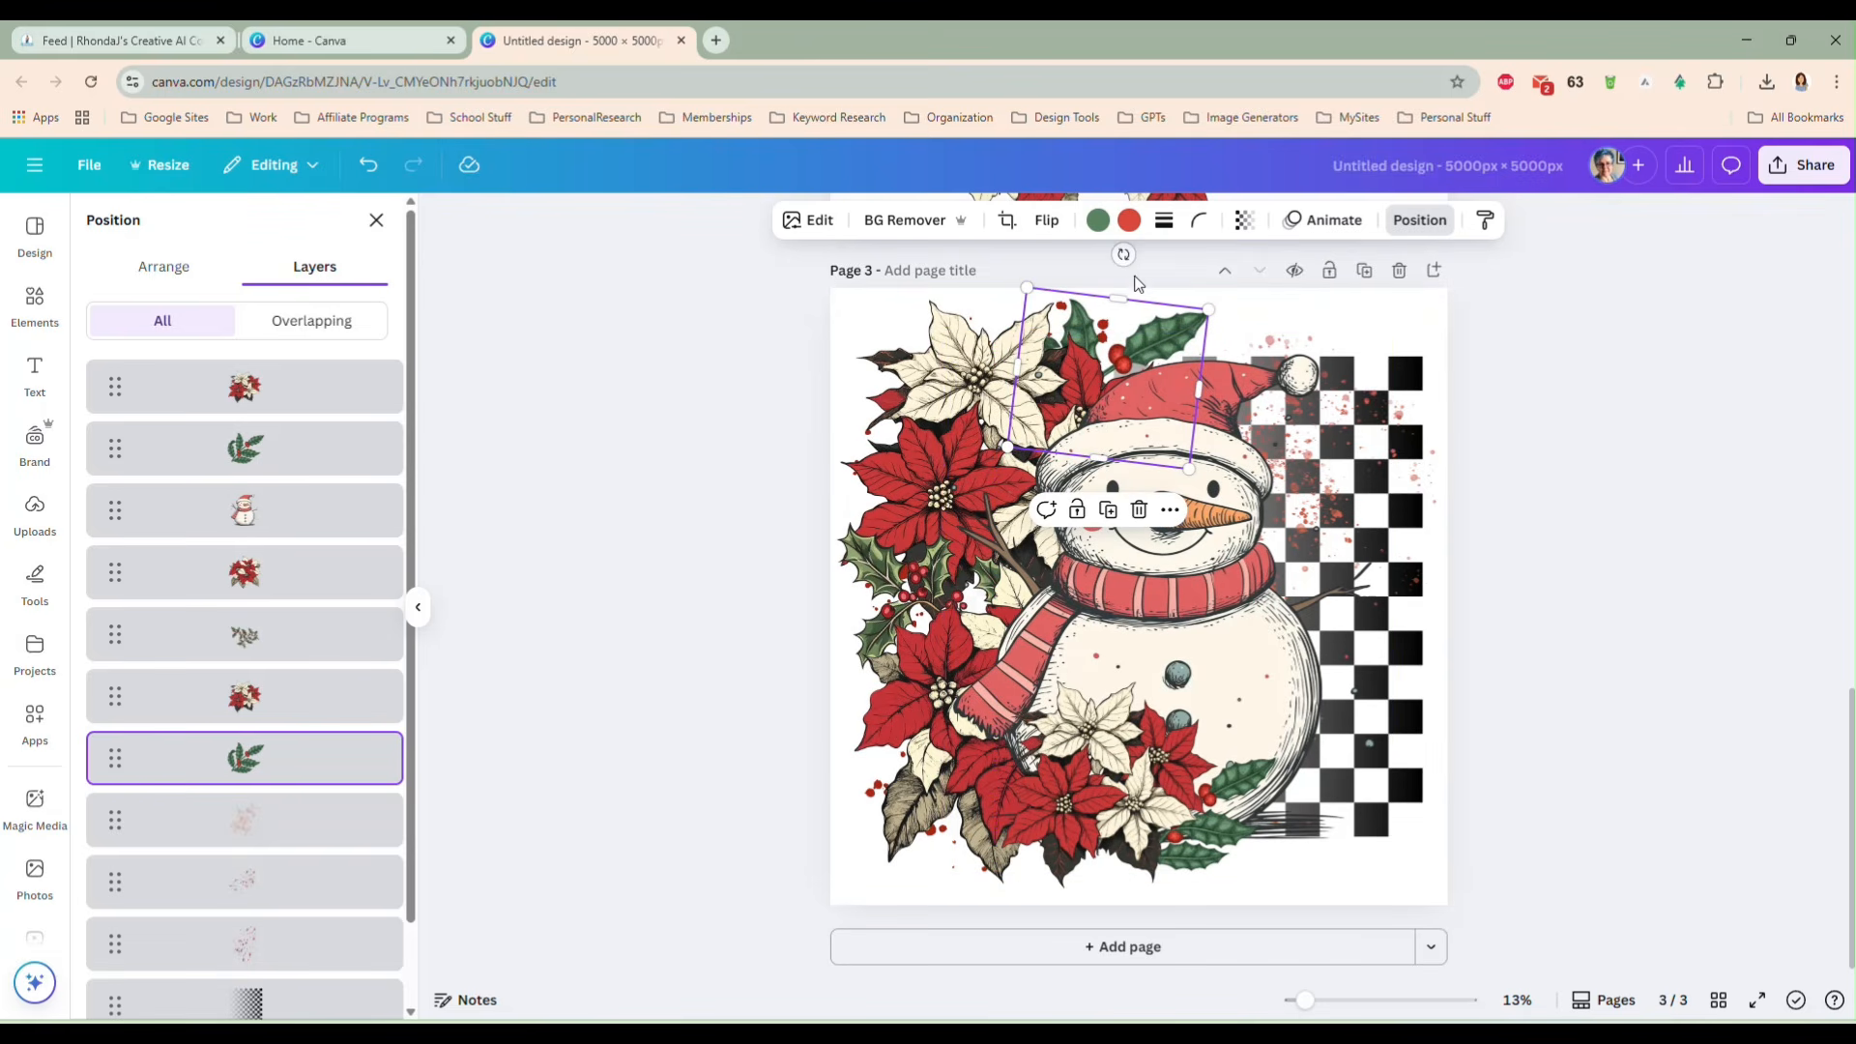
{"action": "left_click_drag", "start_coordinate": [1123, 254], "coordinate": [1100, 256]}
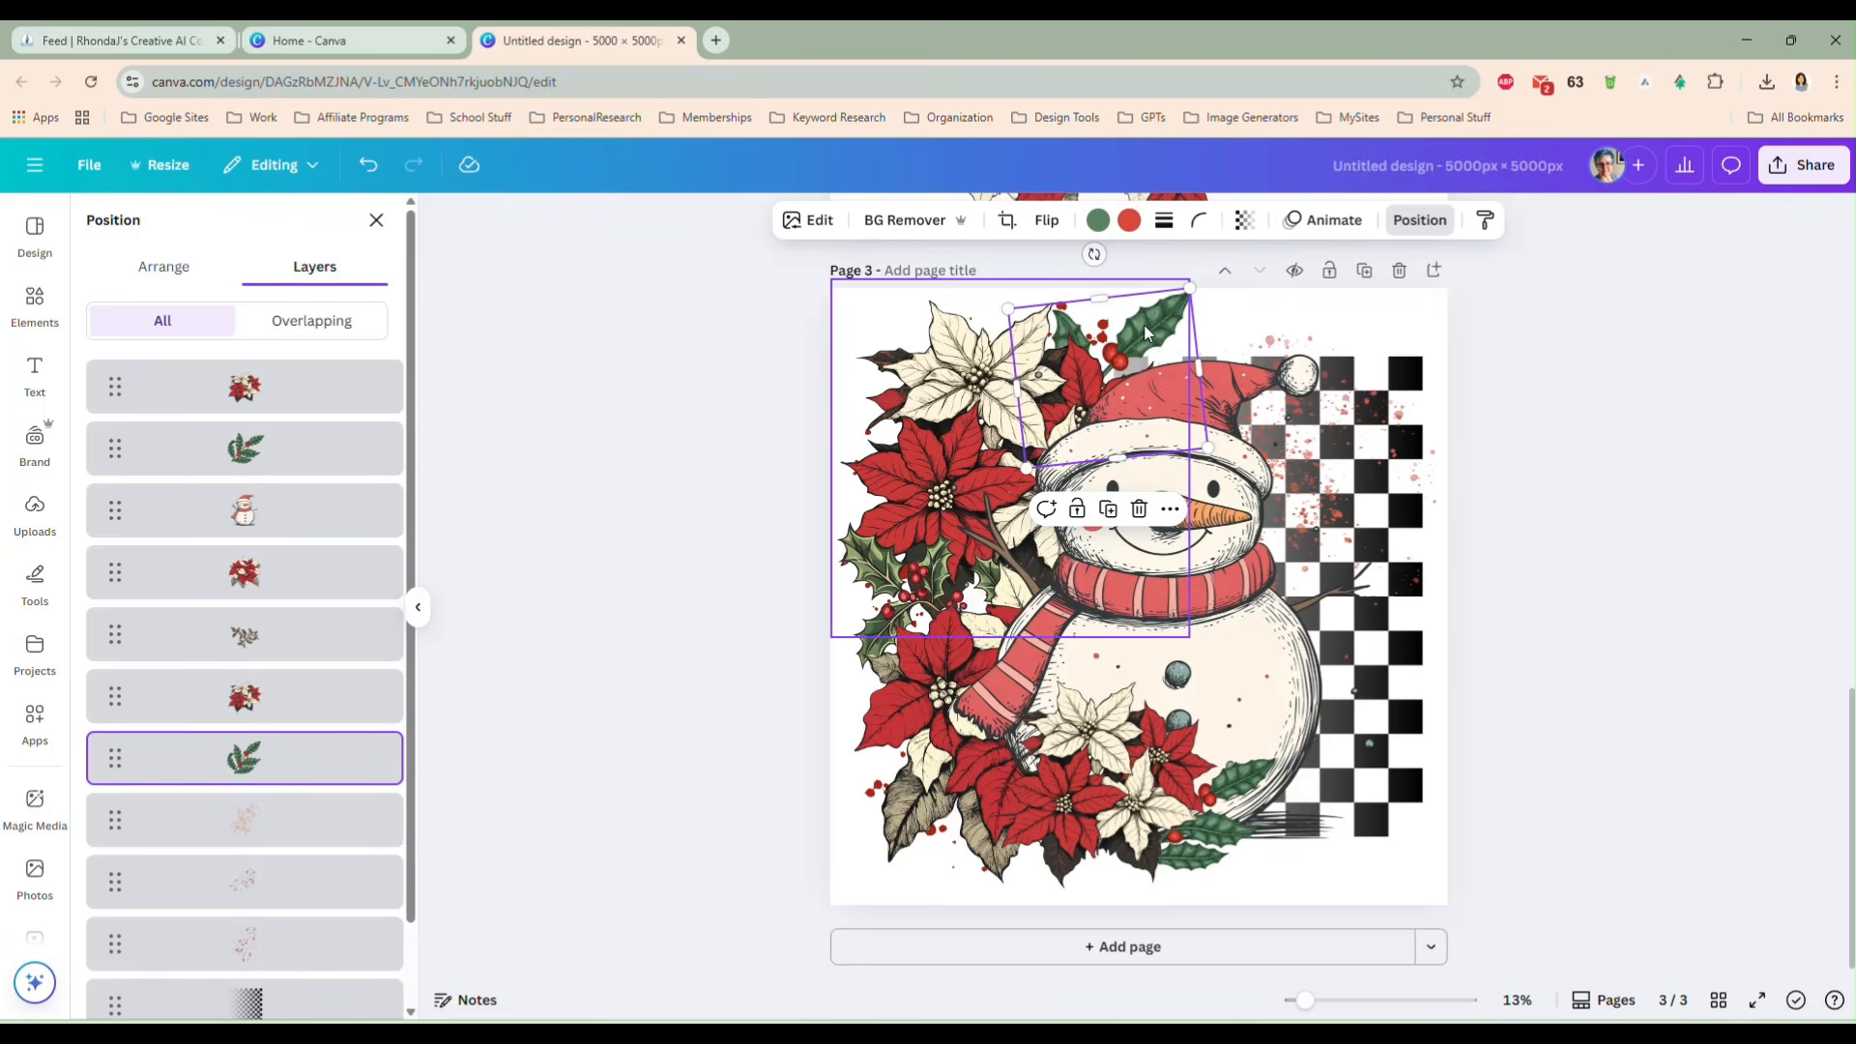
{"action": "left_click_drag", "start_coordinate": [1153, 329], "coordinate": [1154, 340]}
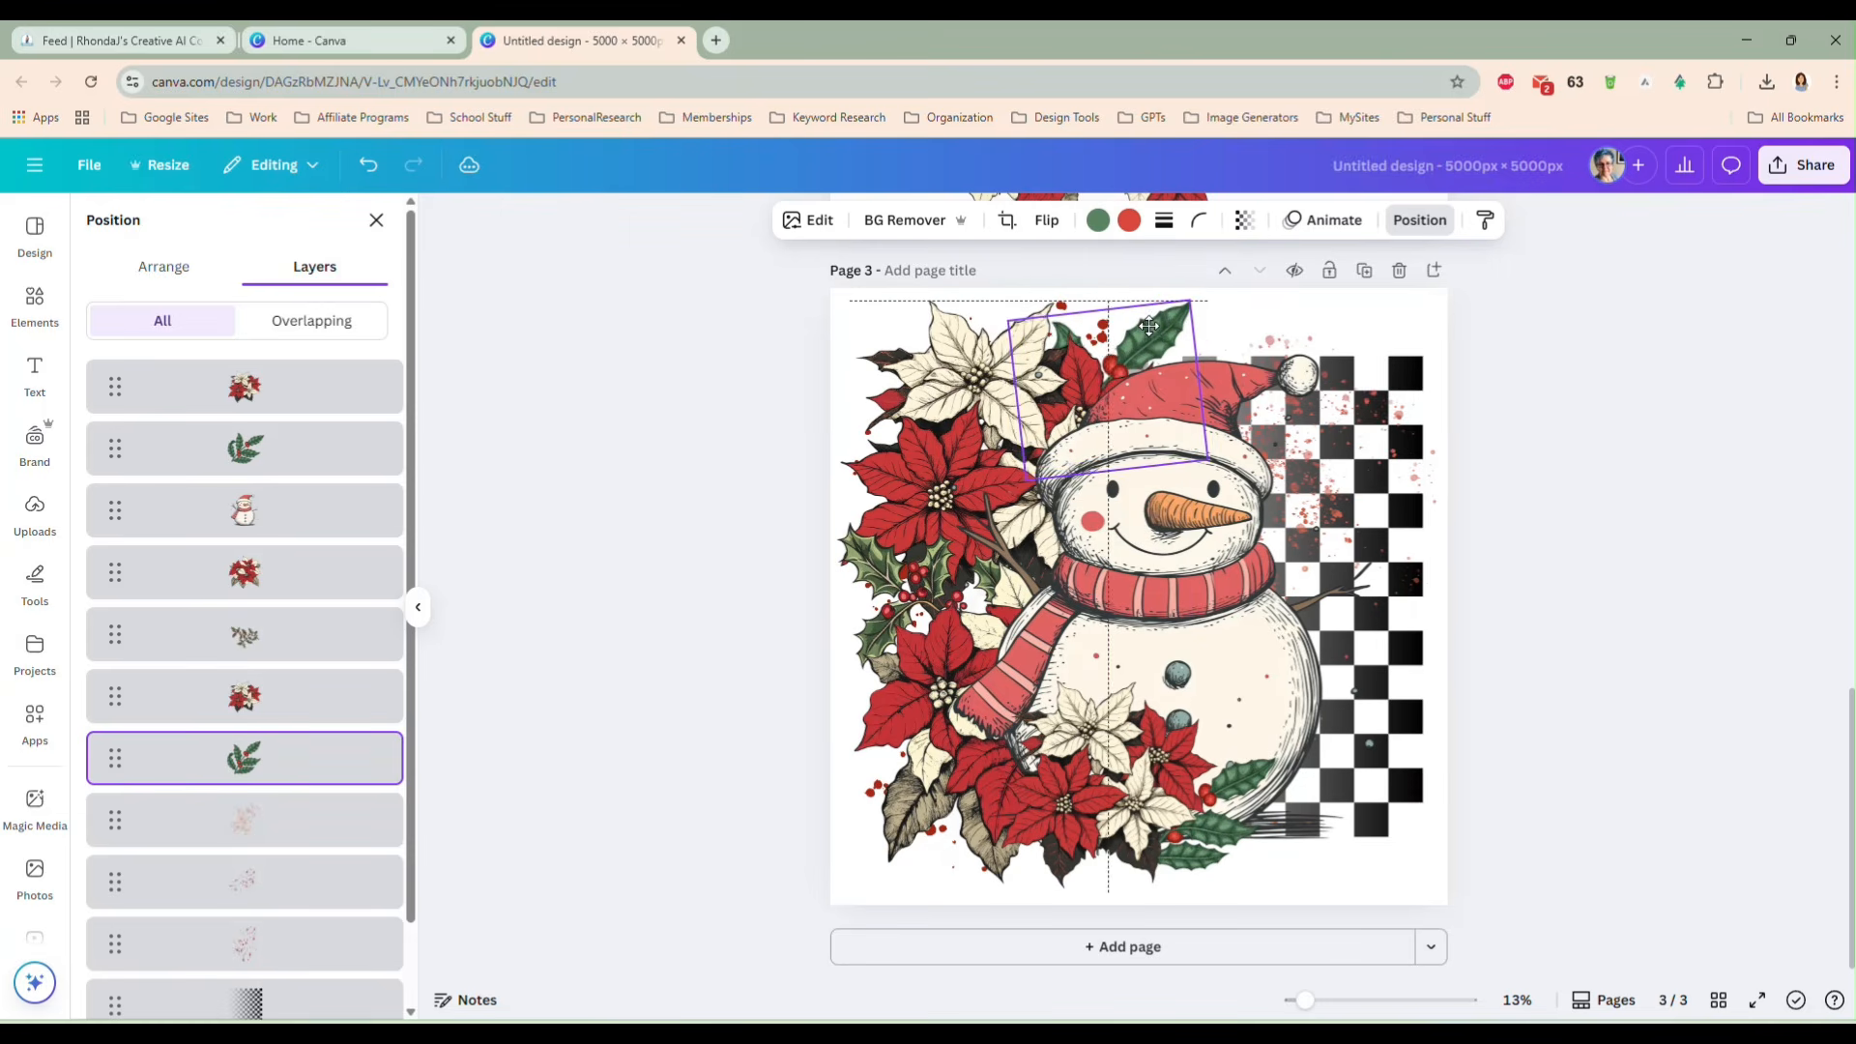
{"action": "left_click", "coordinate": [1549, 603]}
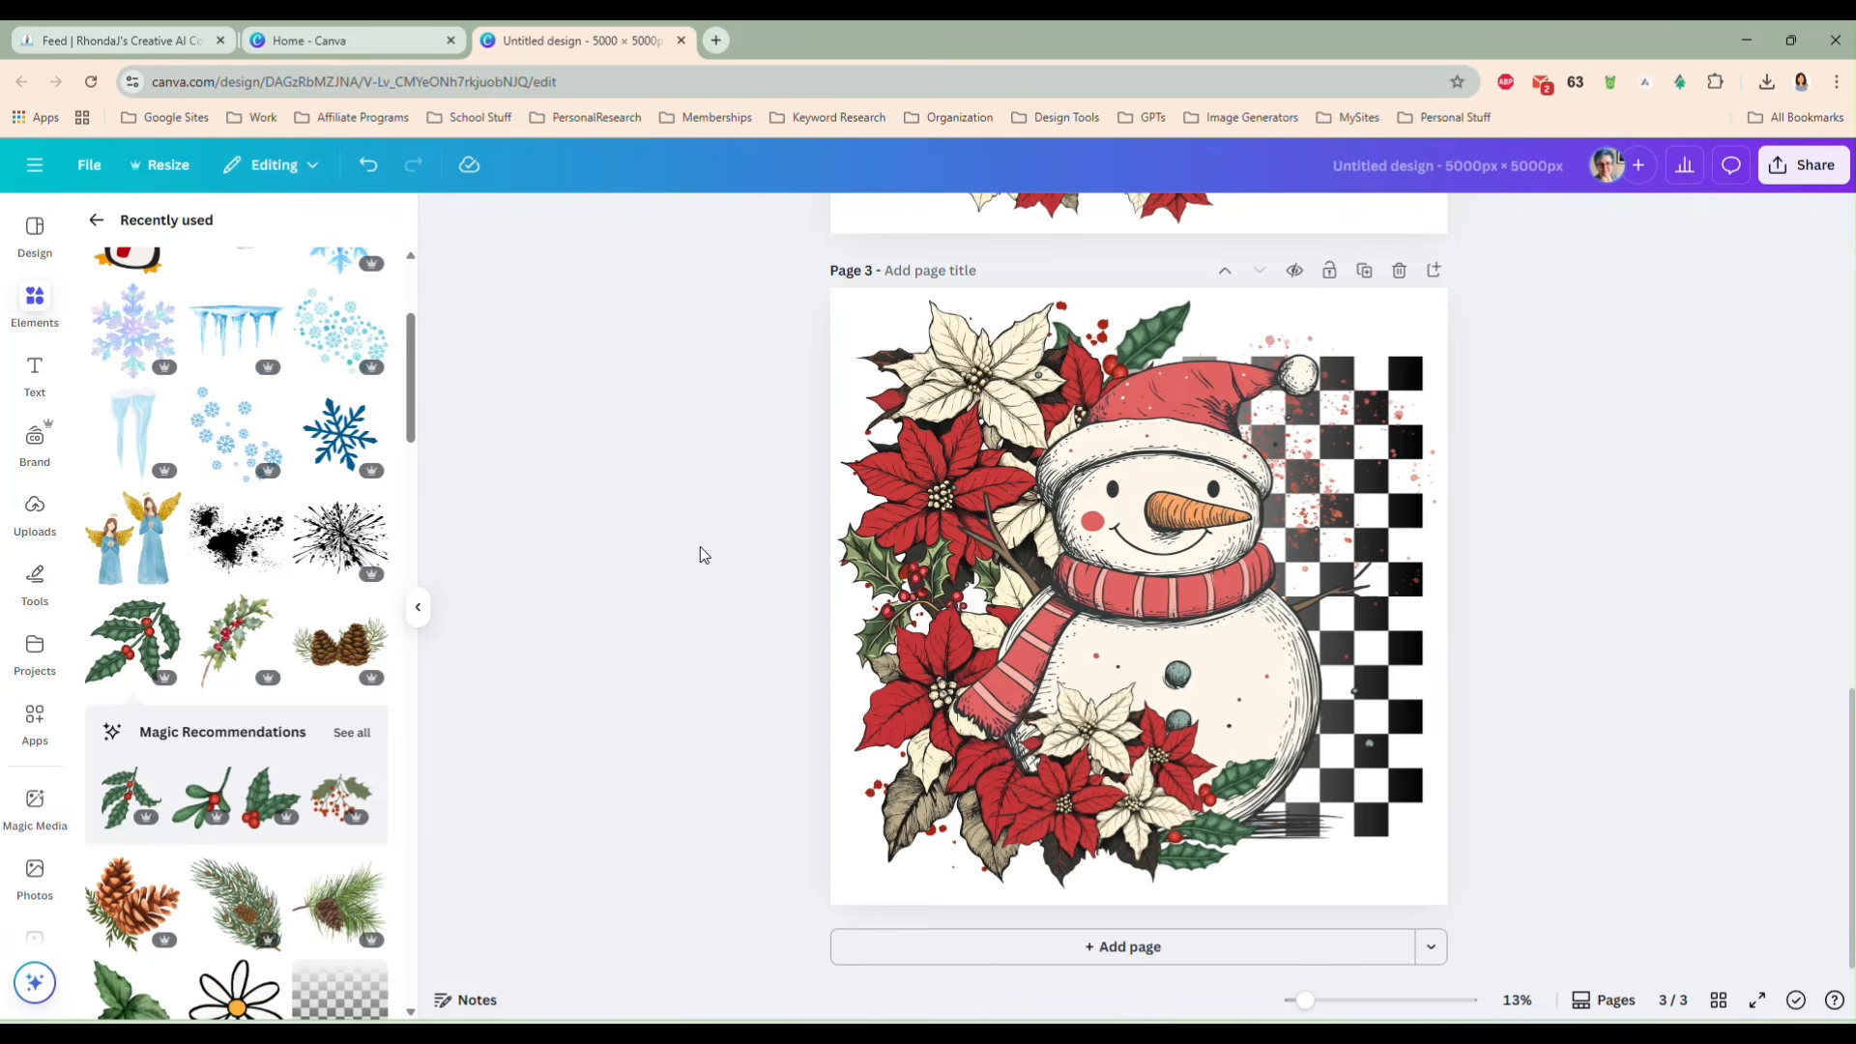
- Try a black outline holly from the recommended graphics, reduced over the lower-left poinsettias, and delete it
{"action": "left_click", "coordinate": [363, 737]}
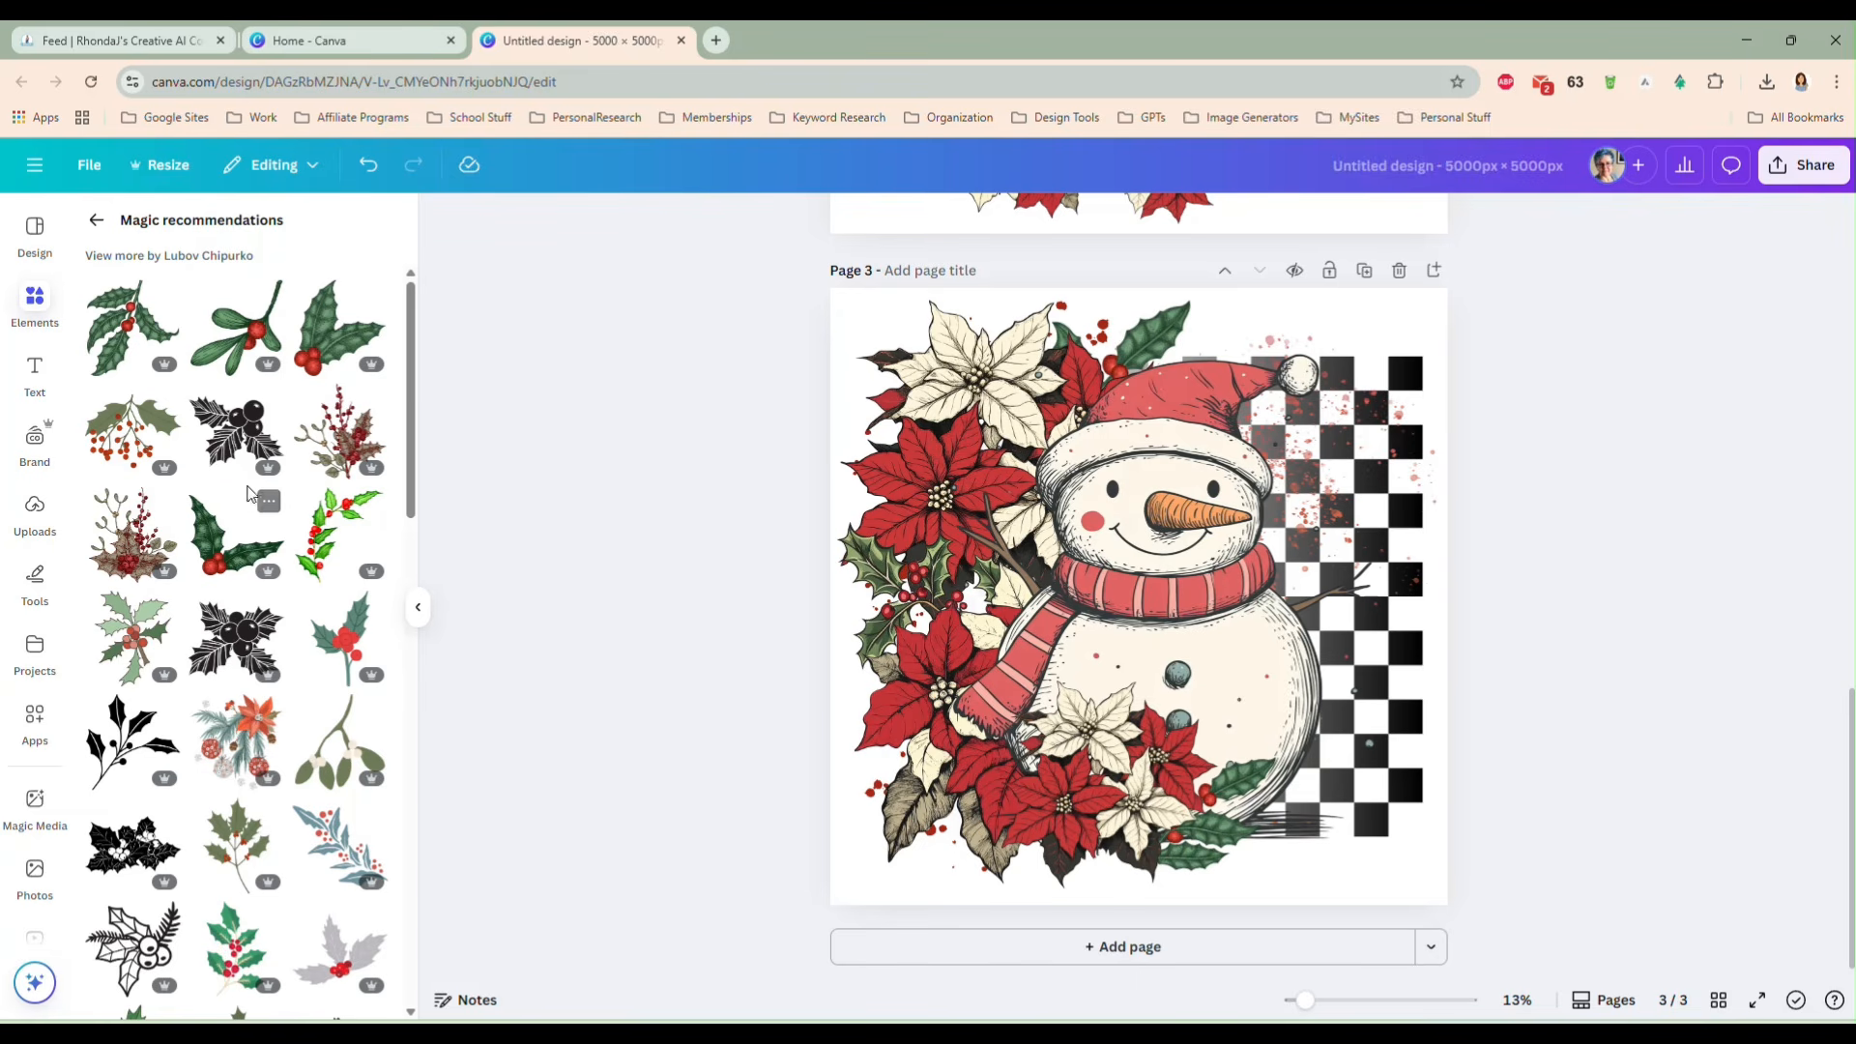
{"action": "scroll", "coordinate": [305, 590], "scroll_direction": "down", "scroll_amount": 6}
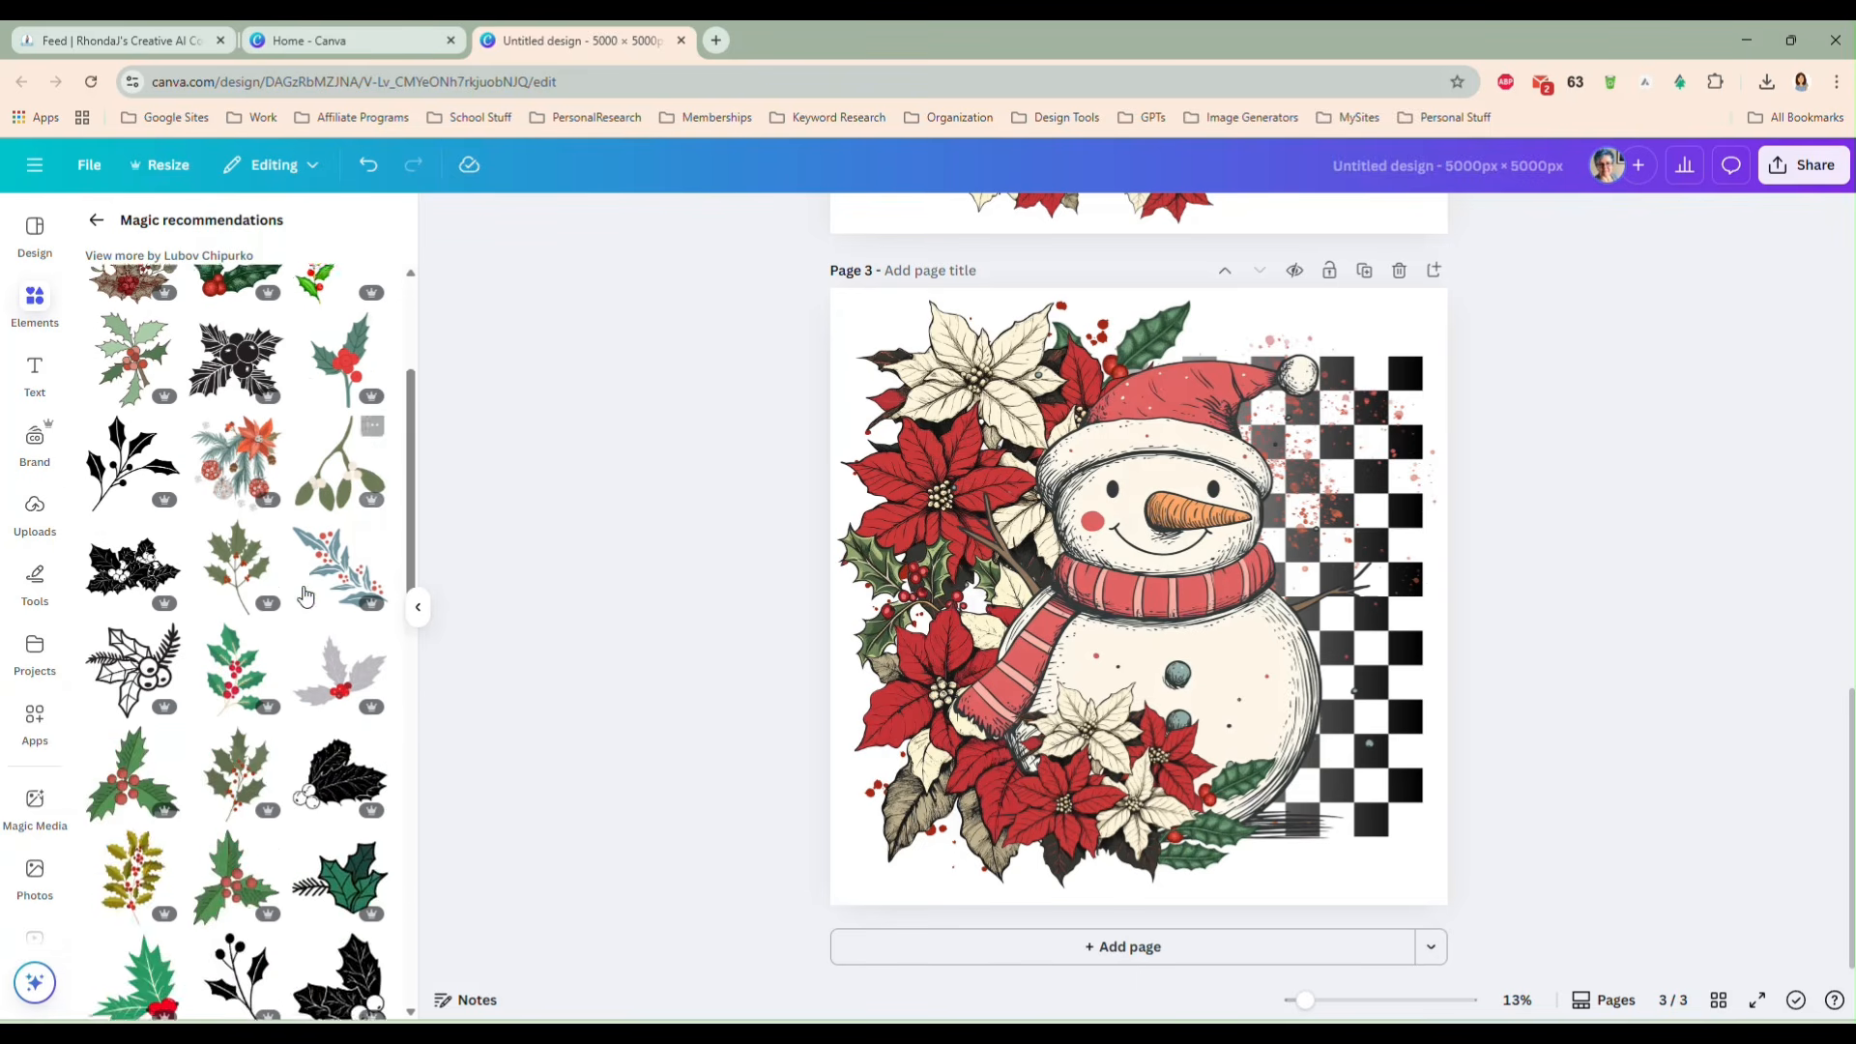
{"action": "scroll", "coordinate": [305, 596], "scroll_direction": "down", "scroll_amount": 2}
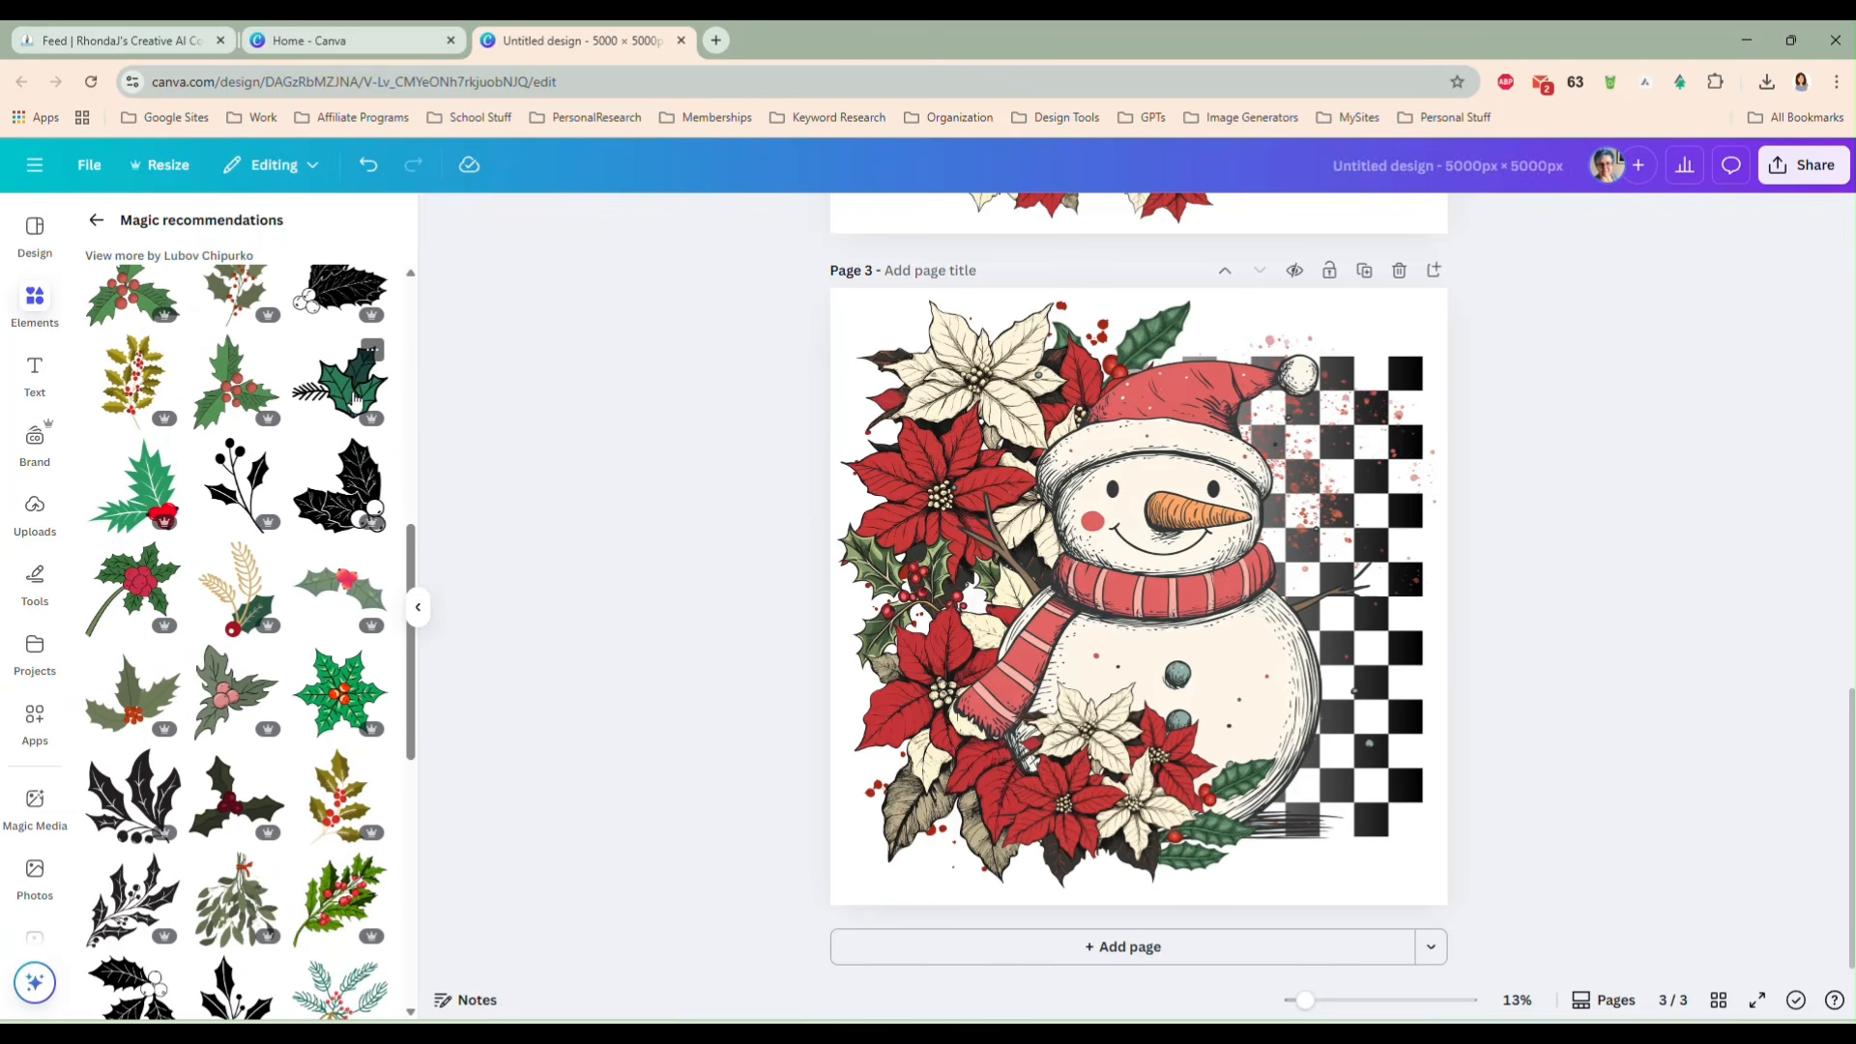
{"action": "scroll", "coordinate": [261, 628], "scroll_direction": "down", "scroll_amount": 2}
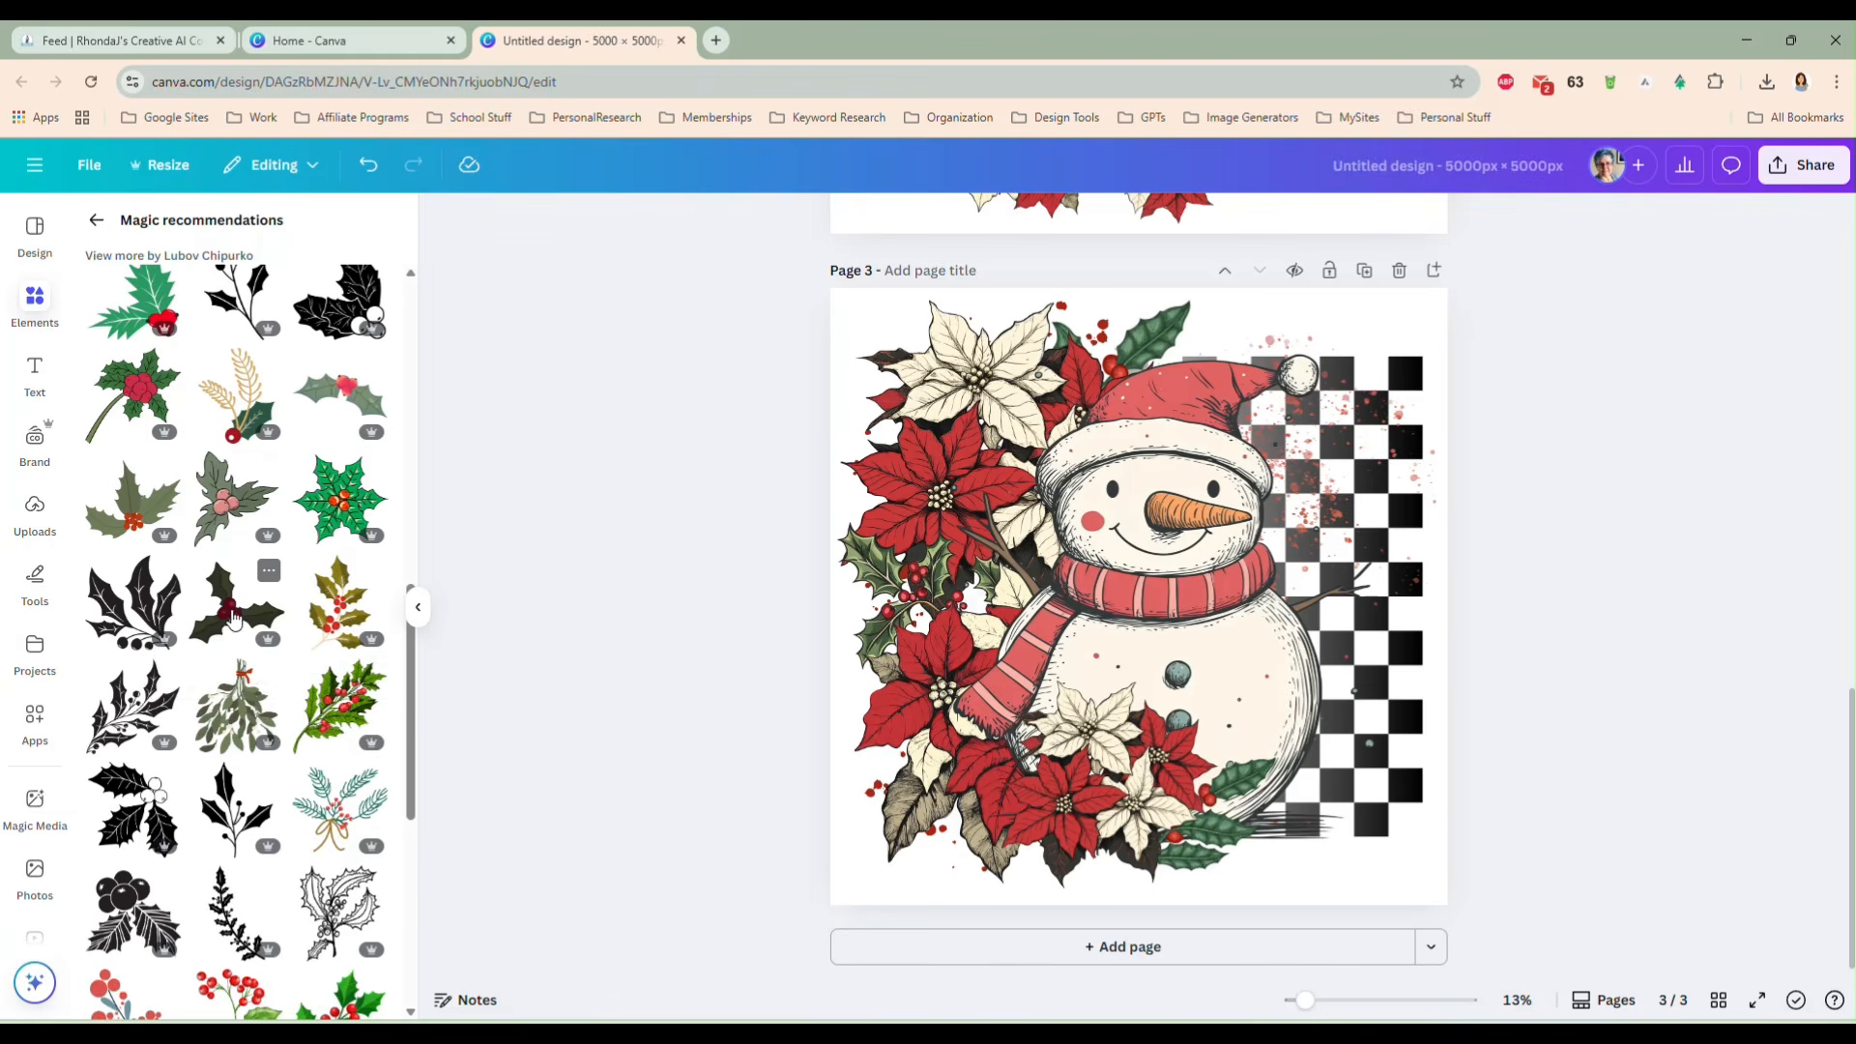
{"action": "scroll", "coordinate": [237, 629], "scroll_direction": "down", "scroll_amount": 5}
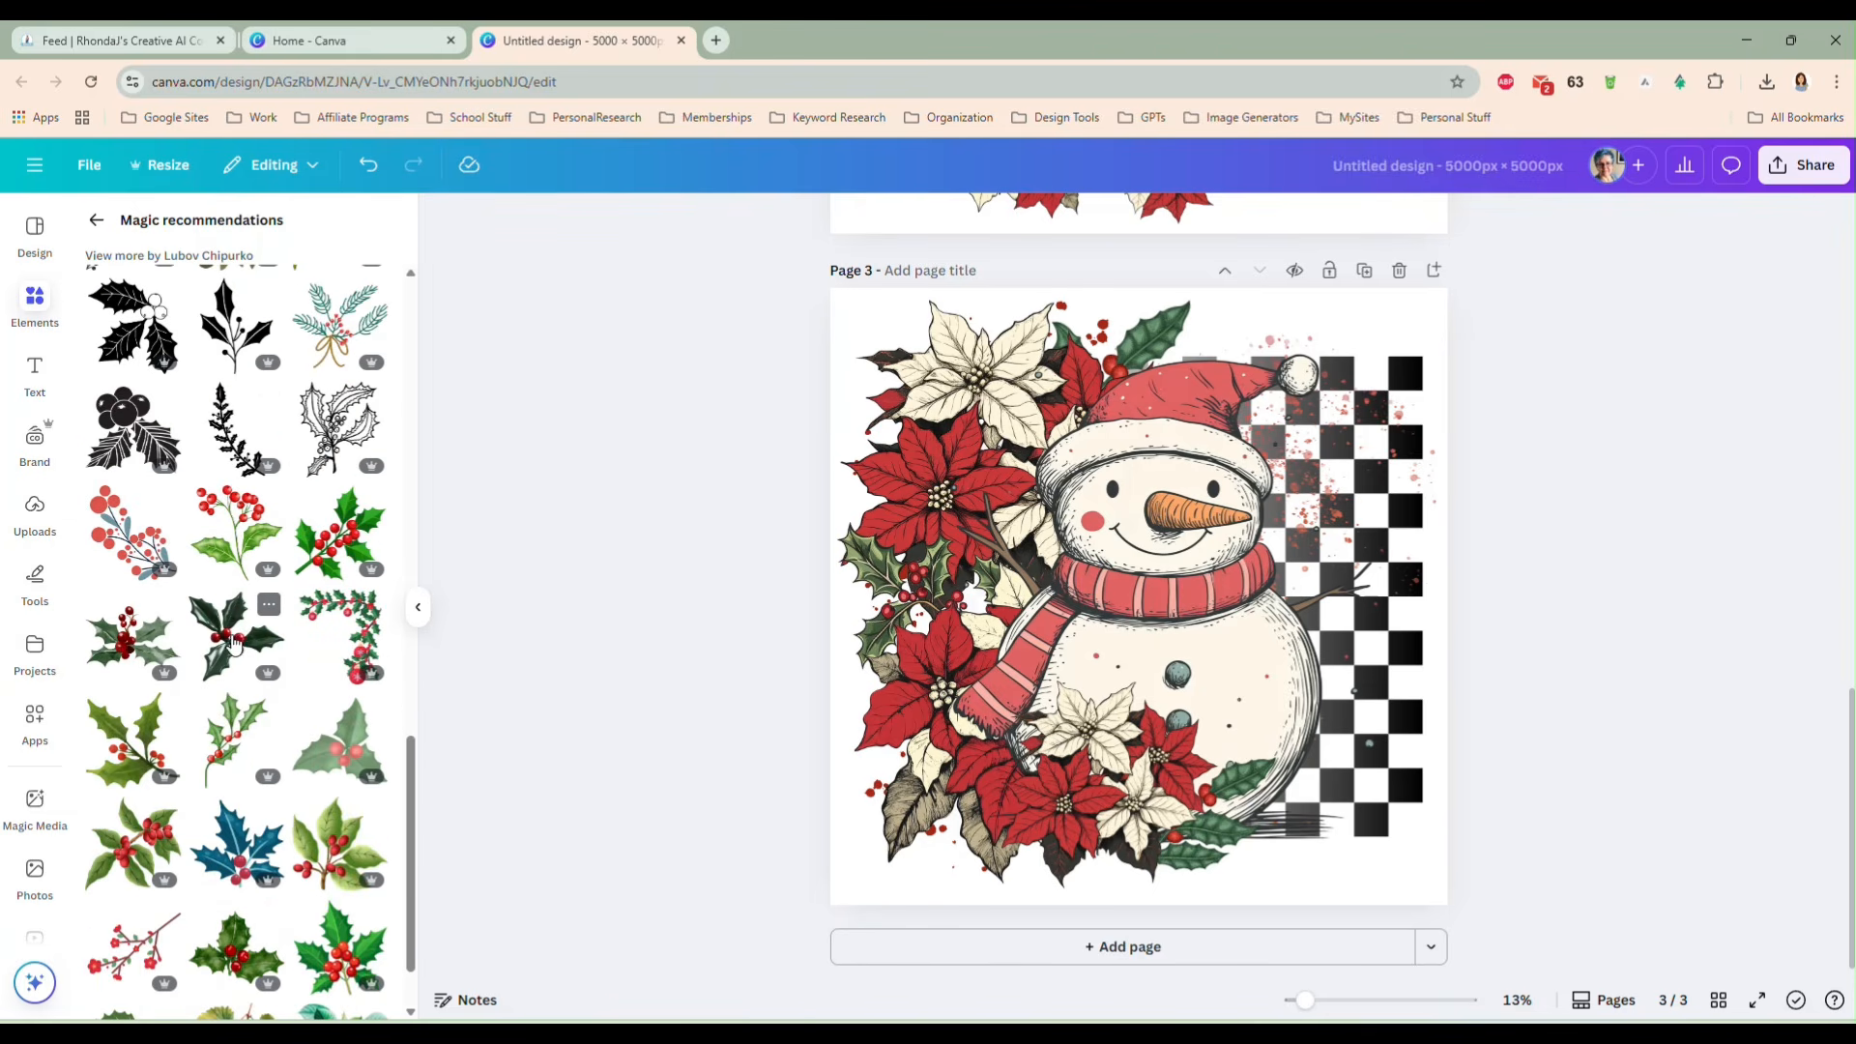
{"action": "scroll", "coordinate": [234, 642], "scroll_direction": "down", "scroll_amount": 1}
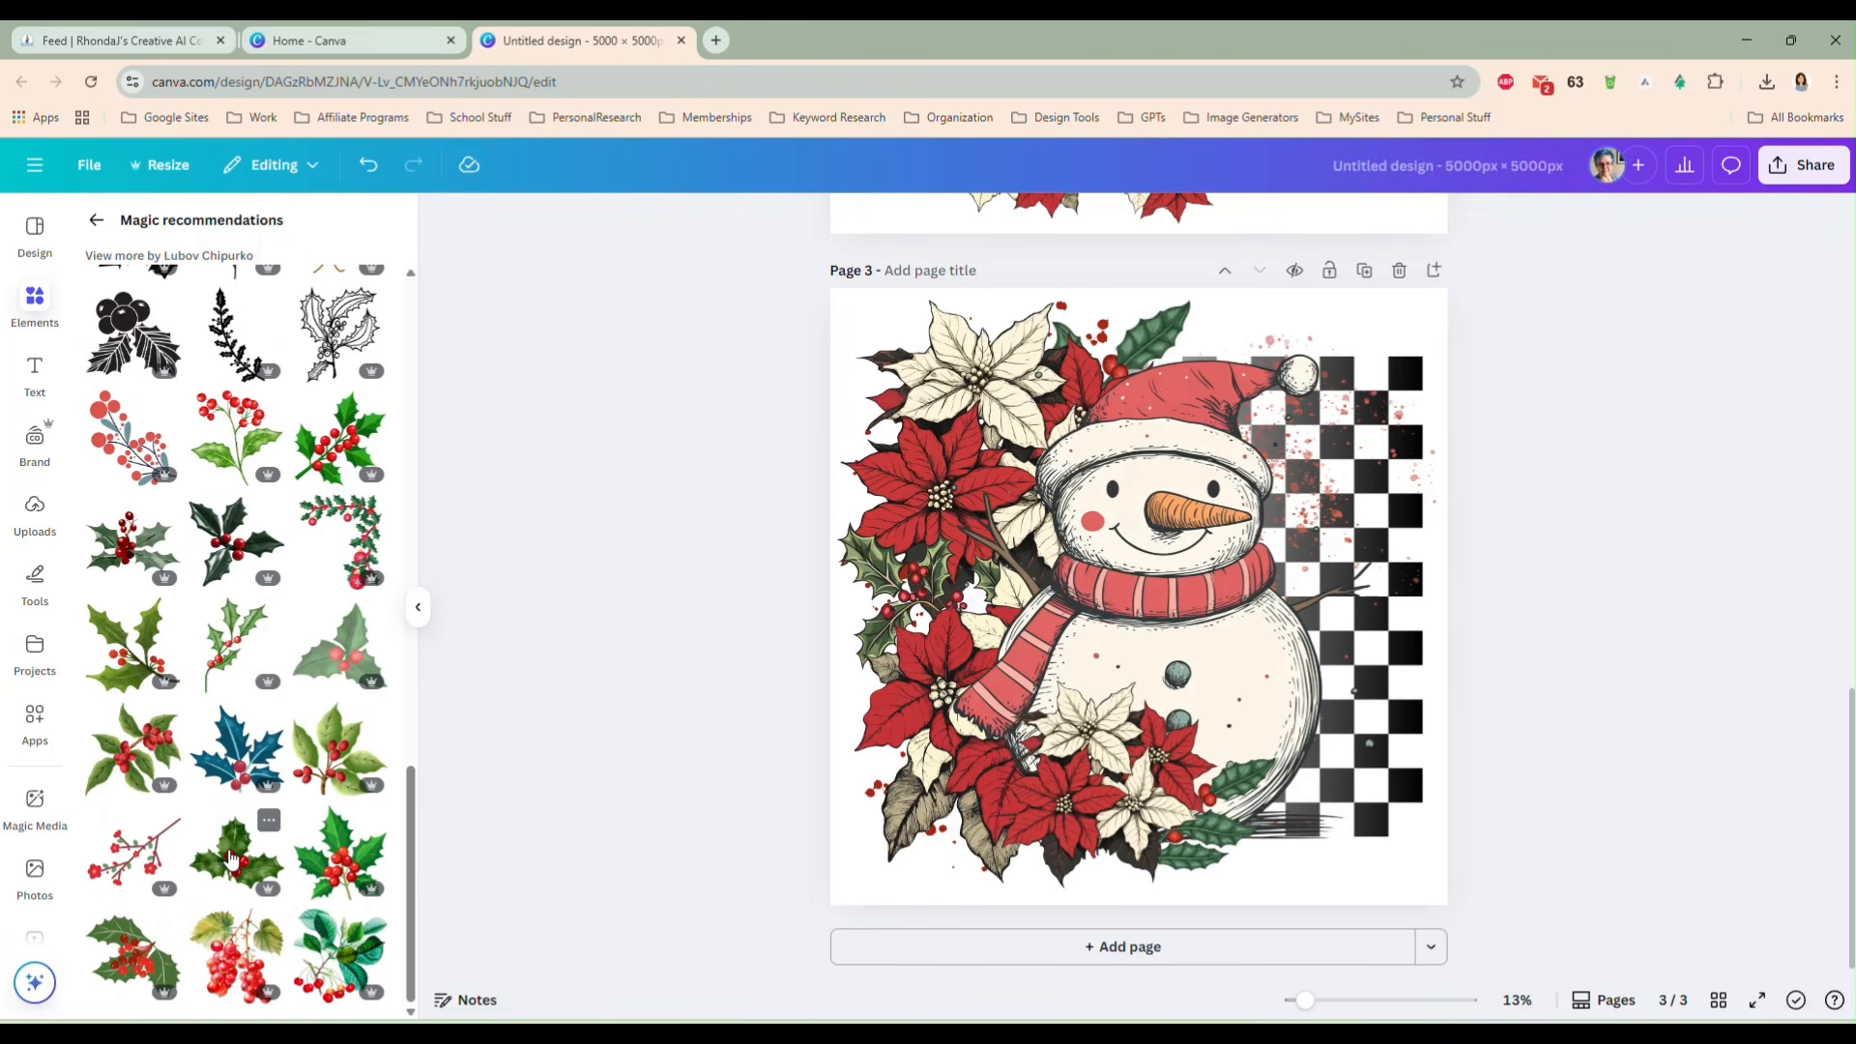
{"action": "scroll", "coordinate": [232, 855], "scroll_direction": "up", "scroll_amount": 10}
{"action": "scroll", "coordinate": [256, 701], "scroll_direction": "up", "scroll_amount": 4}
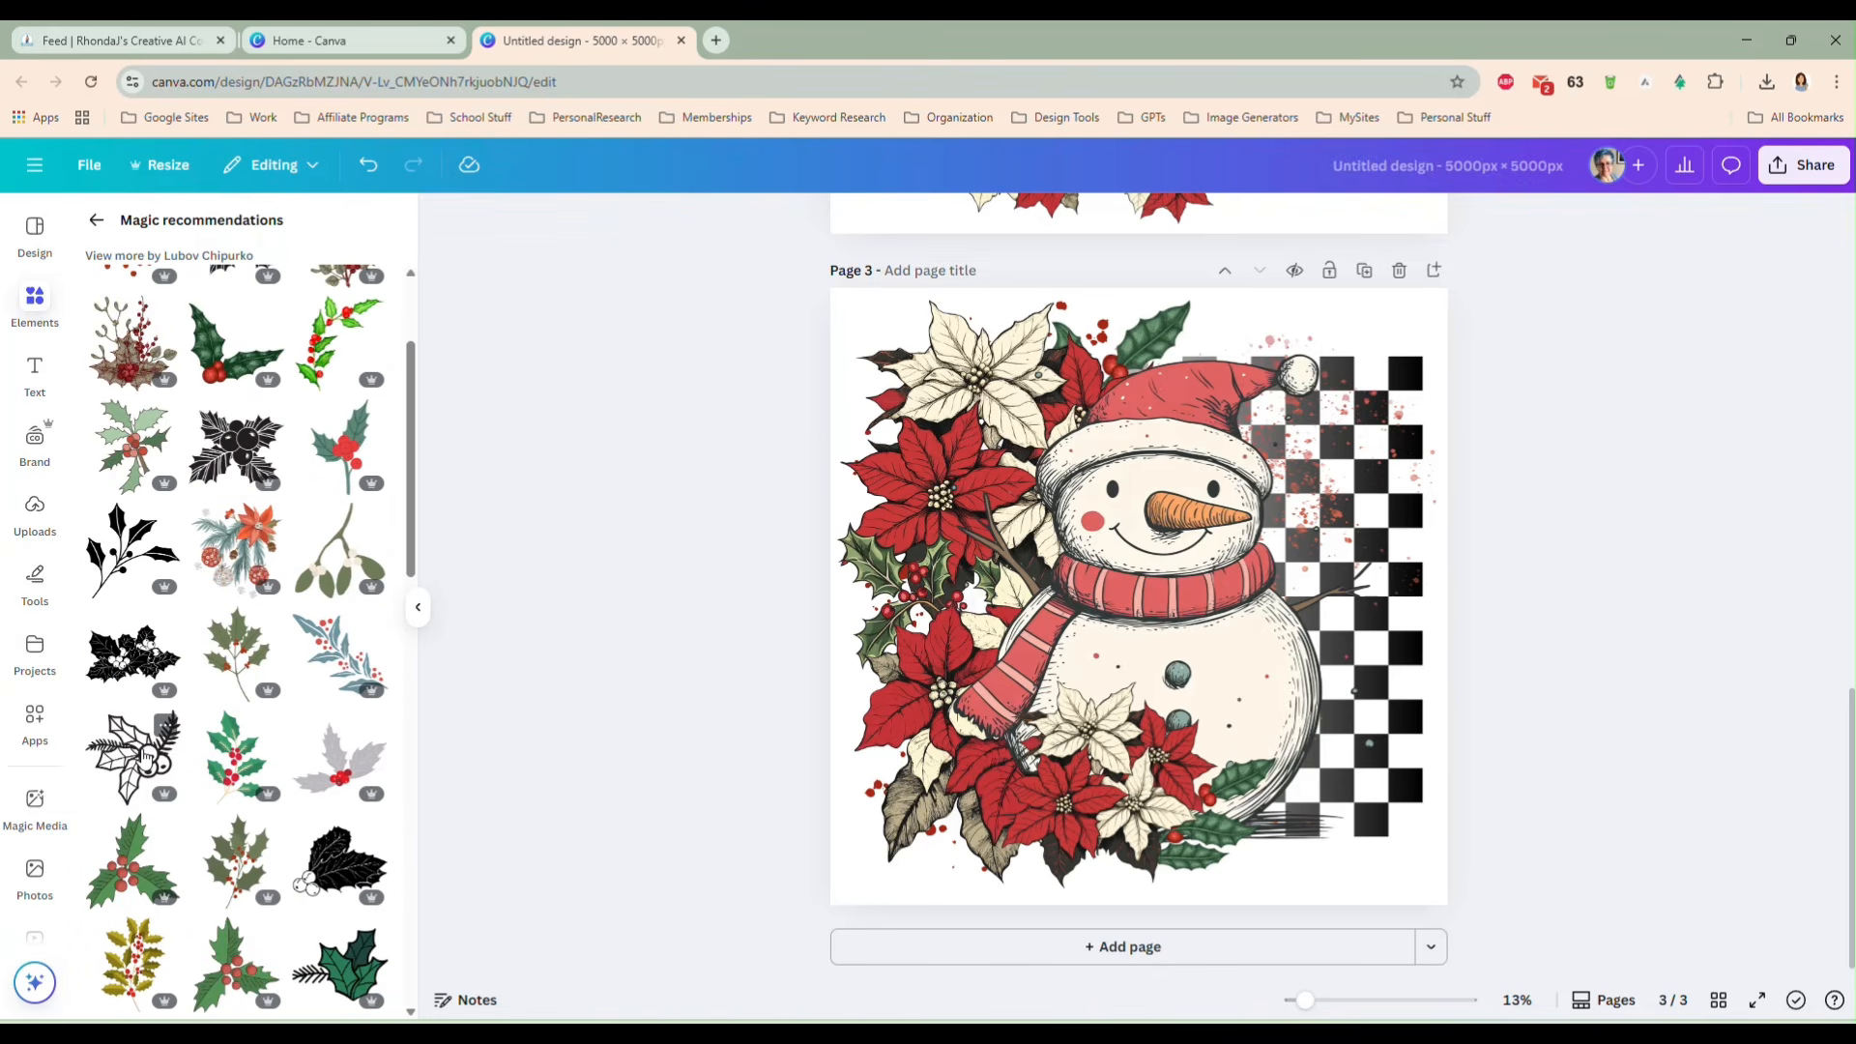
{"action": "left_click", "coordinate": [136, 757]}
{"action": "left_click_drag", "start_coordinate": [1195, 596], "coordinate": [1008, 588]}
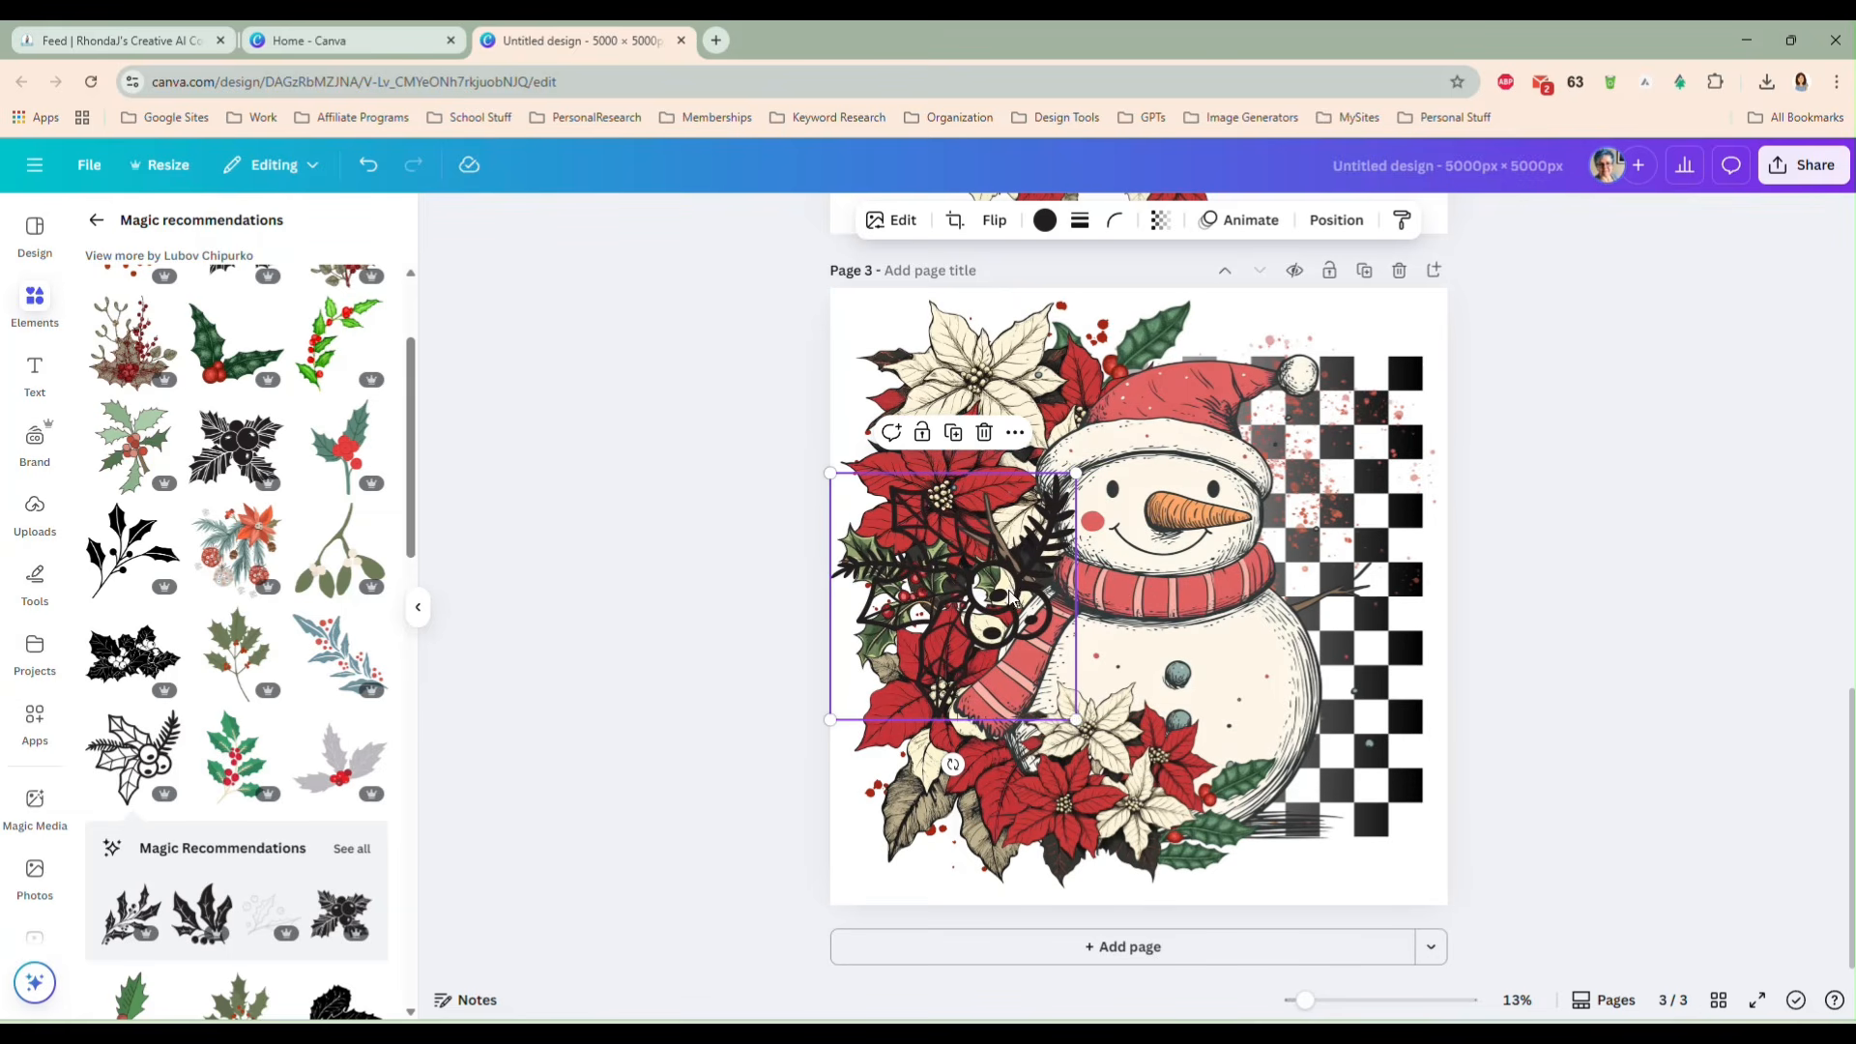
{"action": "left_click_drag", "start_coordinate": [1074, 719], "coordinate": [995, 640]}
{"action": "left_click_drag", "start_coordinate": [934, 553], "coordinate": [966, 783]}
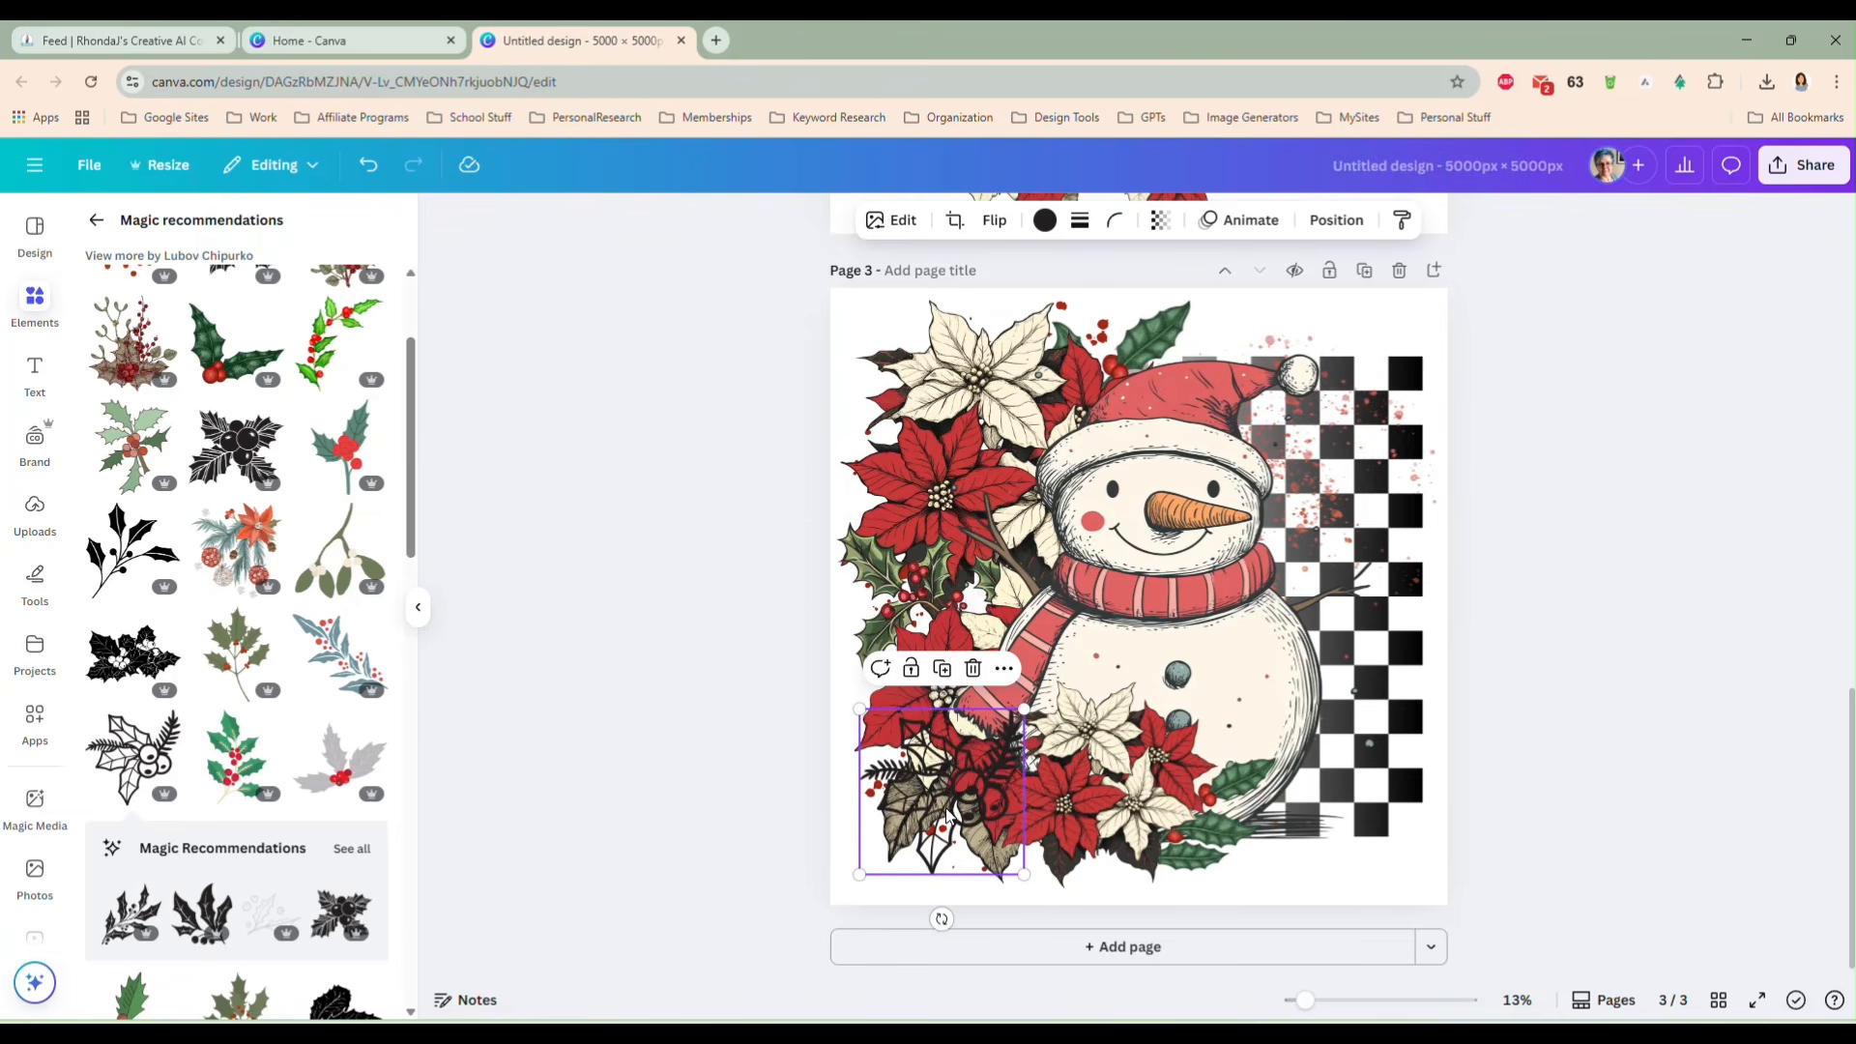
{"action": "key", "text": "Delete"}
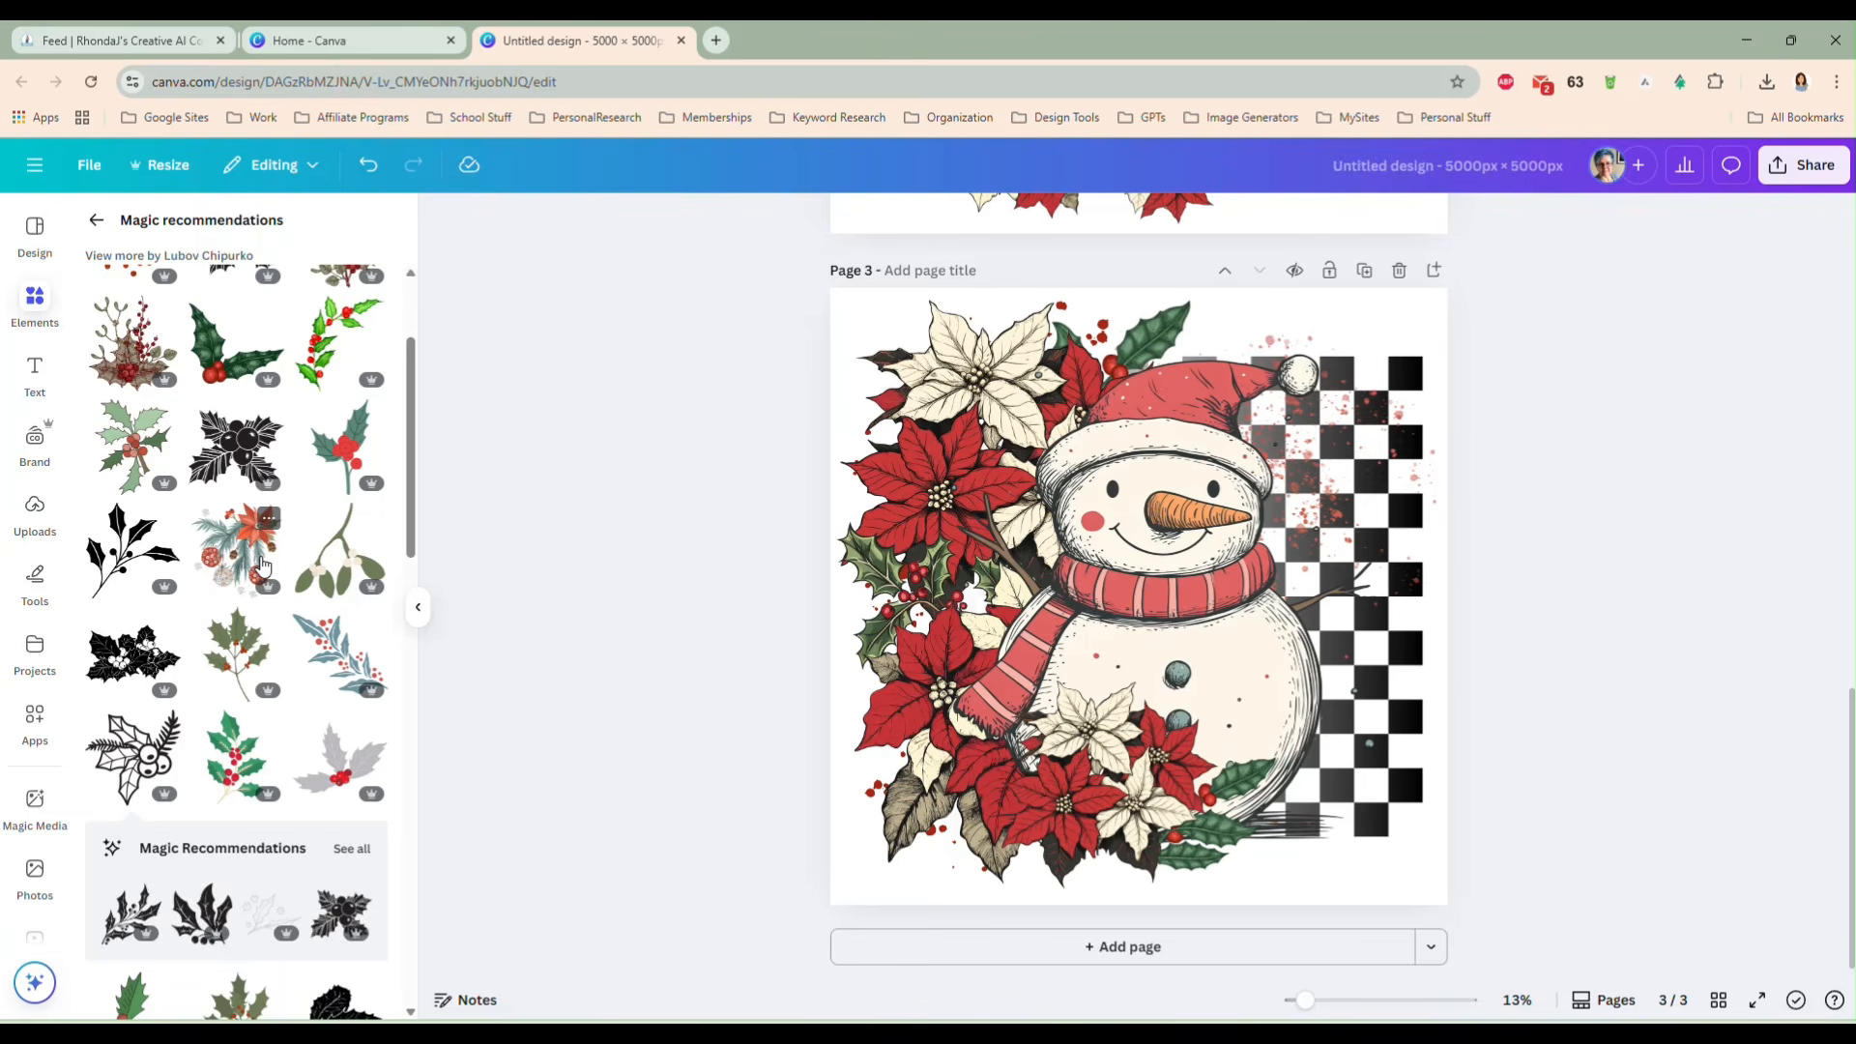
- Try the recommended mistletoe sprig over the lower-left poinsettia leaves and remove it
{"action": "scroll", "coordinate": [205, 551], "scroll_direction": "up", "scroll_amount": 2}
{"action": "left_click", "coordinate": [353, 730]}
{"action": "left_click_drag", "start_coordinate": [1263, 725], "coordinate": [966, 837]}
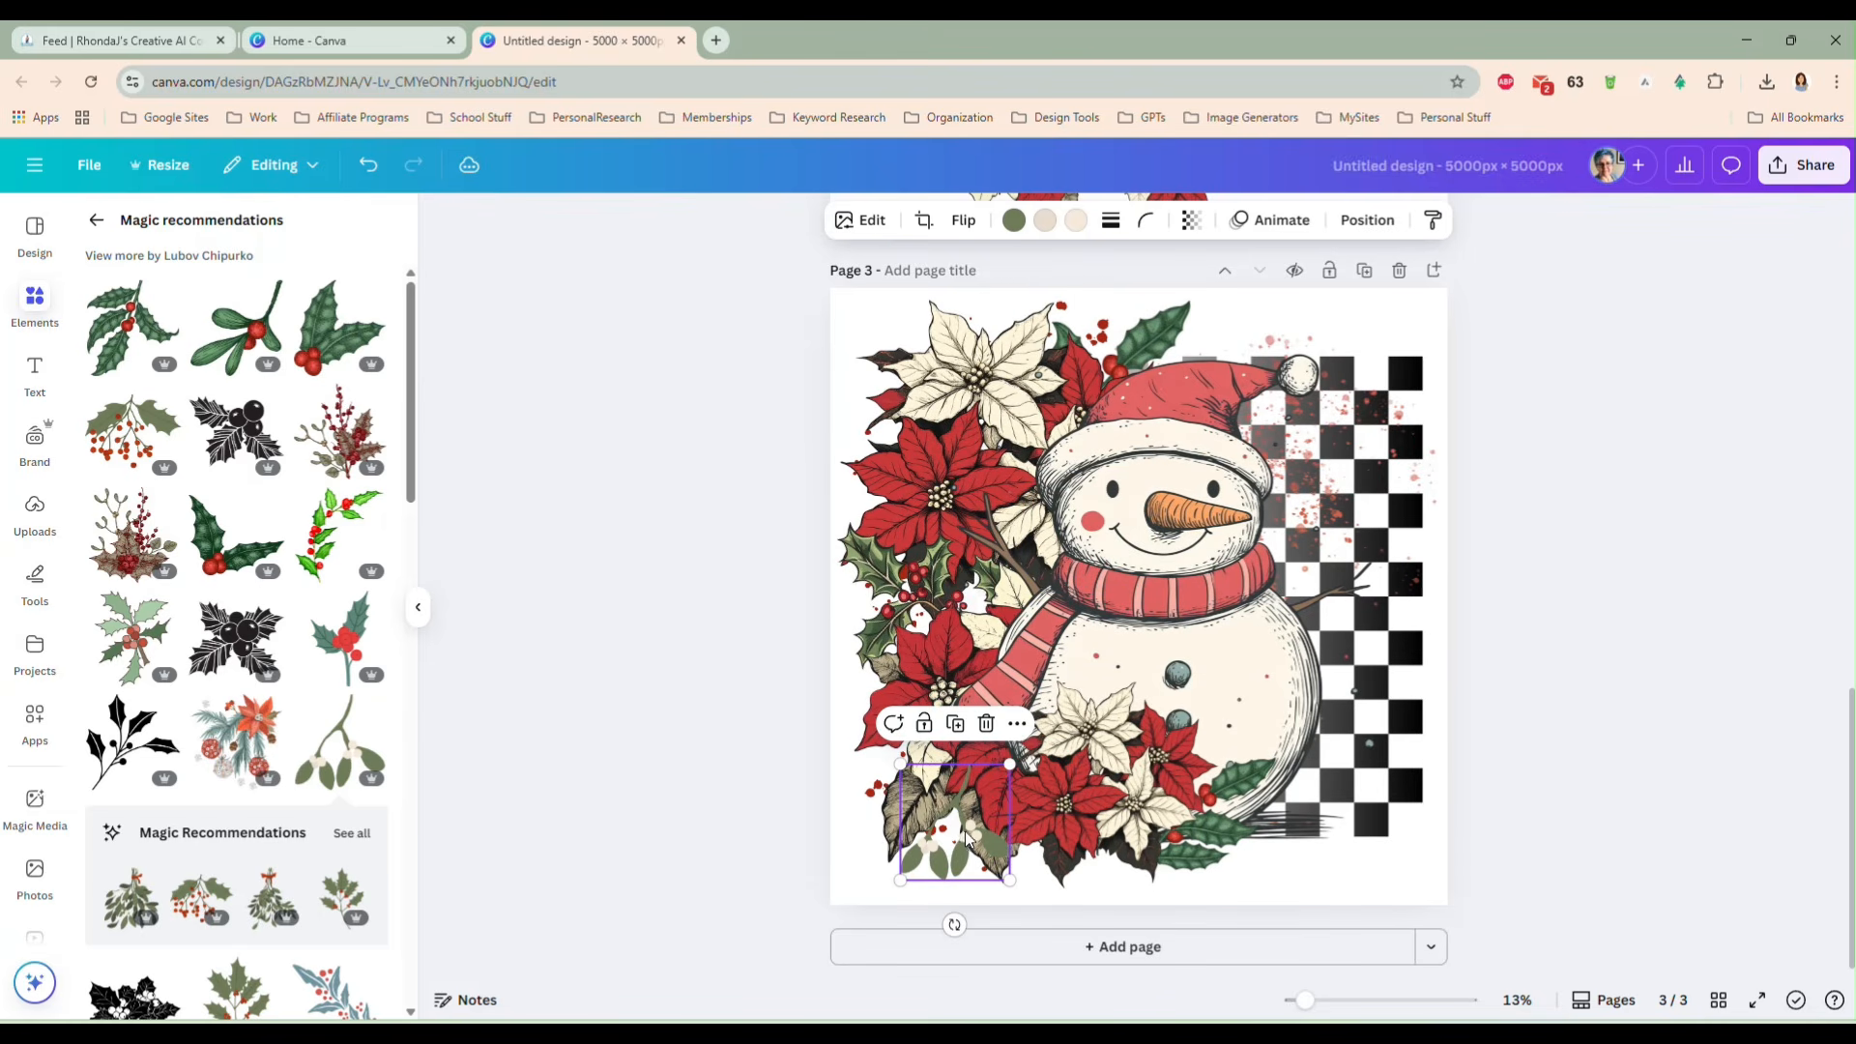
{"action": "key", "text": "Delete"}
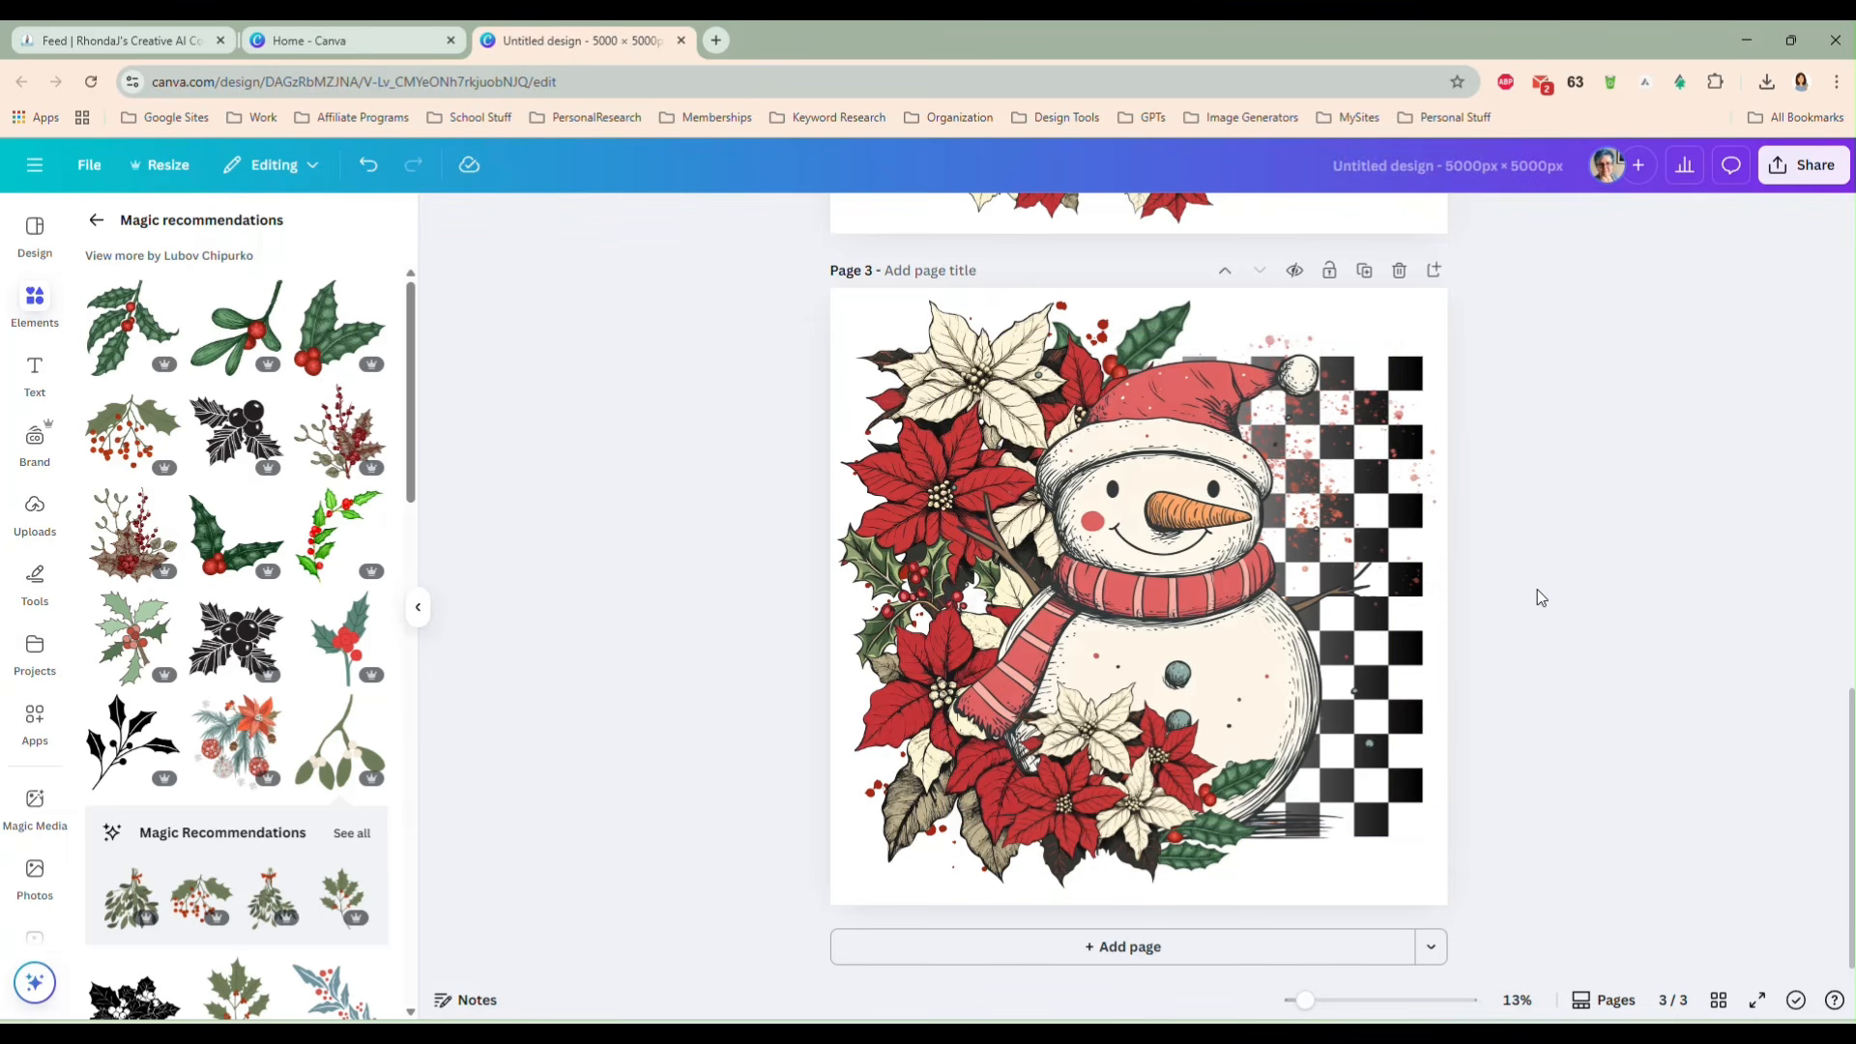
- Select all elements on page 3 and set up a PNG download with transparent background for the current page only
{"action": "left_click_drag", "start_coordinate": [773, 271], "coordinate": [1529, 923]}
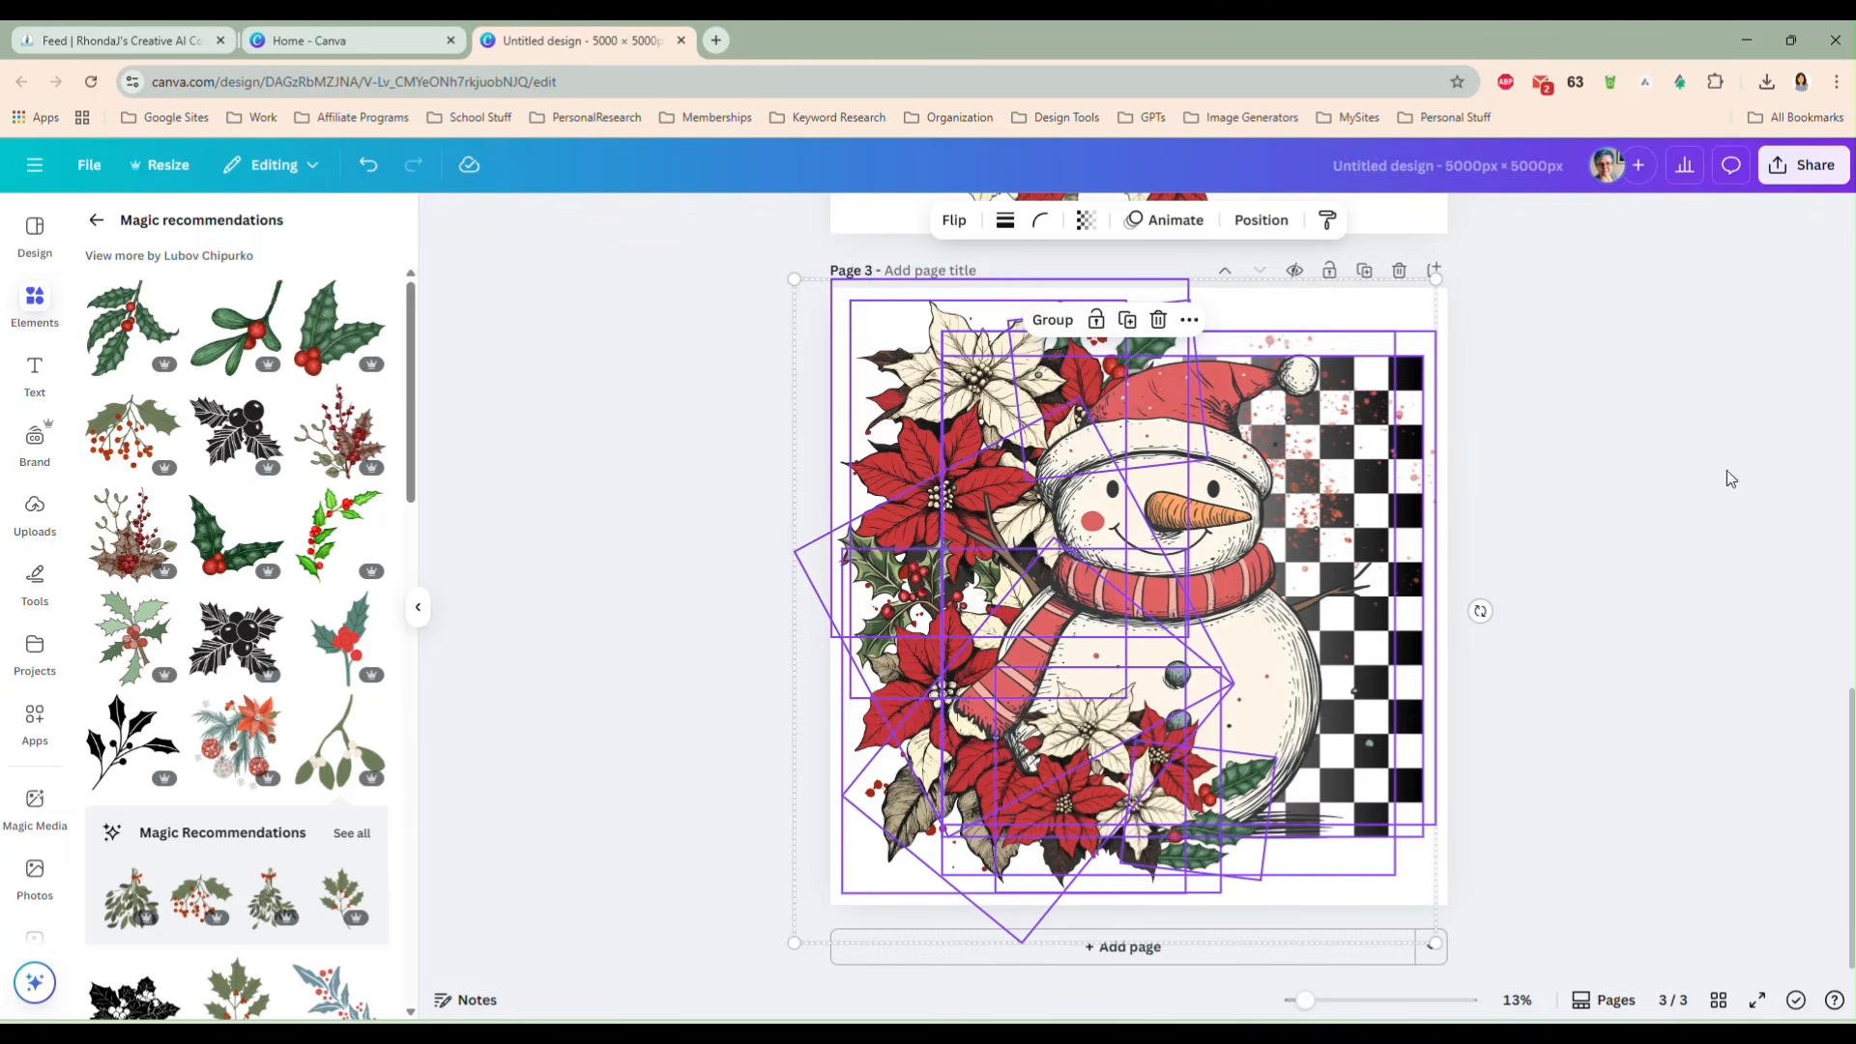
{"action": "left_click", "coordinate": [1777, 170]}
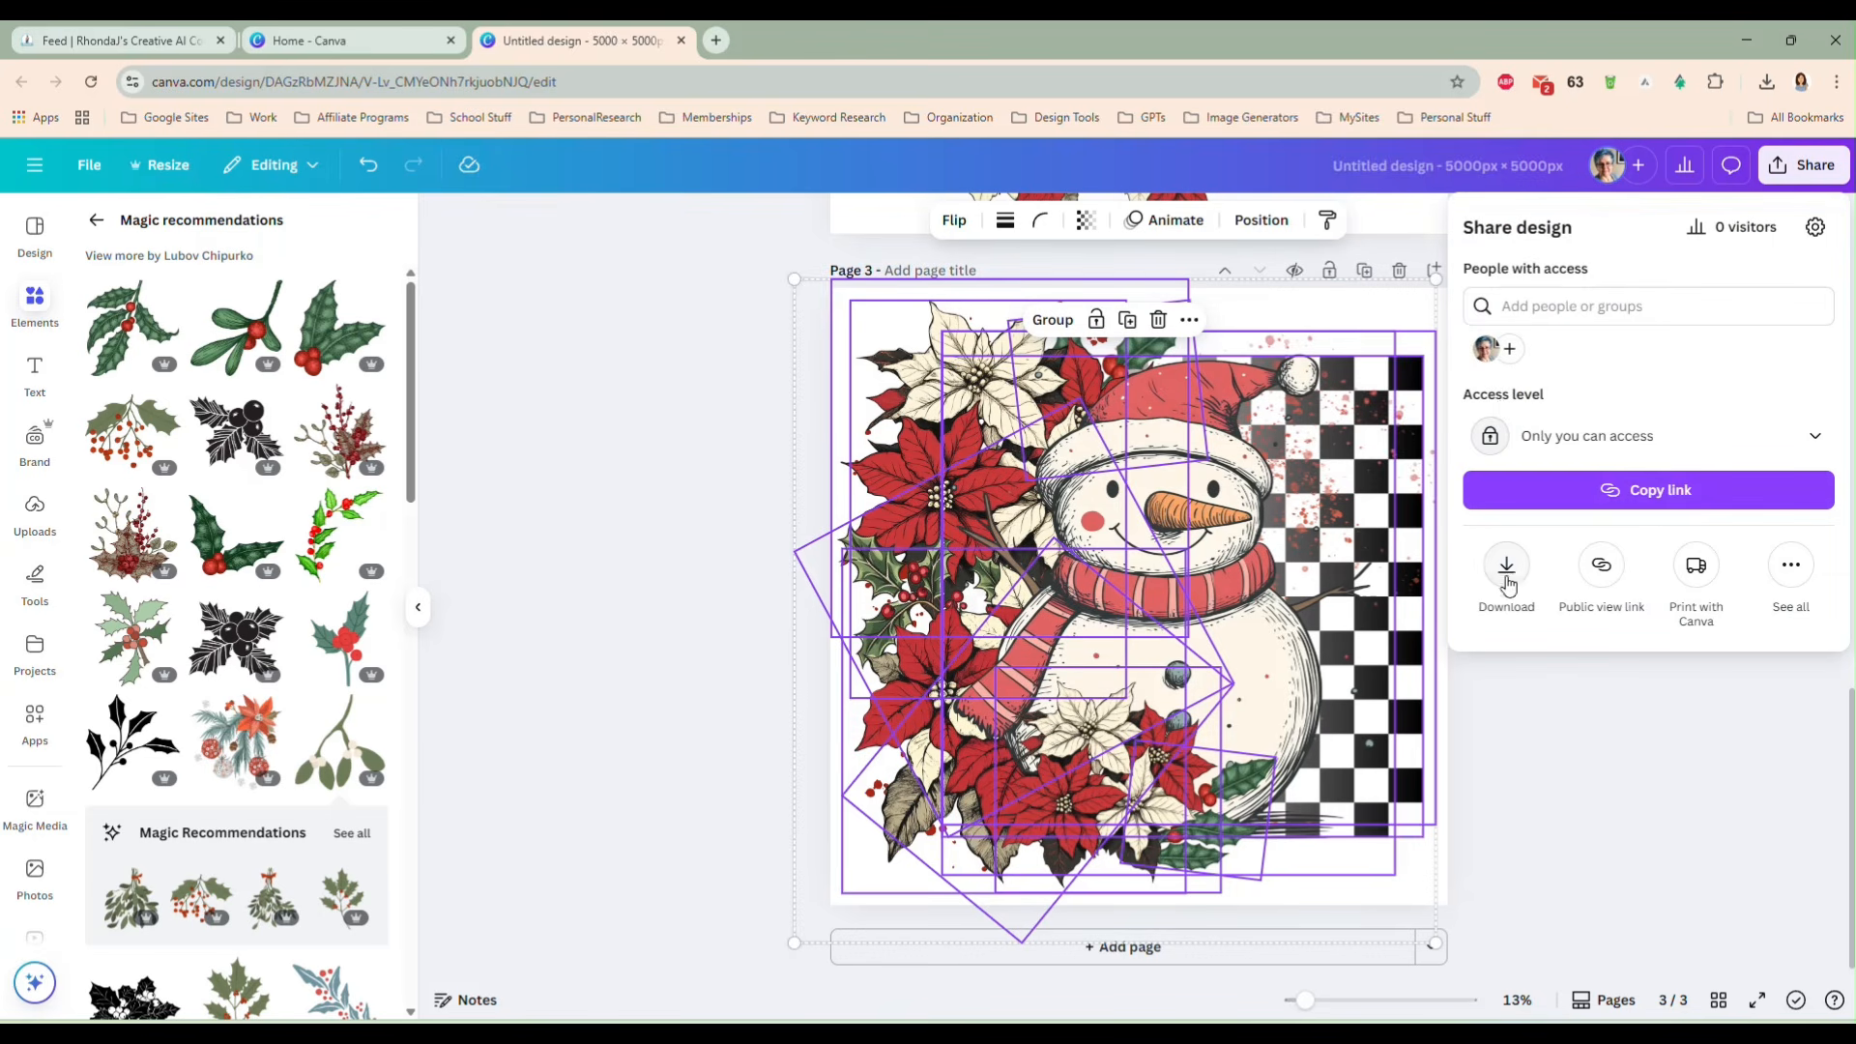
{"action": "left_click", "coordinate": [1505, 570]}
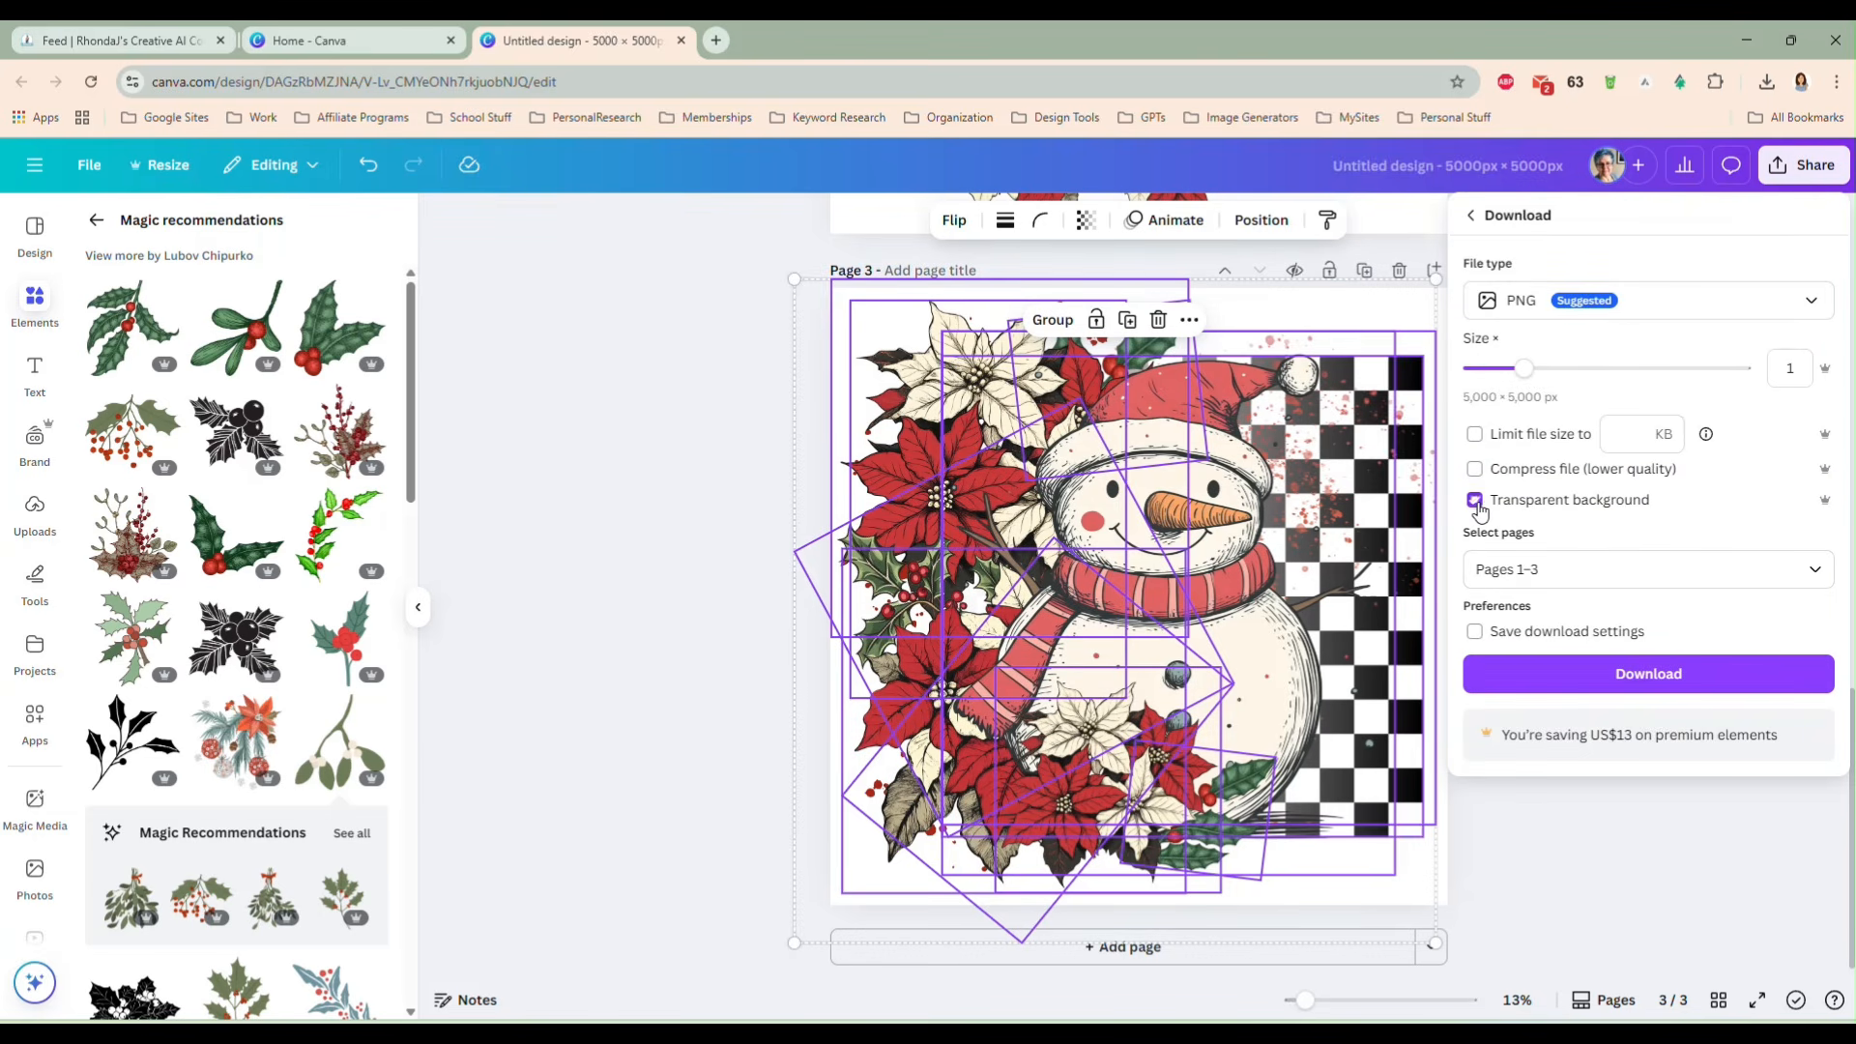
{"action": "left_click", "coordinate": [1546, 569]}
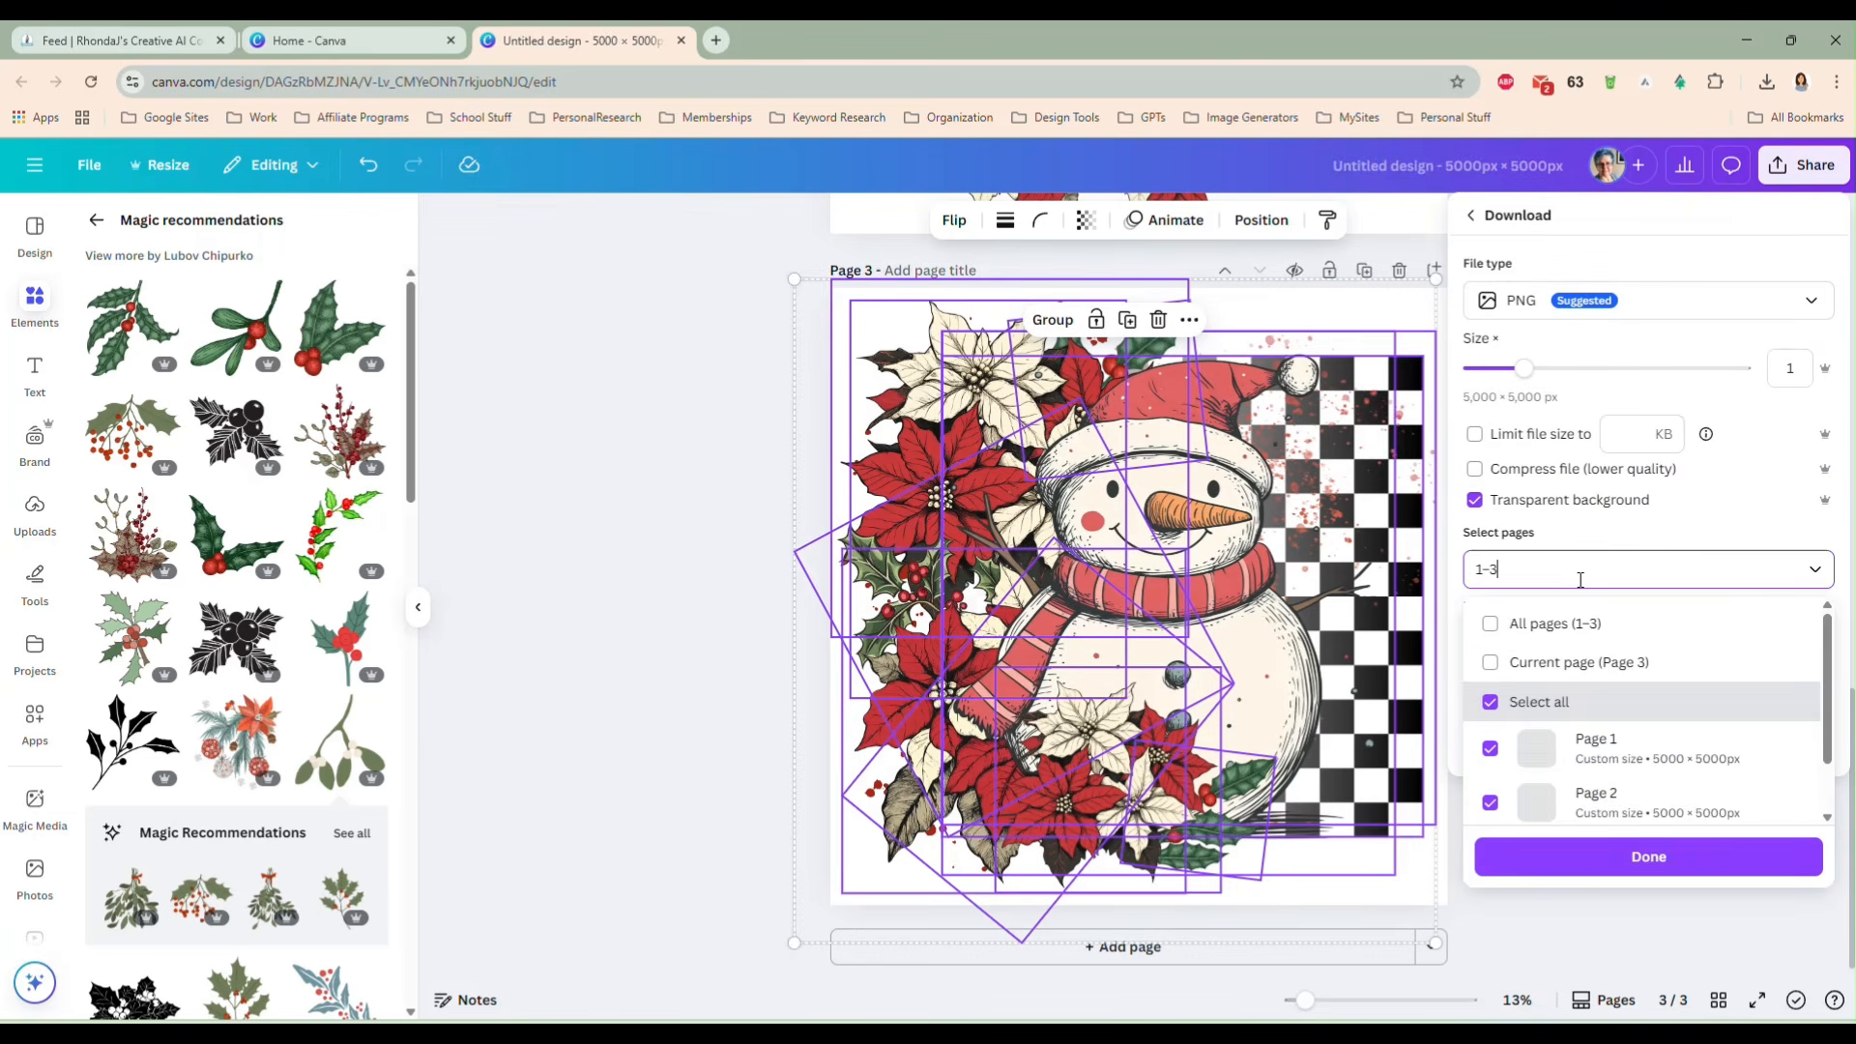
{"action": "left_click", "coordinate": [1571, 664]}
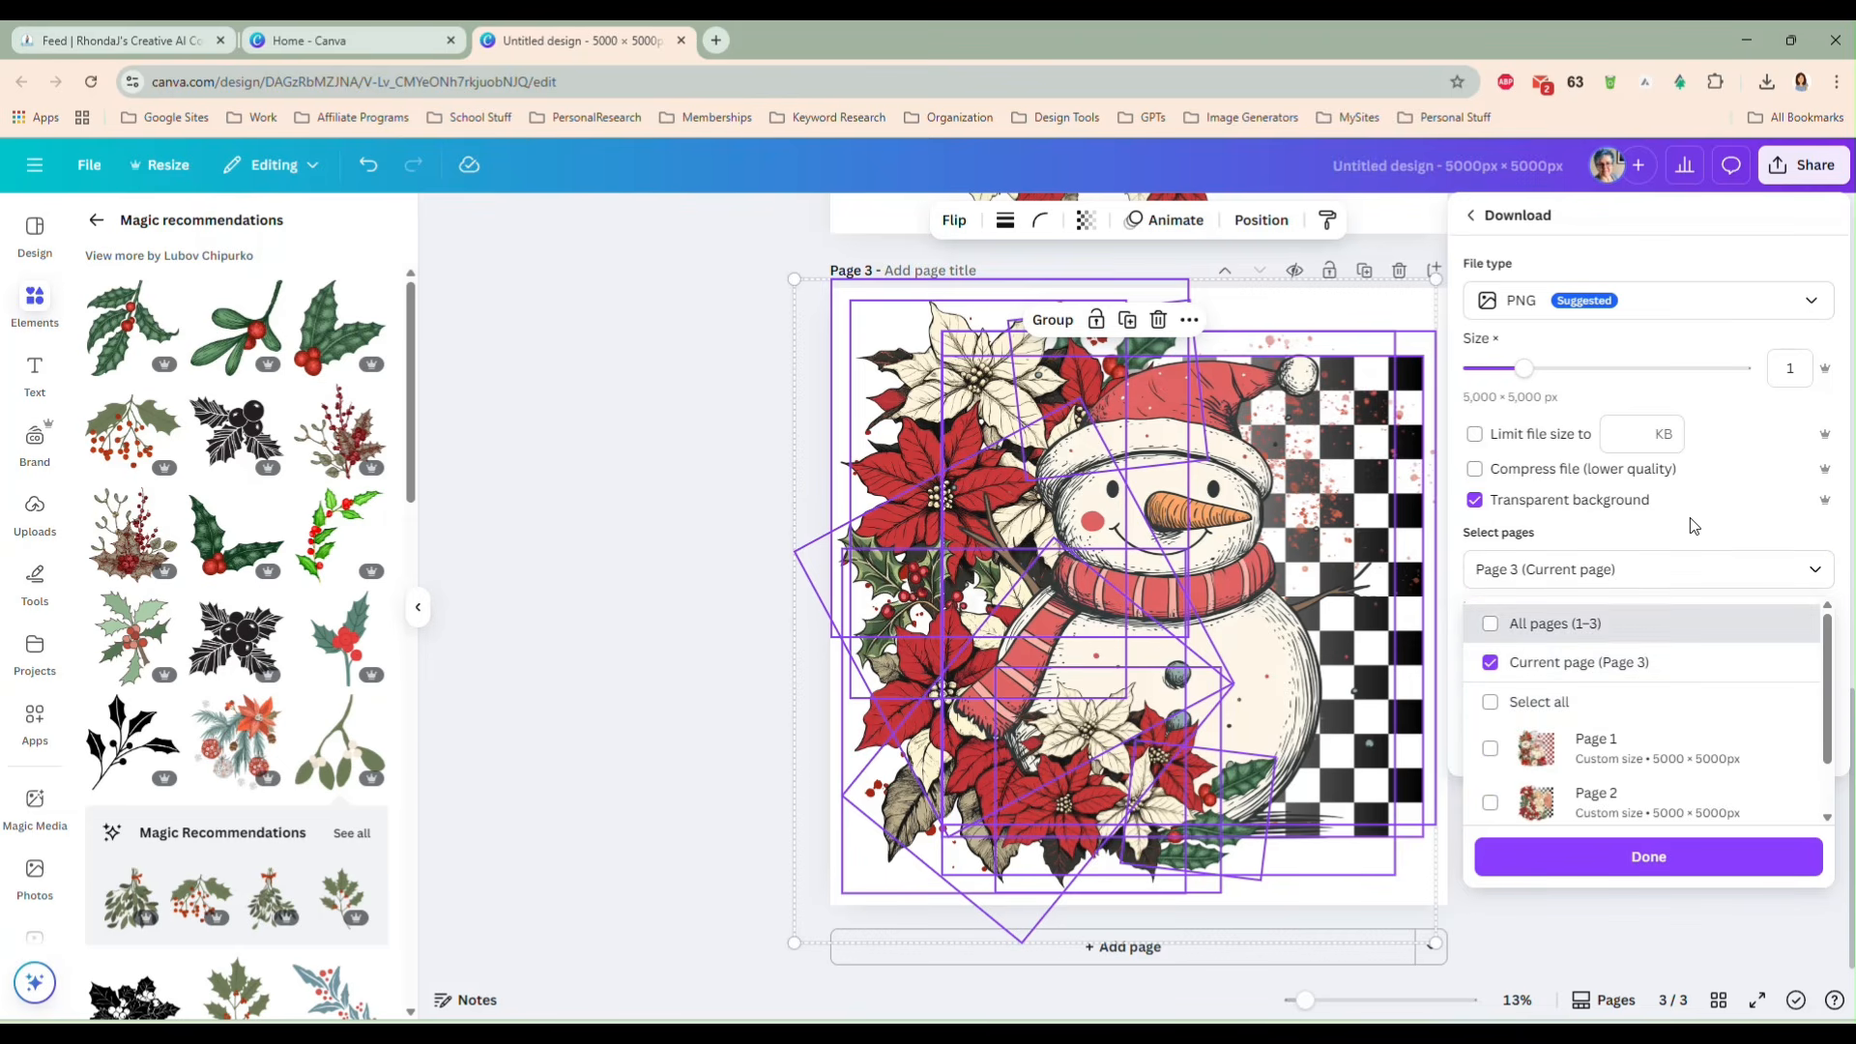
{"action": "left_click", "coordinate": [1643, 570]}
- Download the design and save it in the Downloads folder as snowman
{"action": "left_click", "coordinate": [1621, 677]}
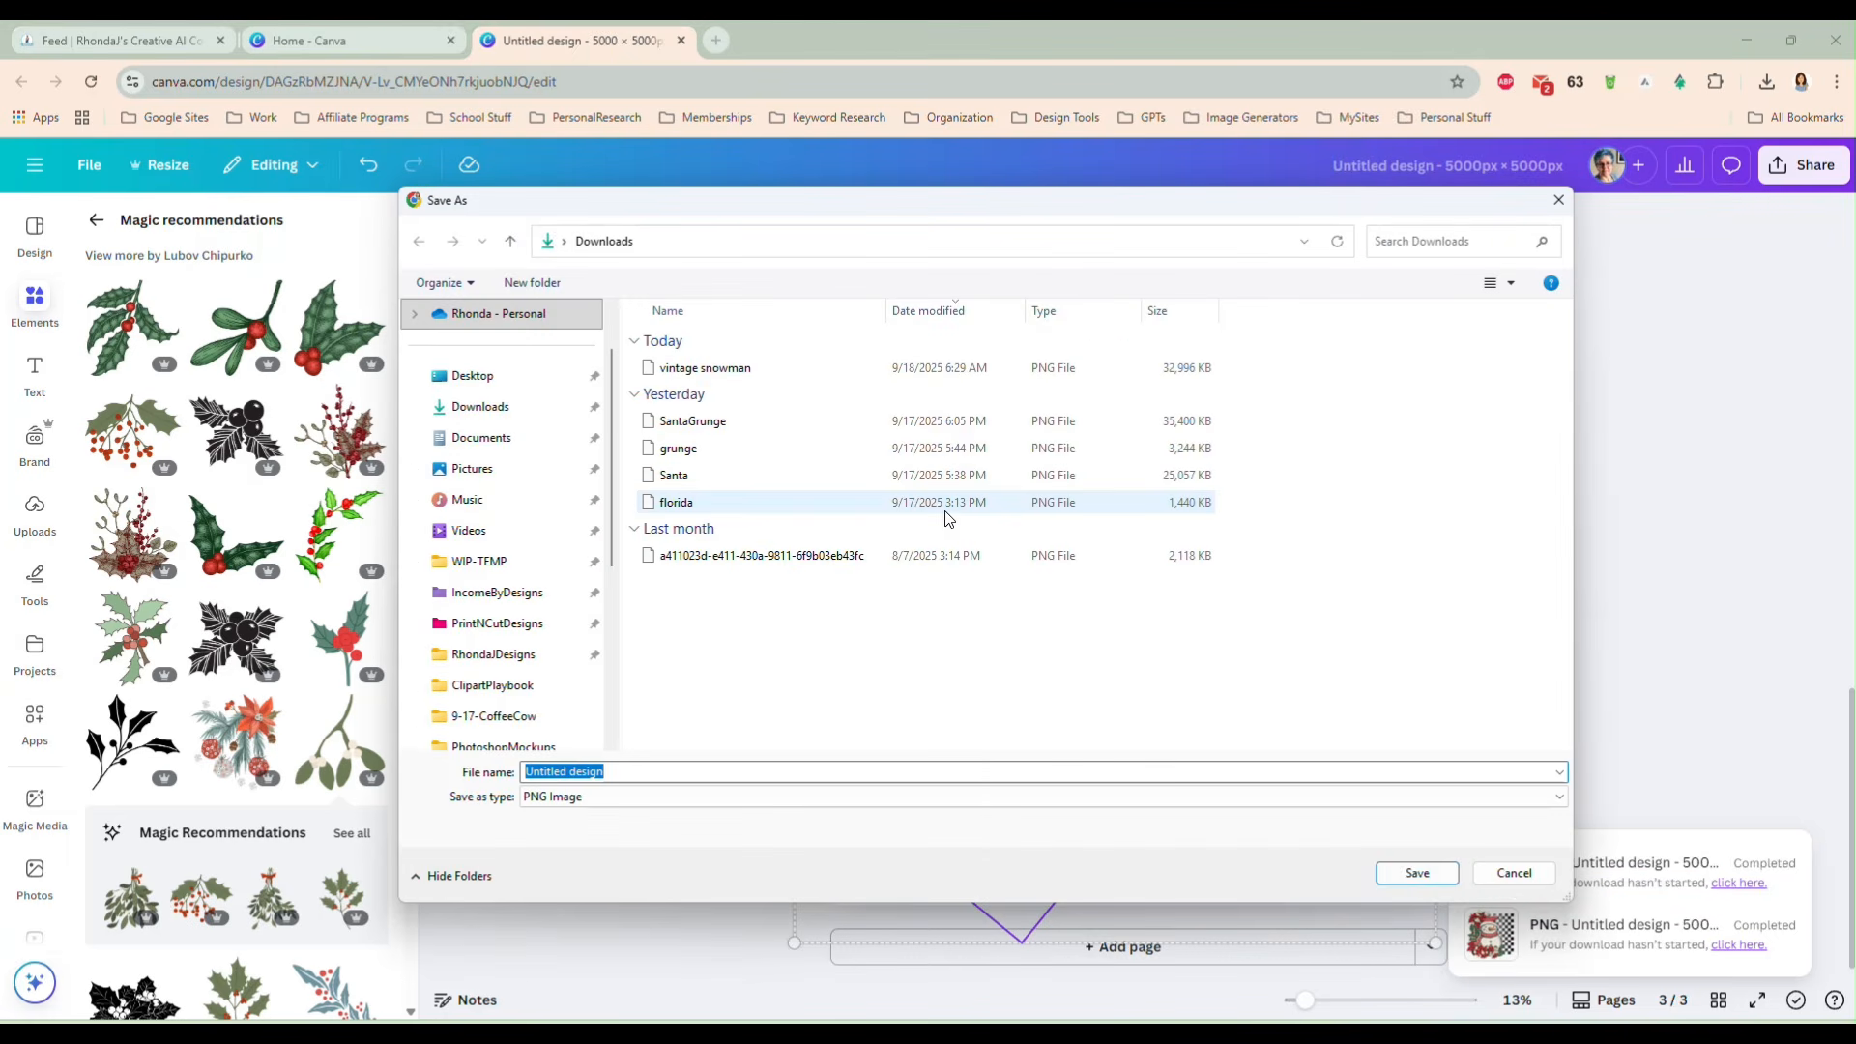
{"action": "type", "text": "snowman"}
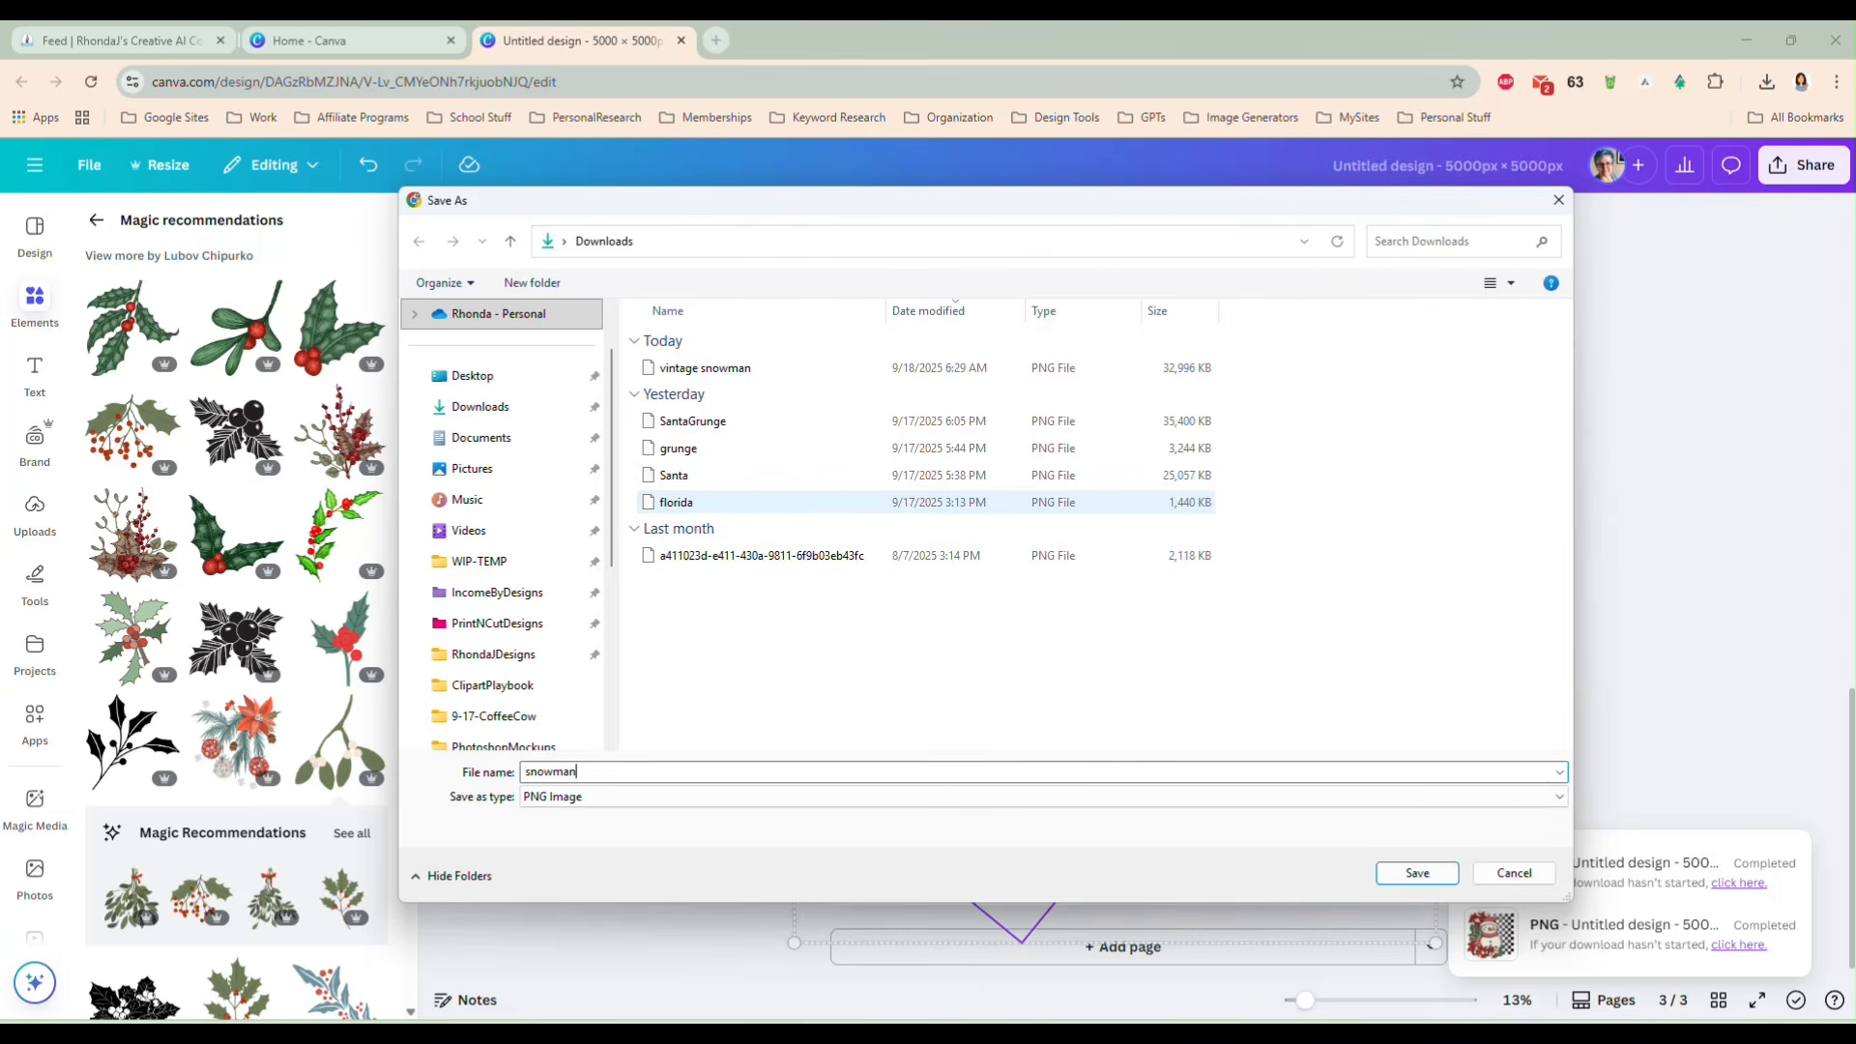
{"action": "key", "text": "Return"}
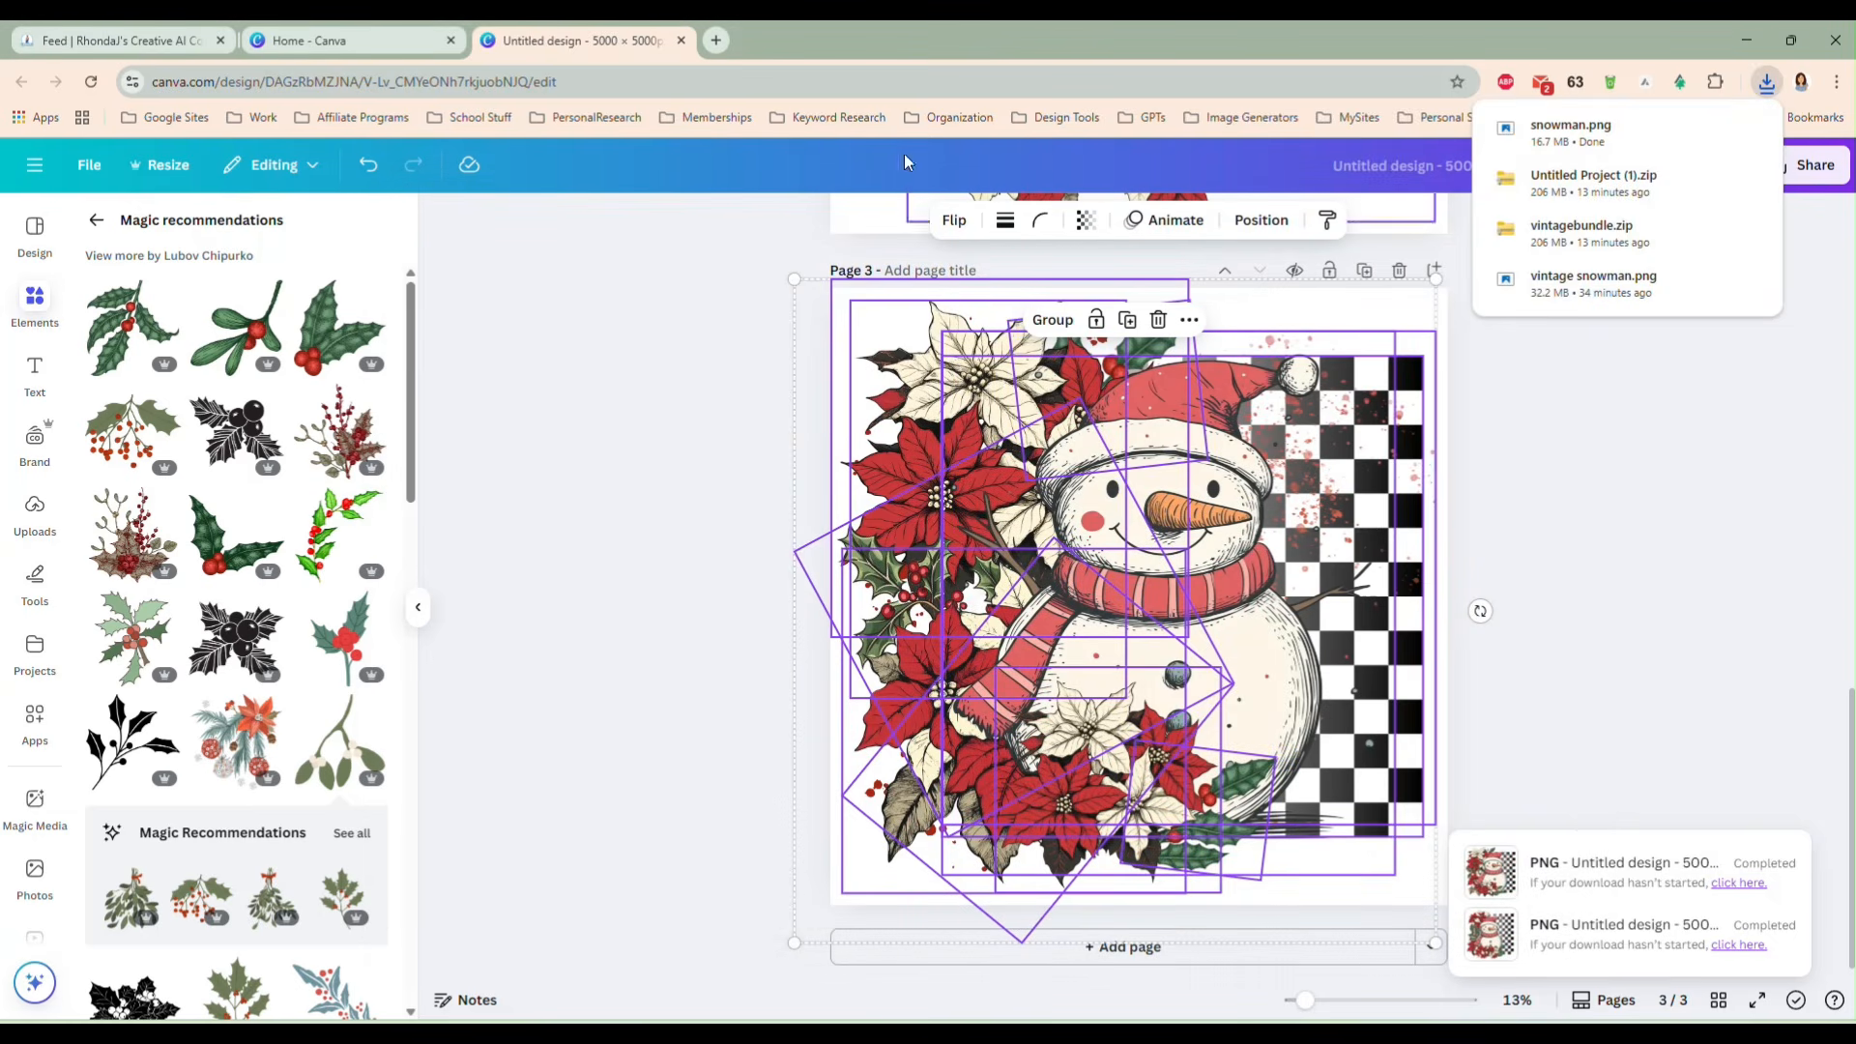
- Open the MyDesigns website (mydesigns.io) in a new browser tab
{"action": "left_click", "coordinate": [715, 43]}
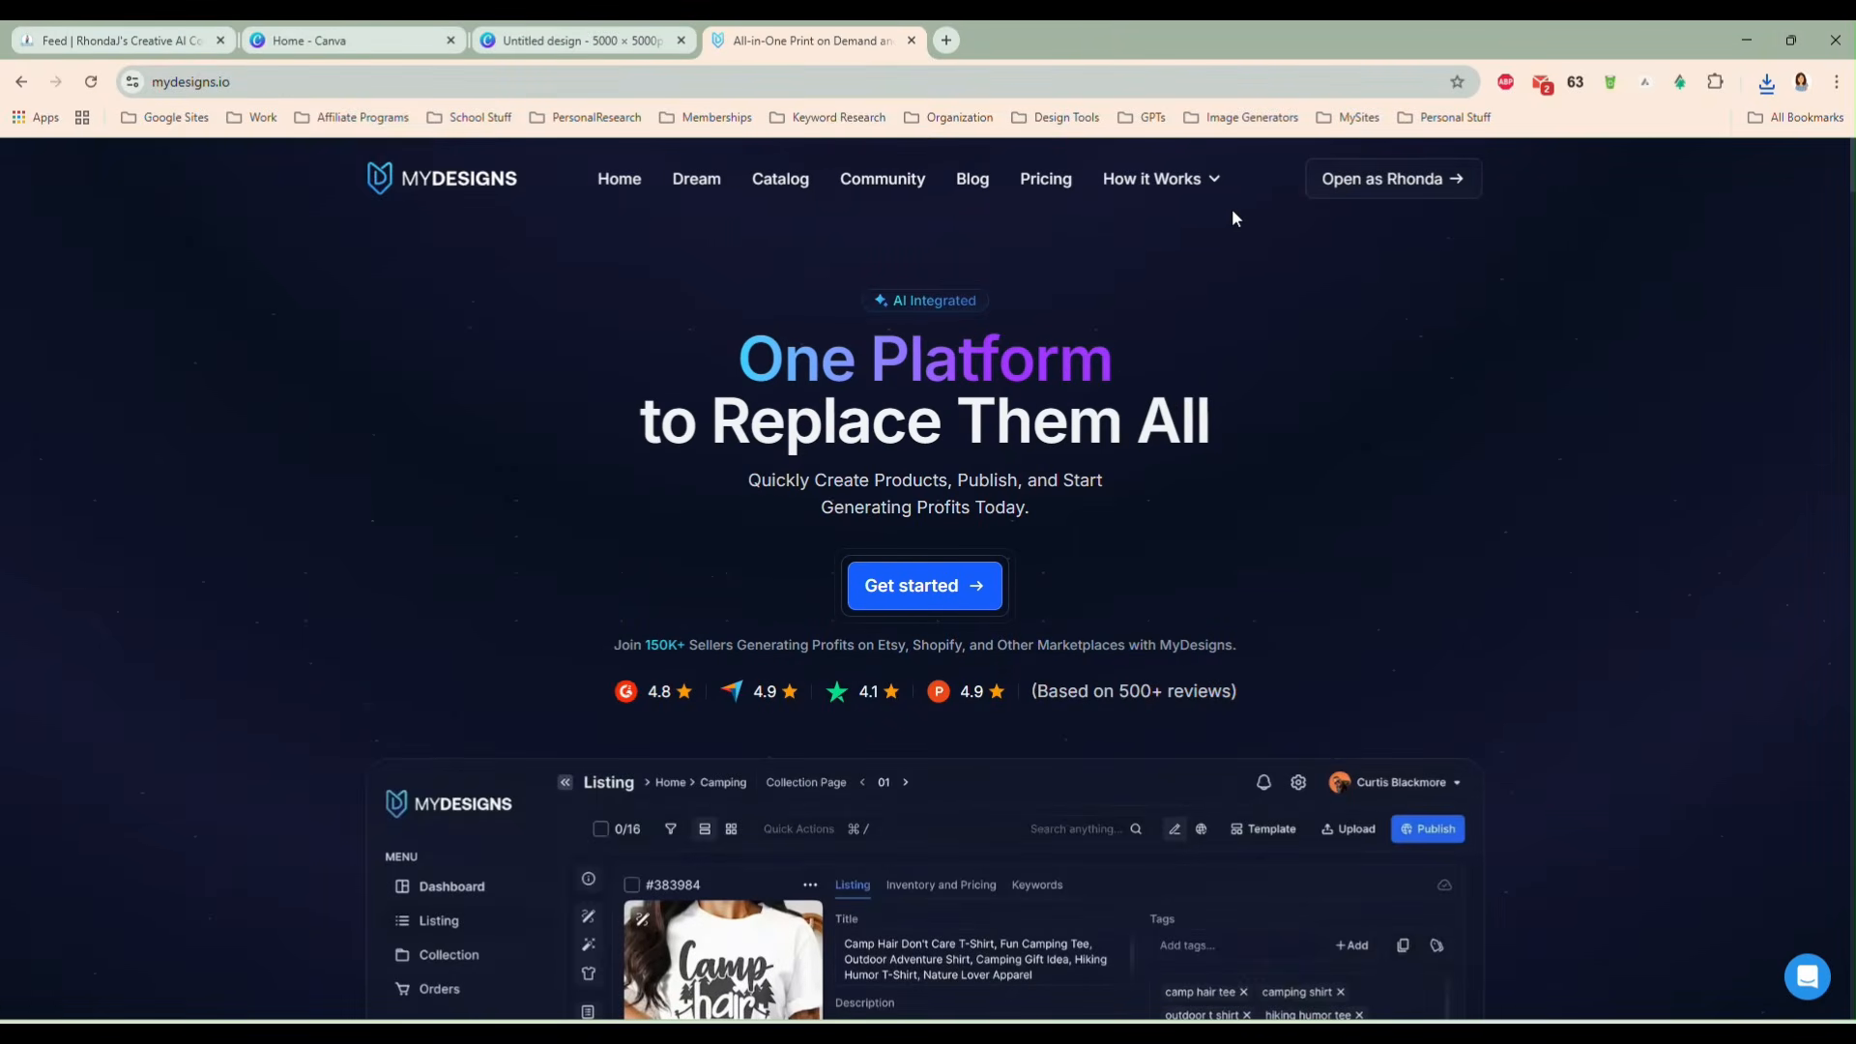
- Open the Sublimation Designs listings in the MyDesigns app and show them in grid view
{"action": "left_click", "coordinate": [1384, 191]}
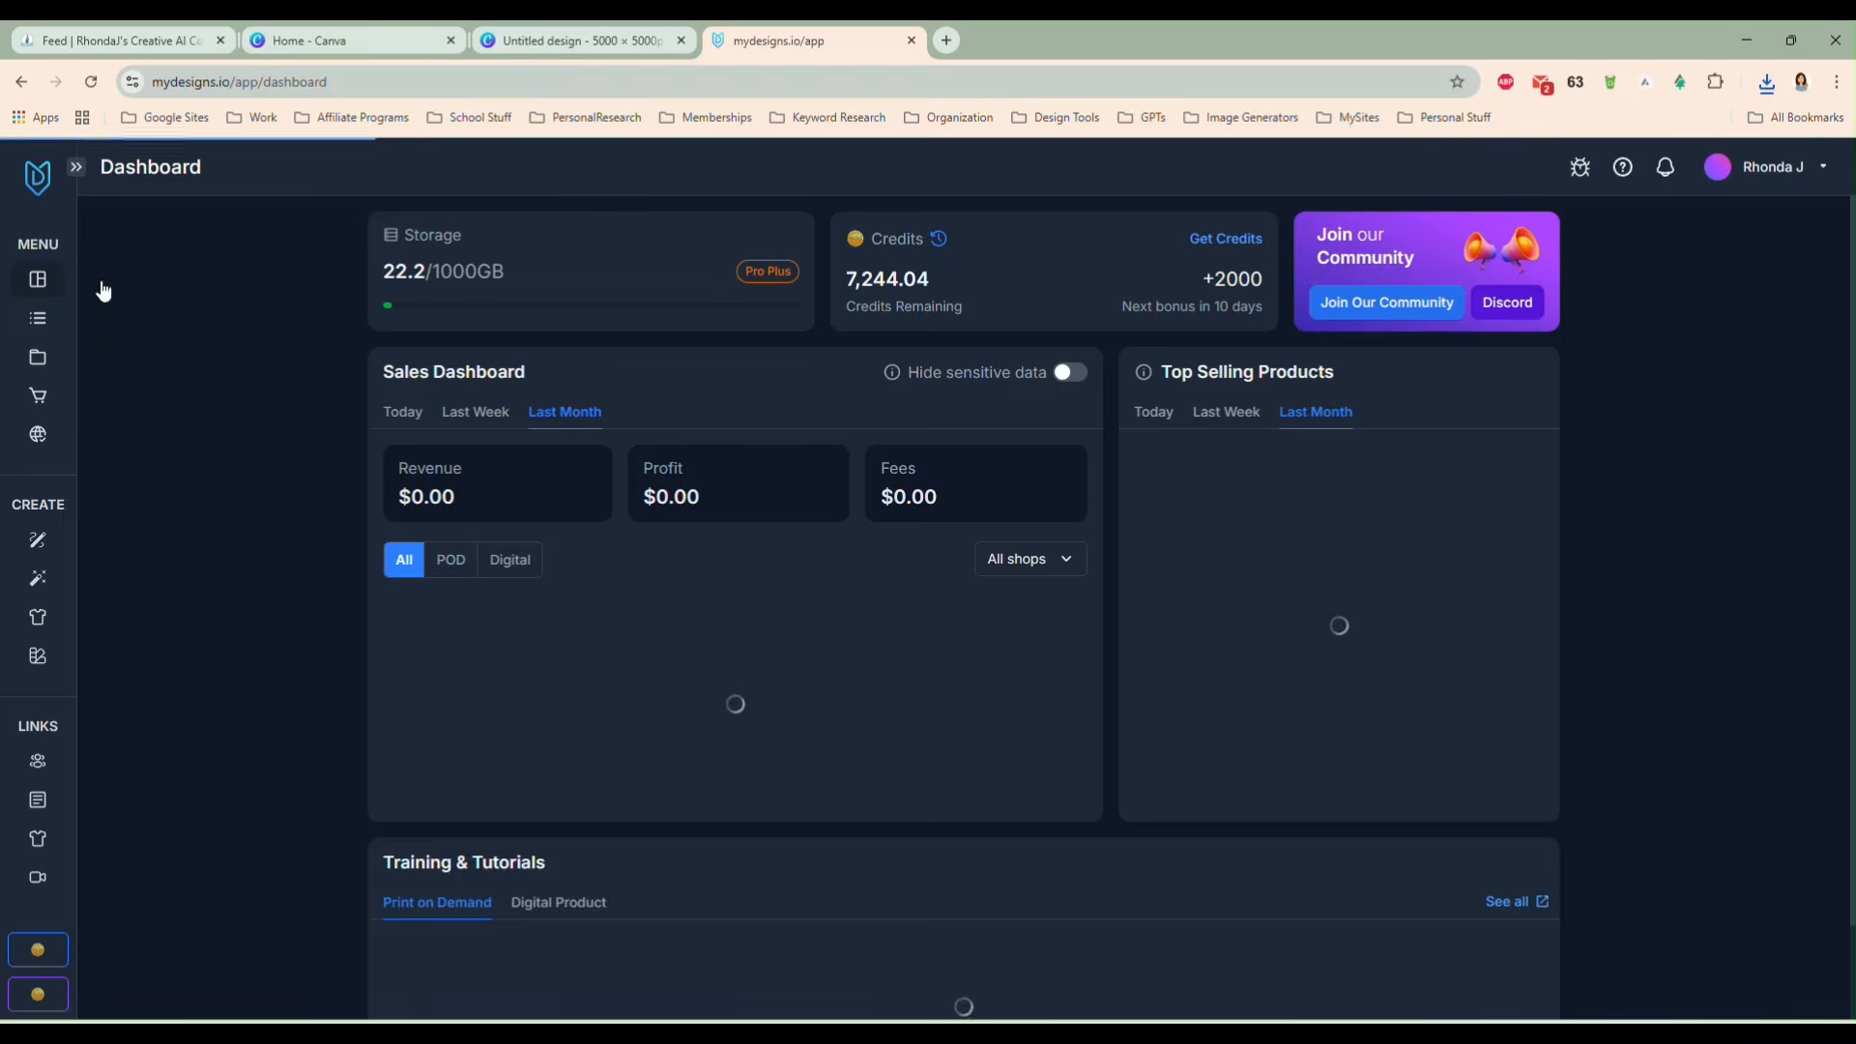
{"action": "left_click", "coordinate": [38, 318]}
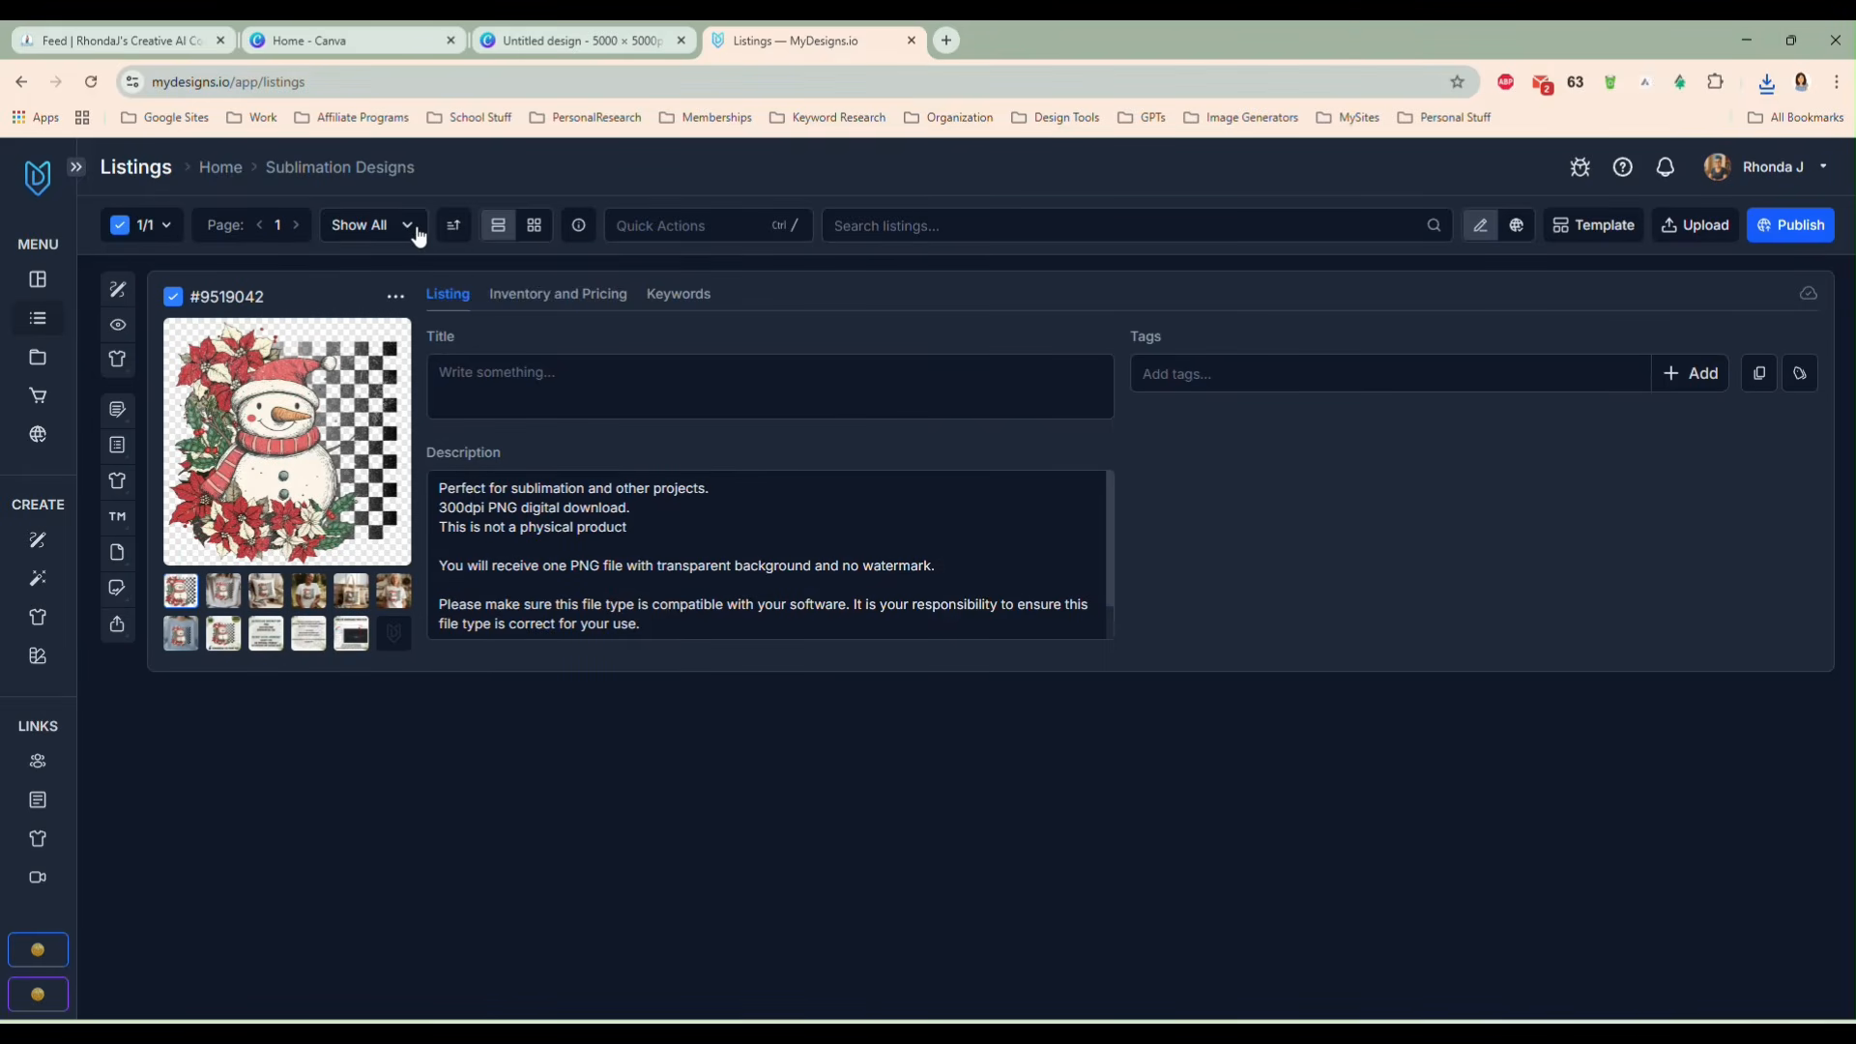
{"action": "left_click", "coordinate": [536, 229]}
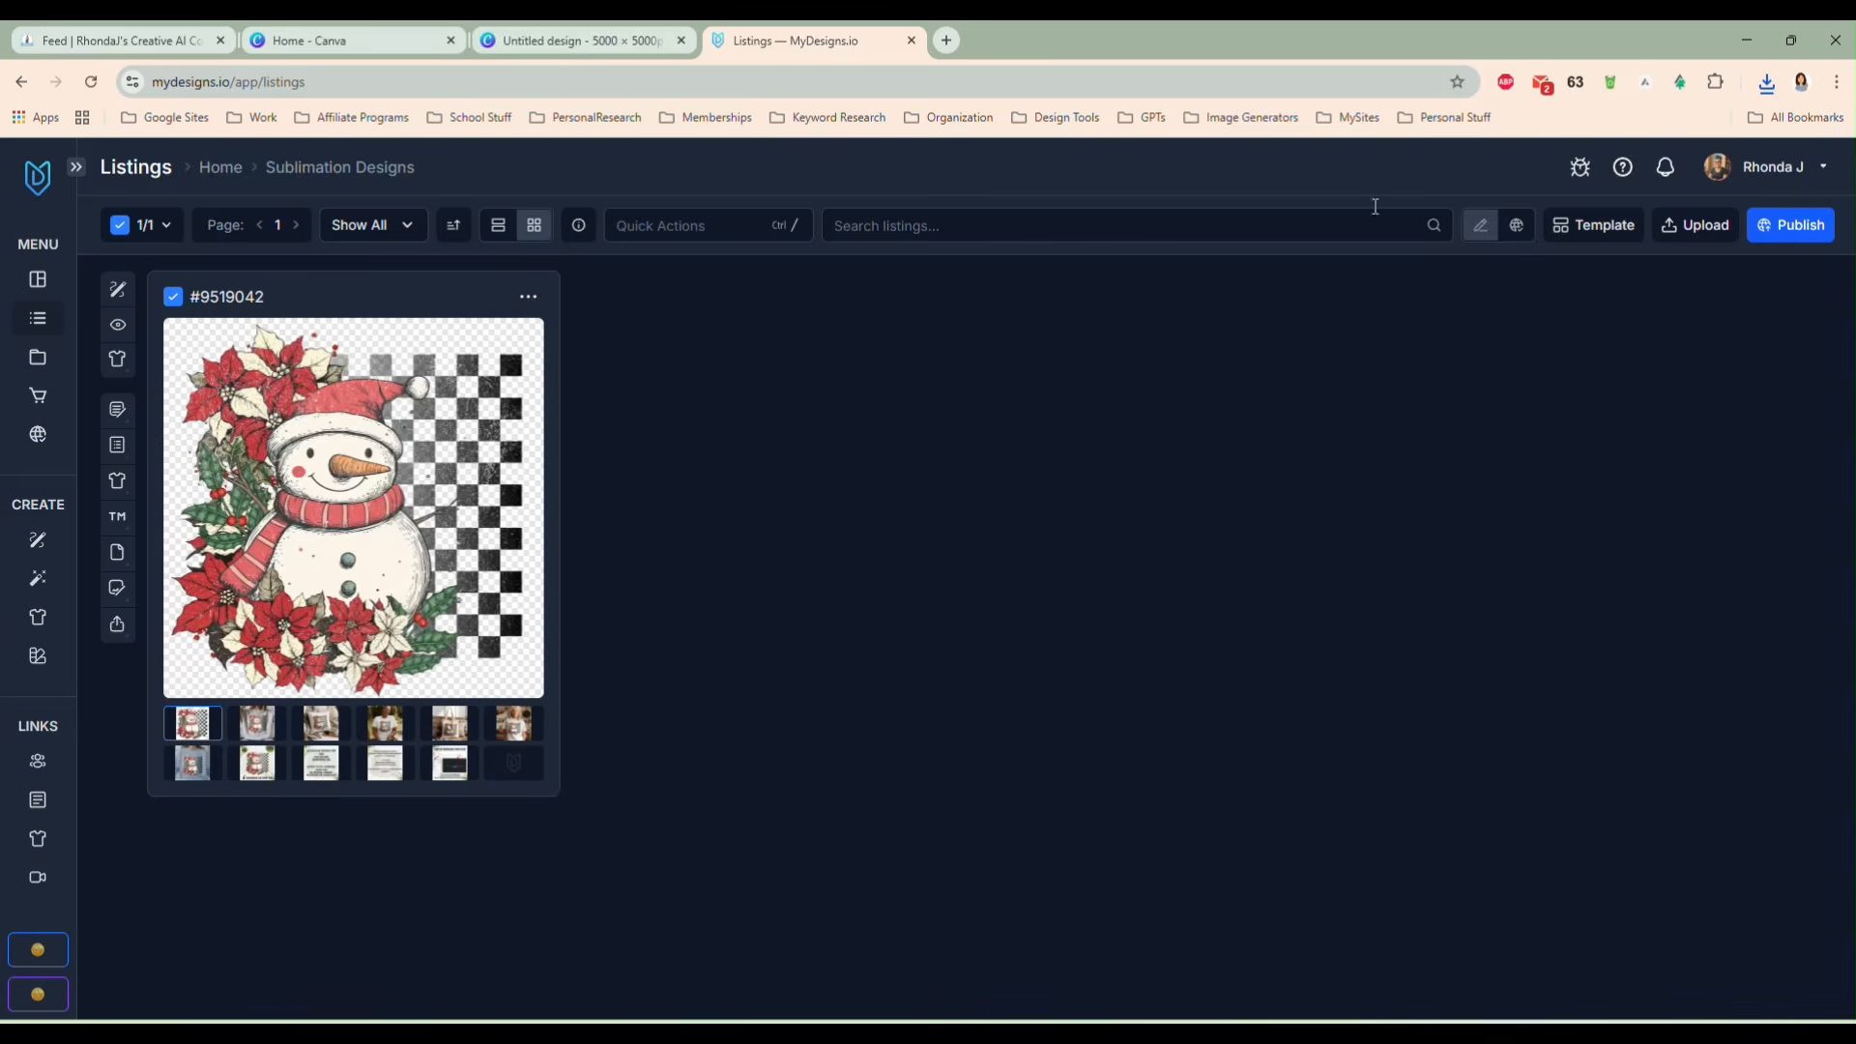
{"action": "left_click", "coordinate": [1586, 228]}
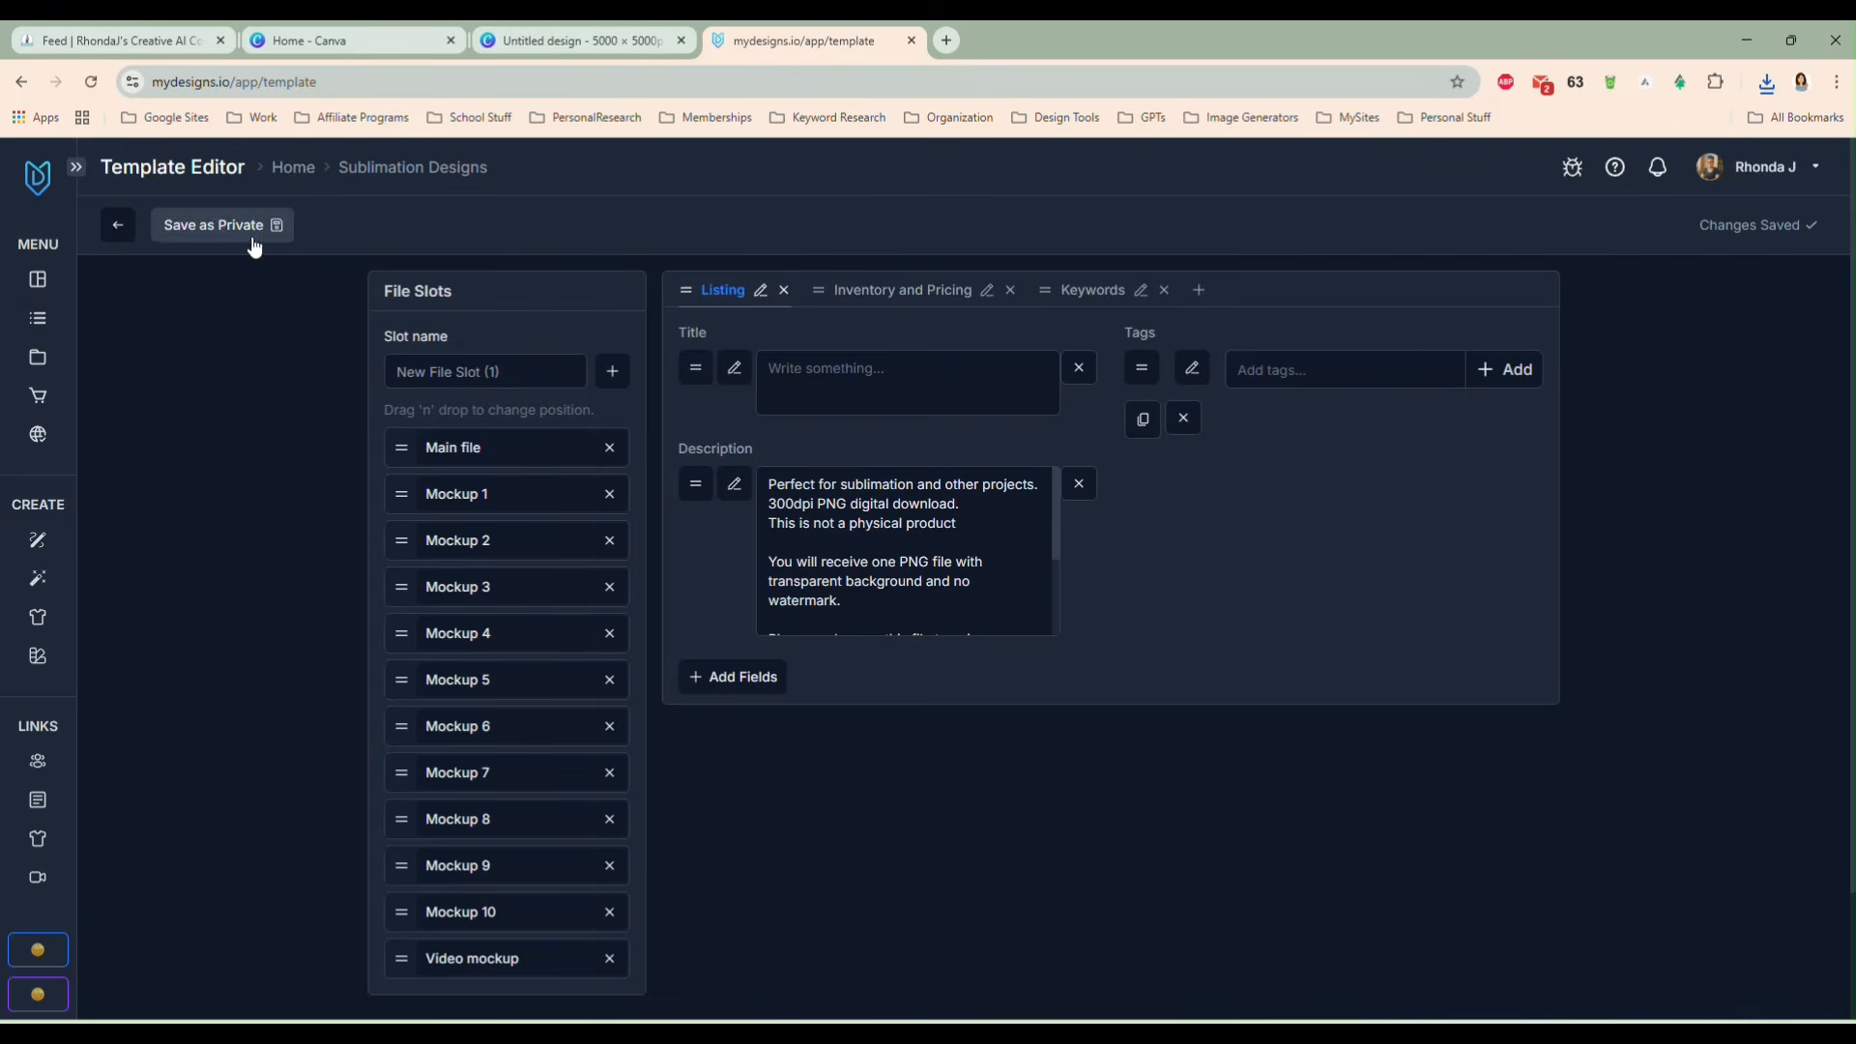
{"action": "left_click", "coordinate": [117, 225]}
- Upload snowman.png from the recent downloads as the main file of a new listing
{"action": "left_click", "coordinate": [1667, 229]}
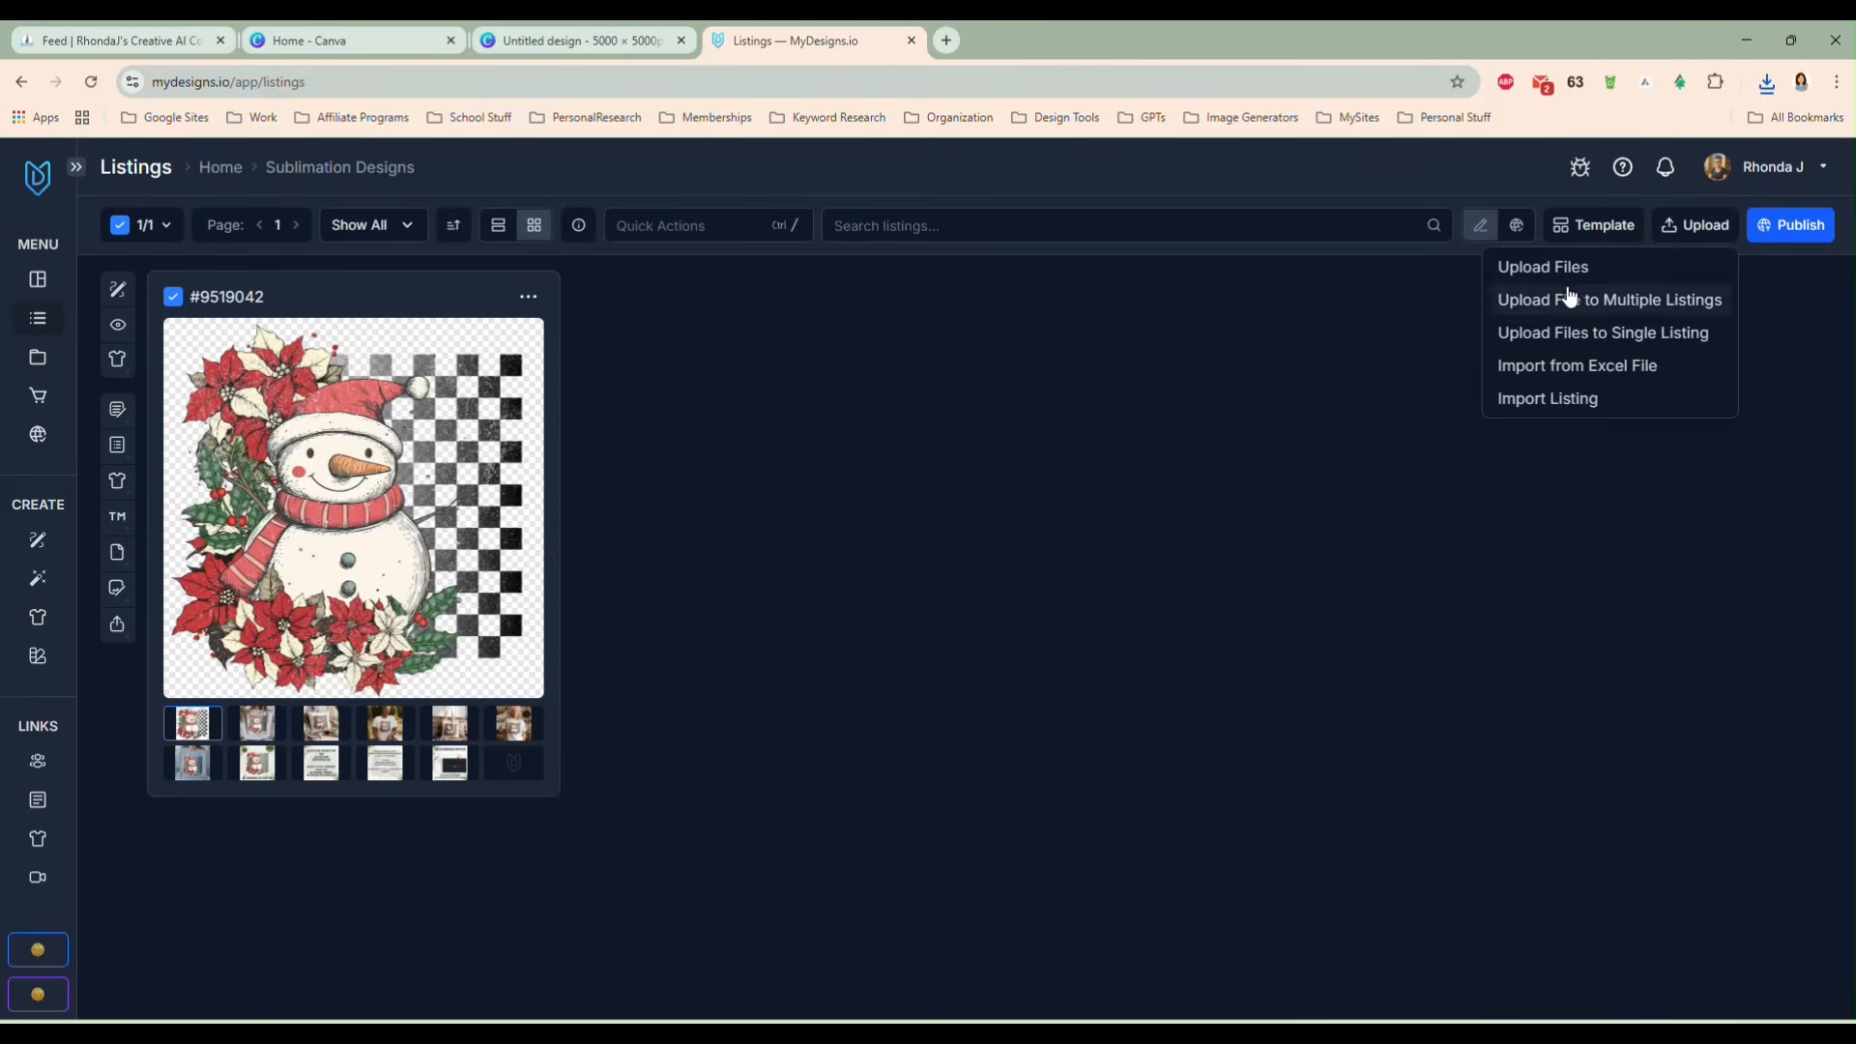
{"action": "left_click", "coordinate": [1528, 279]}
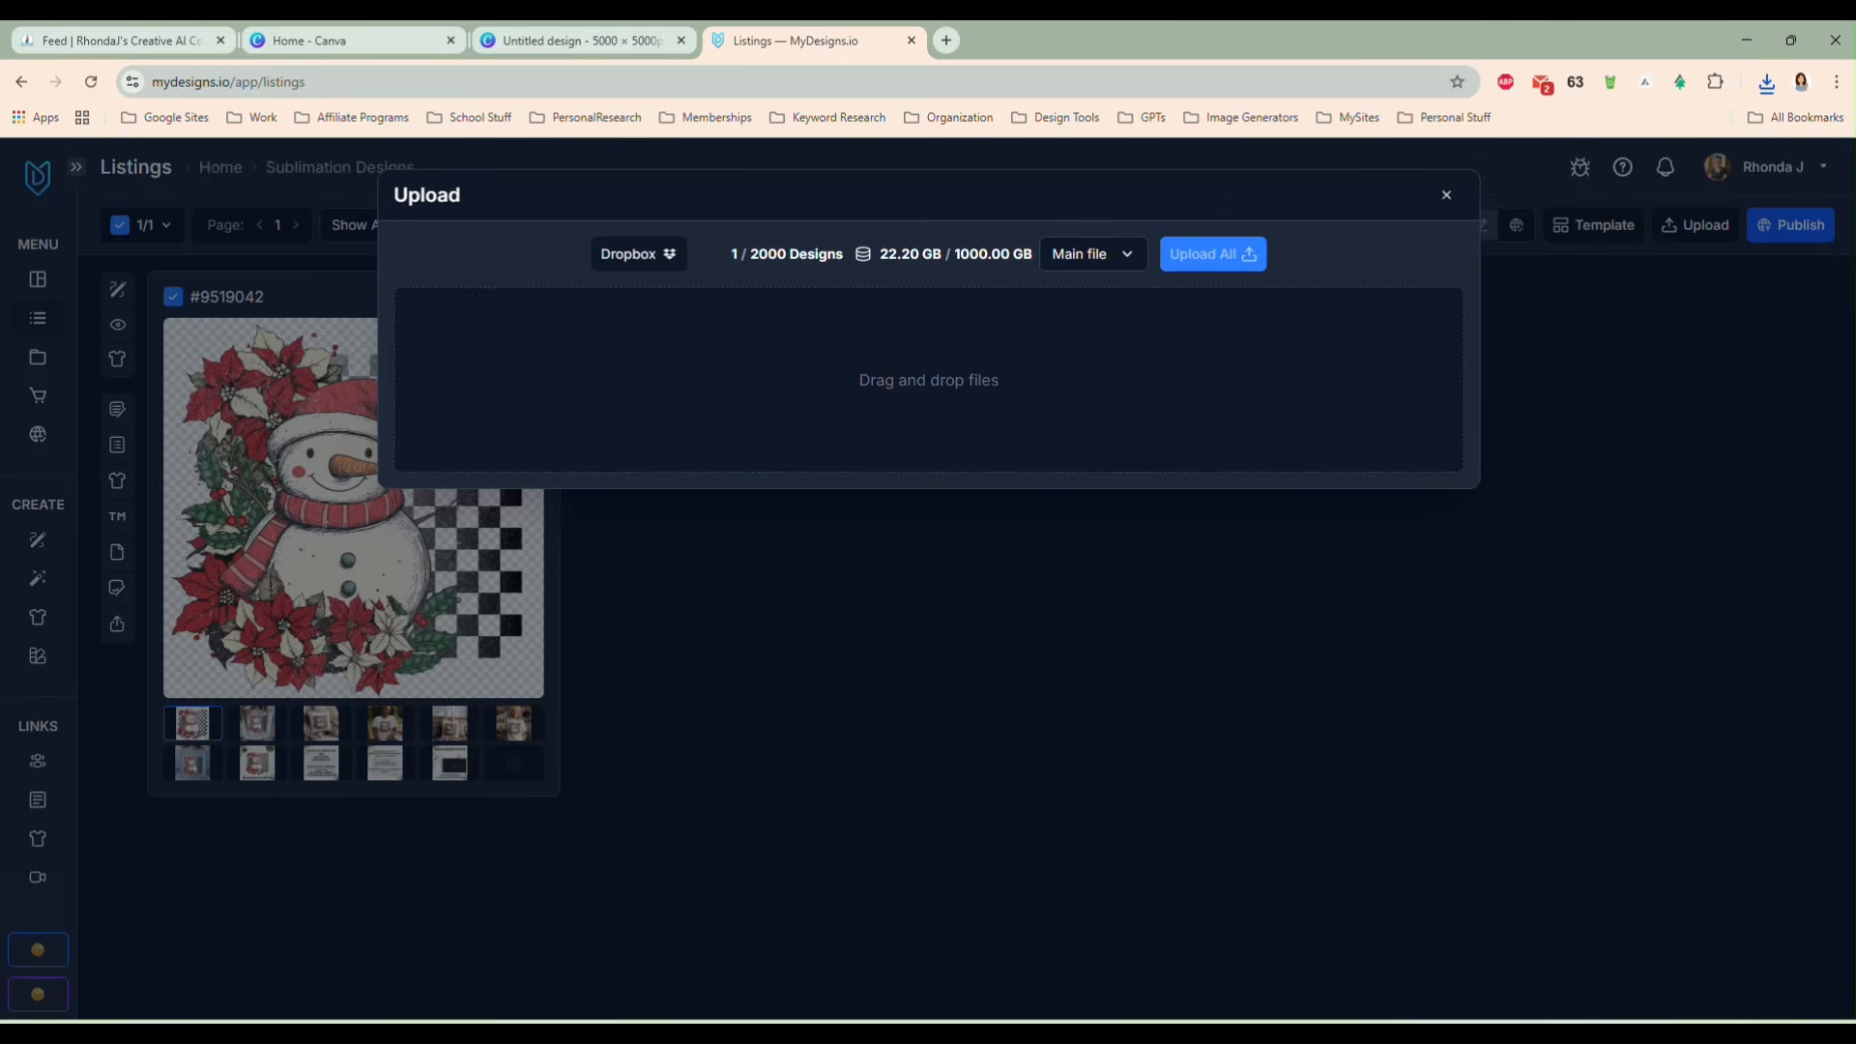
{"action": "left_click_drag", "start_coordinate": [1836, 319], "coordinate": [1131, 410]}
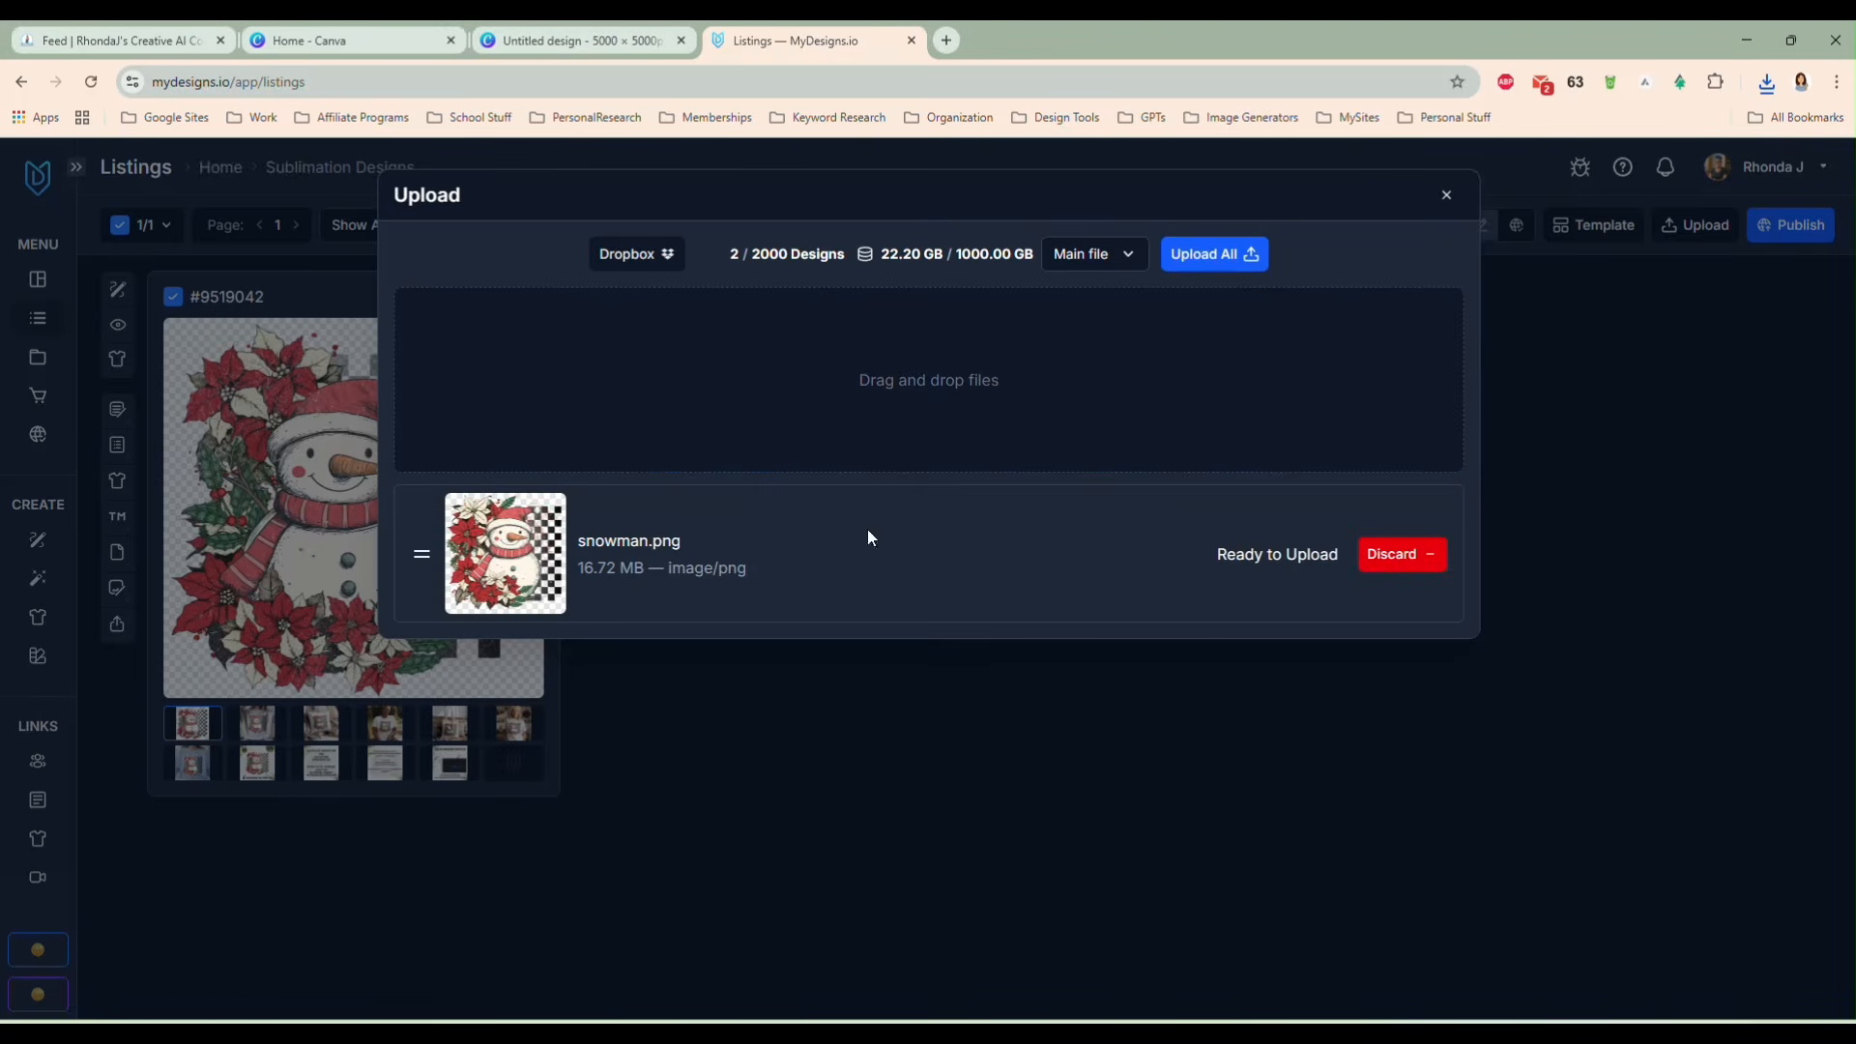
{"action": "left_click", "coordinate": [1204, 253]}
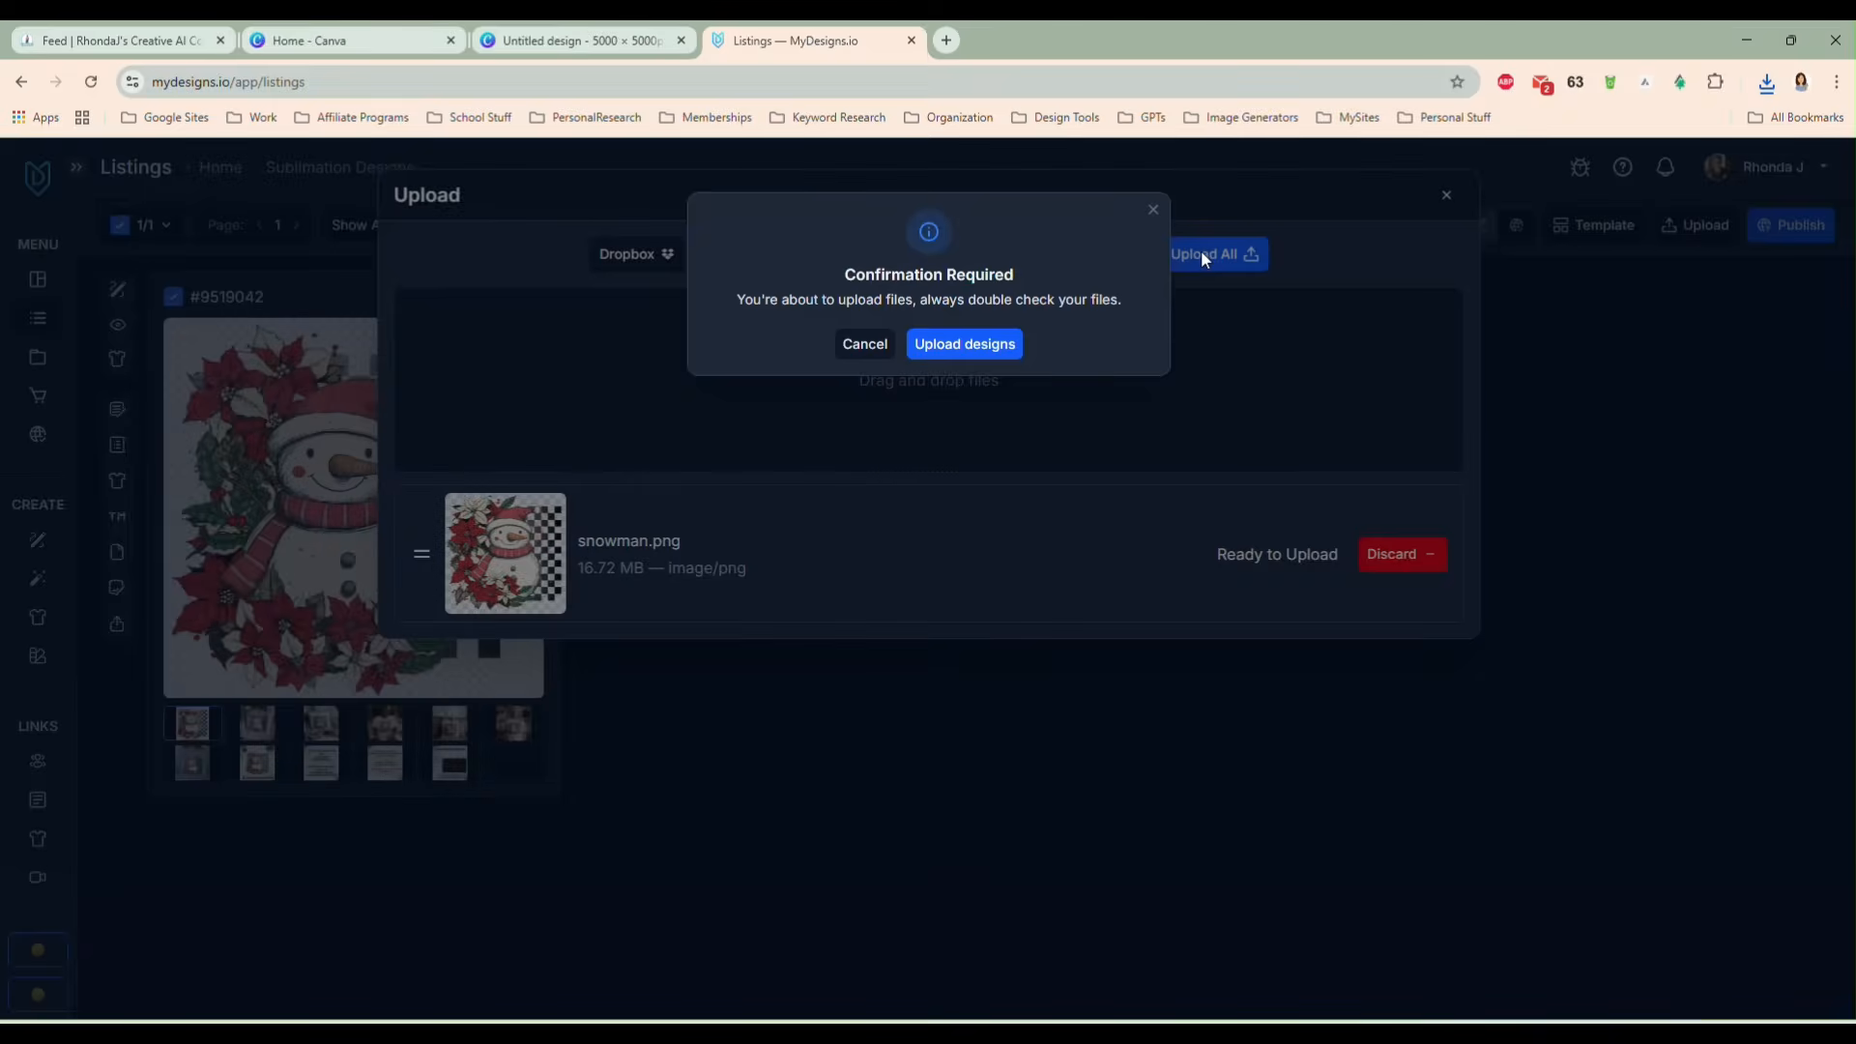
{"action": "left_click", "coordinate": [996, 341]}
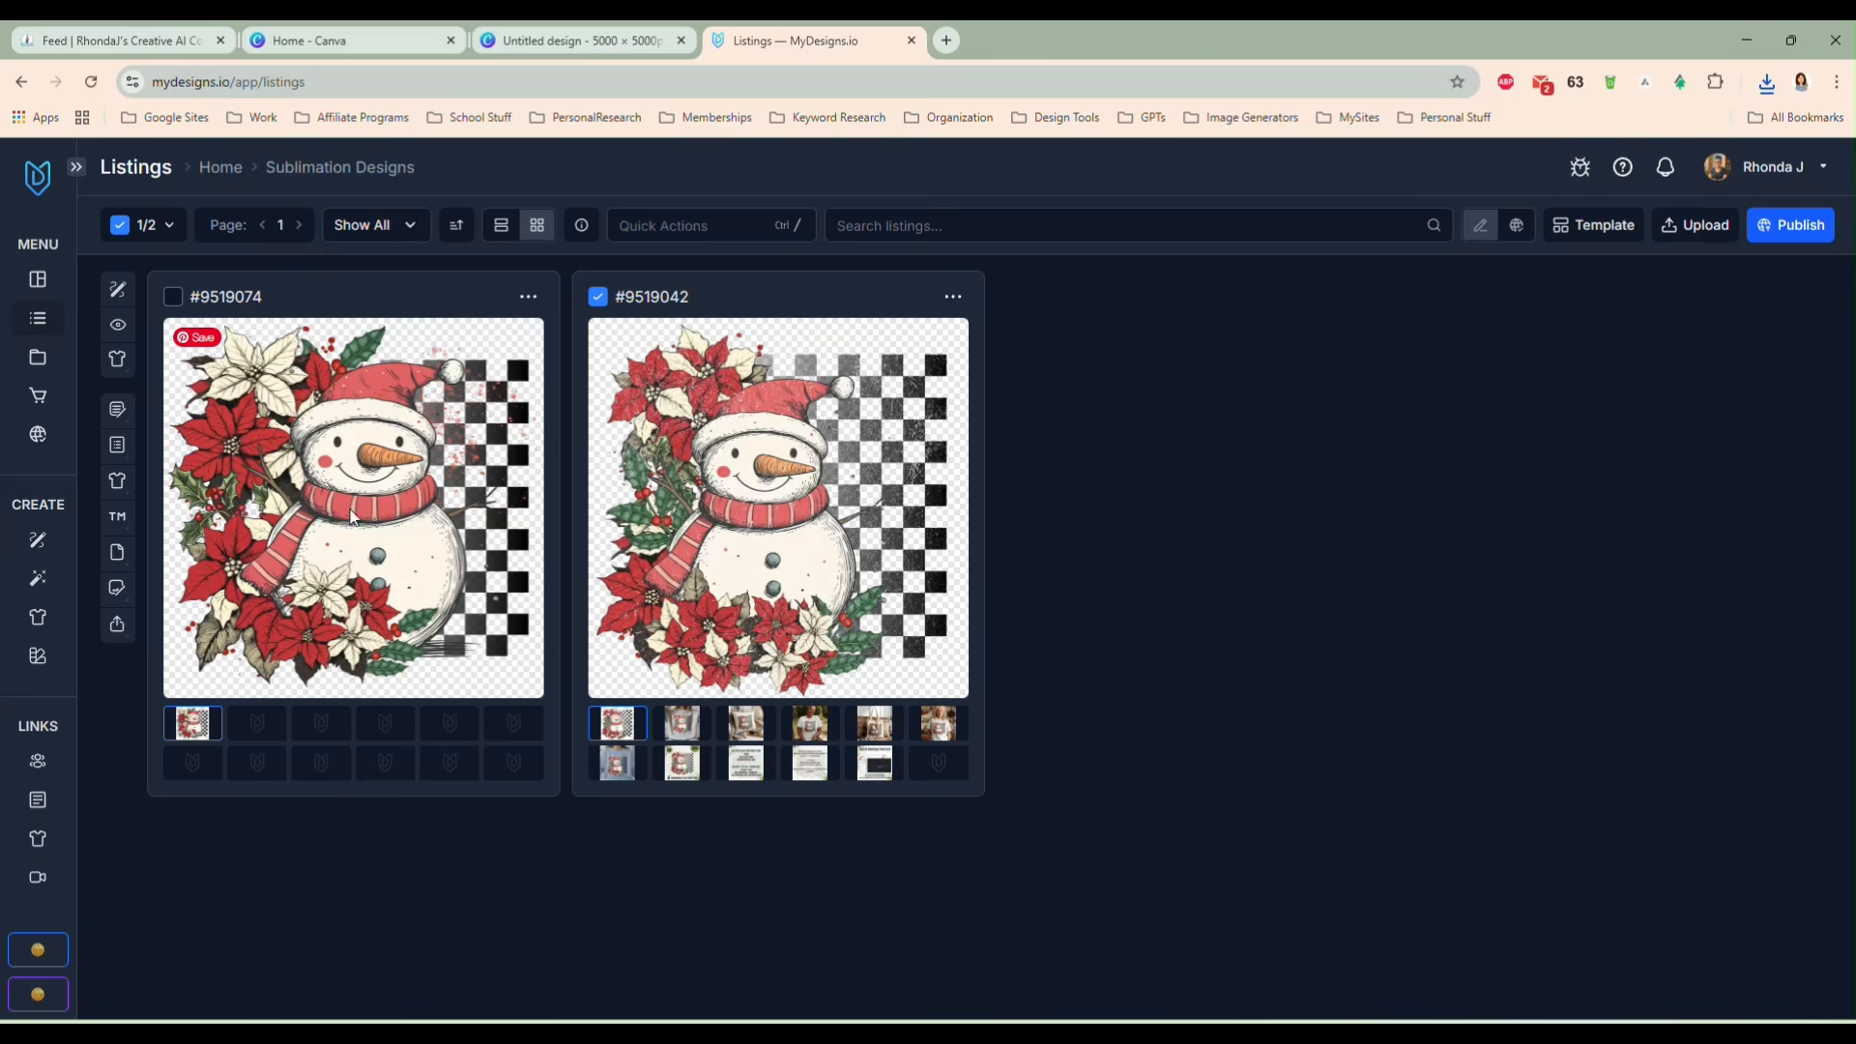
- Generate image mockups for only the newly uploaded snowman listing, using the private SublimationUpdated mockup profile
{"action": "left_click", "coordinate": [173, 296]}
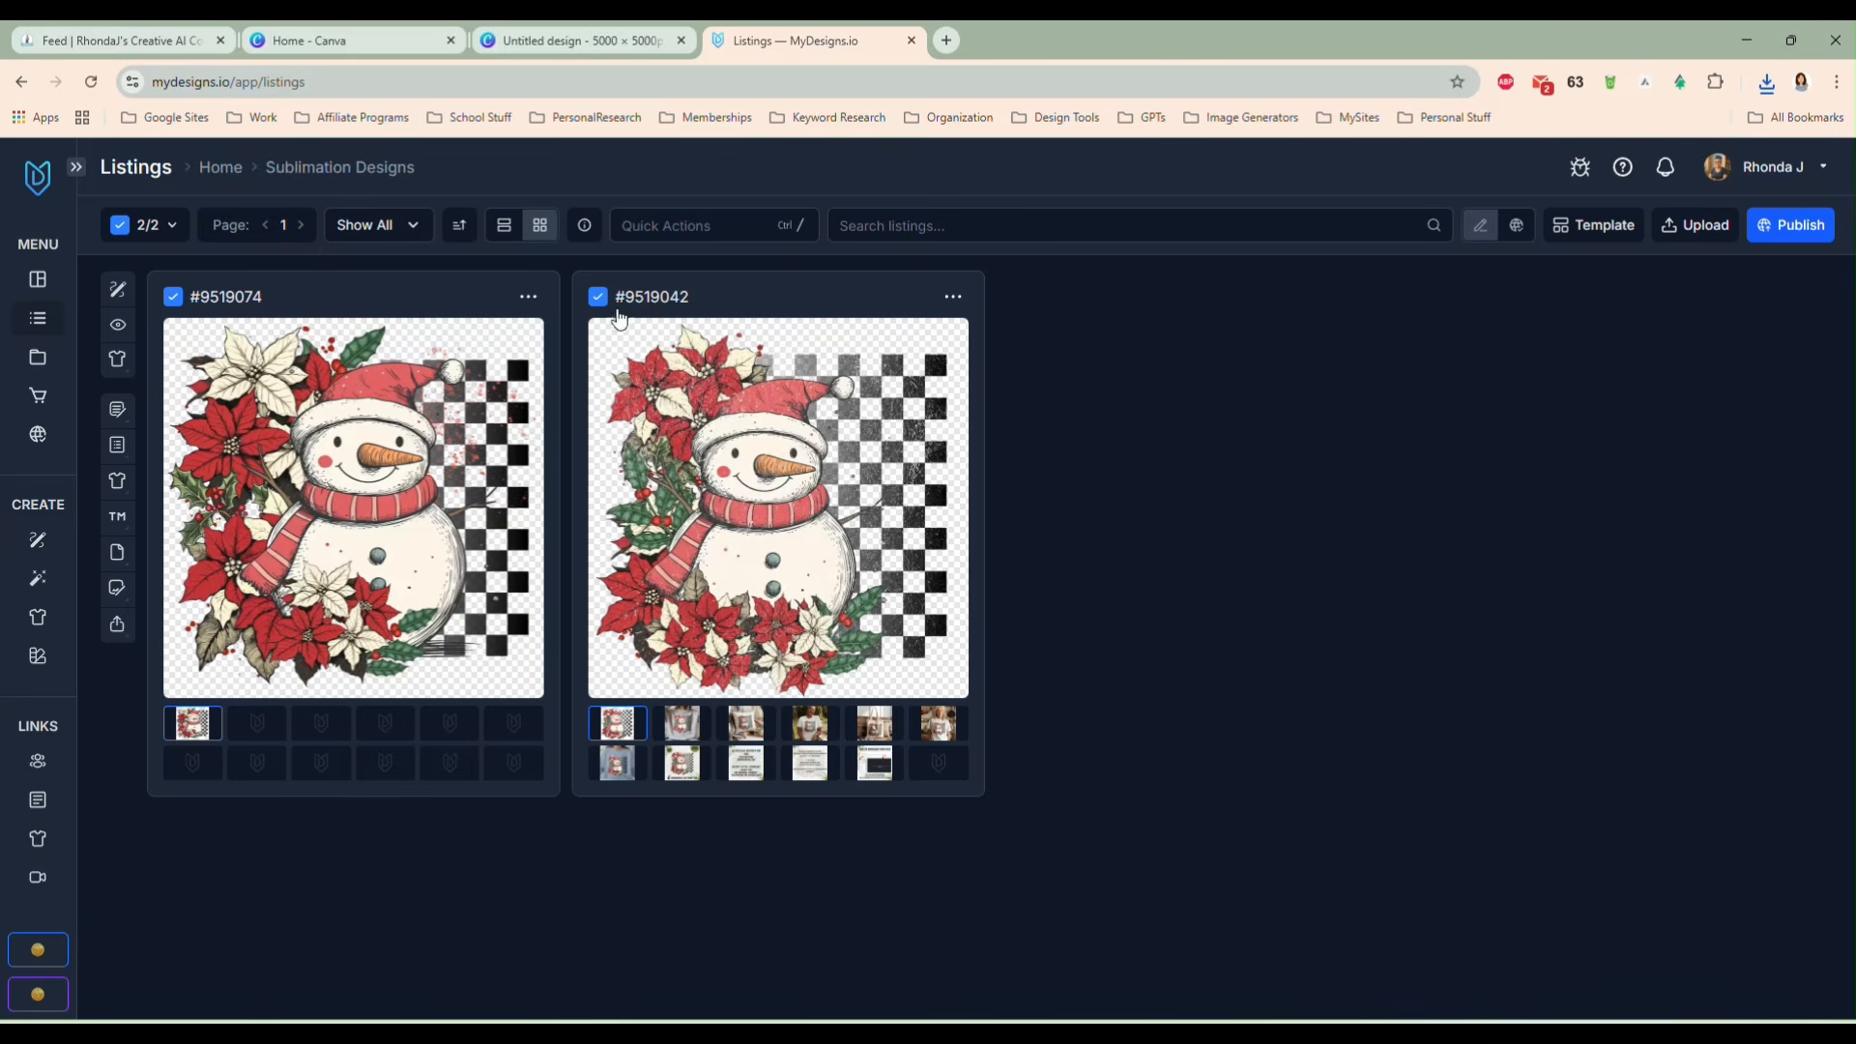
{"action": "left_click", "coordinate": [597, 295]}
{"action": "left_click", "coordinate": [723, 226]}
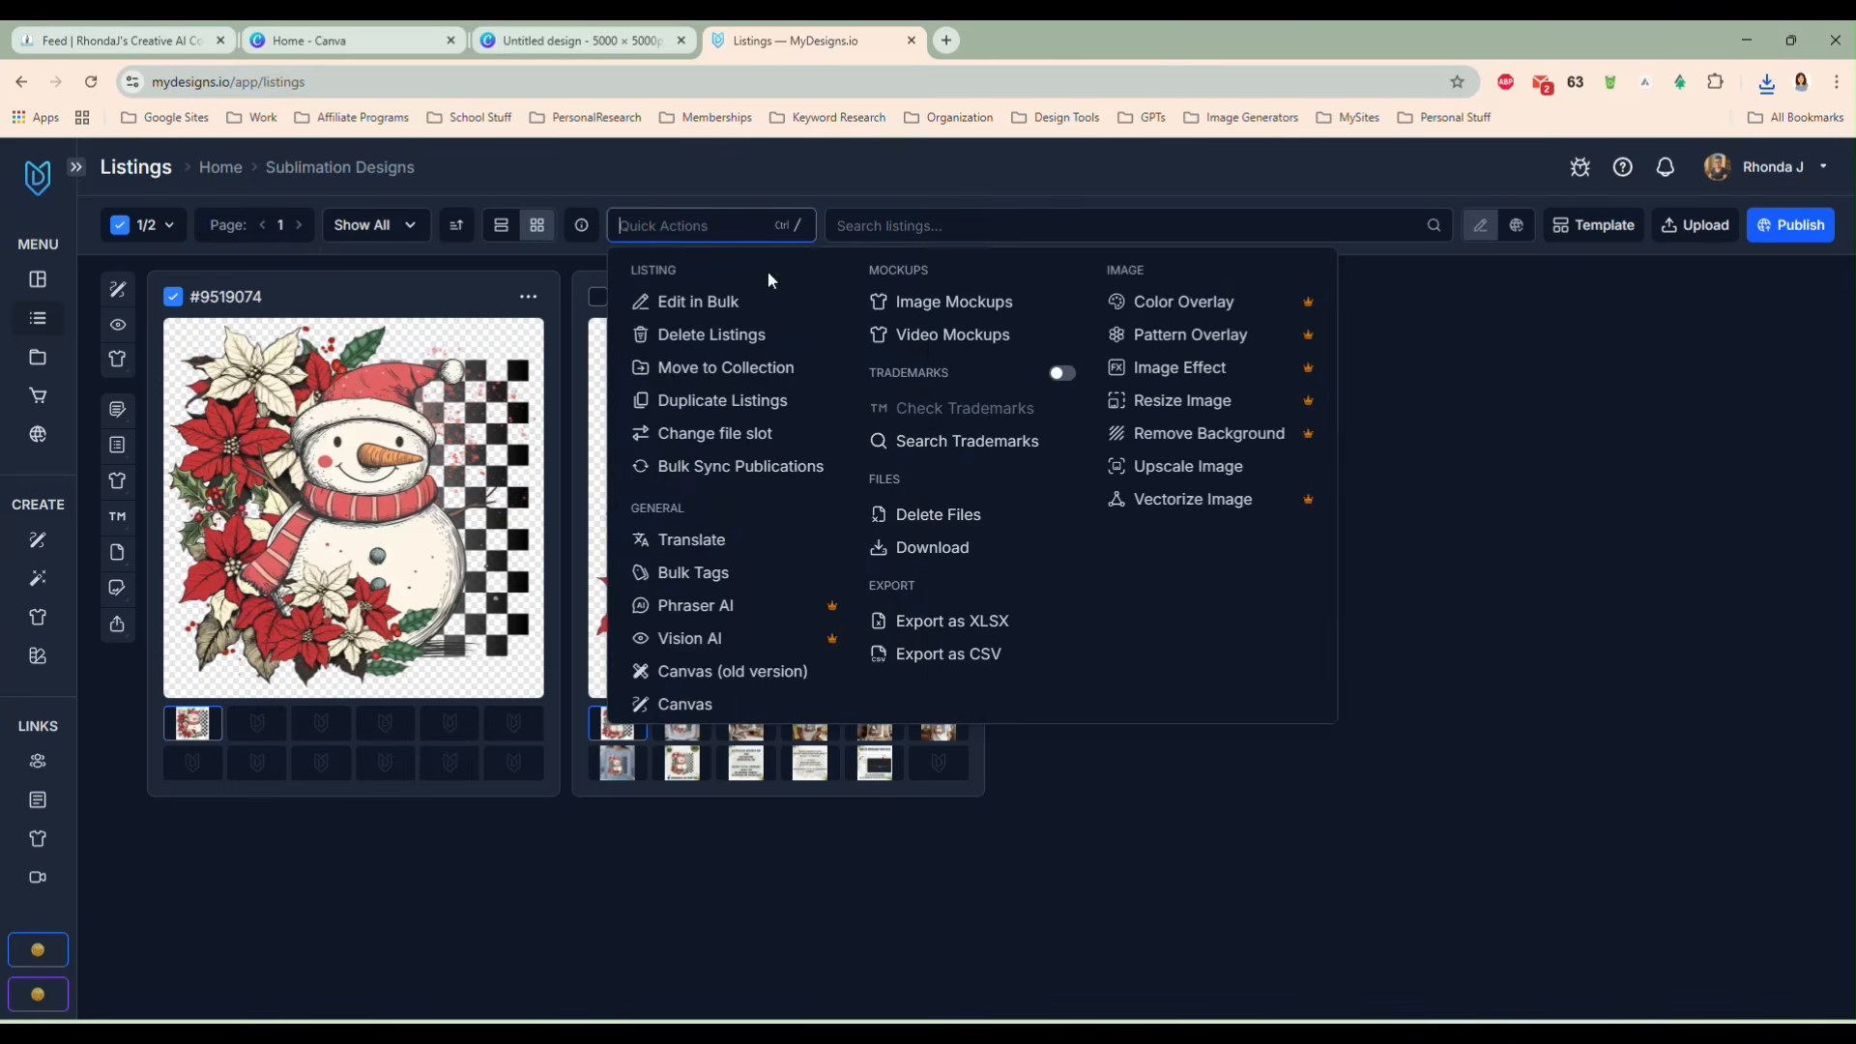
{"action": "left_click", "coordinate": [947, 304]}
{"action": "left_click", "coordinate": [1492, 195]}
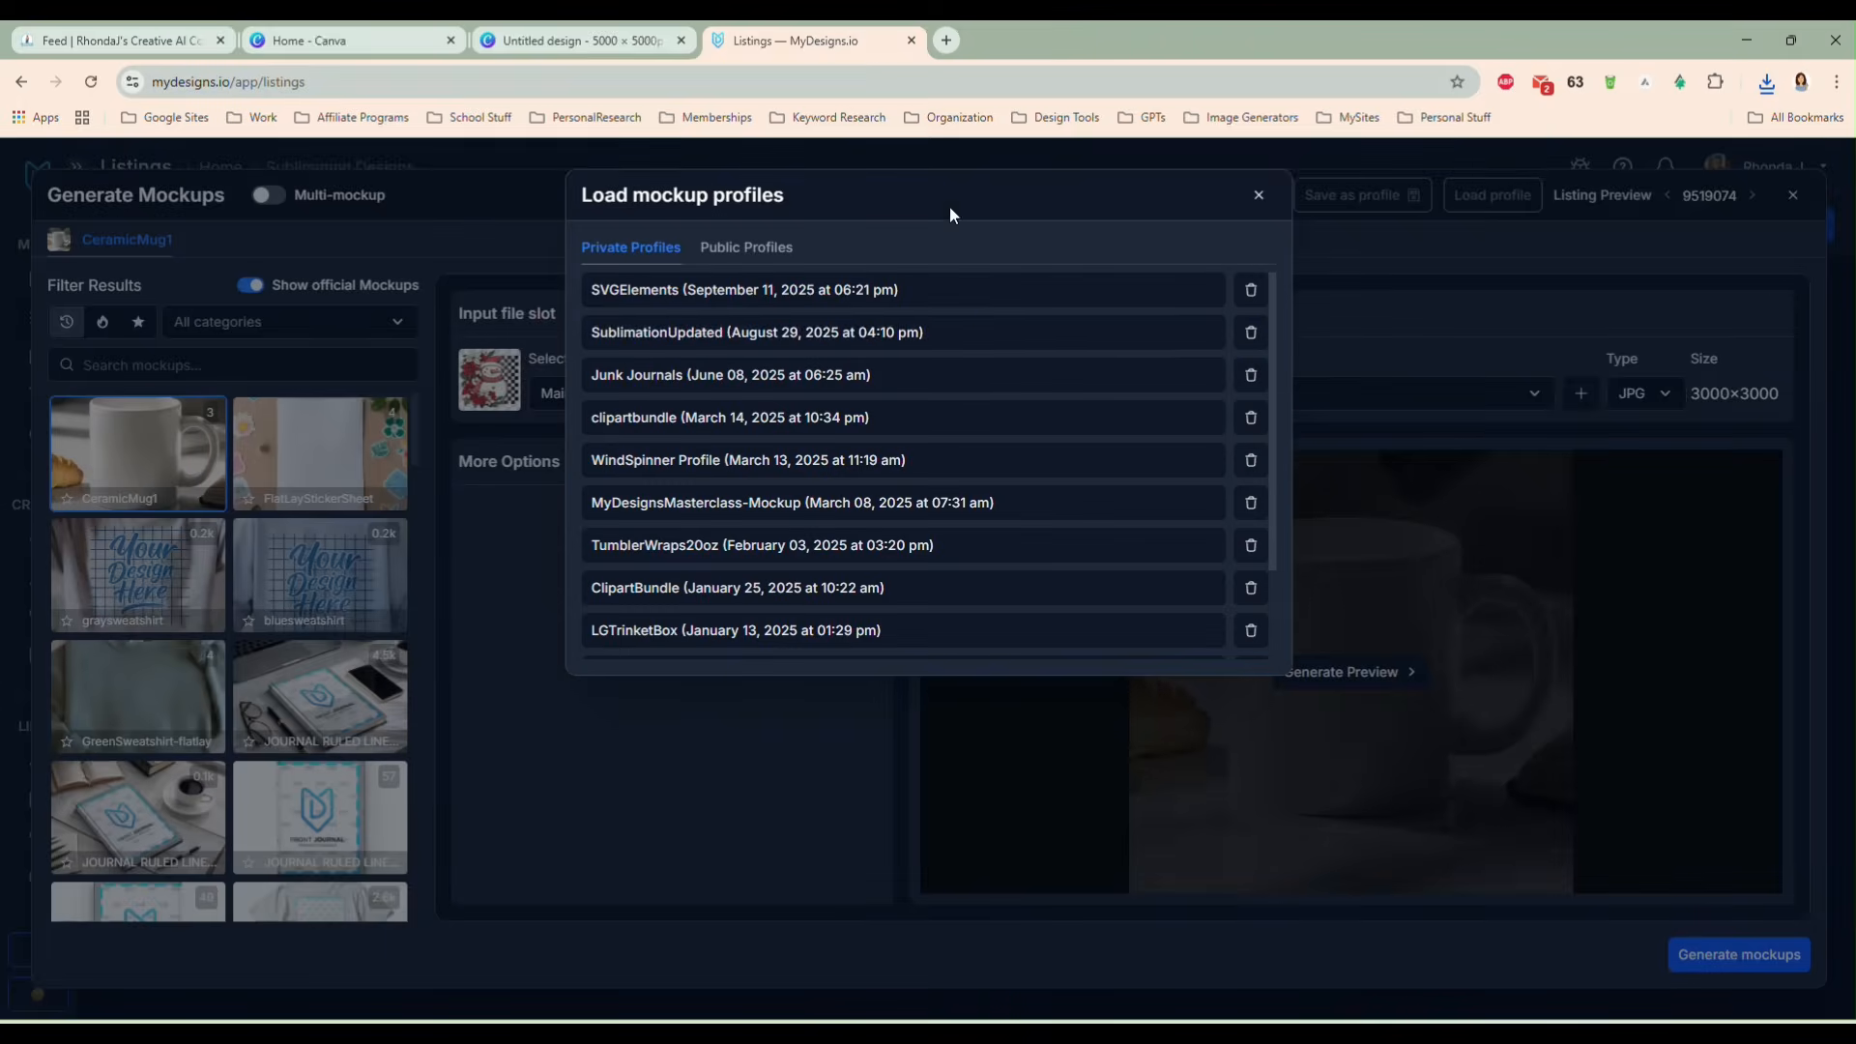
{"action": "left_click", "coordinate": [724, 332]}
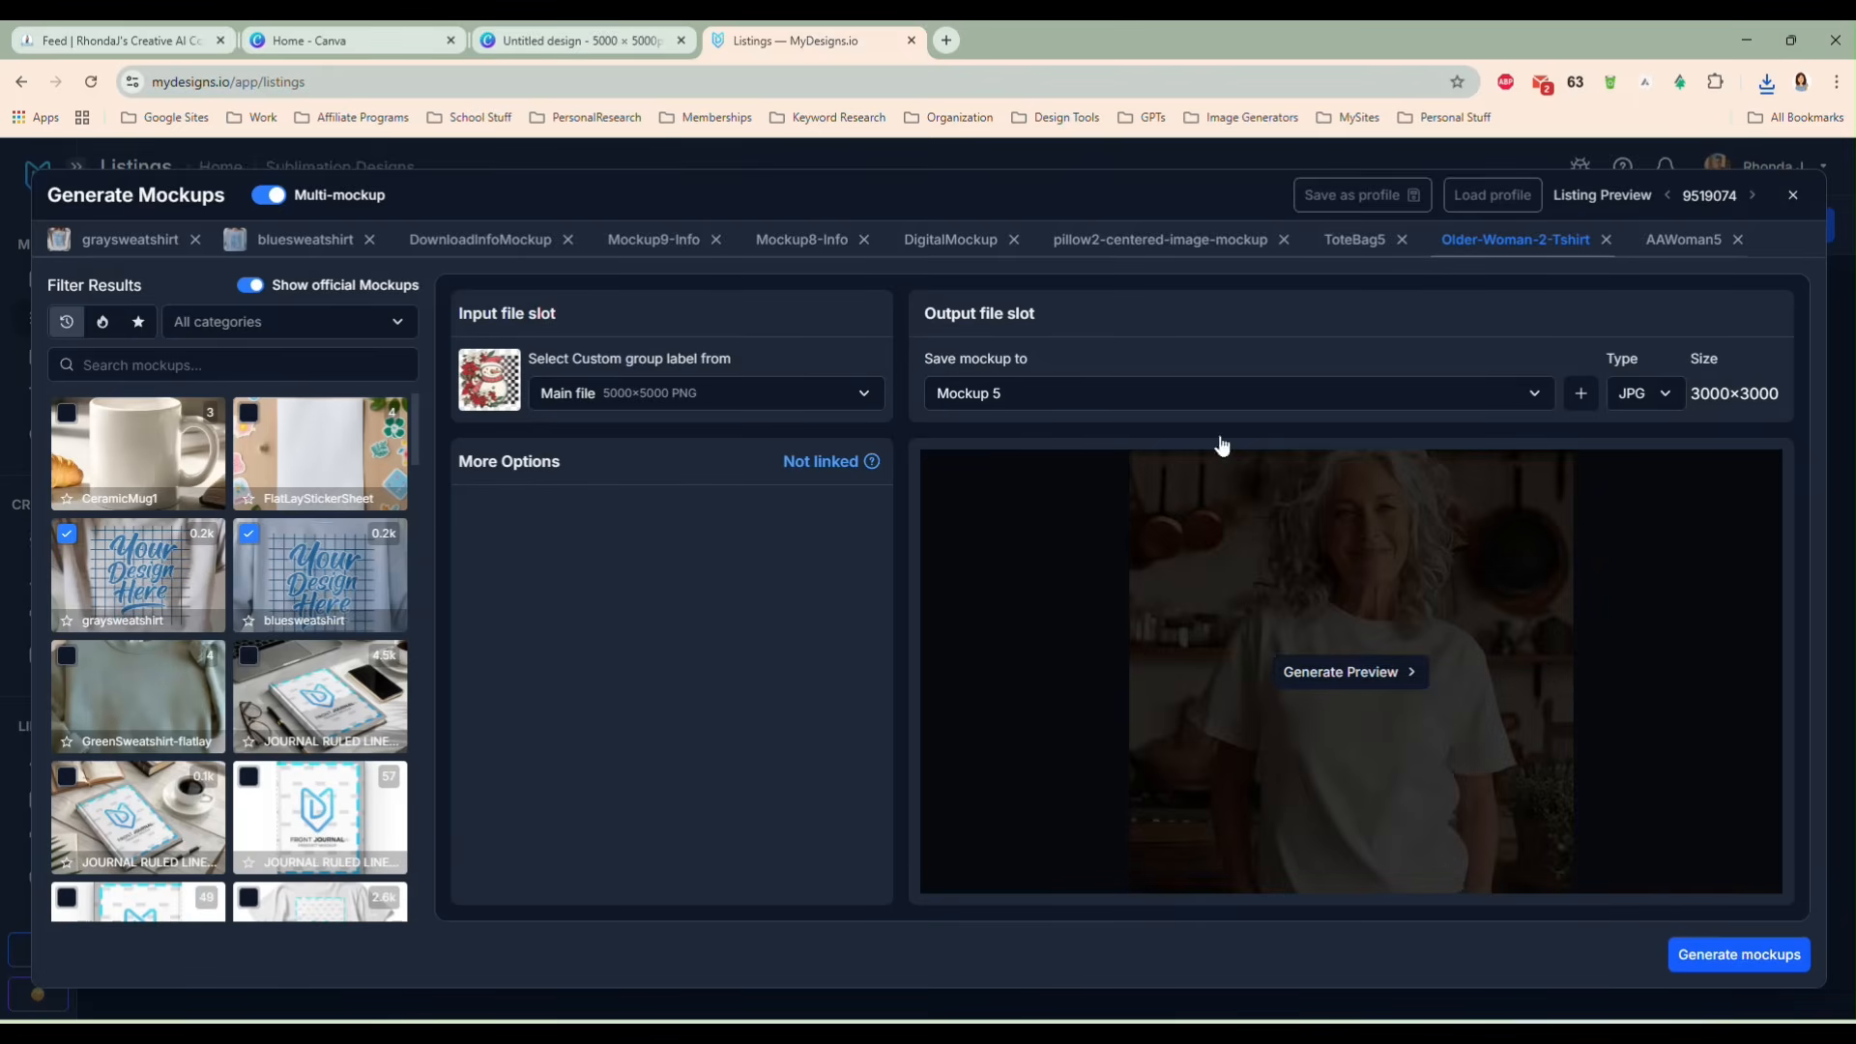
{"action": "left_click", "coordinate": [1730, 954]}
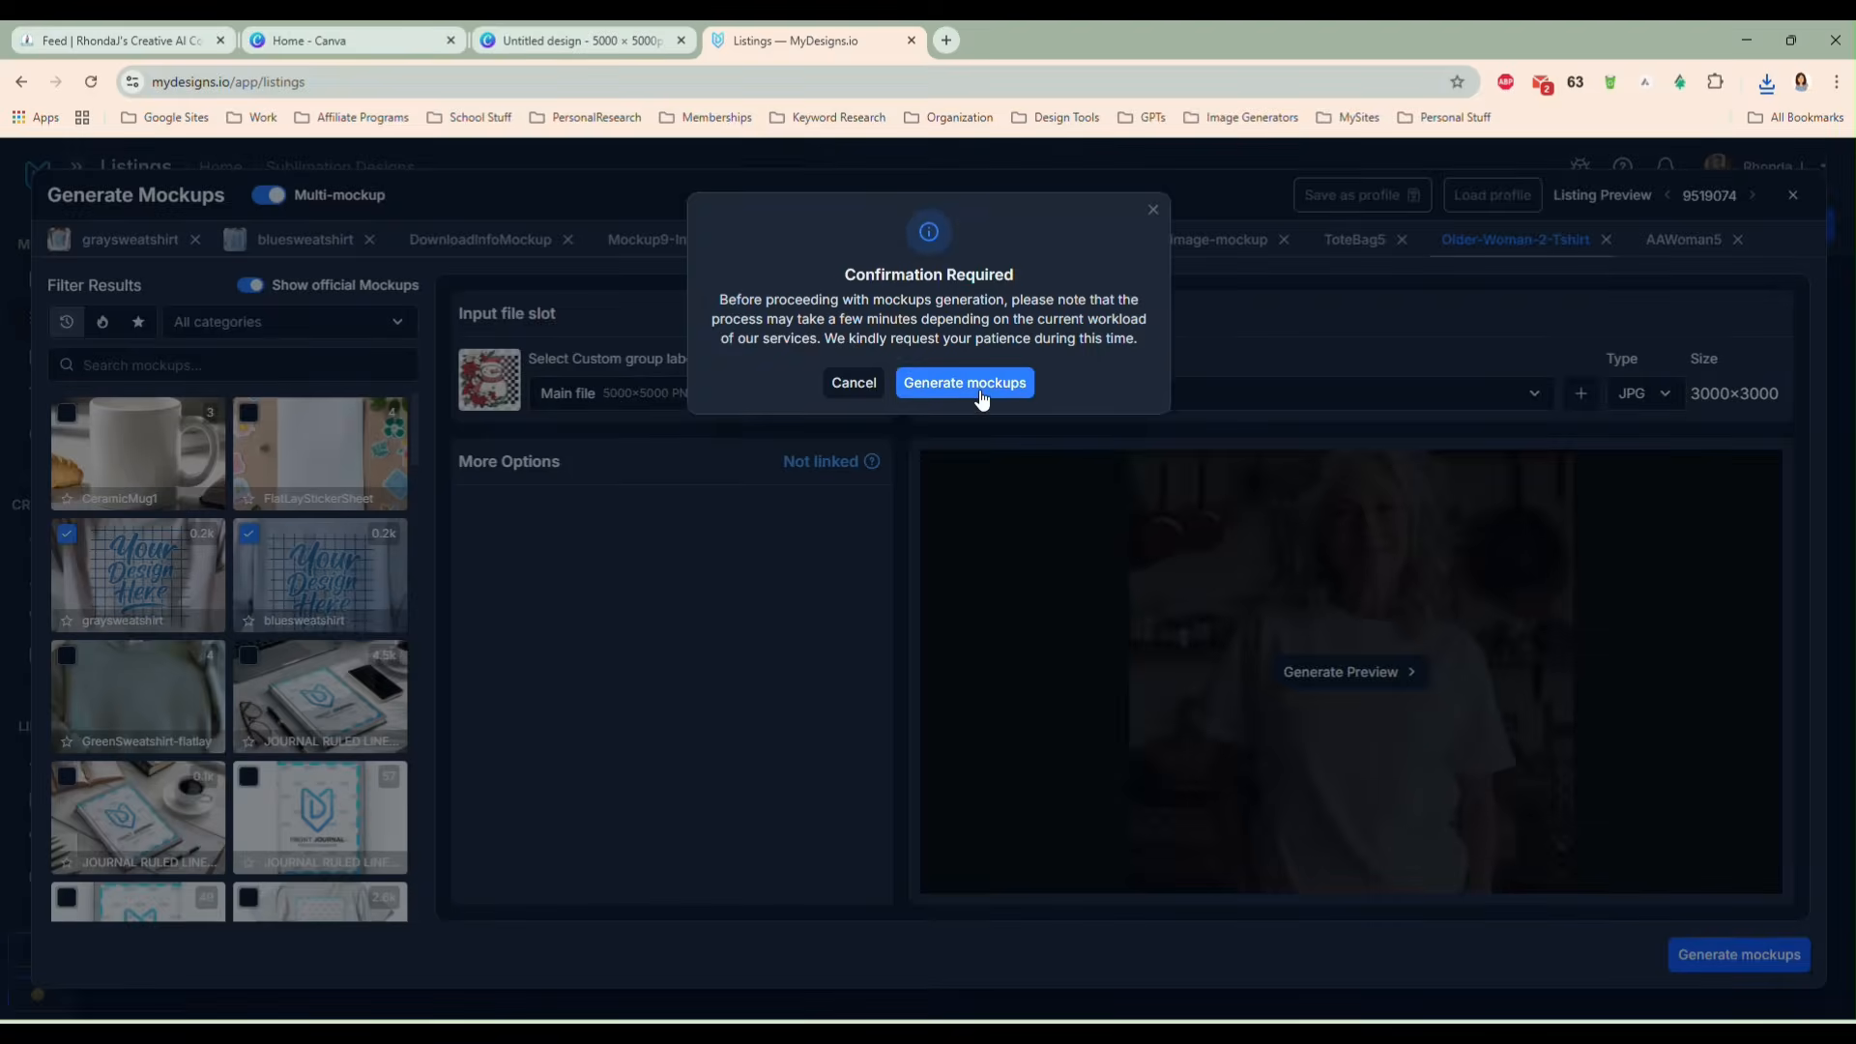
{"action": "left_click", "coordinate": [976, 385]}
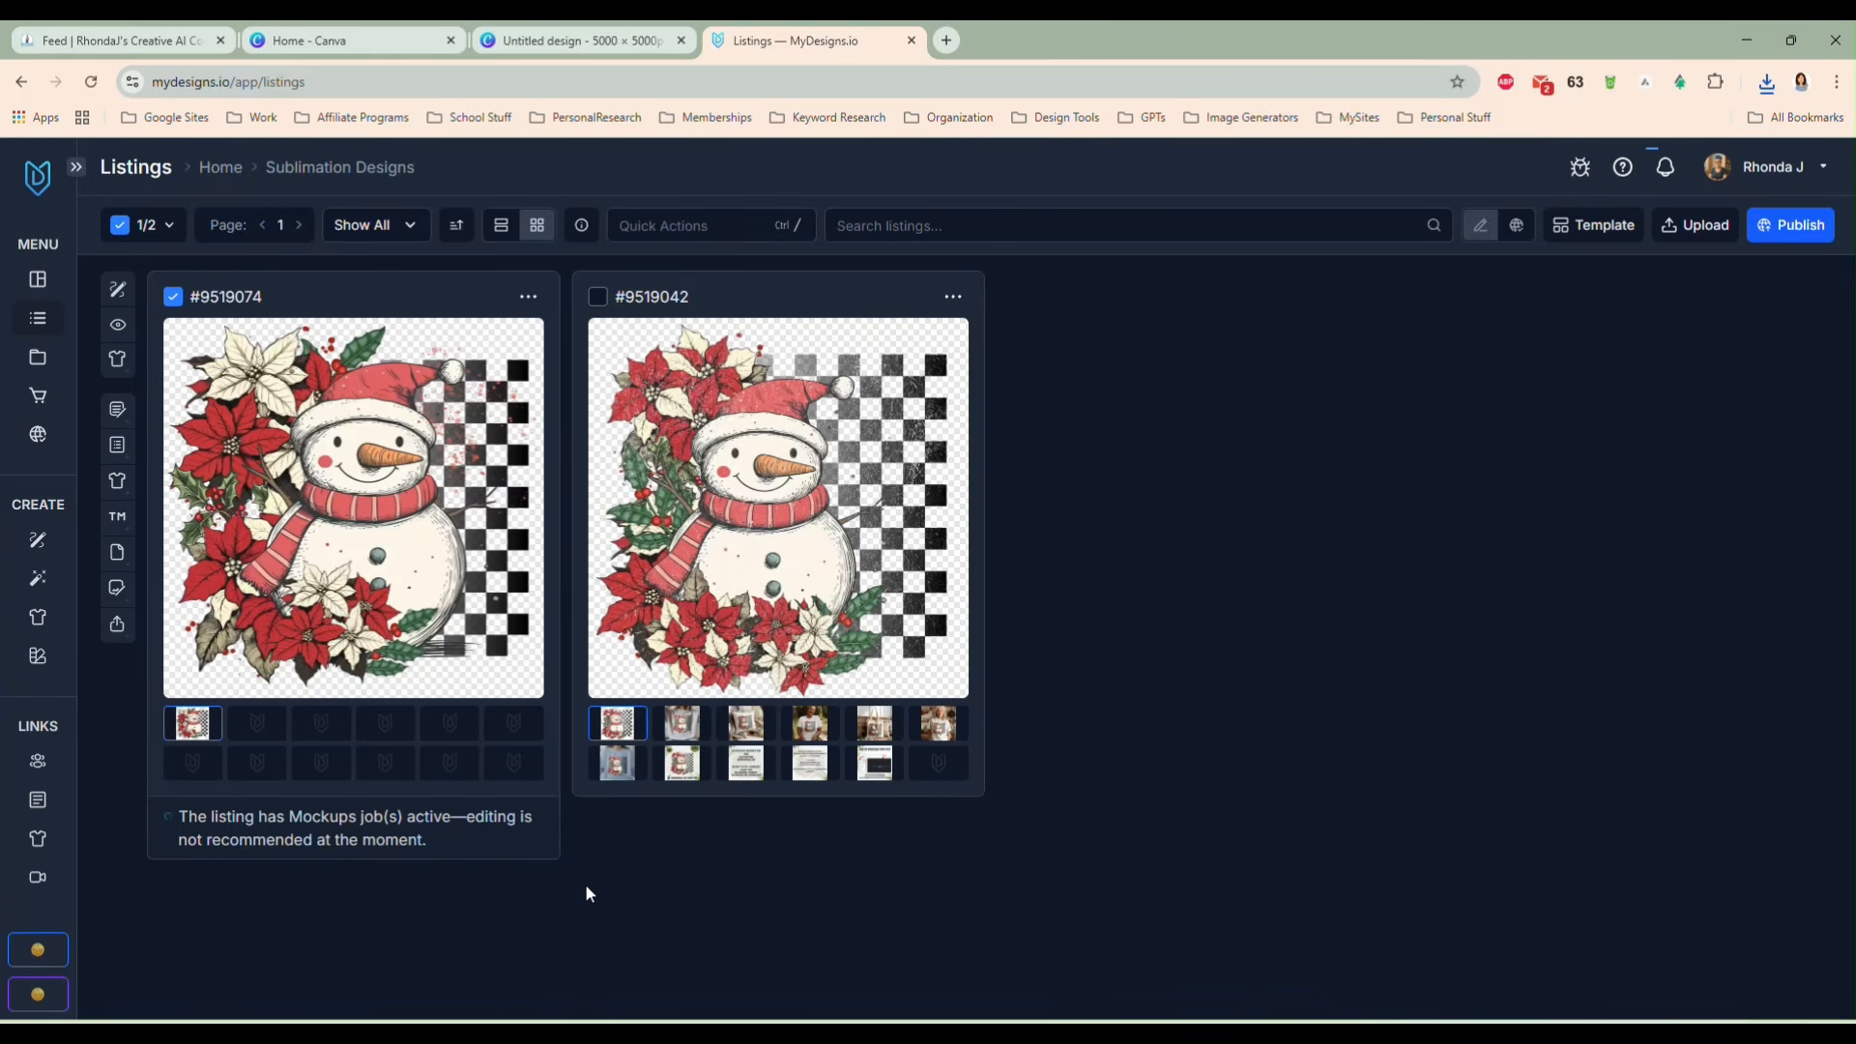
- Open the gray sweatshirt mockup file of both the older and the new snowman listing in separate browser tabs
{"action": "left_click", "coordinate": [682, 725]}
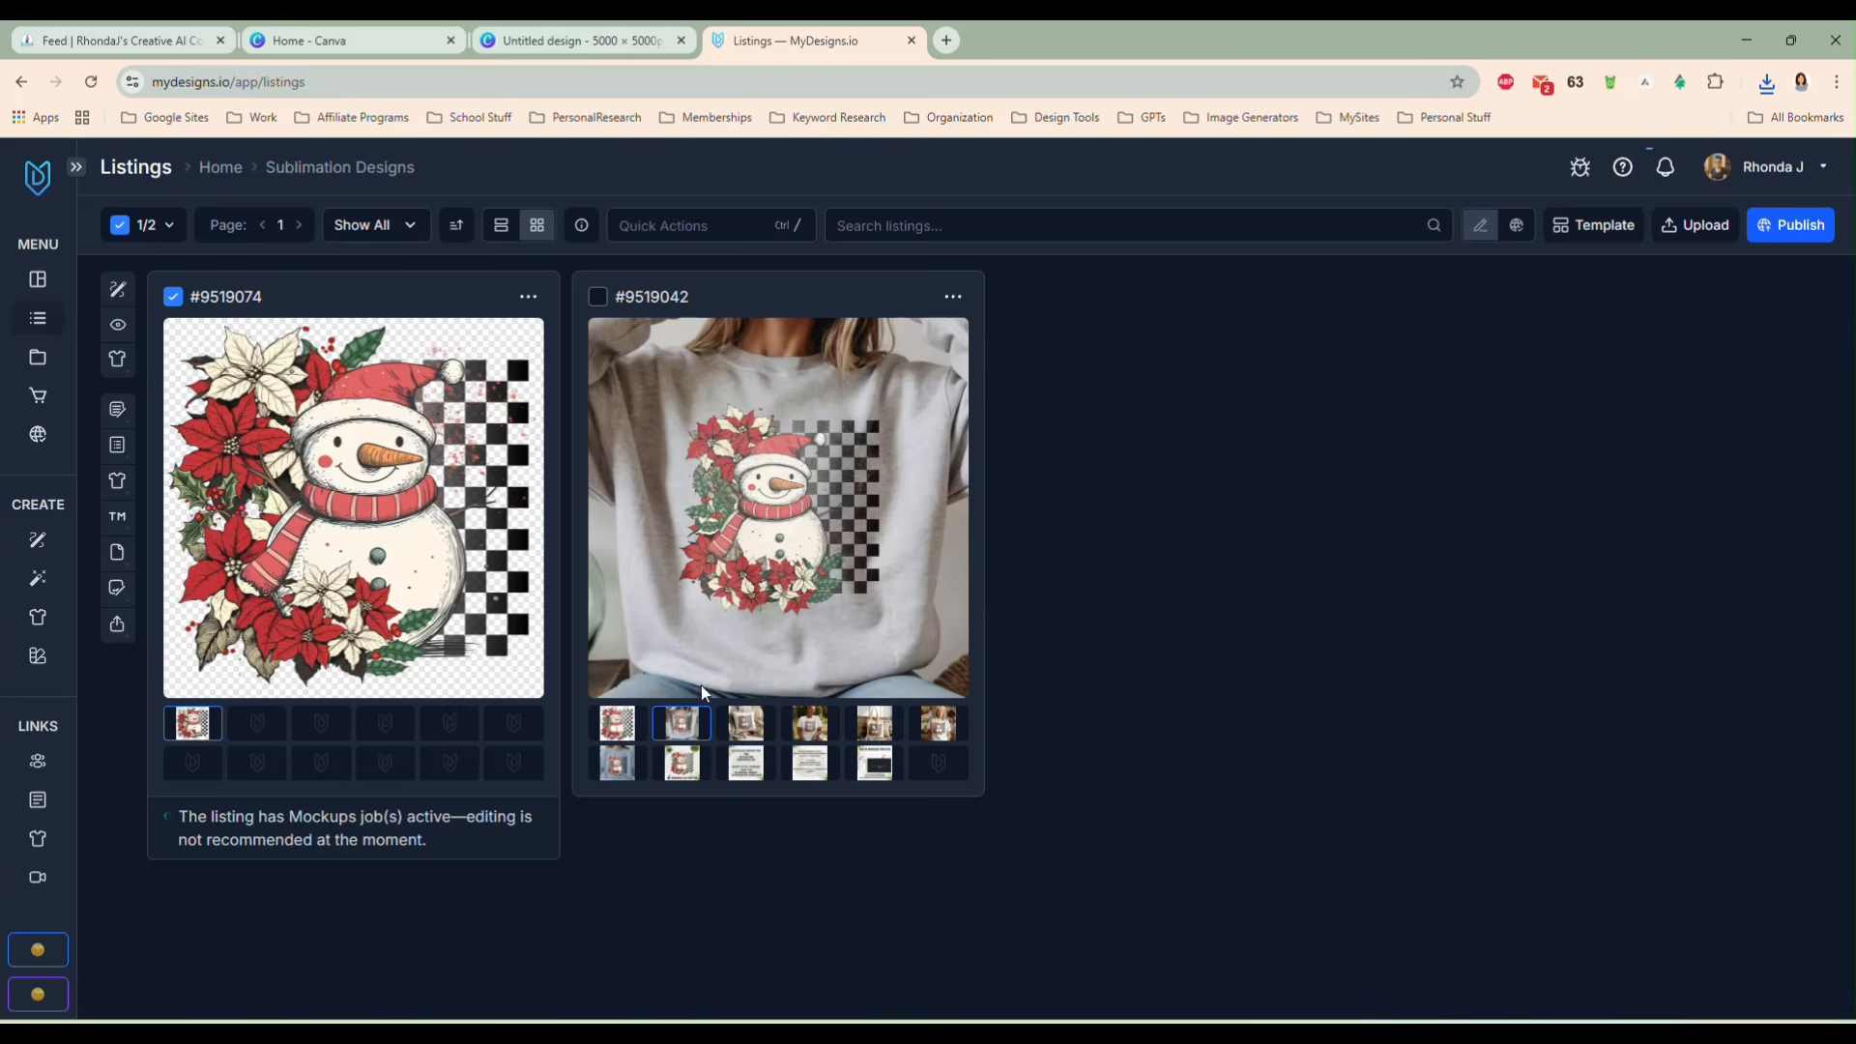
{"action": "left_click", "coordinate": [953, 297]}
{"action": "left_click", "coordinate": [1001, 398]}
{"action": "left_click", "coordinate": [810, 42]}
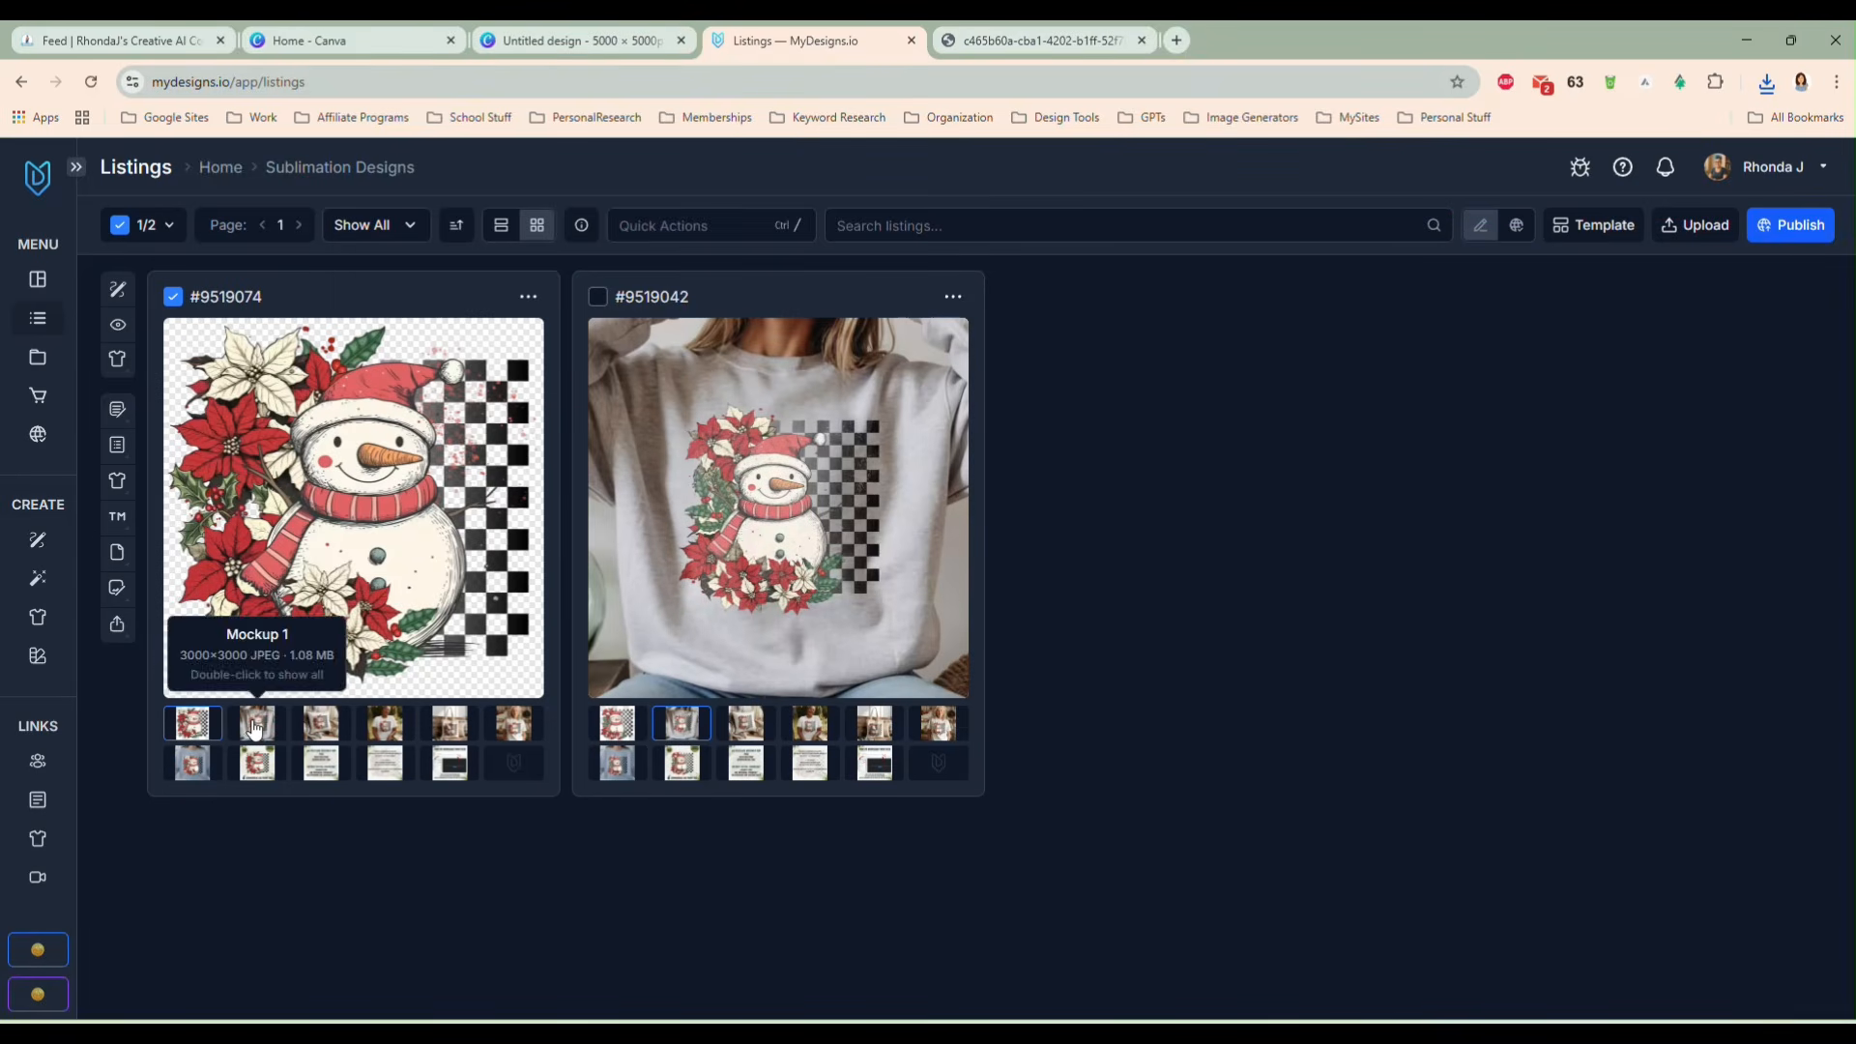
{"action": "left_click", "coordinate": [269, 733]}
{"action": "left_click", "coordinate": [528, 296]}
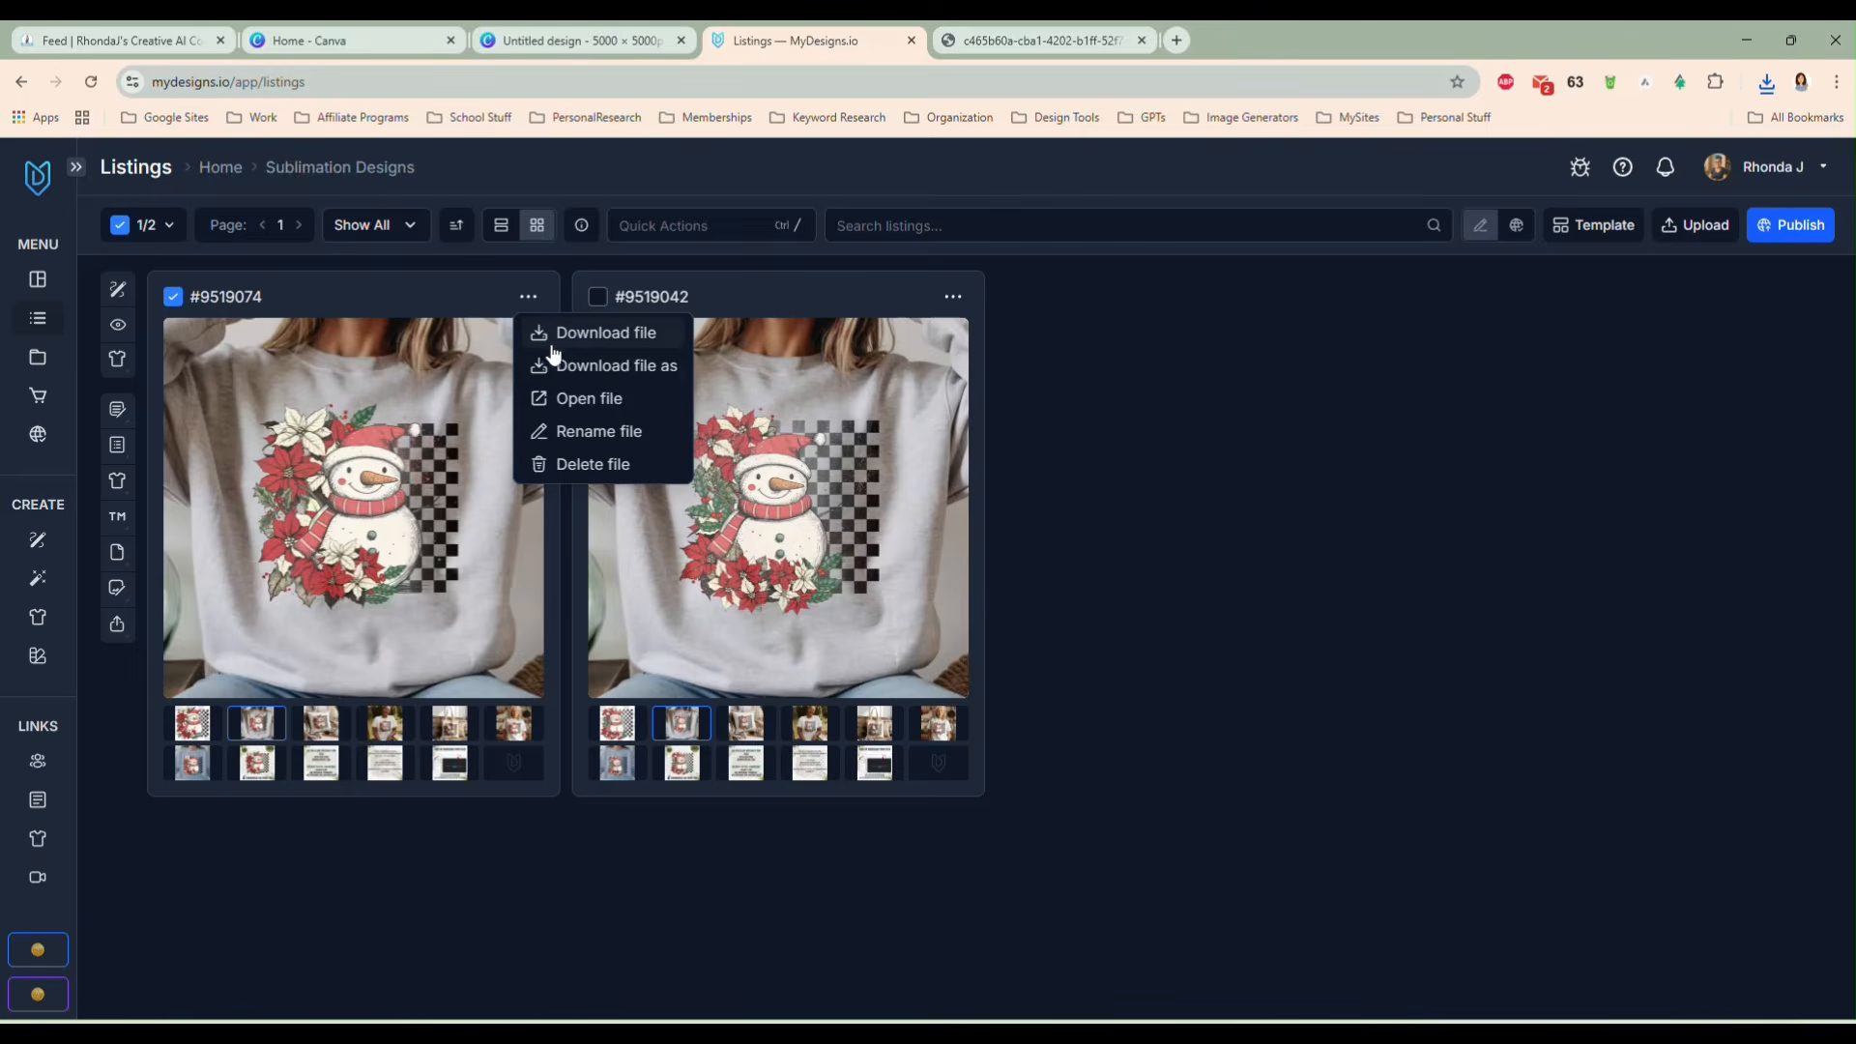
{"action": "left_click", "coordinate": [568, 398]}
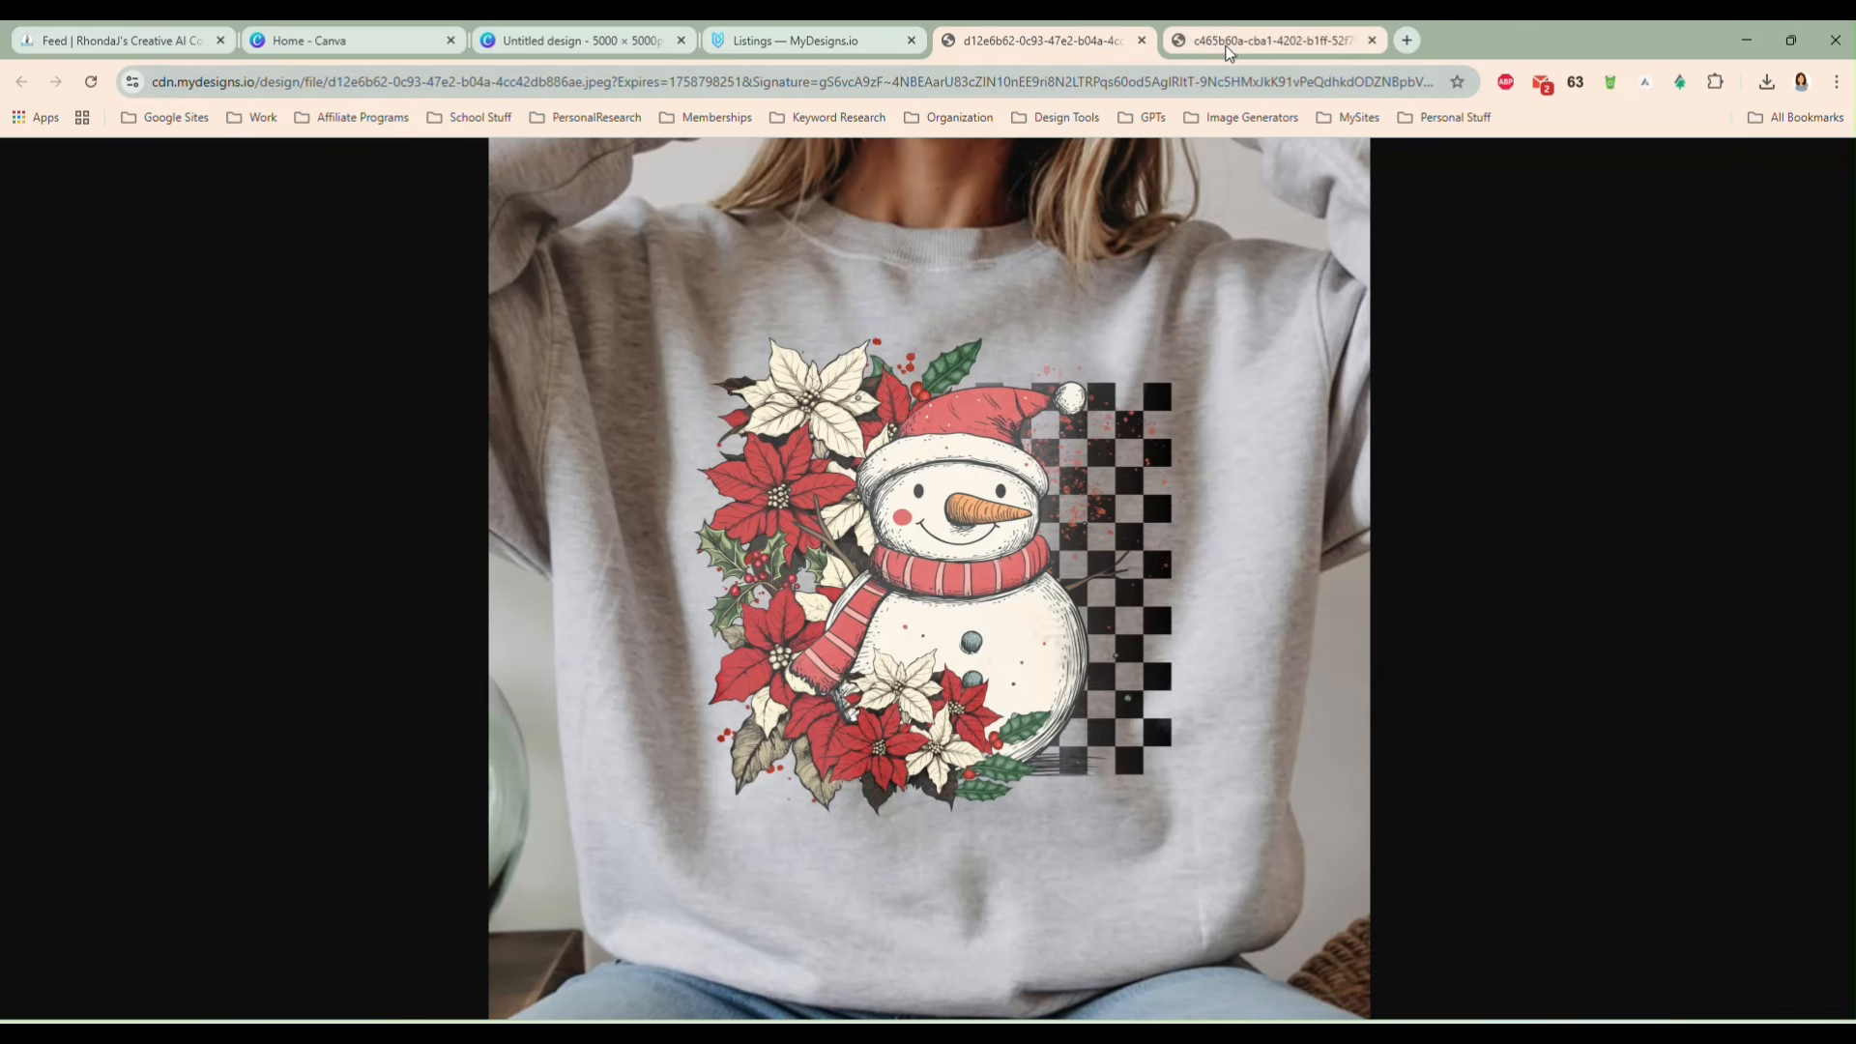
- Enlarge the two gray sweatshirt mockups and compare the older snowman design with the new one
{"action": "left_click", "coordinate": [1230, 52]}
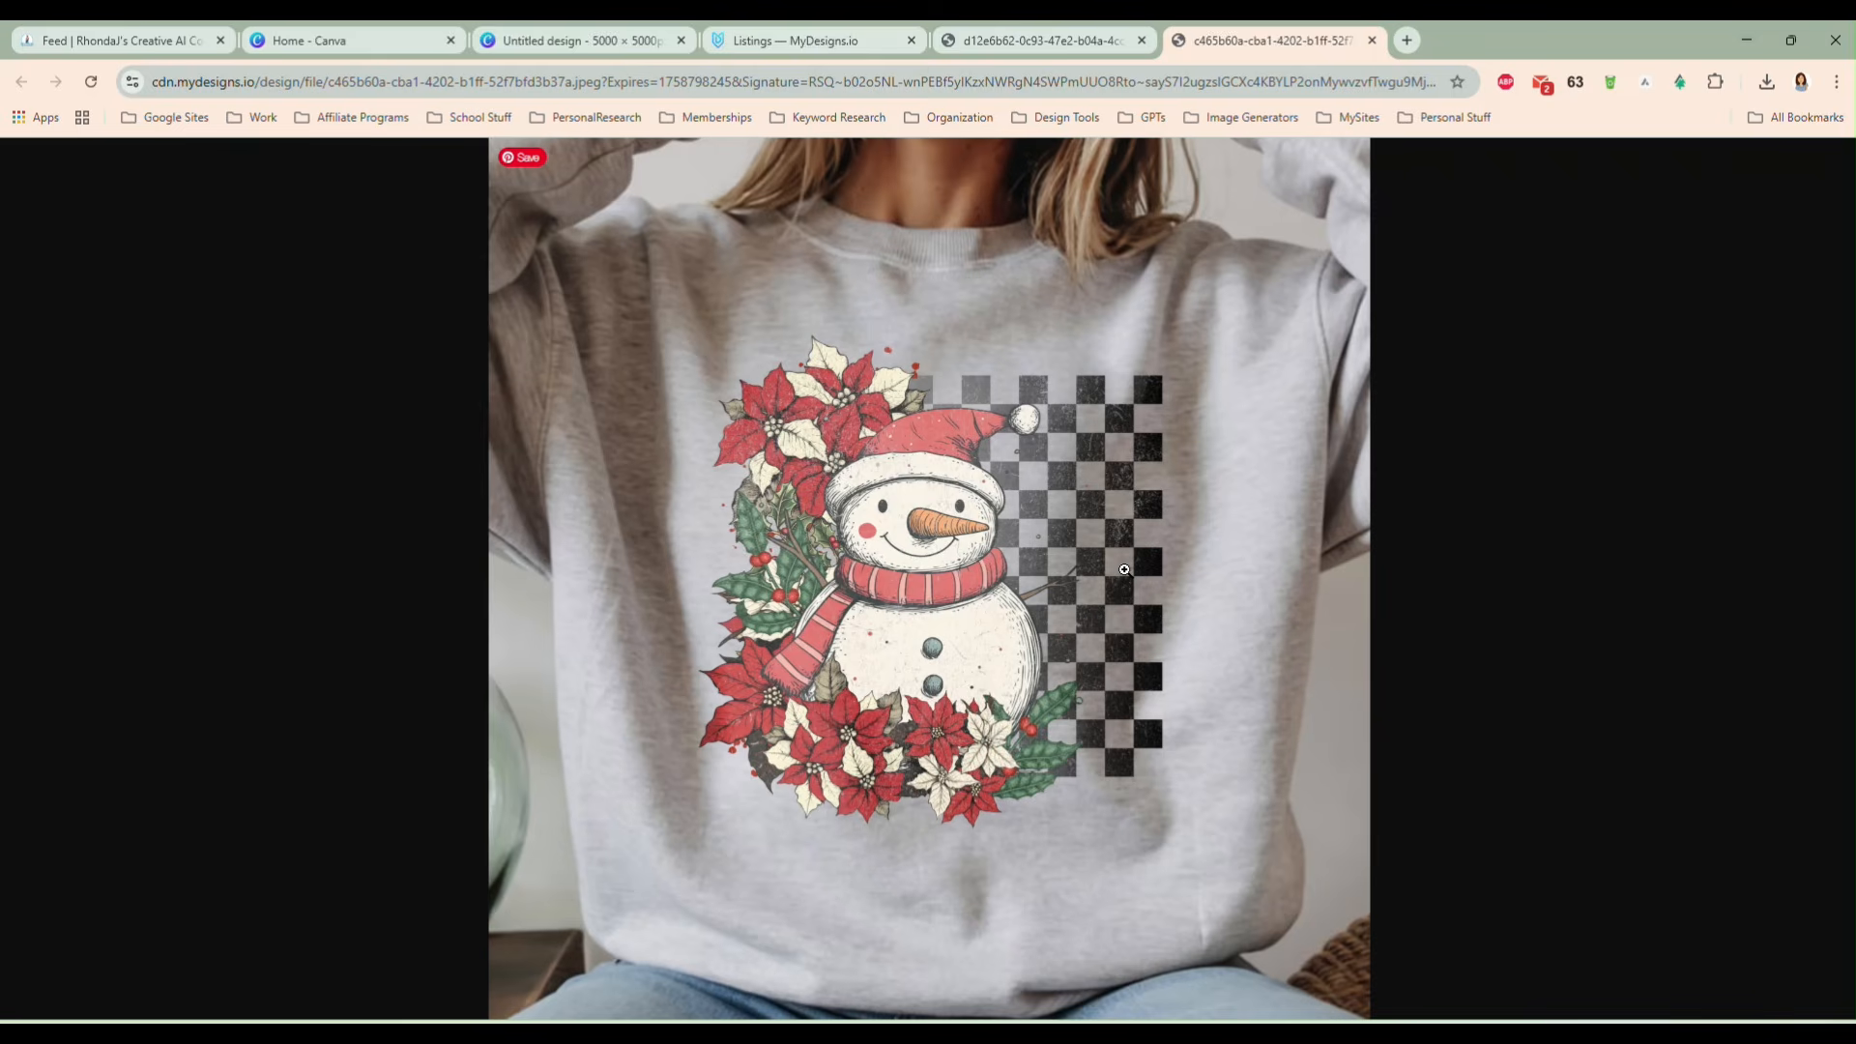
{"action": "key", "text": "ctrl+plus"}
{"action": "key", "text": "ctrl+plus"}
{"action": "scroll", "coordinate": [1122, 580], "scroll_direction": "down", "scroll_amount": 2}
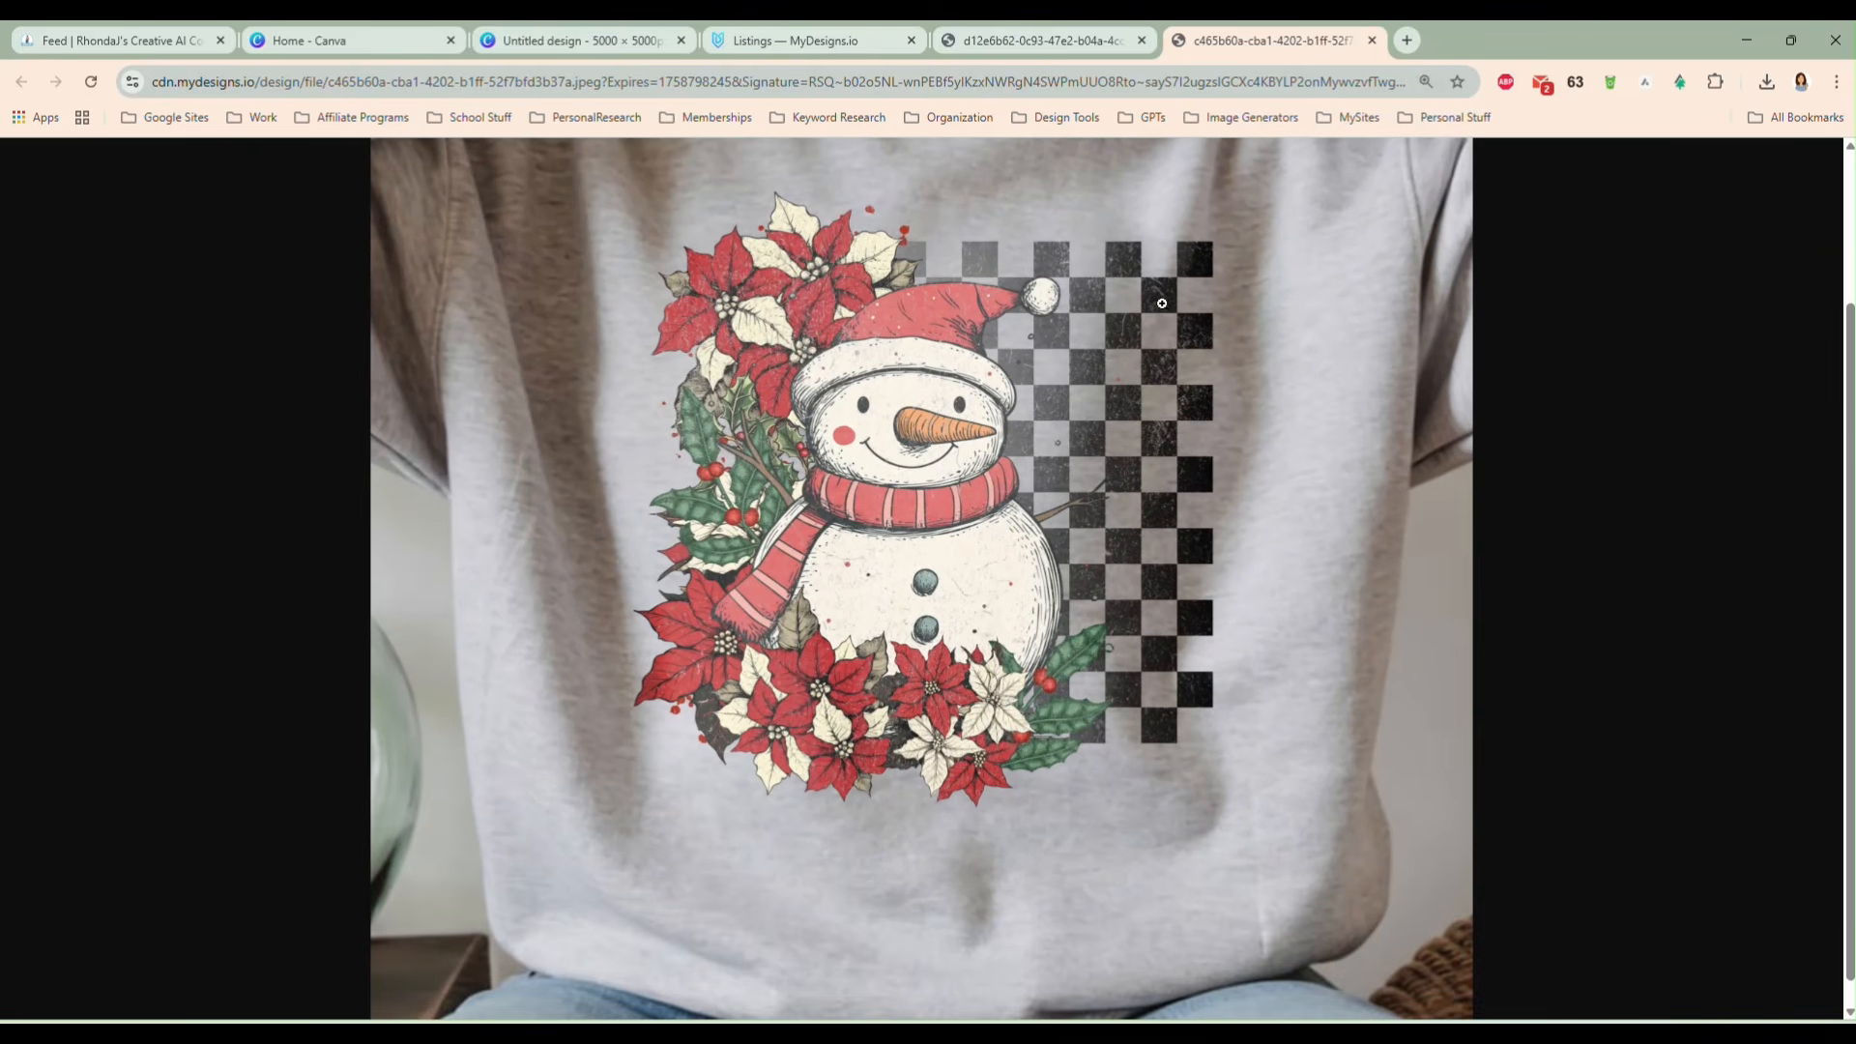
{"action": "left_click", "coordinate": [1013, 40]}
{"action": "scroll", "coordinate": [1079, 583], "scroll_direction": "down", "scroll_amount": 2}
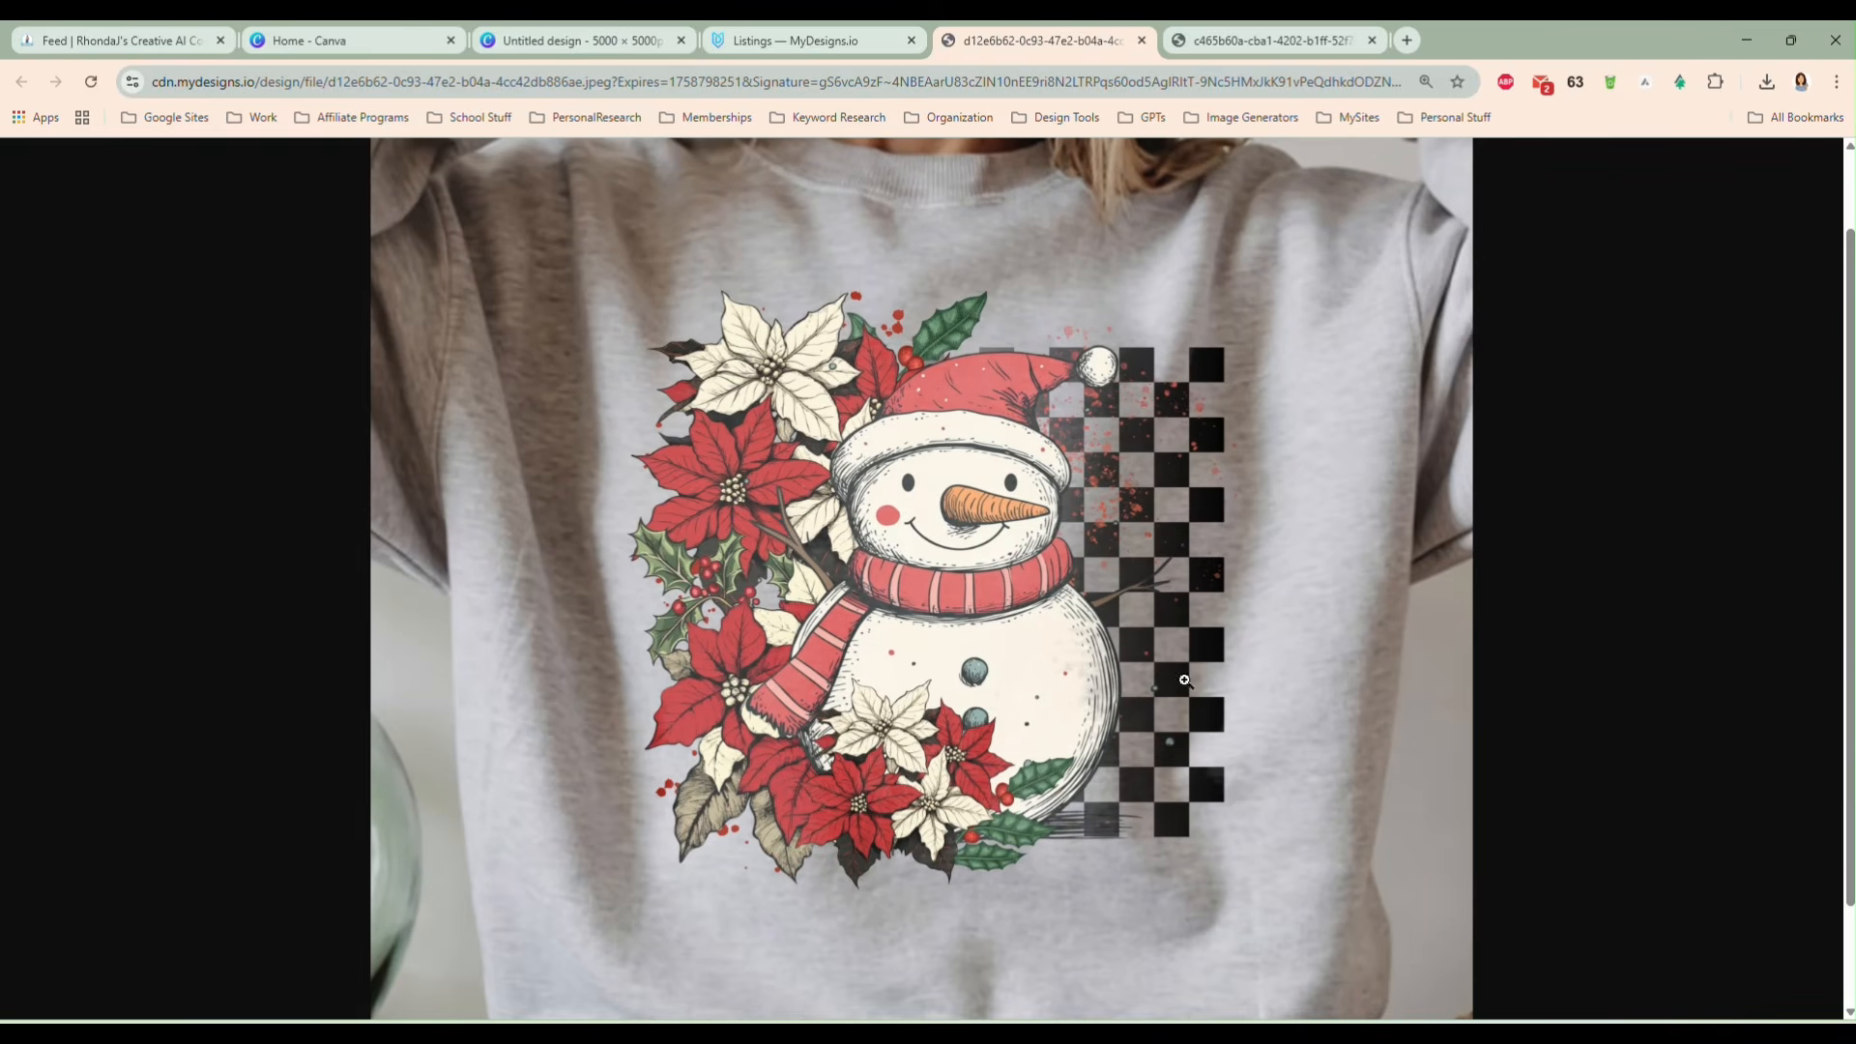
{"action": "left_click", "coordinate": [1211, 48]}
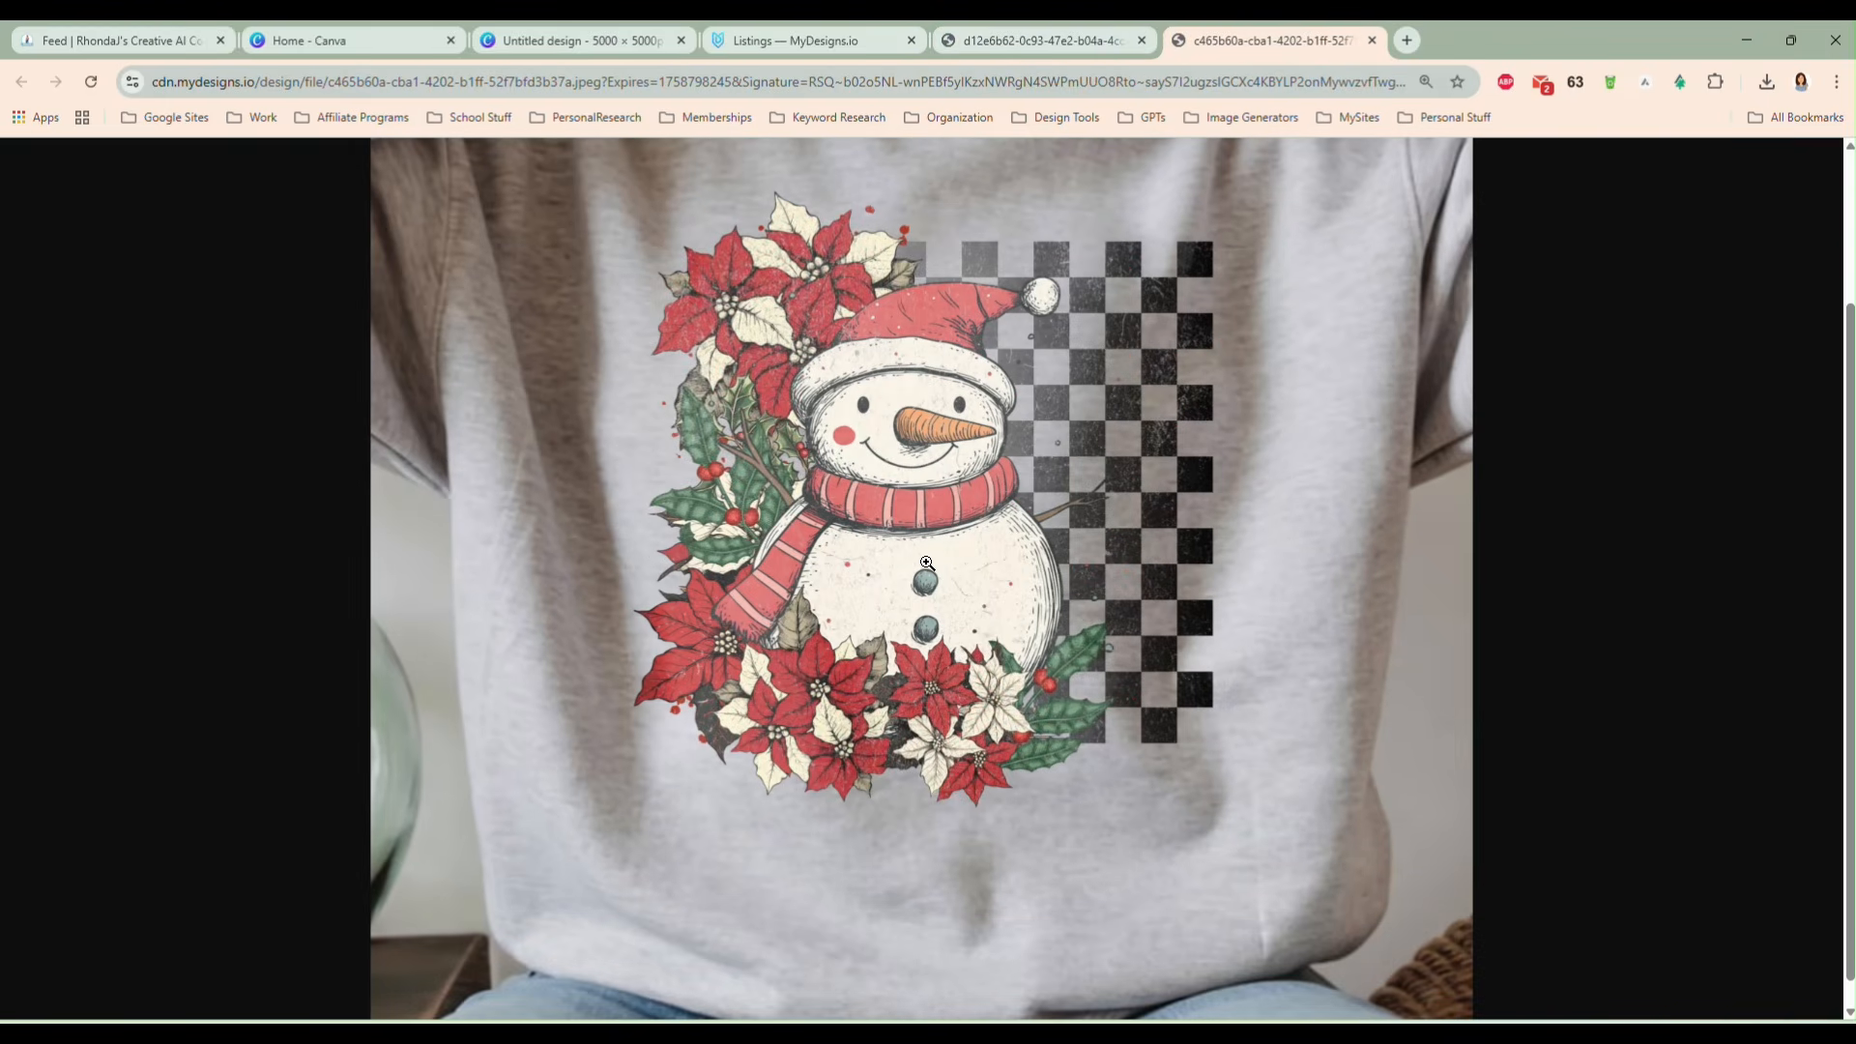
{"action": "left_click", "coordinate": [1087, 45]}
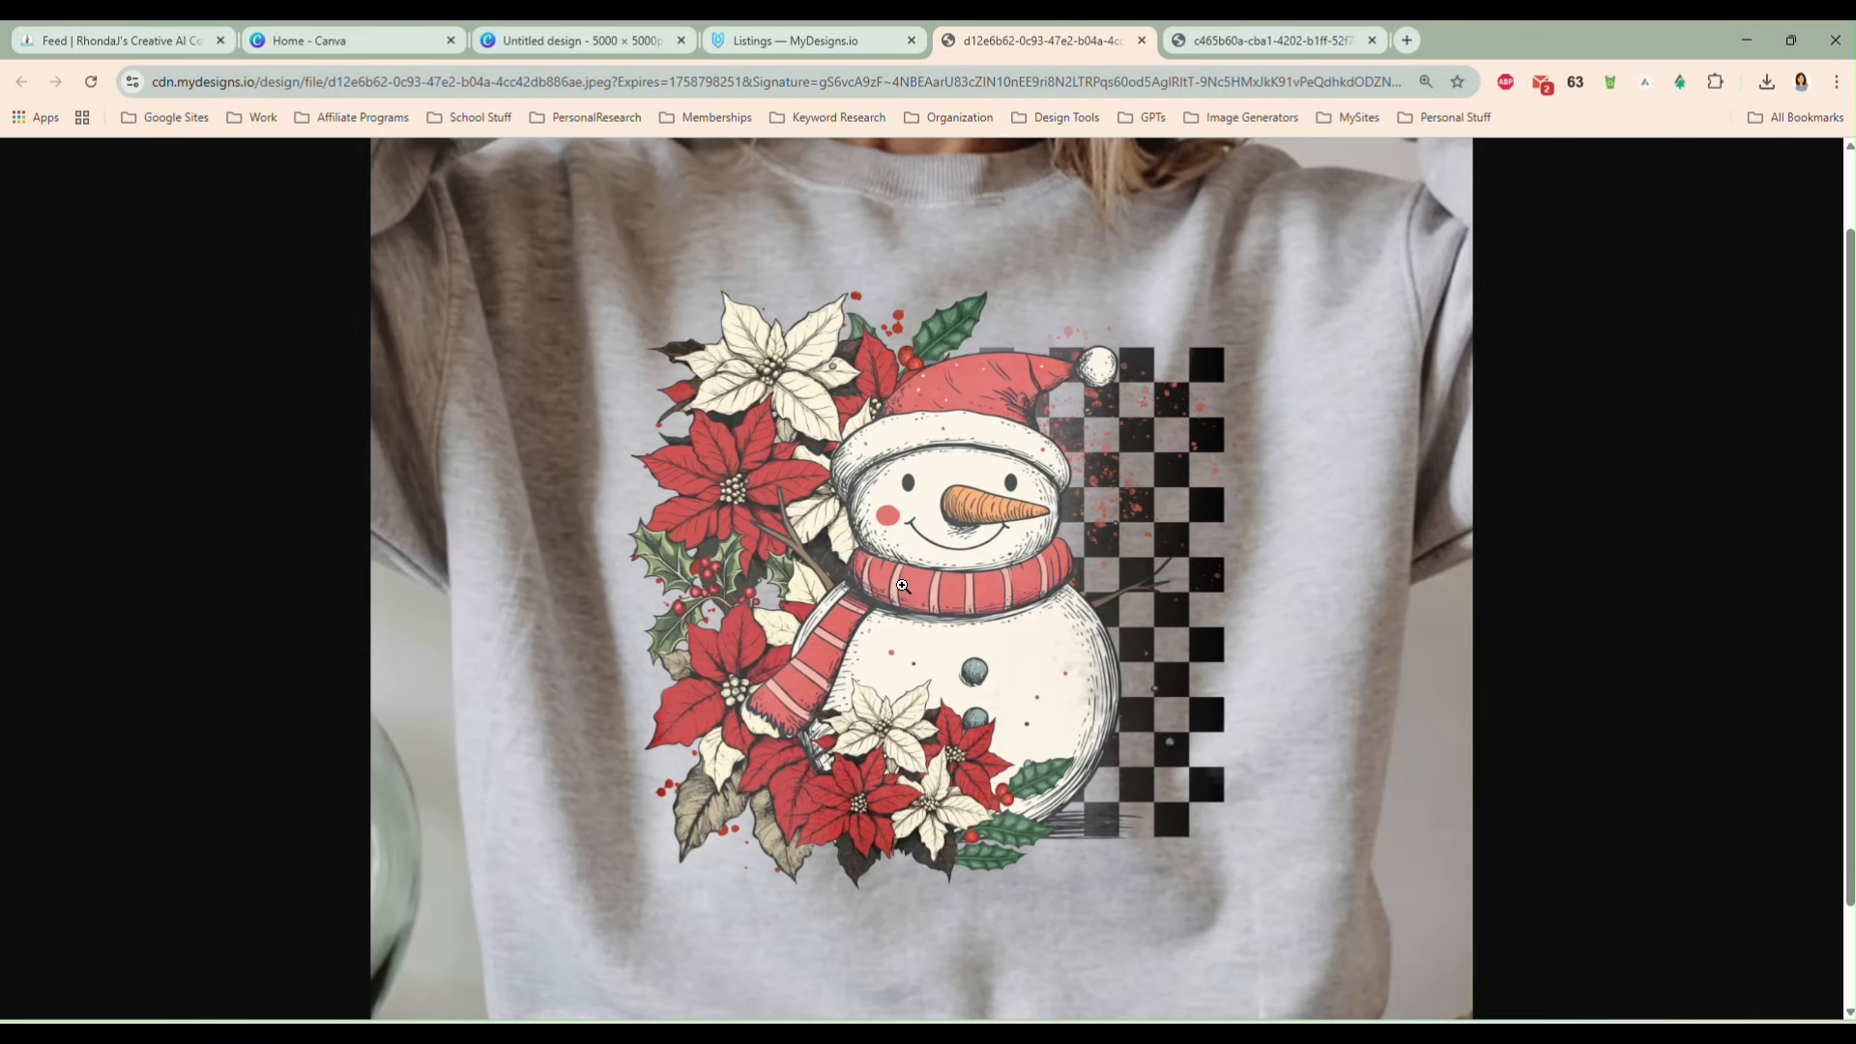
- Open Kittl from the Image Generators bookmarks in a new browser tab and start a new project
{"action": "left_click", "coordinate": [1408, 41]}
{"action": "left_click", "coordinate": [1230, 118]}
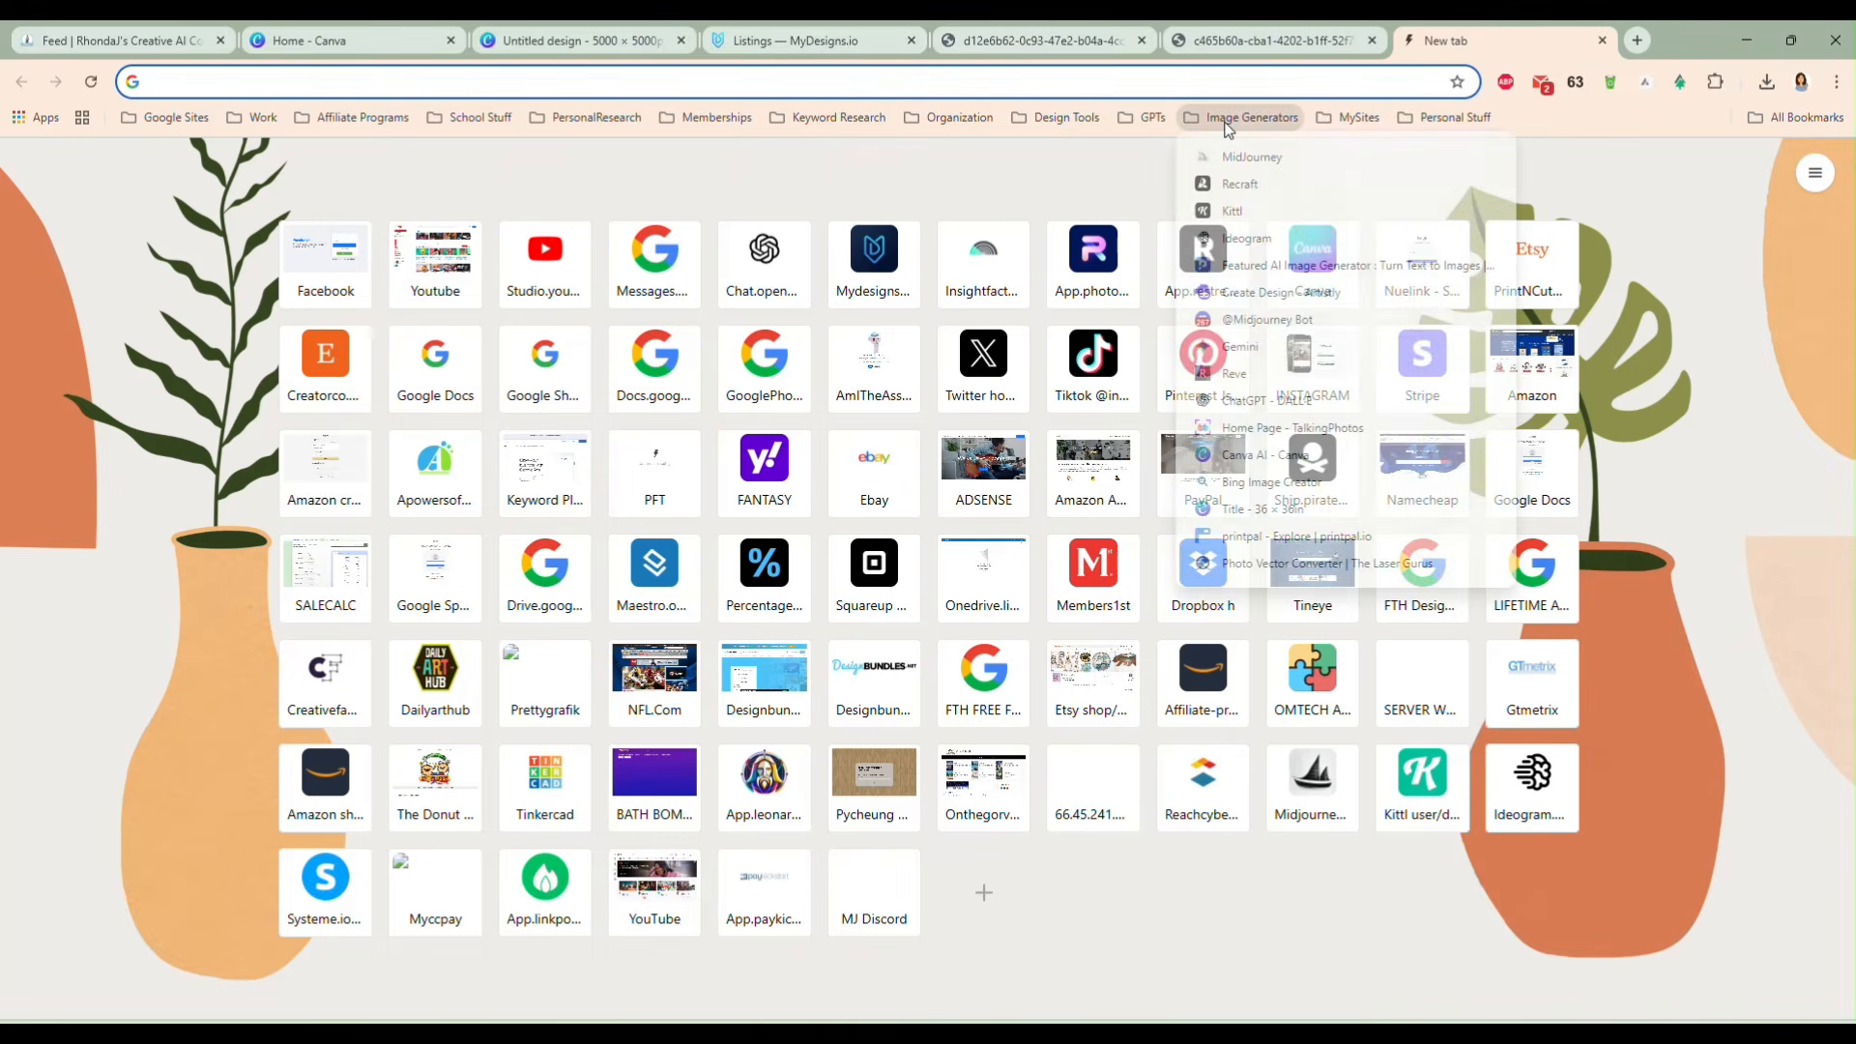
{"action": "left_click", "coordinate": [1234, 212]}
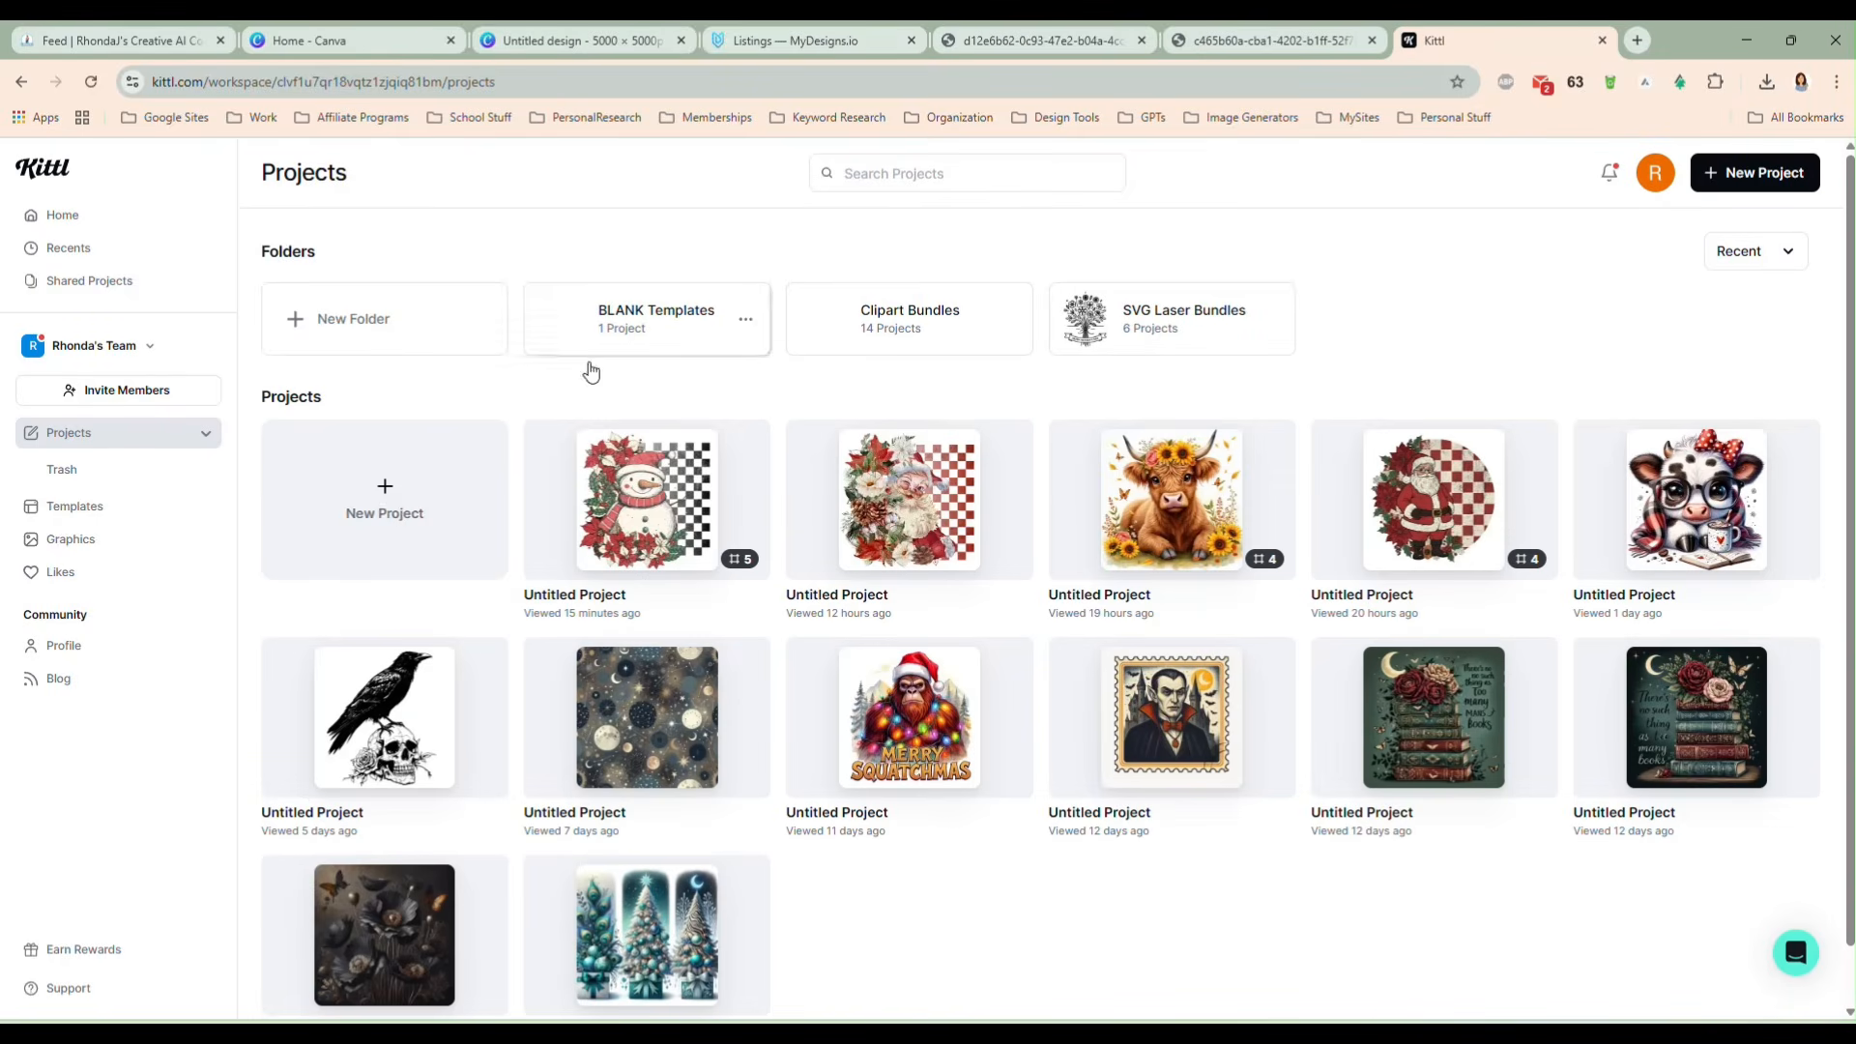
{"action": "left_click", "coordinate": [387, 512]}
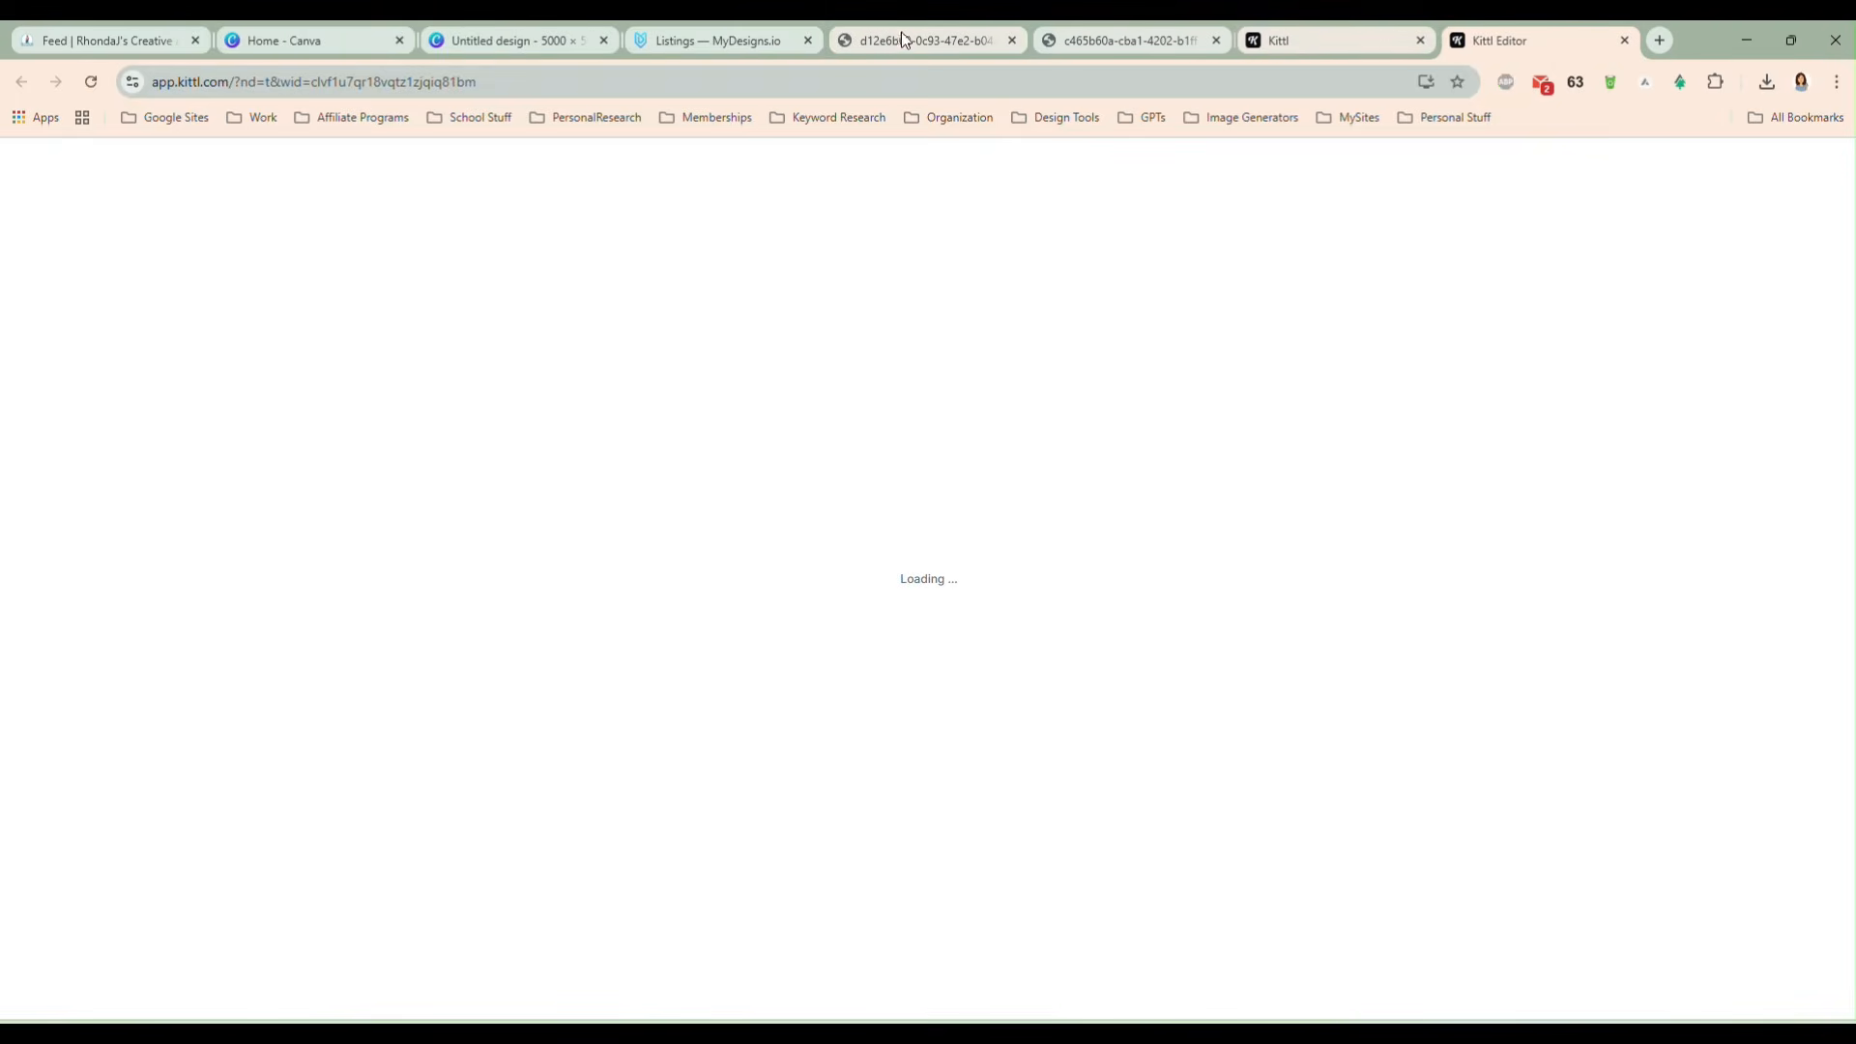
- Close the two browser tabs showing the sweatshirt mockup images
{"action": "left_click", "coordinate": [901, 36]}
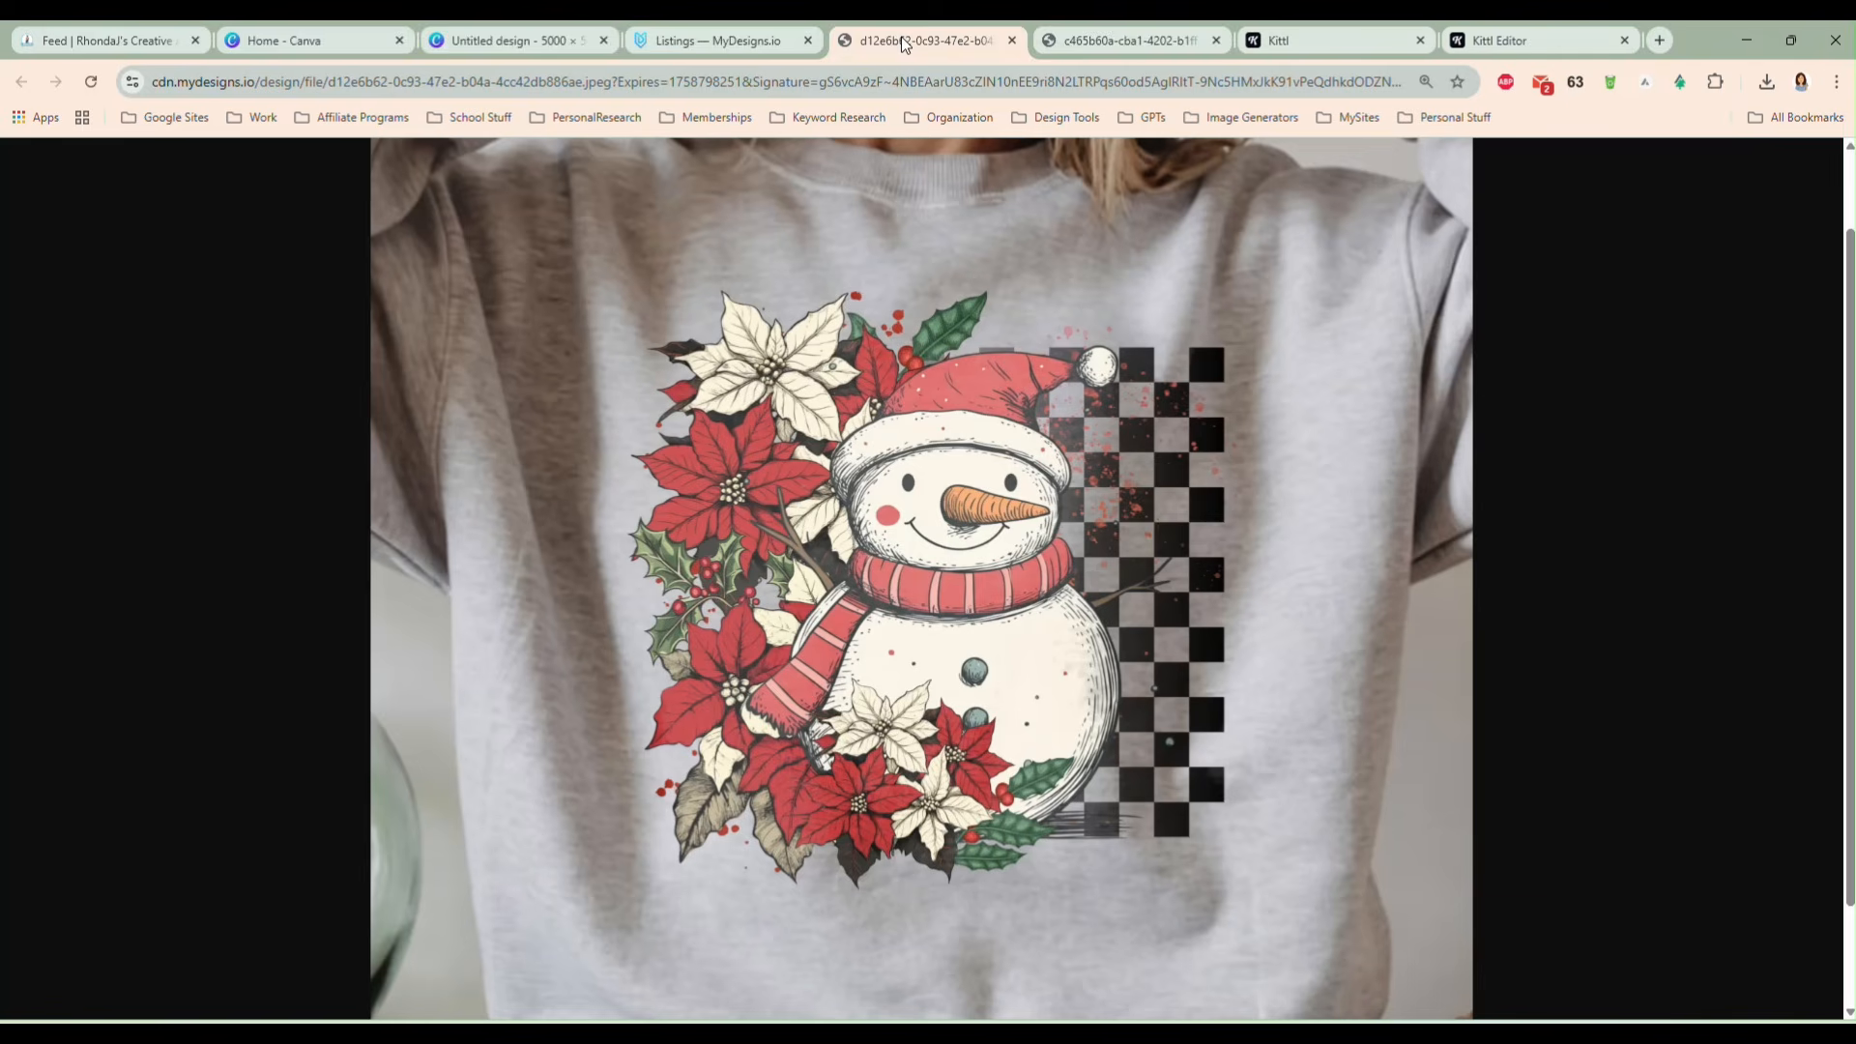
{"action": "left_click", "coordinate": [1012, 40]}
{"action": "left_click", "coordinate": [1012, 39]}
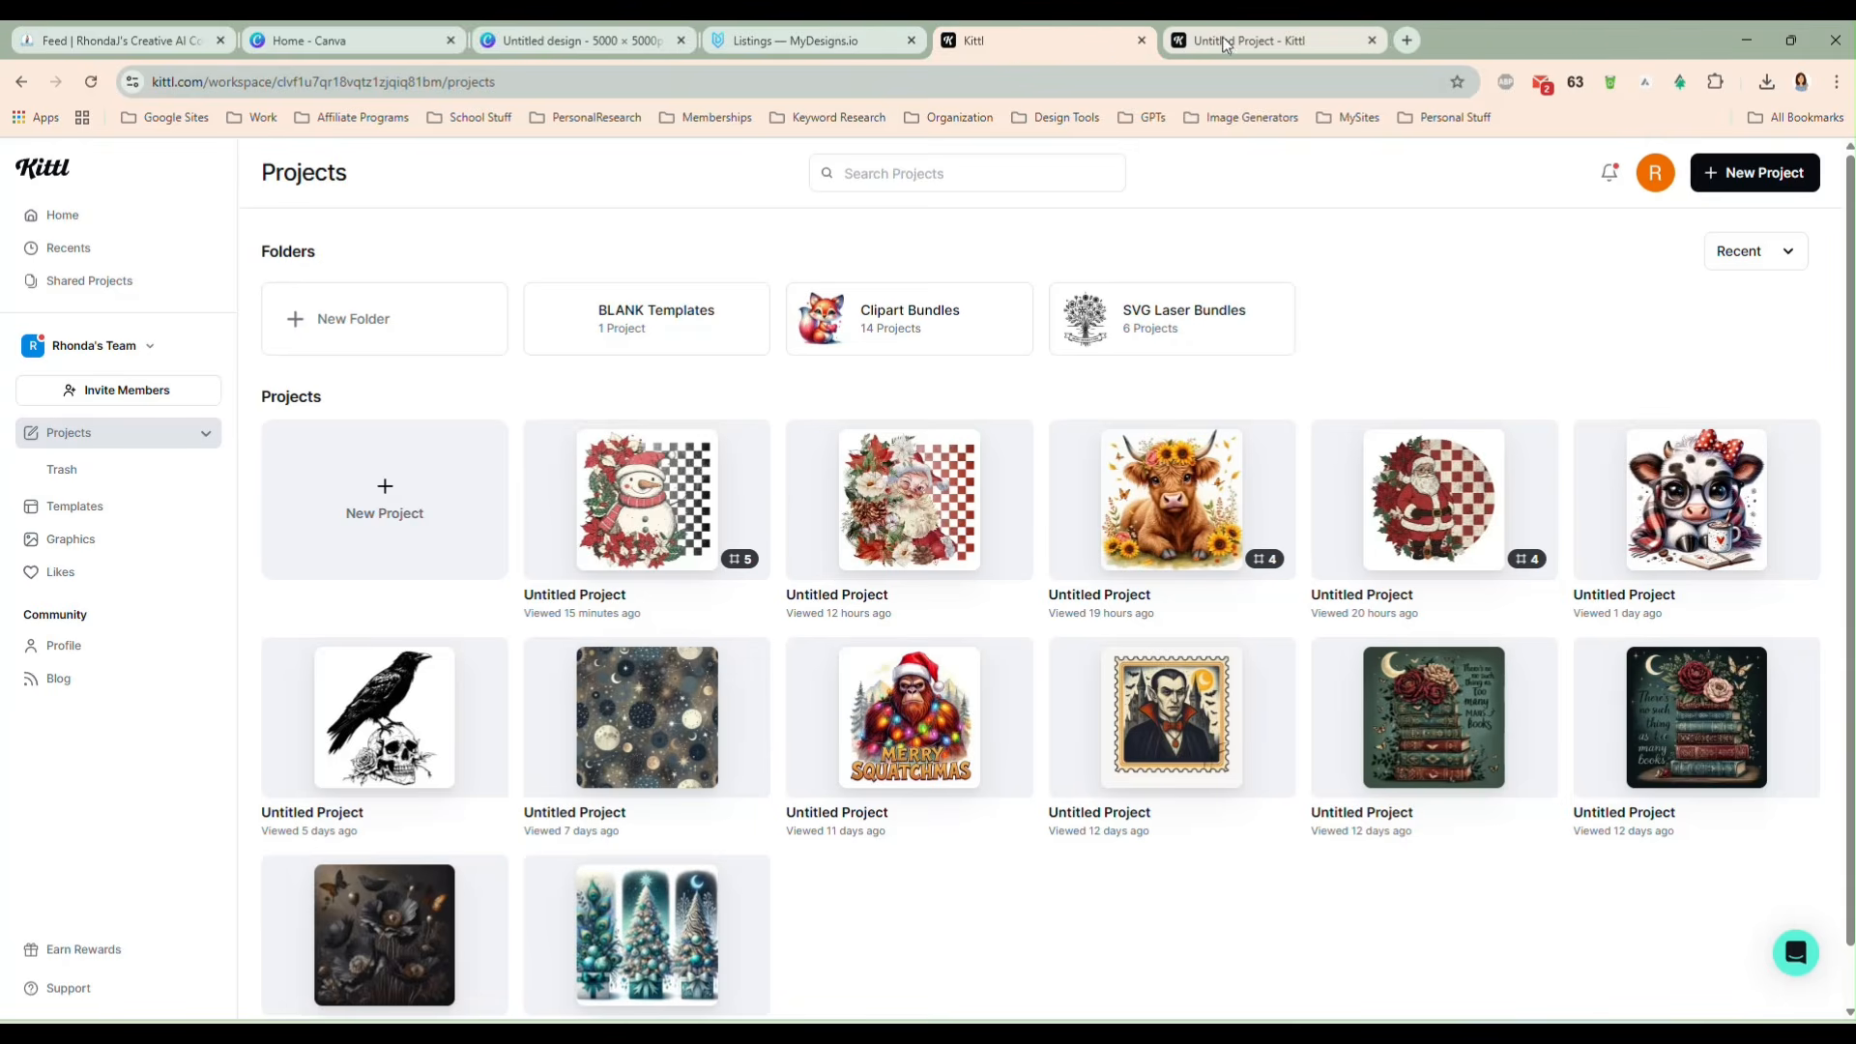
- Create a 5000 × 5000 px artboard at 300 DPI in the new Kittl project and reposition it on the canvas
{"action": "left_click", "coordinate": [1206, 46]}
{"action": "left_click", "coordinate": [1250, 458]}
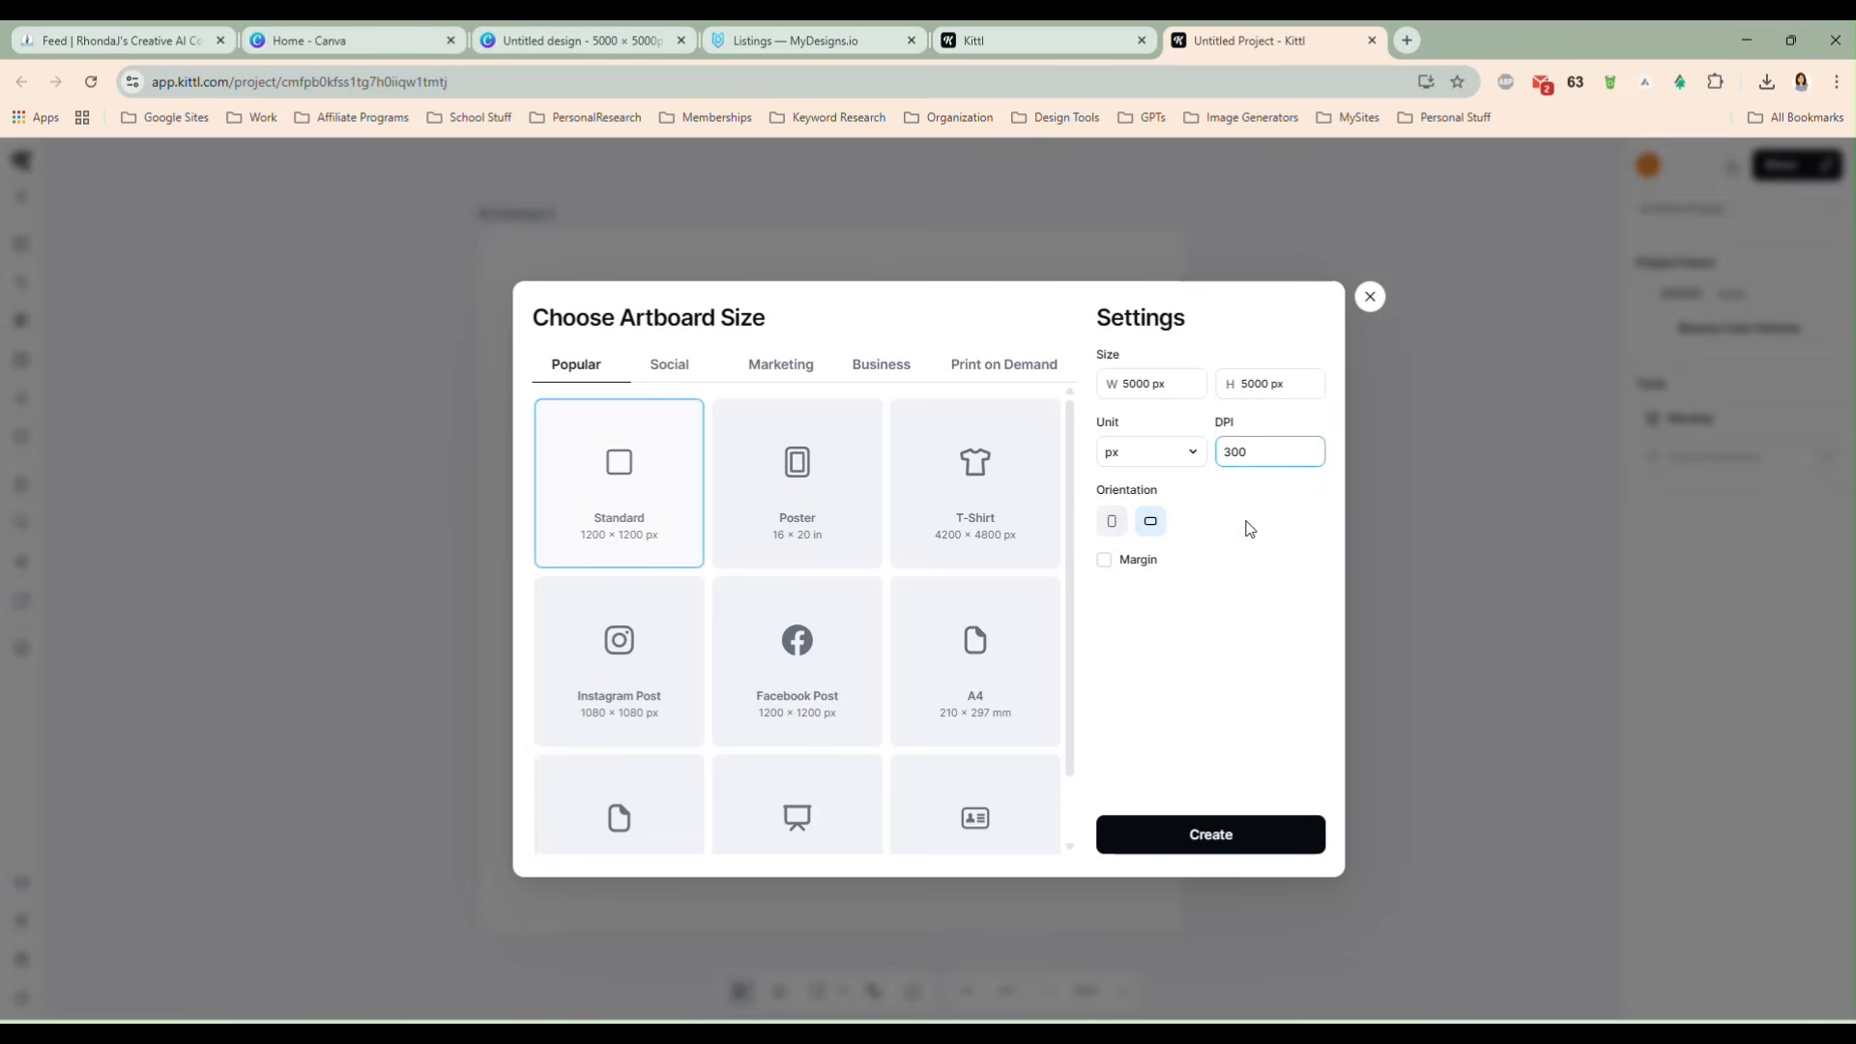
{"action": "left_click", "coordinate": [1212, 833]}
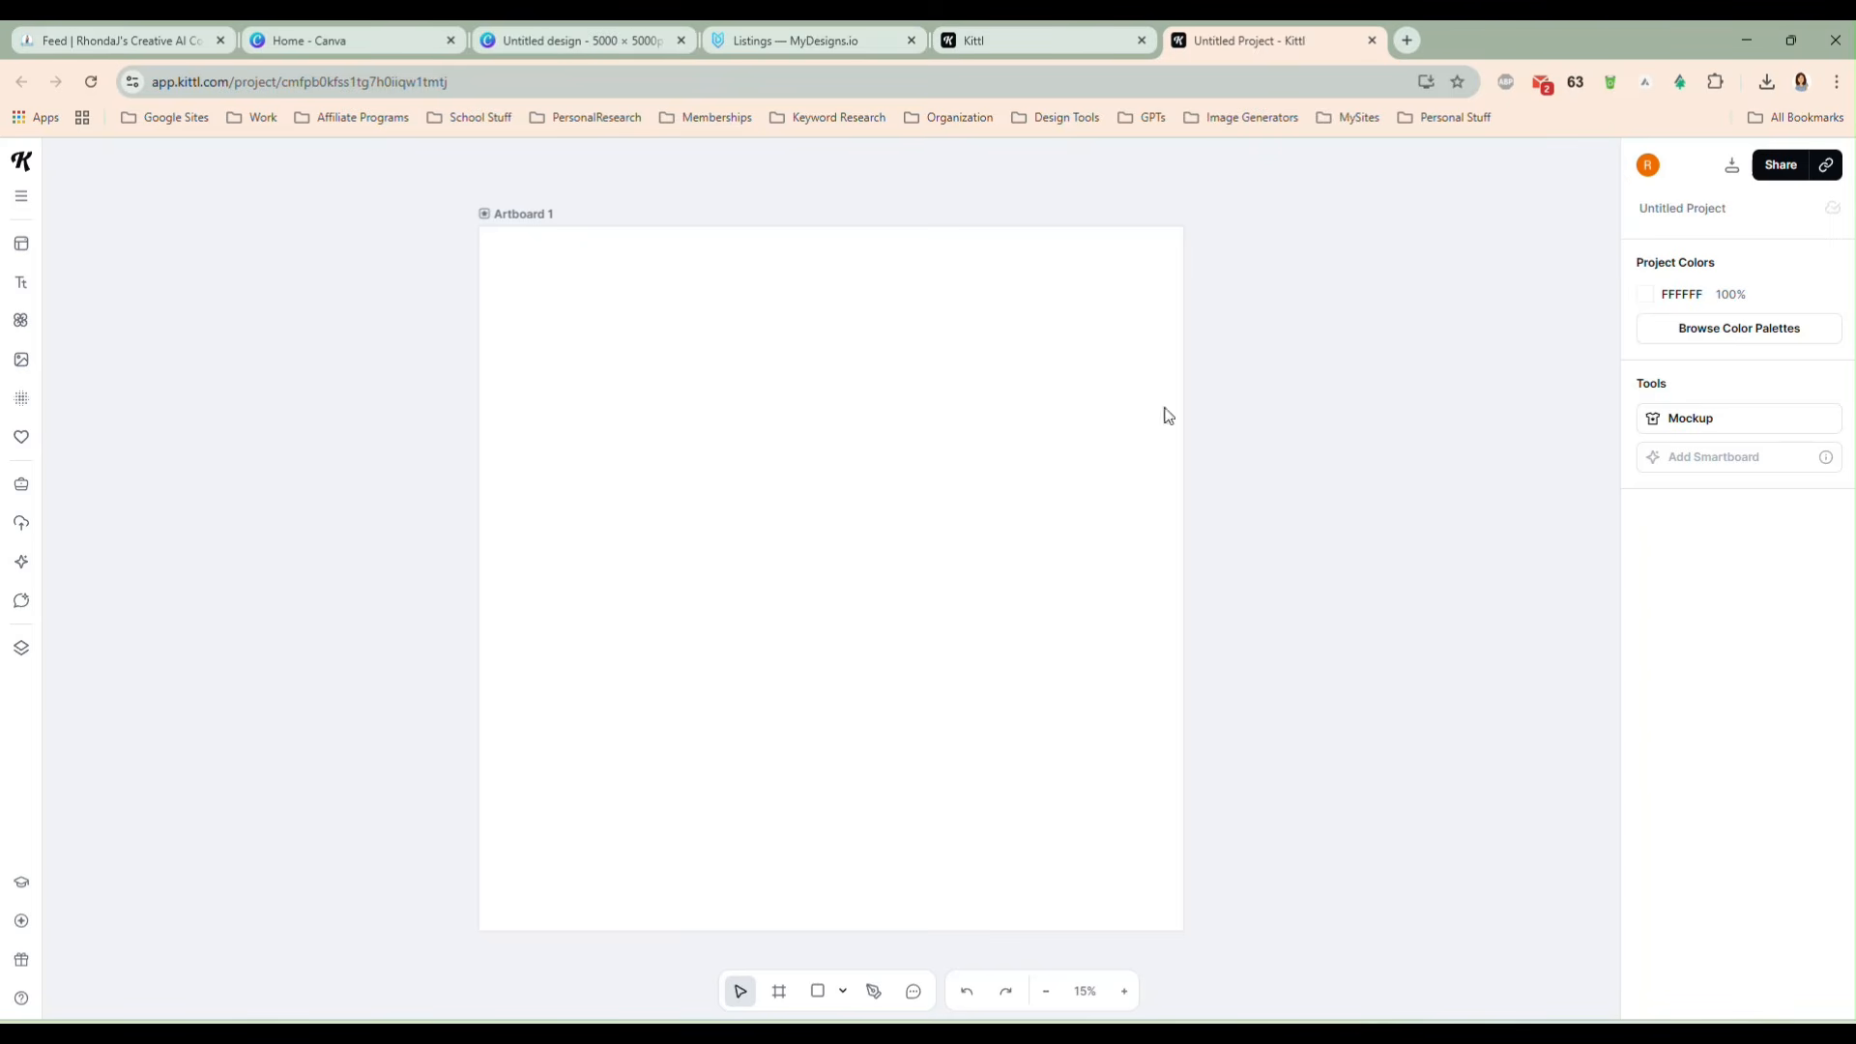
{"action": "left_click_drag", "start_coordinate": [1011, 393], "coordinate": [1130, 373]}
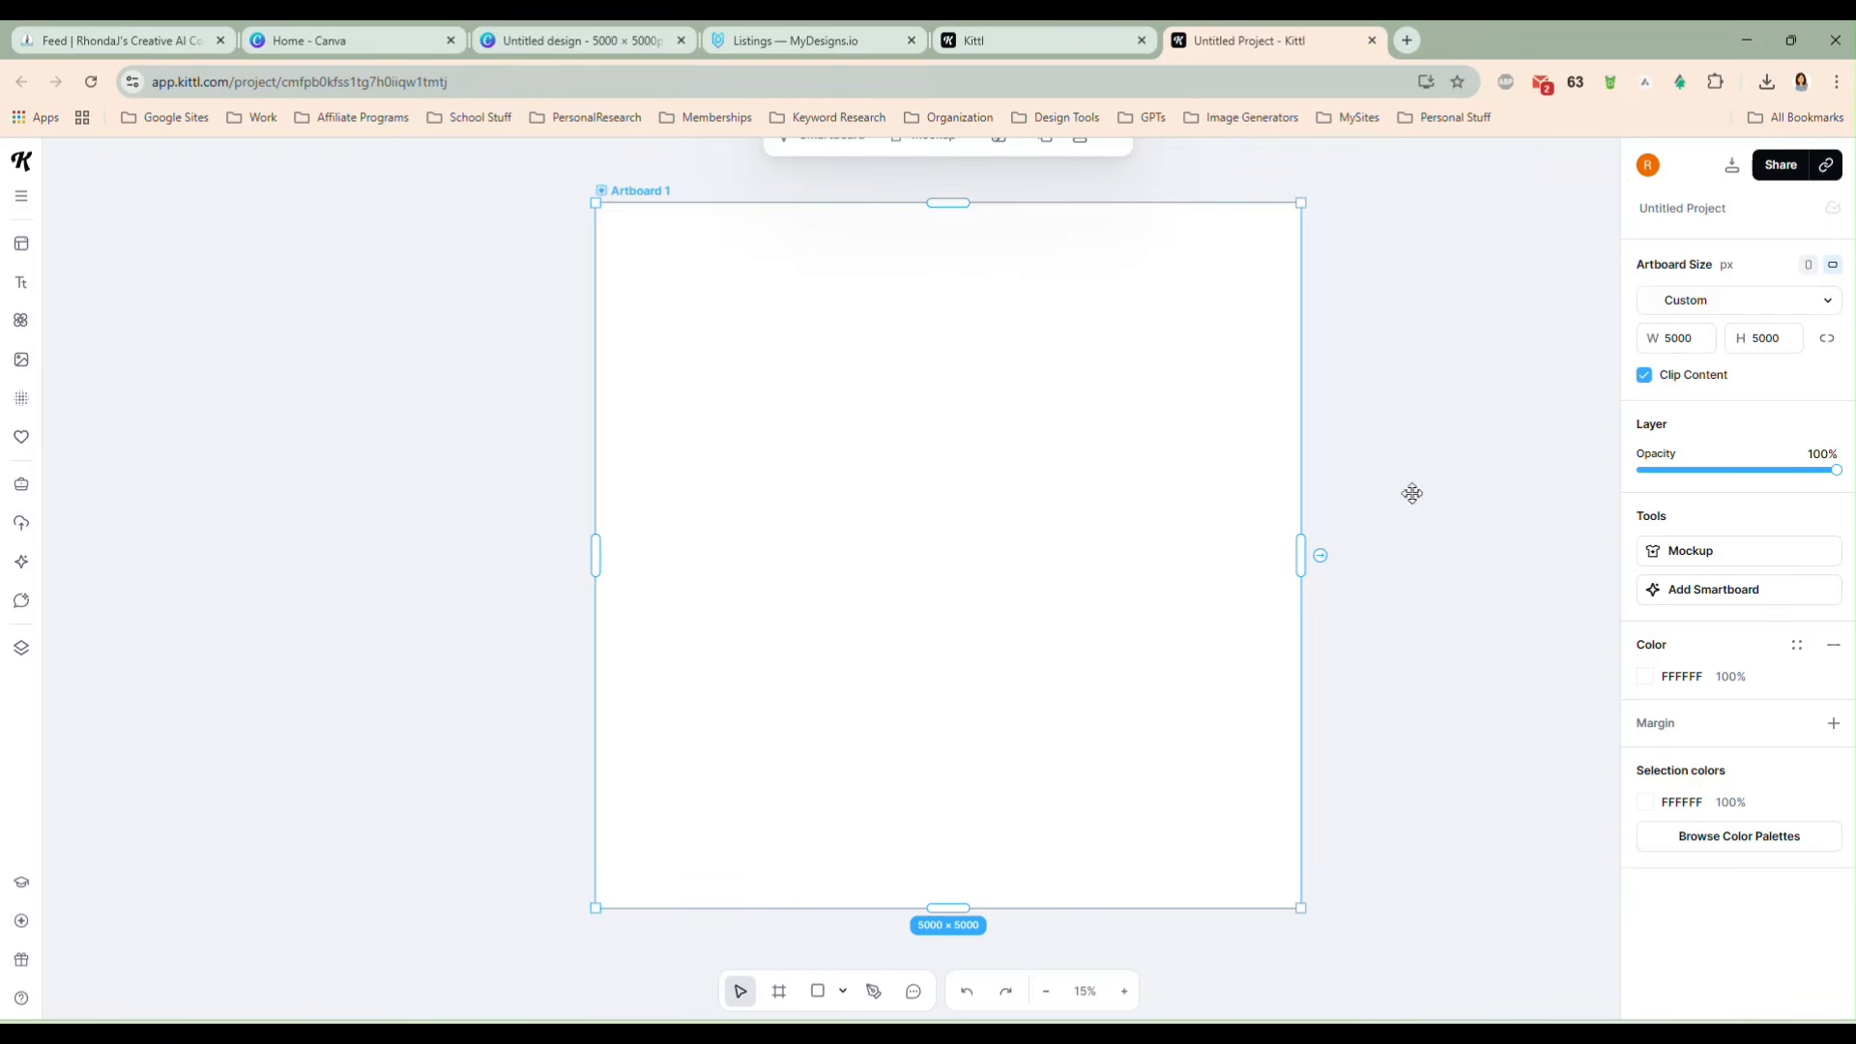
- Import the snowman design onto the artboard and enlarge it to about 4955 × 4955 px so it fills the artboard
{"action": "left_click_drag", "start_coordinate": [1246, 372], "coordinate": [960, 466]}
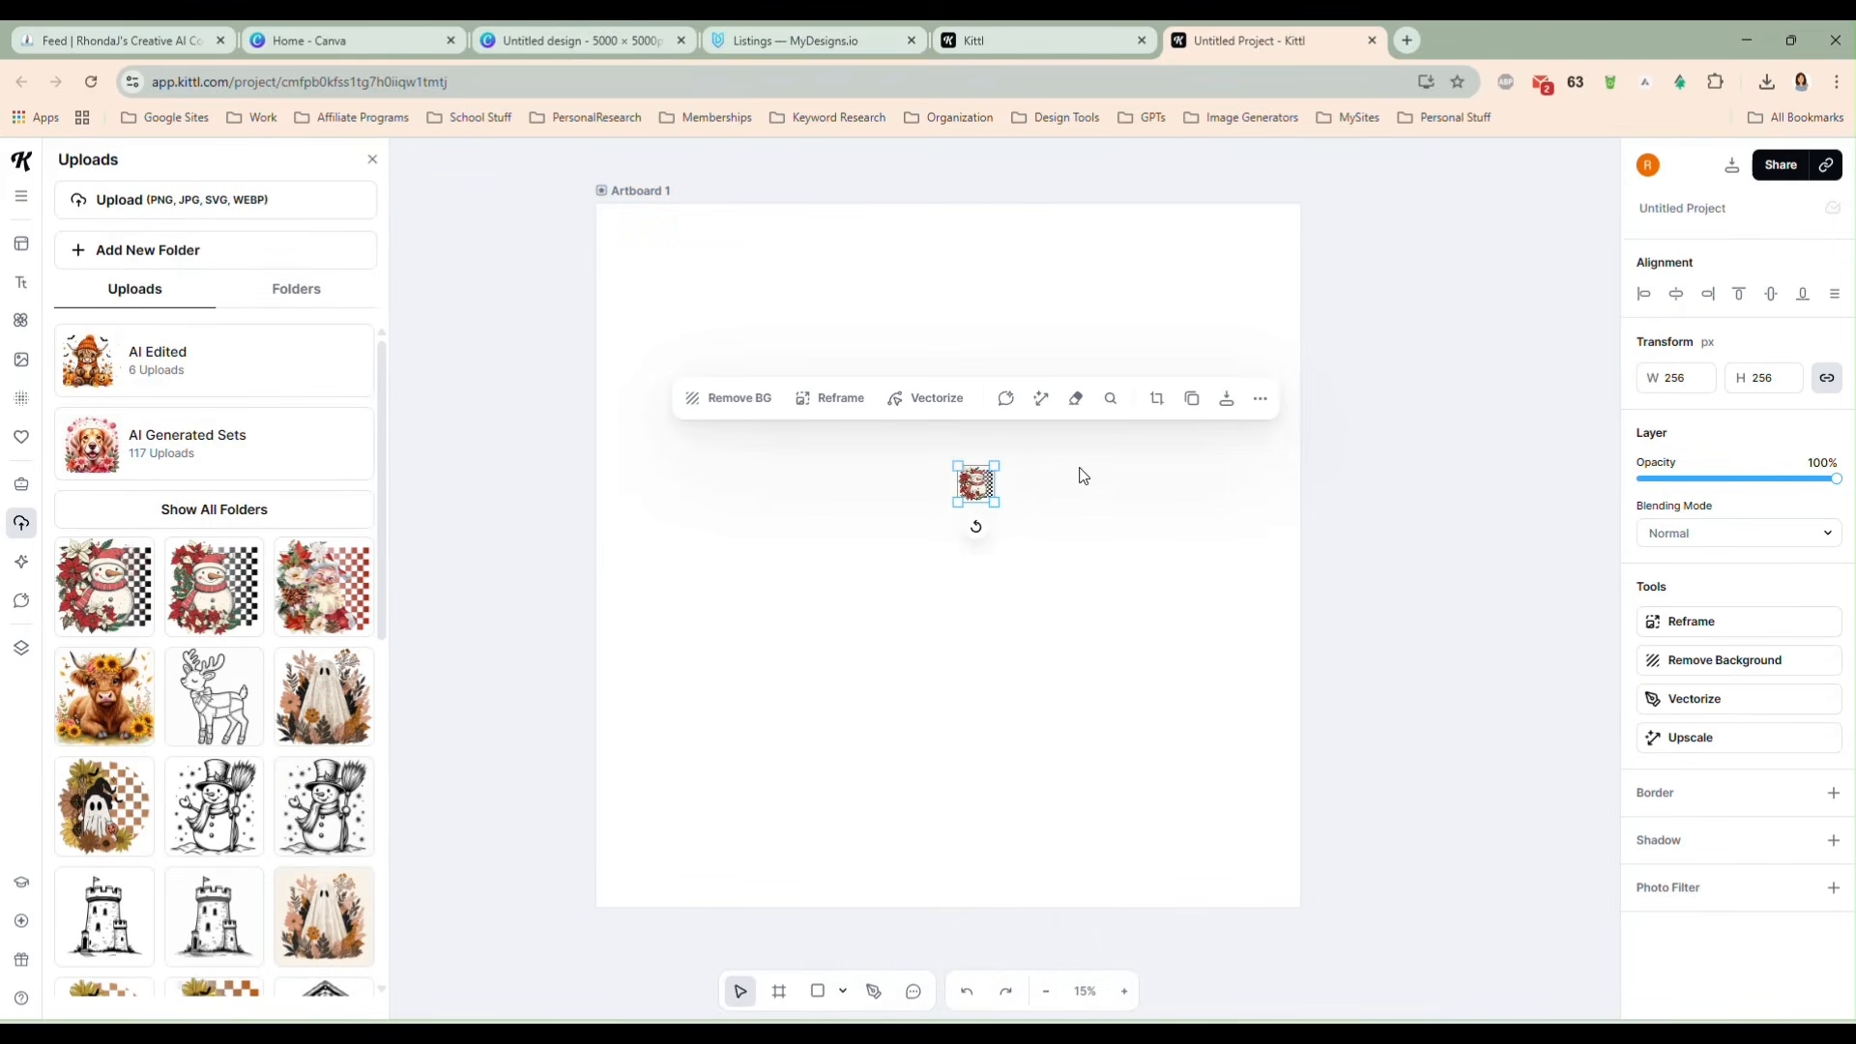
{"action": "left_click_drag", "start_coordinate": [976, 483], "coordinate": [1225, 969]}
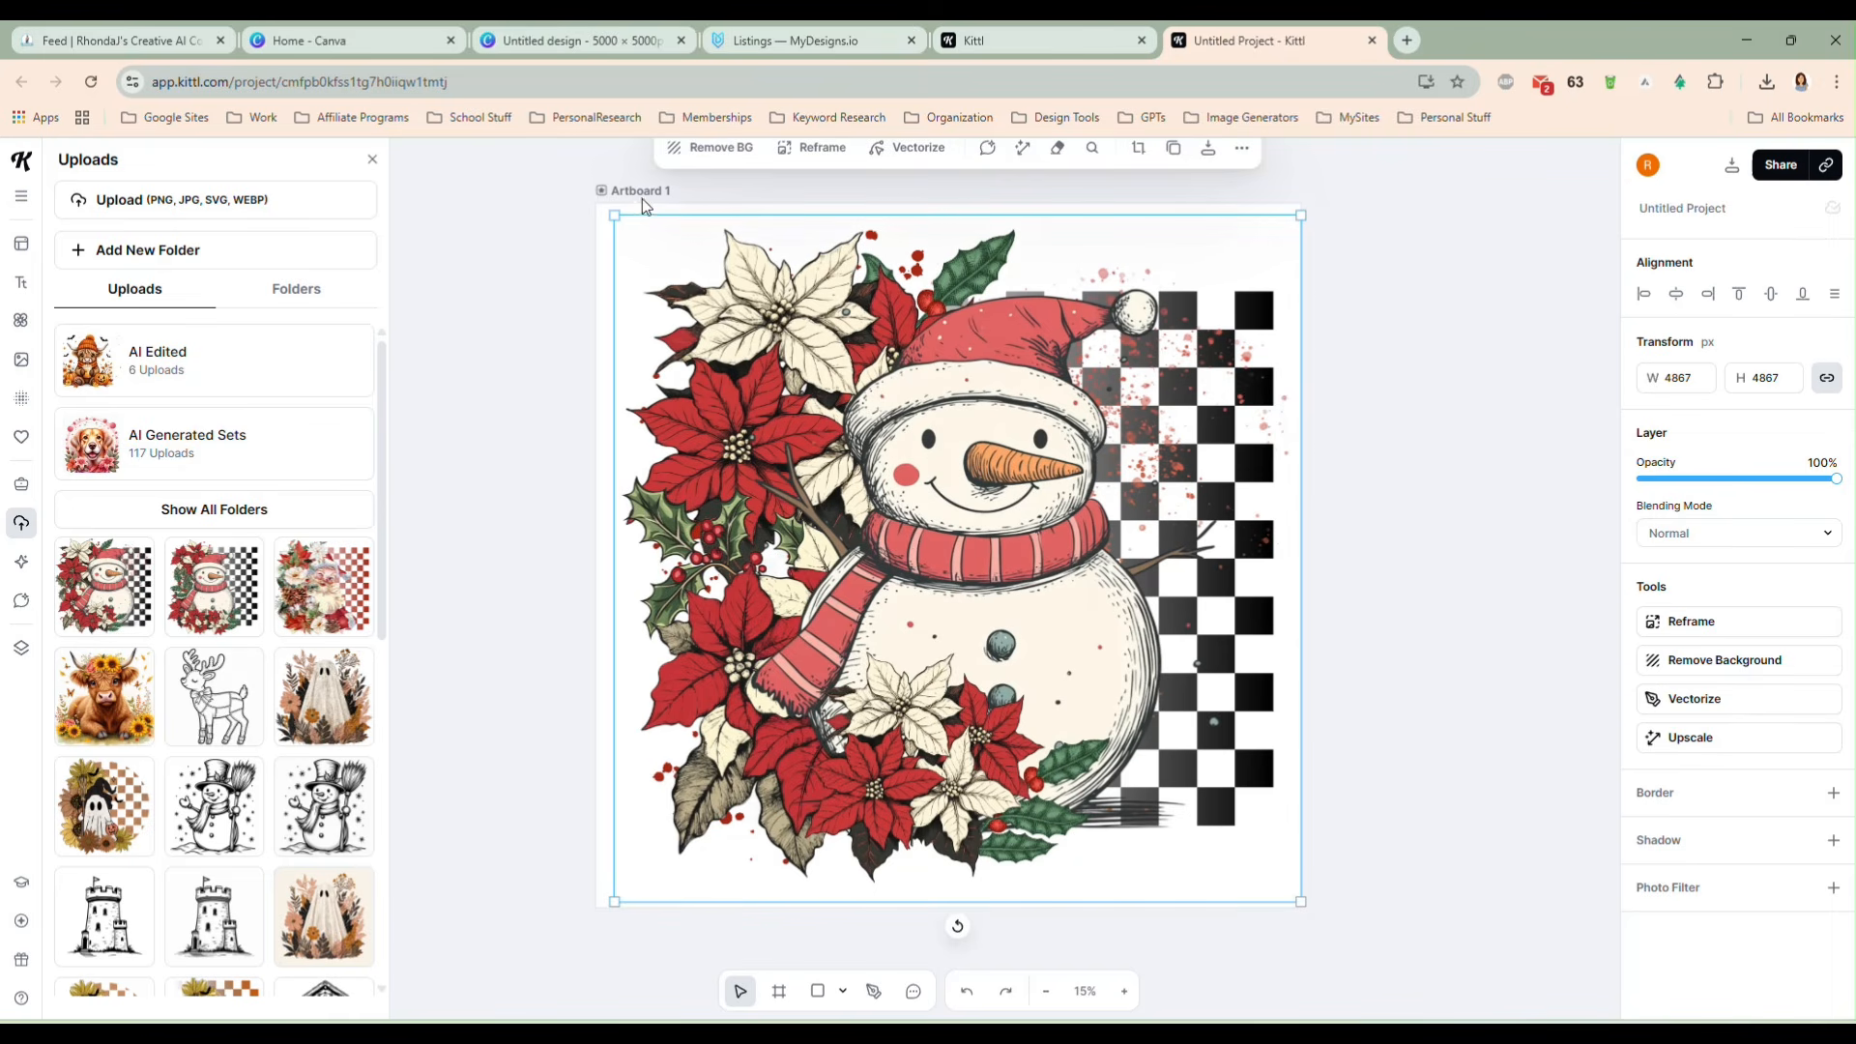
{"action": "left_click_drag", "start_coordinate": [611, 217], "coordinate": [601, 203]}
{"action": "left_click_drag", "start_coordinate": [936, 523], "coordinate": [933, 513]}
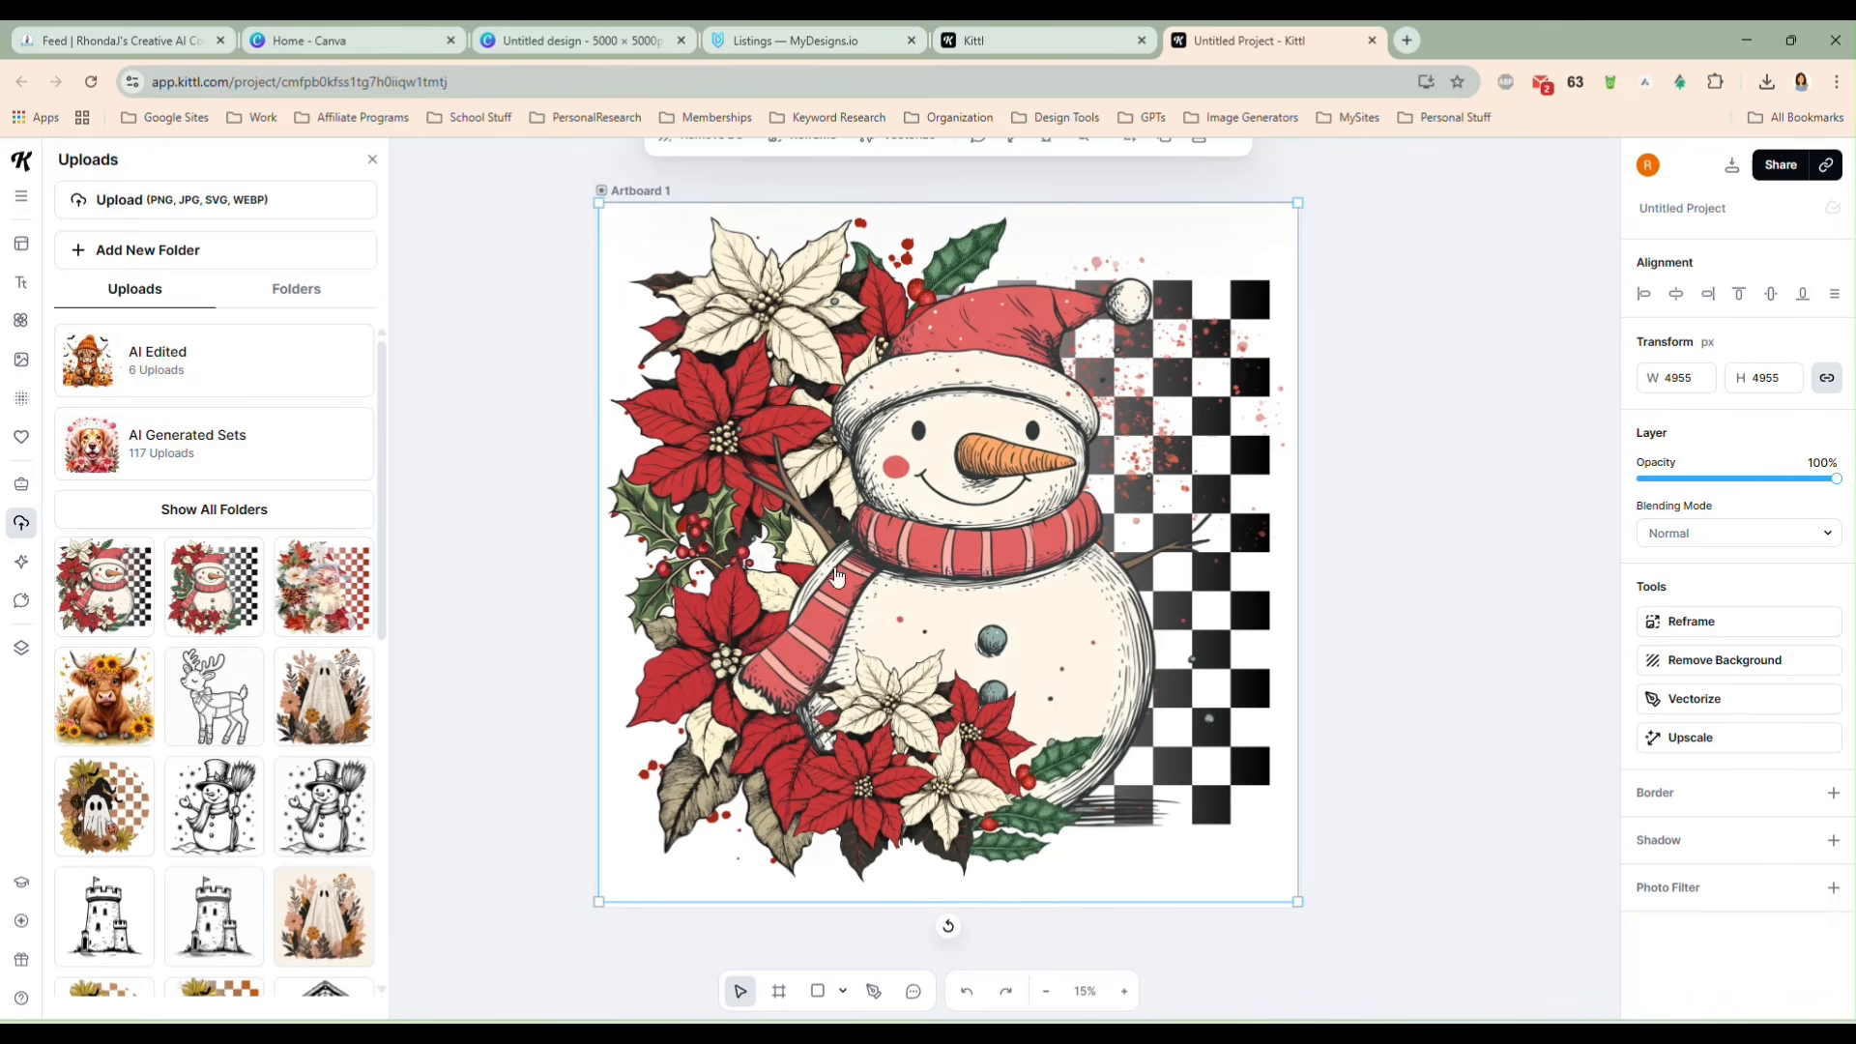
- Move the snowman design slightly down to center it on the artboard and open the texture library
{"action": "left_click_drag", "start_coordinate": [1049, 630], "coordinate": [1049, 633]}
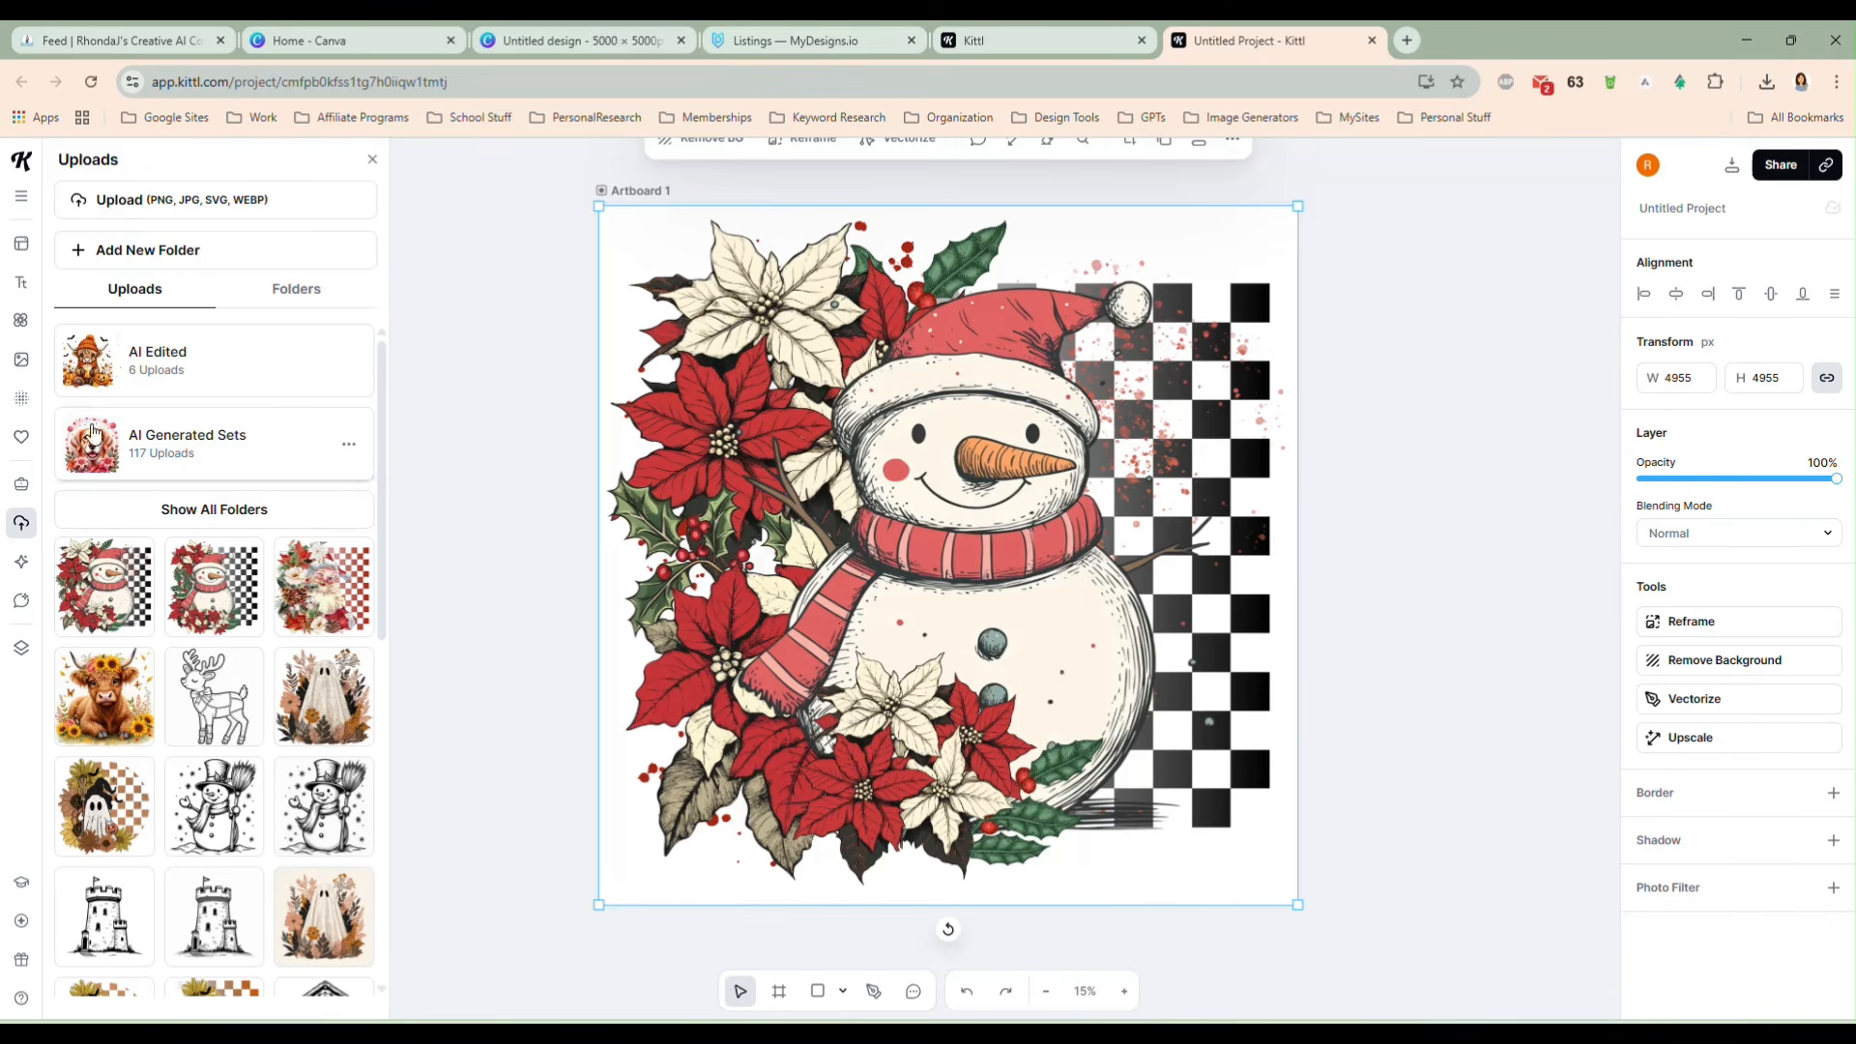
{"action": "left_click", "coordinate": [21, 397]}
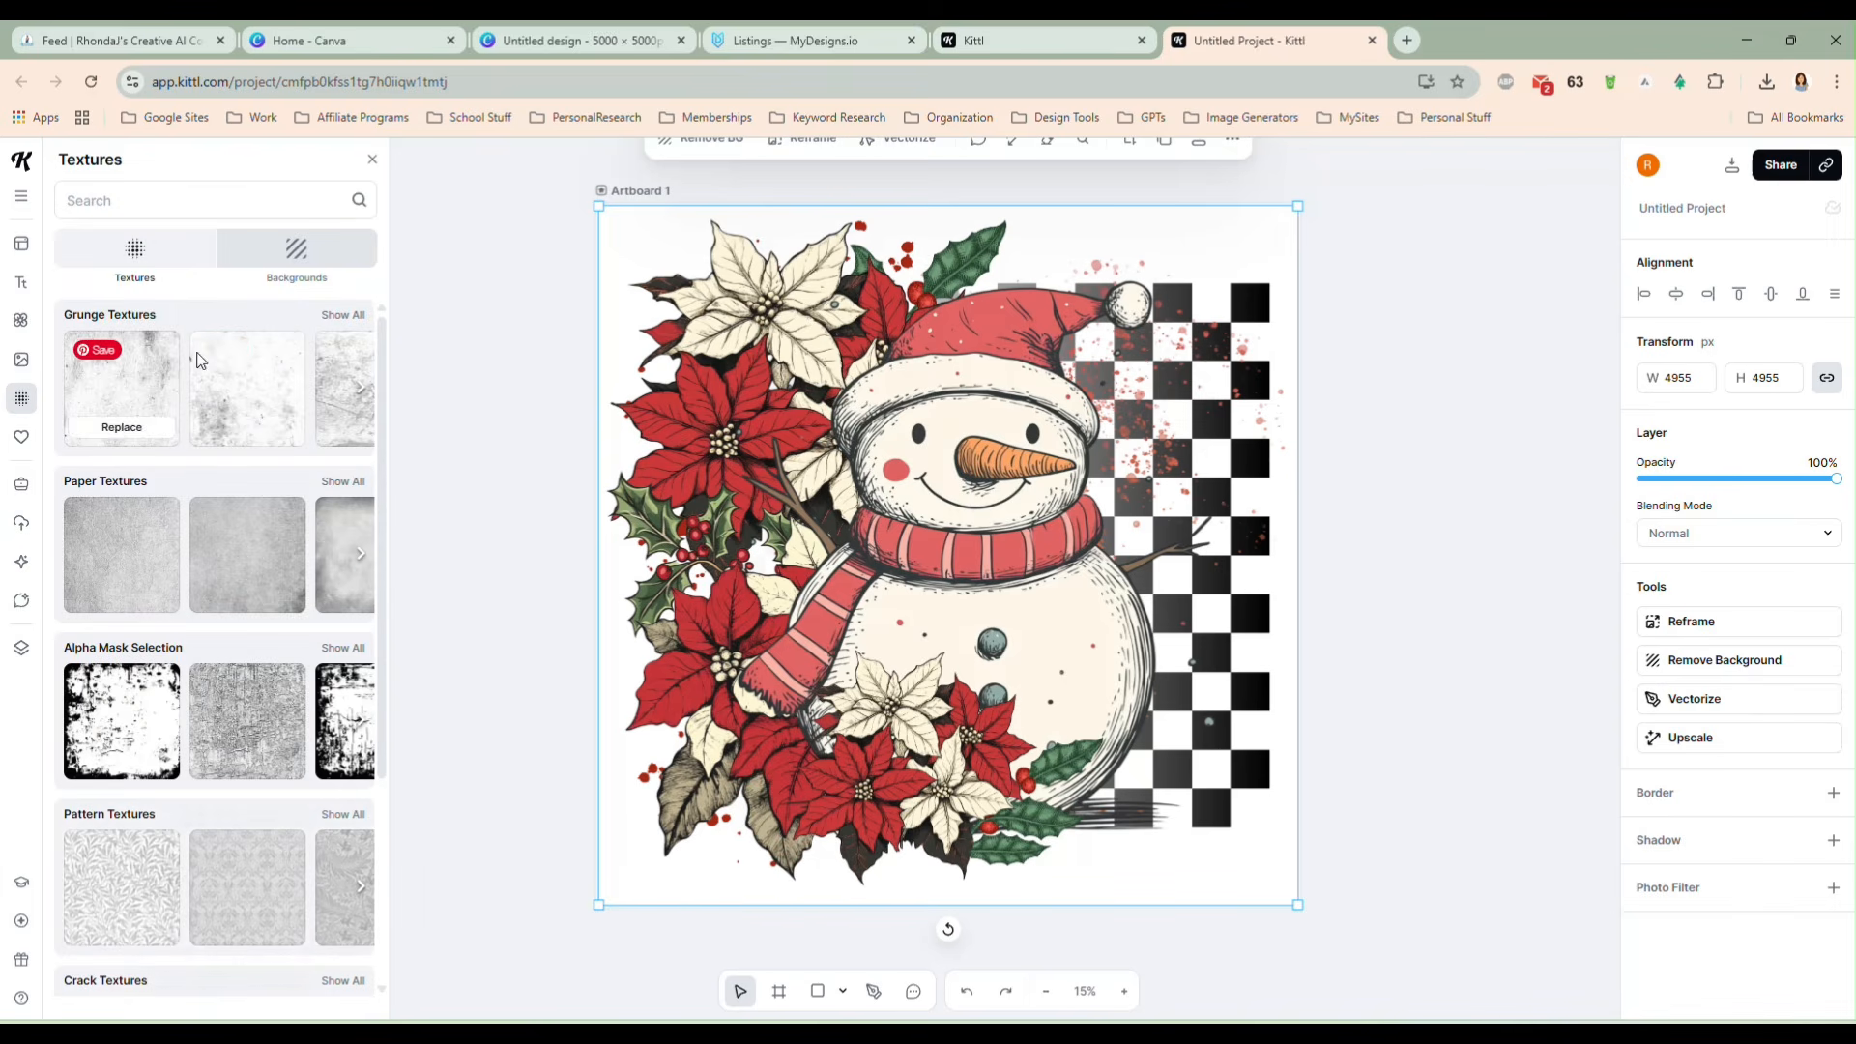
{"action": "left_click", "coordinate": [23, 404]}
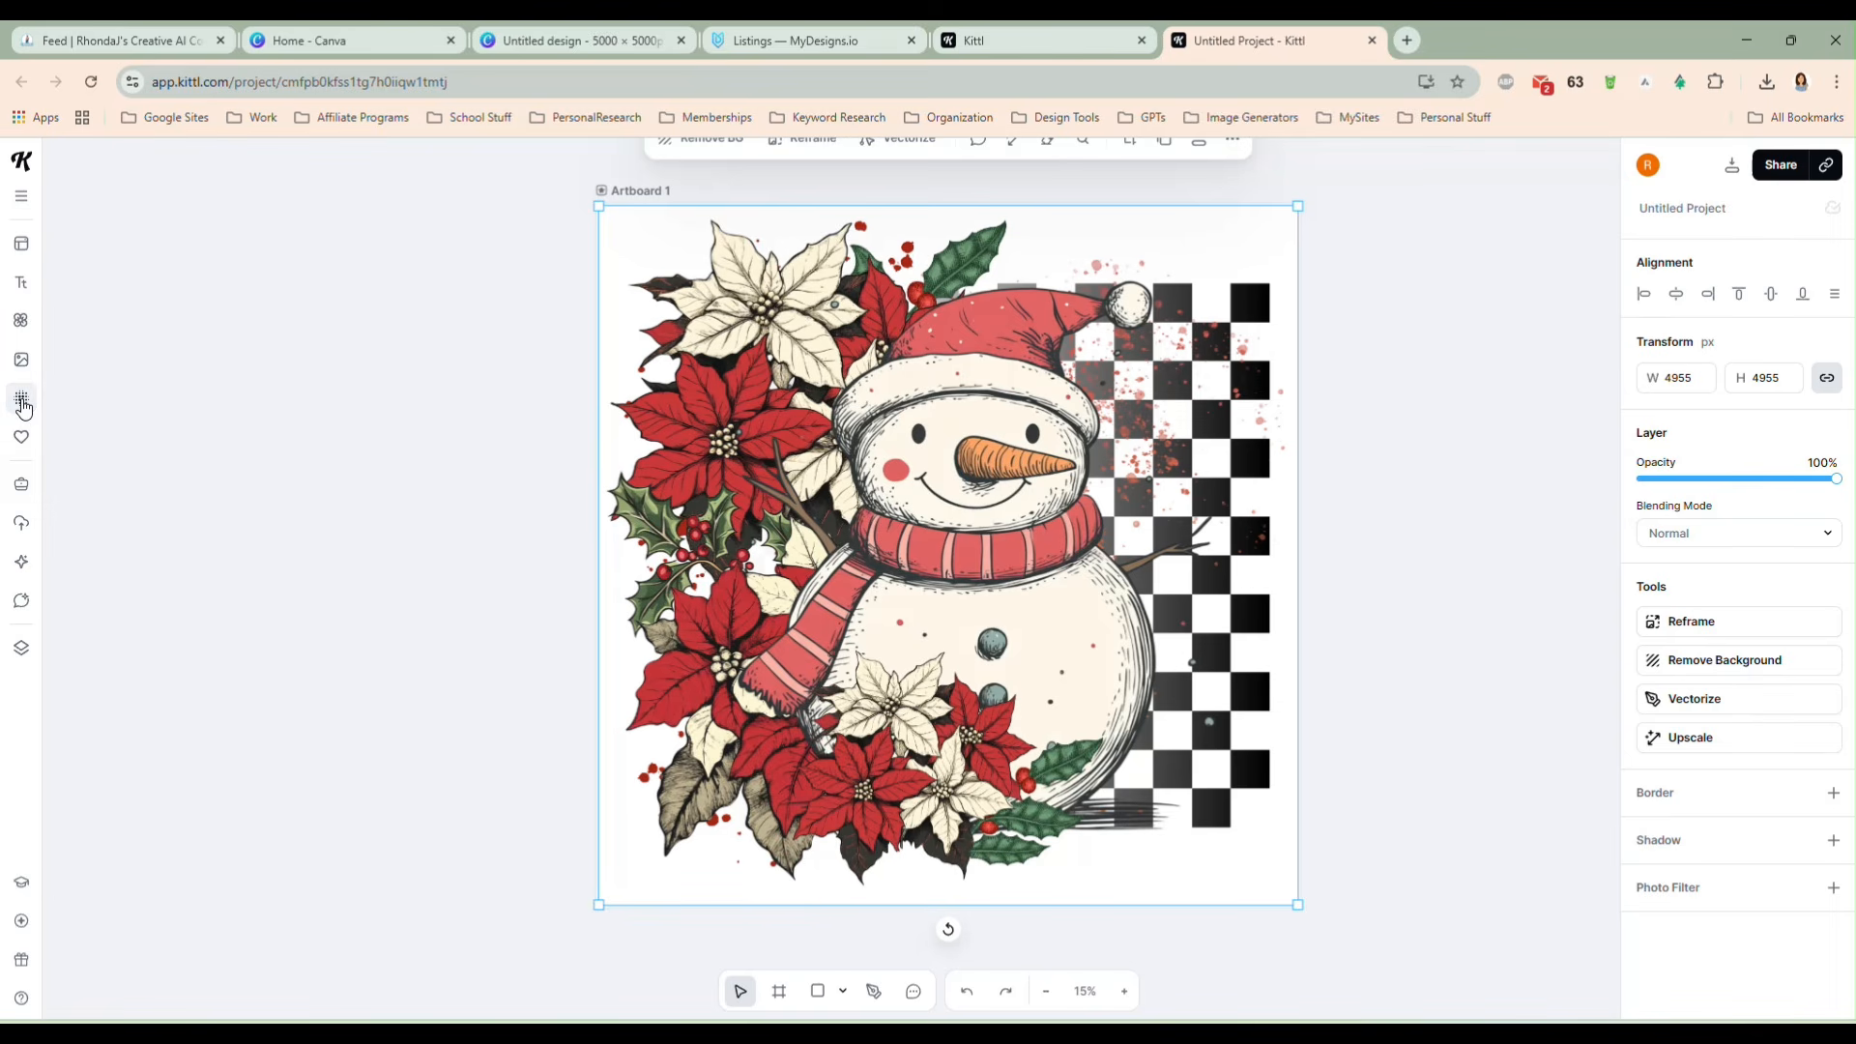
{"action": "left_click", "coordinate": [24, 404]}
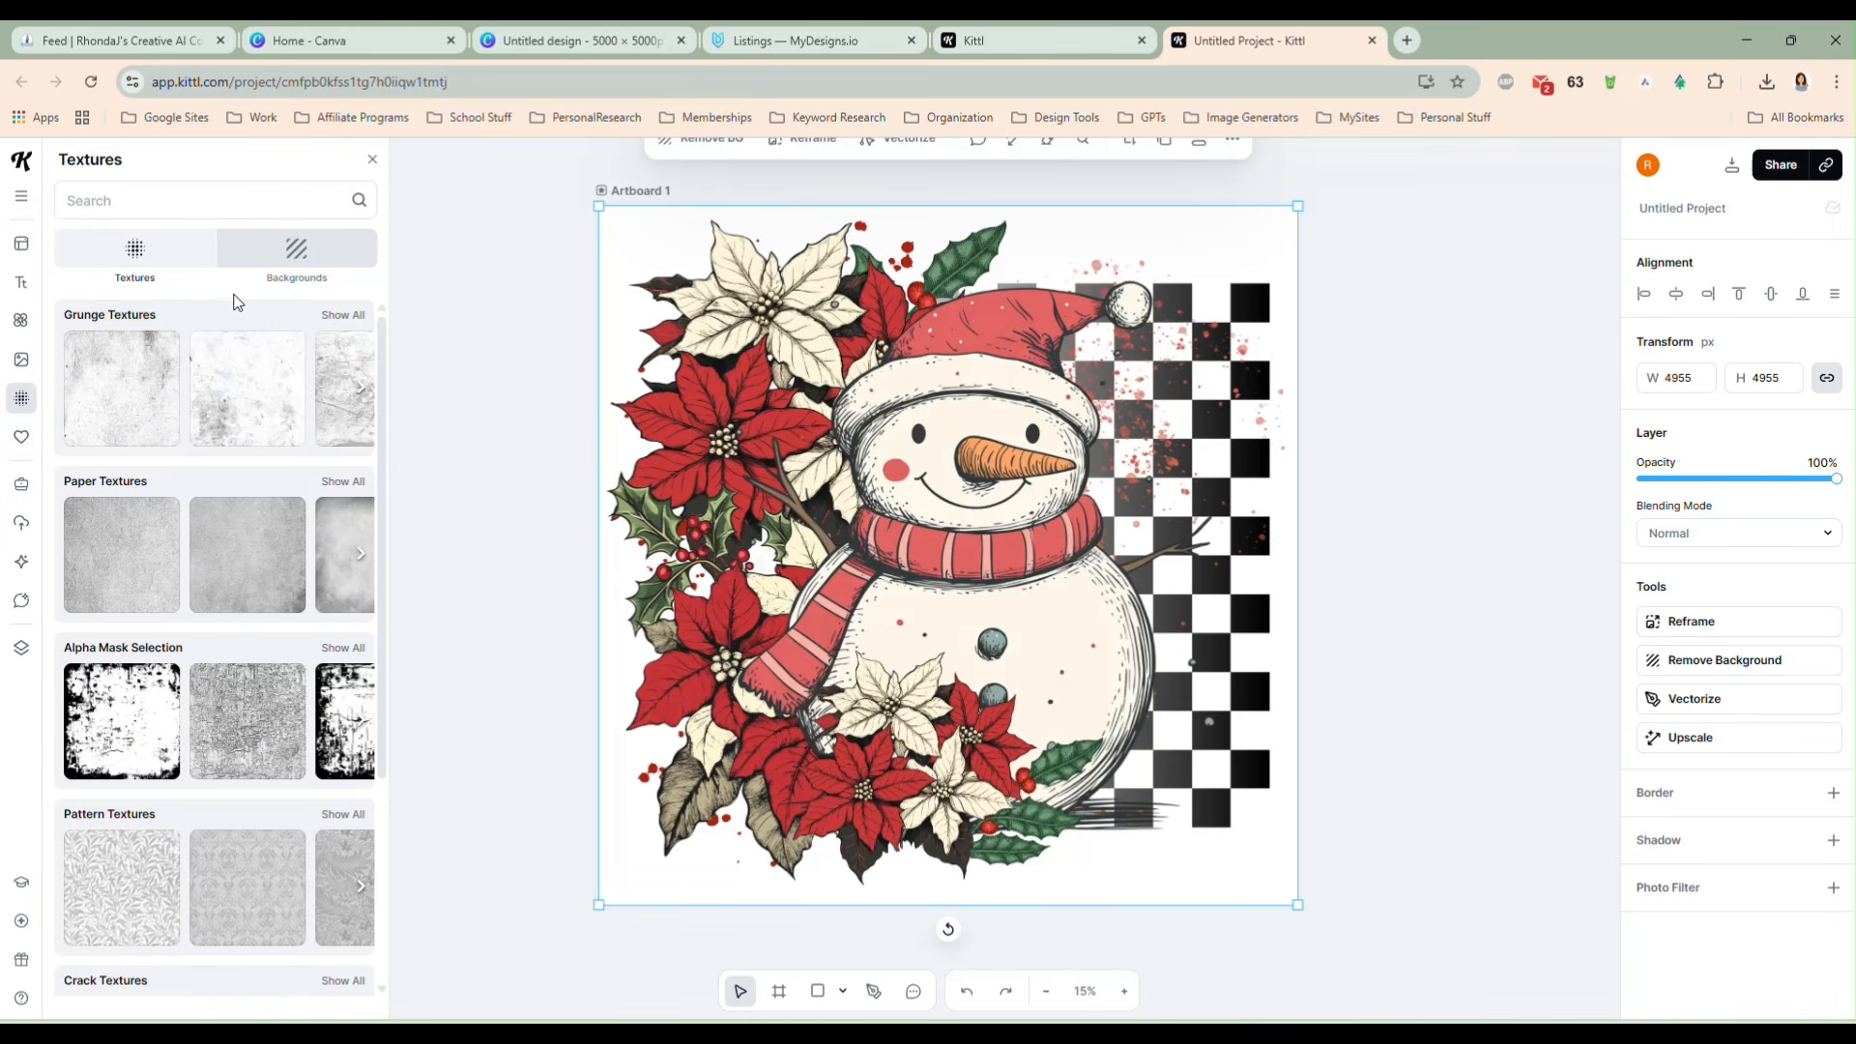
- Browse the texture categories and try the second and first Brick Textures on the artboard
{"action": "left_click", "coordinate": [154, 251]}
{"action": "scroll", "coordinate": [232, 514], "scroll_direction": "down", "scroll_amount": 6}
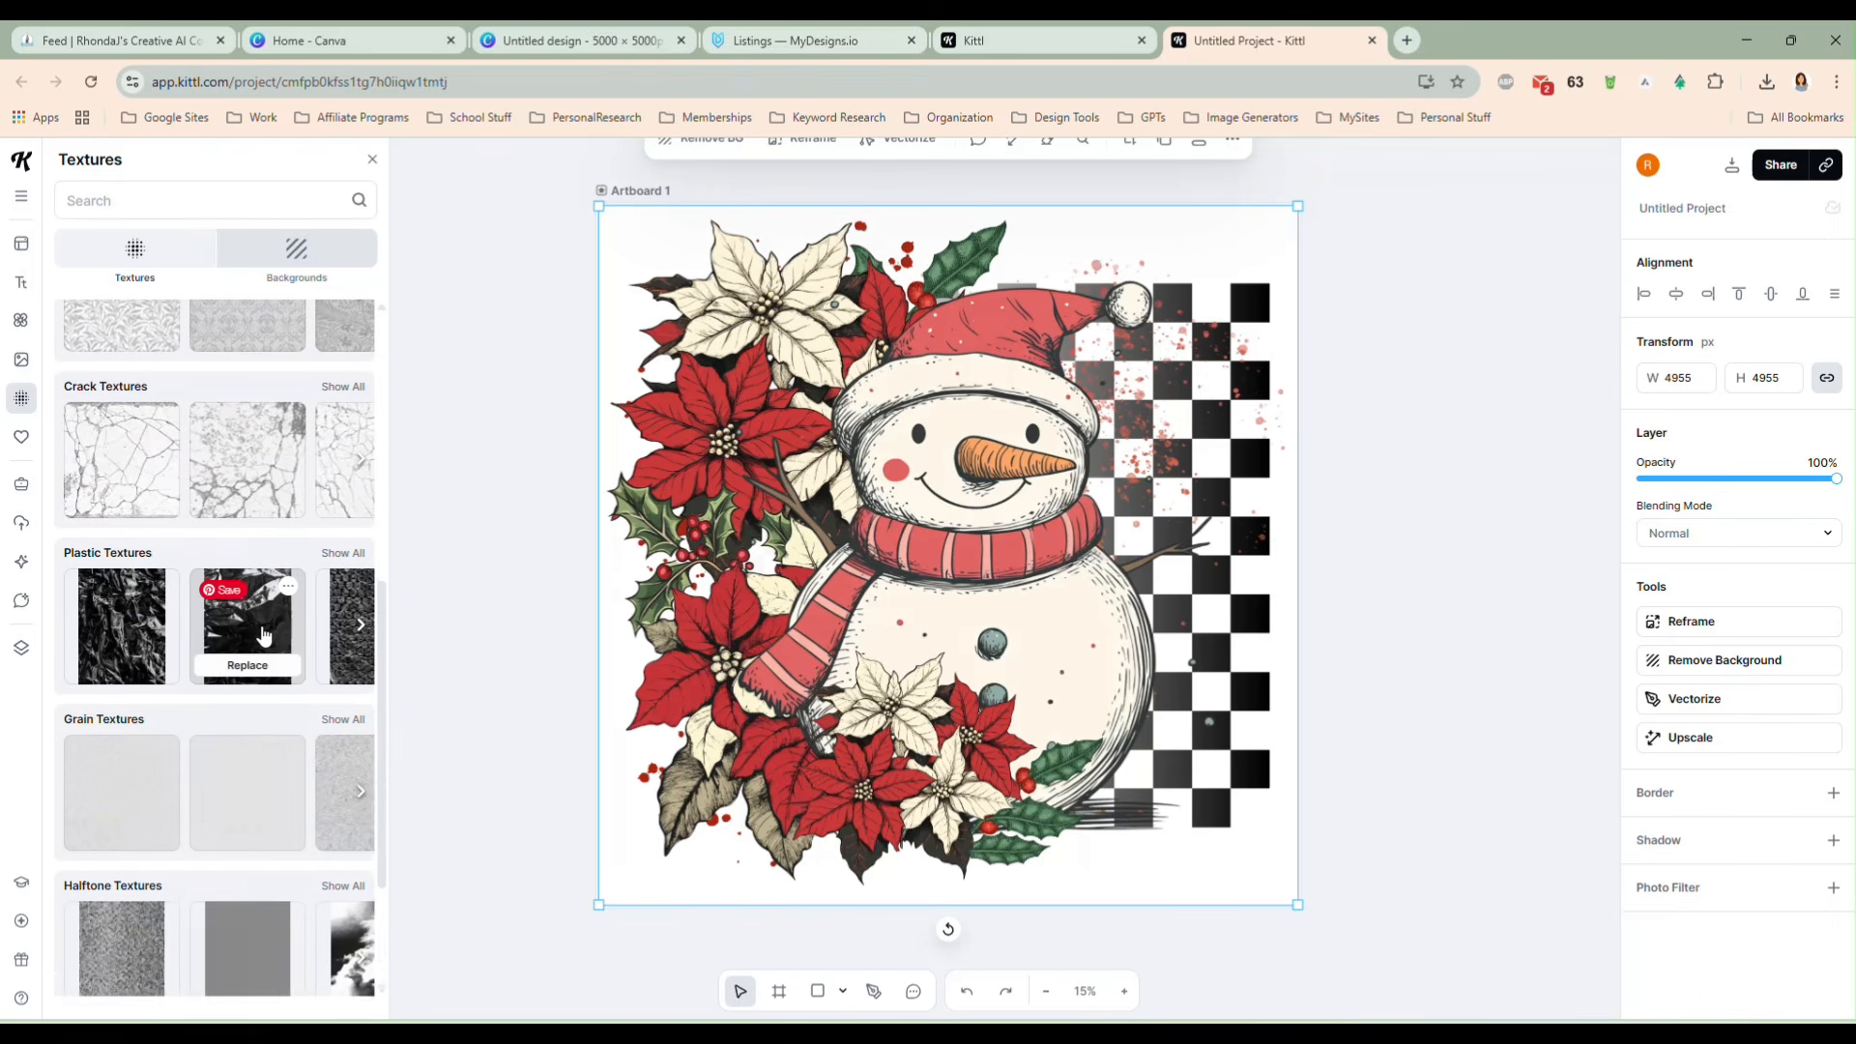
{"action": "scroll", "coordinate": [264, 635], "scroll_direction": "down", "scroll_amount": 2}
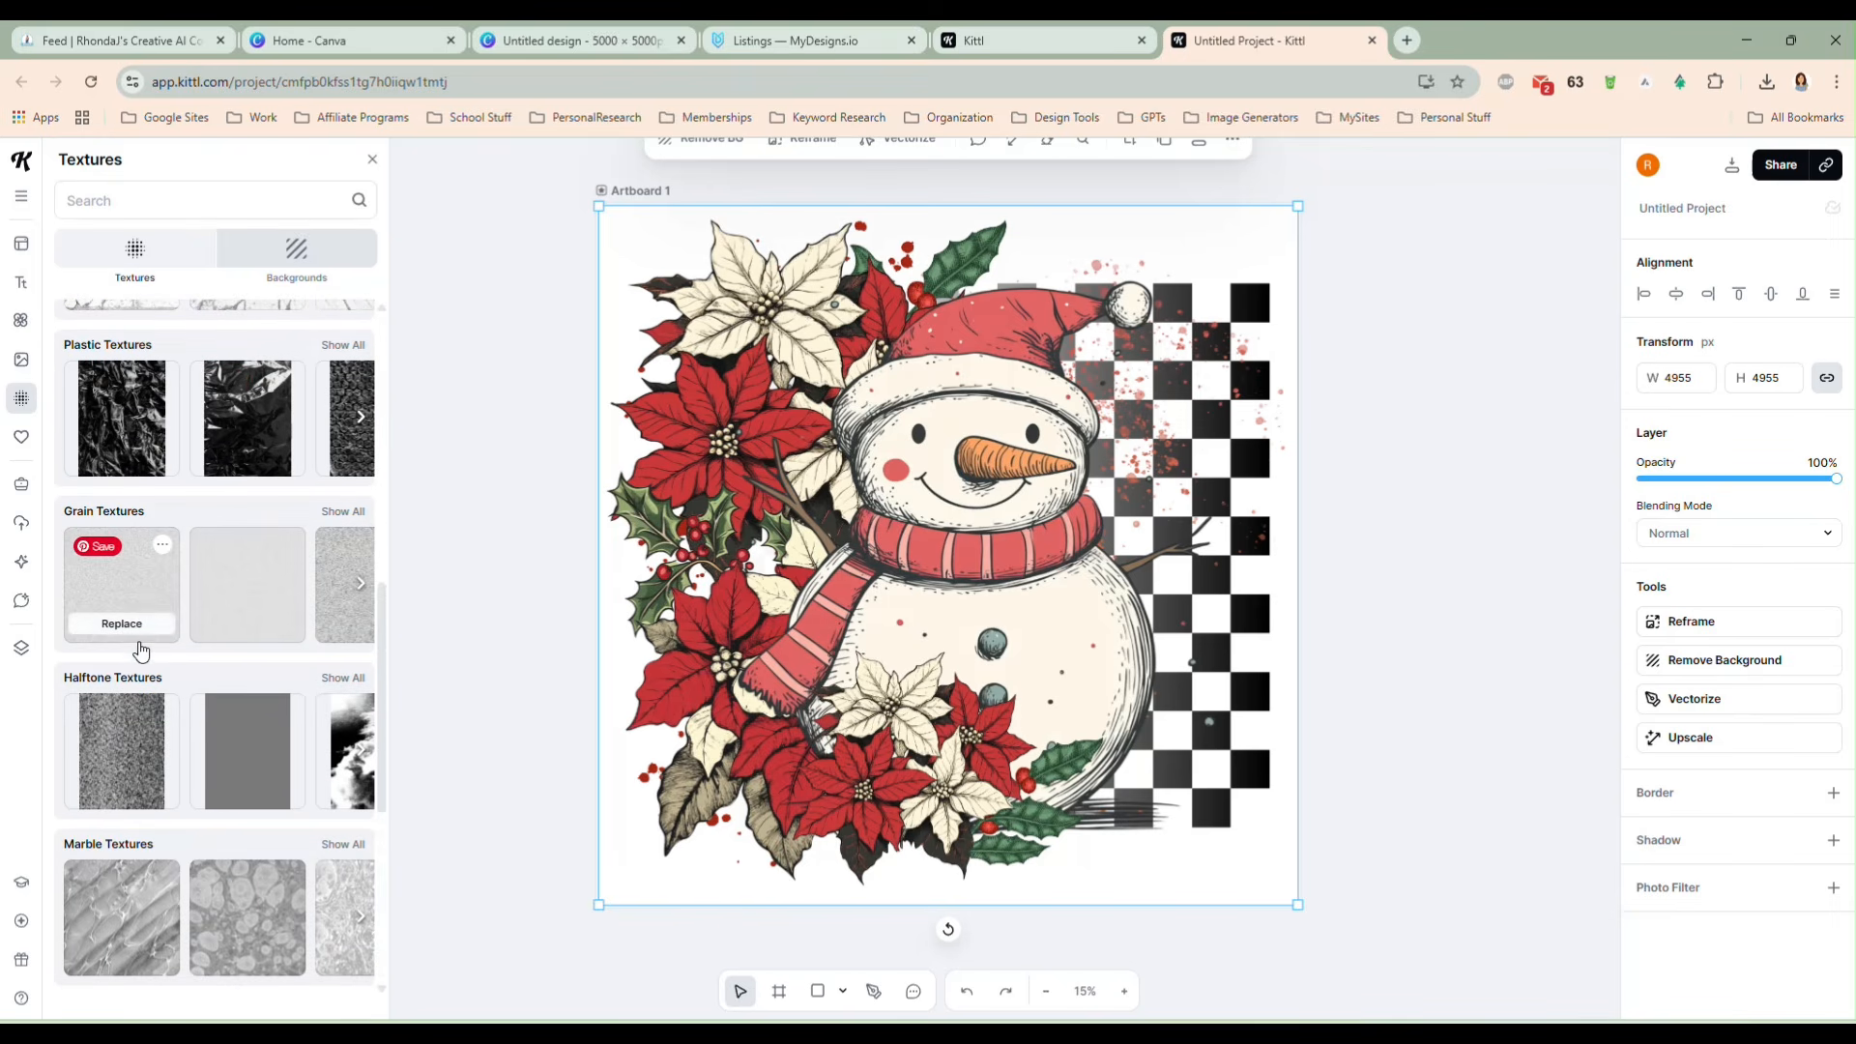
{"action": "scroll", "coordinate": [222, 701], "scroll_direction": "down", "scroll_amount": 3}
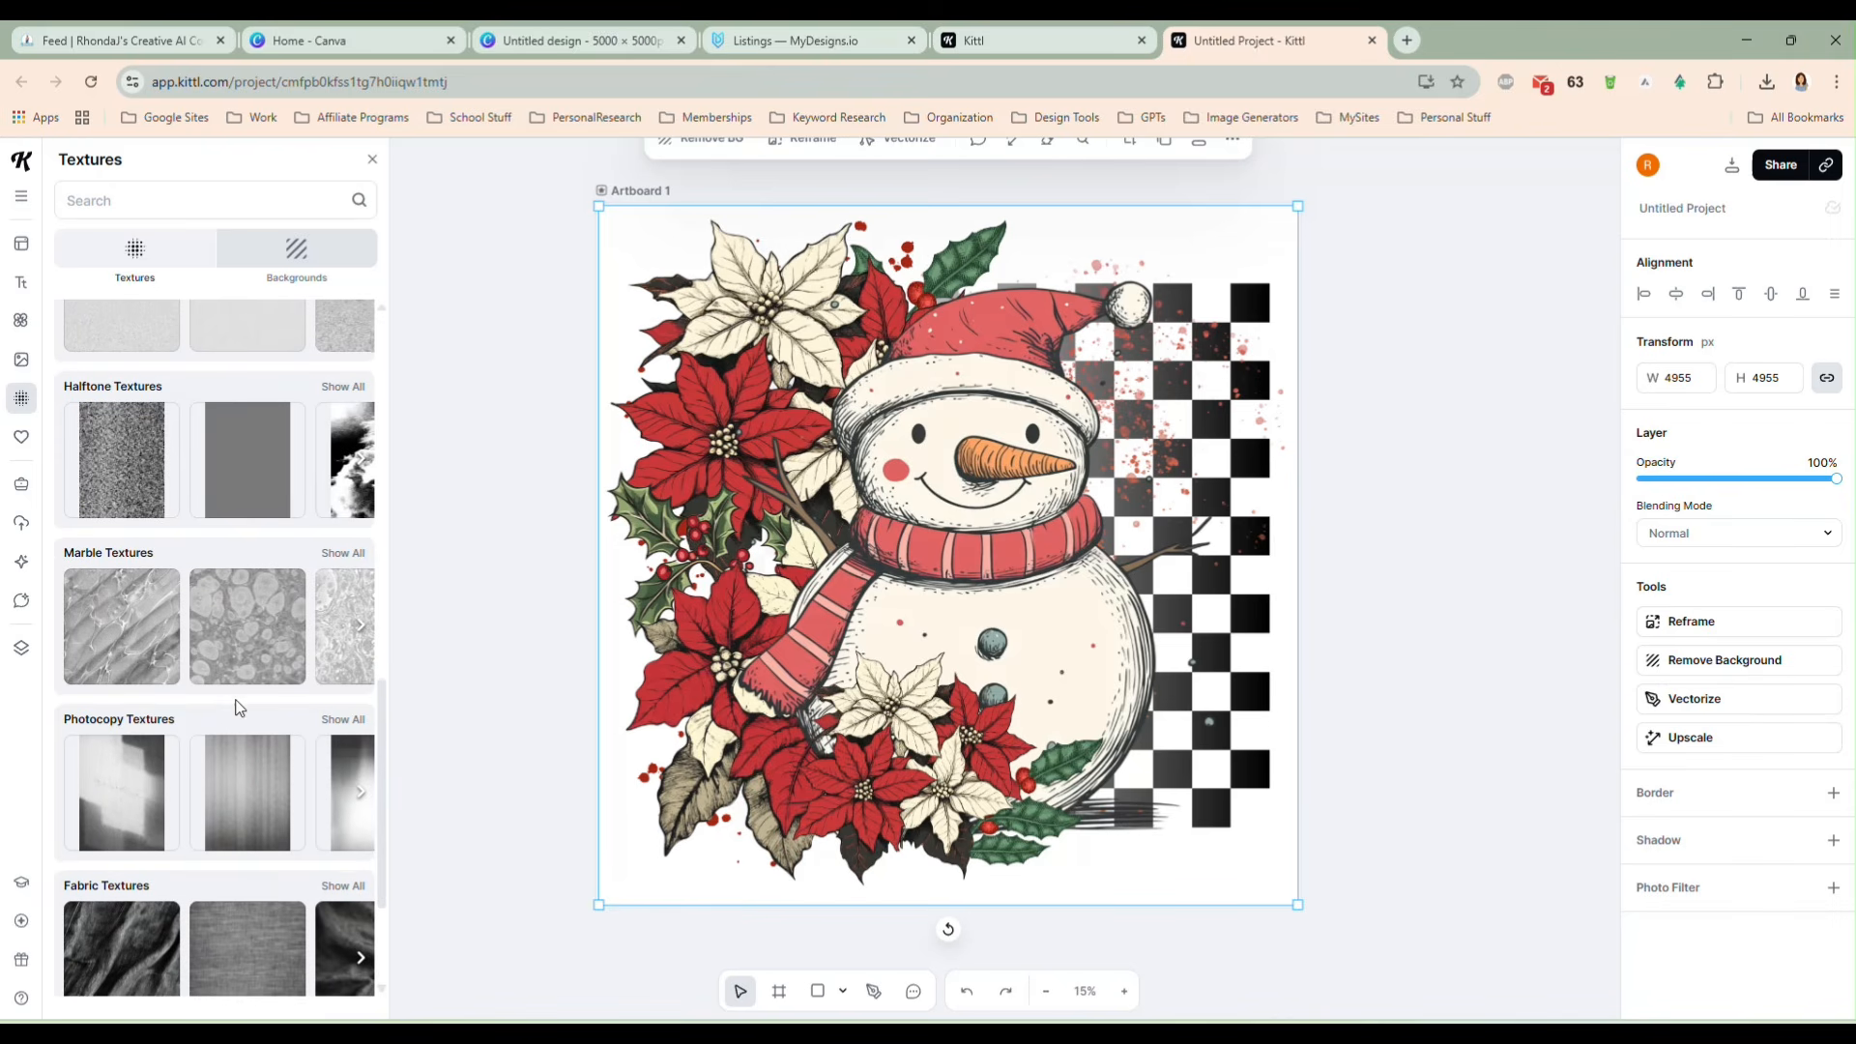
{"action": "scroll", "coordinate": [155, 710], "scroll_direction": "down", "scroll_amount": 2}
{"action": "scroll", "coordinate": [130, 694], "scroll_direction": "down", "scroll_amount": 4}
{"action": "scroll", "coordinate": [130, 694], "scroll_direction": "down", "scroll_amount": 2}
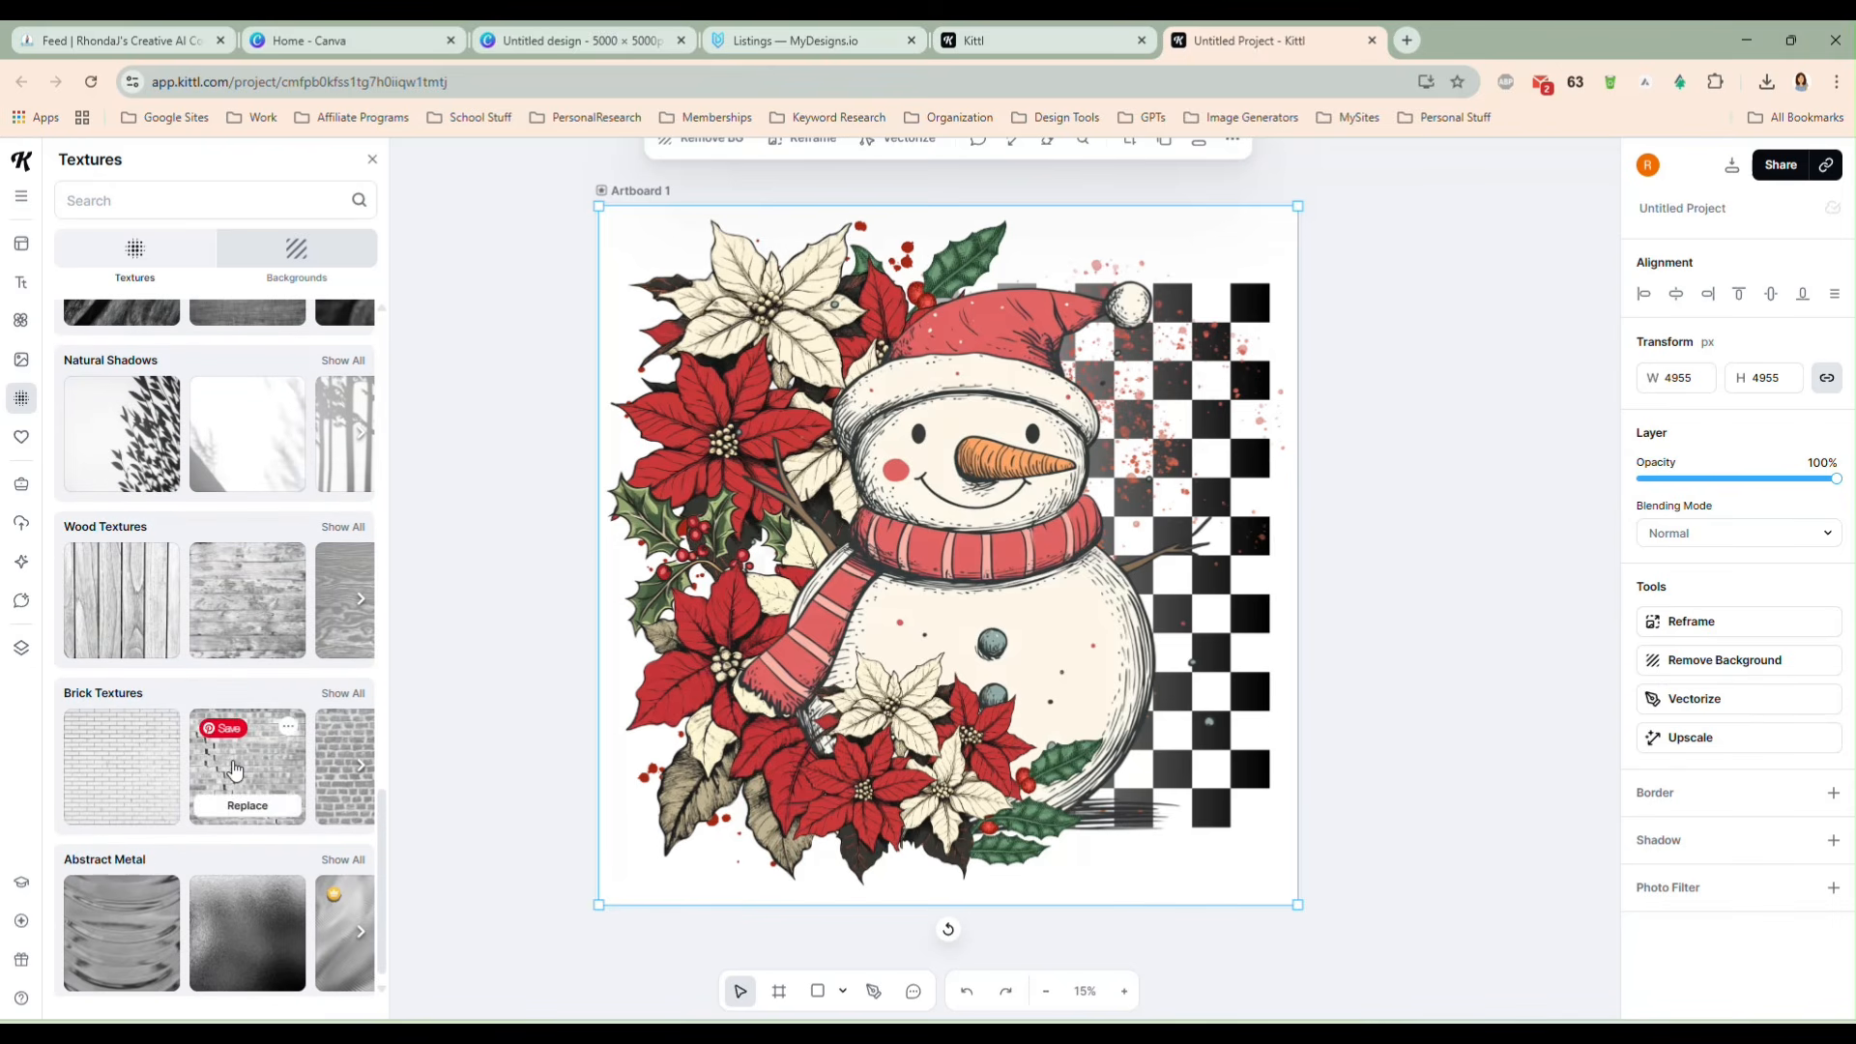
{"action": "left_click", "coordinate": [234, 769]}
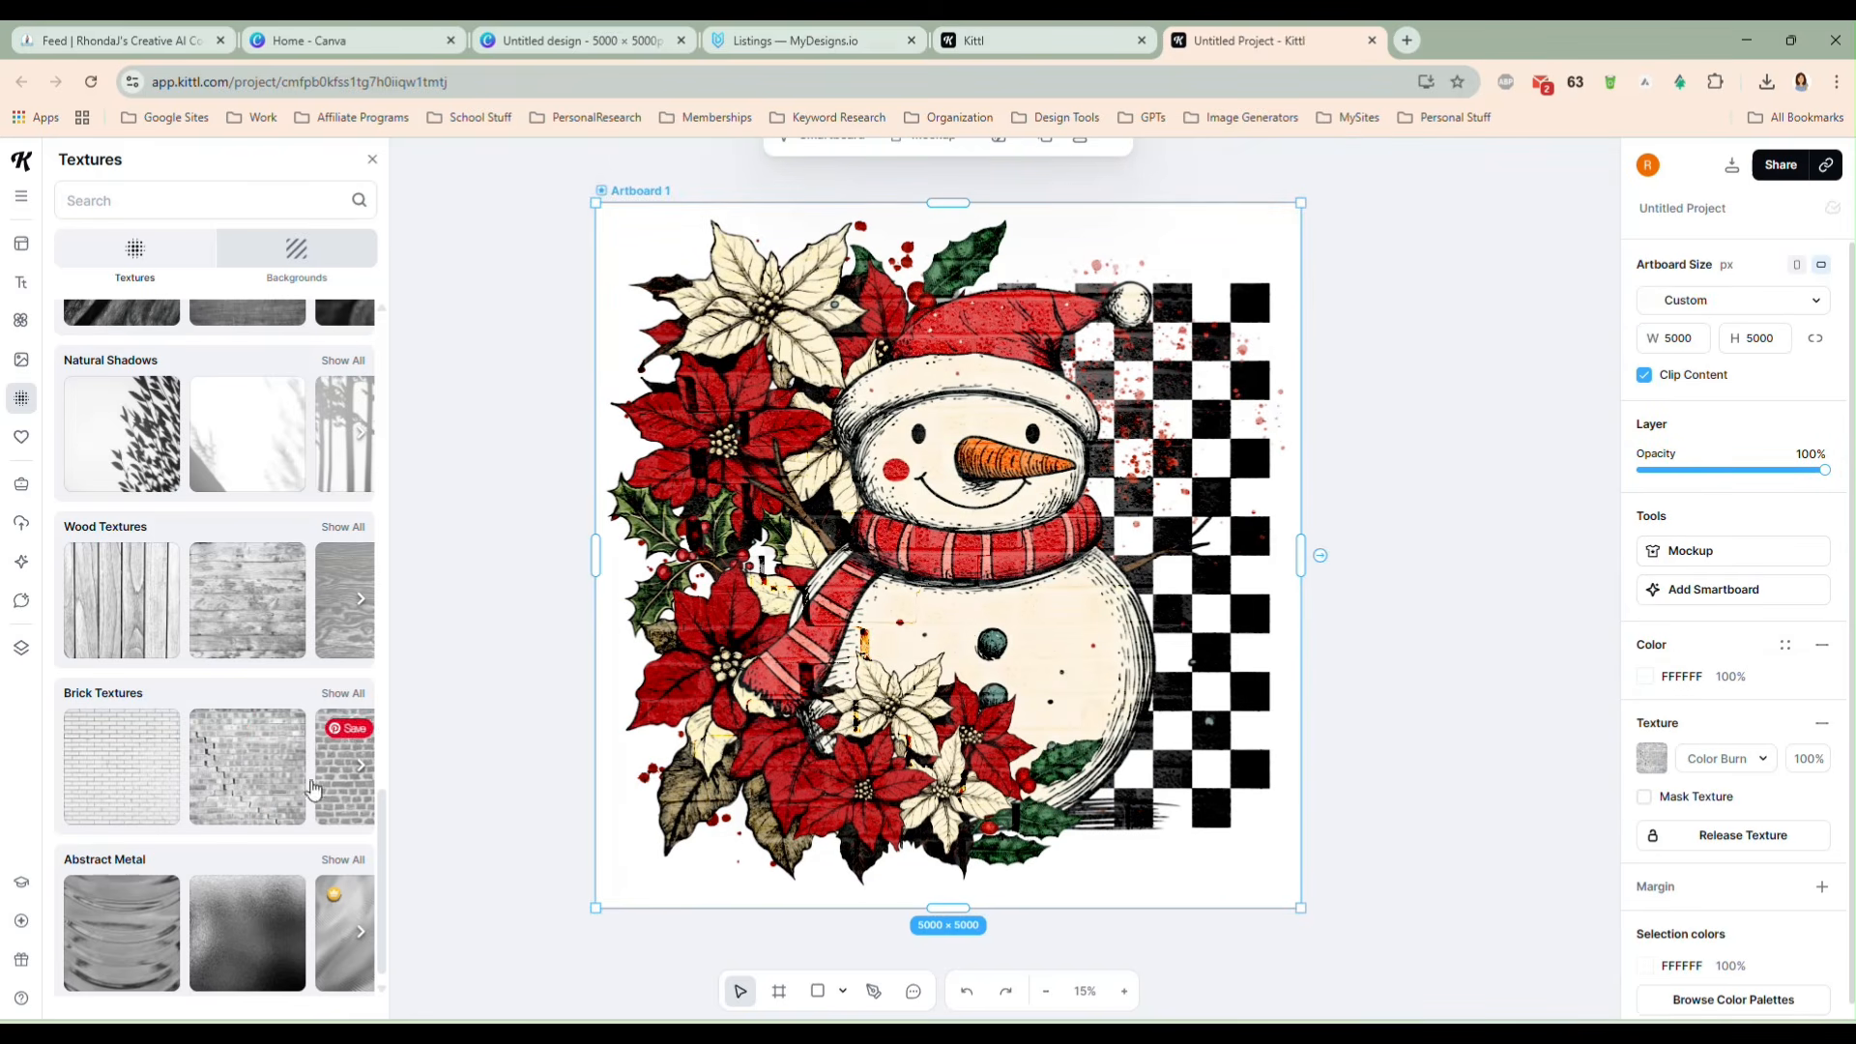
{"action": "left_click", "coordinate": [128, 786]}
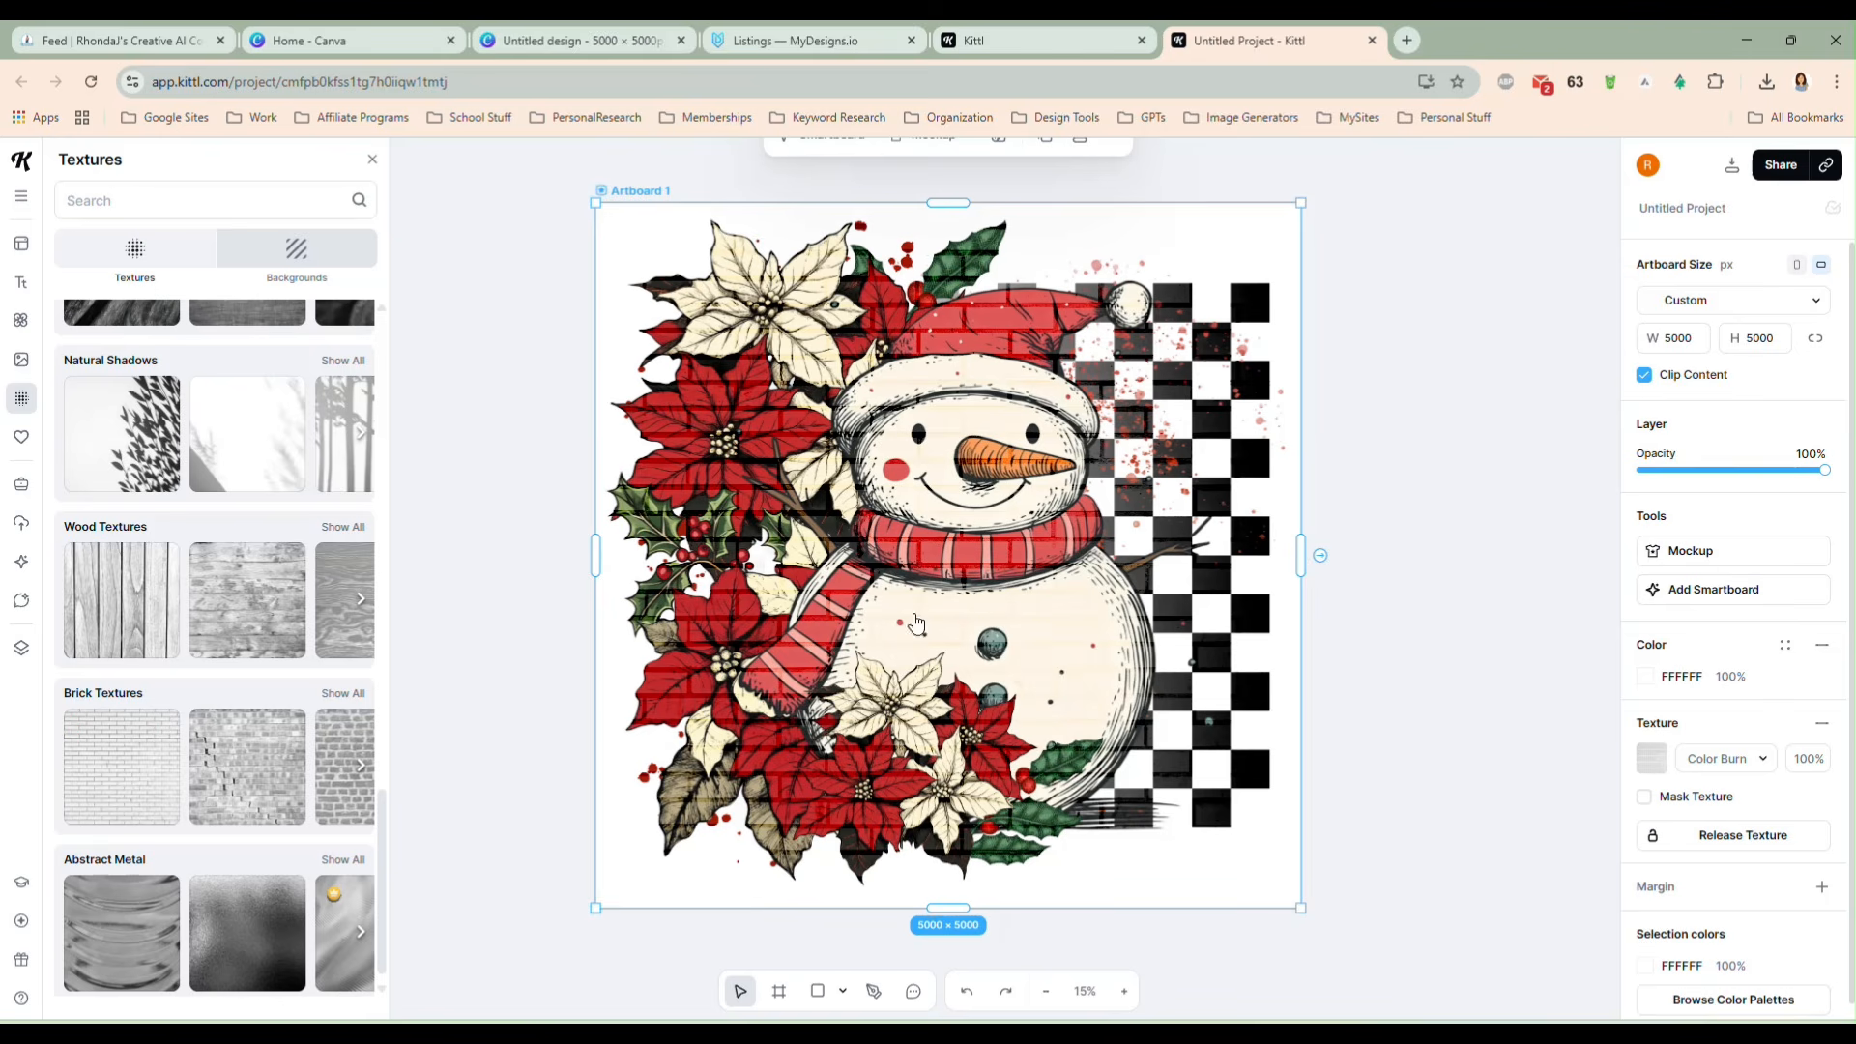
- Try two Abstract Metal textures and the first three Wood Textures on the artboard
{"action": "scroll", "coordinate": [237, 831], "scroll_direction": "down", "scroll_amount": 1}
{"action": "left_click", "coordinate": [242, 900]}
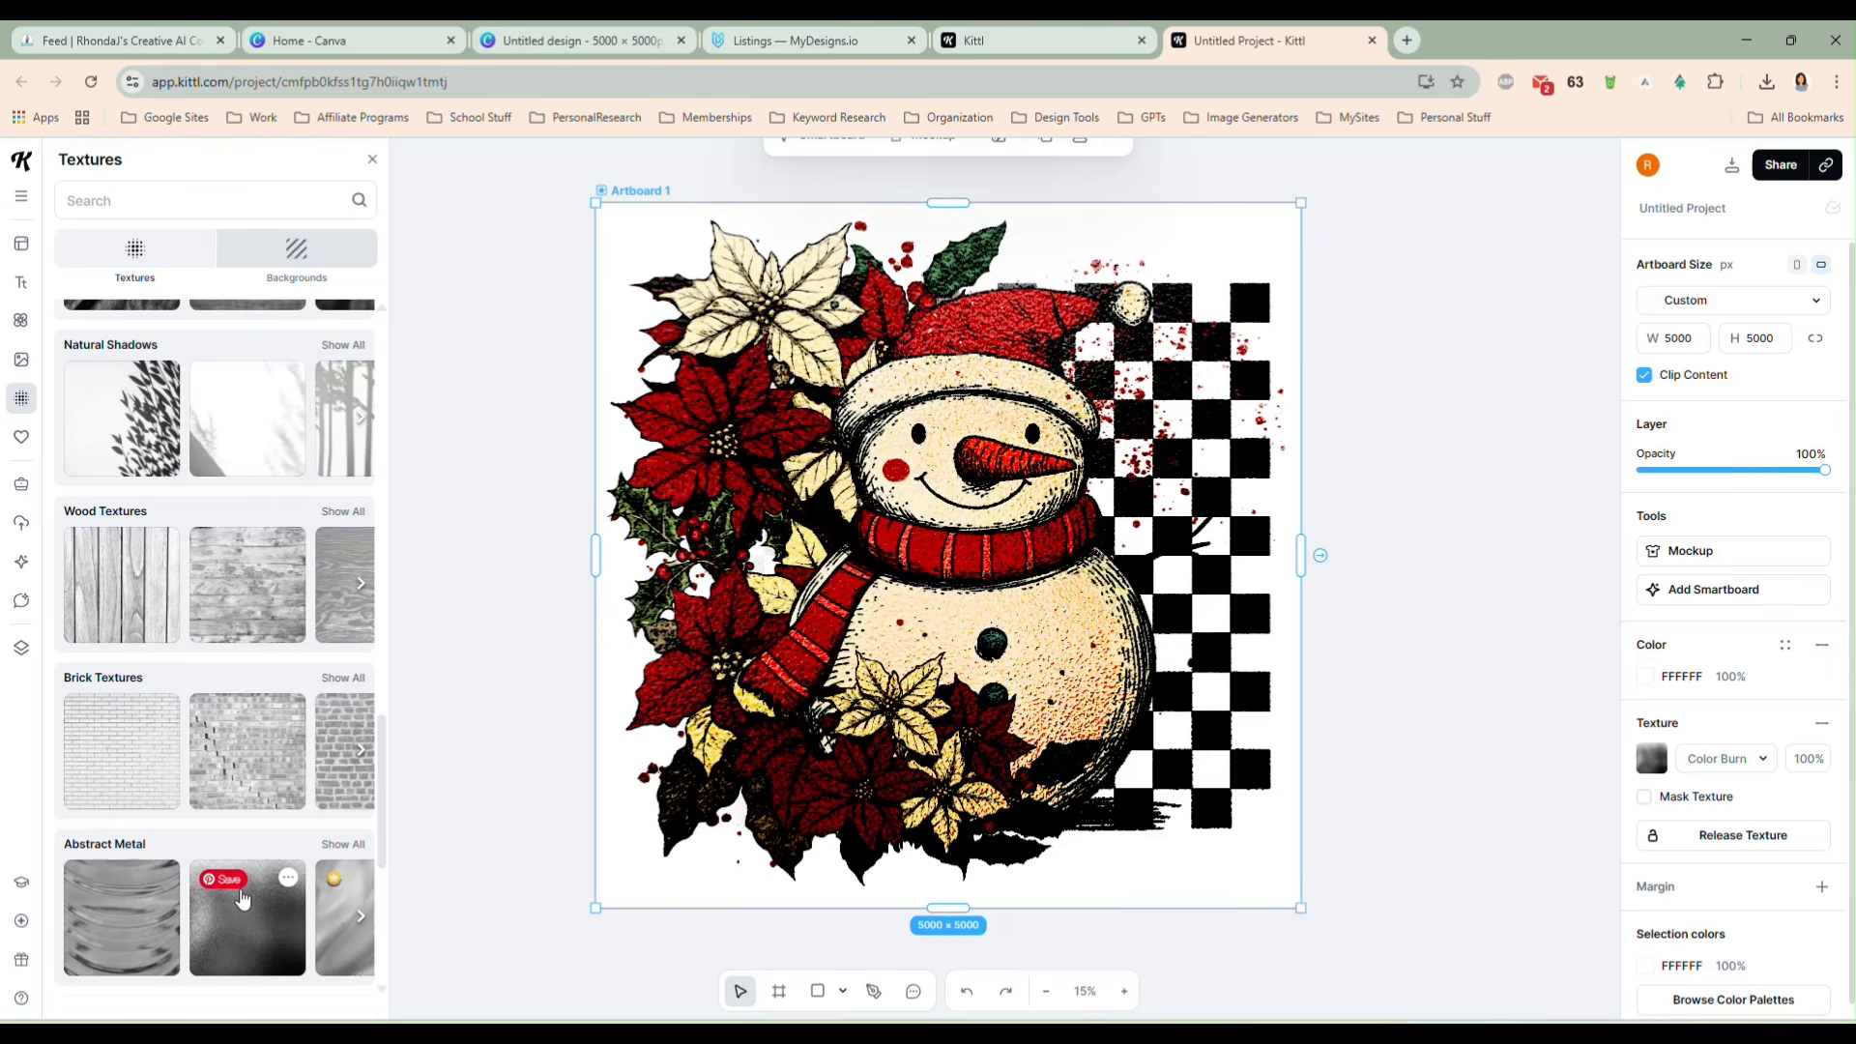
{"action": "left_click", "coordinate": [340, 943]}
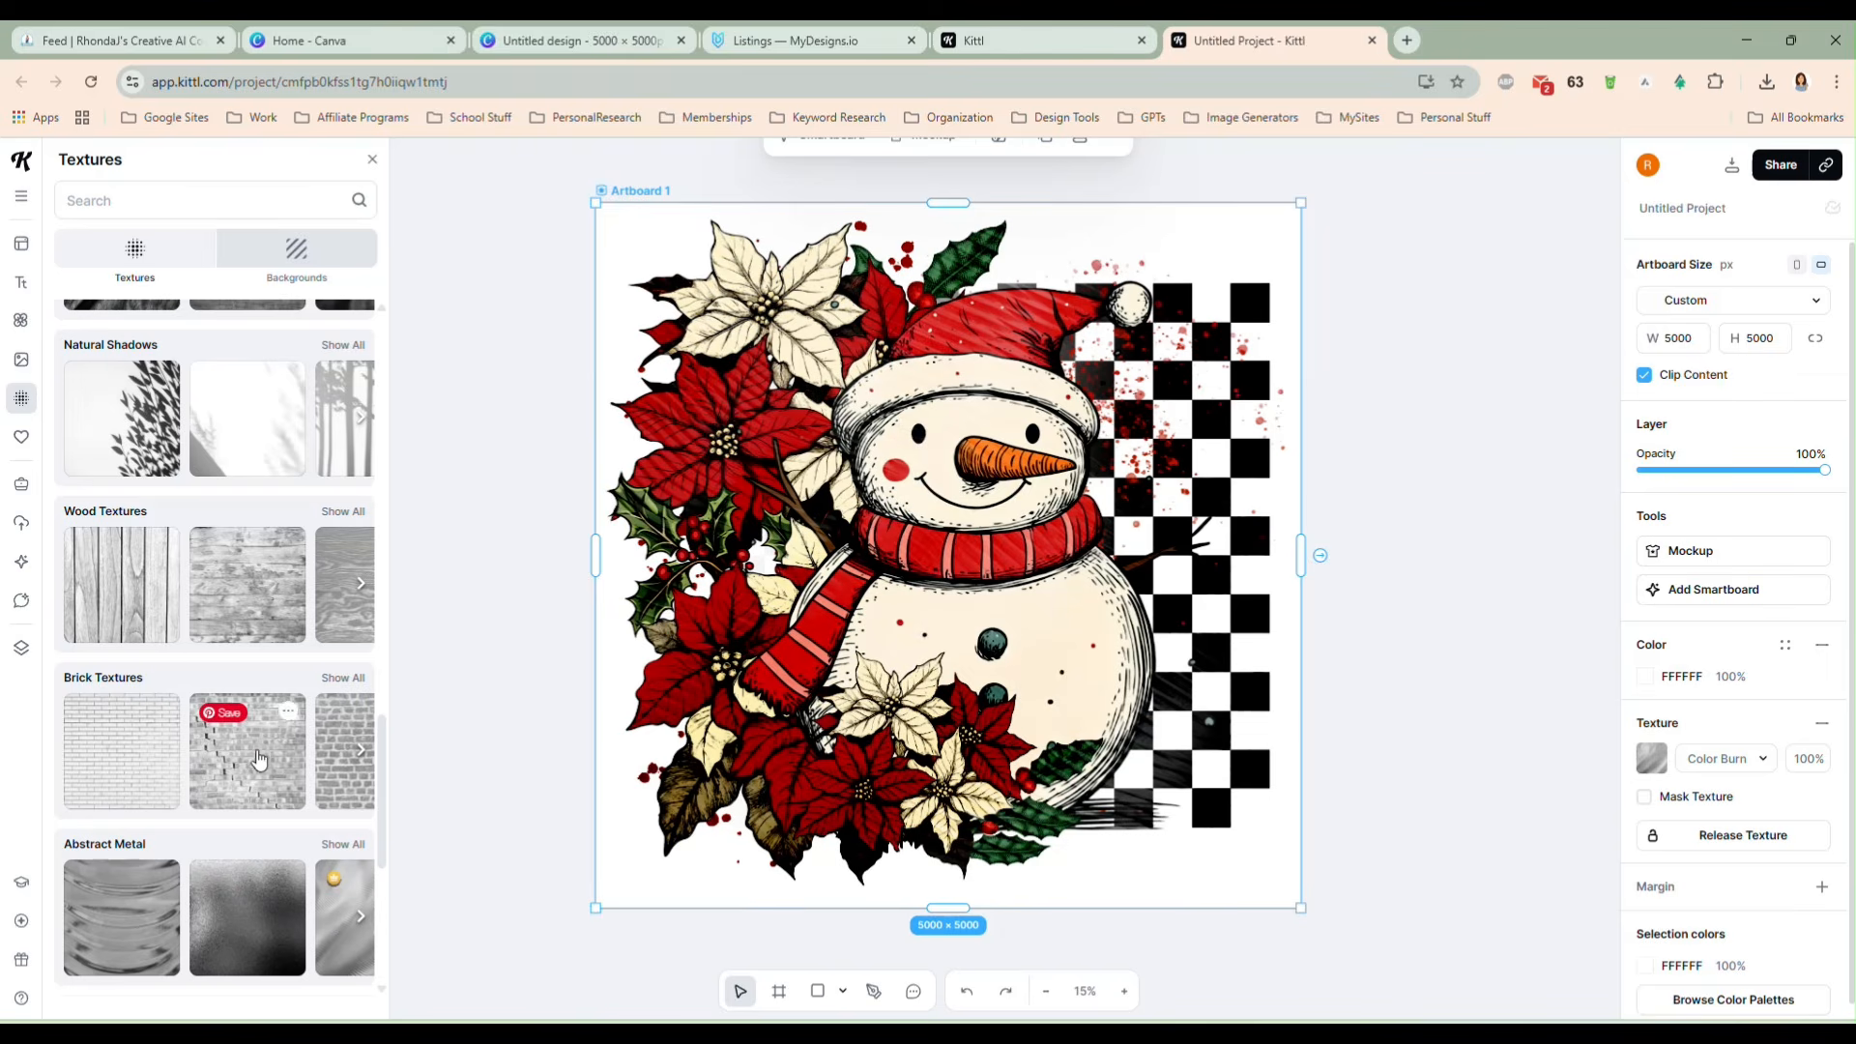
{"action": "left_click", "coordinate": [135, 580]}
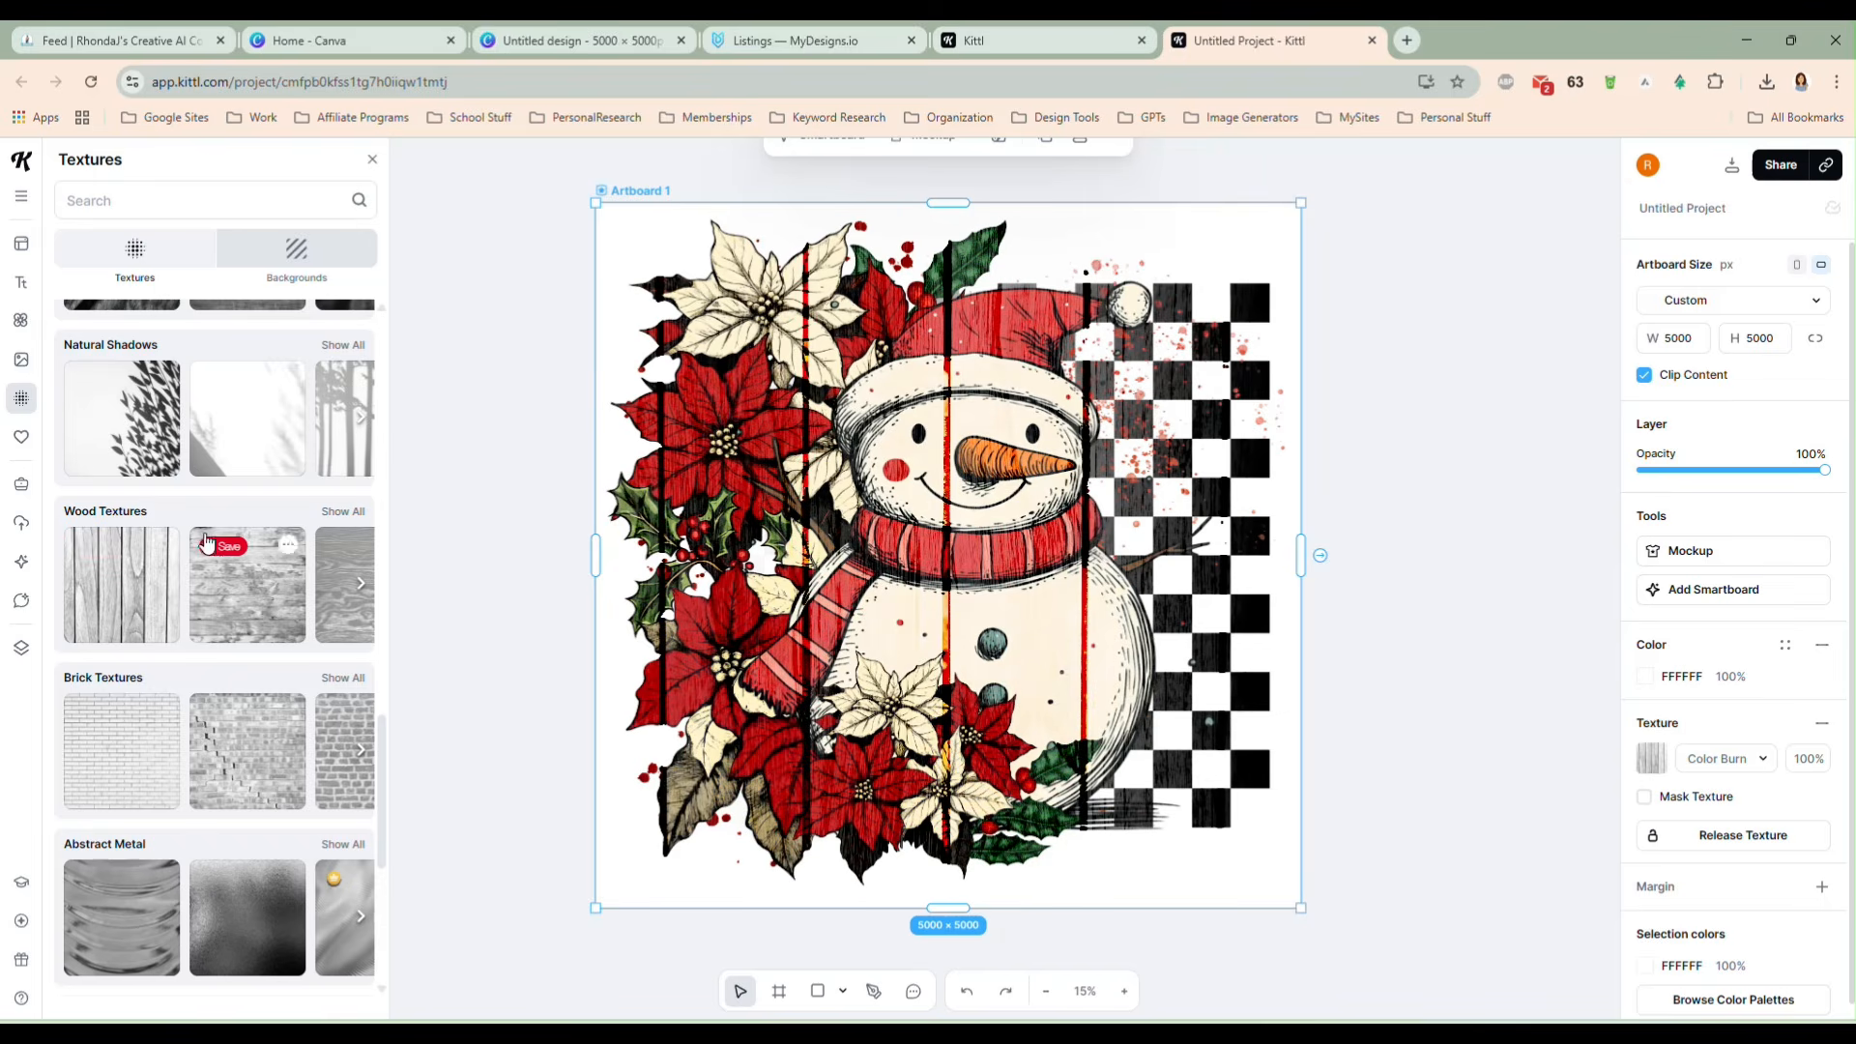
{"action": "left_click", "coordinate": [248, 630]}
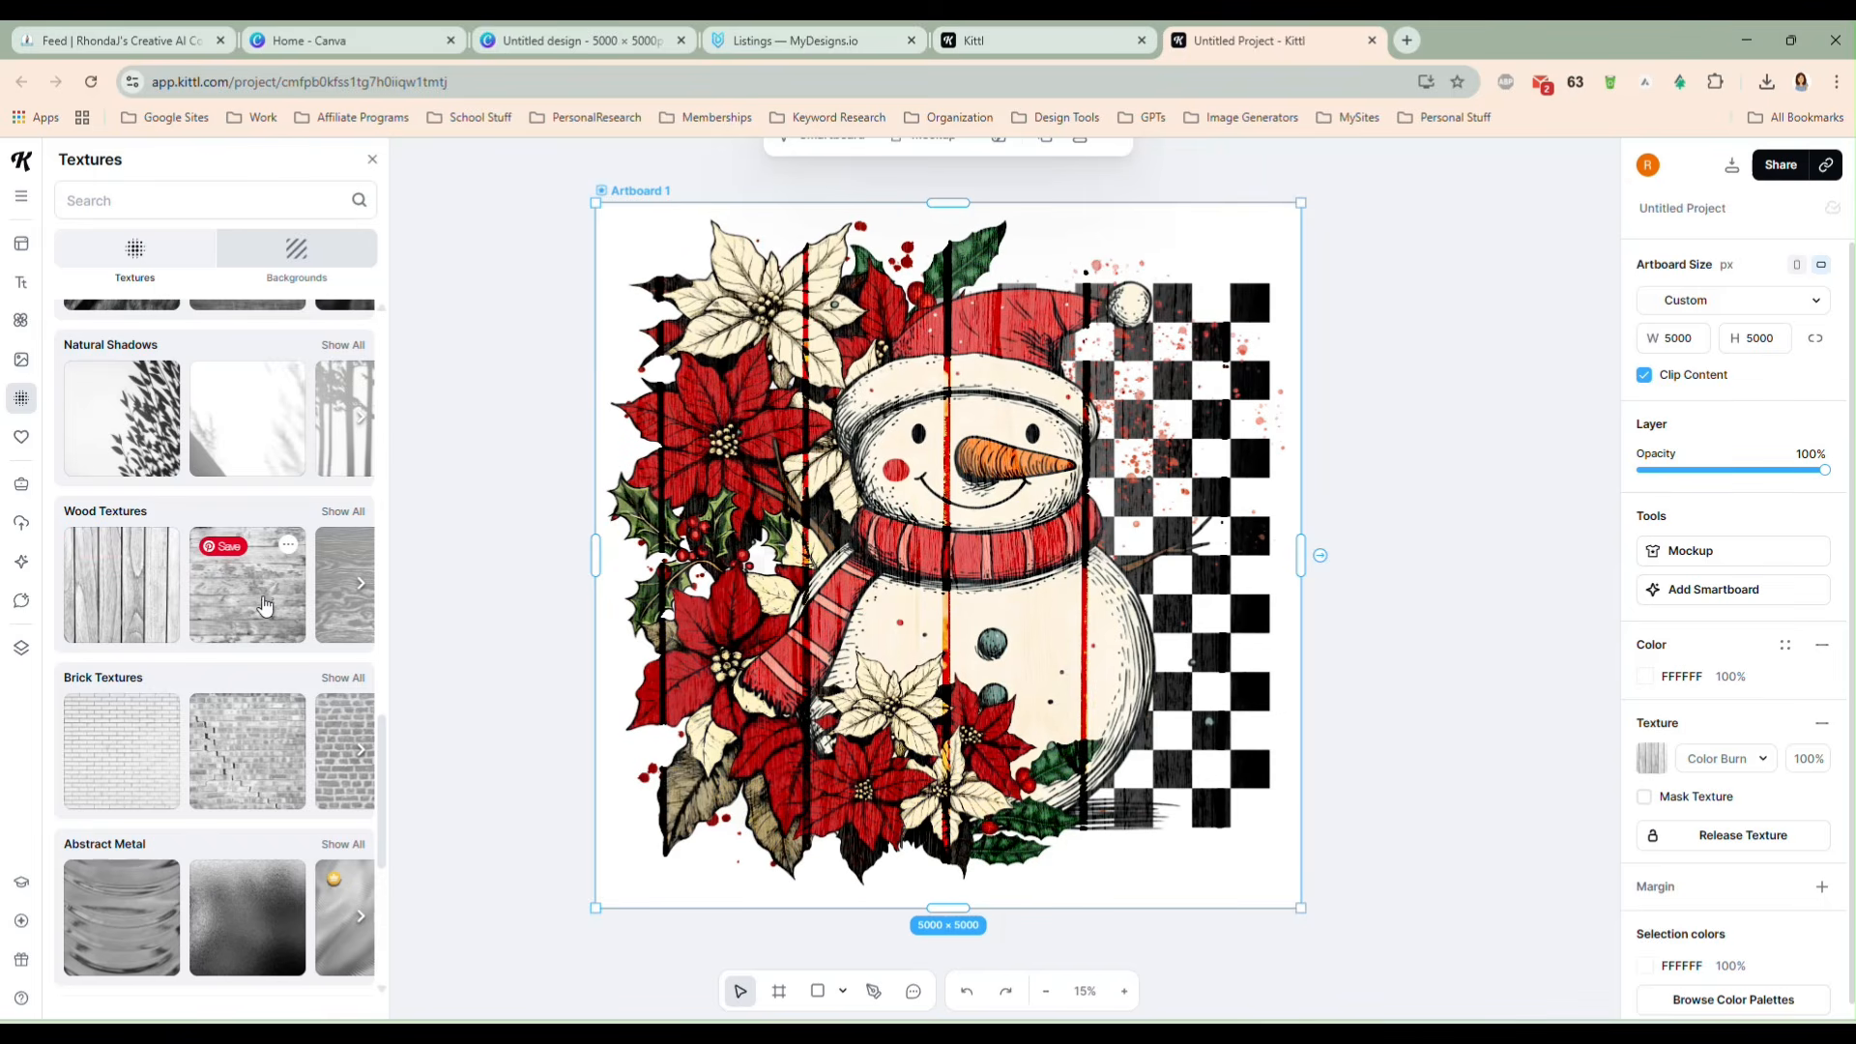
{"action": "left_click", "coordinate": [339, 627]}
- Try the first two Natural Shadows and the second and third Fabric Textures on the artboard
{"action": "scroll", "coordinate": [261, 459], "scroll_direction": "up", "scroll_amount": 3}
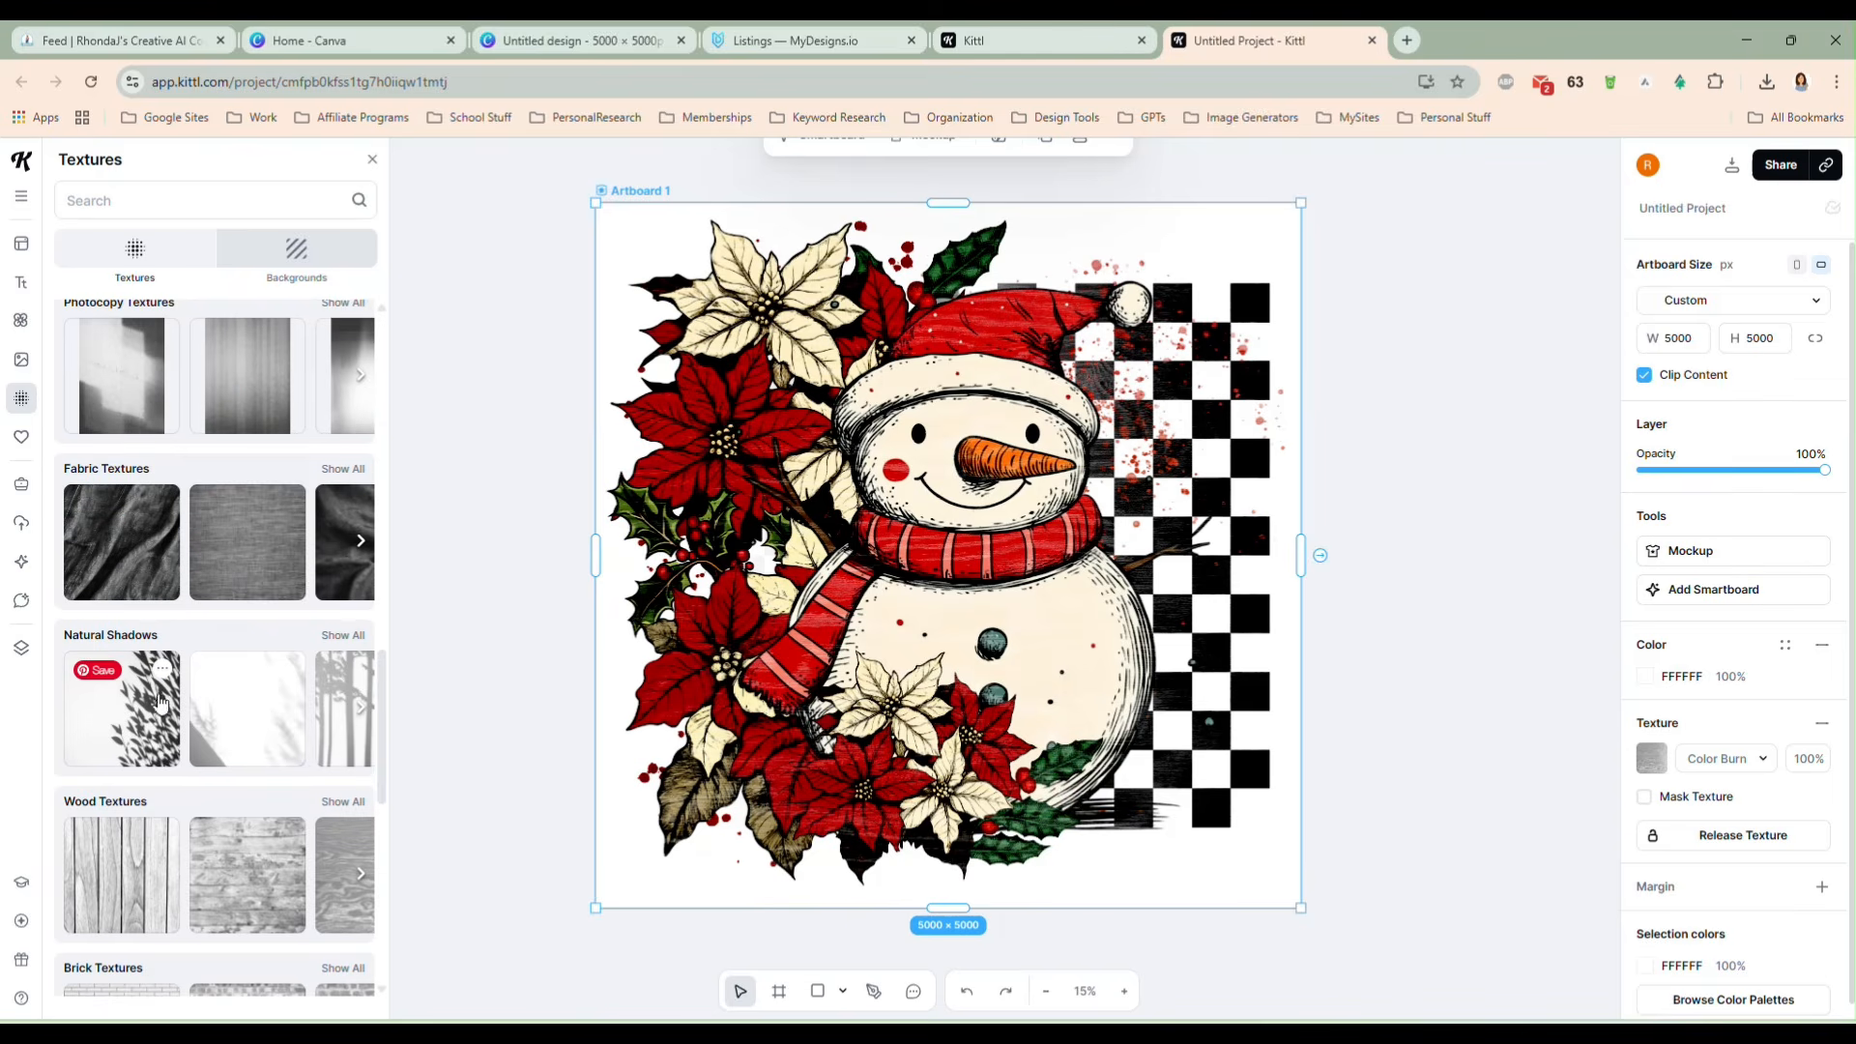
{"action": "left_click", "coordinate": [148, 734]}
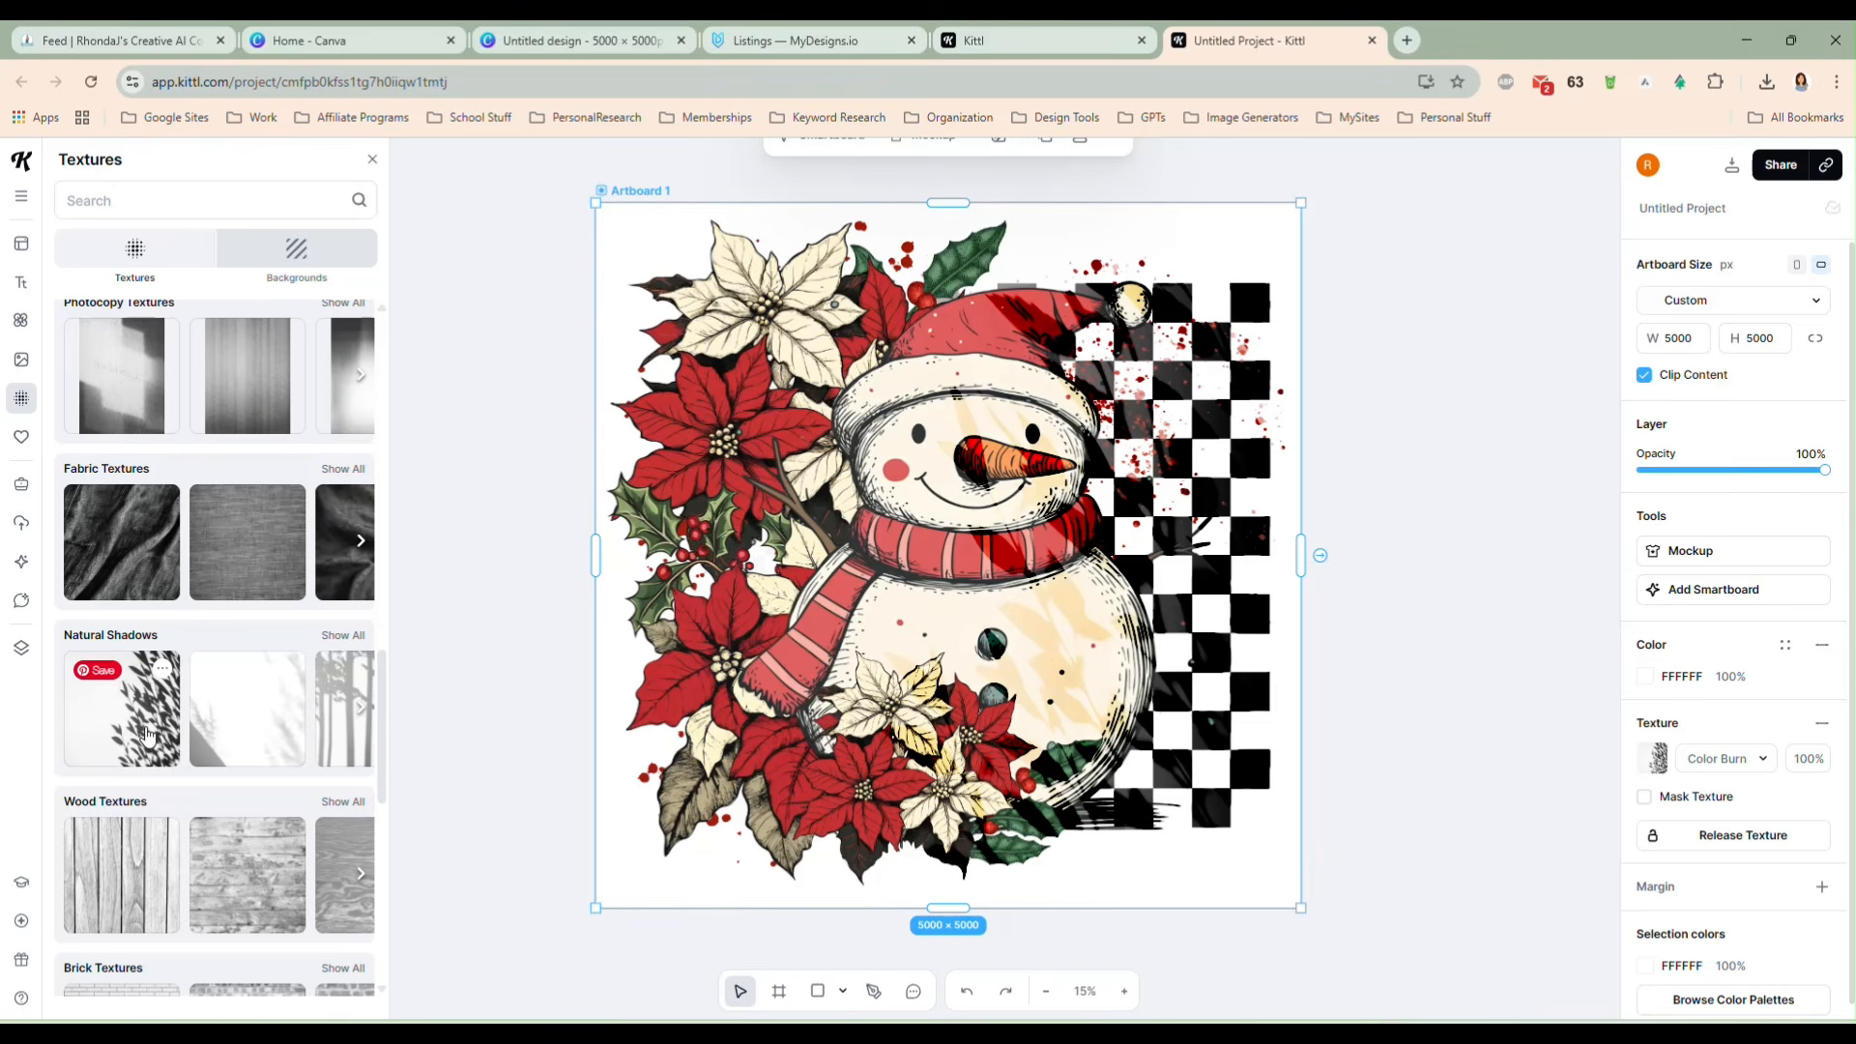
{"action": "left_click", "coordinate": [250, 737]}
{"action": "left_click", "coordinate": [232, 566]}
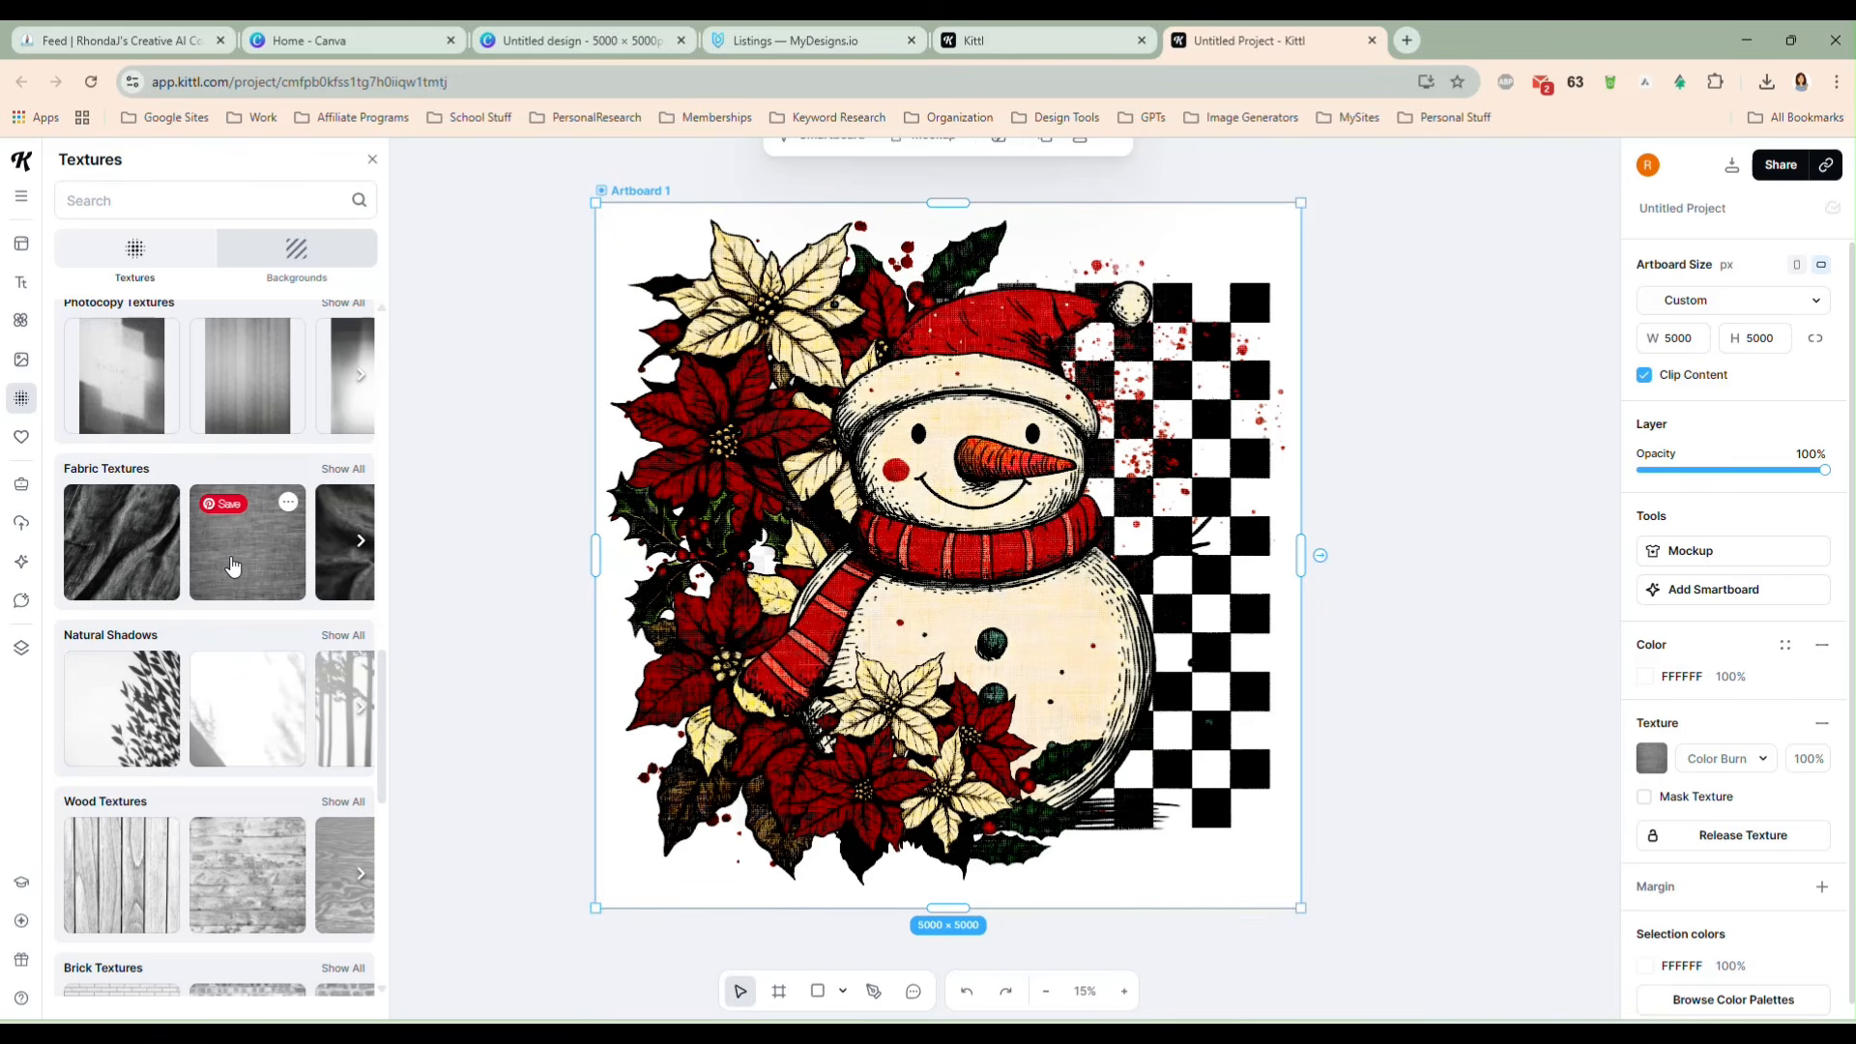
{"action": "left_click", "coordinate": [342, 589]}
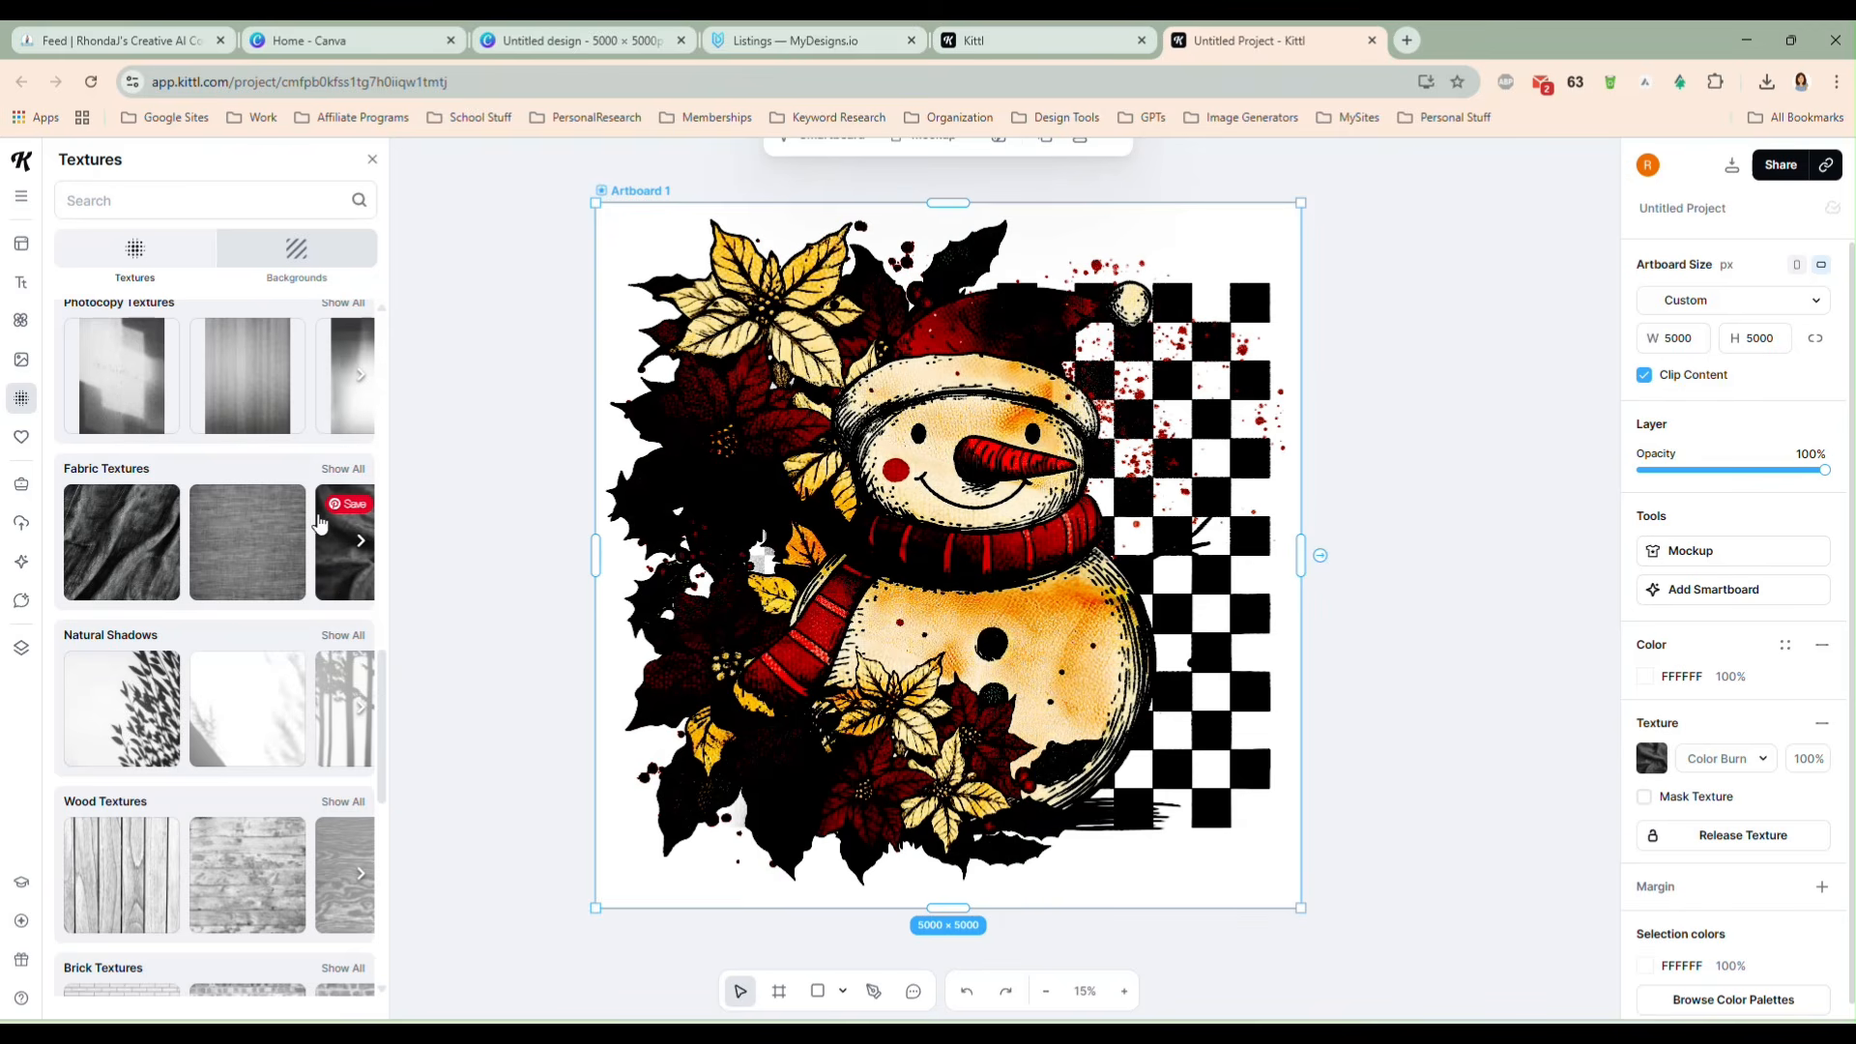
- Try the first two Marble Textures and the first three Halftone Textures on the artboard
{"action": "scroll", "coordinate": [242, 509], "scroll_direction": "up", "scroll_amount": 3}
{"action": "scroll", "coordinate": [242, 510], "scroll_direction": "up", "scroll_amount": 1}
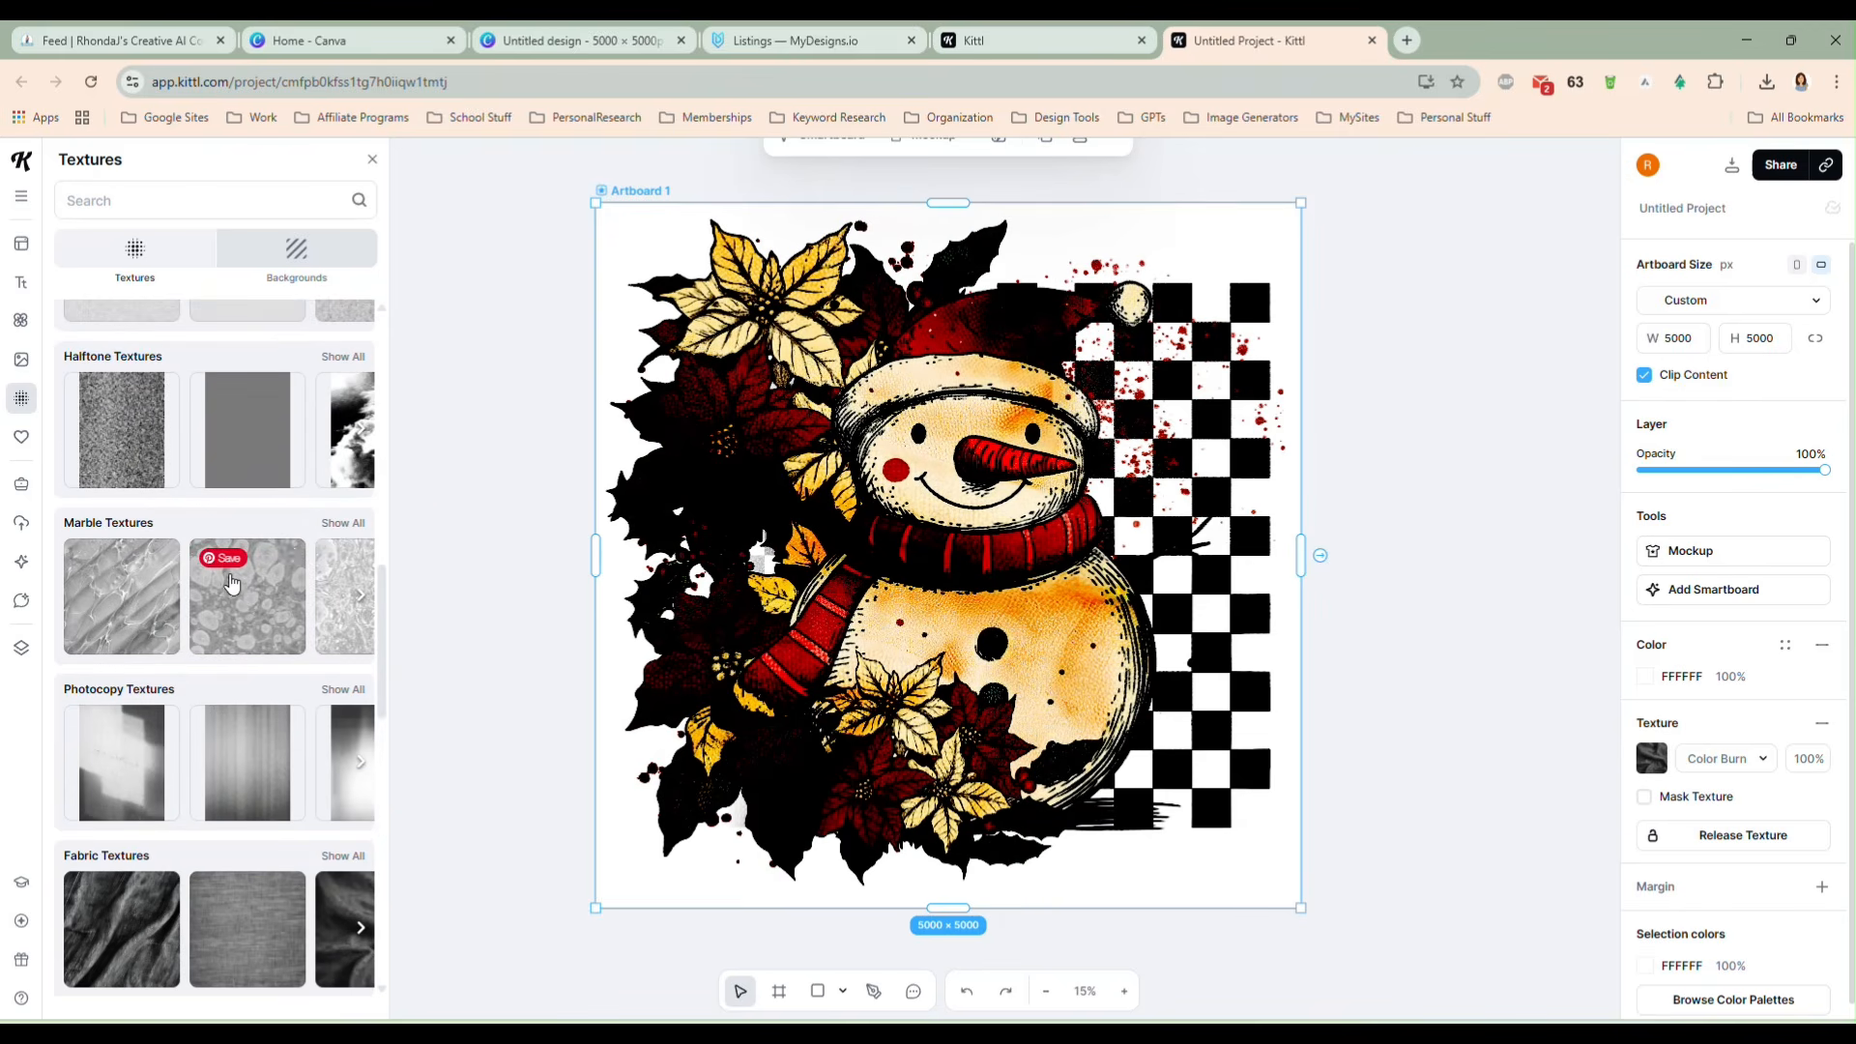
{"action": "left_click", "coordinate": [239, 604]}
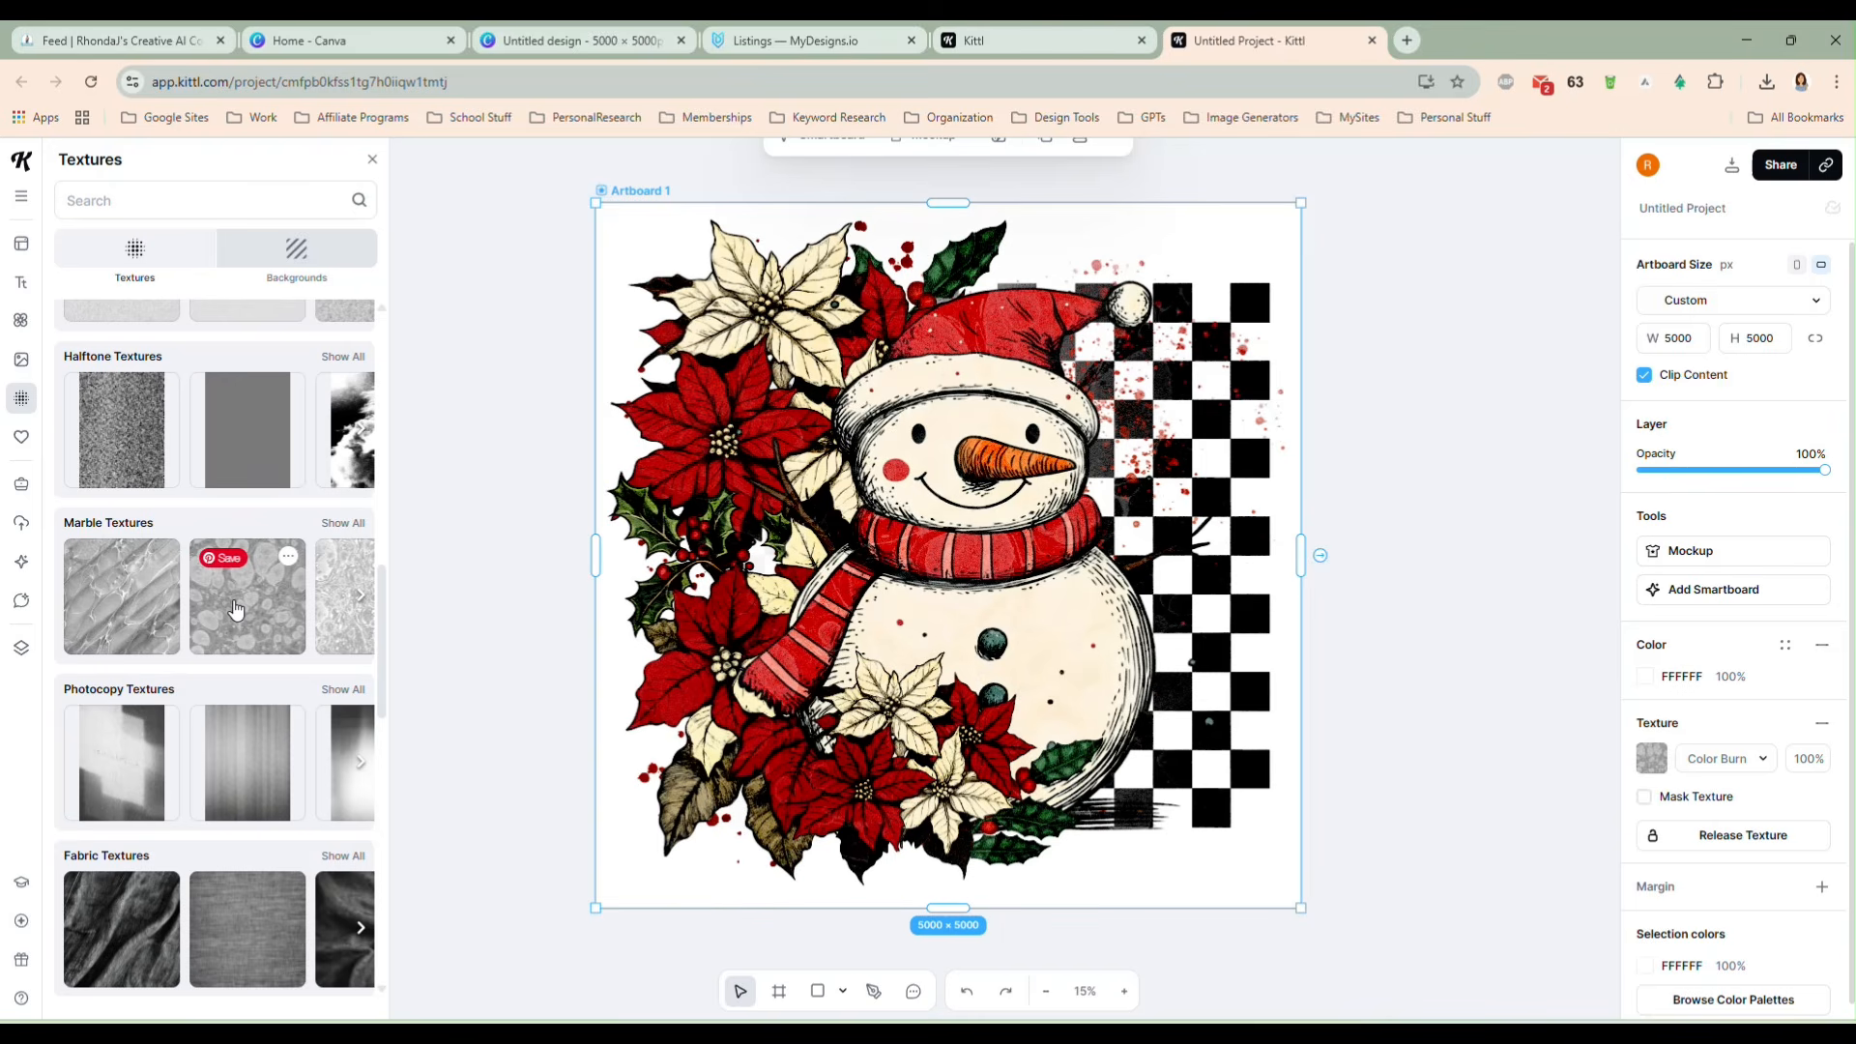
{"action": "left_click", "coordinate": [121, 601]}
{"action": "left_click", "coordinate": [126, 456]}
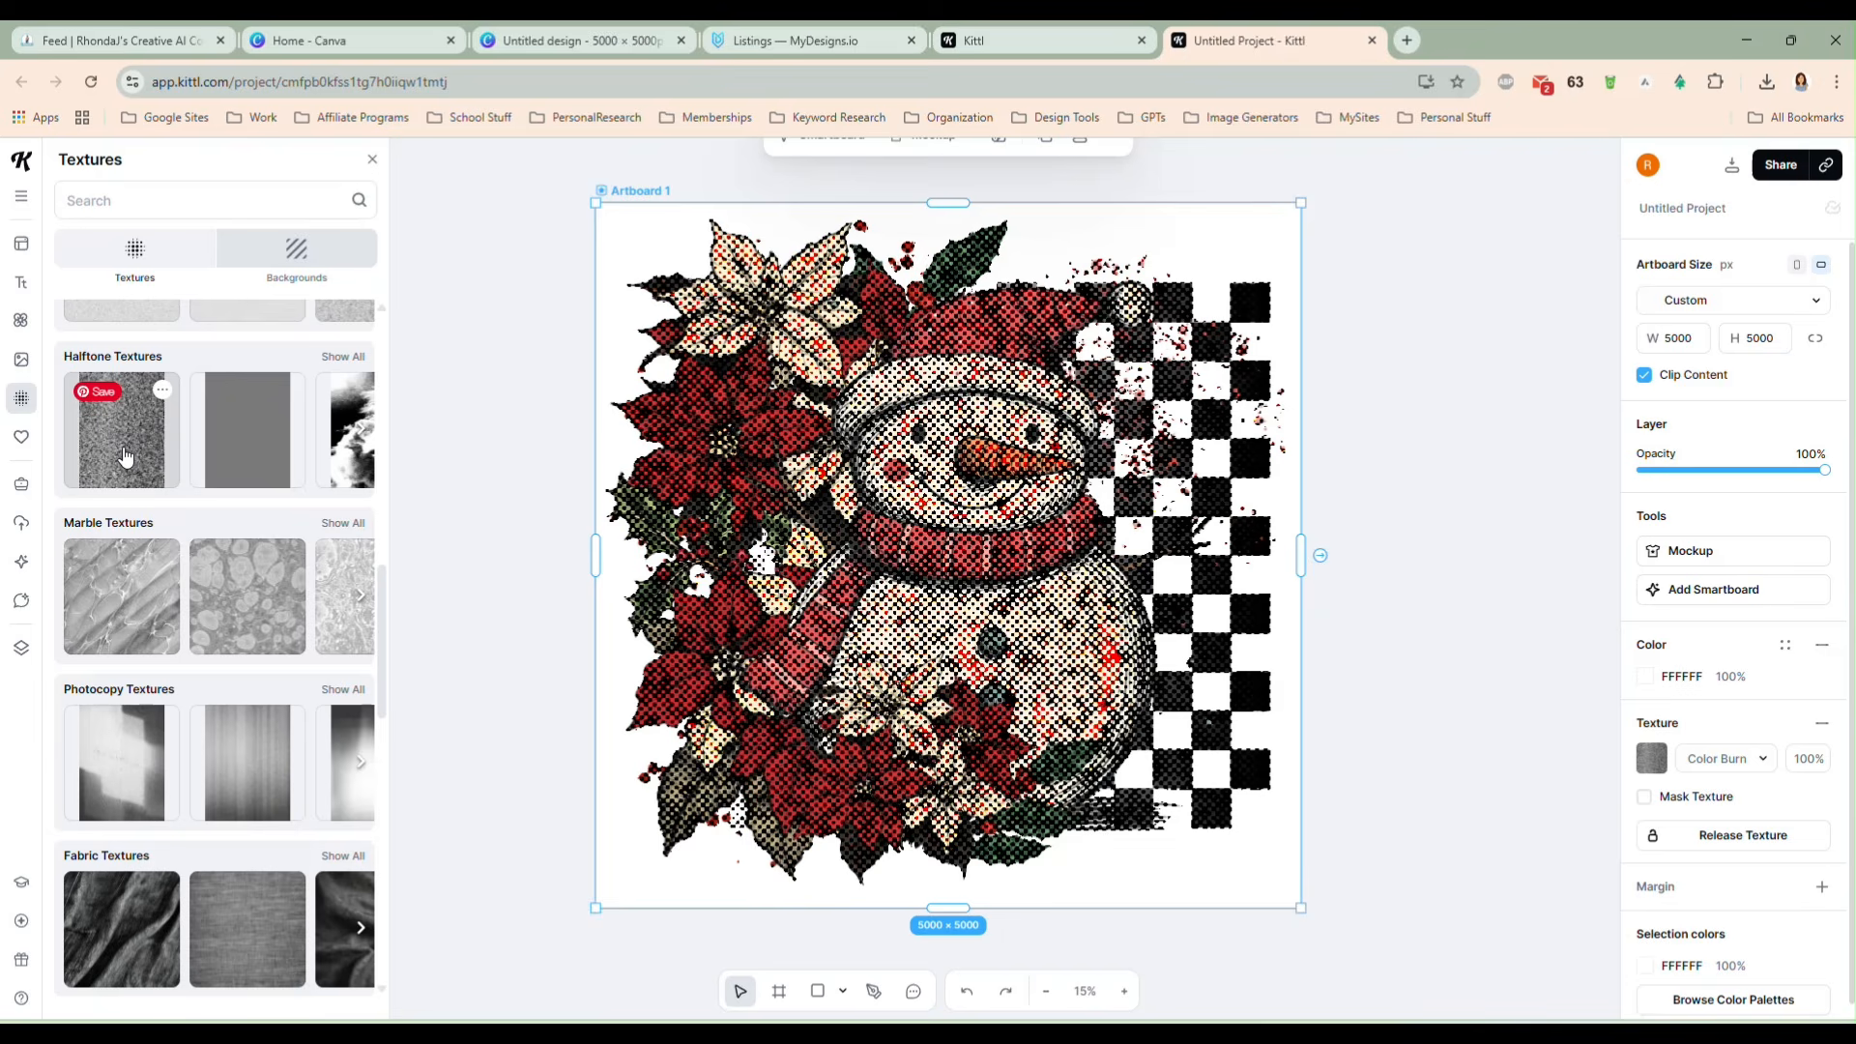
{"action": "left_click", "coordinate": [259, 457]}
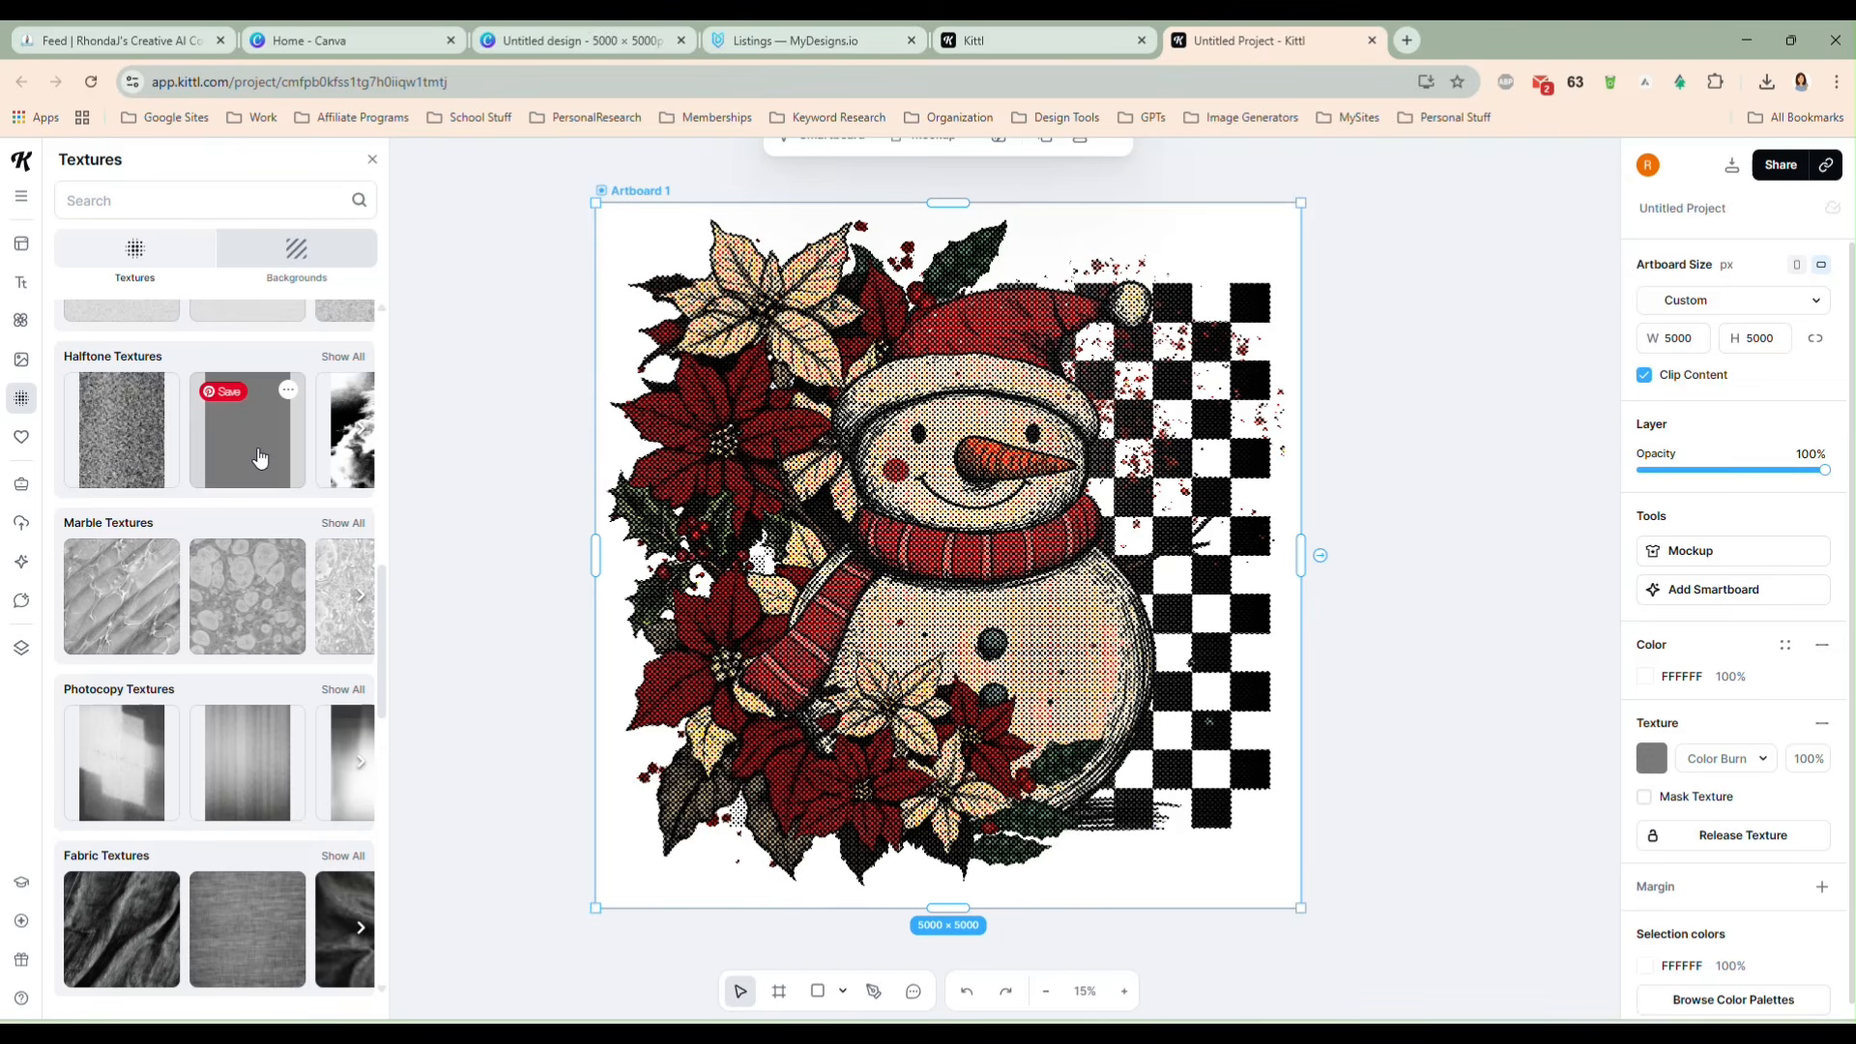
{"action": "left_click", "coordinate": [351, 469]}
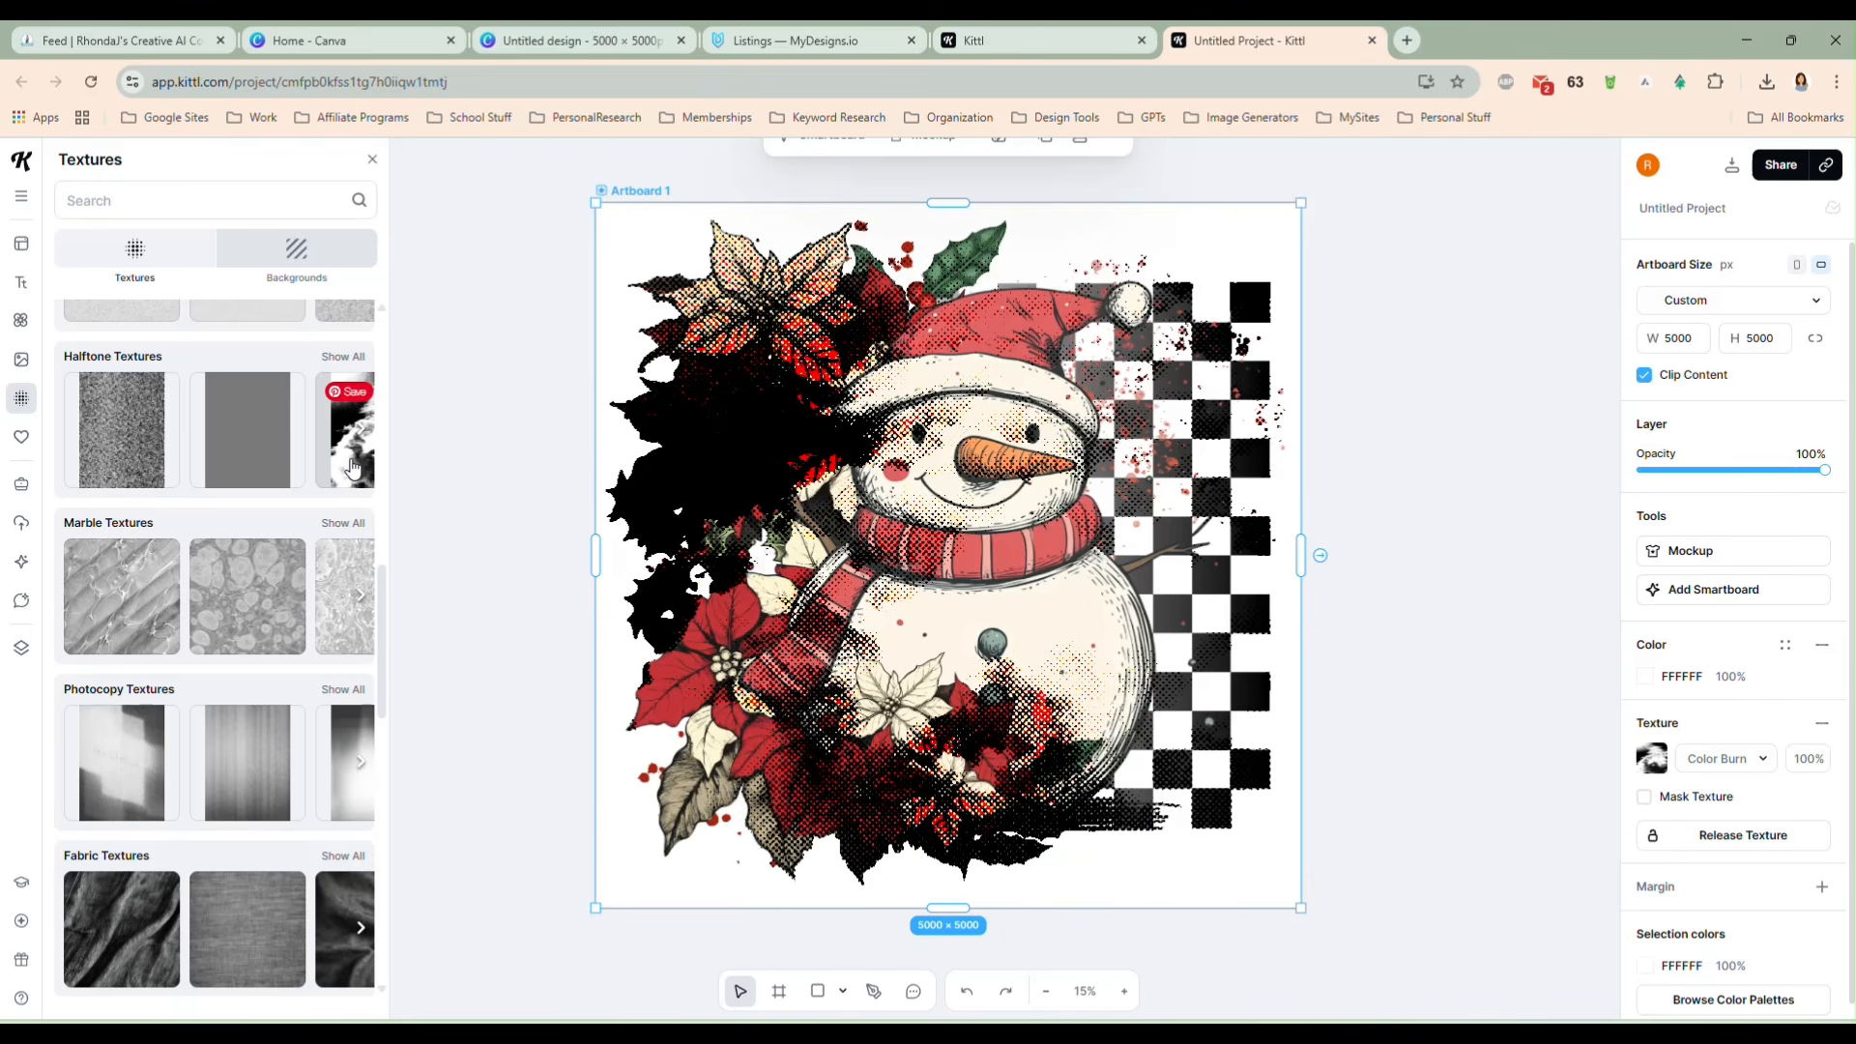
- Show the full Halftone Textures collection and try several more of its textures on the artboard
{"action": "left_click", "coordinate": [343, 357]}
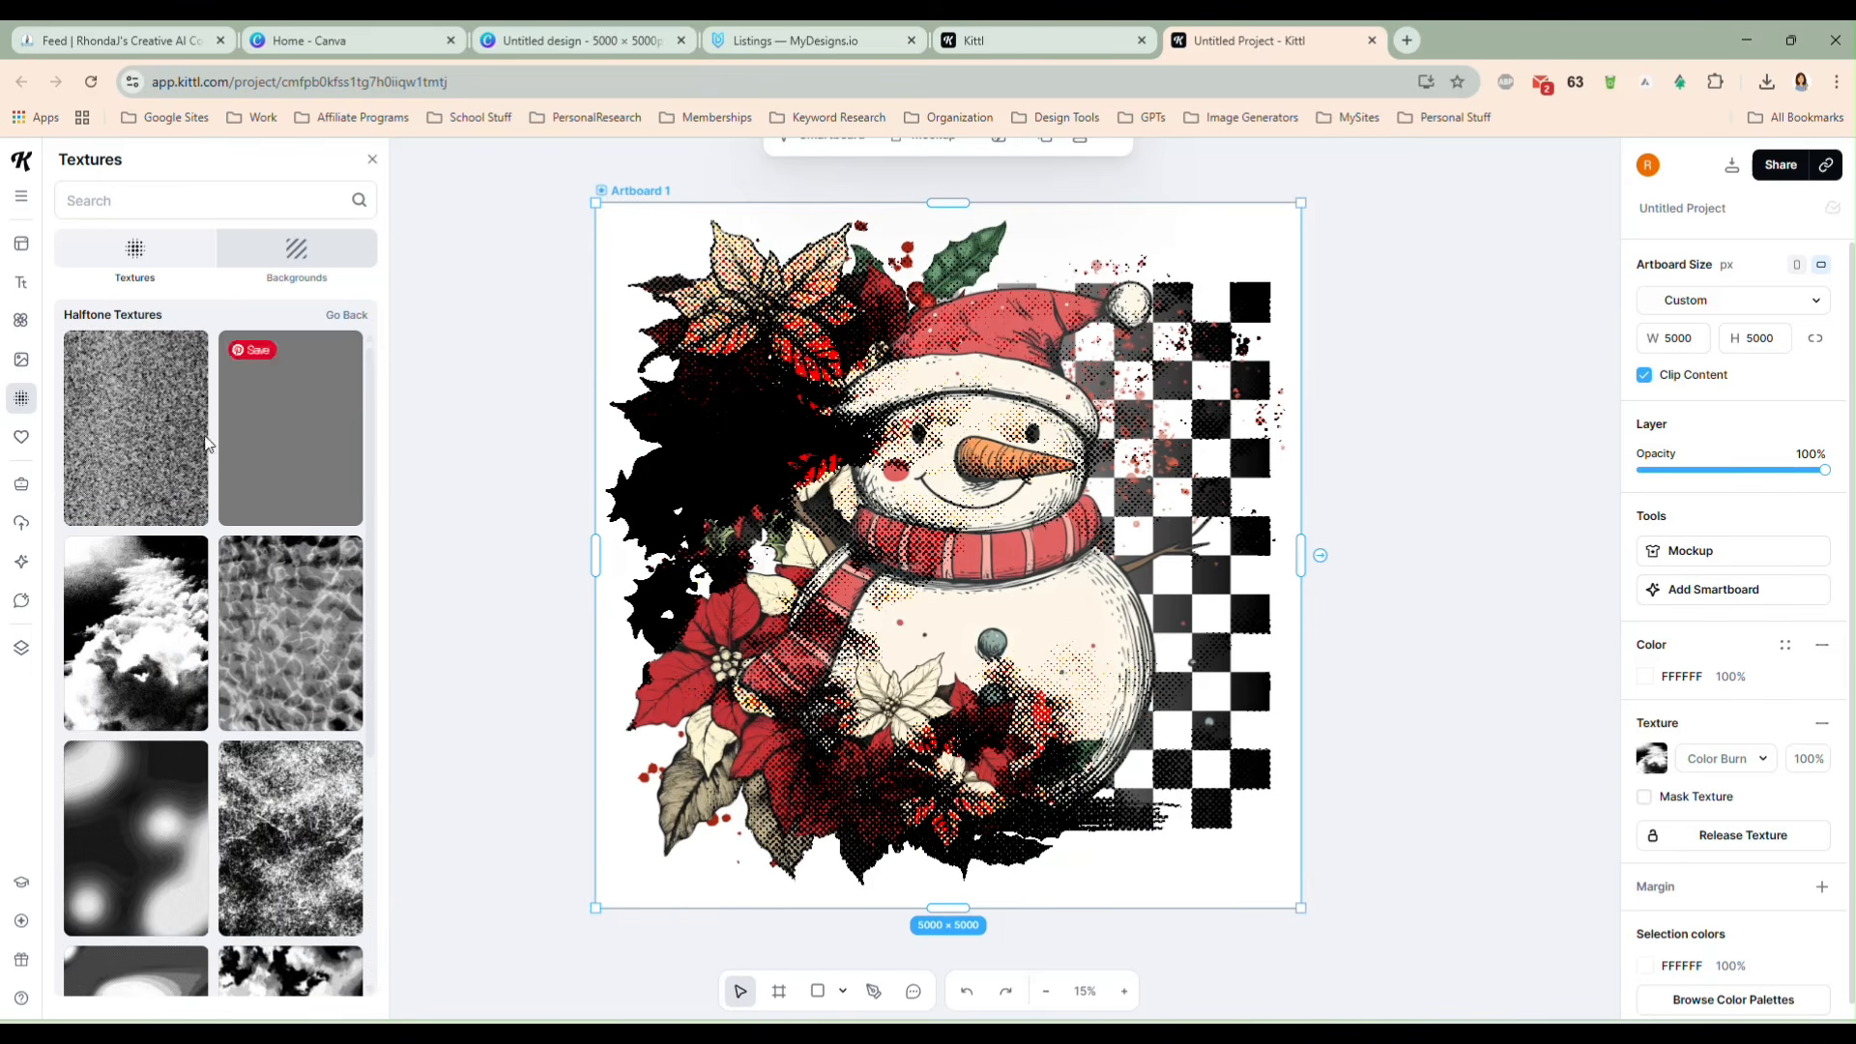
{"action": "left_click", "coordinate": [152, 457]}
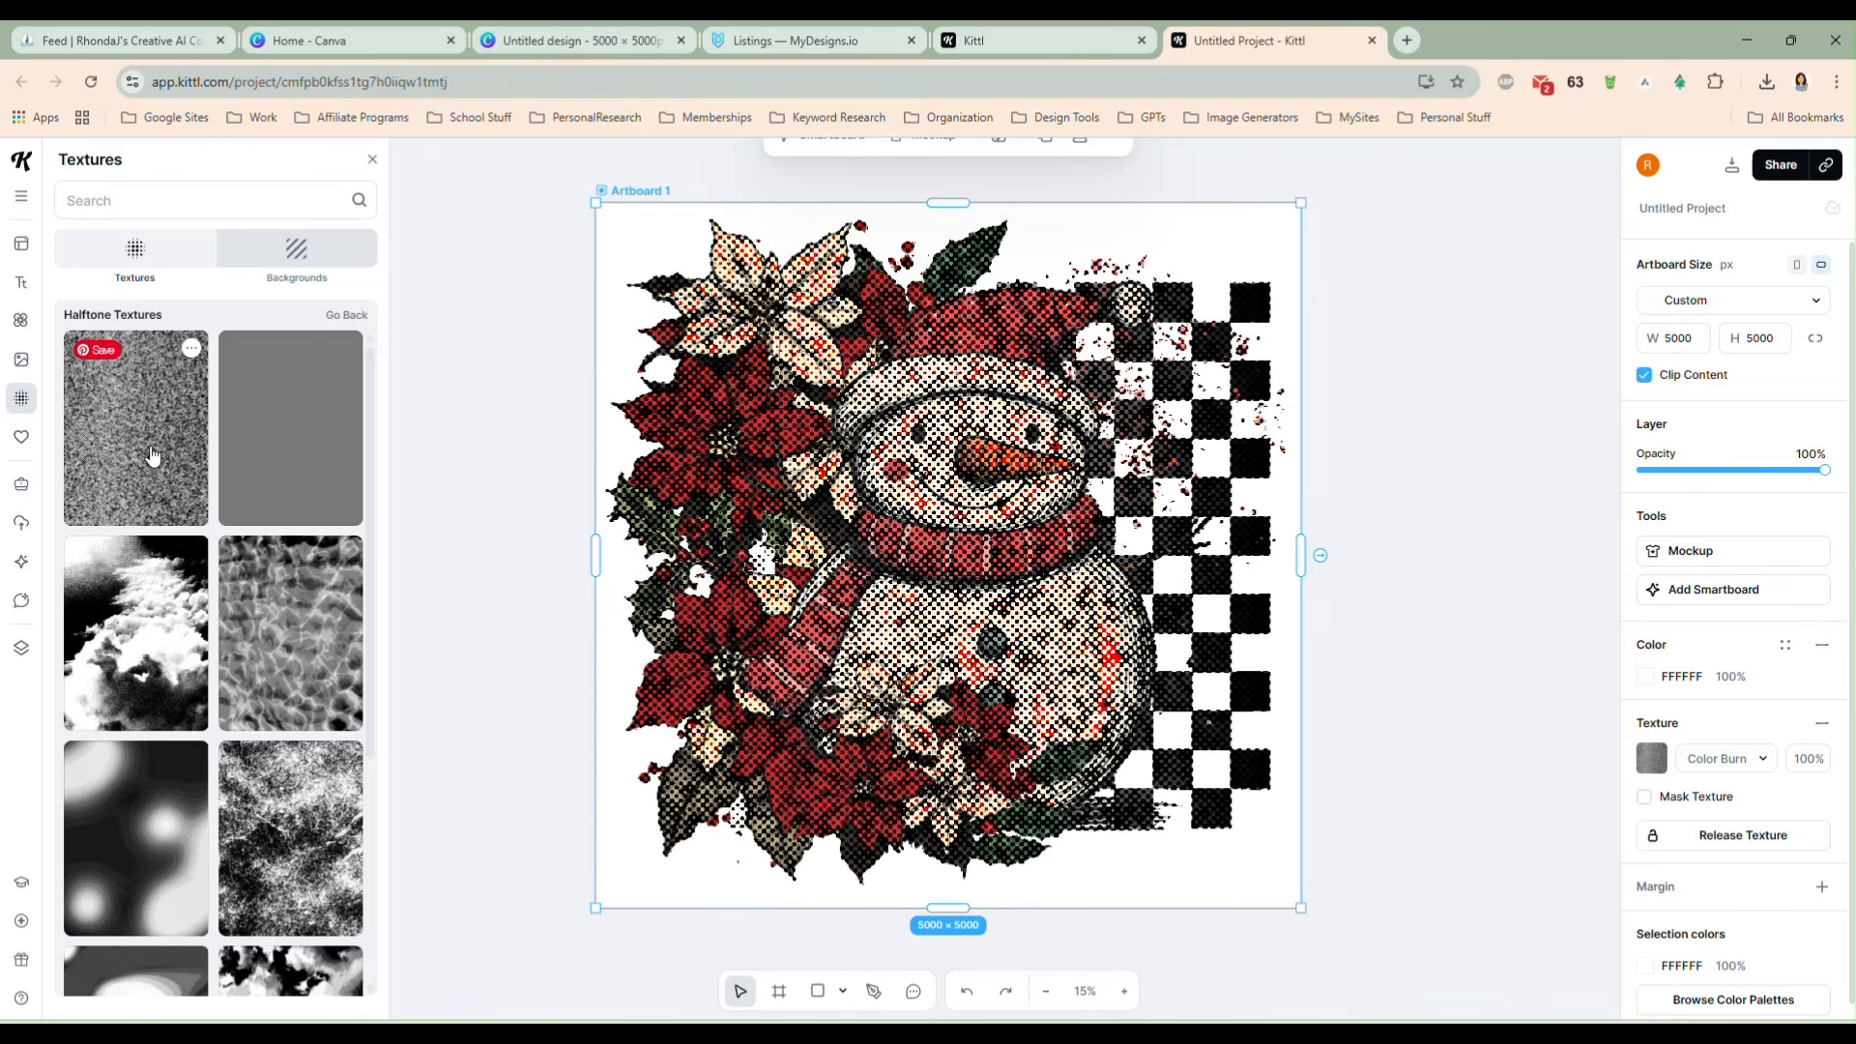
{"action": "left_click", "coordinate": [290, 856]}
{"action": "scroll", "coordinate": [290, 831], "scroll_direction": "down", "scroll_amount": 3}
{"action": "left_click", "coordinate": [295, 816]}
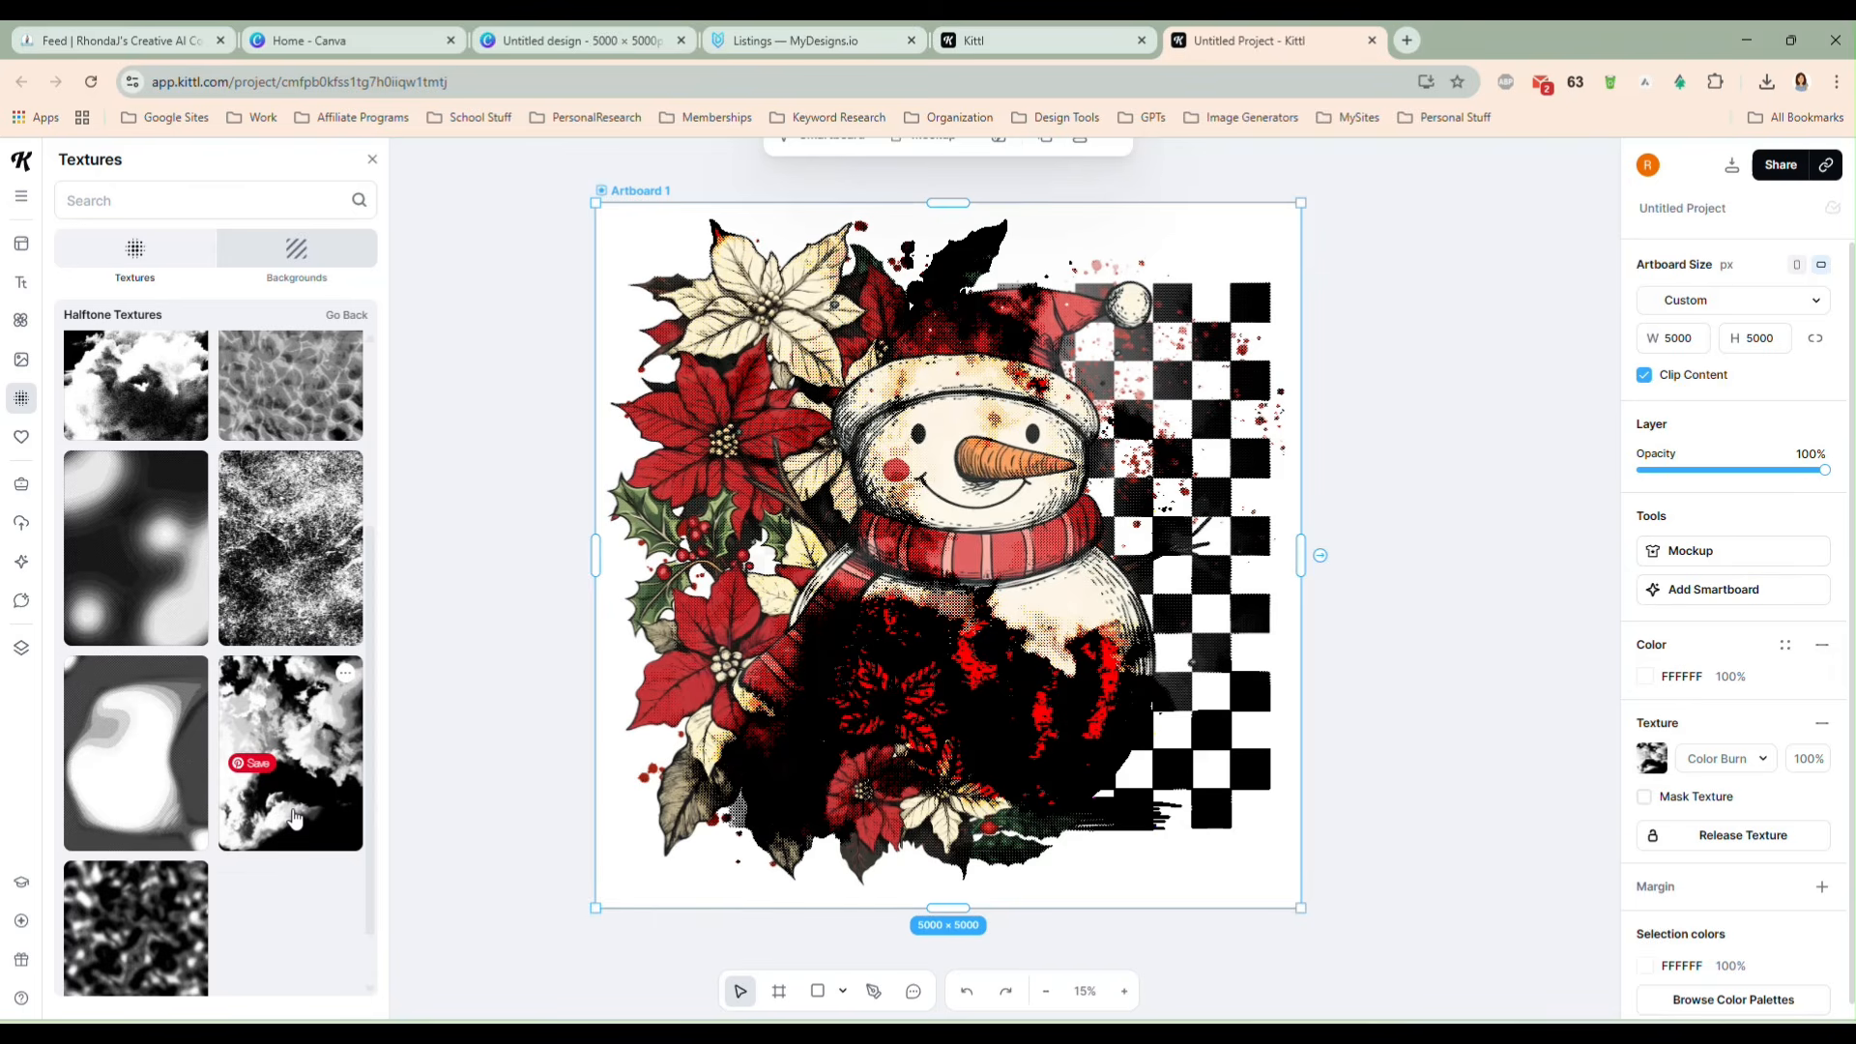
{"action": "left_click", "coordinate": [137, 807]}
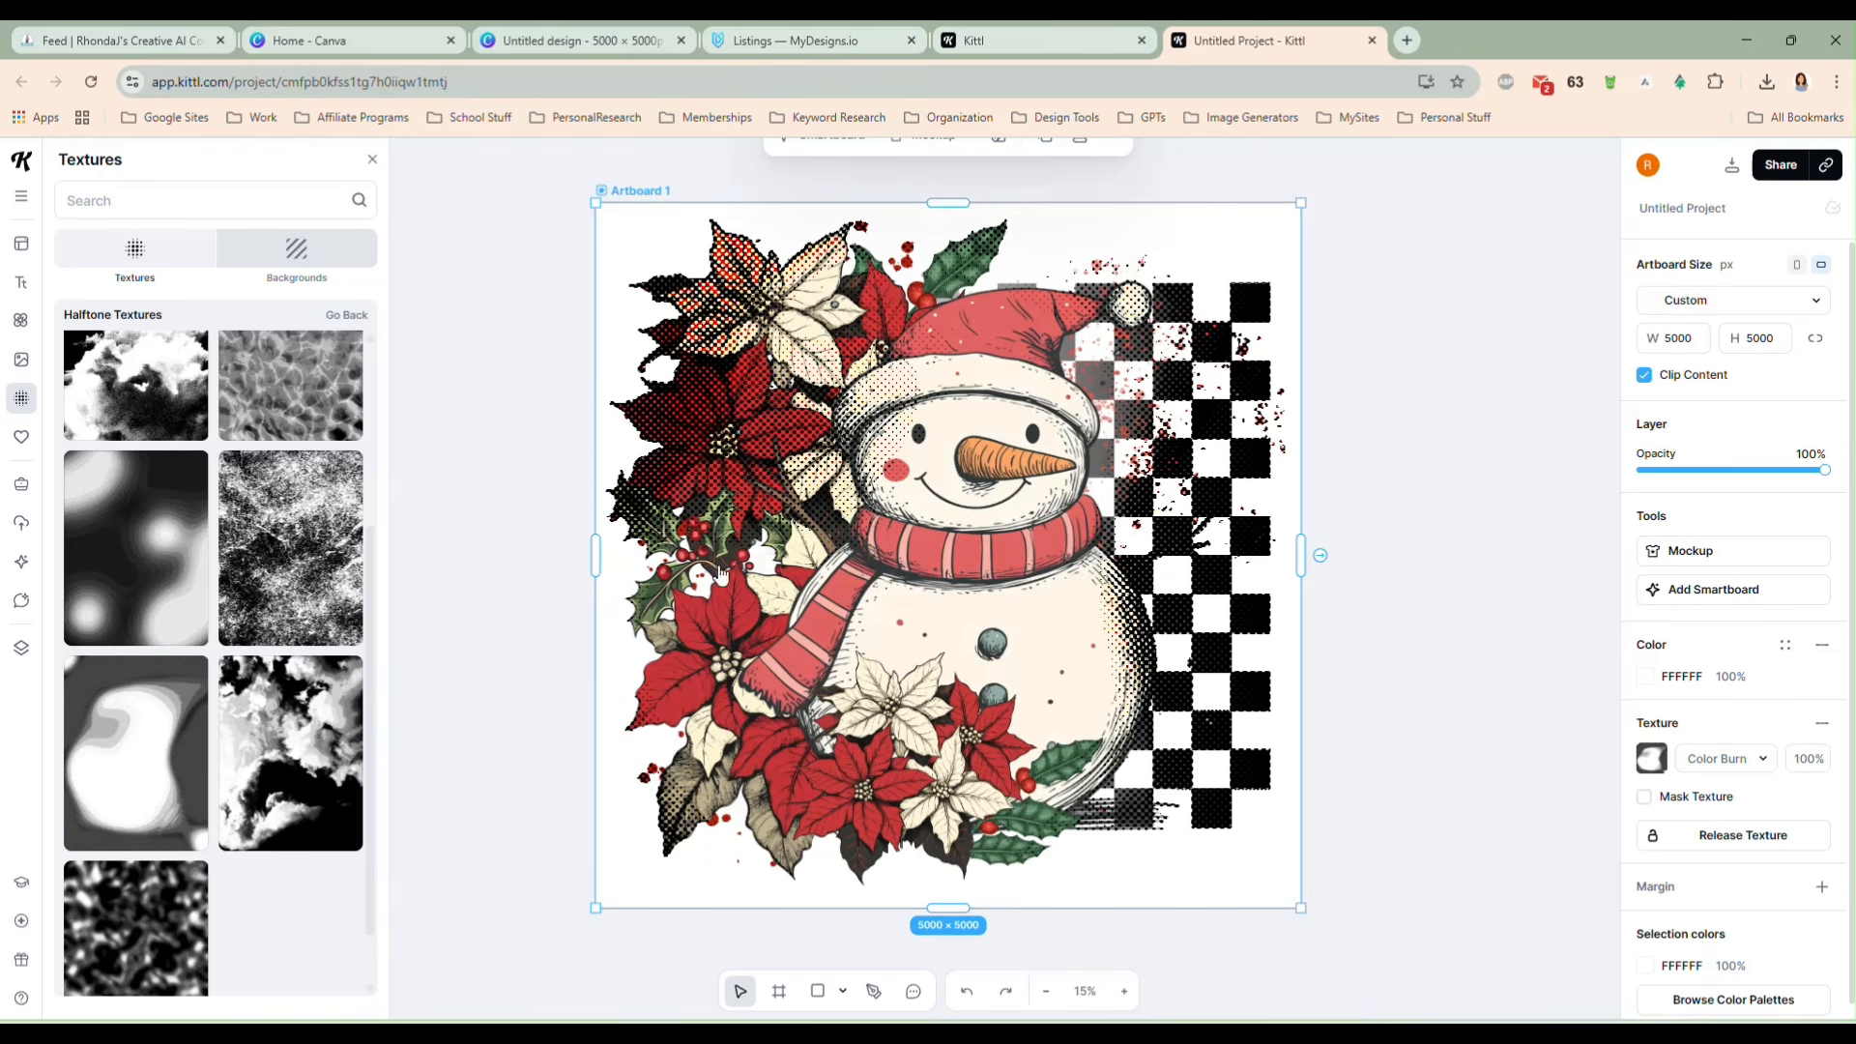
{"action": "scroll", "coordinate": [124, 795], "scroll_direction": "up", "scroll_amount": 2}
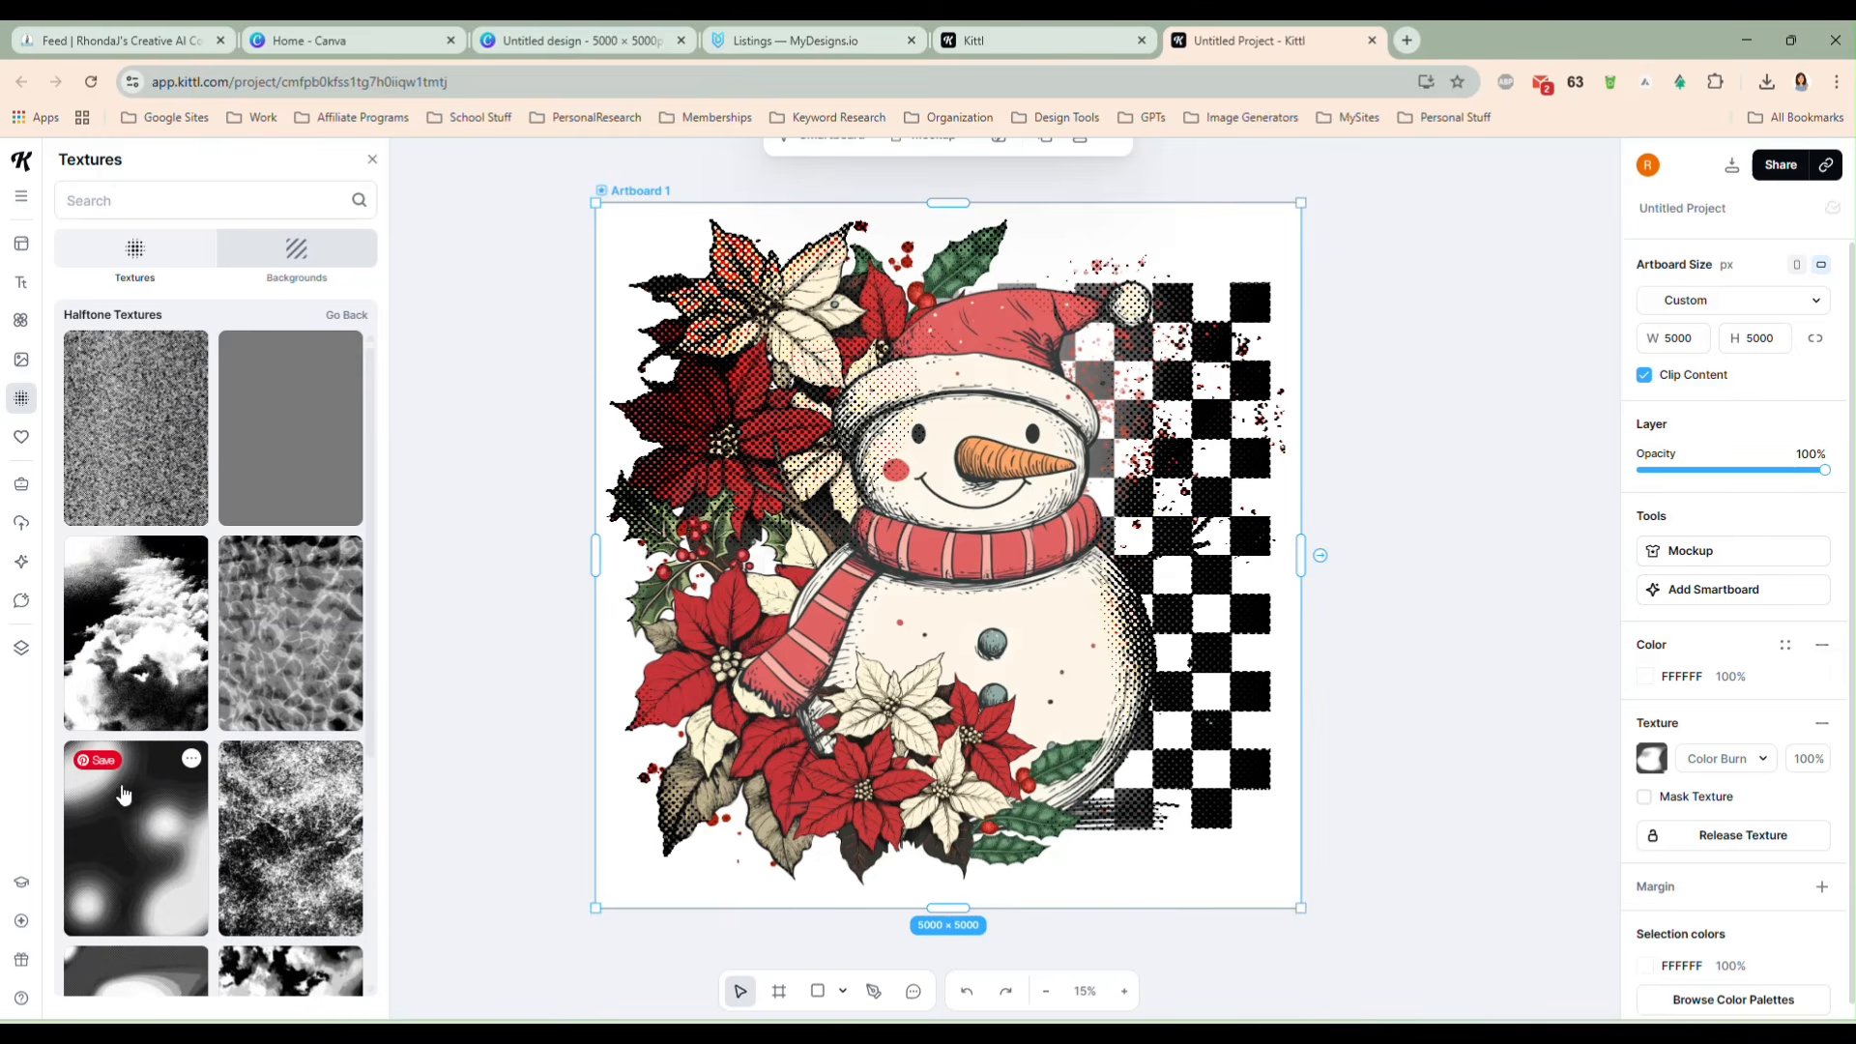
{"action": "left_click", "coordinate": [140, 839]}
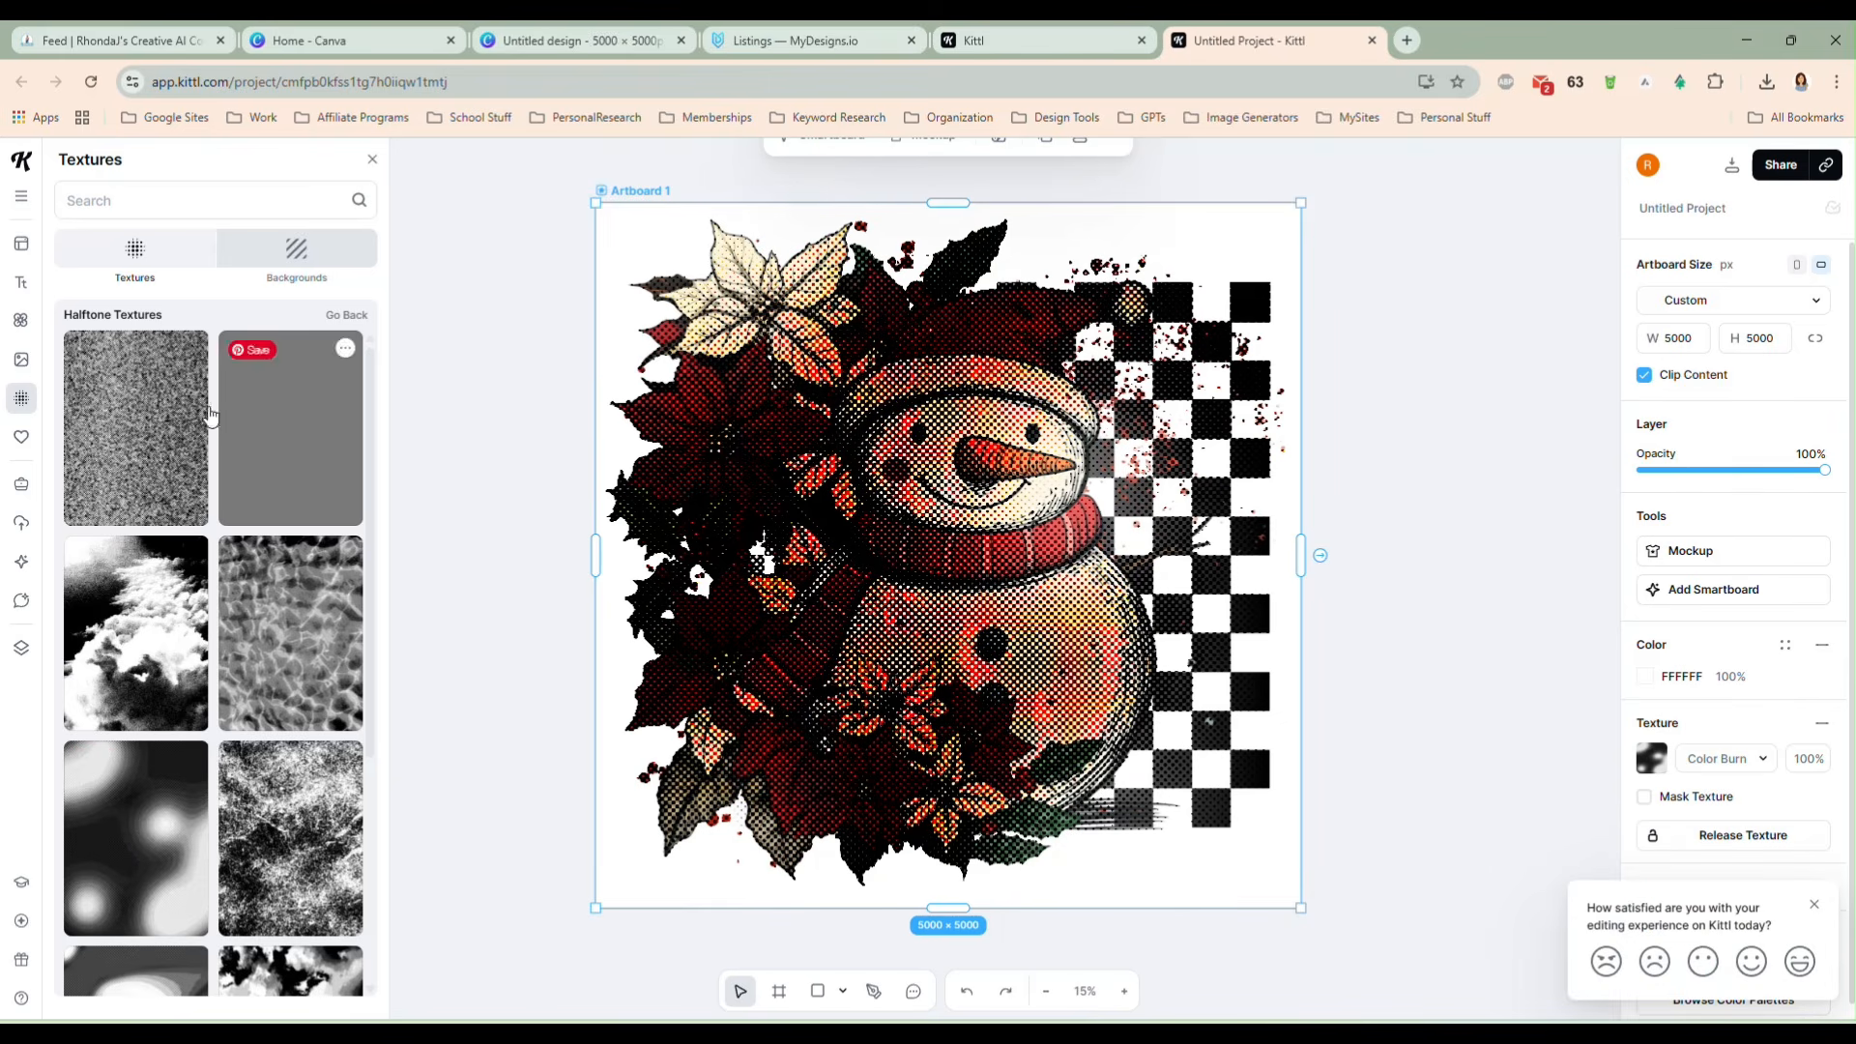
- Show the full Grunge Textures collection and compare several on the artboard, finishing with the fine, light speckled texture in the fourth row
{"action": "left_click", "coordinate": [346, 315]}
{"action": "scroll", "coordinate": [224, 472], "scroll_direction": "up", "scroll_amount": 4}
{"action": "scroll", "coordinate": [225, 472], "scroll_direction": "up", "scroll_amount": 6}
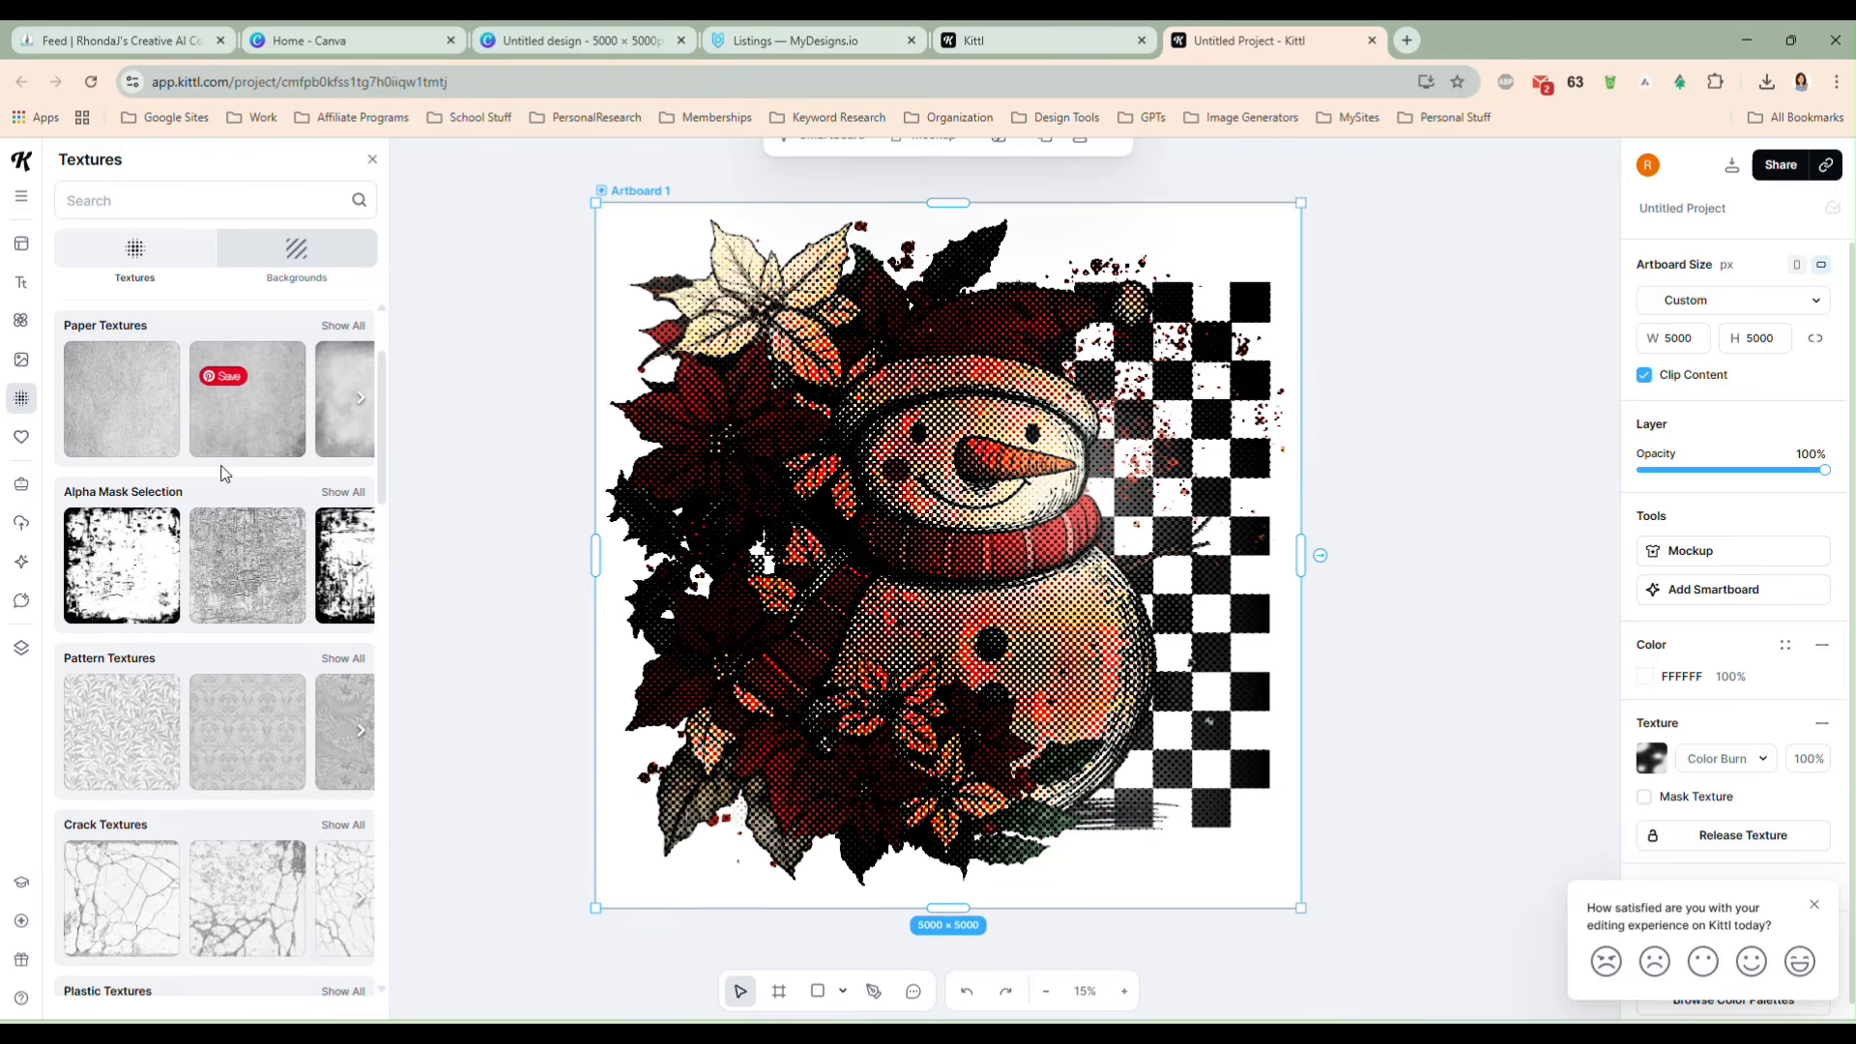
{"action": "left_click", "coordinate": [345, 314]}
{"action": "left_click", "coordinate": [137, 416]}
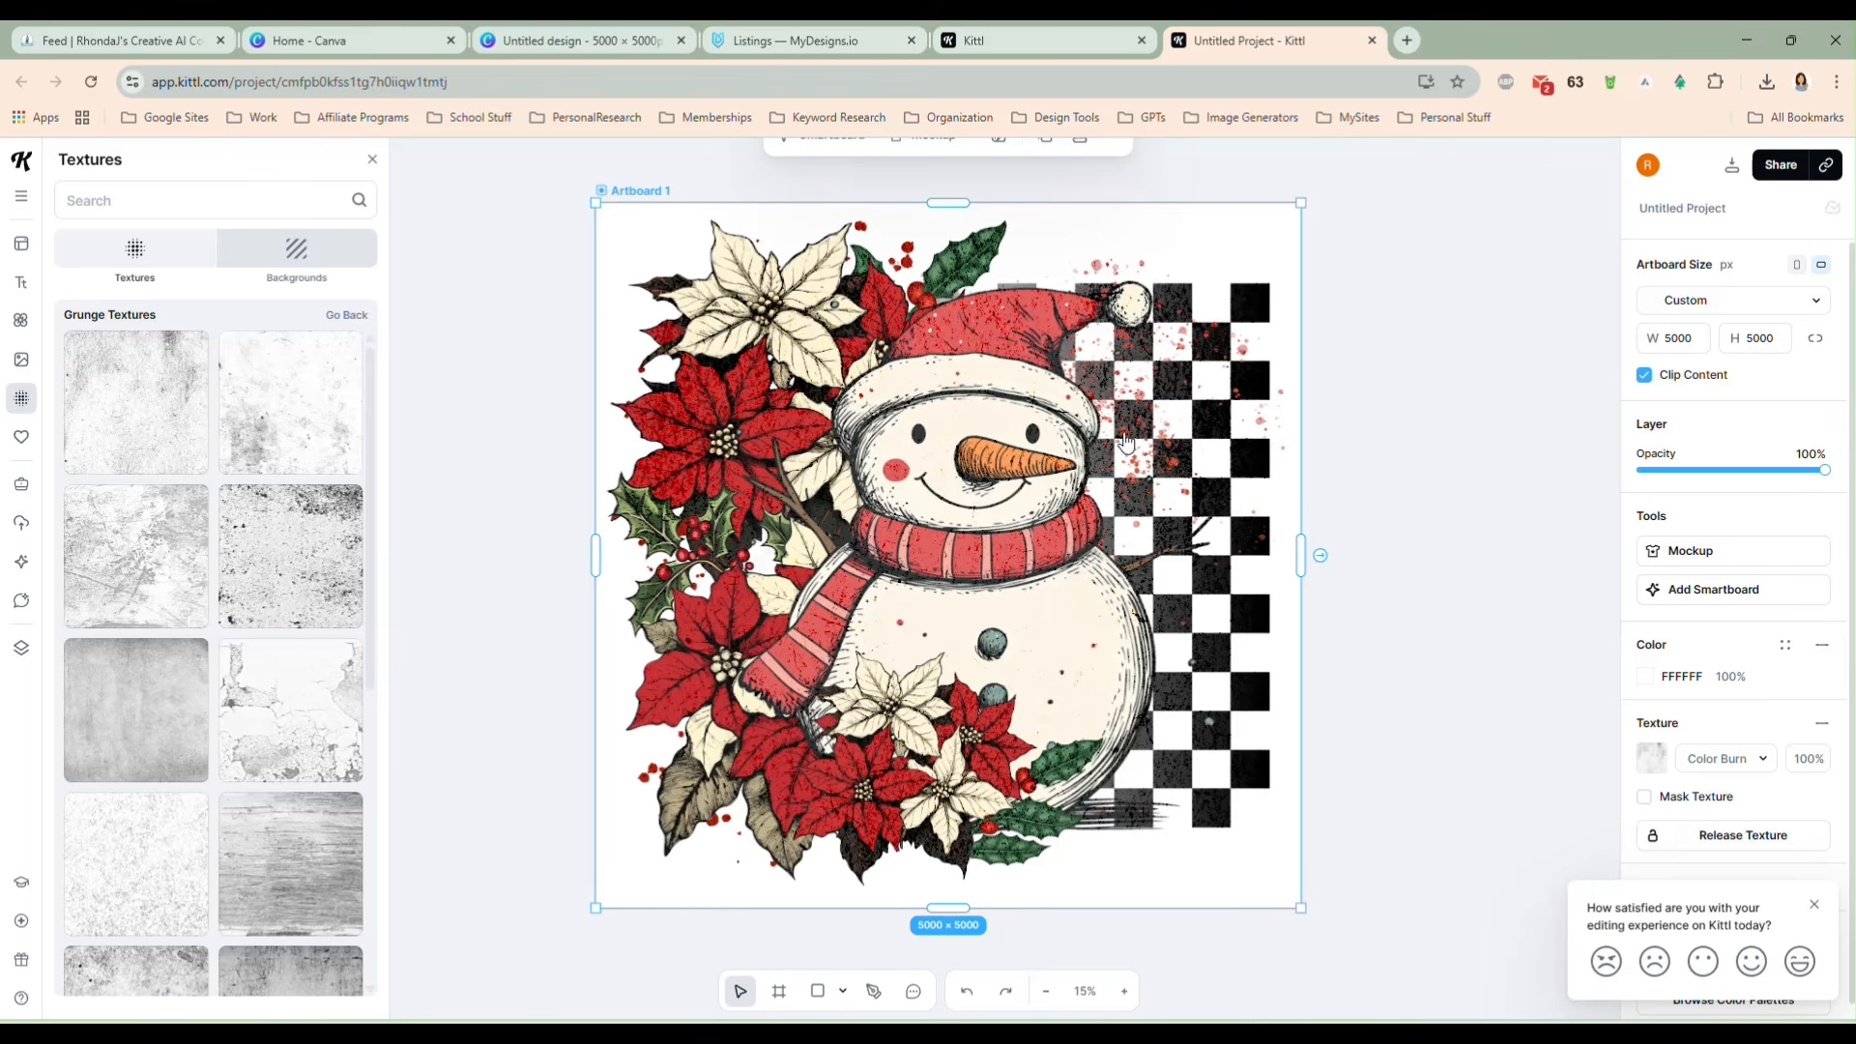
{"action": "left_click", "coordinate": [310, 445]}
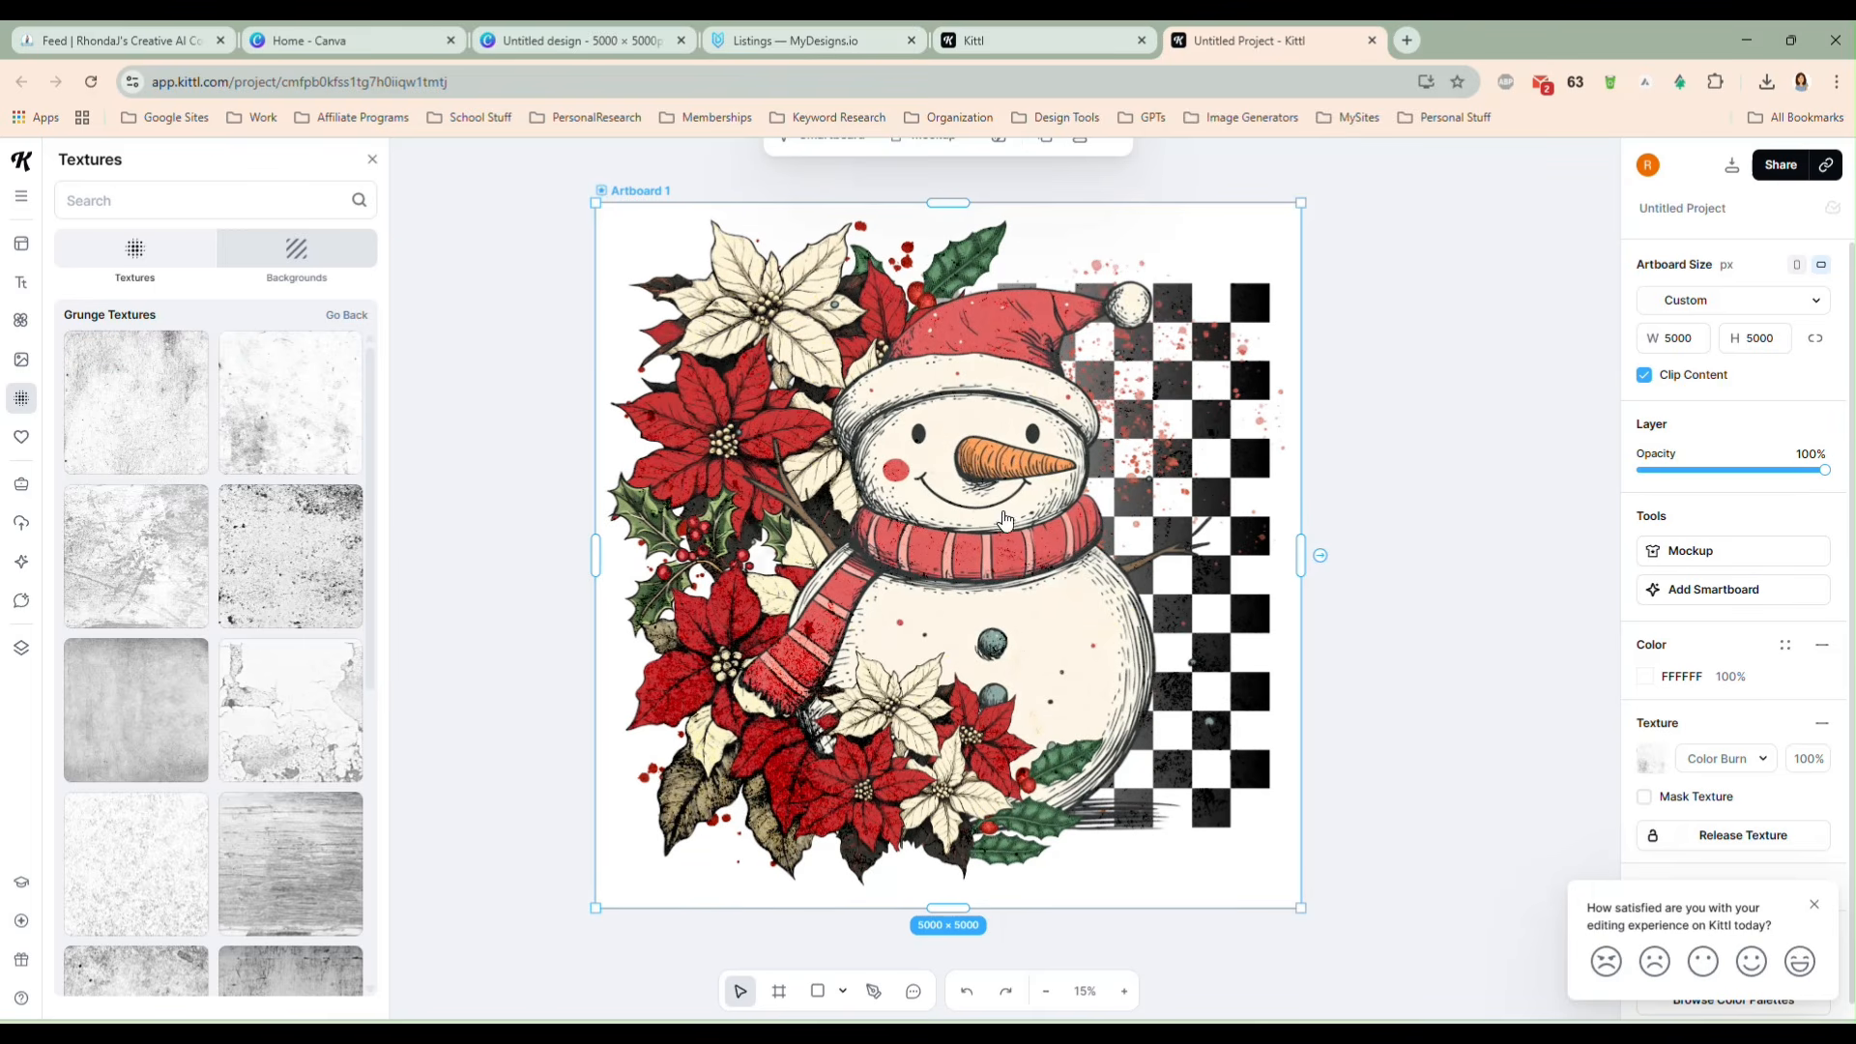
{"action": "left_click", "coordinate": [273, 580]}
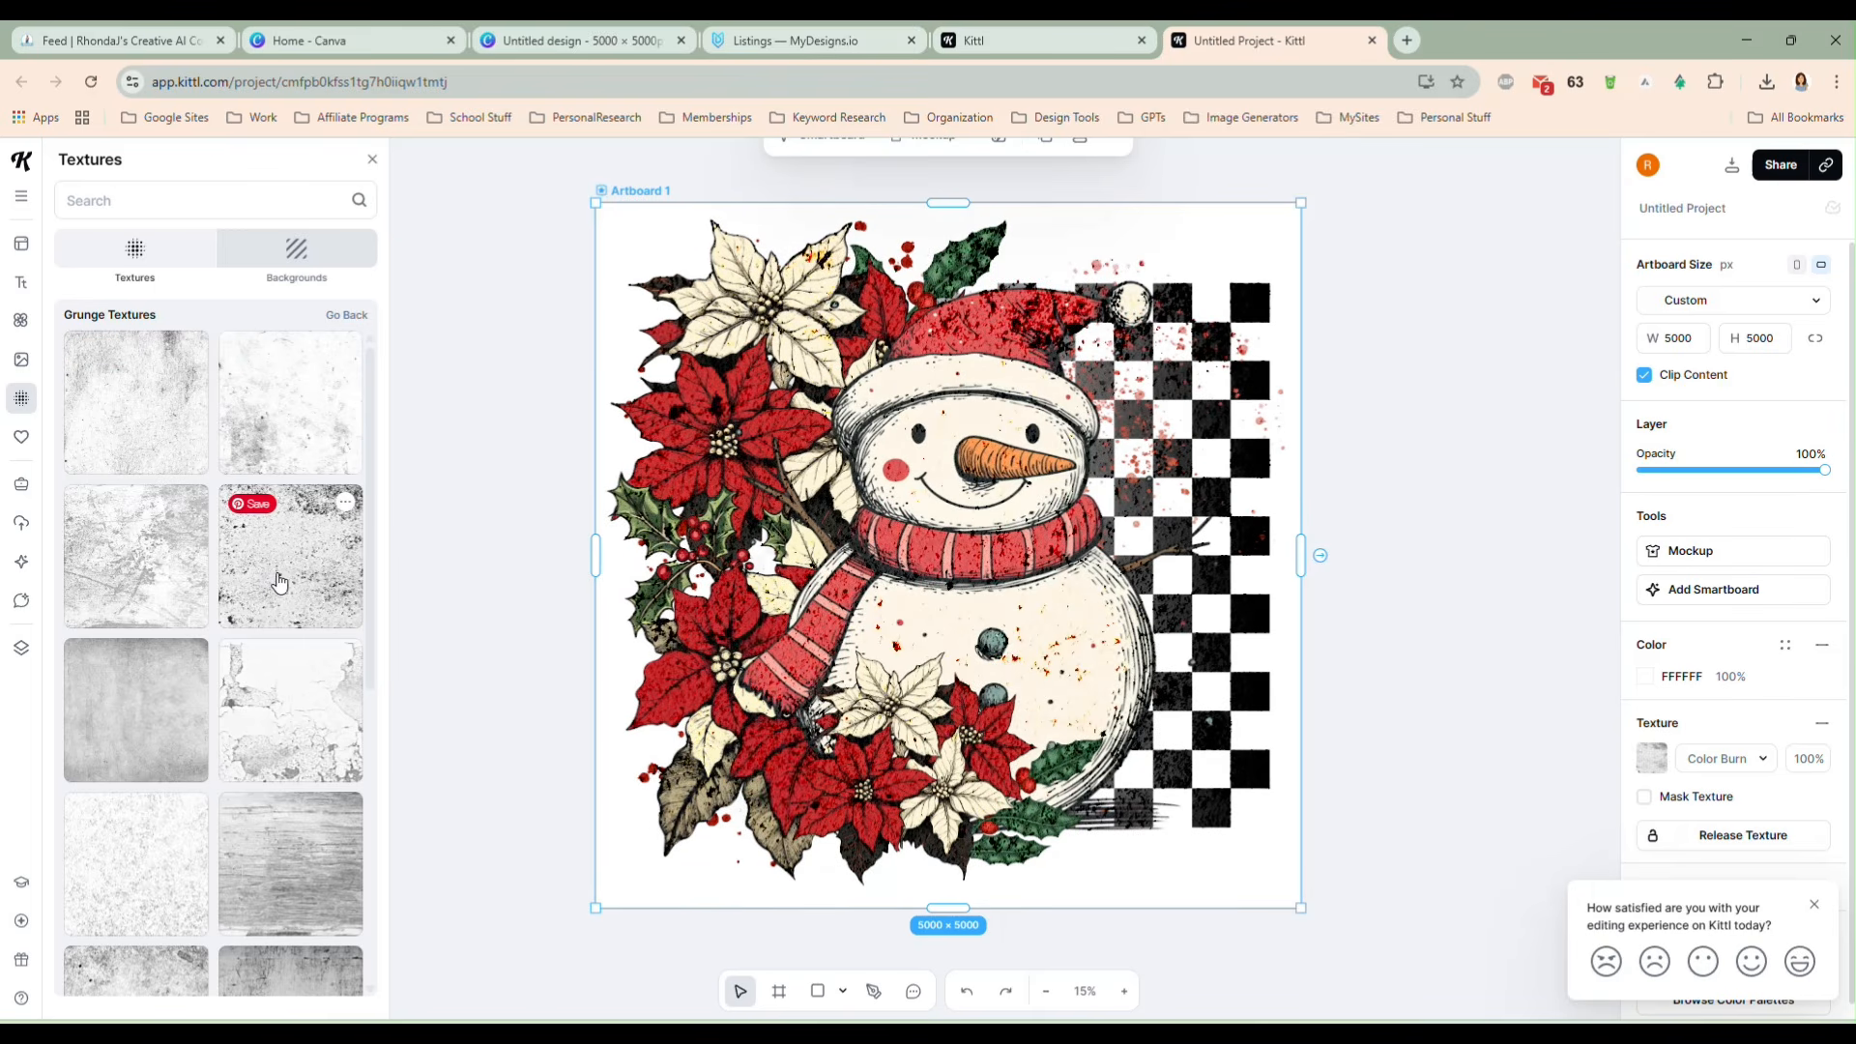
{"action": "left_click", "coordinate": [139, 590]}
{"action": "left_click", "coordinate": [157, 754]}
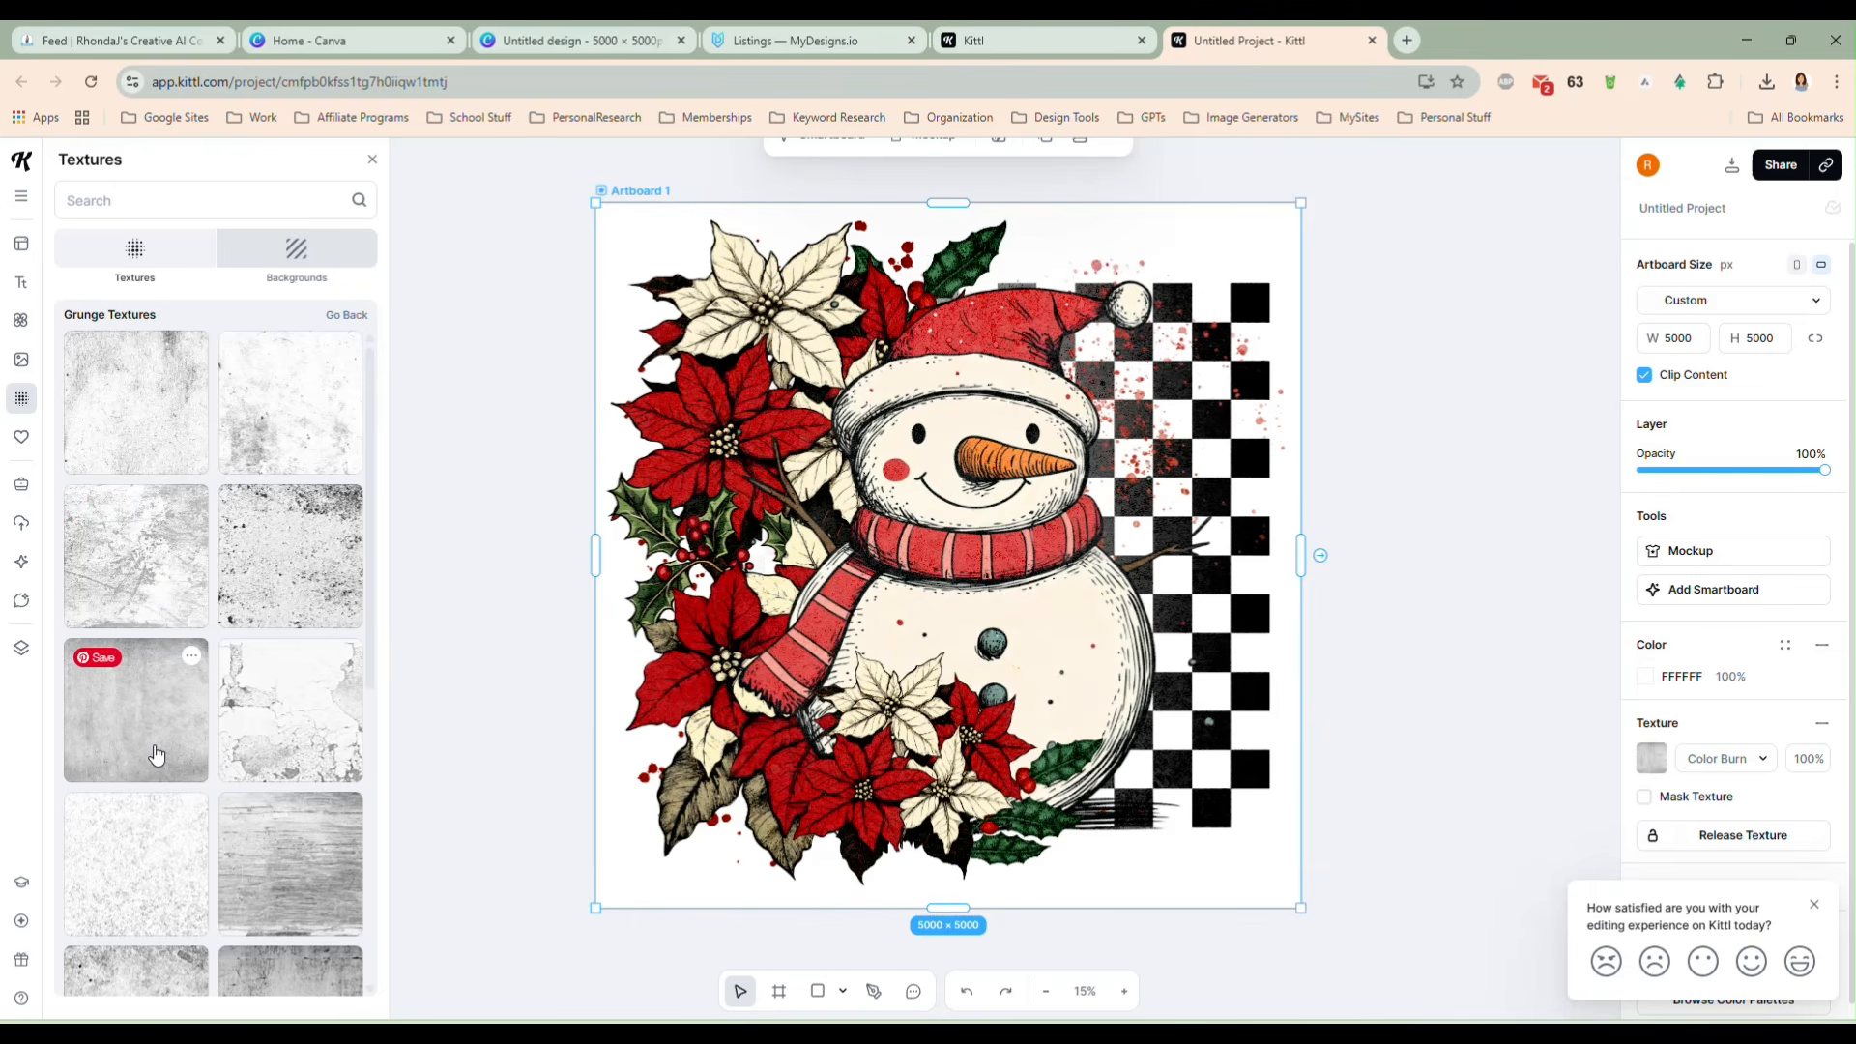
{"action": "left_click", "coordinate": [141, 858]}
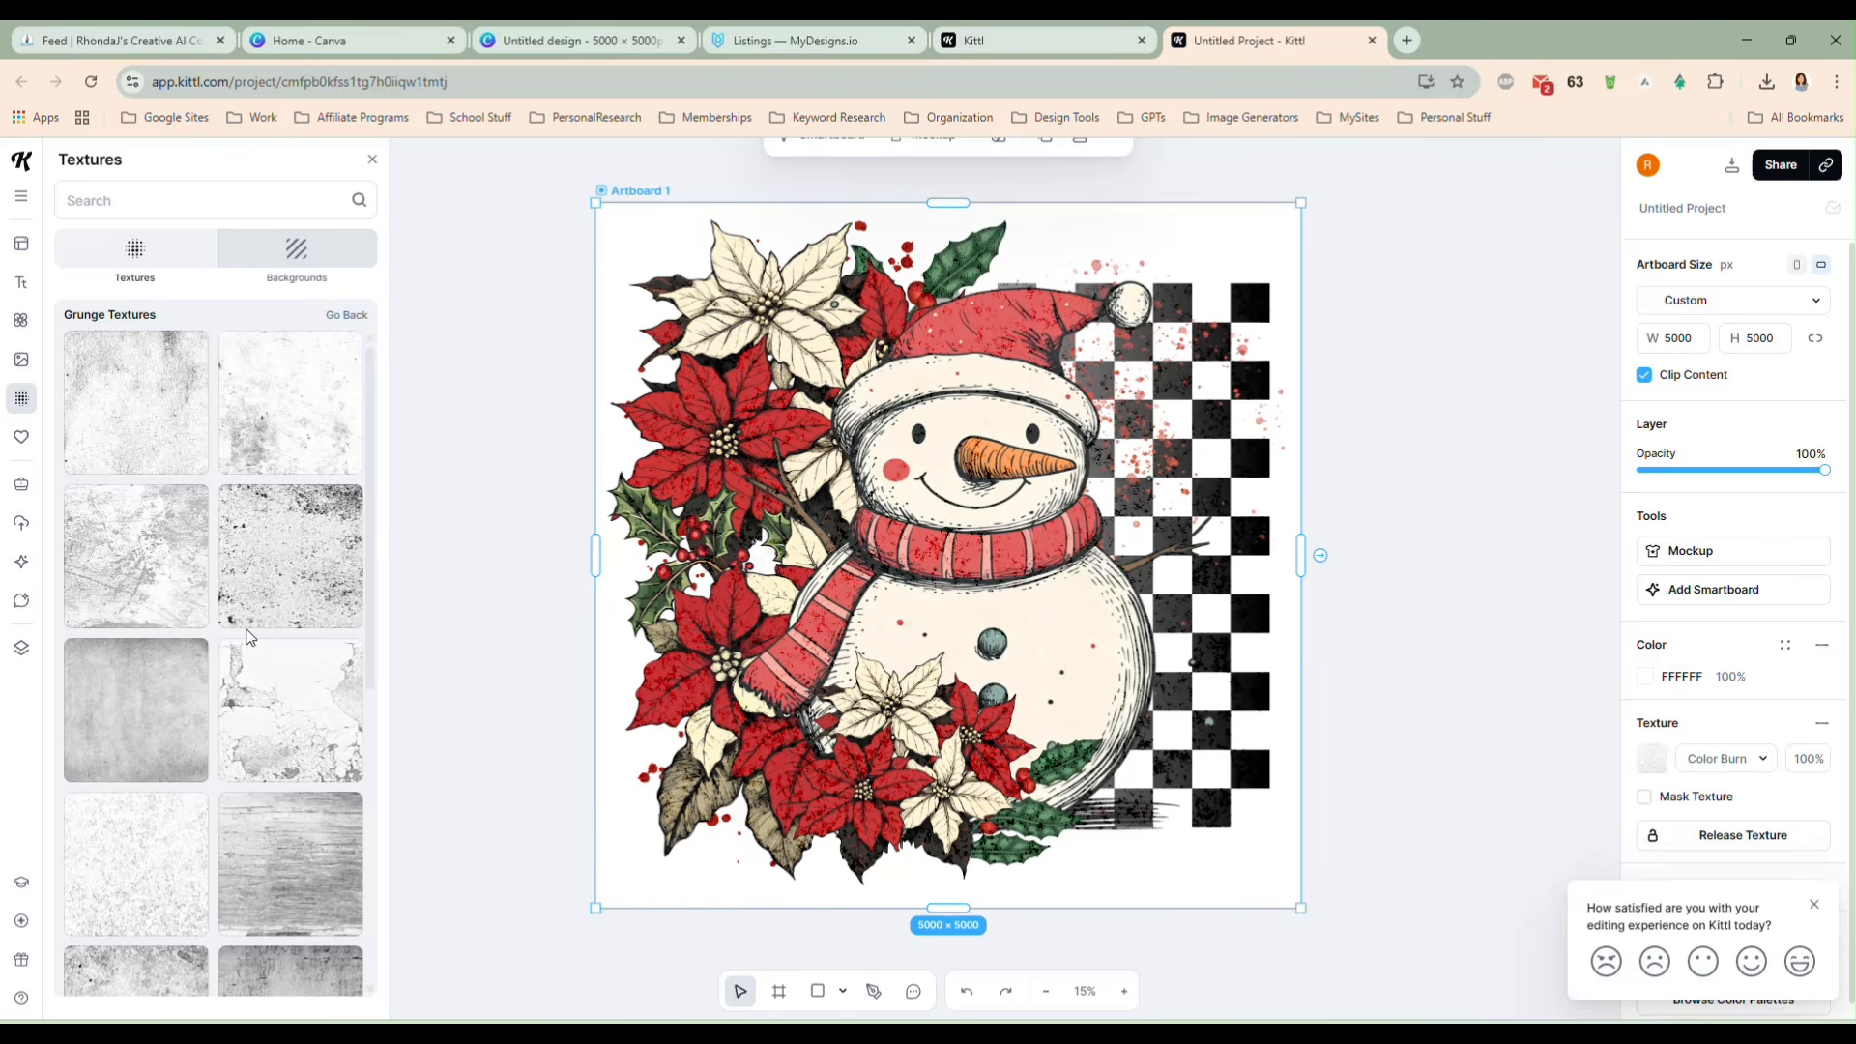
- Try more Grunge Textures on the artboard, starting with the cracked one in the third row and continuing through the lower rows
{"action": "left_click", "coordinate": [330, 760]}
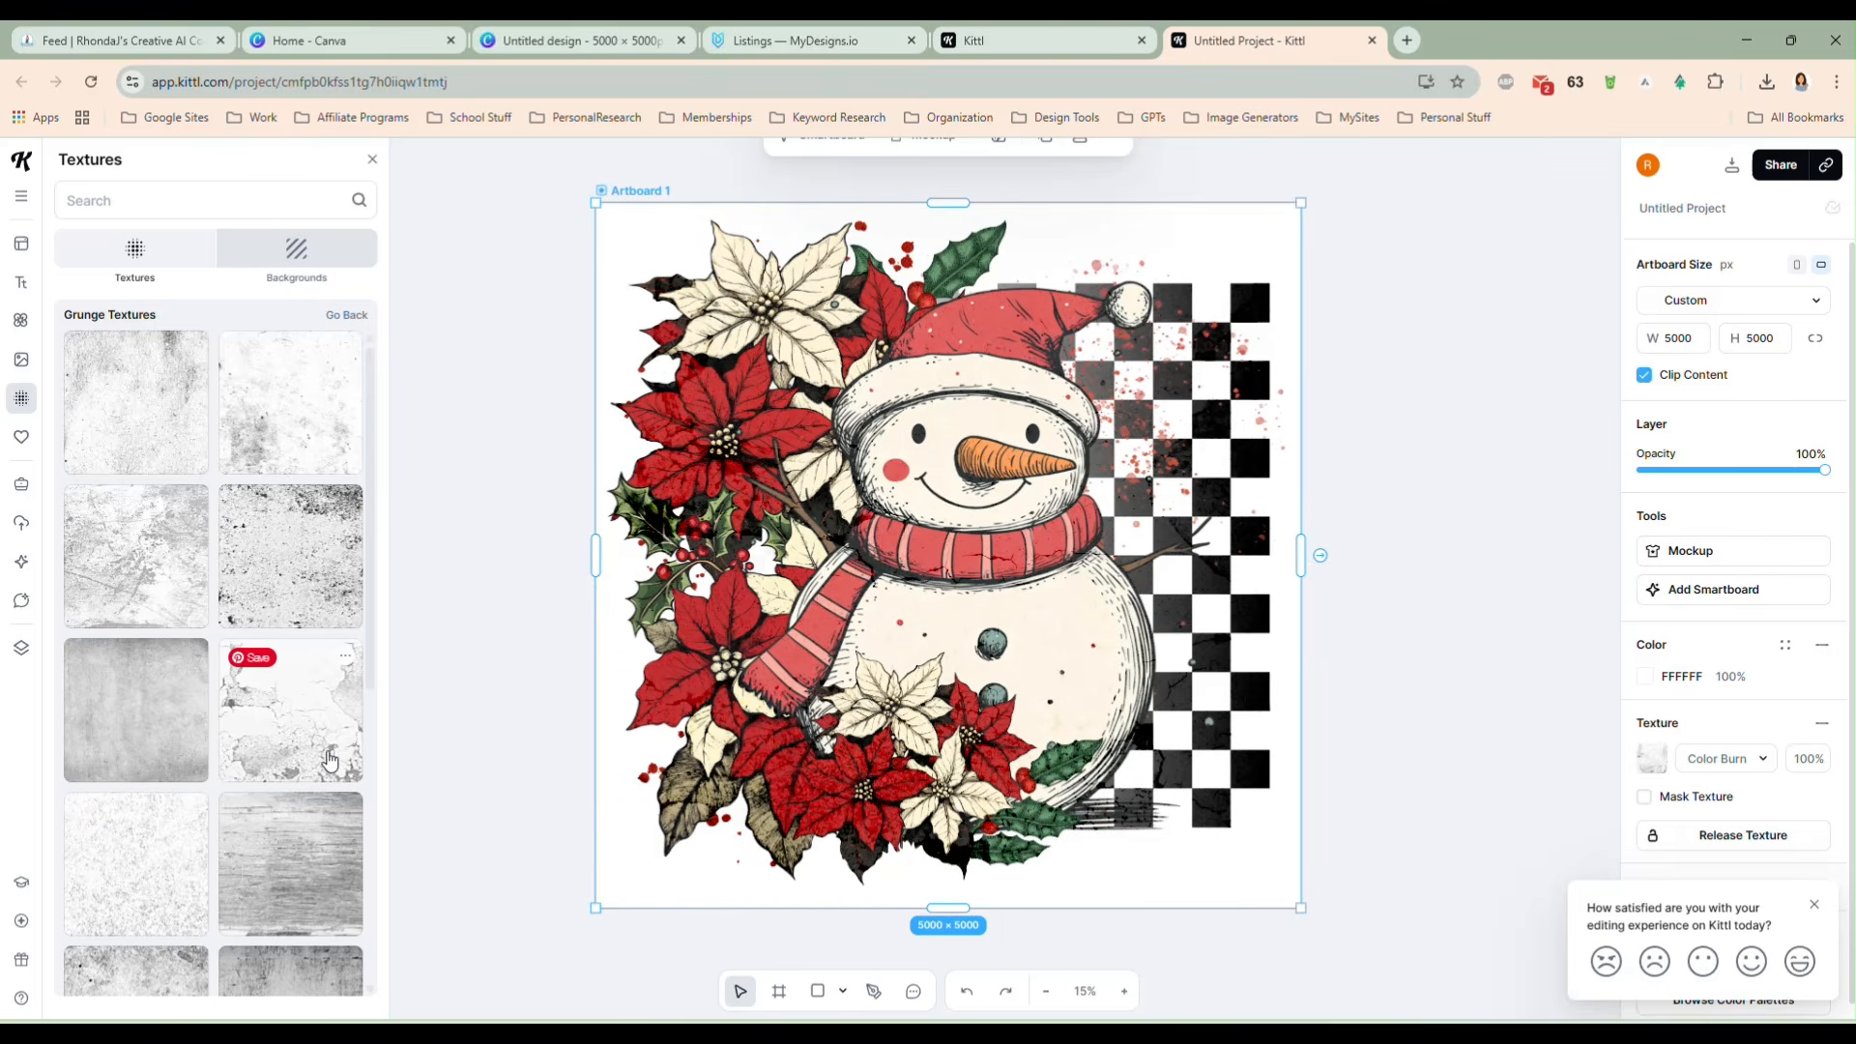
{"action": "scroll", "coordinate": [241, 754], "scroll_direction": "down", "scroll_amount": 3}
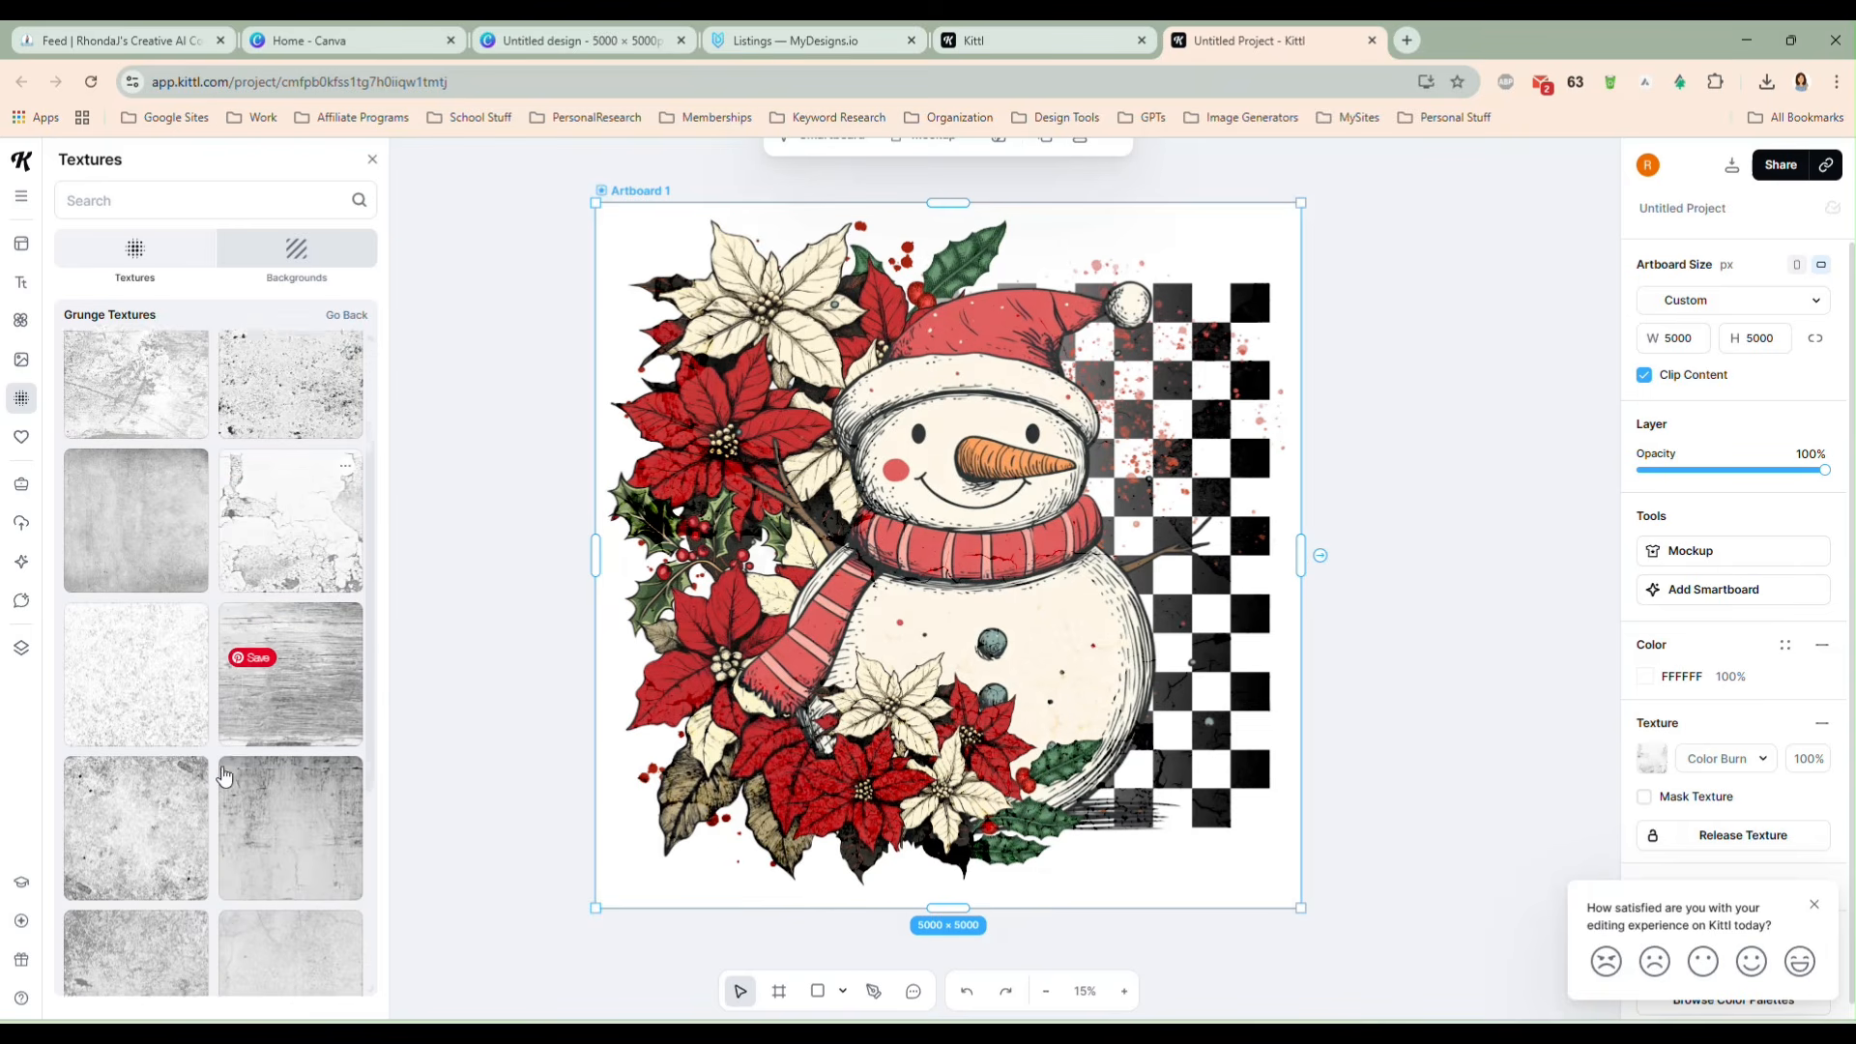
{"action": "left_click", "coordinate": [166, 779]}
{"action": "scroll", "coordinate": [251, 778], "scroll_direction": "down", "scroll_amount": 2}
{"action": "left_click", "coordinate": [155, 736]}
{"action": "left_click", "coordinate": [275, 742]}
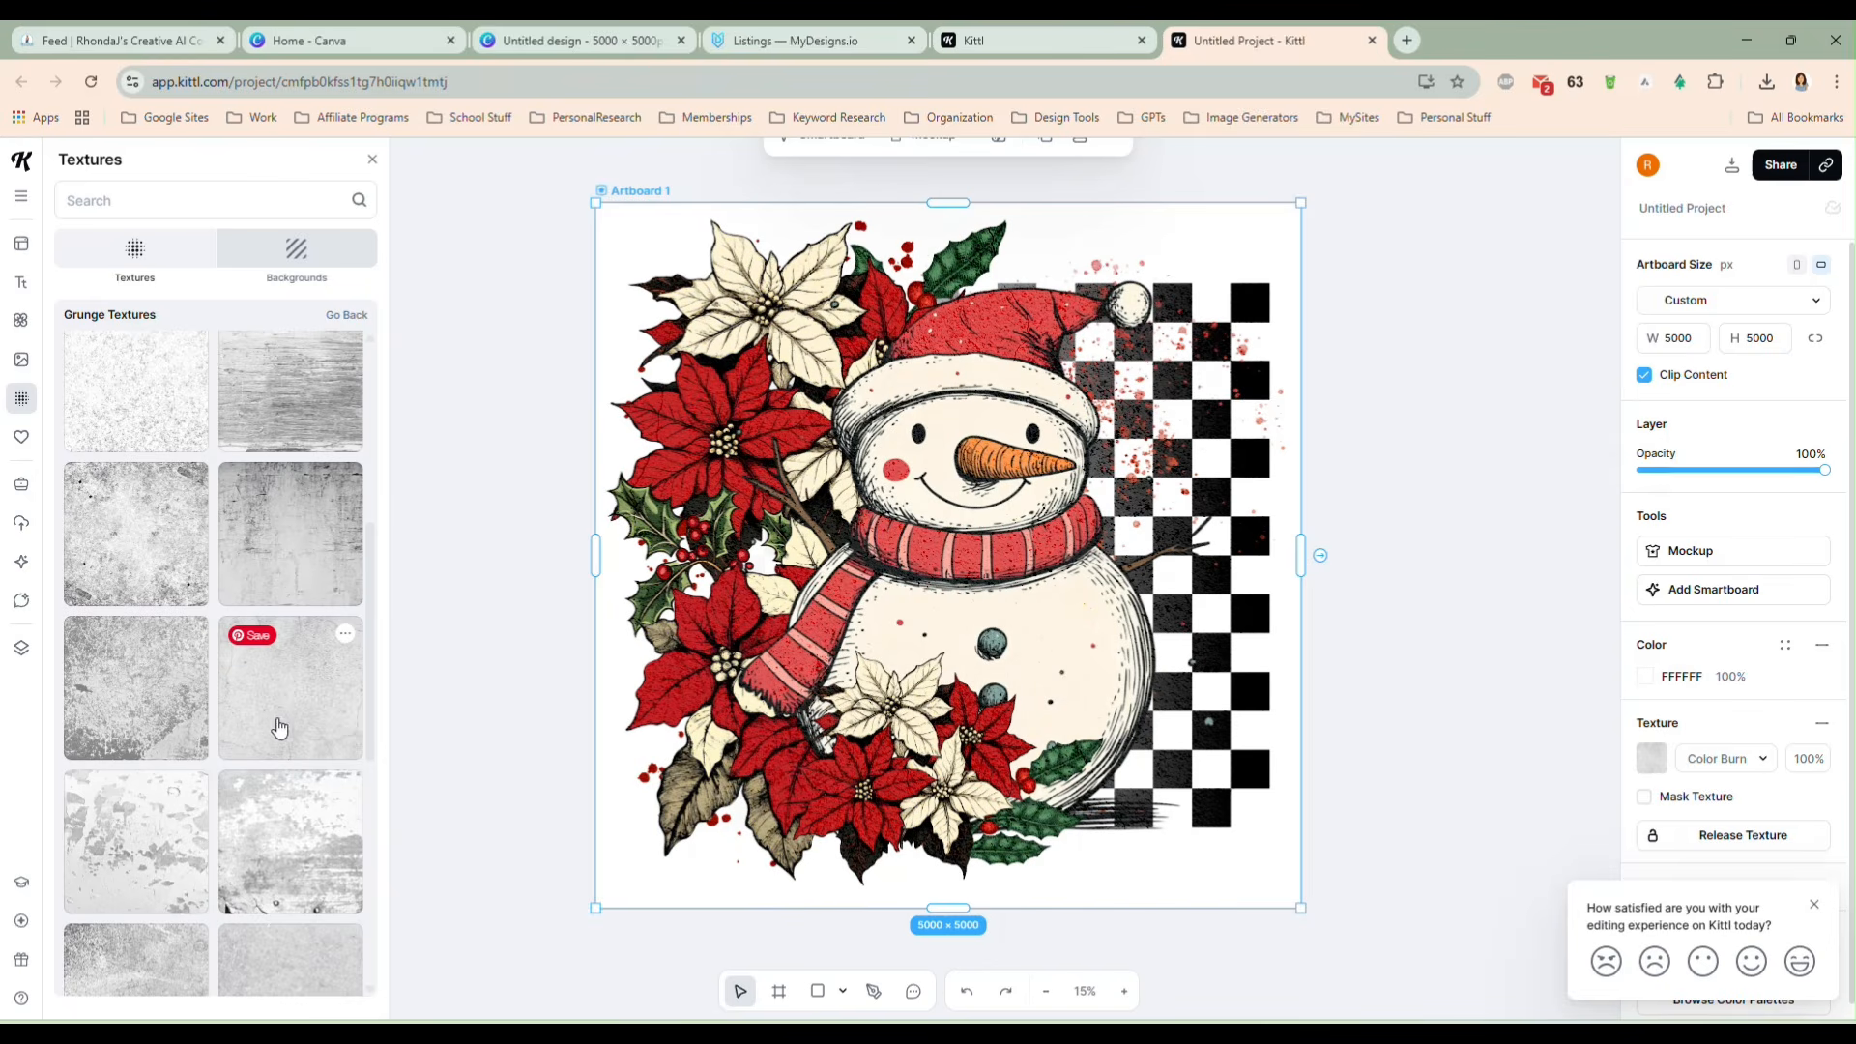
{"action": "left_click", "coordinate": [298, 572]}
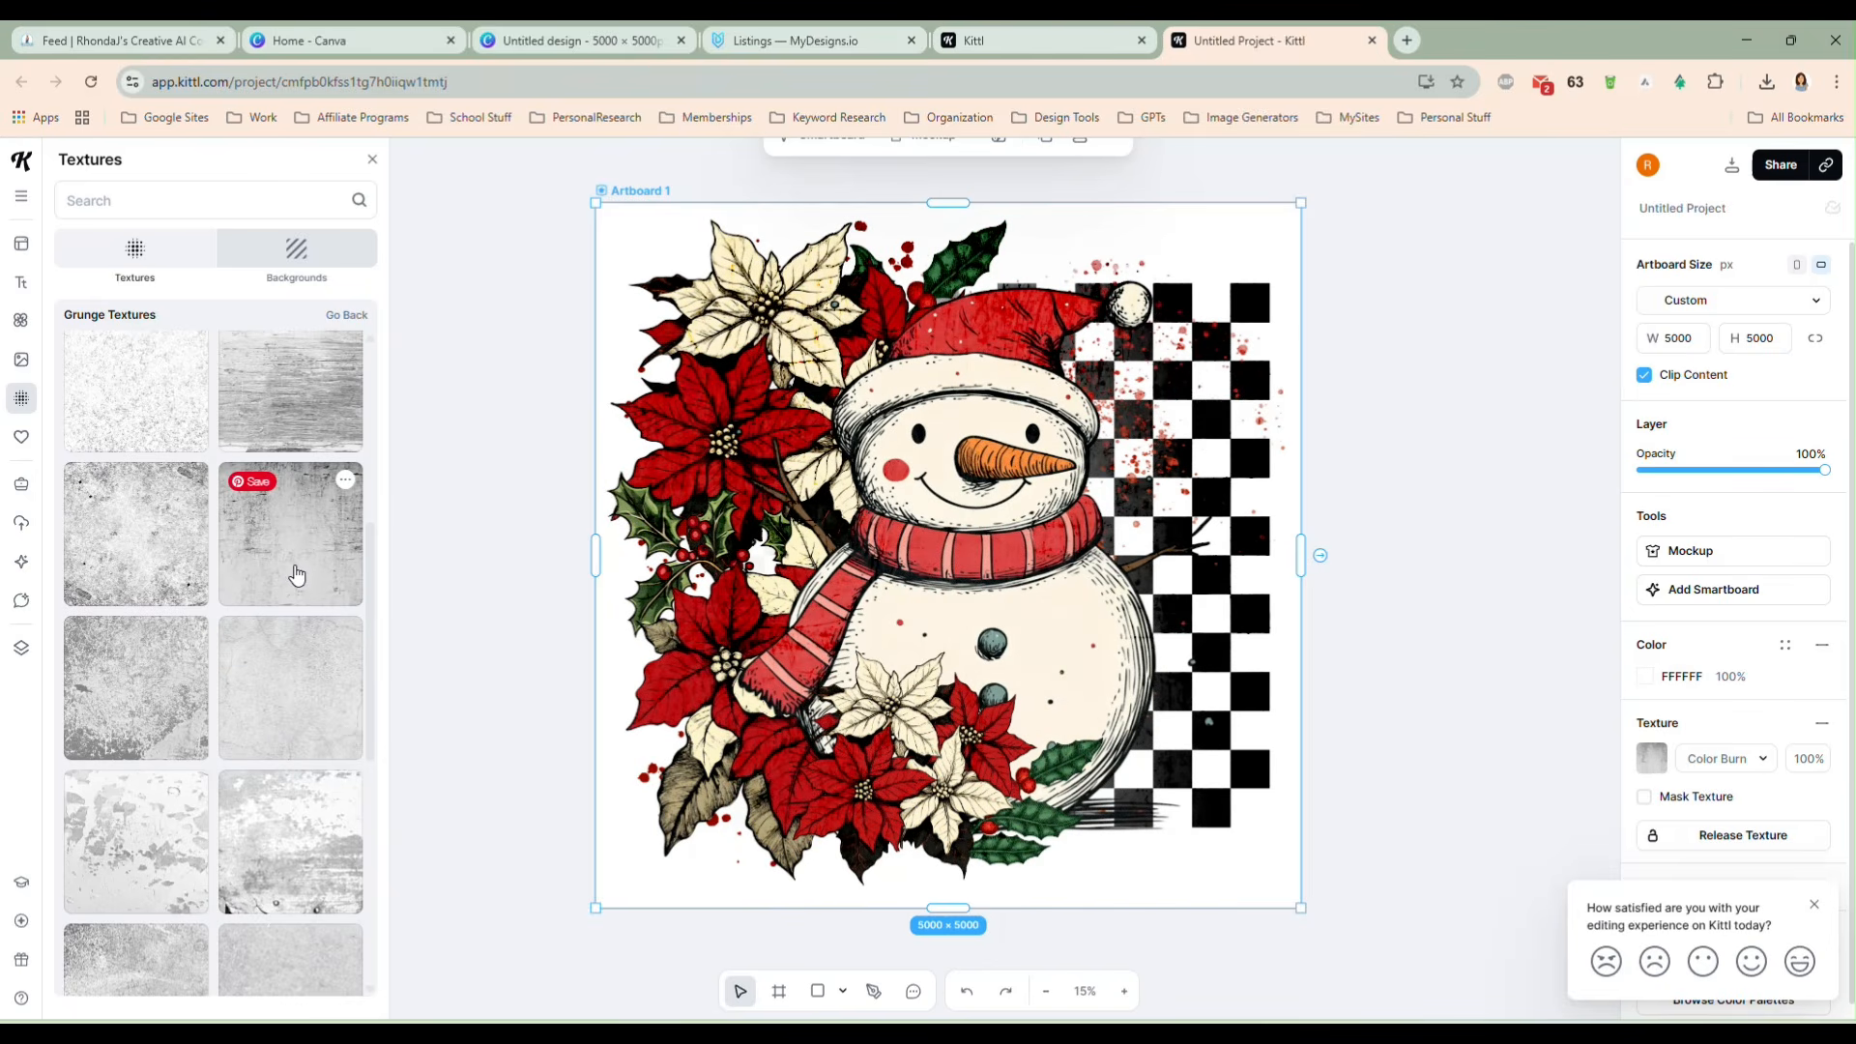
{"action": "scroll", "coordinate": [290, 797], "scroll_direction": "down", "scroll_amount": 2}
{"action": "left_click", "coordinate": [292, 800]}
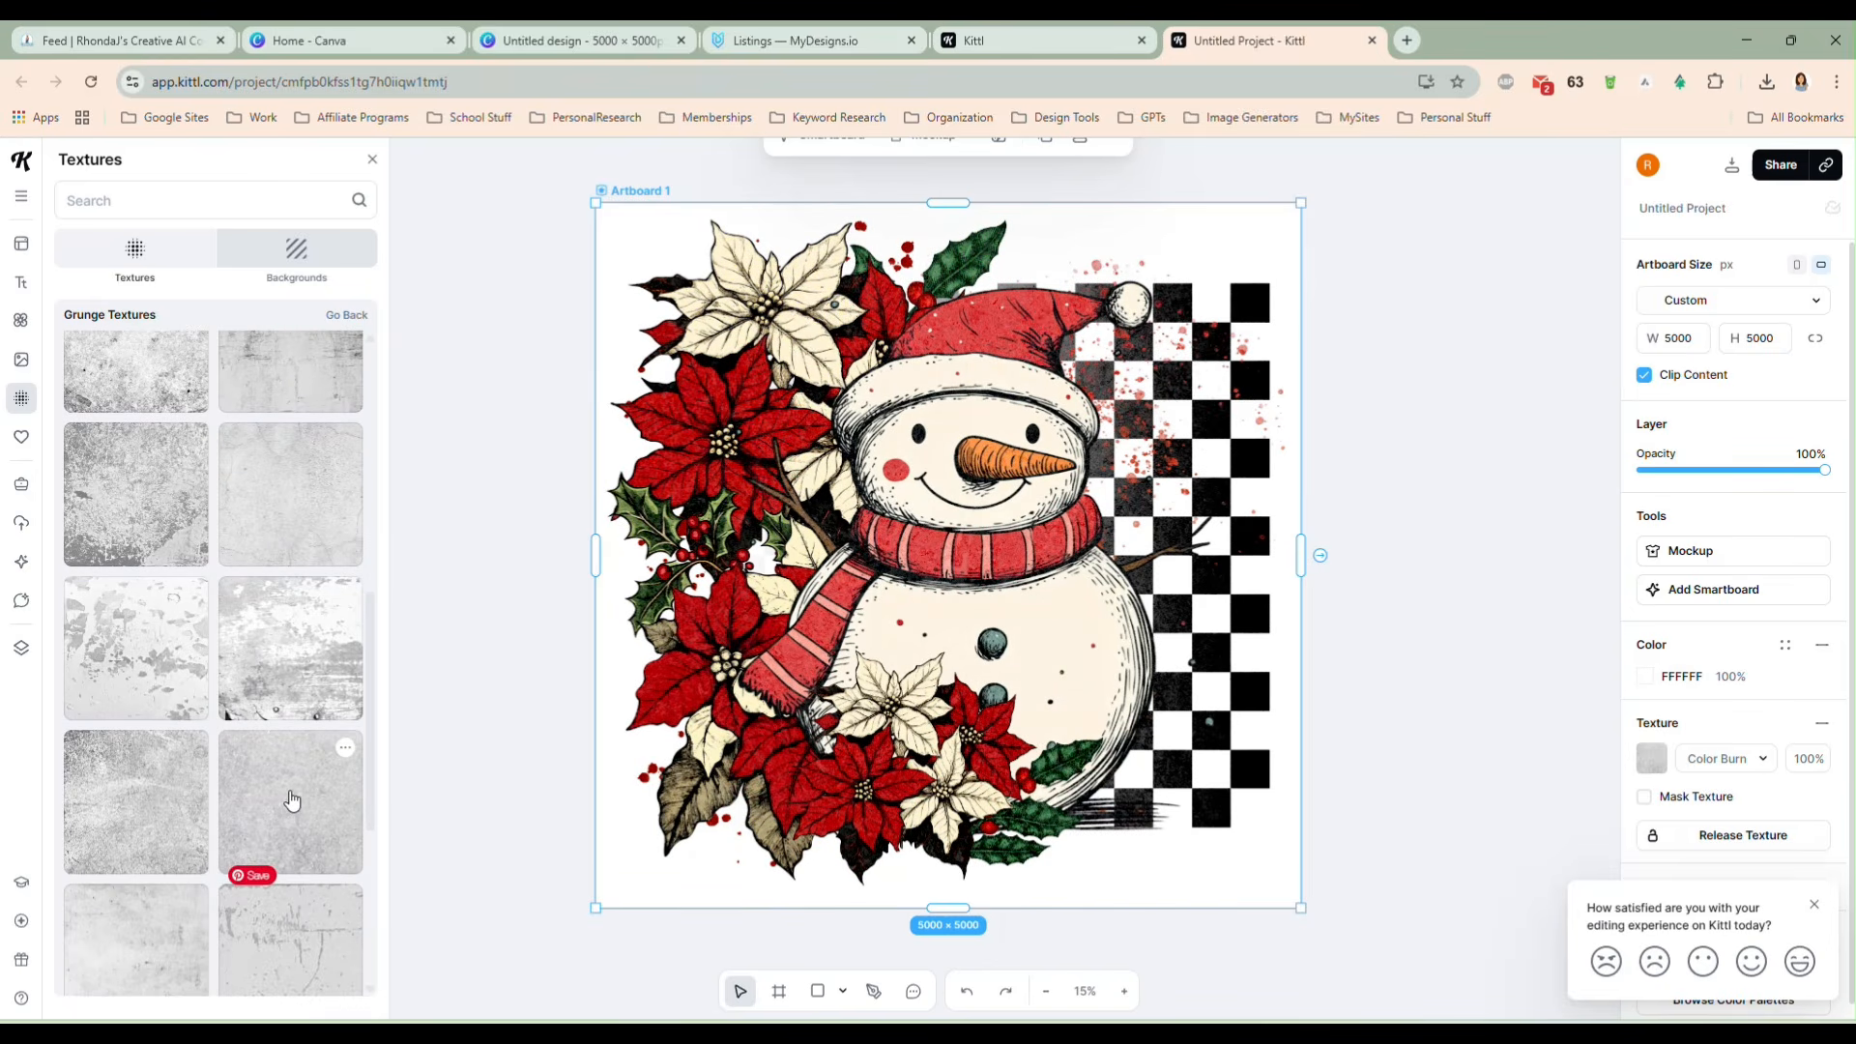
{"action": "scroll", "coordinate": [155, 794], "scroll_direction": "down", "scroll_amount": 2}
{"action": "scroll", "coordinate": [155, 628], "scroll_direction": "up", "scroll_amount": 1}
{"action": "left_click", "coordinate": [129, 696]}
{"action": "scroll", "coordinate": [164, 630], "scroll_direction": "up", "scroll_amount": 5}
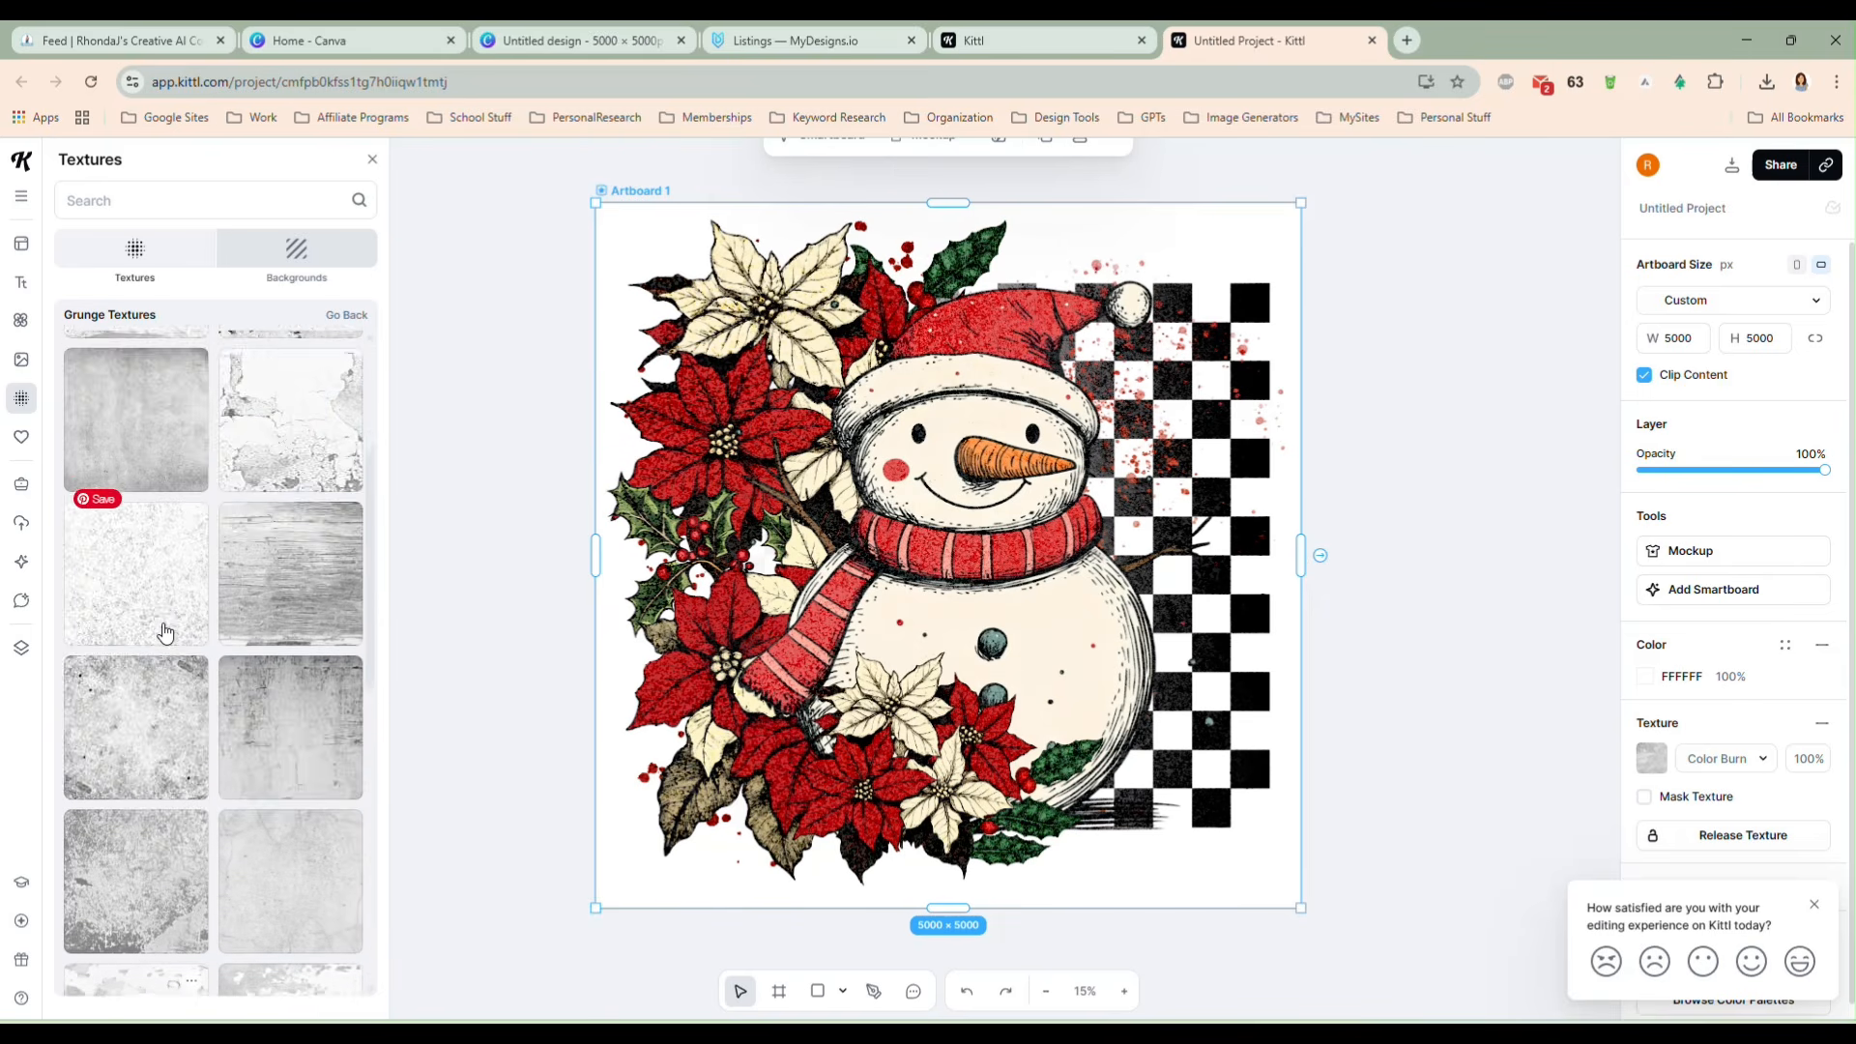
- Apply the first Grunge Texture to the artboard with Mask Texture enabled and its blending mode set to Alpha Mask
{"action": "left_click", "coordinate": [179, 437]}
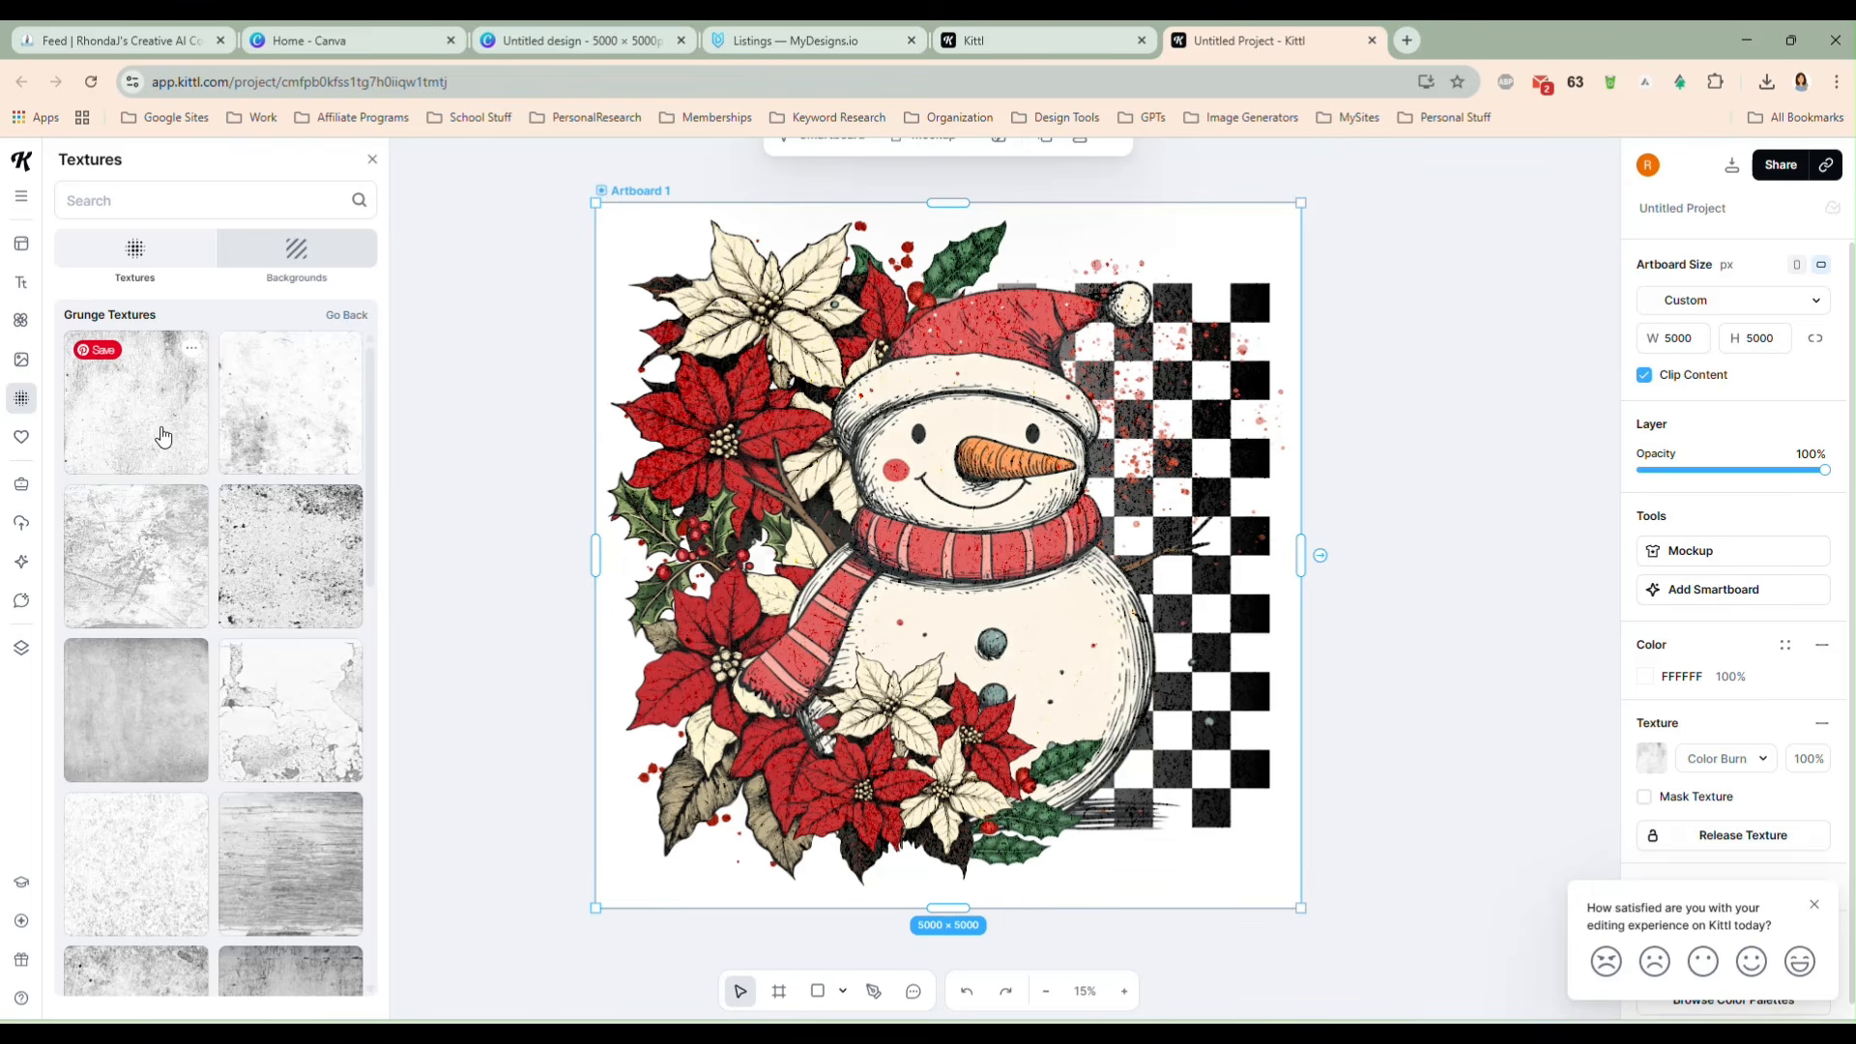
{"action": "left_click", "coordinate": [1813, 903]}
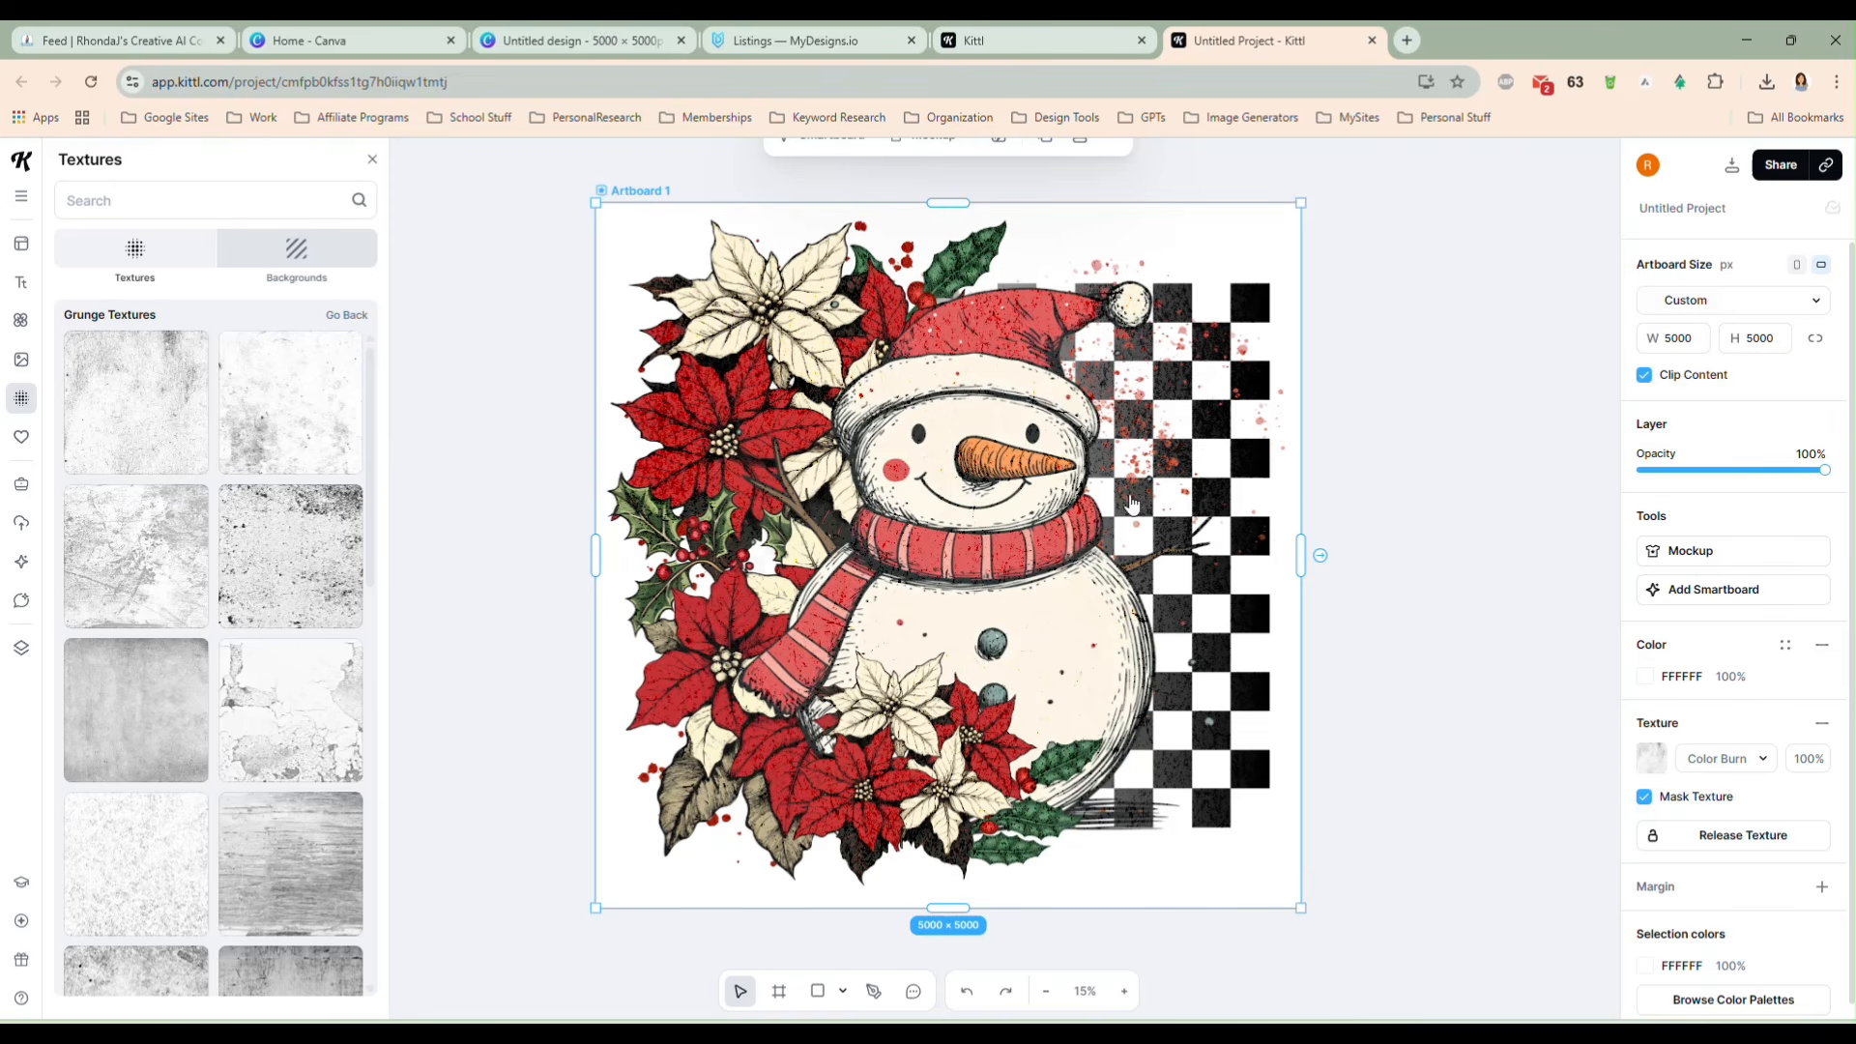
{"action": "left_click", "coordinate": [1743, 771]}
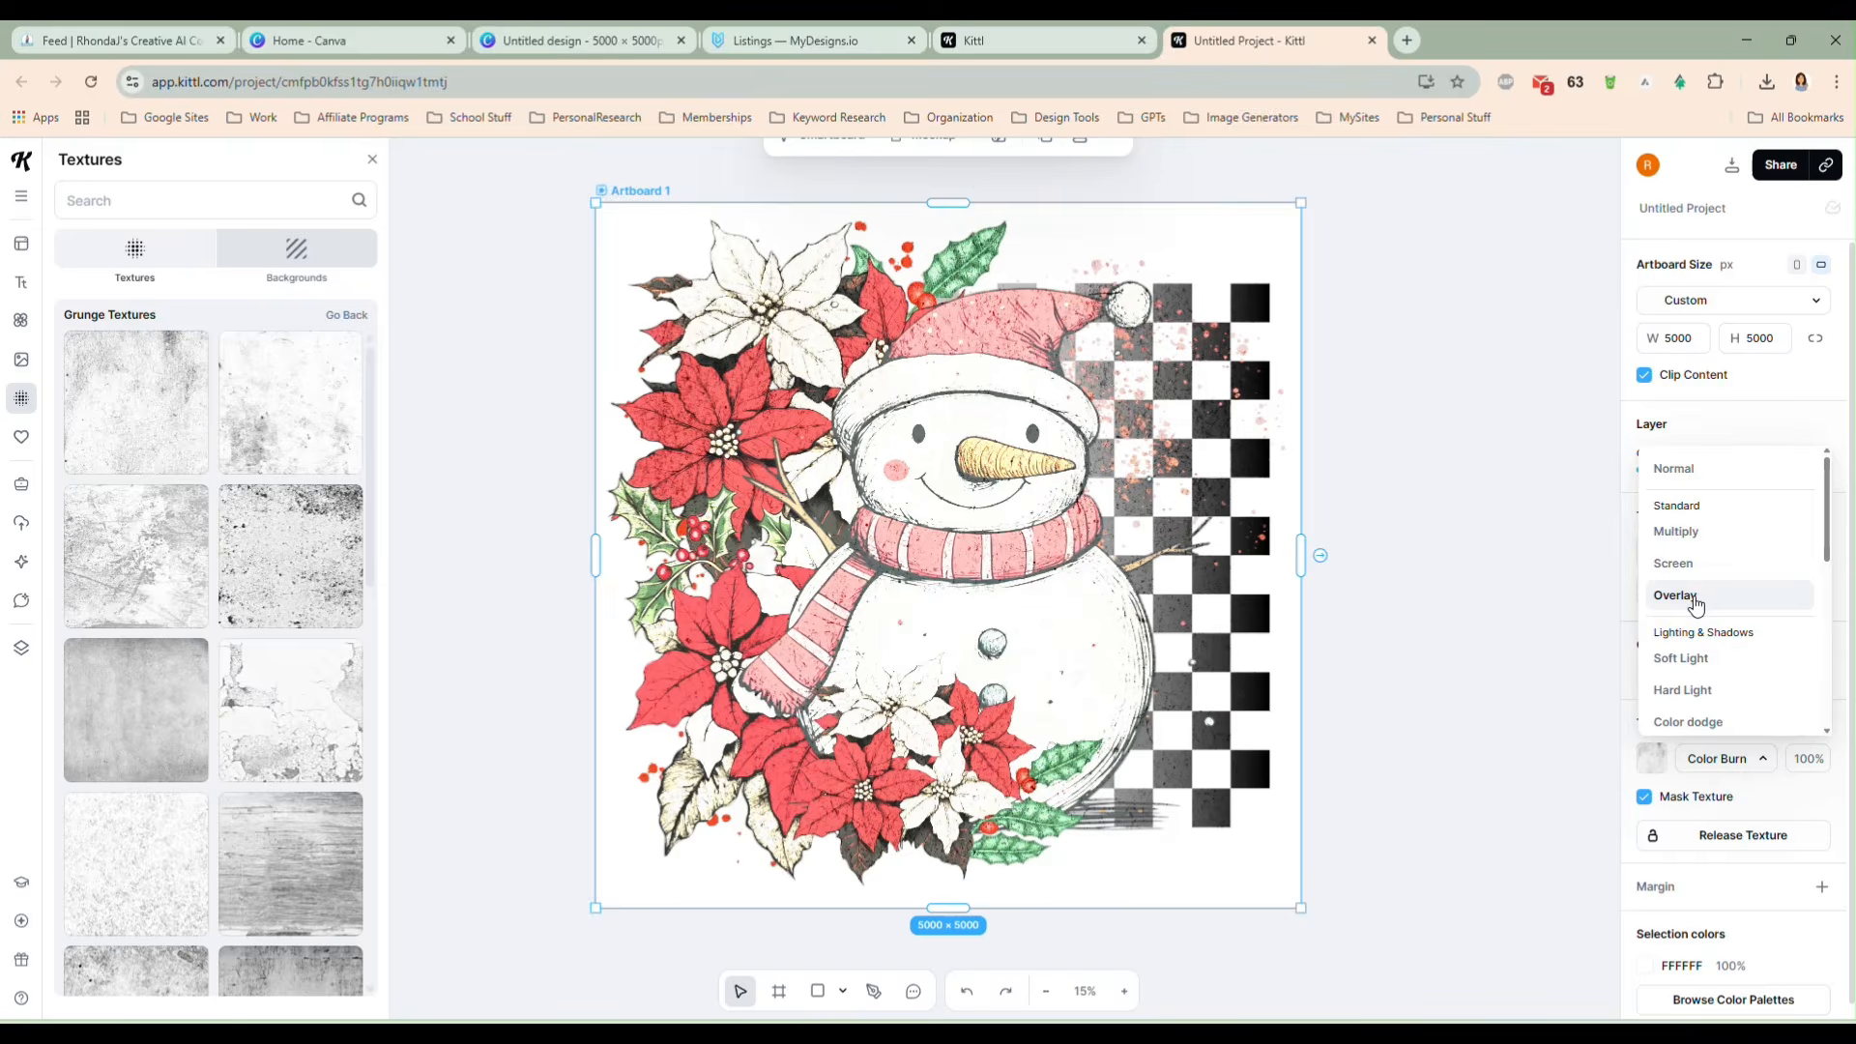
{"action": "scroll", "coordinate": [1683, 674], "scroll_direction": "down", "scroll_amount": 2}
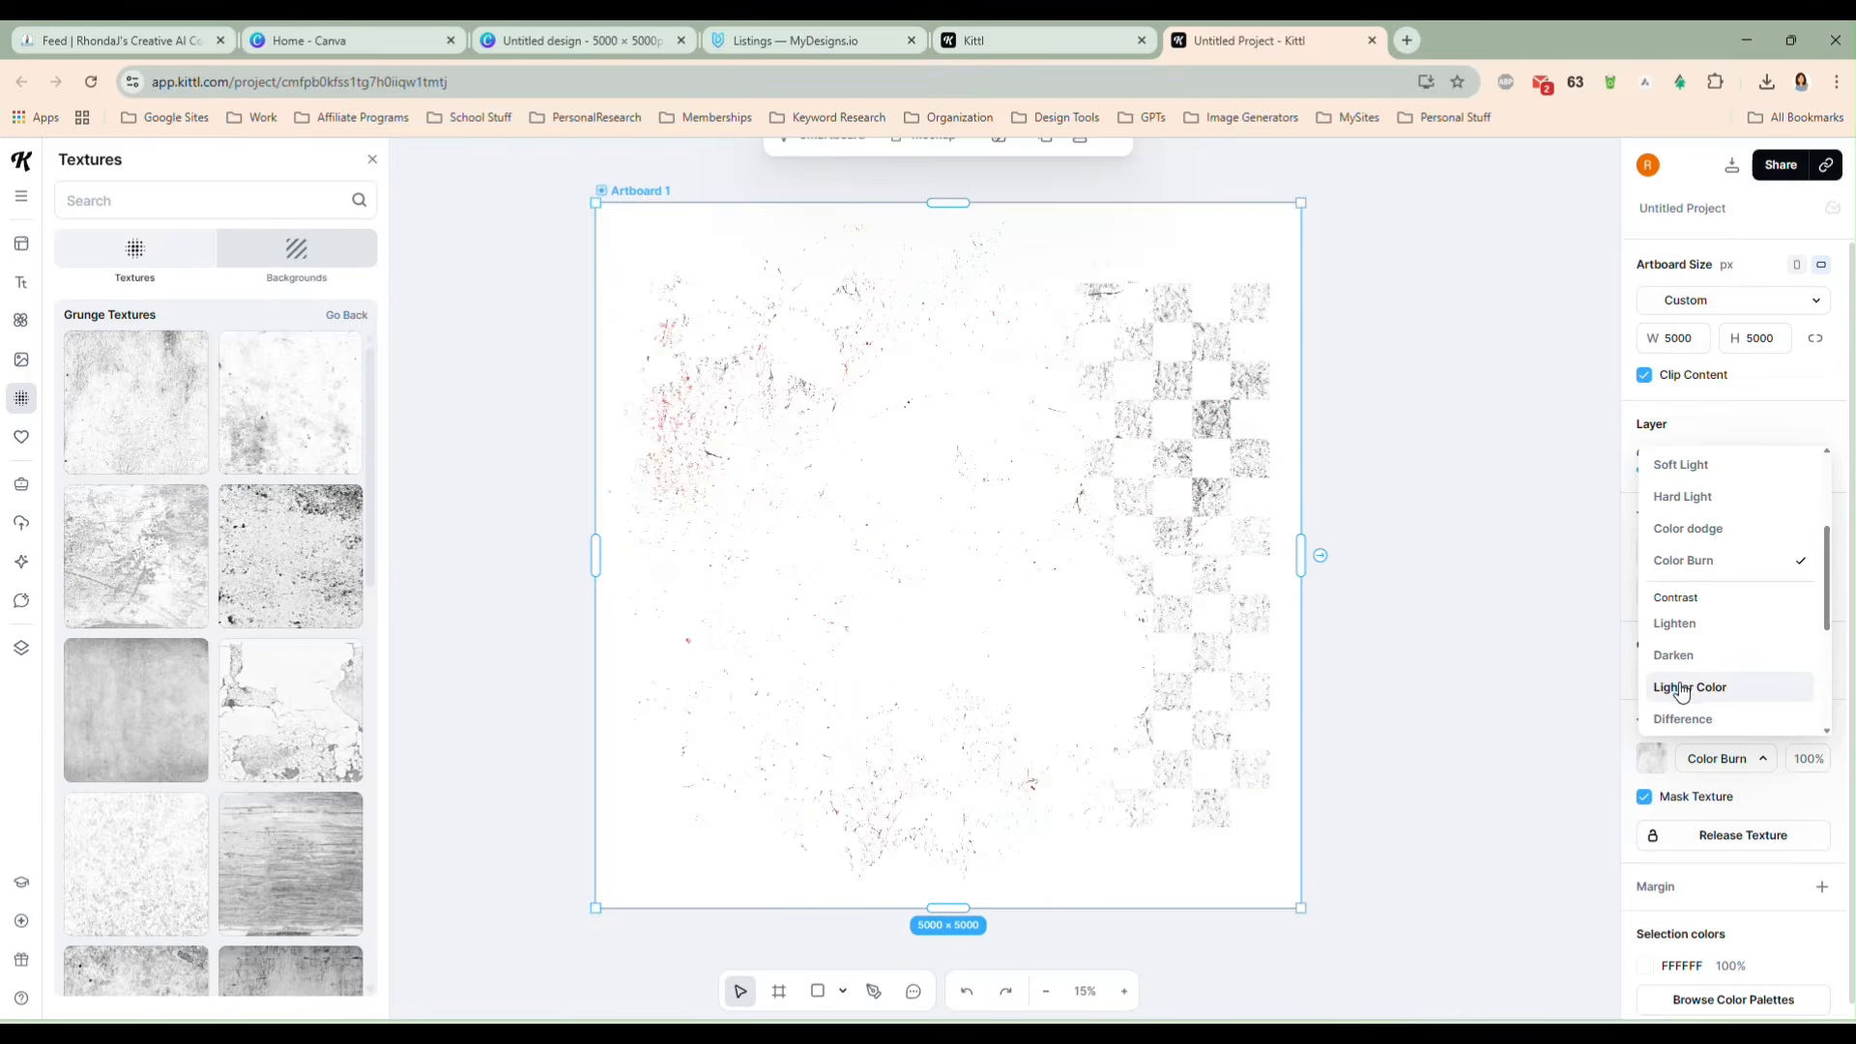
{"action": "scroll", "coordinate": [1680, 684], "scroll_direction": "down", "scroll_amount": 2}
{"action": "scroll", "coordinate": [1689, 689], "scroll_direction": "down", "scroll_amount": 1}
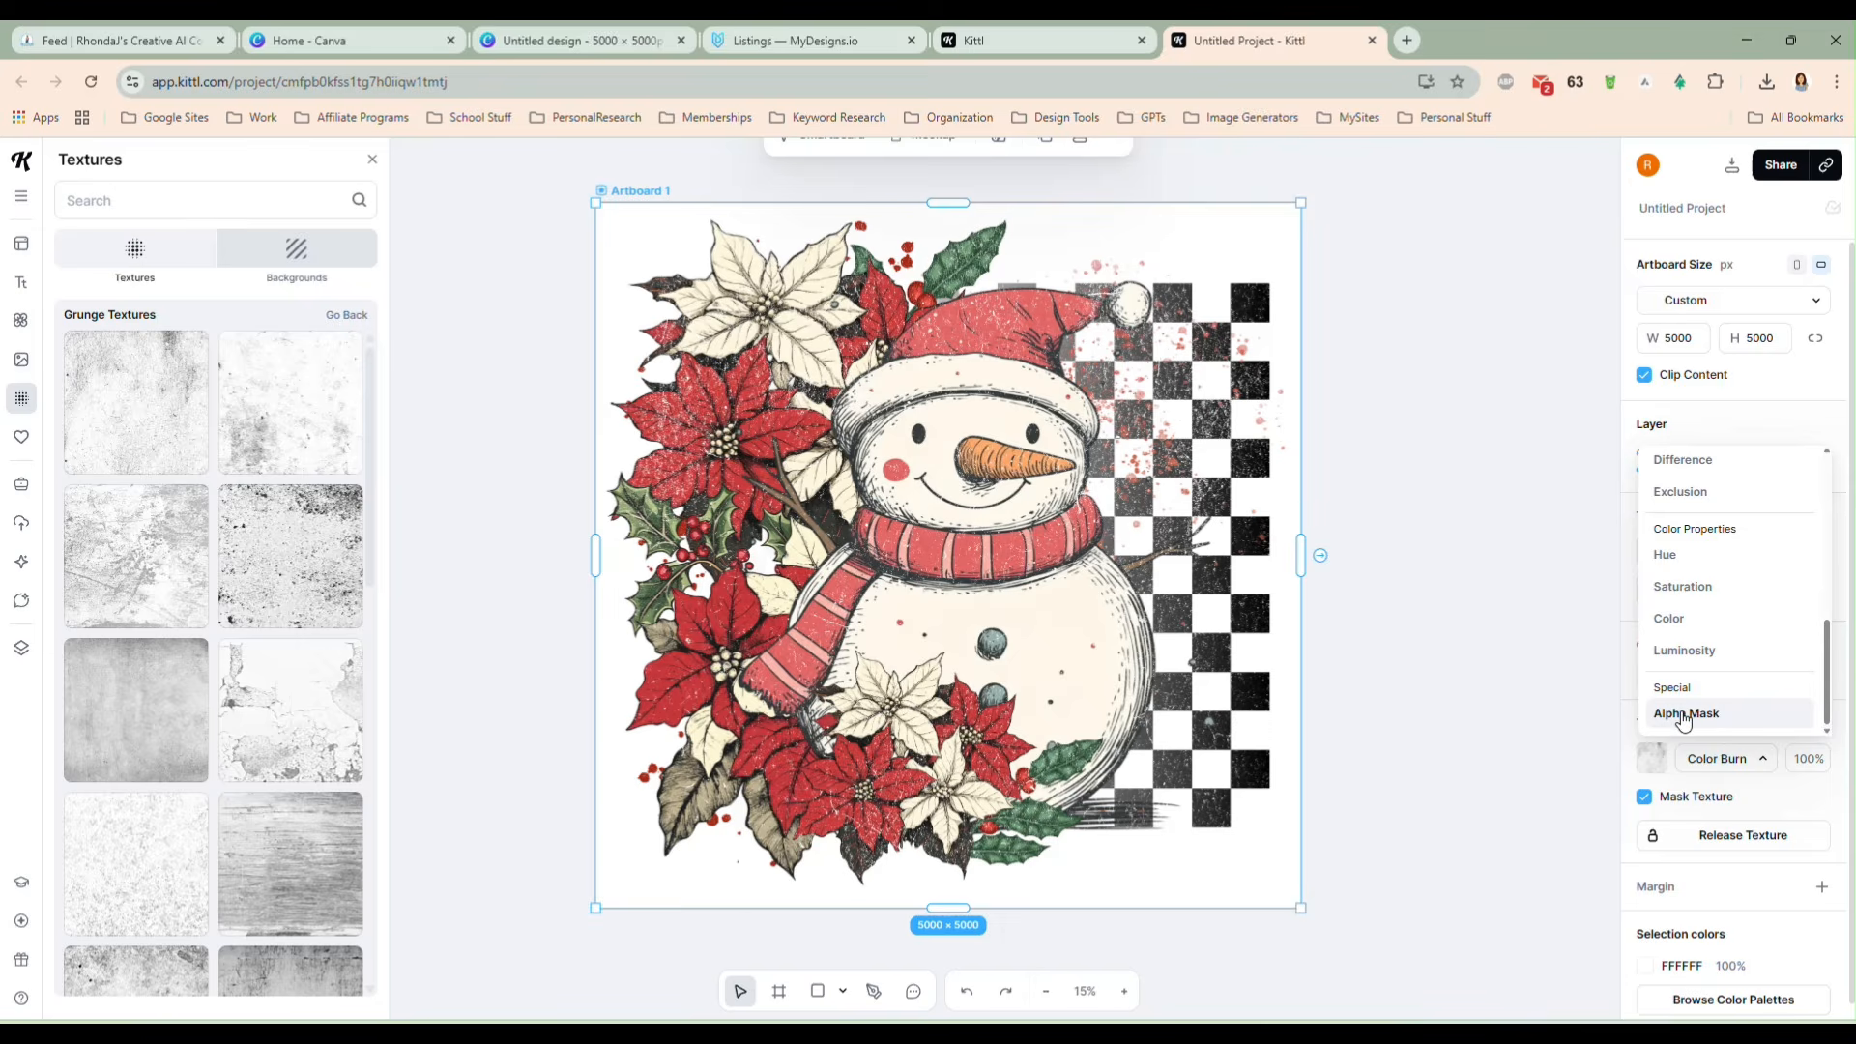
{"action": "left_click", "coordinate": [1684, 714]}
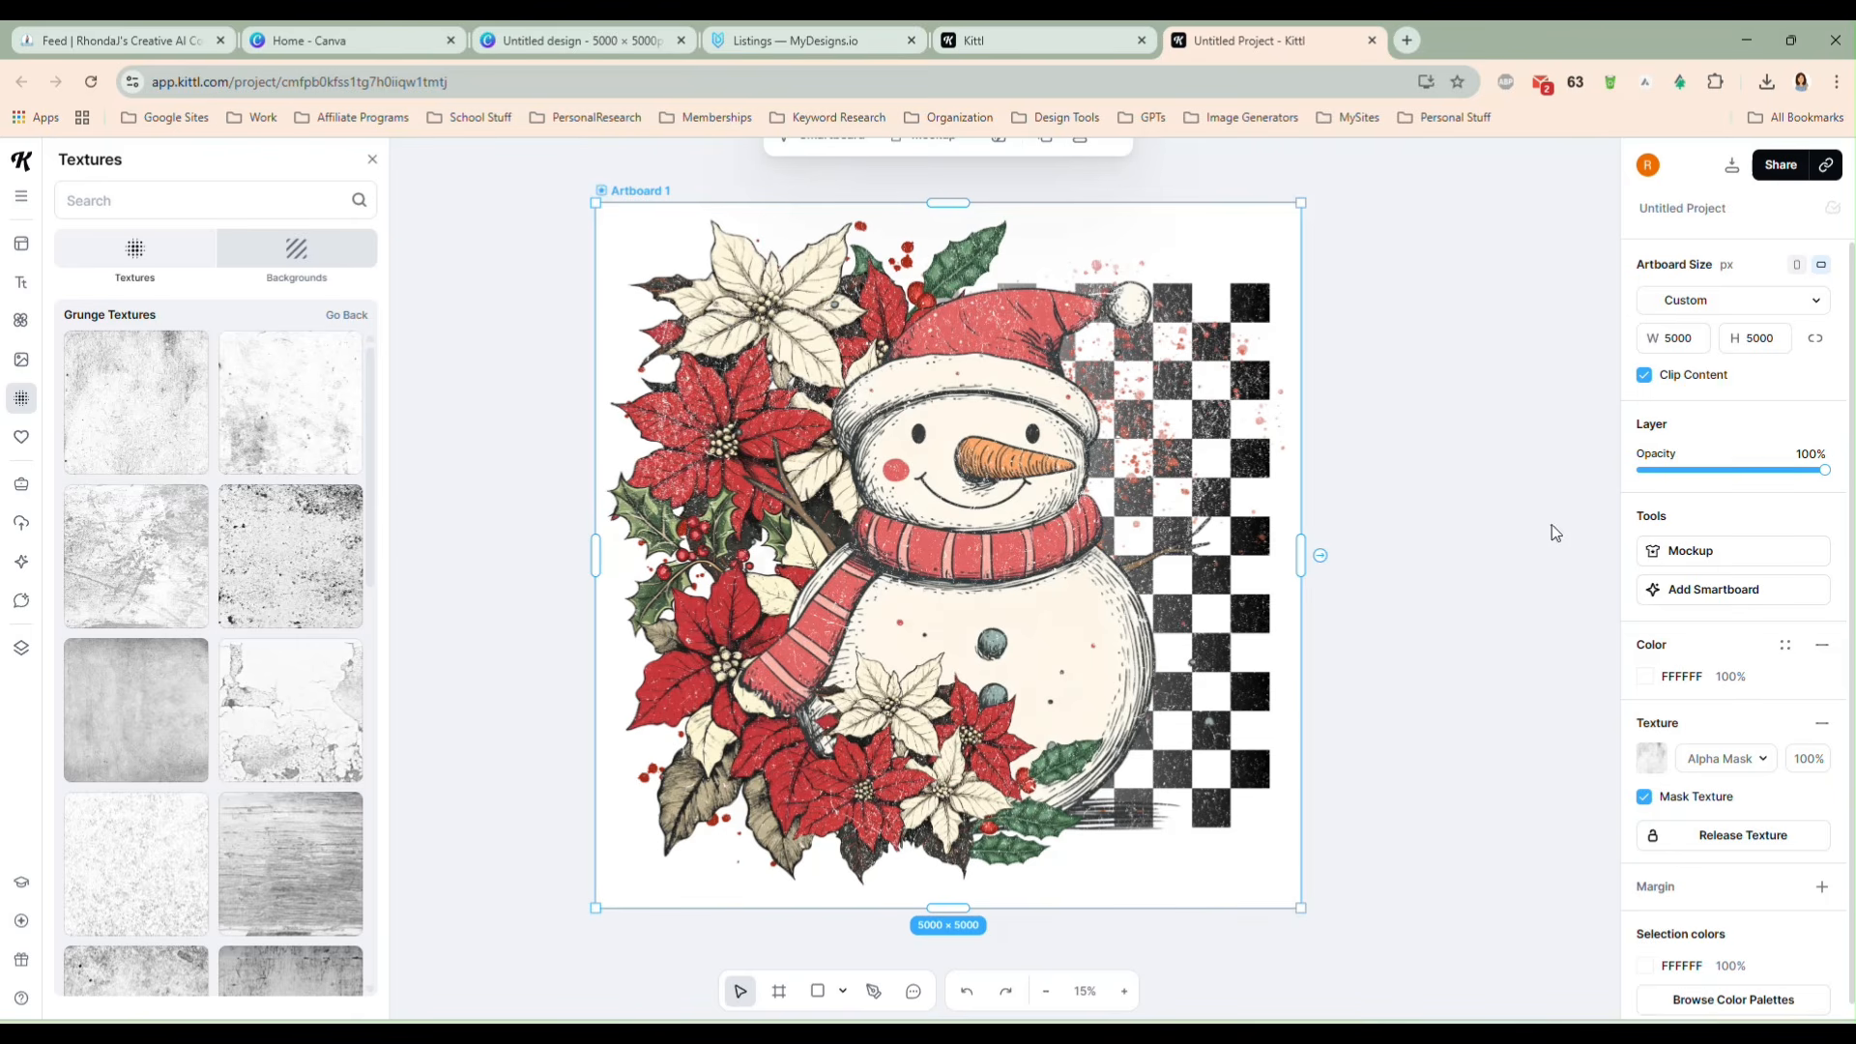
- Remove the artboard's white FFFFFF color to leave a transparent background behind the snowman design
{"action": "left_click", "coordinate": [1820, 646]}
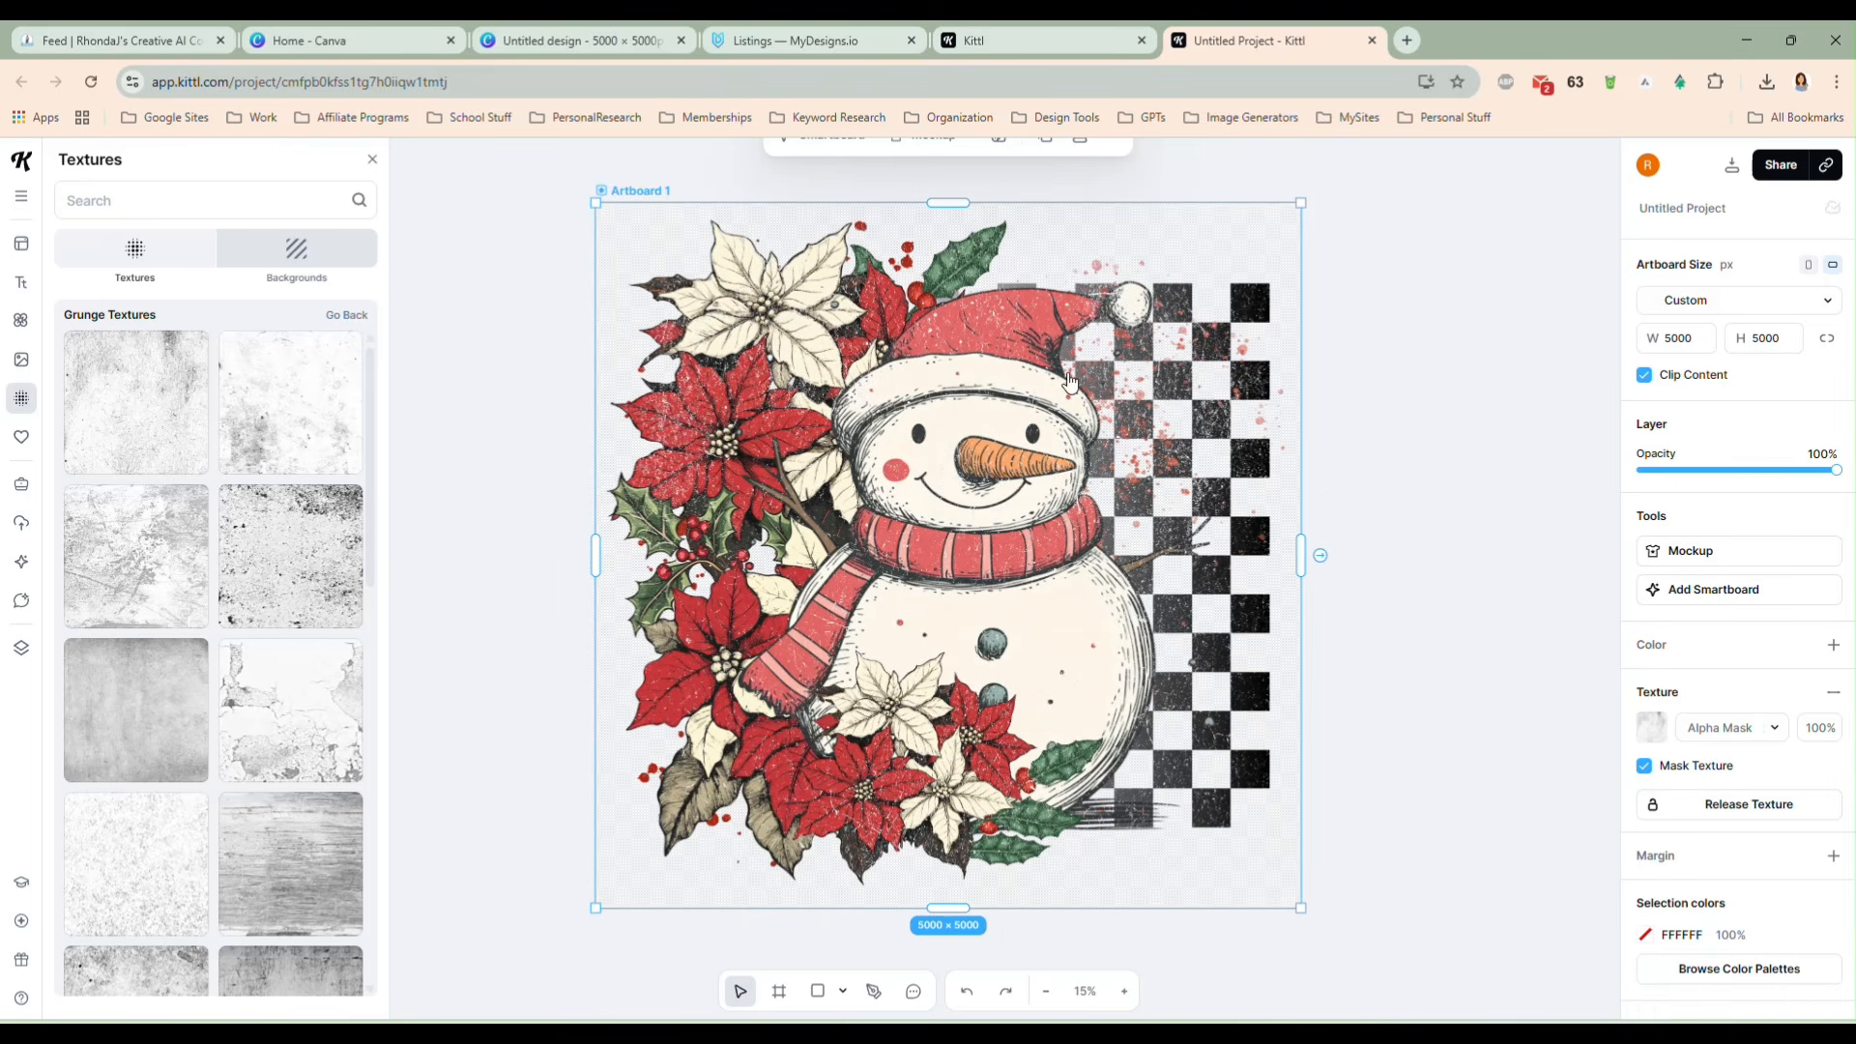
{"action": "scroll", "coordinate": [1139, 841], "scroll_direction": "left", "scroll_amount": 2}
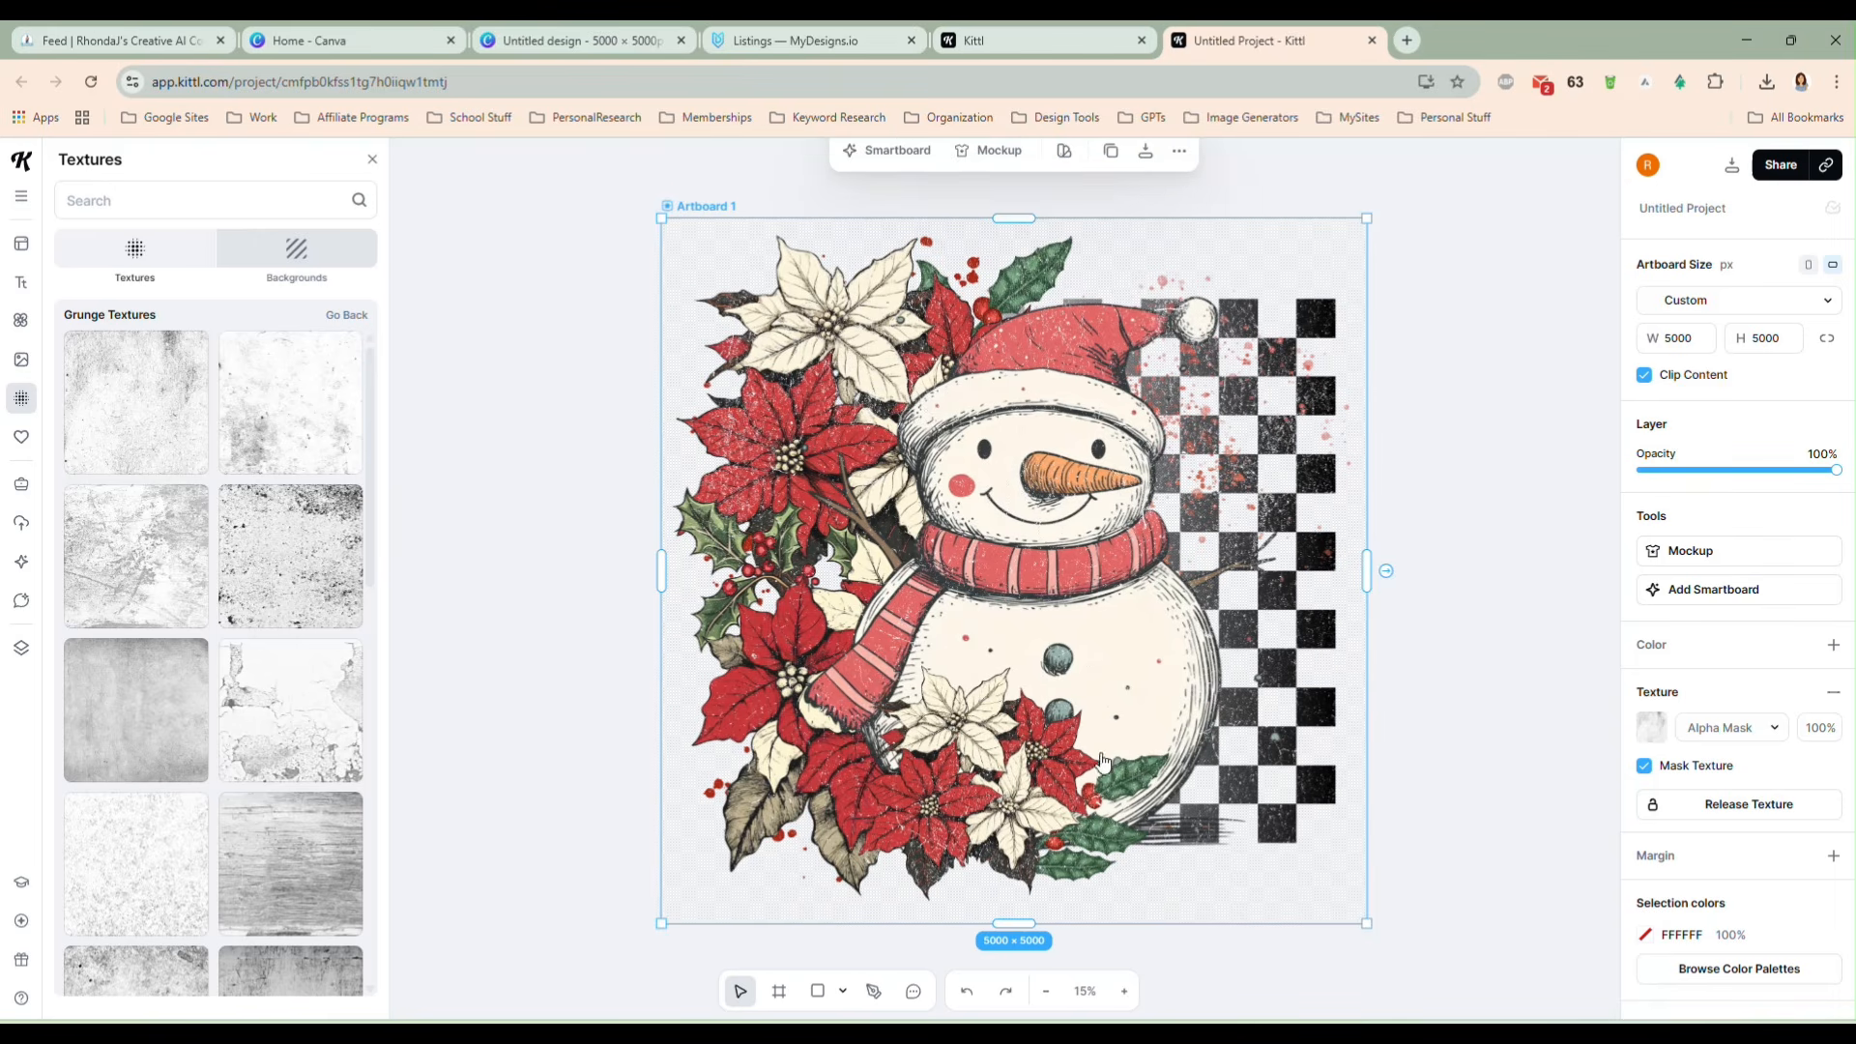
{"action": "left_click_drag", "start_coordinate": [1025, 658], "coordinate": [1067, 674]}
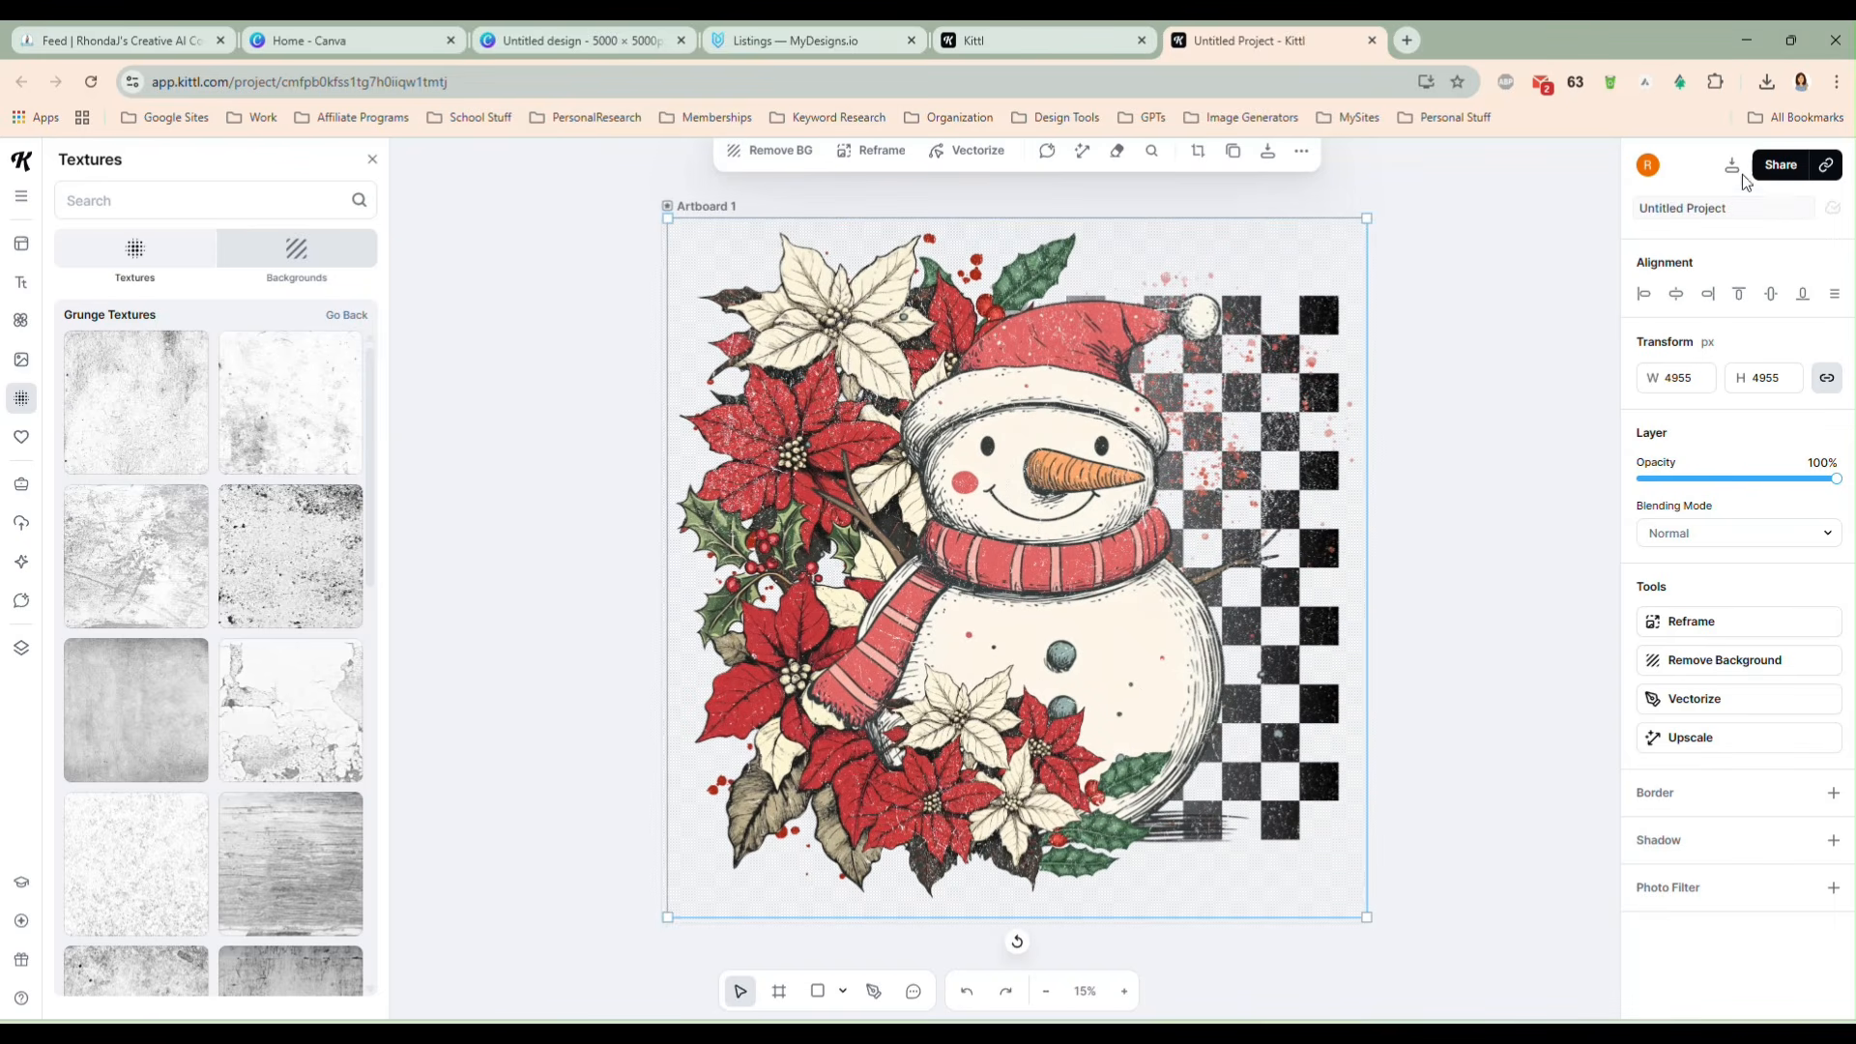
- Download Artboard 1 as a 5000 × 5000 px, 300 dpi PNG with Remove Background and Optimize Quality enabled, saved as snowmangrunge
{"action": "left_click", "coordinate": [1731, 166]}
{"action": "left_click", "coordinate": [1526, 422]}
{"action": "left_click", "coordinate": [1524, 424]}
{"action": "left_click", "coordinate": [1484, 445]}
{"action": "left_click", "coordinate": [1485, 418]}
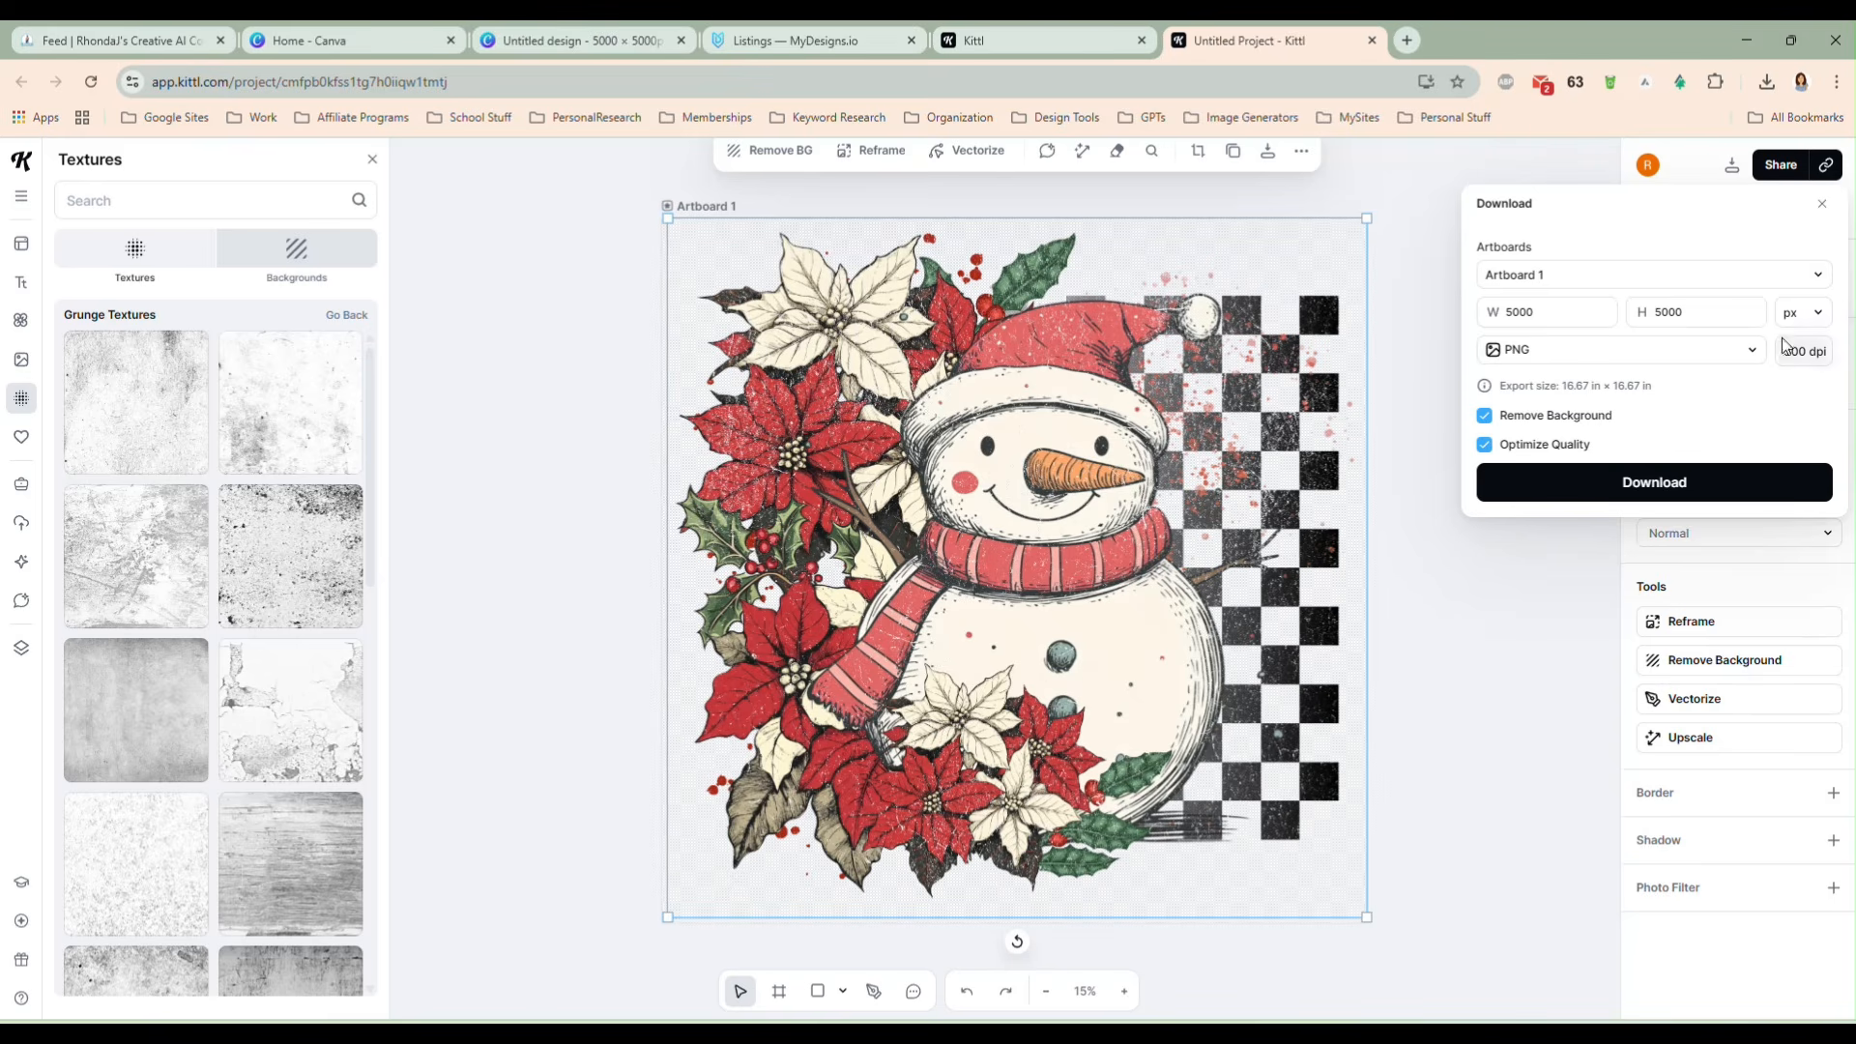
{"action": "left_click", "coordinate": [1598, 488]}
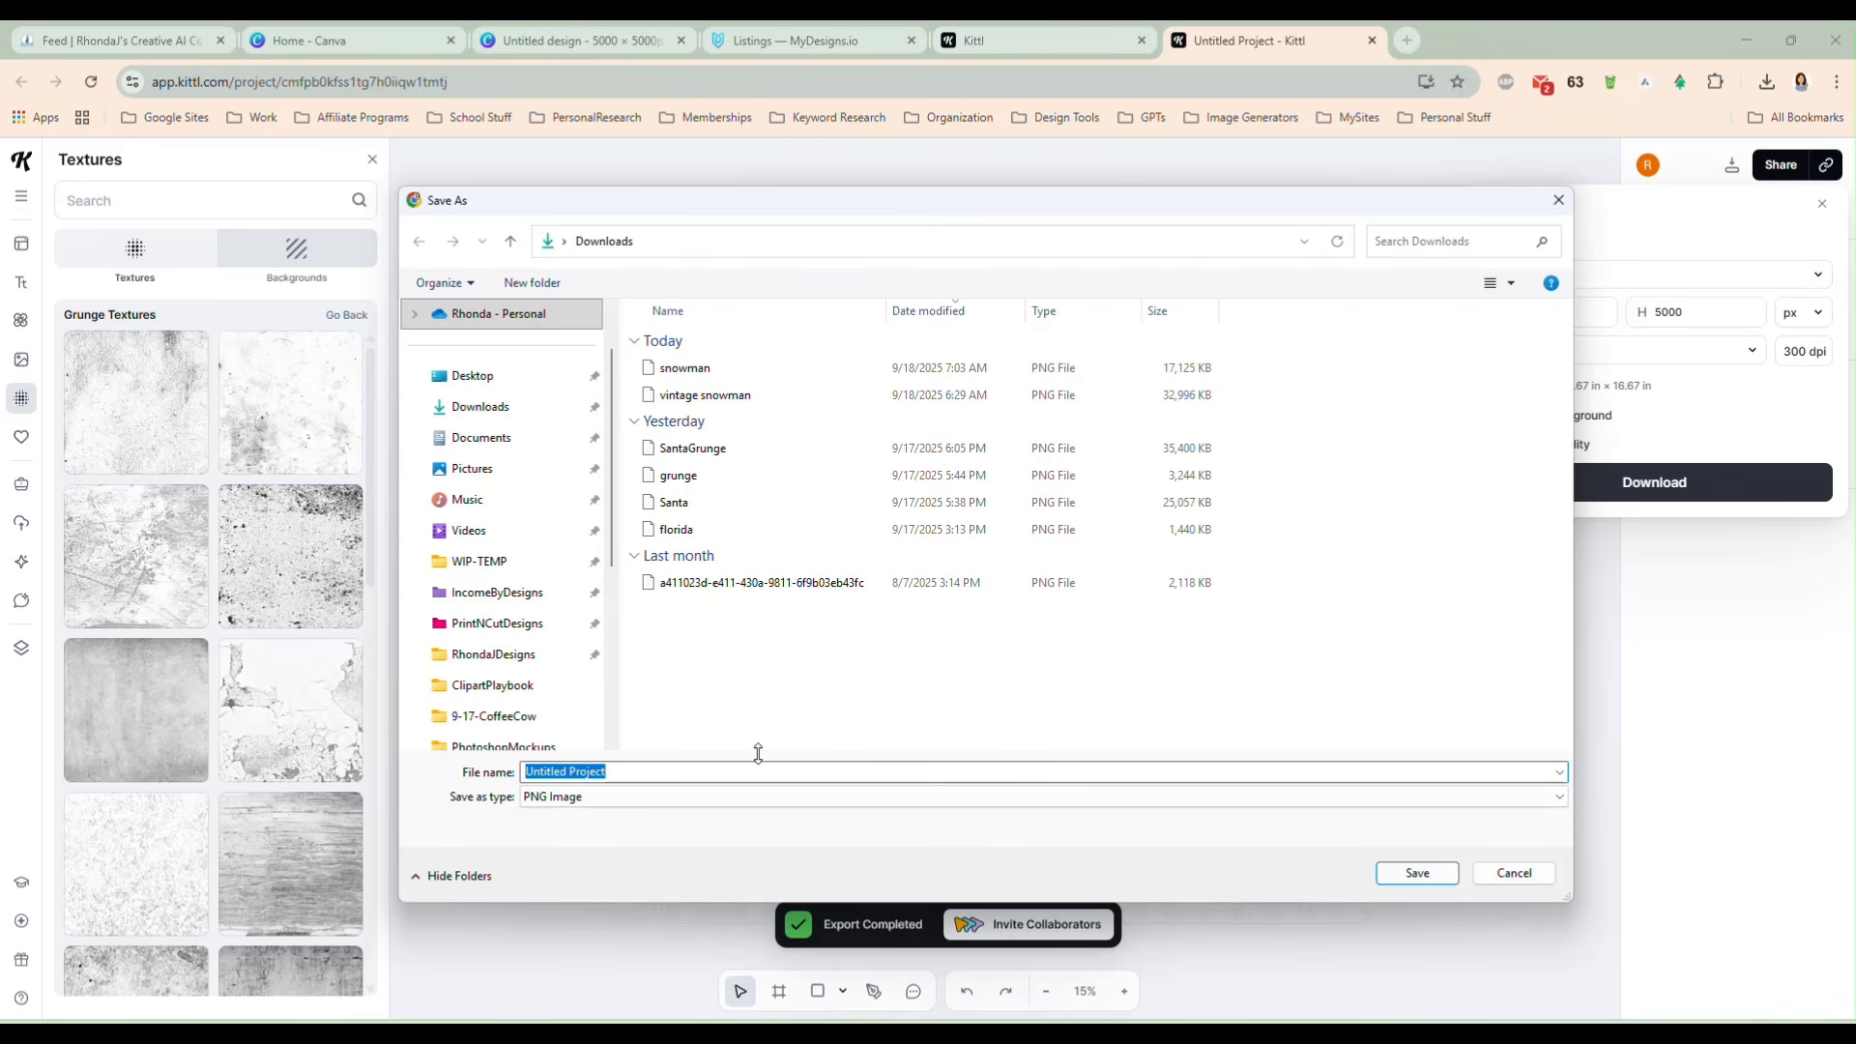
{"action": "type", "text": "snowmangrunge"}
{"action": "key", "text": "Return"}
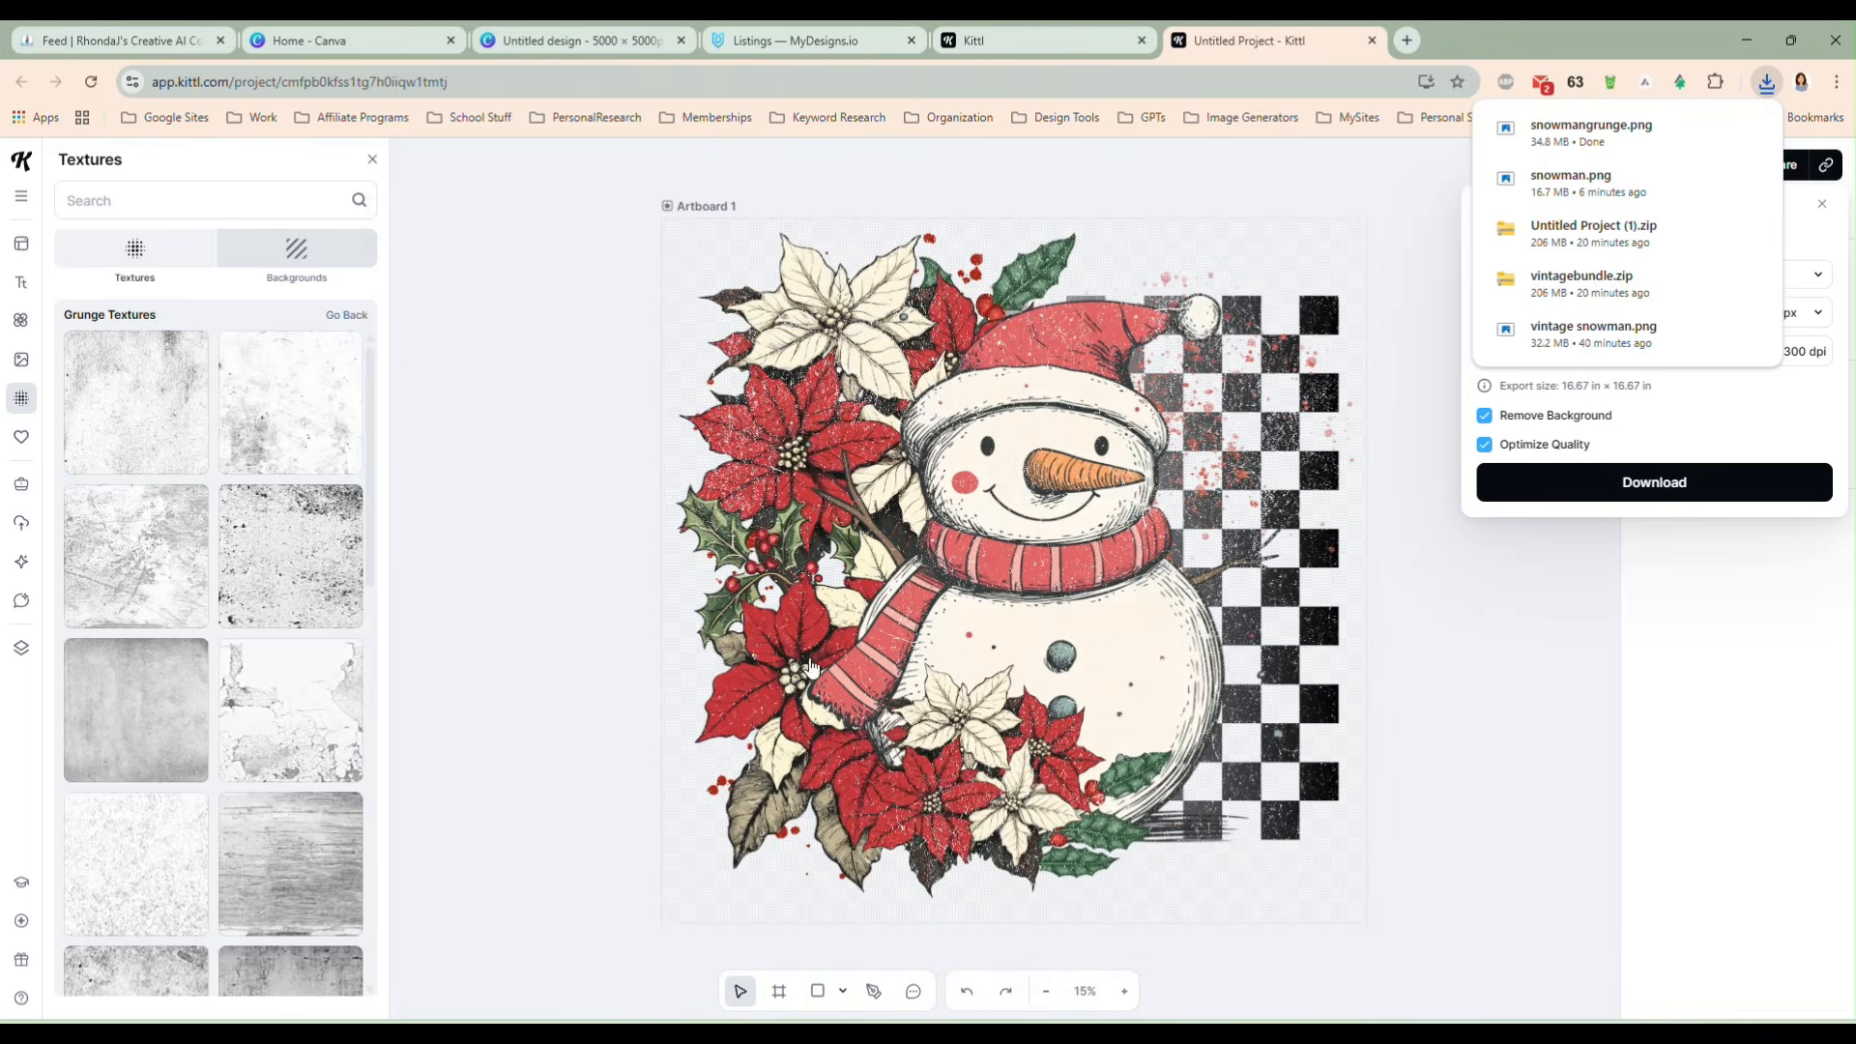
- Switch to MyDesigns and upload snowmangrunge.png as a main file to the Sublimation Designs listings
{"action": "left_click", "coordinate": [827, 41]}
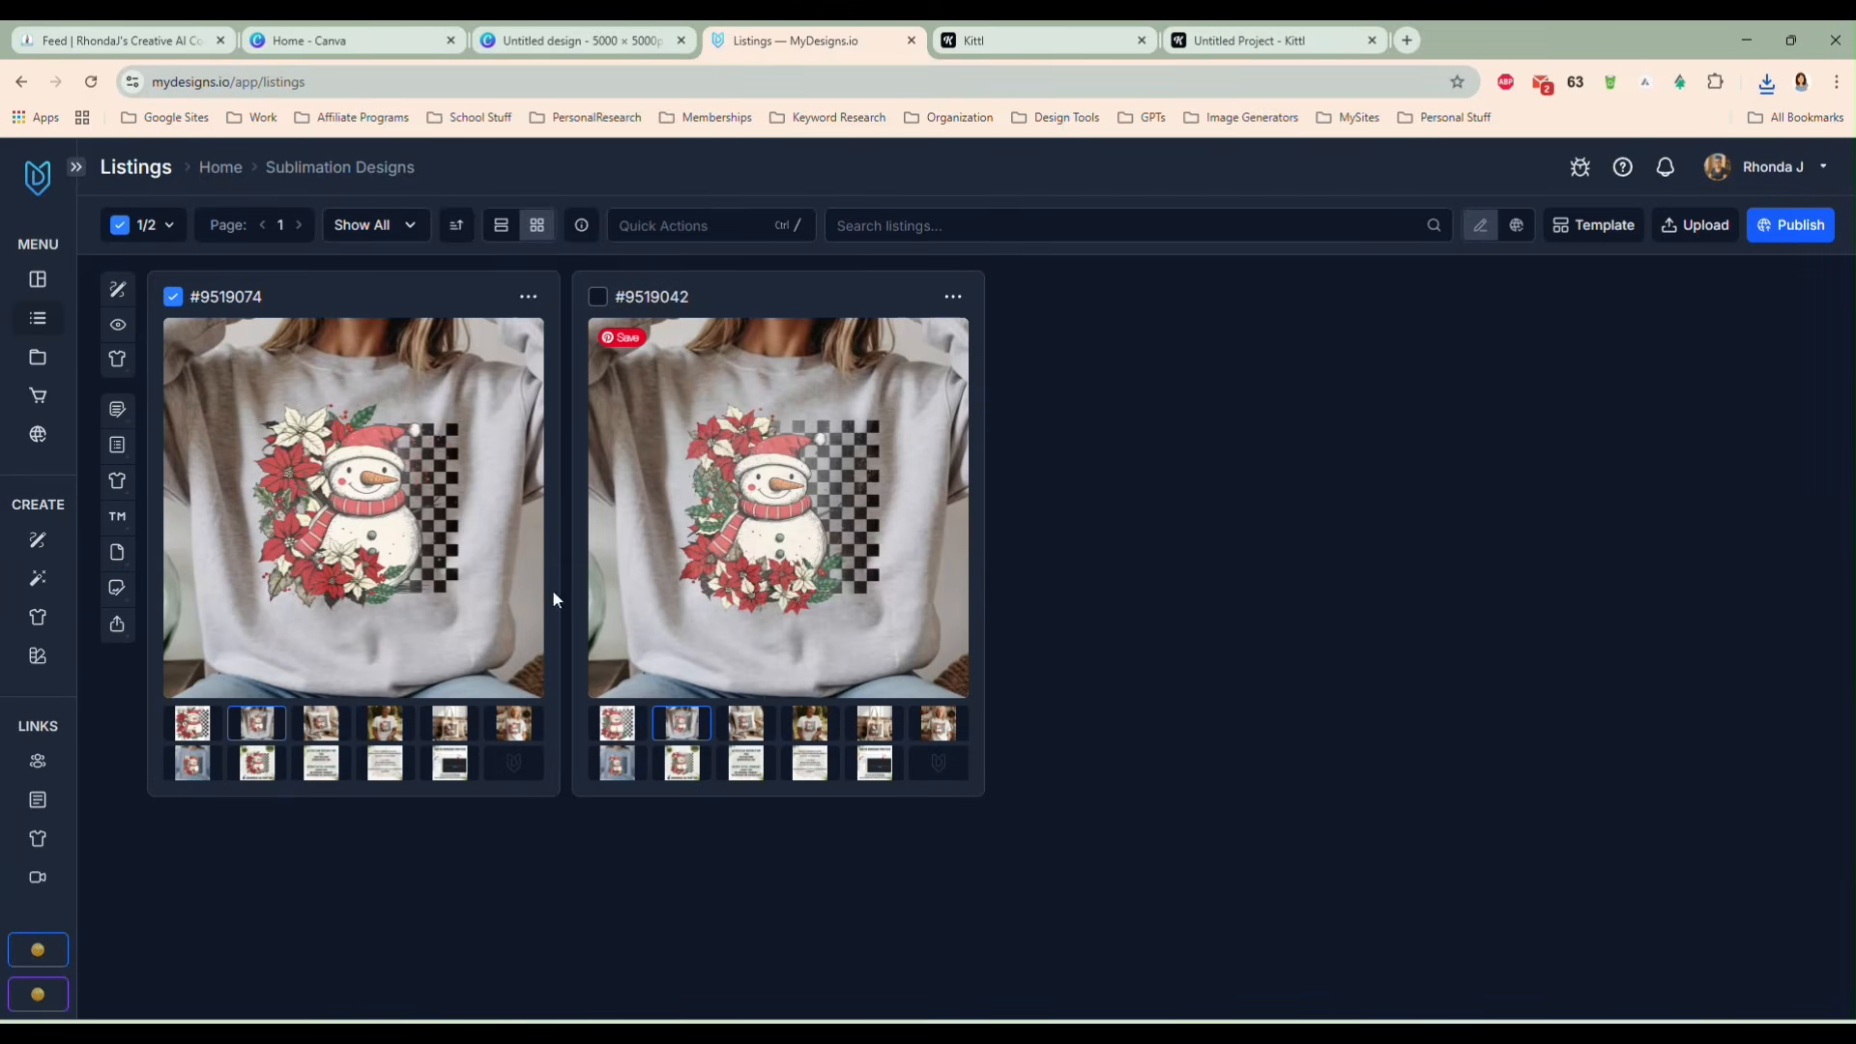
{"action": "left_click", "coordinate": [1694, 224]}
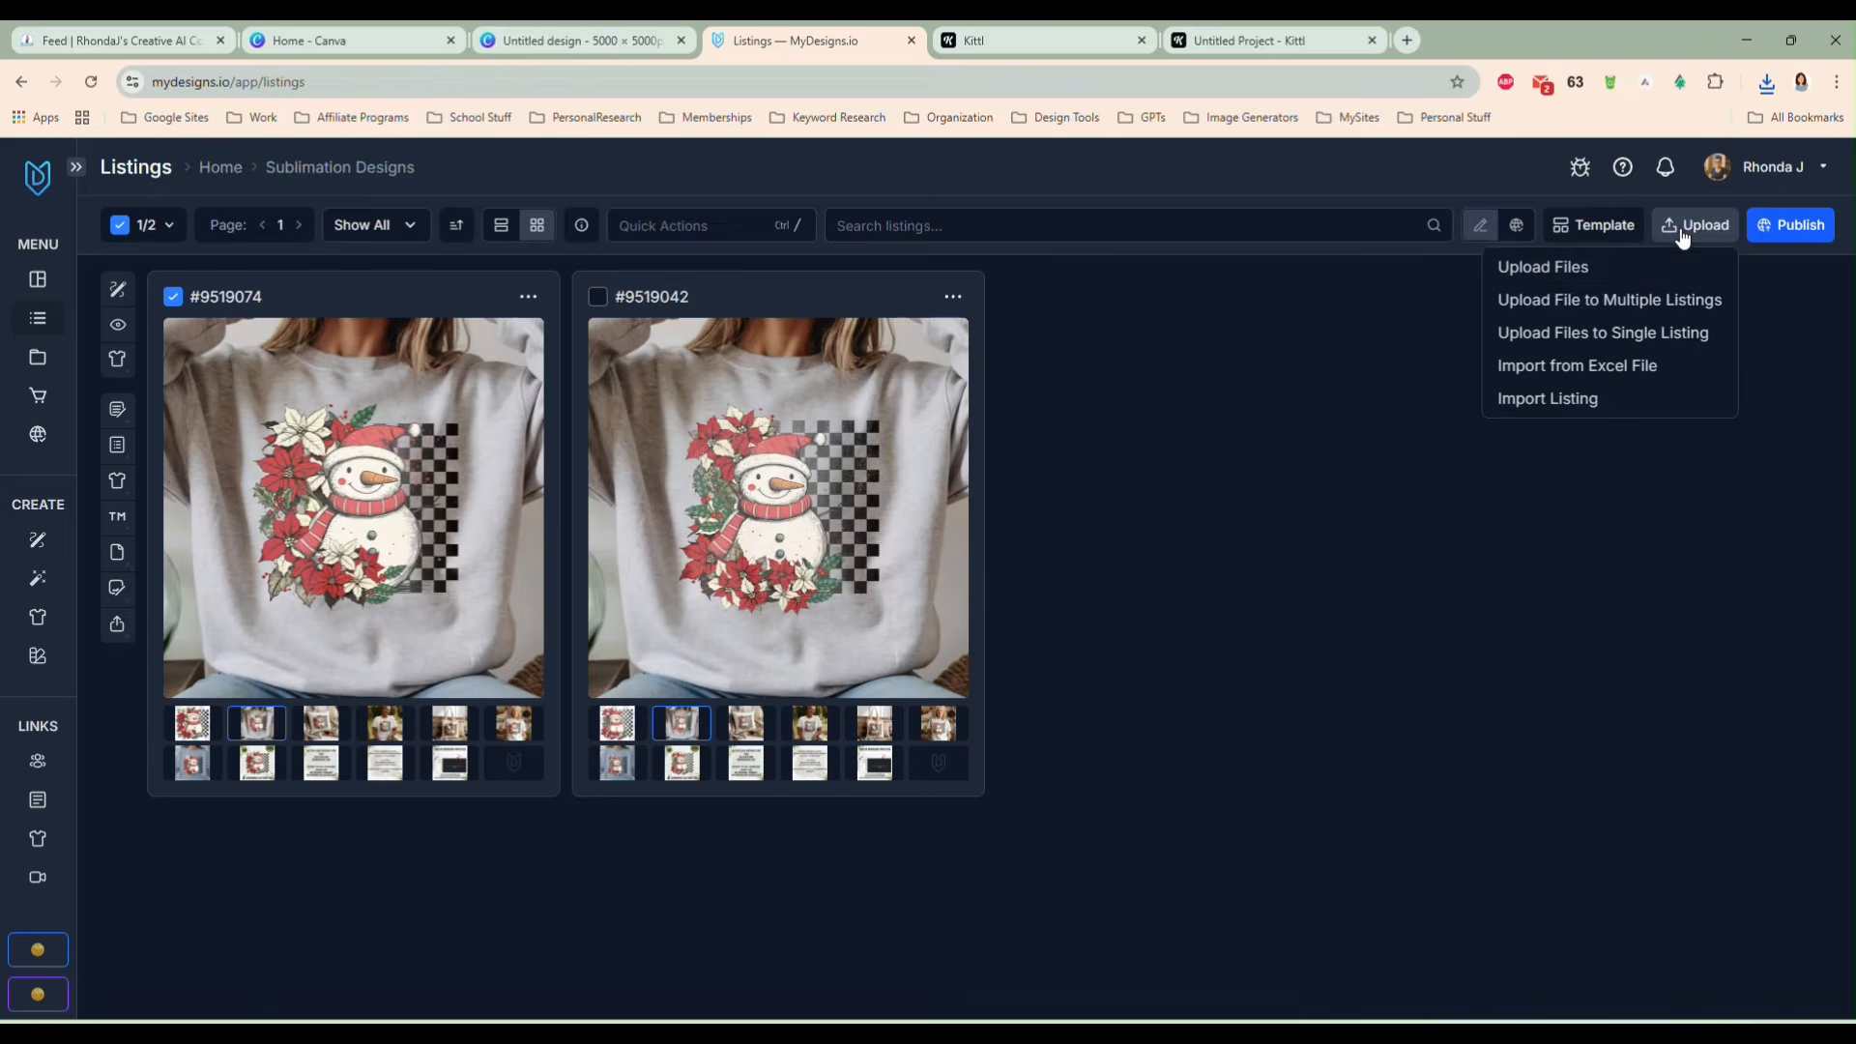
{"action": "left_click", "coordinate": [1615, 265]}
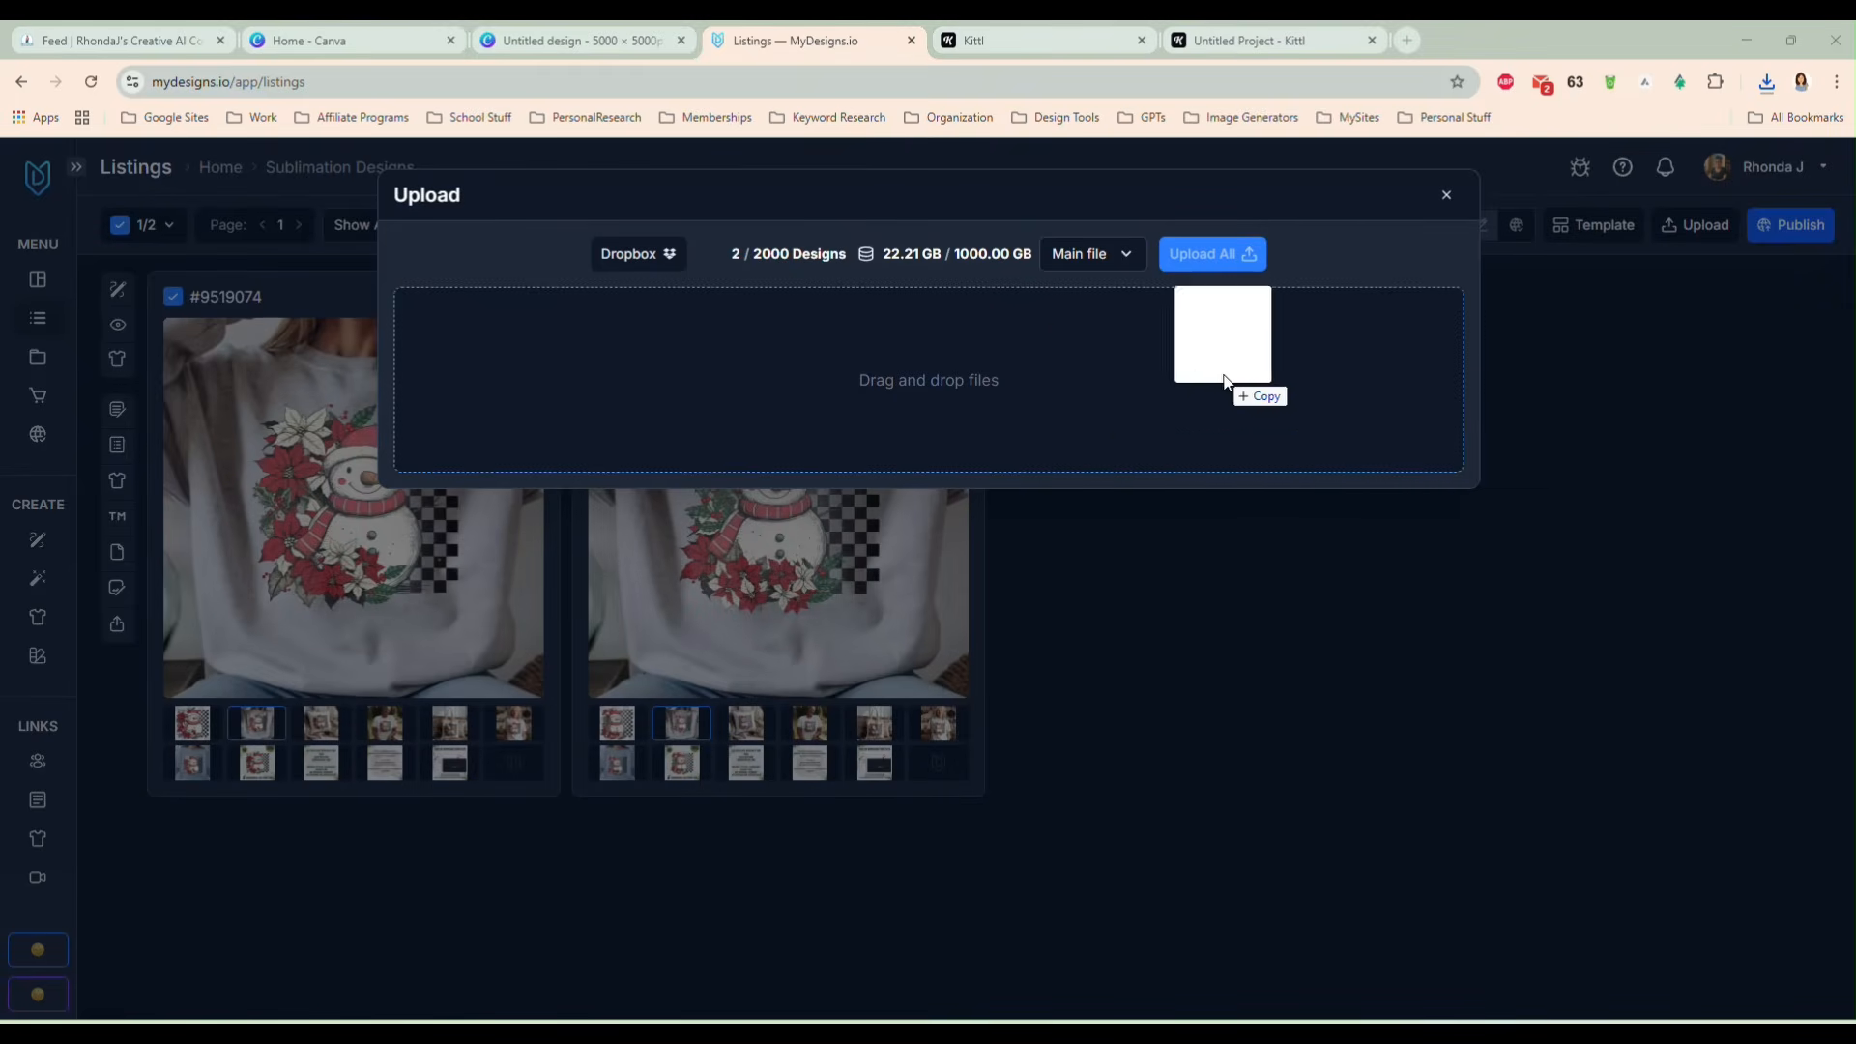
{"action": "left_click_drag", "start_coordinate": [1272, 364], "coordinate": [1072, 419]}
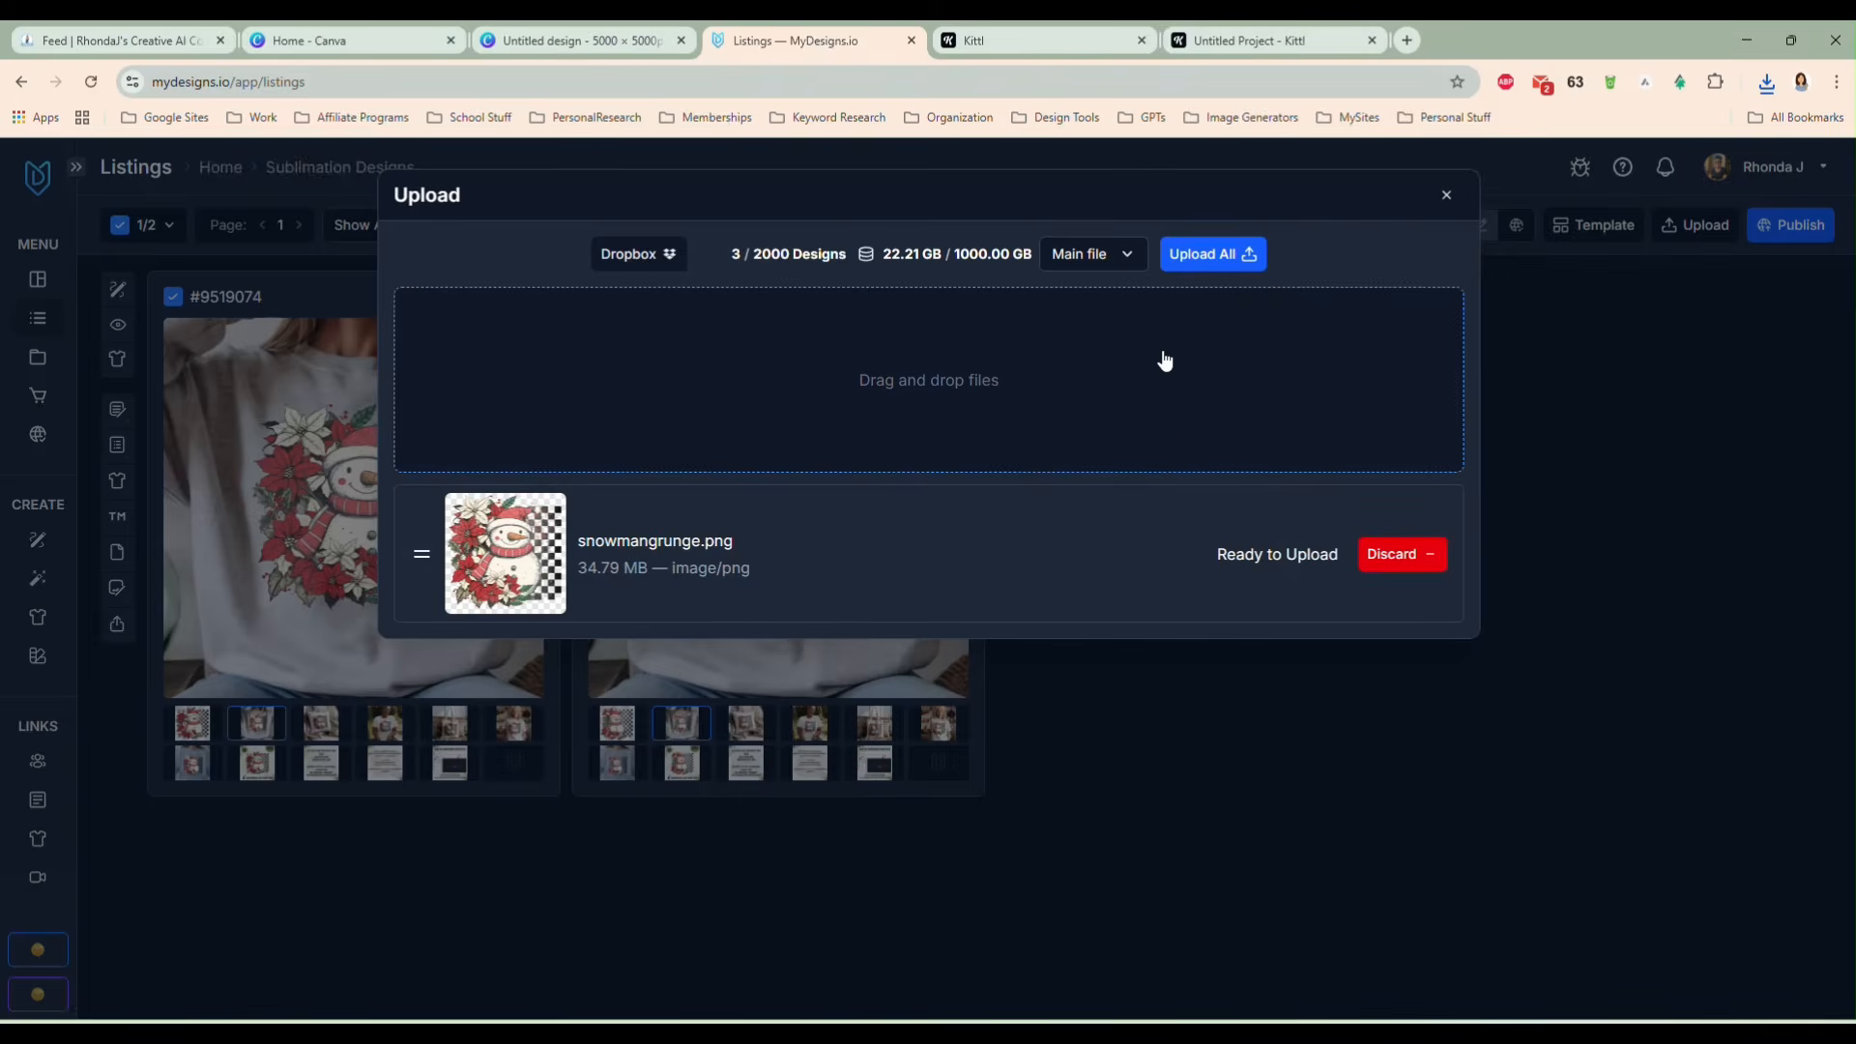
{"action": "left_click", "coordinate": [1203, 255]}
{"action": "left_click", "coordinate": [967, 345]}
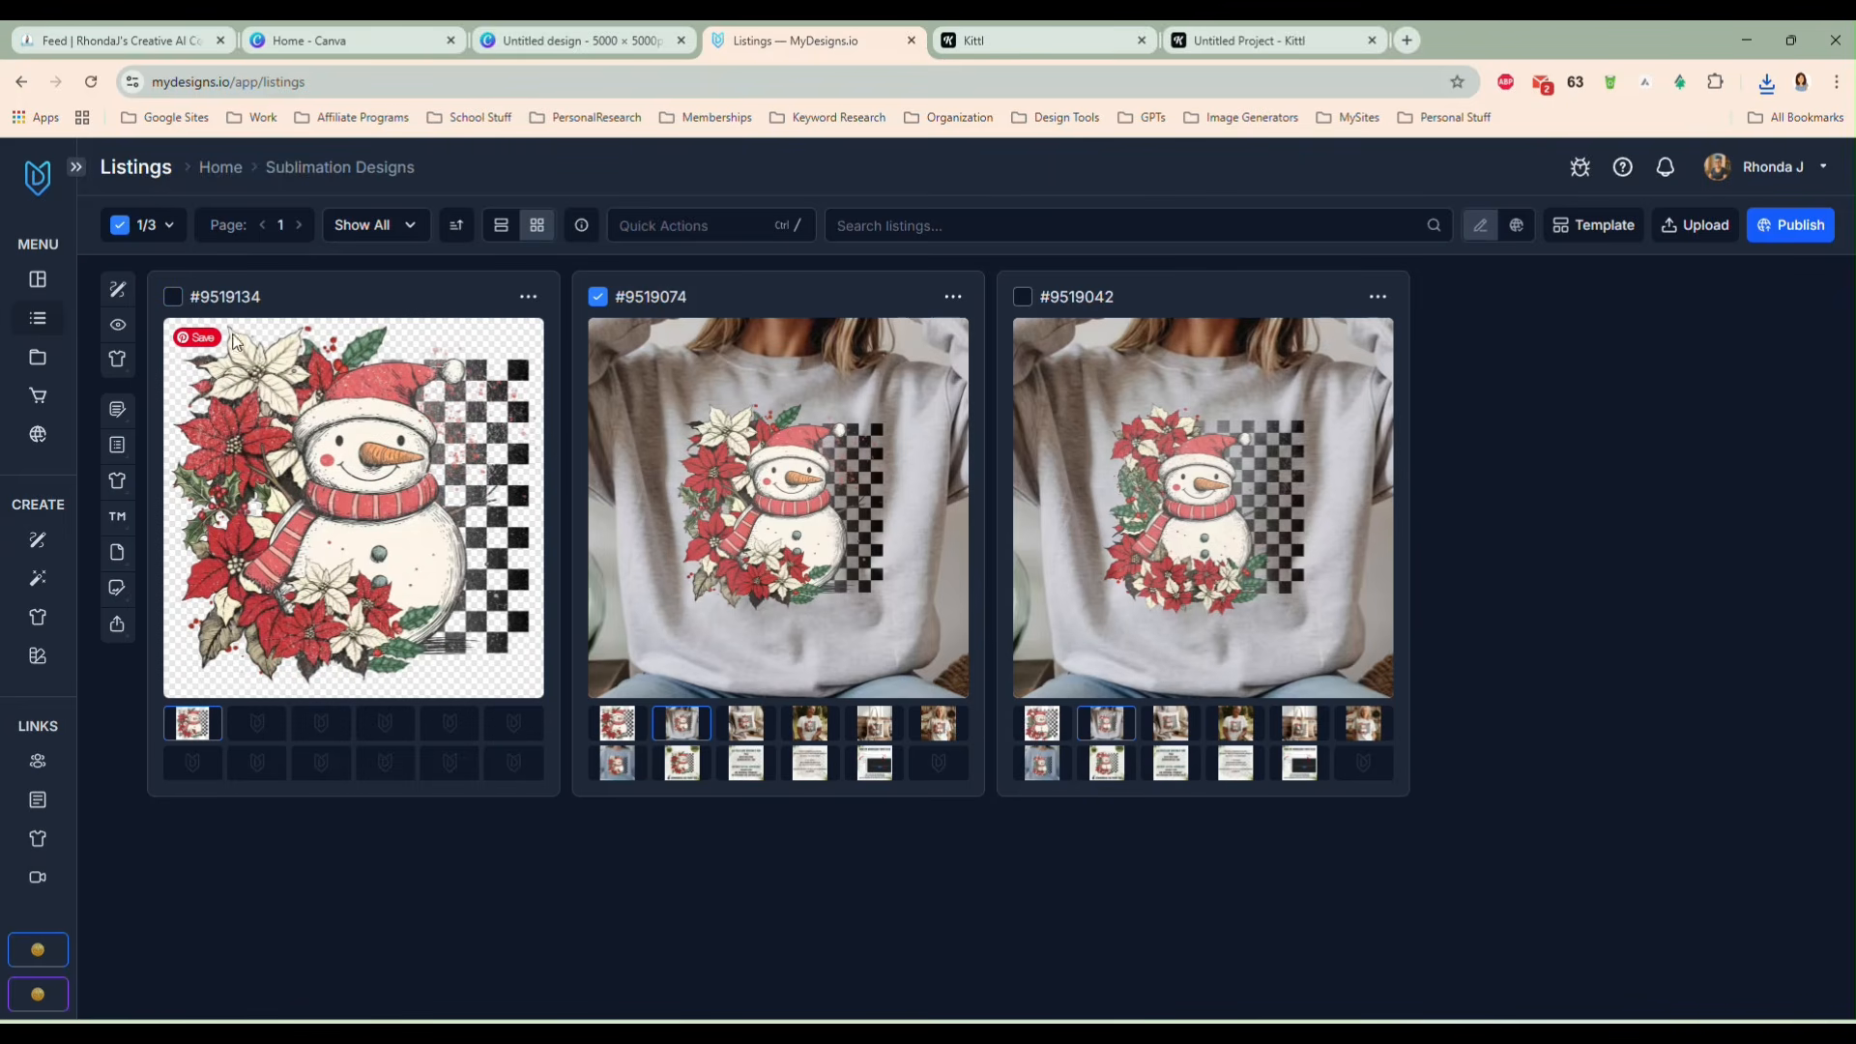
- Generate mockups for only the newly uploaded snowman listing using the private SublimationUpdated mockup profile
{"action": "left_click", "coordinate": [173, 296]}
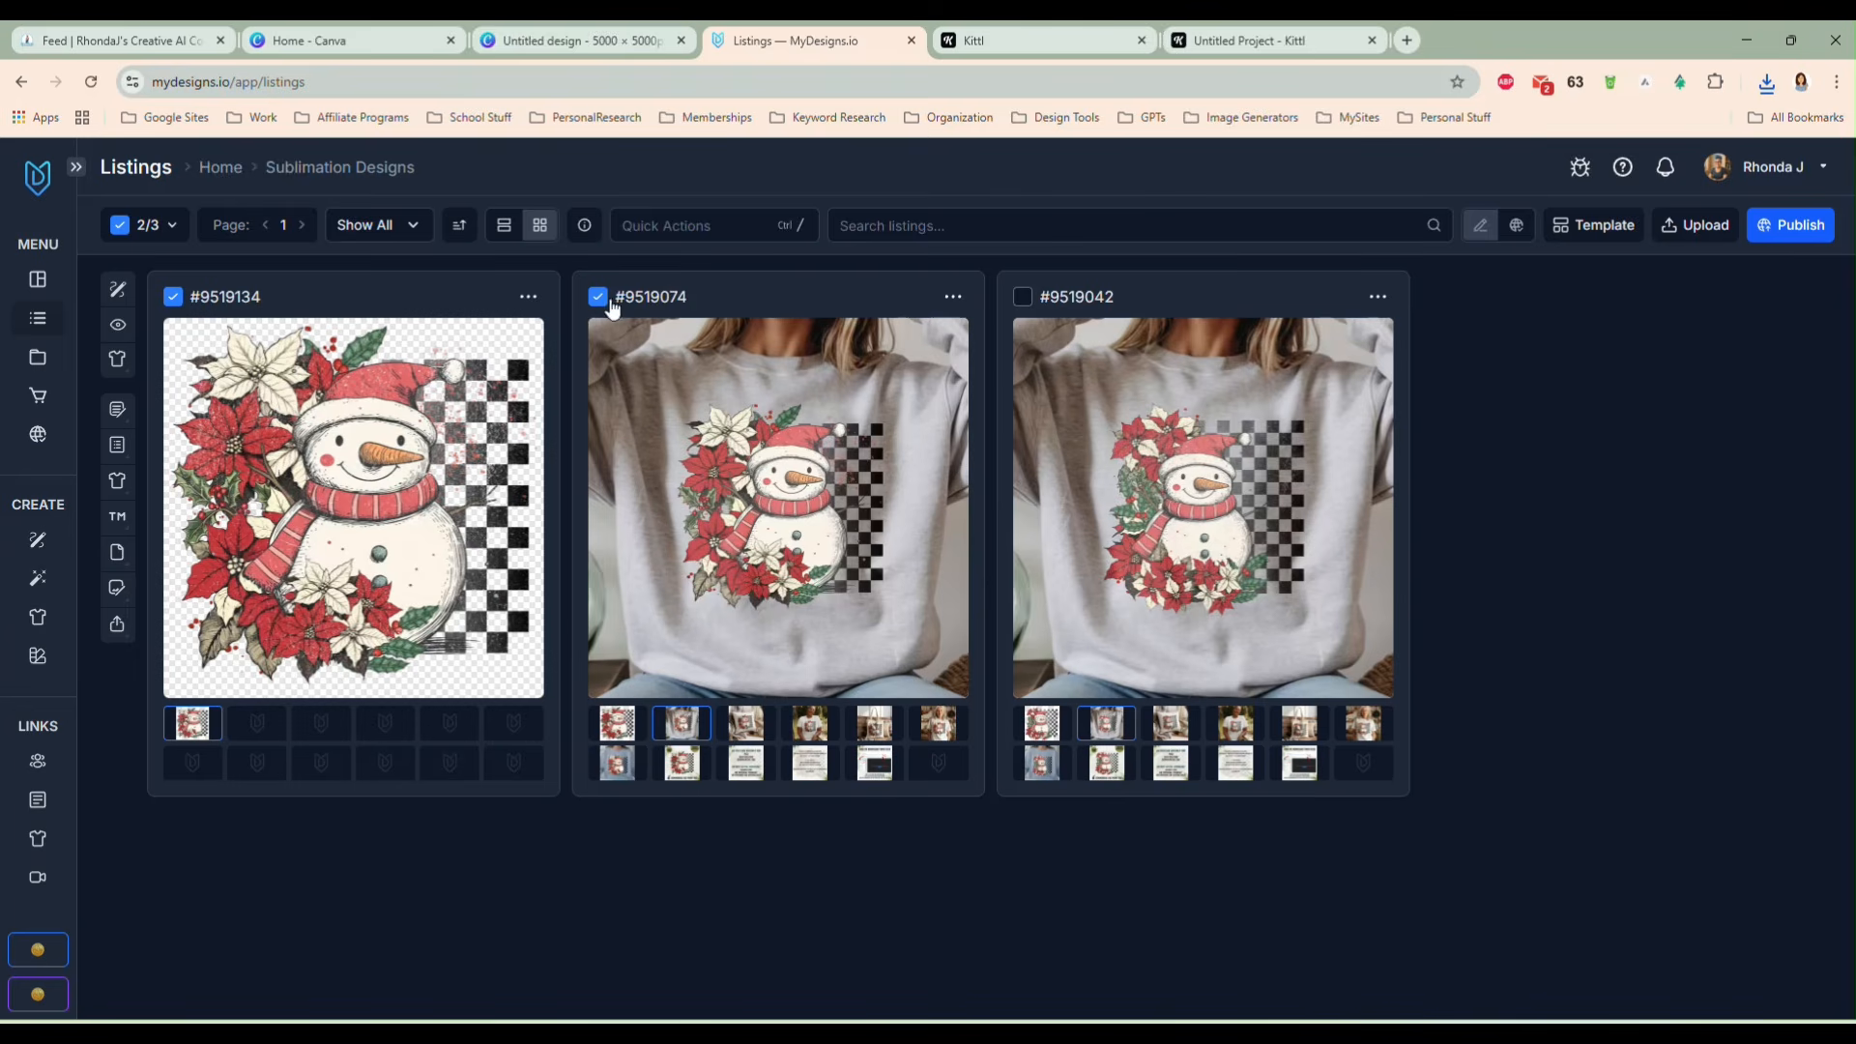
{"action": "left_click", "coordinate": [667, 225]}
{"action": "left_click", "coordinate": [1001, 304]}
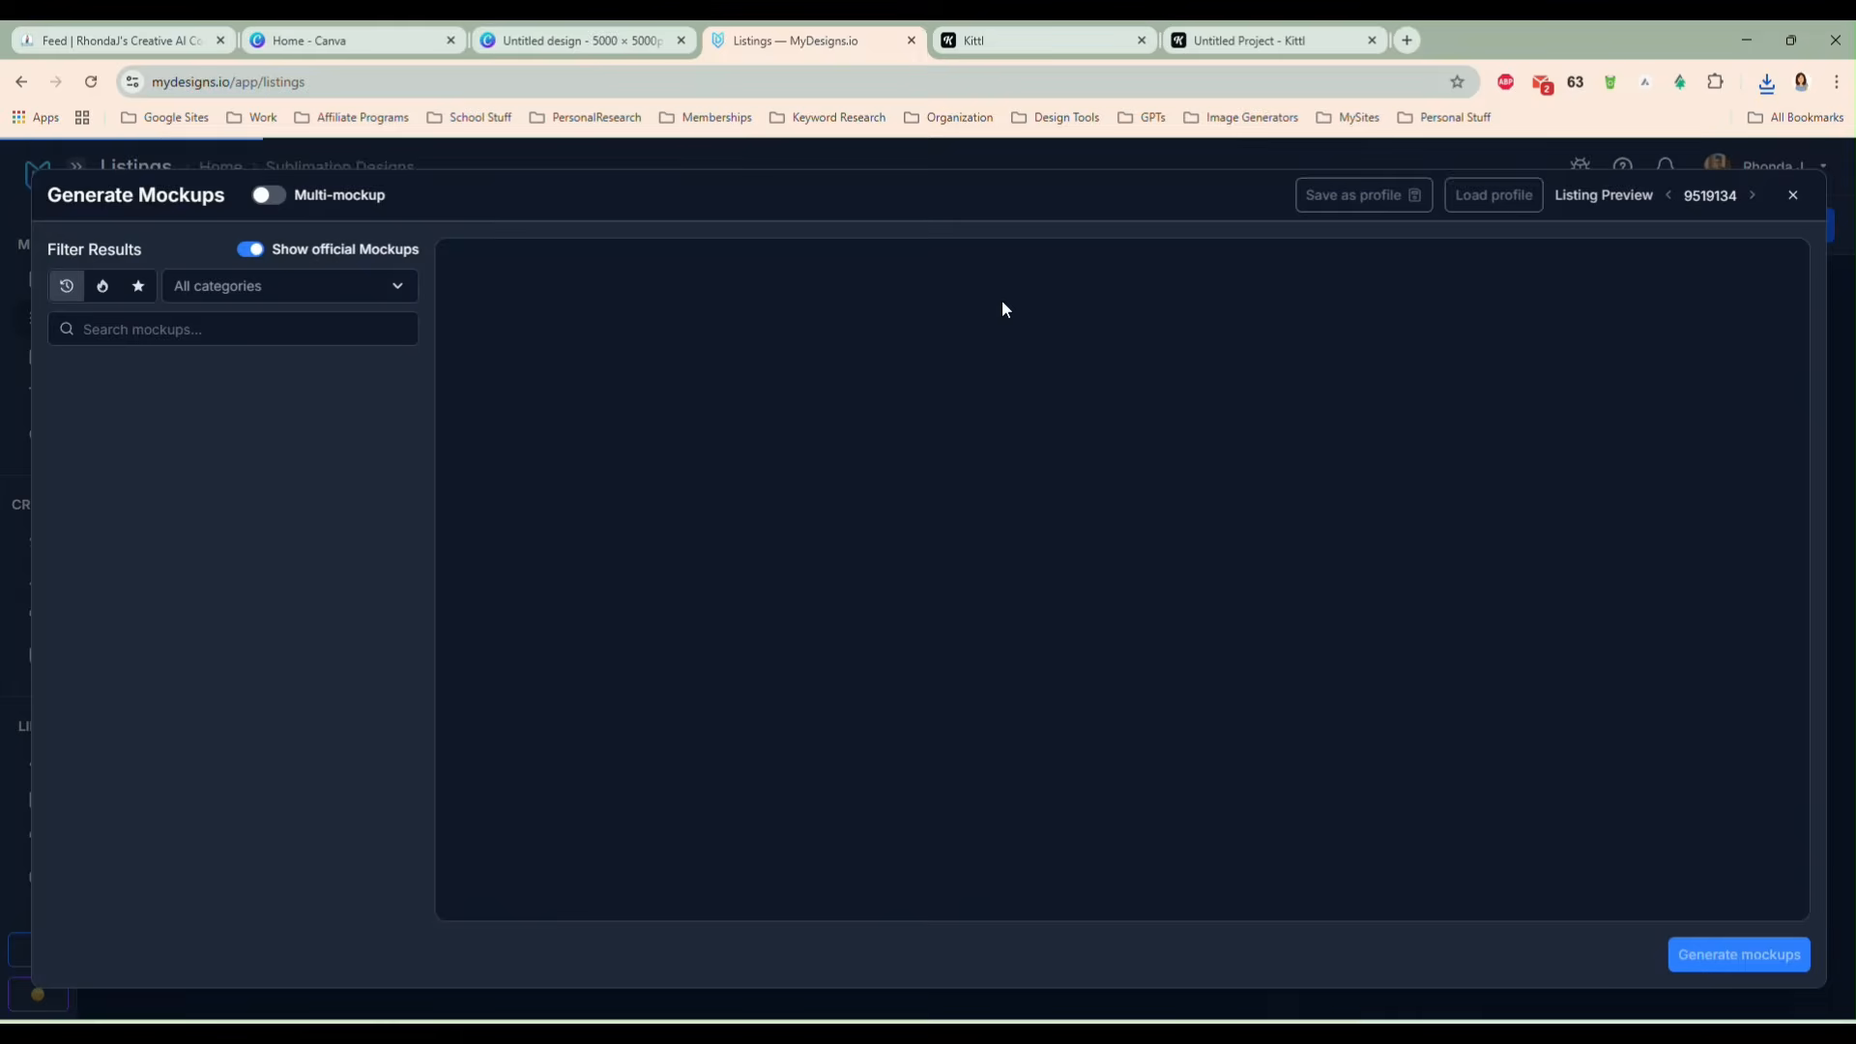
{"action": "left_click", "coordinate": [1488, 198]}
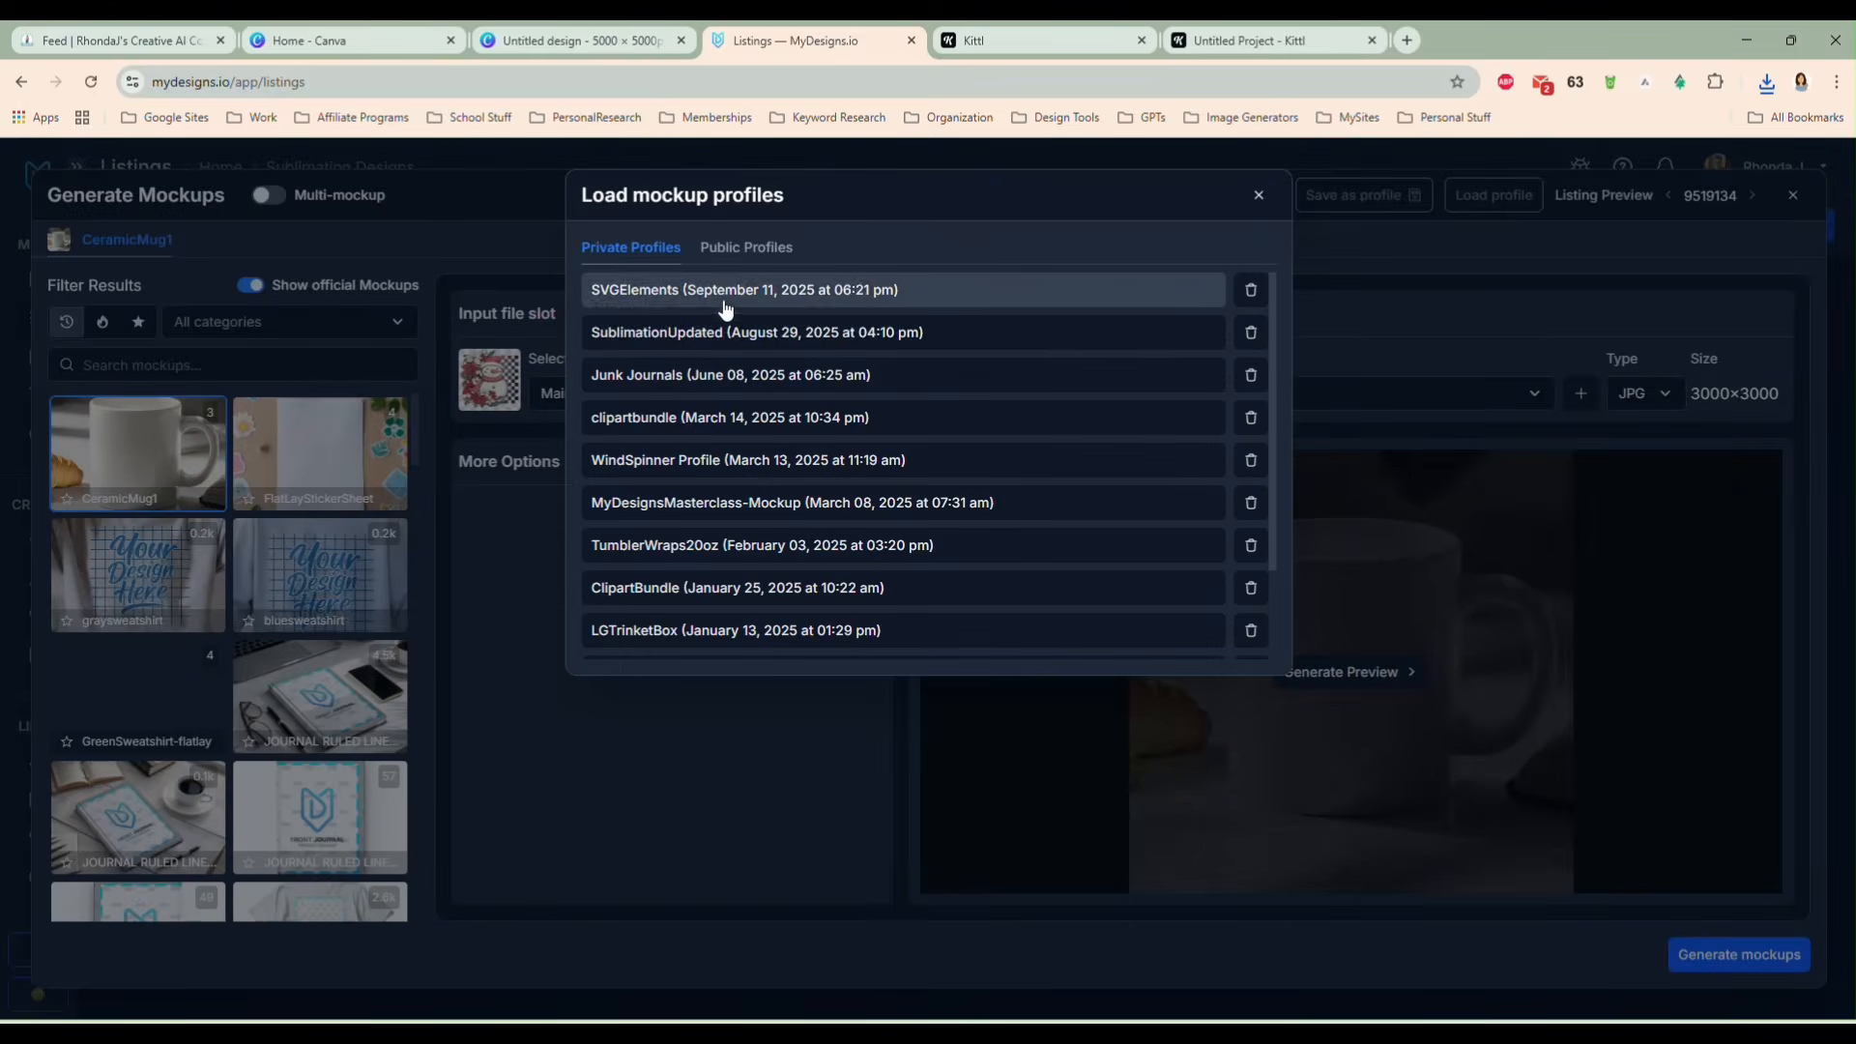
{"action": "left_click", "coordinate": [713, 333]}
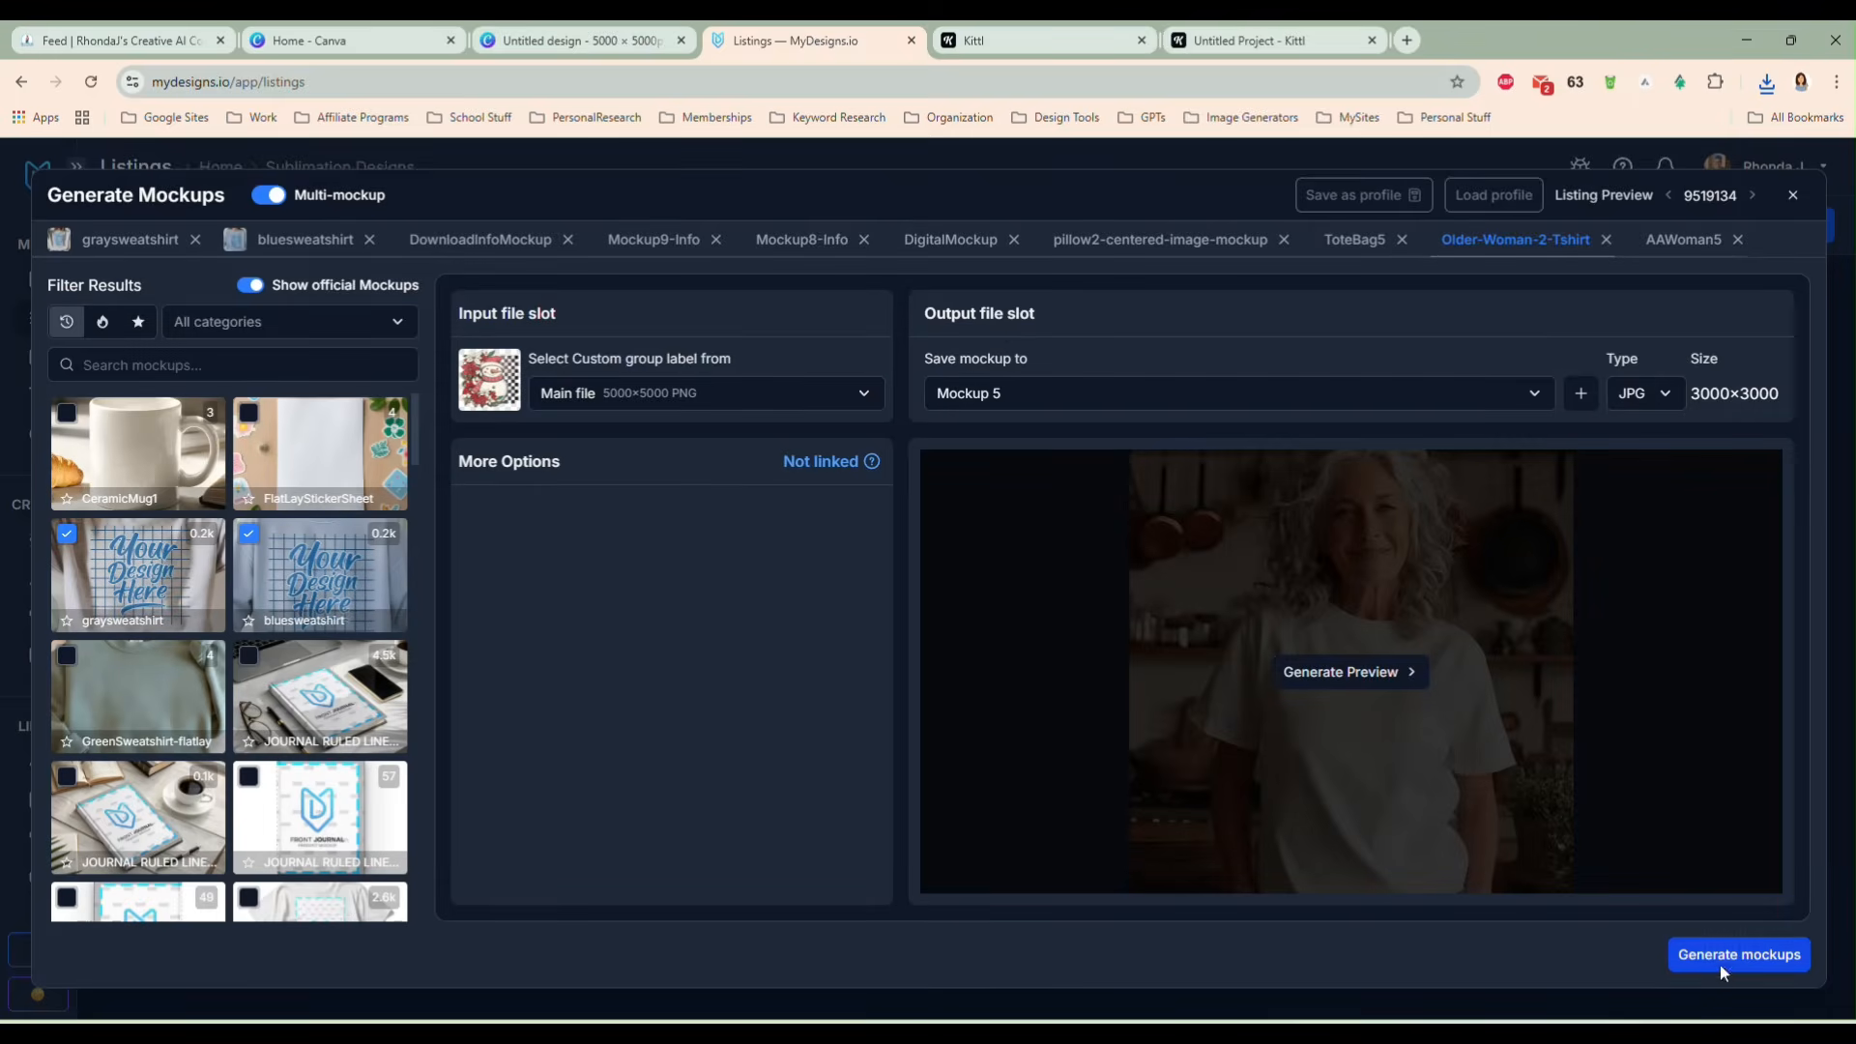
{"action": "left_click", "coordinate": [1722, 973]}
{"action": "left_click", "coordinate": [967, 384]}
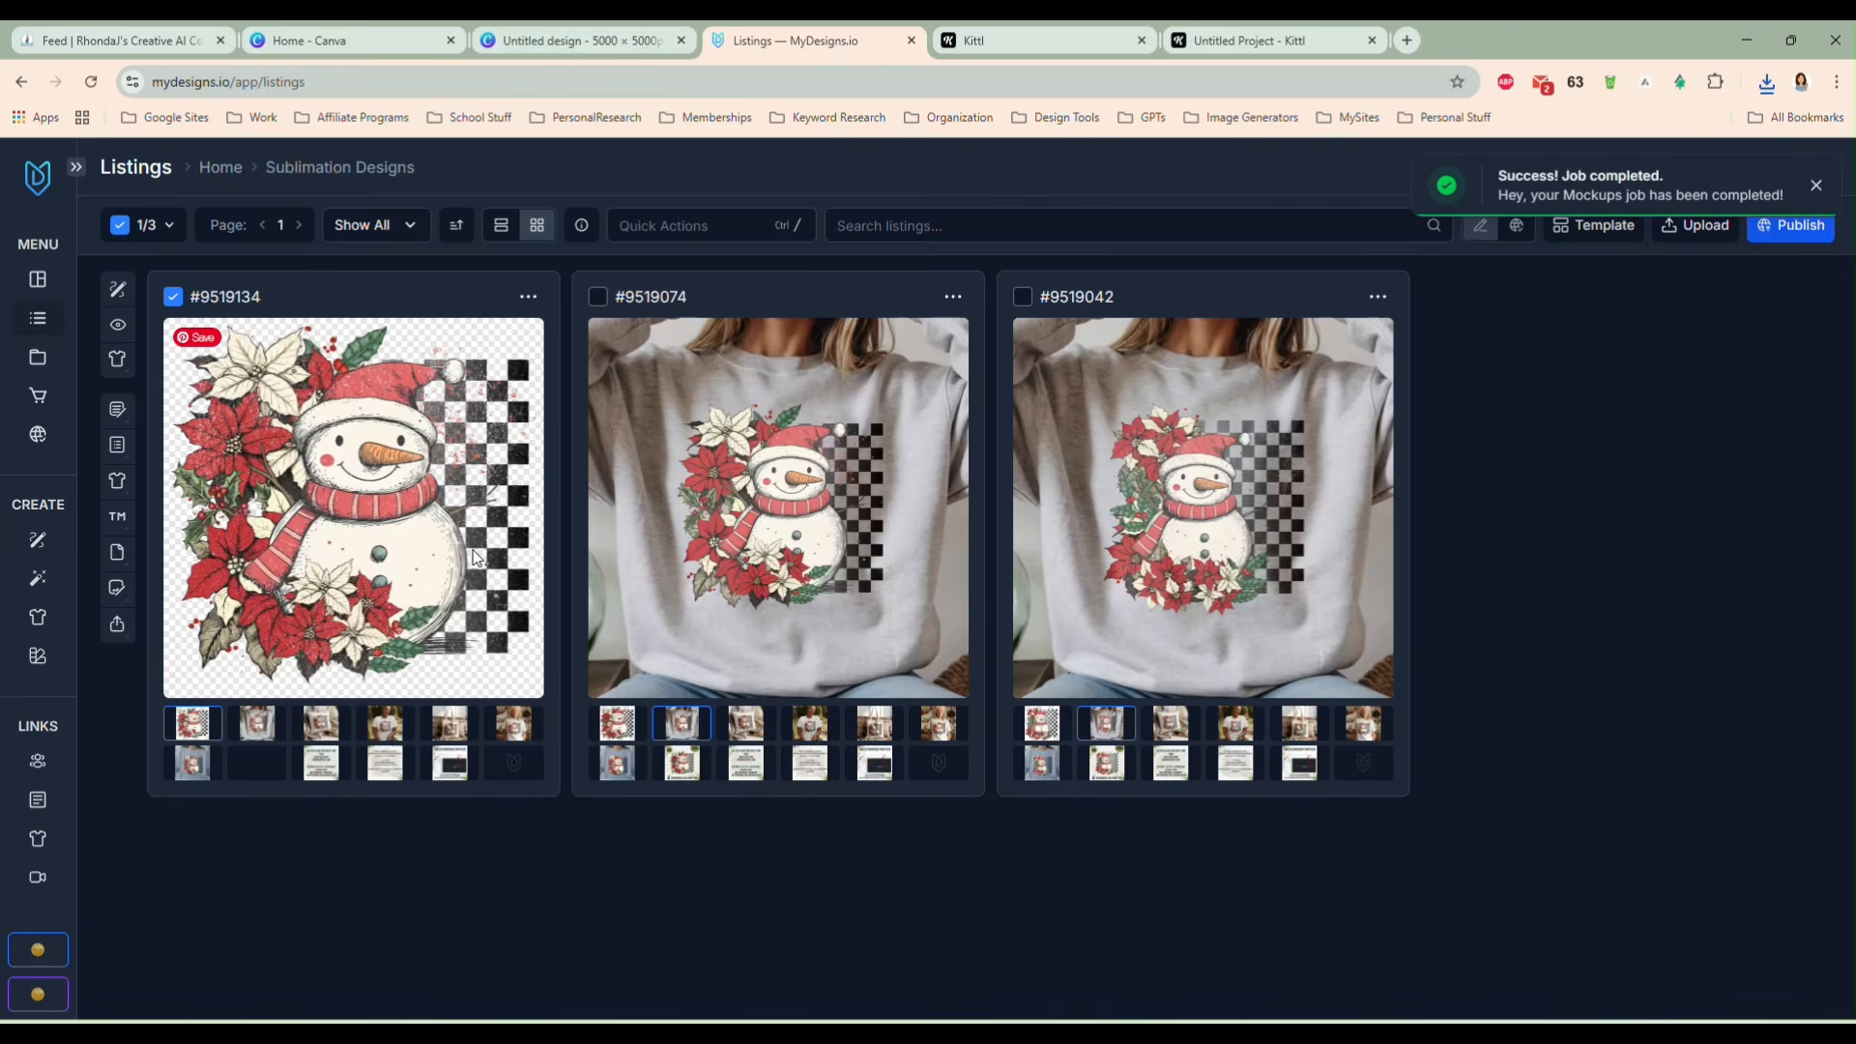
- Show the gray sweatshirt mockup on the new grunge snowman listing and open that file at full size
{"action": "left_click", "coordinate": [258, 724]}
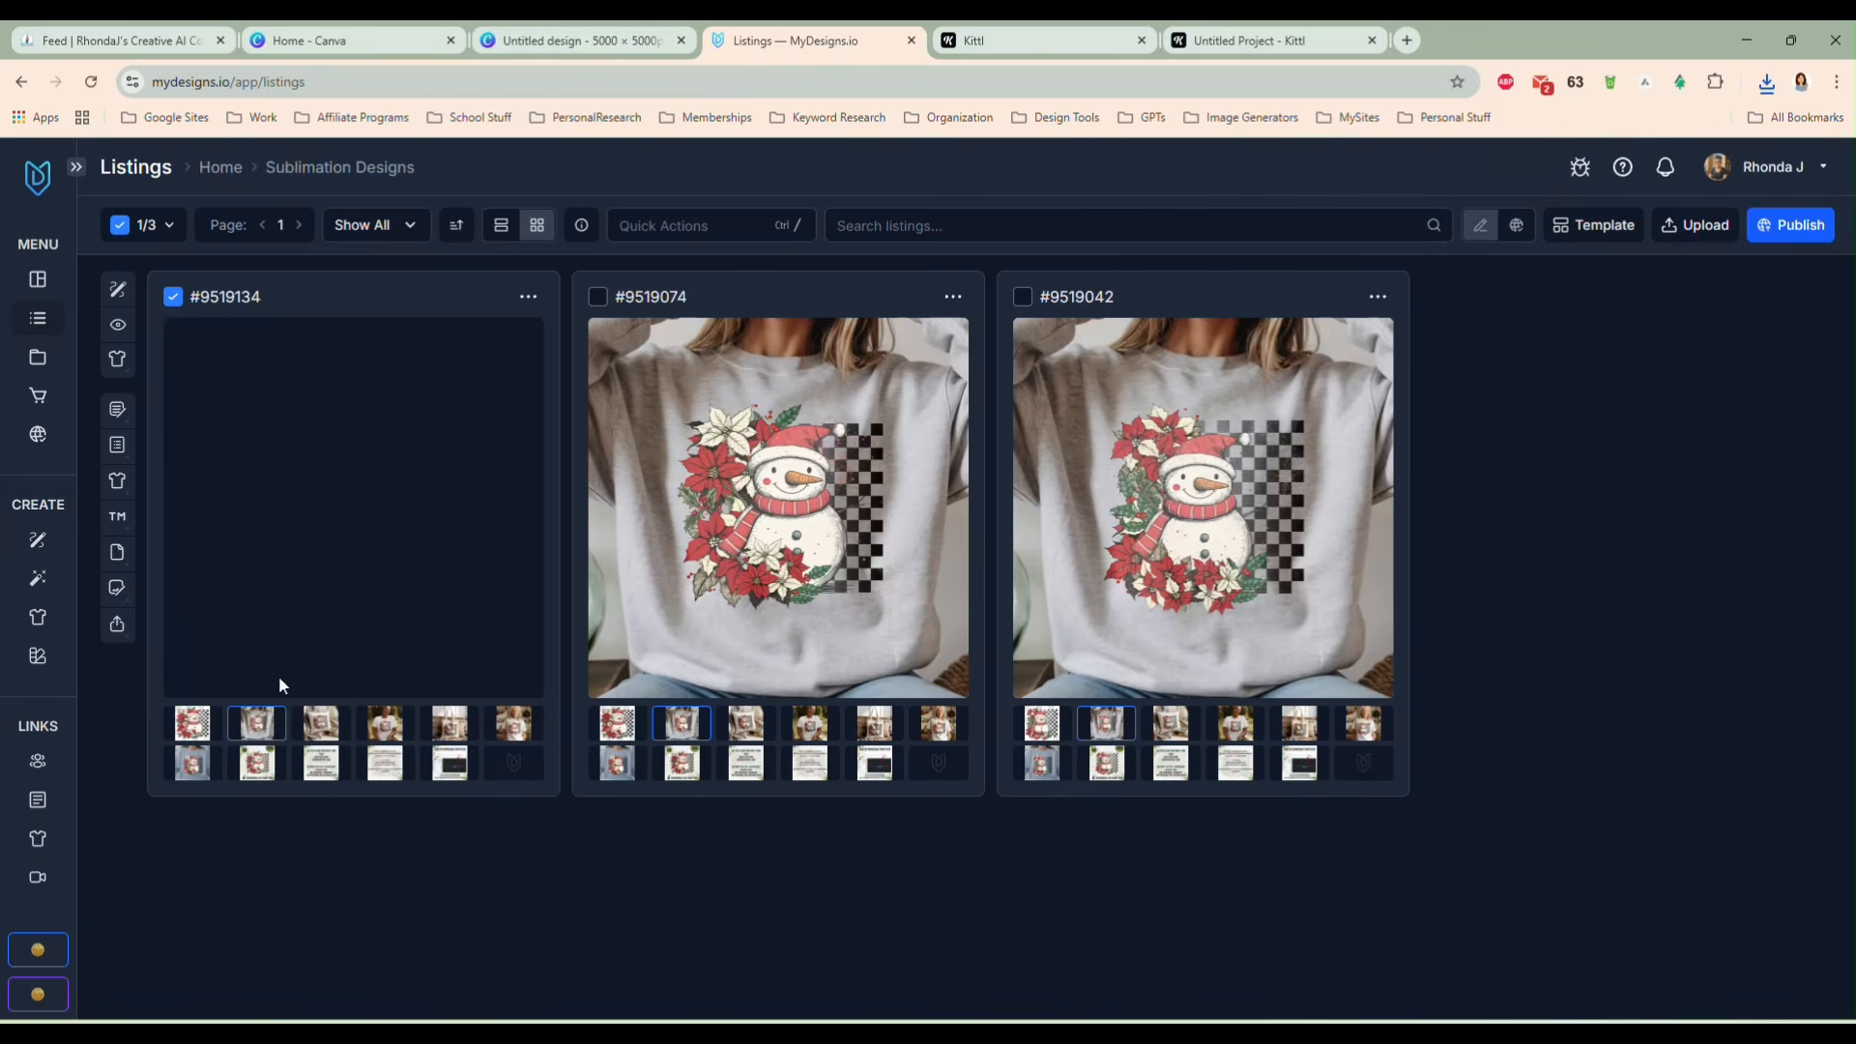
{"action": "left_click", "coordinate": [528, 297]}
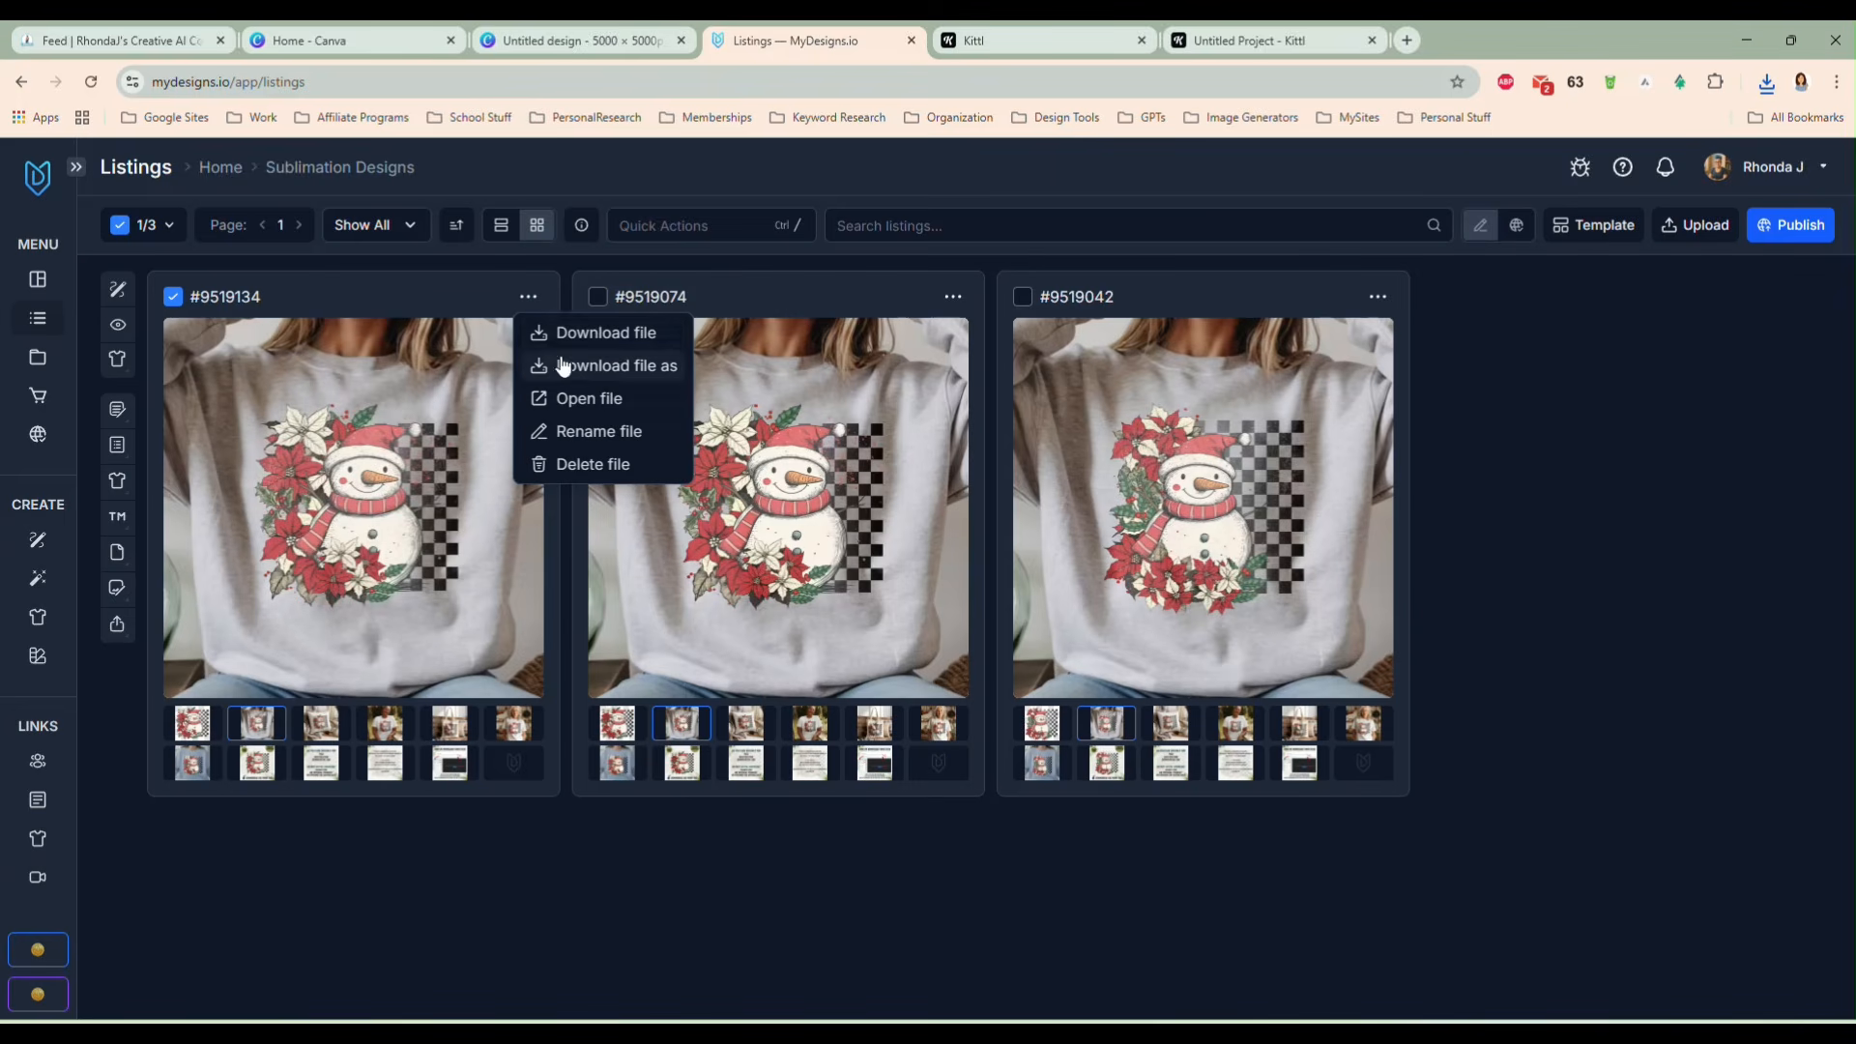
{"action": "left_click", "coordinate": [576, 396]}
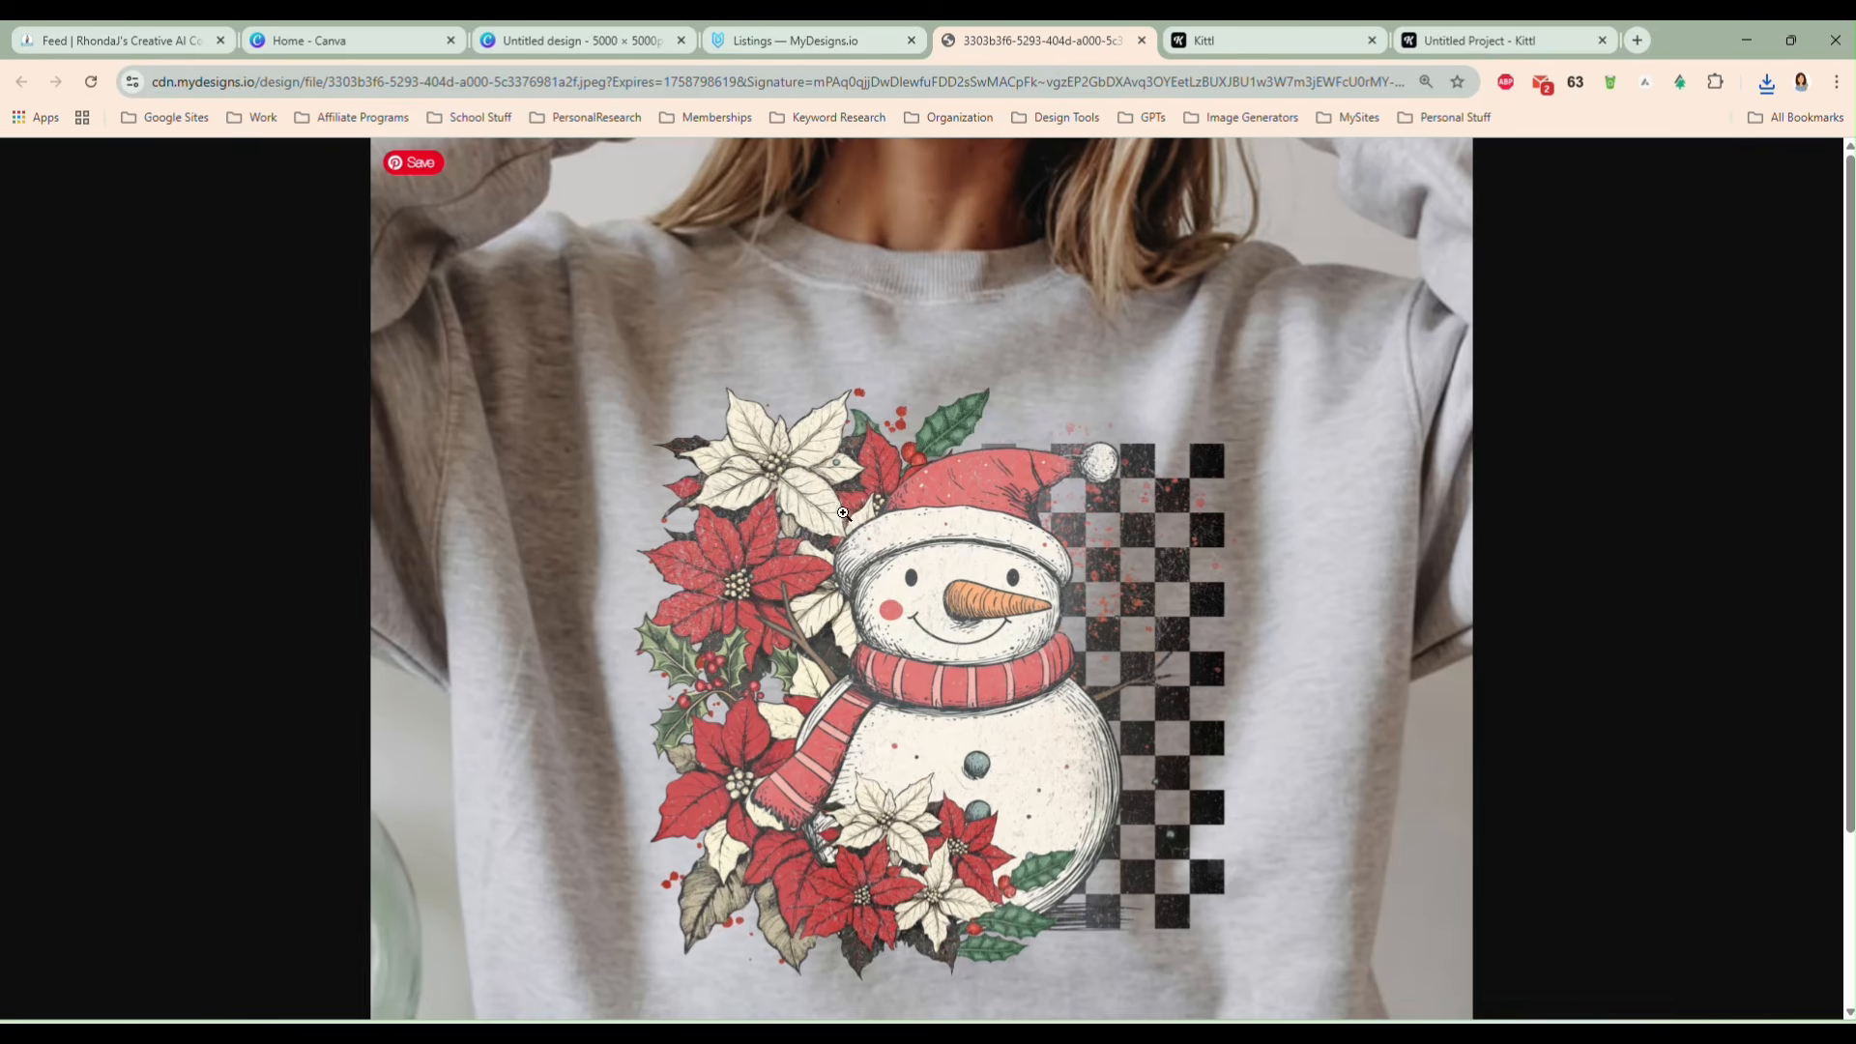
- Open the gray sweatshirt mockup of the middle snowman listing at full size to compare it with the grunge version
{"action": "left_click", "coordinate": [756, 43]}
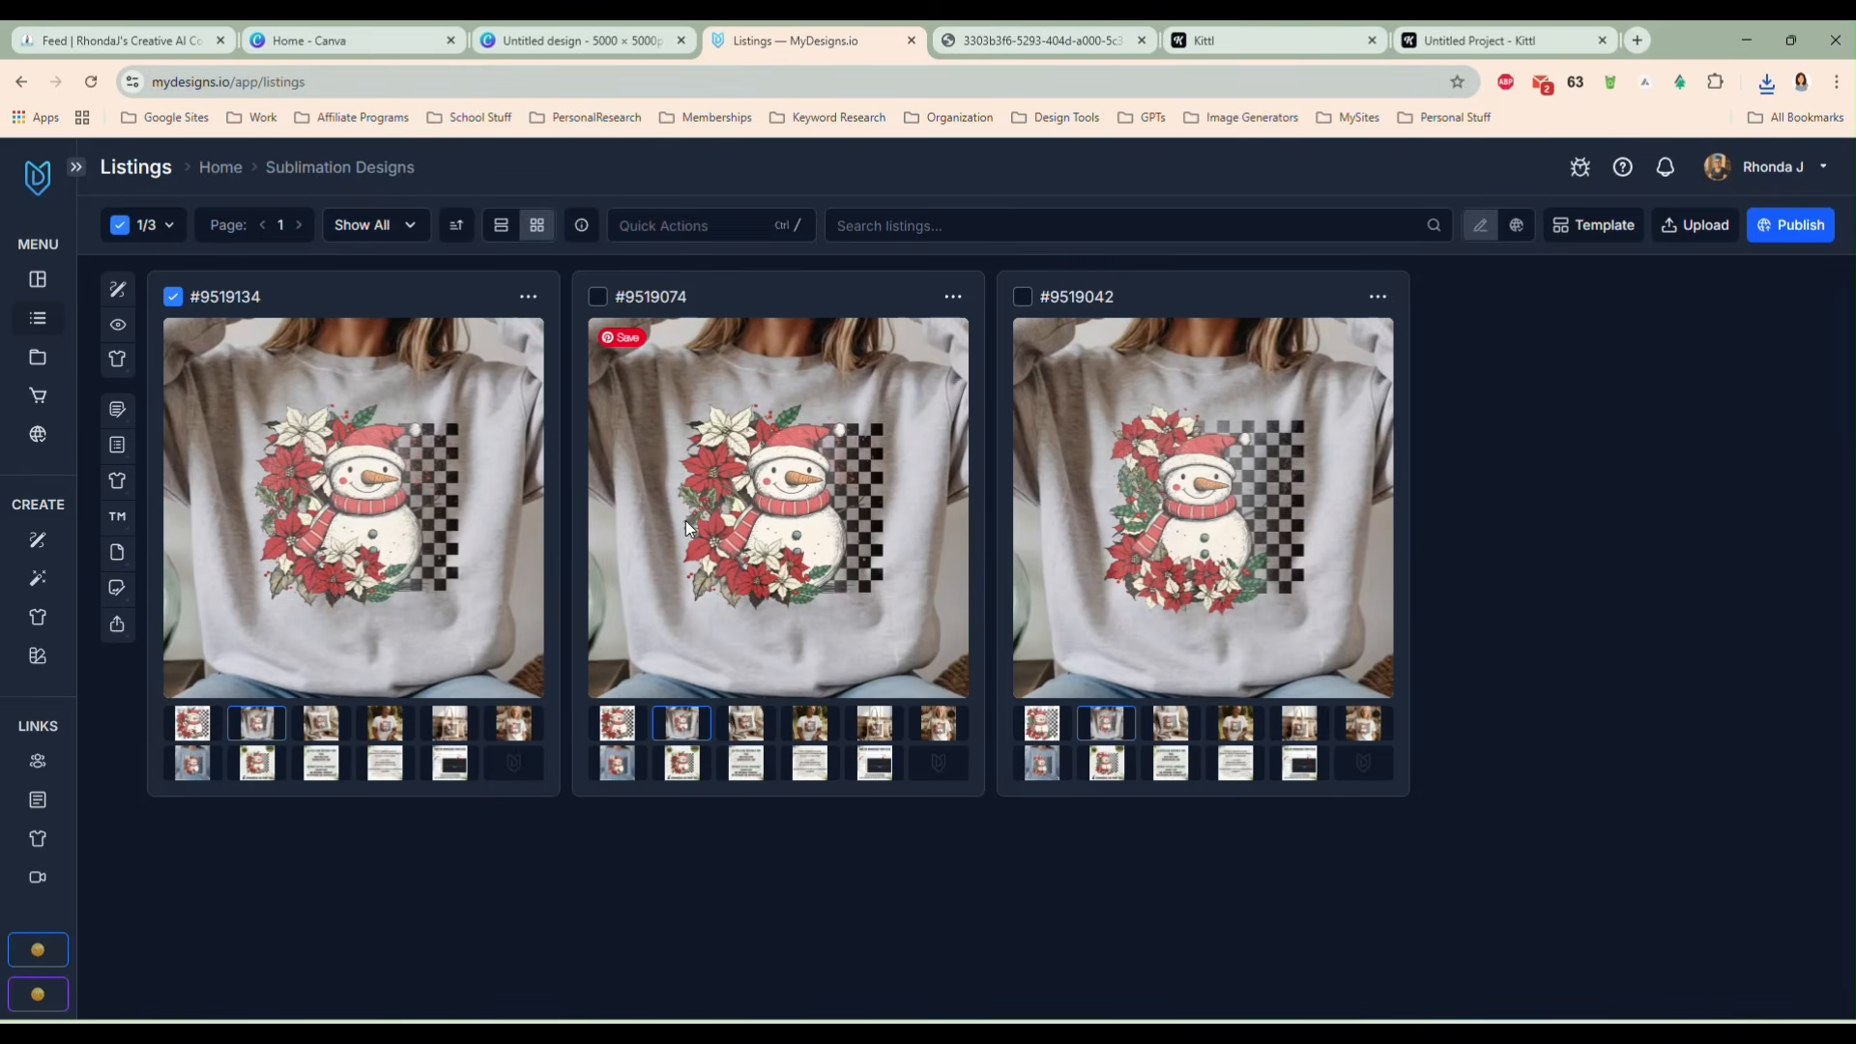
{"action": "left_click", "coordinate": [952, 296]}
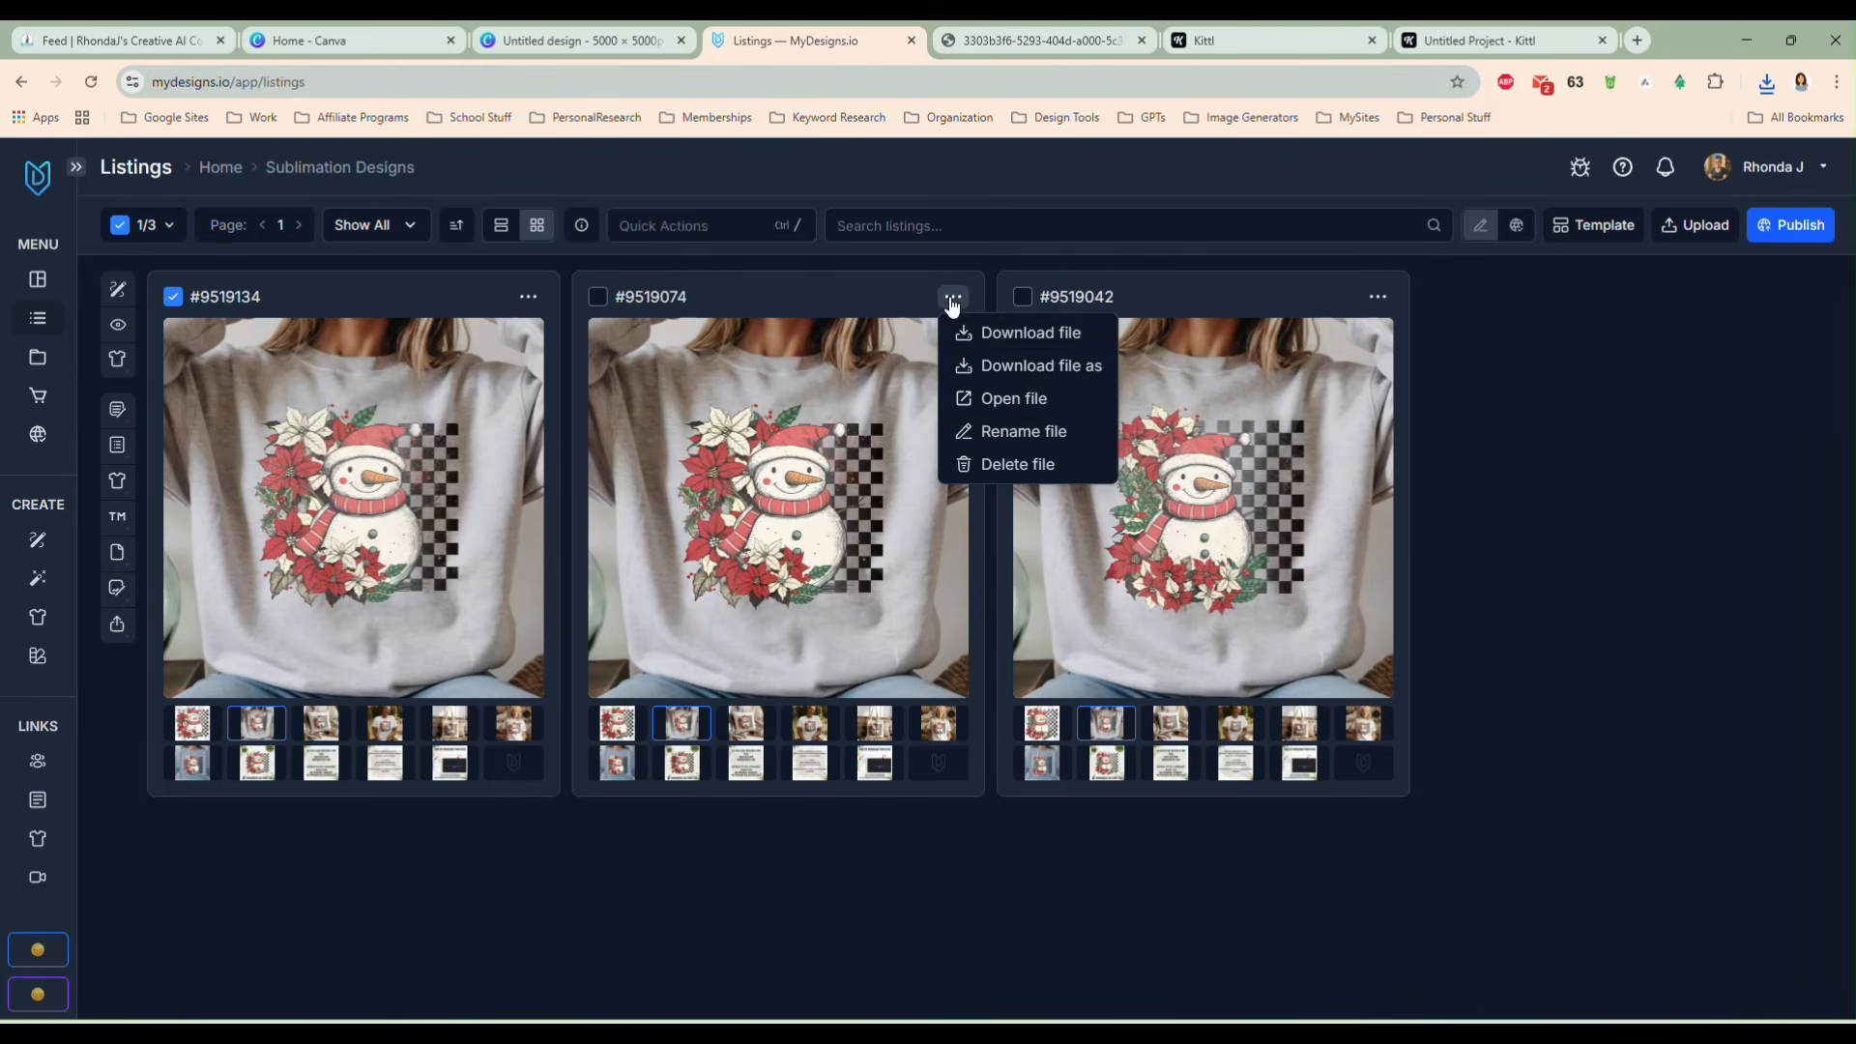
{"action": "left_click", "coordinate": [969, 396]}
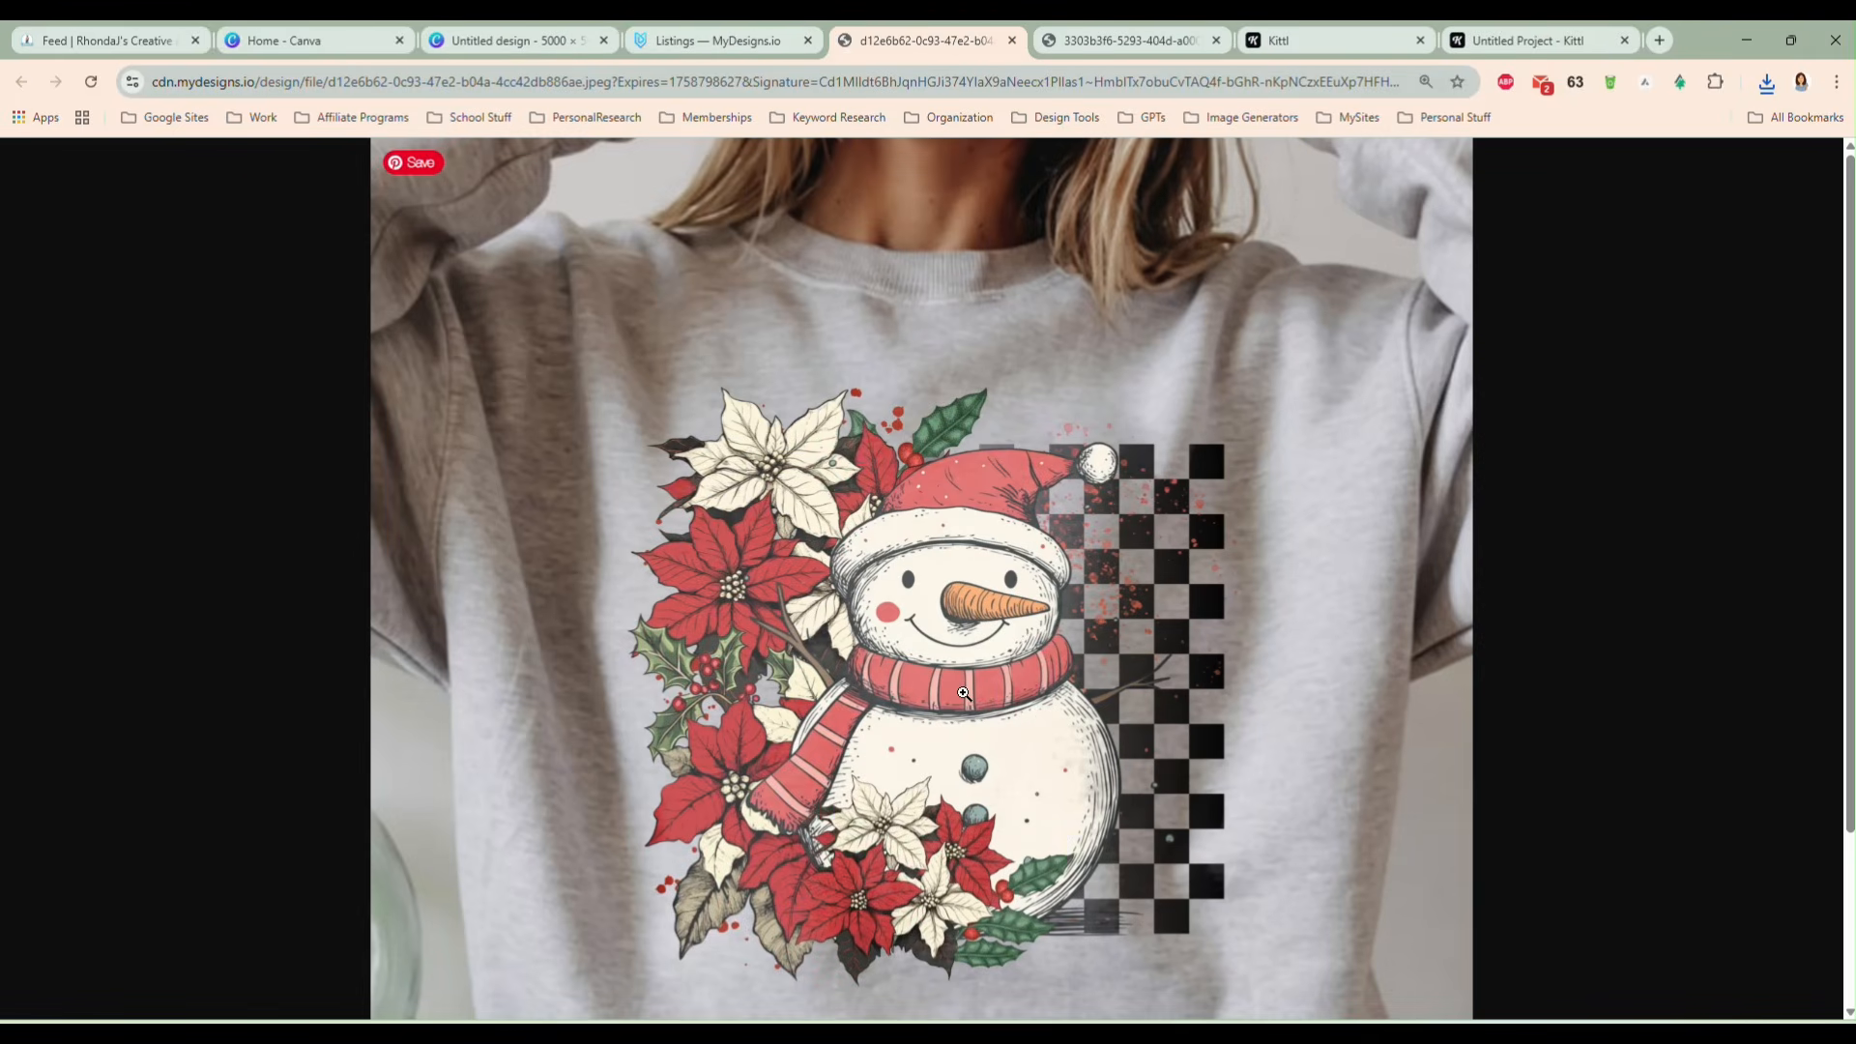
{"action": "scroll", "coordinate": [966, 677], "scroll_direction": "down", "scroll_amount": 1}
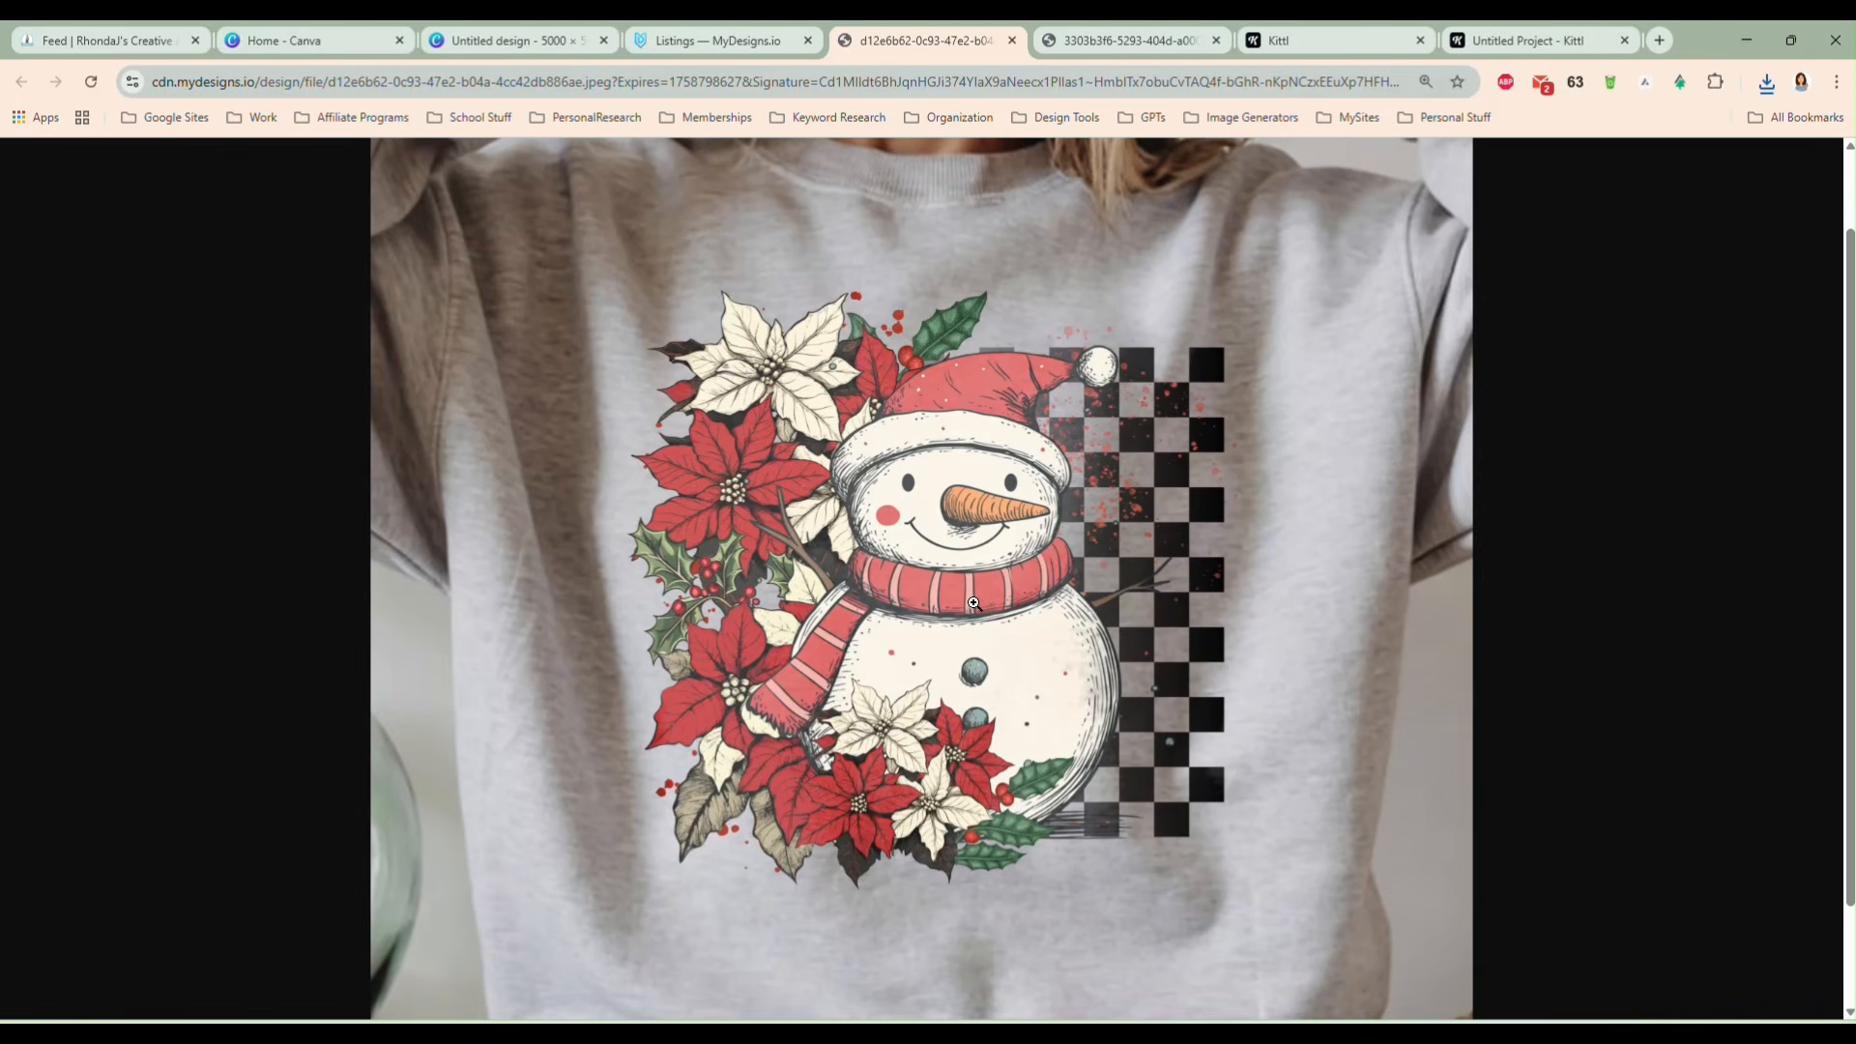
- Examine the print detail up close on the plain snowman sweatshirt mockup and on its grunge version
{"action": "left_click", "coordinate": [973, 603]}
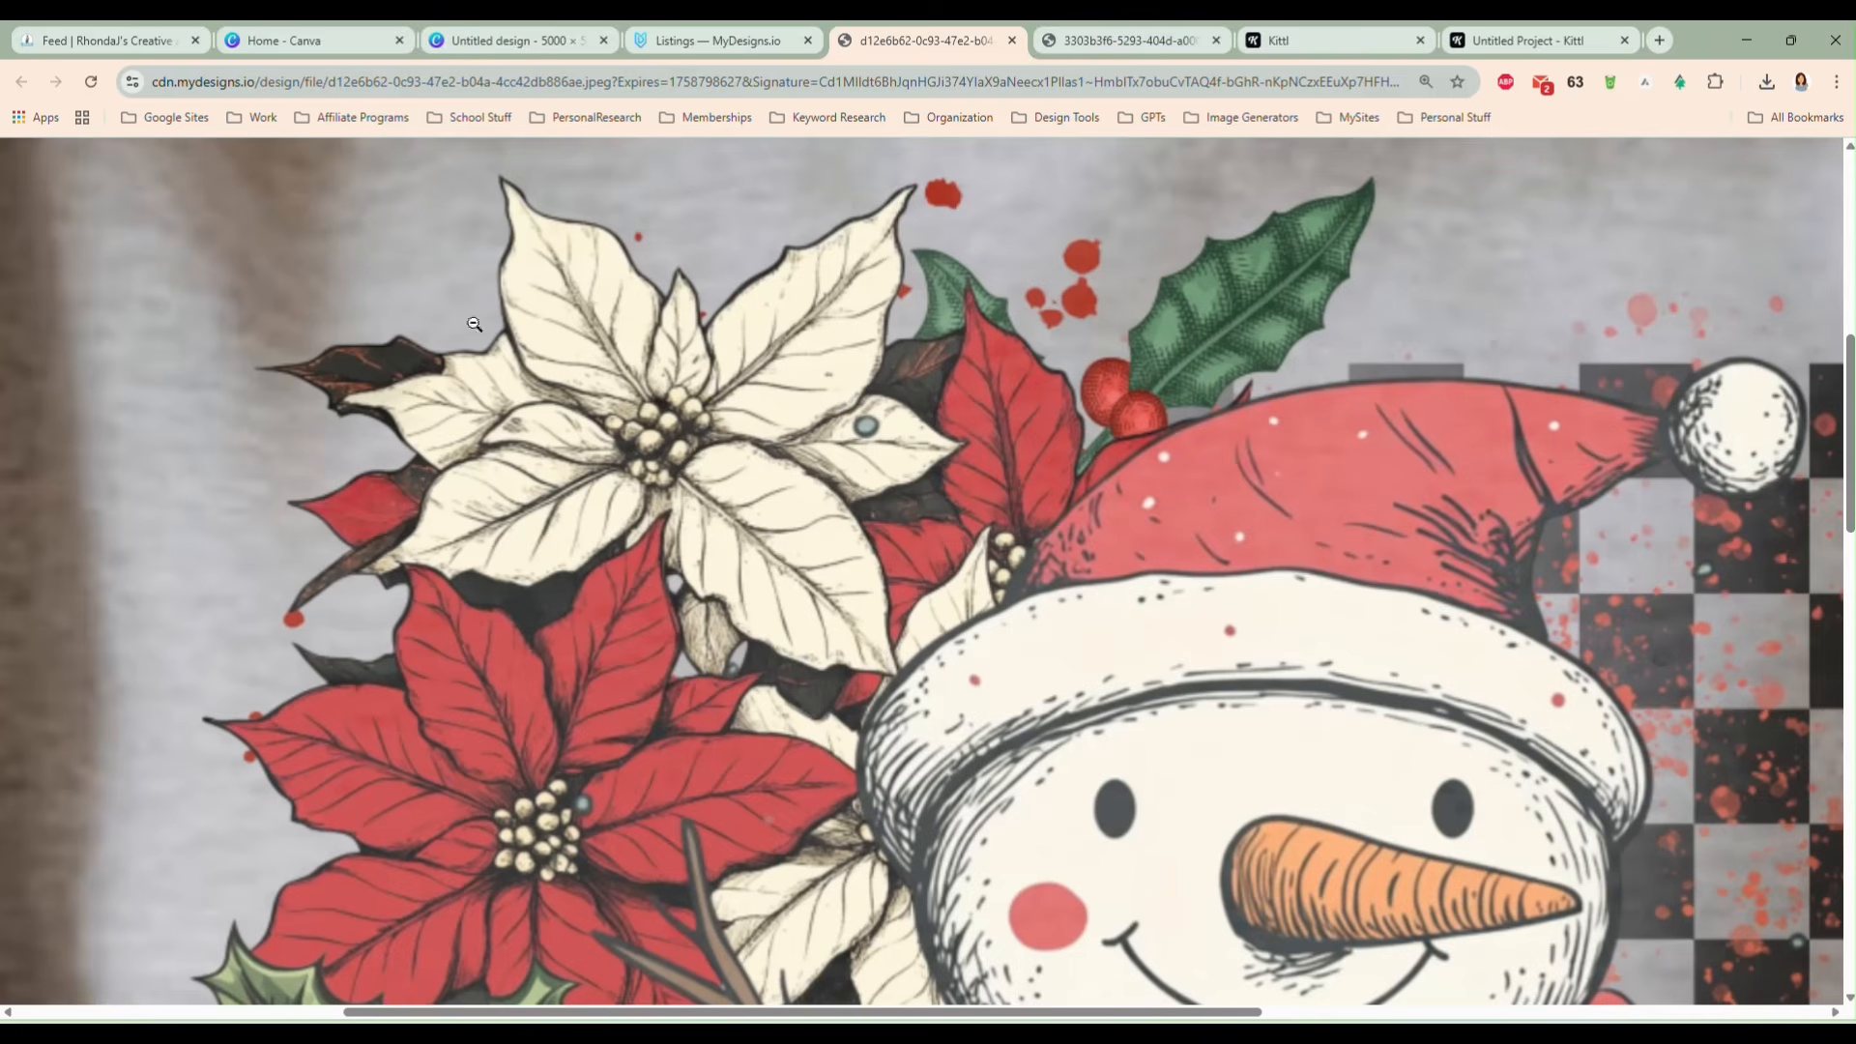
{"action": "left_click", "coordinate": [934, 603]}
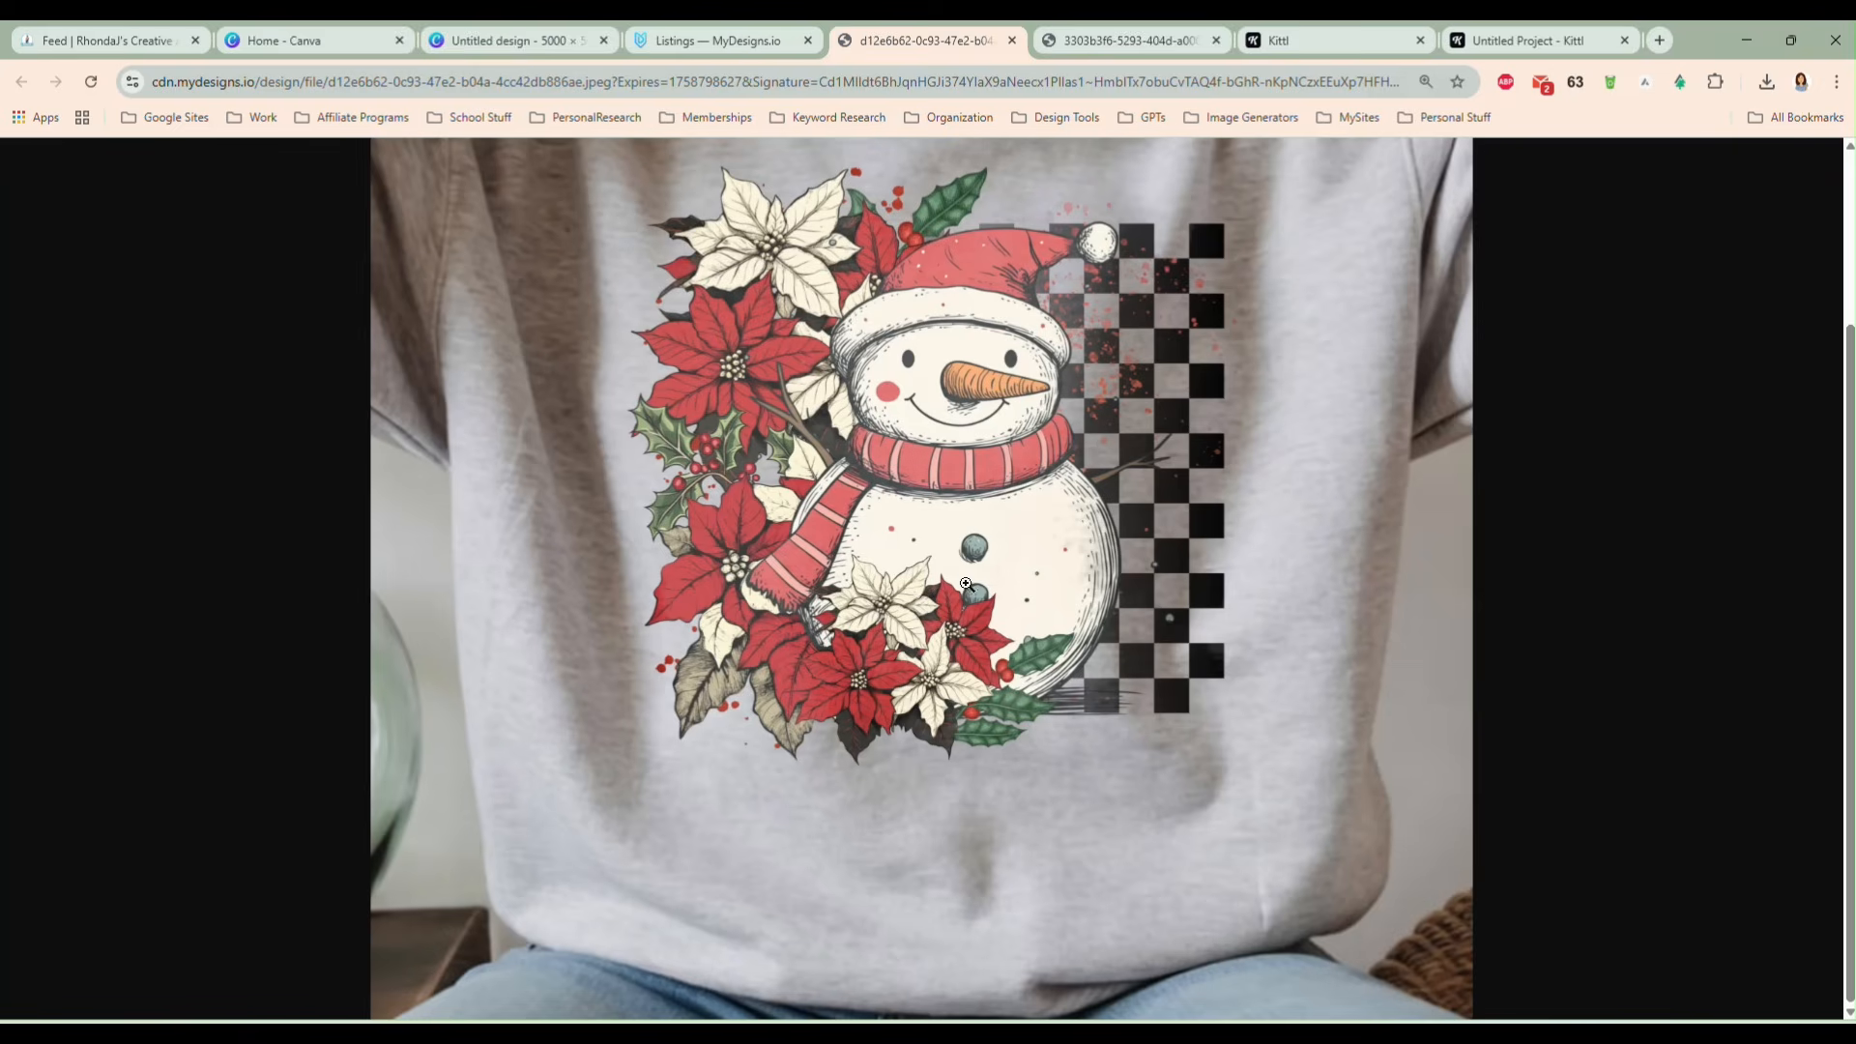
{"action": "left_click", "coordinate": [1103, 48]}
{"action": "left_click", "coordinate": [904, 700]}
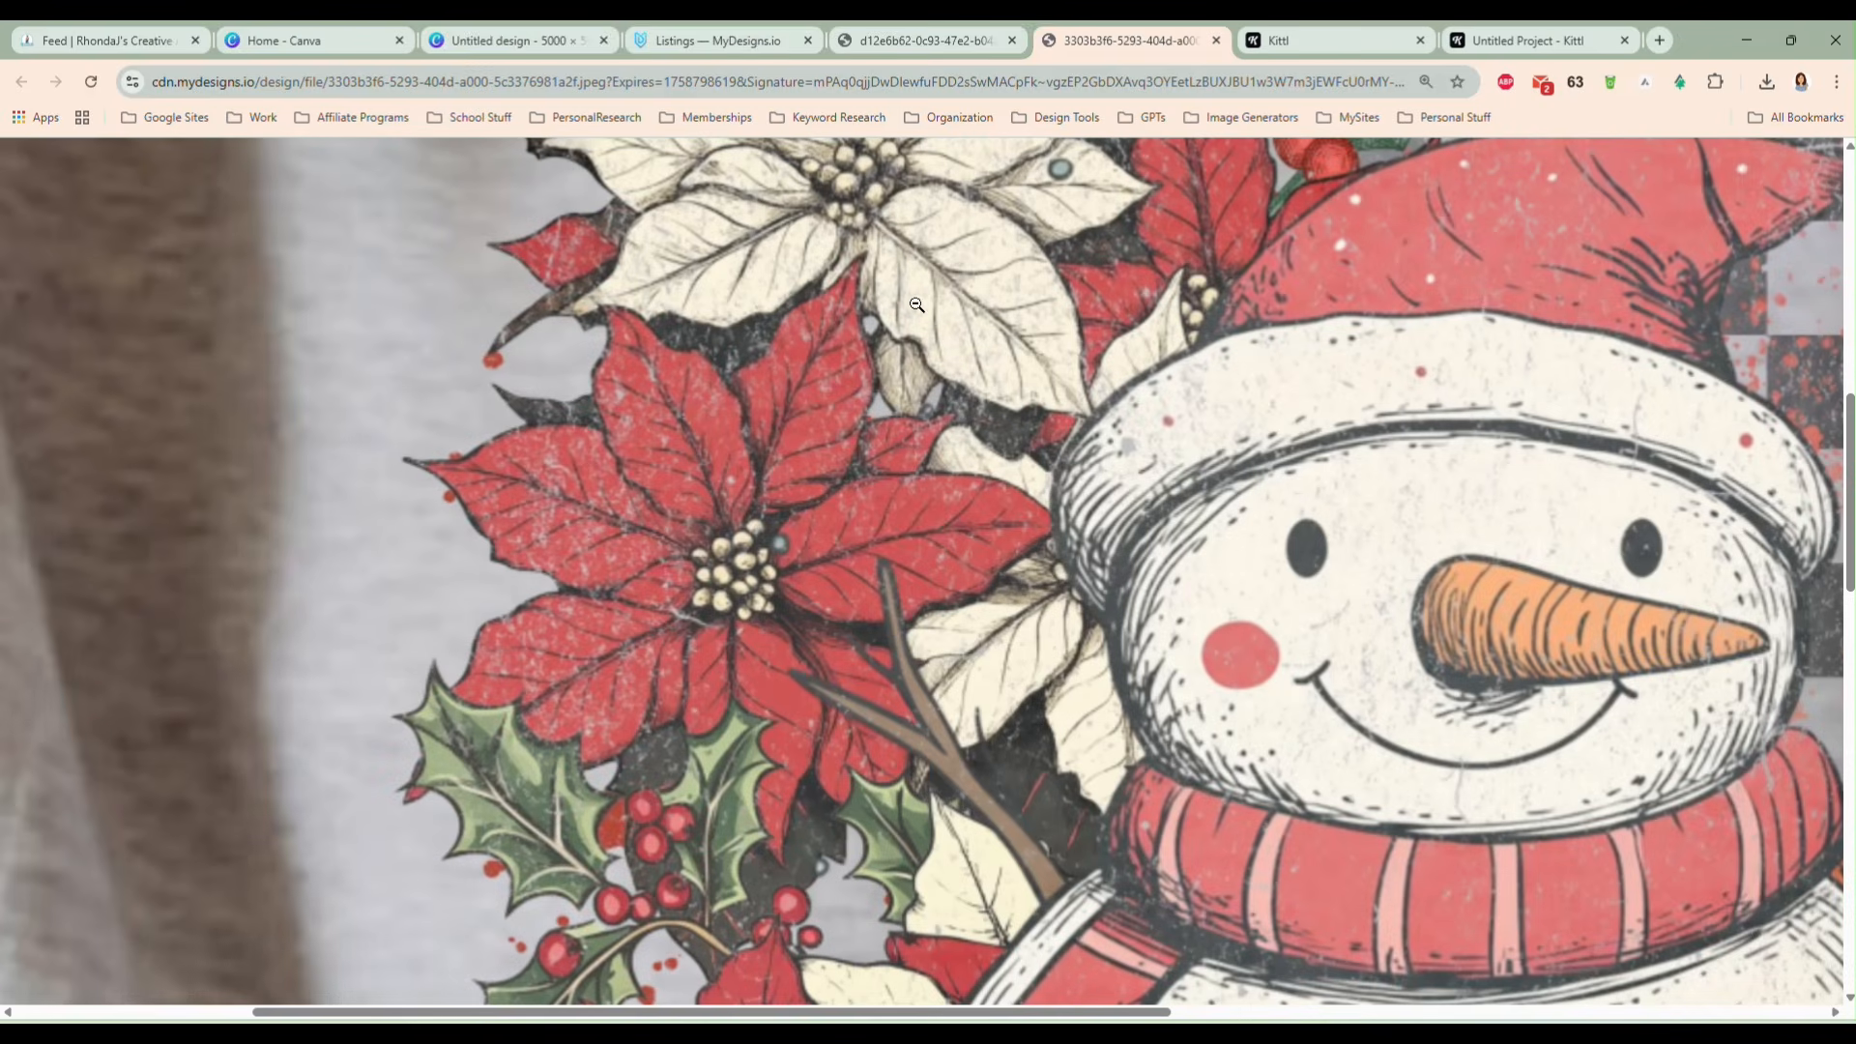
{"action": "scroll", "coordinate": [930, 600], "scroll_direction": "down", "scroll_amount": 5}
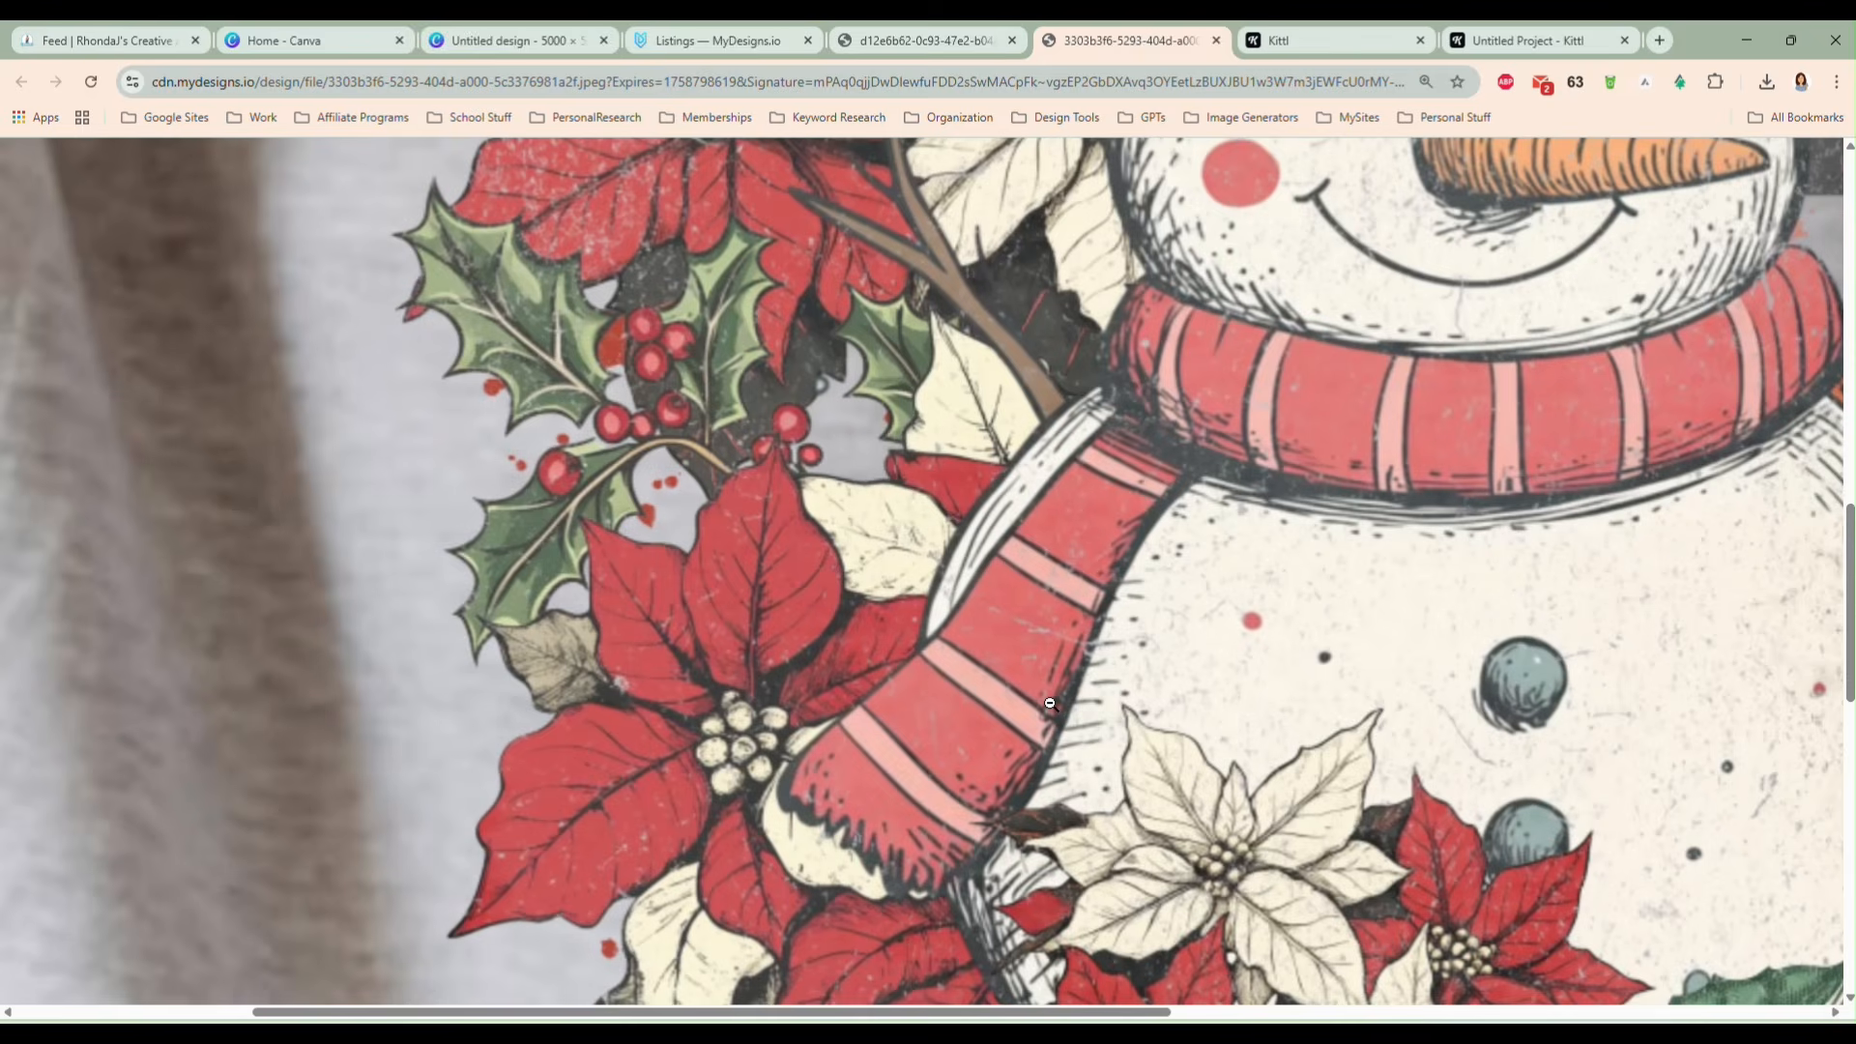
{"action": "scroll", "coordinate": [1221, 664], "scroll_direction": "up", "scroll_amount": 1}
{"action": "left_click", "coordinate": [1220, 663]}
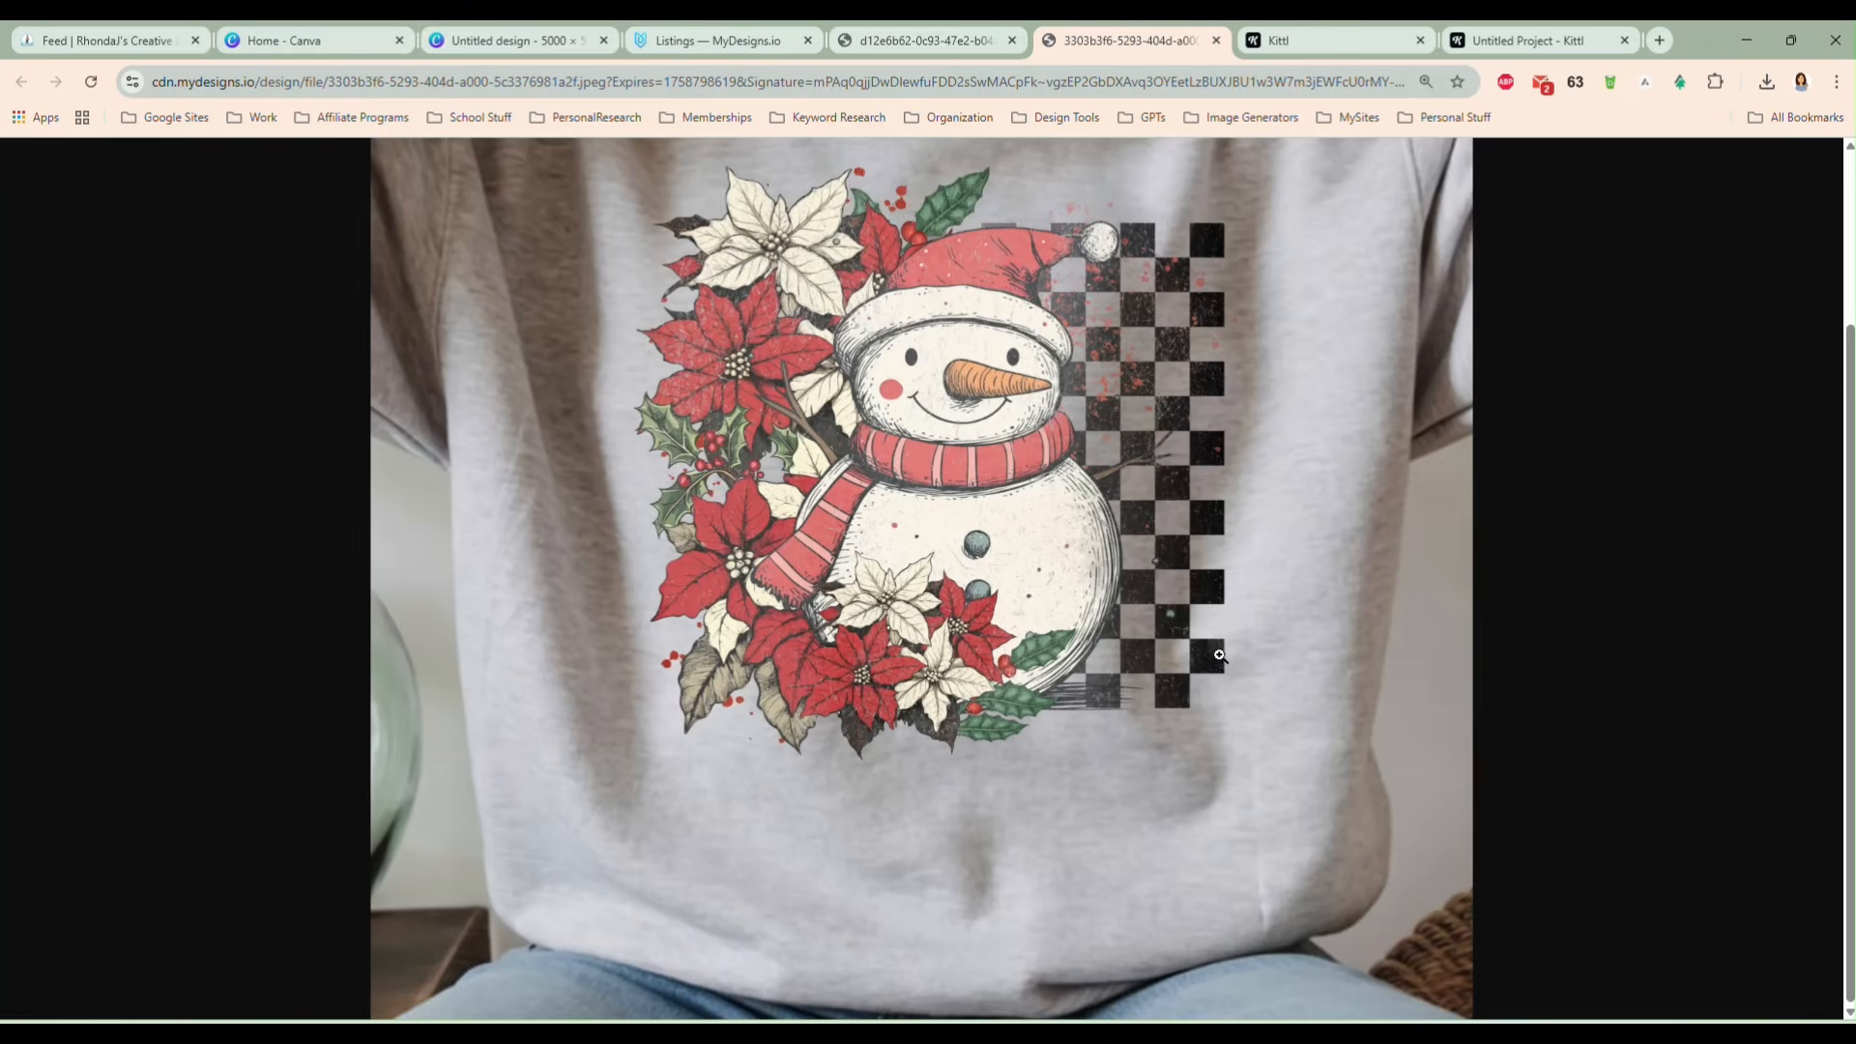
- Compare the whole plain and grunge snowman designs on the gray sweatshirt by alternating between the two mockups
{"action": "left_click", "coordinate": [893, 45]}
{"action": "left_click", "coordinate": [1087, 46]}
{"action": "scroll", "coordinate": [922, 679], "scroll_direction": "up", "scroll_amount": 1}
{"action": "scroll", "coordinate": [922, 679], "scroll_direction": "up", "scroll_amount": 1}
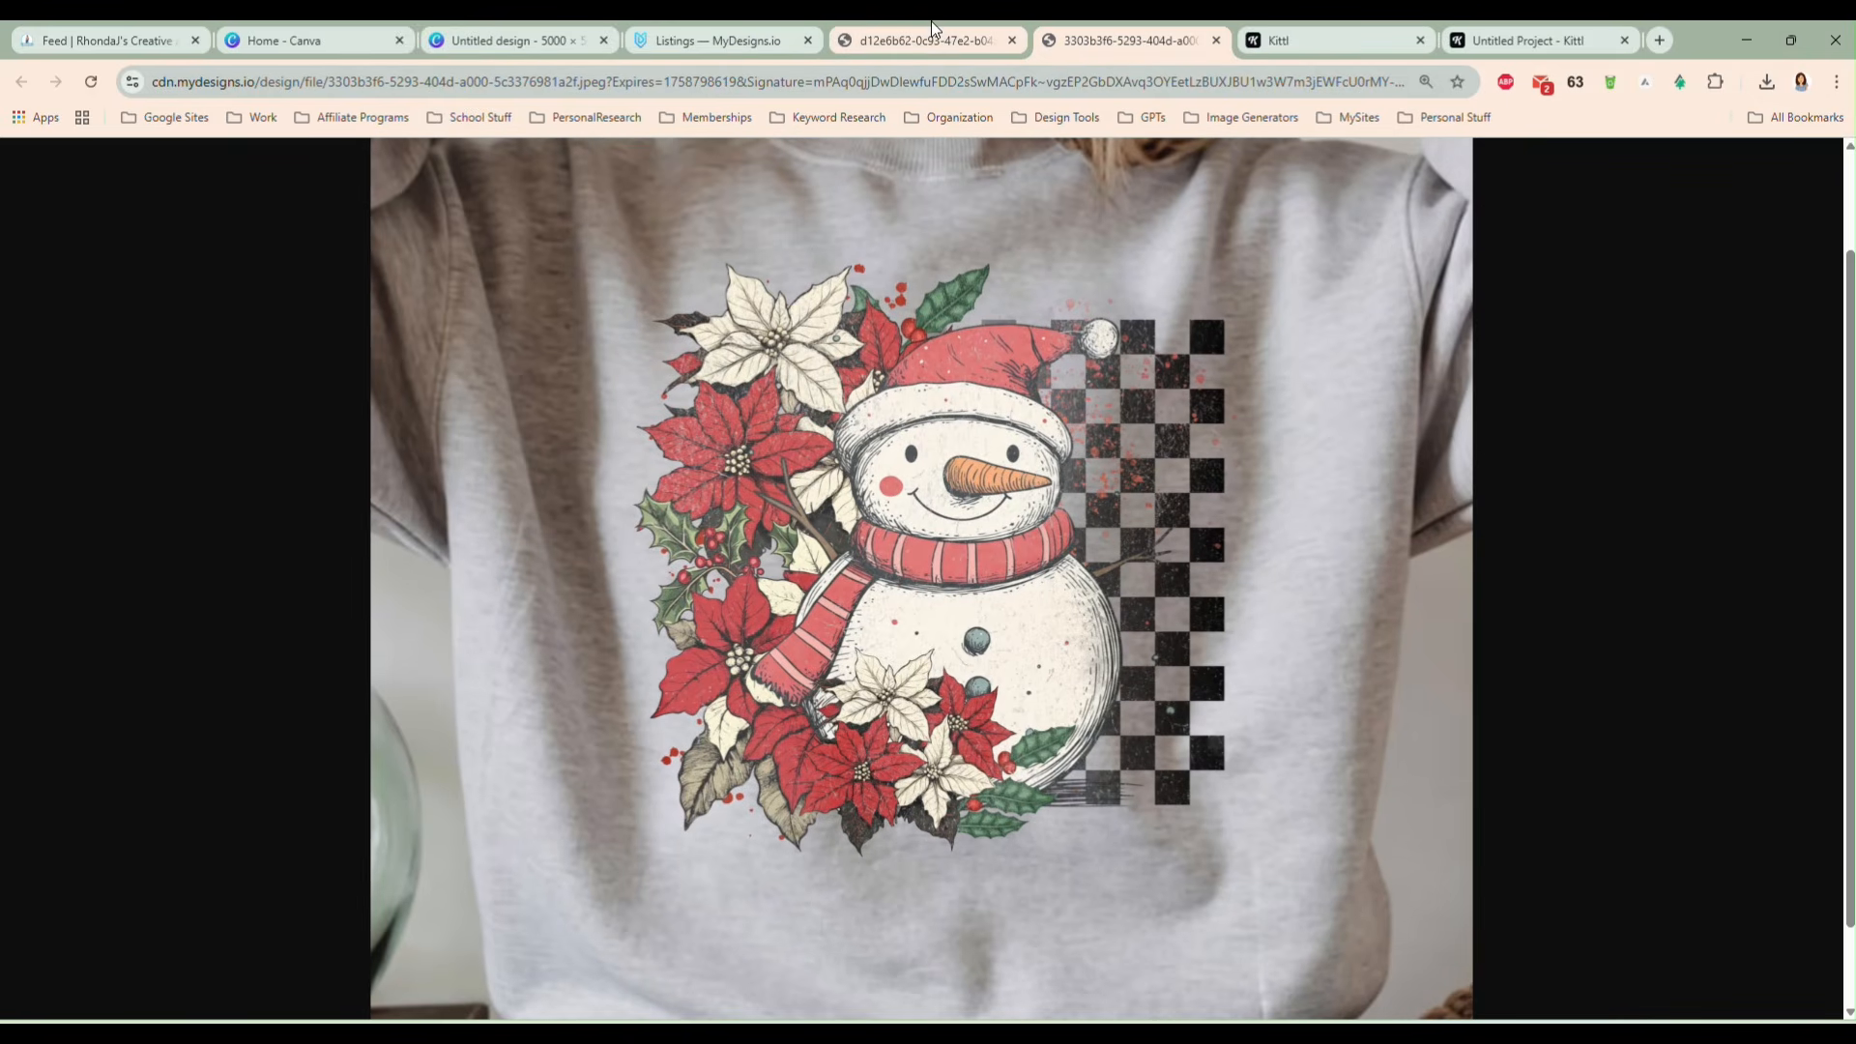
{"action": "left_click", "coordinate": [919, 44]}
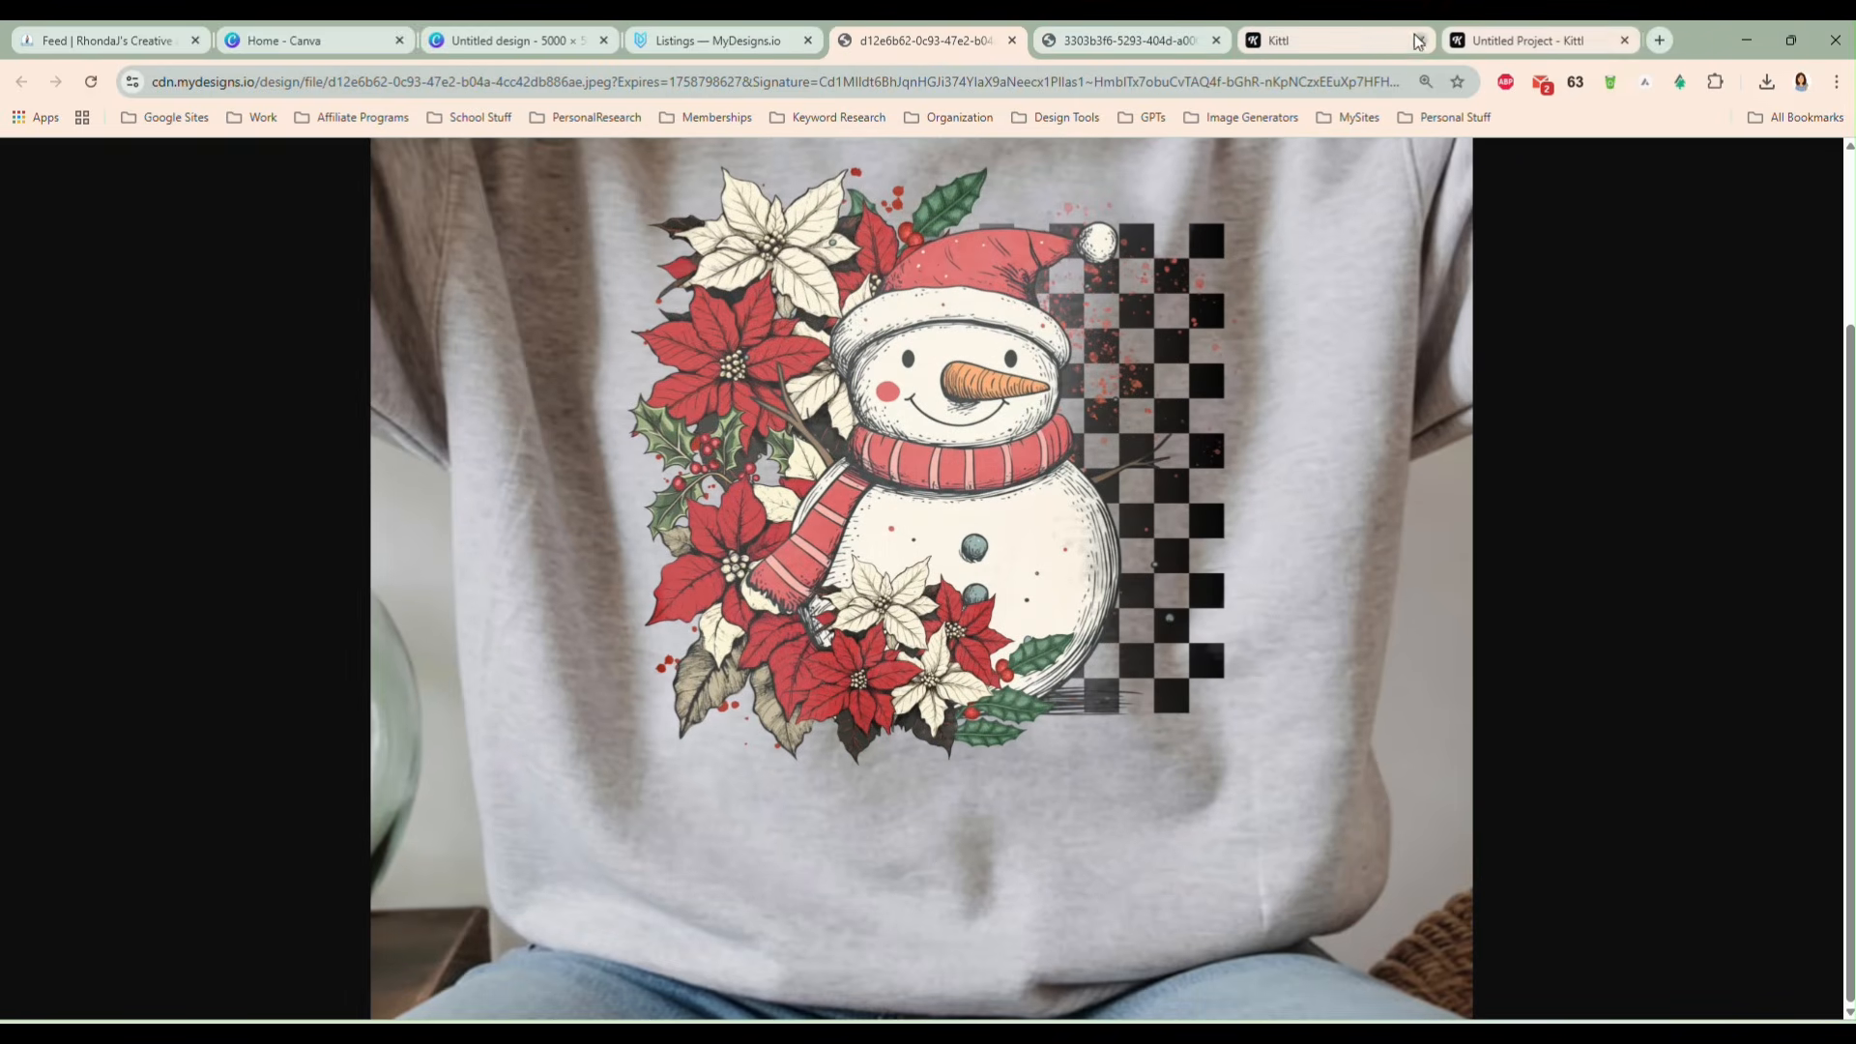
- Return to the Kittl snowman project, close the texture library and download settings, and shift Artboard 1 slightly
{"action": "left_click", "coordinate": [1372, 40]}
{"action": "left_click", "coordinate": [1546, 40]}
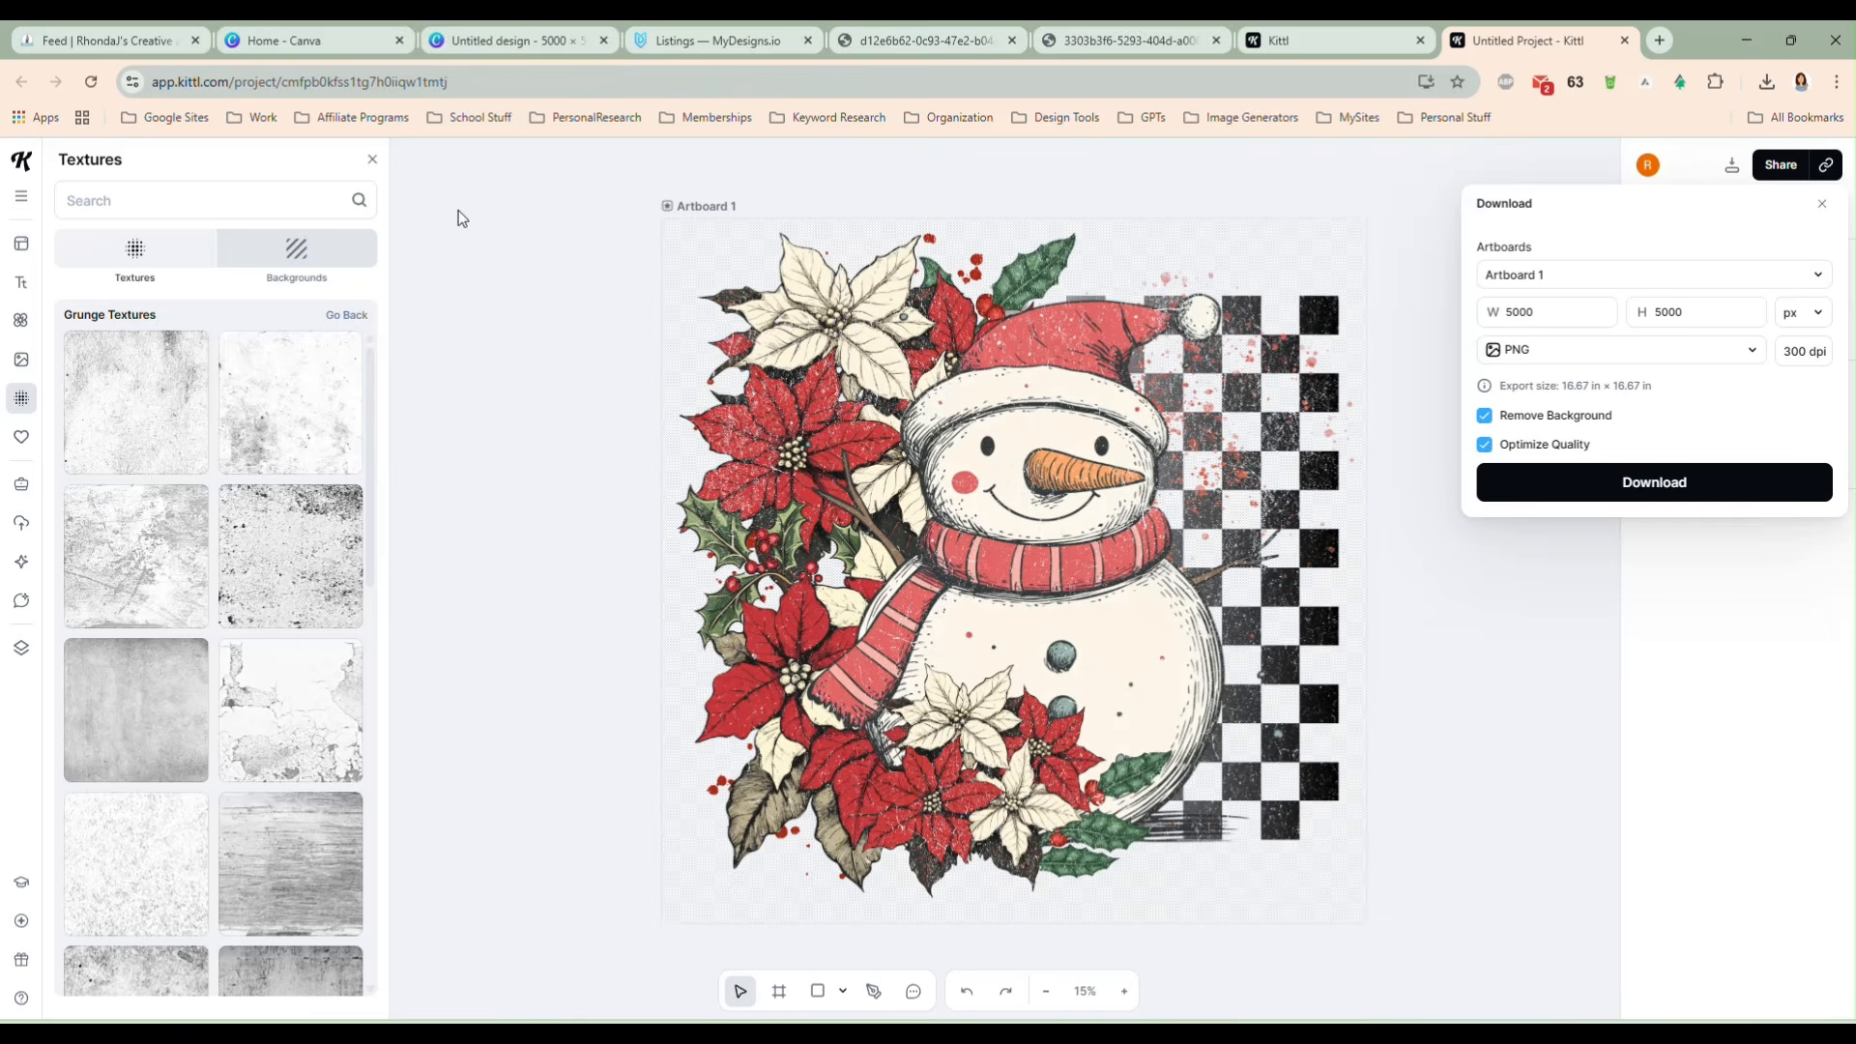
{"action": "left_click", "coordinate": [373, 162]}
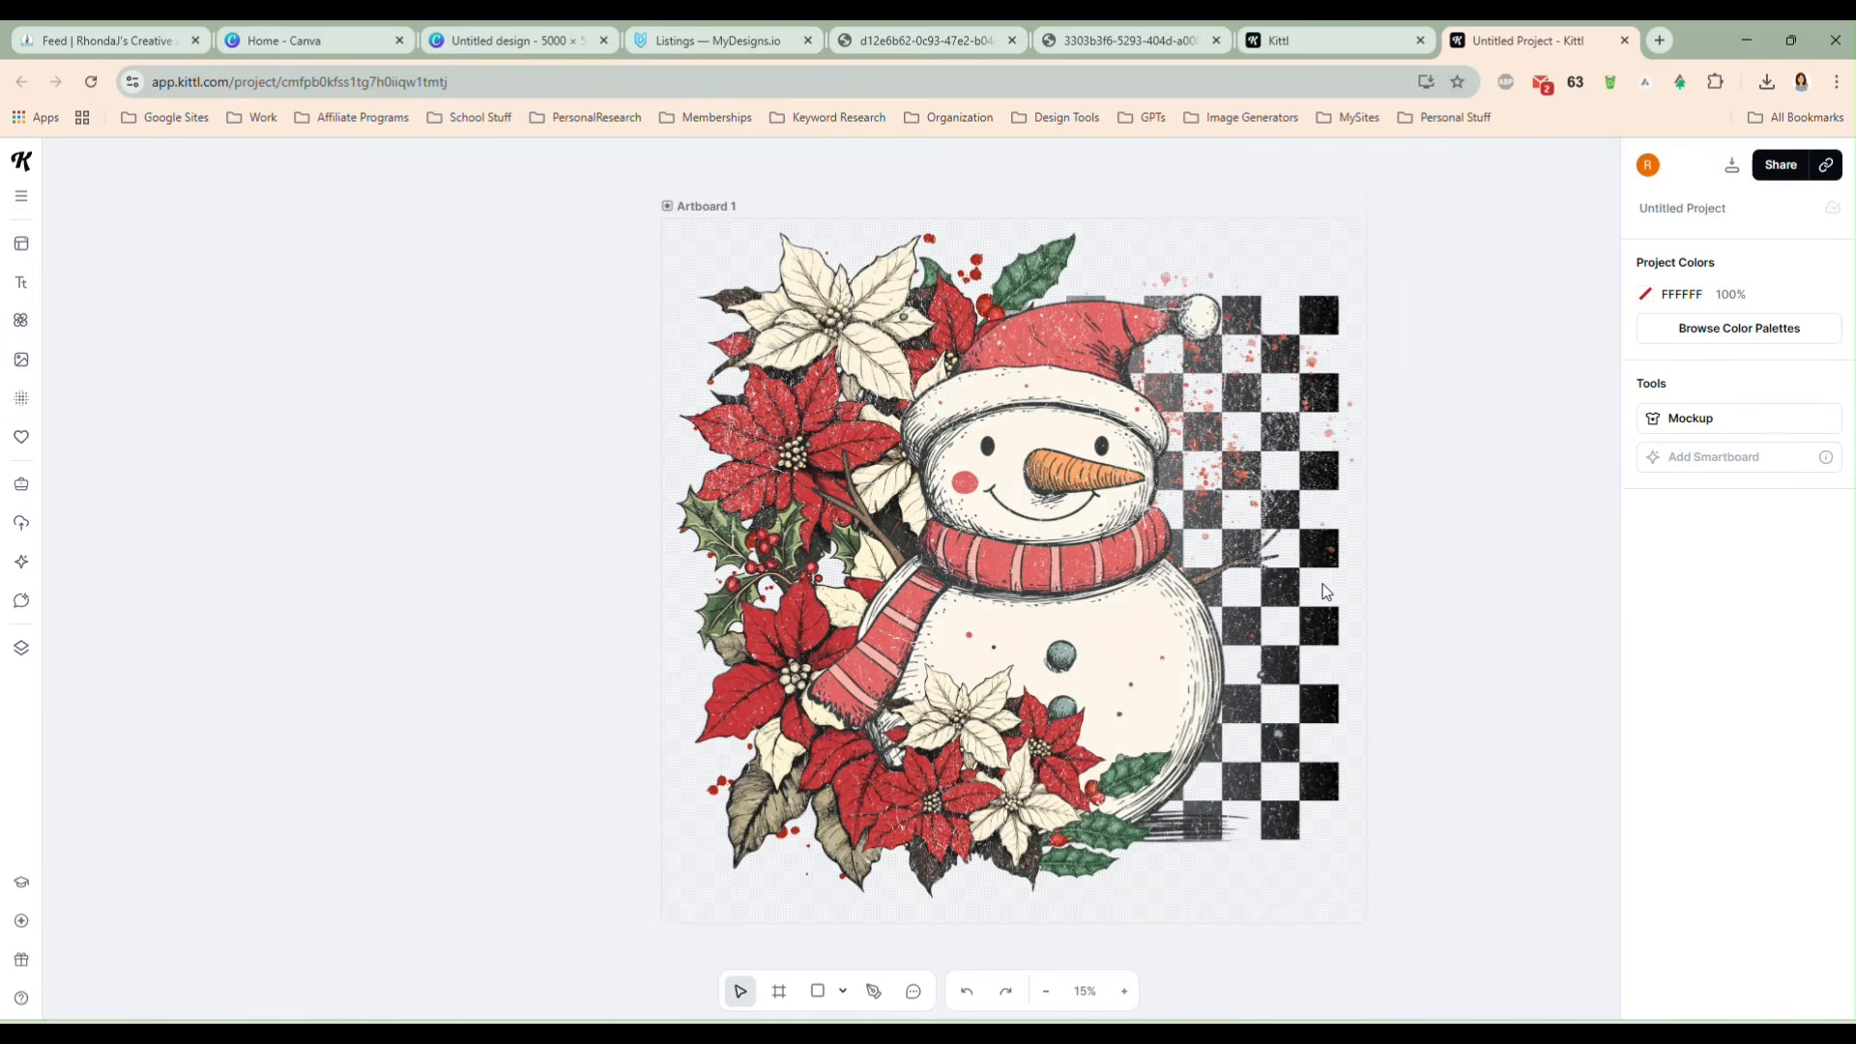
{"action": "scroll", "coordinate": [1399, 611], "scroll_direction": "down", "scroll_amount": 3}
{"action": "scroll", "coordinate": [1400, 611], "scroll_direction": "up", "scroll_amount": 3}
{"action": "left_click_drag", "start_coordinate": [730, 203], "coordinate": [620, 191]}
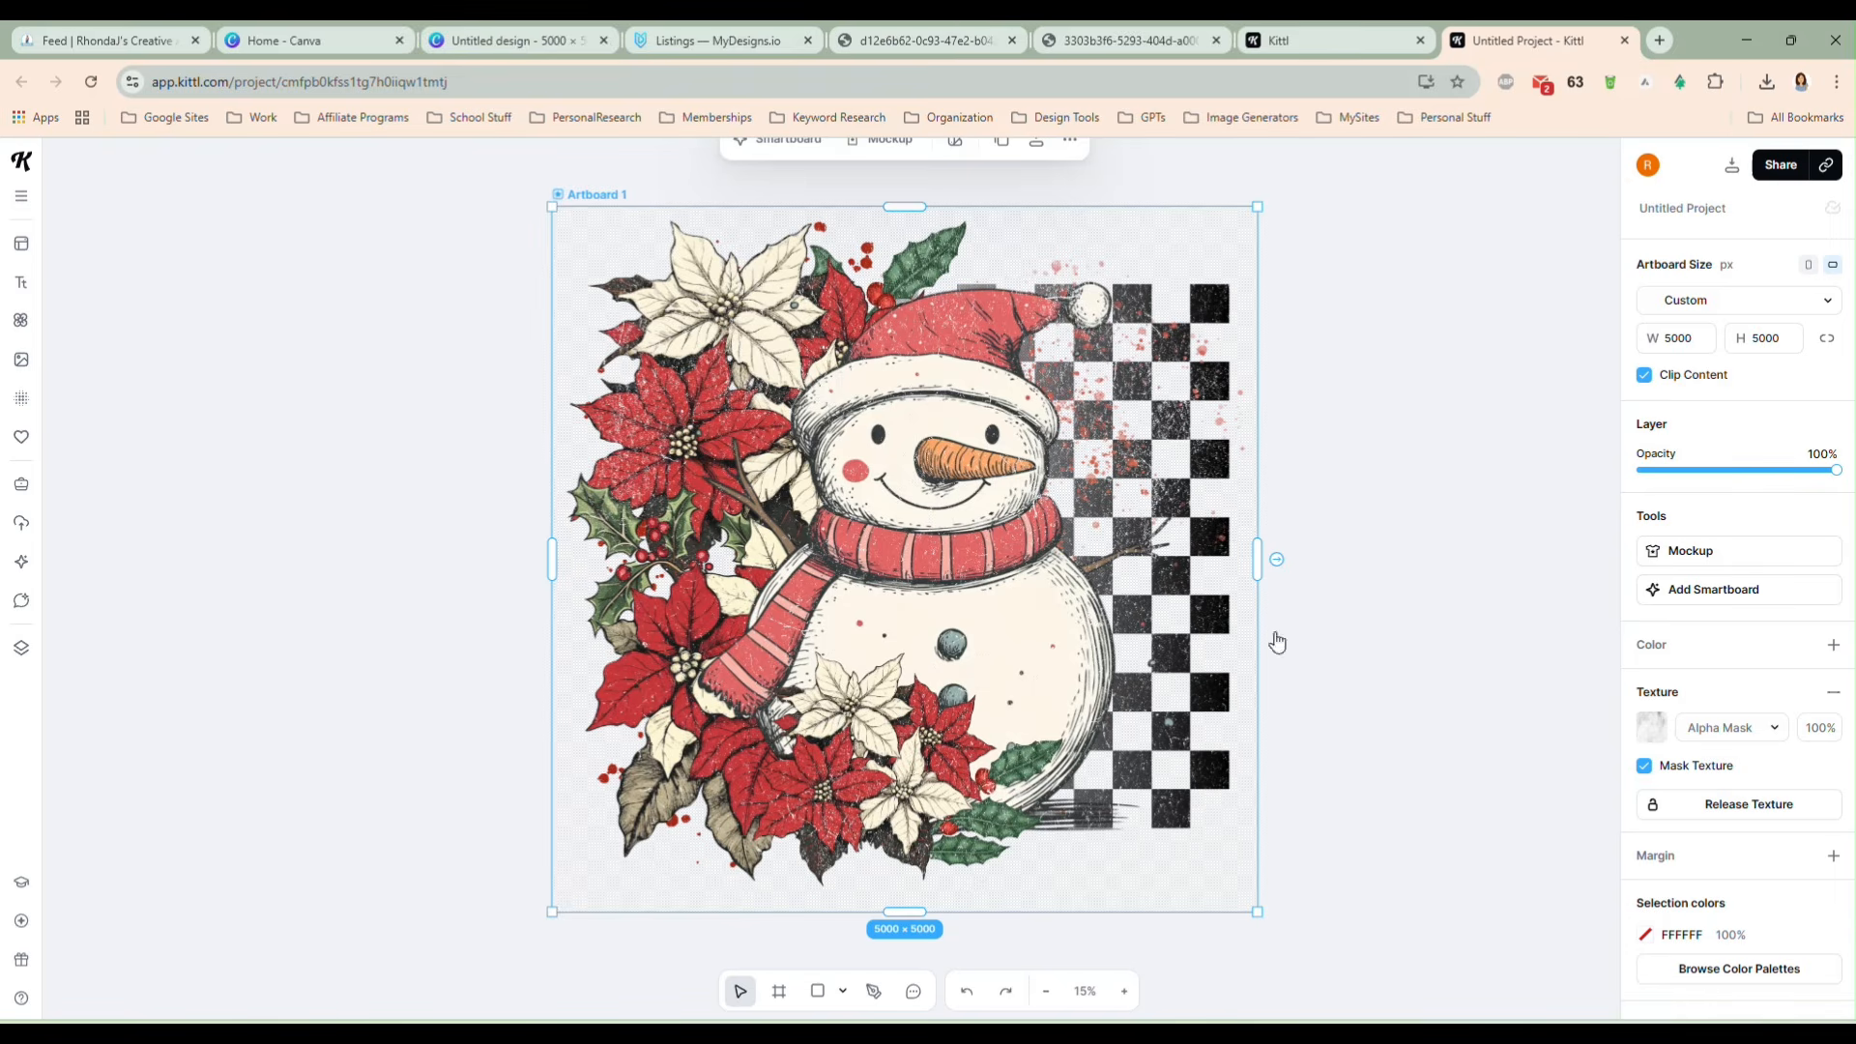
{"action": "left_click", "coordinate": [1310, 610]}
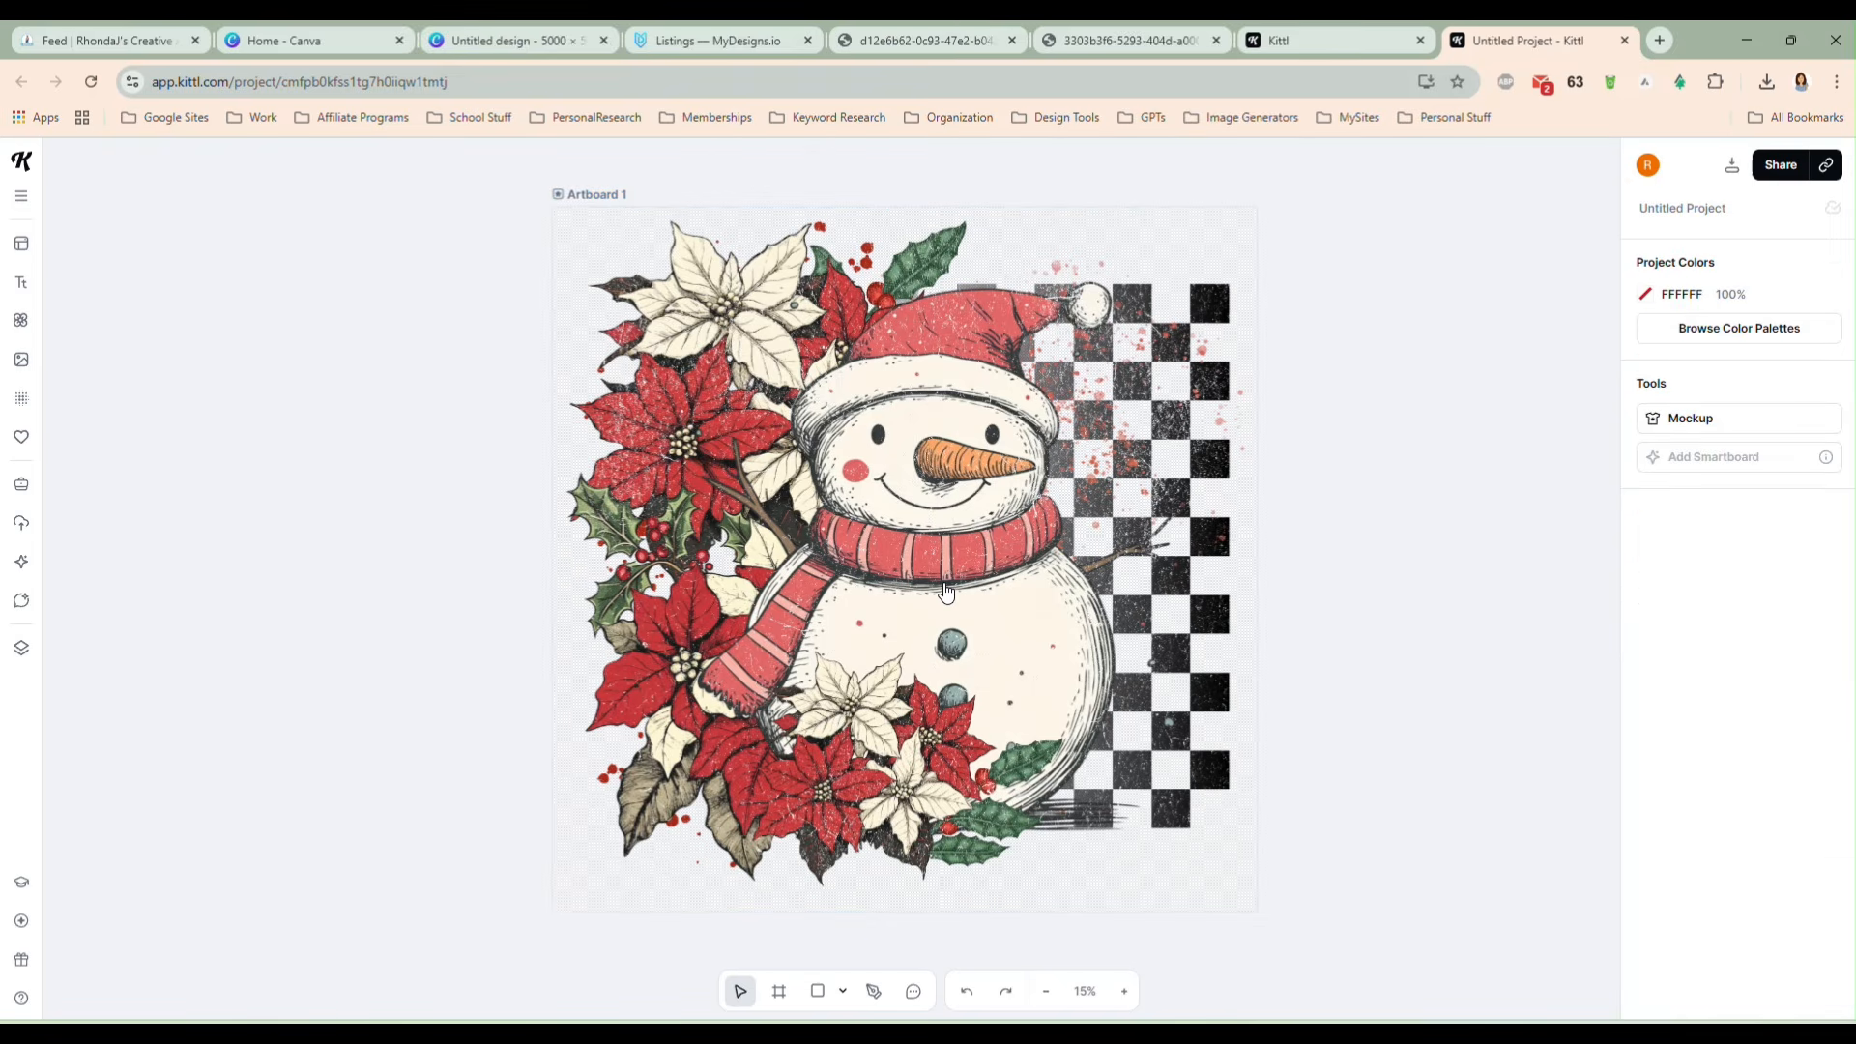
- Switch to the Canva design and duplicate page 3 with the snowman artwork
{"action": "left_click", "coordinate": [1286, 48]}
{"action": "left_click", "coordinate": [1166, 49]}
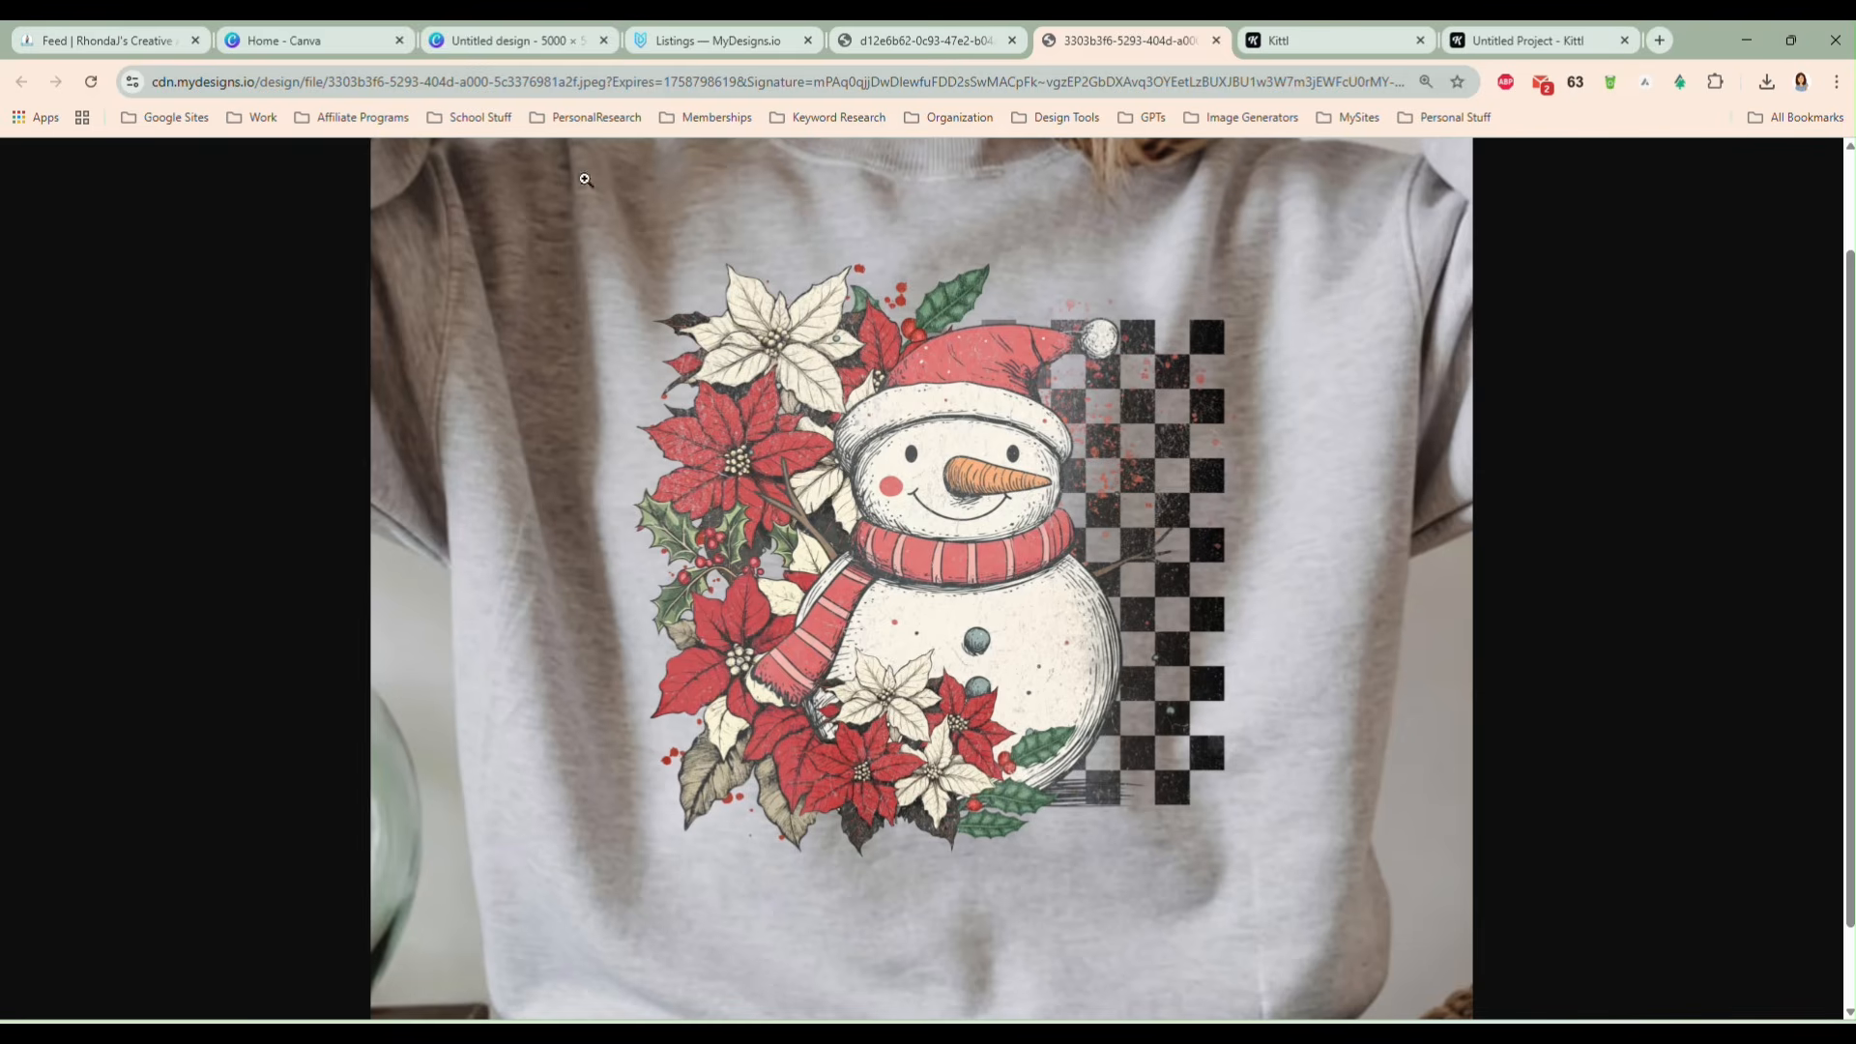
{"action": "left_click", "coordinate": [518, 49]}
{"action": "left_click", "coordinate": [1562, 547]}
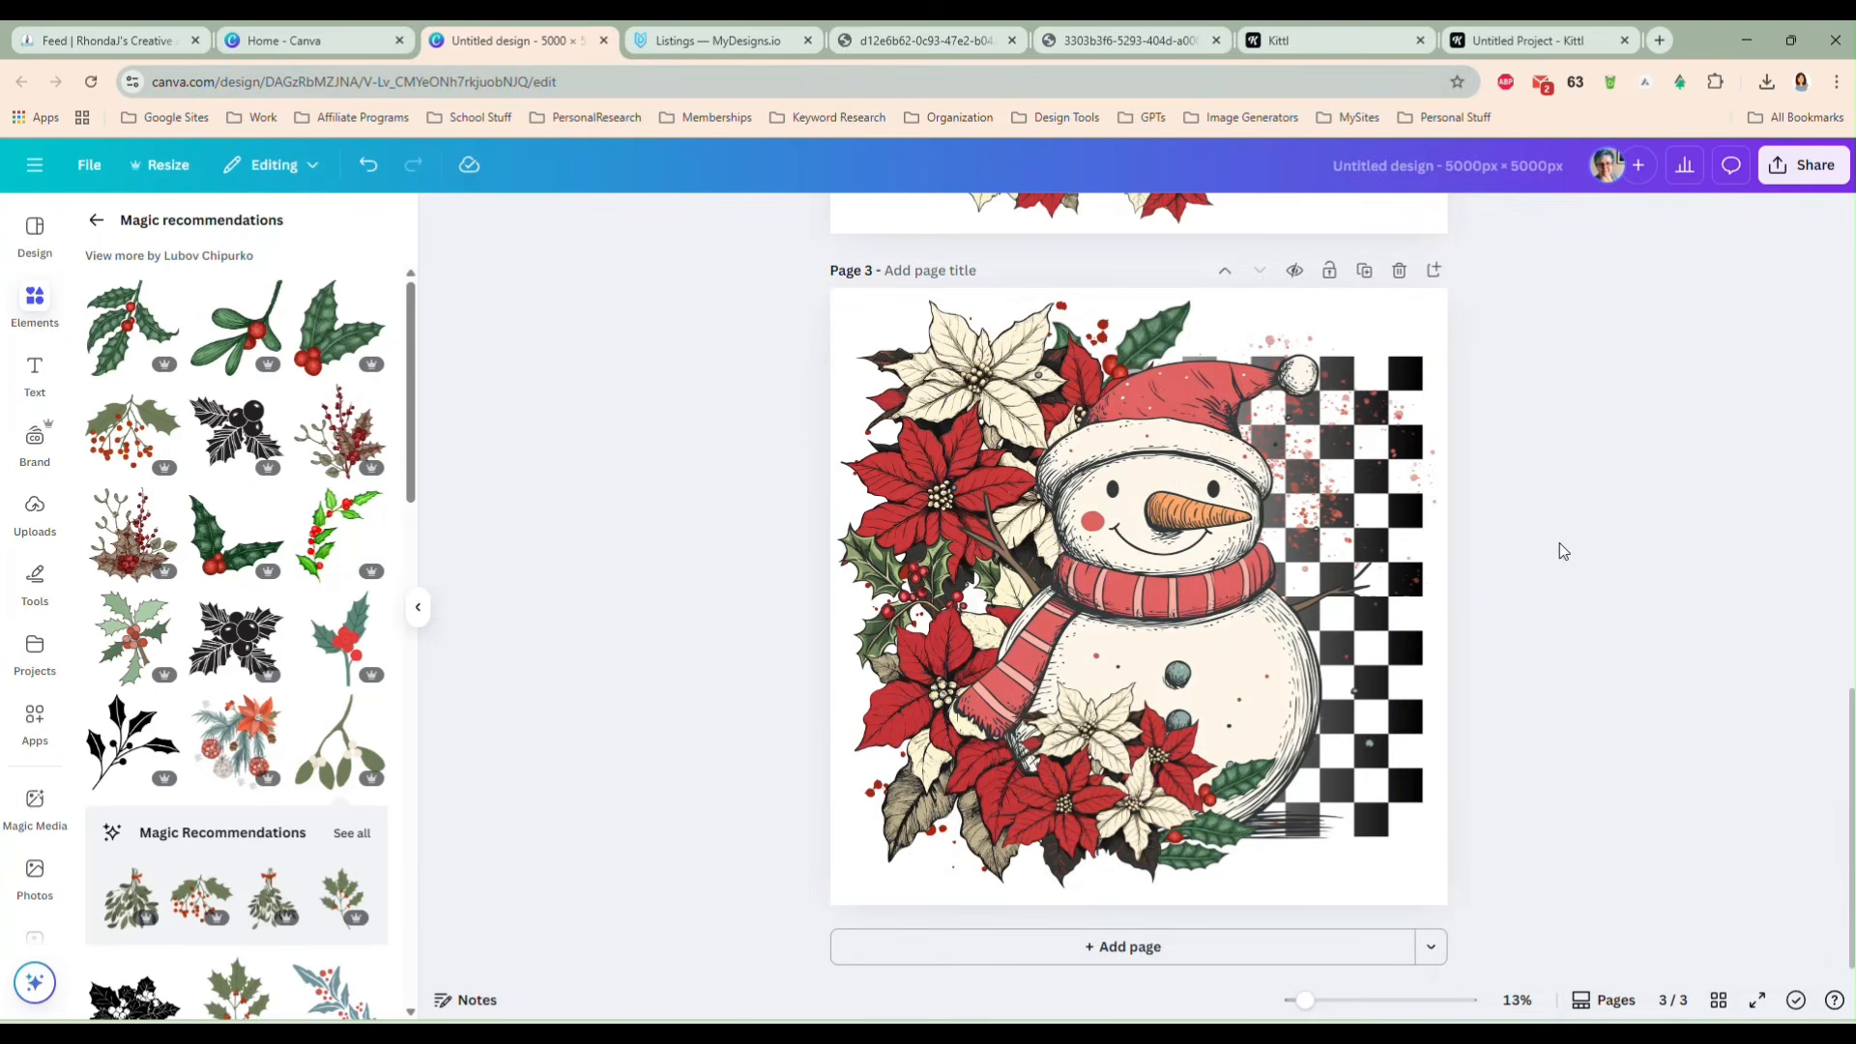
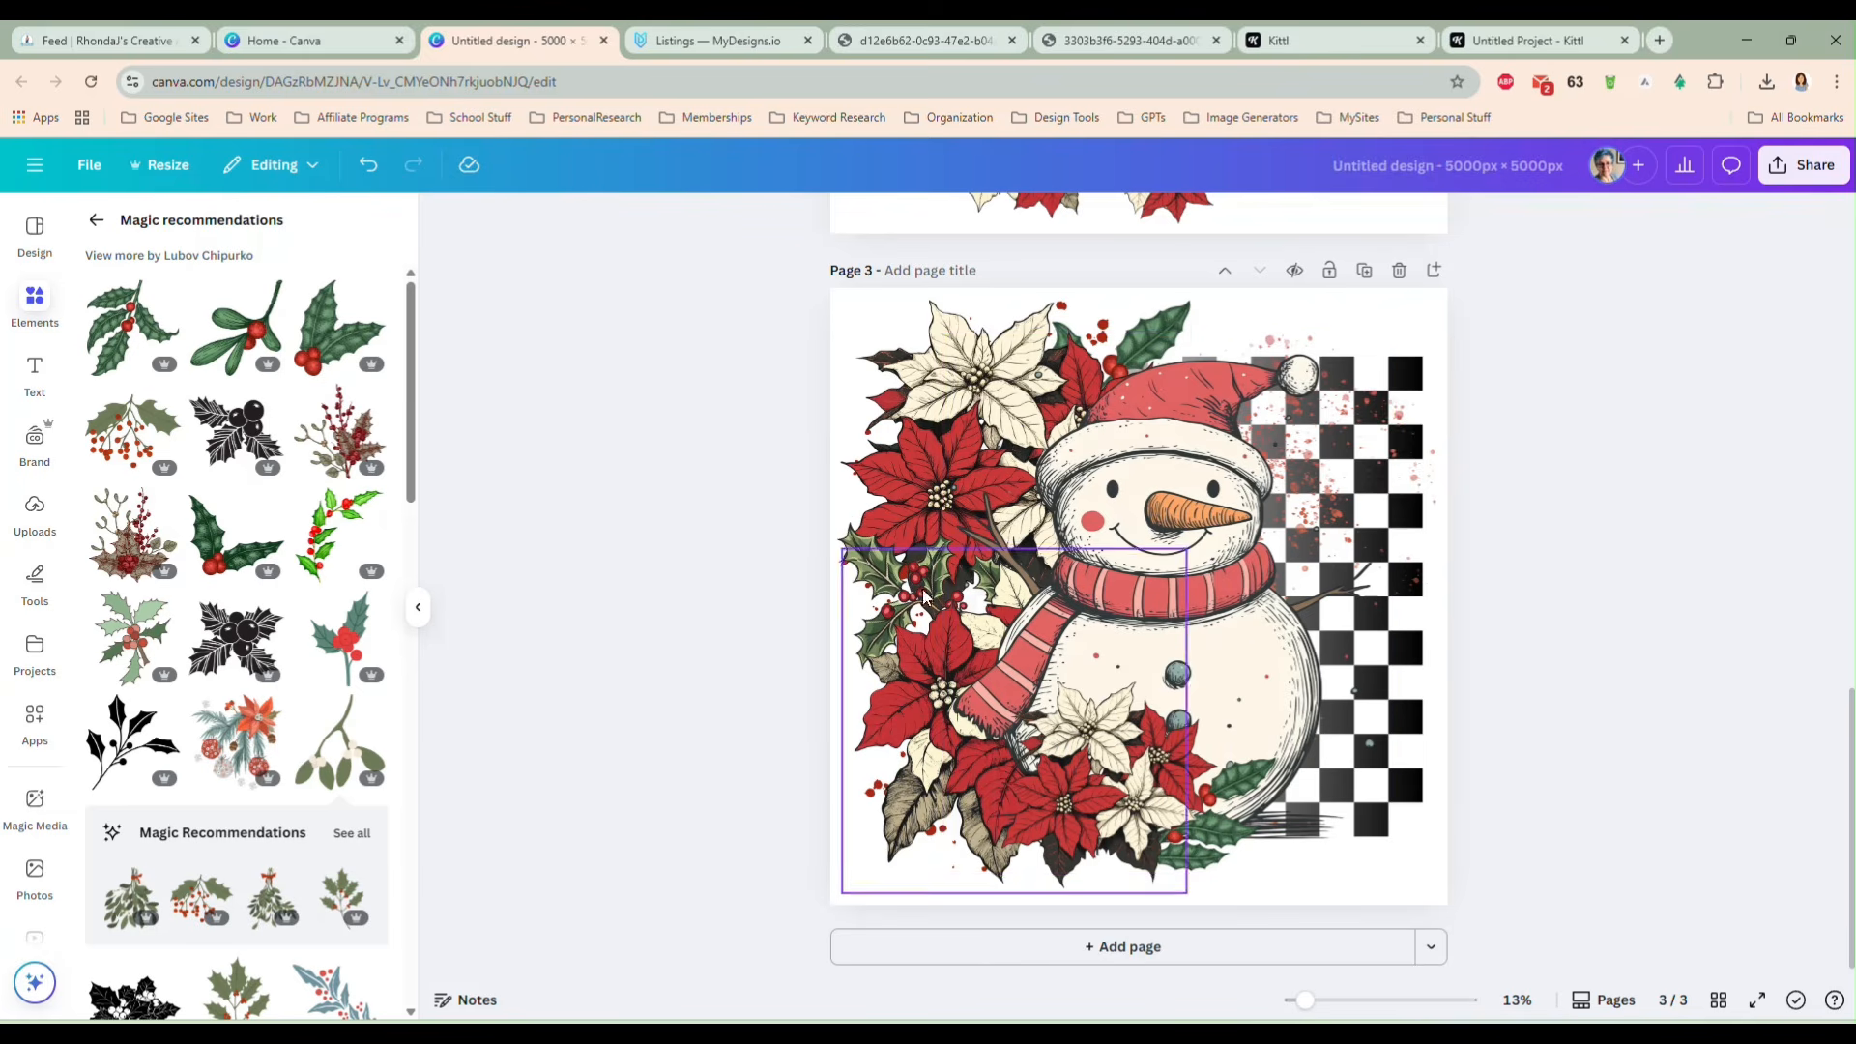
{"action": "left_click", "coordinate": [1364, 269]}
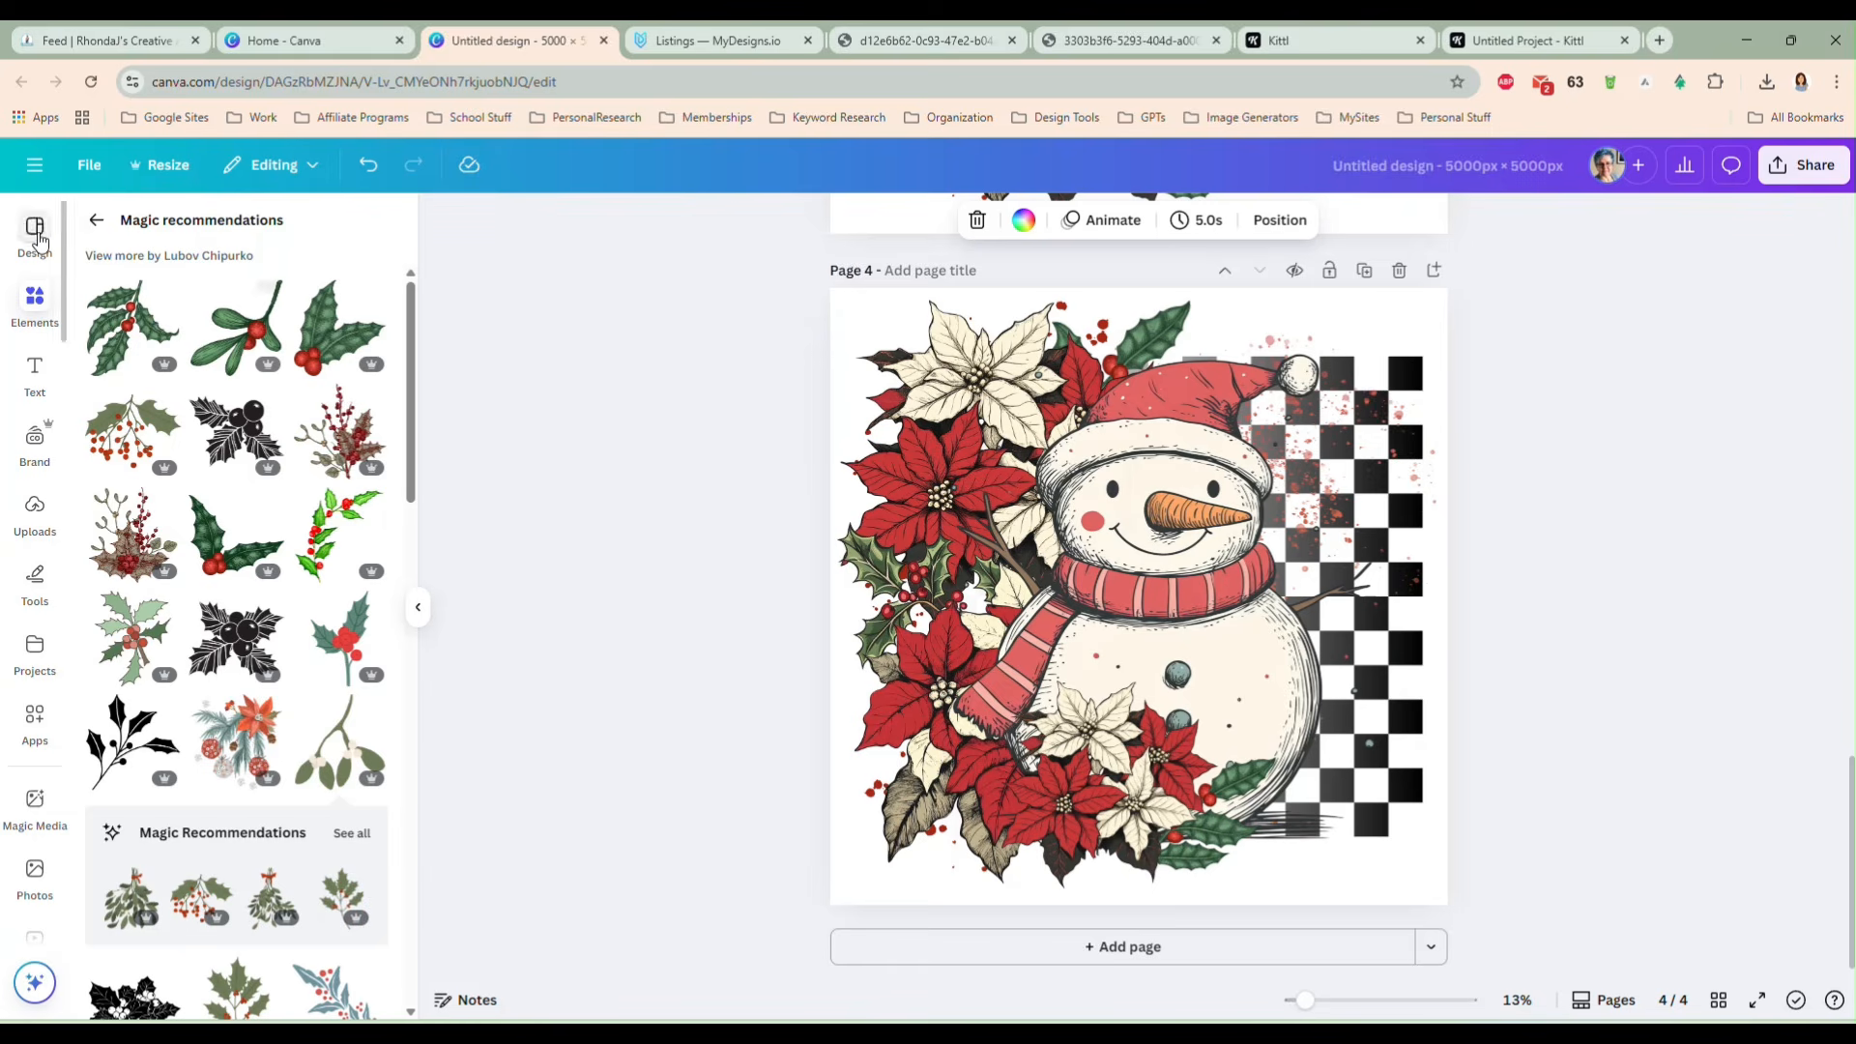
- Leave the magic recommendations and search the Canva elements for "Christmas Vinta"
{"action": "left_click", "coordinate": [96, 221]}
{"action": "left_click", "coordinate": [98, 223]}
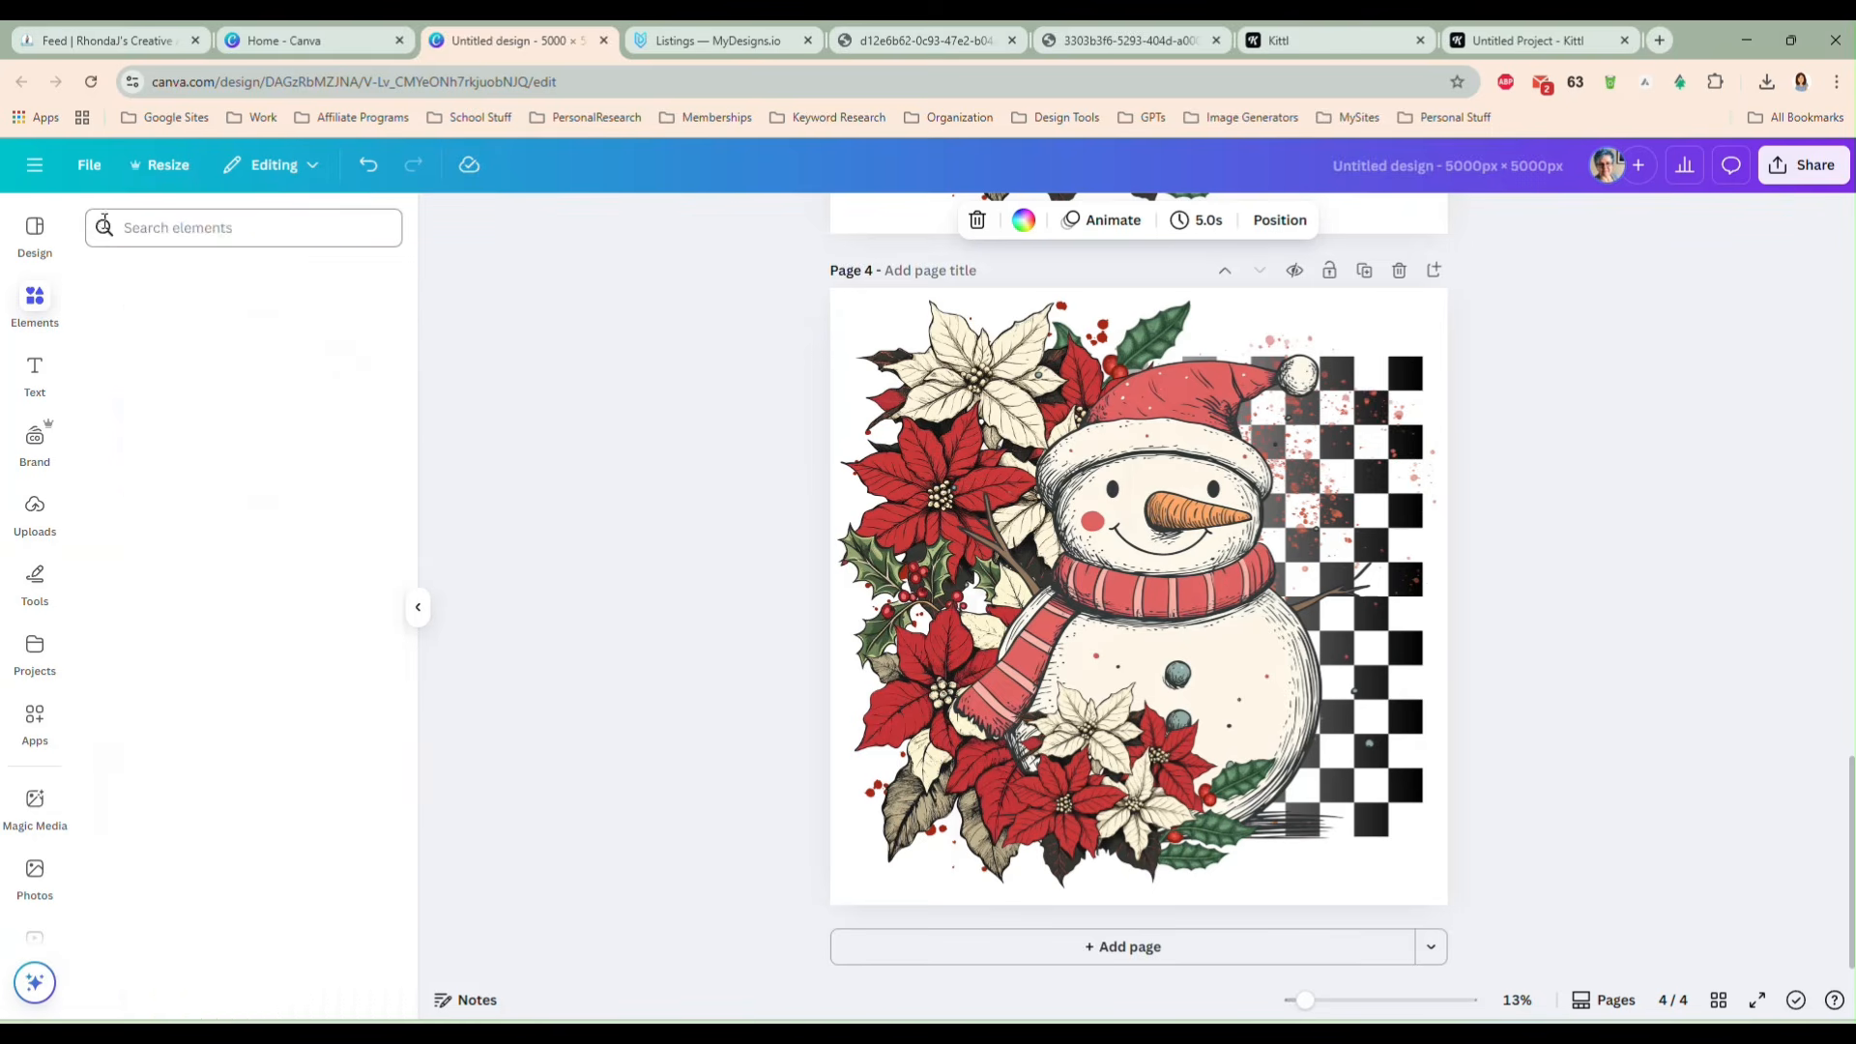
{"action": "left_click", "coordinate": [232, 227]}
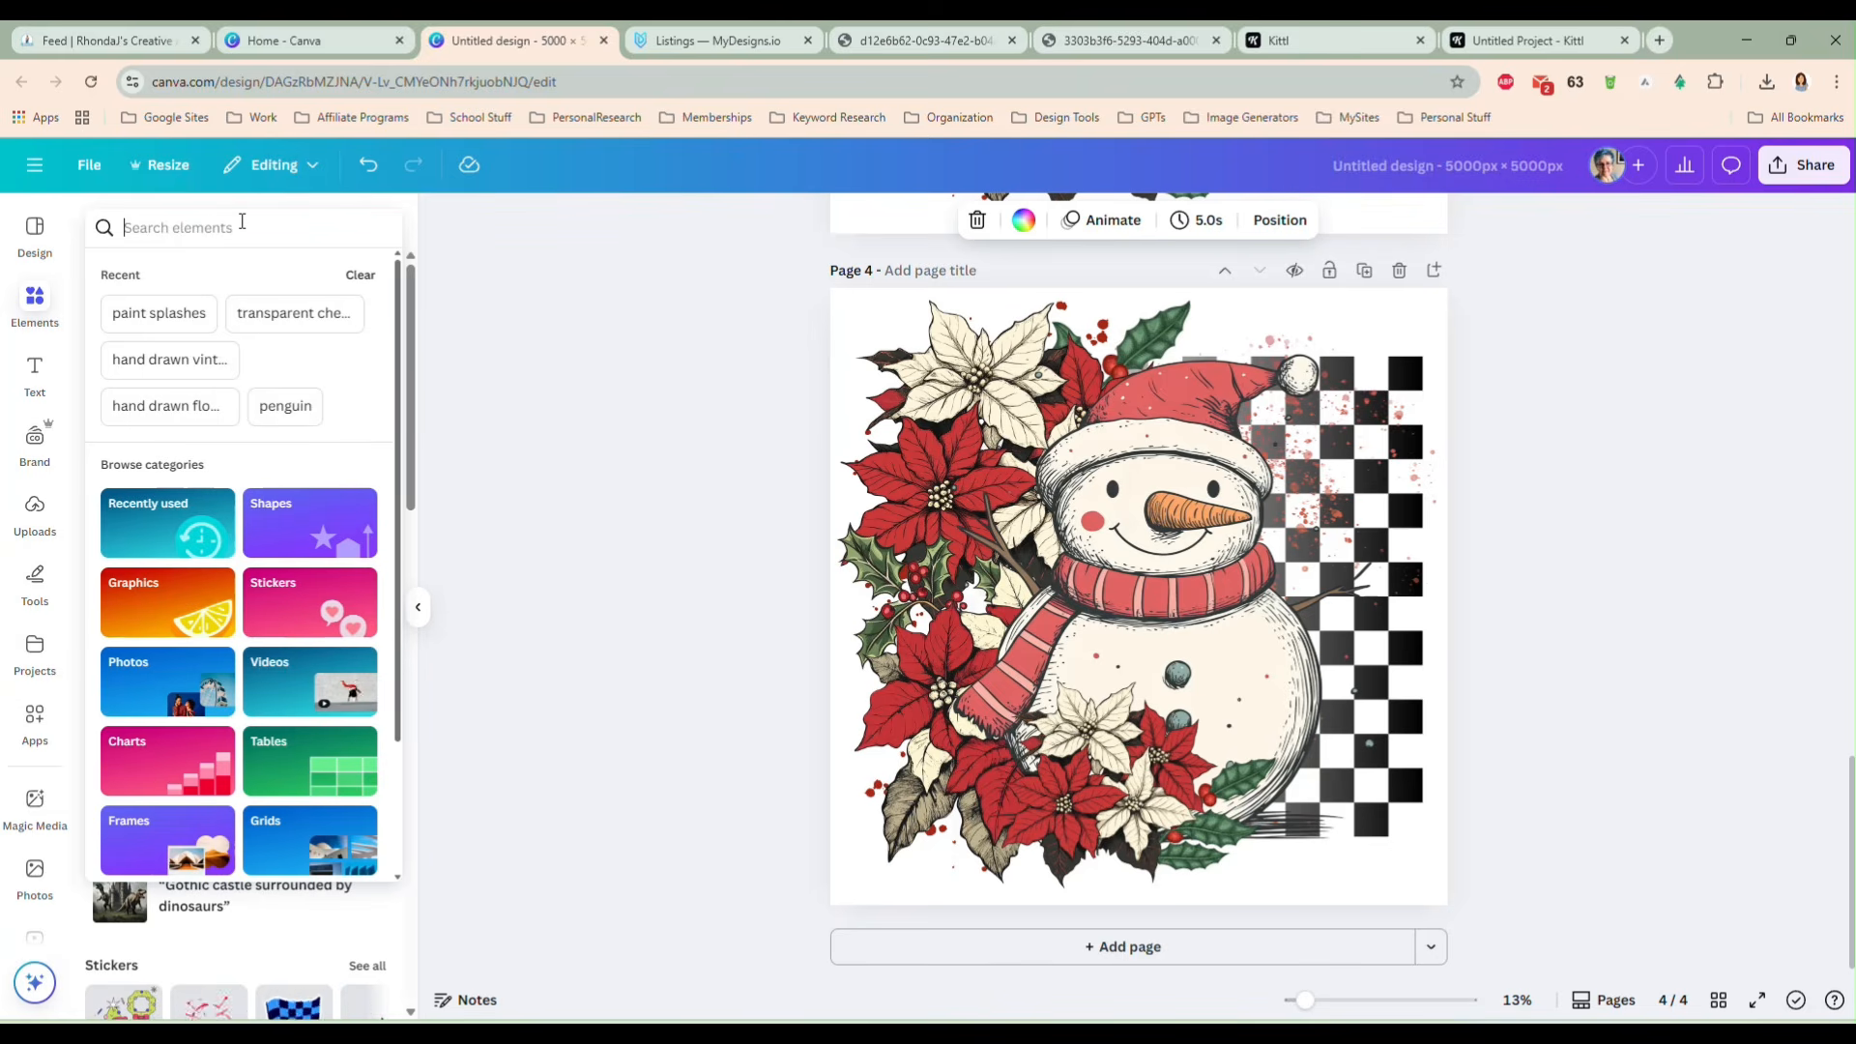
{"action": "type", "text": "christmas Vi"}
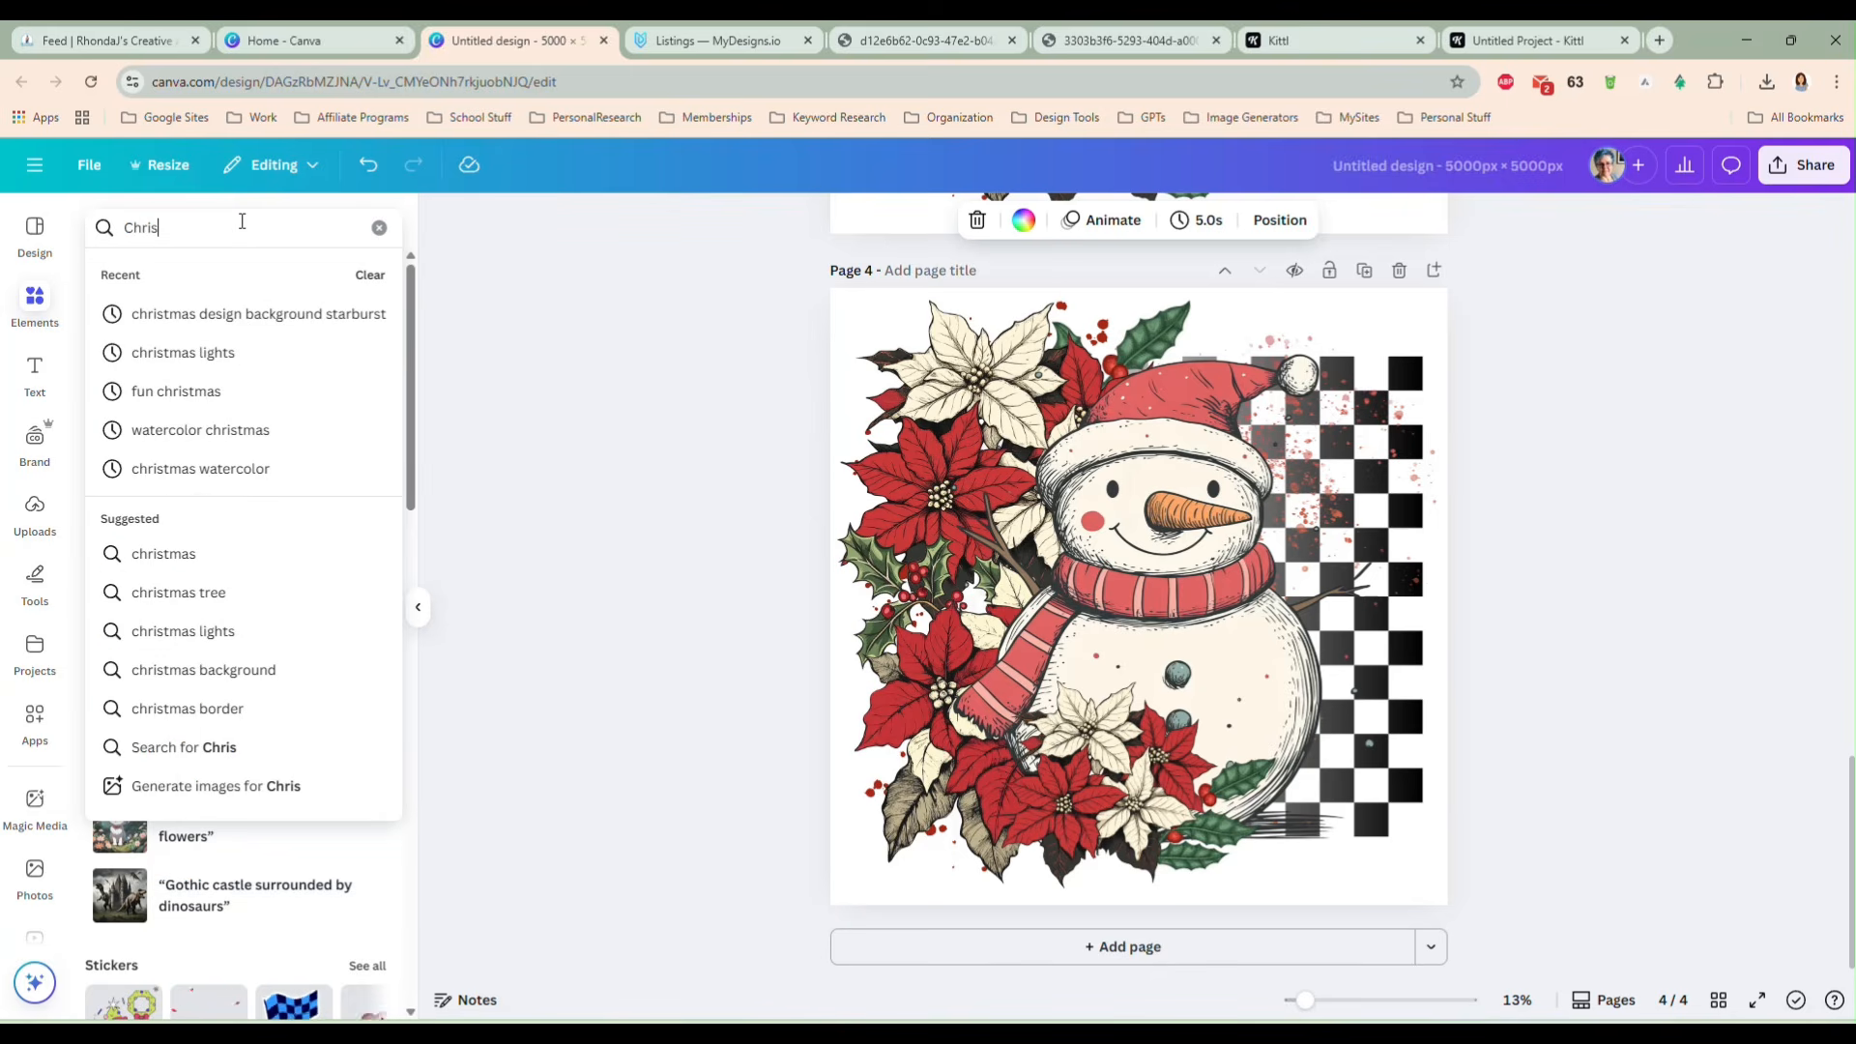
{"action": "type", "text": "nta"}
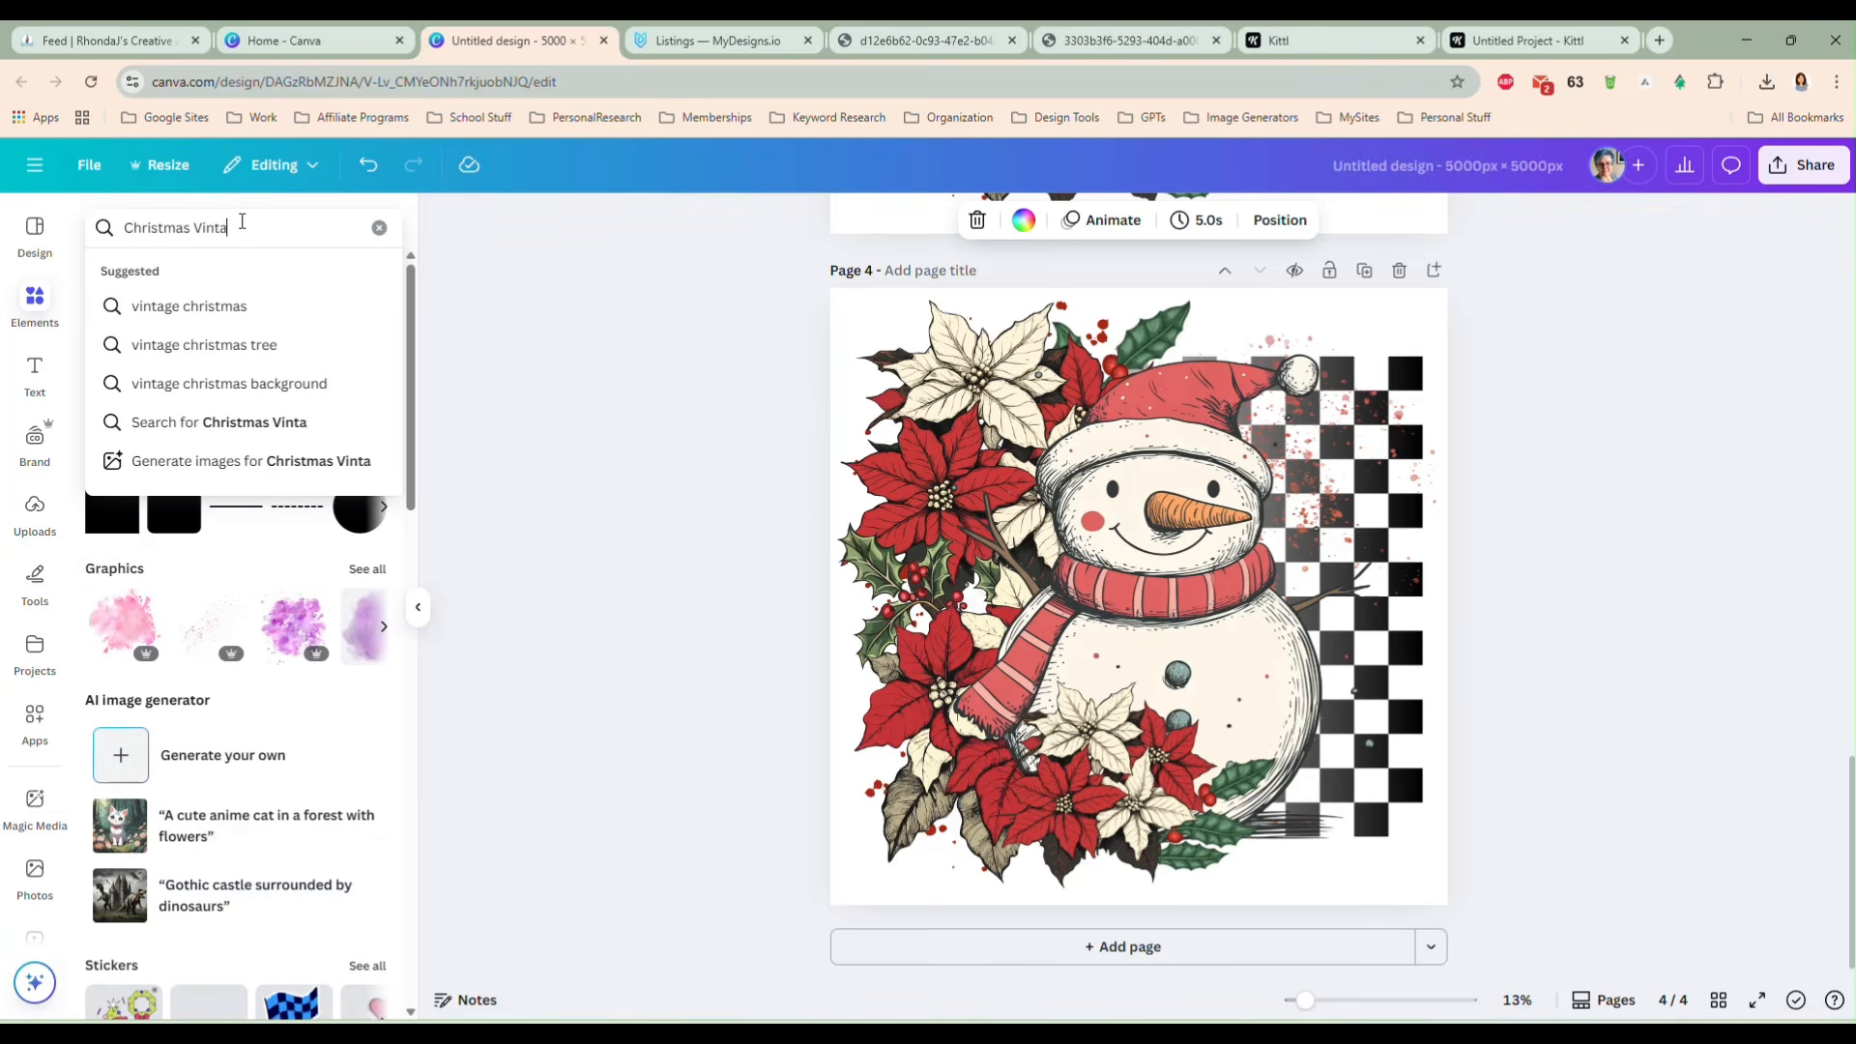
- Search the graphics for "Christmas Vintage Raccoon" and look through the results for a suitable raccoon
{"action": "type", "text": "ge Raccoon"}
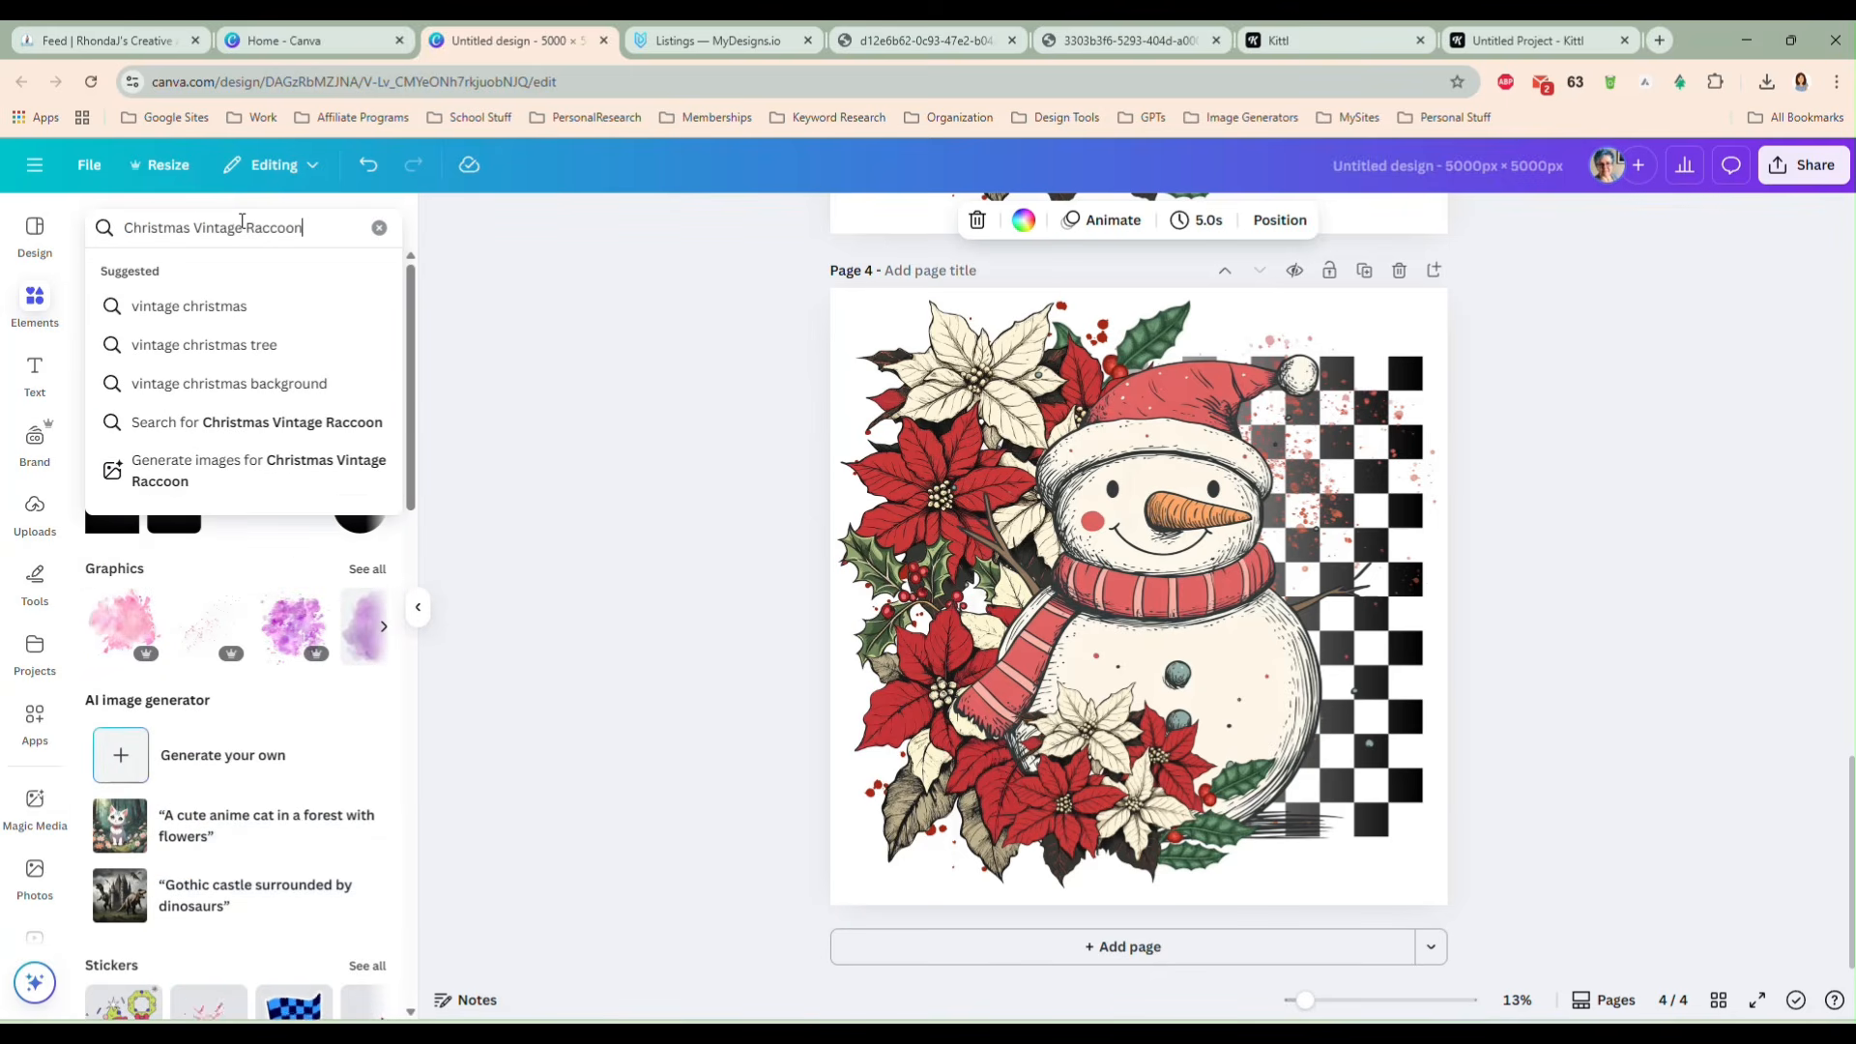
{"action": "key", "text": "Return"}
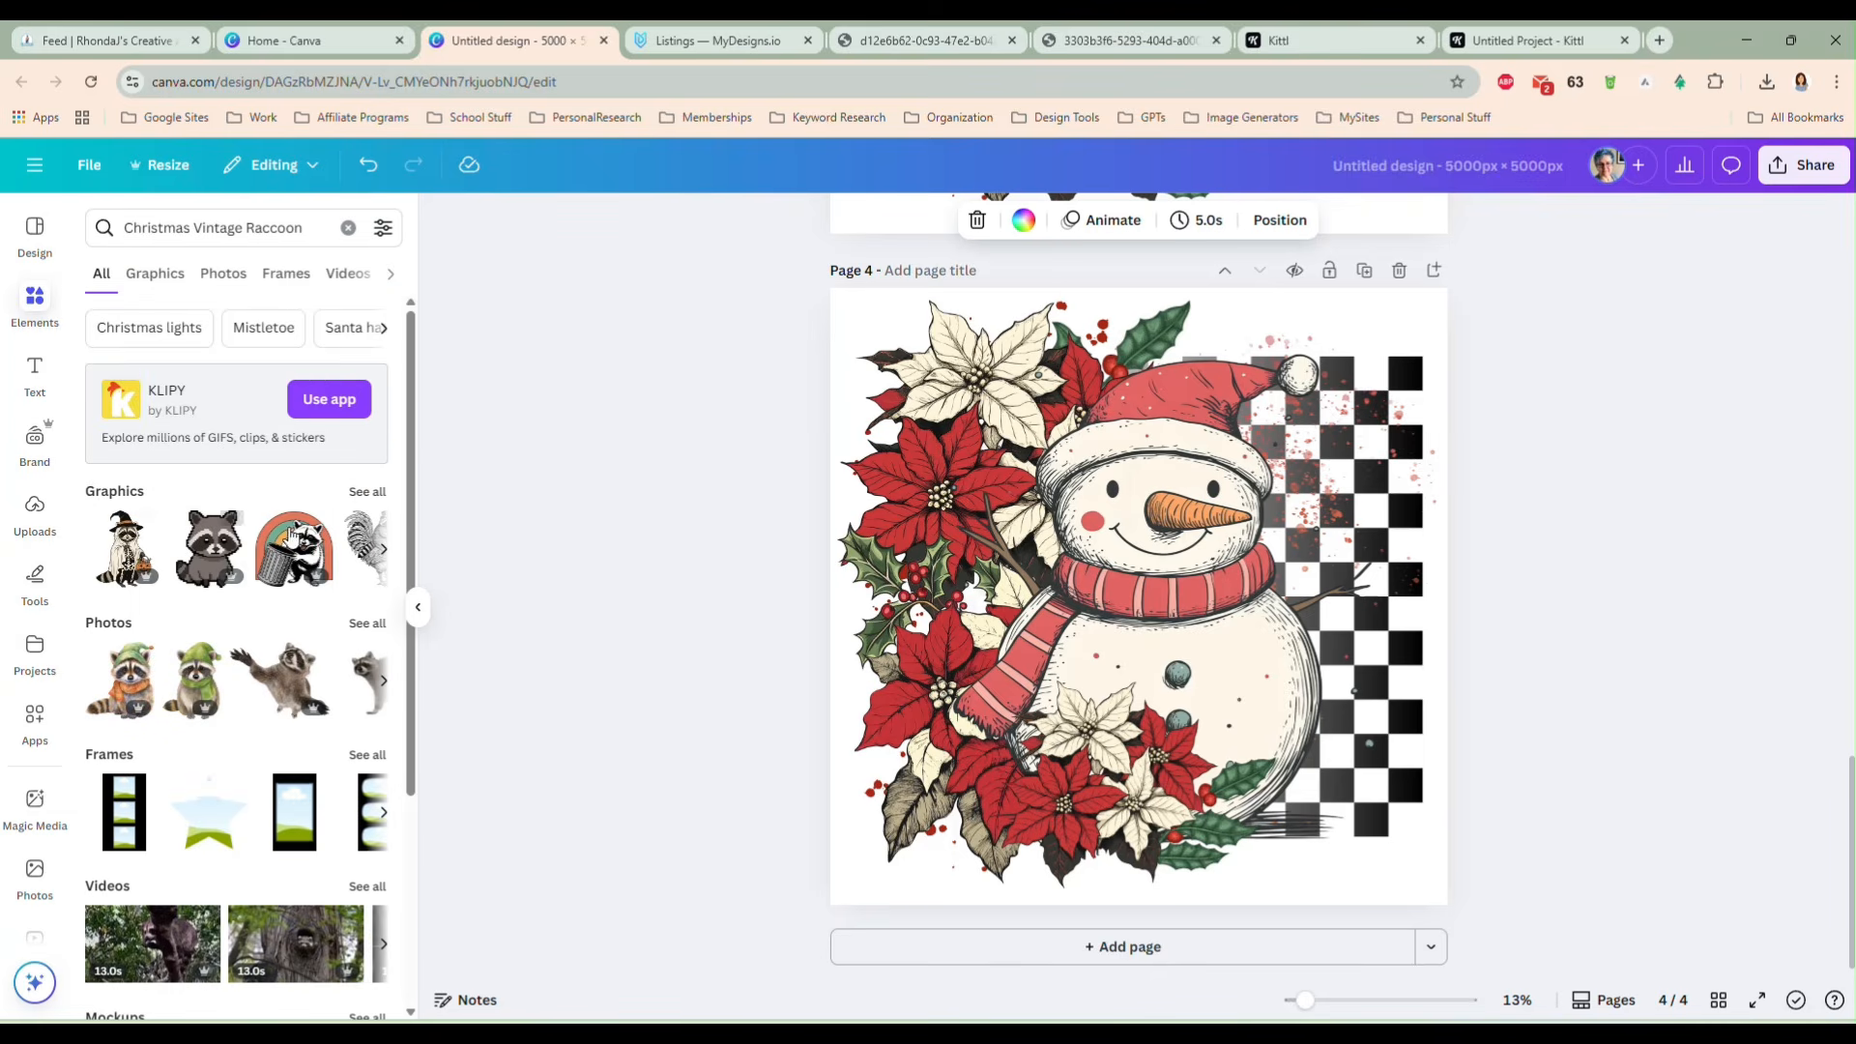
{"action": "left_click", "coordinate": [362, 496]}
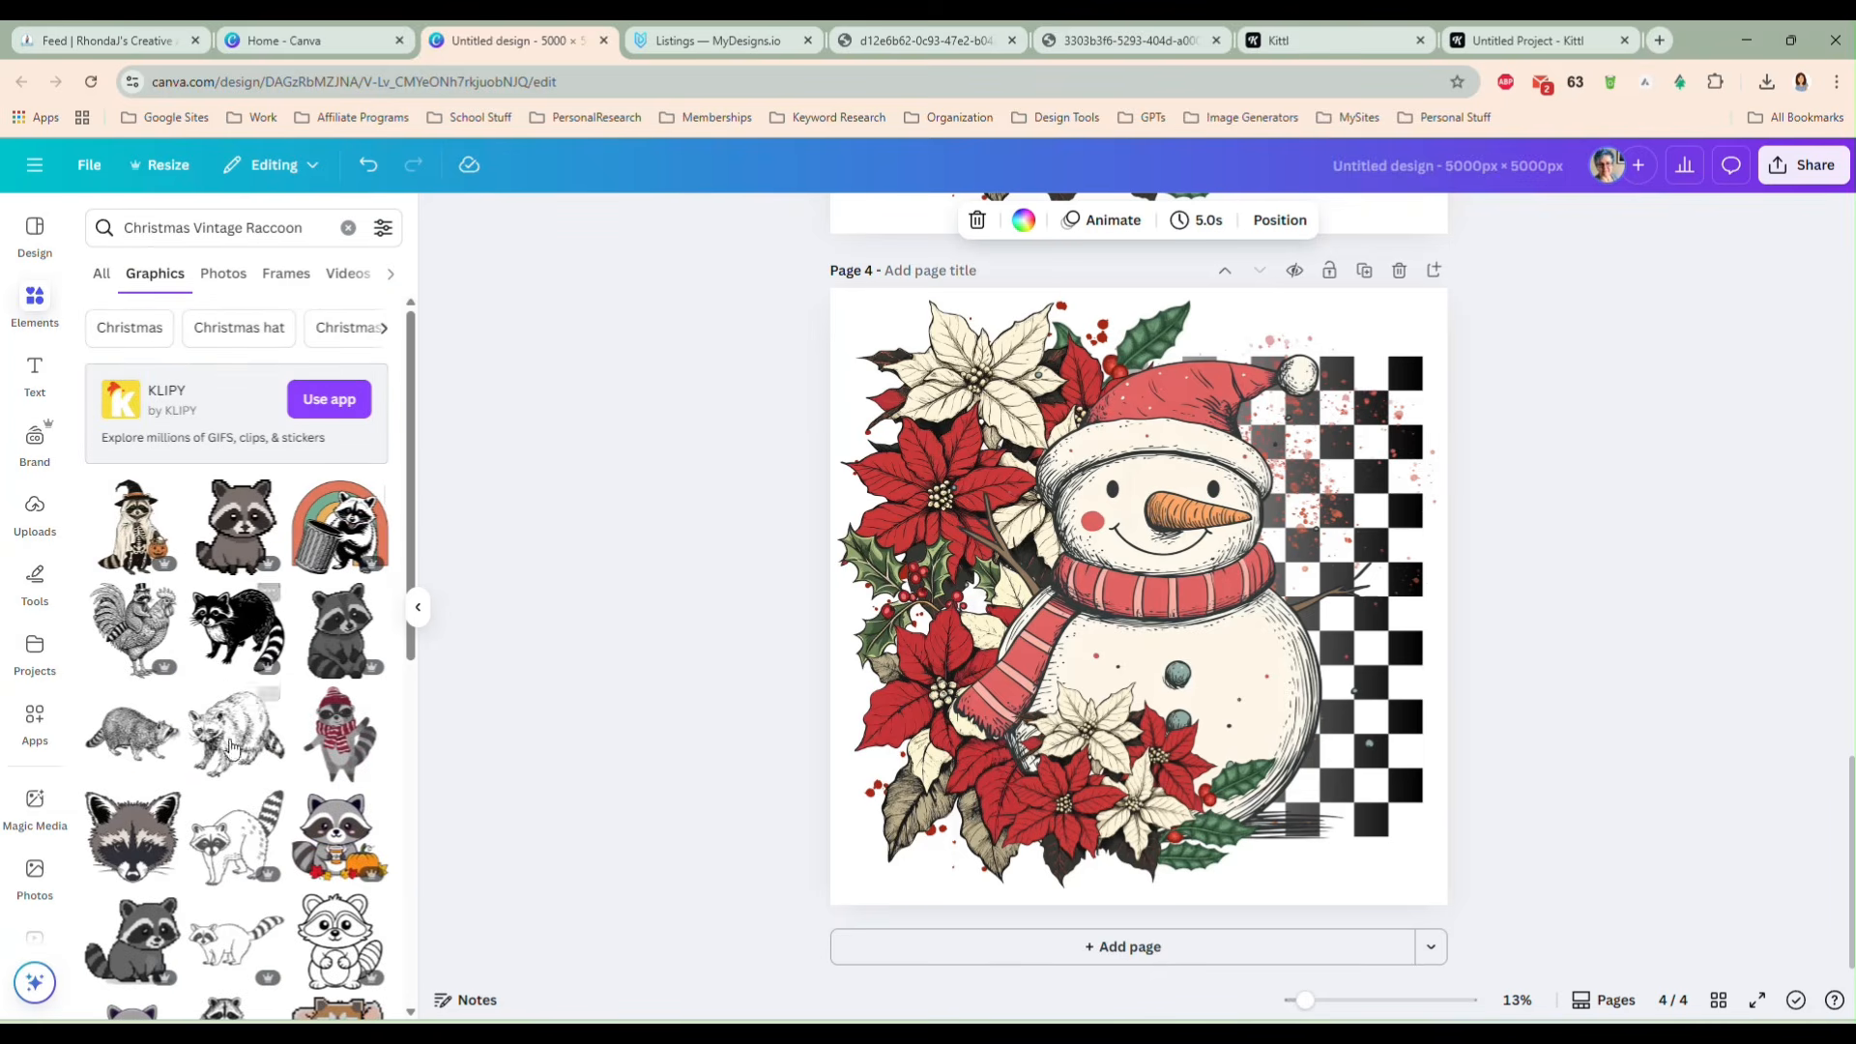
{"action": "scroll", "coordinate": [278, 662], "scroll_direction": "down", "scroll_amount": 2}
{"action": "scroll", "coordinate": [278, 662], "scroll_direction": "down", "scroll_amount": 5}
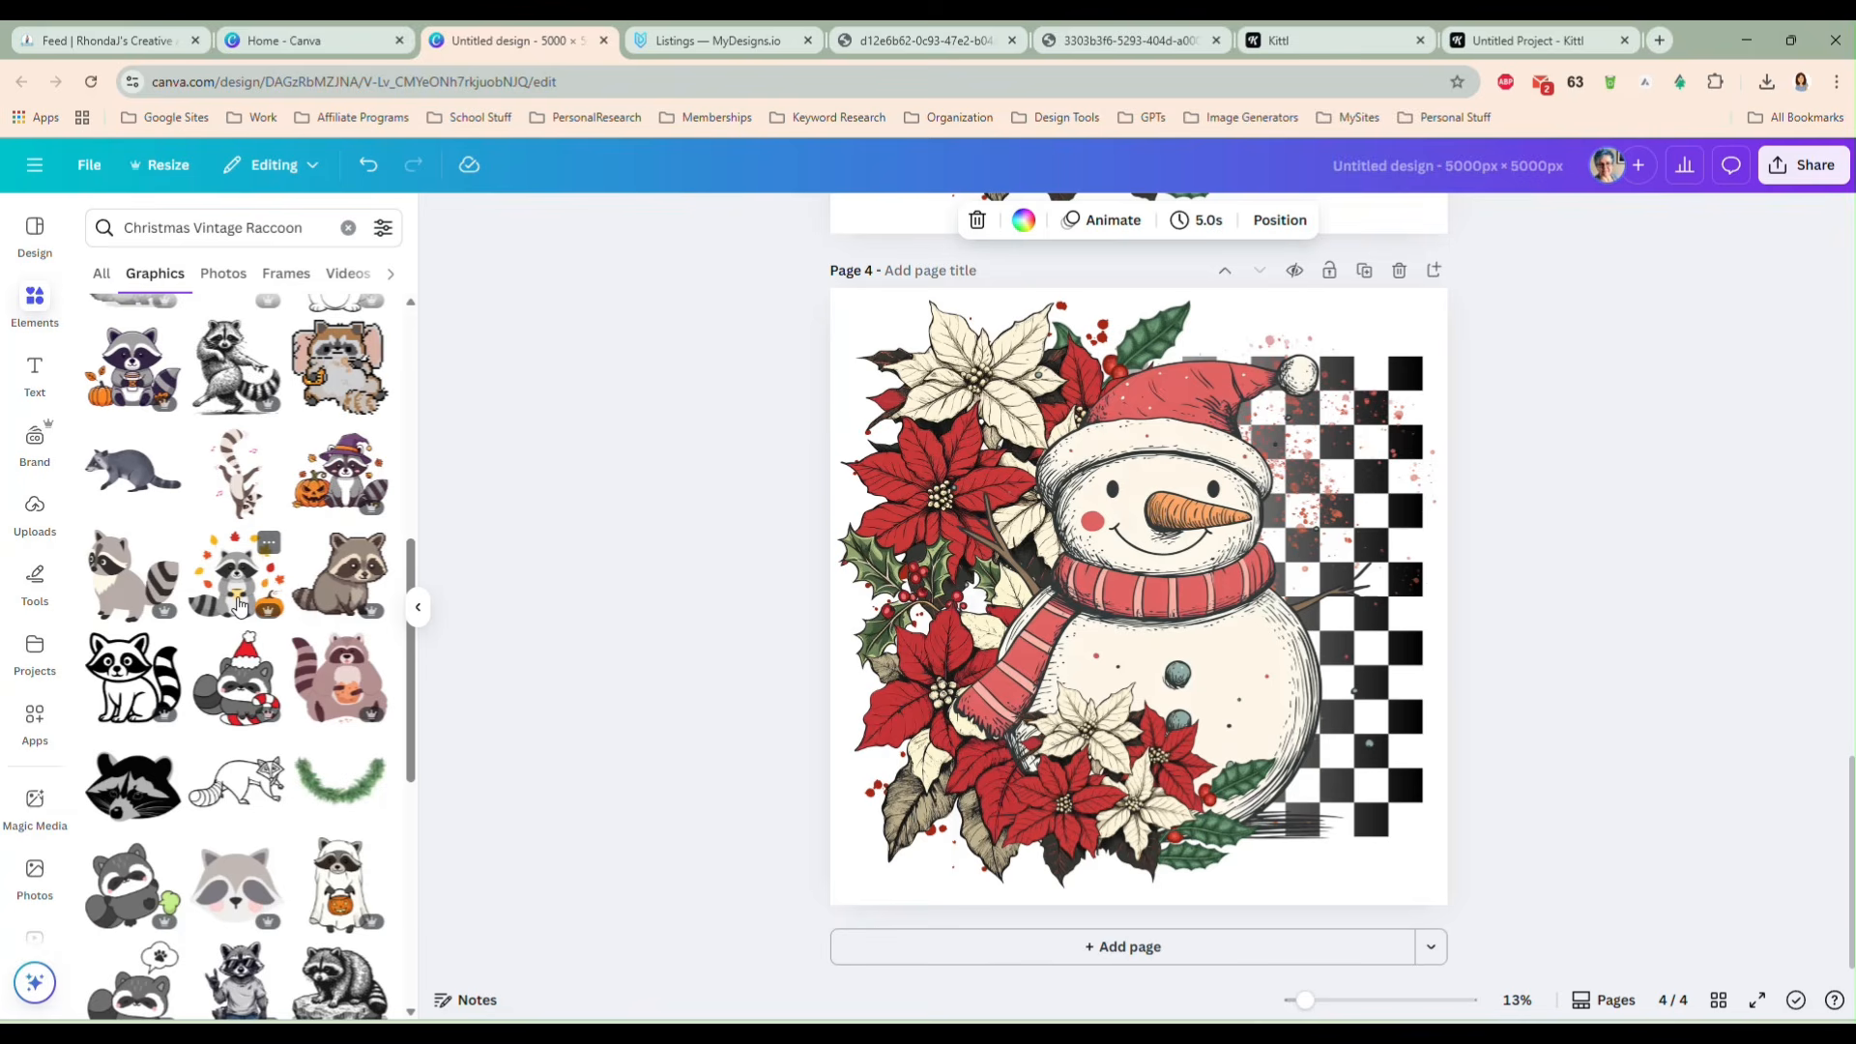
{"action": "scroll", "coordinate": [274, 605], "scroll_direction": "down", "scroll_amount": 4}
{"action": "scroll", "coordinate": [275, 605], "scroll_direction": "down", "scroll_amount": 3}
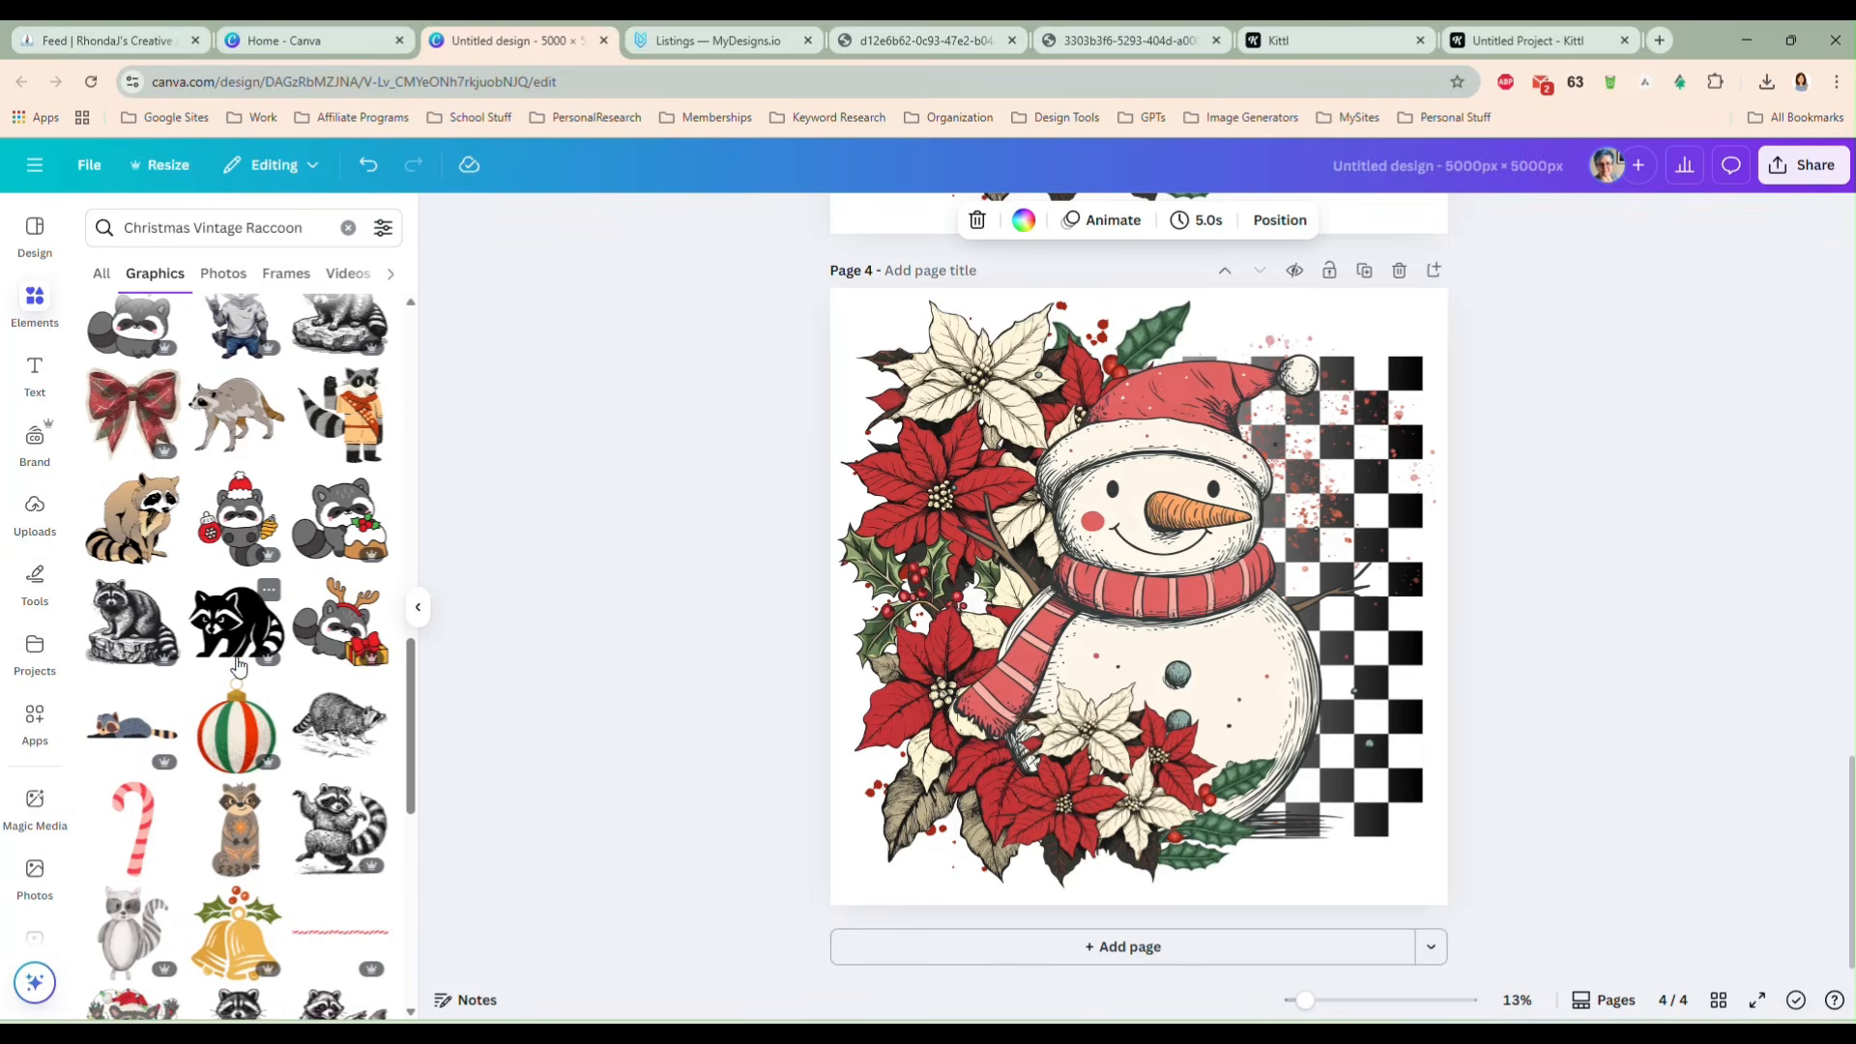
{"action": "scroll", "coordinate": [236, 665], "scroll_direction": "down", "scroll_amount": 4}
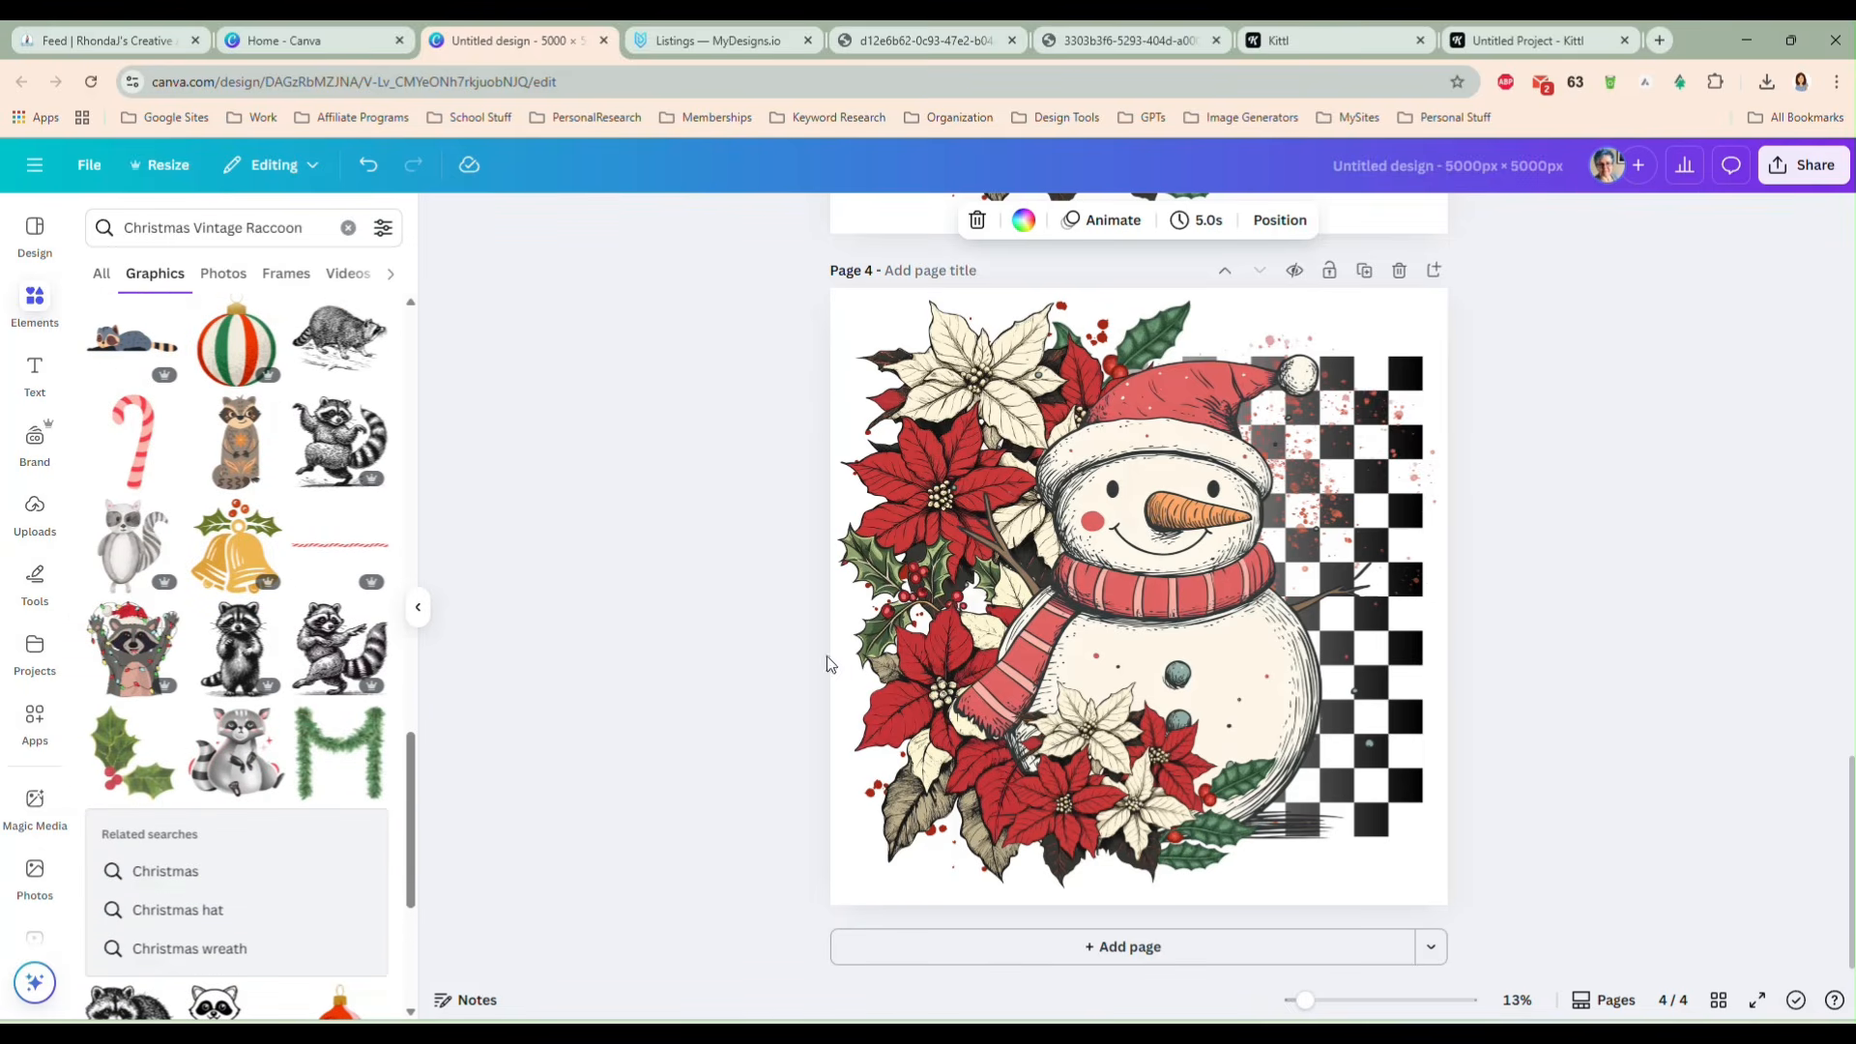
- Delete the snowman from page 4, keeping the poinsettias, checkerboard and splatter
{"action": "left_click", "coordinate": [1178, 491]}
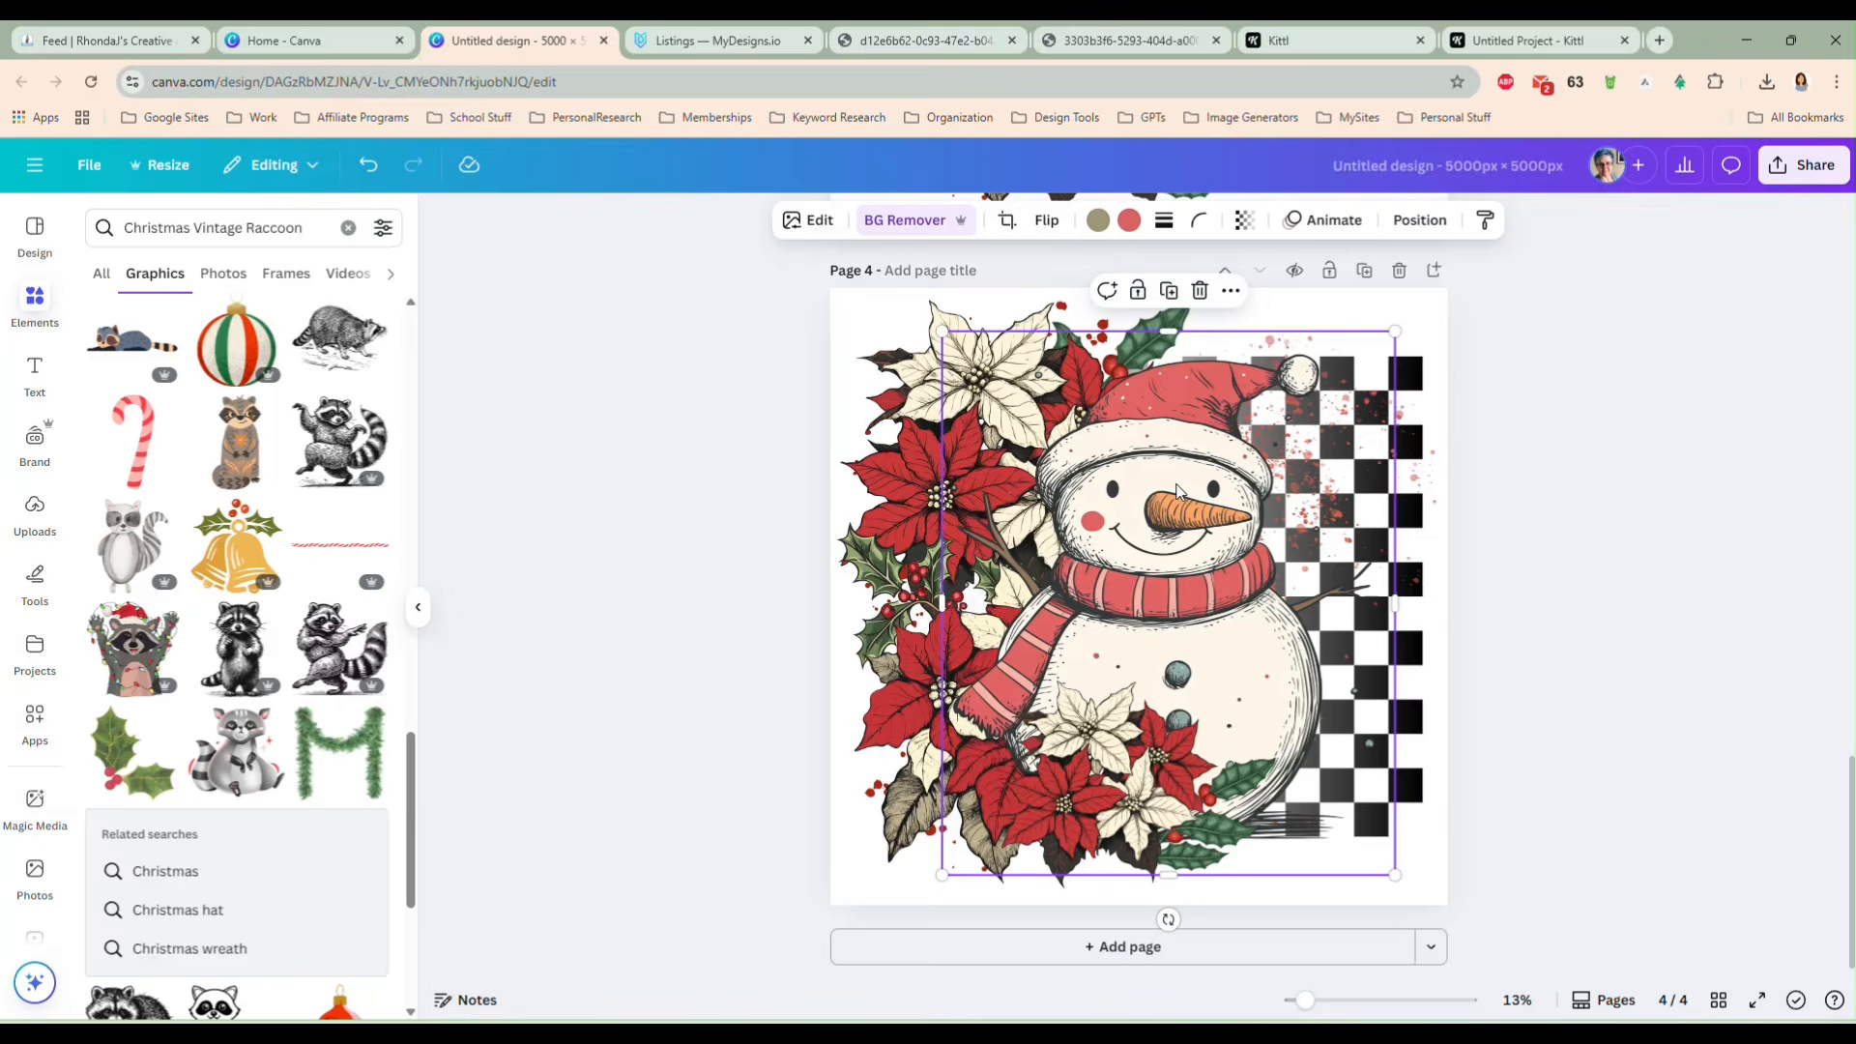
{"action": "key", "text": "Delete"}
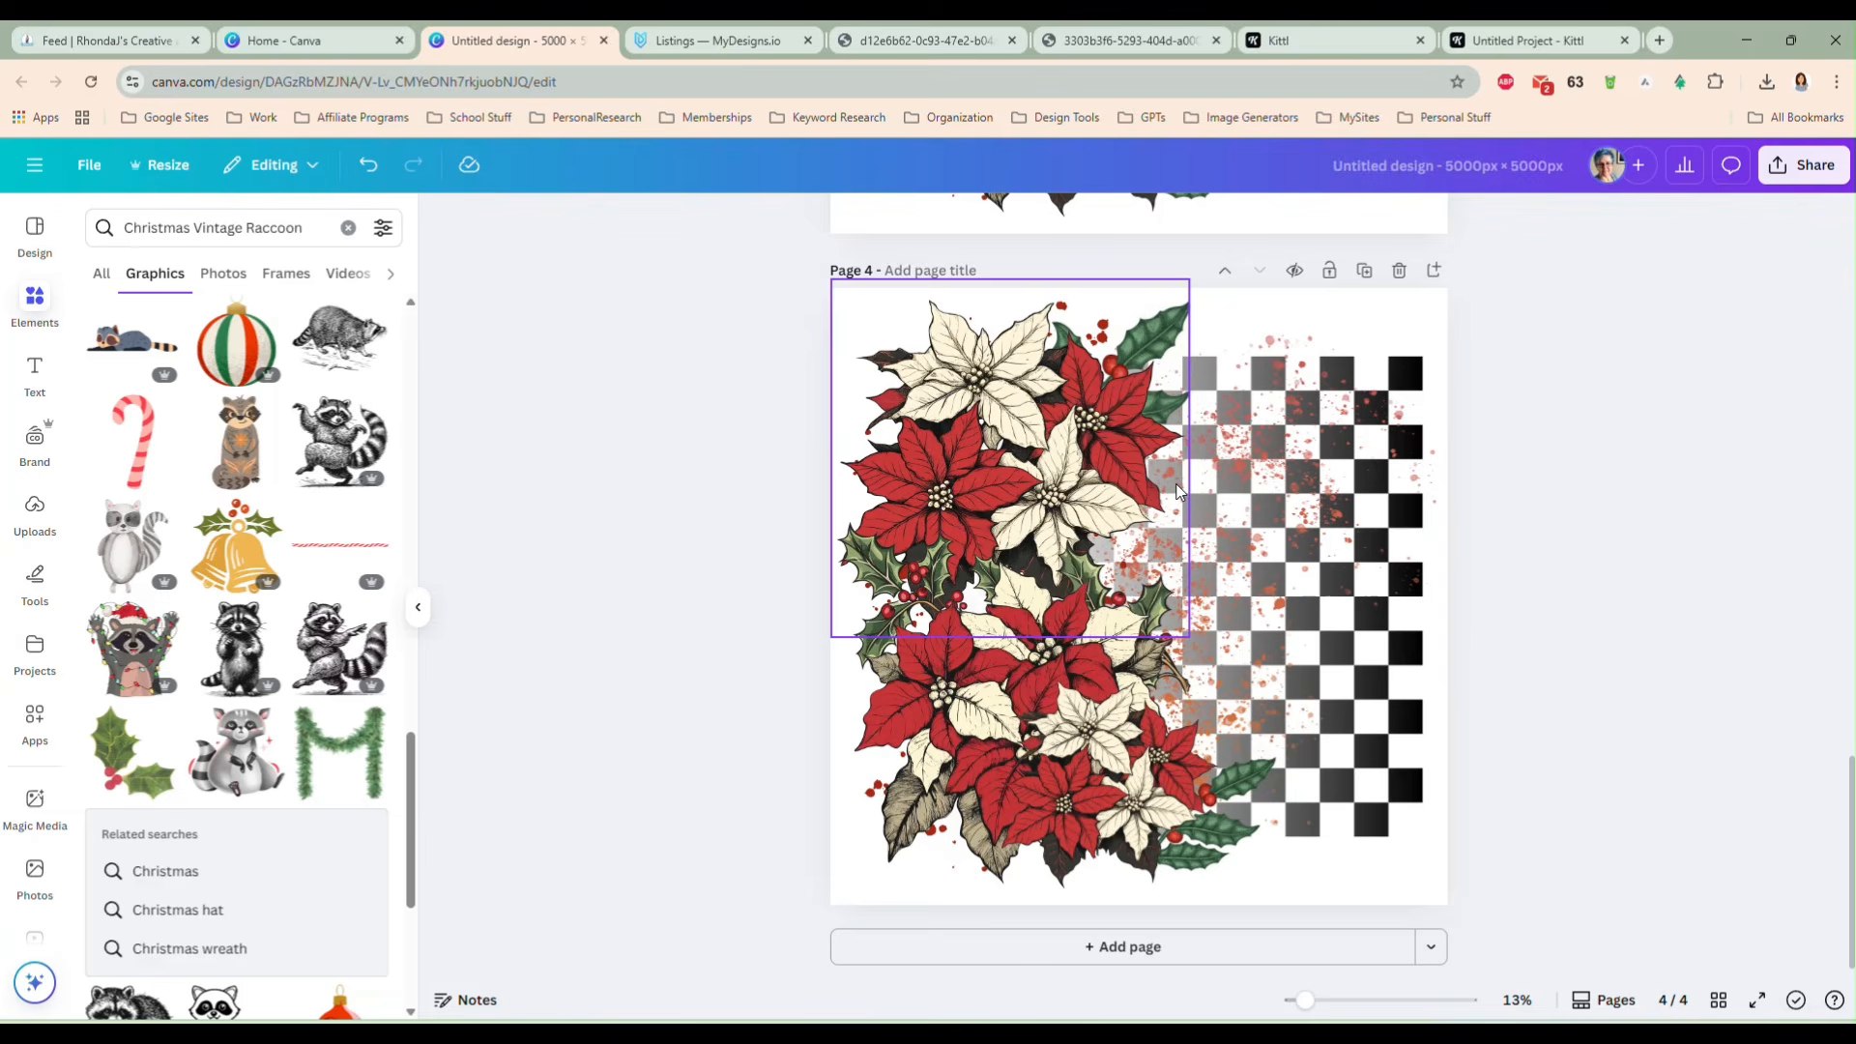
- Try the Santa-hat raccoon wrapped in Christmas lights over the page 4 artwork, compare other graphics, and delete the raccoon
{"action": "left_click", "coordinate": [113, 663]}
{"action": "left_click_drag", "start_coordinate": [1076, 625], "coordinate": [1116, 625]}
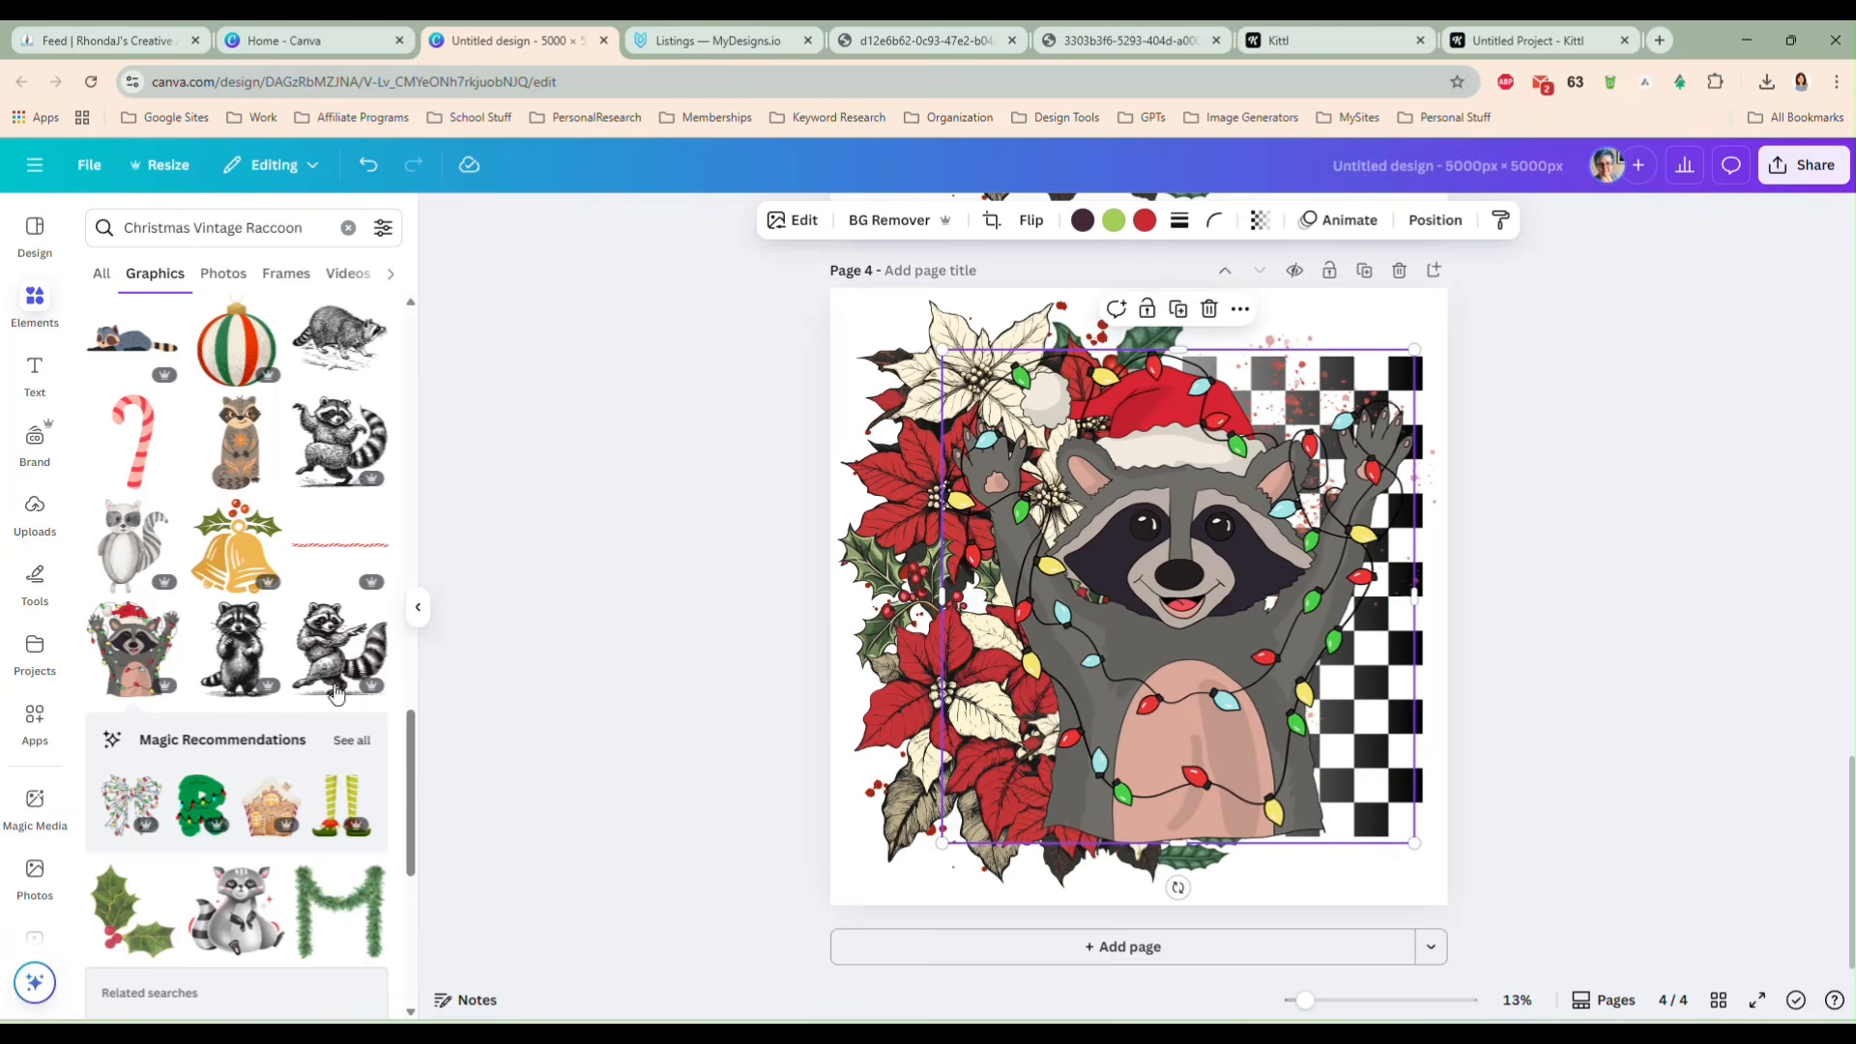
{"action": "scroll", "coordinate": [343, 707], "scroll_direction": "down", "scroll_amount": 5}
{"action": "scroll", "coordinate": [303, 660], "scroll_direction": "down", "scroll_amount": 6}
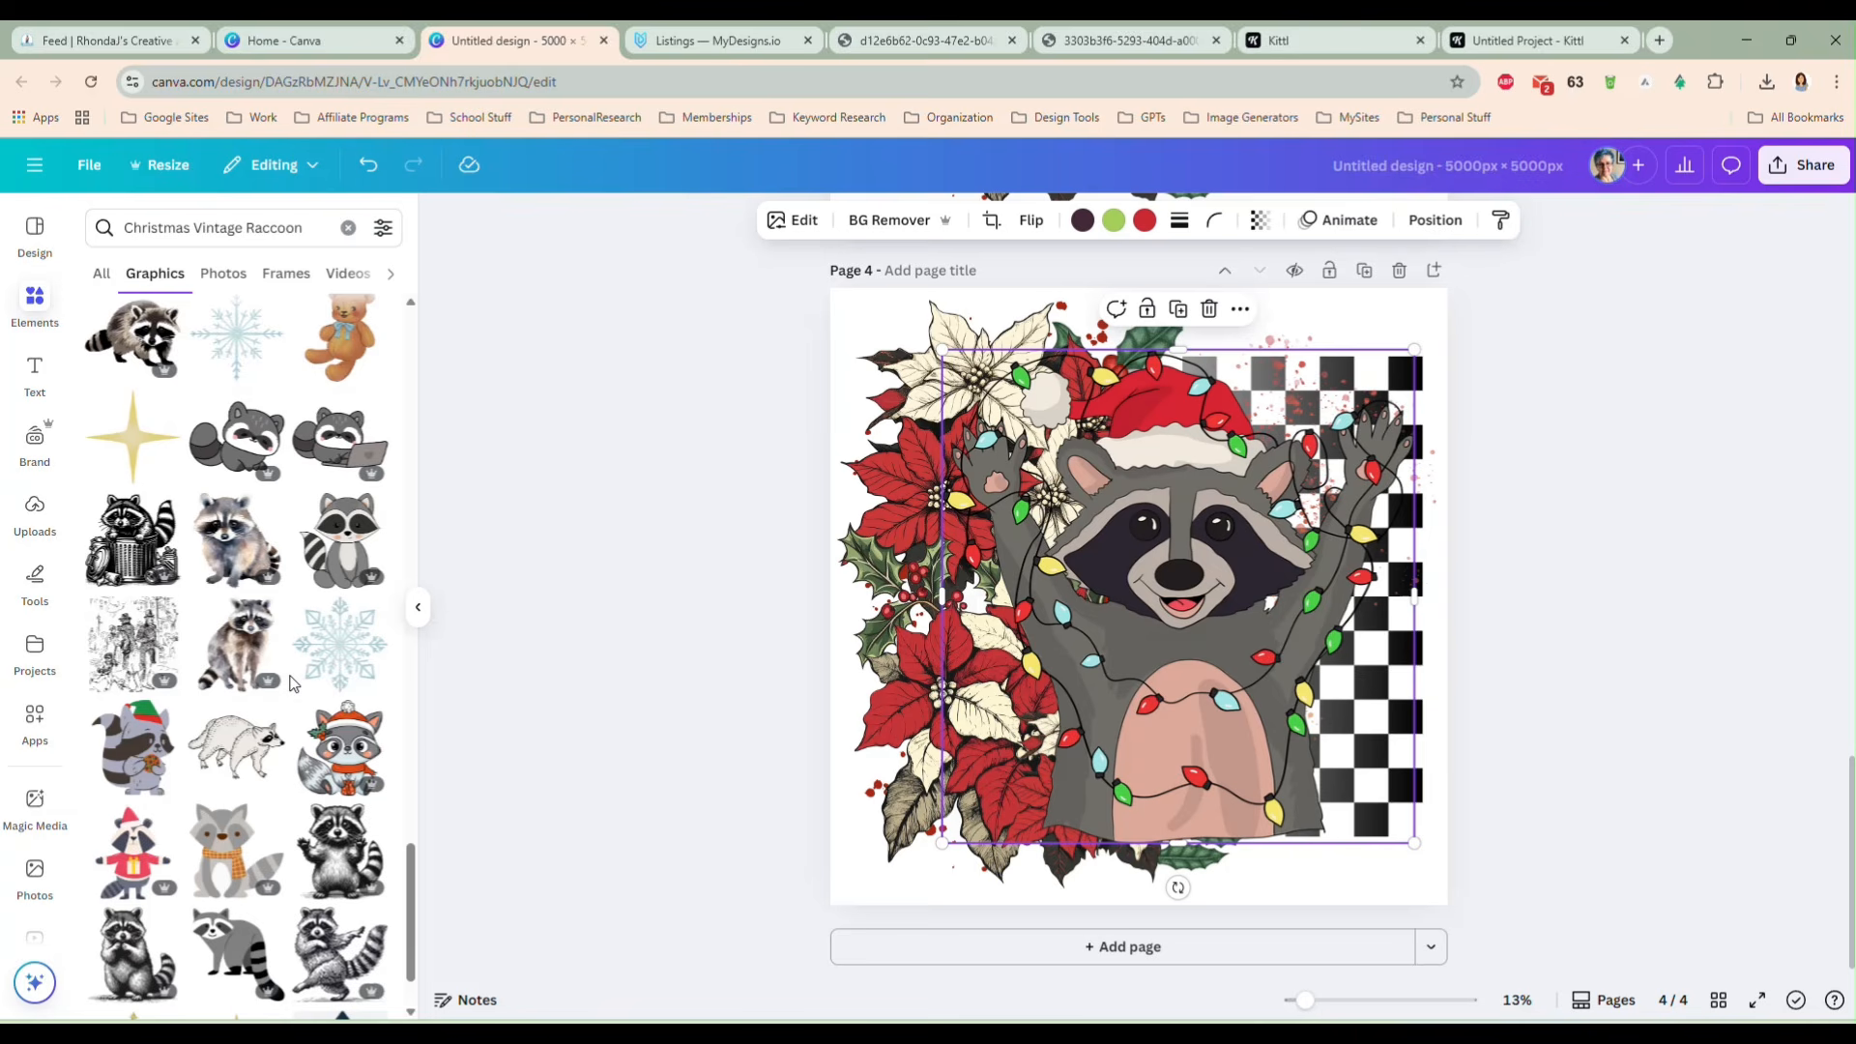
{"action": "scroll", "coordinate": [286, 684], "scroll_direction": "down", "scroll_amount": 4}
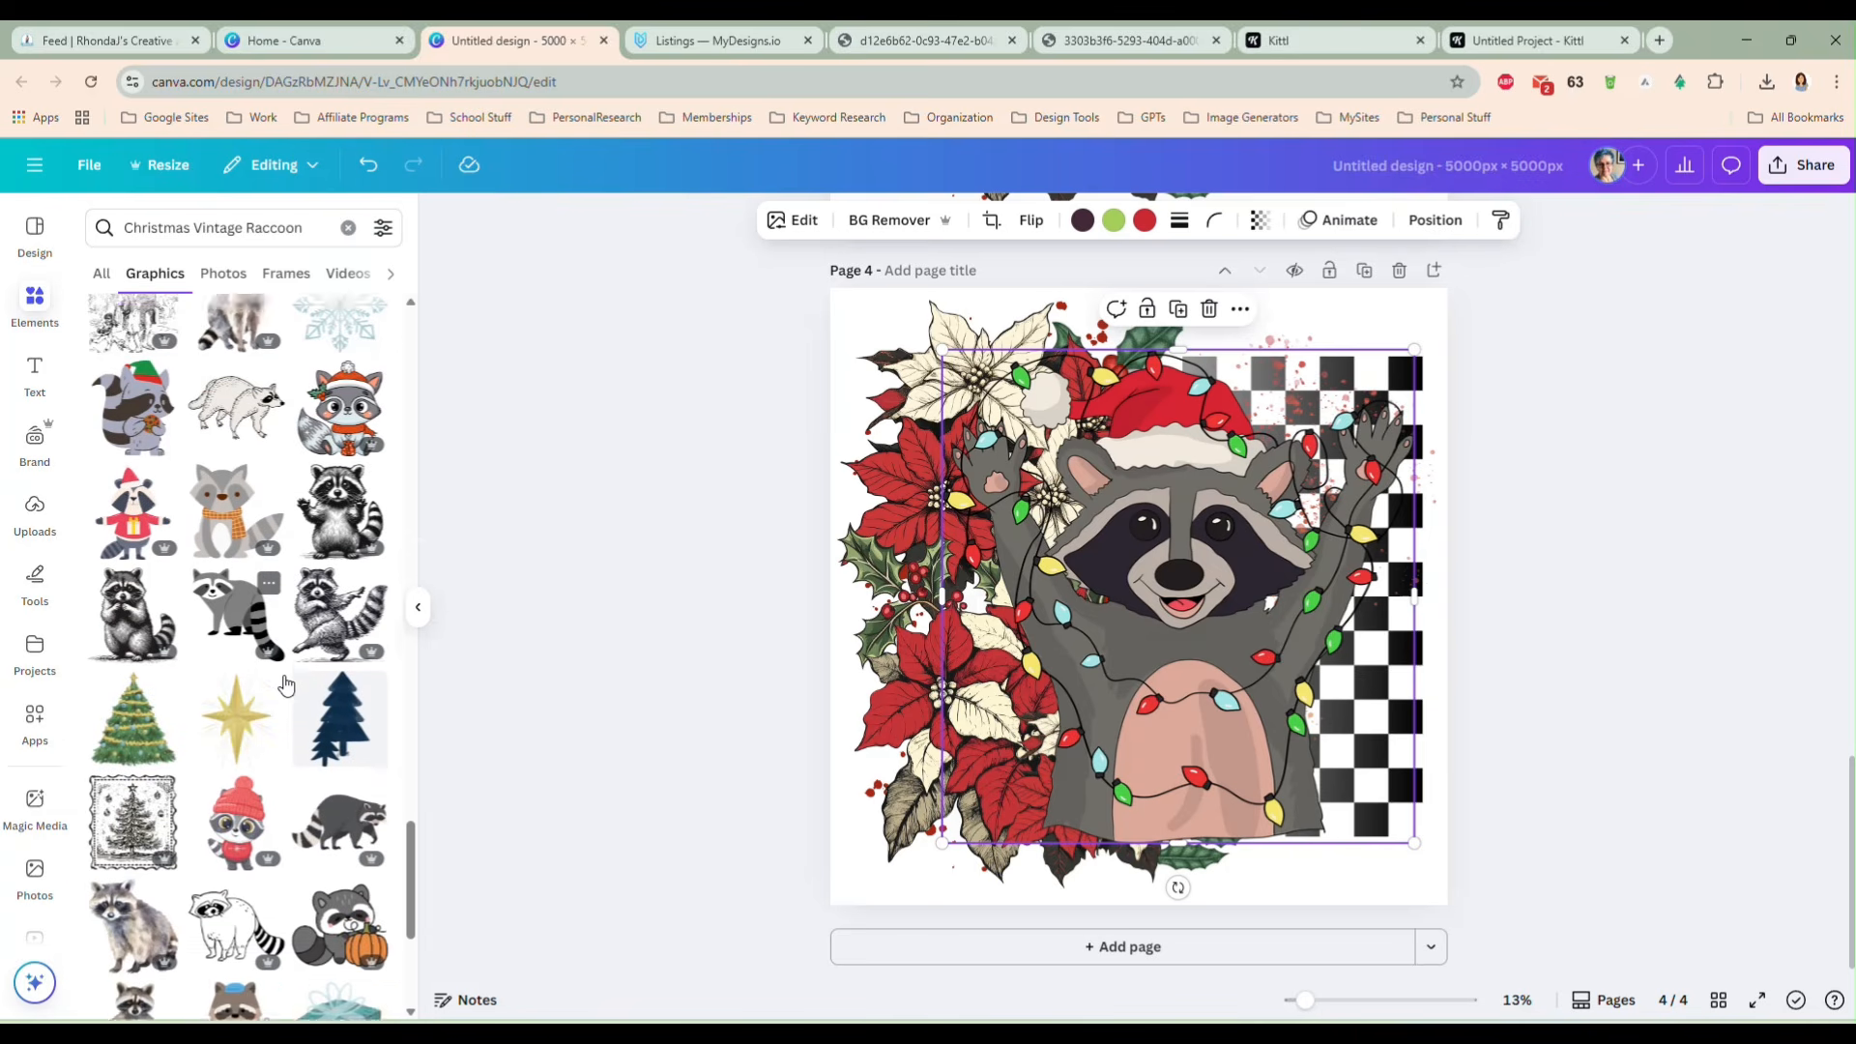
{"action": "scroll", "coordinate": [285, 684], "scroll_direction": "down", "scroll_amount": 3}
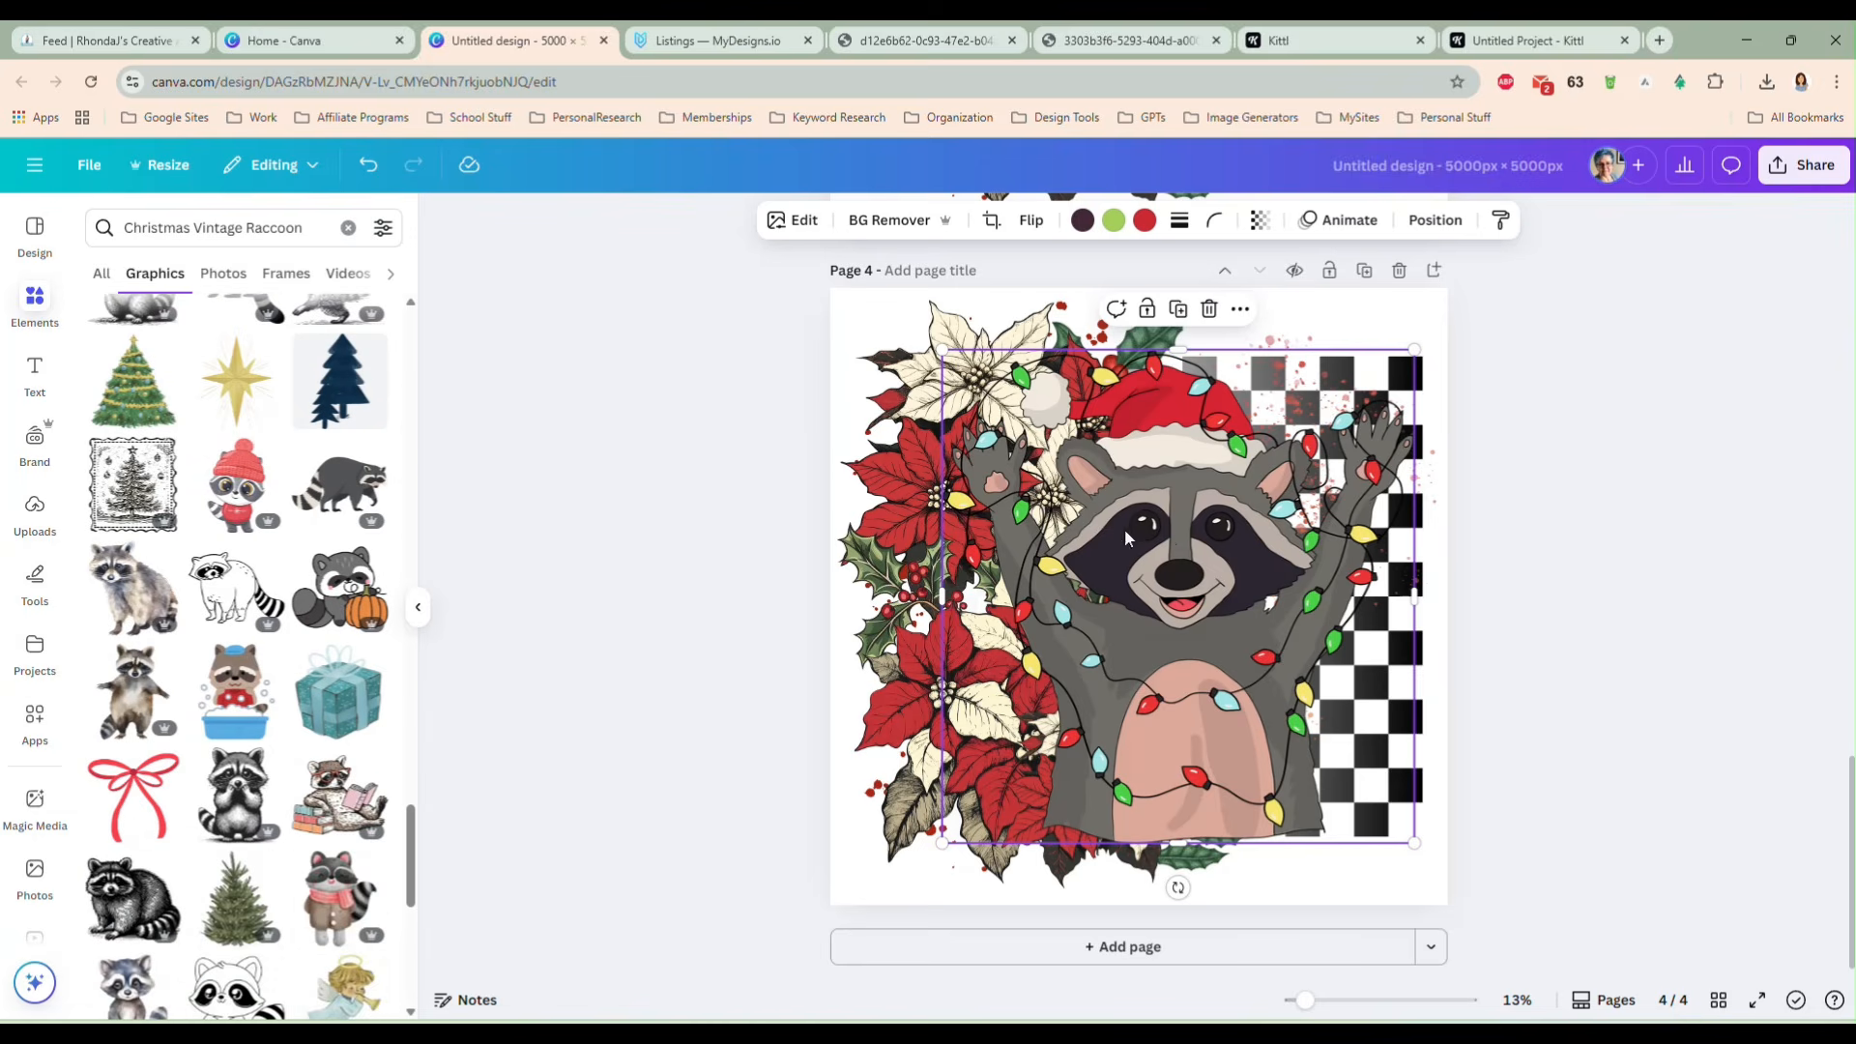
{"action": "key", "text": "Delete"}
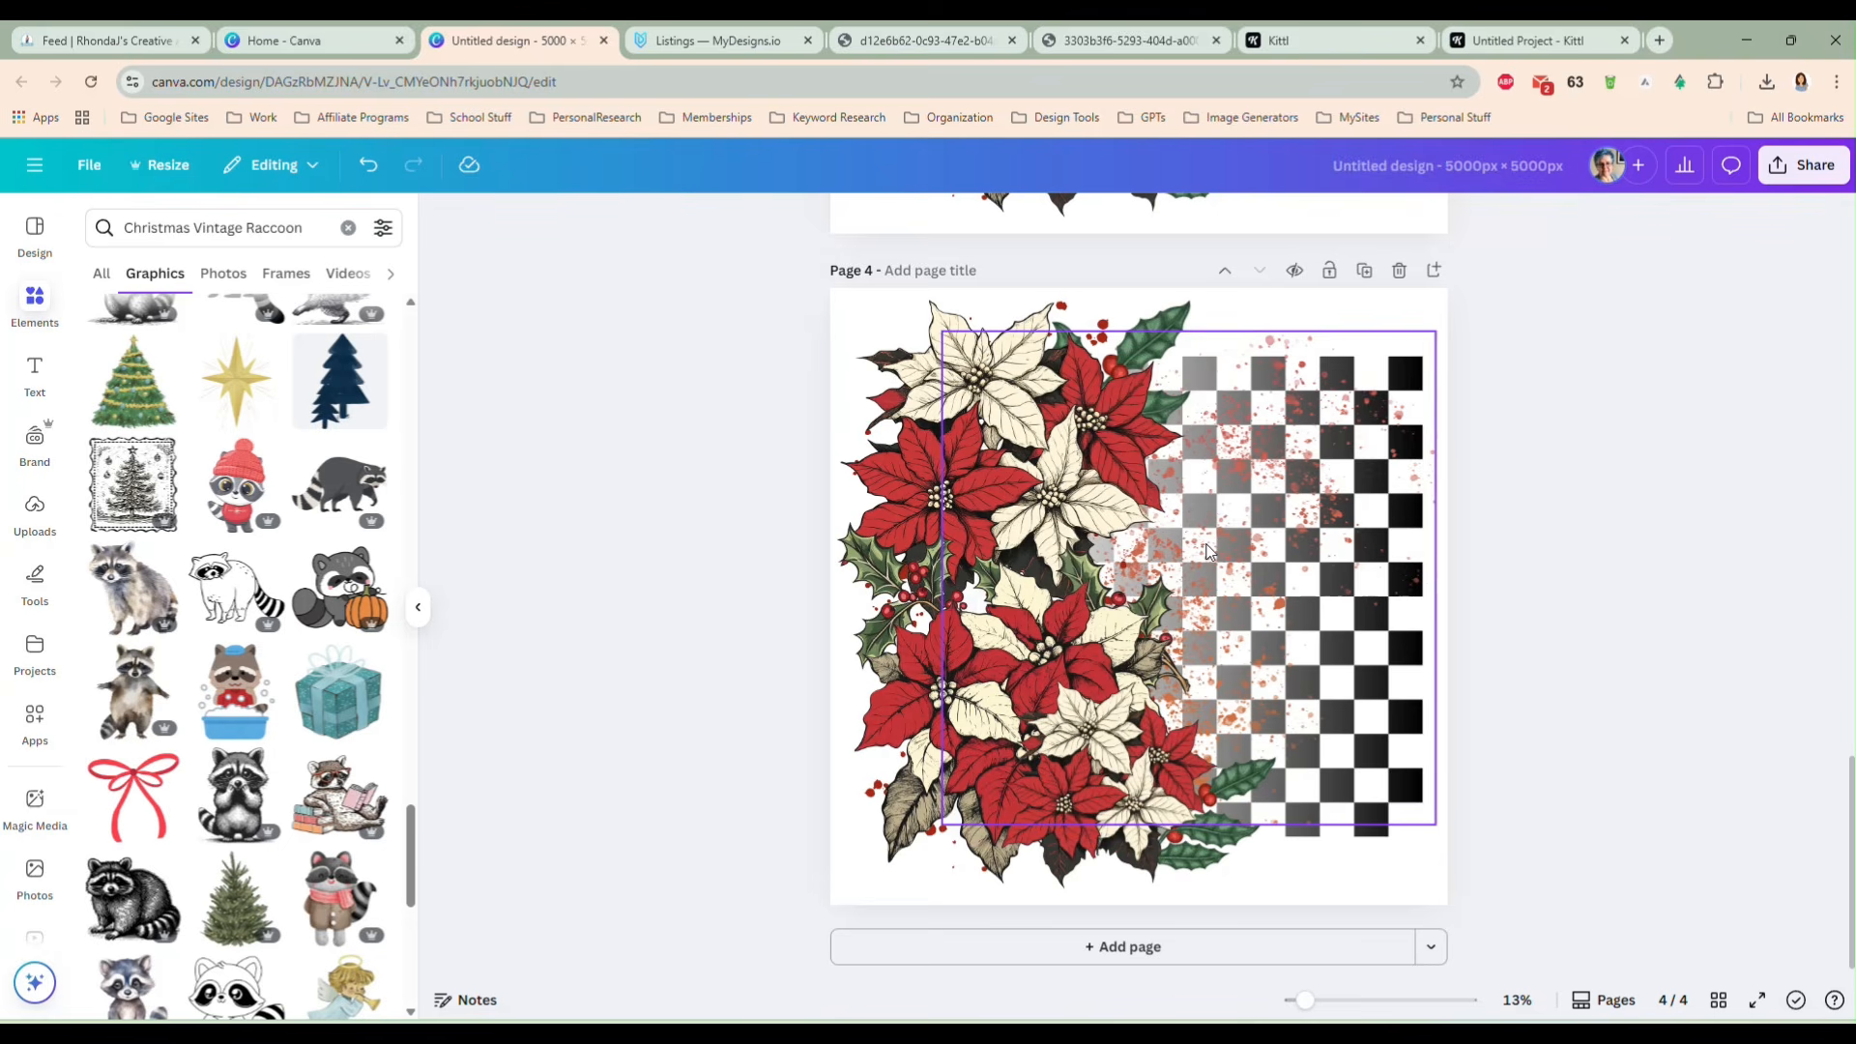
- Try the black-and-white raccoon with an outstretched arm on page 4, enlarged and flipped horizontally, and delete it
{"action": "scroll", "coordinate": [236, 735], "scroll_direction": "up", "scroll_amount": 3}
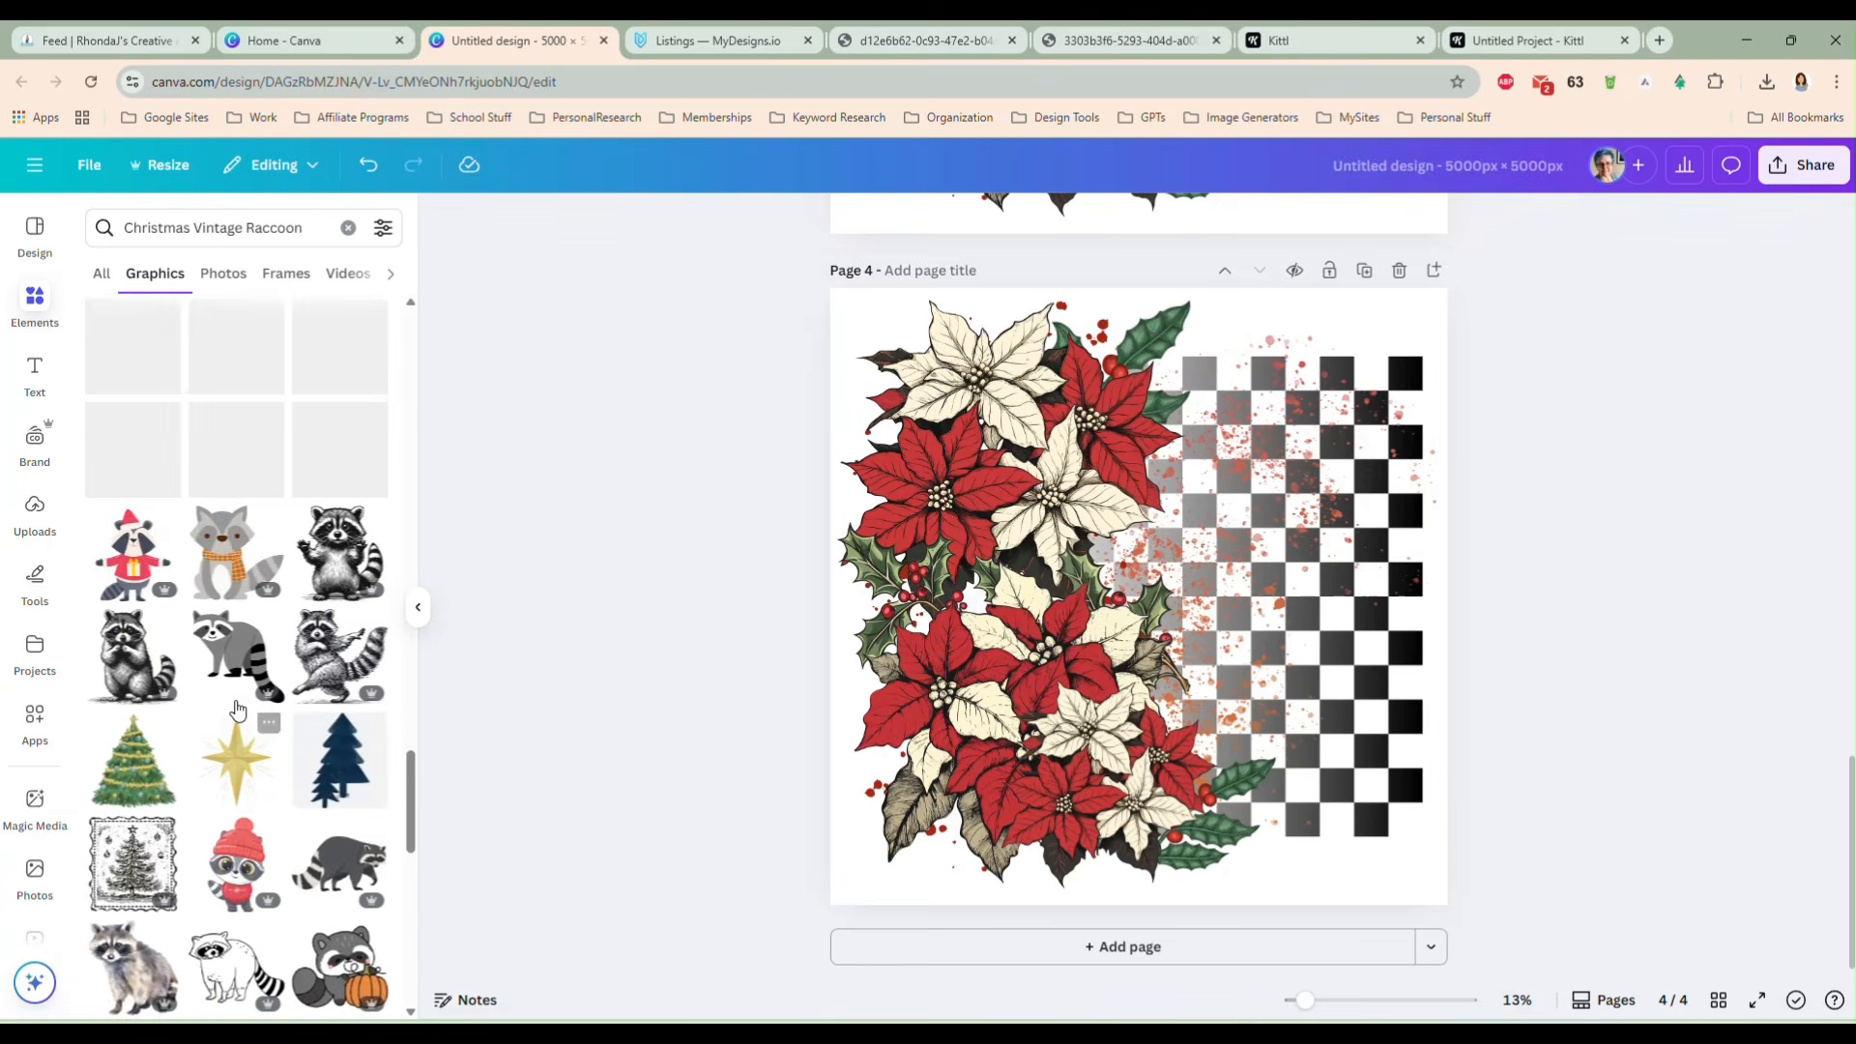
{"action": "scroll", "coordinate": [237, 711], "scroll_direction": "up", "scroll_amount": 5}
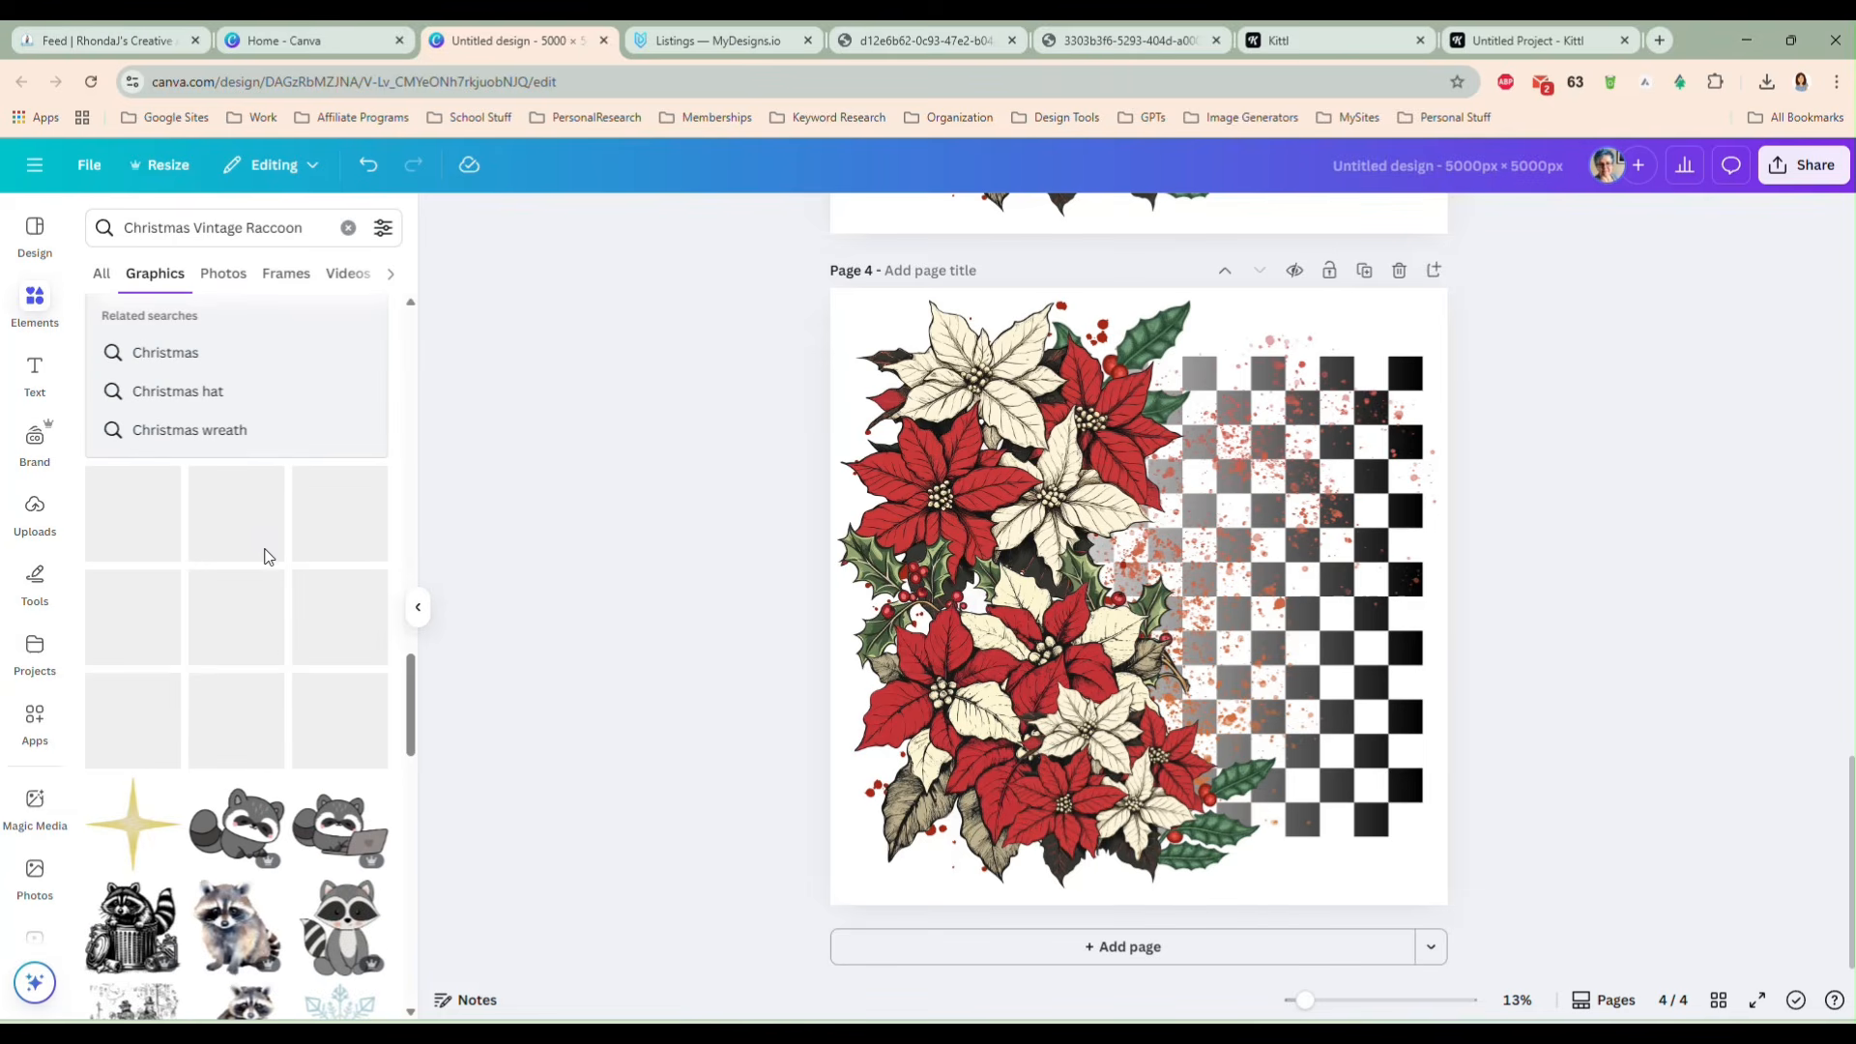
{"action": "scroll", "coordinate": [242, 623], "scroll_direction": "up", "scroll_amount": 5}
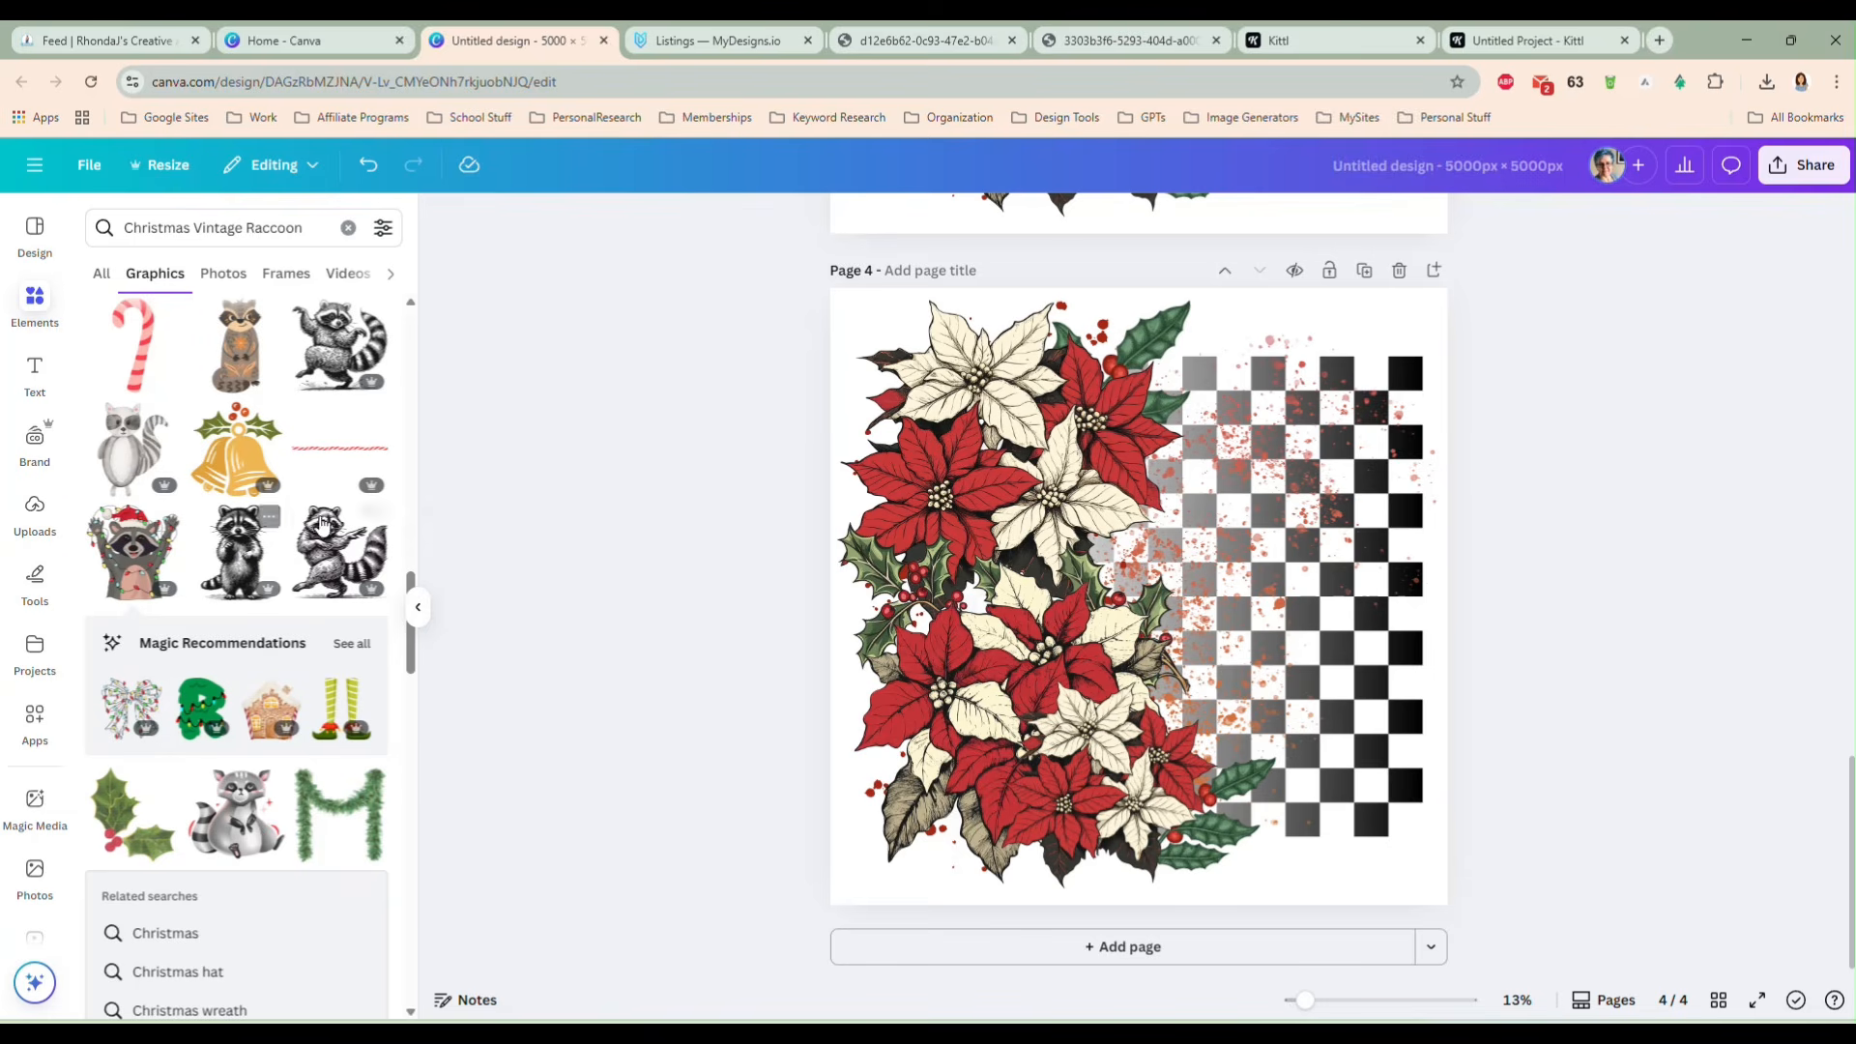
{"action": "left_click", "coordinate": [325, 557]}
{"action": "left_click_drag", "start_coordinate": [1012, 477], "coordinate": [867, 331]}
{"action": "left_click_drag", "start_coordinate": [1262, 712], "coordinate": [1392, 843]}
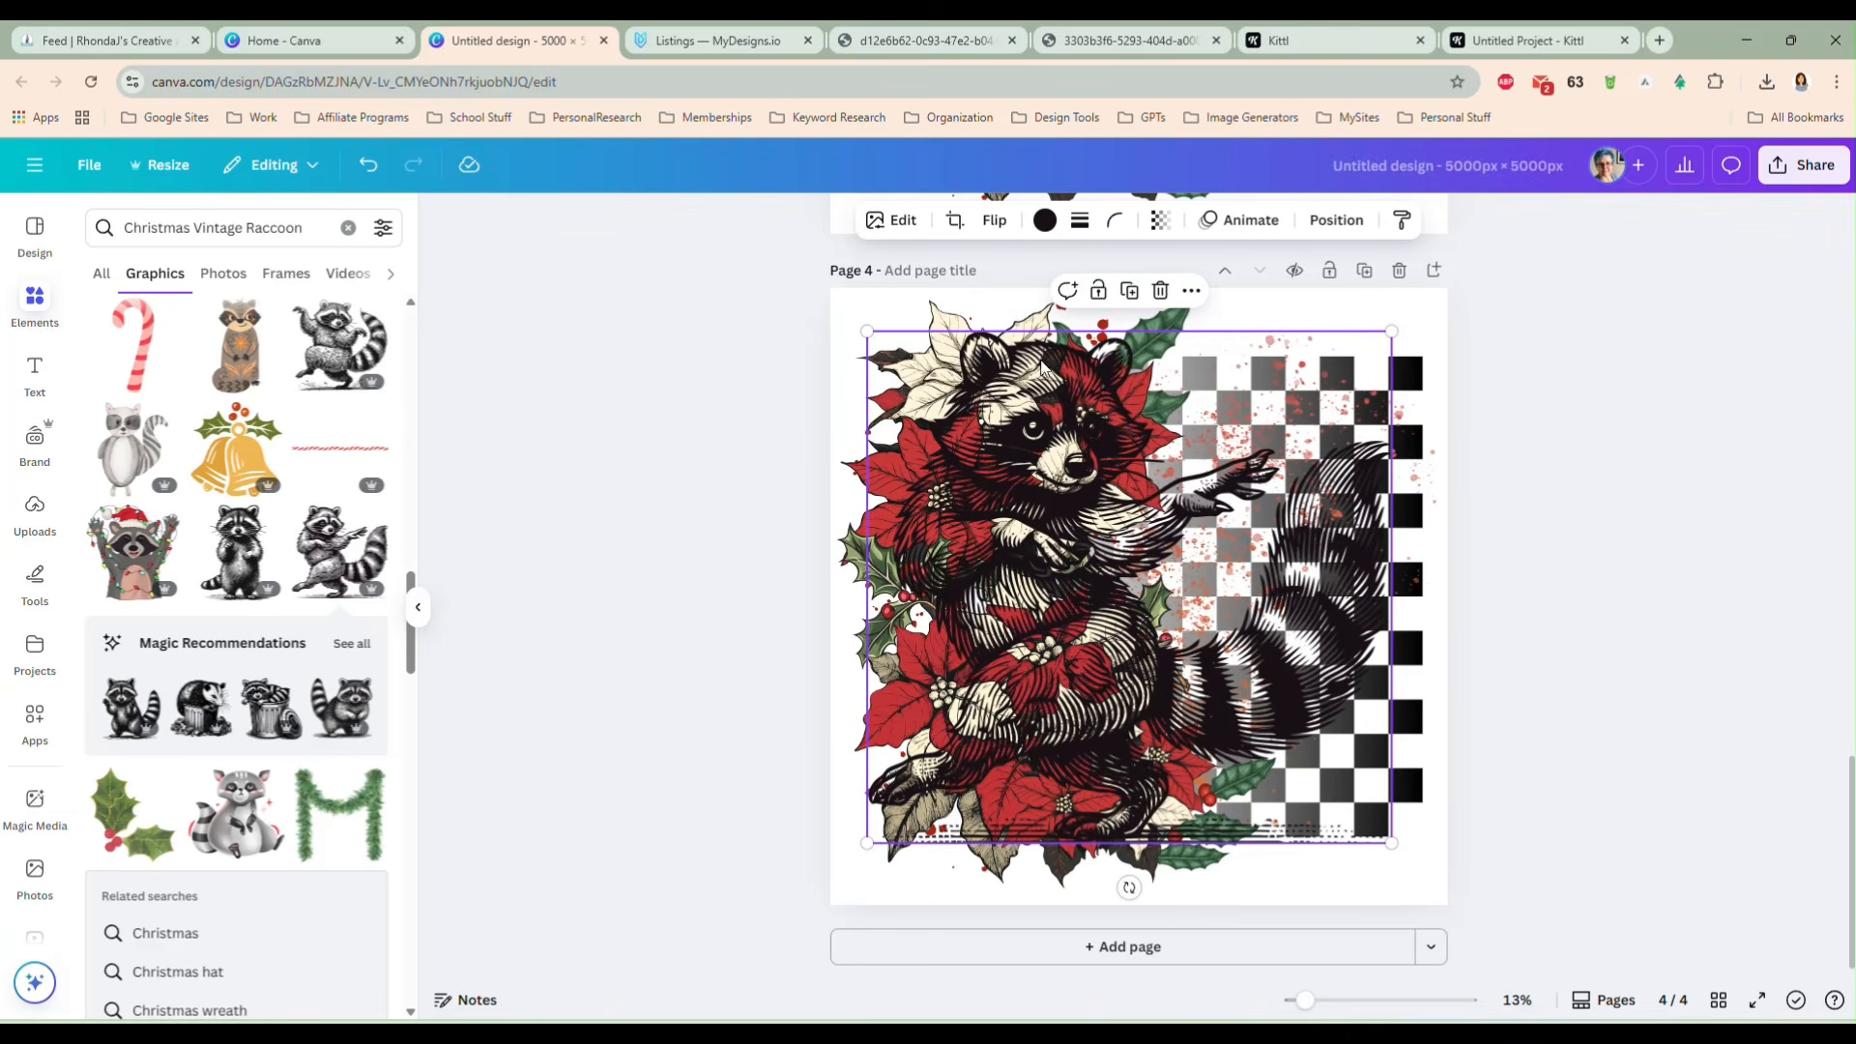
{"action": "left_click", "coordinate": [997, 222]}
{"action": "left_click", "coordinate": [1006, 265]}
{"action": "left_click_drag", "start_coordinate": [1221, 607], "coordinate": [1244, 631]}
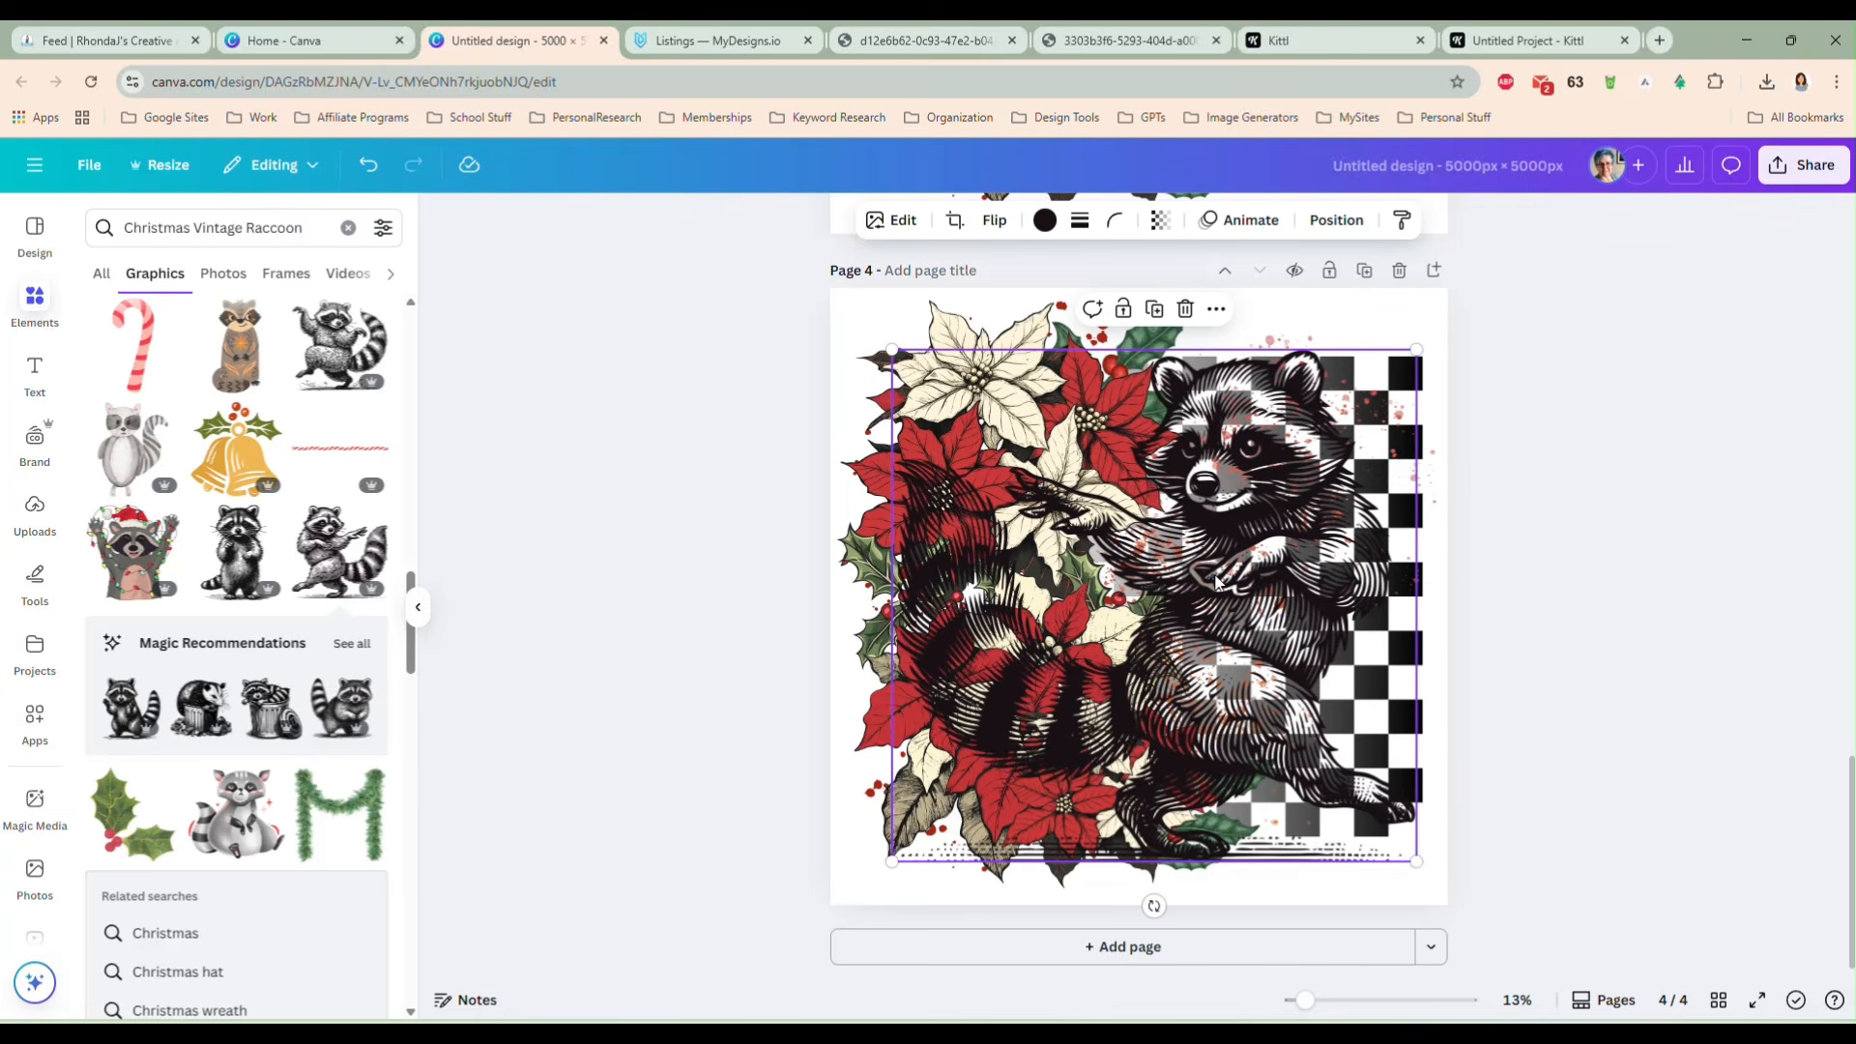
{"action": "key", "text": "Delete"}
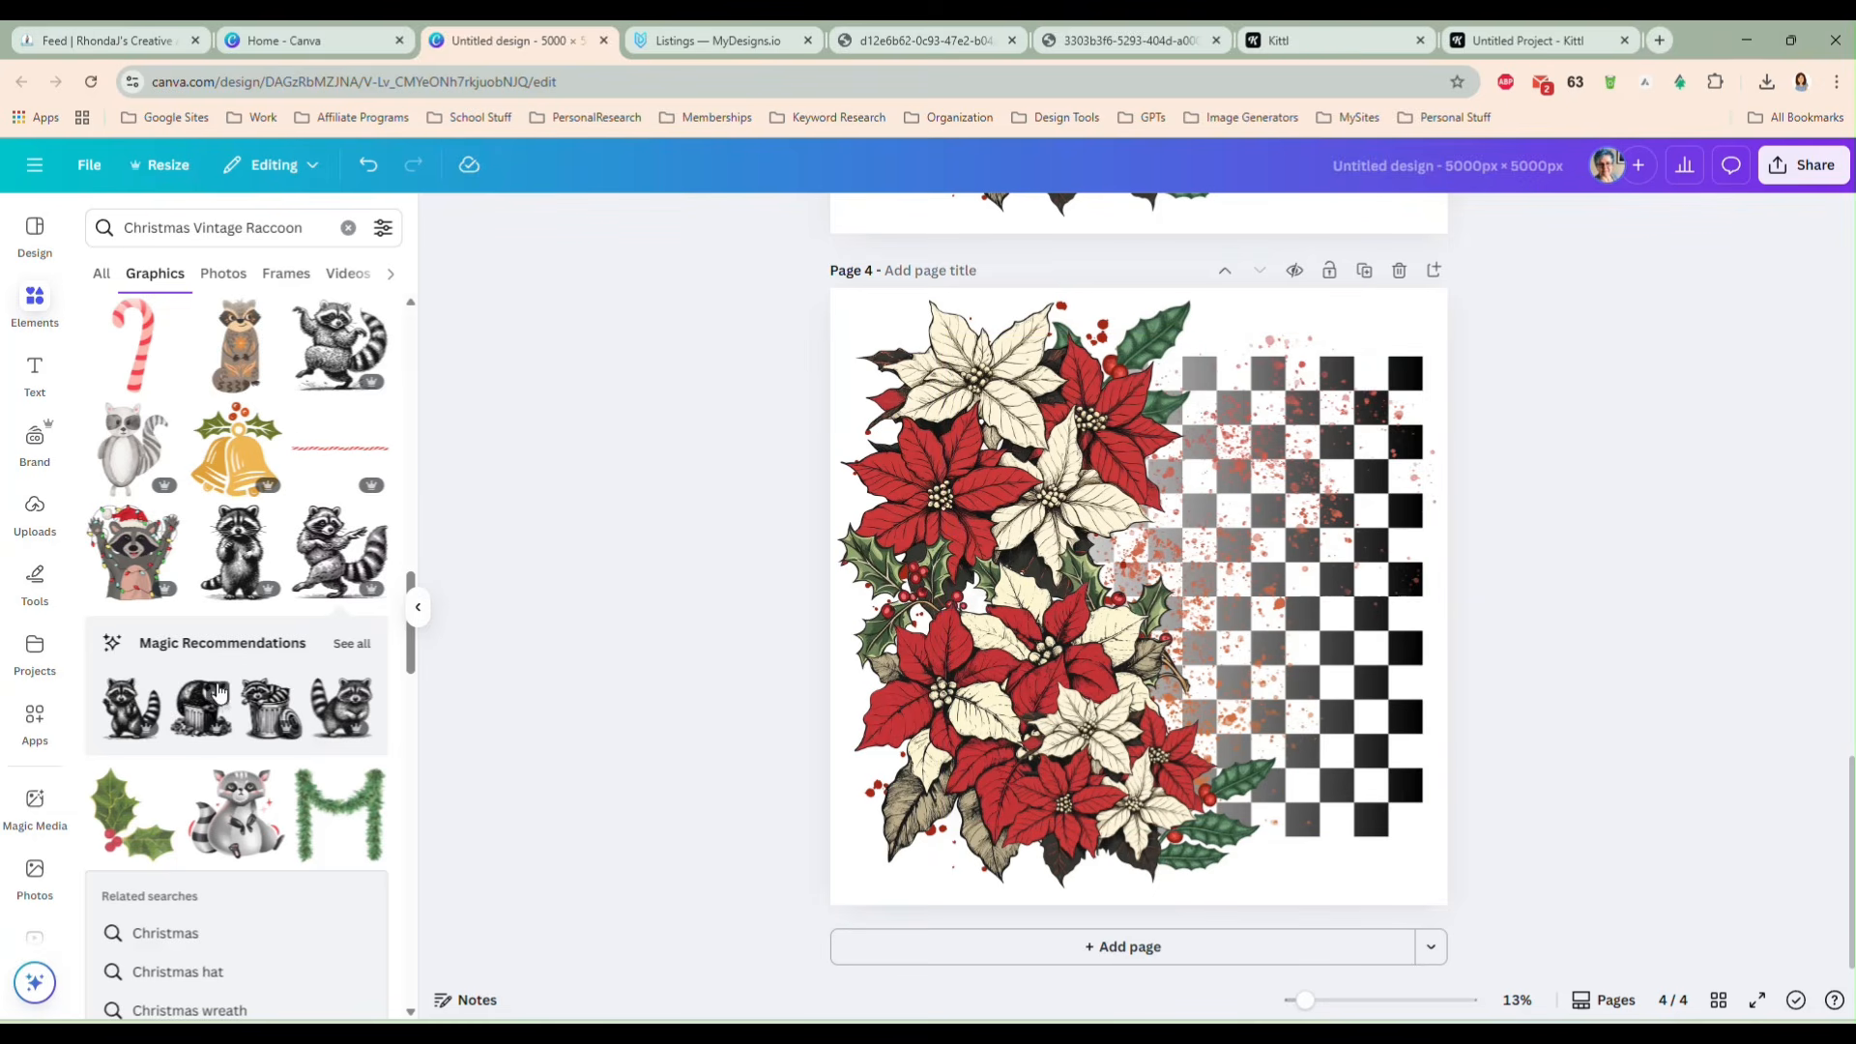
- Look further through the Christmas Vintage Raccoon graphics for another raccoon illustration
{"action": "scroll", "coordinate": [242, 670], "scroll_direction": "down", "scroll_amount": 3}
{"action": "scroll", "coordinate": [242, 670], "scroll_direction": "down", "scroll_amount": 4}
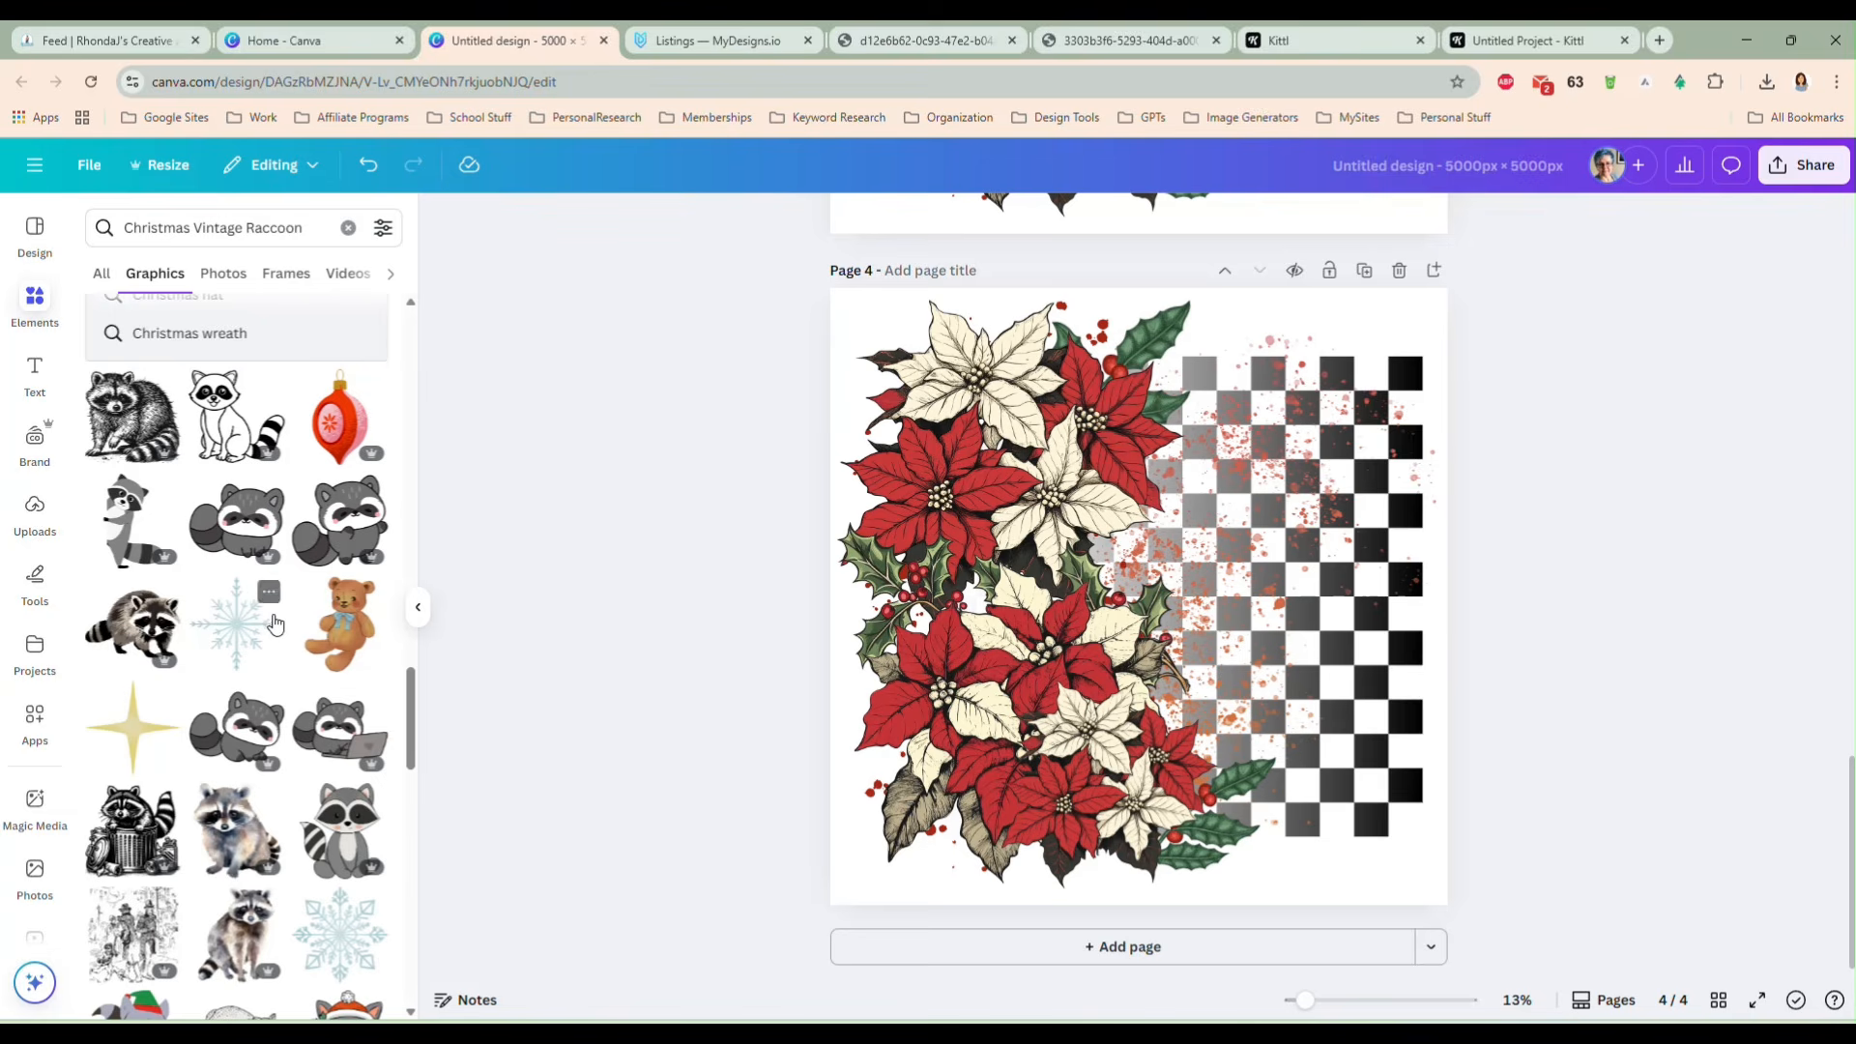
{"action": "scroll", "coordinate": [287, 633], "scroll_direction": "down", "scroll_amount": 2}
{"action": "scroll", "coordinate": [287, 633], "scroll_direction": "down", "scroll_amount": 2}
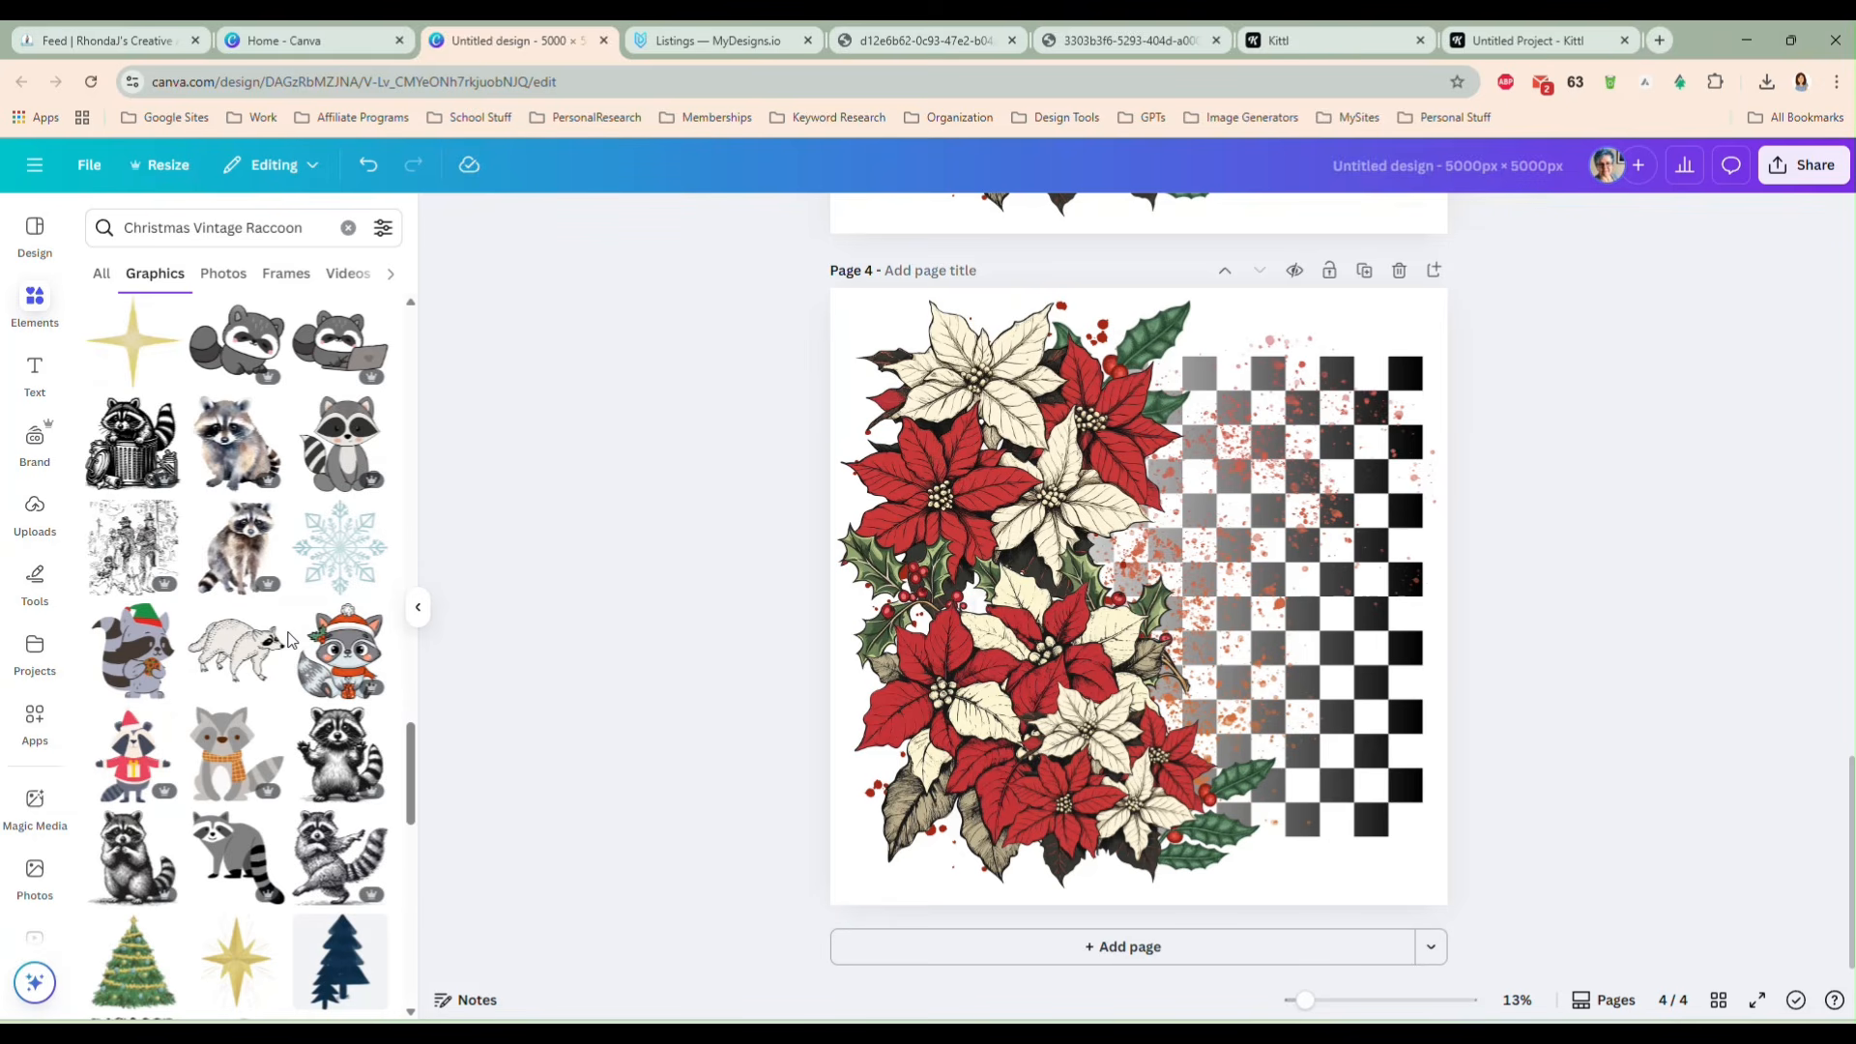
{"action": "scroll", "coordinate": [287, 638], "scroll_direction": "down", "scroll_amount": 6}
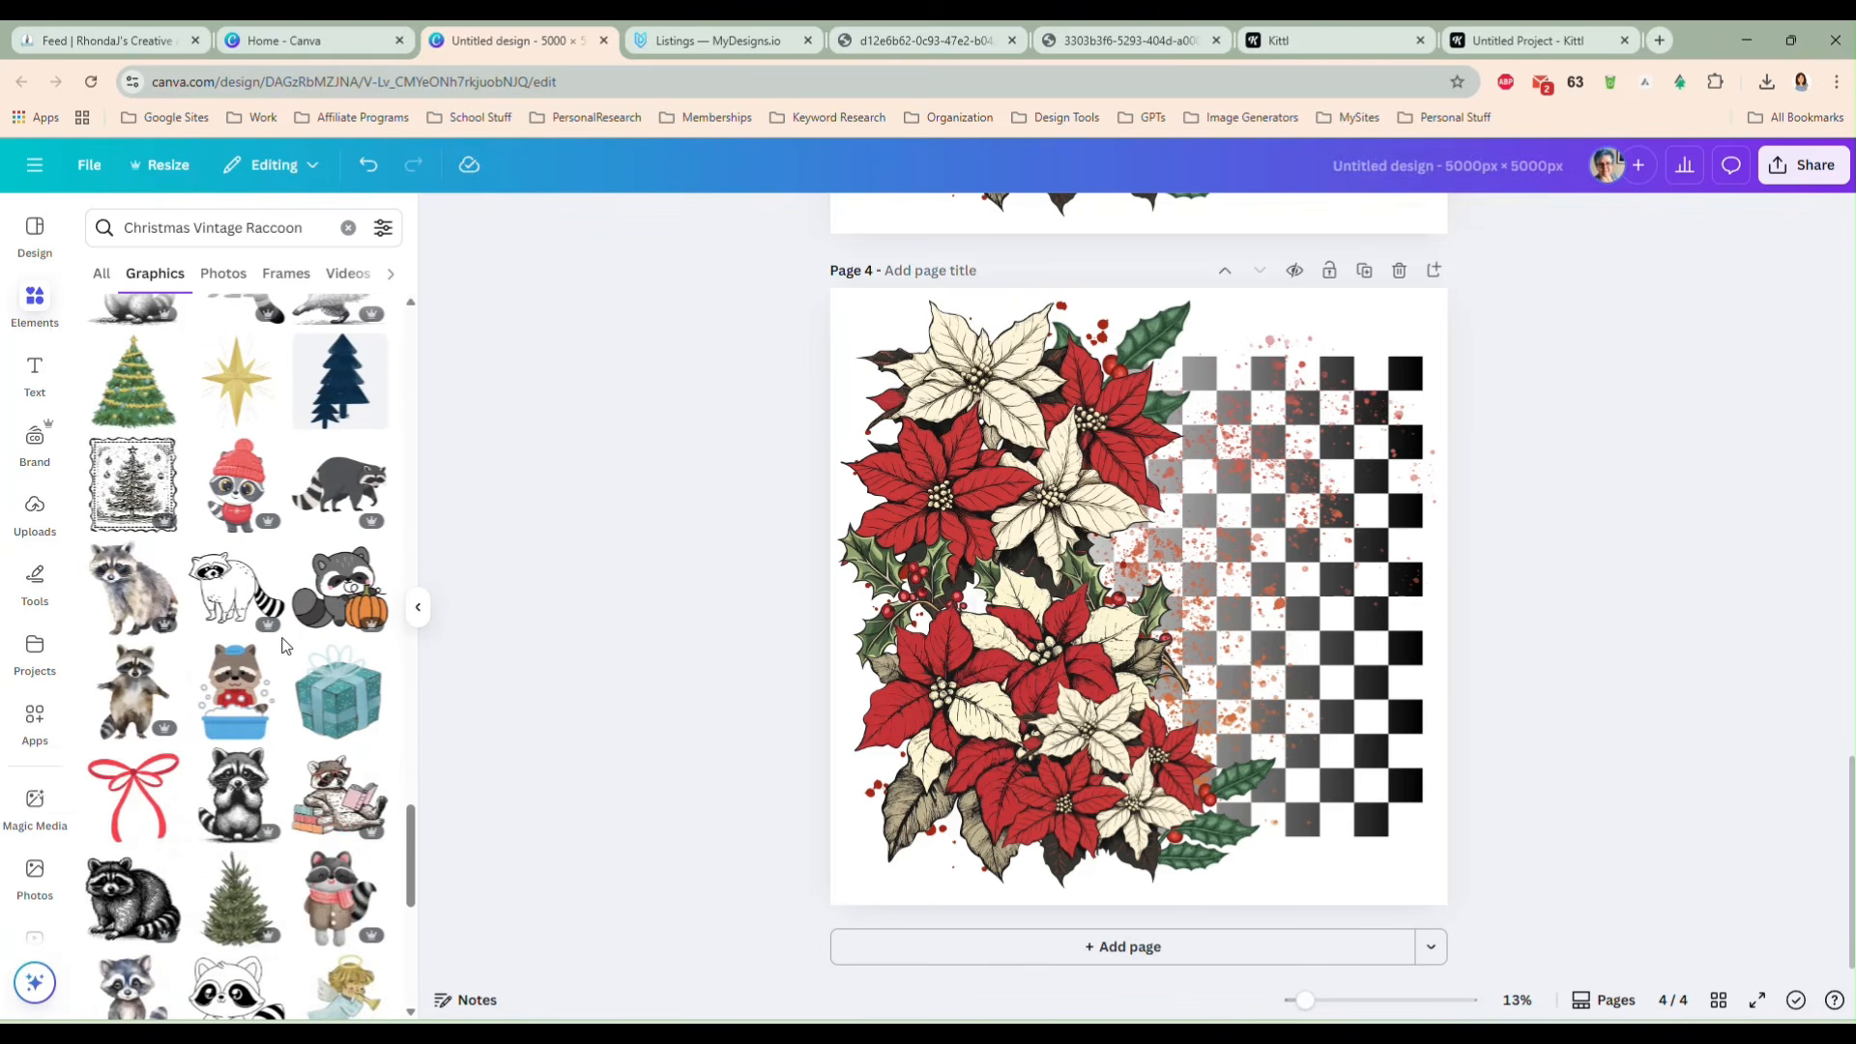
{"action": "scroll", "coordinate": [237, 671], "scroll_direction": "down", "scroll_amount": 5}
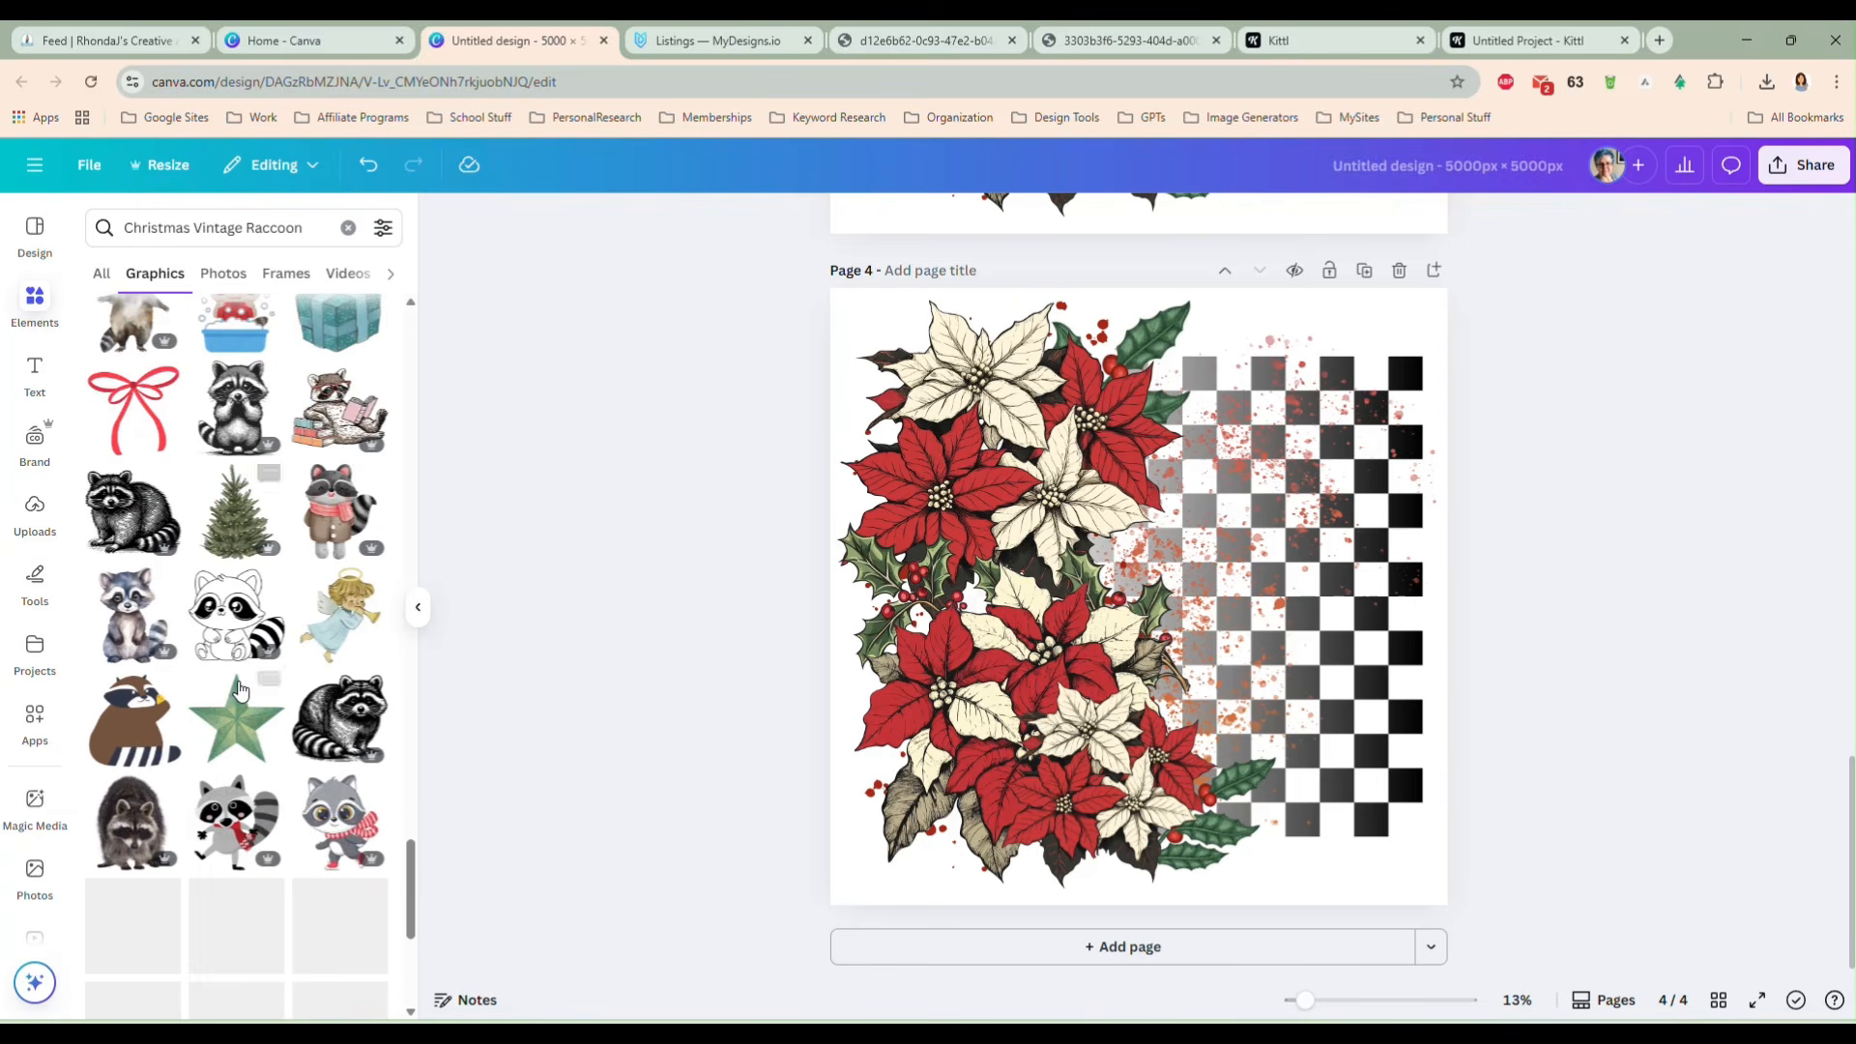
{"action": "scroll", "coordinate": [259, 616], "scroll_direction": "down", "scroll_amount": 5}
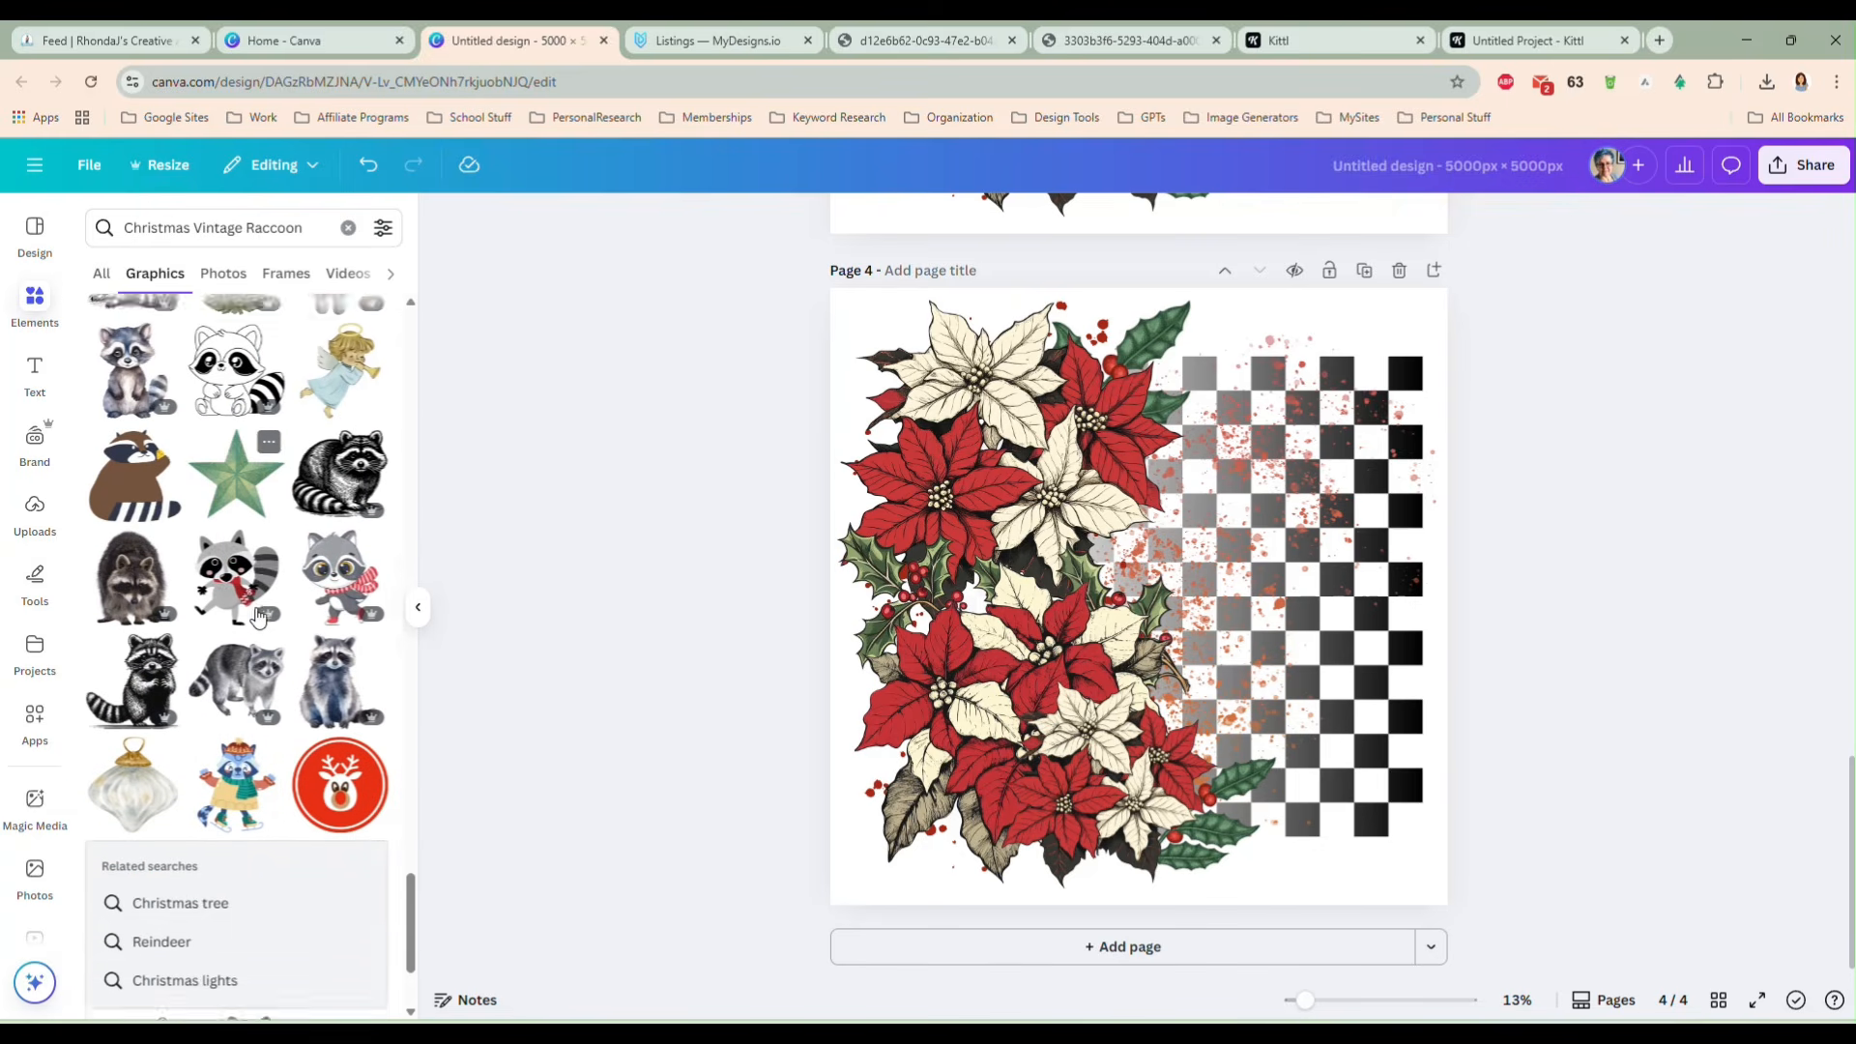
{"action": "scroll", "coordinate": [251, 765], "scroll_direction": "down", "scroll_amount": 2}
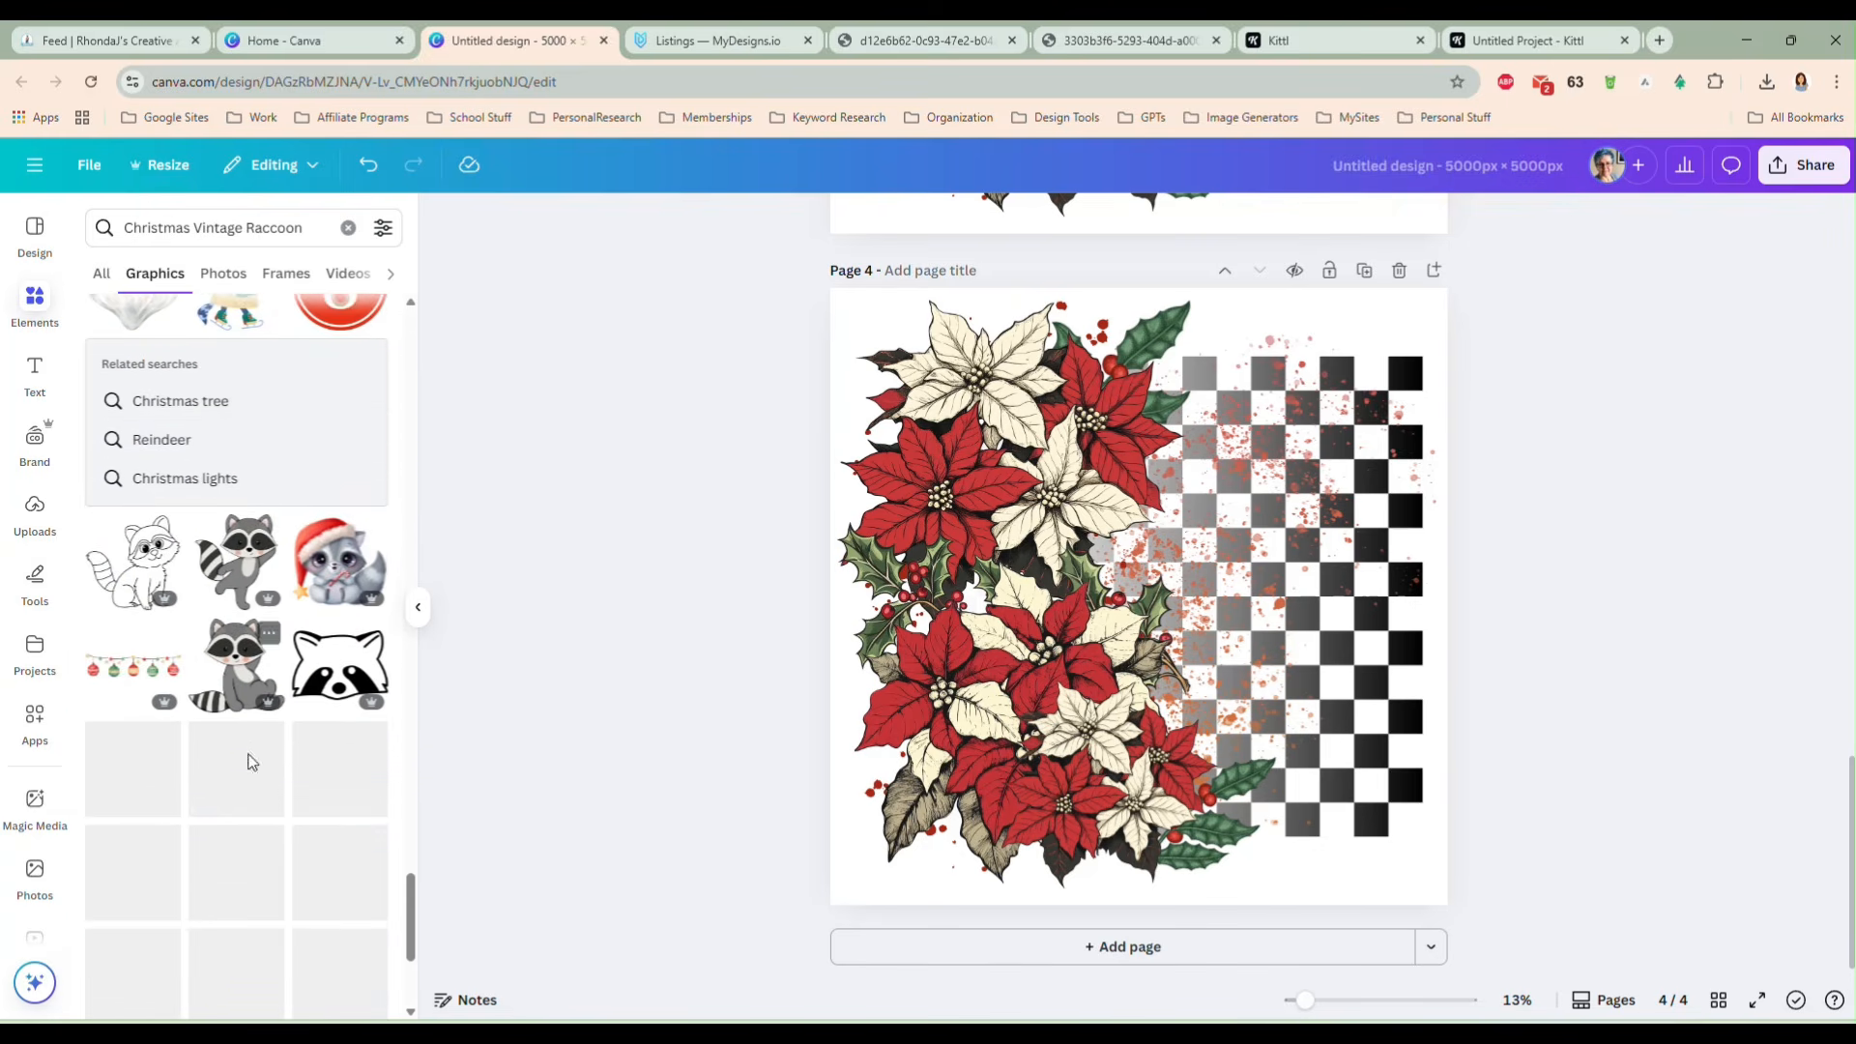
{"action": "scroll", "coordinate": [247, 713], "scroll_direction": "down", "scroll_amount": 2}
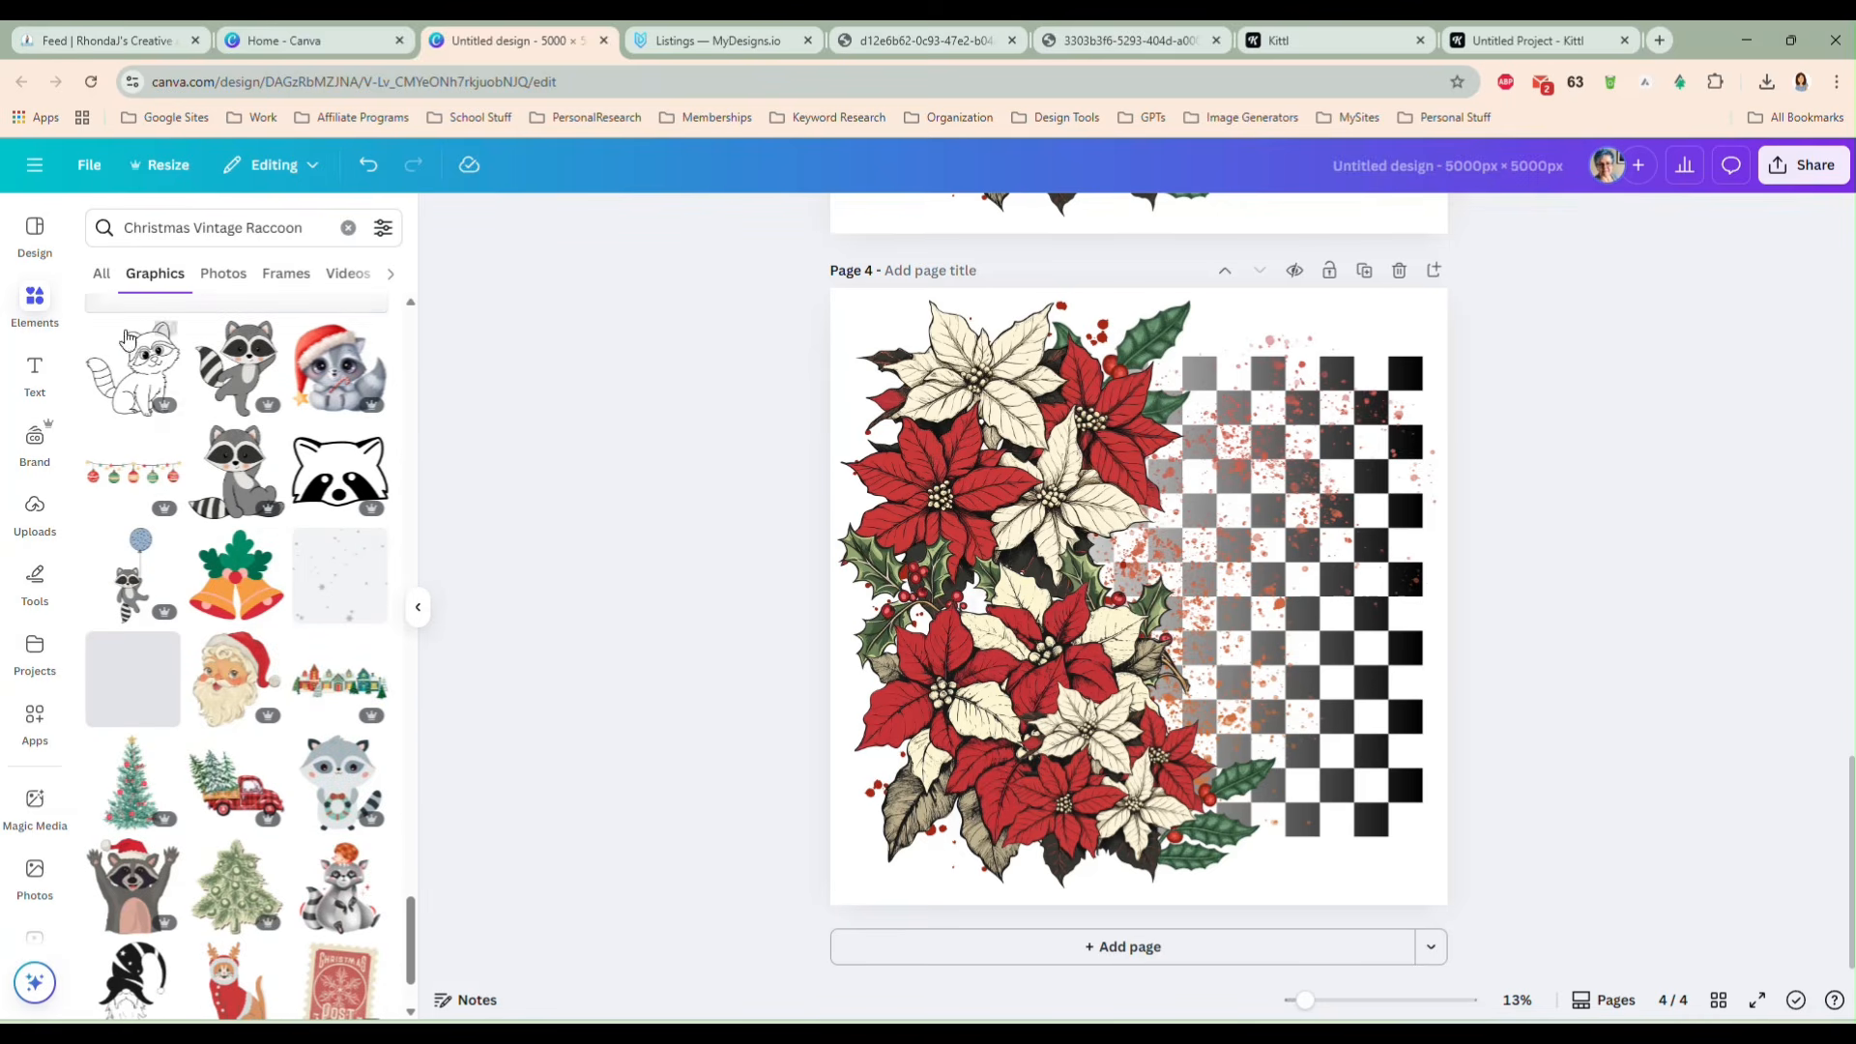
- Change the graphics search to "hand drawn Vintage Raccoon" and look through the results
{"action": "left_click_drag", "start_coordinate": [191, 227], "coordinate": [122, 224]}
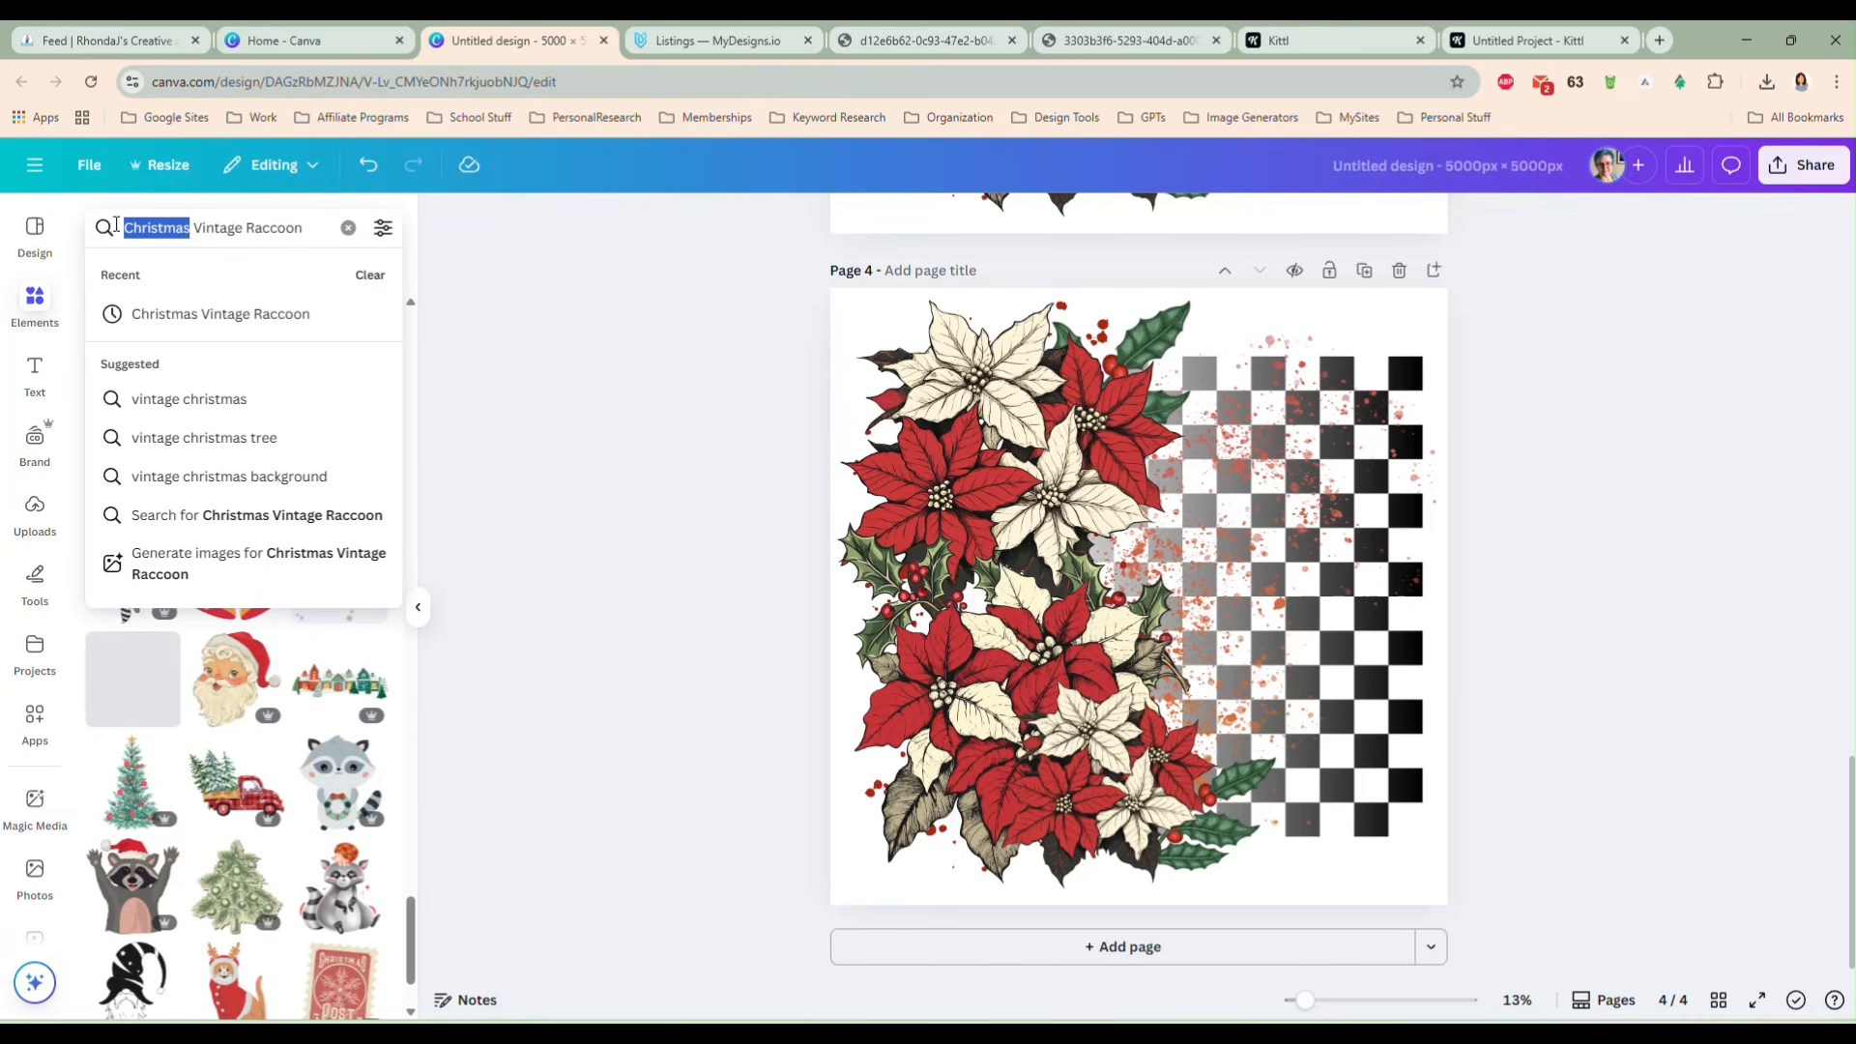
{"action": "type", "text": "hand drawn"}
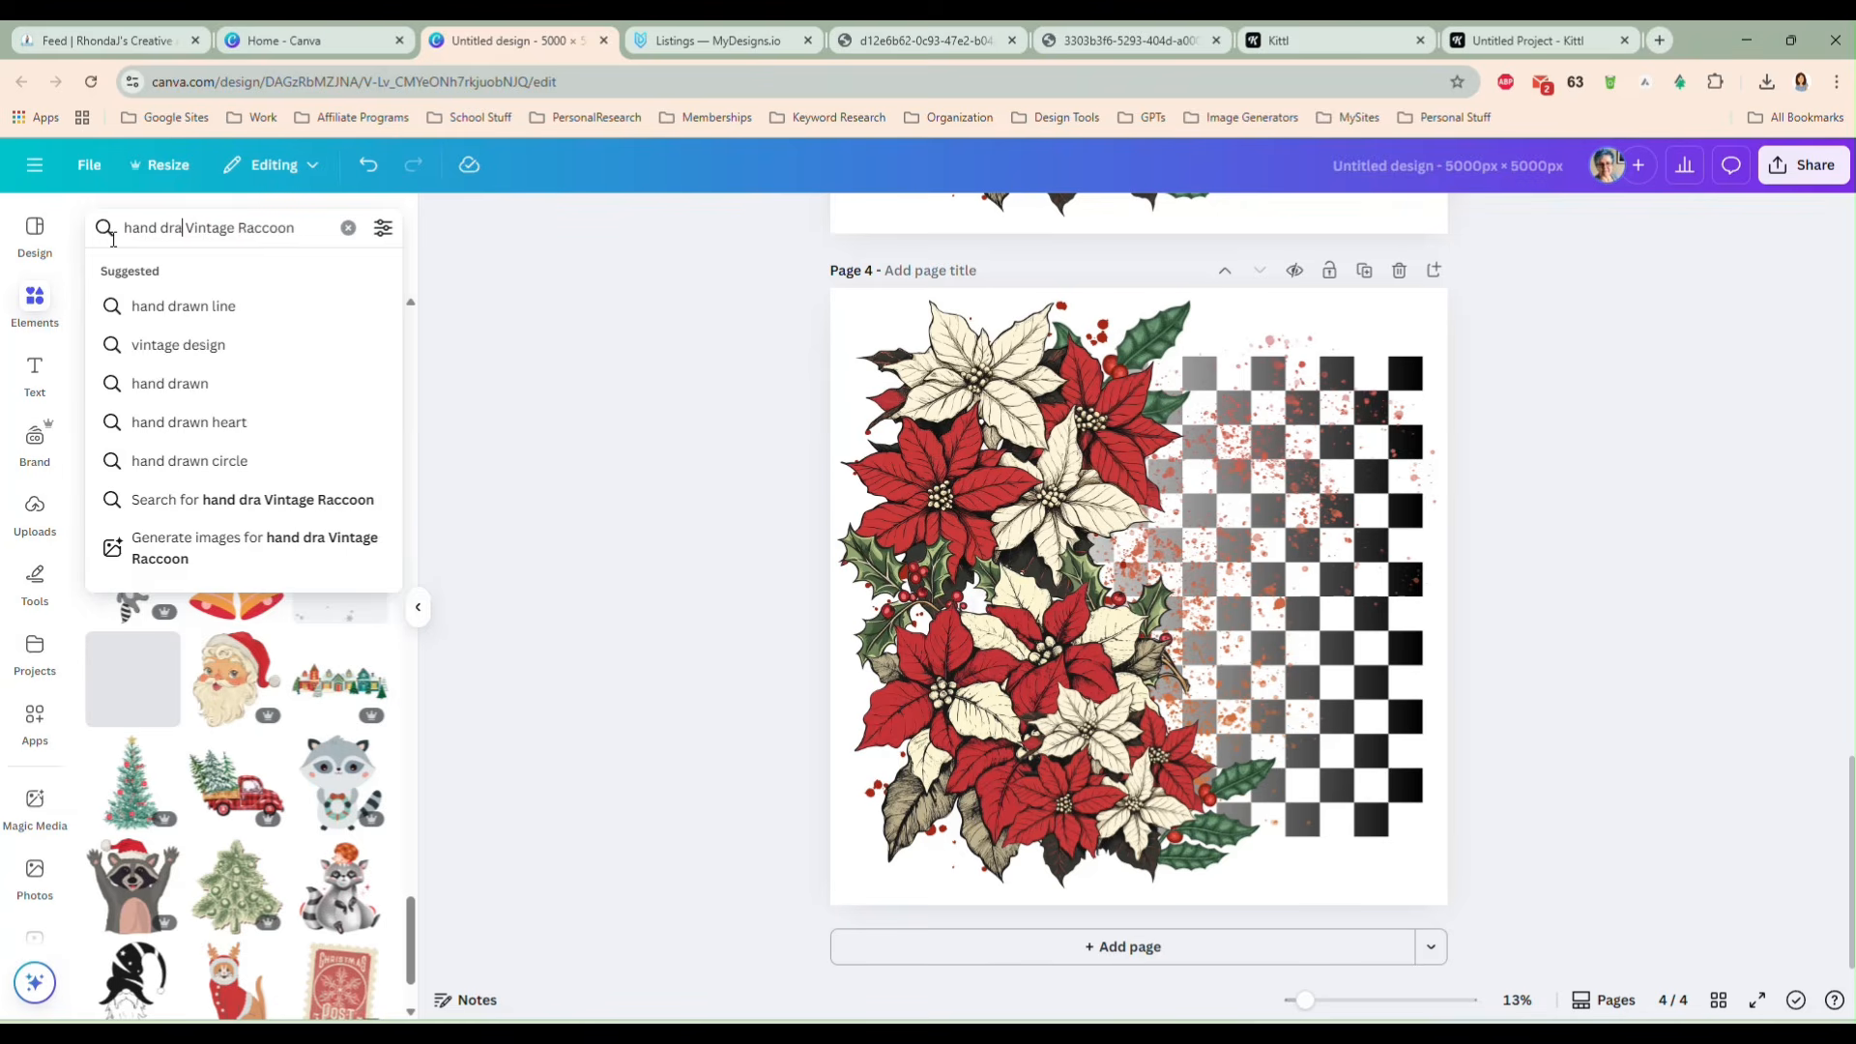
{"action": "key", "text": "Return"}
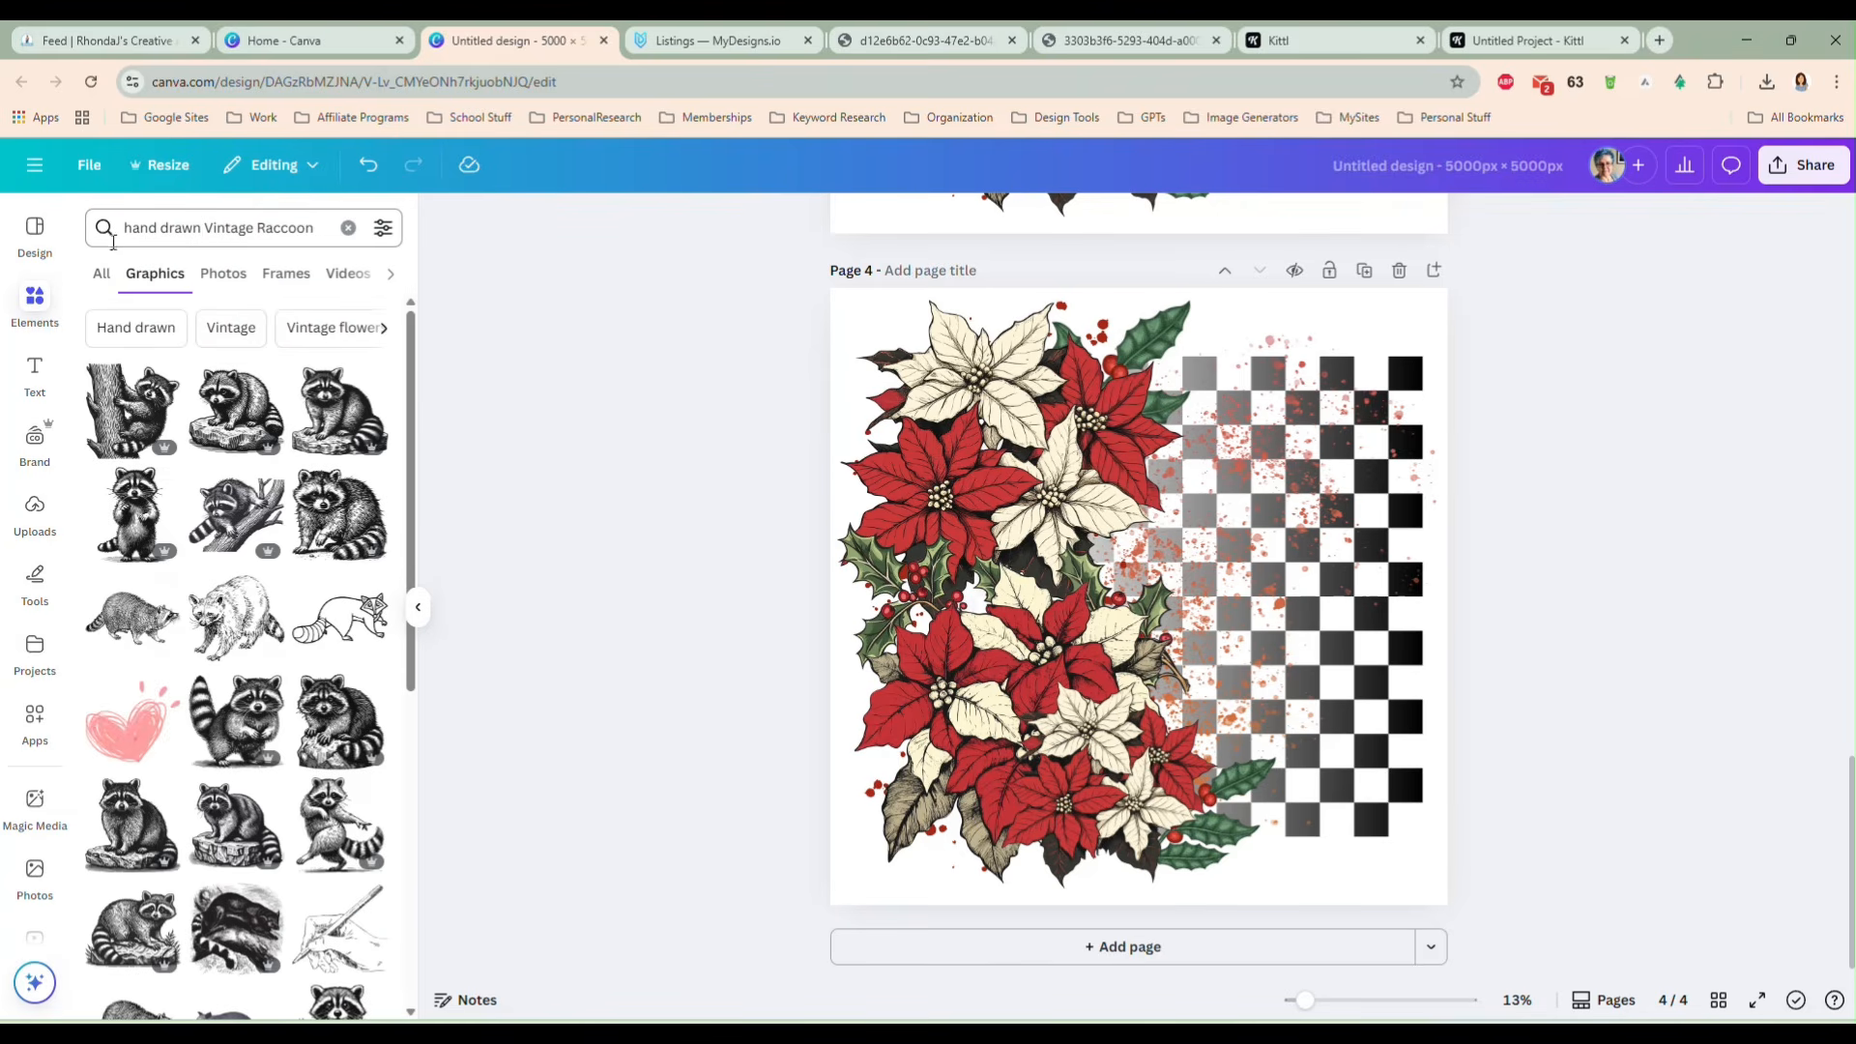
{"action": "scroll", "coordinate": [201, 640], "scroll_direction": "down", "scroll_amount": 5}
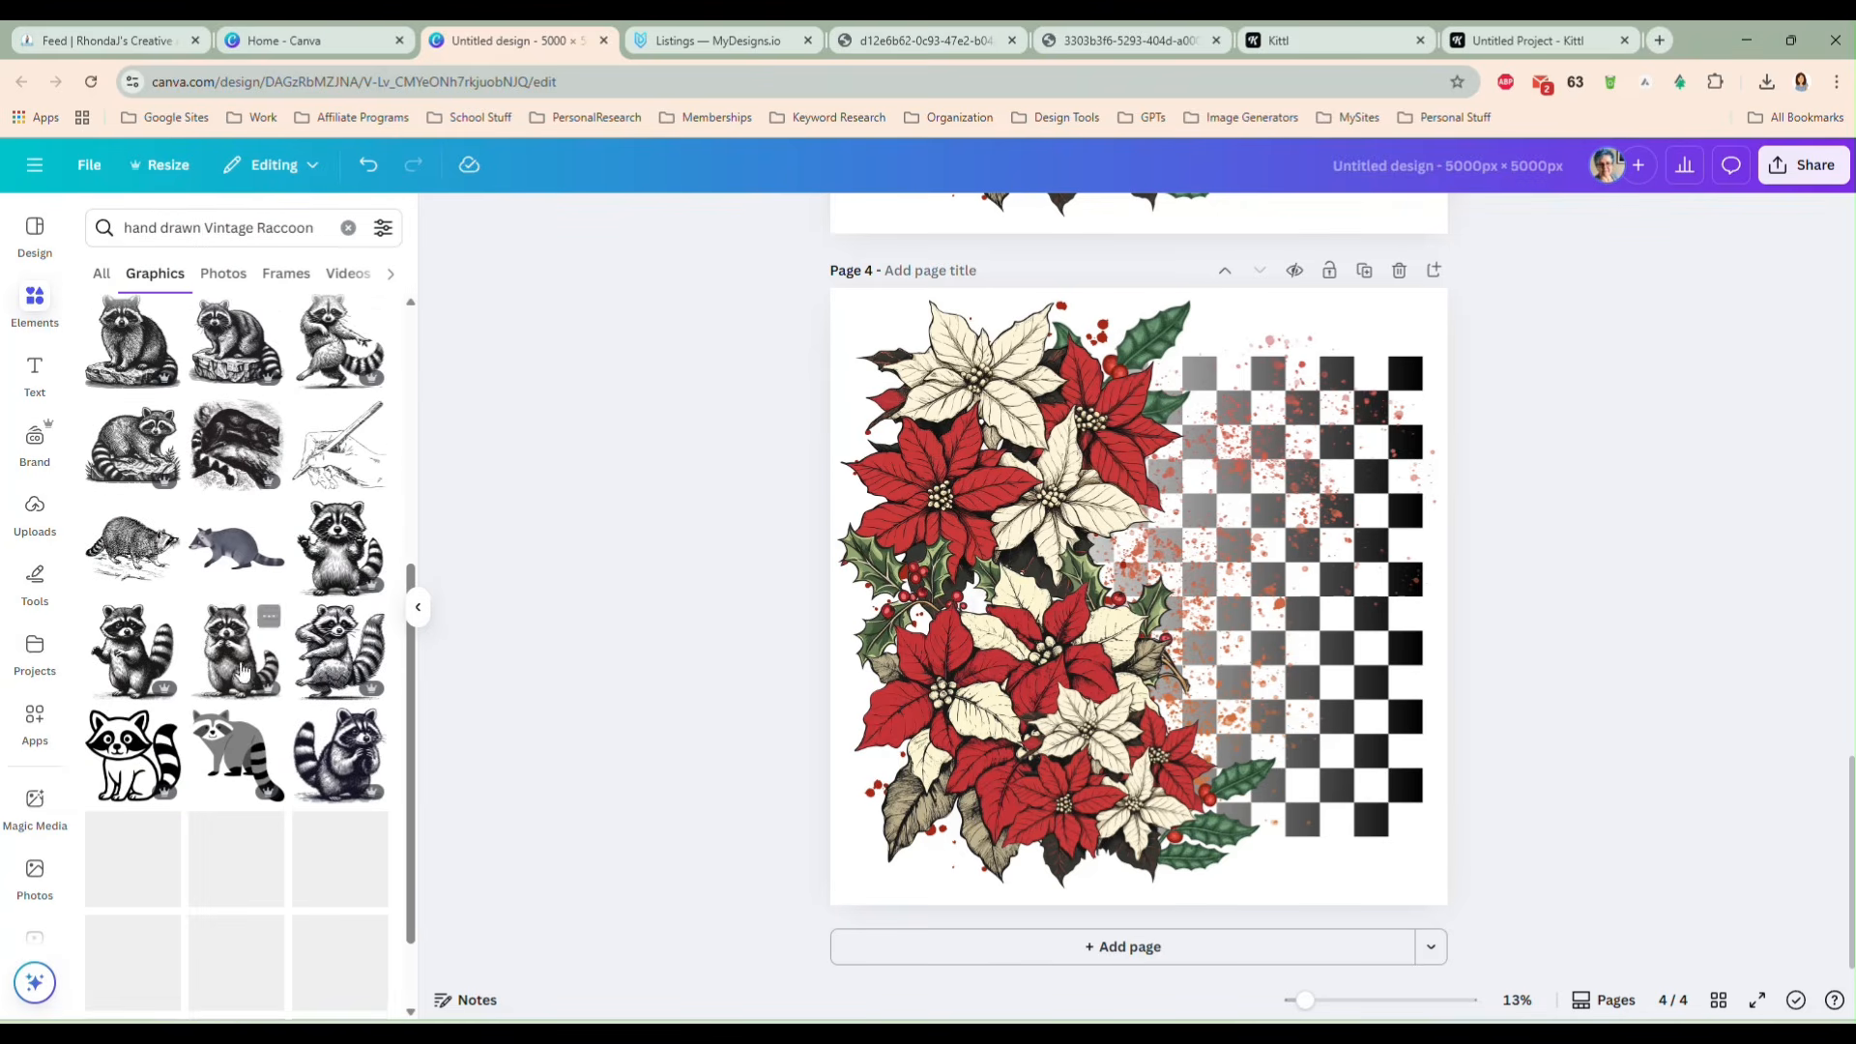
{"action": "scroll", "coordinate": [222, 588], "scroll_direction": "down", "scroll_amount": 6}
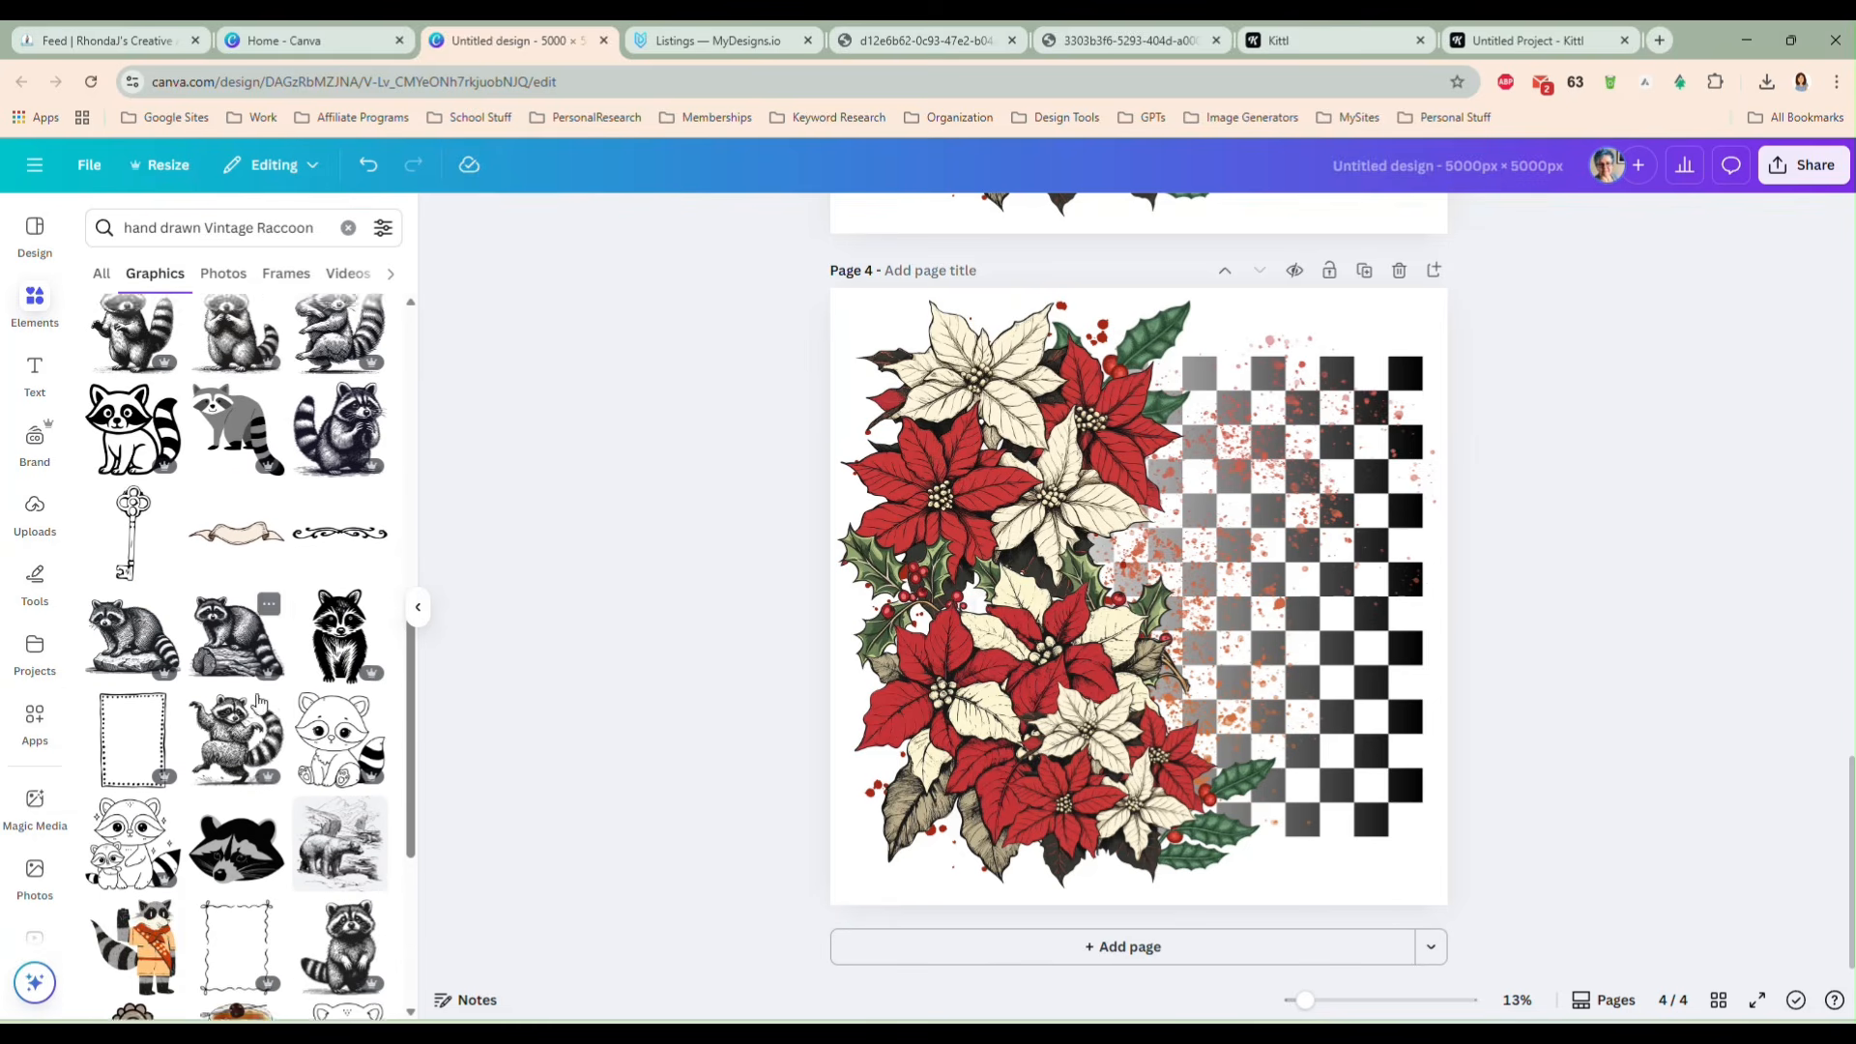
- Narrow the search to "hand drawn Raccoon" and add the black-and-white raccoon with a raised striped tail to page 4
{"action": "left_click_drag", "start_coordinate": [259, 228], "coordinate": [218, 228]}
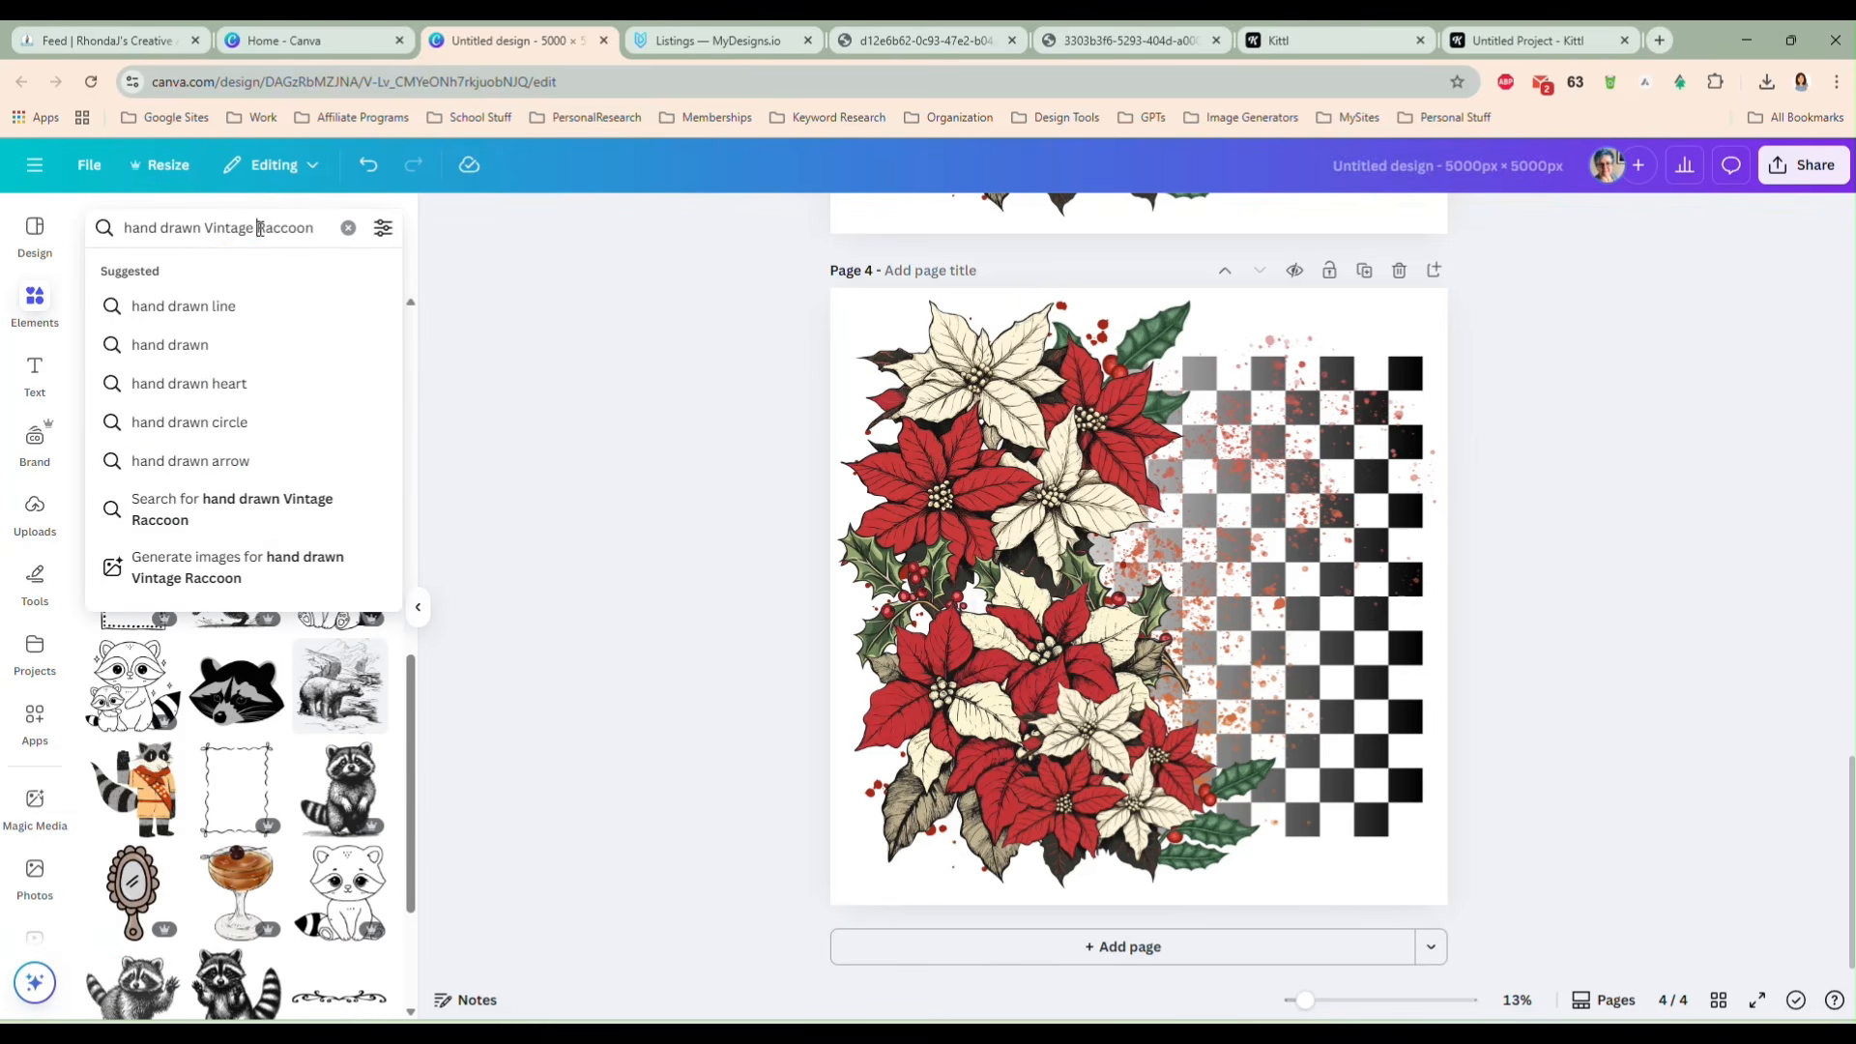
{"action": "key", "text": "BackSpace"}
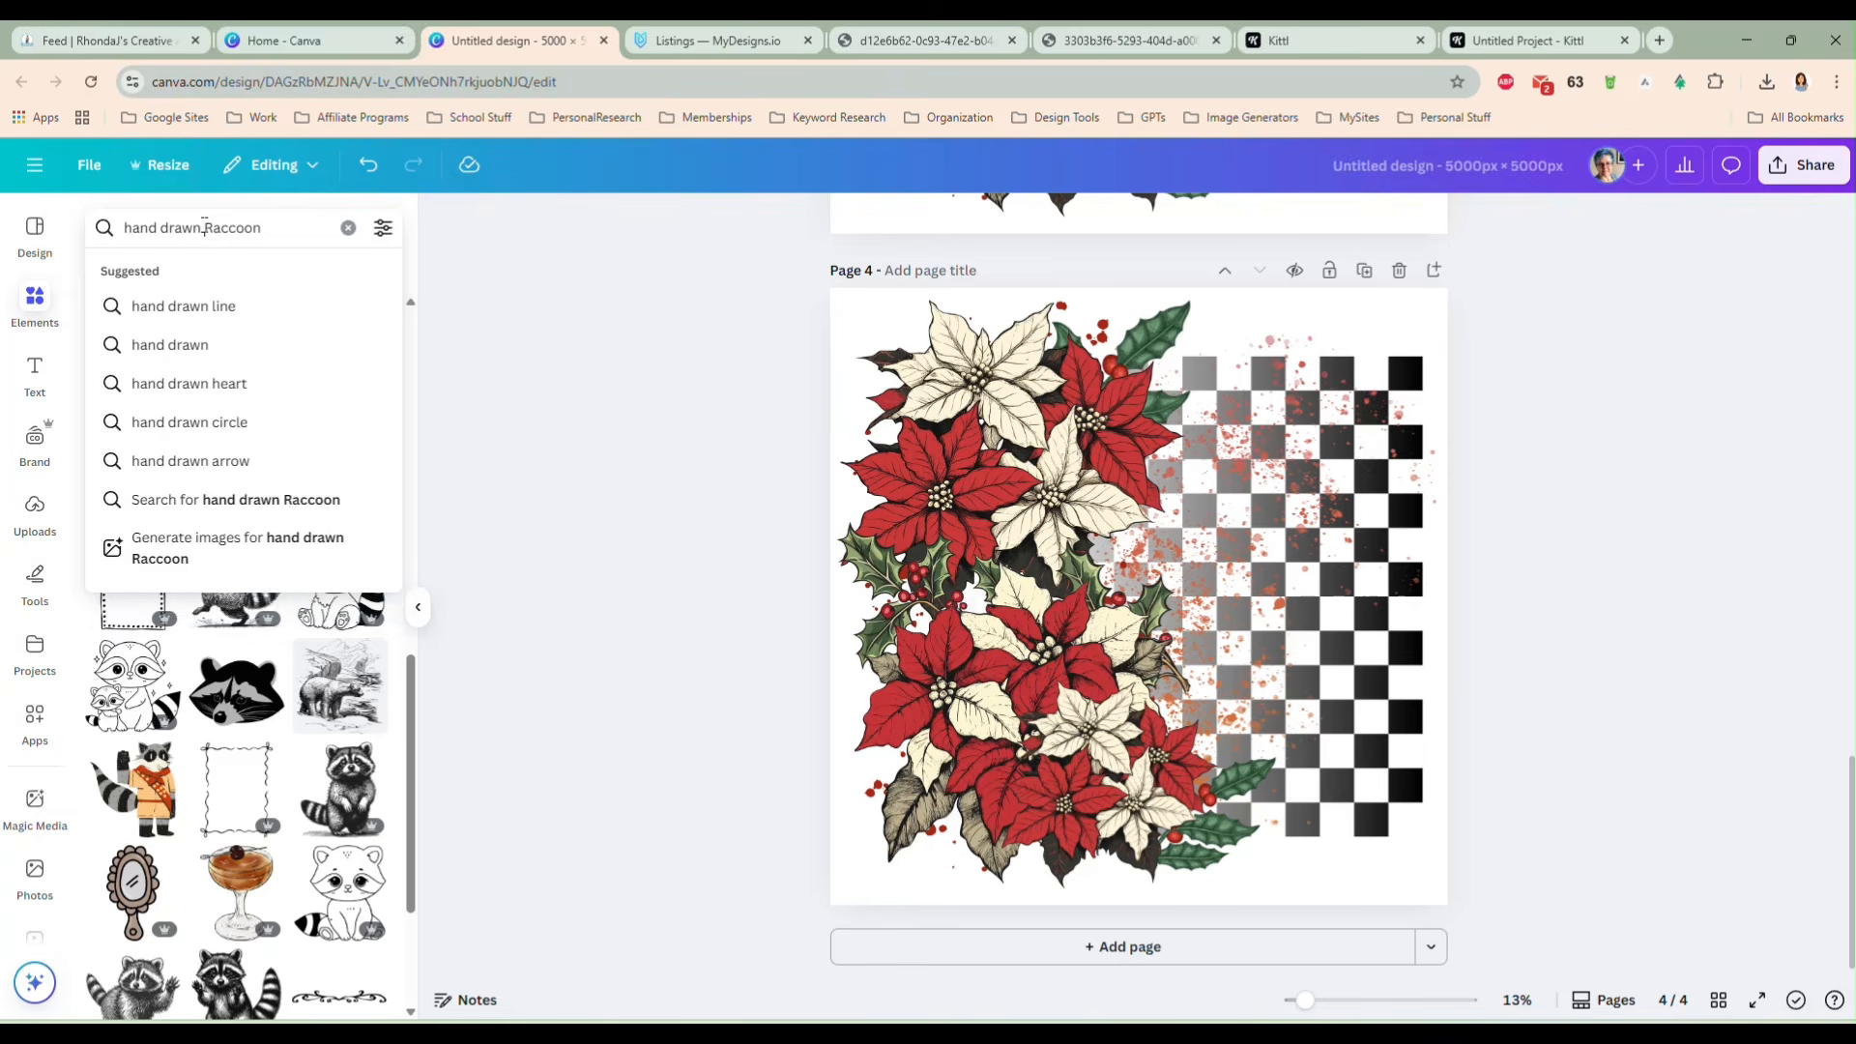
{"action": "key", "text": "Return"}
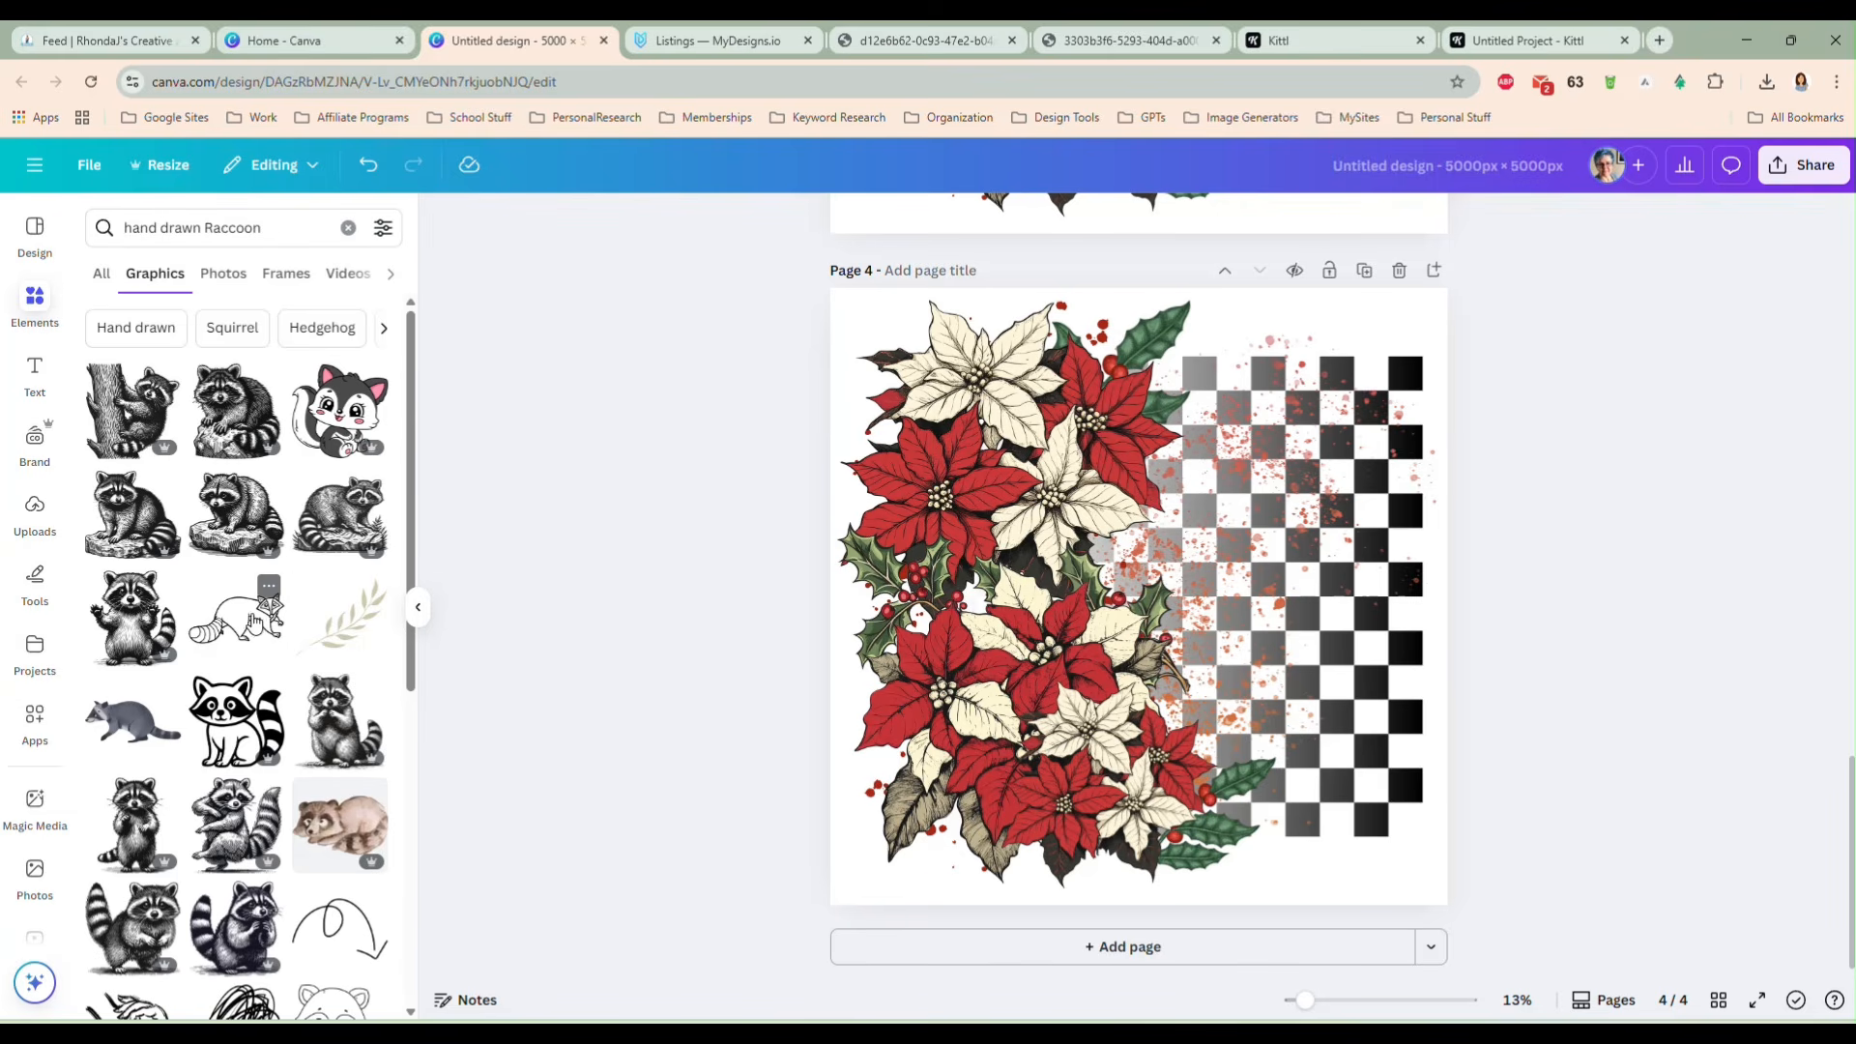
{"action": "scroll", "coordinate": [255, 623], "scroll_direction": "down", "scroll_amount": 2}
{"action": "scroll", "coordinate": [249, 619], "scroll_direction": "down", "scroll_amount": 1}
{"action": "left_click", "coordinate": [235, 545]}
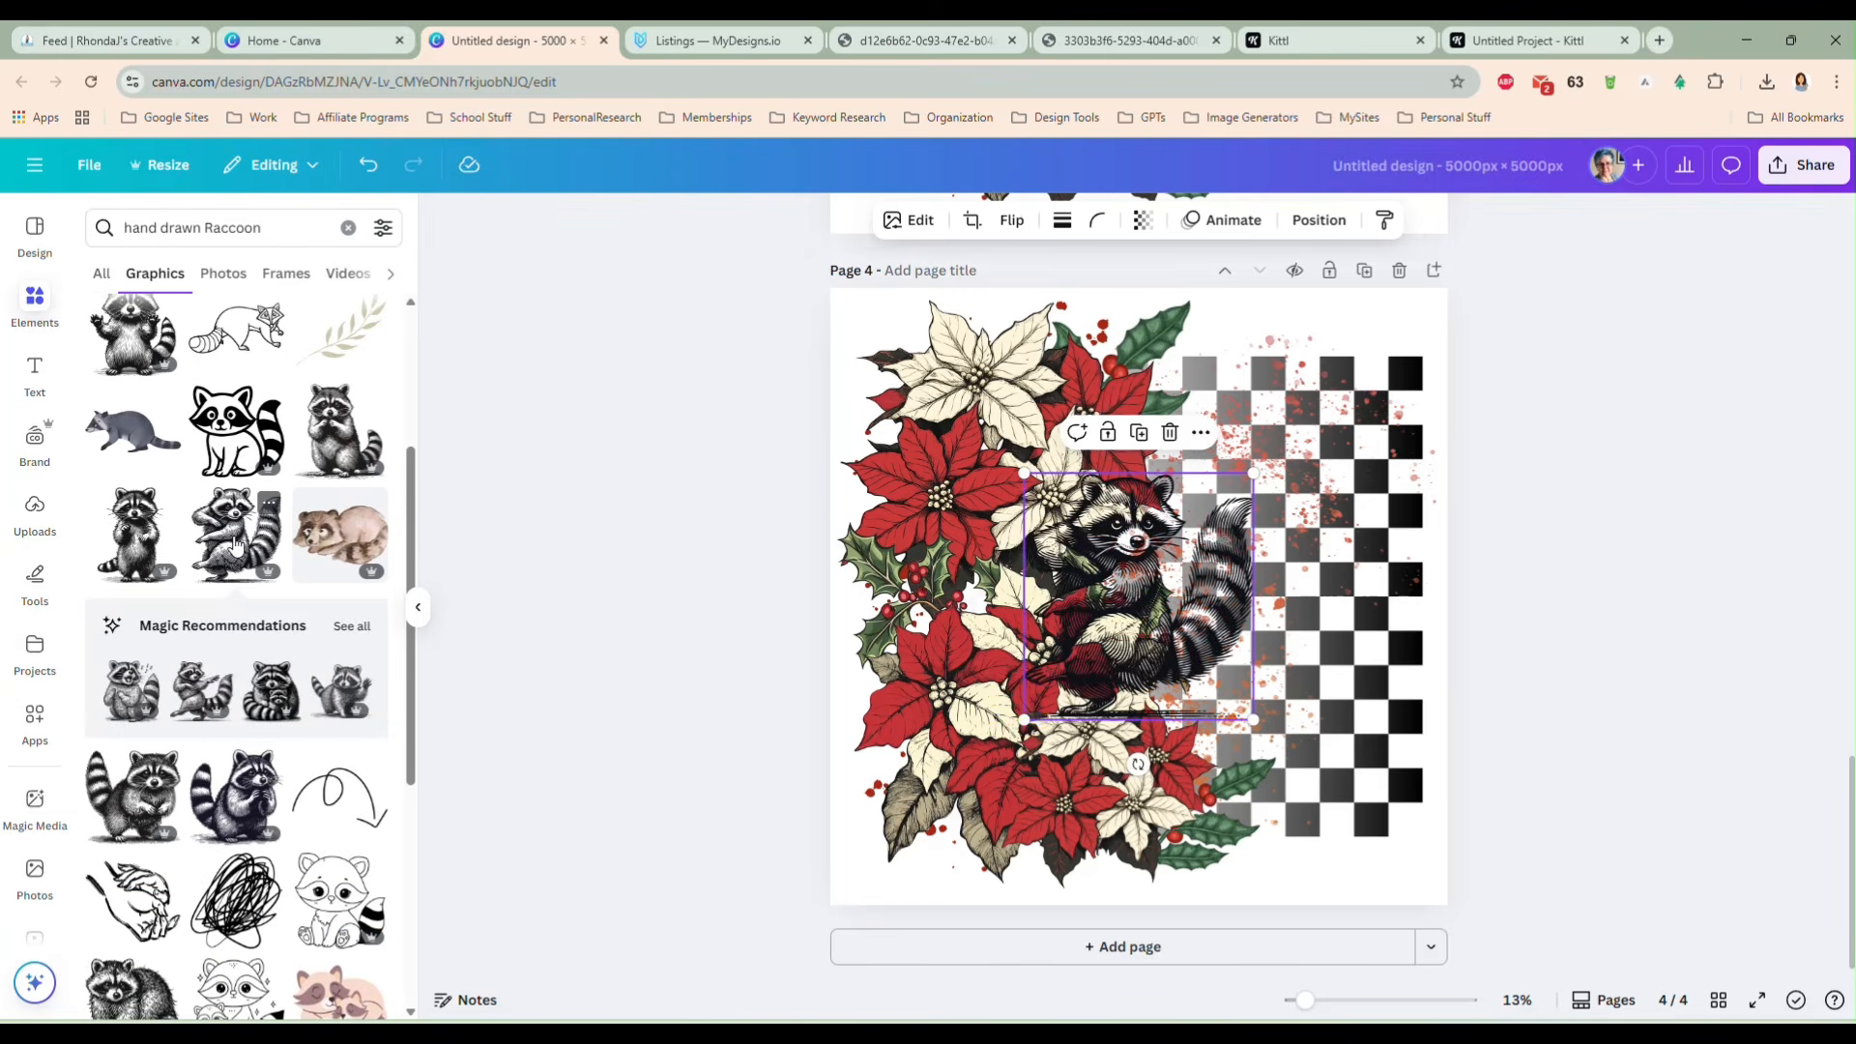
- Delete the raised-tail raccoon from page 4, and try the standing black-and-white raccoon with a waving paw before removing it too
{"action": "left_click_drag", "start_coordinate": [1091, 654], "coordinate": [1136, 690]}
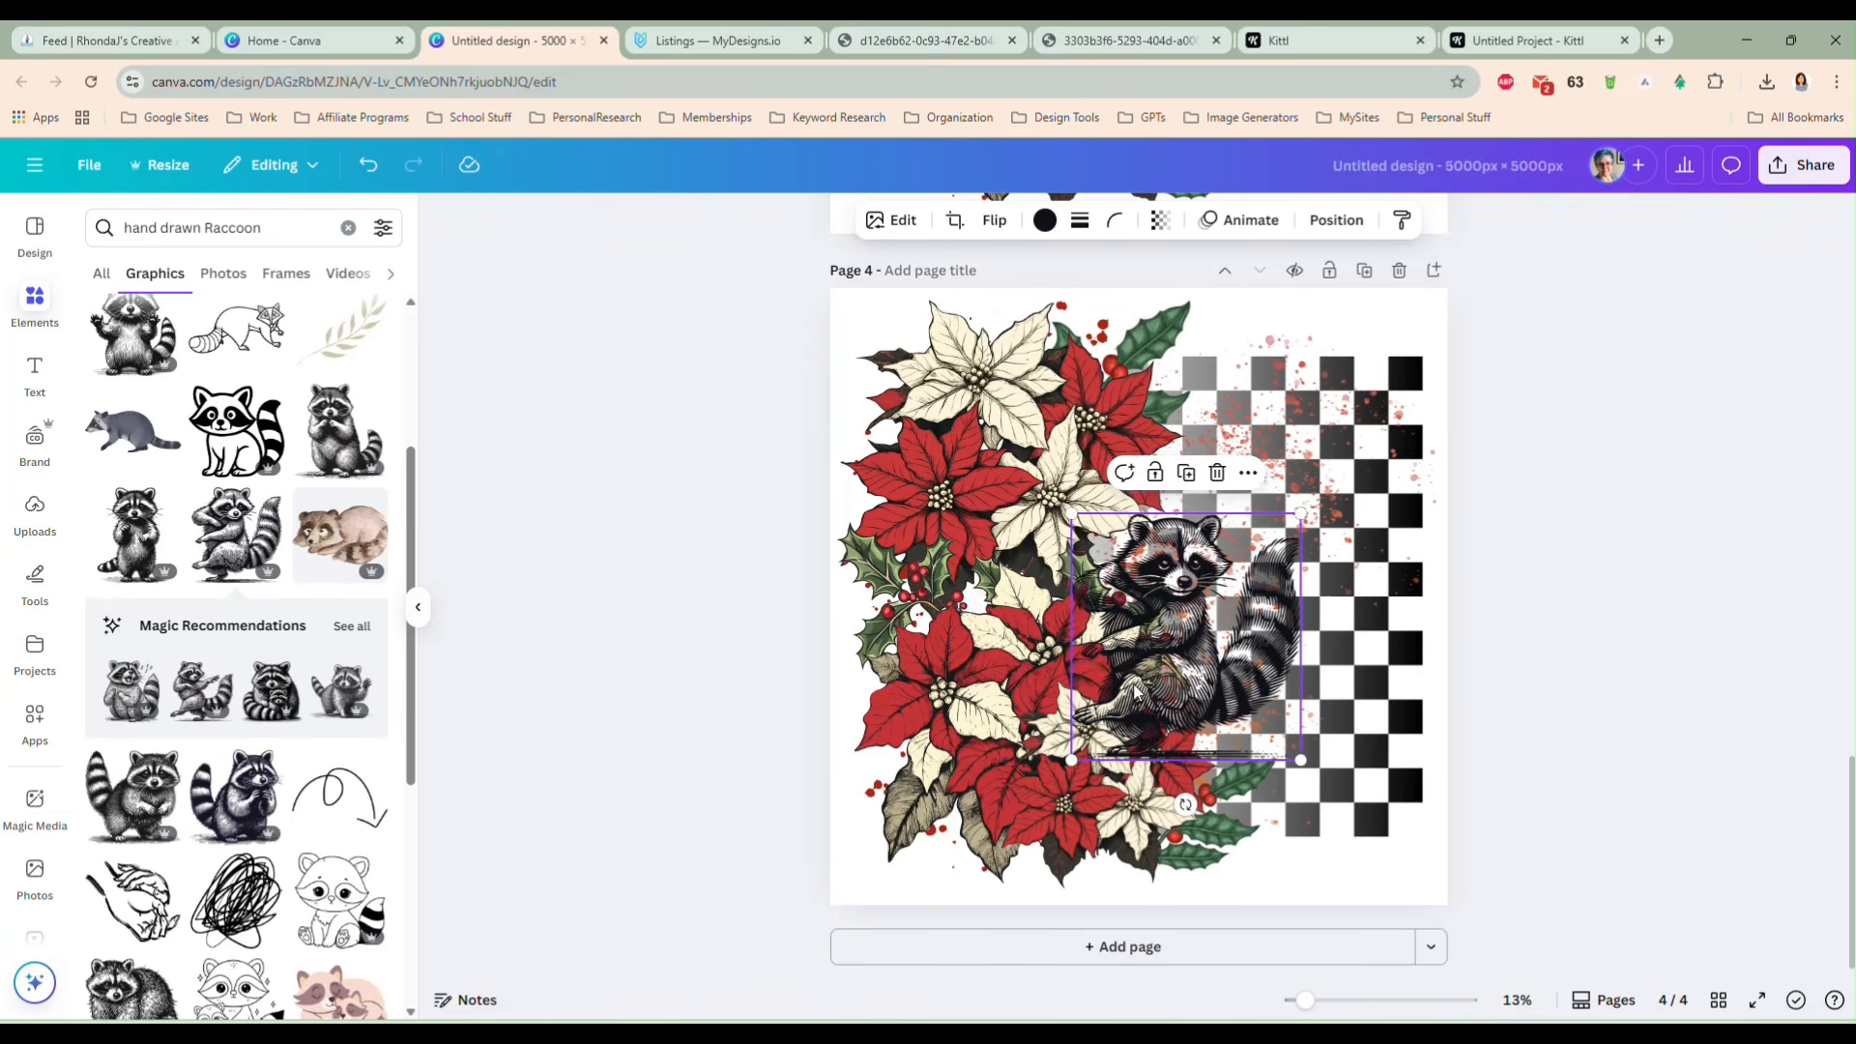
{"action": "key", "text": "Delete"}
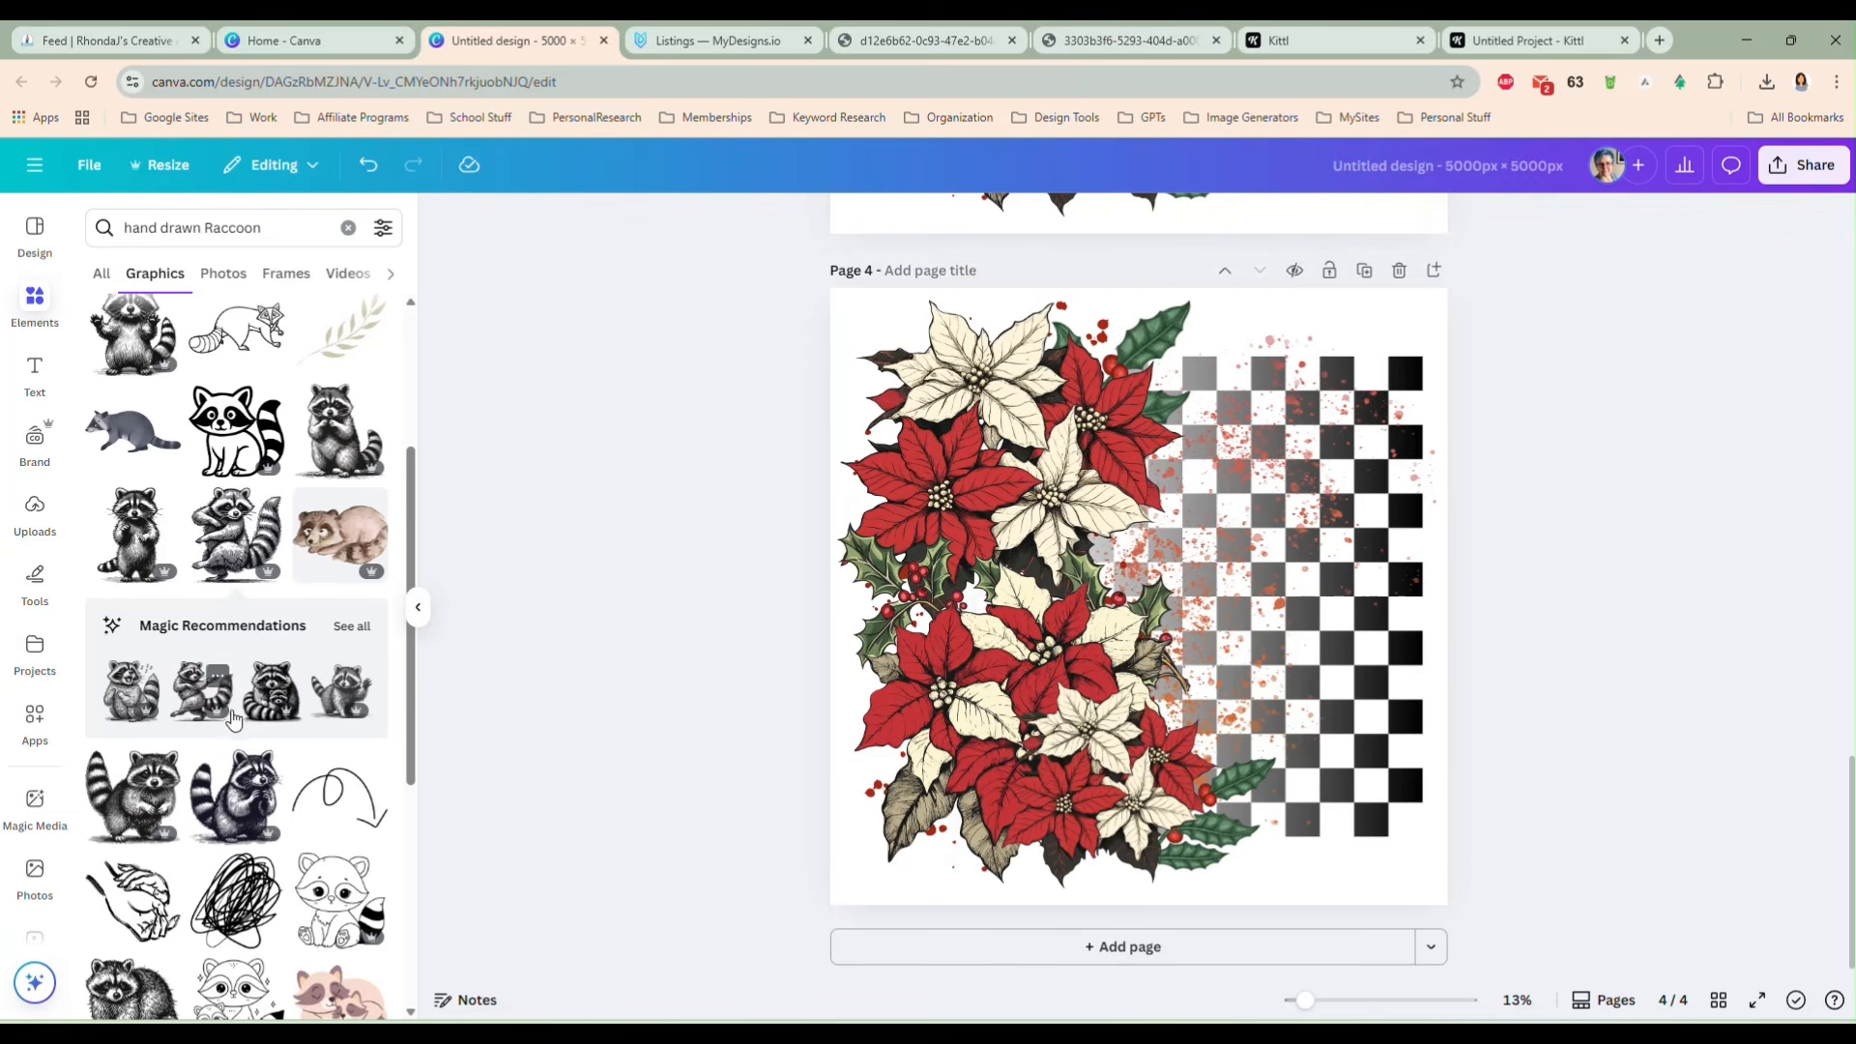
{"action": "scroll", "coordinate": [232, 715], "scroll_direction": "down", "scroll_amount": 6}
{"action": "scroll", "coordinate": [227, 715], "scroll_direction": "down", "scroll_amount": 4}
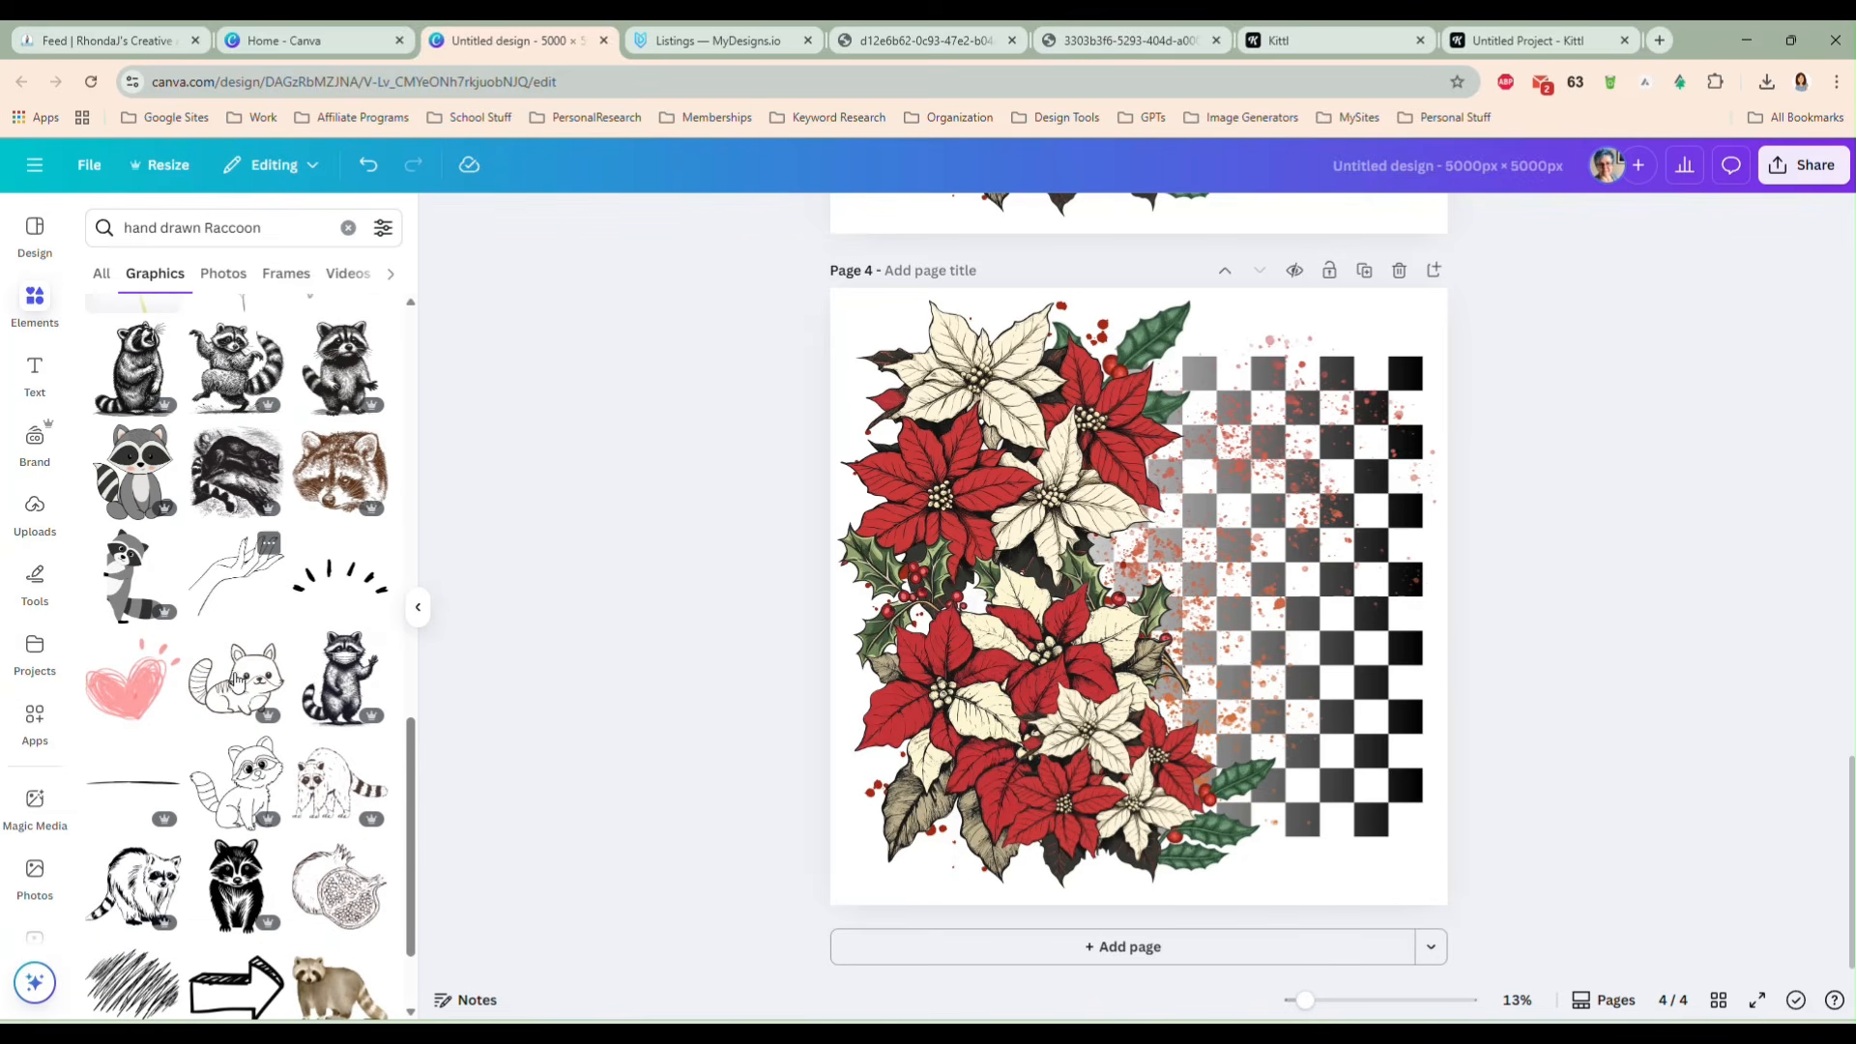
{"action": "left_click", "coordinate": [338, 682]}
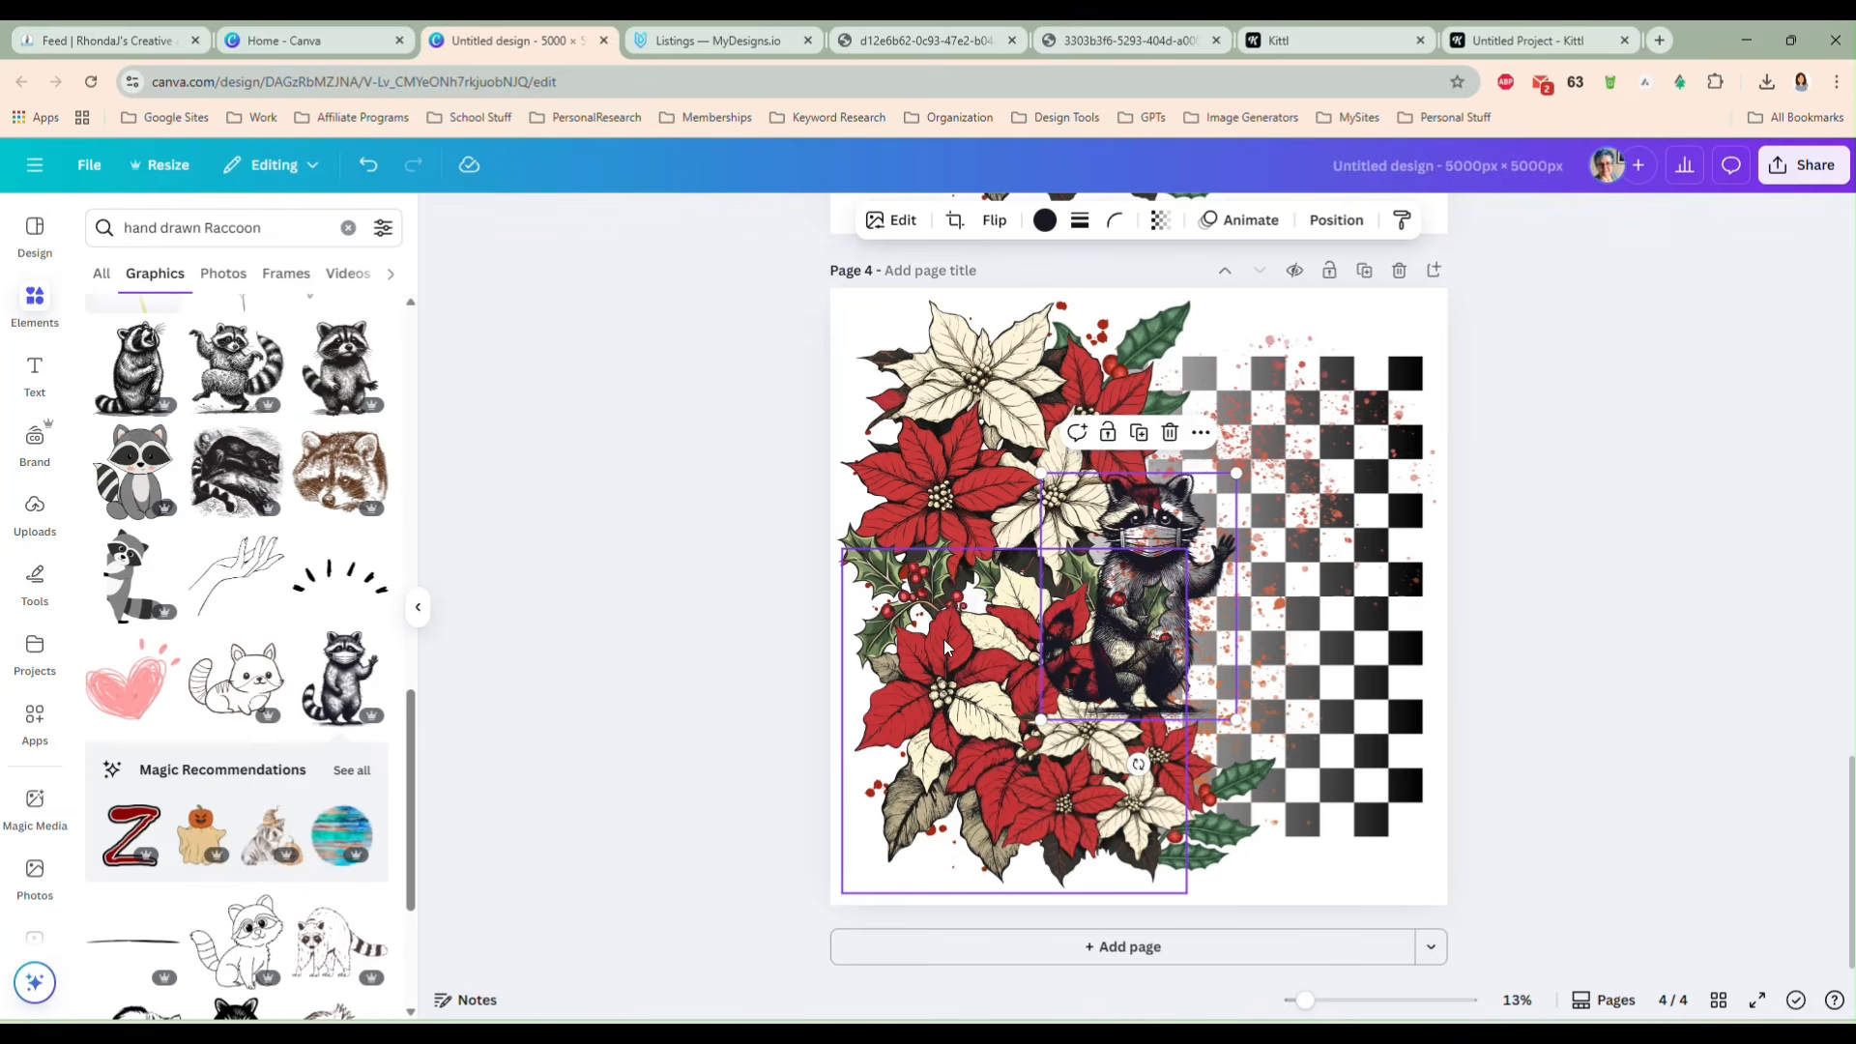
{"action": "key", "text": "Delete"}
- Look further through the "hand drawn Raccoon" graphics for a raccoon that suits the Christmas poinsettia design
{"action": "scroll", "coordinate": [241, 677], "scroll_direction": "down", "scroll_amount": 3}
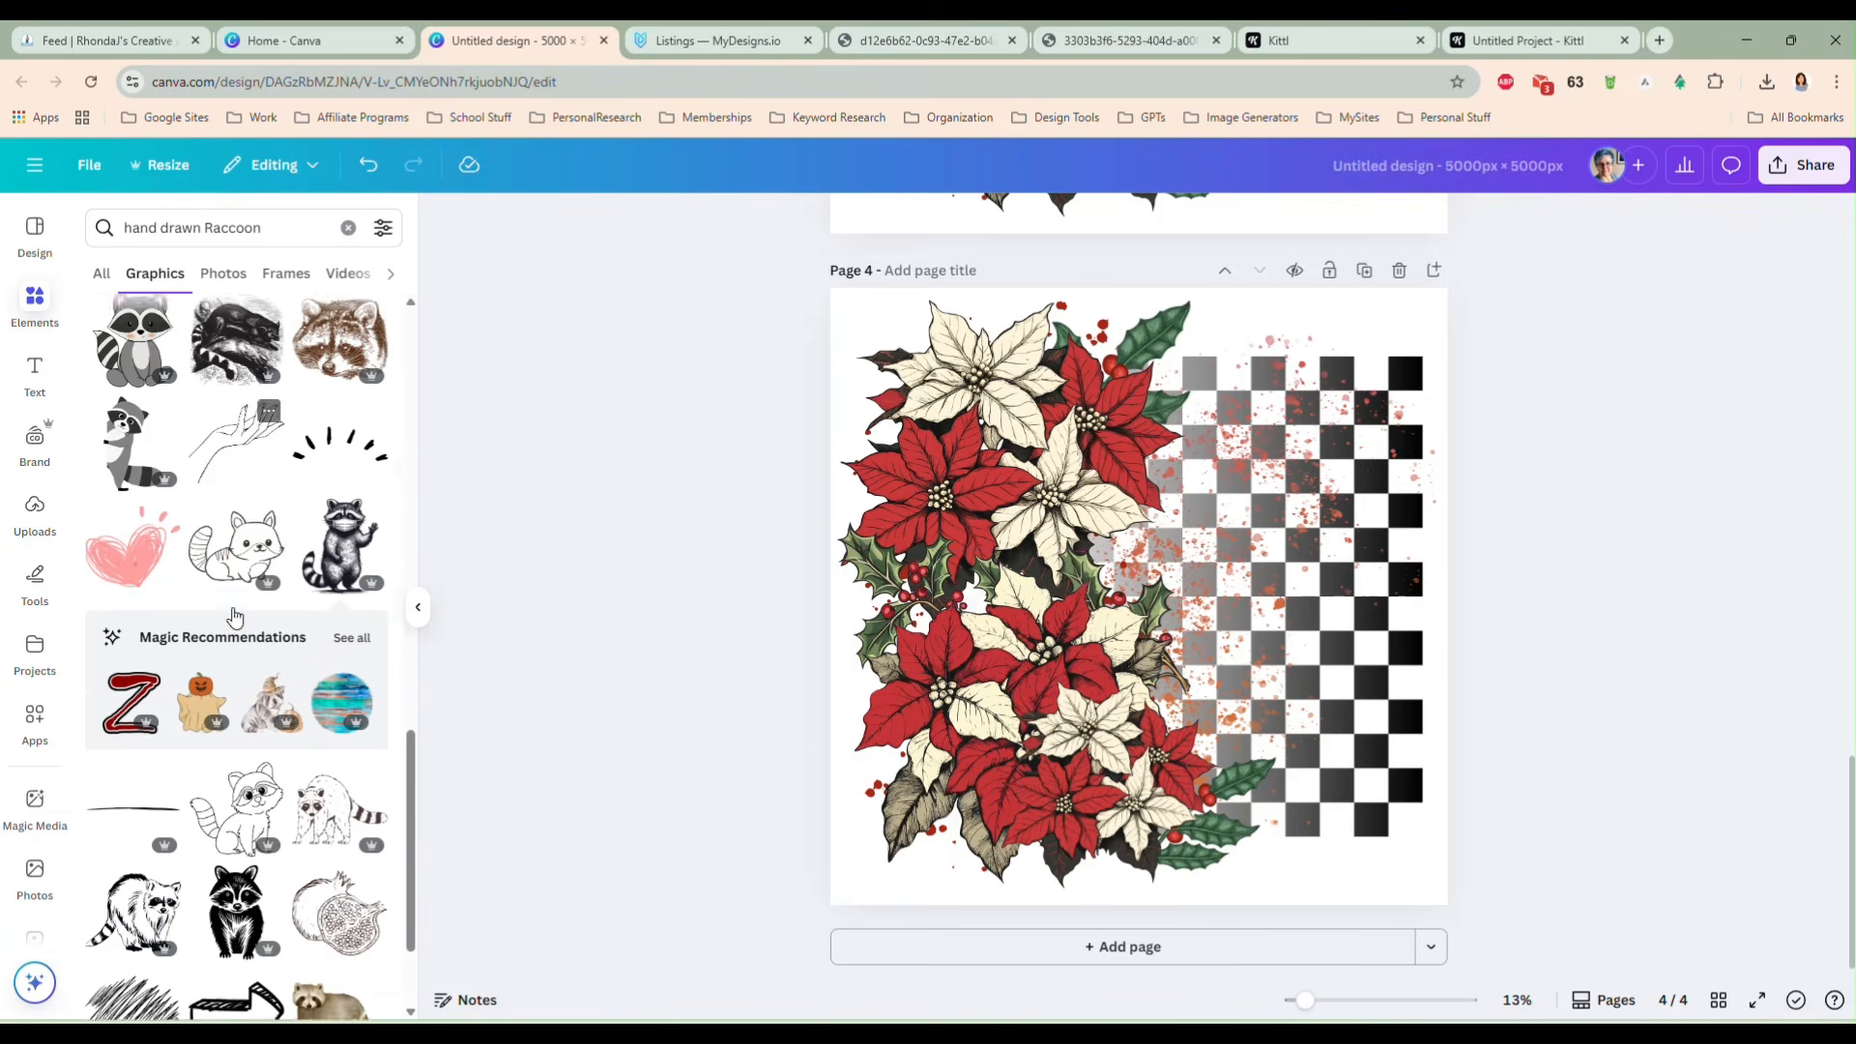
{"action": "scroll", "coordinate": [258, 679], "scroll_direction": "down", "scroll_amount": 3}
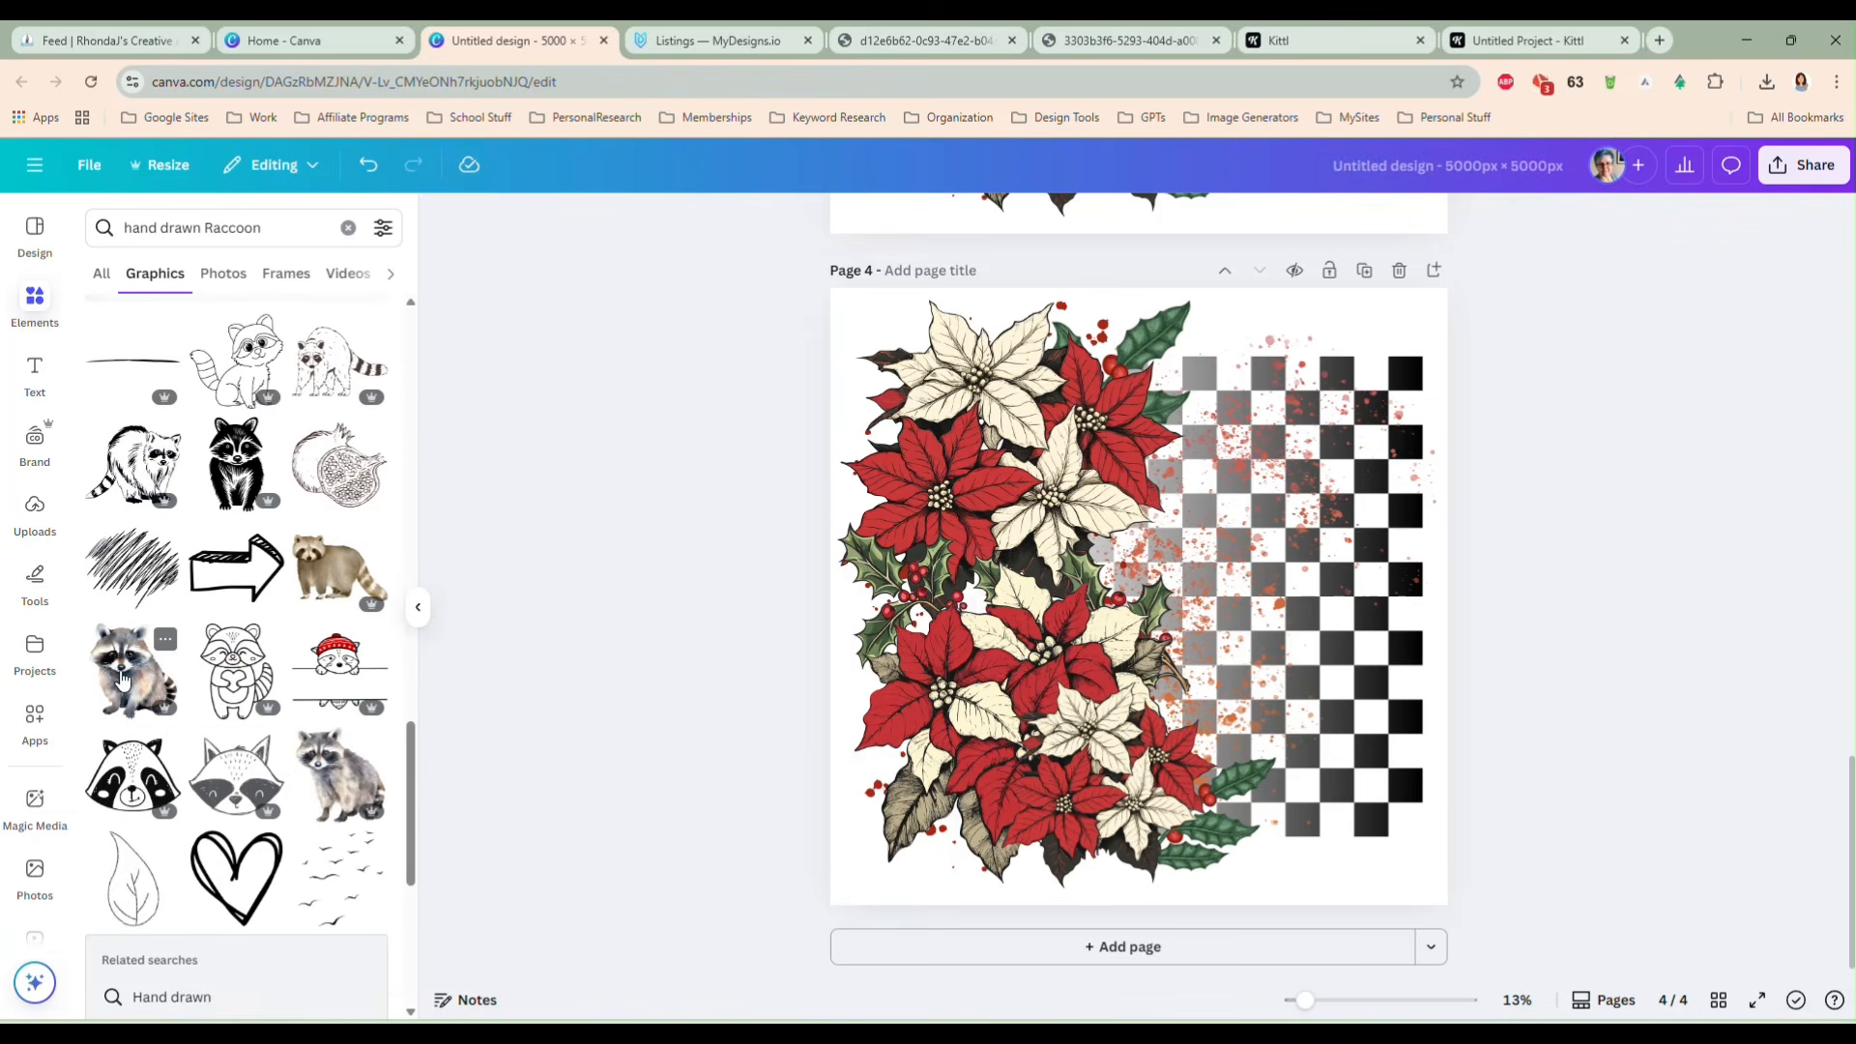
{"action": "scroll", "coordinate": [138, 677], "scroll_direction": "down", "scroll_amount": 8}
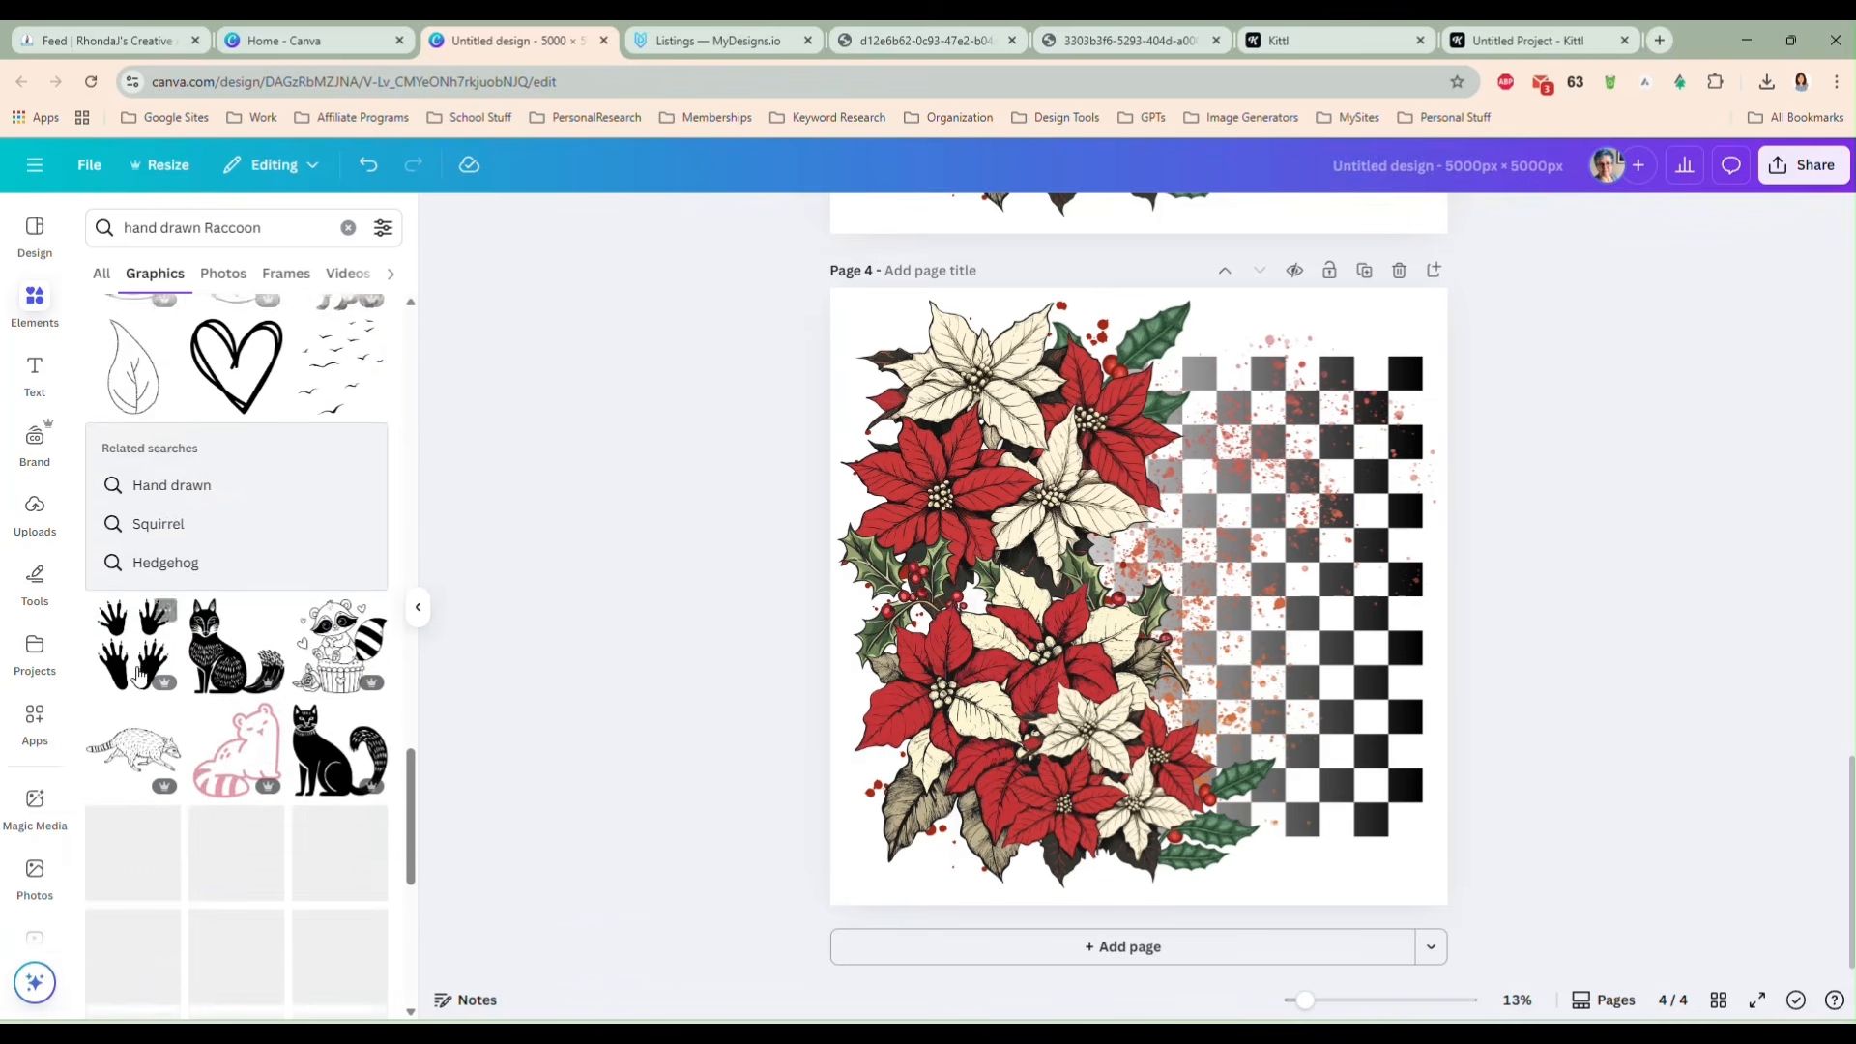
{"action": "scroll", "coordinate": [251, 734], "scroll_direction": "down", "scroll_amount": 5}
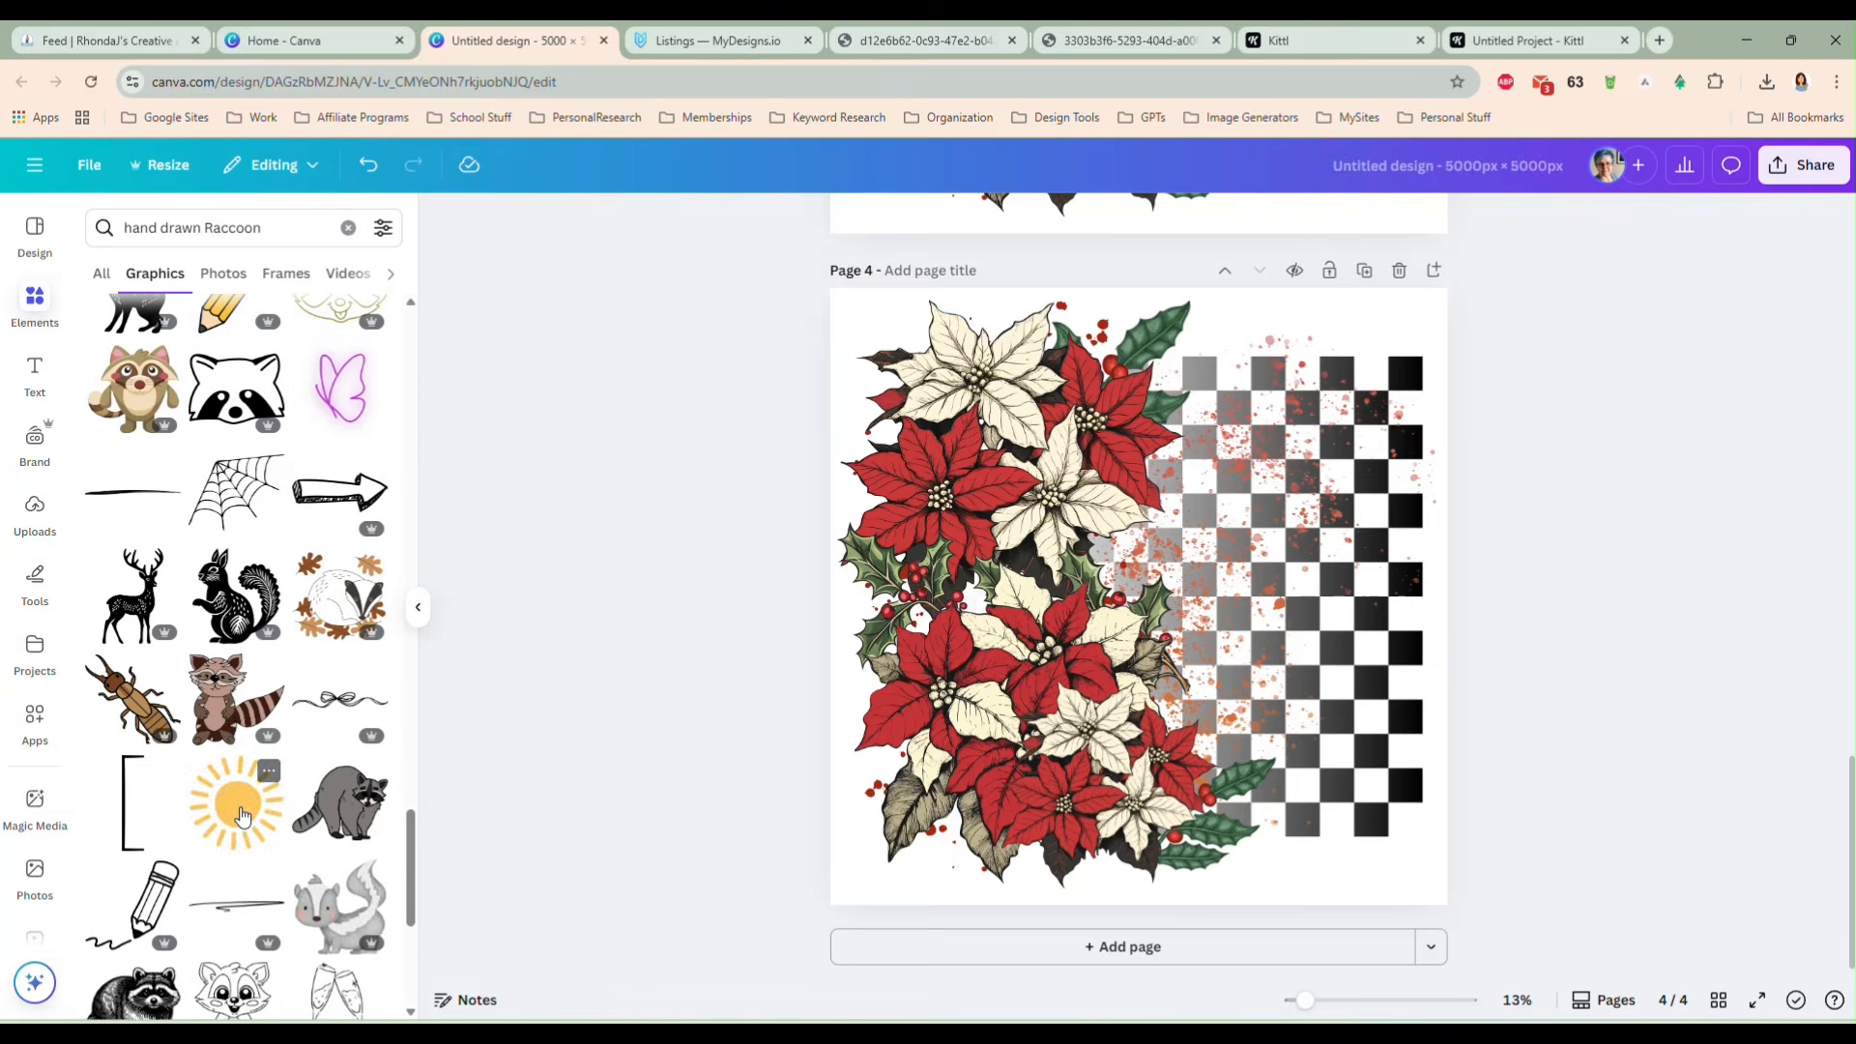
{"action": "scroll", "coordinate": [242, 783], "scroll_direction": "down", "scroll_amount": 4}
{"action": "scroll", "coordinate": [241, 816], "scroll_direction": "down", "scroll_amount": 5}
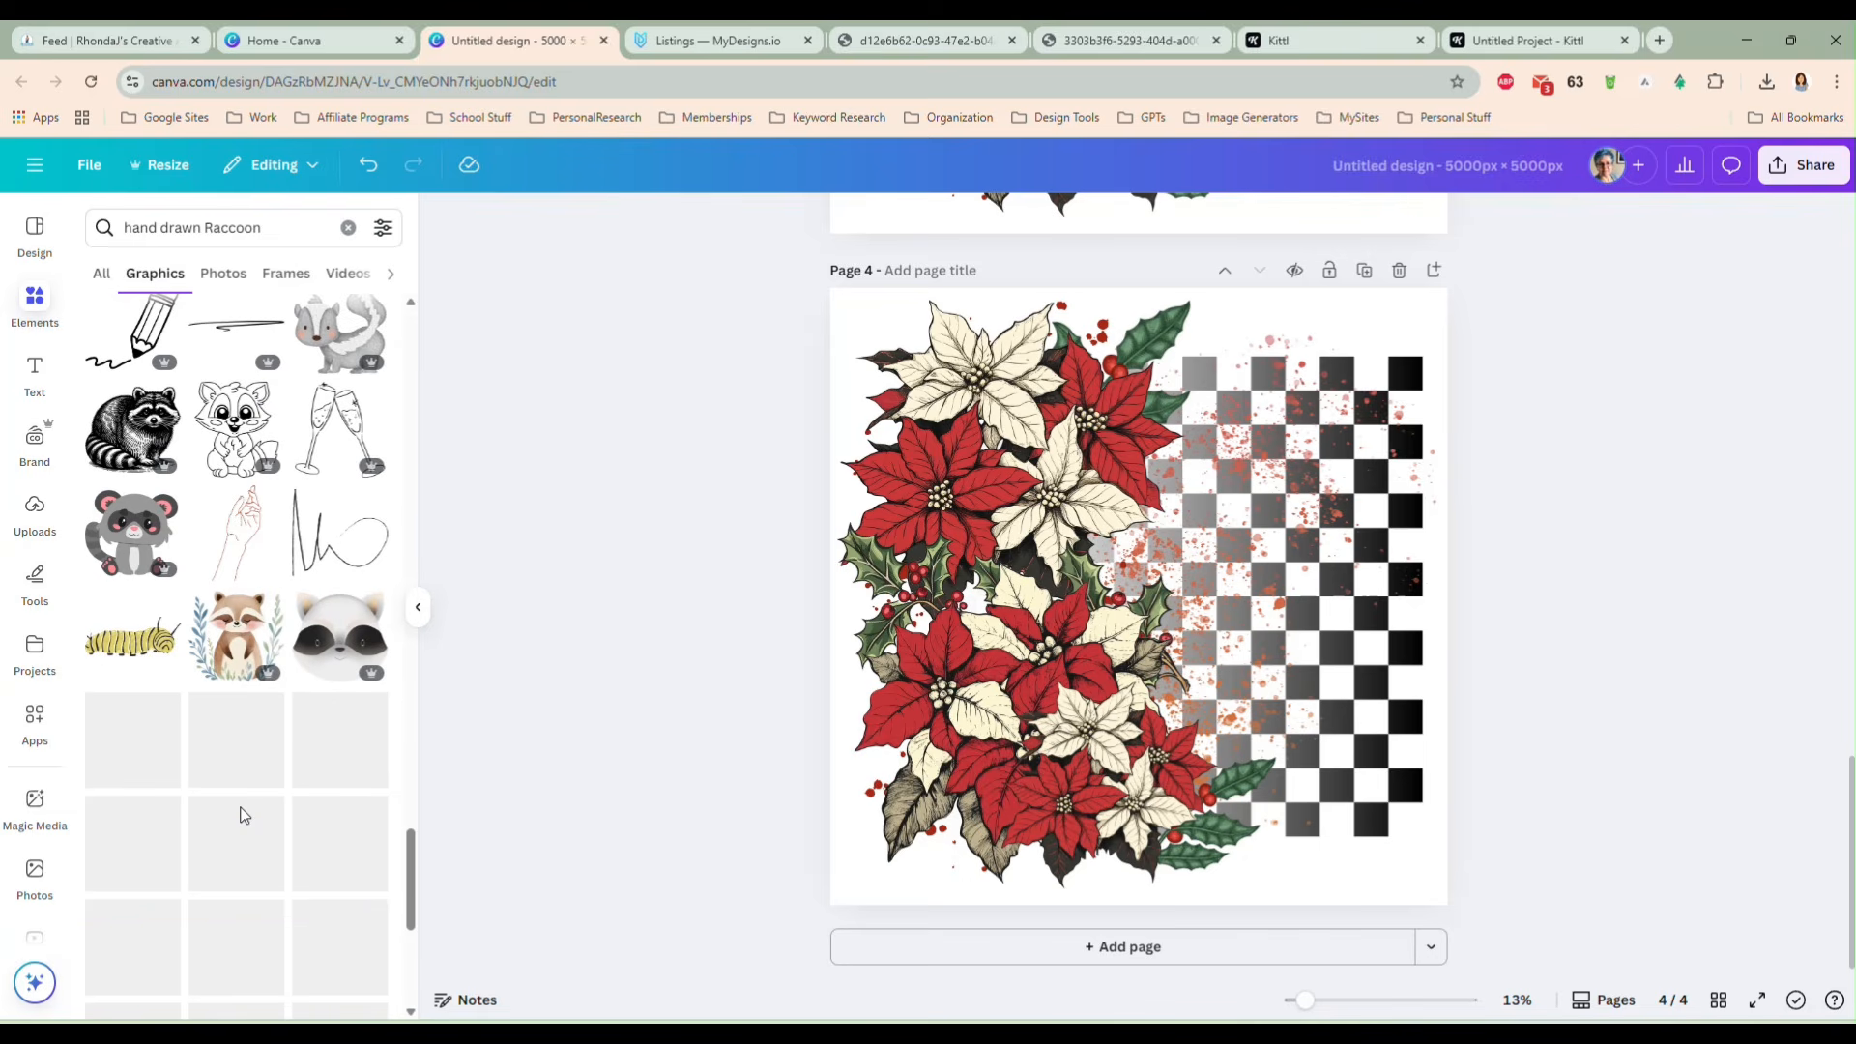
{"action": "scroll", "coordinate": [241, 815], "scroll_direction": "down", "scroll_amount": 4}
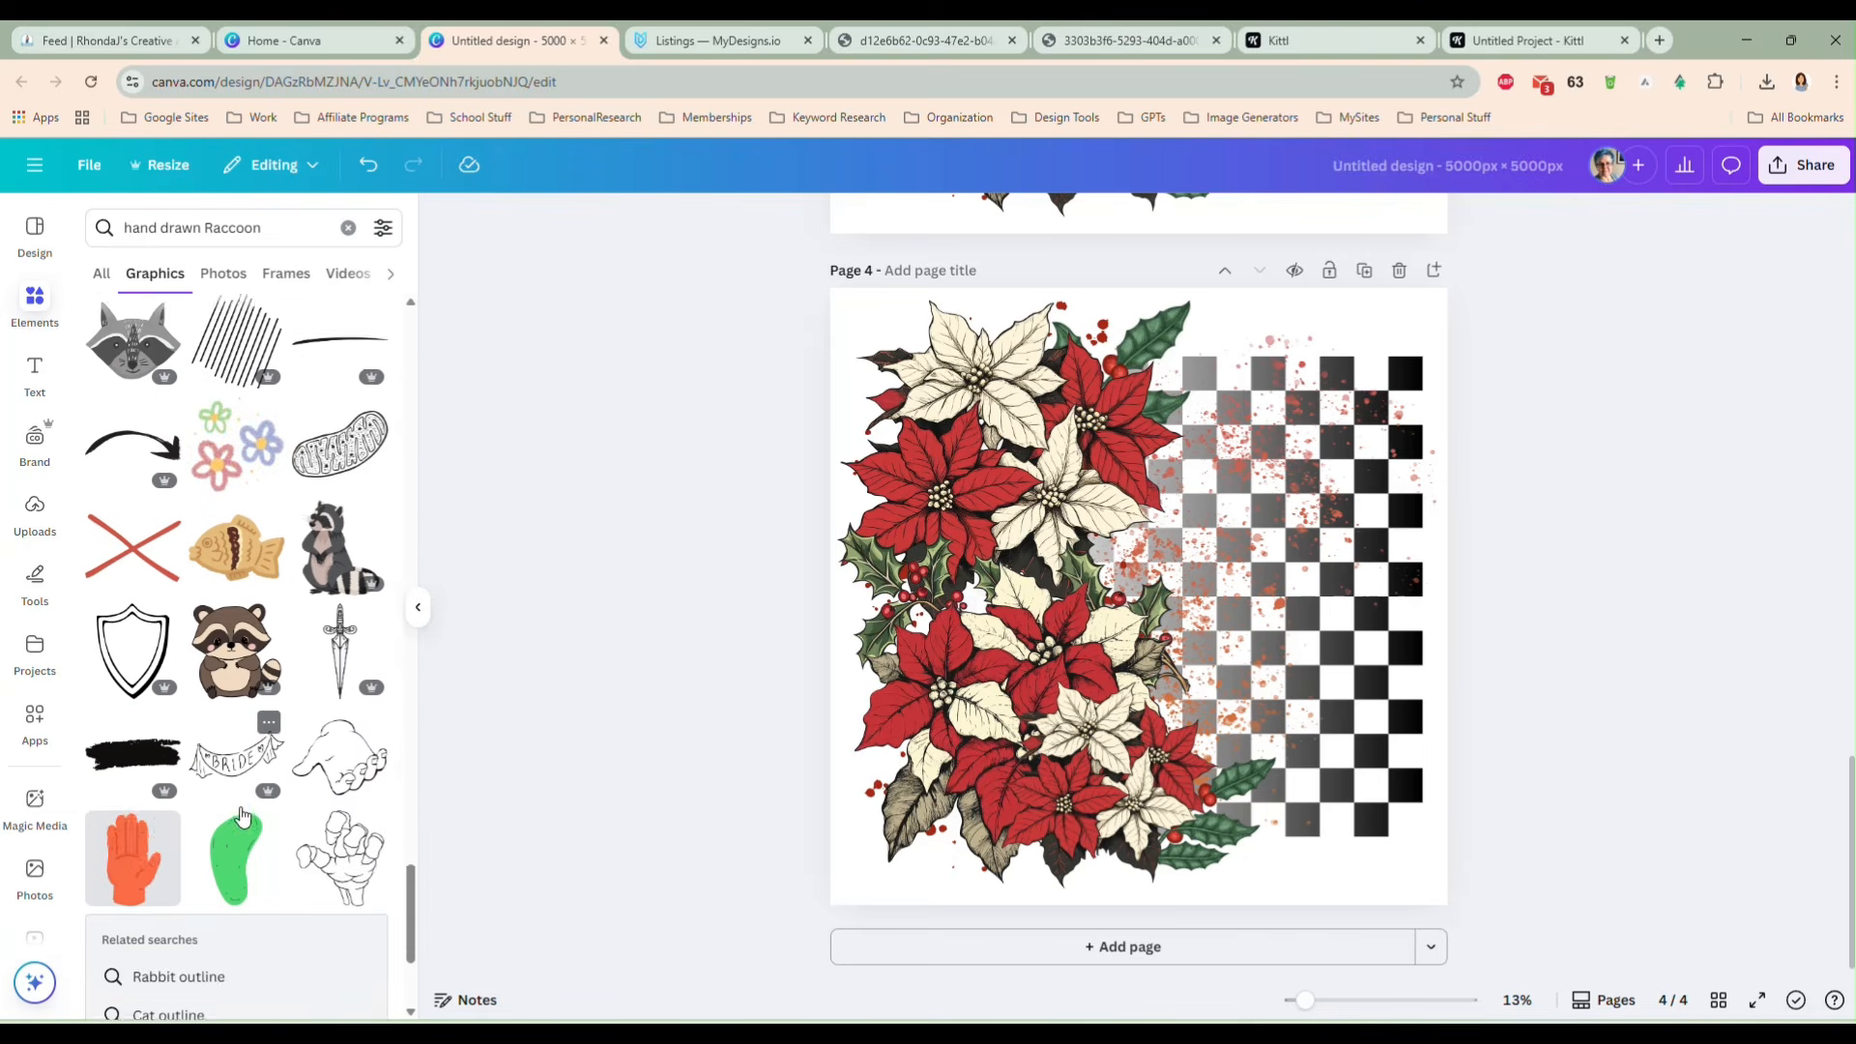
{"action": "scroll", "coordinate": [241, 817], "scroll_direction": "down", "scroll_amount": 5}
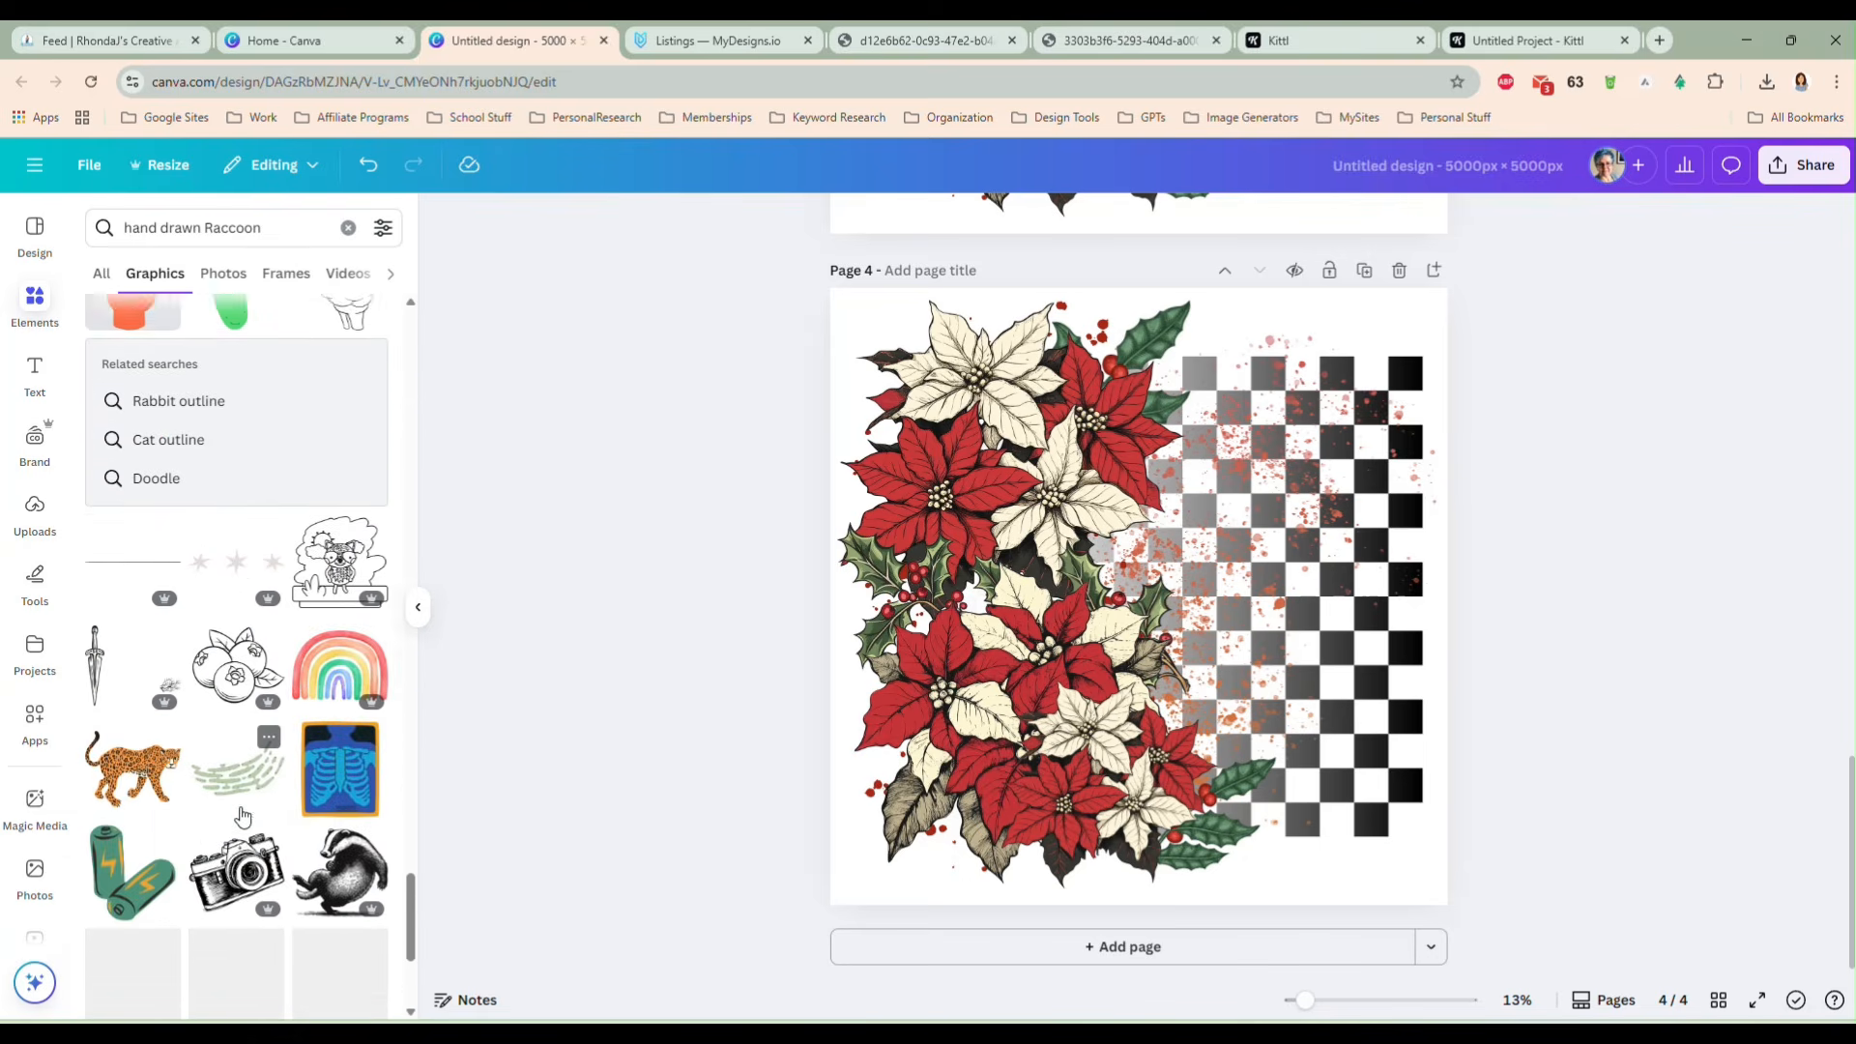
{"action": "scroll", "coordinate": [242, 604], "scroll_direction": "up", "scroll_amount": 6}
{"action": "scroll", "coordinate": [251, 541], "scroll_direction": "down", "scroll_amount": 5}
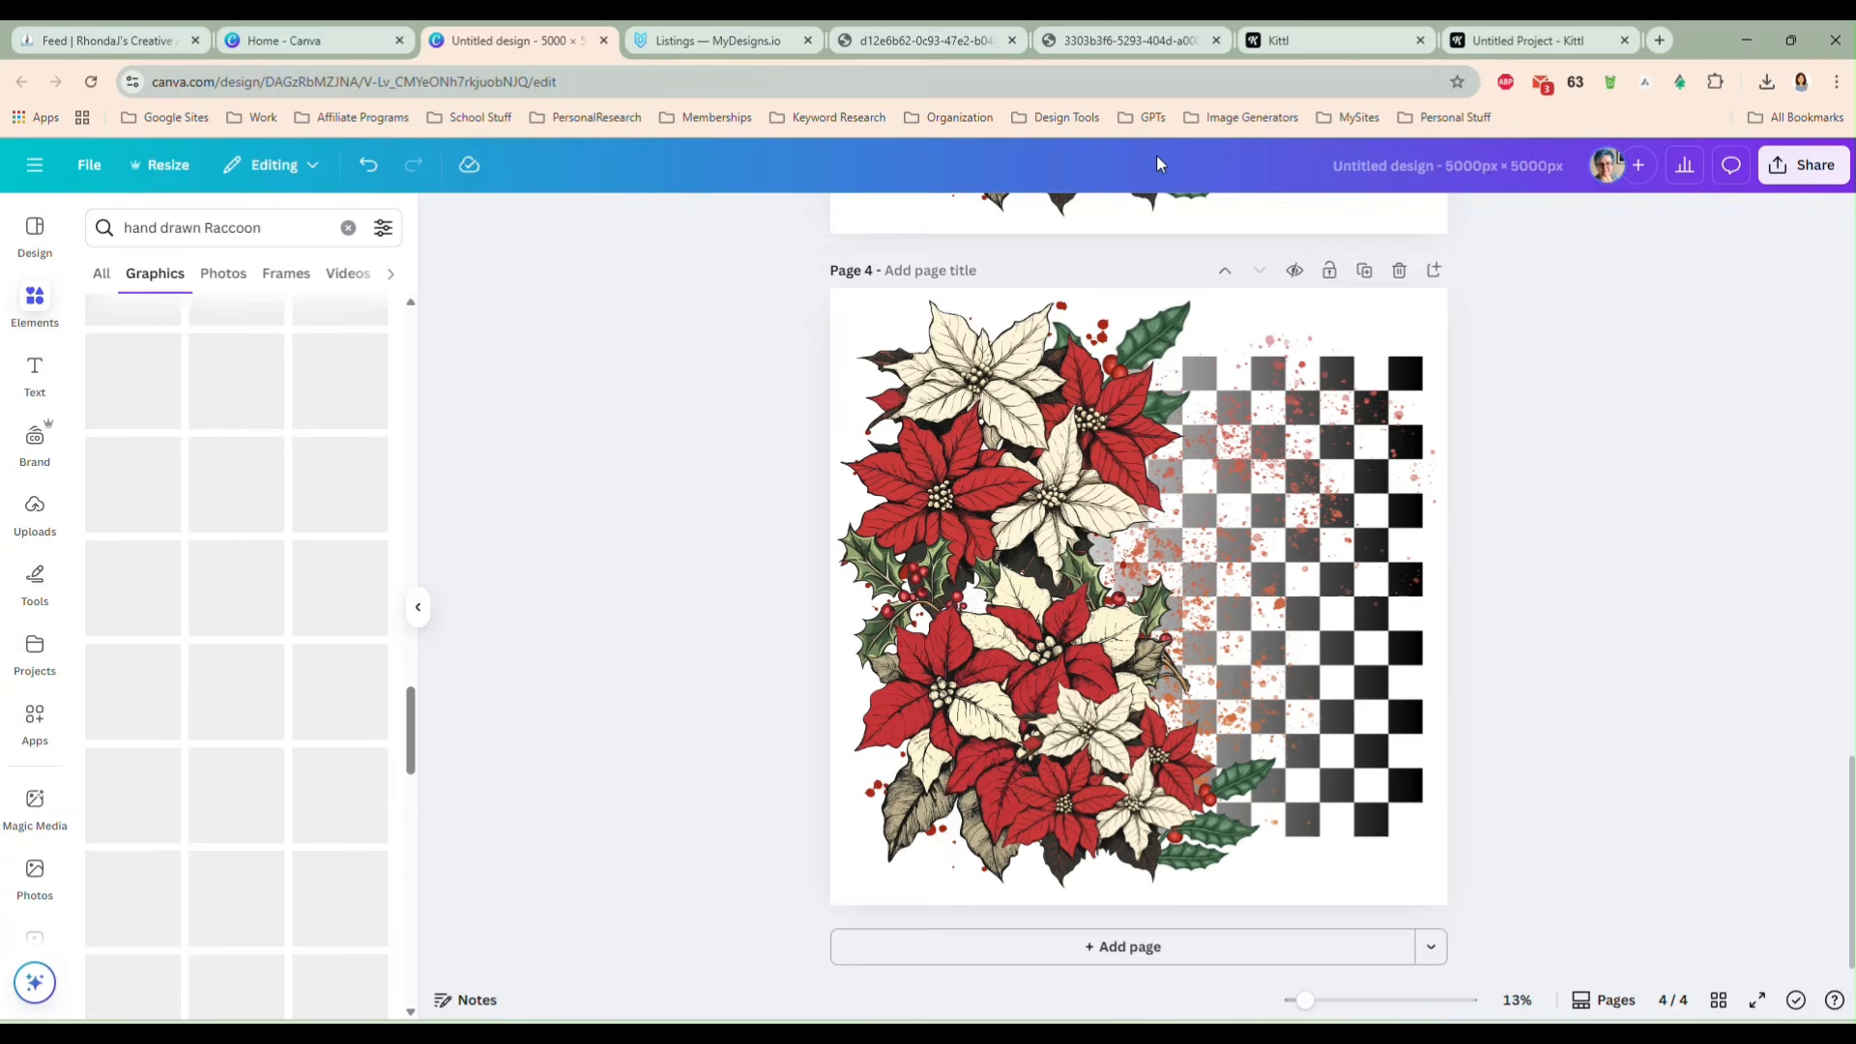
- Open Midjourney in a new browser tab and reuse the prompt of the retro cartoon snowman holding a candy cane
{"action": "left_click", "coordinate": [1658, 39]}
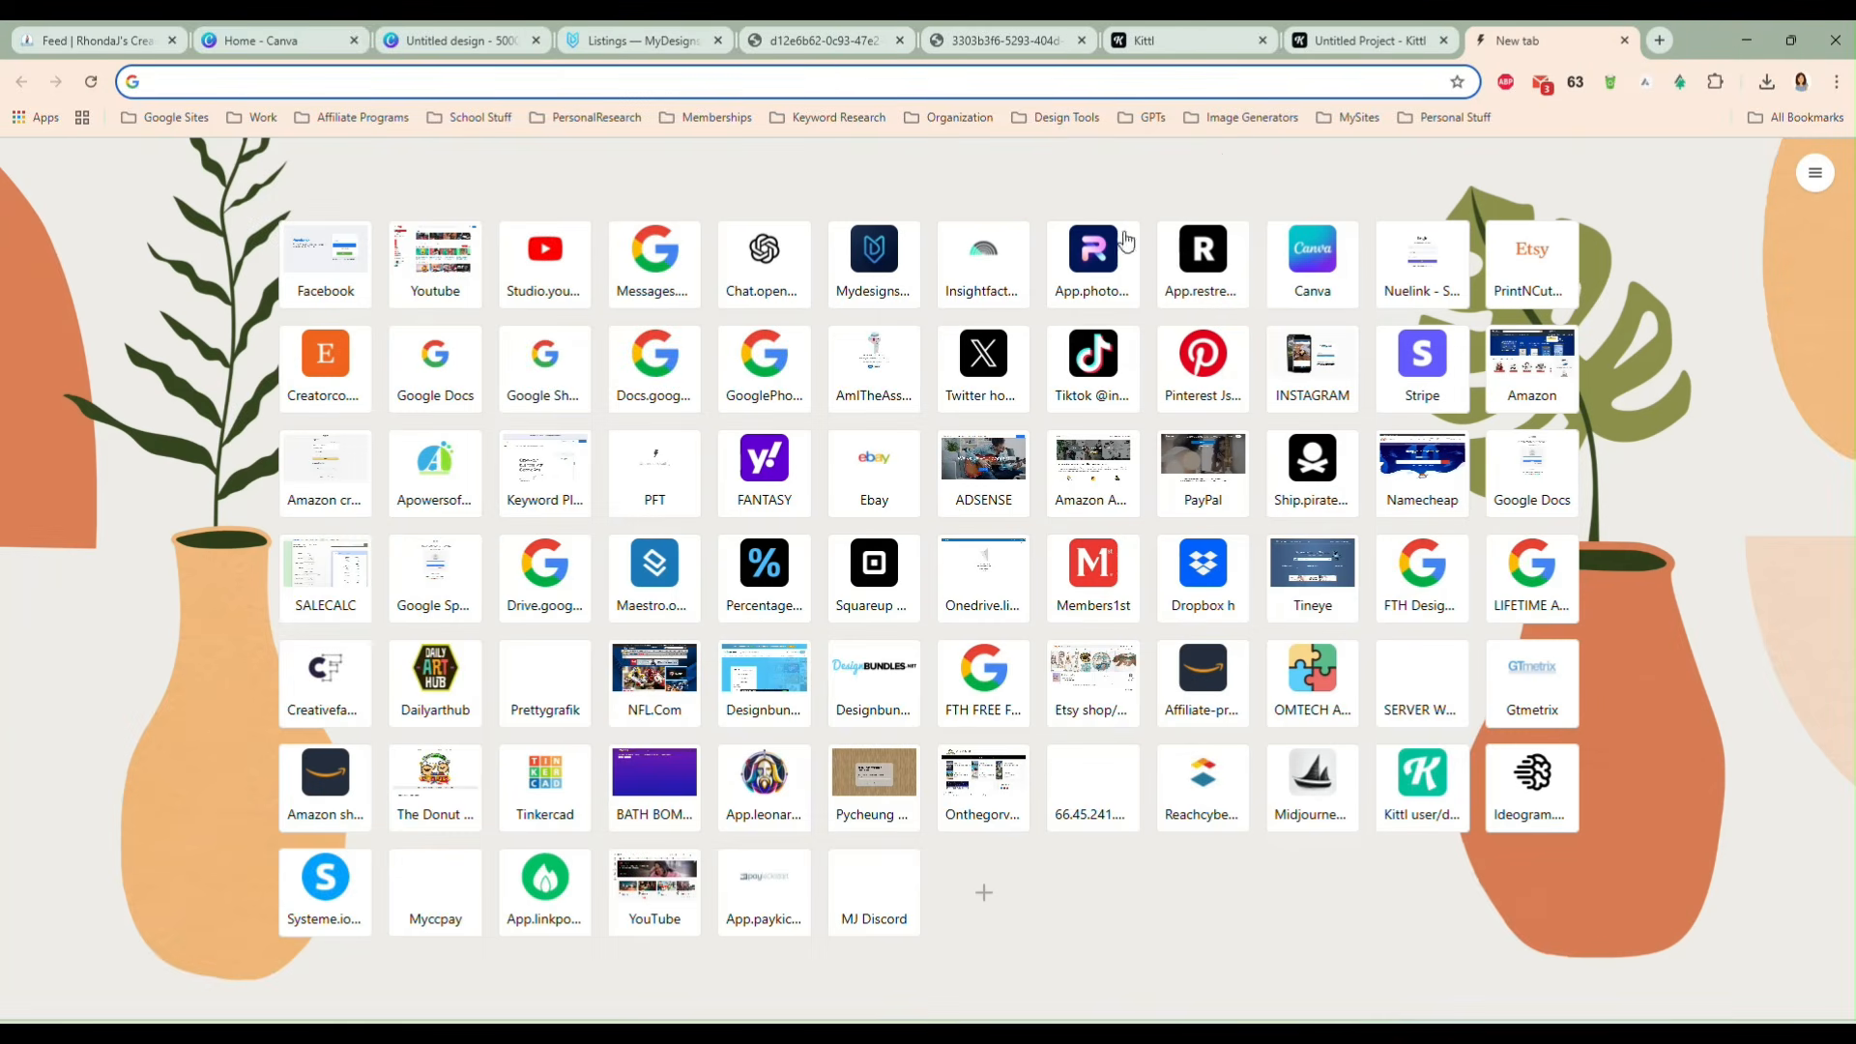
{"action": "left_click", "coordinate": [1289, 120]}
{"action": "left_click", "coordinate": [1285, 153]}
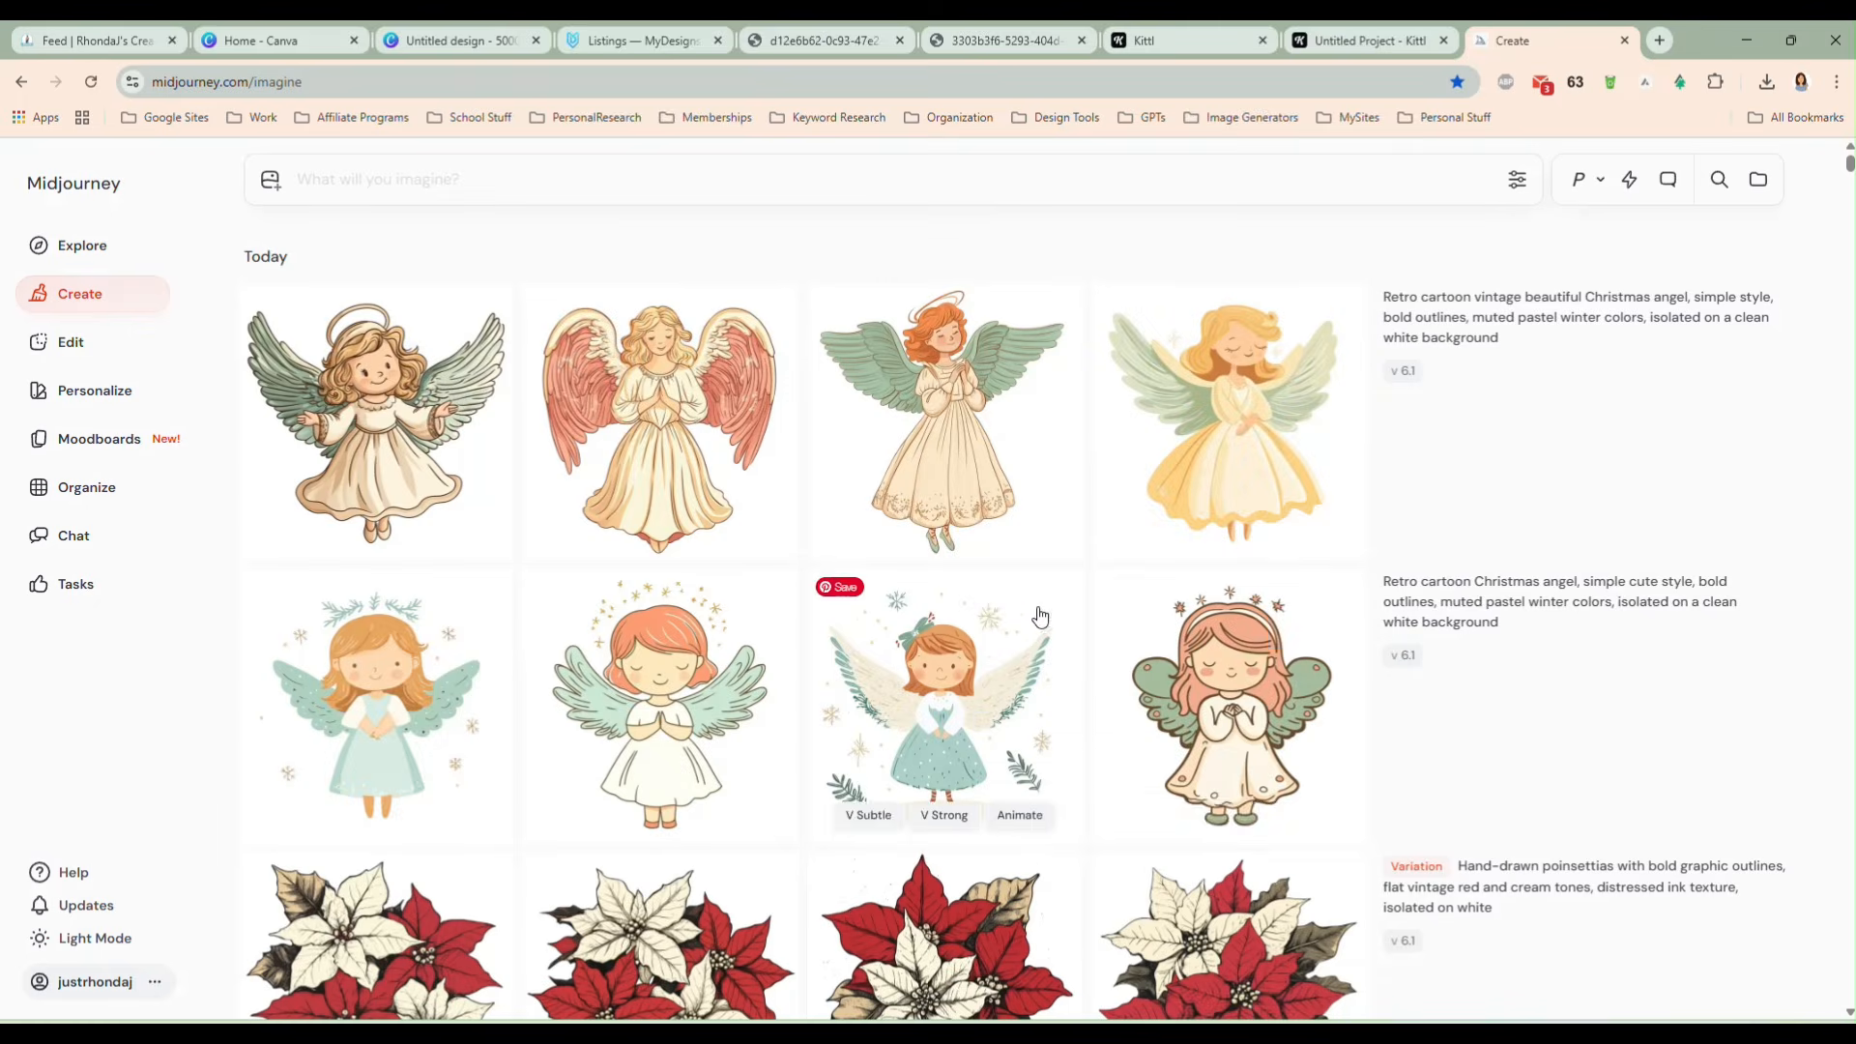
{"action": "scroll", "coordinate": [1068, 652], "scroll_direction": "down", "scroll_amount": 3}
{"action": "scroll", "coordinate": [1067, 651], "scroll_direction": "down", "scroll_amount": 15}
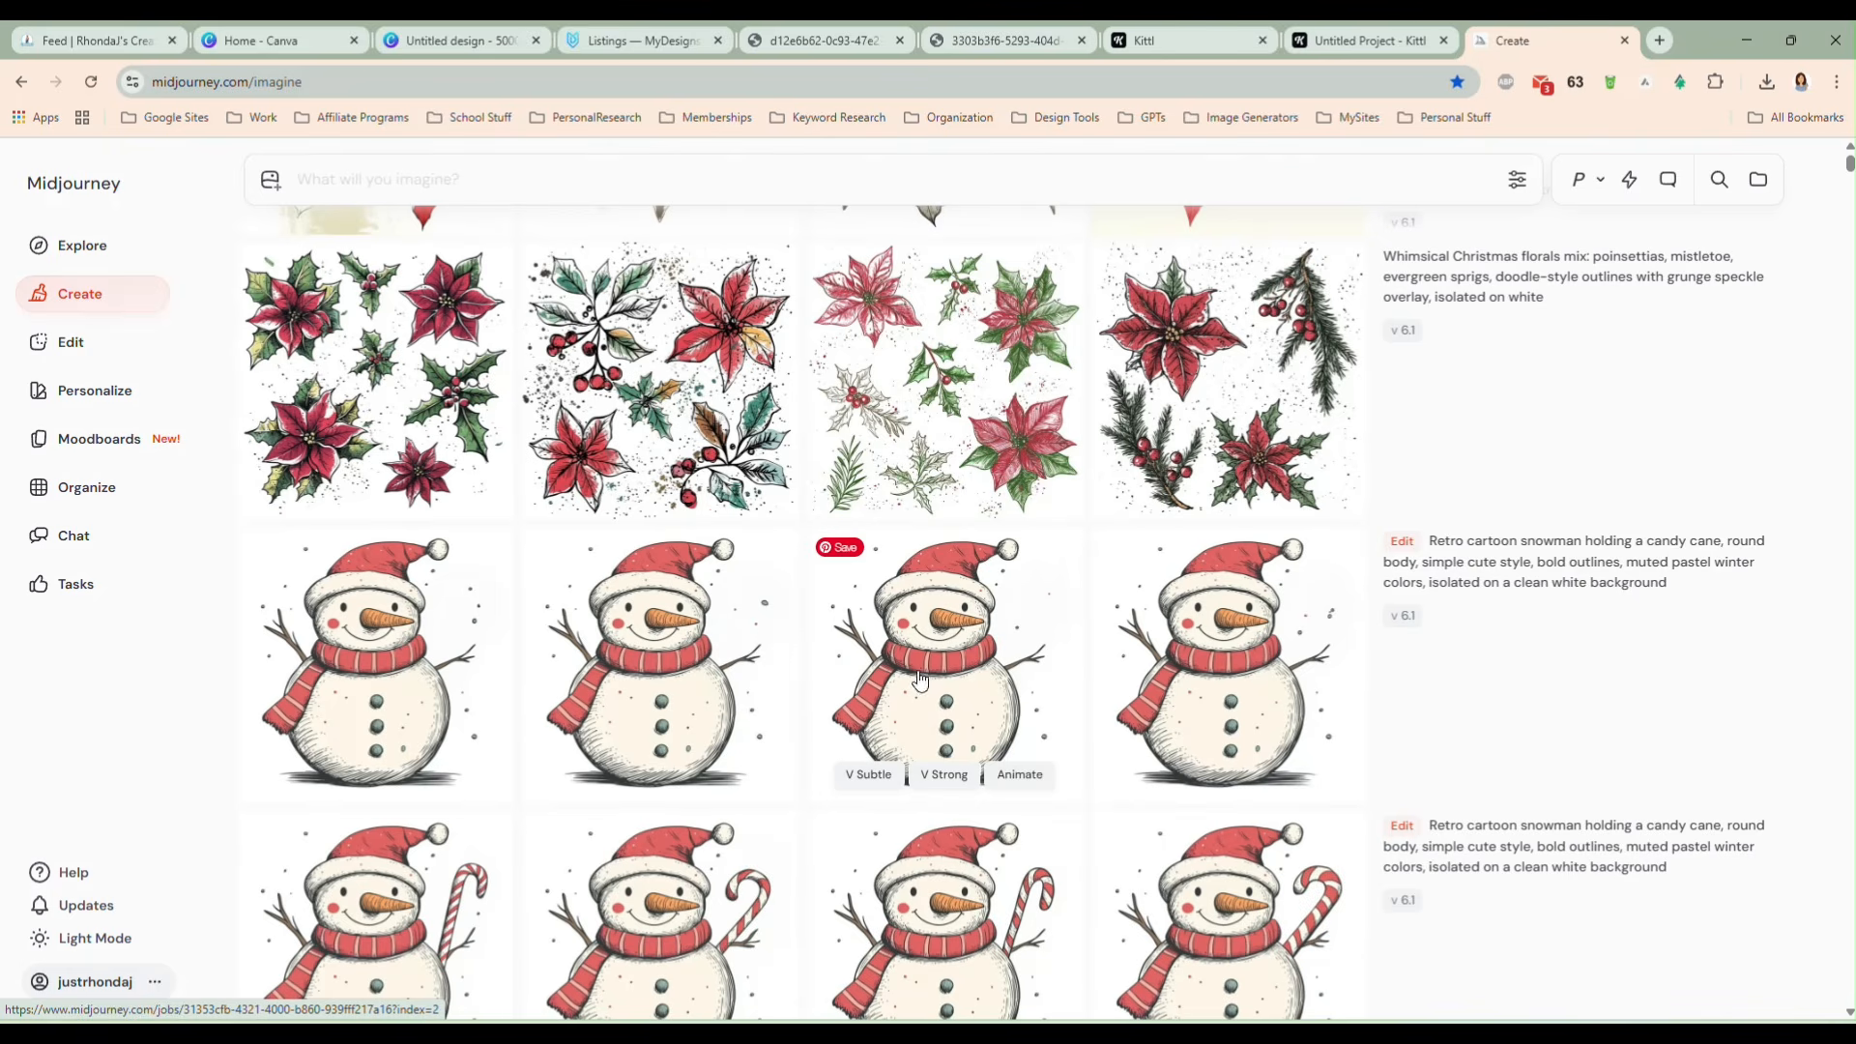
{"action": "left_click", "coordinate": [1464, 583]}
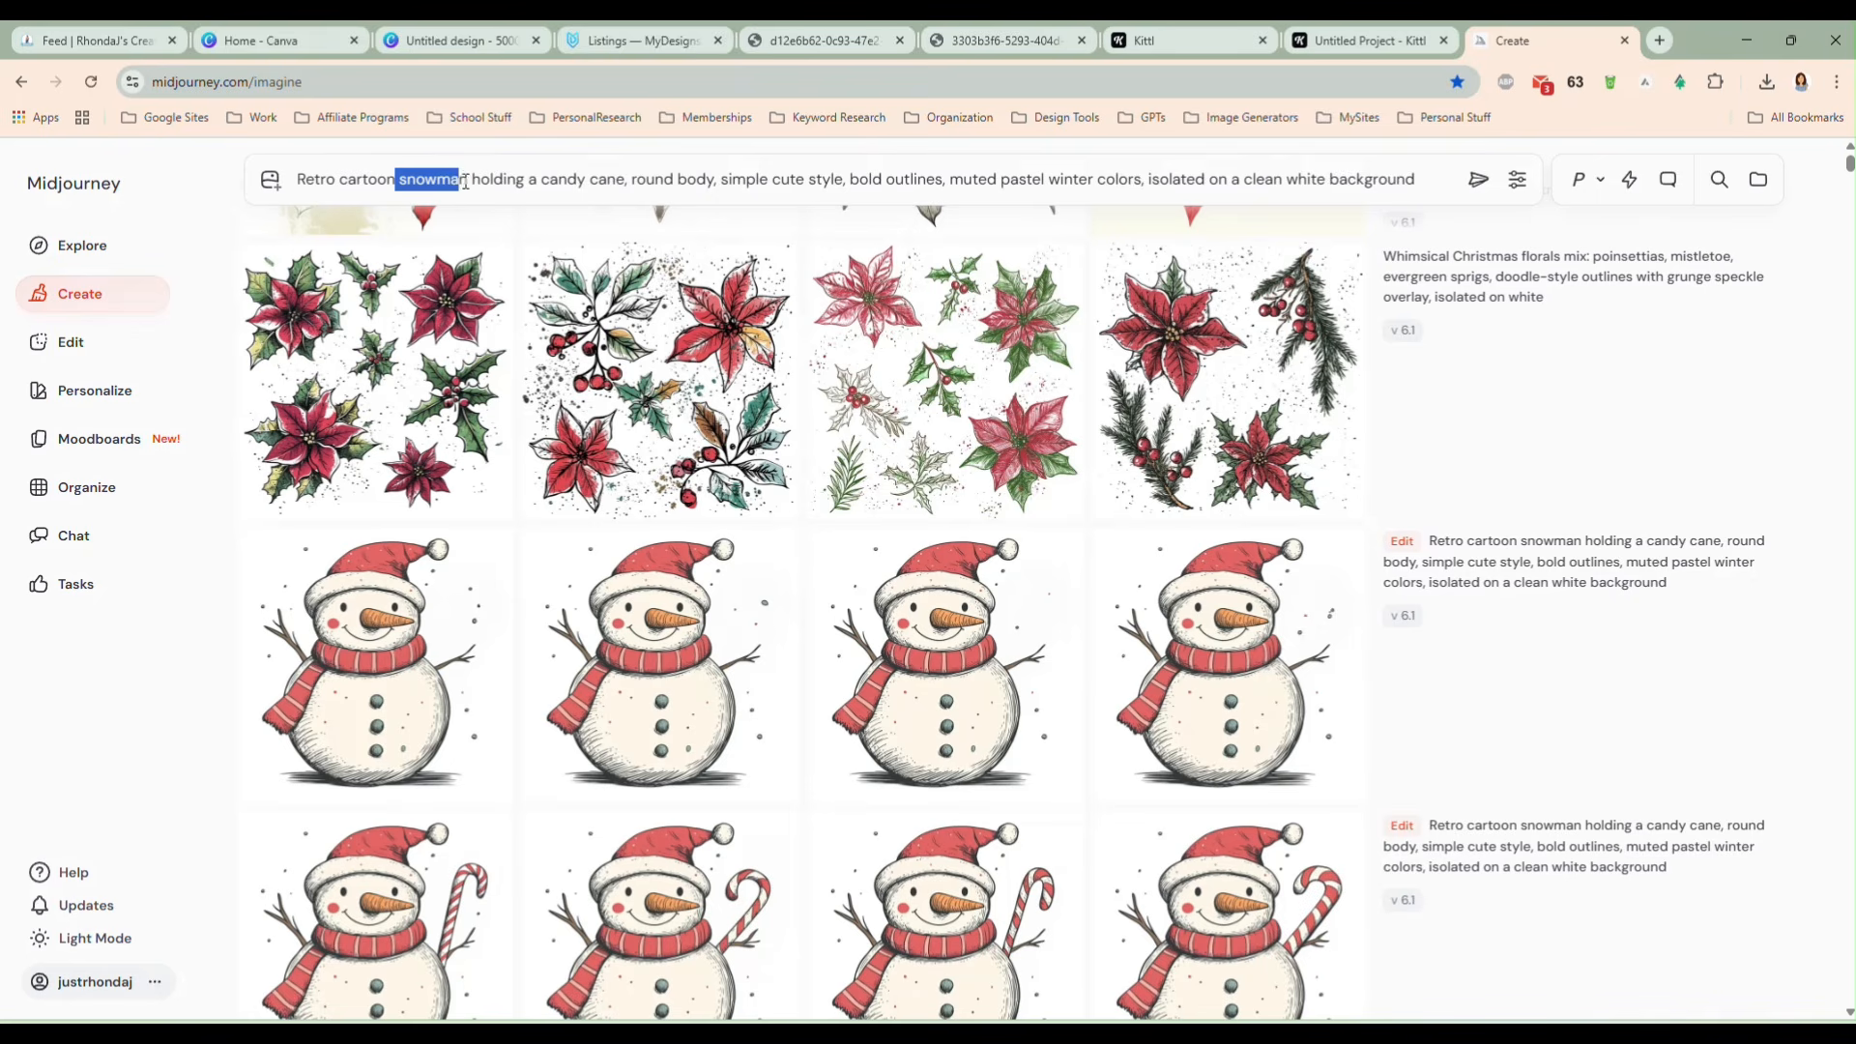
- Replace "snowman" with "raccoon" in the prompt and generate the new images
{"action": "key", "text": "BackSpace"}
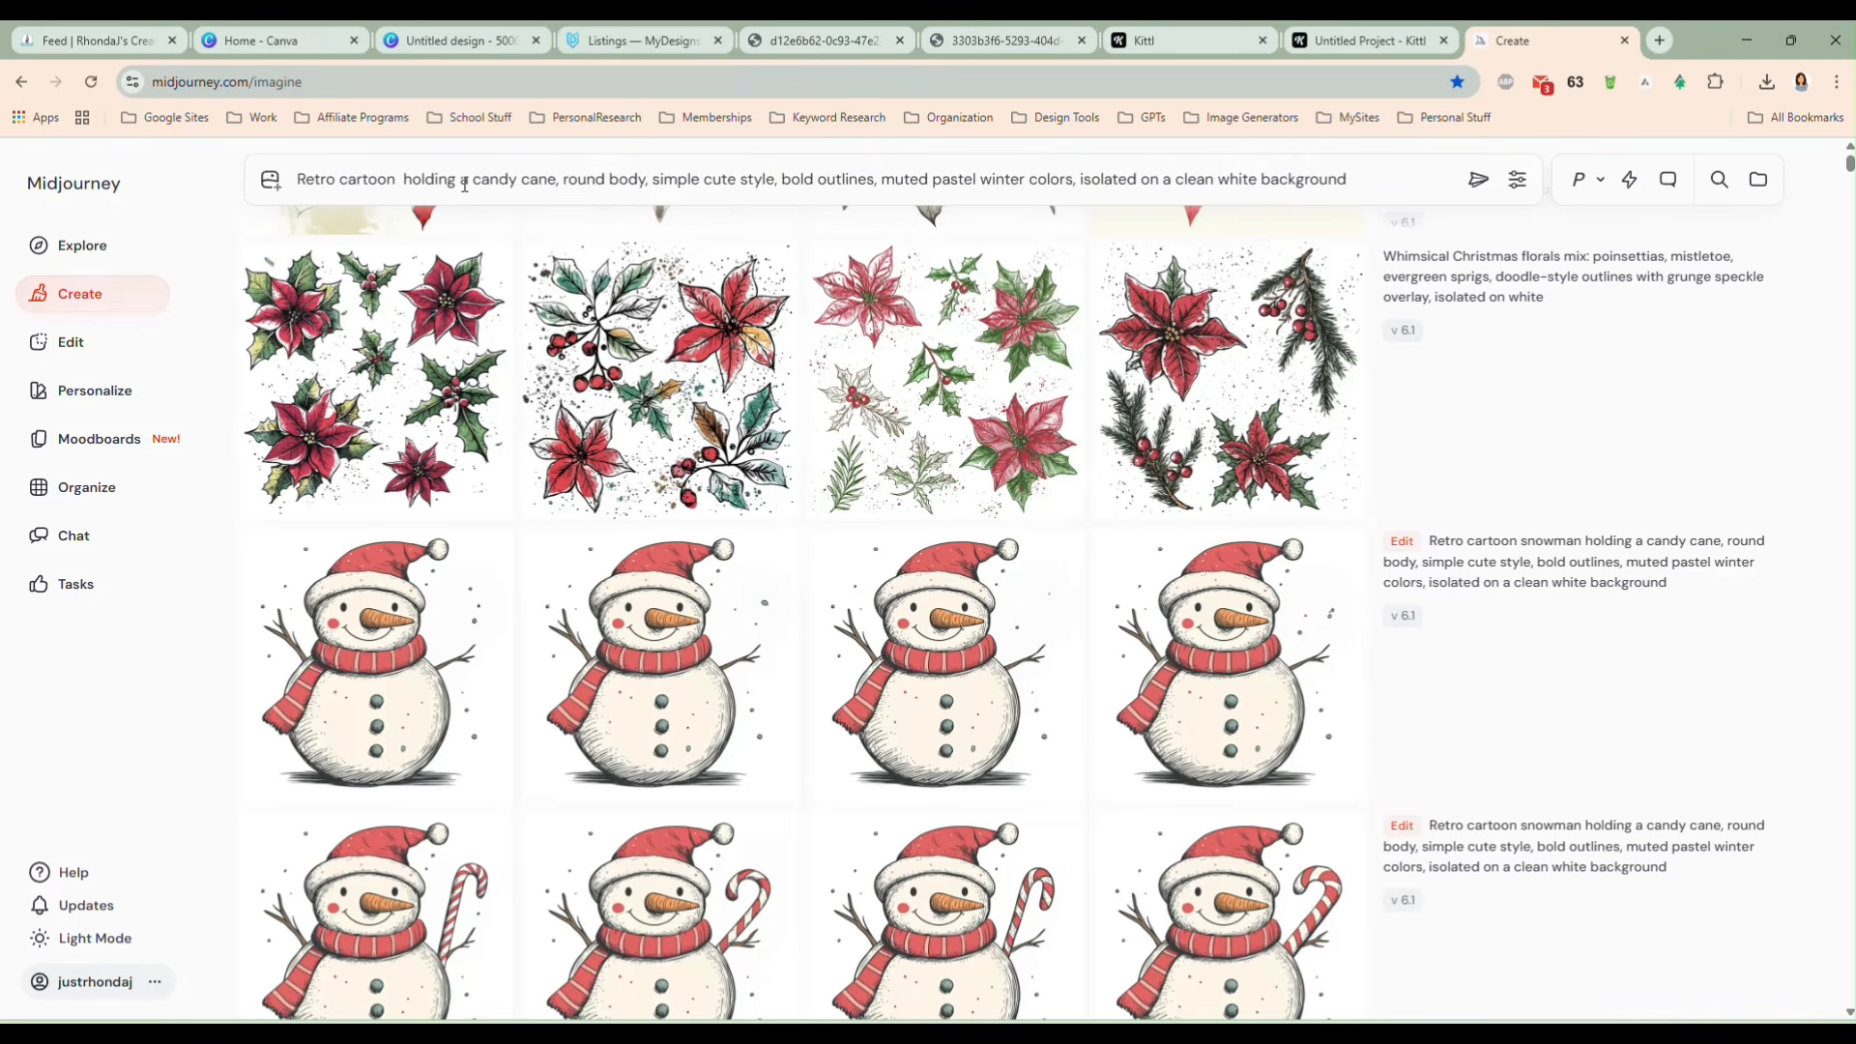
{"action": "type", "text": "raccoon"}
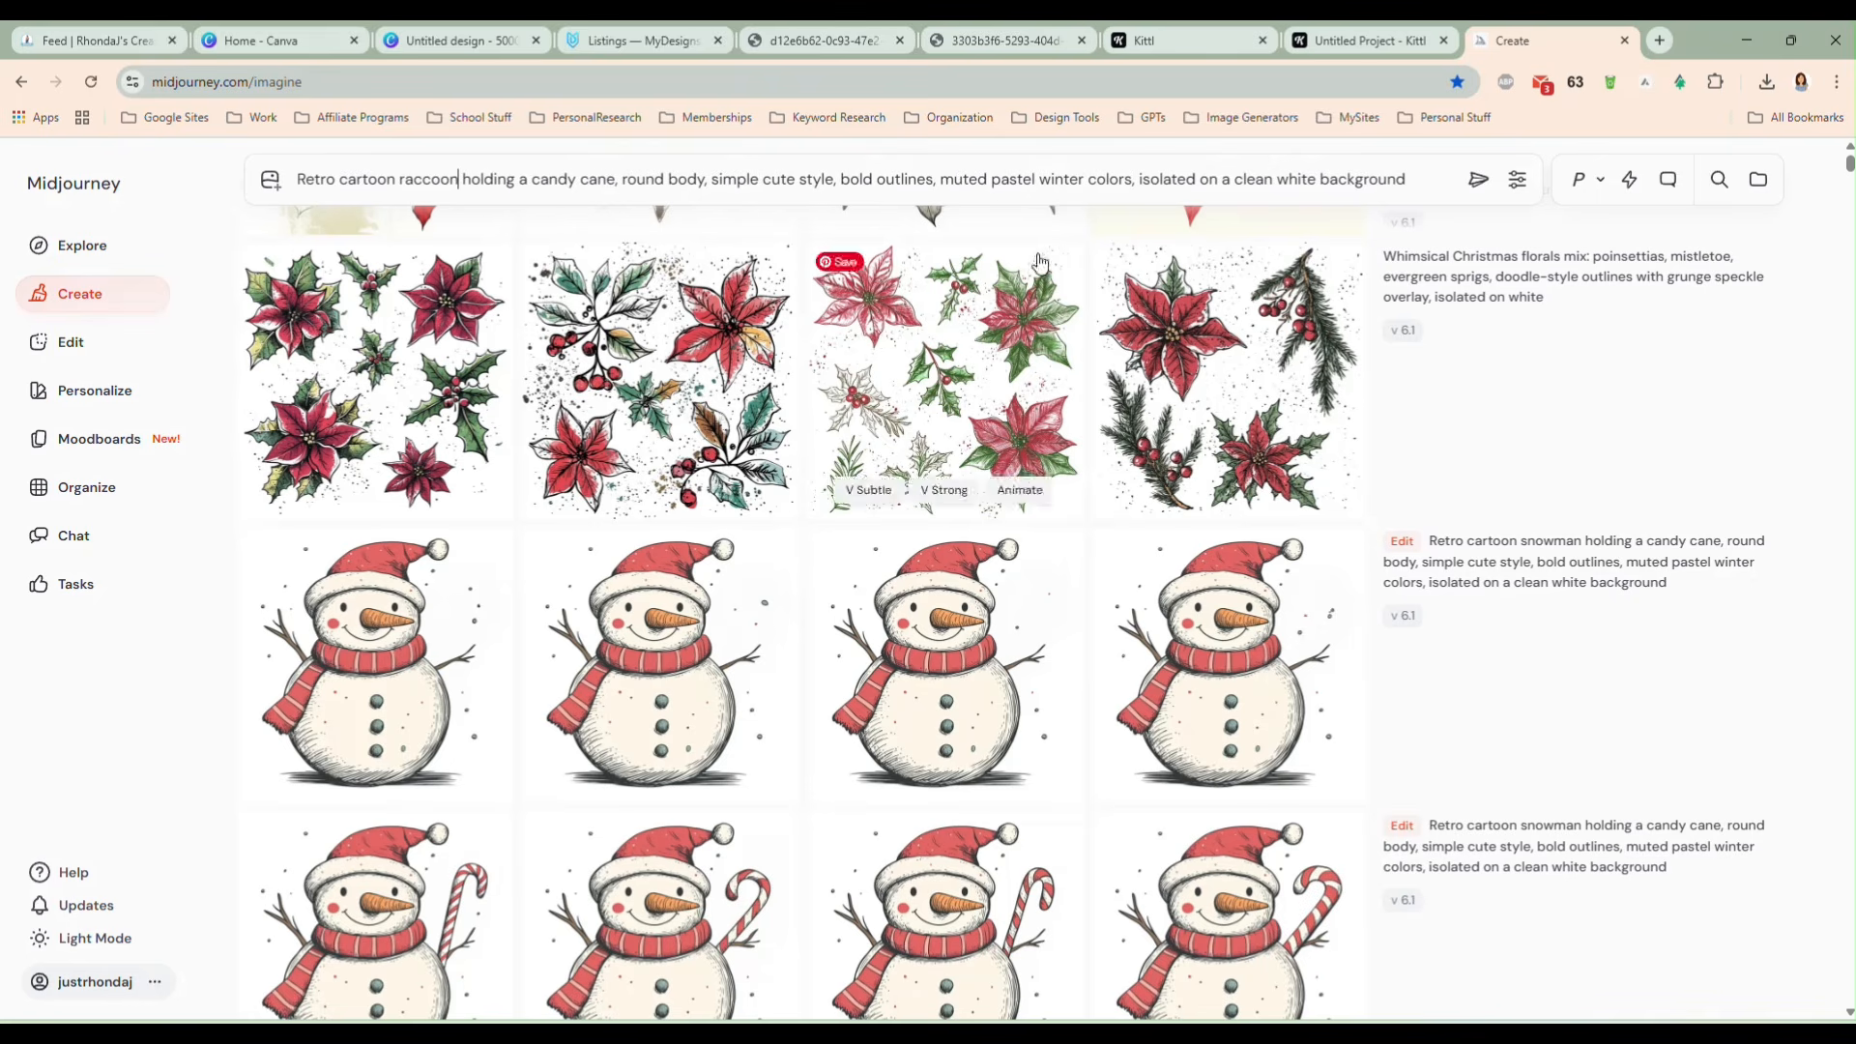
{"action": "left_click", "coordinate": [1477, 179]}
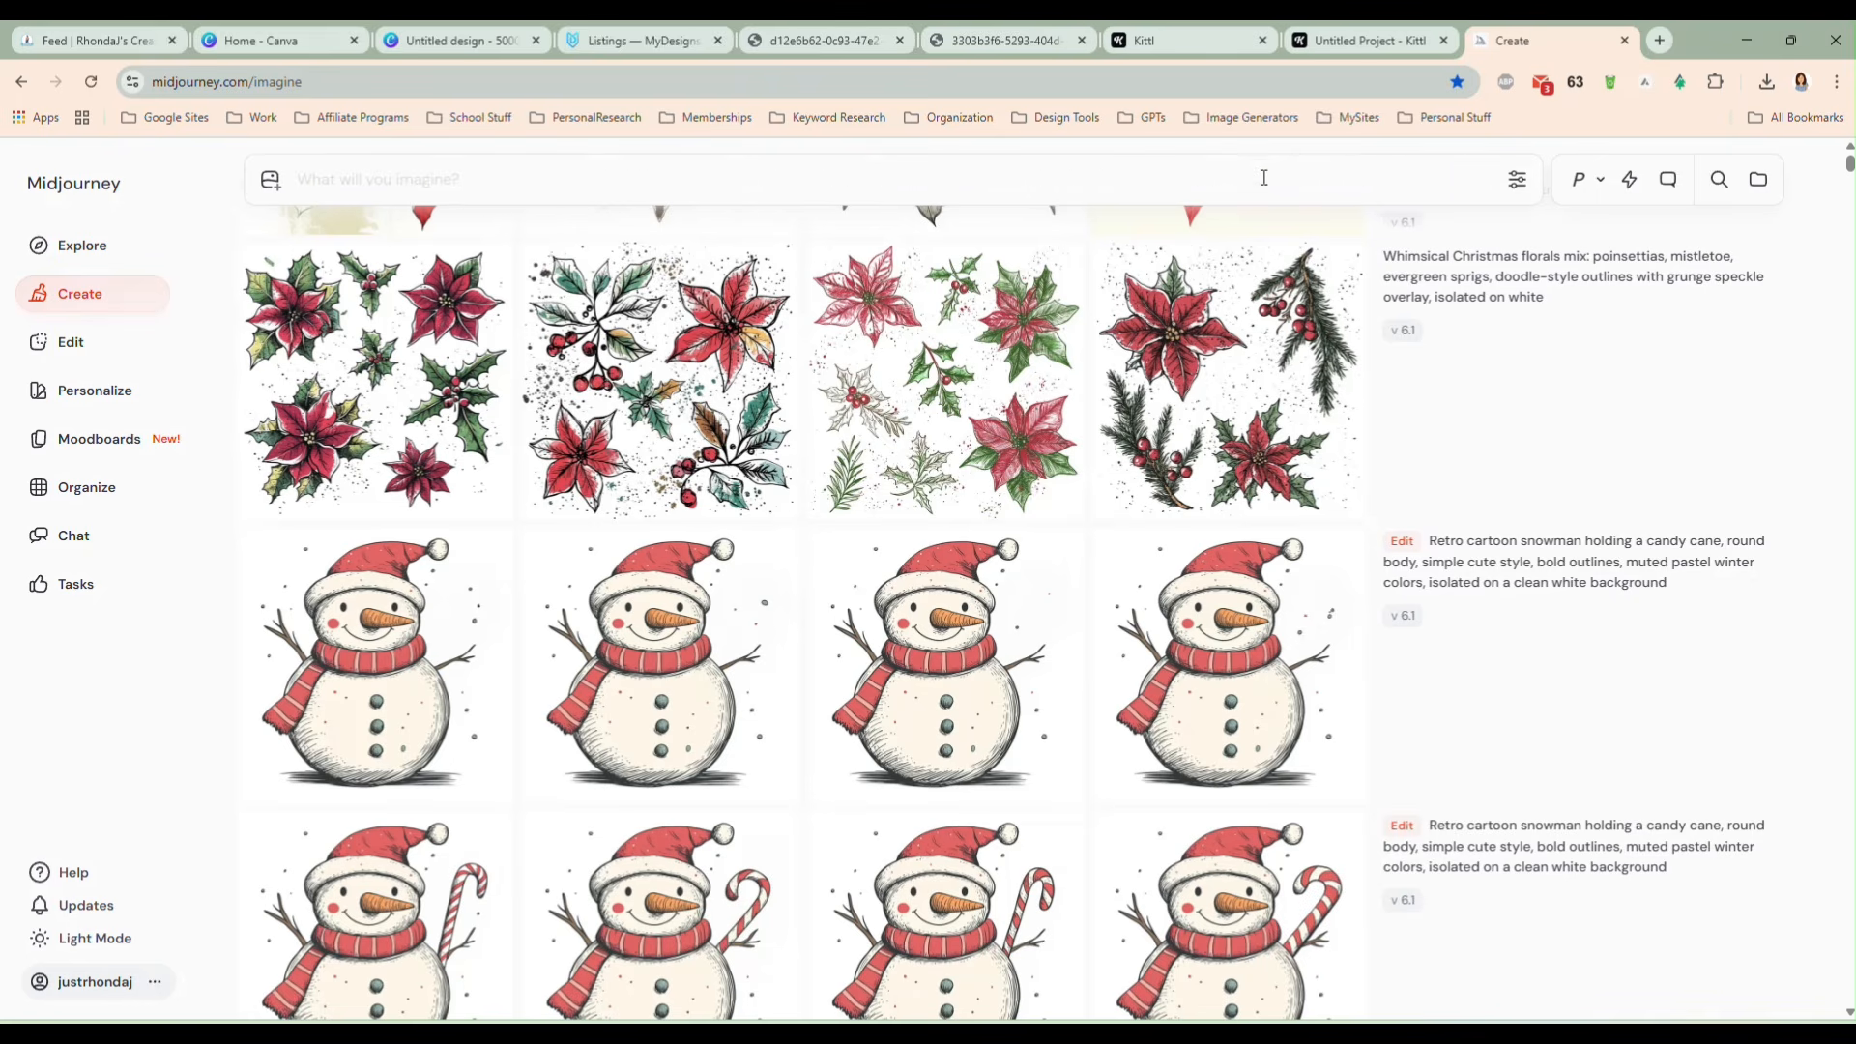
{"action": "scroll", "coordinate": [1358, 548], "scroll_direction": "up", "scroll_amount": 5}
{"action": "scroll", "coordinate": [1349, 546], "scroll_direction": "up", "scroll_amount": 10}
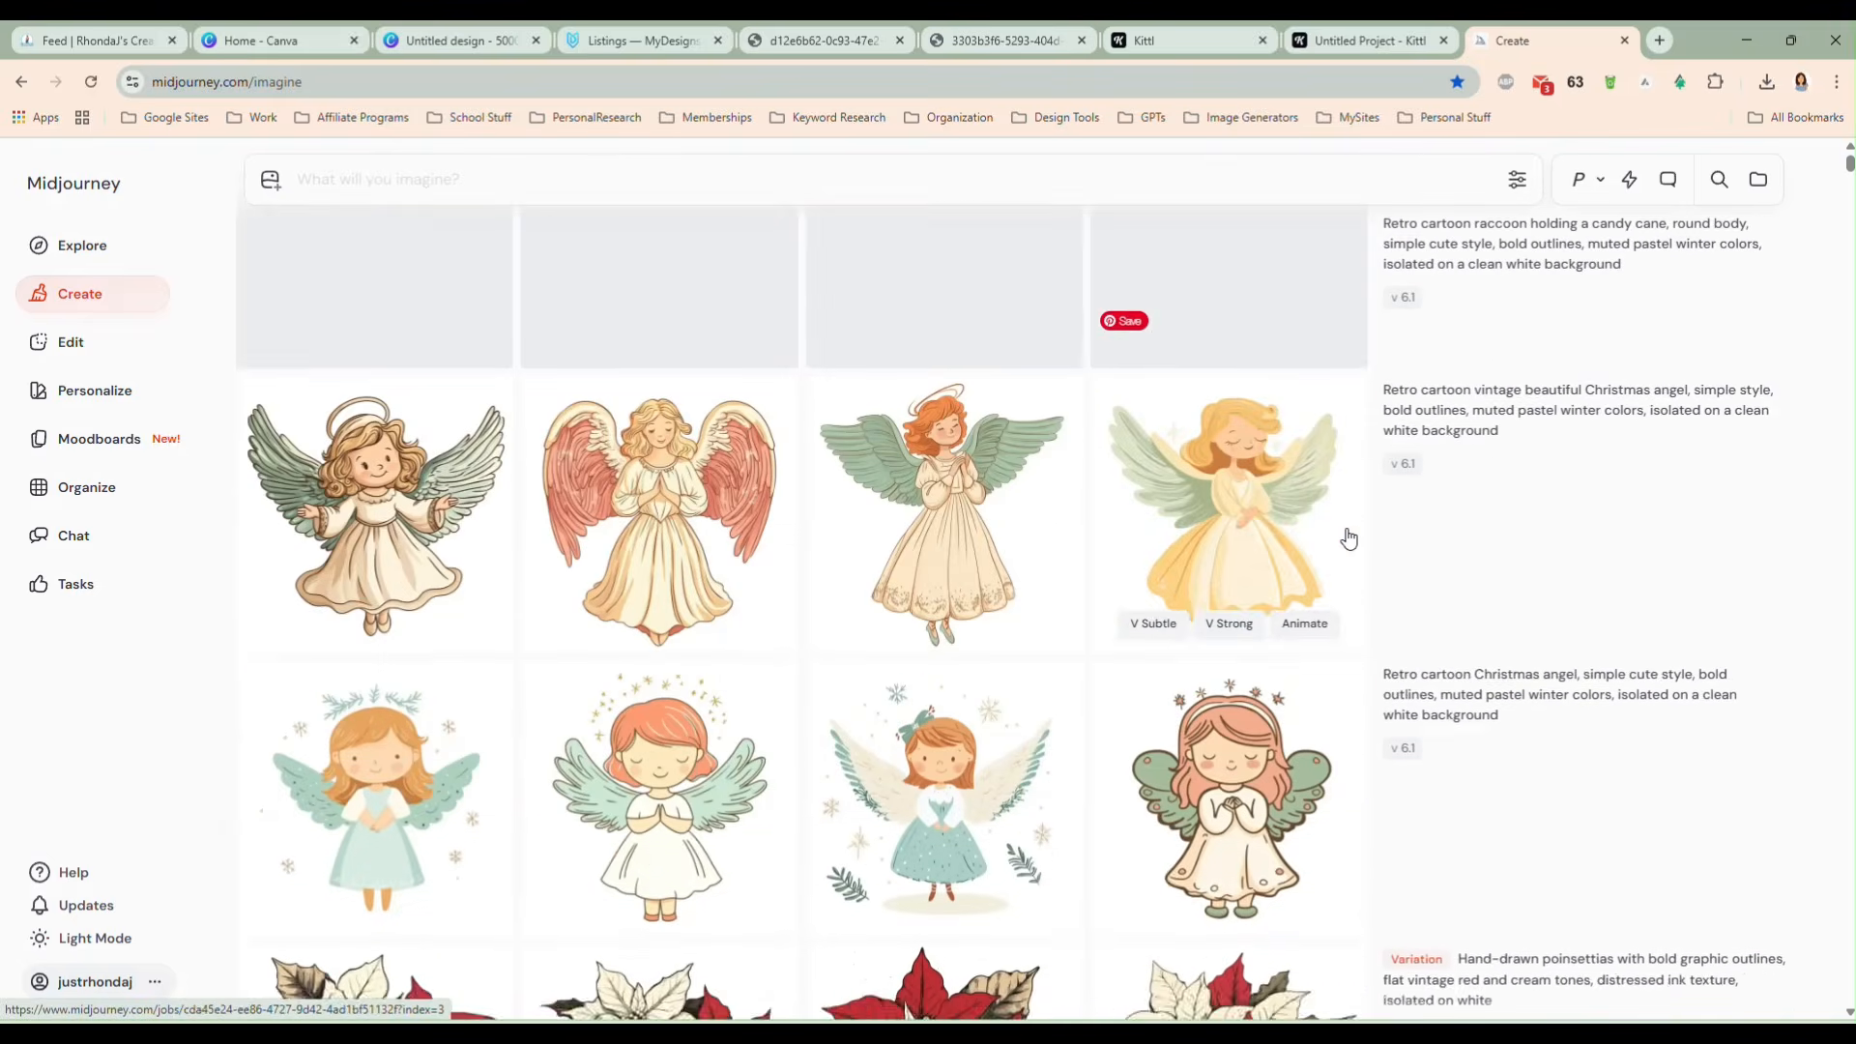
{"action": "mouse_move", "coordinate": [1544, 456]}
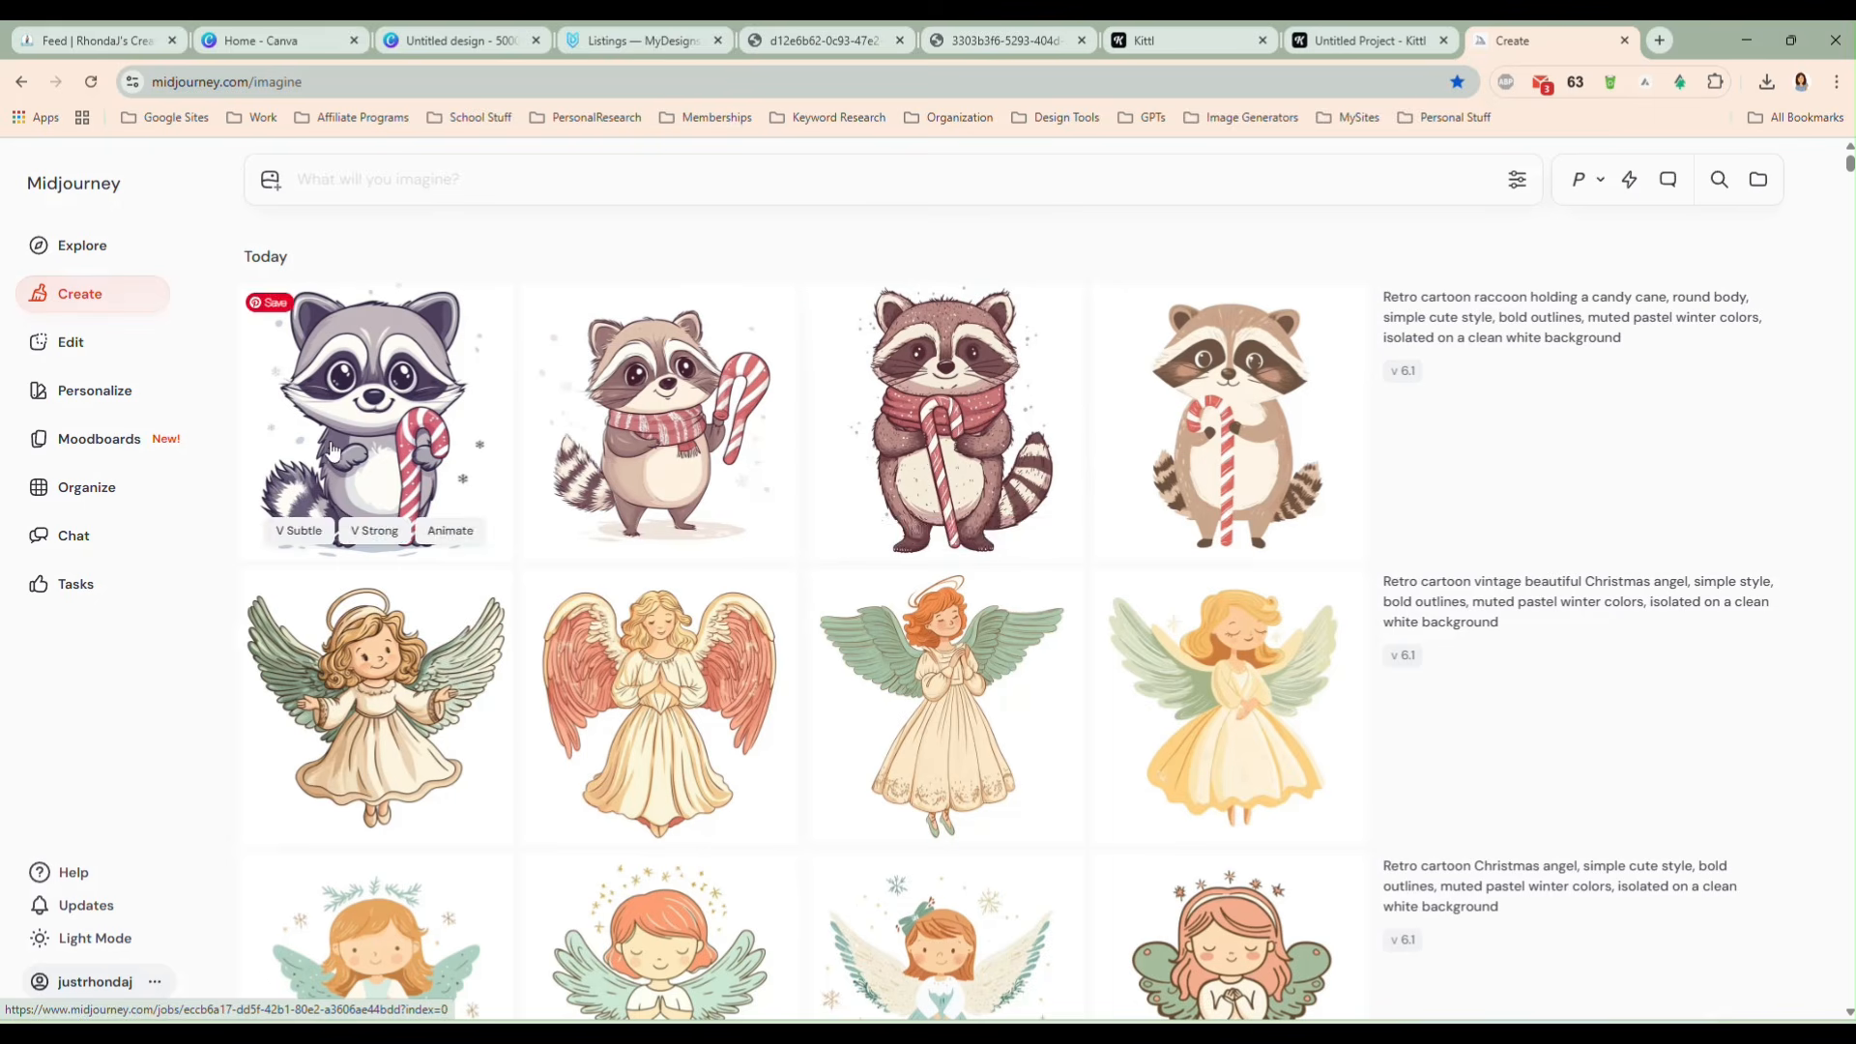
- Copy the generated brown raccoon with the red scarf onto page 4 of the Canva design and remove its background
{"action": "left_click", "coordinate": [961, 443]}
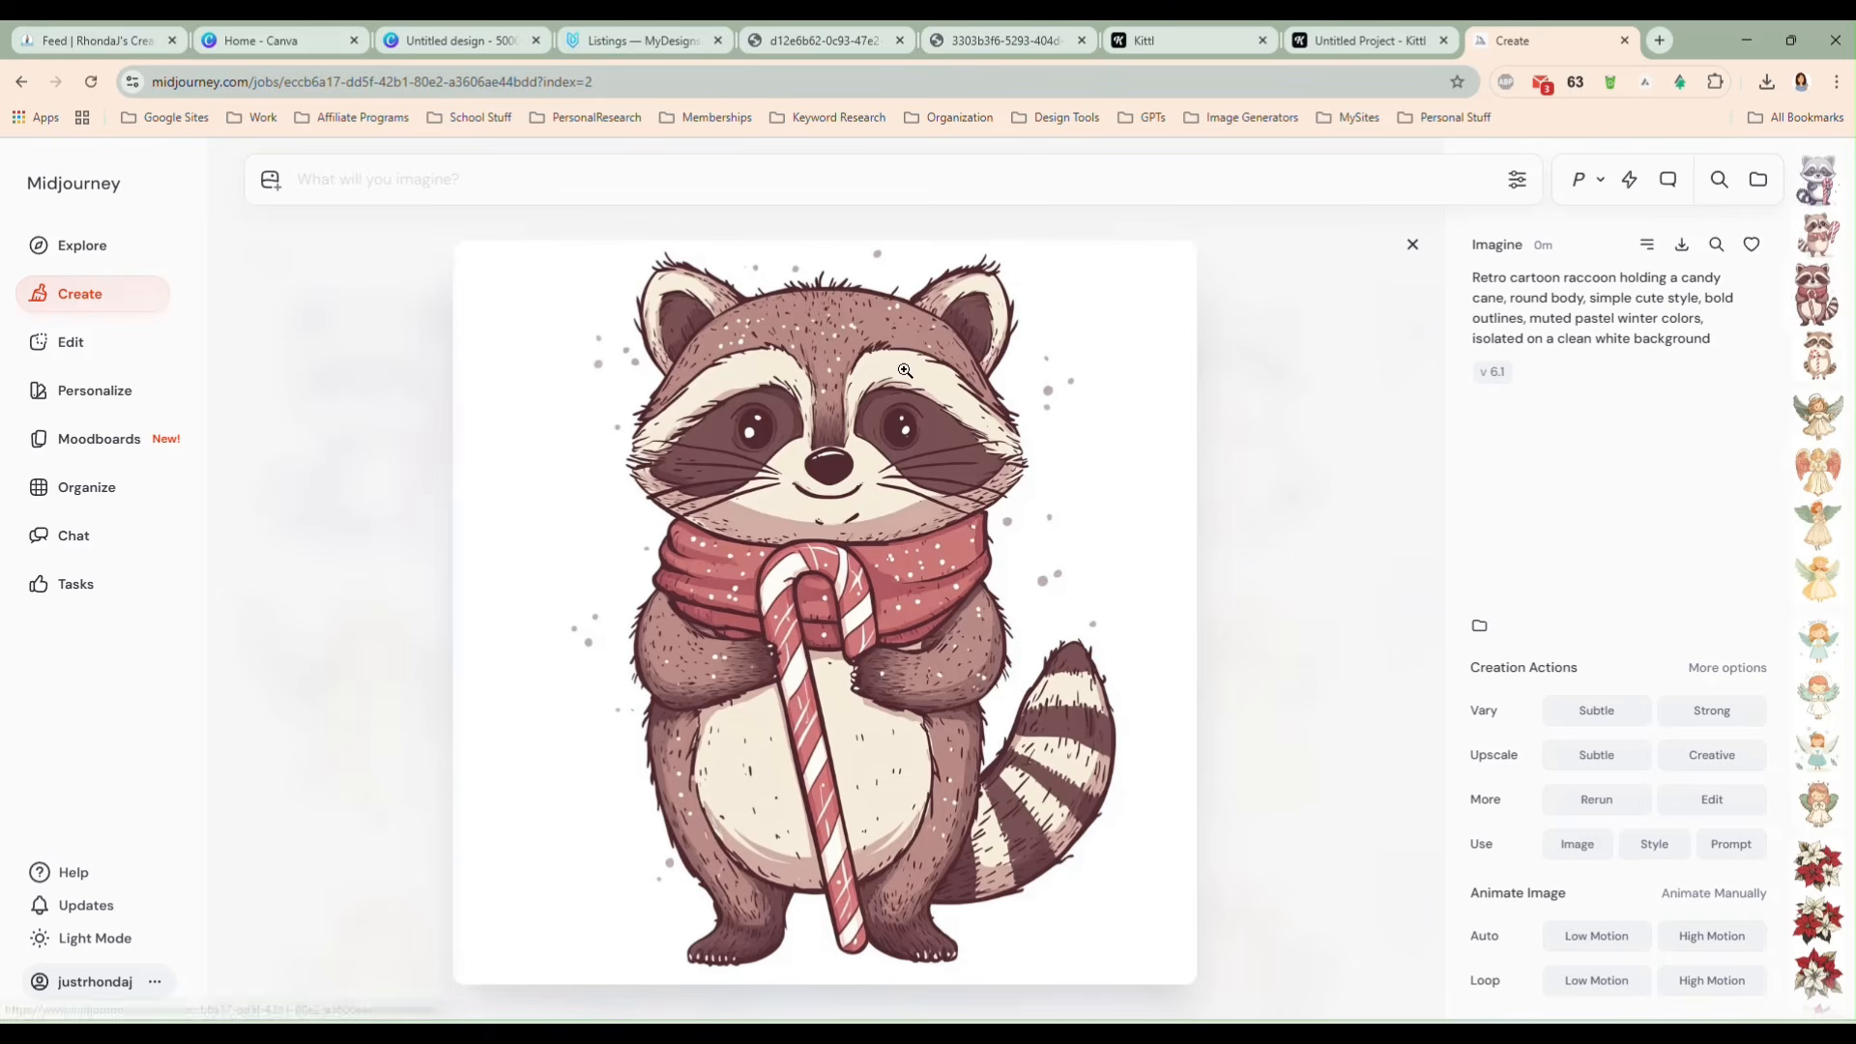
{"action": "right_click", "coordinate": [848, 677]}
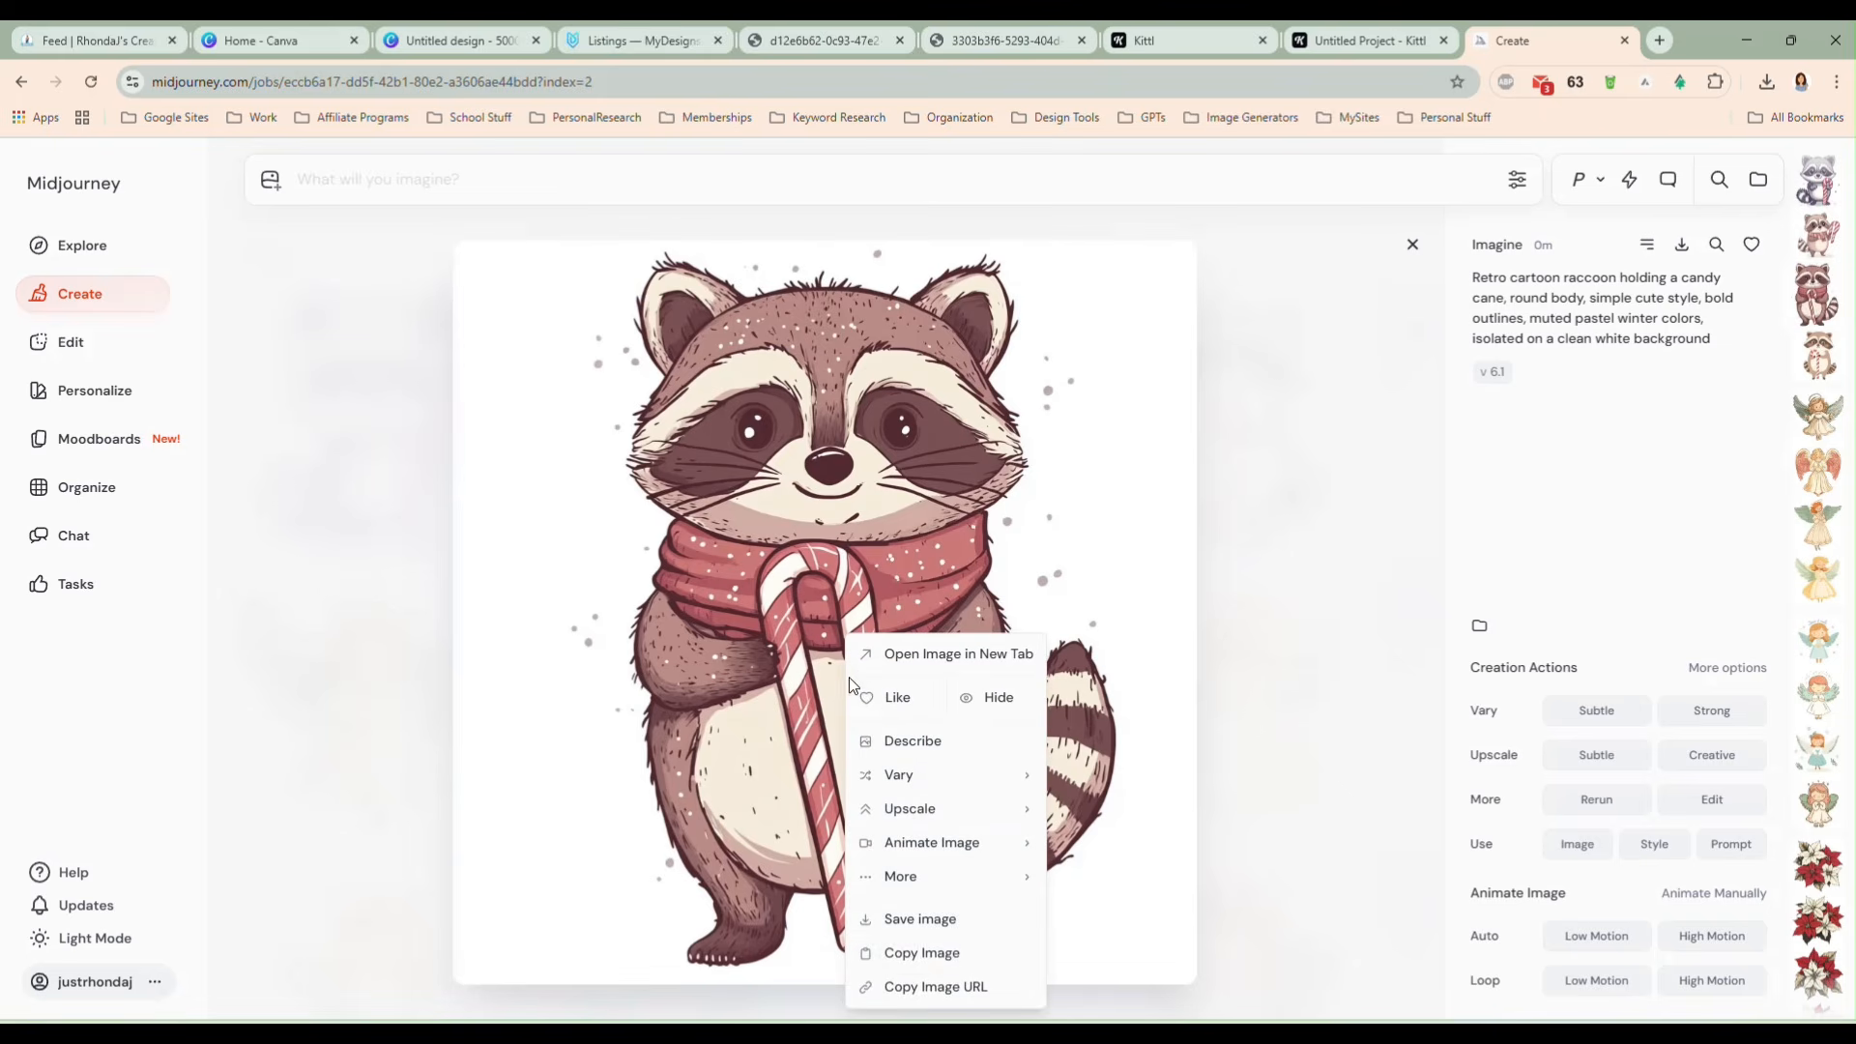
{"action": "left_click", "coordinate": [928, 953]}
{"action": "left_click", "coordinate": [485, 39]}
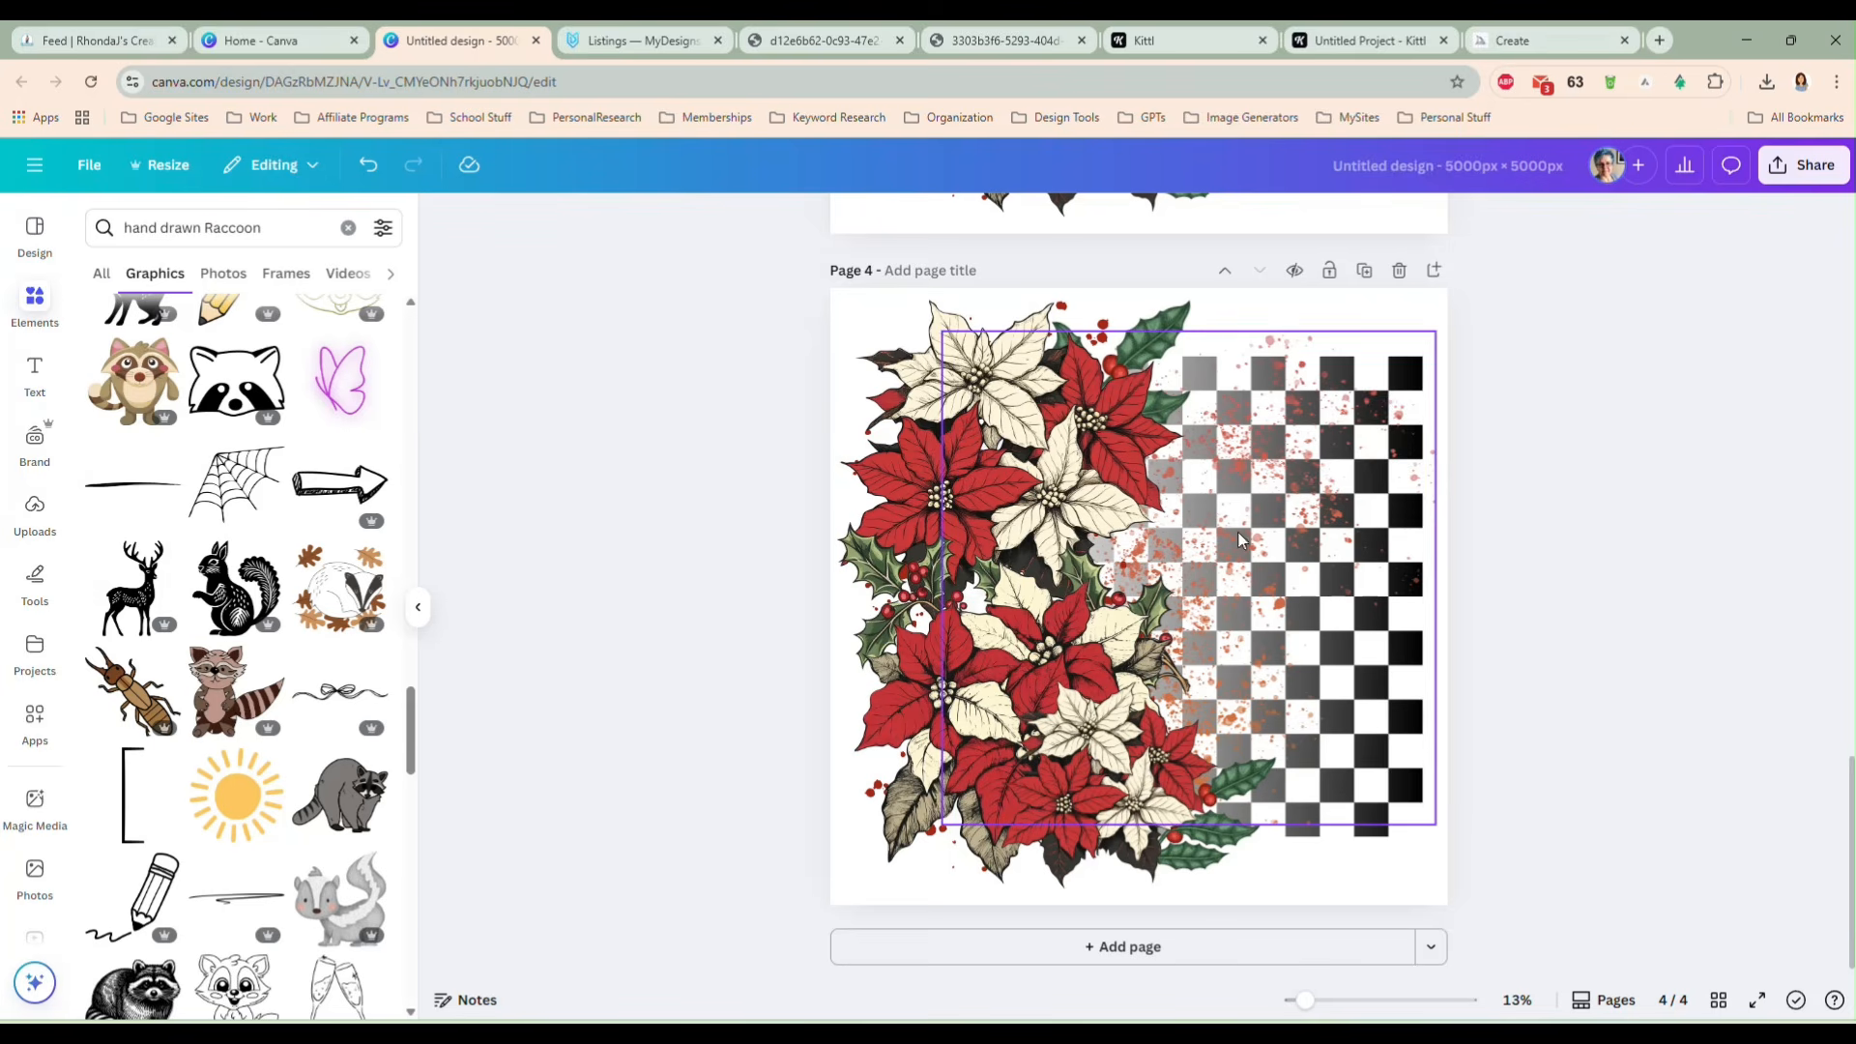
{"action": "key", "text": "ctrl+v"}
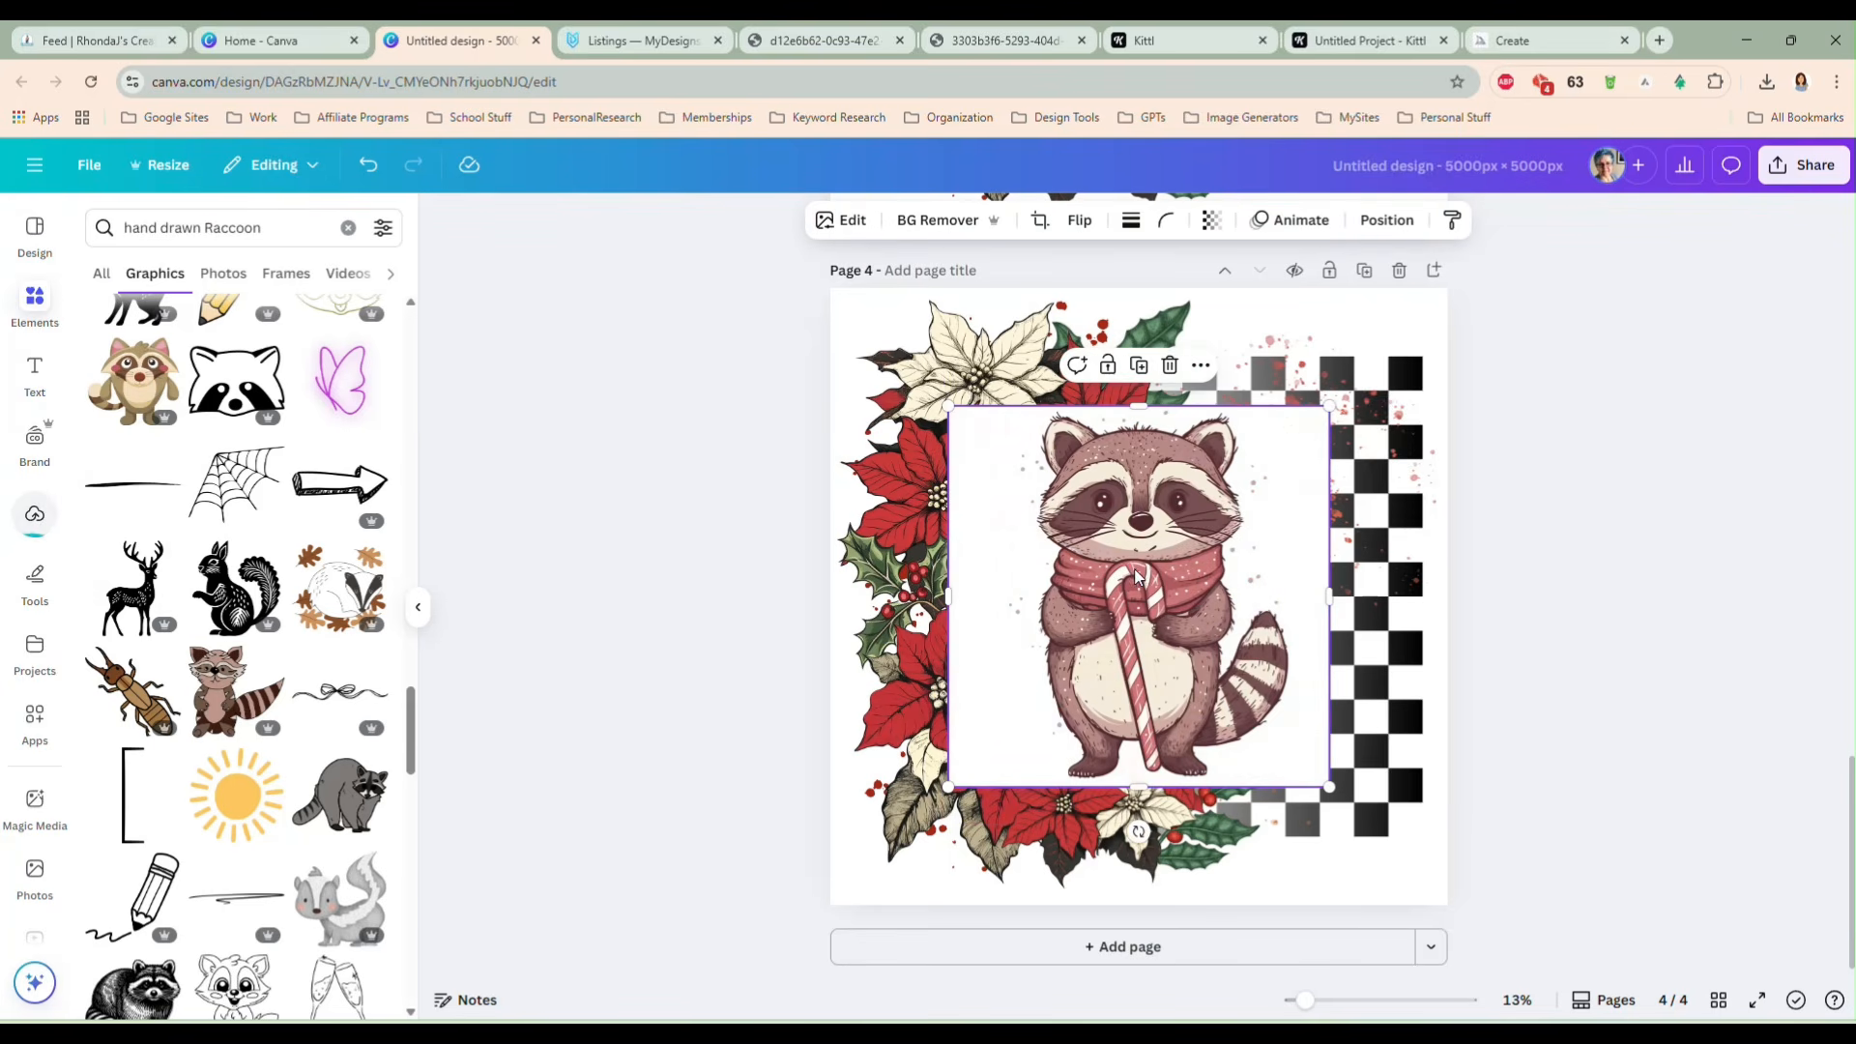
{"action": "left_click", "coordinate": [914, 230]}
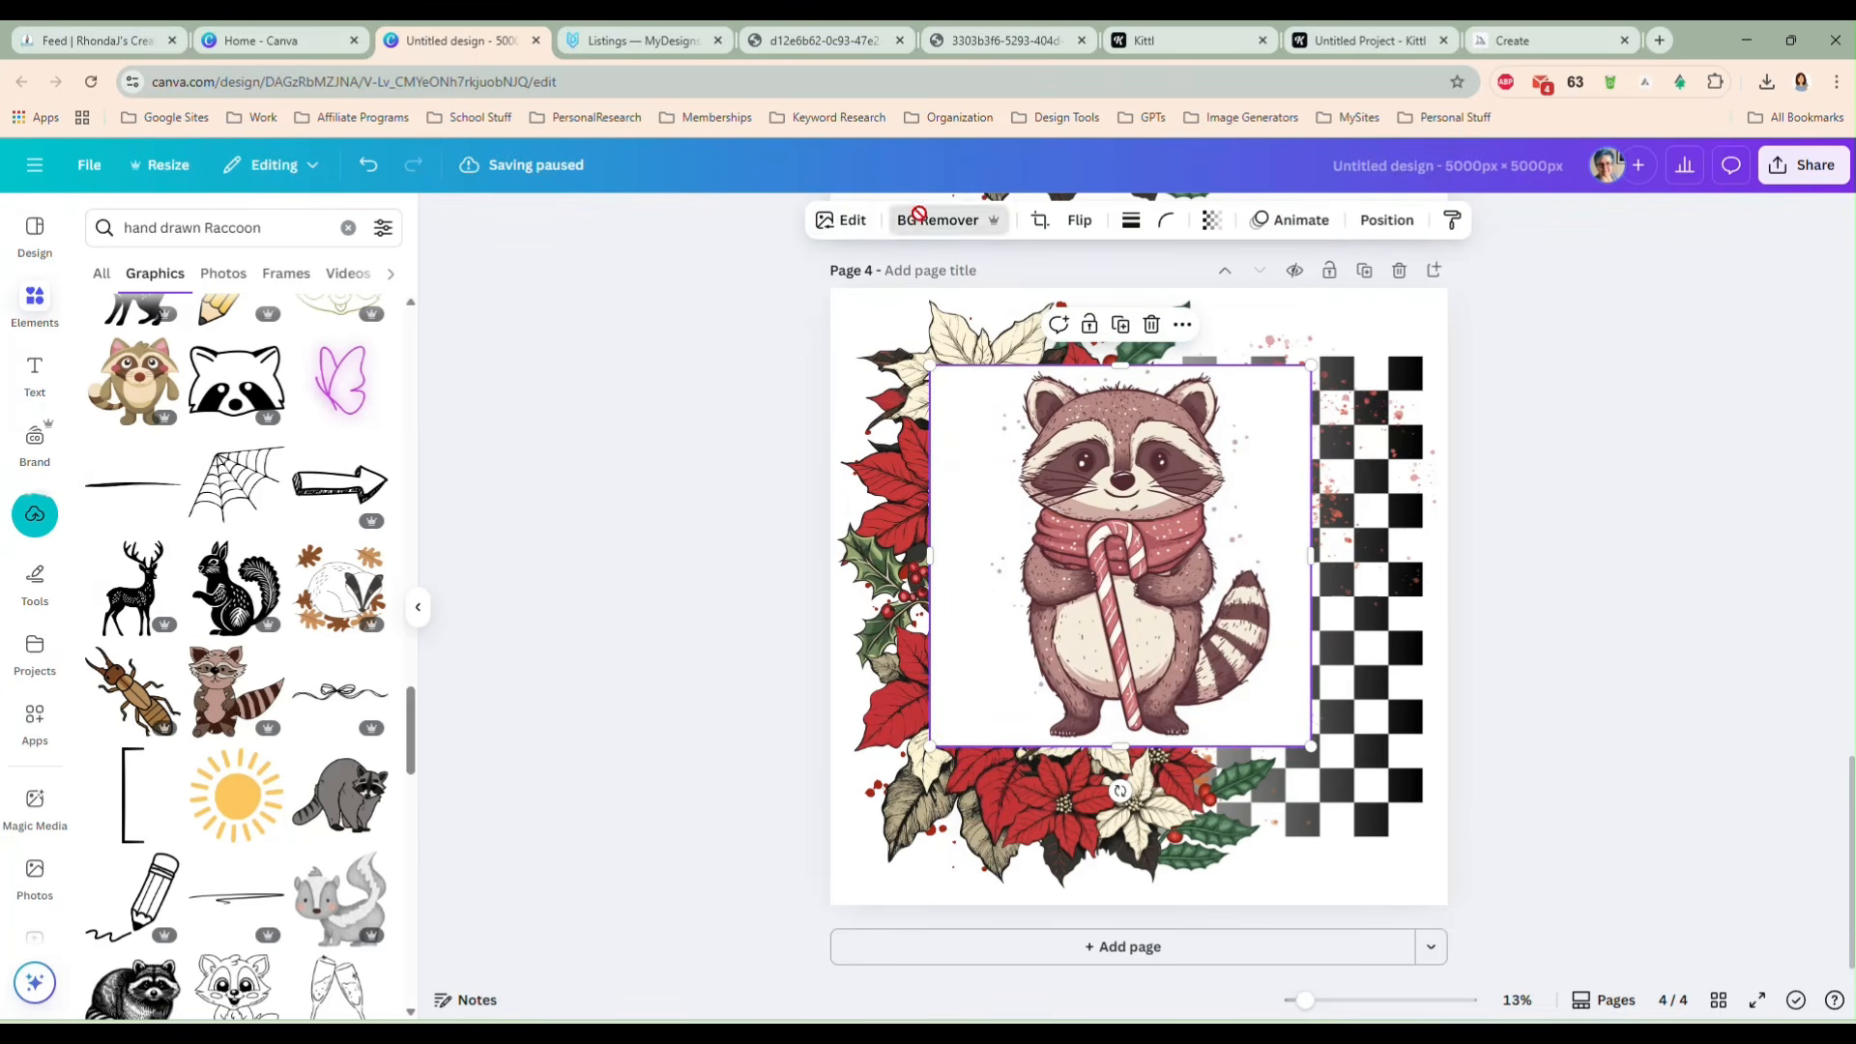
{"action": "left_click_drag", "start_coordinate": [1104, 544], "coordinate": [1090, 509]}
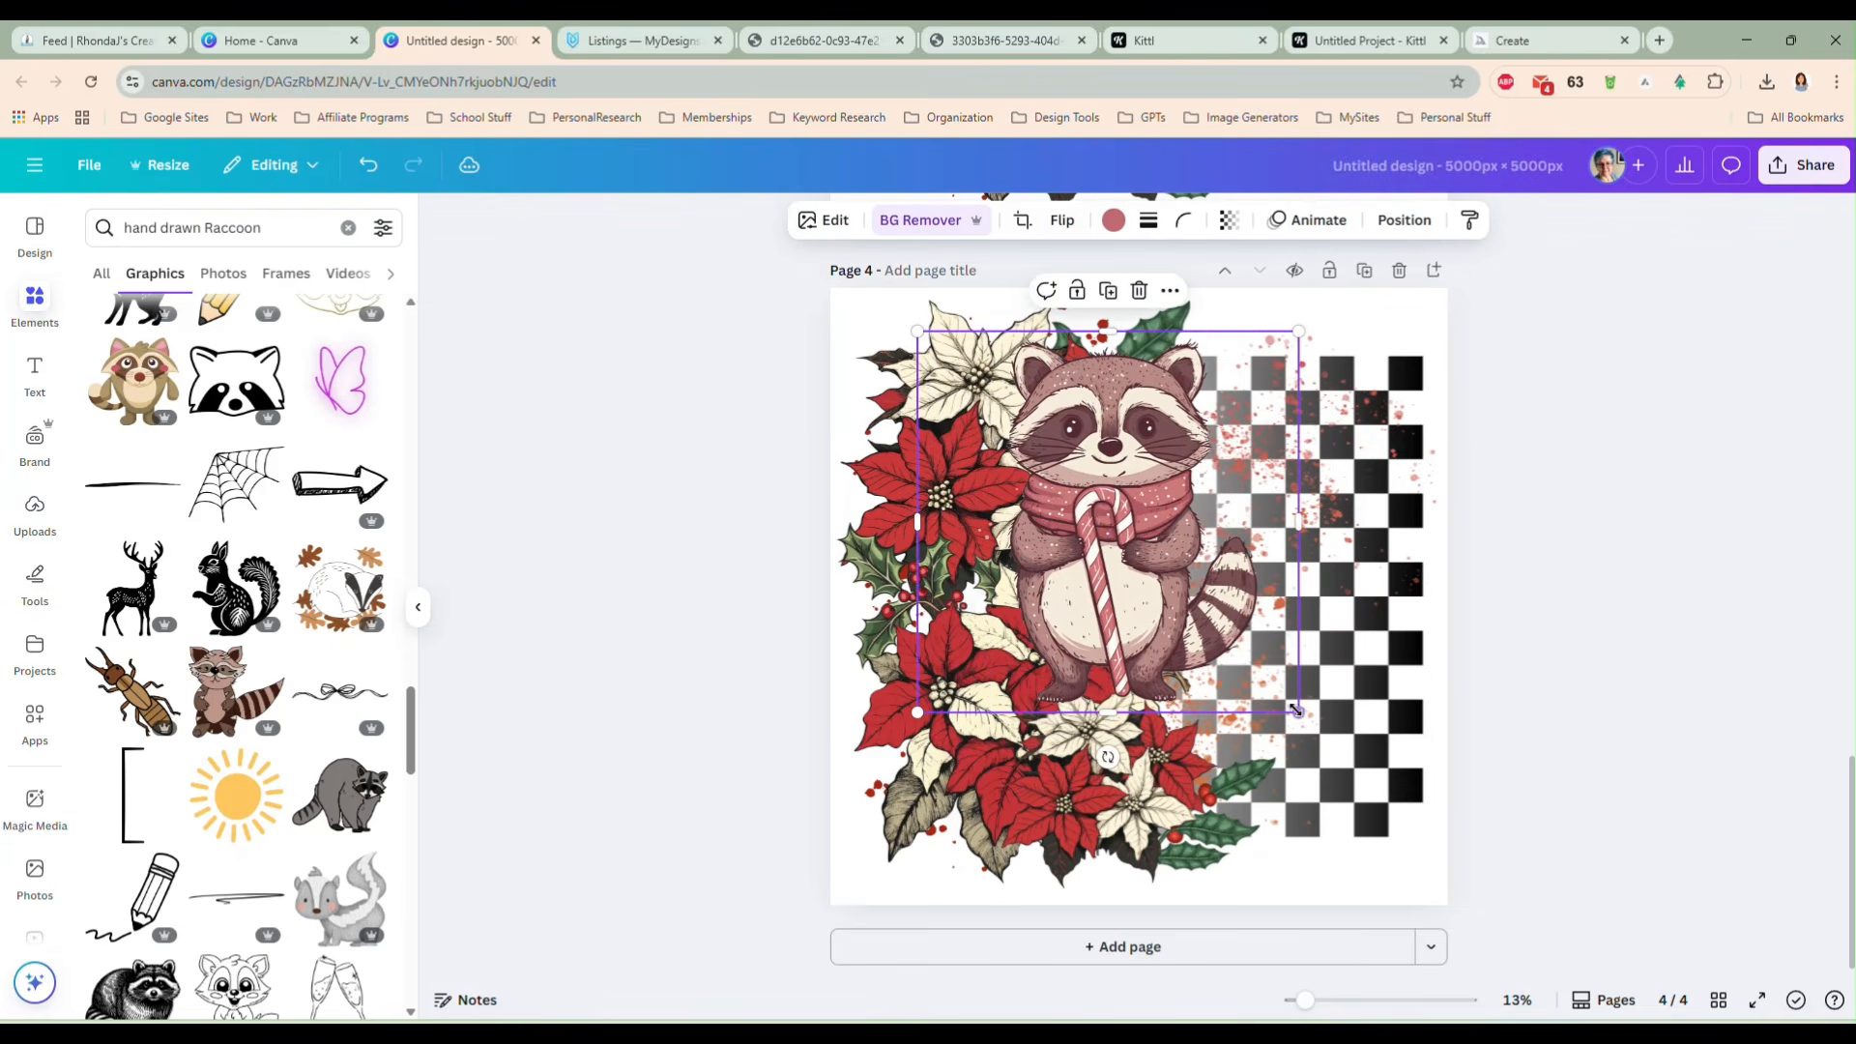
- Enlarge the raccoon to nearly fill the page height over the checkerboard and flip it horizontally
{"action": "left_click_drag", "start_coordinate": [1300, 716], "coordinate": [1466, 867]}
{"action": "left_click_drag", "start_coordinate": [1156, 667], "coordinate": [1163, 614]}
{"action": "left_click", "coordinate": [1062, 220]}
{"action": "left_click", "coordinate": [1066, 273]}
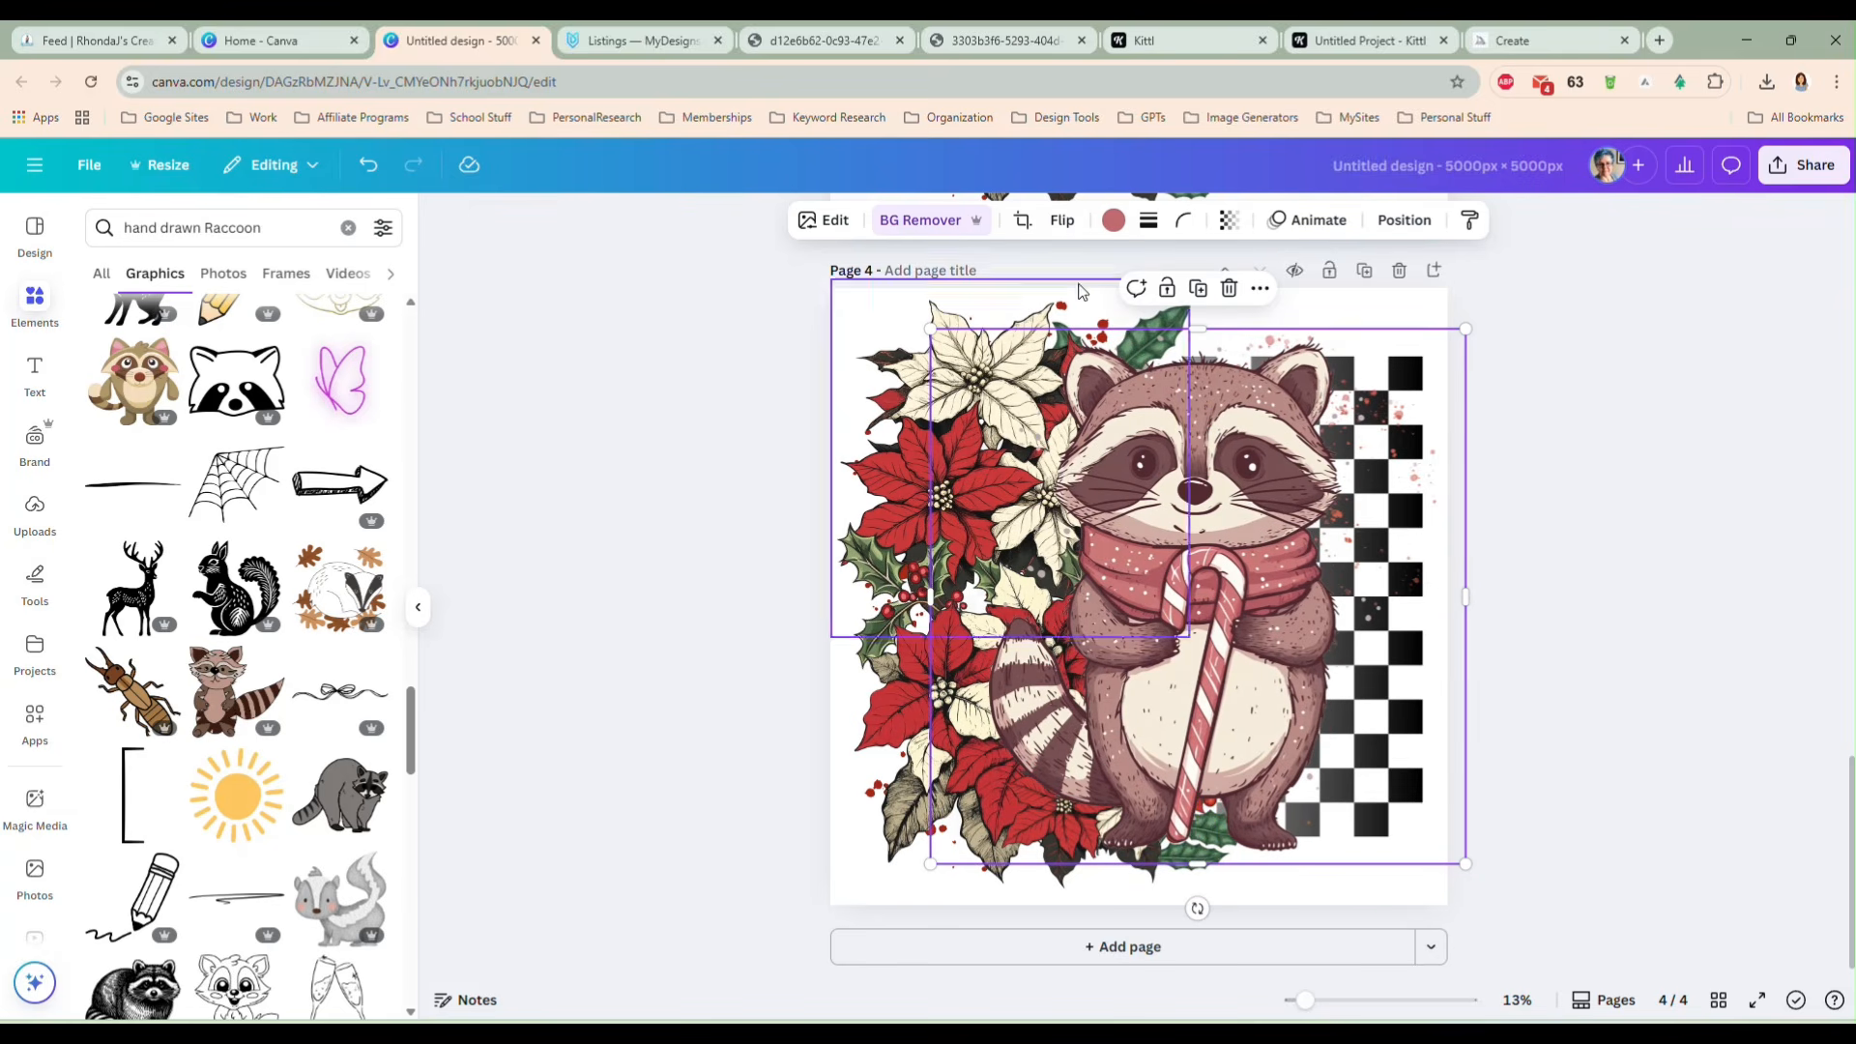
- Move the raccoon layer behind the front poinsettia cluster and holly, and shift the raccoon slightly toward the checkerboard
{"action": "left_click", "coordinate": [1404, 220]}
{"action": "left_click_drag", "start_coordinate": [261, 374], "coordinate": [287, 462]}
{"action": "left_click_drag", "start_coordinate": [1213, 574], "coordinate": [1231, 578]}
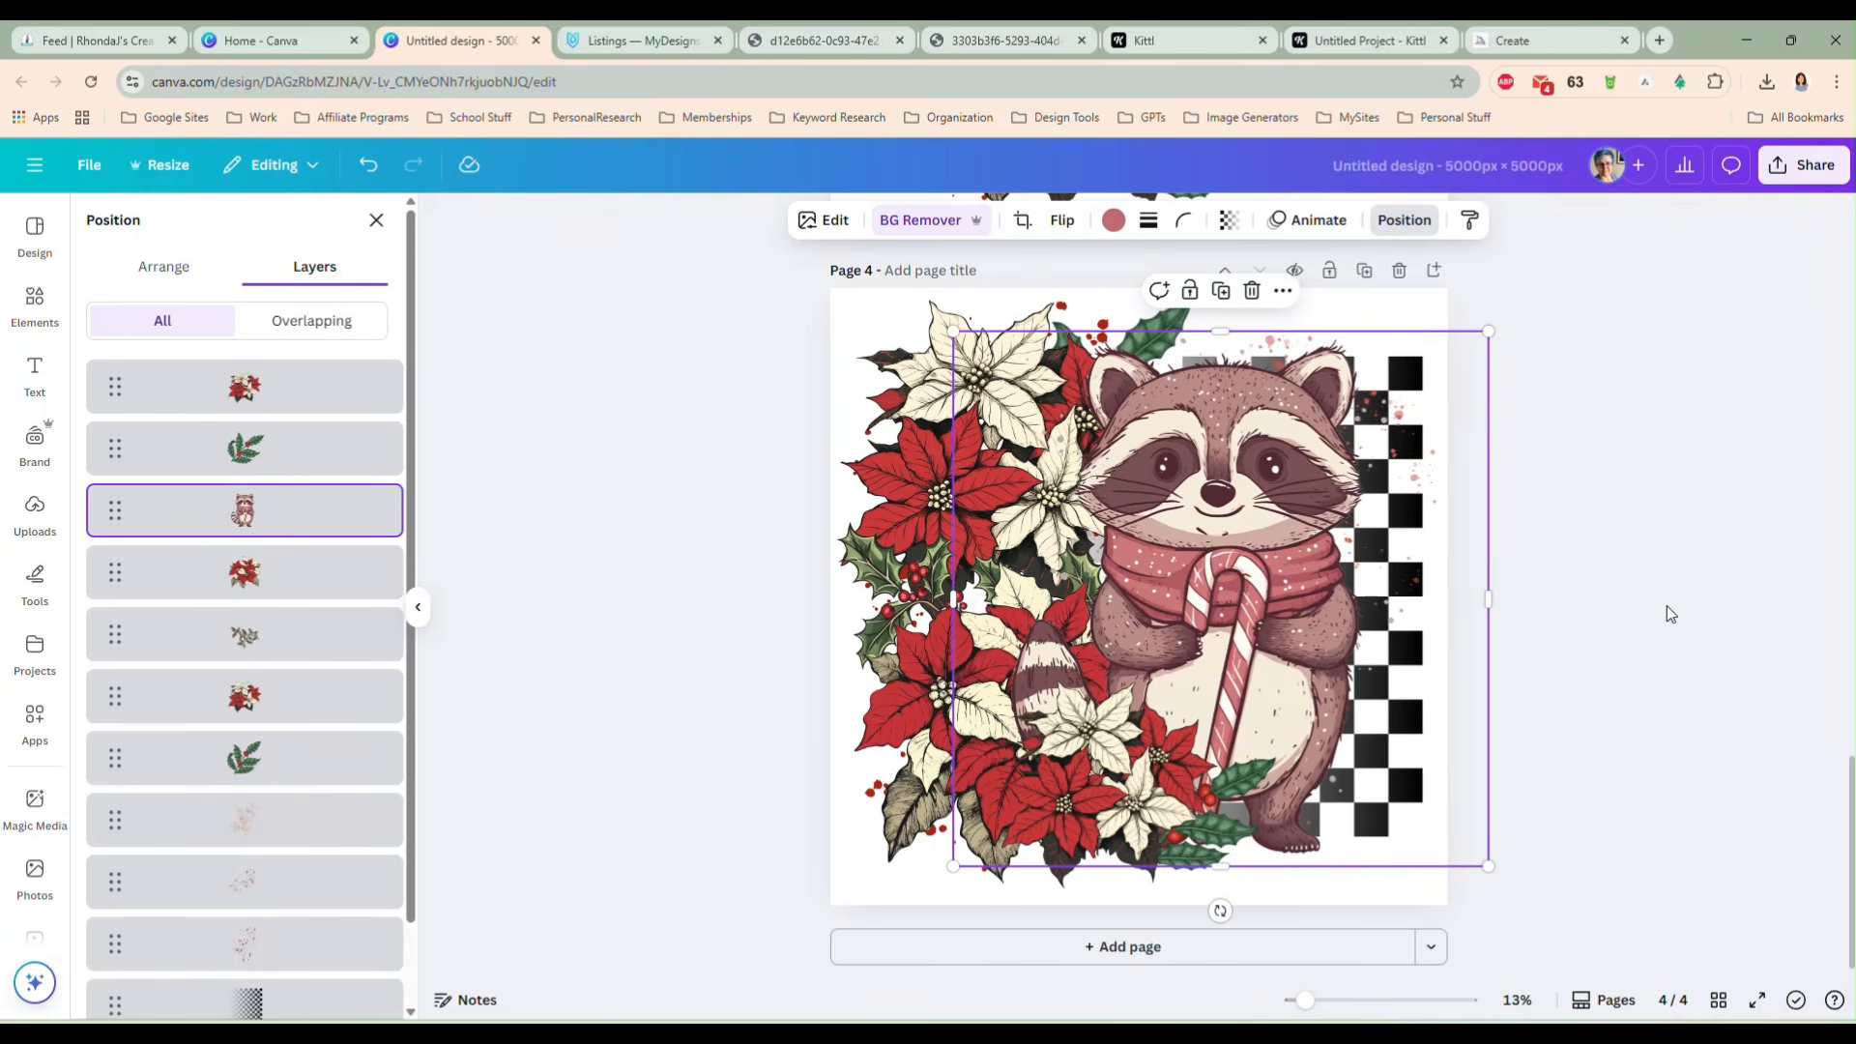
- Recolor the raccoon's pink scarf and candy cane with the dark red document color, and duplicate page 4
{"action": "left_click", "coordinate": [1113, 221]}
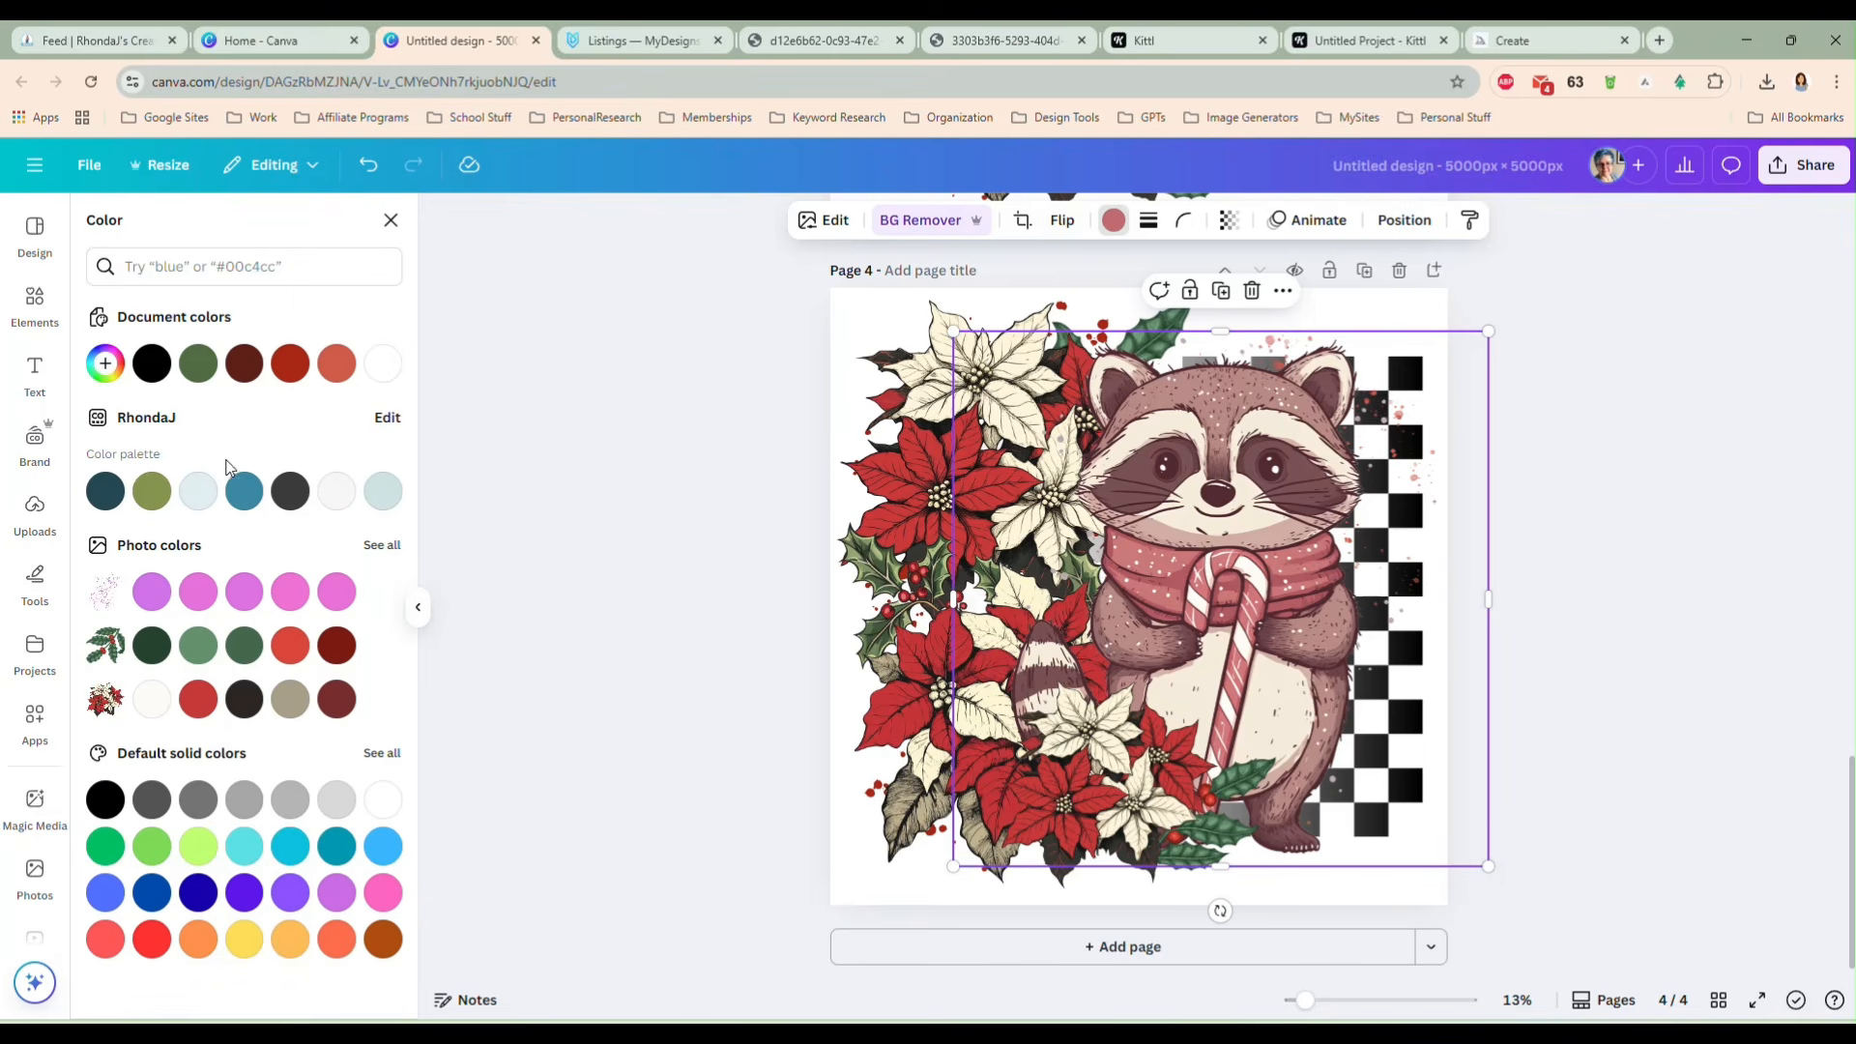
{"action": "left_click", "coordinate": [291, 365]}
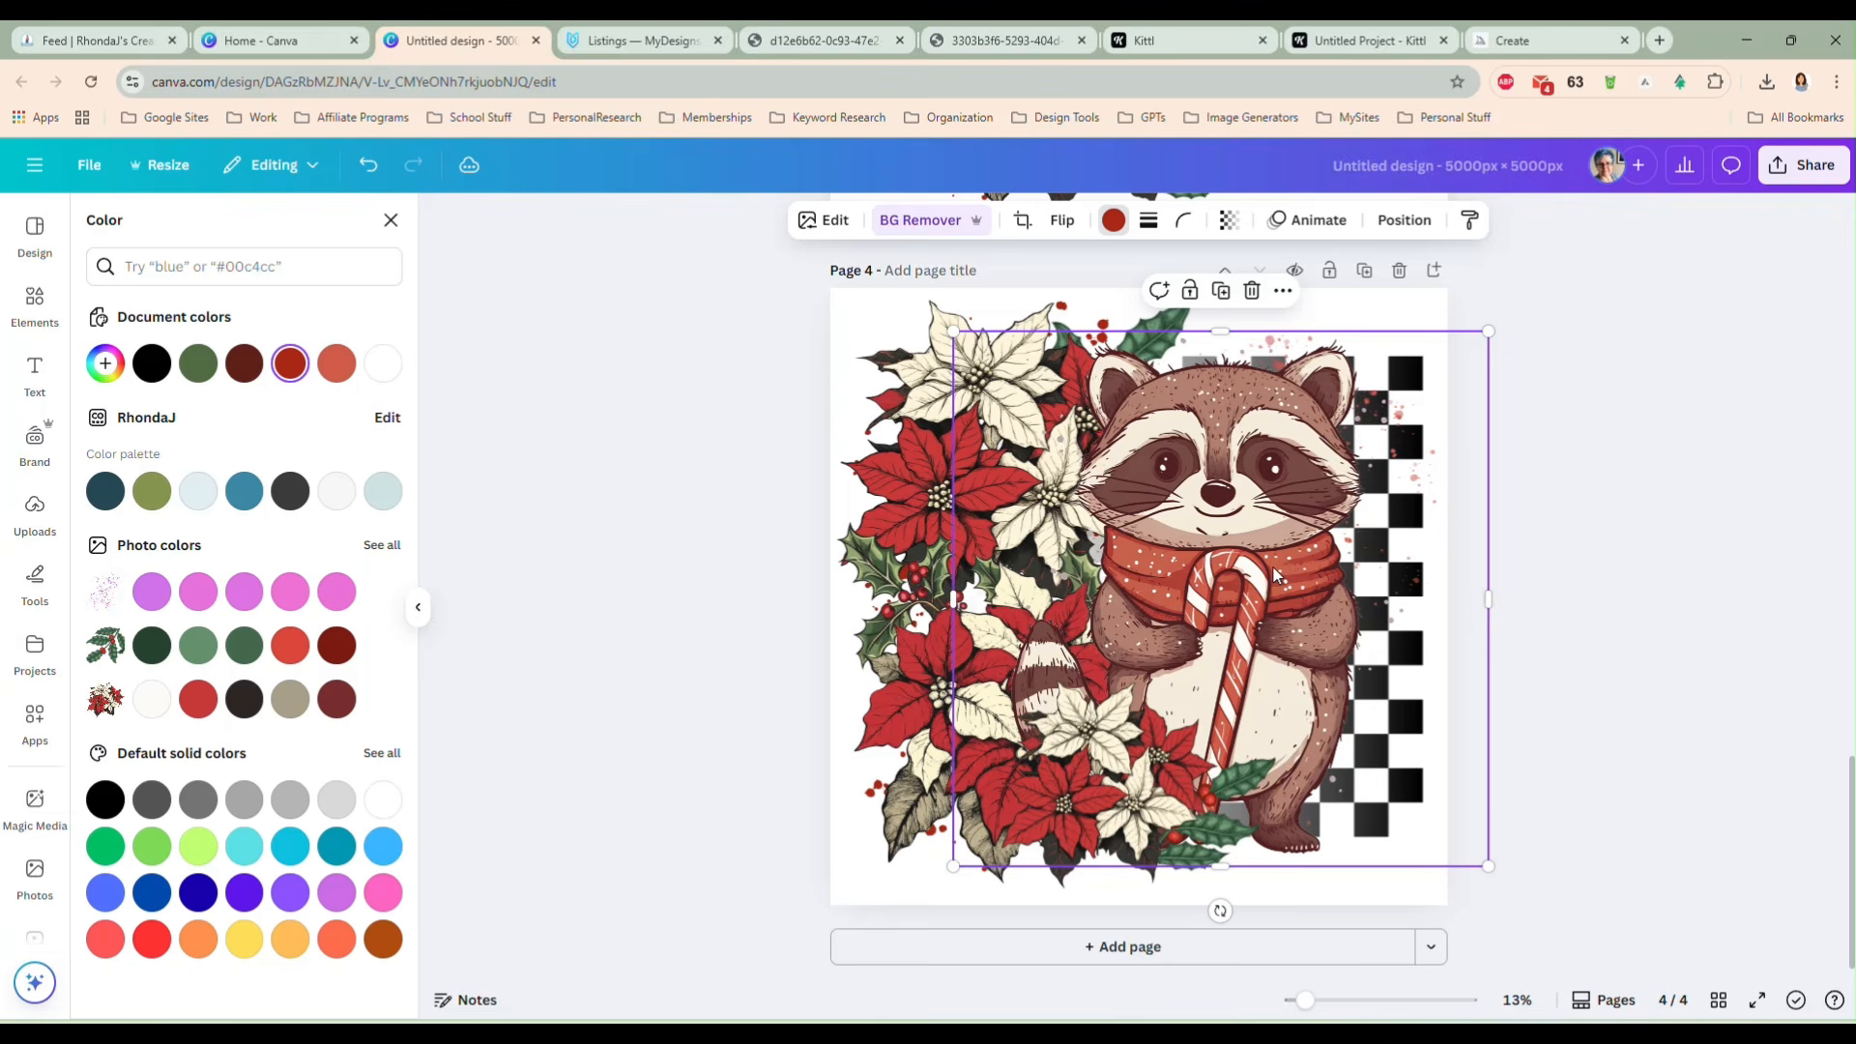
{"action": "left_click_drag", "start_coordinate": [1280, 601], "coordinate": [1278, 601]}
{"action": "left_click", "coordinate": [1637, 698]}
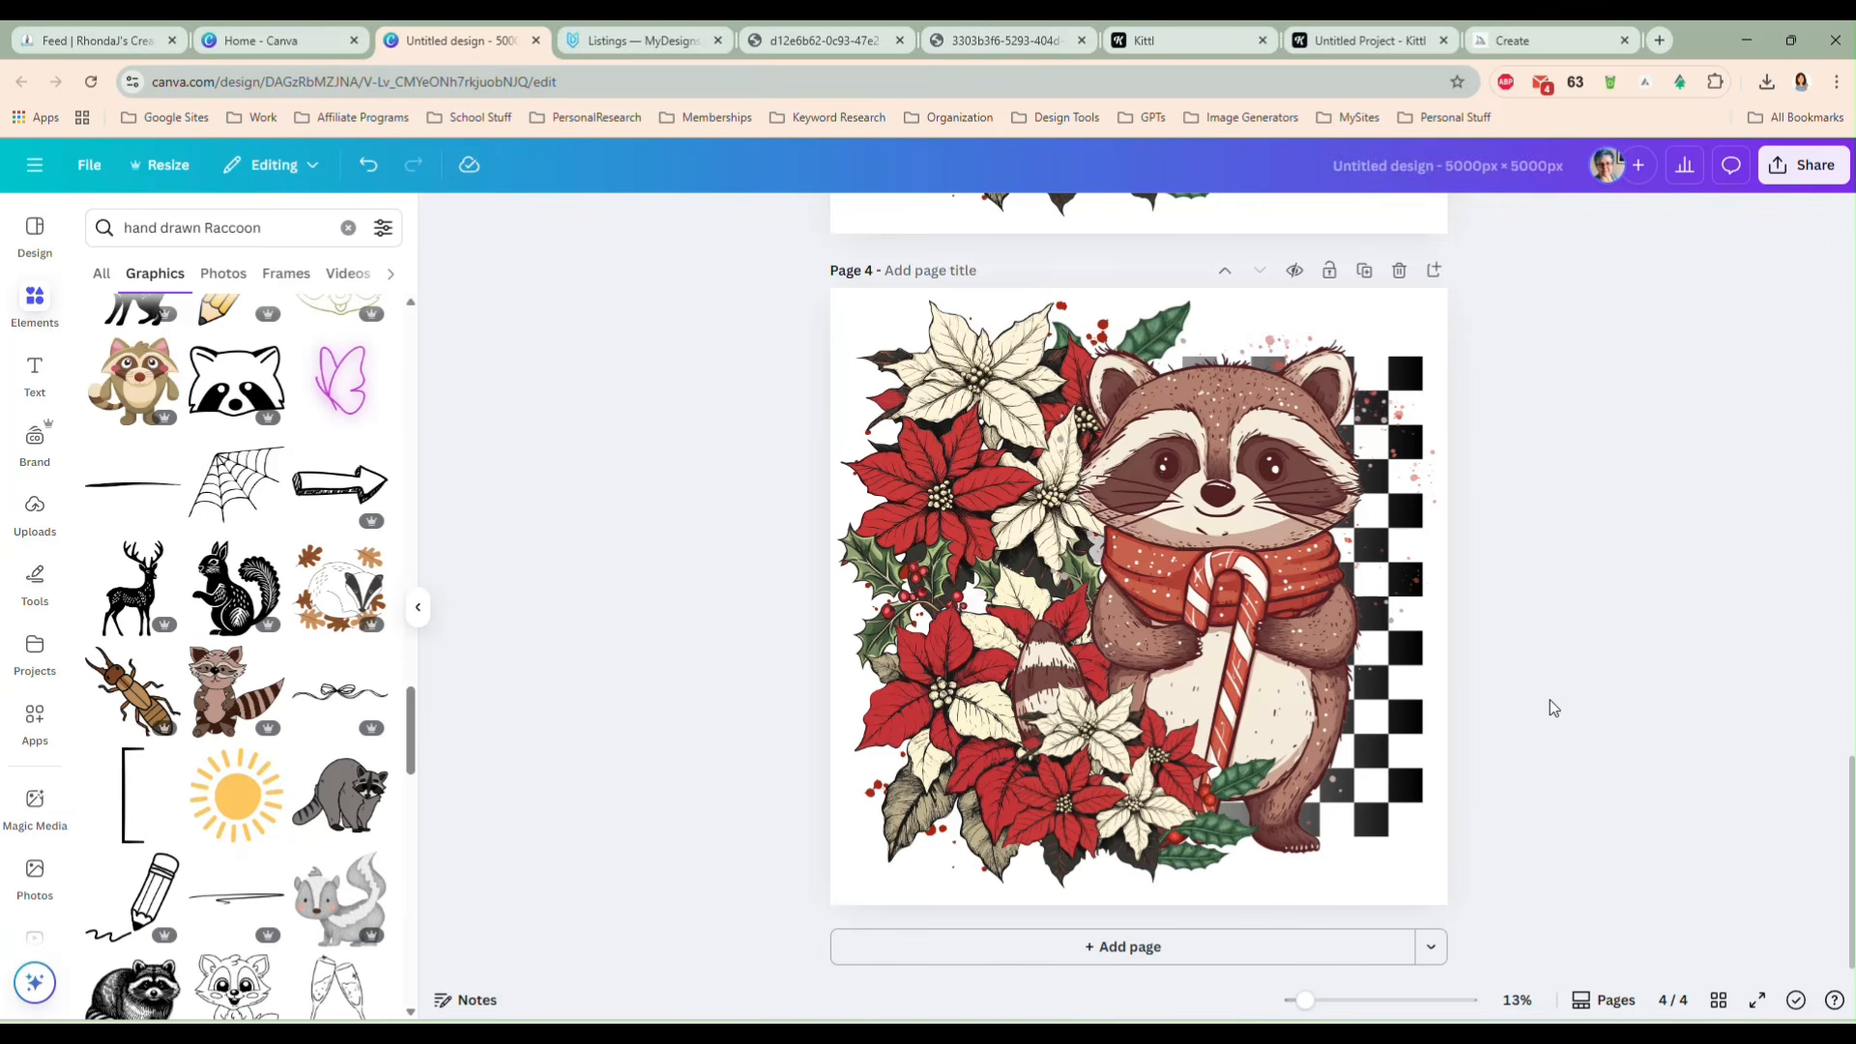
{"action": "left_click", "coordinate": [1364, 271]}
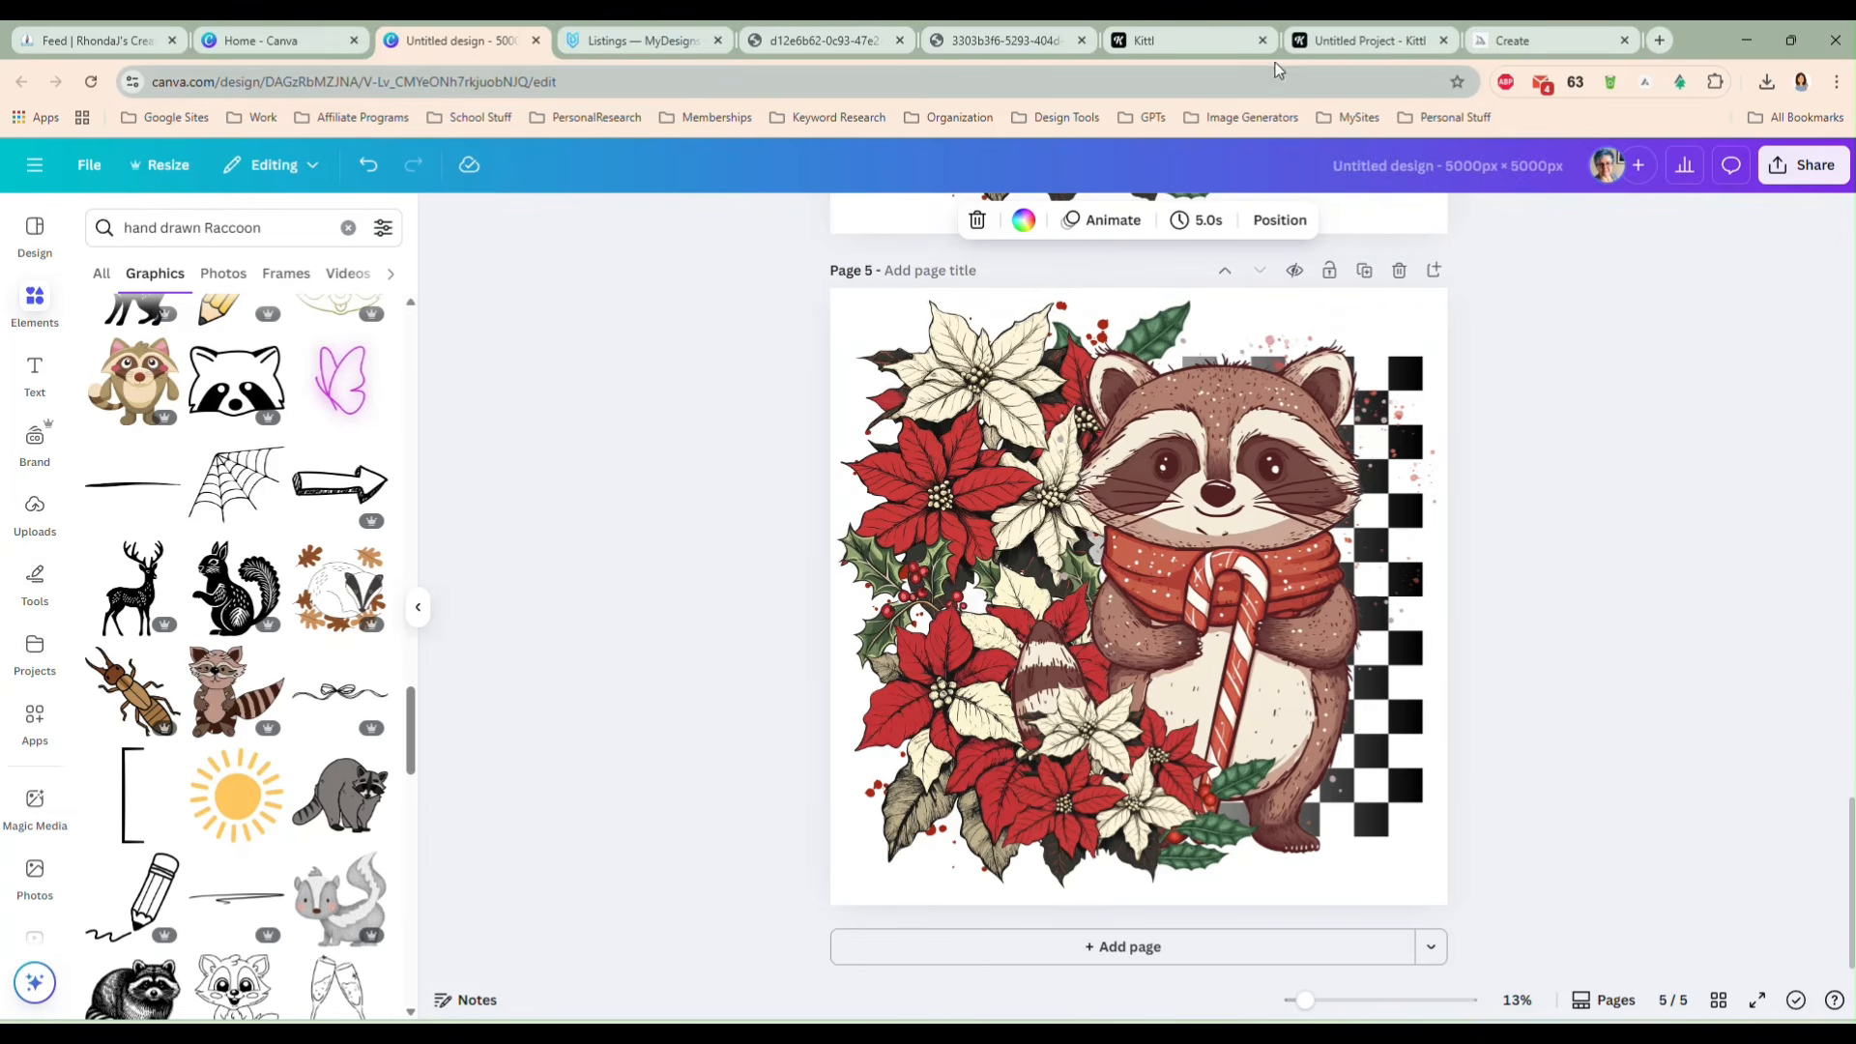
- In Midjourney, reuse the raccoon prompt with "raccoon" replaced by "Santa Claus" and generate the images
{"action": "left_click", "coordinate": [1496, 48]}
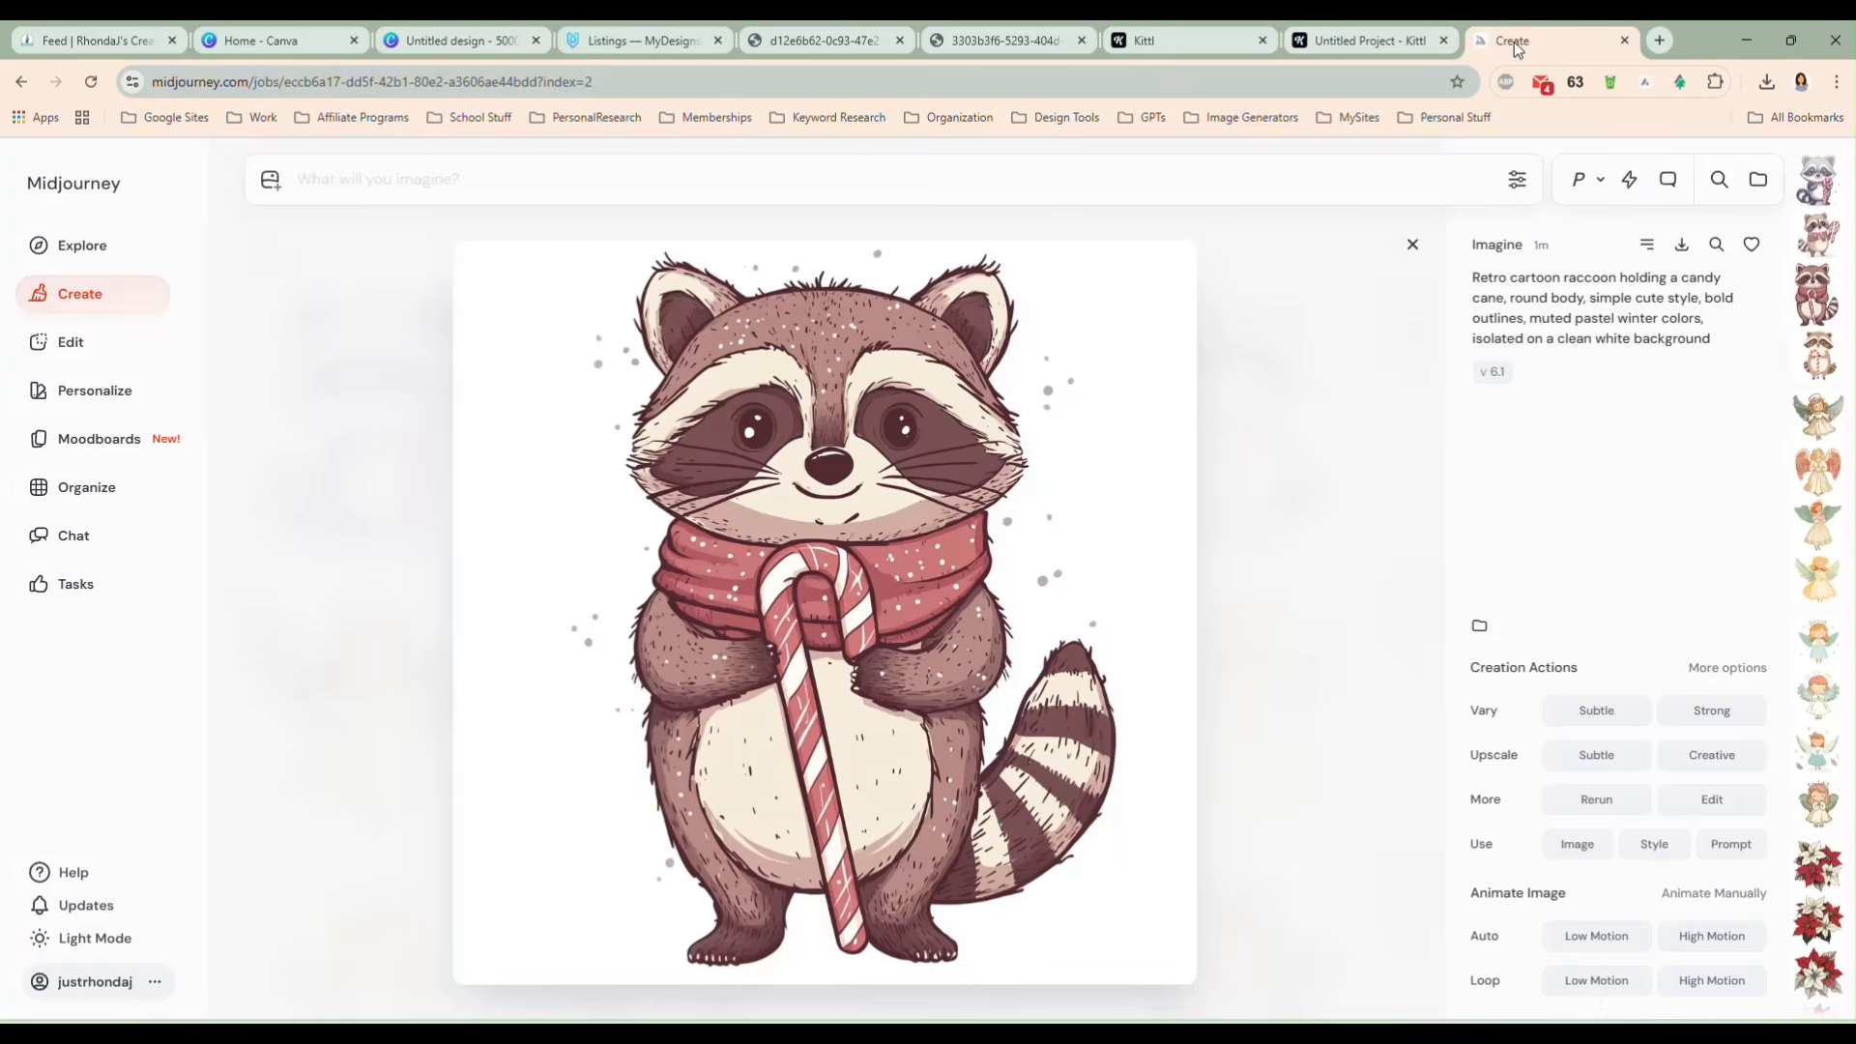
{"action": "left_click", "coordinate": [1412, 247]}
{"action": "left_click", "coordinate": [1440, 319]}
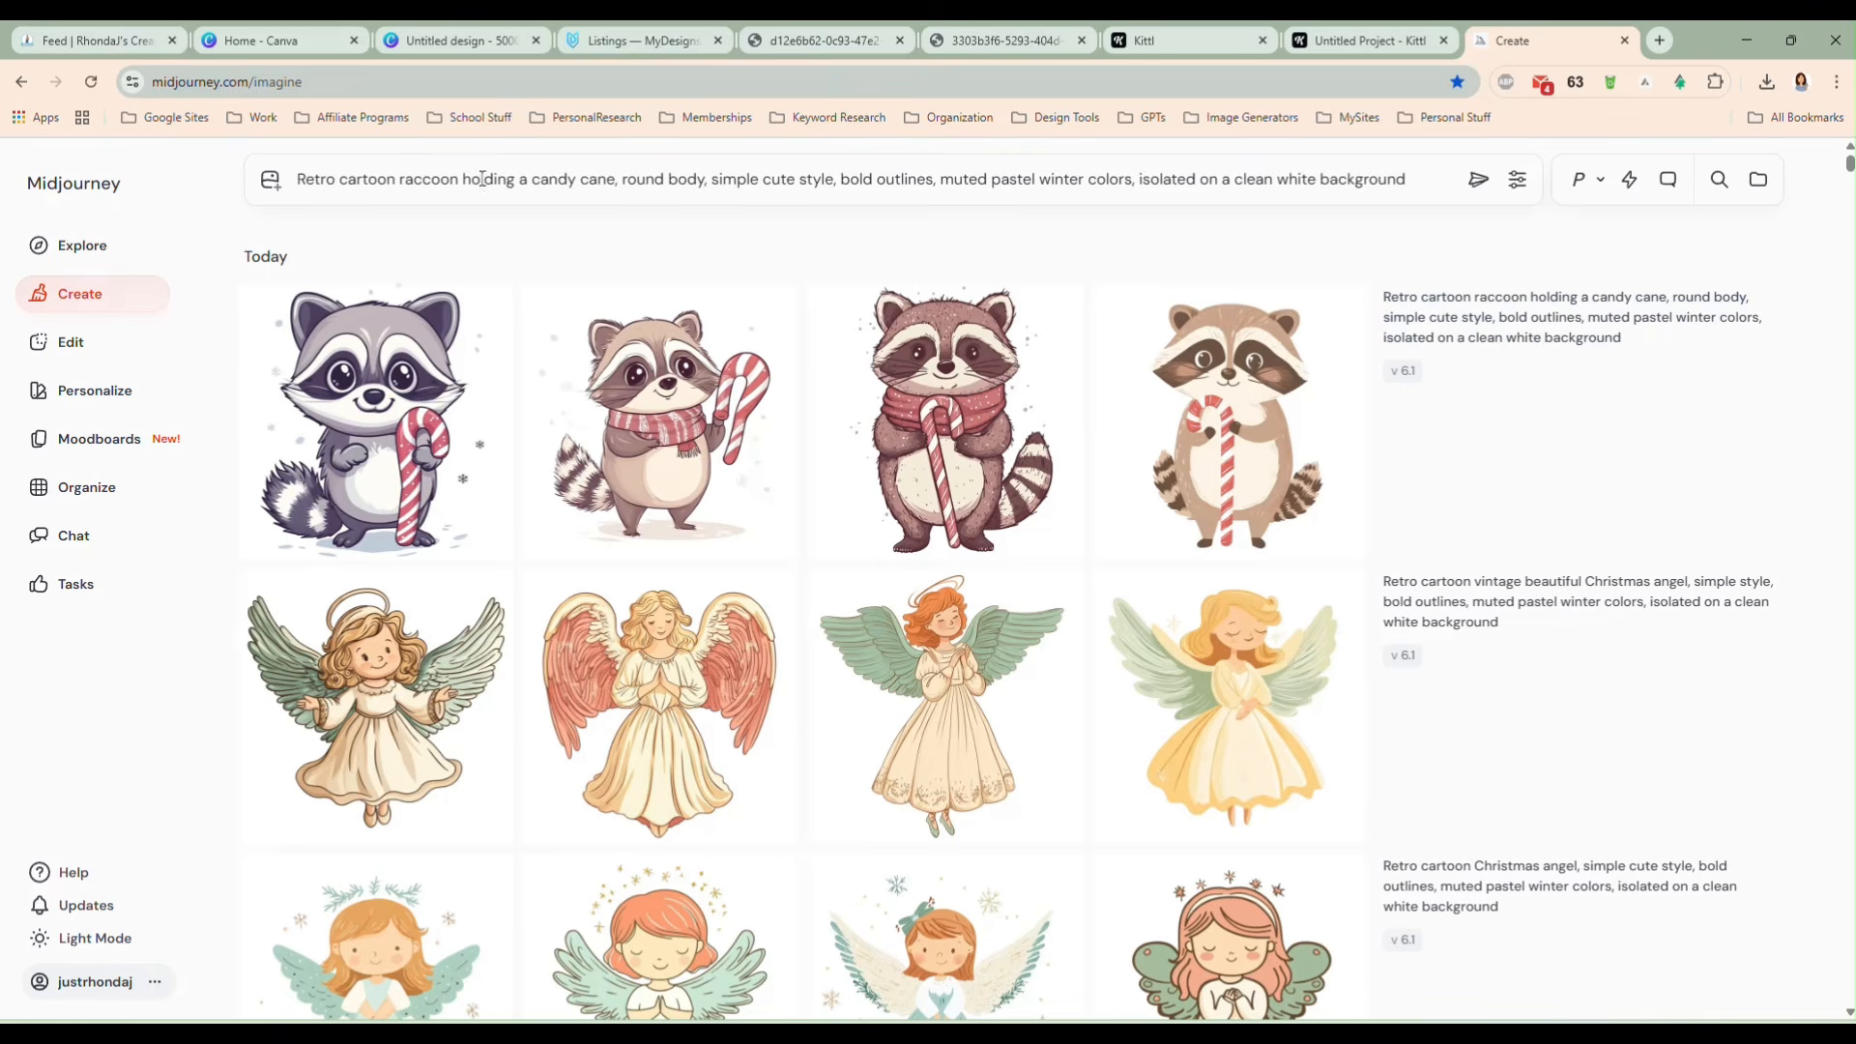
{"action": "left_click_drag", "start_coordinate": [404, 179], "coordinate": [443, 180]}
{"action": "type", "text": "Santa Cla"}
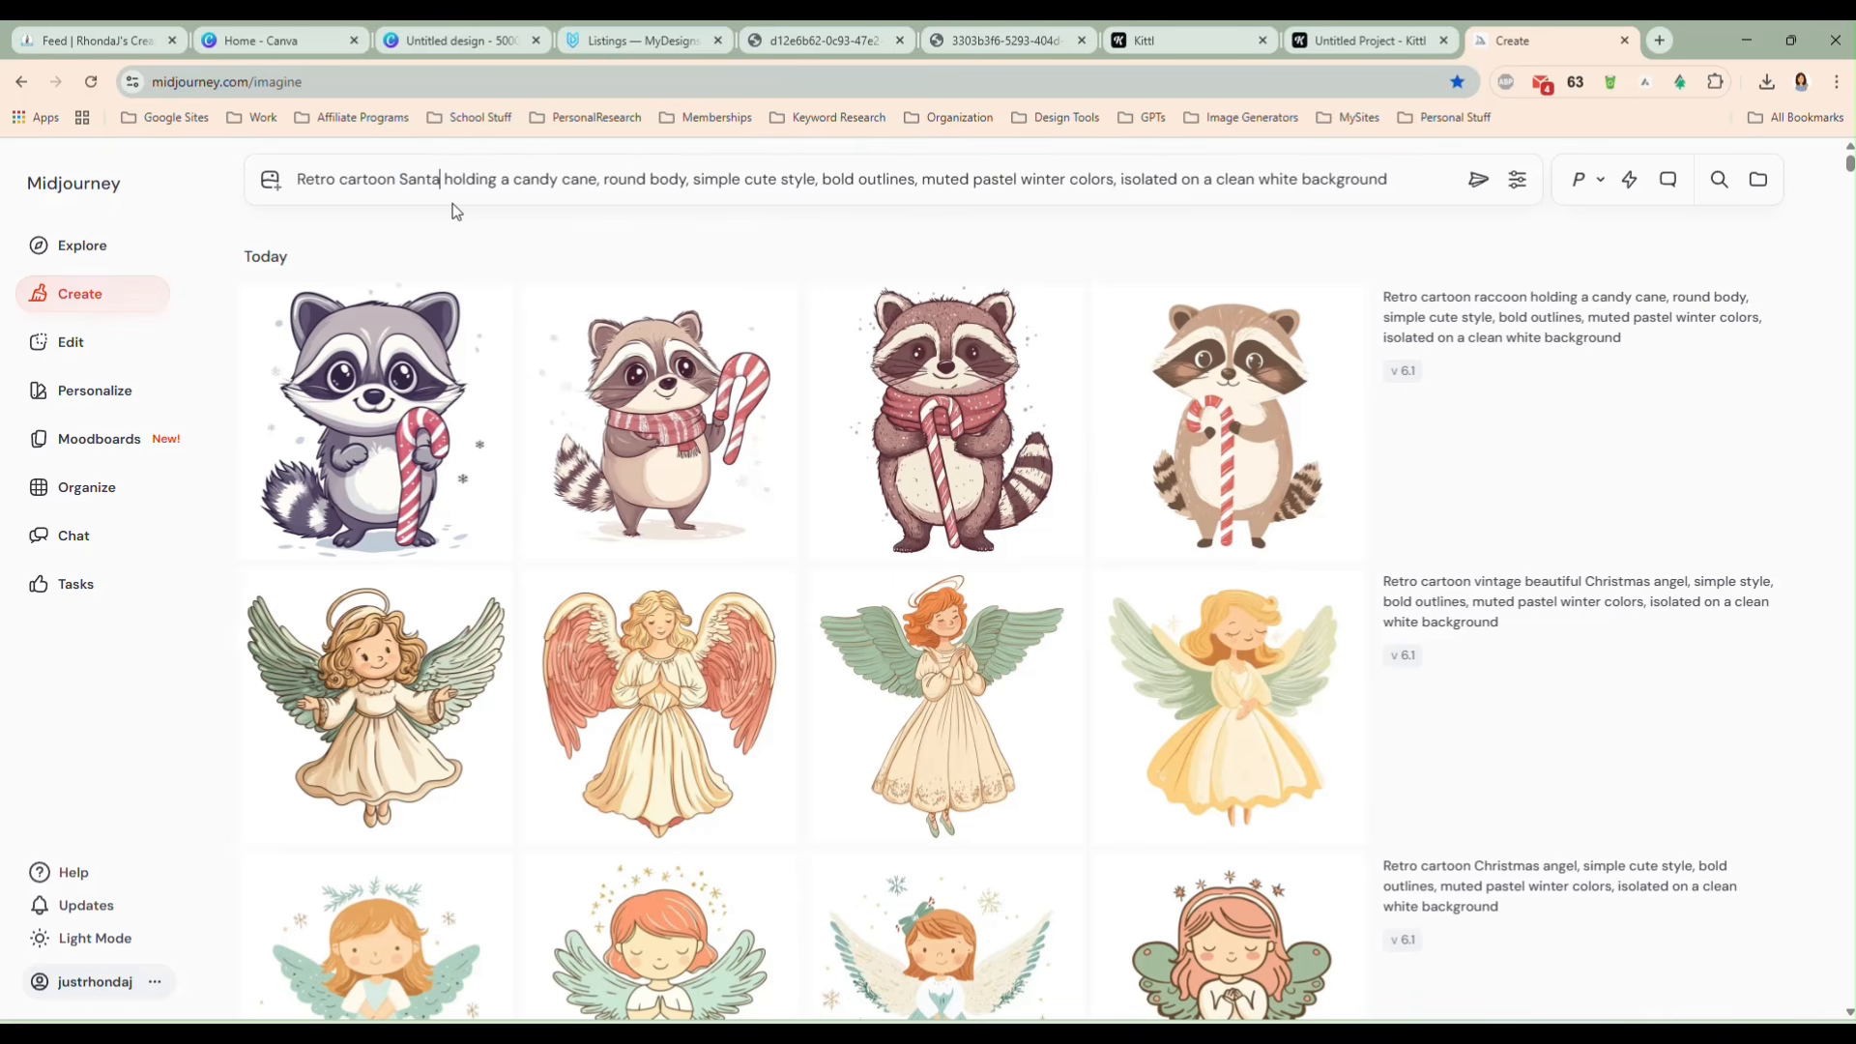
{"action": "type", "text": "us"}
{"action": "key", "text": "Return"}
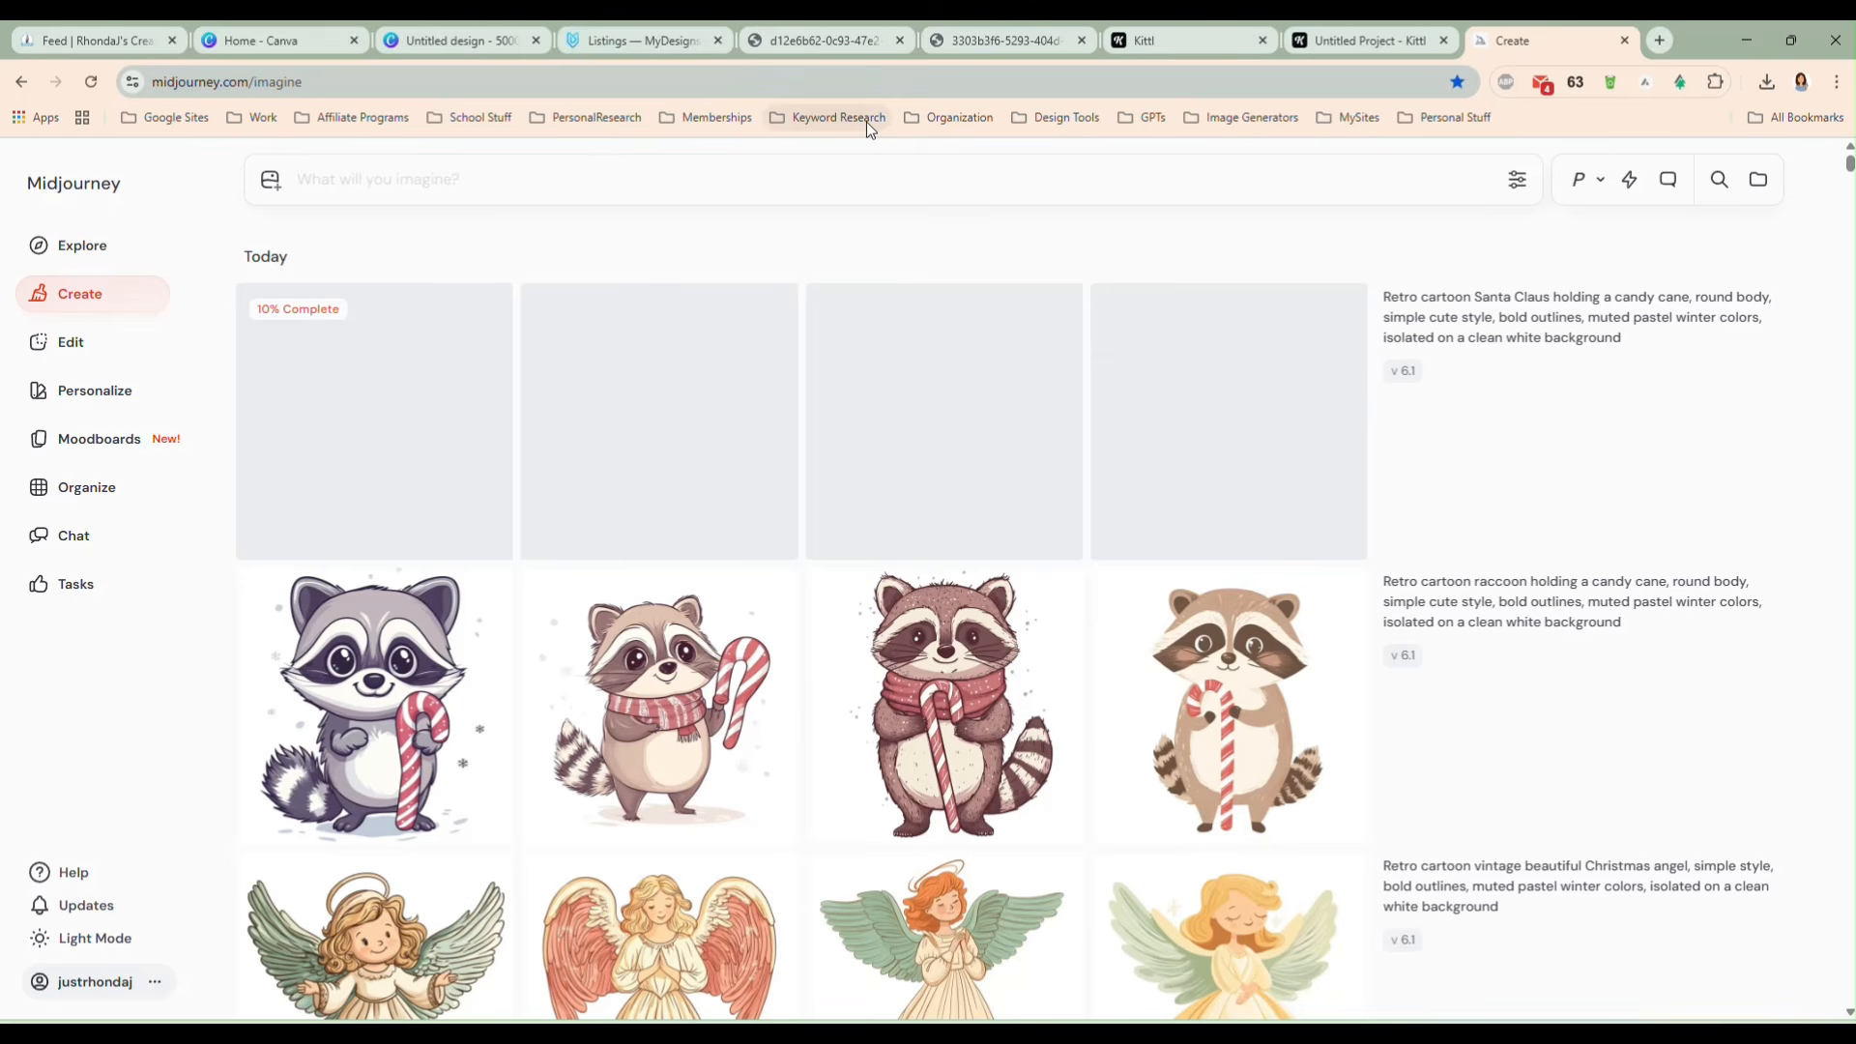
- Close the two image tabs and the two Kittl tabs in the browser
{"action": "left_click", "coordinate": [900, 42]}
{"action": "left_click", "coordinate": [899, 42]}
{"action": "left_click", "coordinate": [899, 41]}
{"action": "left_click", "coordinate": [899, 41]}
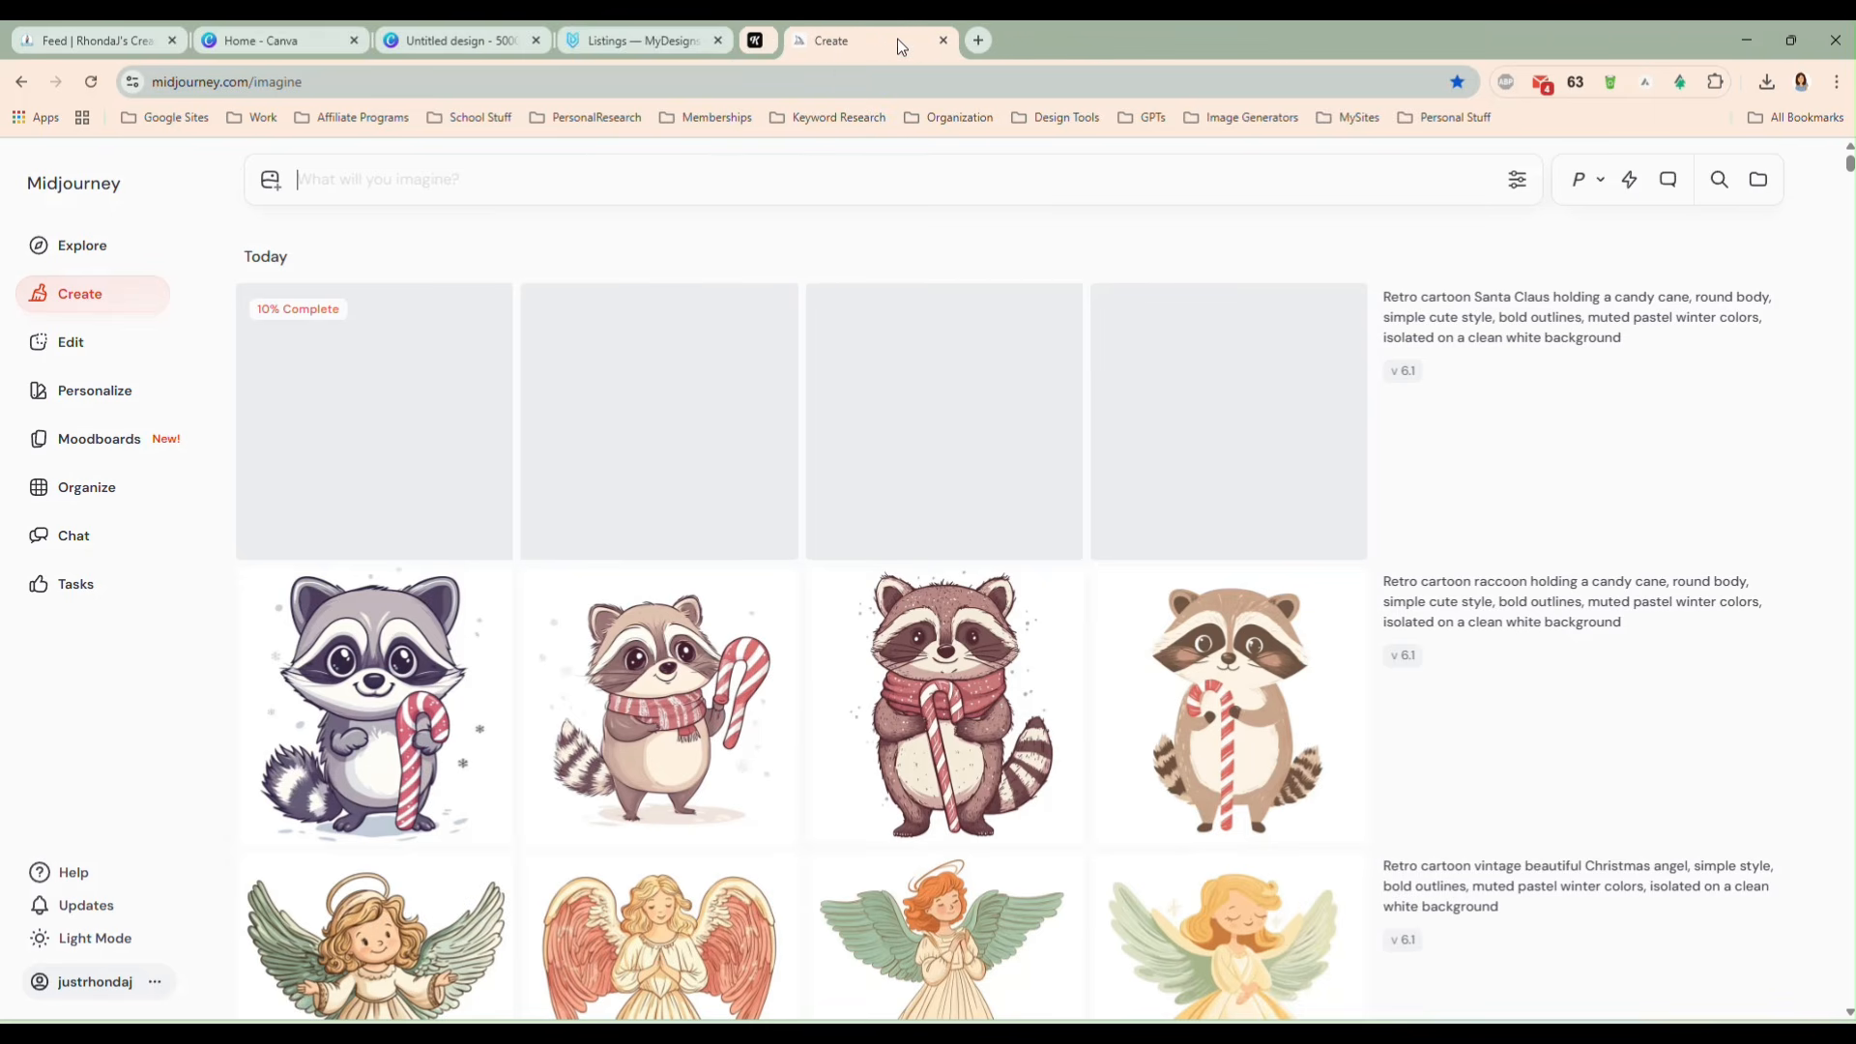
- Return to the Canva design and delete the raccoon from page 5
{"action": "left_click", "coordinate": [462, 45]}
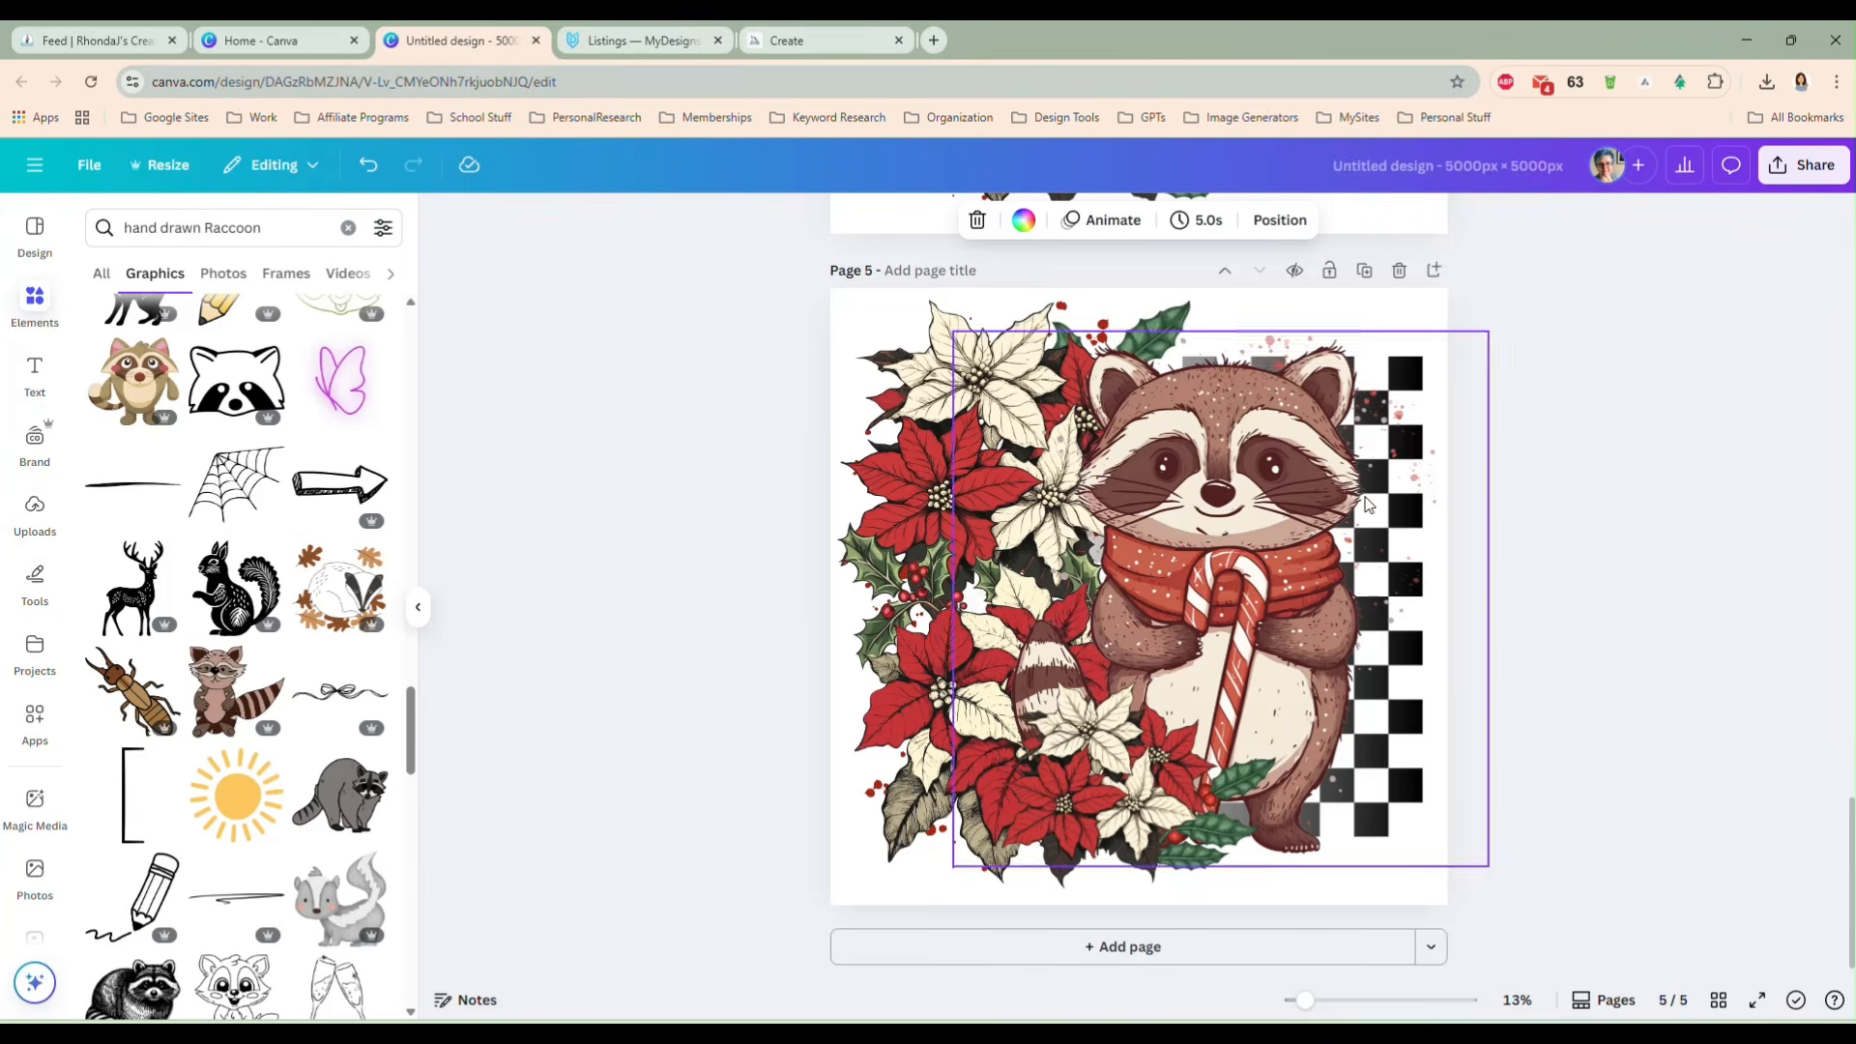
{"action": "left_click", "coordinate": [1363, 269]}
{"action": "left_click", "coordinate": [1286, 466]}
{"action": "key", "text": "Delete"}
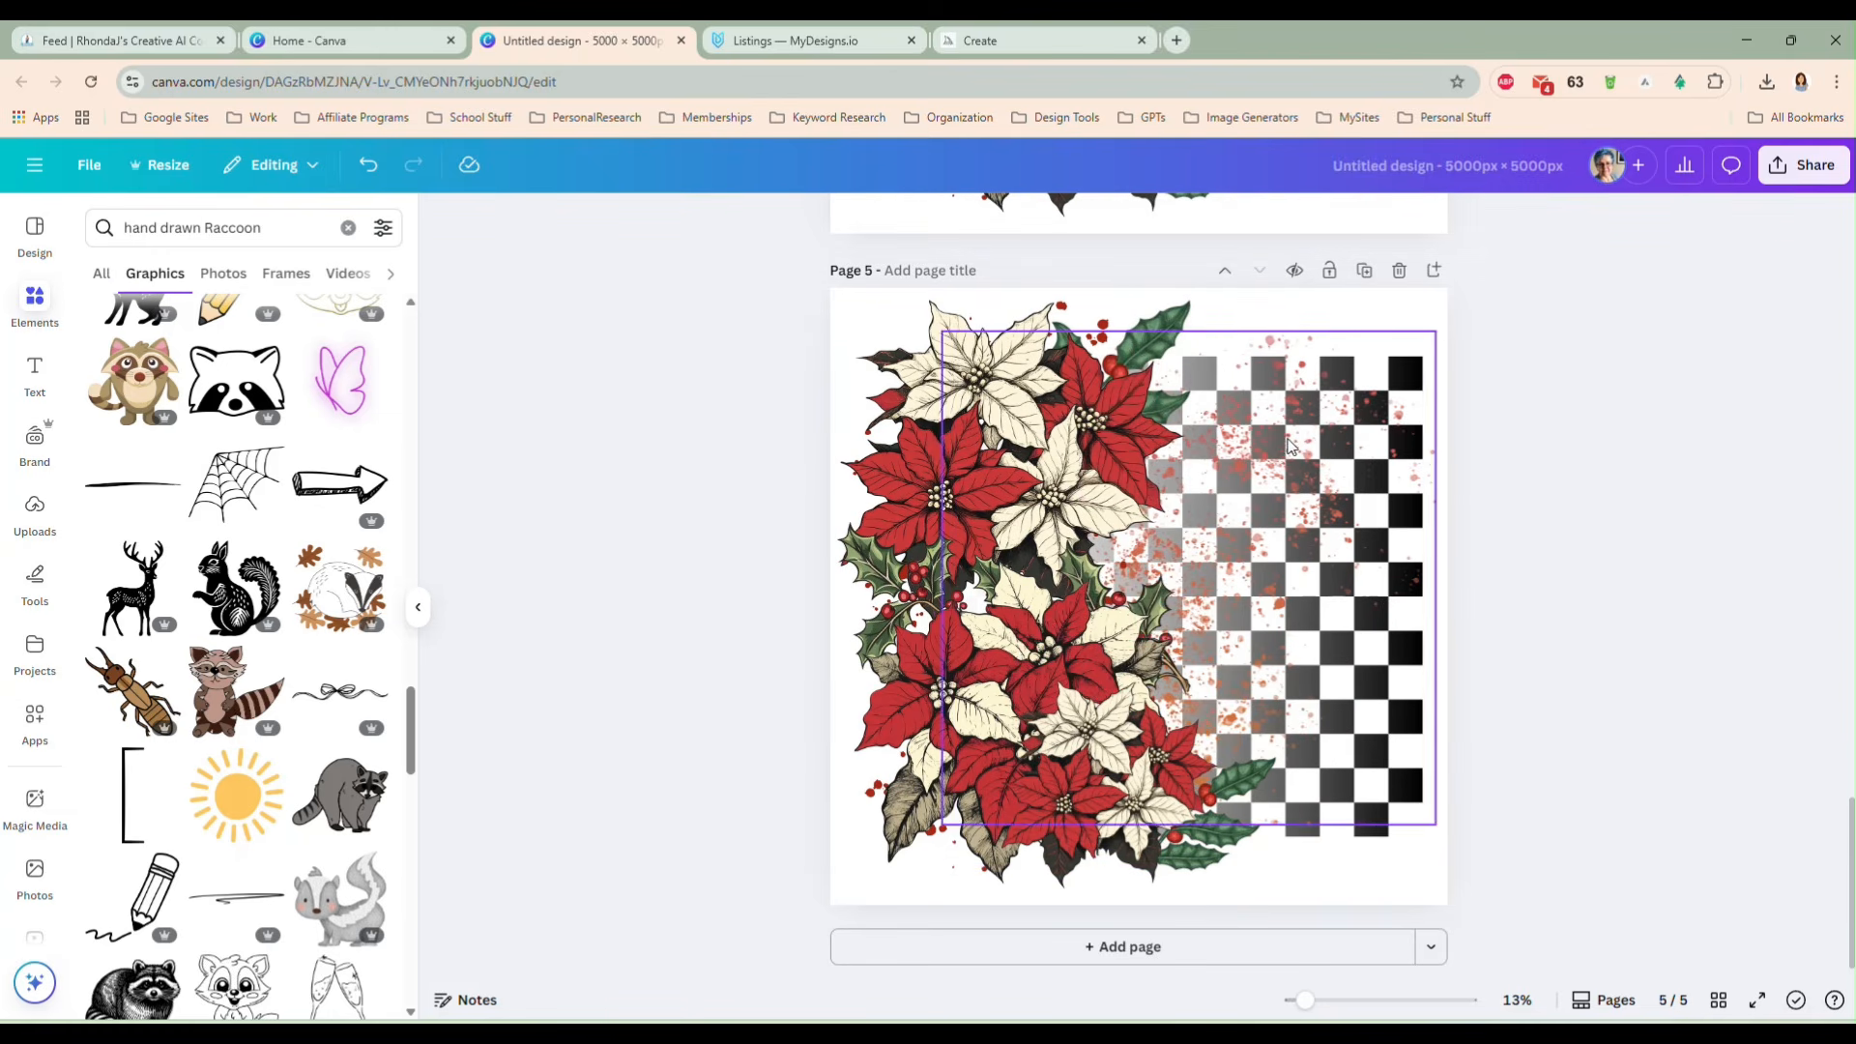
- Copy the fourth Midjourney Santa, waving with a candy cane, onto page 5 of the Canva design and remove its background
{"action": "left_click", "coordinate": [996, 43]}
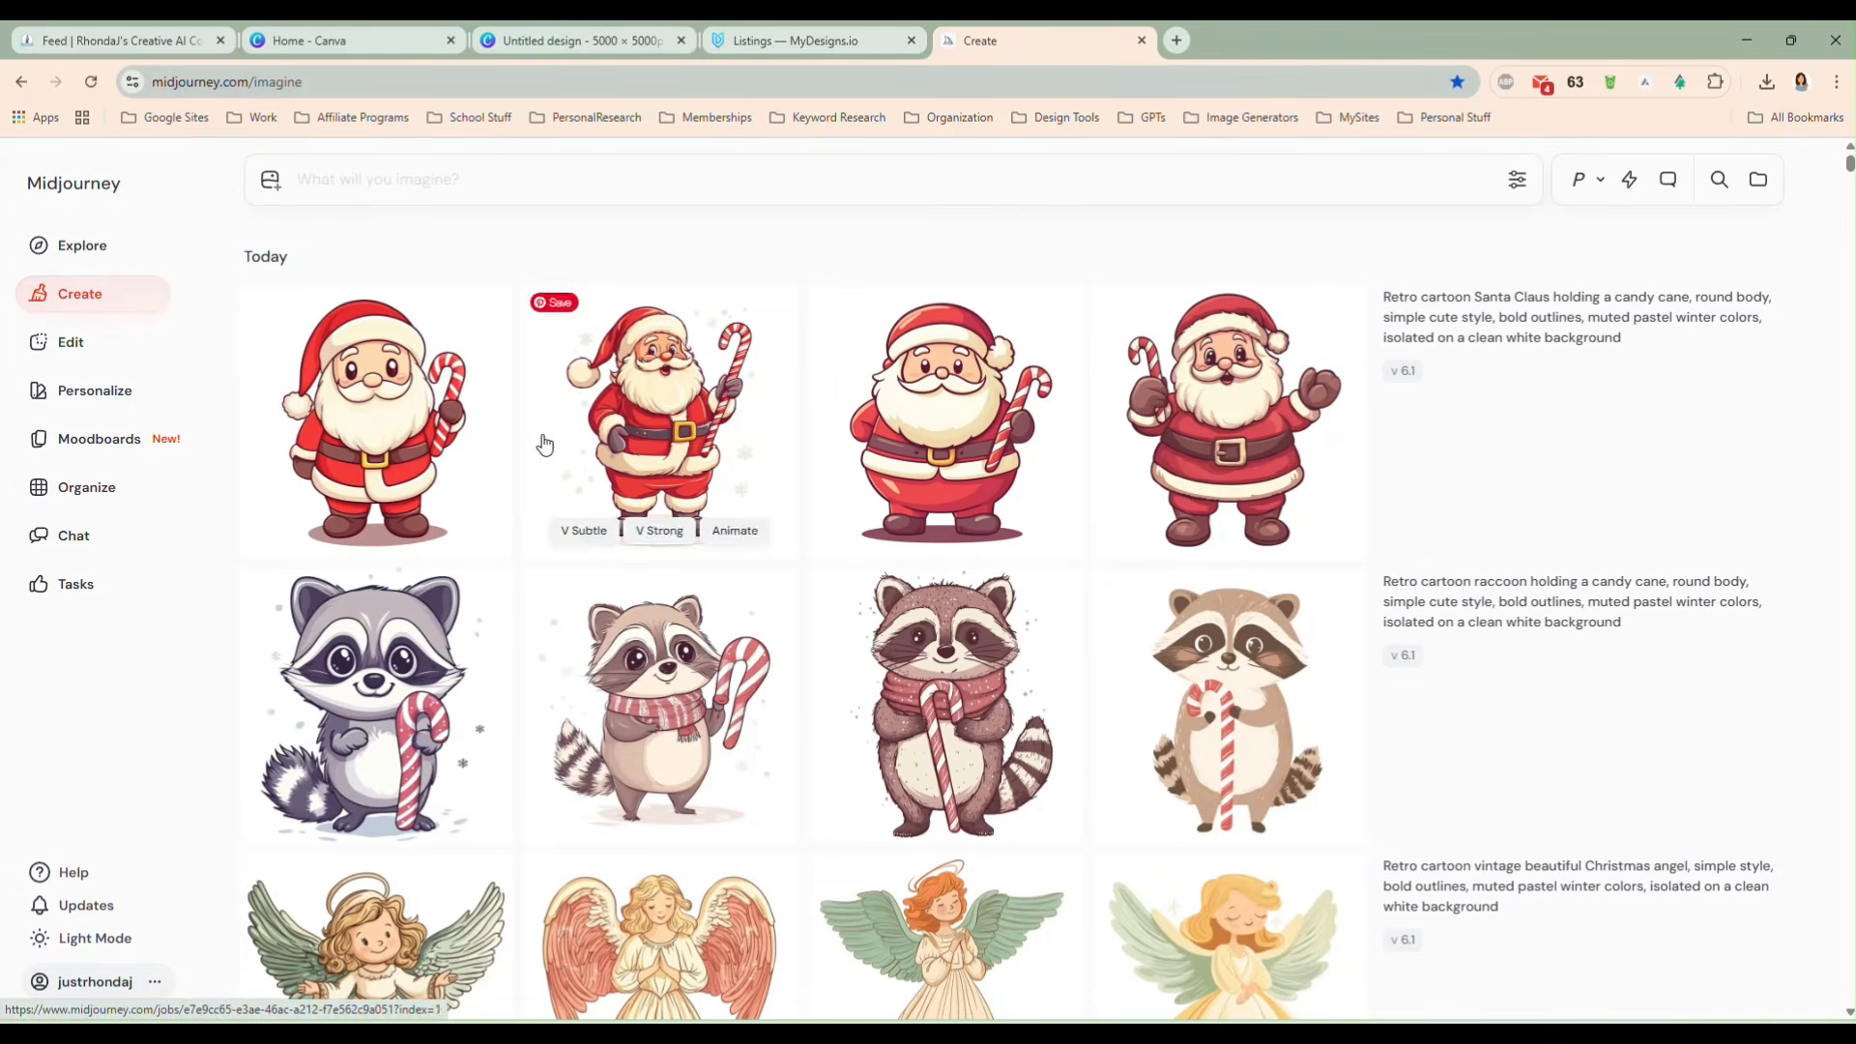
{"action": "left_click", "coordinate": [1166, 447]}
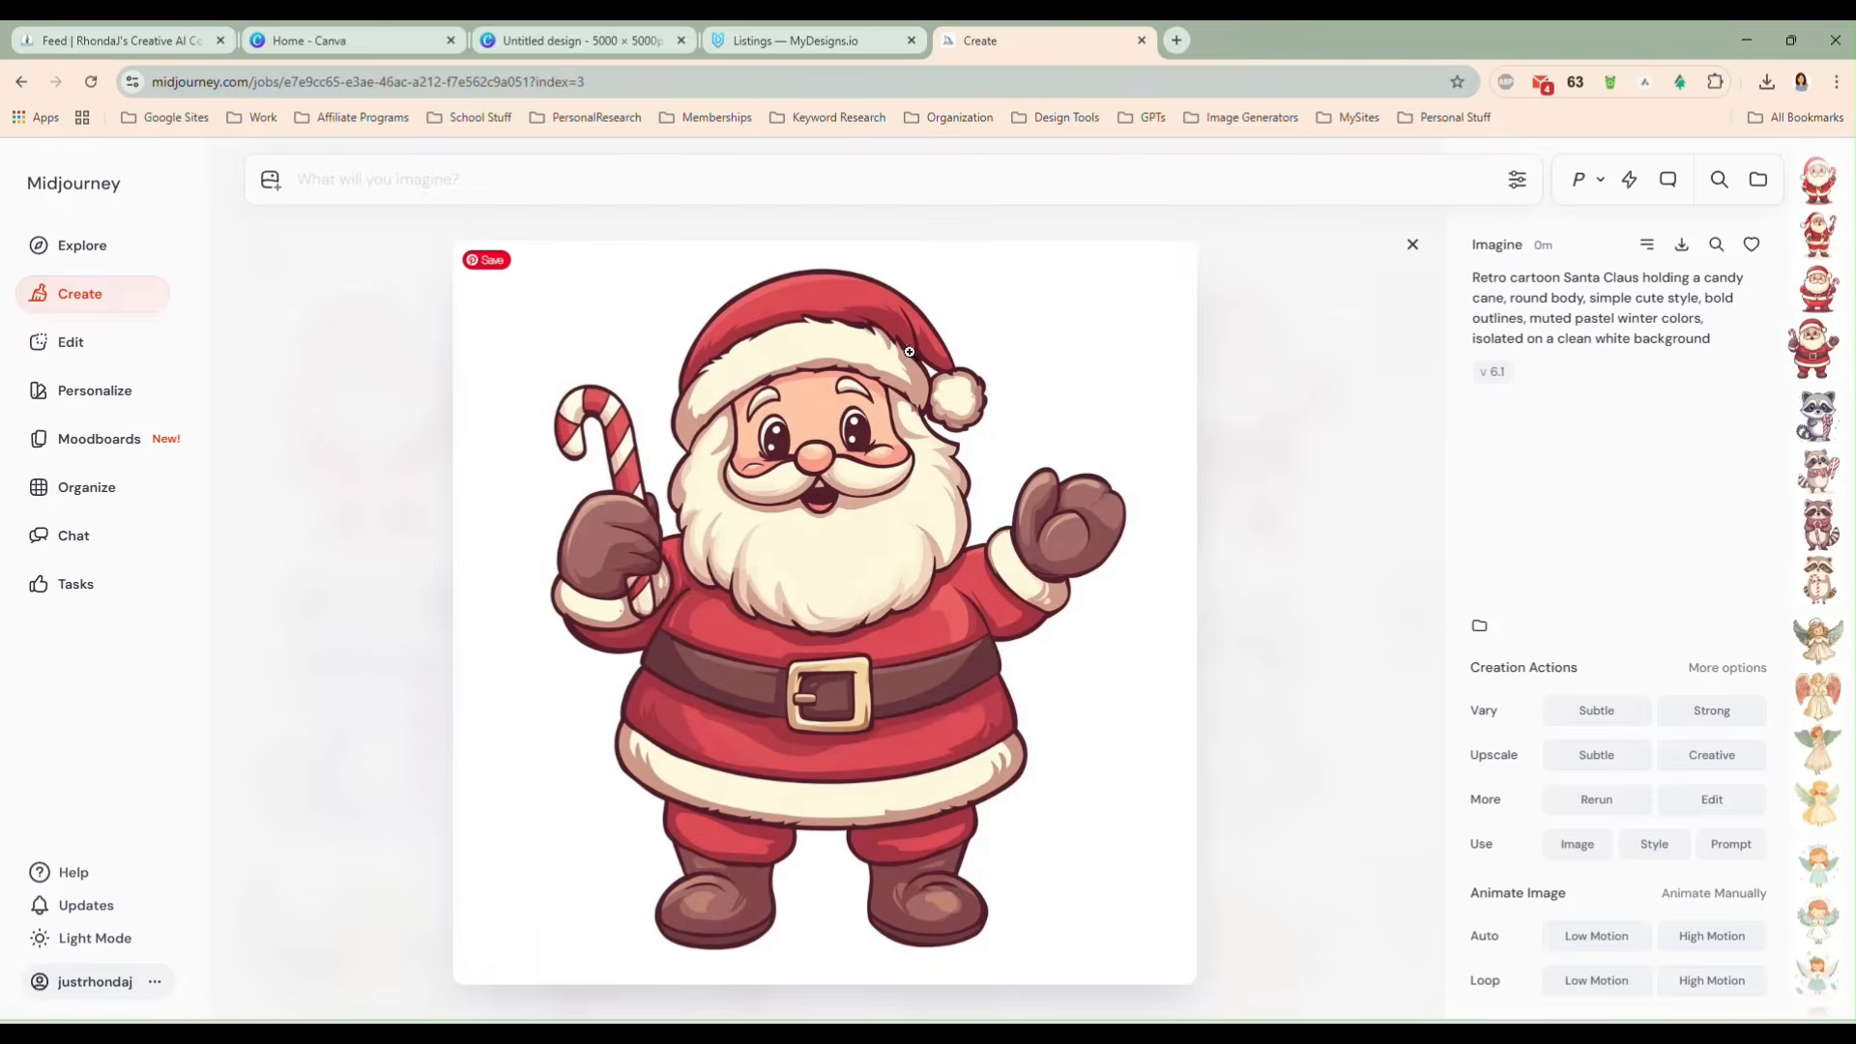
{"action": "right_click", "coordinate": [818, 504]}
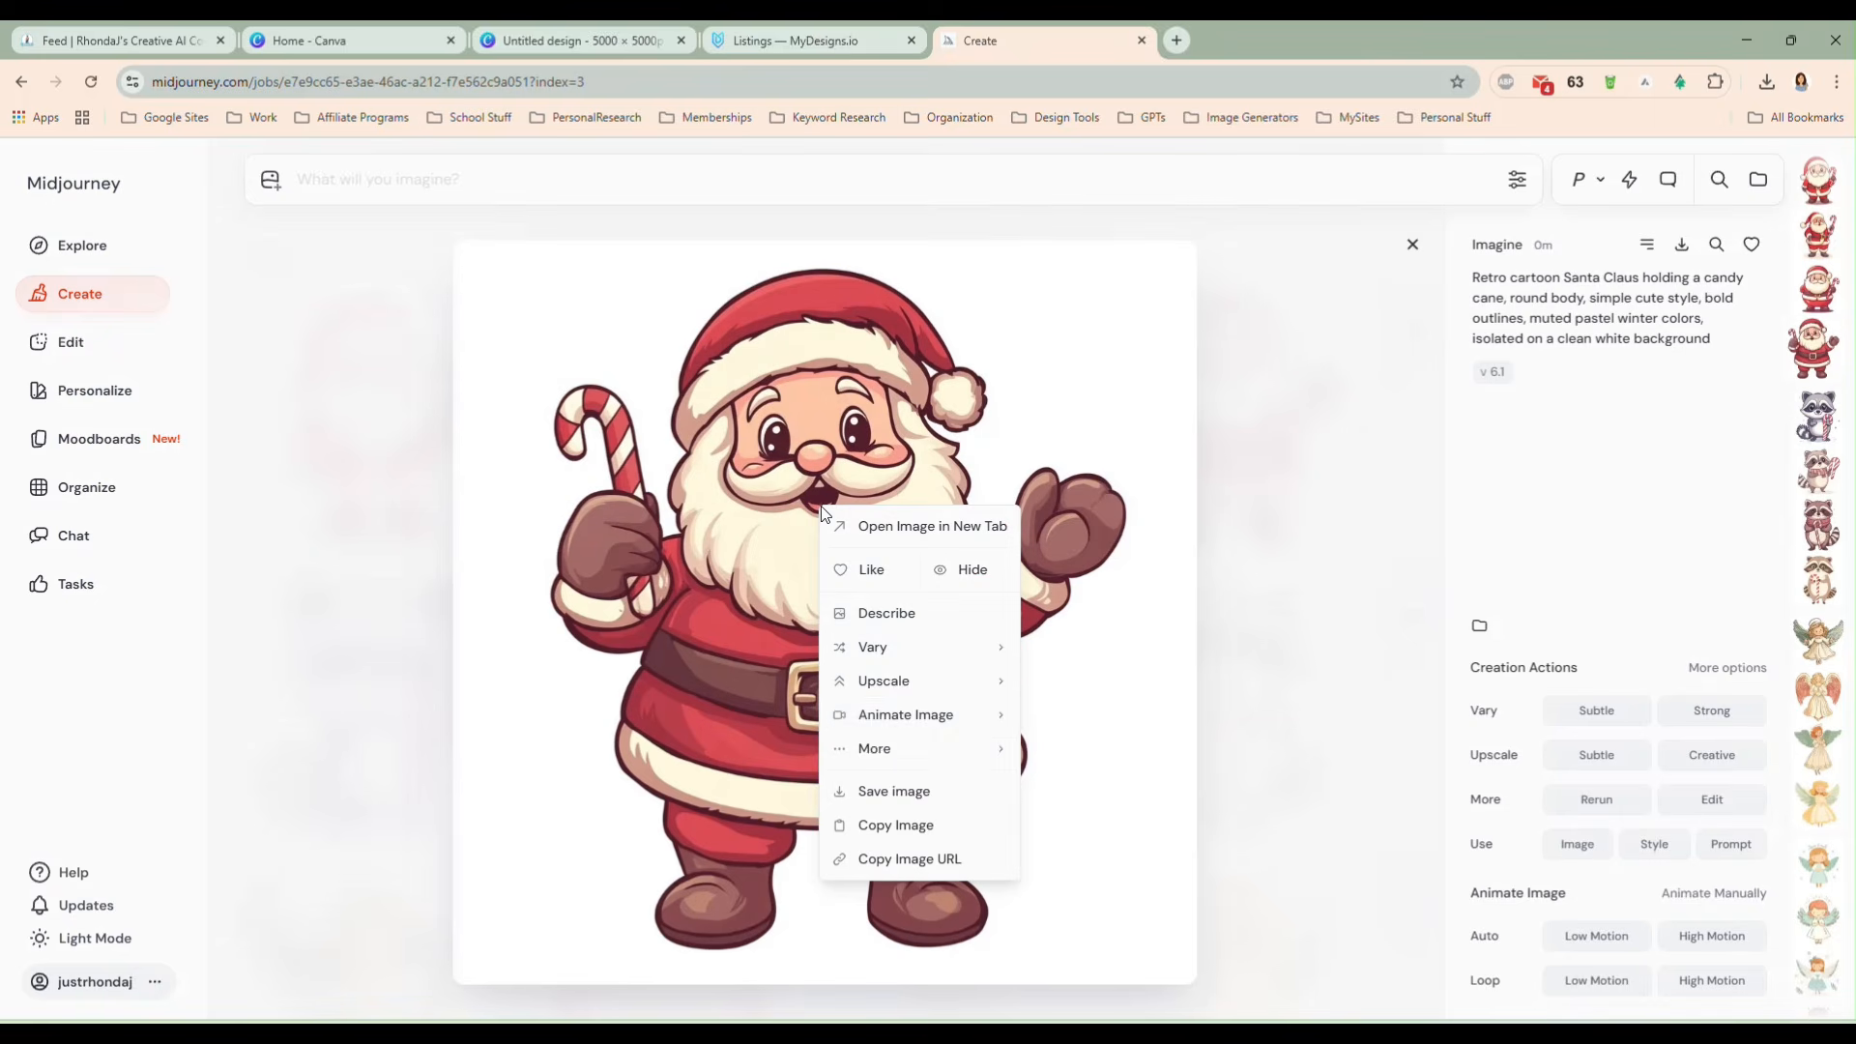
{"action": "left_click", "coordinate": [884, 826]}
{"action": "left_click", "coordinate": [580, 44]}
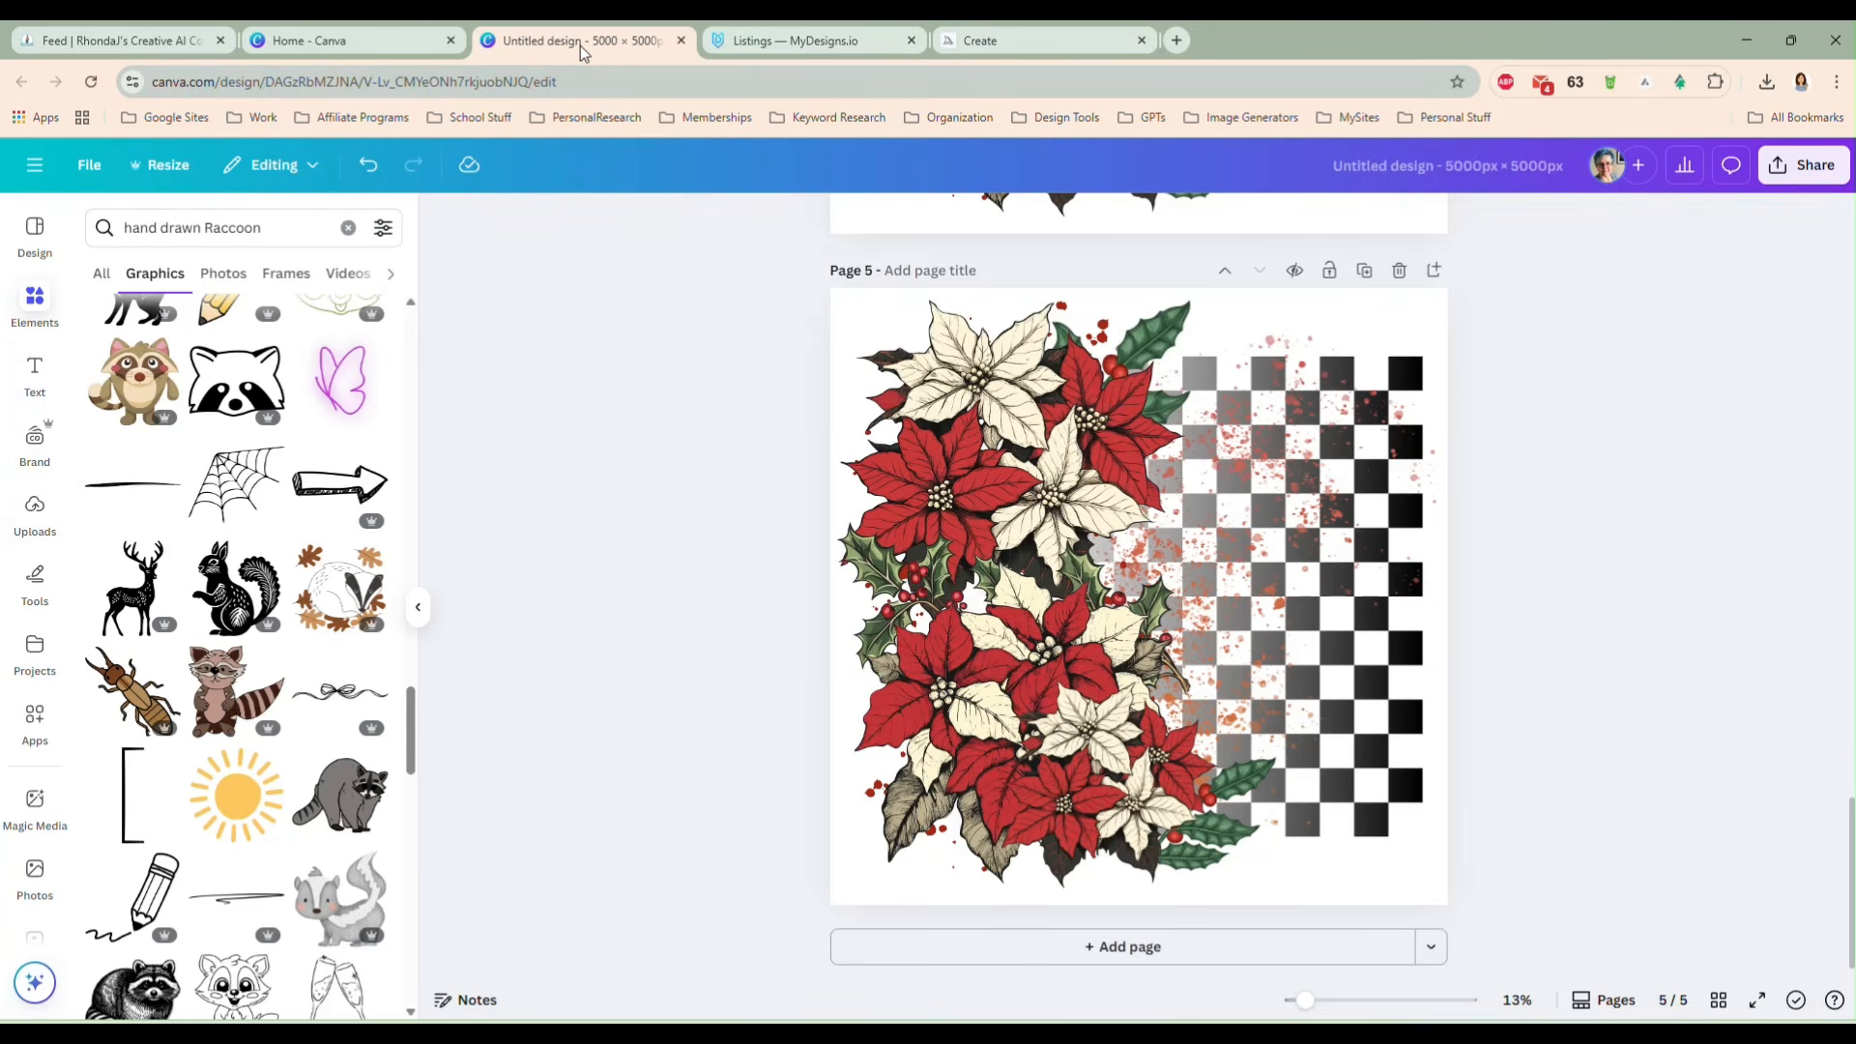
{"action": "key", "text": "ctrl+v"}
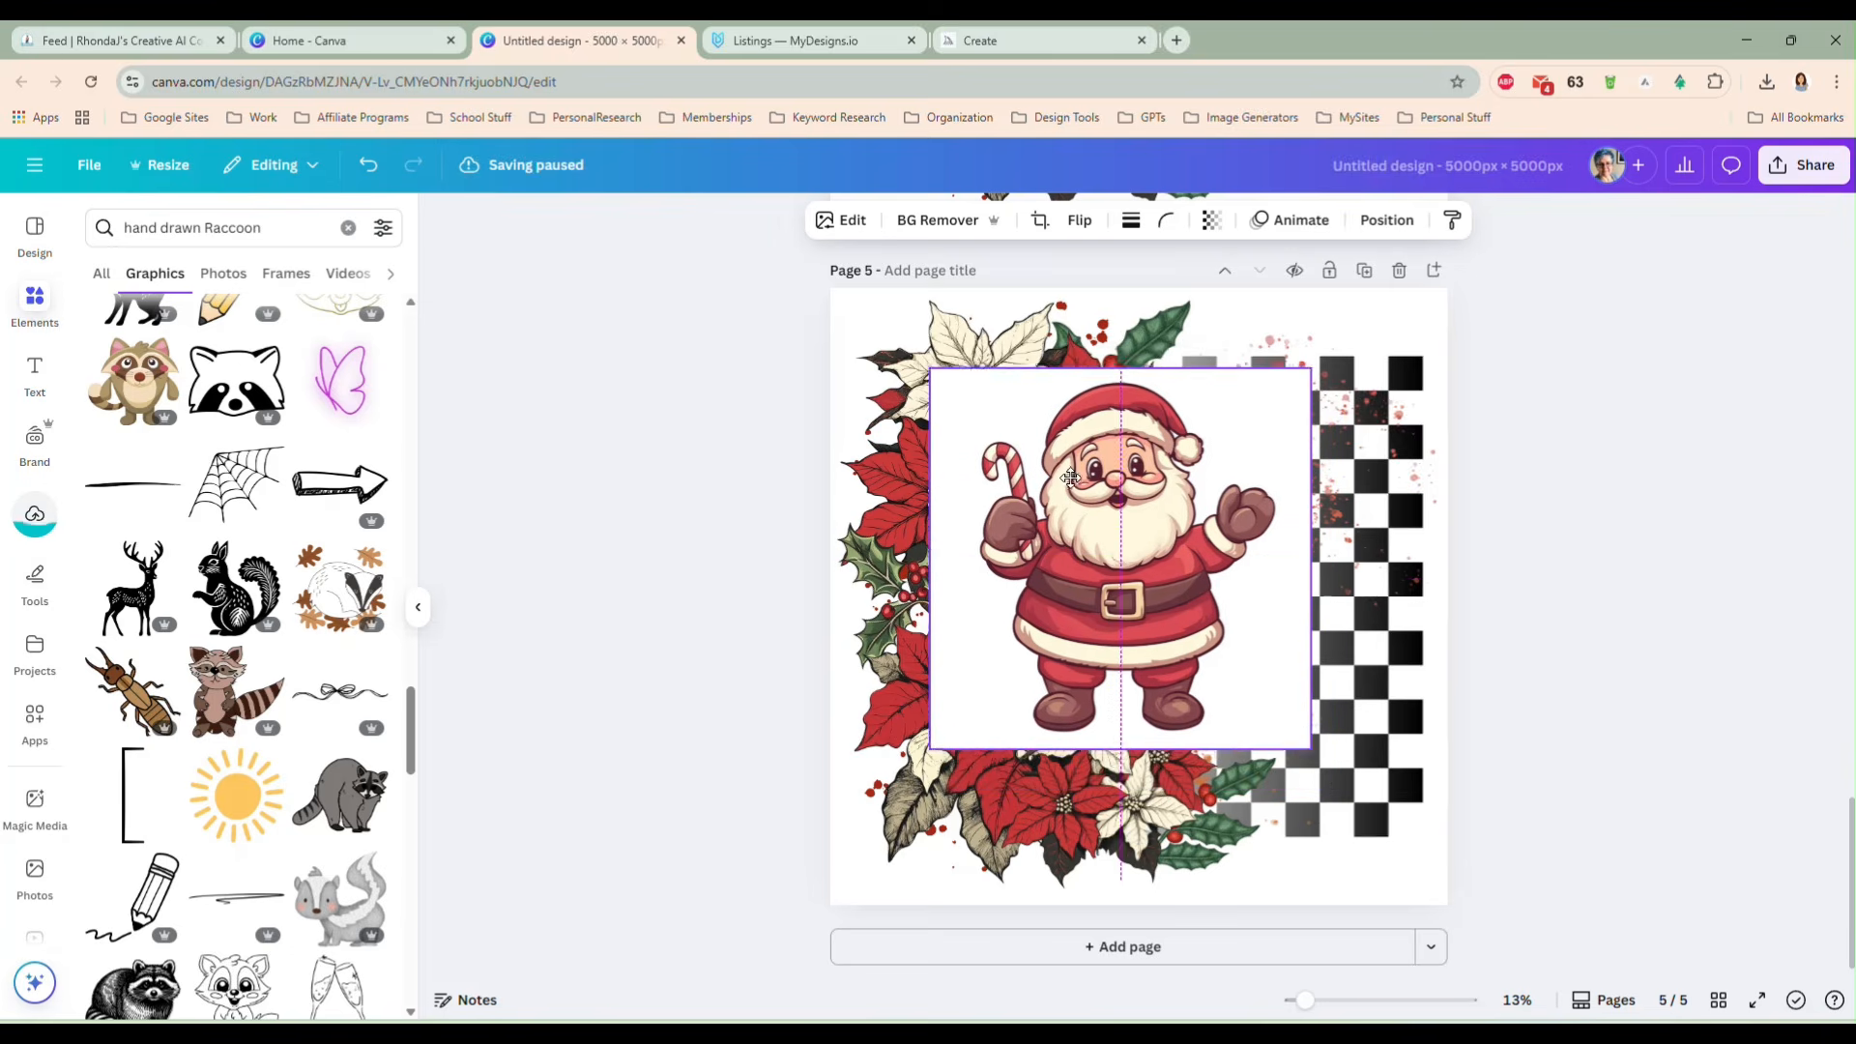
{"action": "left_click", "coordinate": [936, 220]}
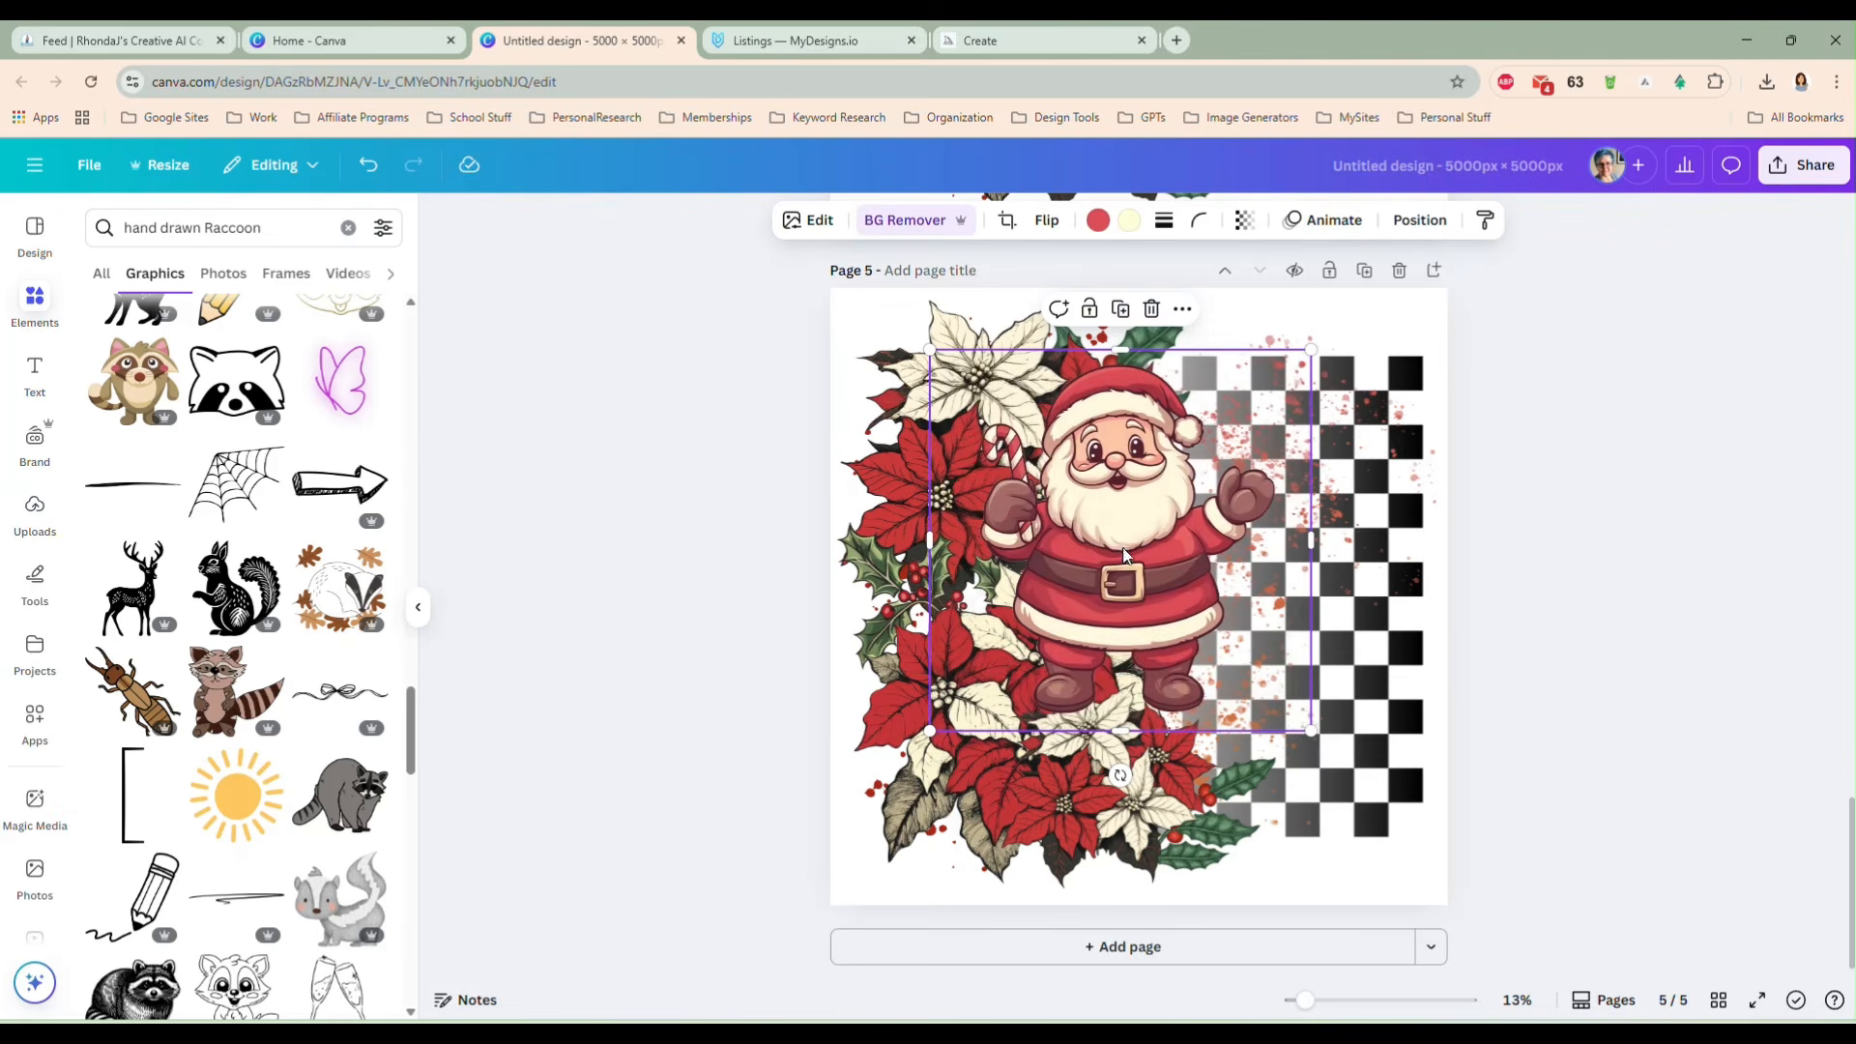
- Crop the empty sides of the Santa image and enlarge it to nearly fill the page height over the checkerboard
{"action": "left_click_drag", "start_coordinate": [1124, 558], "coordinate": [1112, 516]}
{"action": "left_click_drag", "start_coordinate": [1298, 513], "coordinate": [1270, 504]}
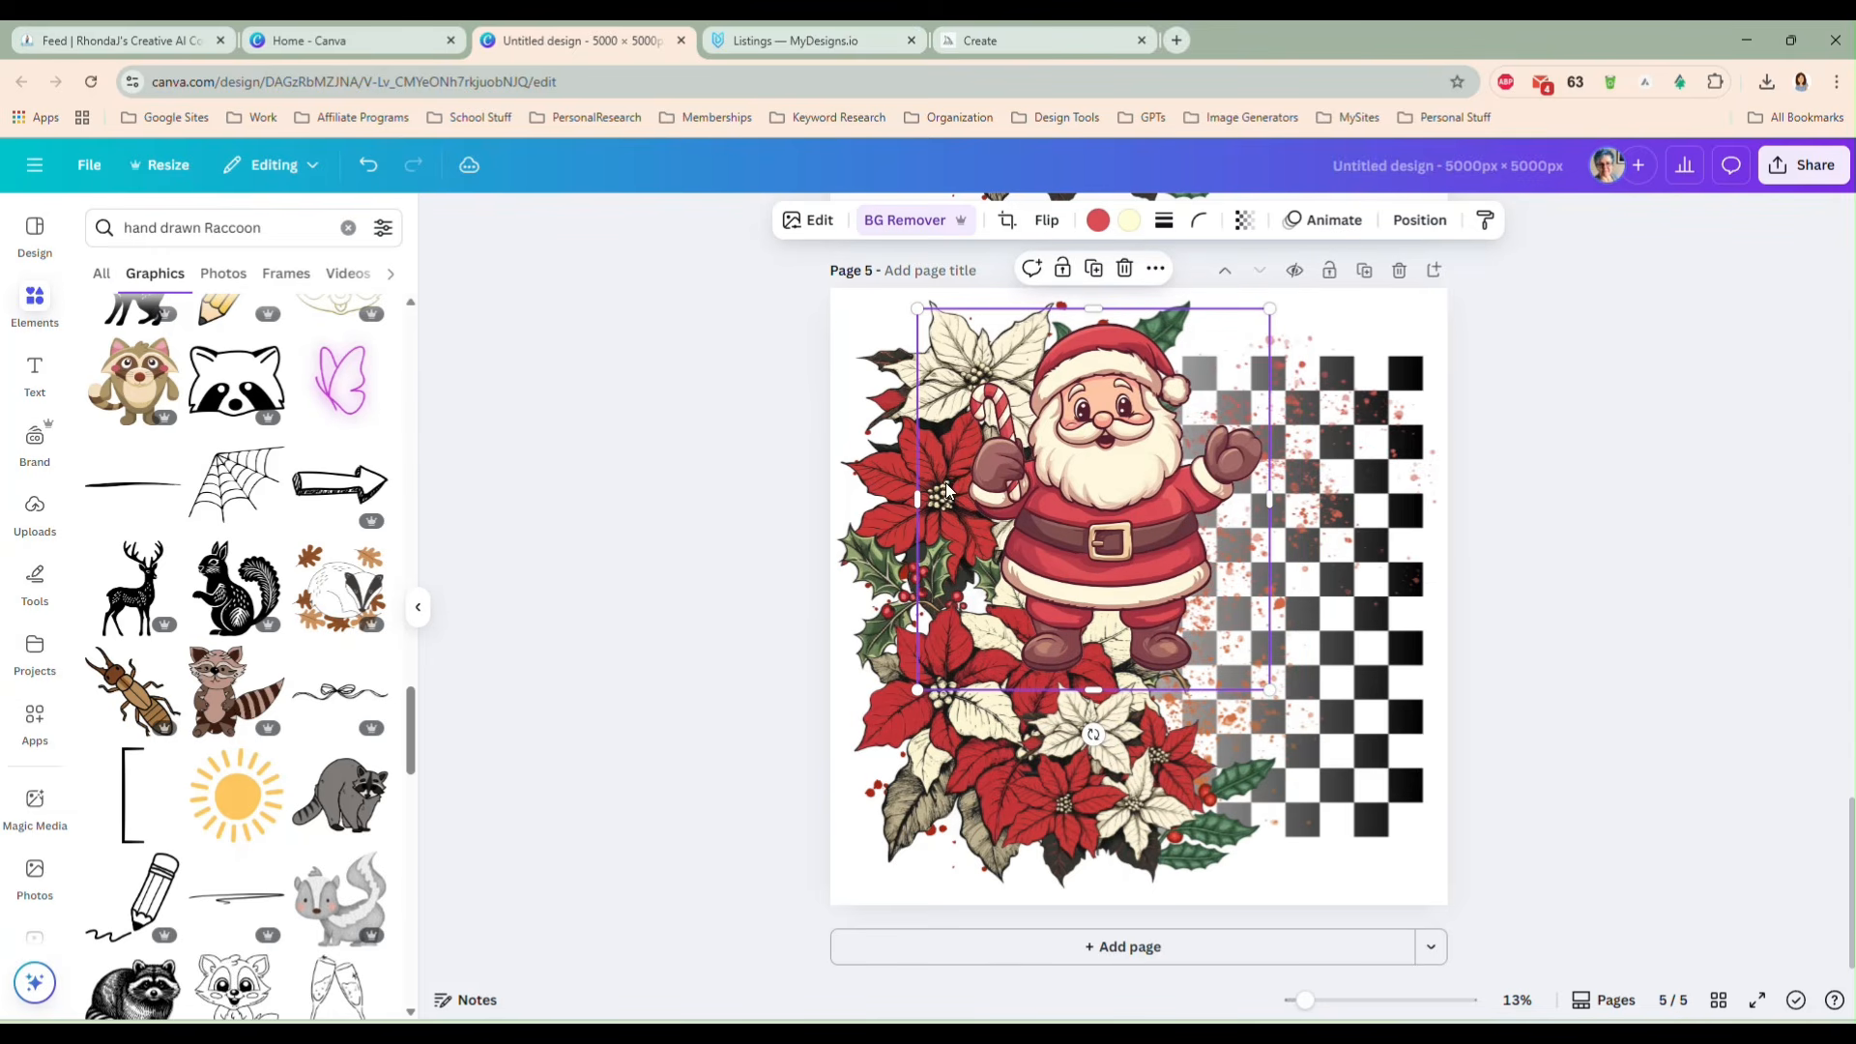
{"action": "left_click_drag", "start_coordinate": [920, 498], "coordinate": [961, 498]}
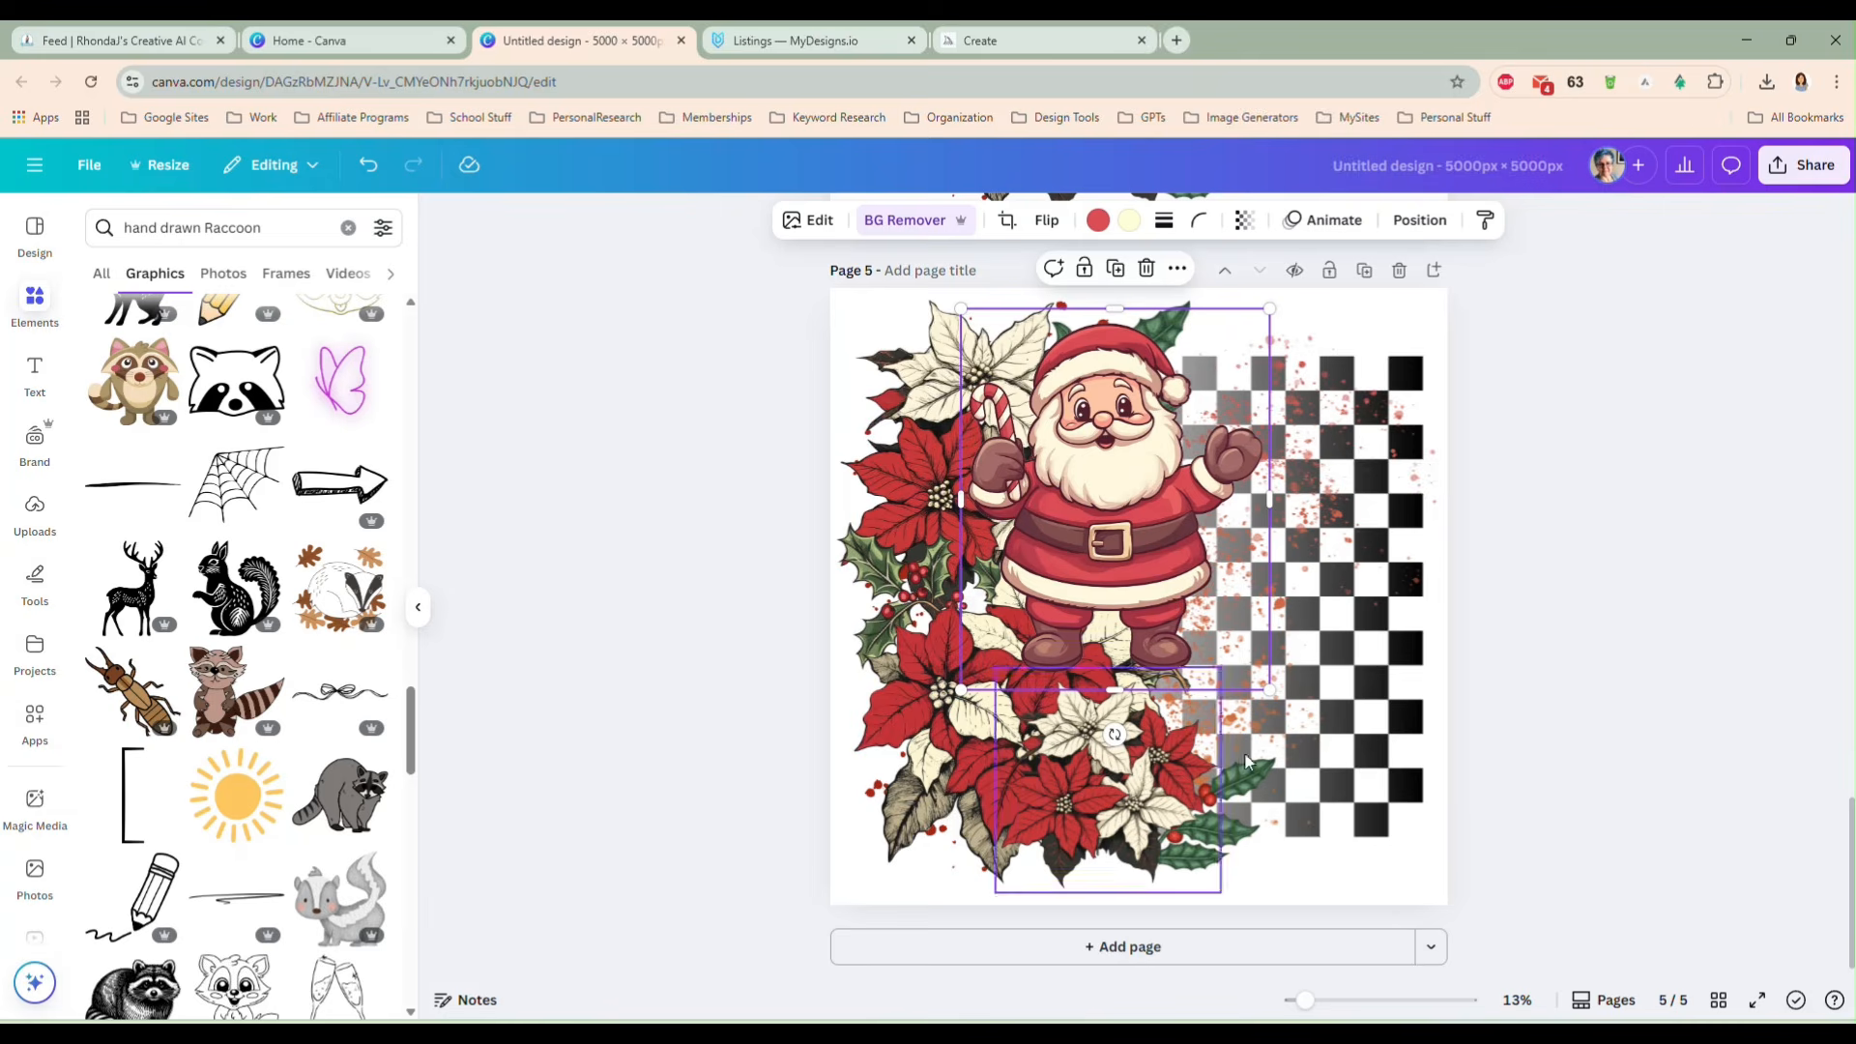
{"action": "left_click_drag", "start_coordinate": [1269, 688], "coordinate": [1428, 884]}
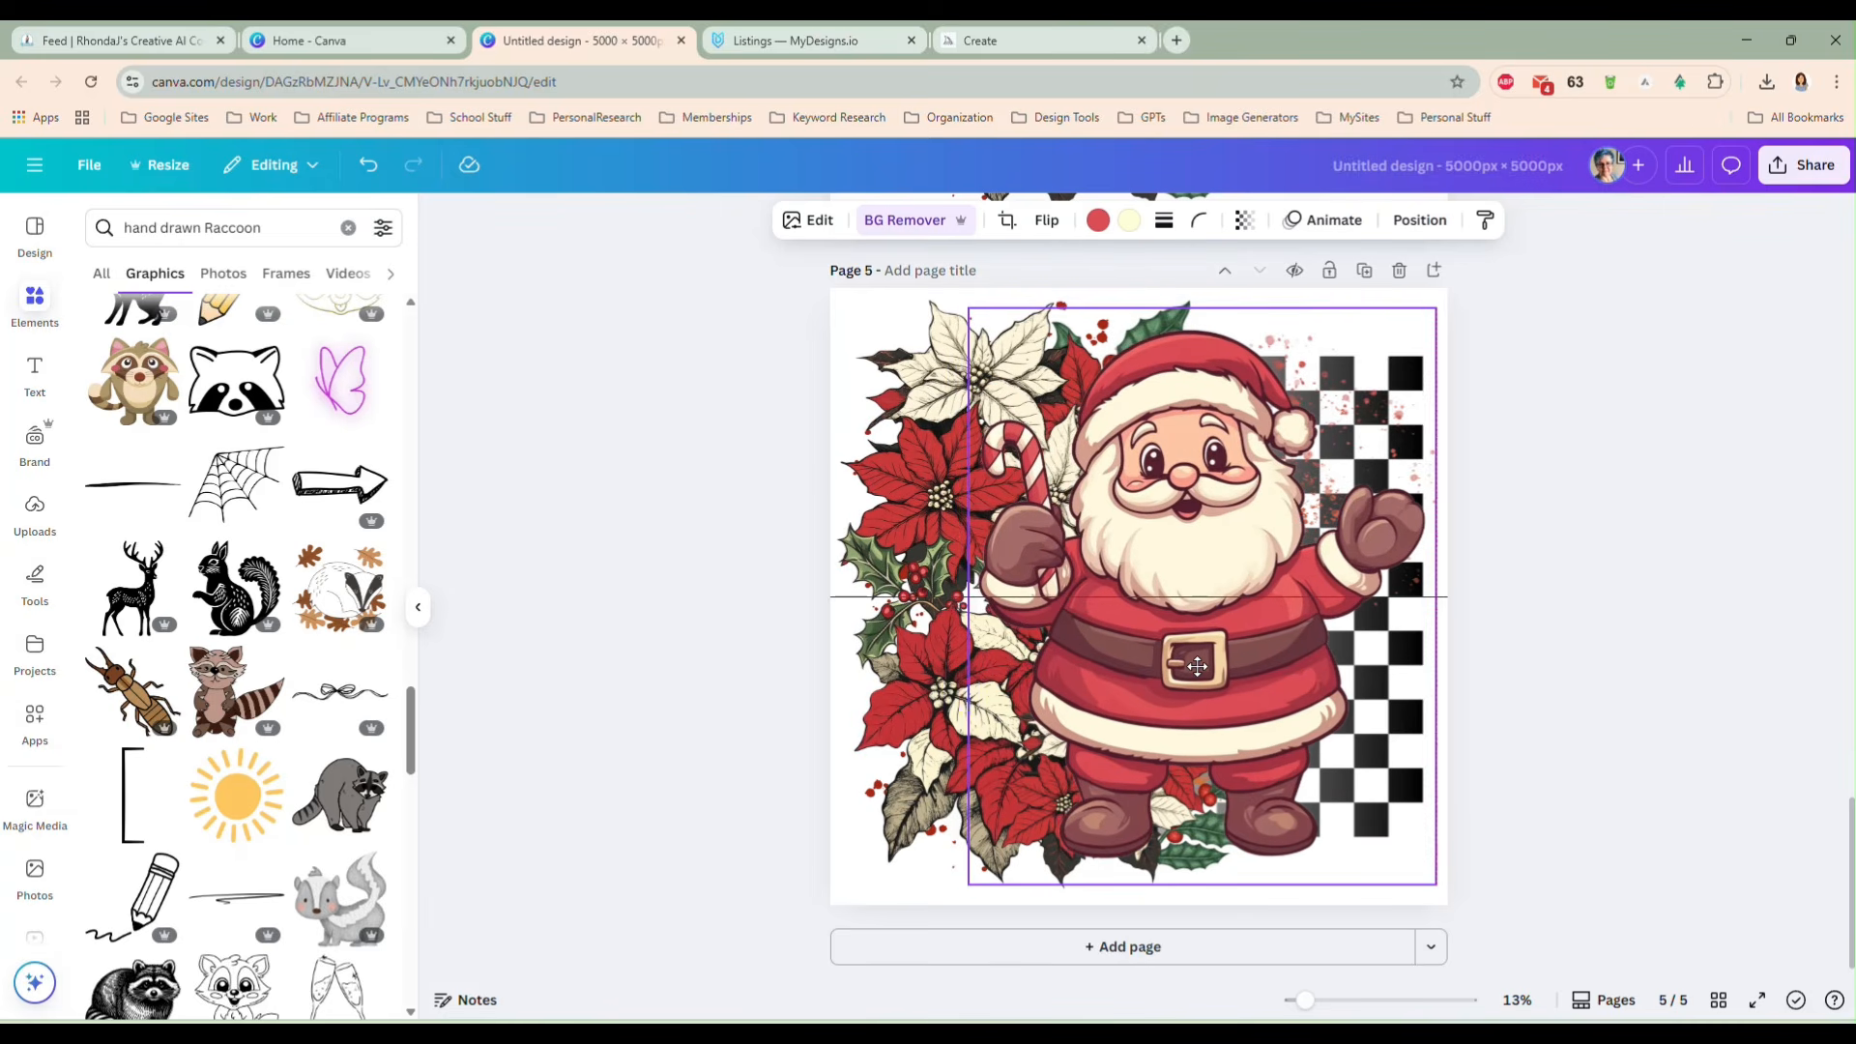
- Flip the Santa horizontally so the candy cane is over the checkerboard side
{"action": "left_click", "coordinate": [928, 541]}
{"action": "left_click", "coordinate": [1047, 221]}
{"action": "left_click", "coordinate": [1111, 302]}
{"action": "left_click", "coordinate": [1049, 220]}
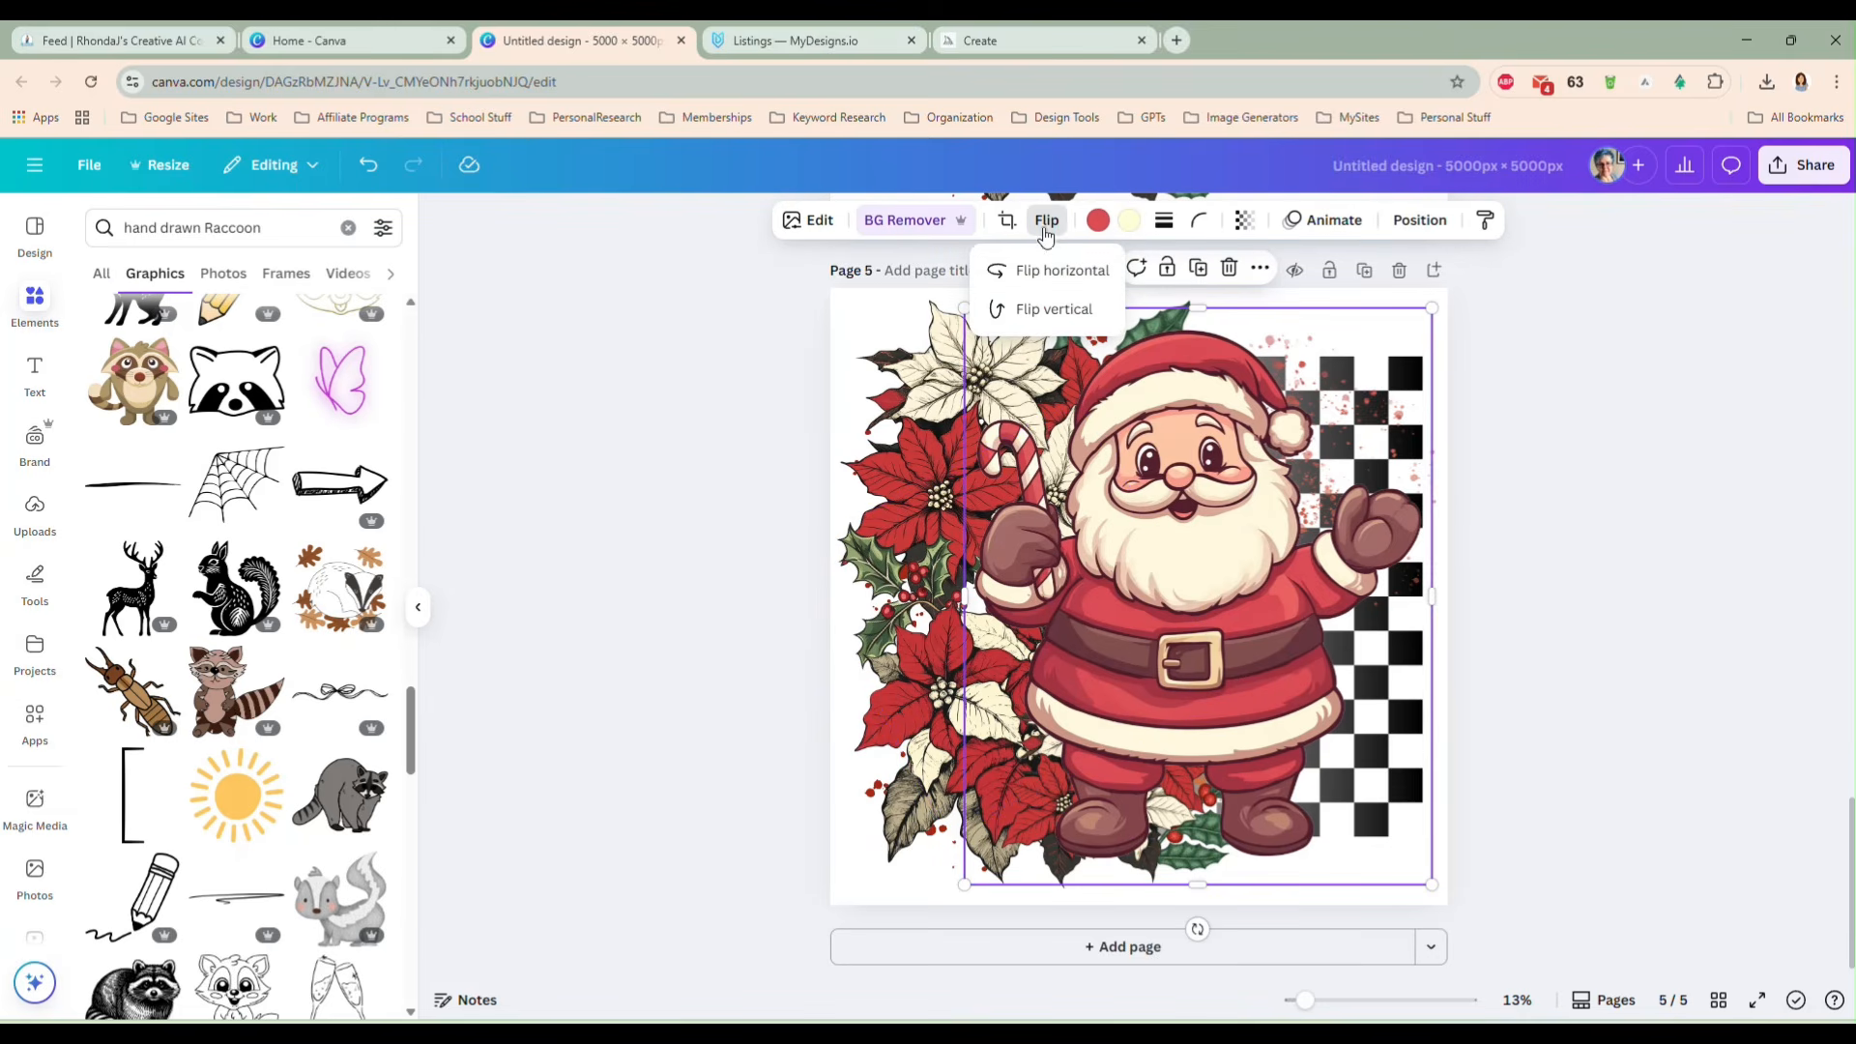
{"action": "left_click", "coordinate": [1039, 271]}
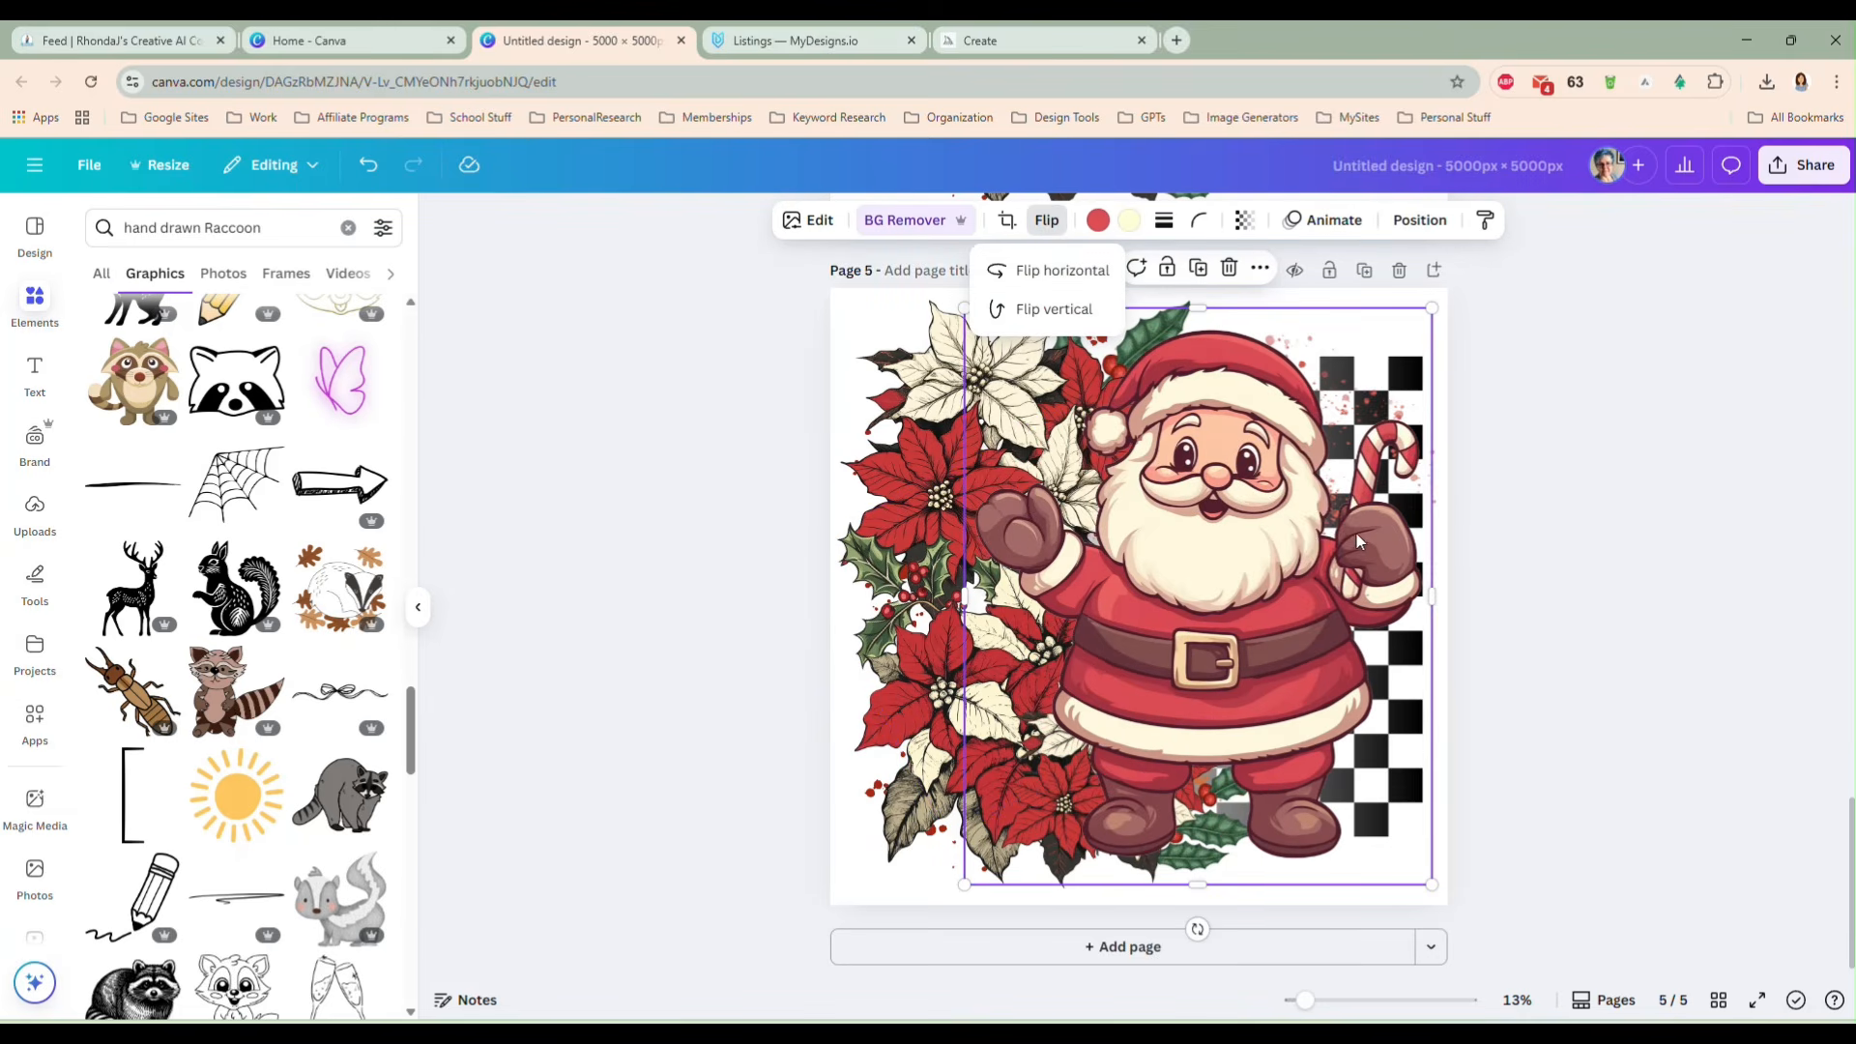
- Move the Santa layer behind the front poinsettia cluster and holly, and shift Santa slightly toward the flowers
{"action": "left_click", "coordinate": [1416, 220]}
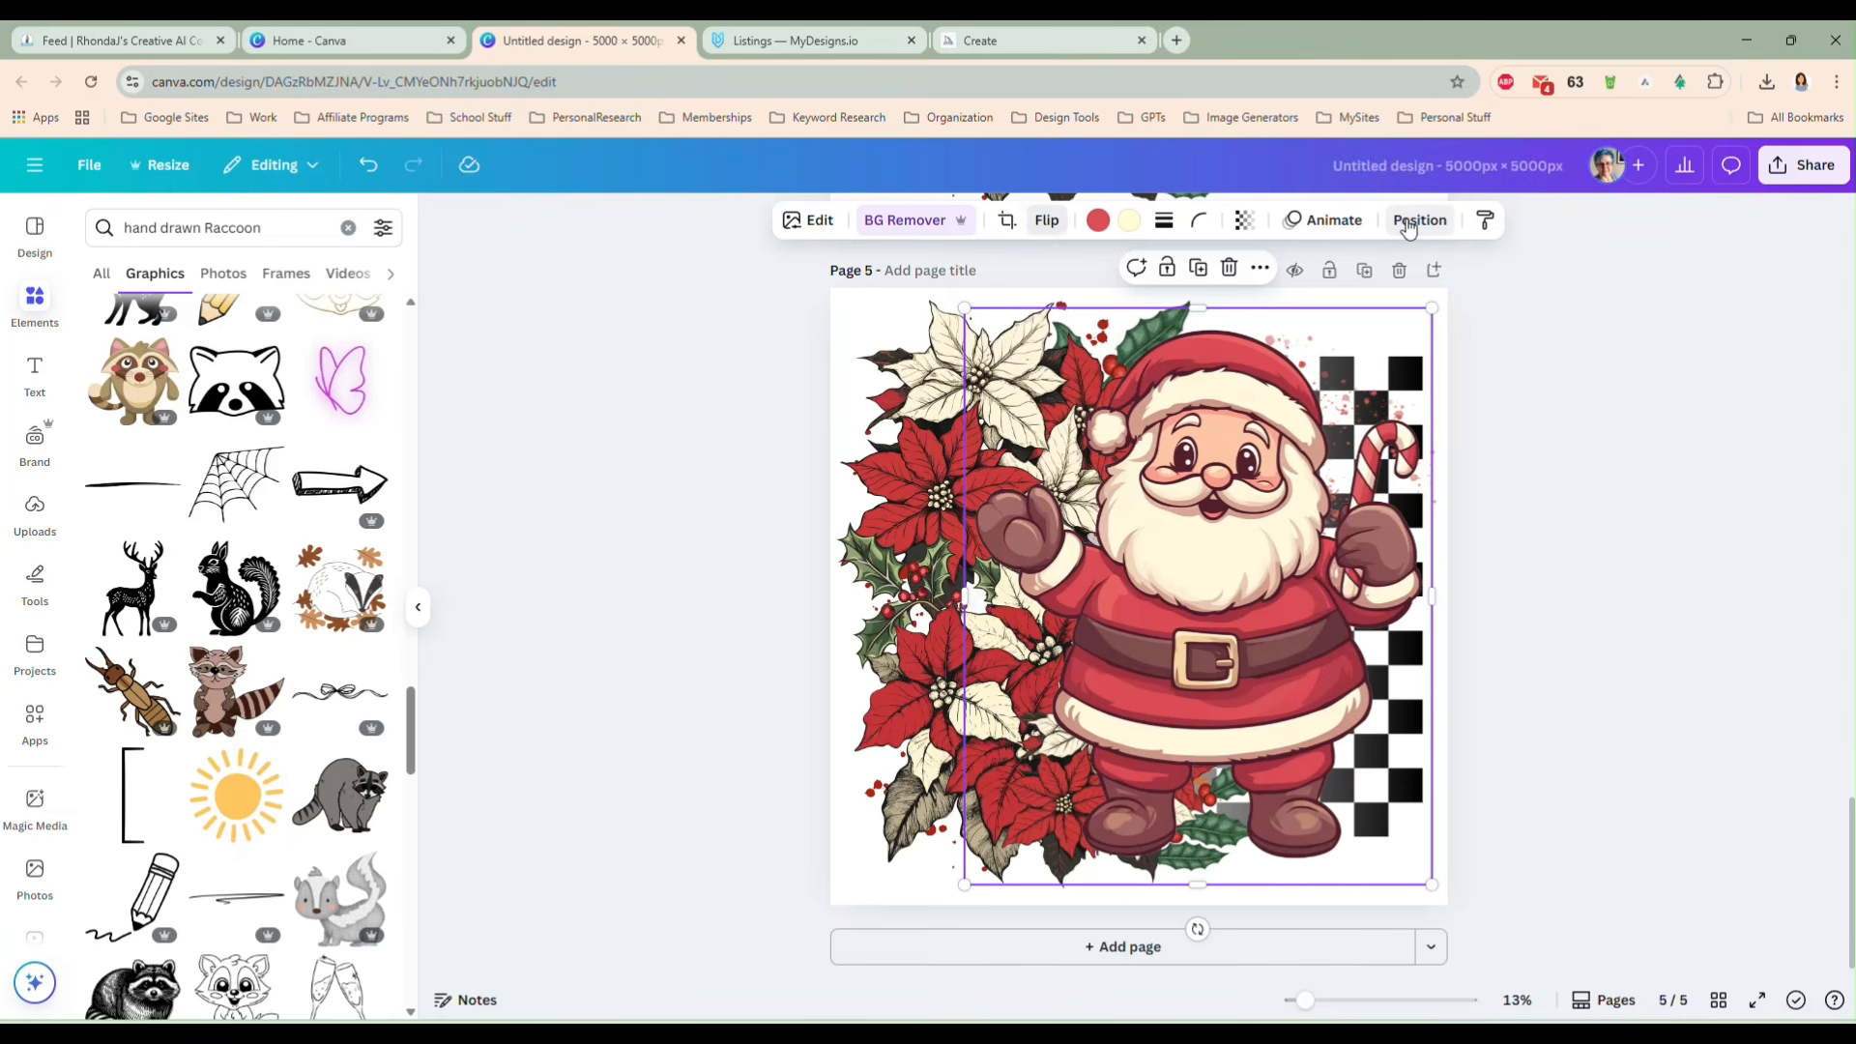
{"action": "left_click_drag", "start_coordinate": [276, 388], "coordinate": [273, 705]}
{"action": "left_click_drag", "start_coordinate": [249, 633], "coordinate": [268, 510]}
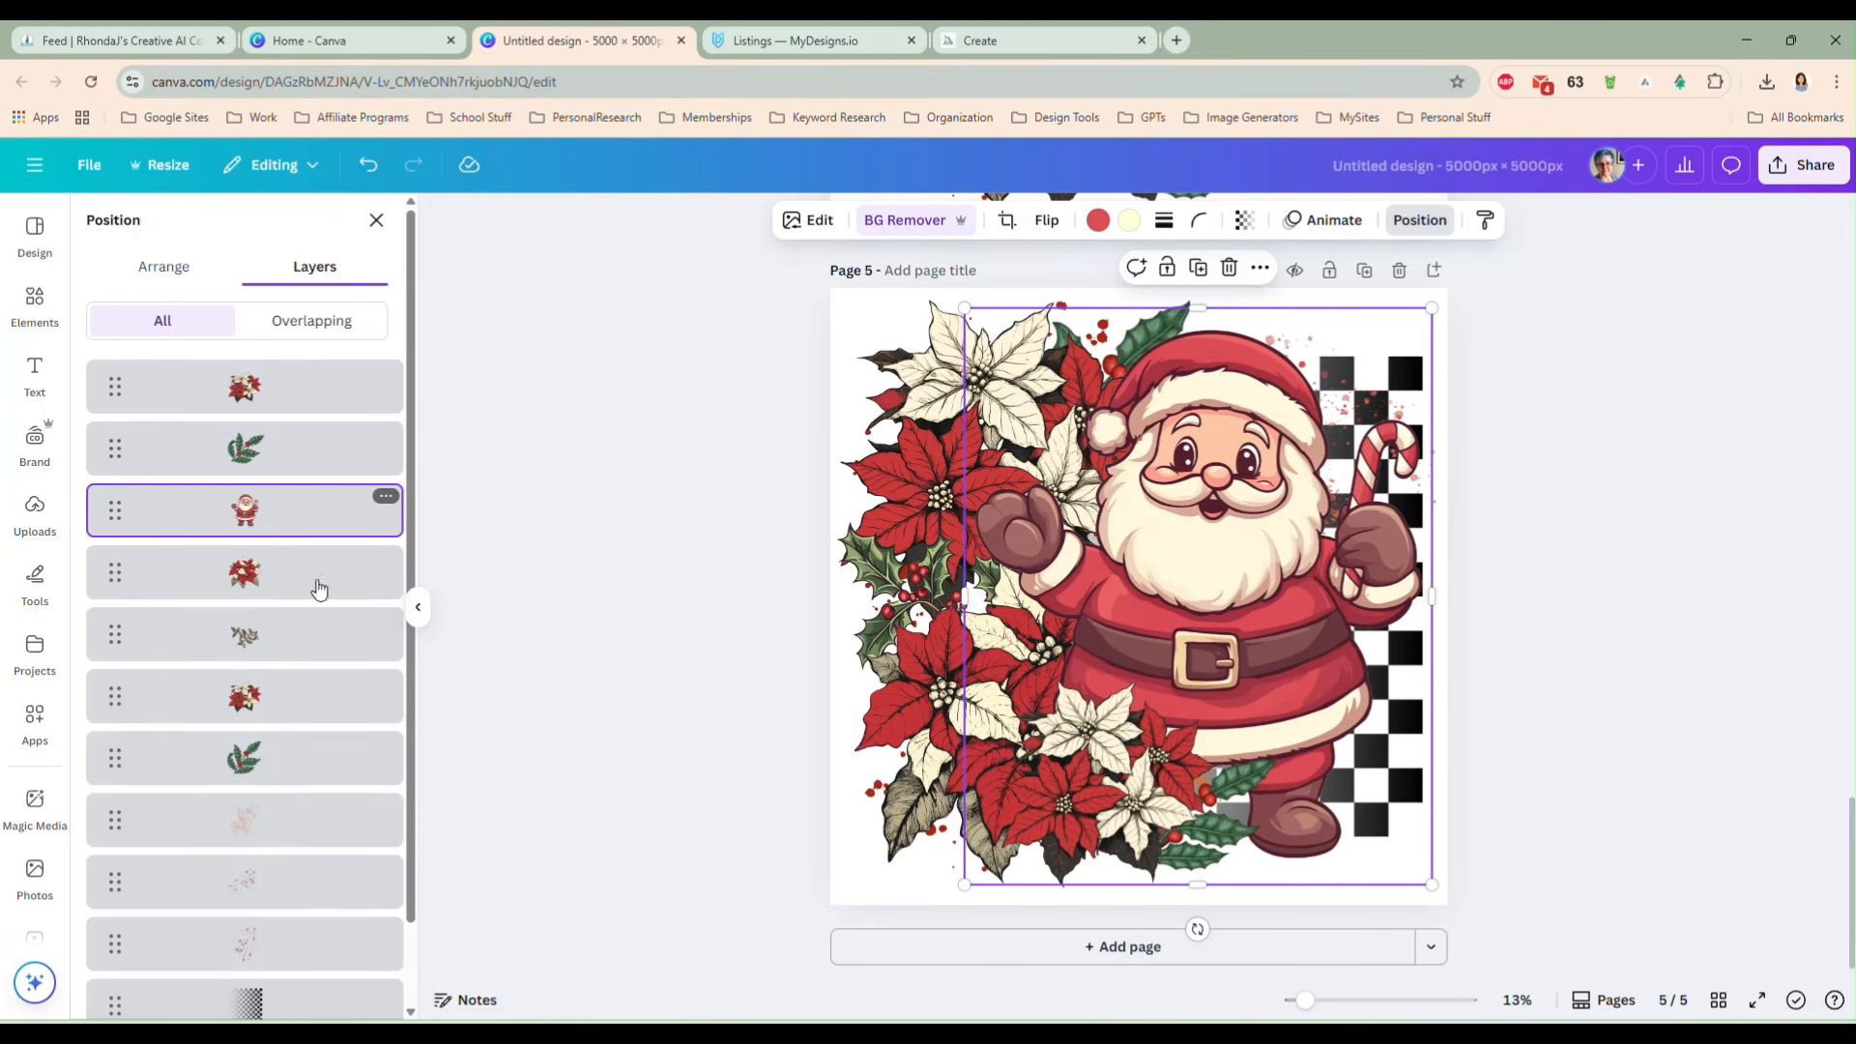
{"action": "left_click_drag", "start_coordinate": [1226, 611], "coordinate": [1217, 611]}
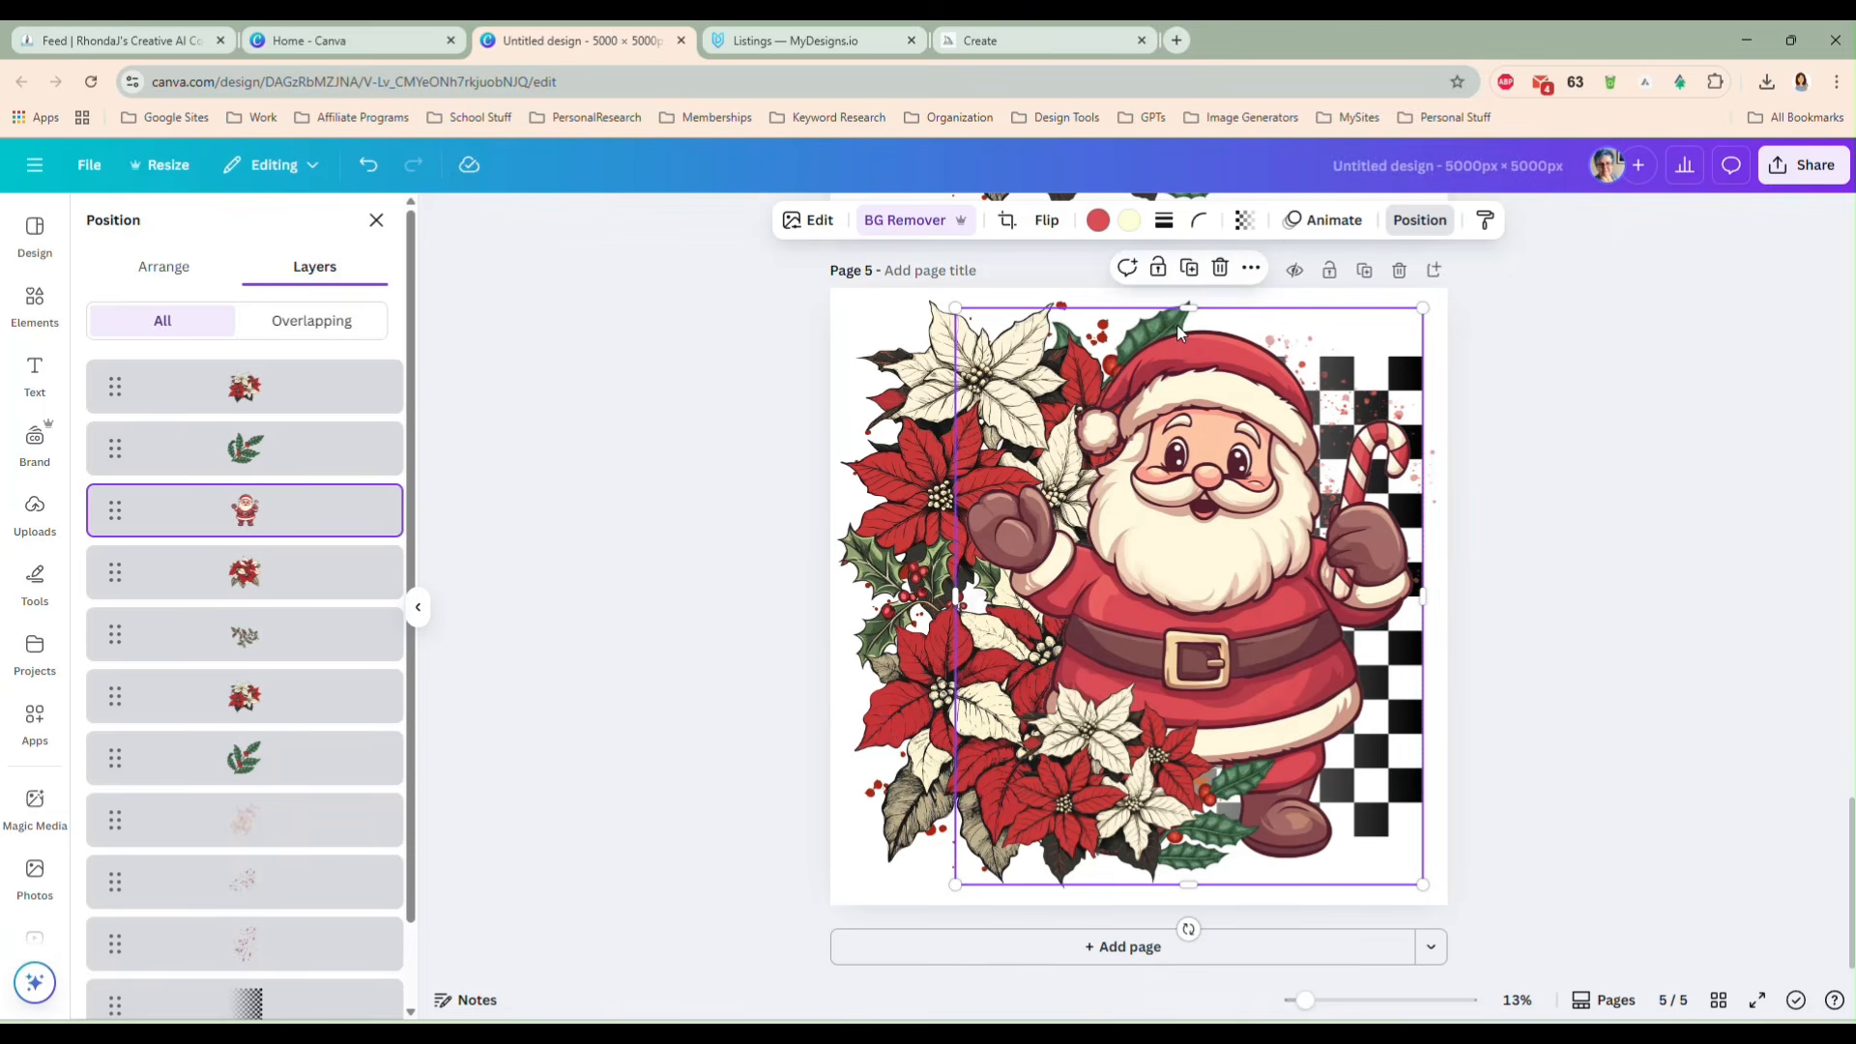
- Recolor Santa's red suit and hat with the bright red default solid color
{"action": "left_click", "coordinate": [1097, 220]}
{"action": "left_click", "coordinate": [288, 368]}
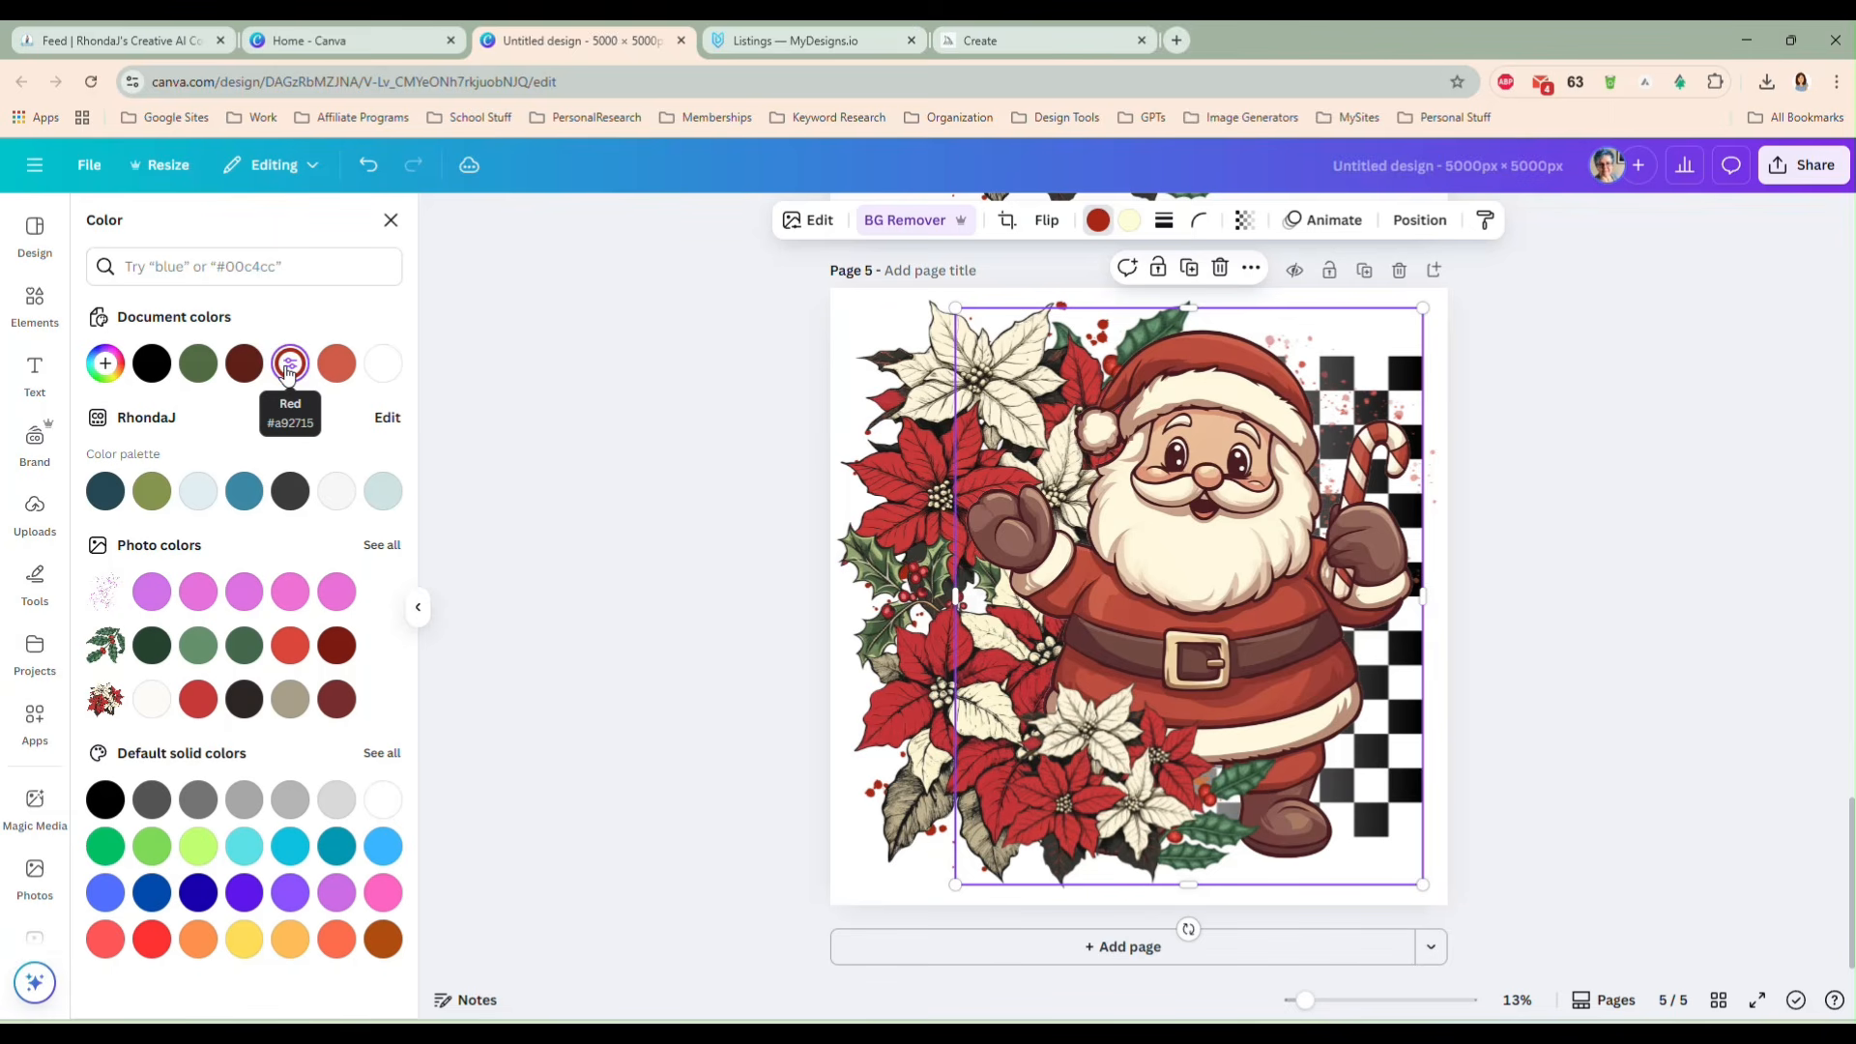
{"action": "left_click", "coordinate": [152, 940]}
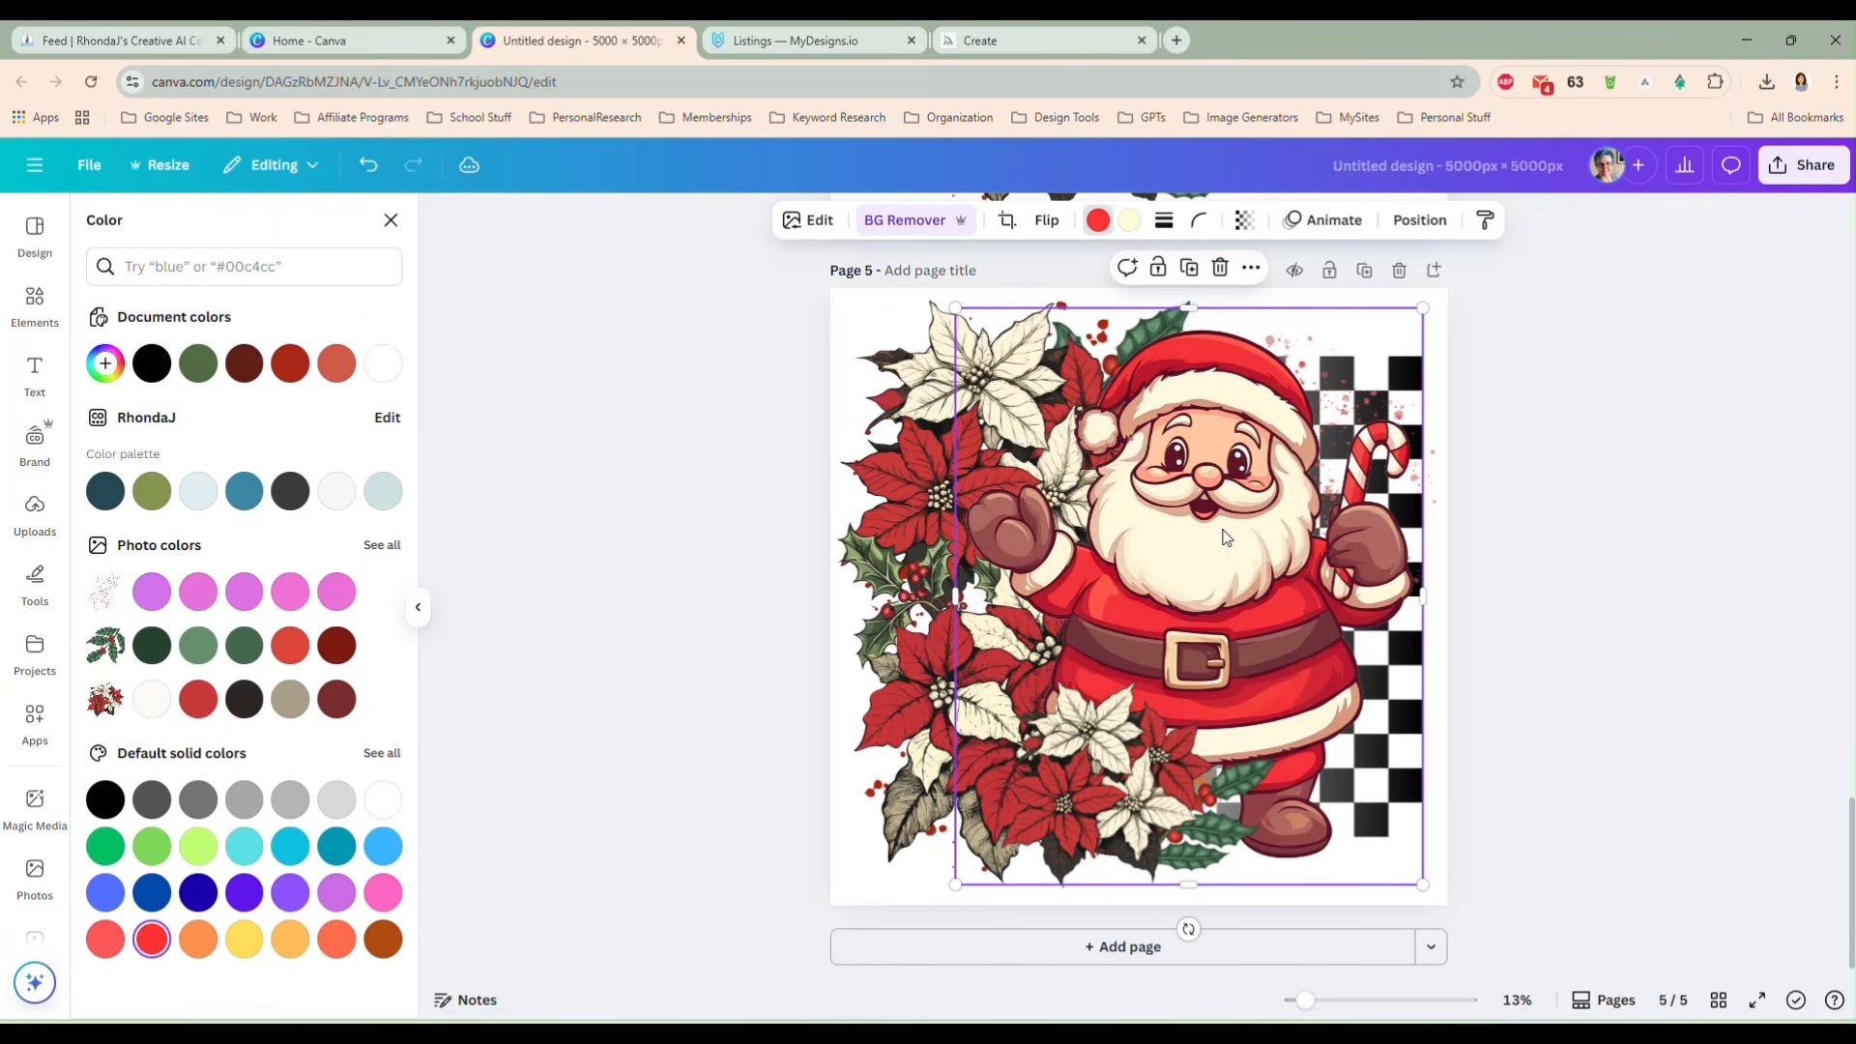
- Replace the Santa image's cream color with the lightest gray default solid color, and deselect the image
{"action": "left_click", "coordinate": [1129, 222]}
{"action": "left_click", "coordinate": [385, 802]}
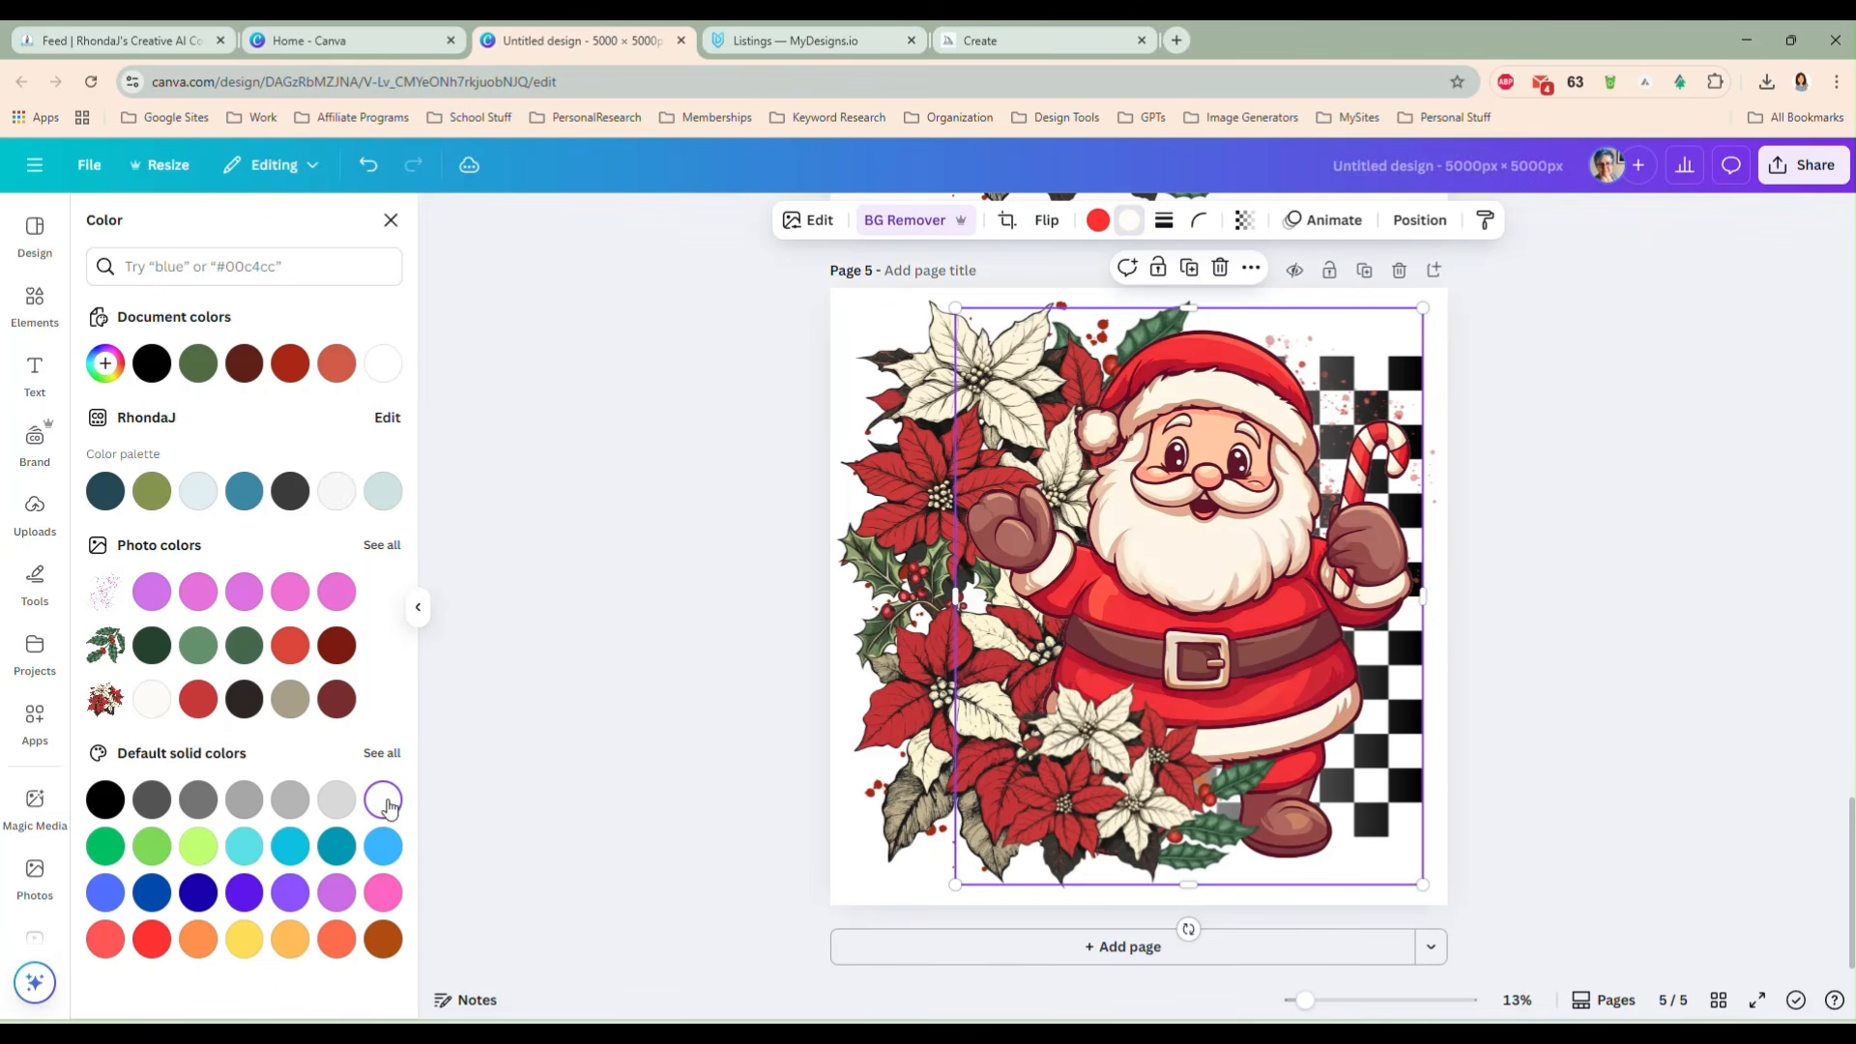
{"action": "left_click", "coordinate": [337, 495]}
{"action": "left_click", "coordinate": [247, 799]}
{"action": "left_click", "coordinate": [382, 802]}
{"action": "left_click", "coordinate": [336, 800]}
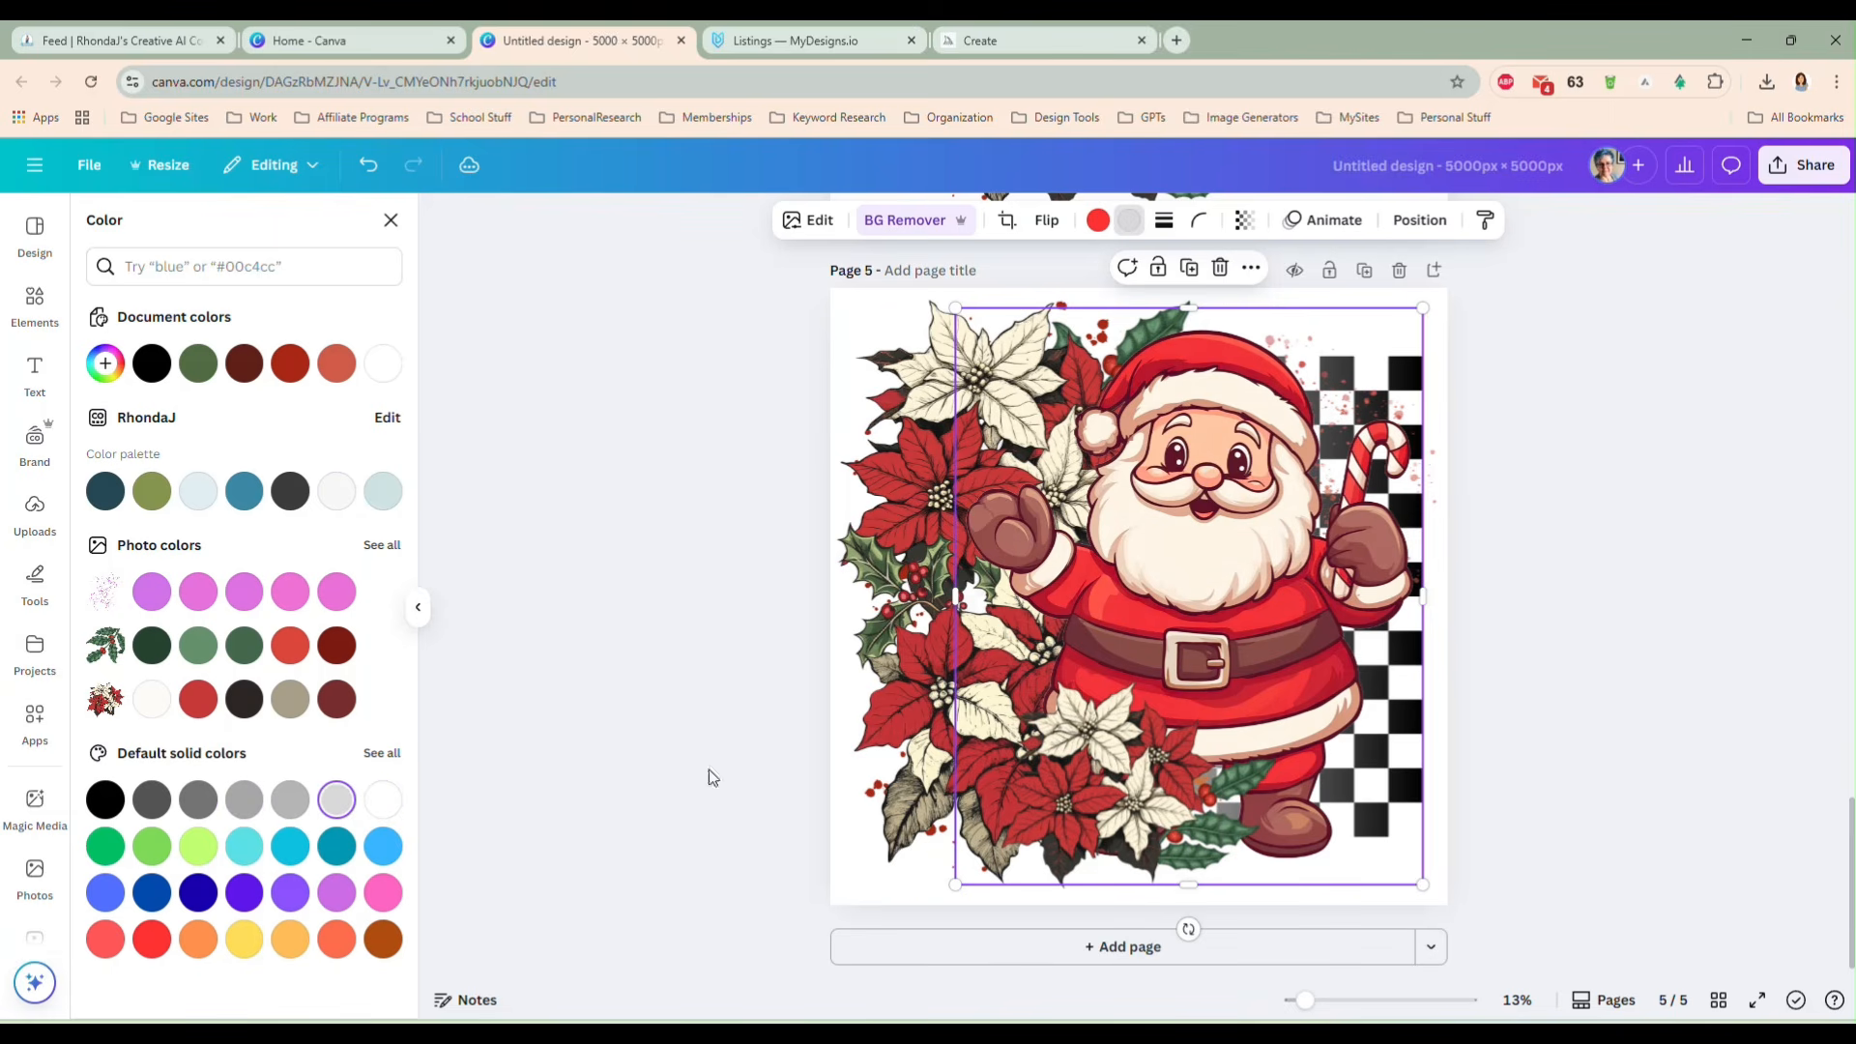
{"action": "key", "text": "Escape"}
{"action": "left_click", "coordinate": [1600, 607]}
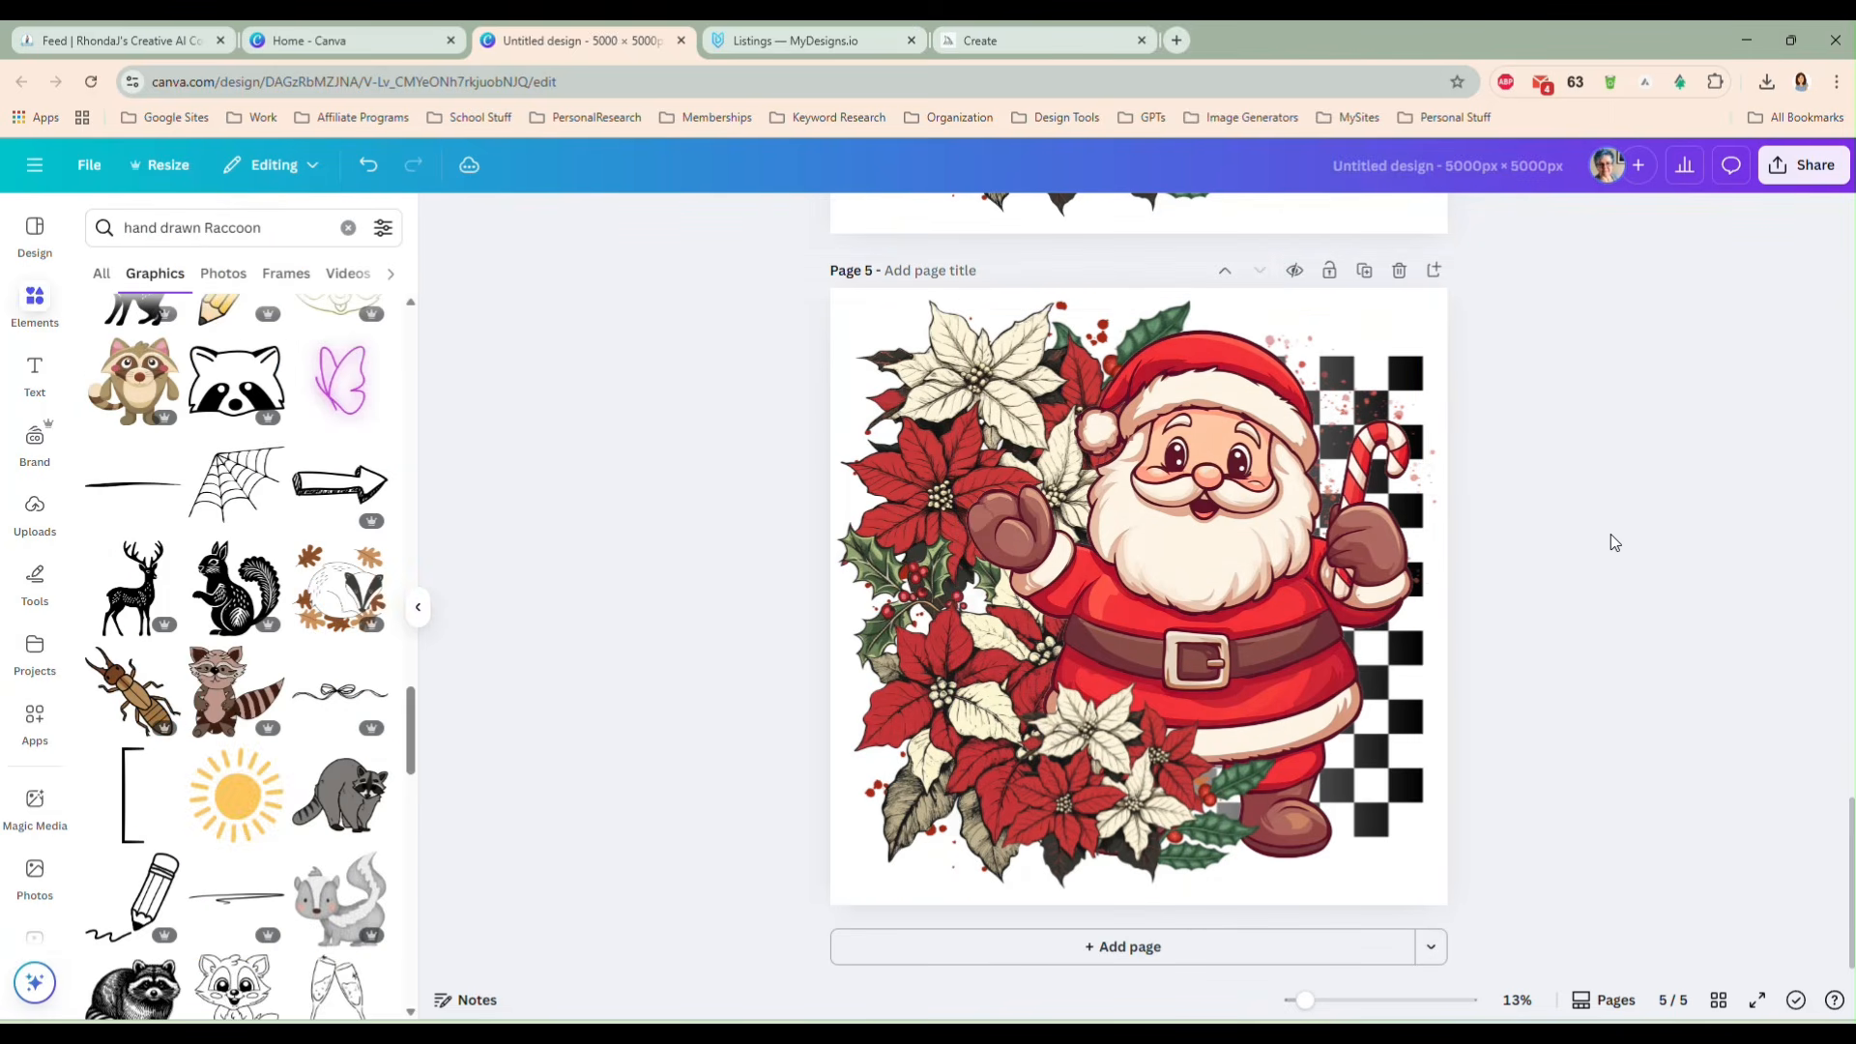
- Compare the raccoon and Santa pages in the Canva design, and close the enlarged Santa image in Midjourney
{"action": "scroll", "coordinate": [1555, 588], "scroll_direction": "up", "scroll_amount": 9}
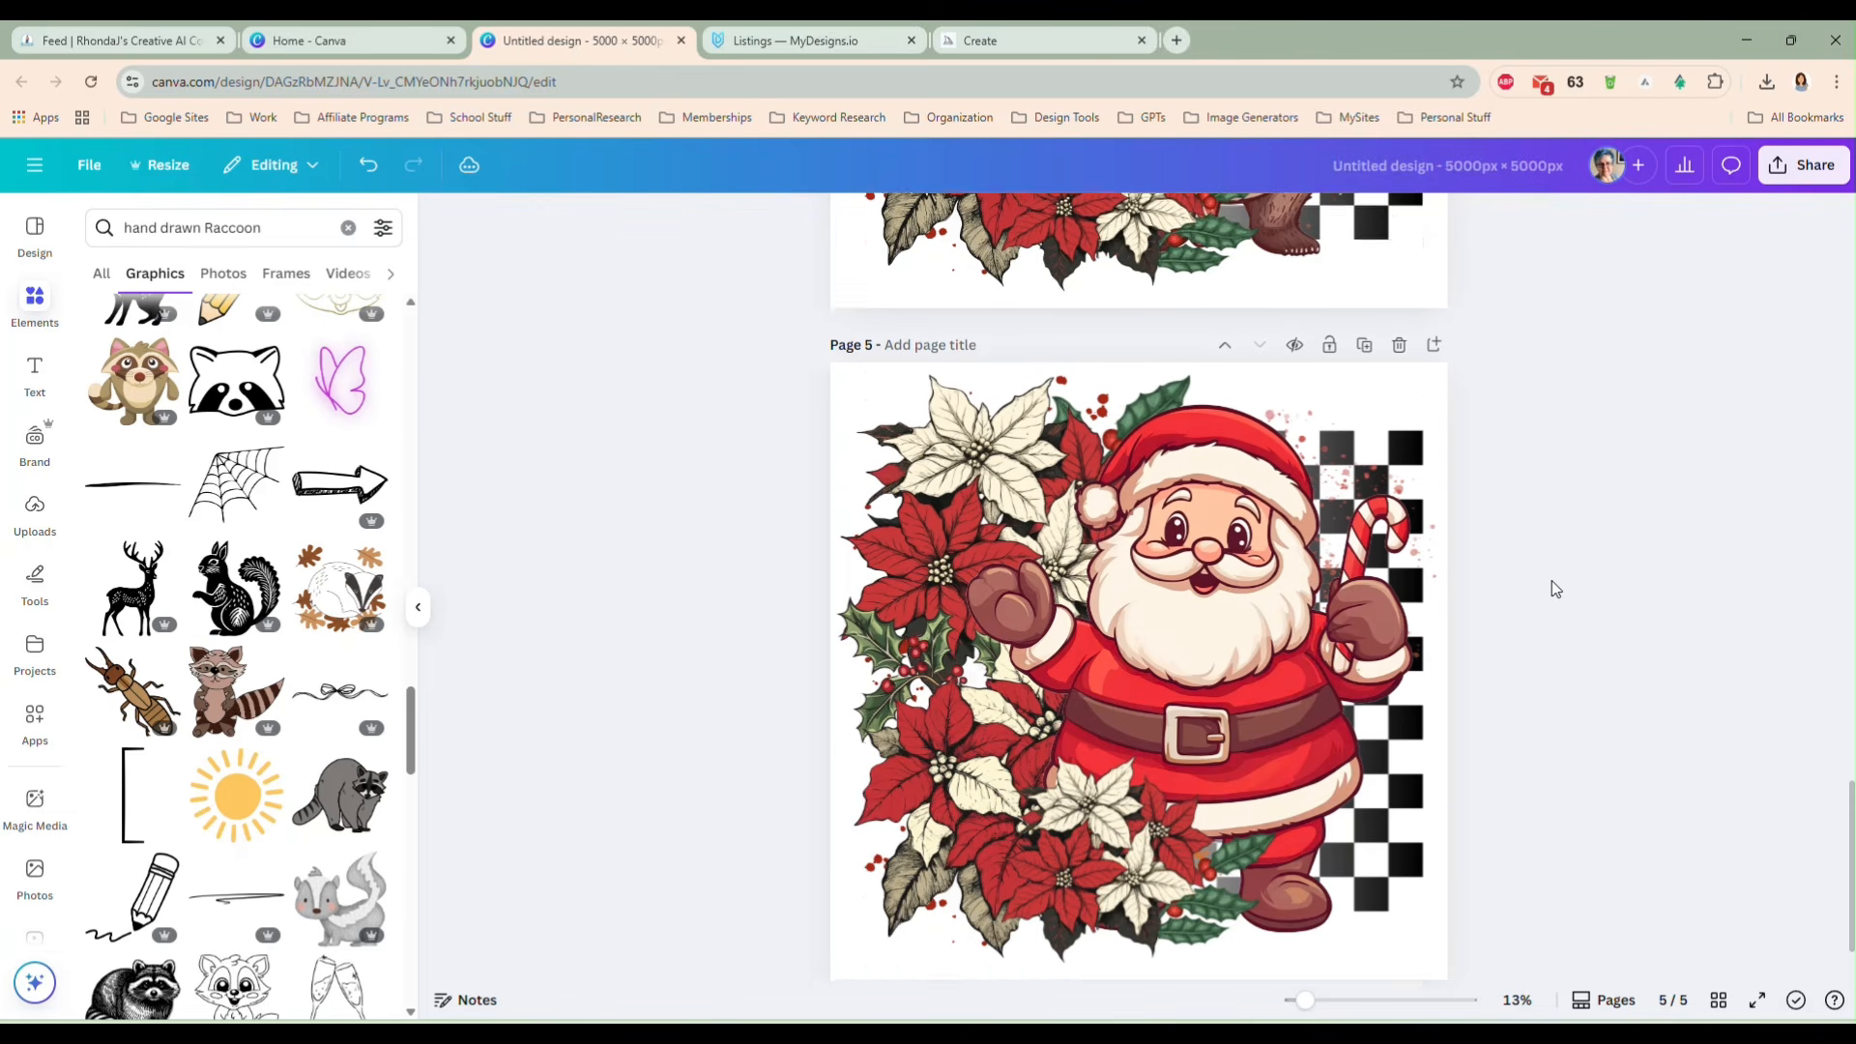
{"action": "scroll", "coordinate": [1541, 579], "scroll_direction": "up", "scroll_amount": 4}
{"action": "scroll", "coordinate": [1479, 507], "scroll_direction": "down", "scroll_amount": 4}
{"action": "scroll", "coordinate": [1474, 505], "scroll_direction": "down", "scroll_amount": 8}
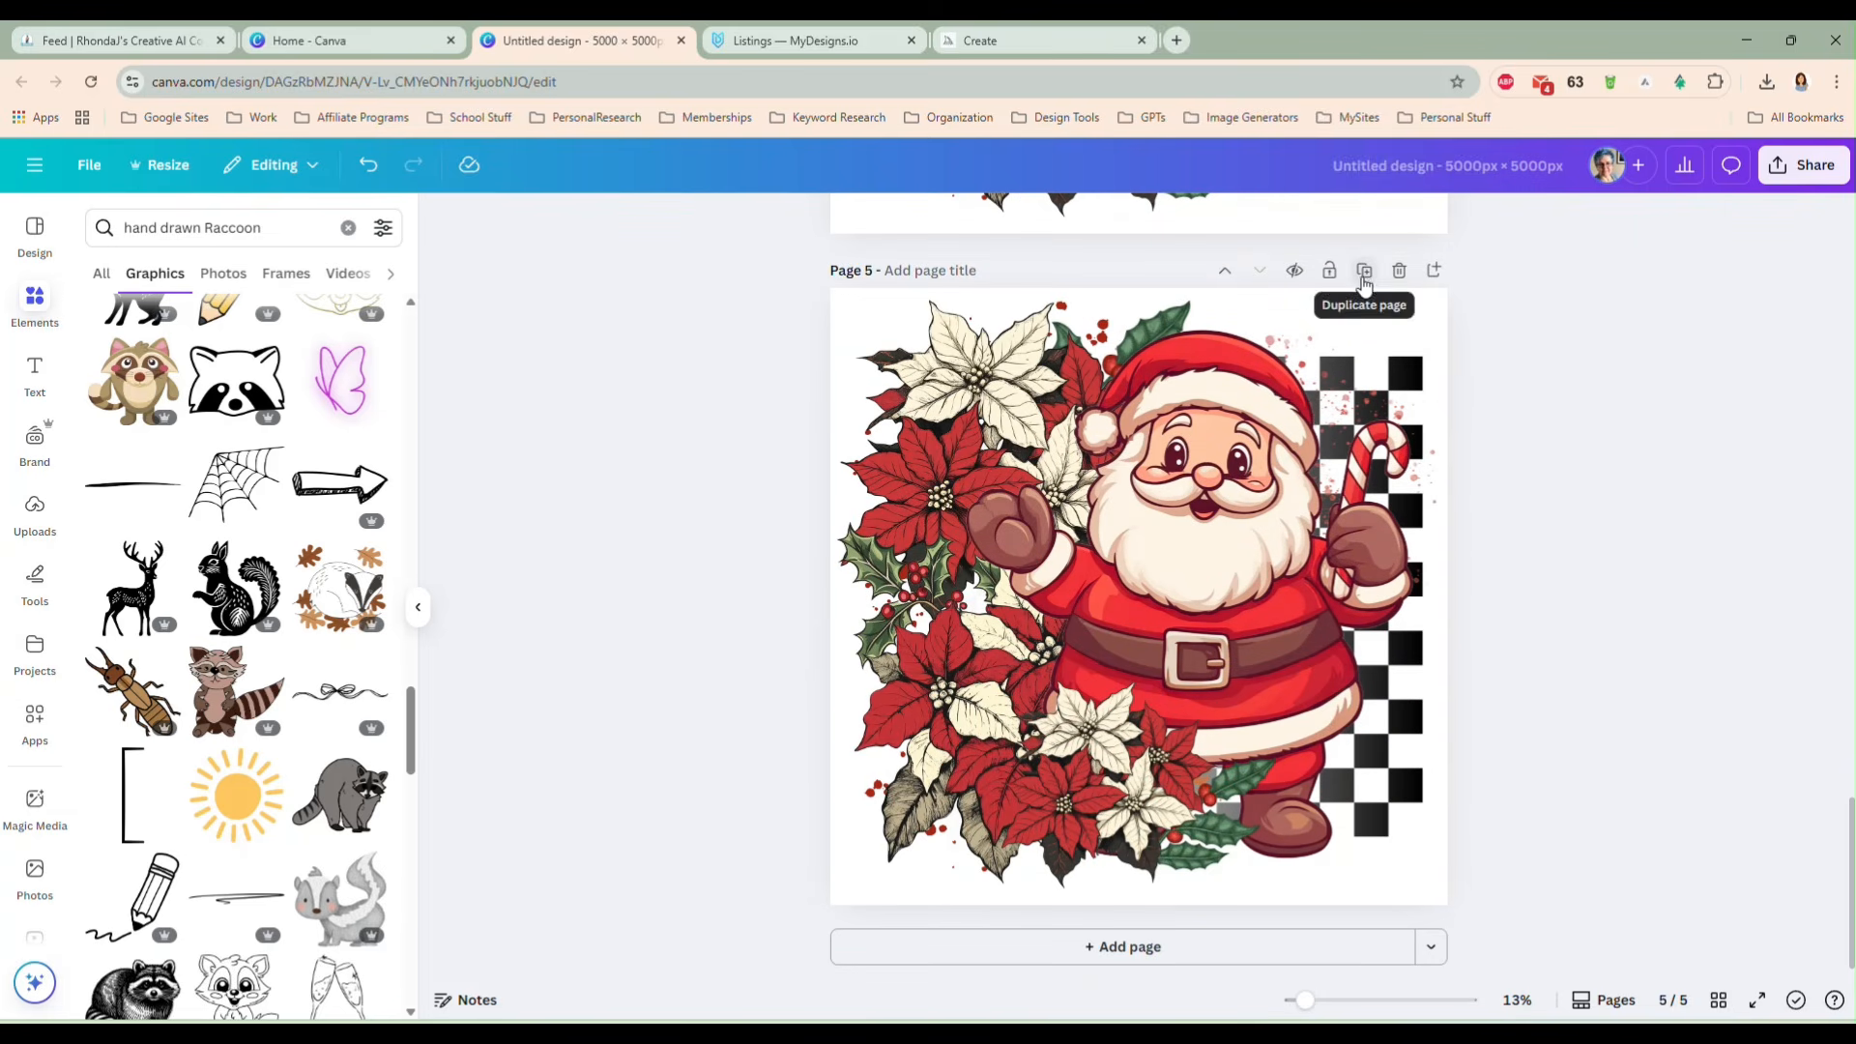
{"action": "left_click", "coordinate": [984, 40]}
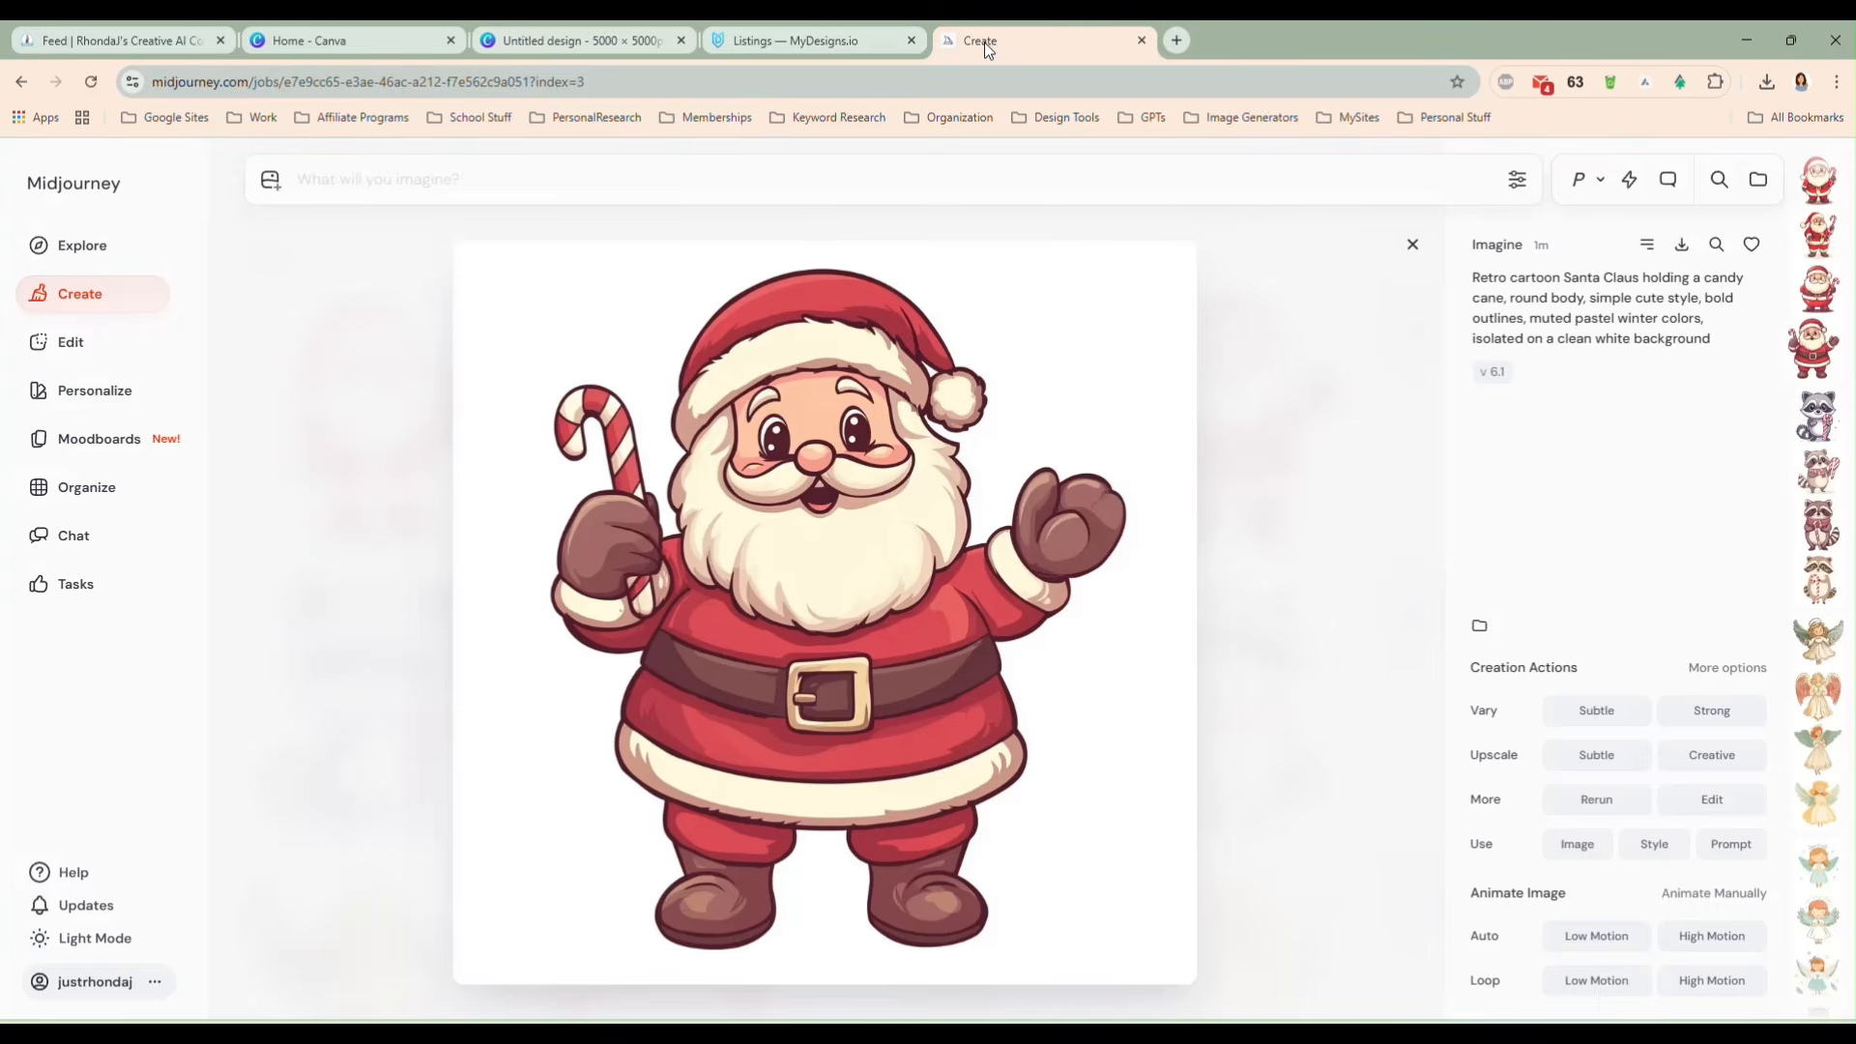
{"action": "left_click", "coordinate": [1409, 254]}
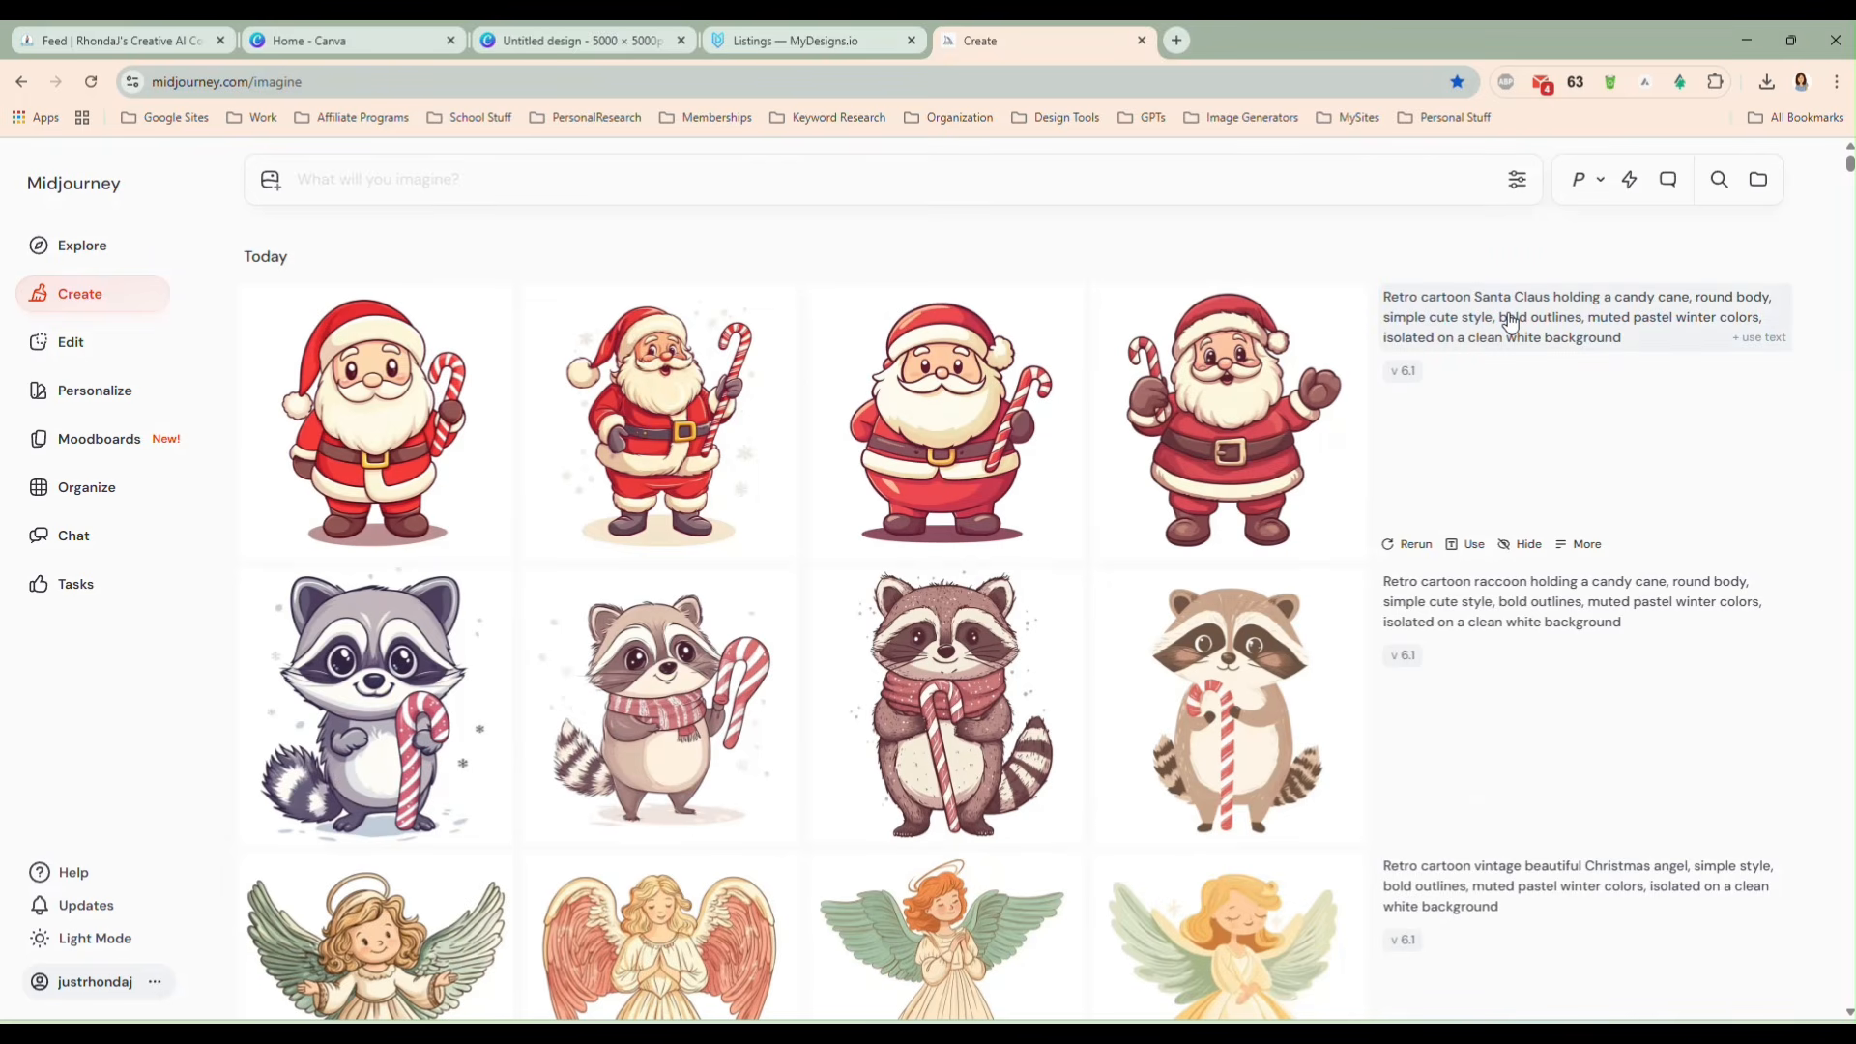
{"action": "left_click", "coordinate": [565, 31]}
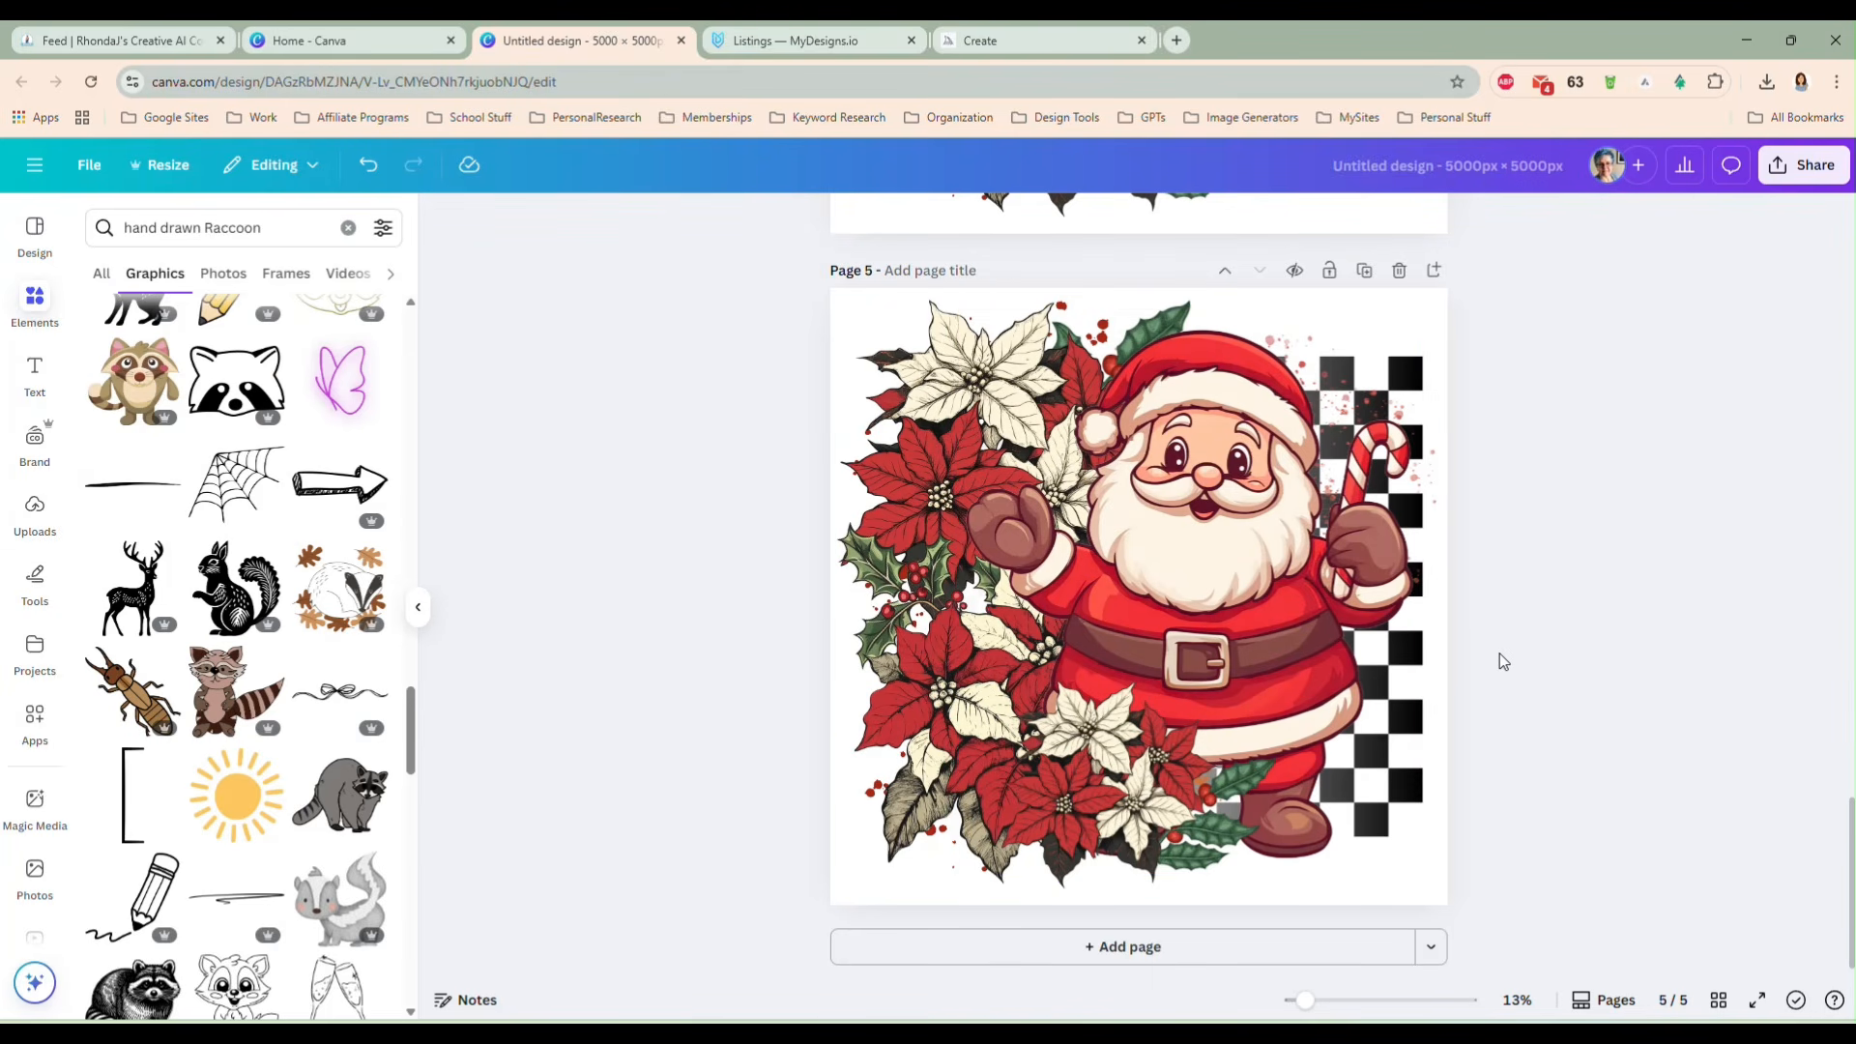
{"action": "scroll", "coordinate": [1494, 638], "scroll_direction": "up", "scroll_amount": 6}
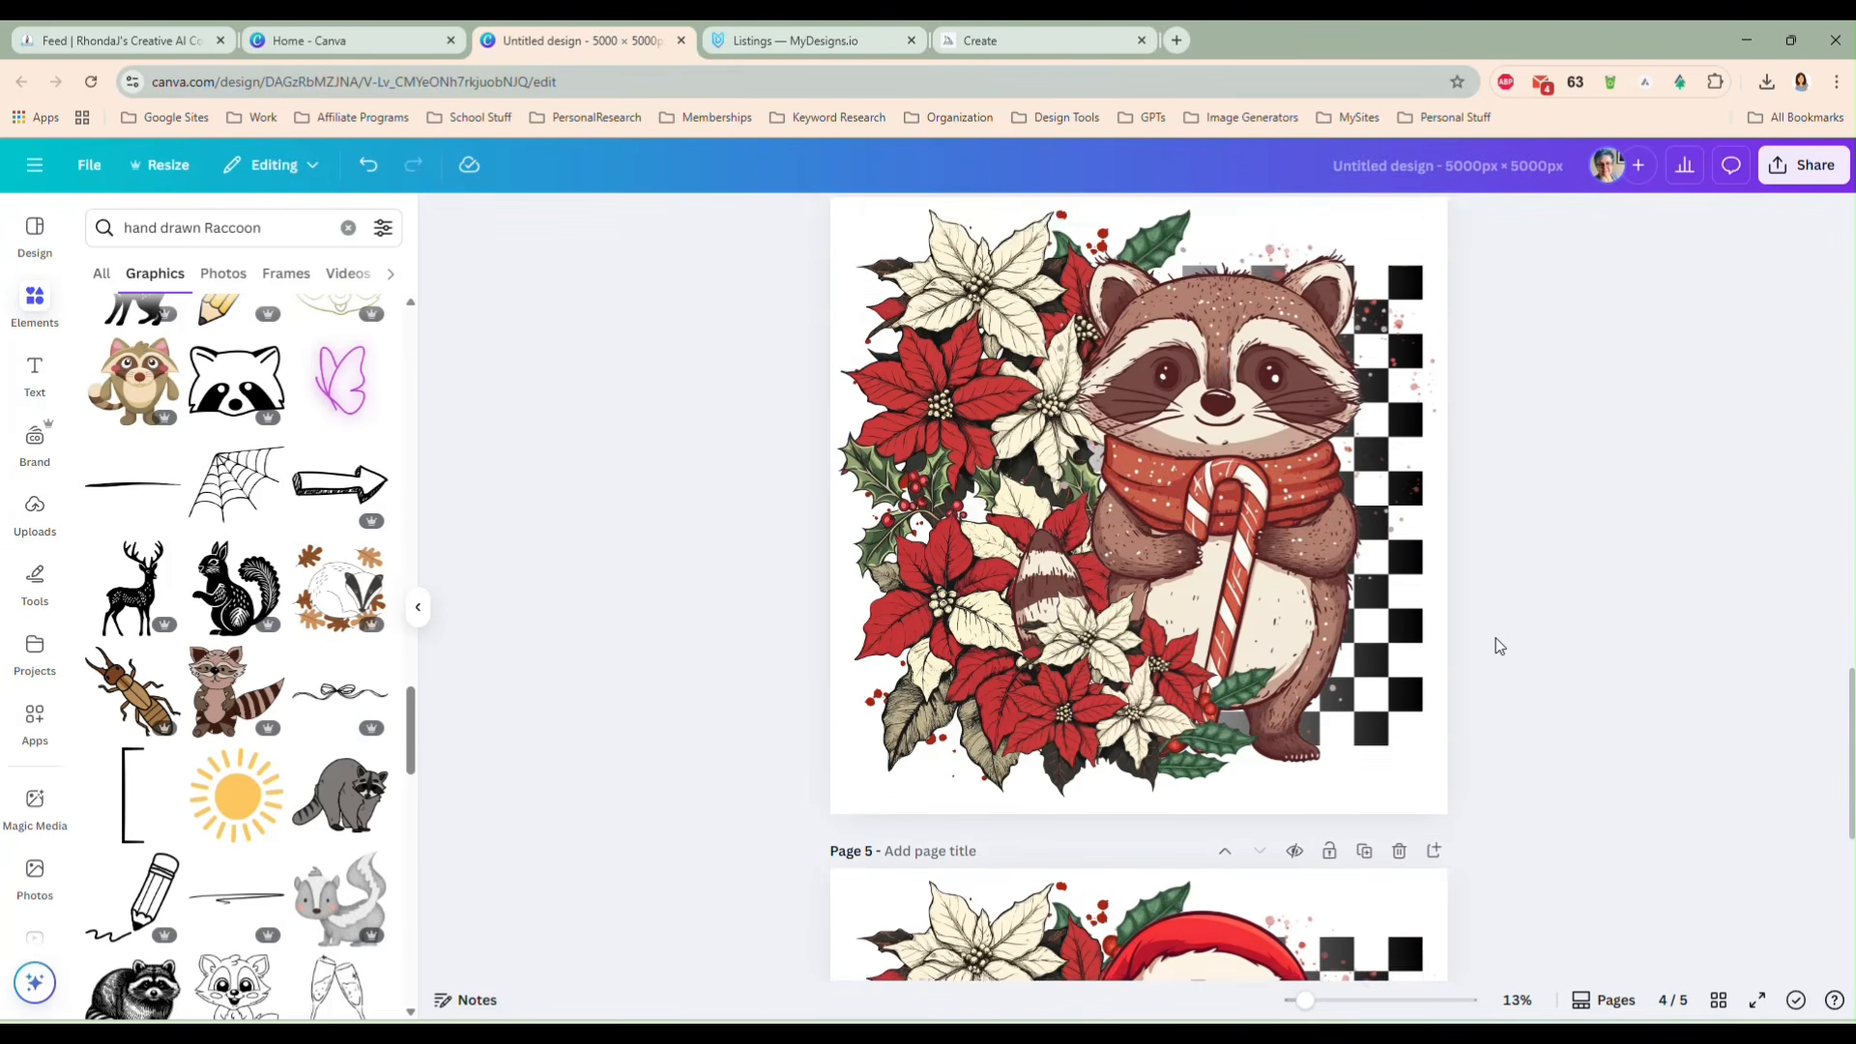
{"action": "scroll", "coordinate": [1495, 638], "scroll_direction": "up", "scroll_amount": 8}
{"action": "scroll", "coordinate": [1495, 638], "scroll_direction": "down", "scroll_amount": 2}
- In Midjourney, replace "Santa Claus" in the prompt with "Ghost wearing a santa hat and" and generate the images
{"action": "left_click", "coordinate": [1067, 45]}
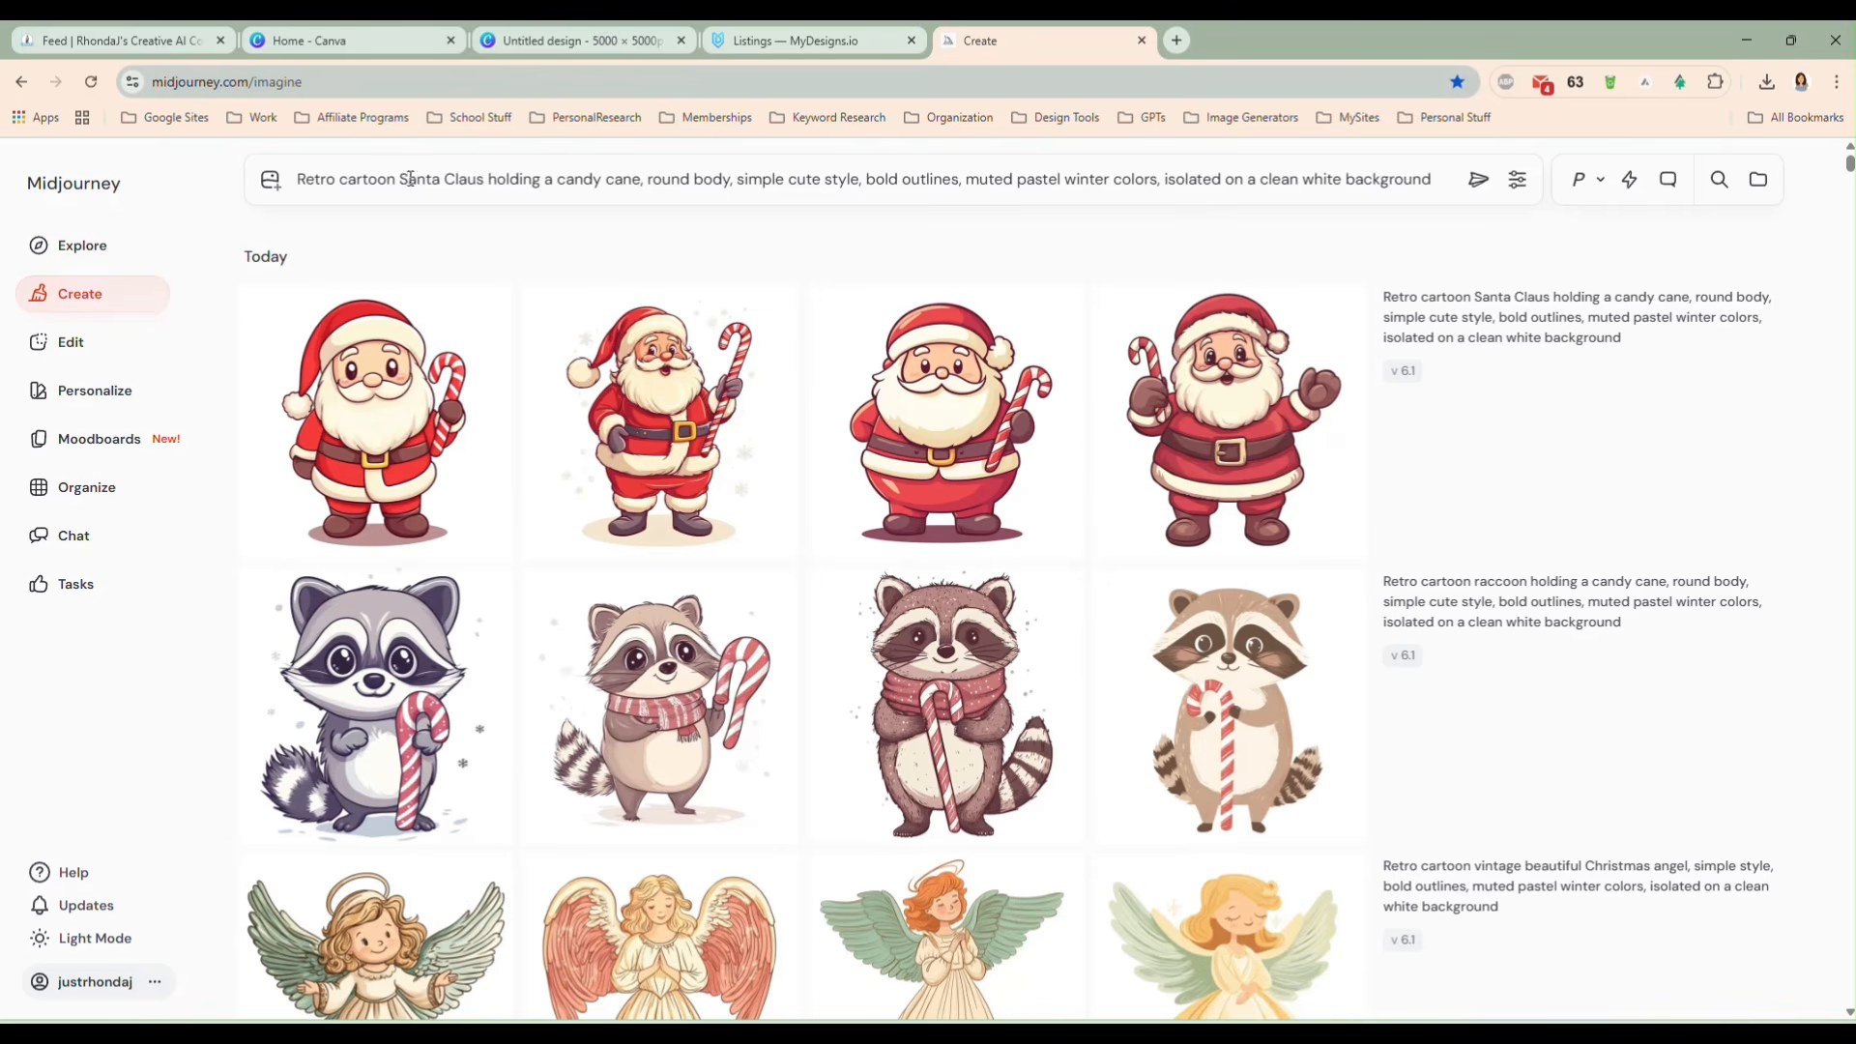
{"action": "left_click_drag", "start_coordinate": [400, 179], "coordinate": [472, 183]}
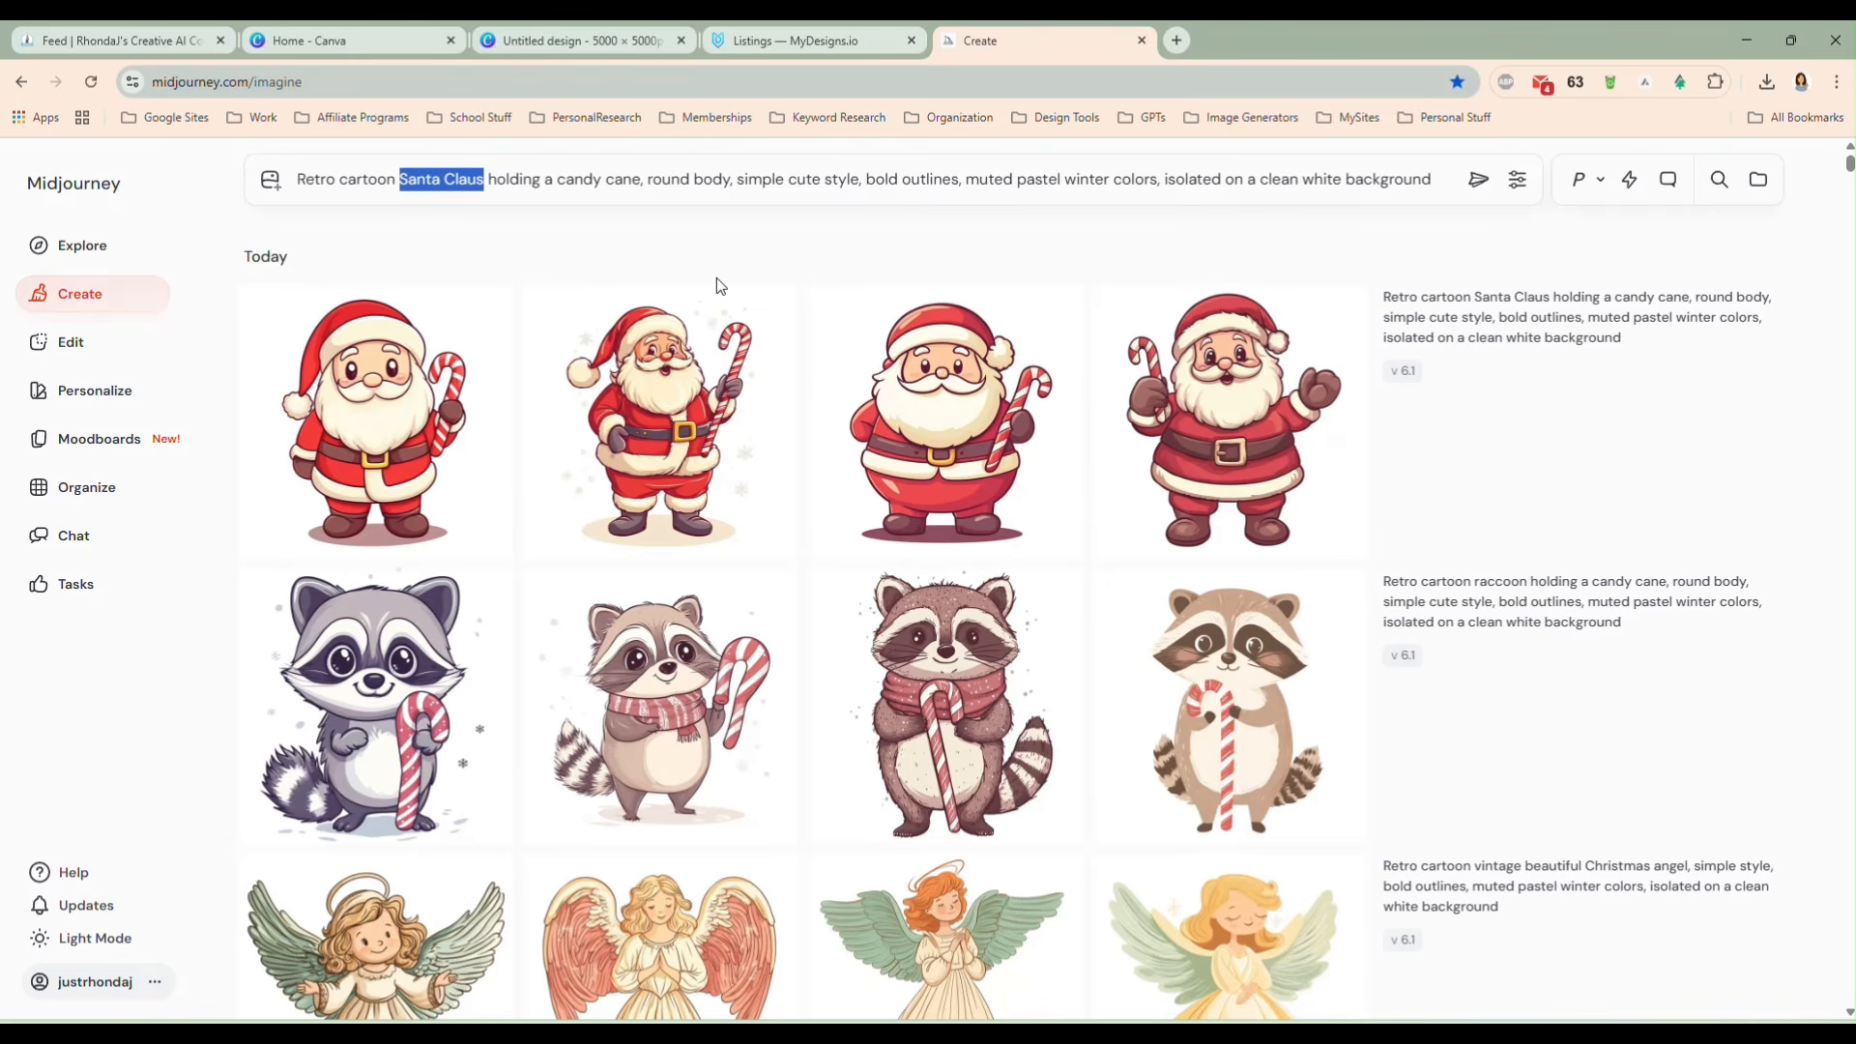
{"action": "type", "text": "G"}
{"action": "type", "text": "t we3"}
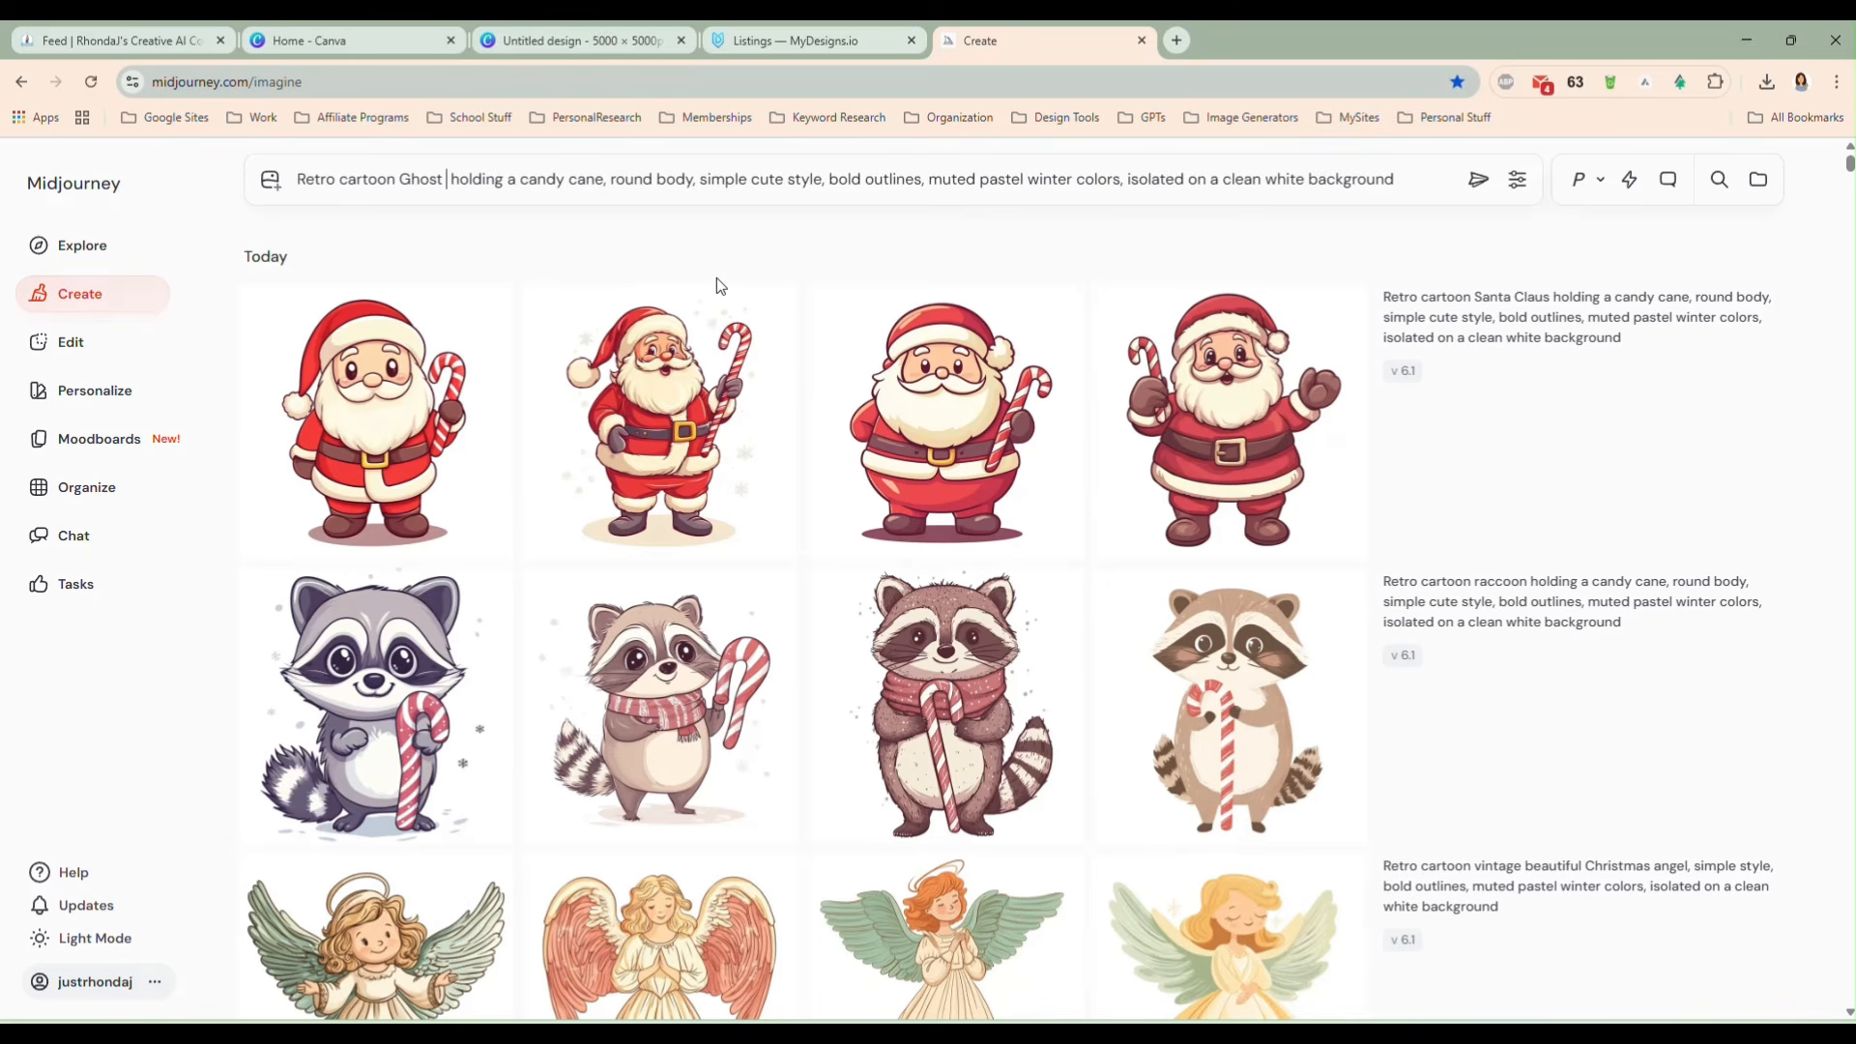
{"action": "key", "text": "BackSpace"}
{"action": "type", "text": "aring a san"}
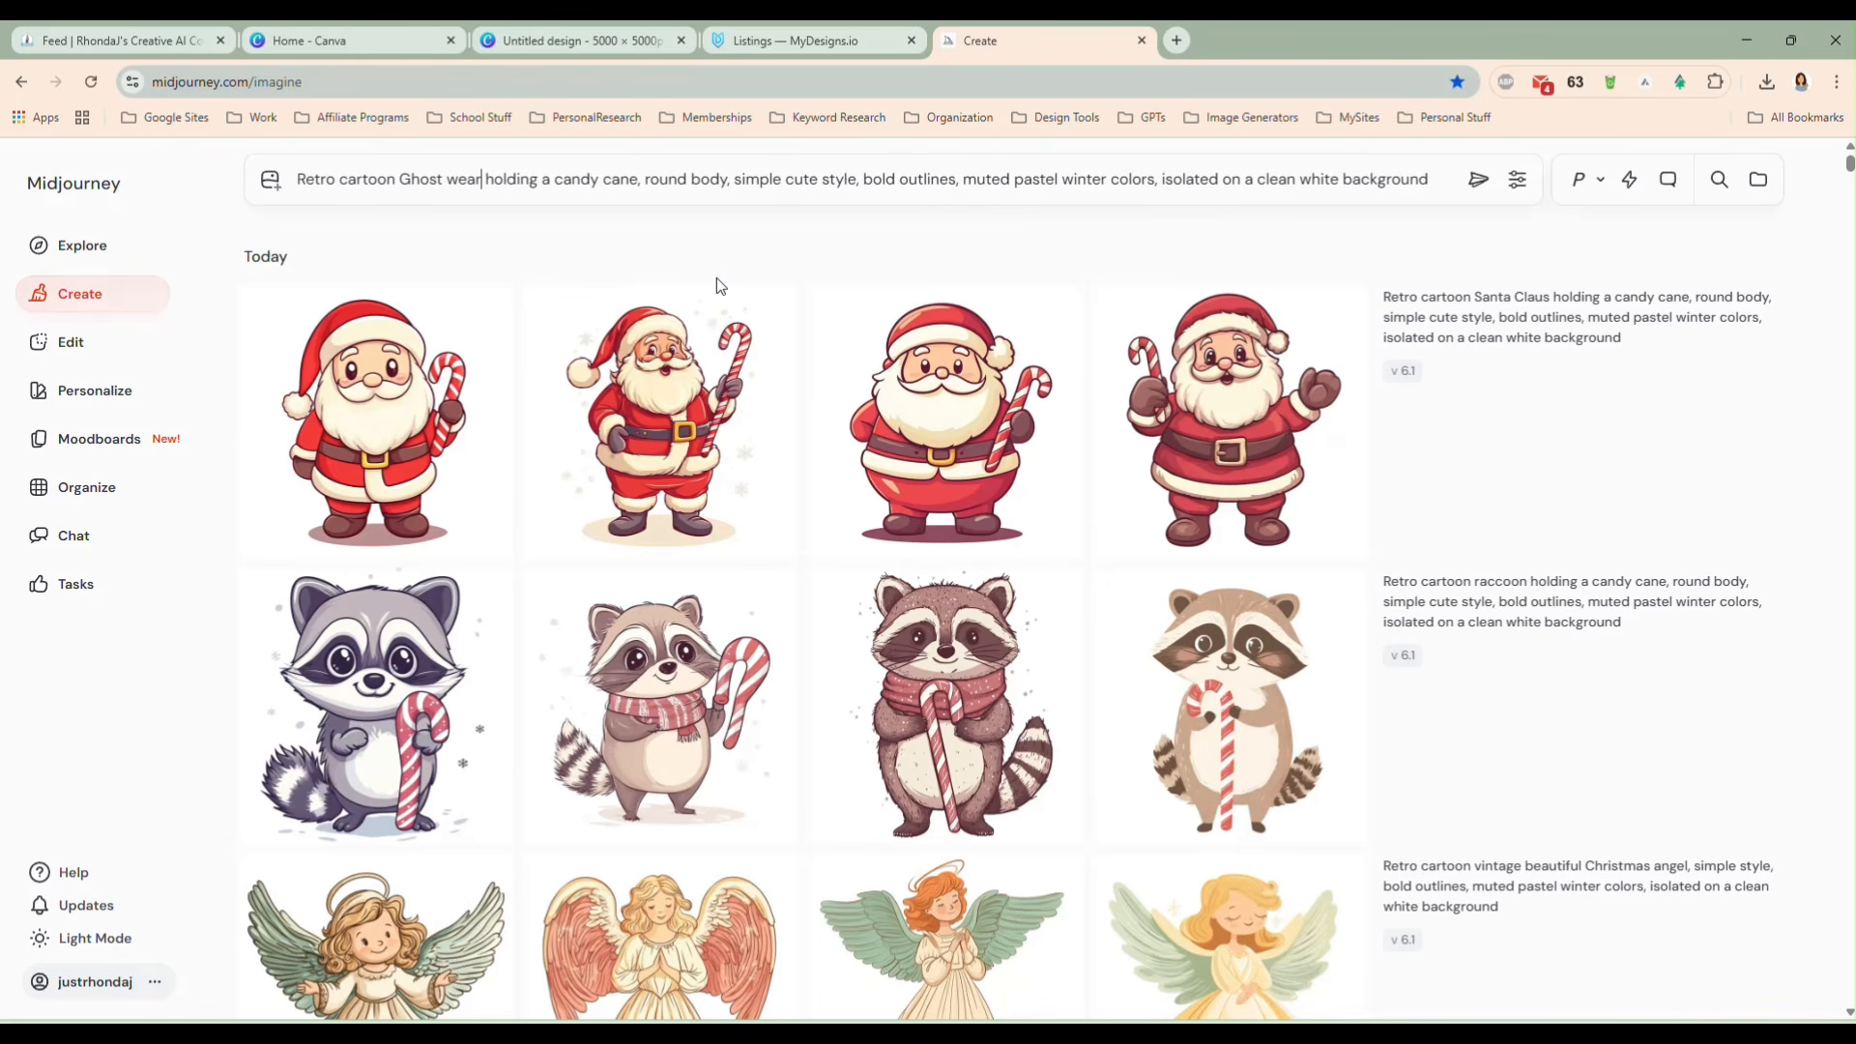
{"action": "type", "text": "ta hat and"}
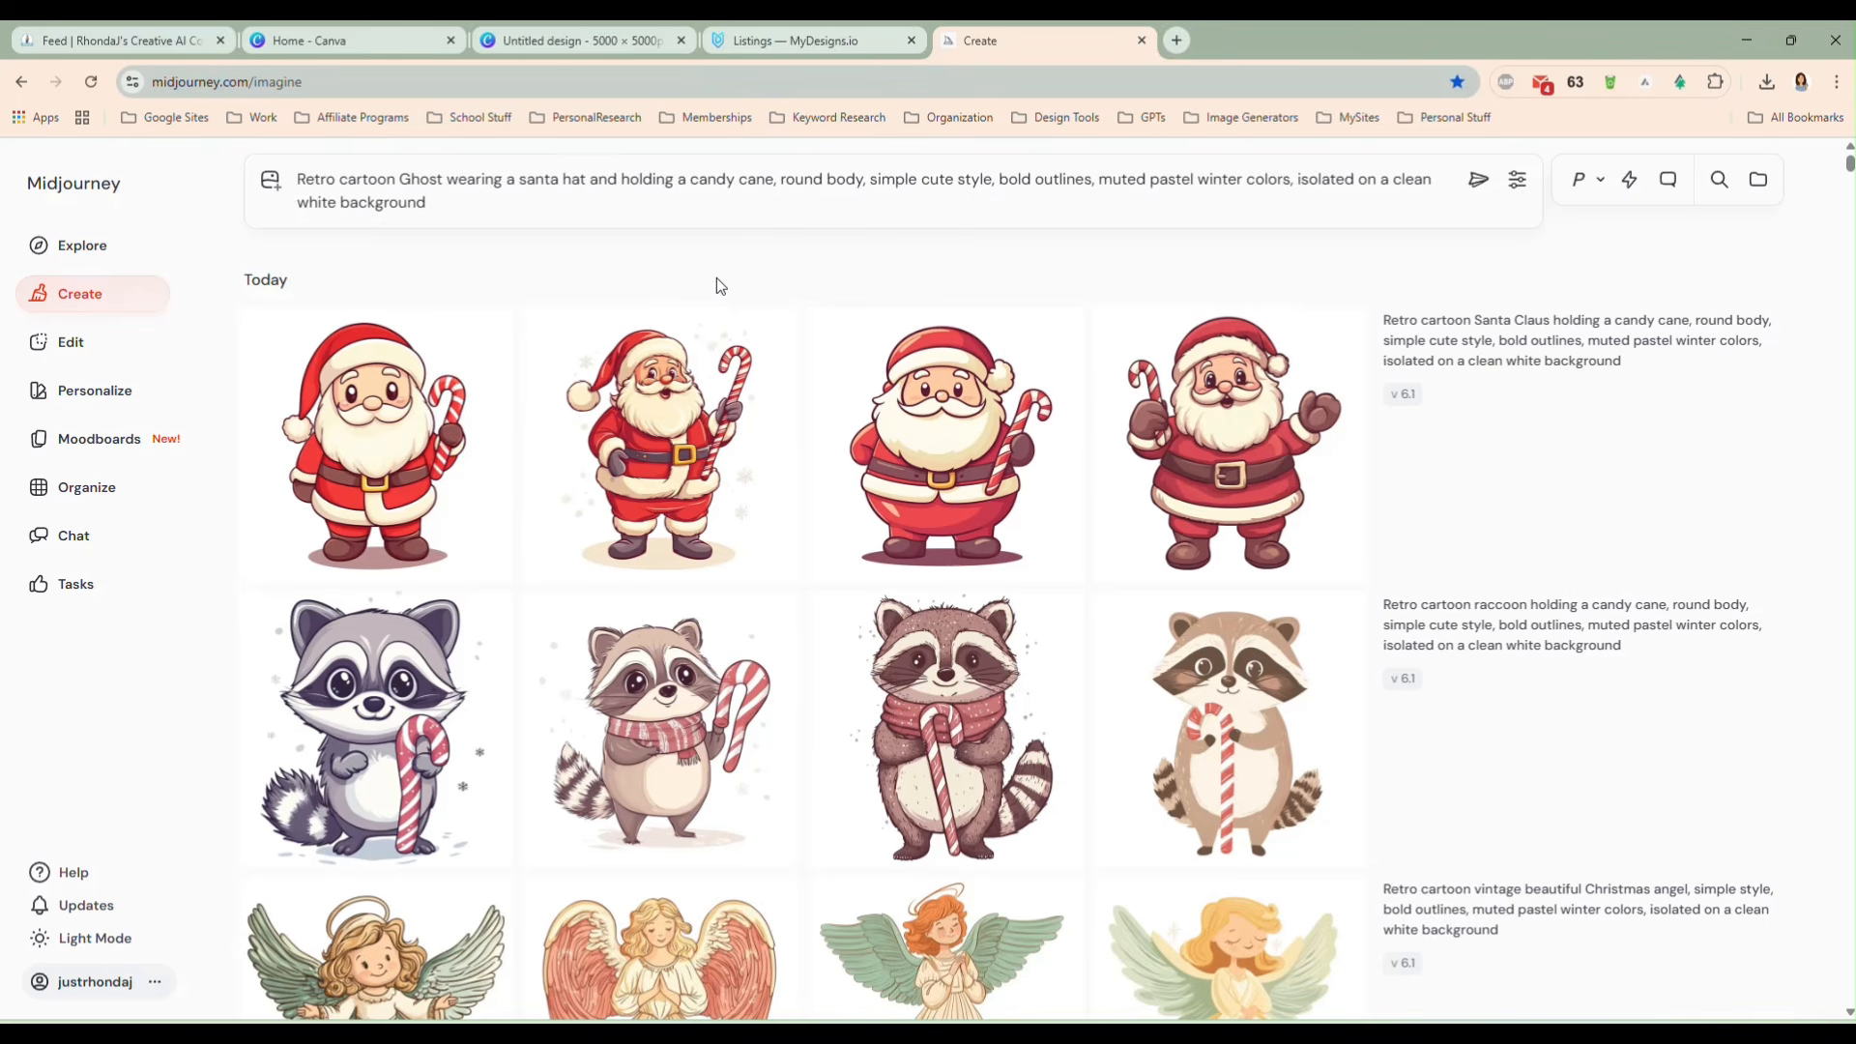
{"action": "key", "text": "Return"}
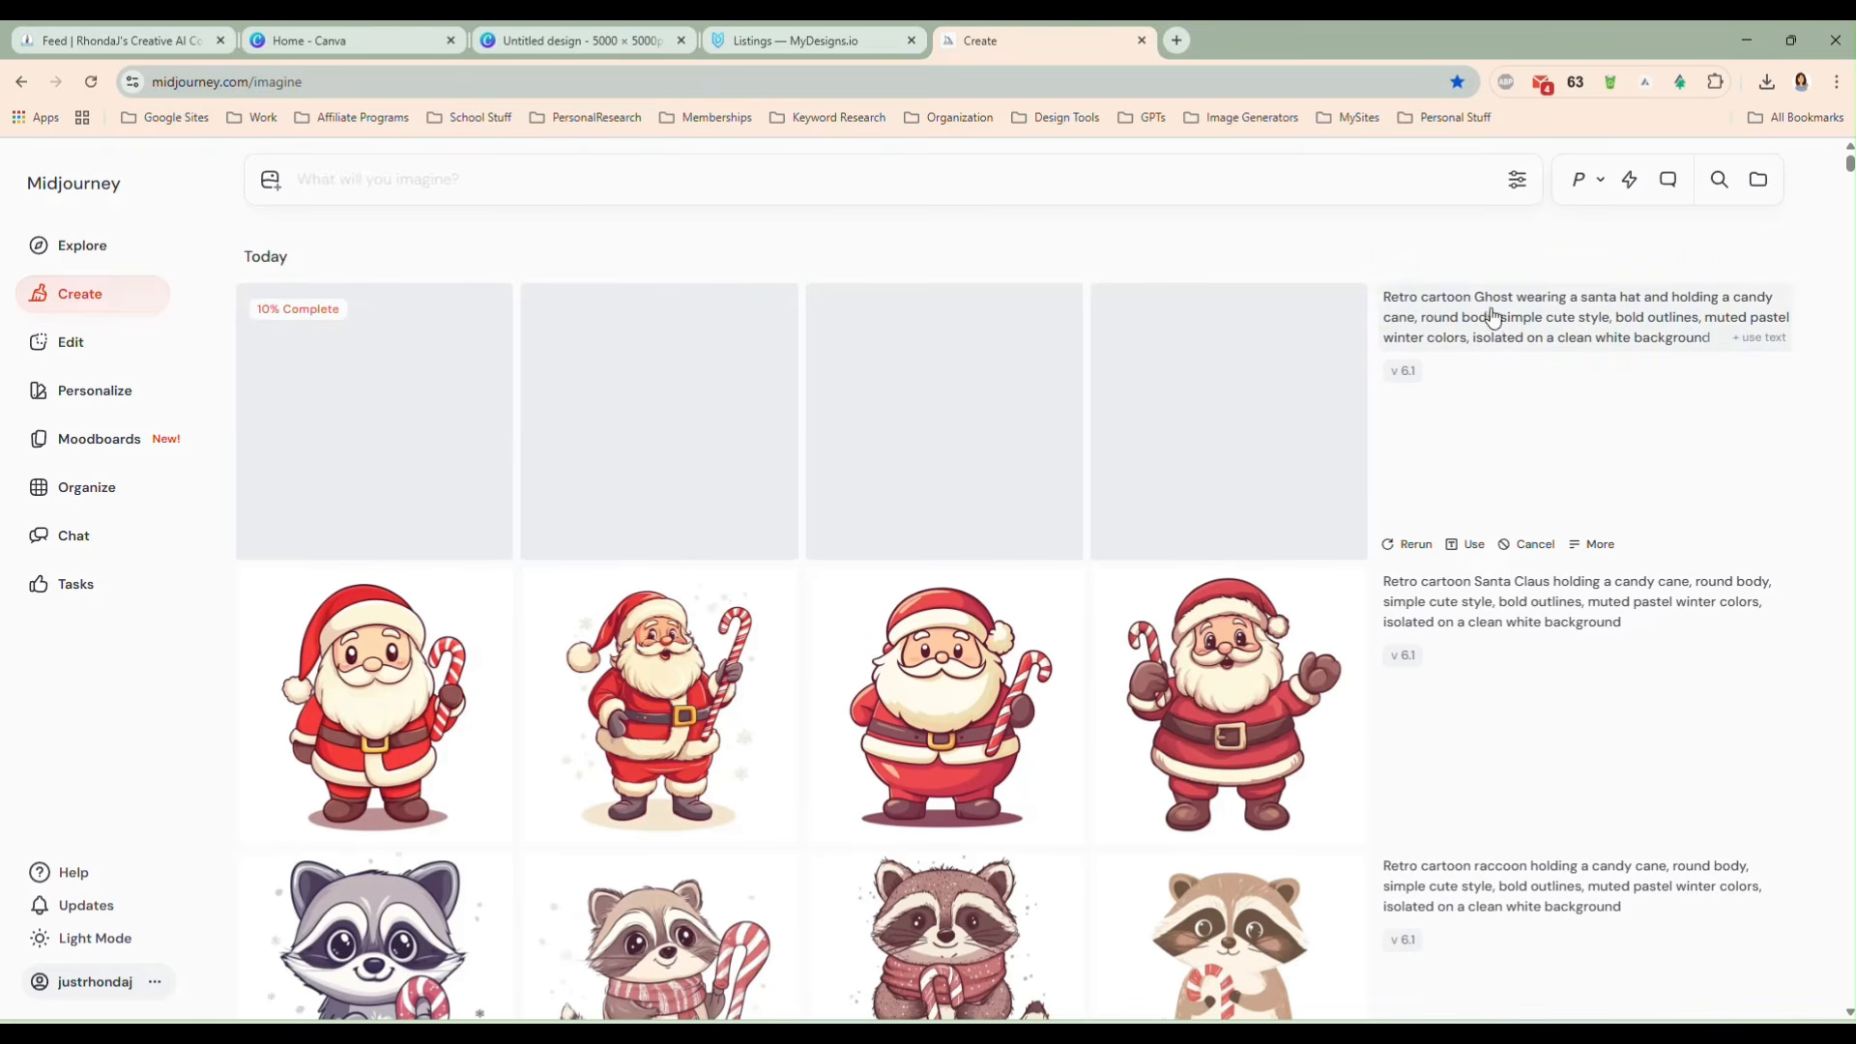
- Back in the Canva design, duplicate the Santa page and delete the Santa image from the copy
{"action": "left_click", "coordinate": [561, 36]}
{"action": "scroll", "coordinate": [1138, 580], "scroll_direction": "down", "scroll_amount": 10}
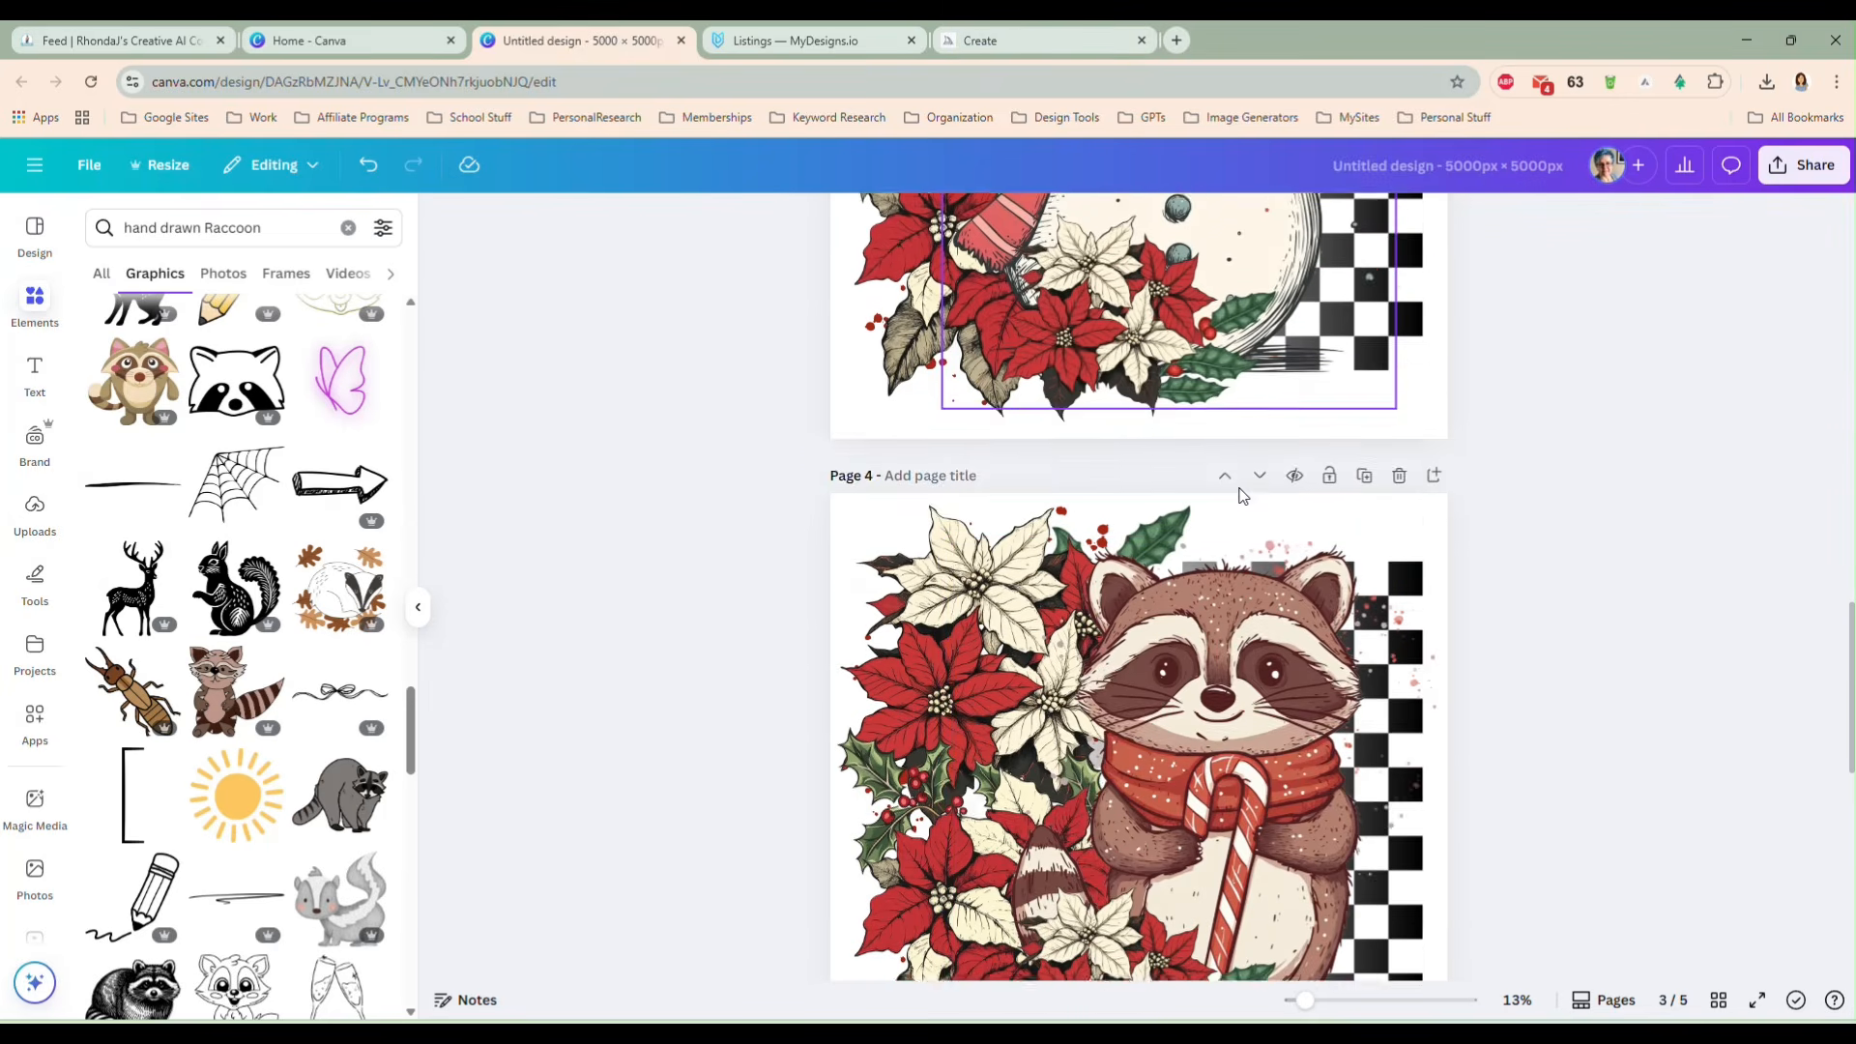
{"action": "scroll", "coordinate": [1138, 580], "scroll_direction": "down", "scroll_amount": 2}
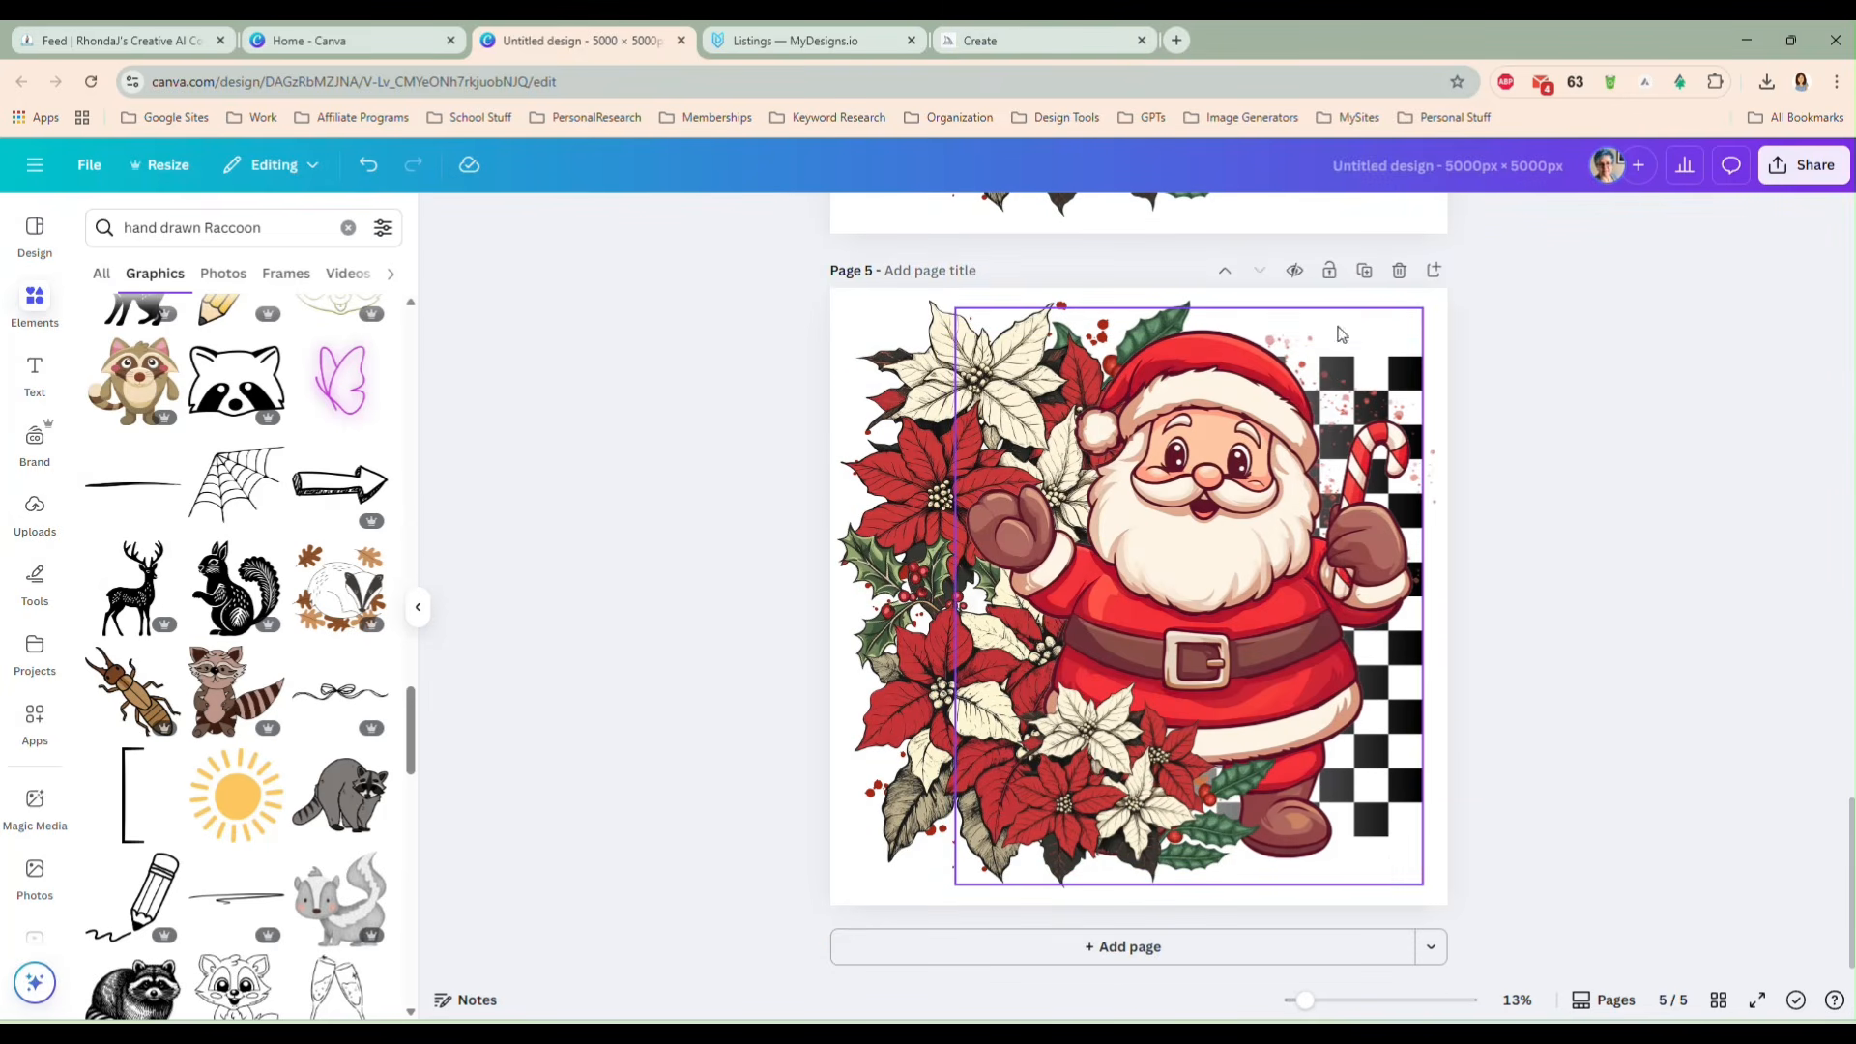
{"action": "left_click", "coordinate": [1364, 270]}
{"action": "left_click", "coordinate": [1226, 530]}
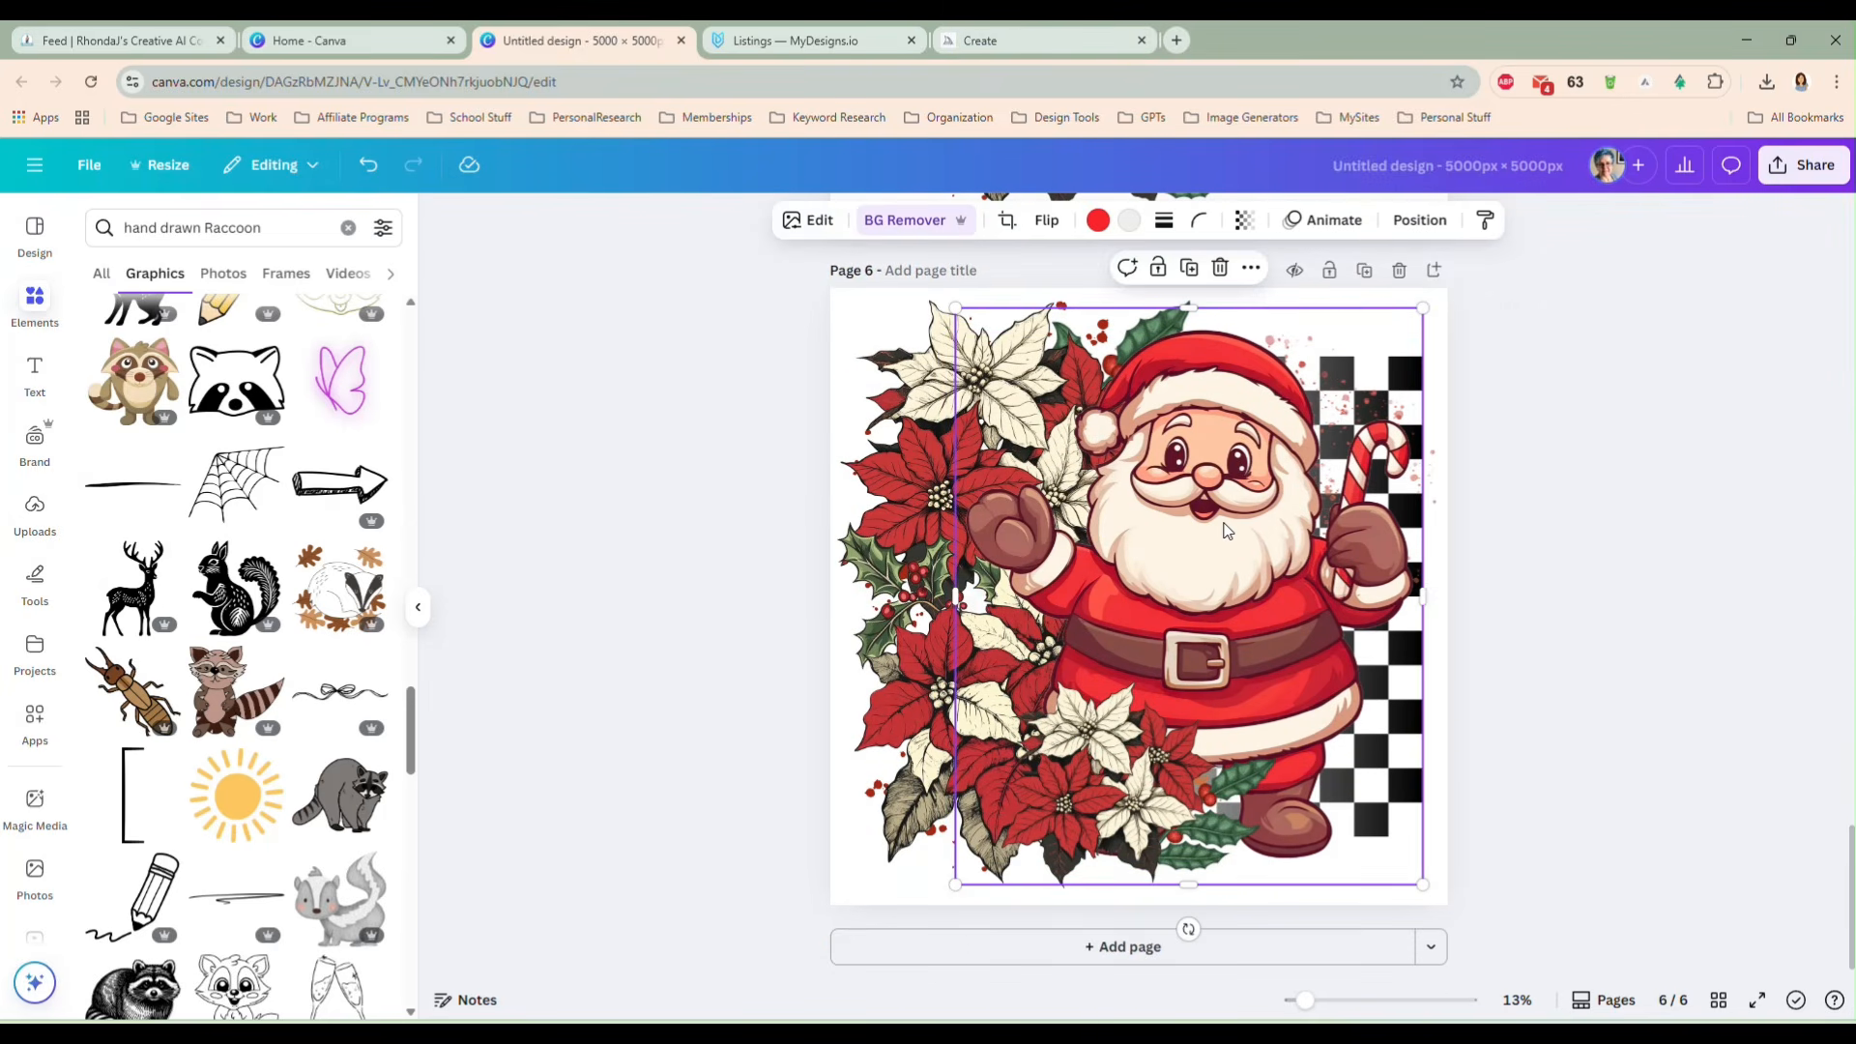
{"action": "key", "text": "Delete"}
- Copy the first ghost image from Midjourney, paste it onto page 6 in Canva, and remove its background
{"action": "left_click", "coordinate": [1069, 43]}
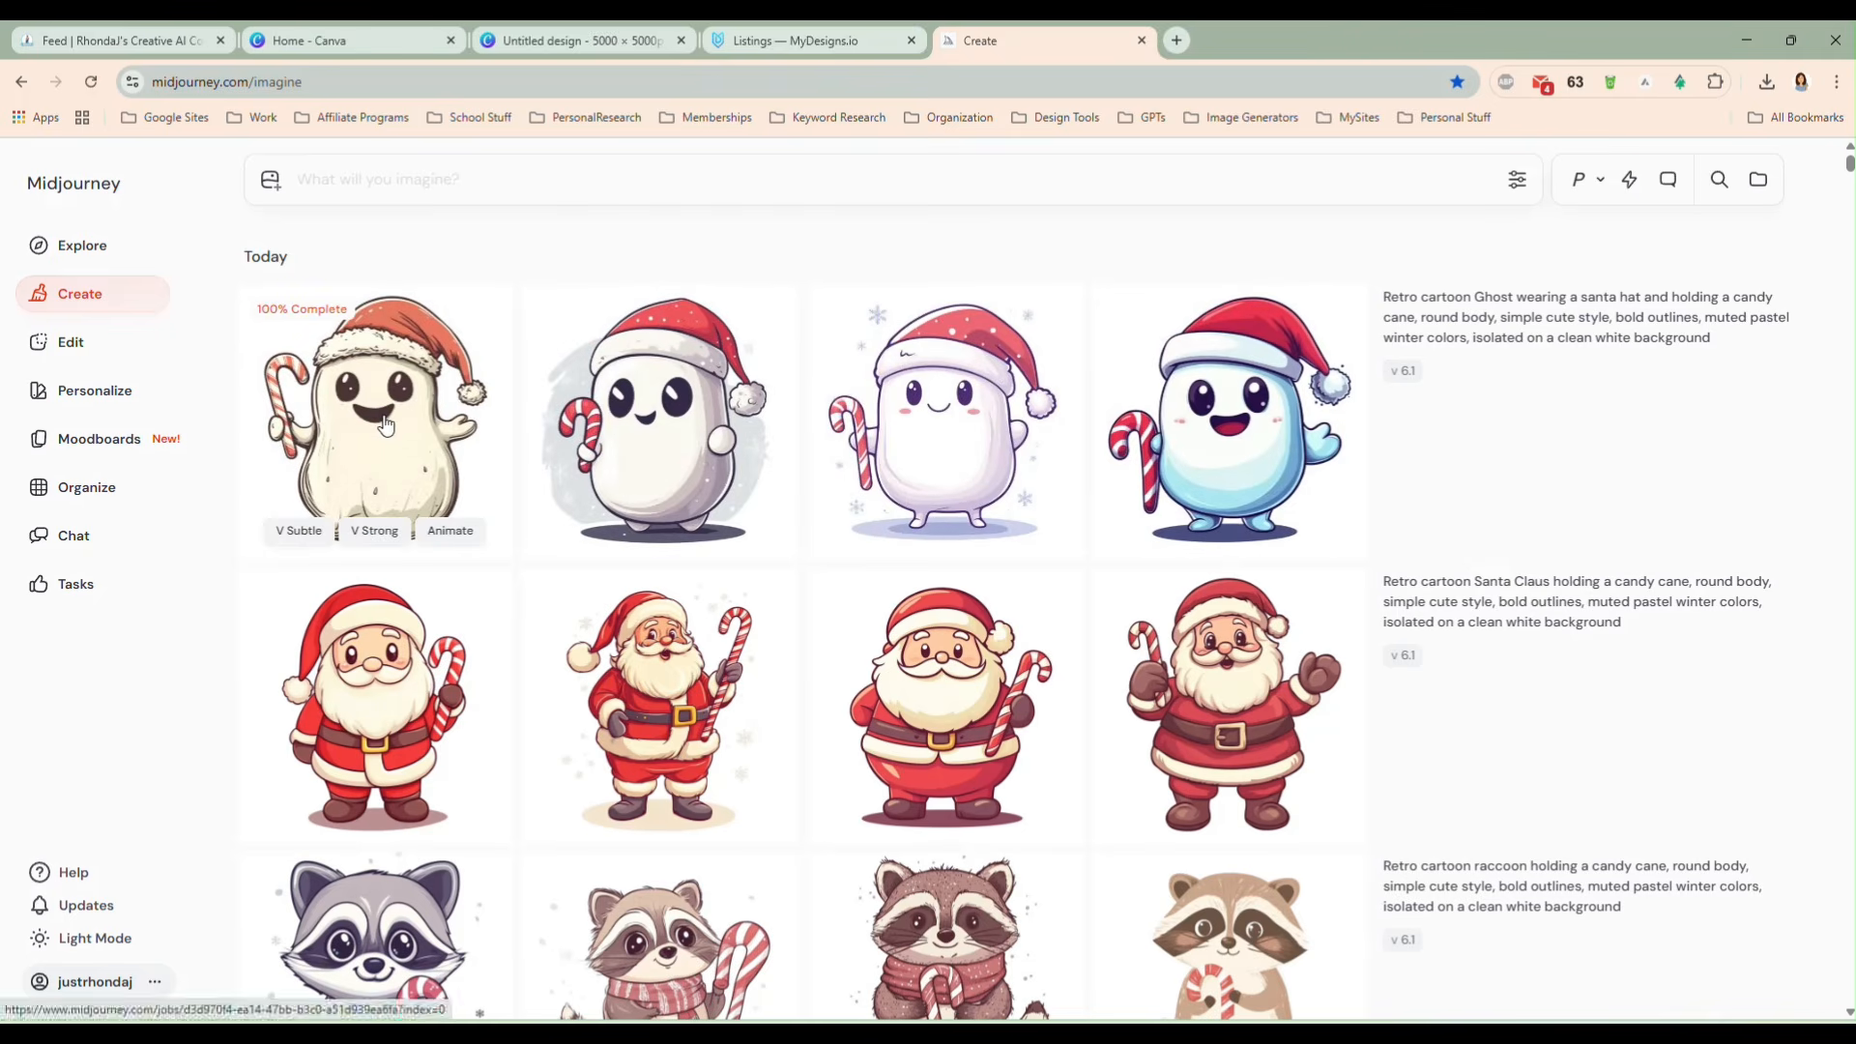
{"action": "left_click", "coordinate": [425, 445]}
{"action": "right_click", "coordinate": [898, 485]}
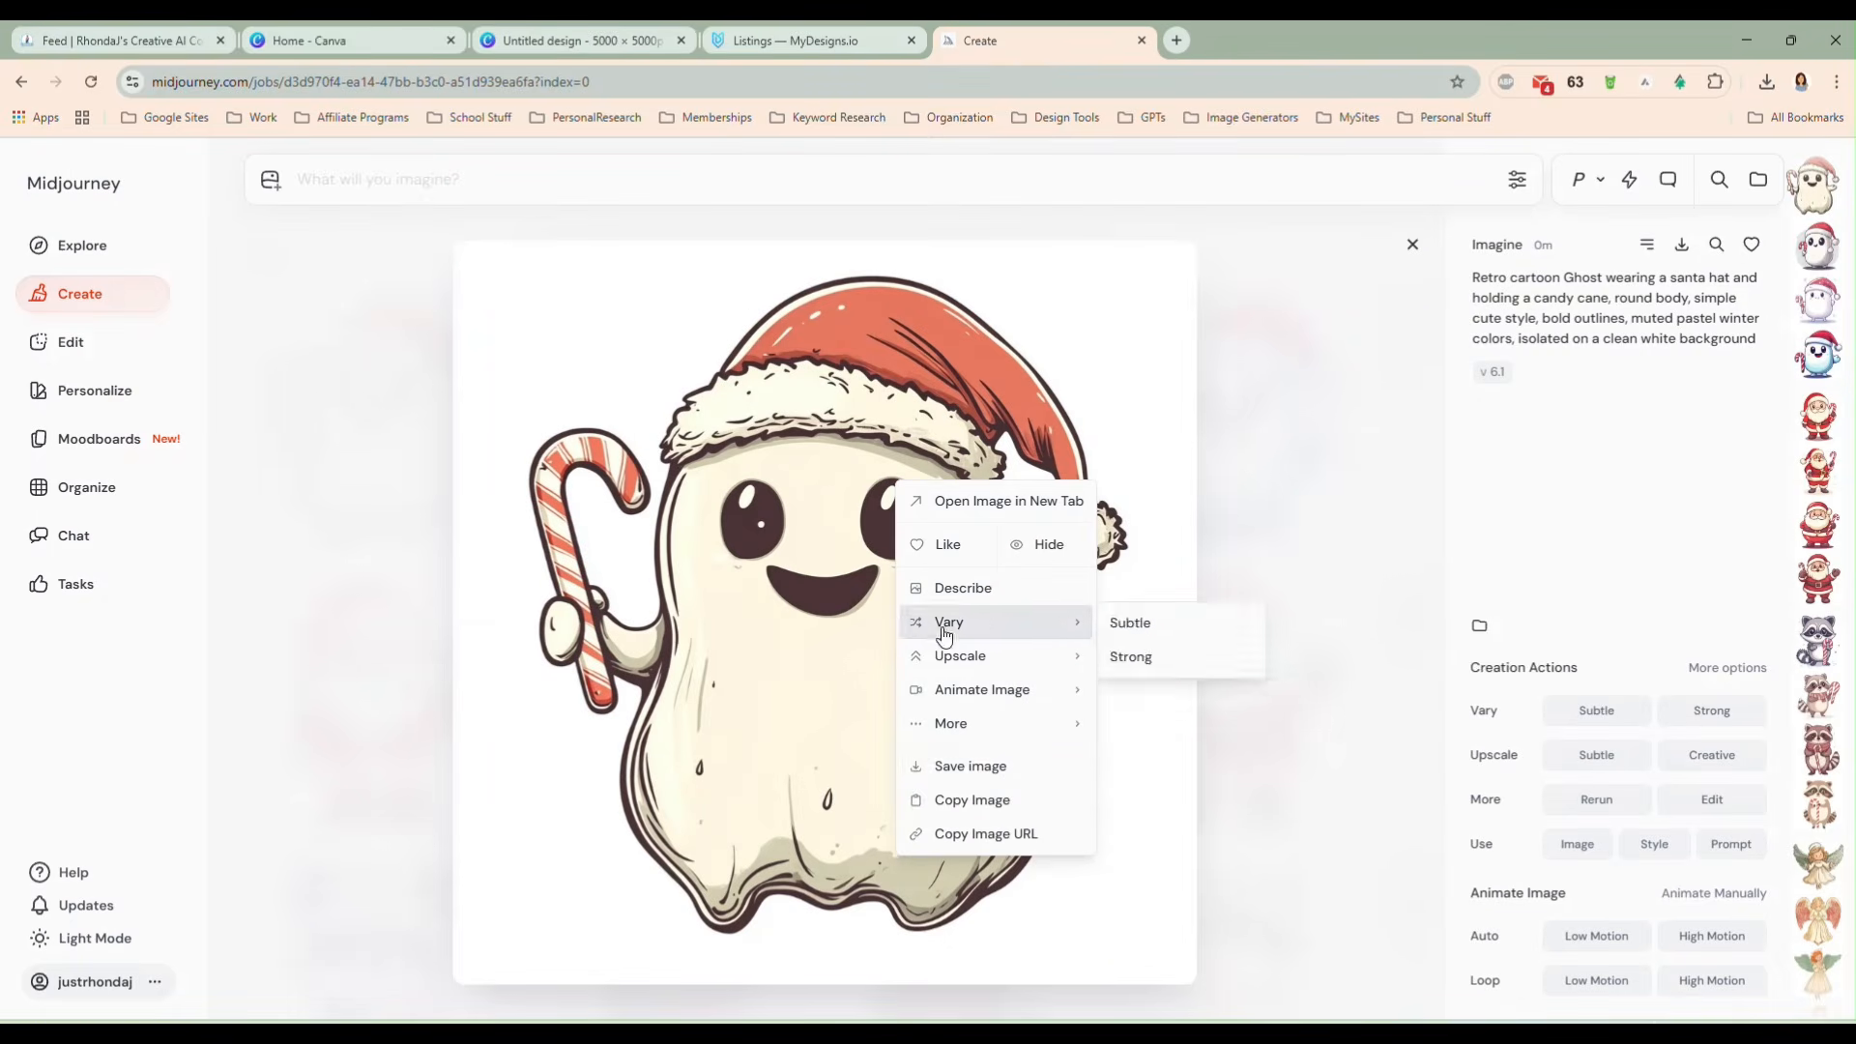
{"action": "left_click", "coordinate": [984, 810]}
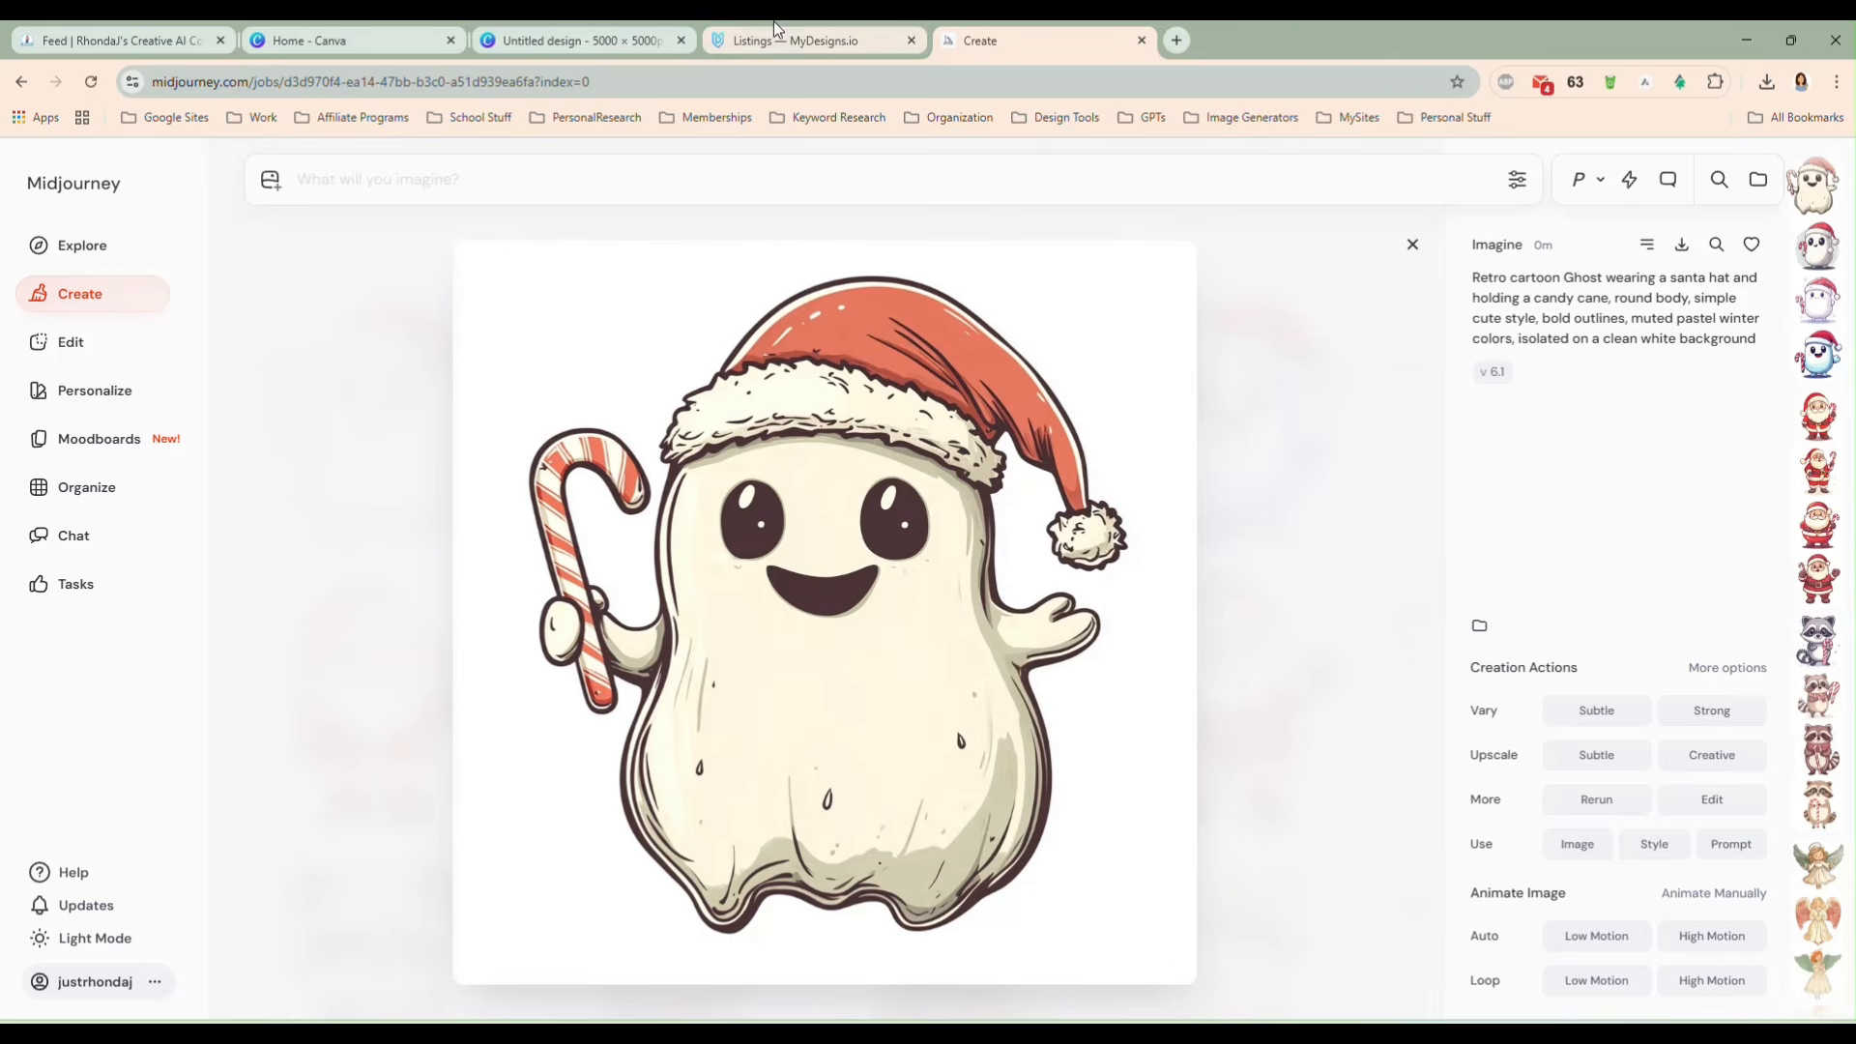
{"action": "left_click", "coordinate": [532, 40]}
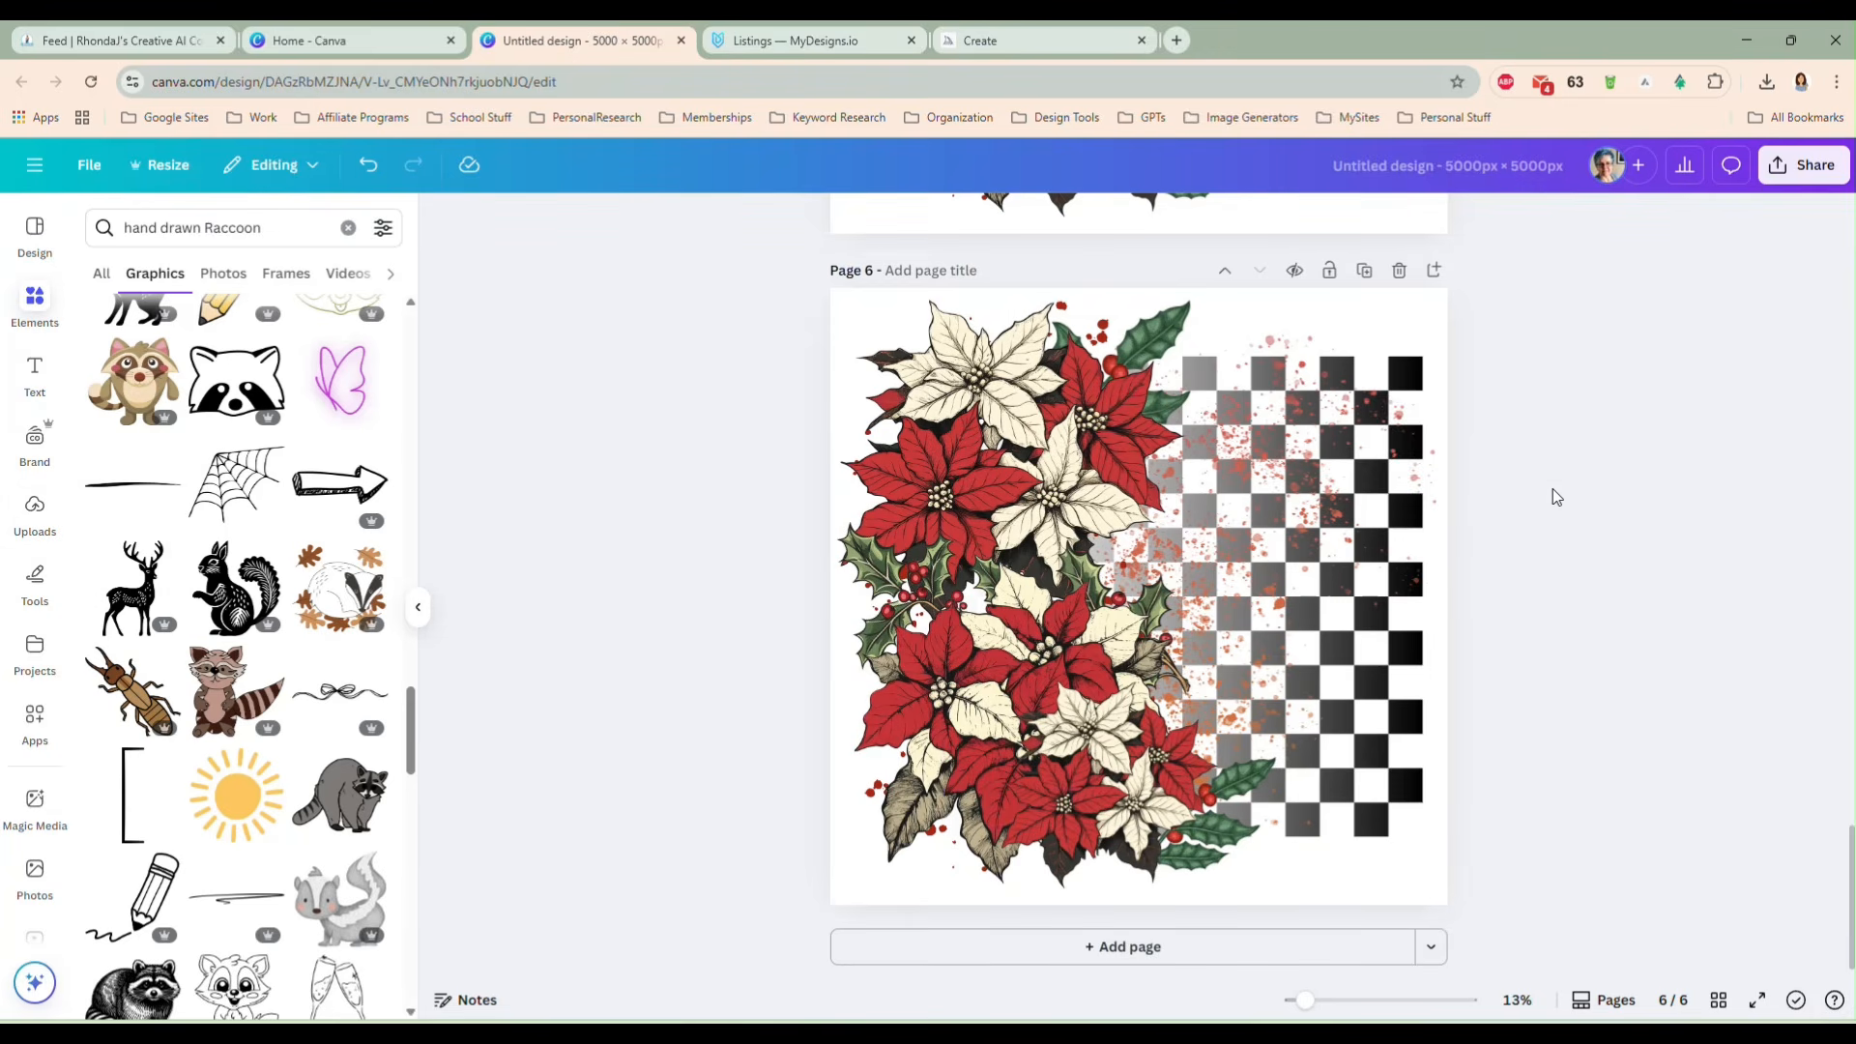
{"action": "key", "text": "ctrl+v"}
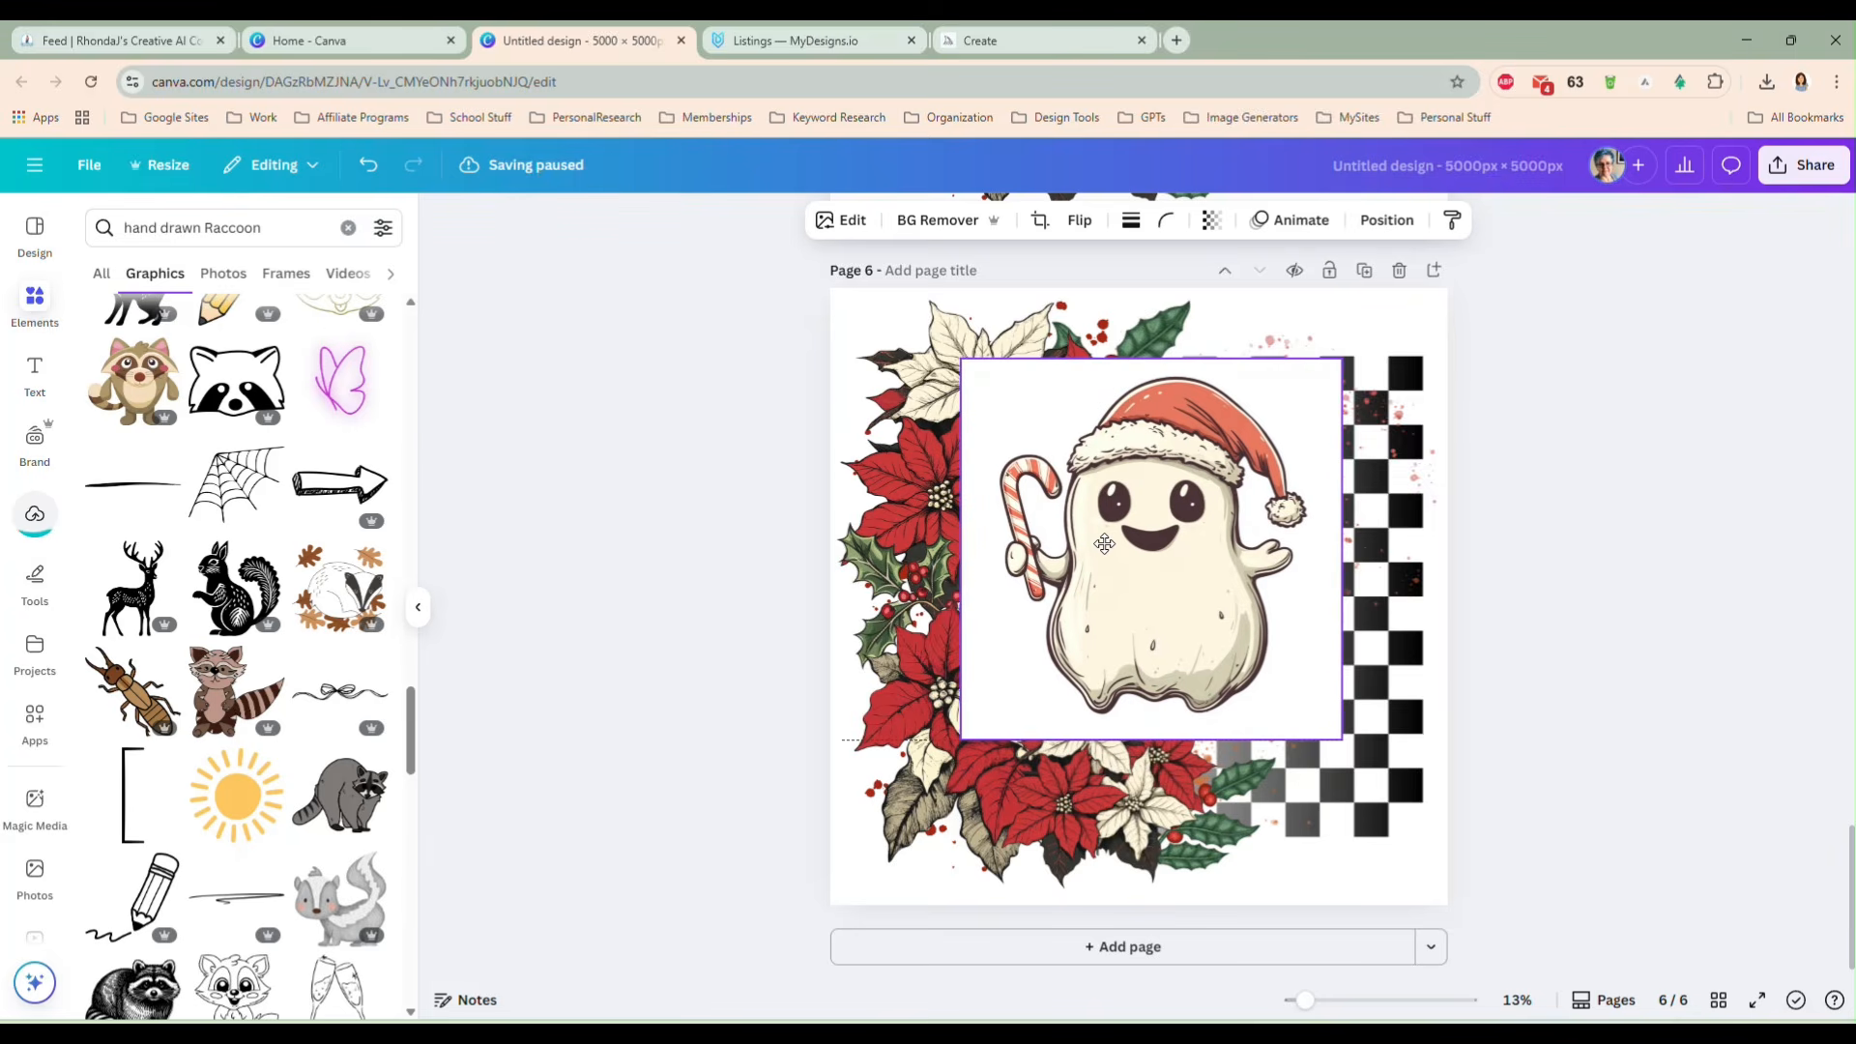
{"action": "left_click", "coordinate": [920, 220]}
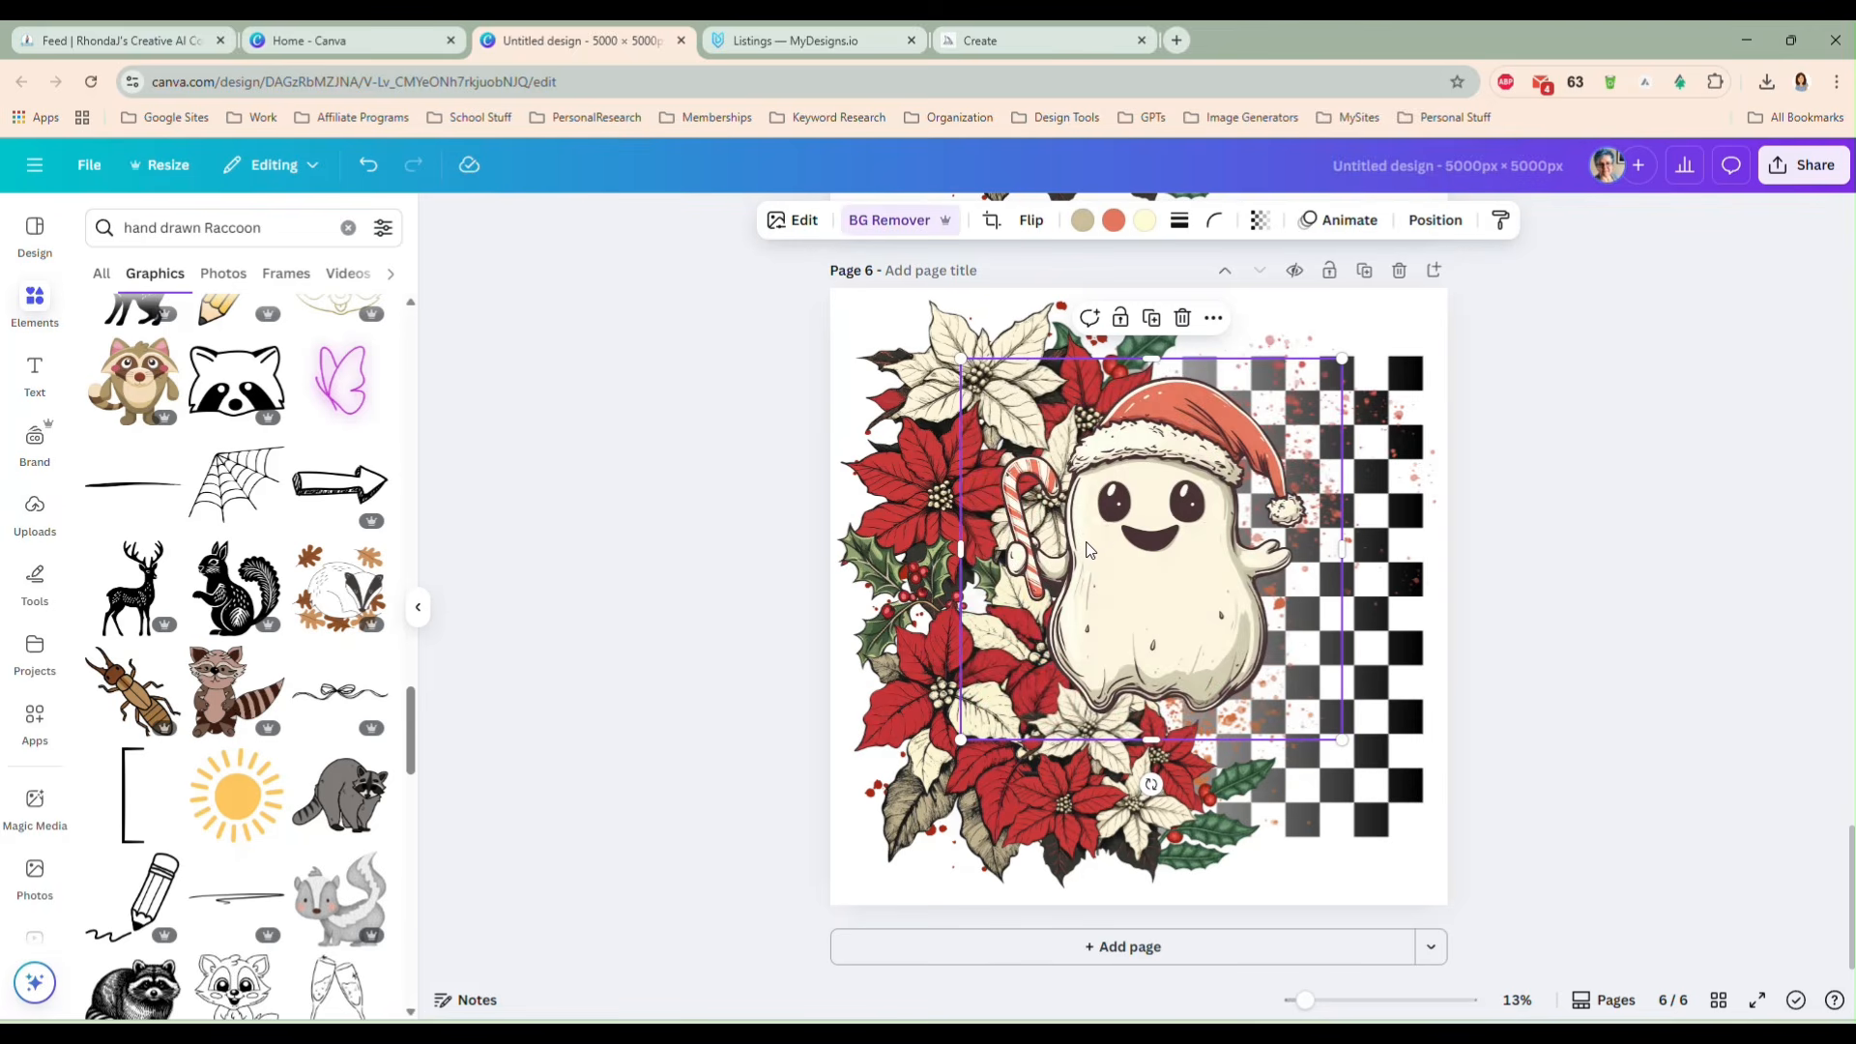
- Flip the ghost horizontally, and enlarge and position it over the flowers and checkerboard
{"action": "left_click", "coordinate": [1030, 222]}
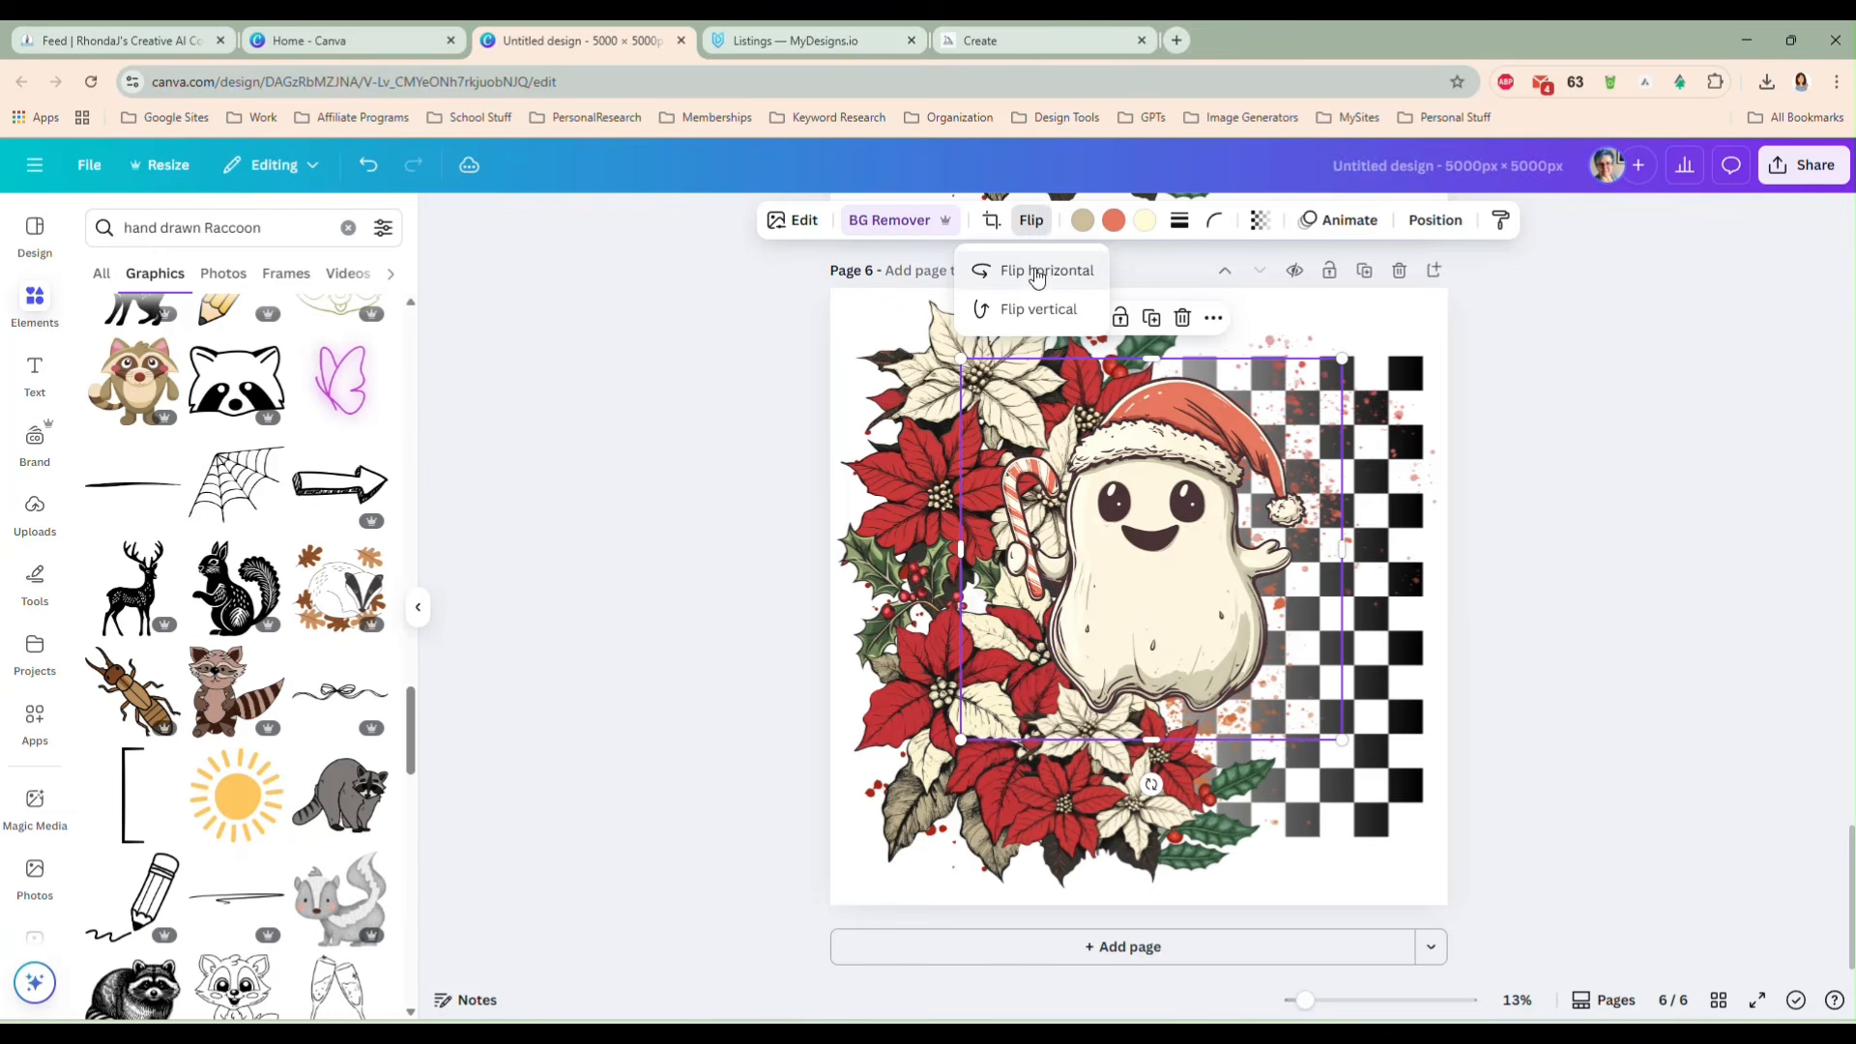
{"action": "left_click", "coordinate": [1046, 270]}
{"action": "left_click_drag", "start_coordinate": [1129, 585], "coordinate": [1100, 543]}
{"action": "left_click_drag", "start_coordinate": [1311, 698], "coordinate": [1425, 946]}
{"action": "left_click_drag", "start_coordinate": [1206, 765], "coordinate": [1222, 781]}
- Move the ghost layer behind the front poinsettia cluster and holly, and shift the ghost slightly toward the flowers
{"action": "left_click", "coordinate": [1433, 222]}
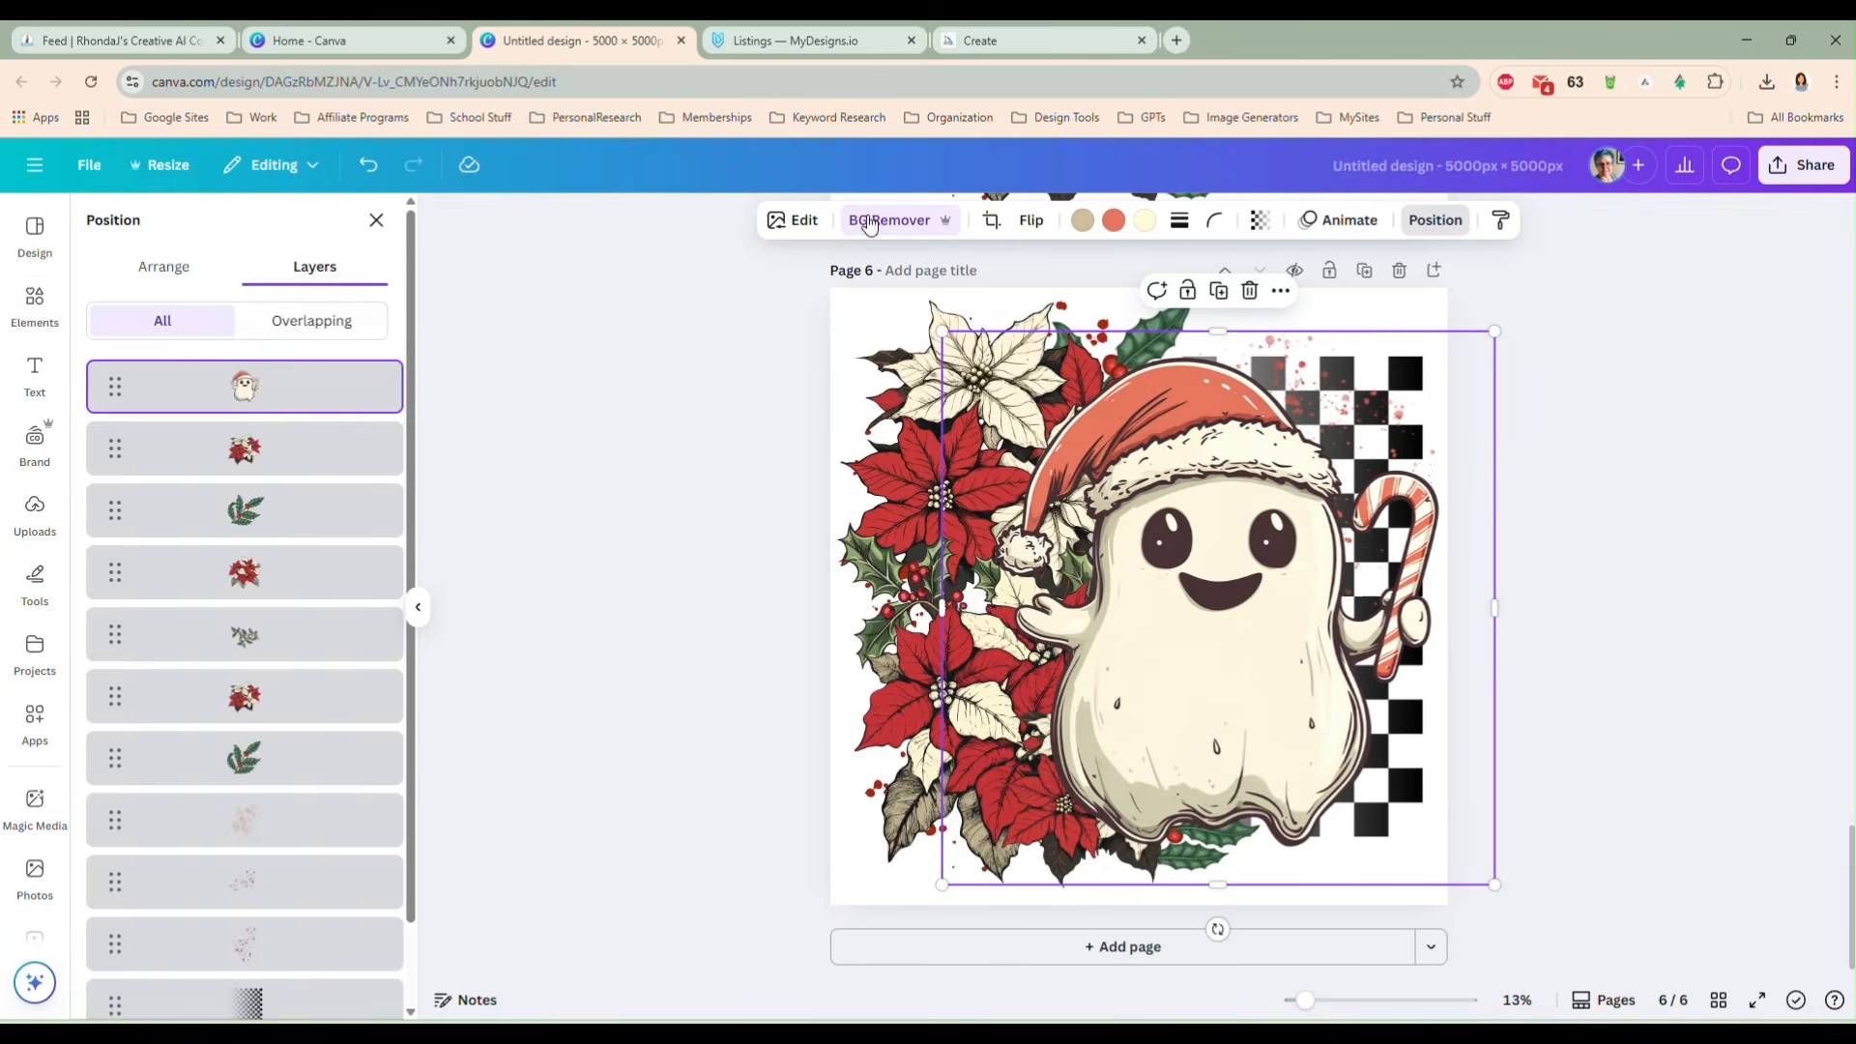
{"action": "left_click_drag", "start_coordinate": [300, 388], "coordinate": [288, 509]}
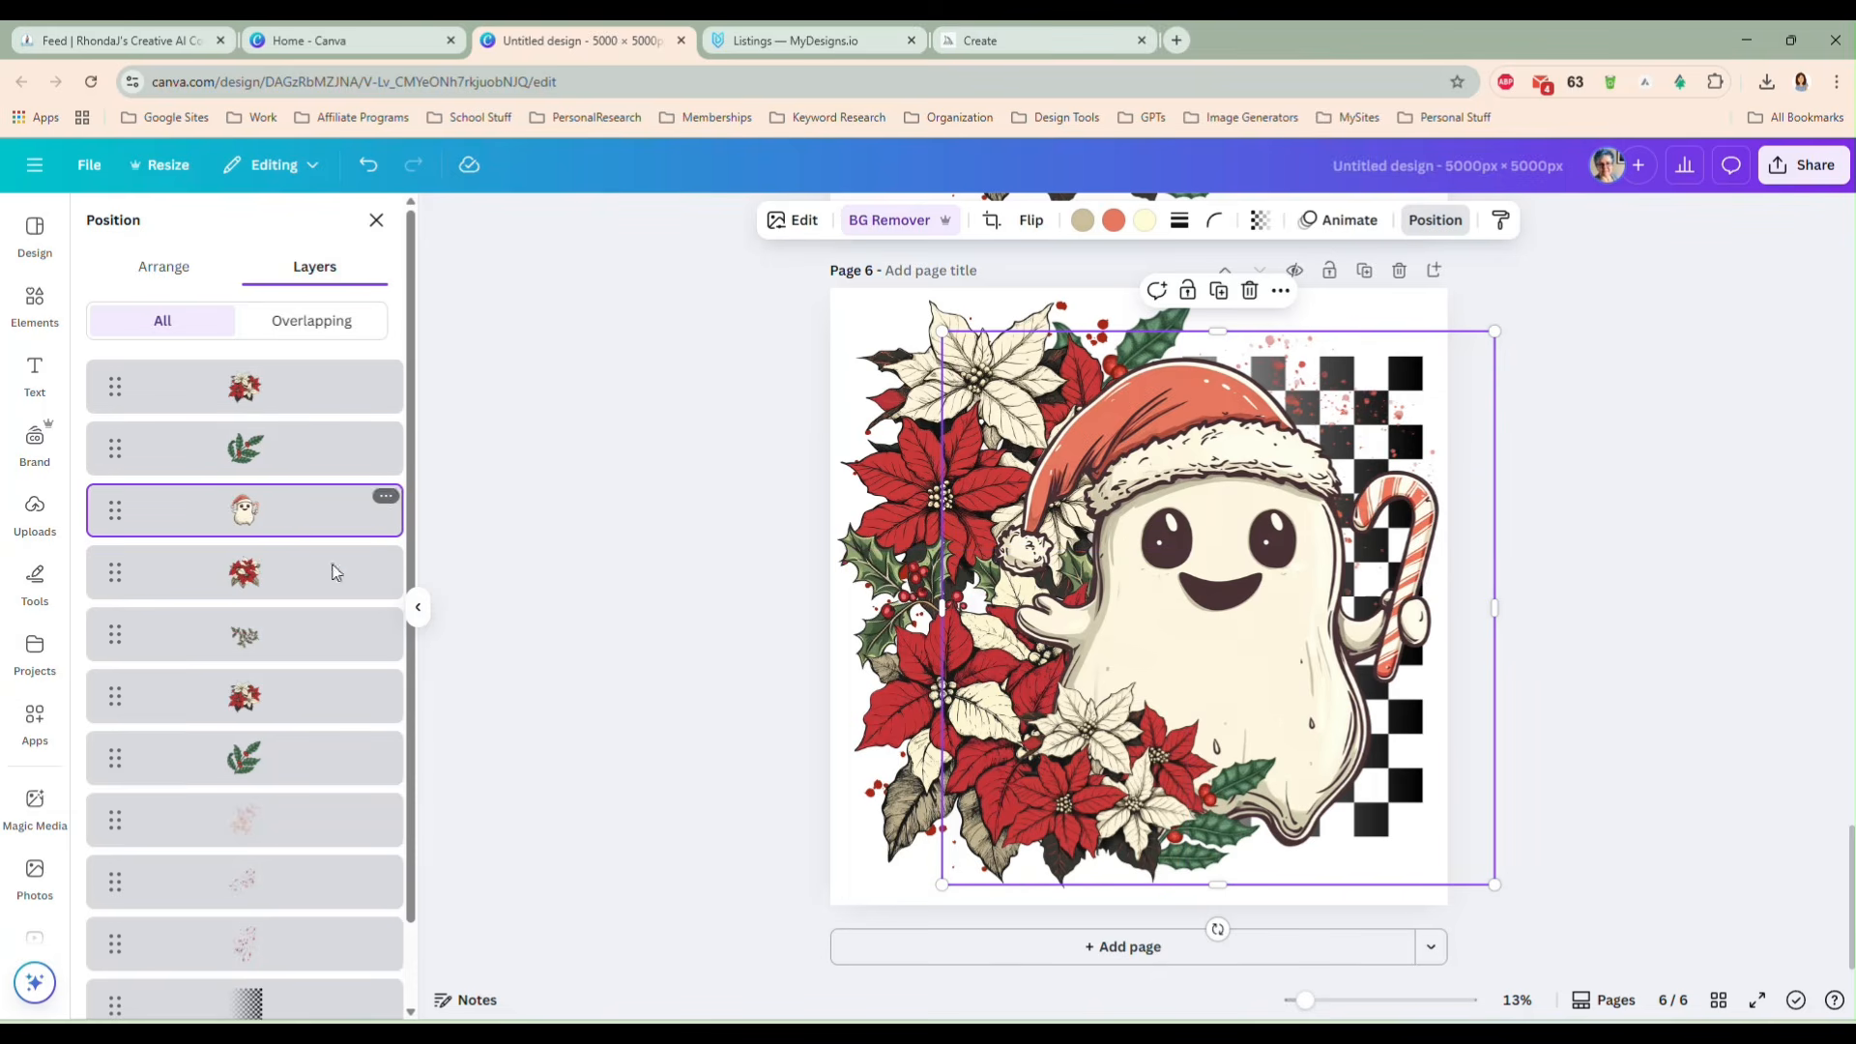
{"action": "left_click_drag", "start_coordinate": [1284, 636], "coordinate": [1260, 630]}
- Recolor the ghost's orange-red with the bright red document color and its cream with the white default solid color
{"action": "left_click", "coordinate": [1113, 220]}
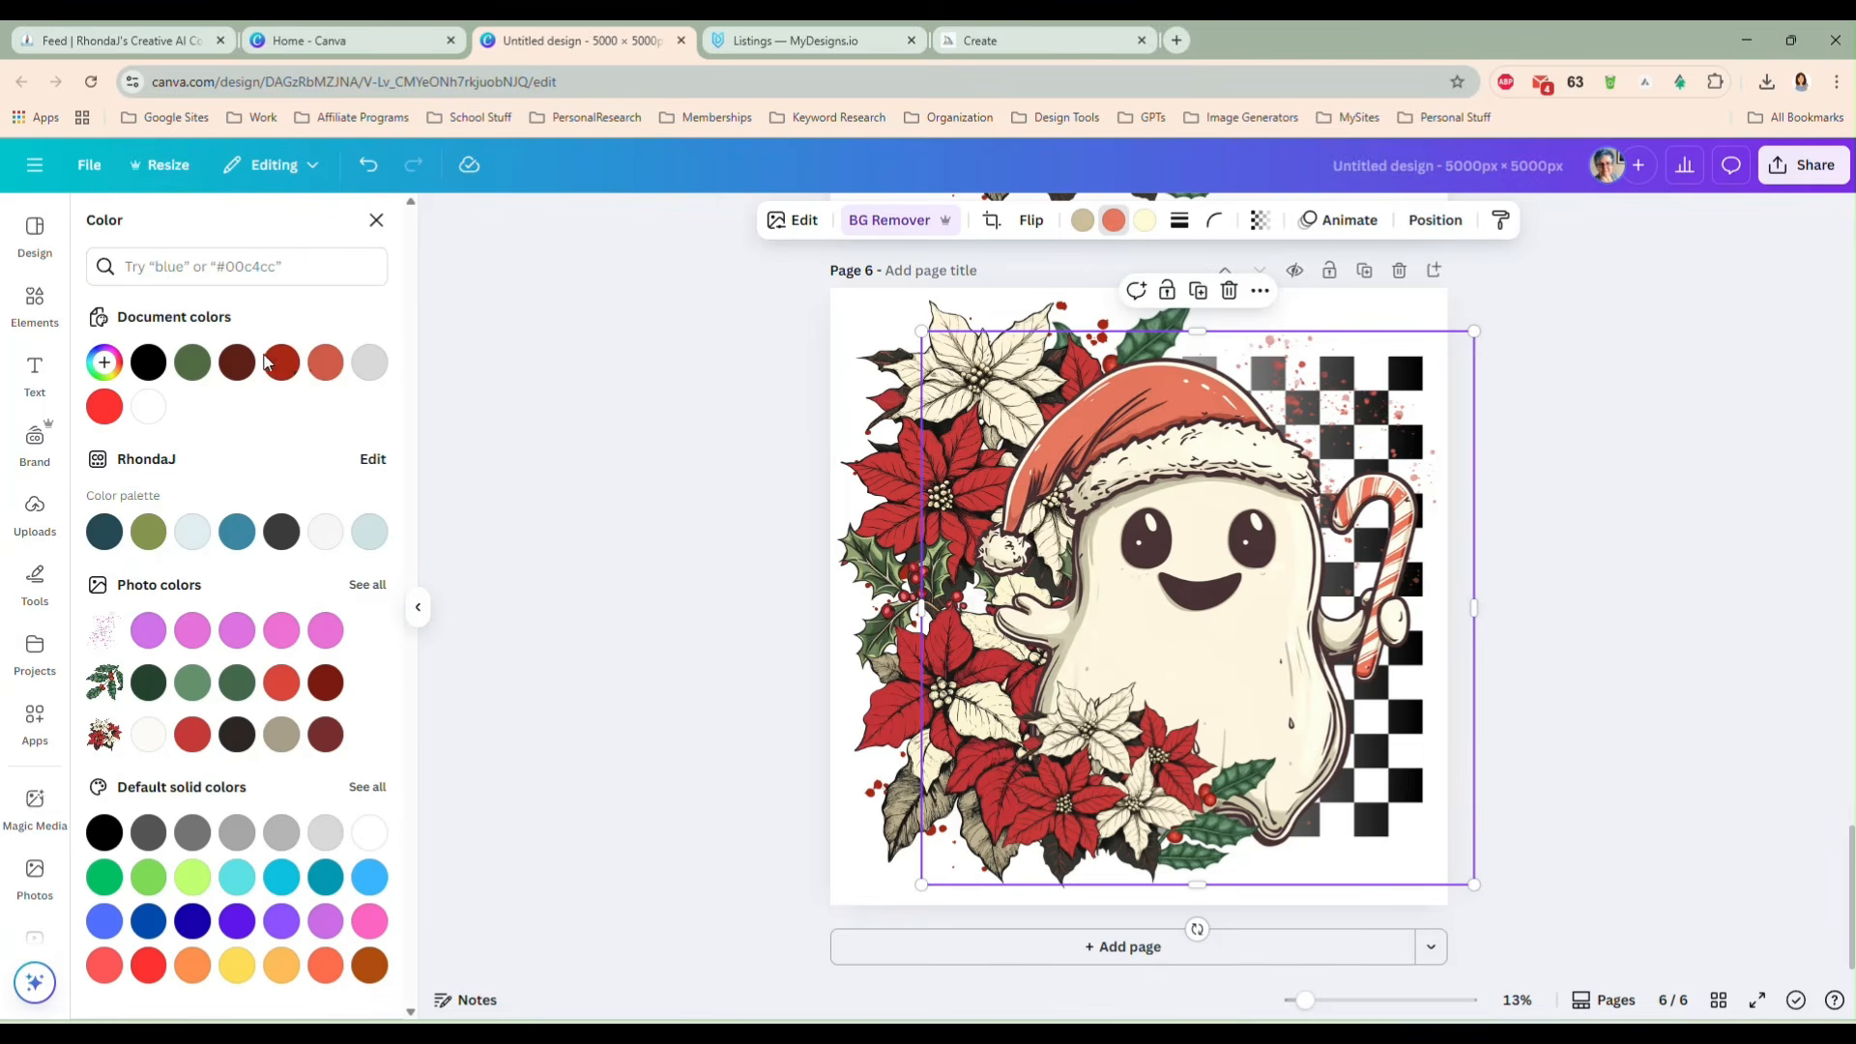
{"action": "left_click", "coordinate": [104, 406]}
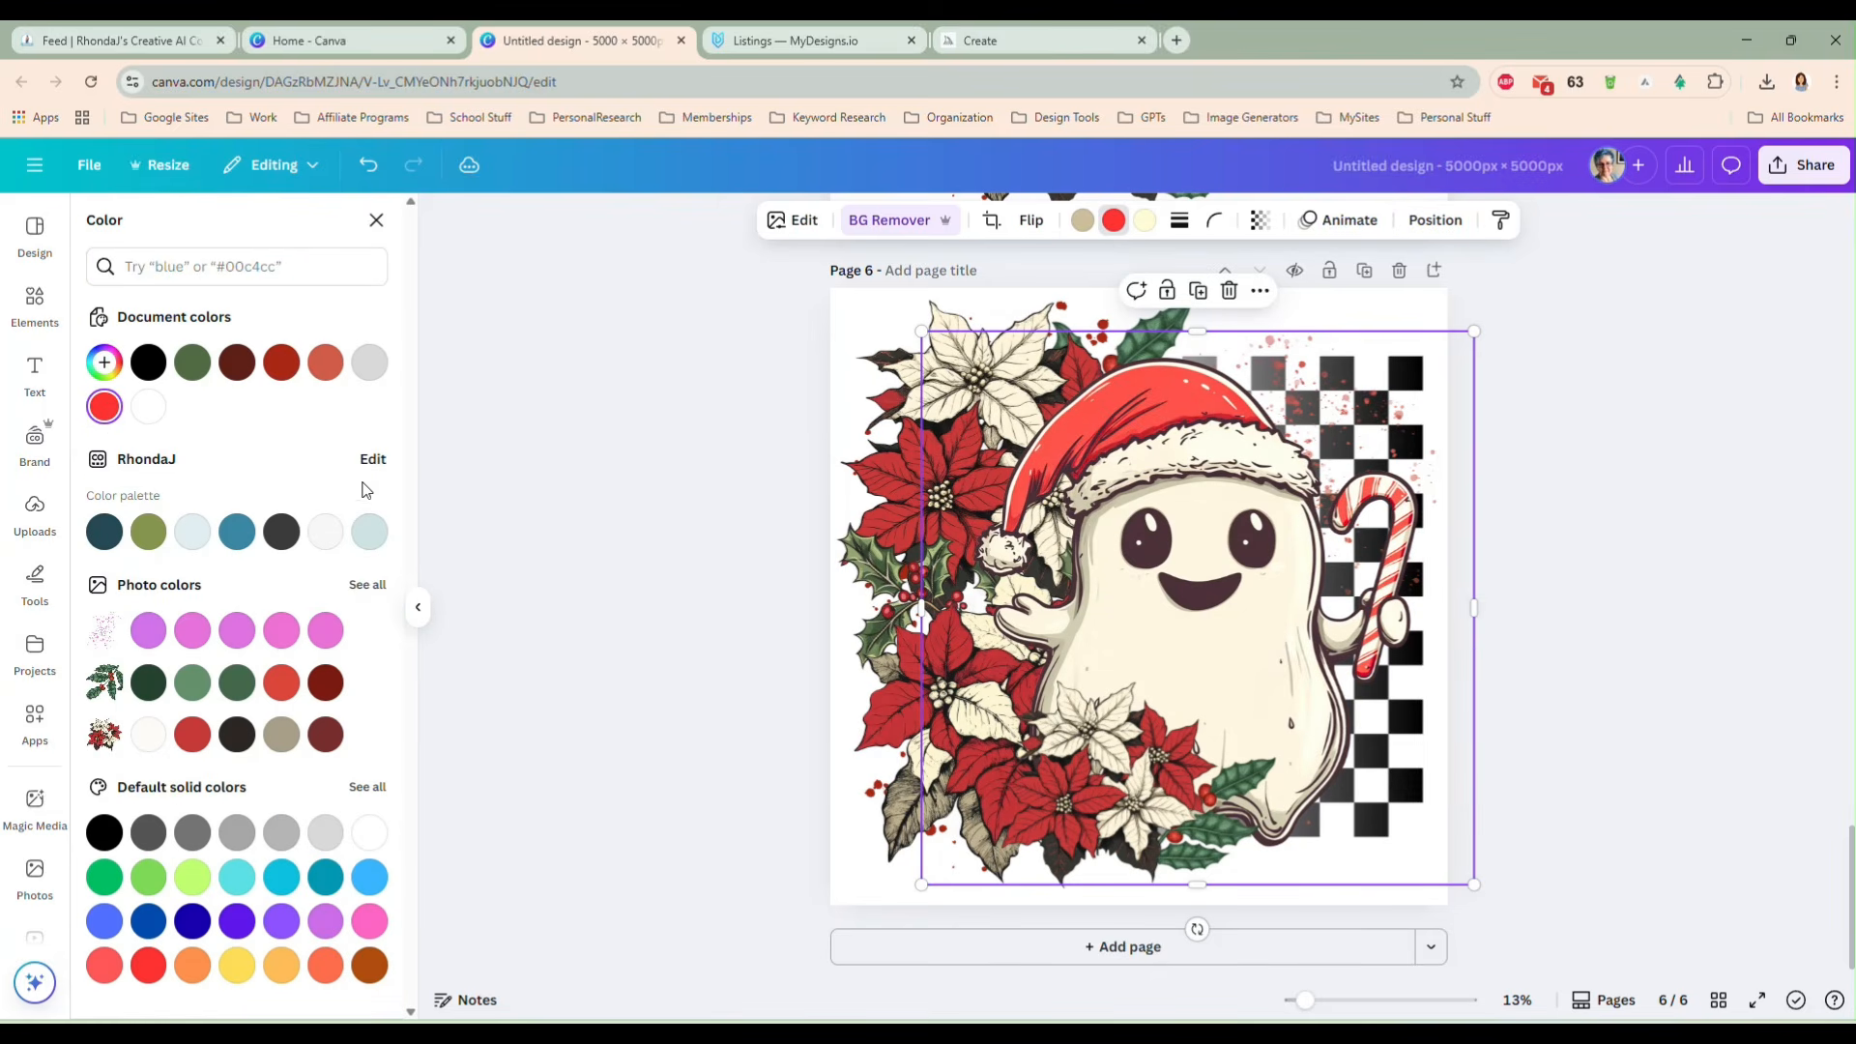
{"action": "left_click", "coordinate": [1145, 219]}
{"action": "left_click", "coordinate": [370, 832]}
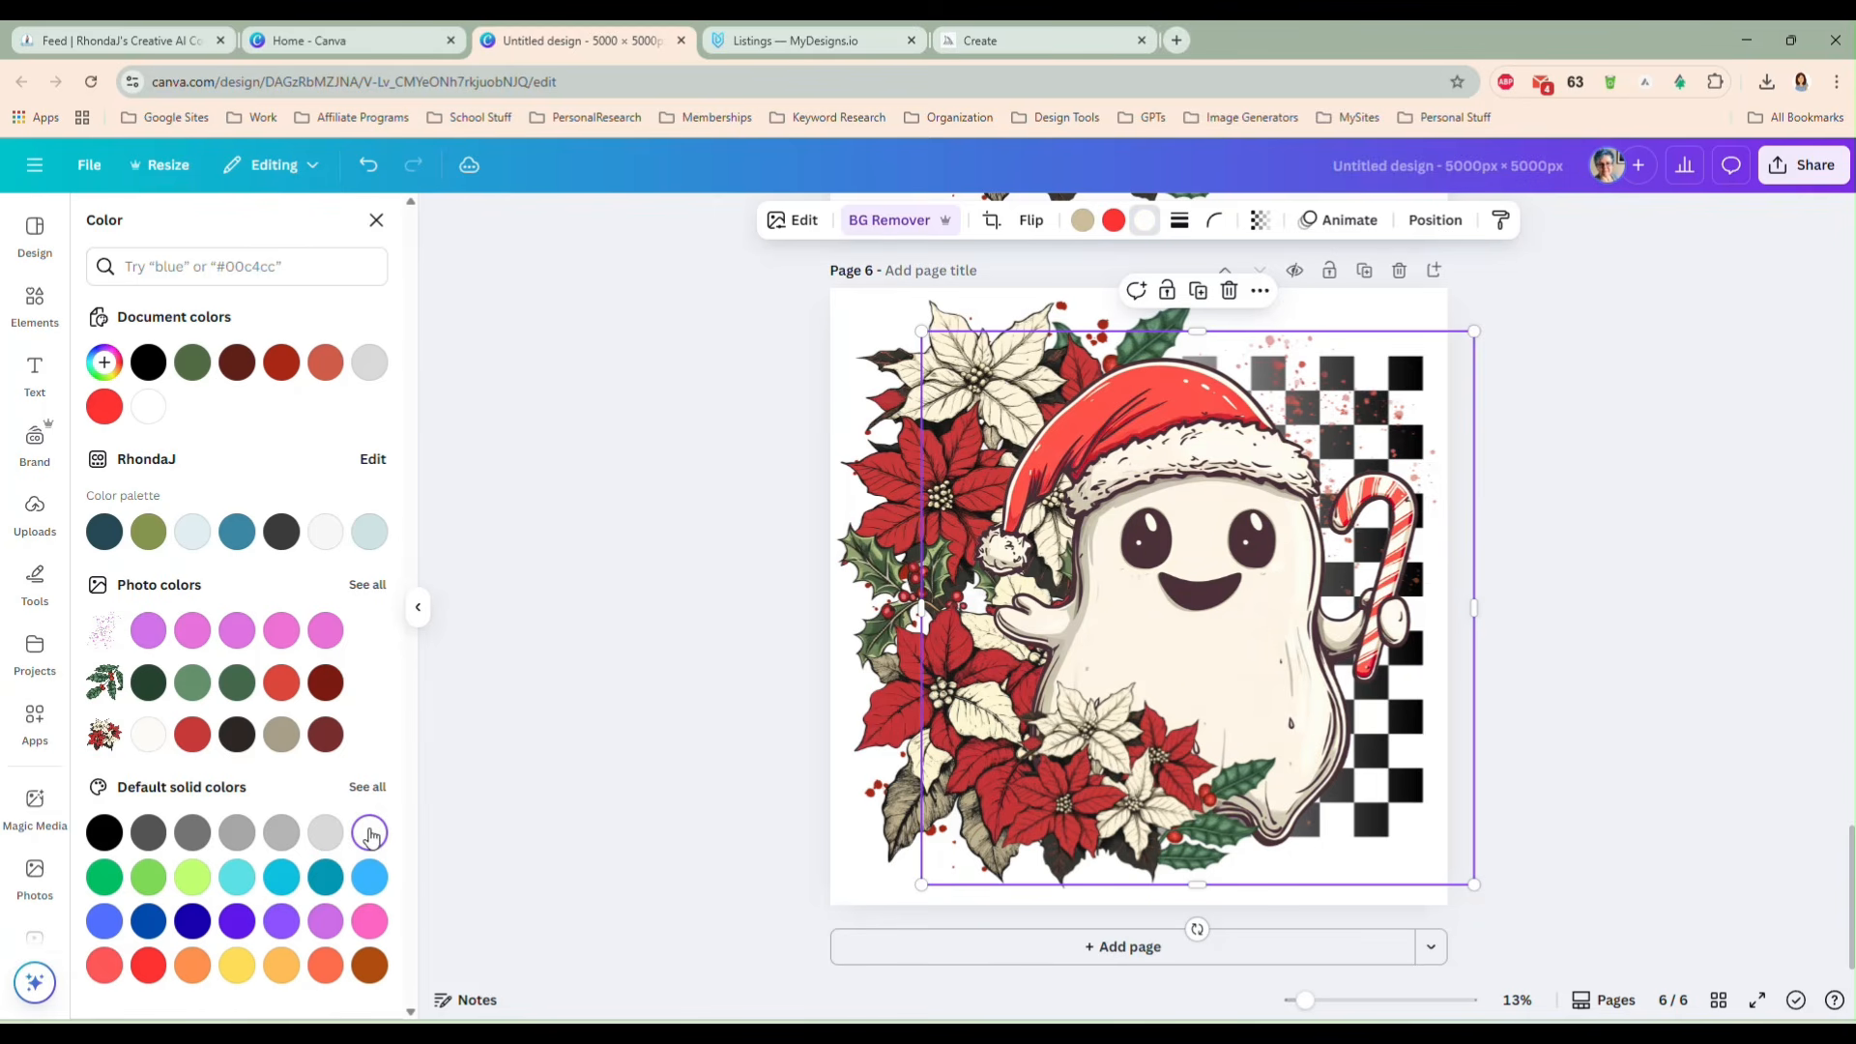
- Try various default solid and photo colors, including black, grays, orange, green and blue, as replacements for the ghost's tan color
{"action": "left_click", "coordinate": [1082, 219]}
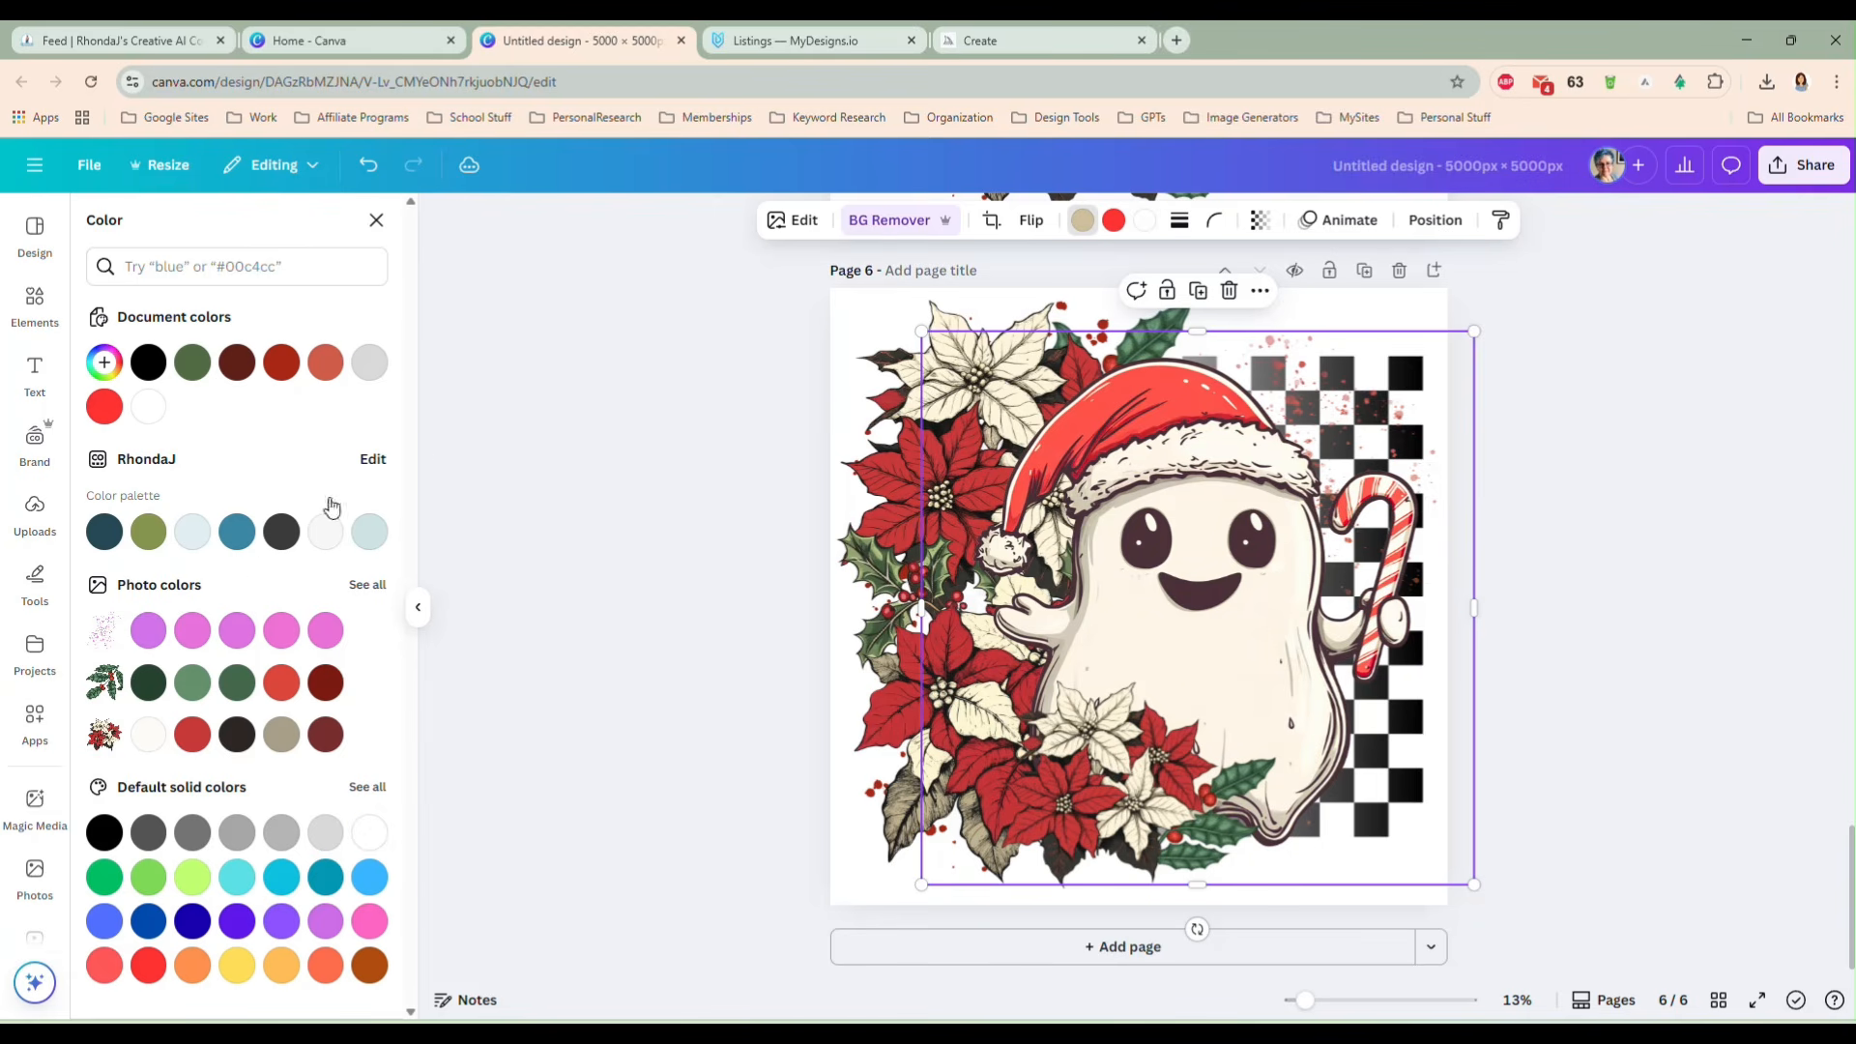
{"action": "left_click", "coordinate": [104, 833]}
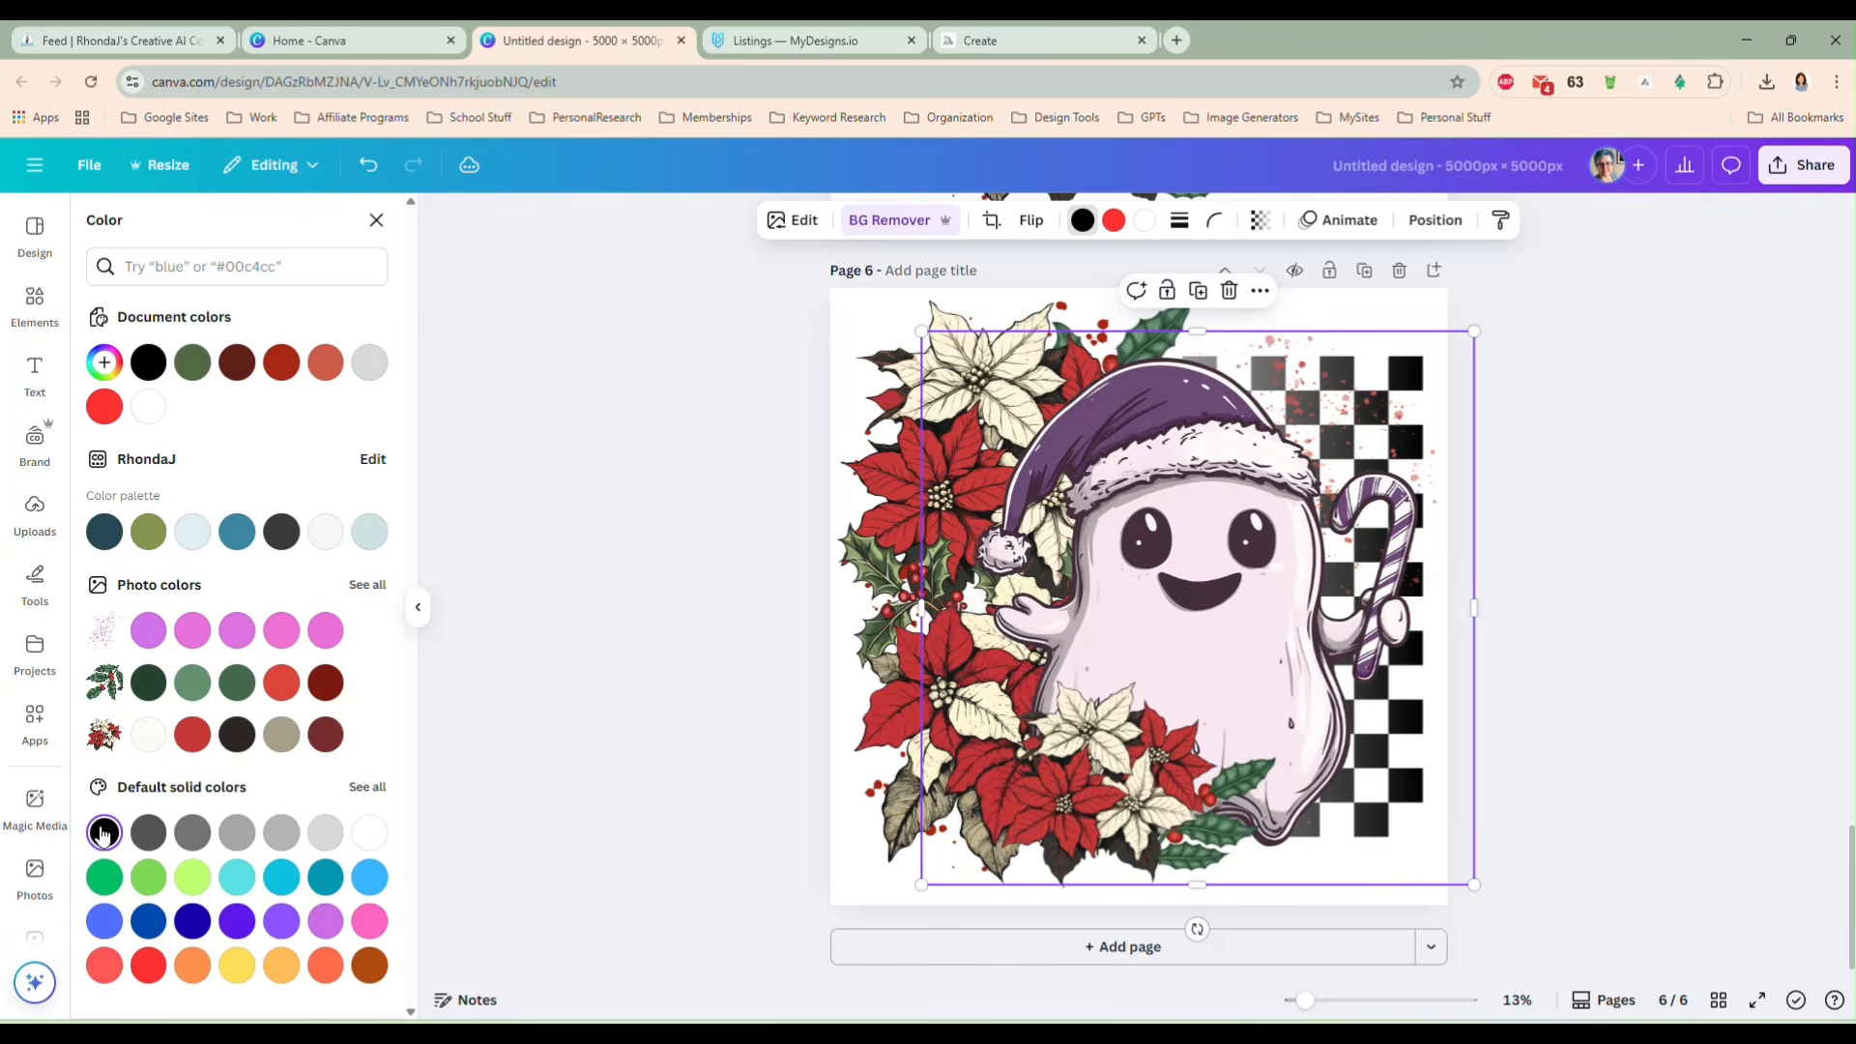
{"action": "left_click", "coordinate": [236, 833]}
{"action": "left_click", "coordinate": [323, 833]}
{"action": "left_click", "coordinate": [325, 735]}
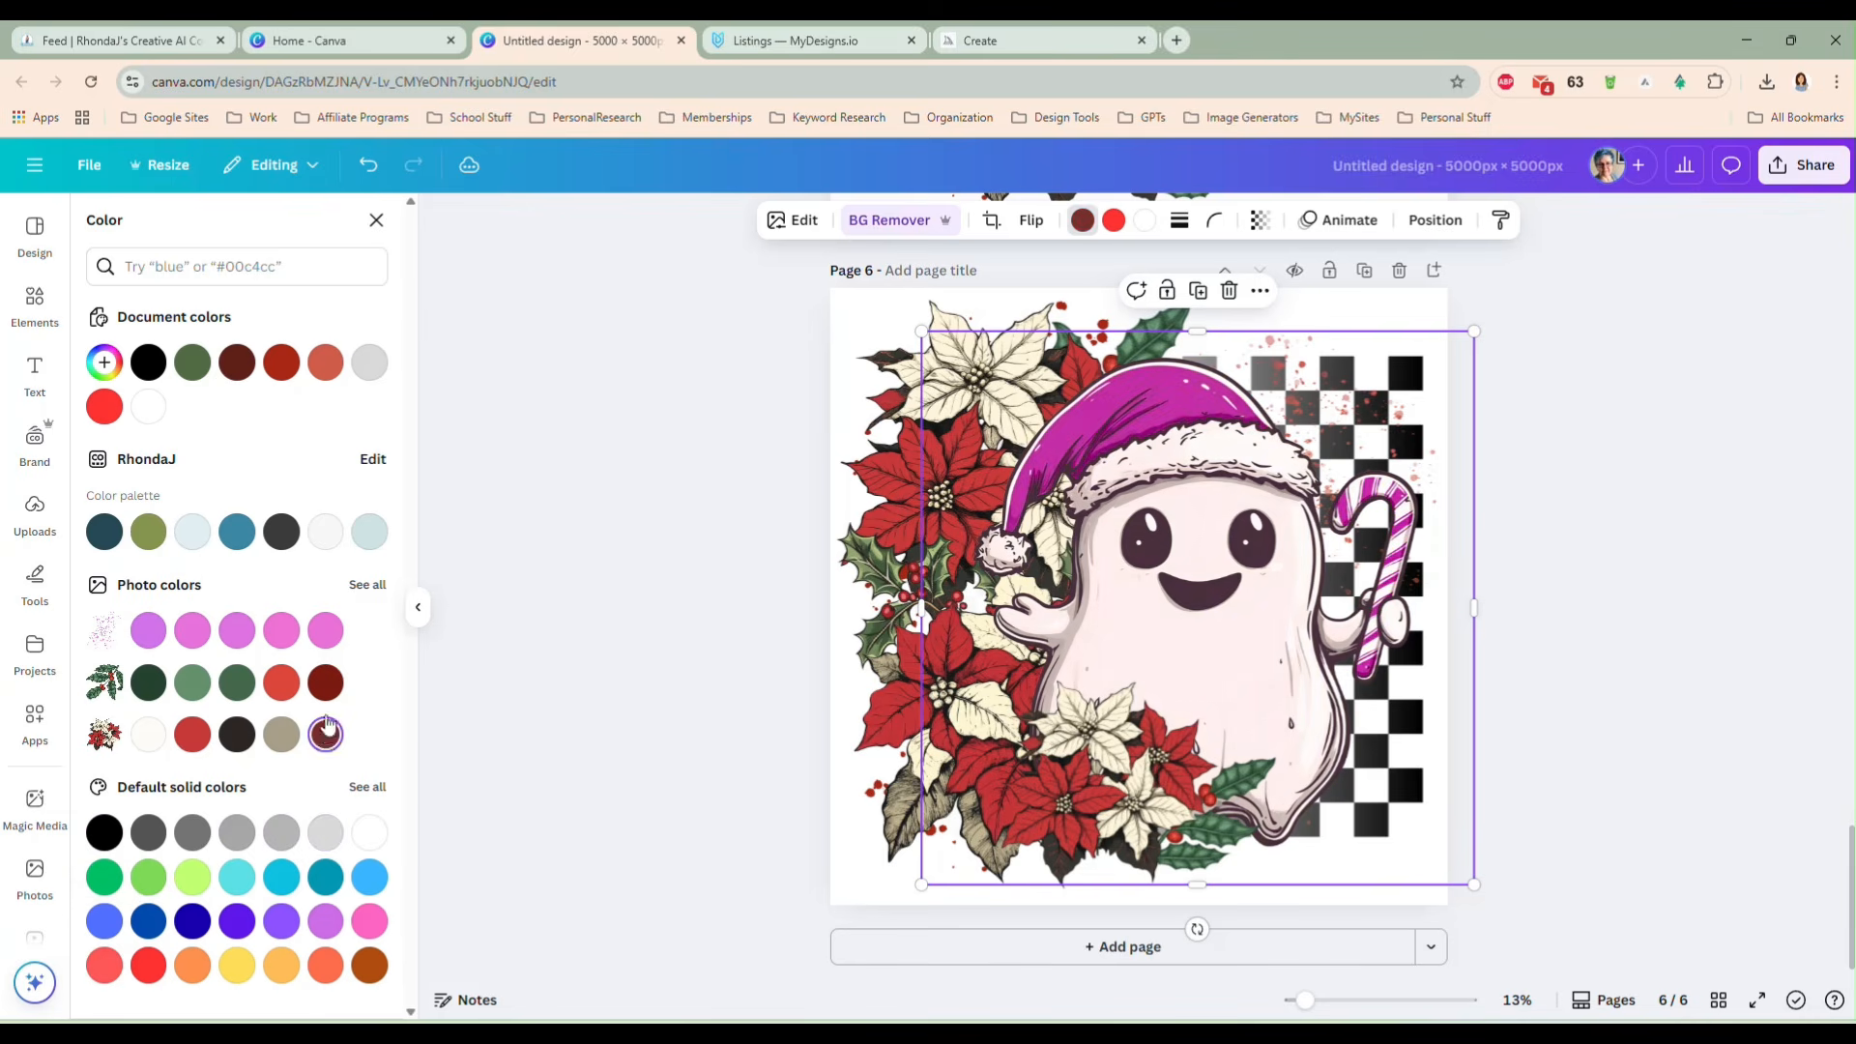
{"action": "left_click", "coordinate": [326, 683]}
{"action": "left_click", "coordinate": [369, 964]}
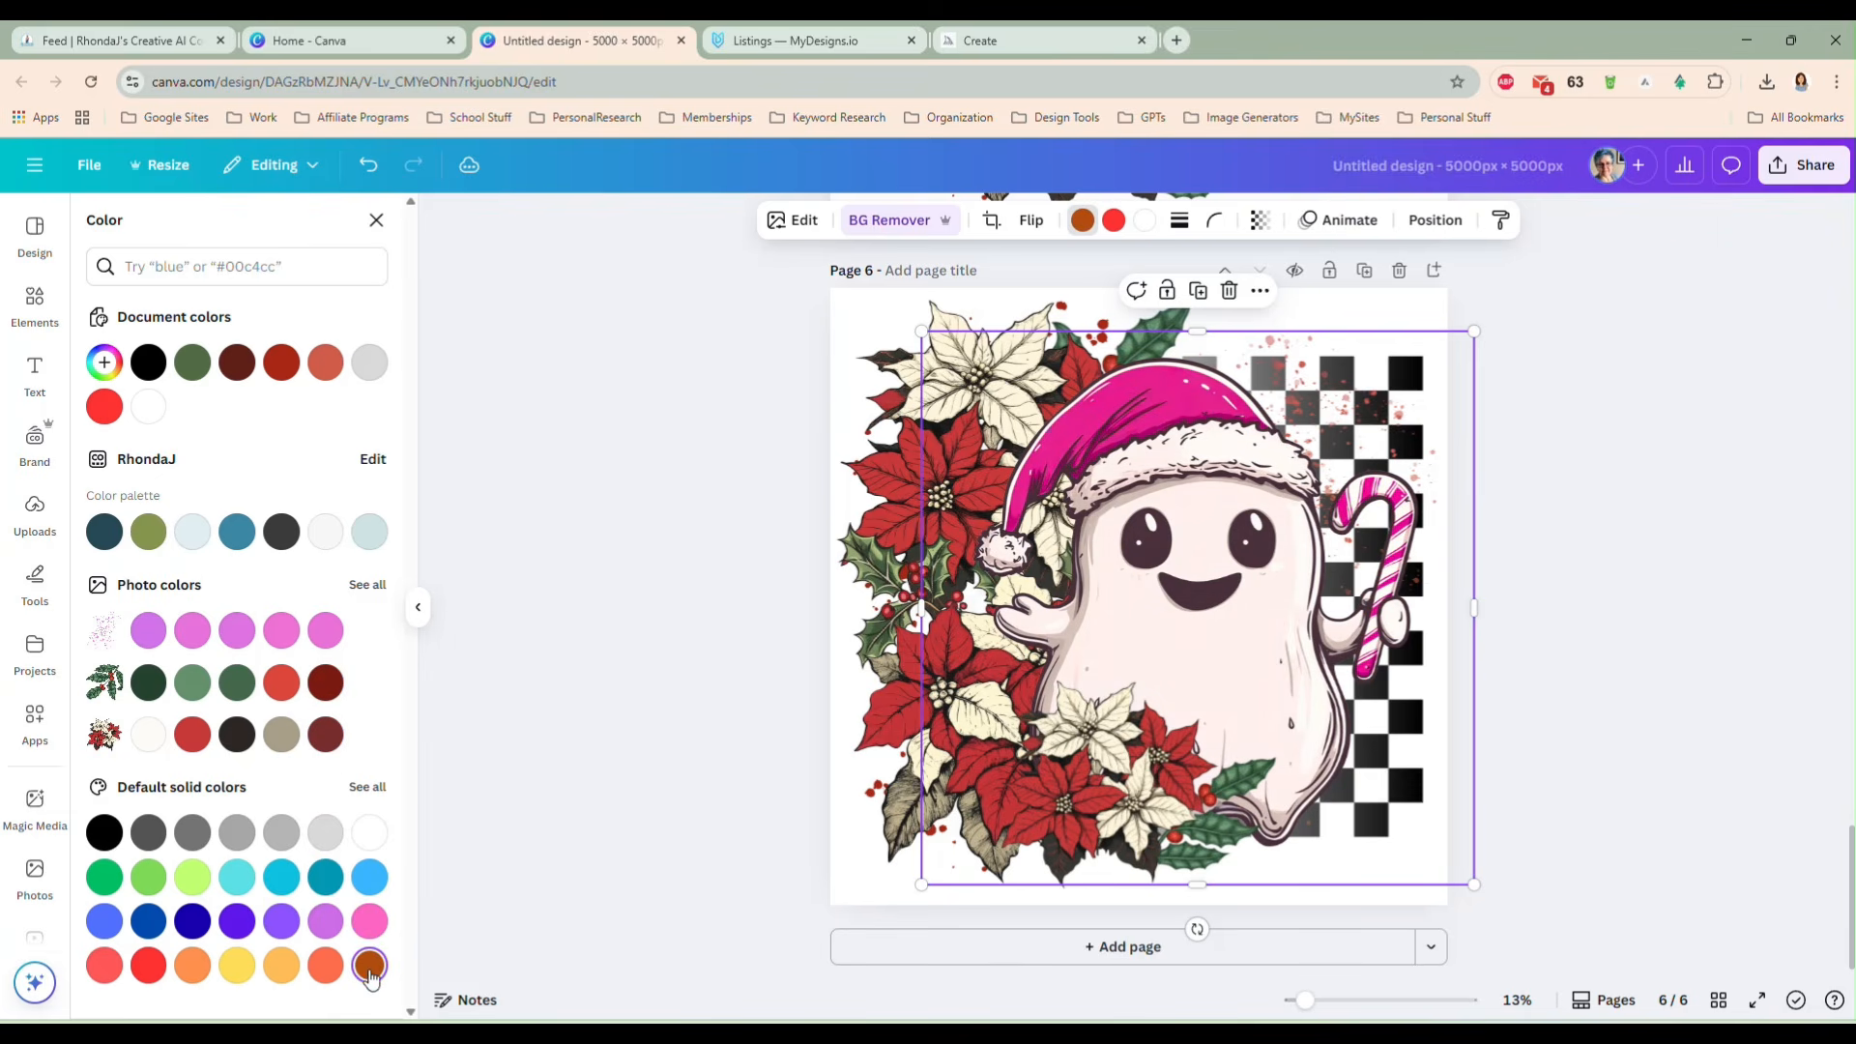
{"action": "left_click", "coordinate": [370, 833]}
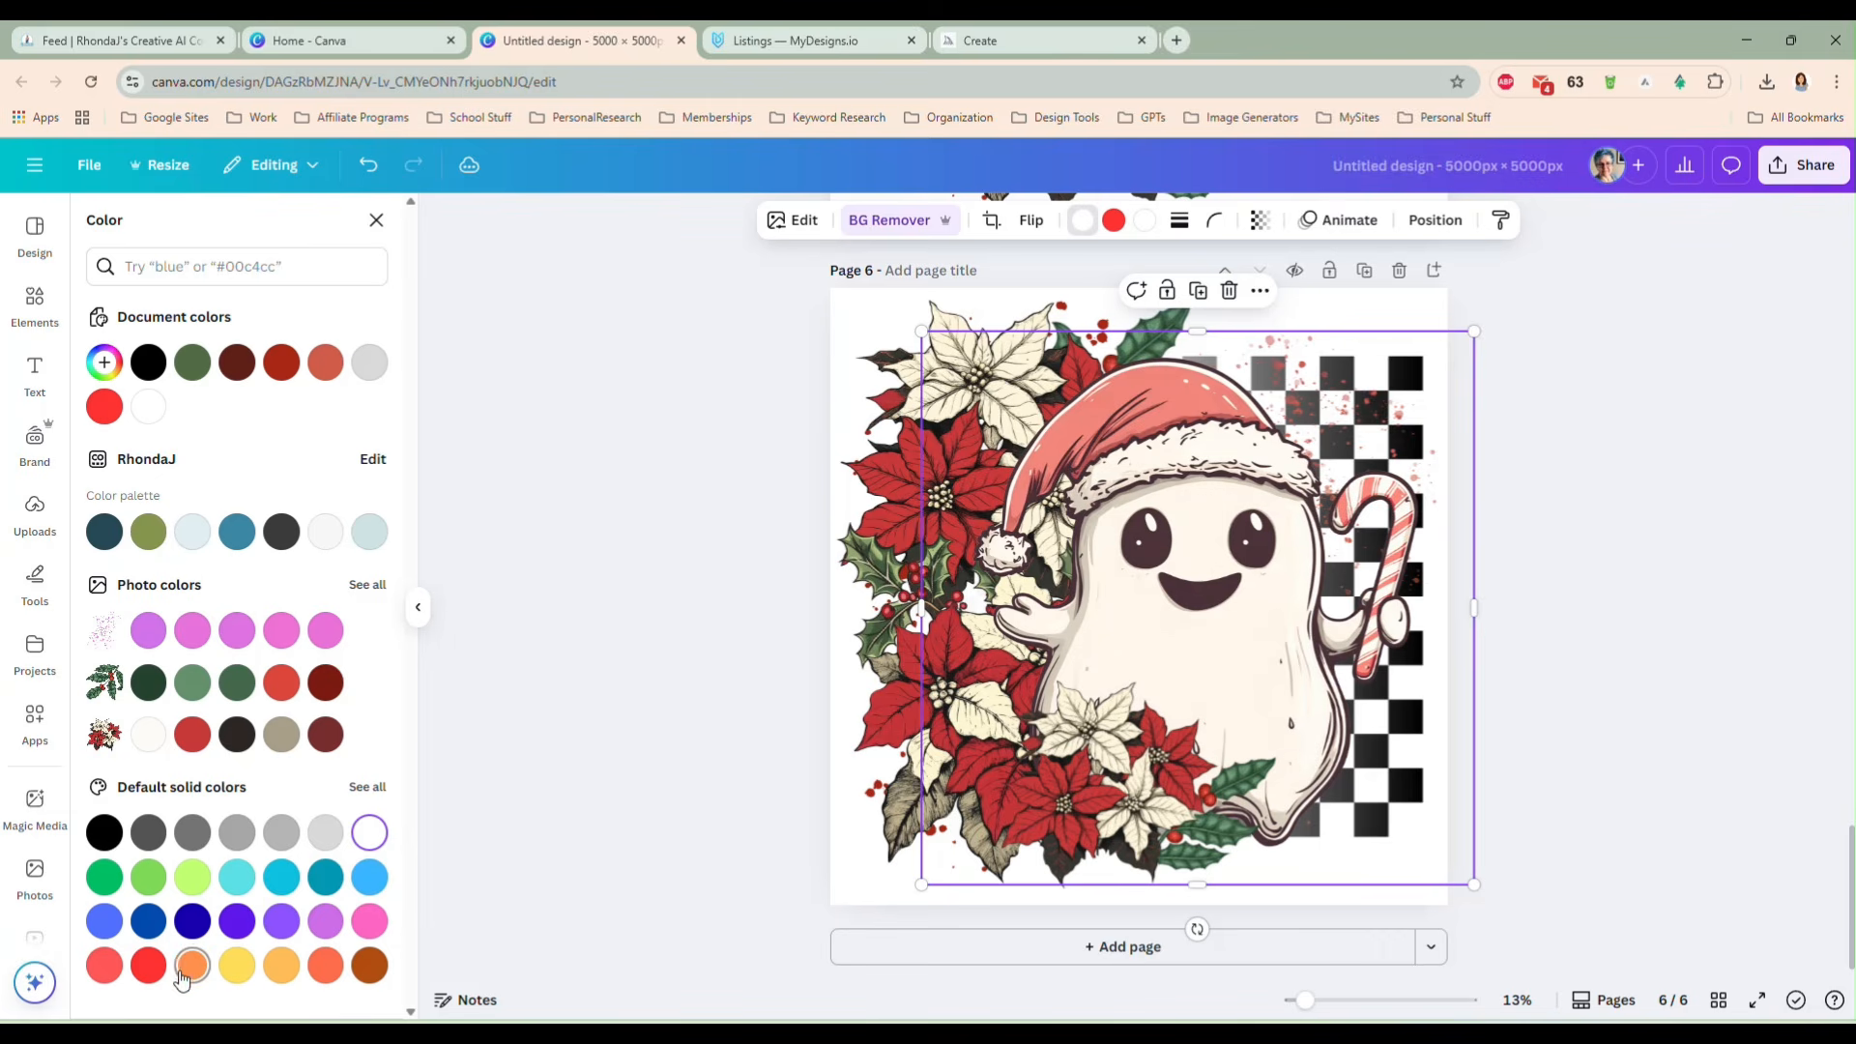
{"action": "left_click", "coordinate": [145, 969]}
{"action": "left_click", "coordinate": [192, 964]}
{"action": "left_click", "coordinate": [236, 964]}
{"action": "left_click", "coordinate": [281, 965]}
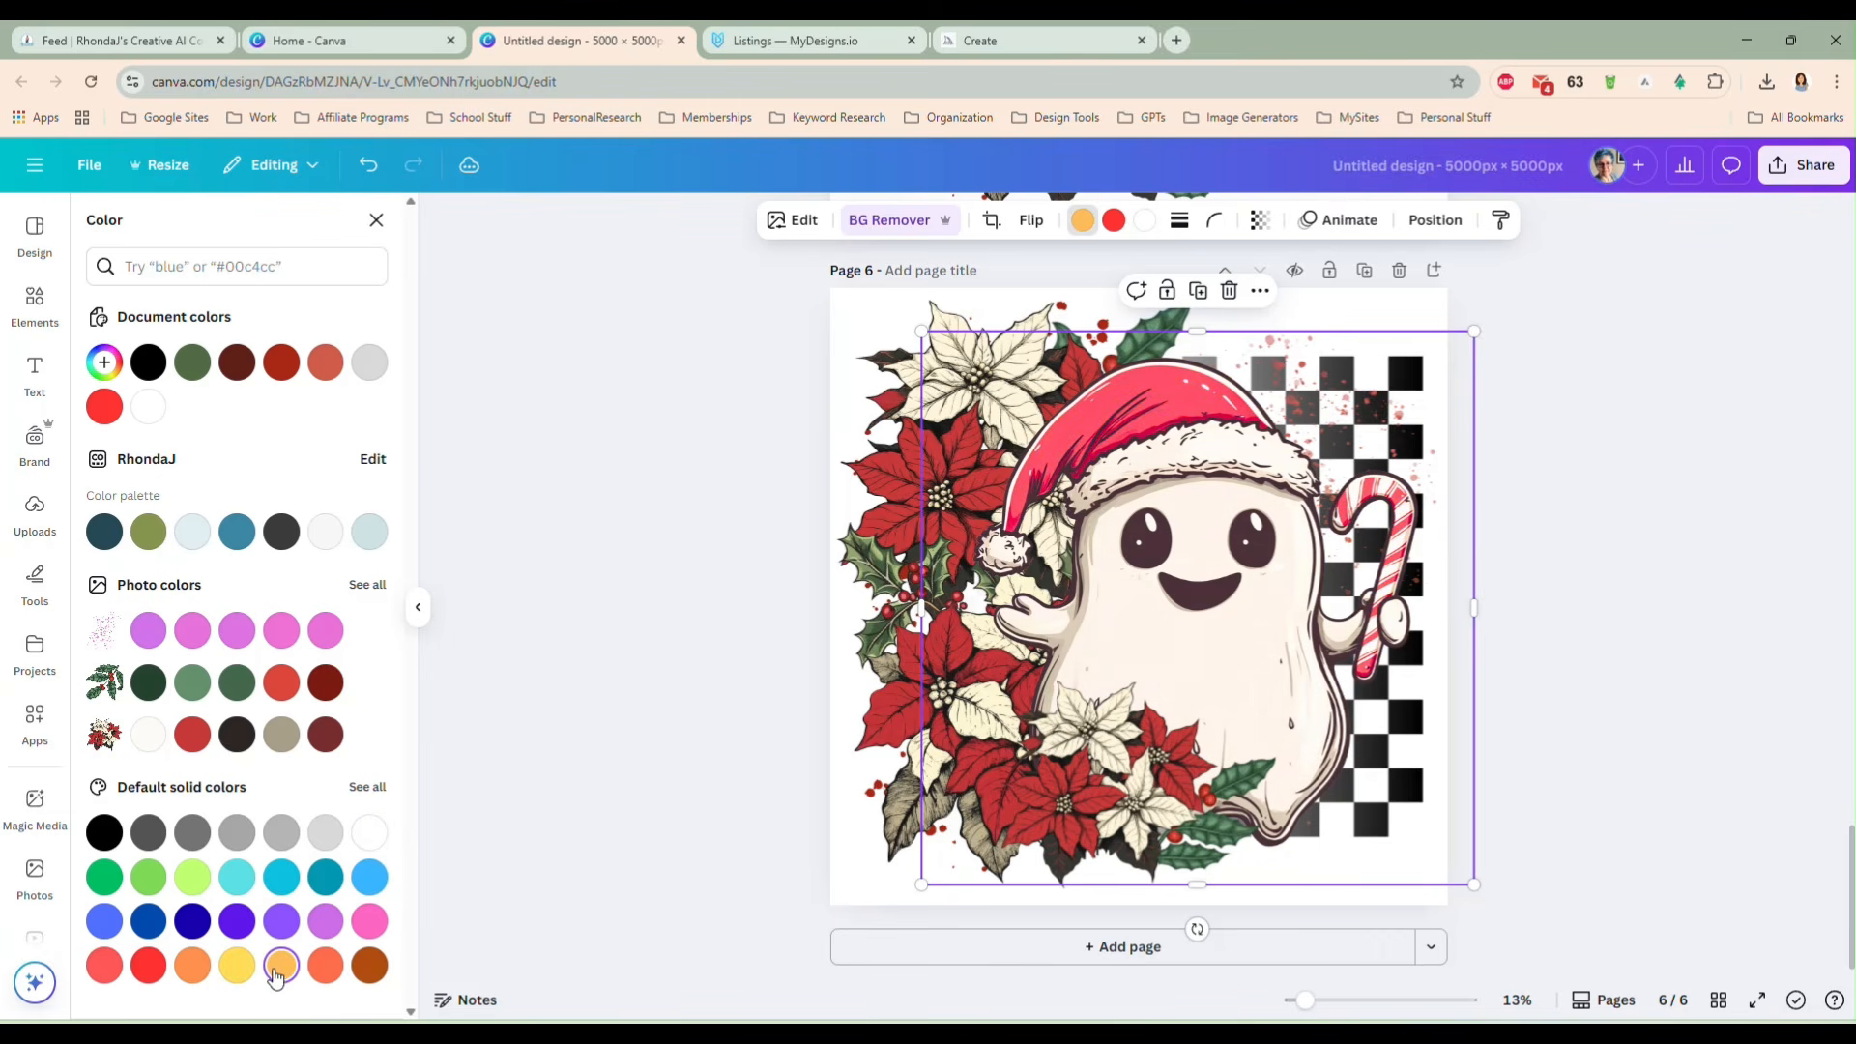
{"action": "left_click", "coordinate": [190, 877]}
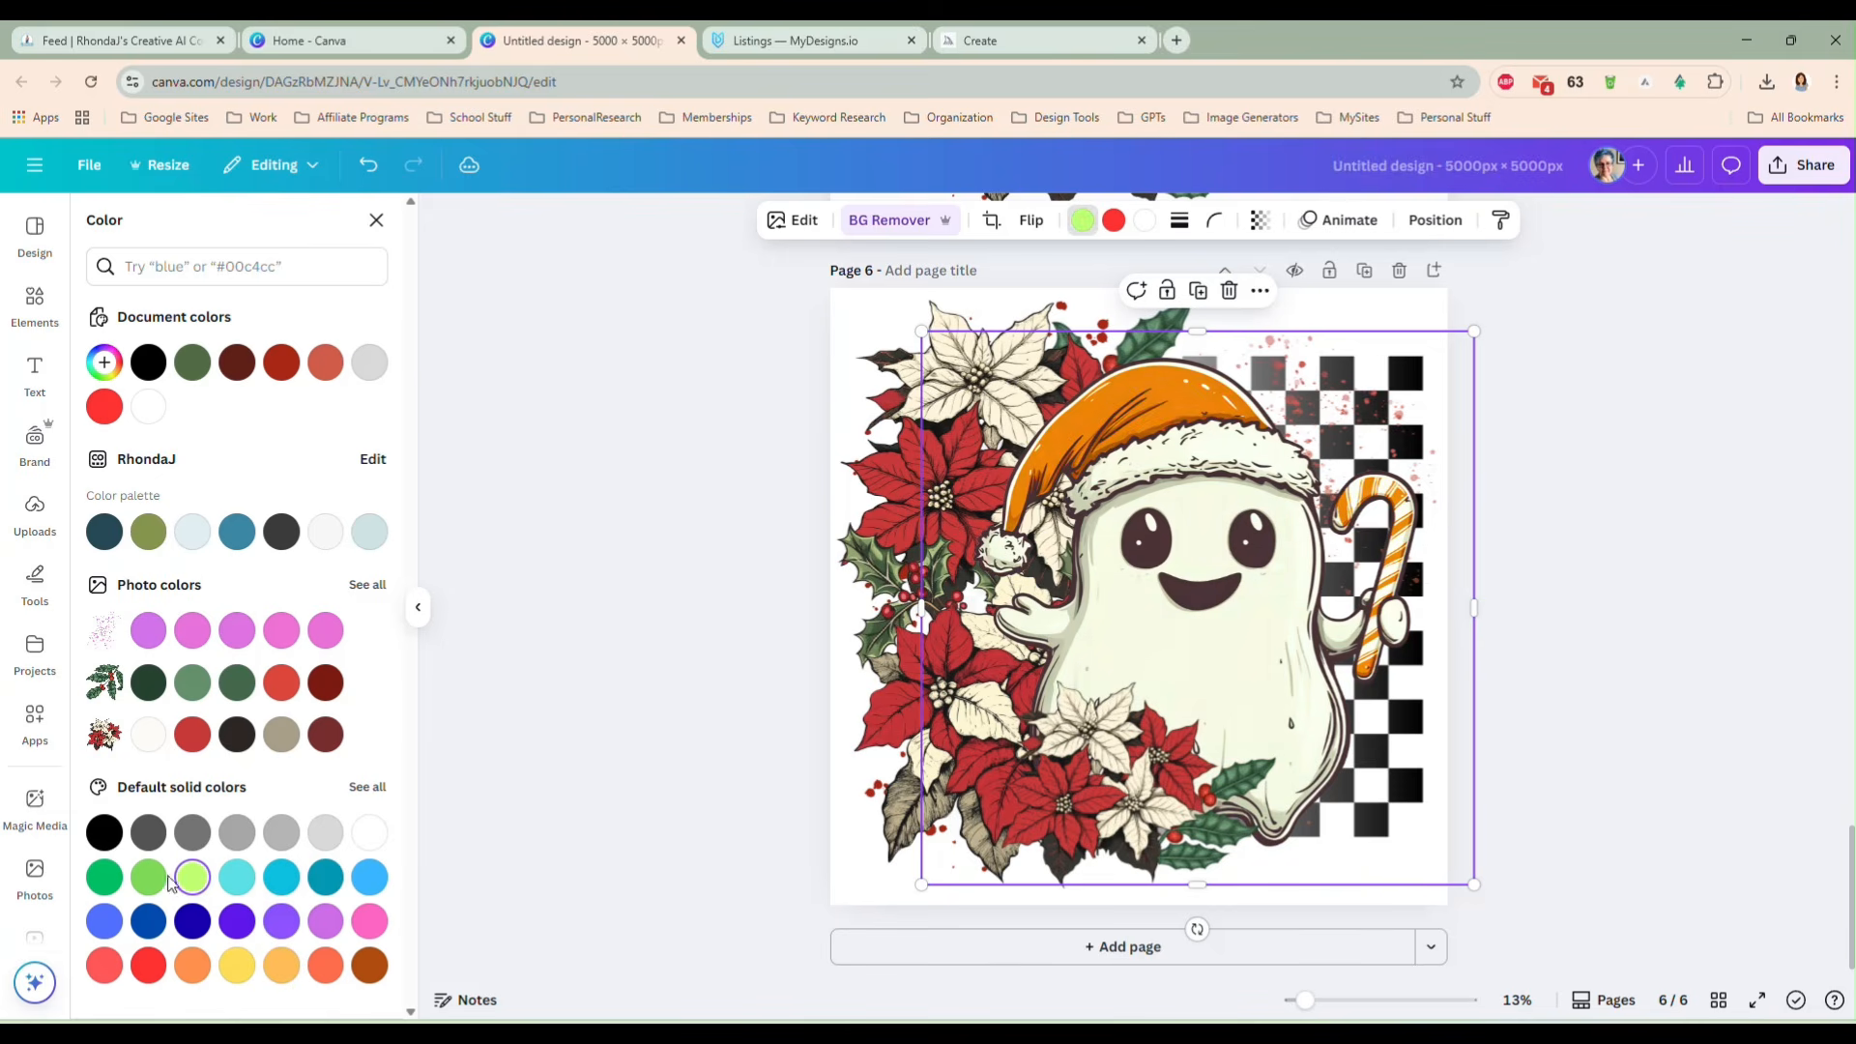
{"action": "left_click", "coordinate": [105, 921]}
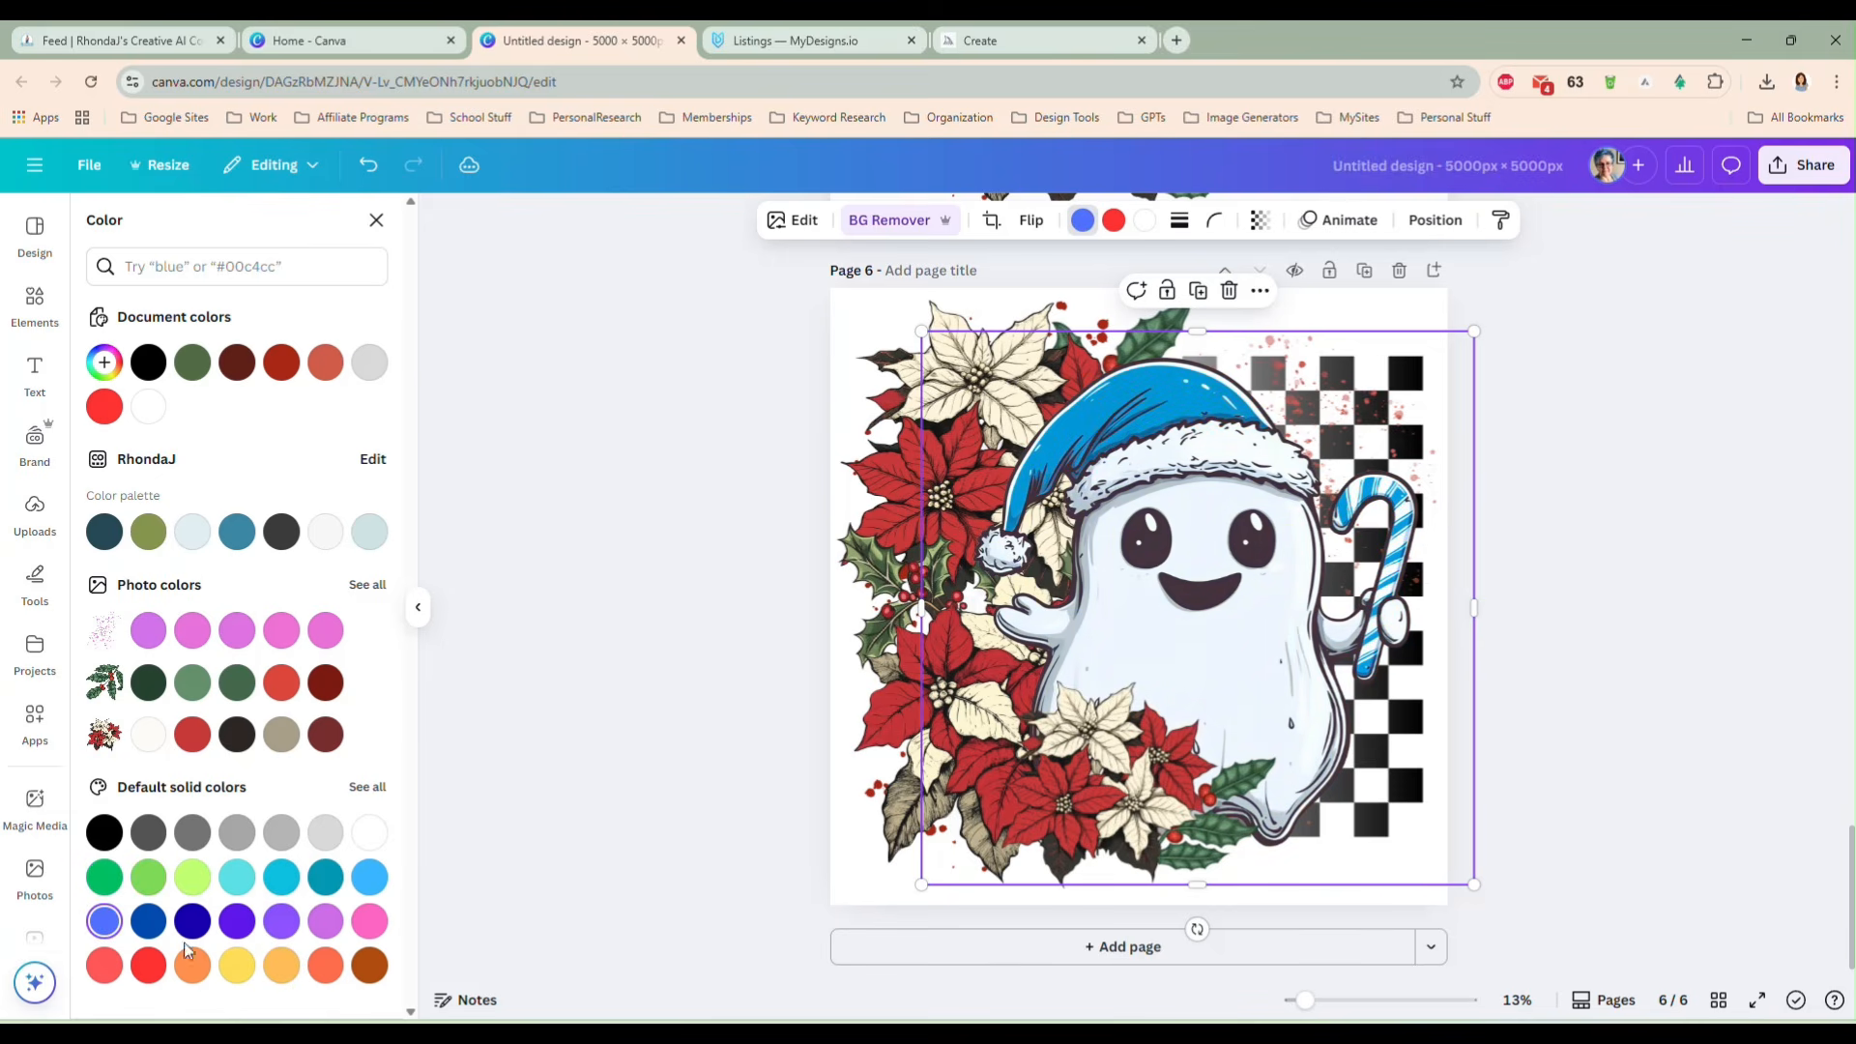
{"action": "left_click", "coordinate": [281, 922]}
{"action": "left_click", "coordinate": [325, 876]}
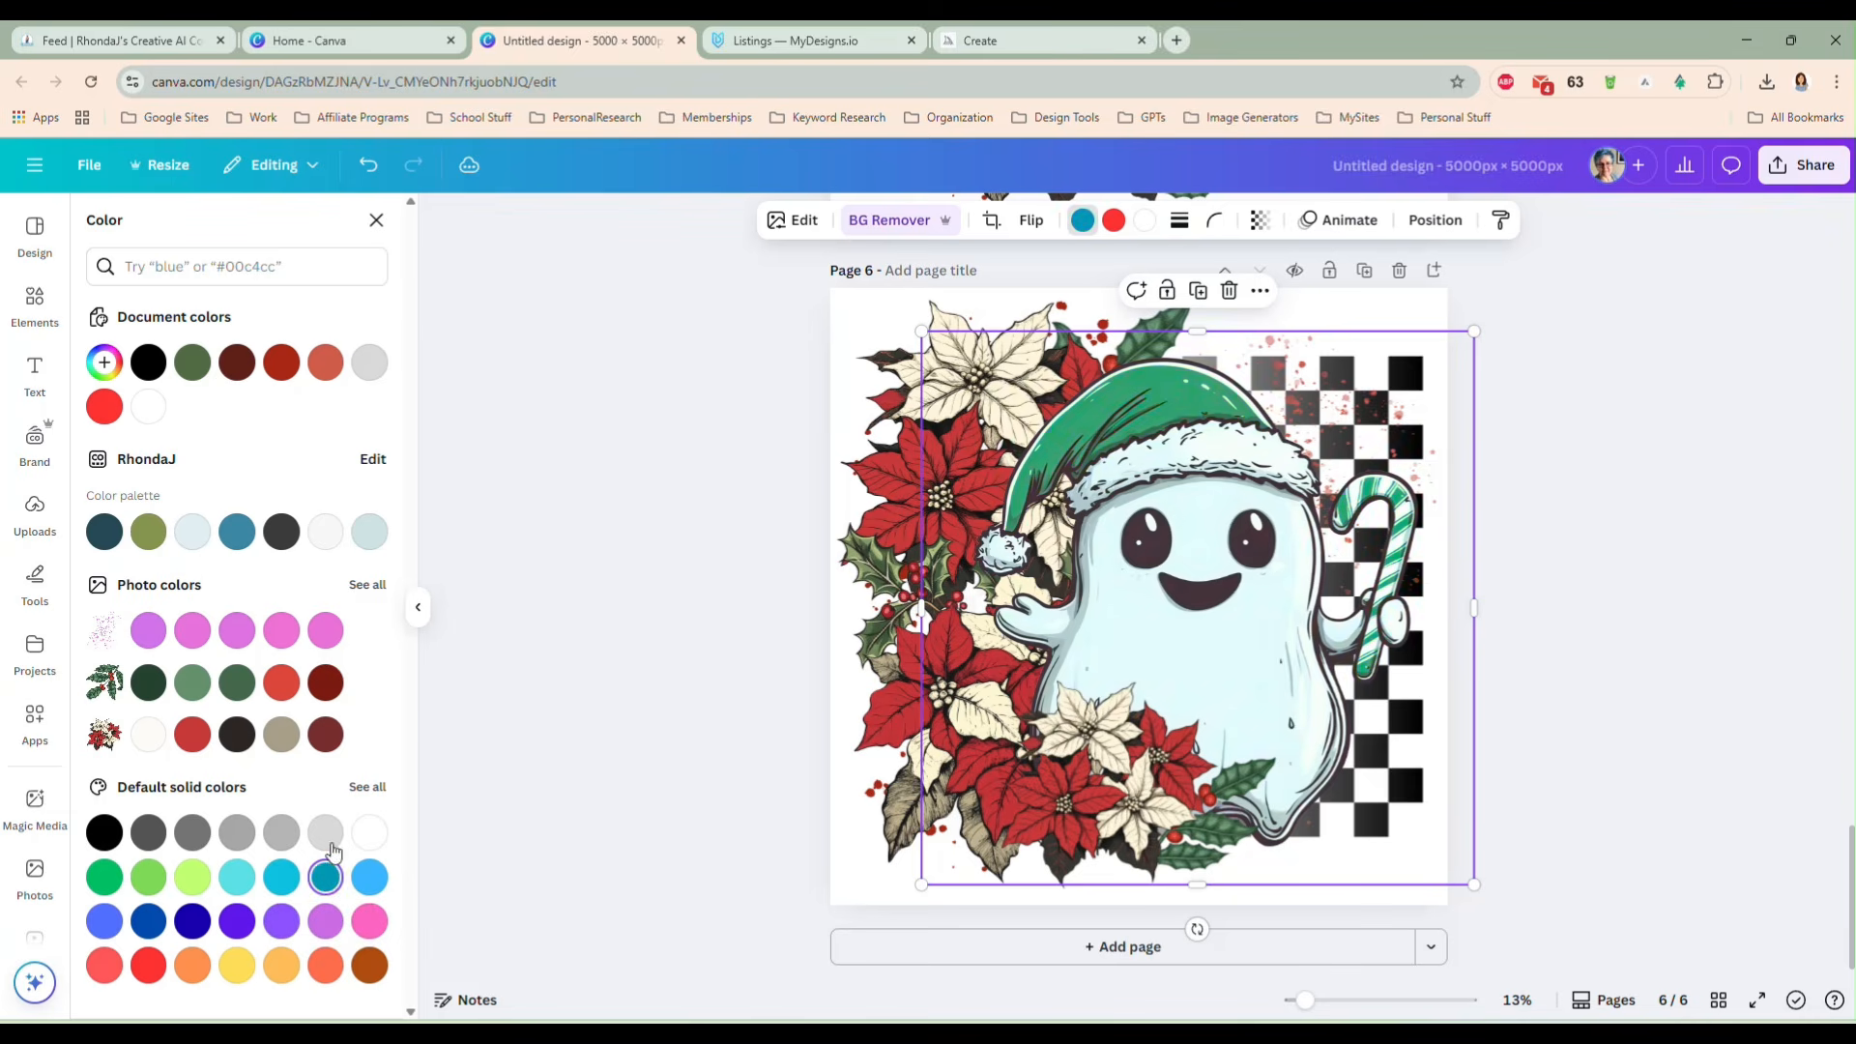
{"action": "left_click", "coordinate": [324, 832]}
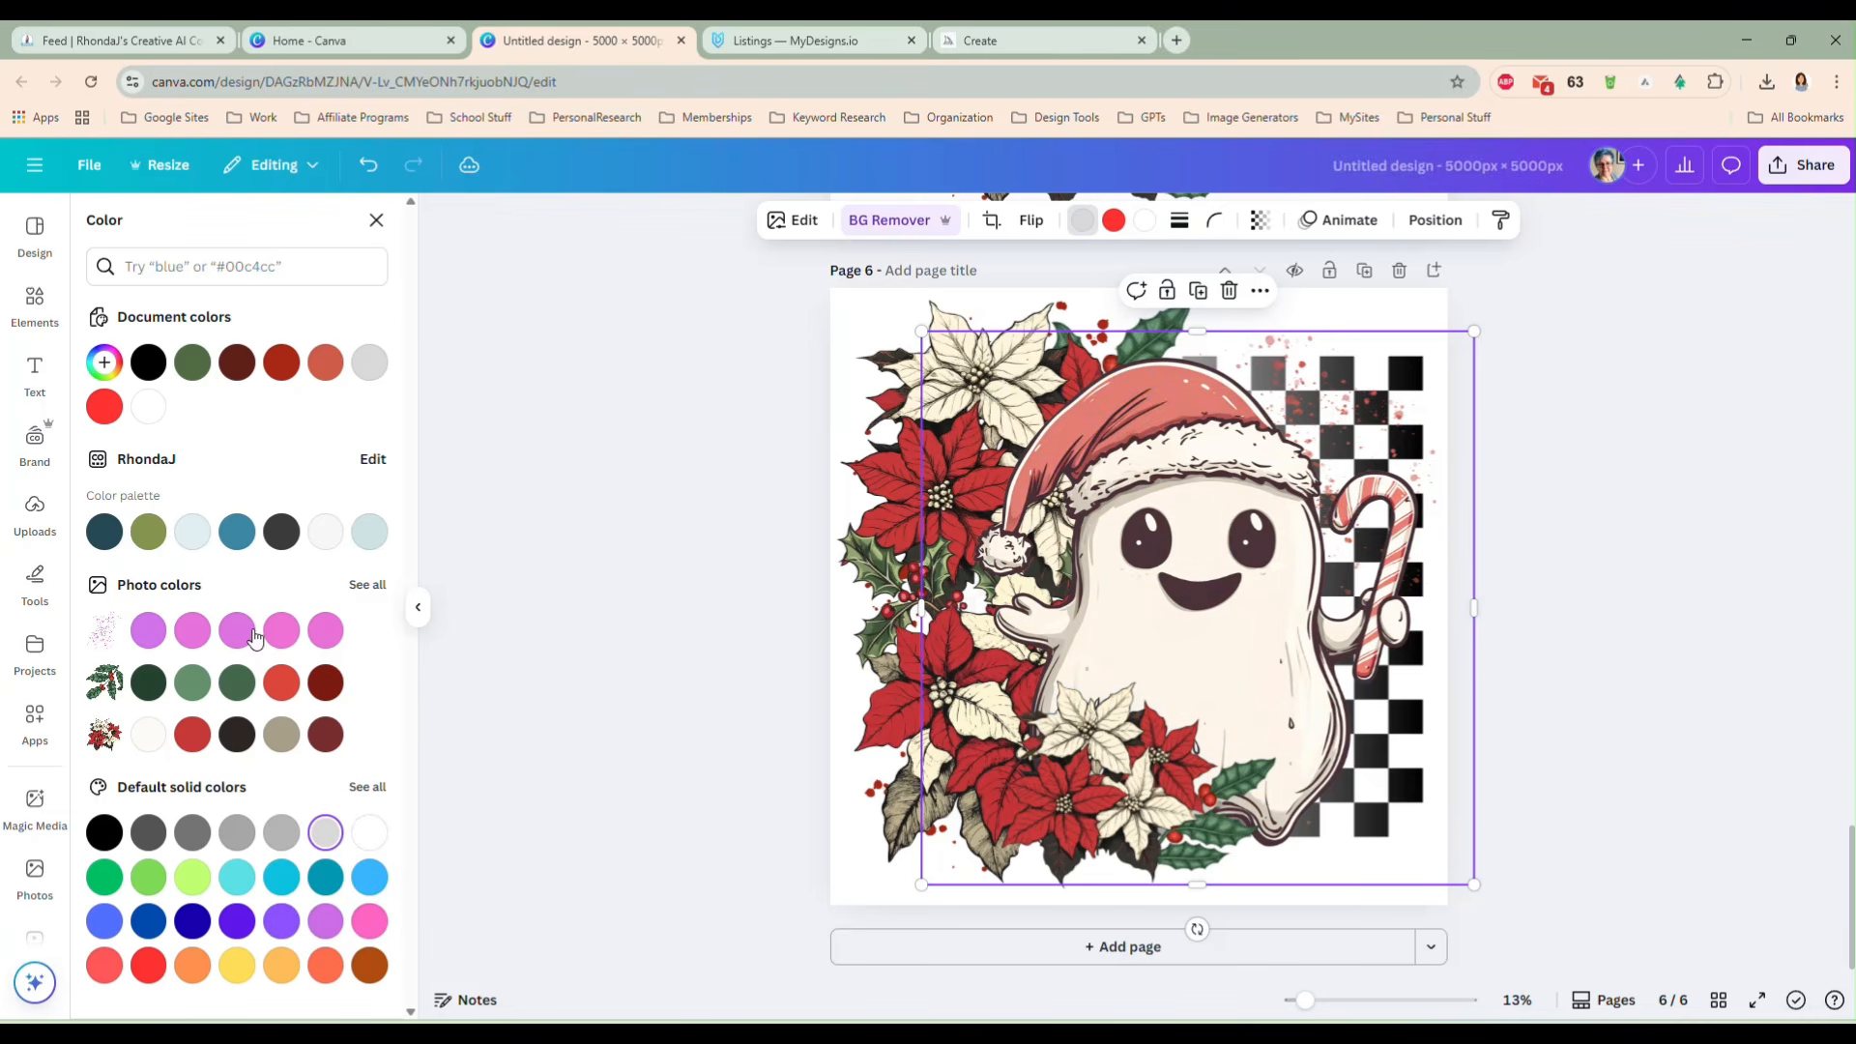
- Apply the grayish taupe photo color to the ghost's tan shade, and nudge the ghost slightly down toward the flowers
{"action": "left_click", "coordinate": [281, 736]}
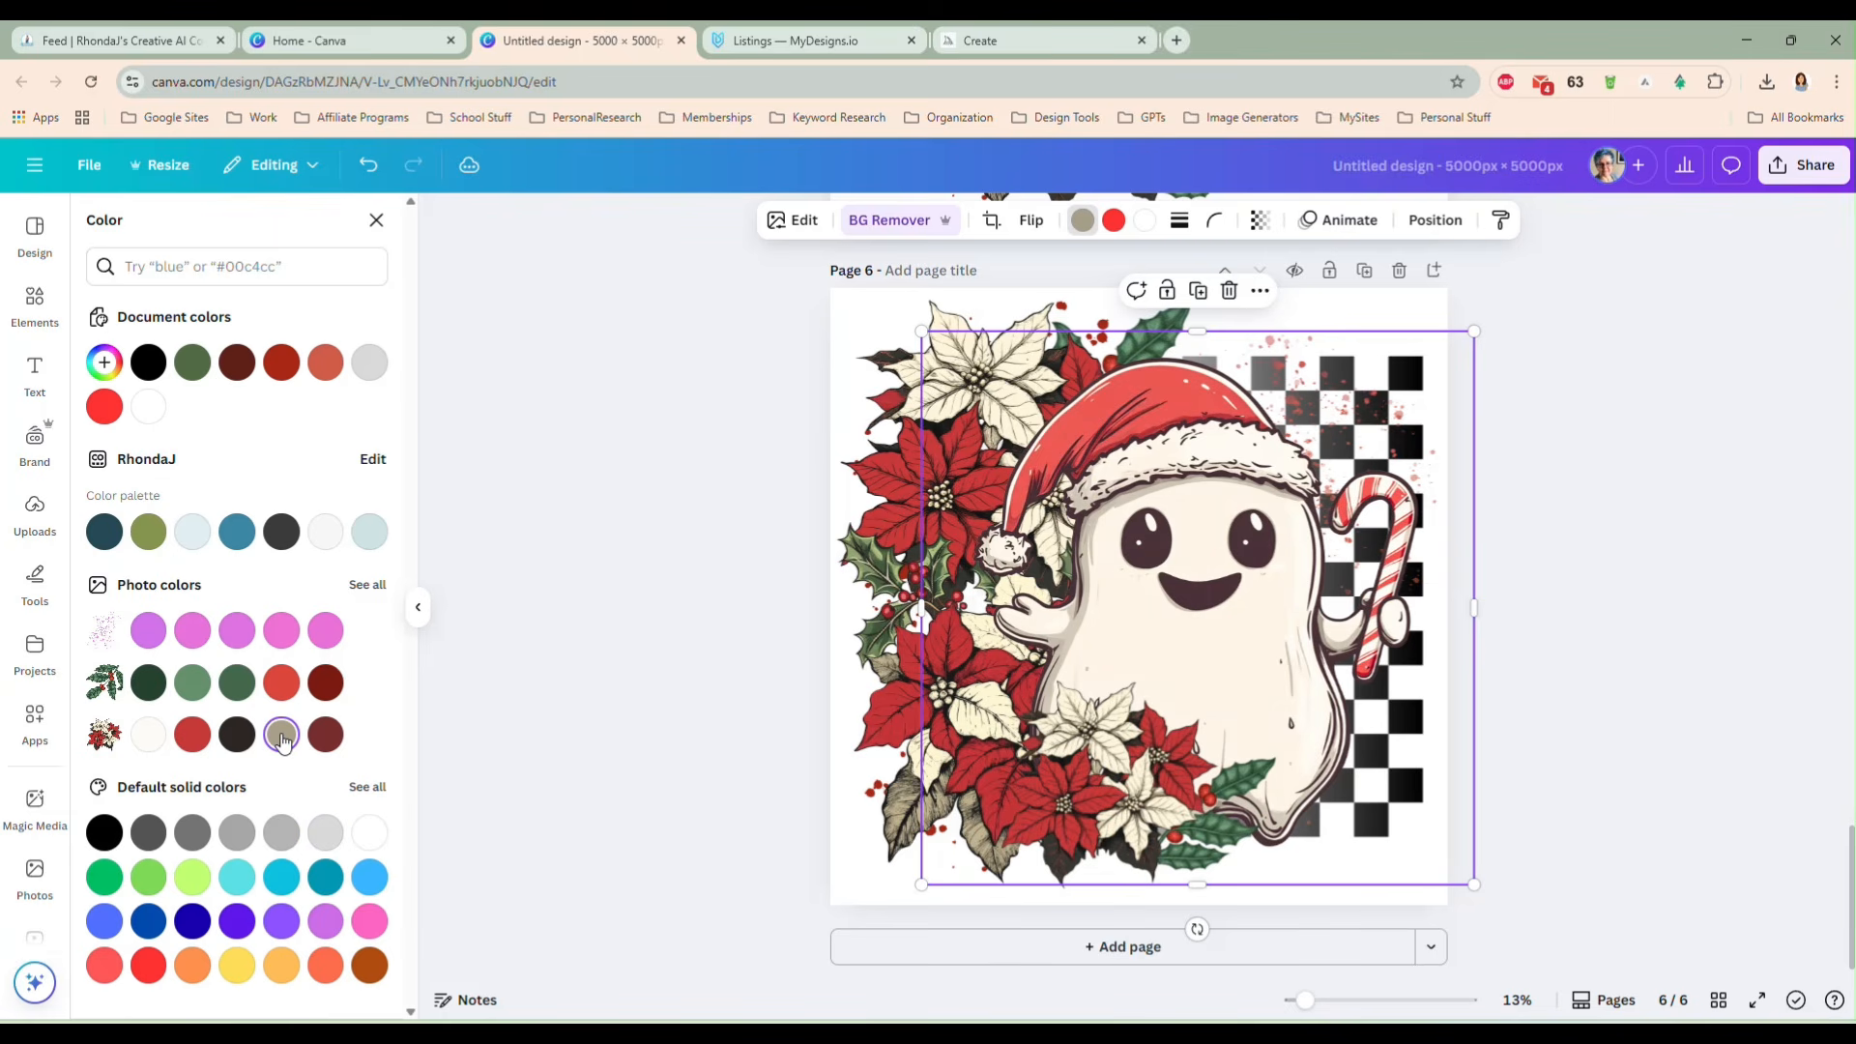
{"action": "key", "text": "Escape"}
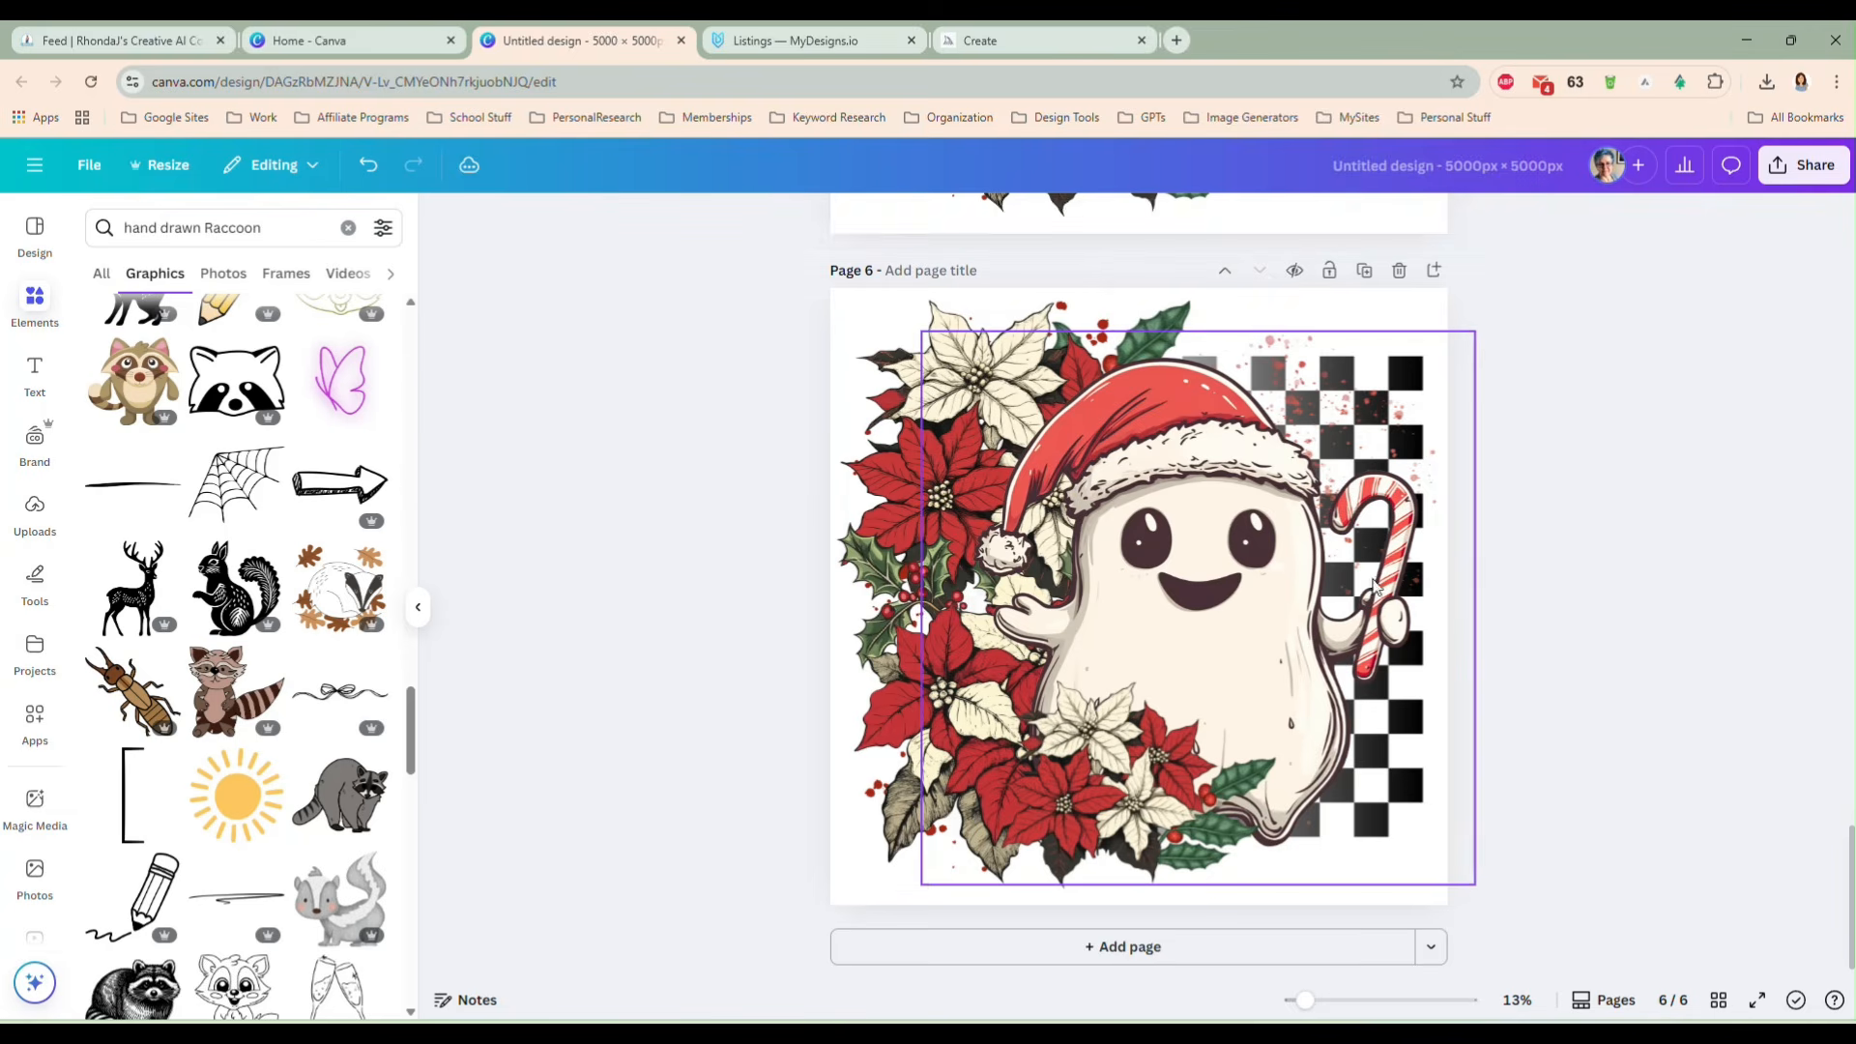
{"action": "left_click_drag", "start_coordinate": [1242, 638], "coordinate": [1233, 649]}
{"action": "left_click", "coordinate": [1541, 611]}
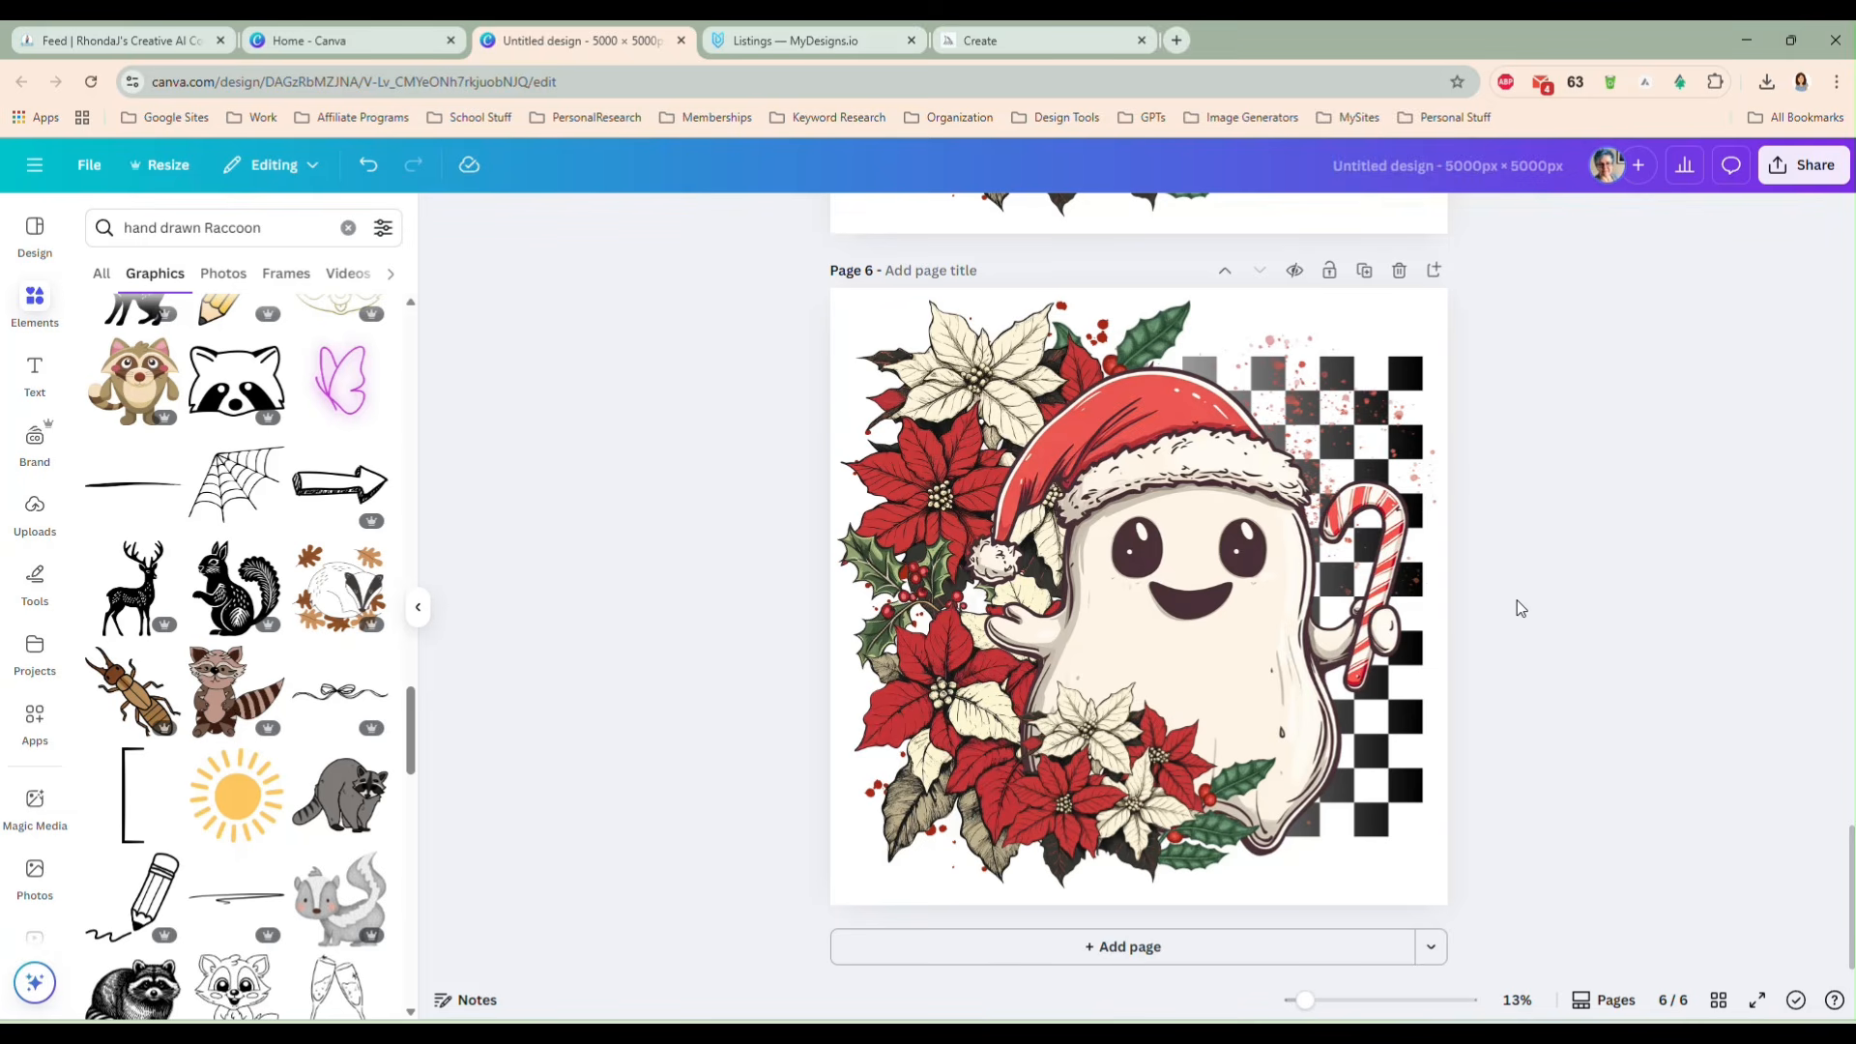
{"action": "scroll", "coordinate": [1517, 578], "scroll_direction": "up", "scroll_amount": 10}
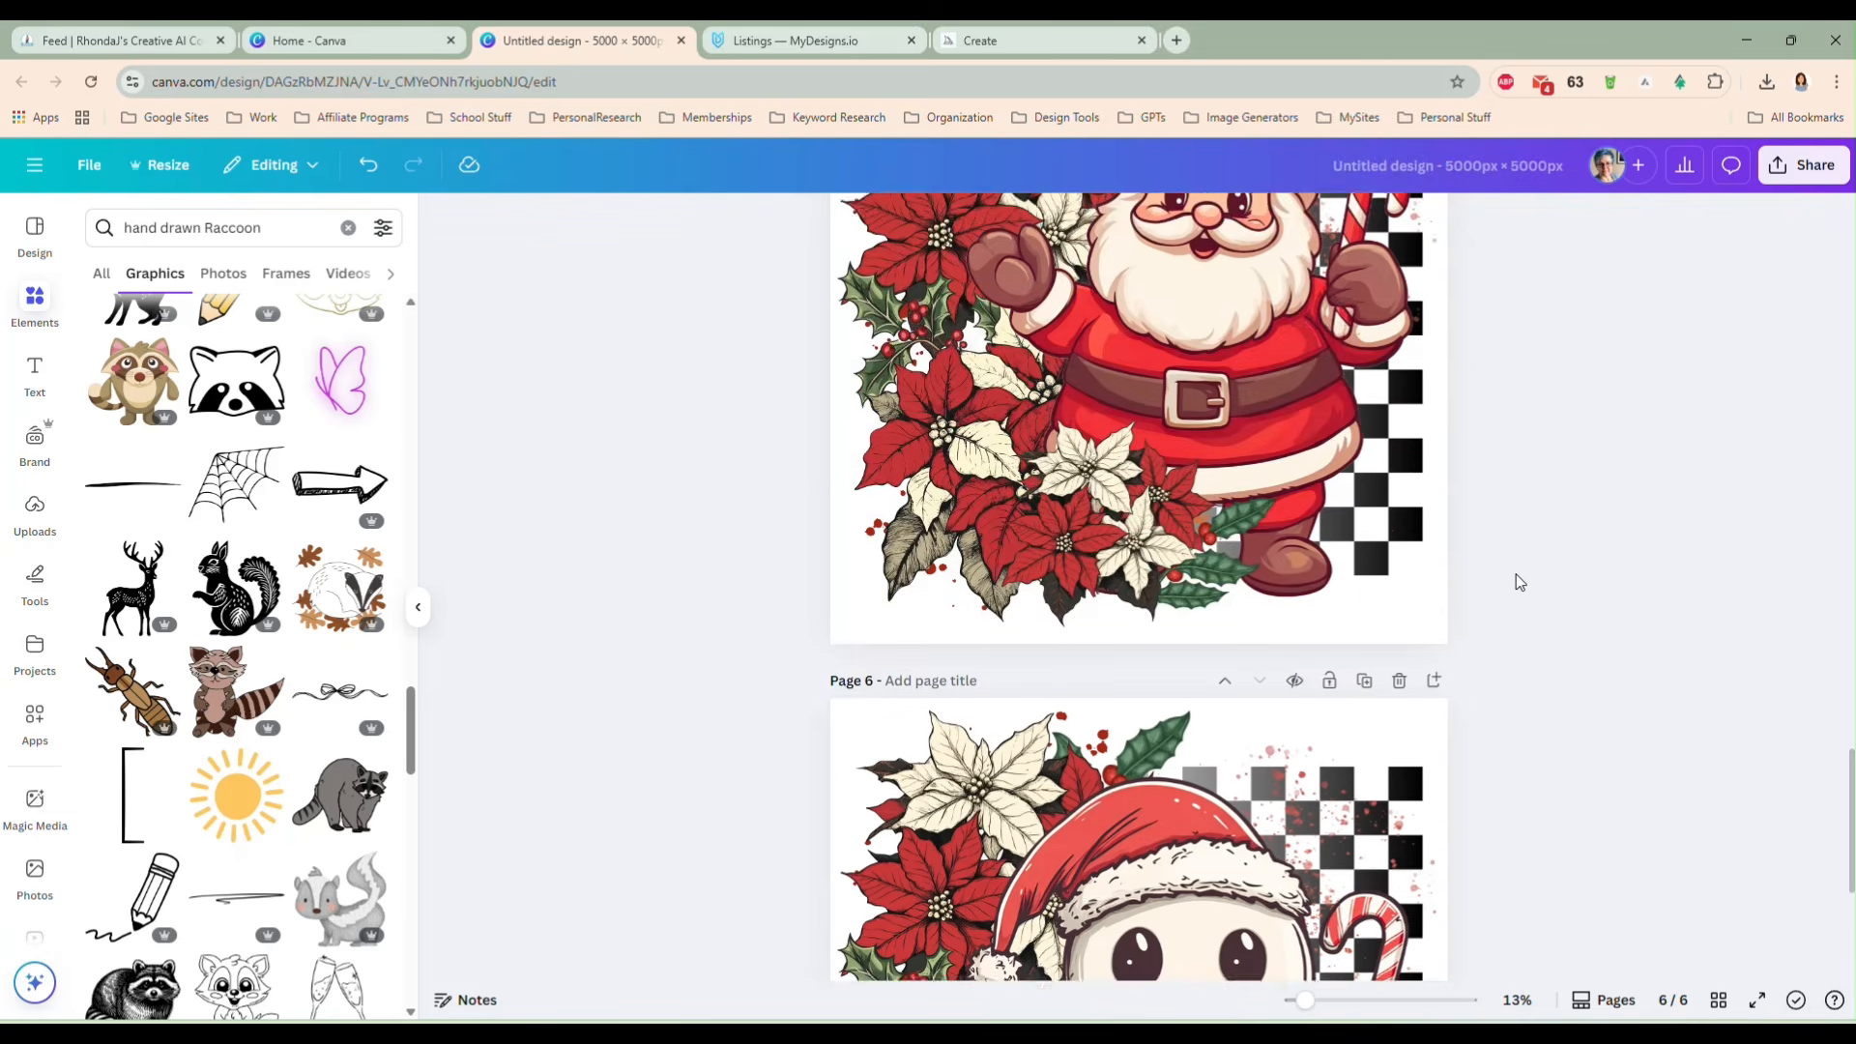
- Duplicate page 6 with the Santa-hat ghost as the base for another character variation
{"action": "scroll", "coordinate": [1516, 580], "scroll_direction": "up", "scroll_amount": 10}
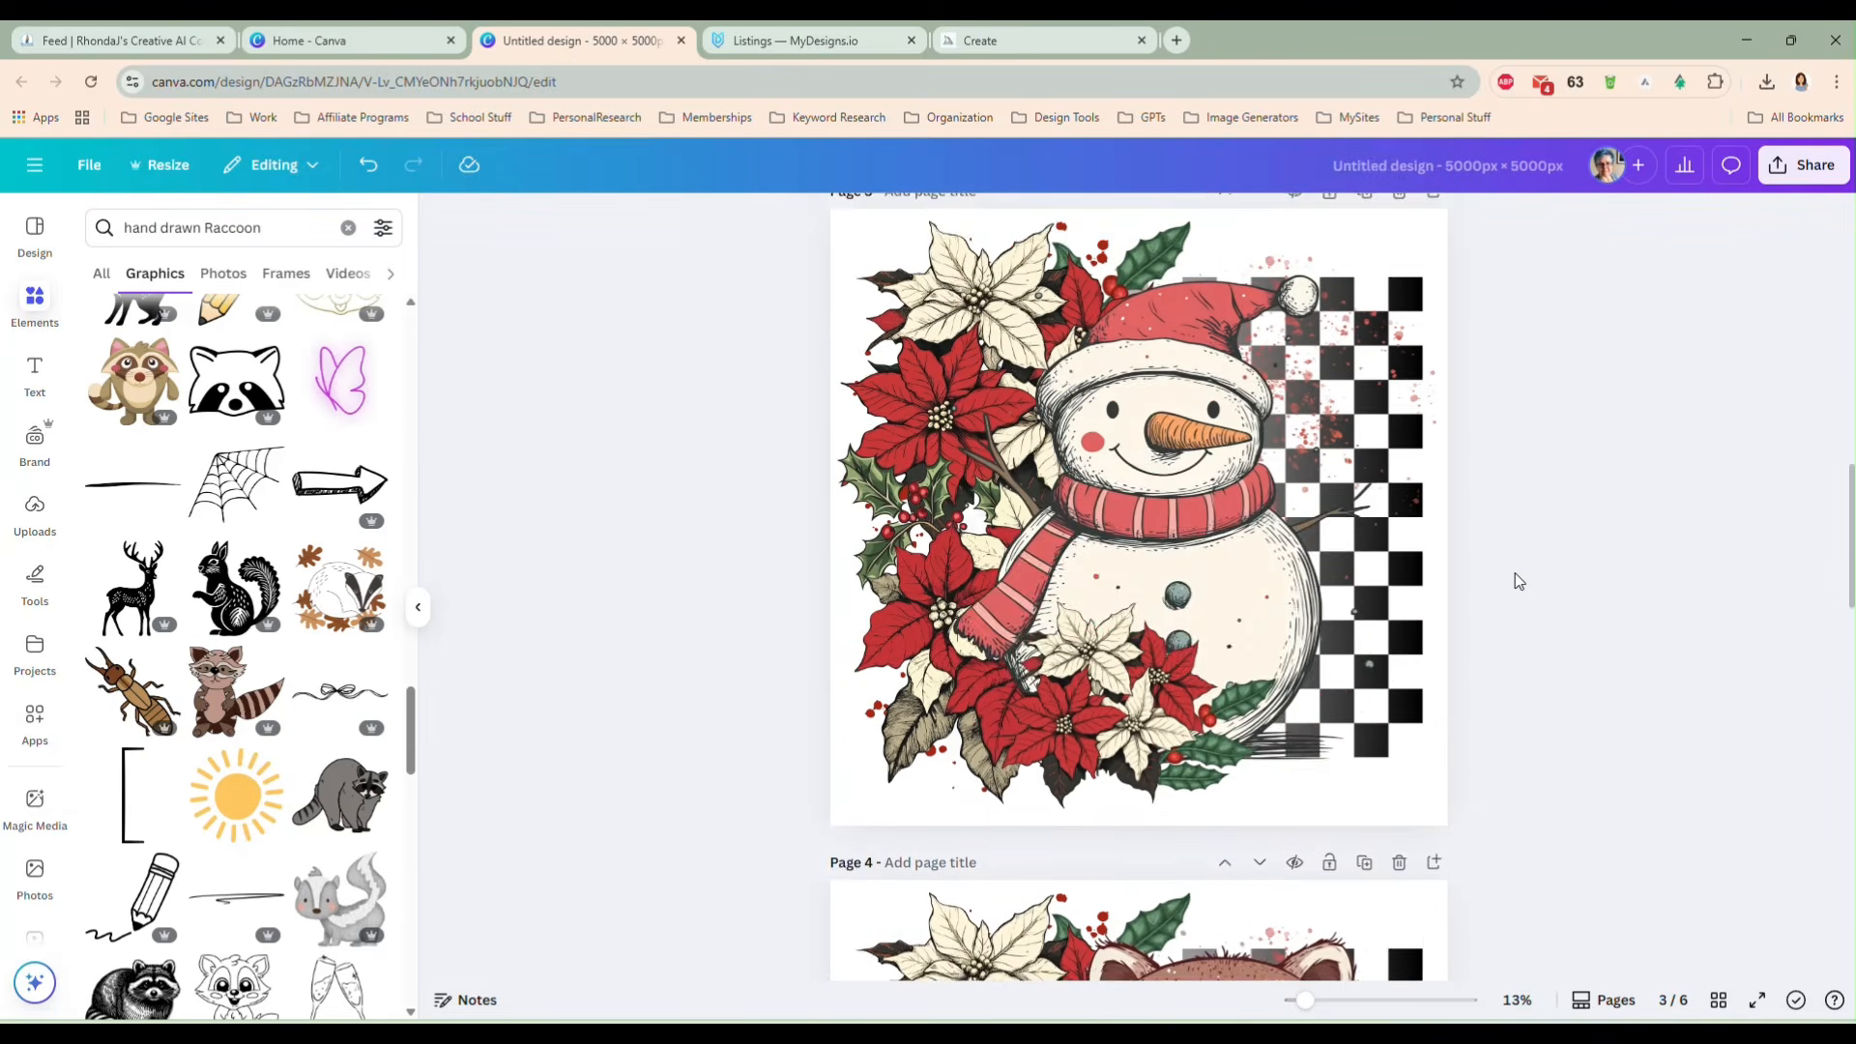
{"action": "scroll", "coordinate": [1518, 580], "scroll_direction": "down", "scroll_amount": 10}
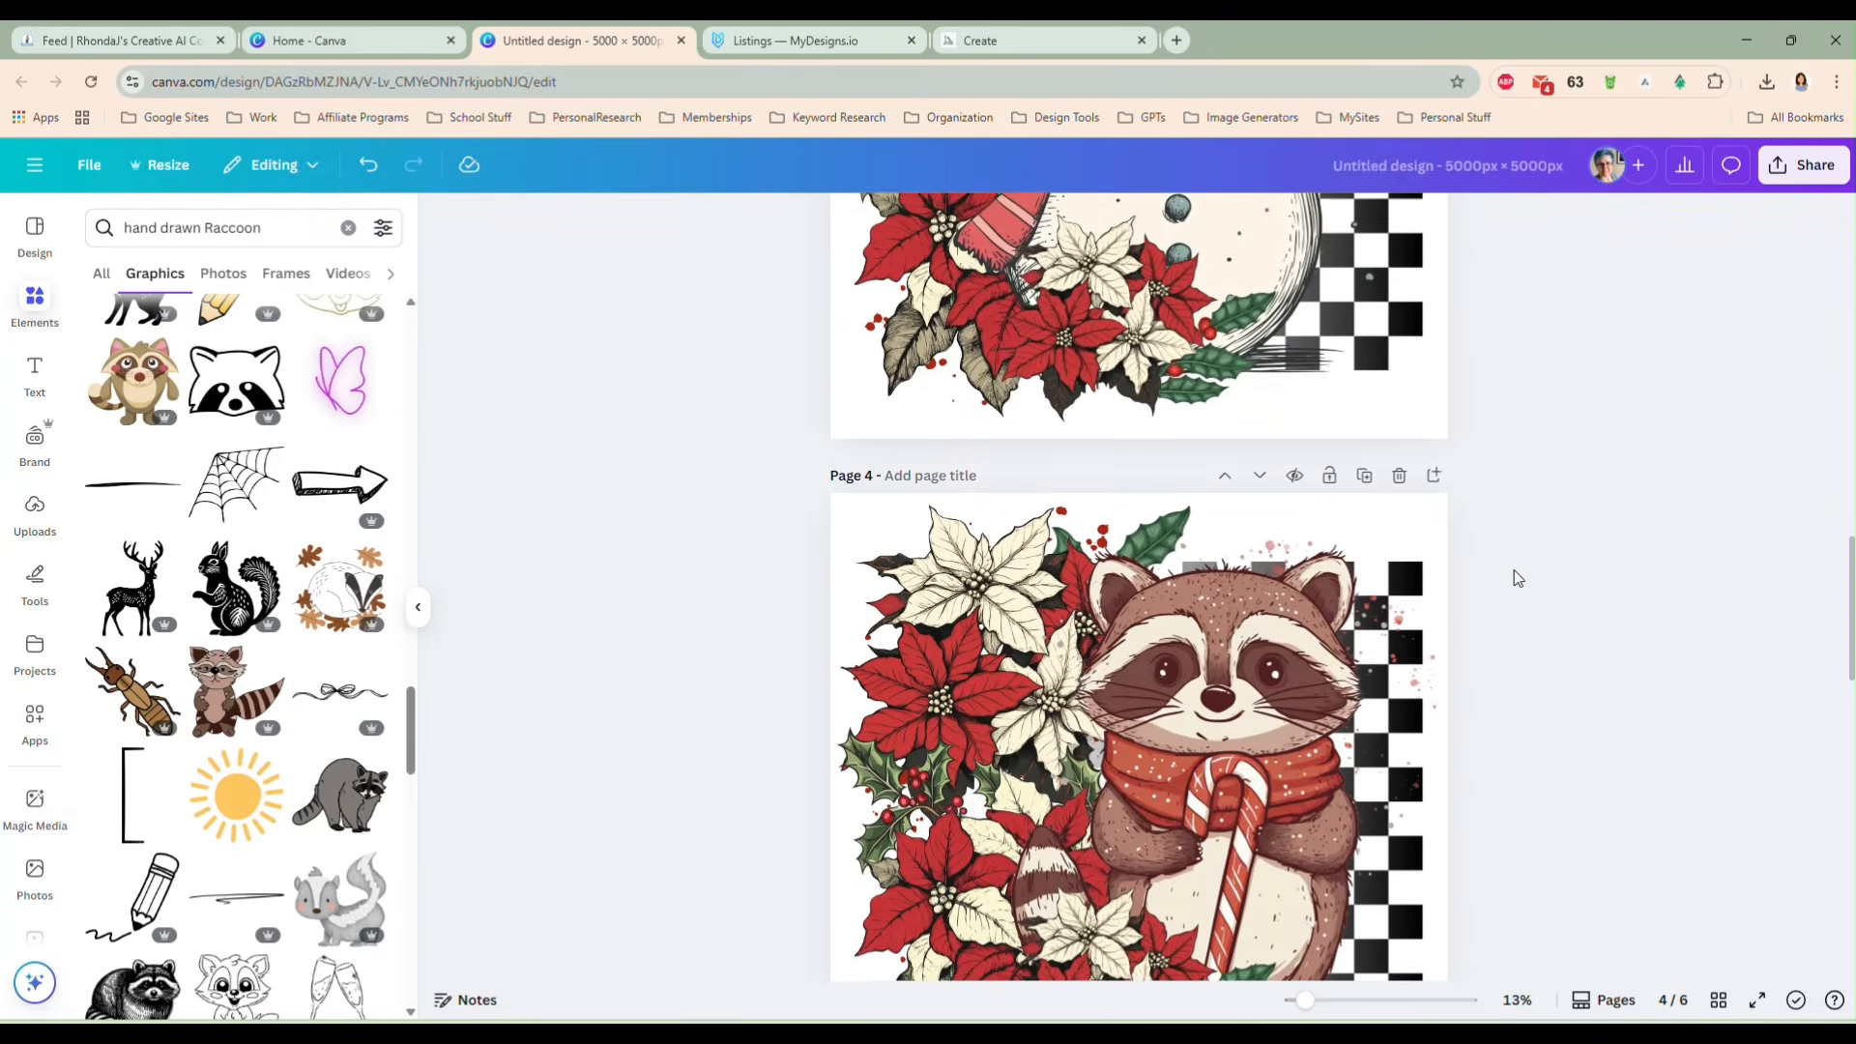
{"action": "scroll", "coordinate": [1516, 578], "scroll_direction": "down", "scroll_amount": 5}
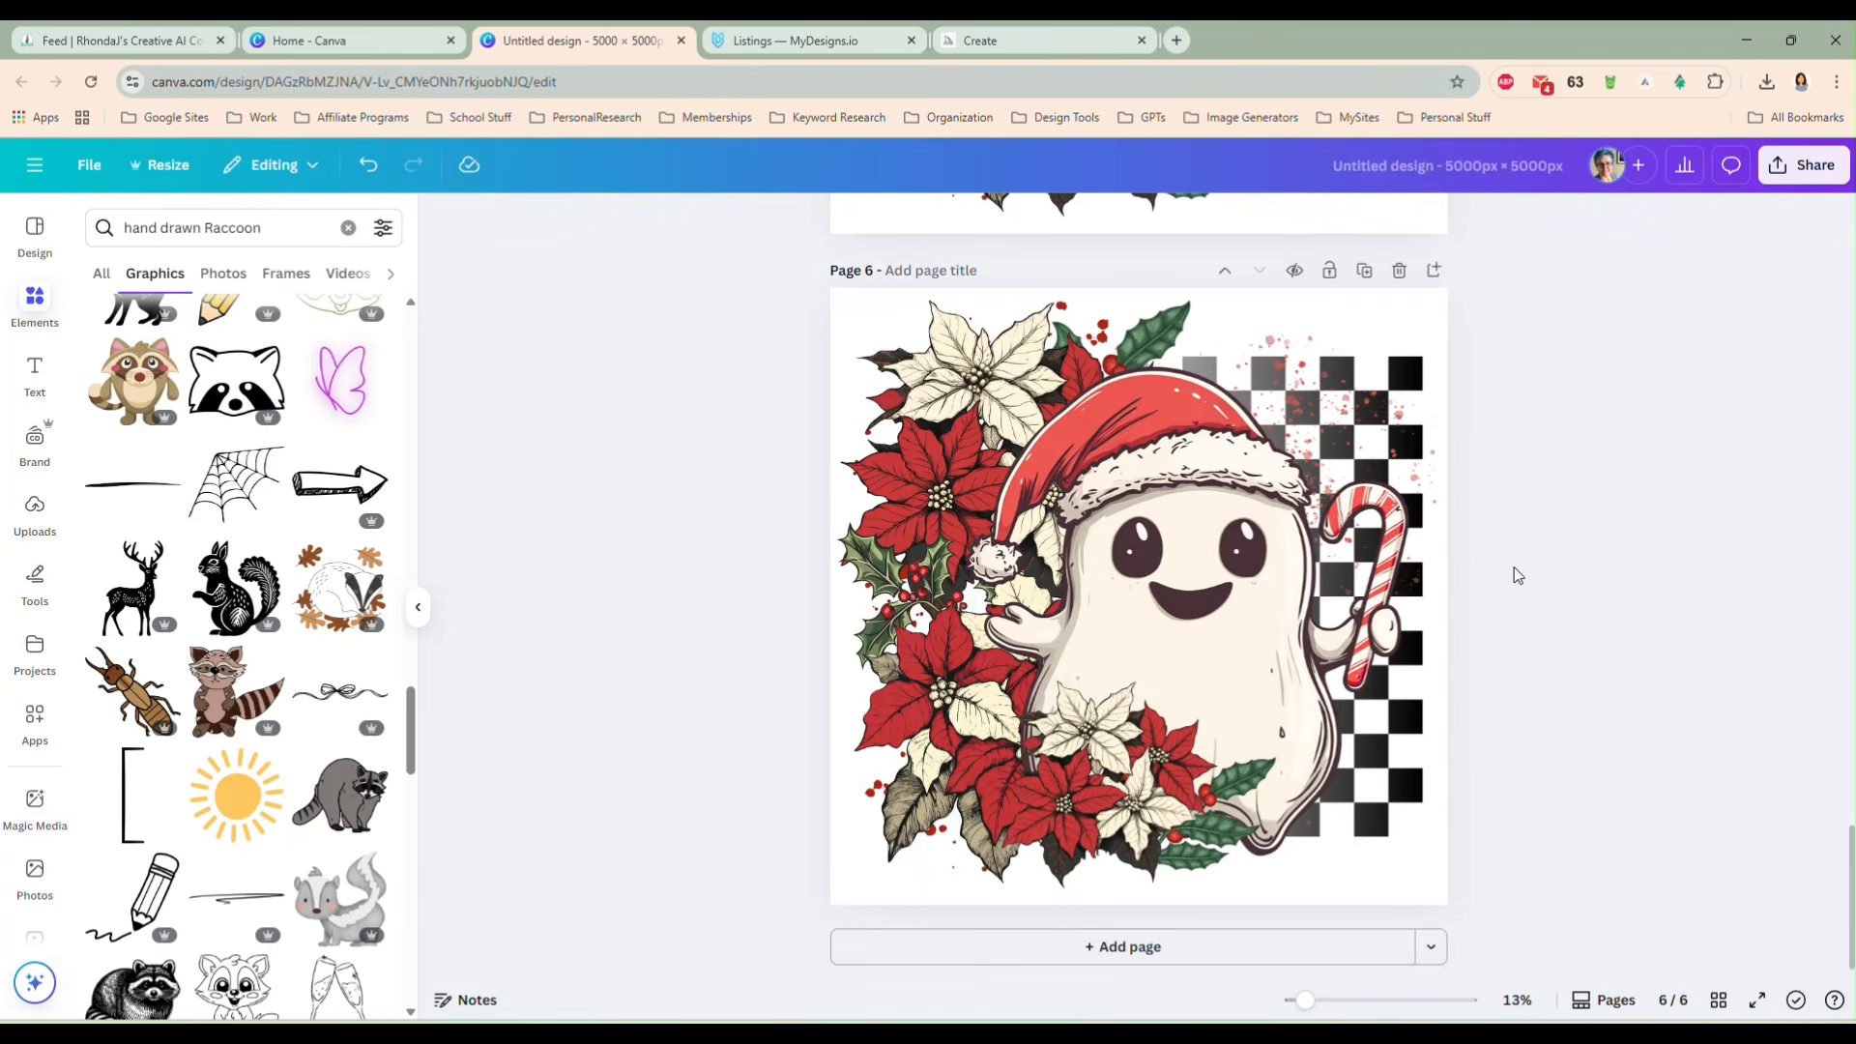
{"action": "left_click", "coordinate": [1364, 270]}
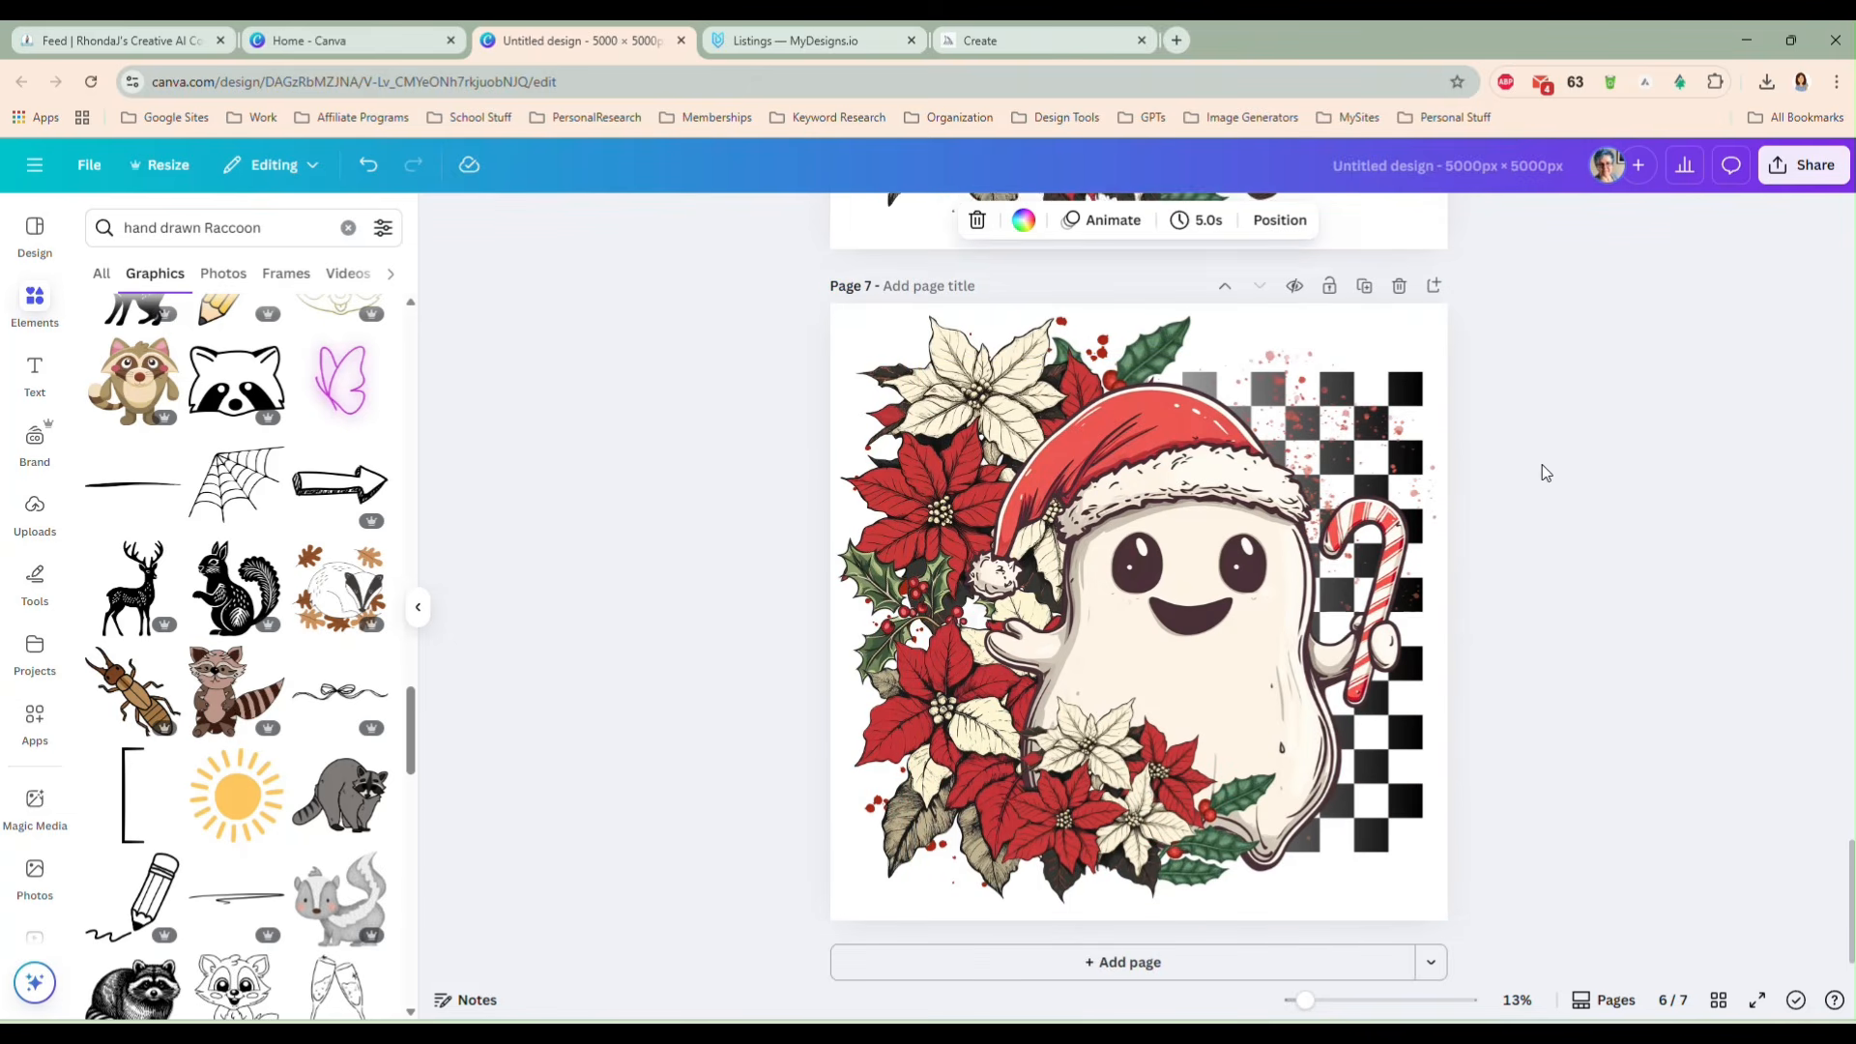
- Switch to Midjourney, open the retro vintage Christmas angel with coral wings and praying hands, and copy its image
{"action": "left_click", "coordinate": [1044, 40]}
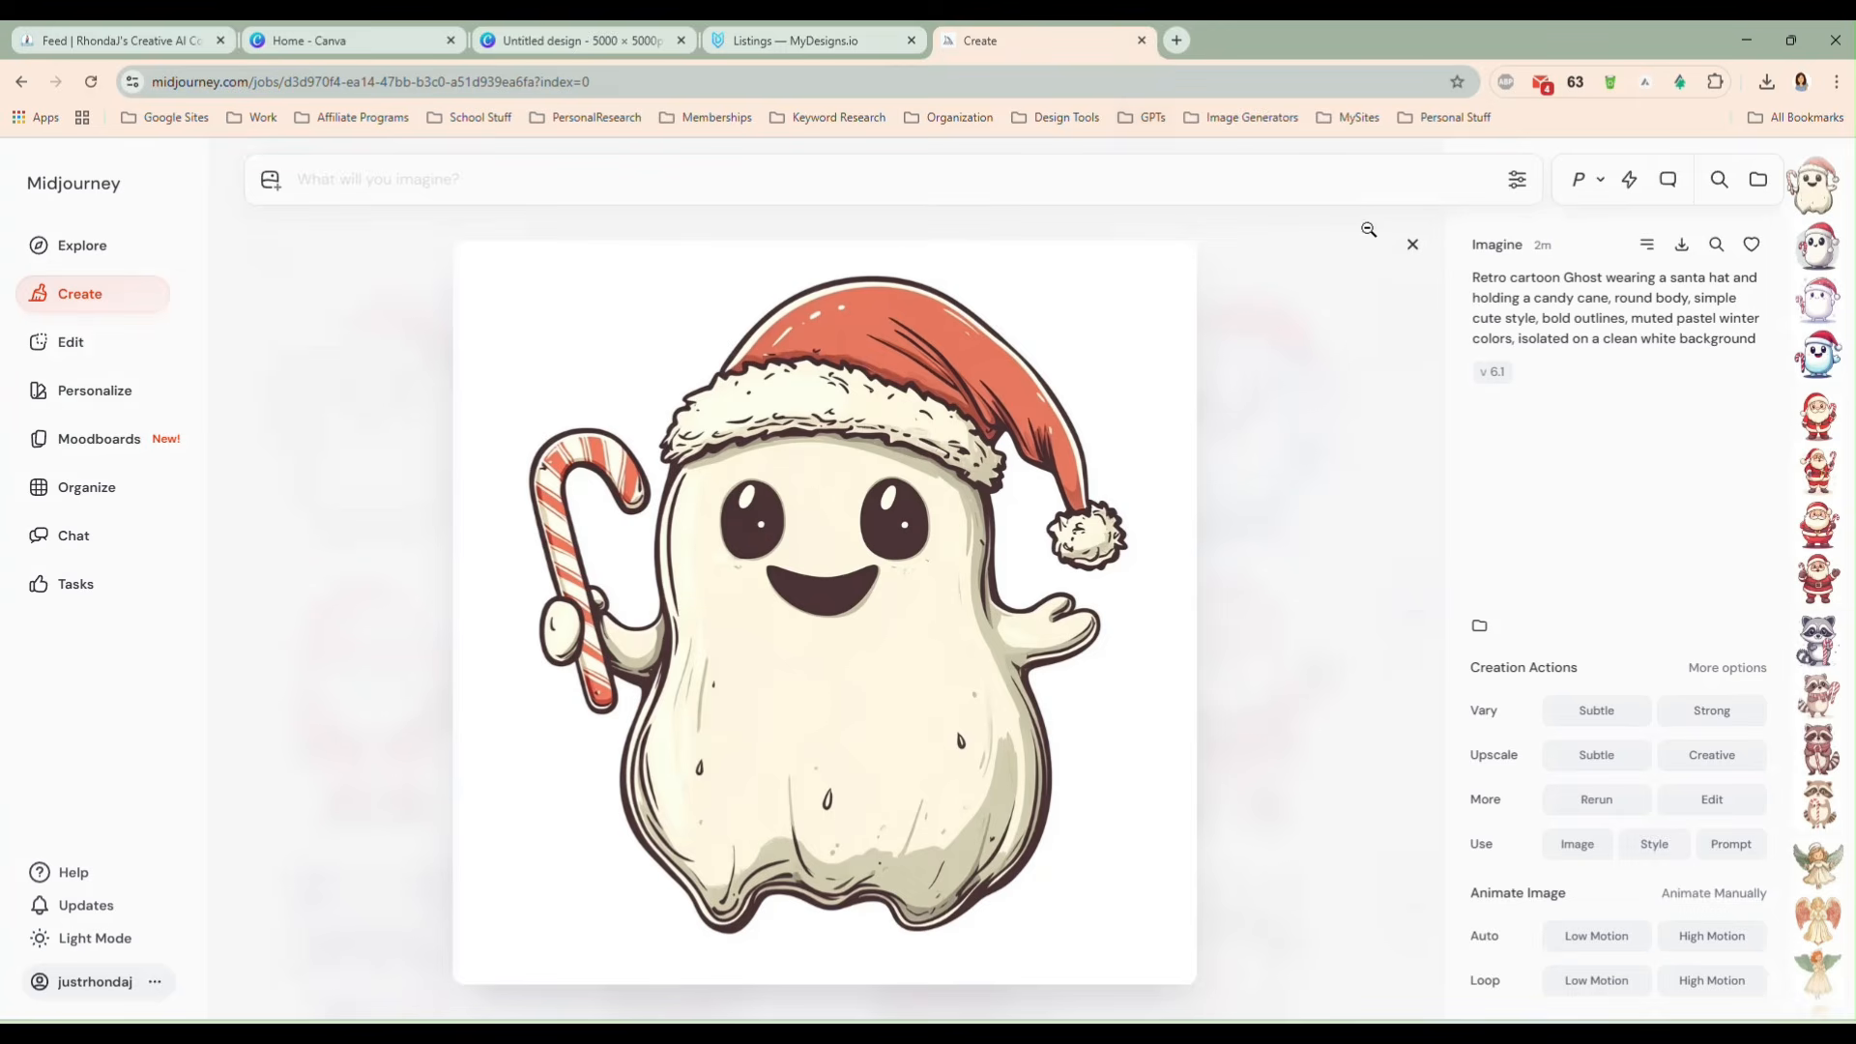
{"action": "left_click", "coordinate": [1413, 244]}
{"action": "scroll", "coordinate": [1112, 483], "scroll_direction": "down", "scroll_amount": 3}
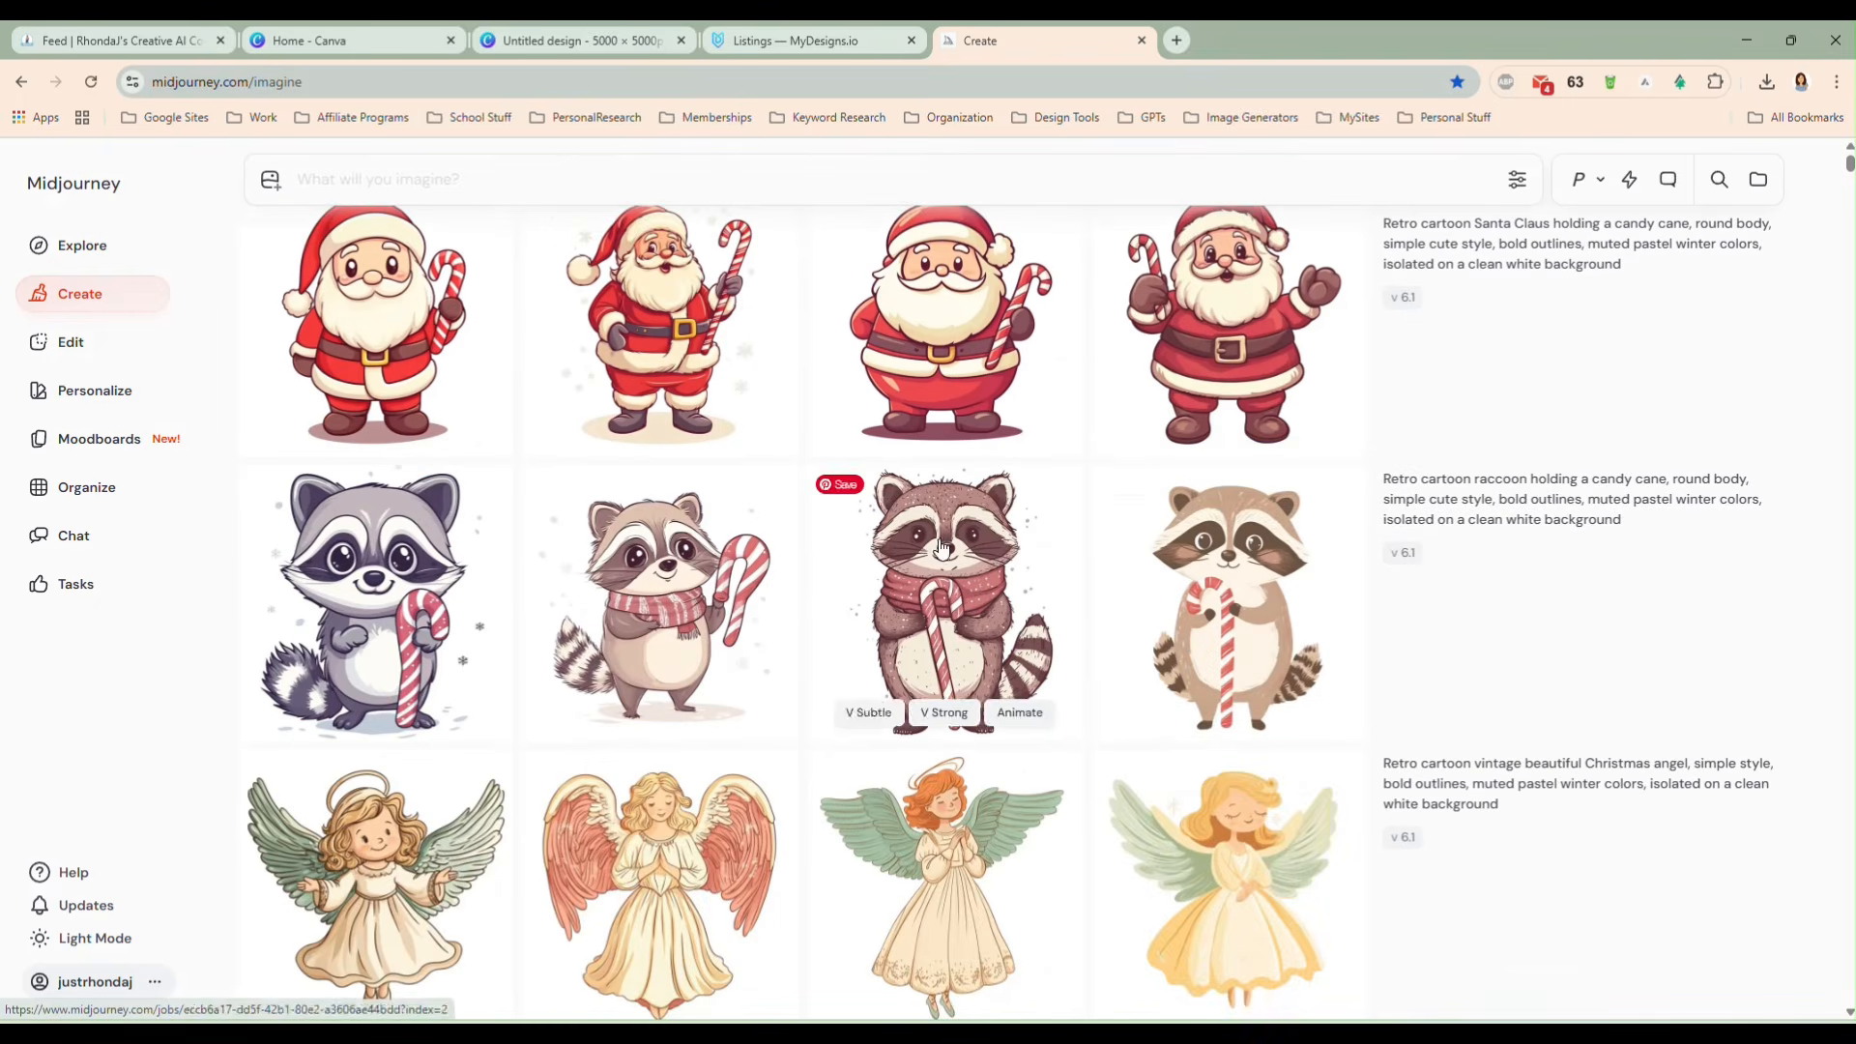
{"action": "scroll", "coordinate": [759, 480], "scroll_direction": "down", "scroll_amount": 4}
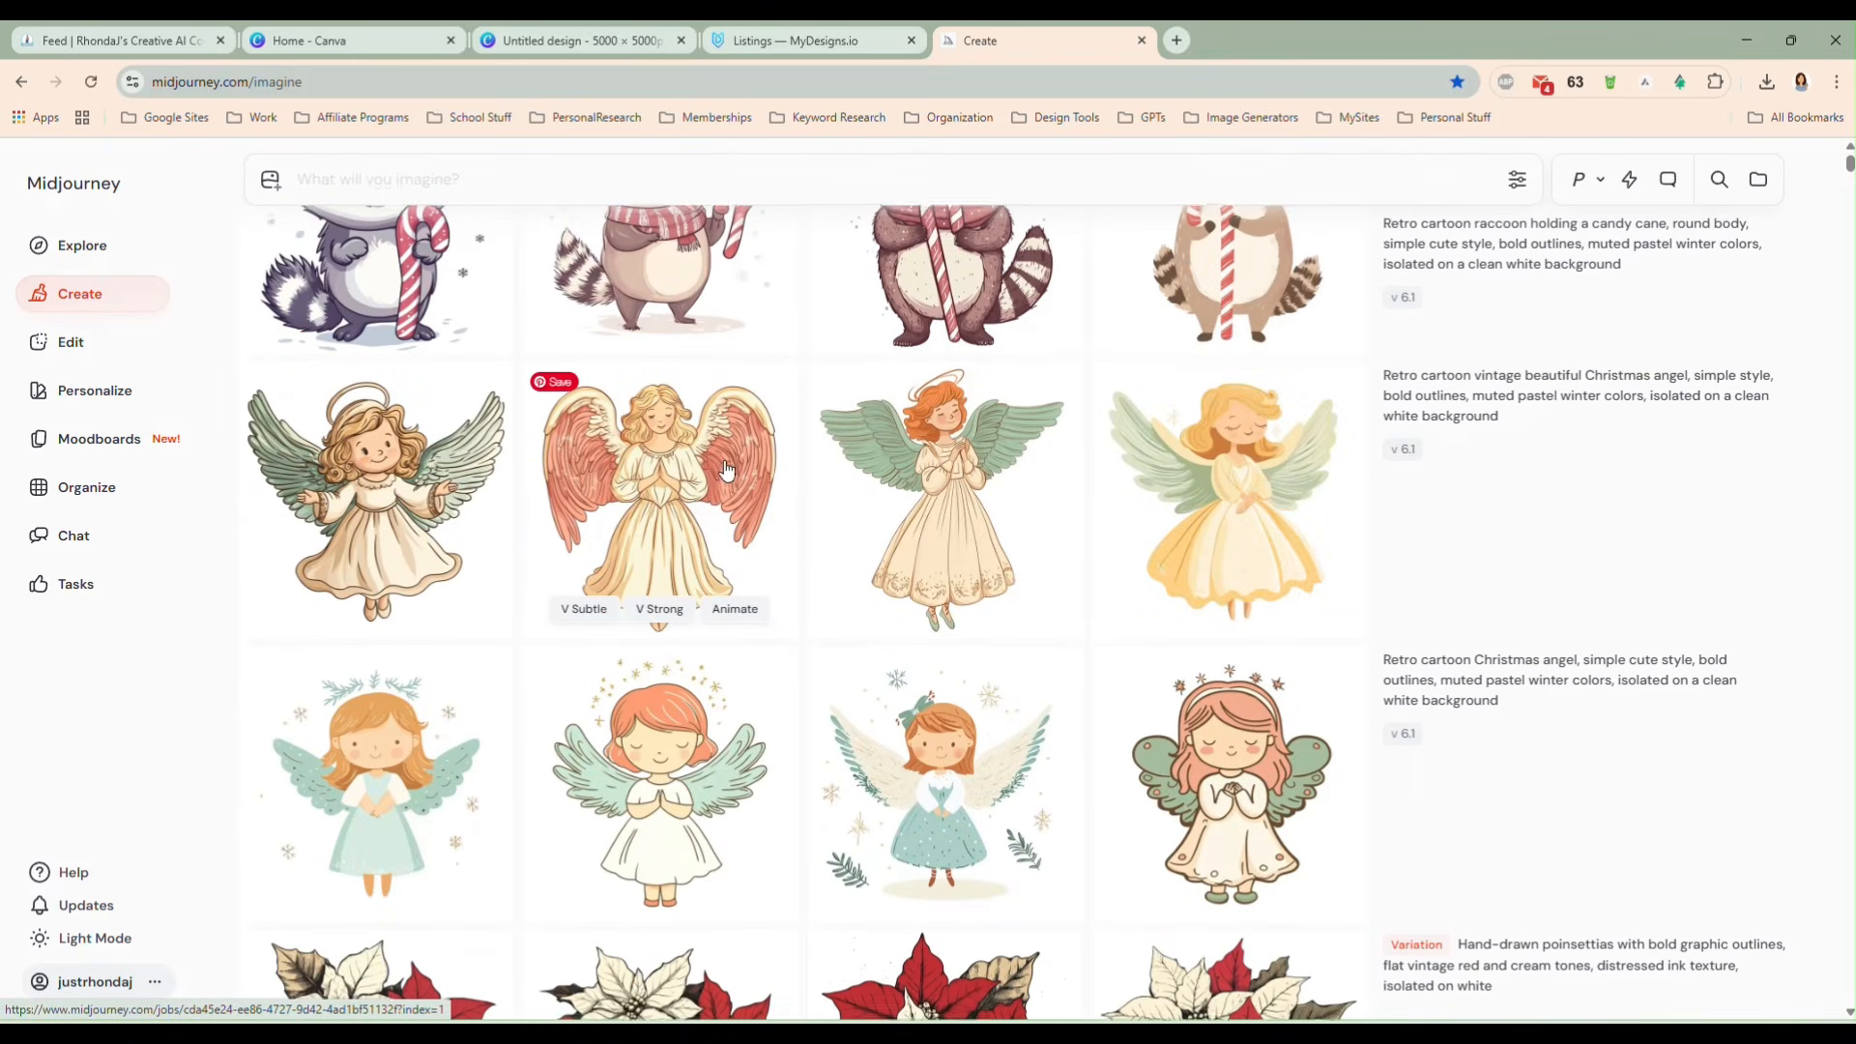
{"action": "scroll", "coordinate": [727, 471], "scroll_direction": "down", "scroll_amount": 2}
{"action": "scroll", "coordinate": [681, 340], "scroll_direction": "up", "scroll_amount": 1}
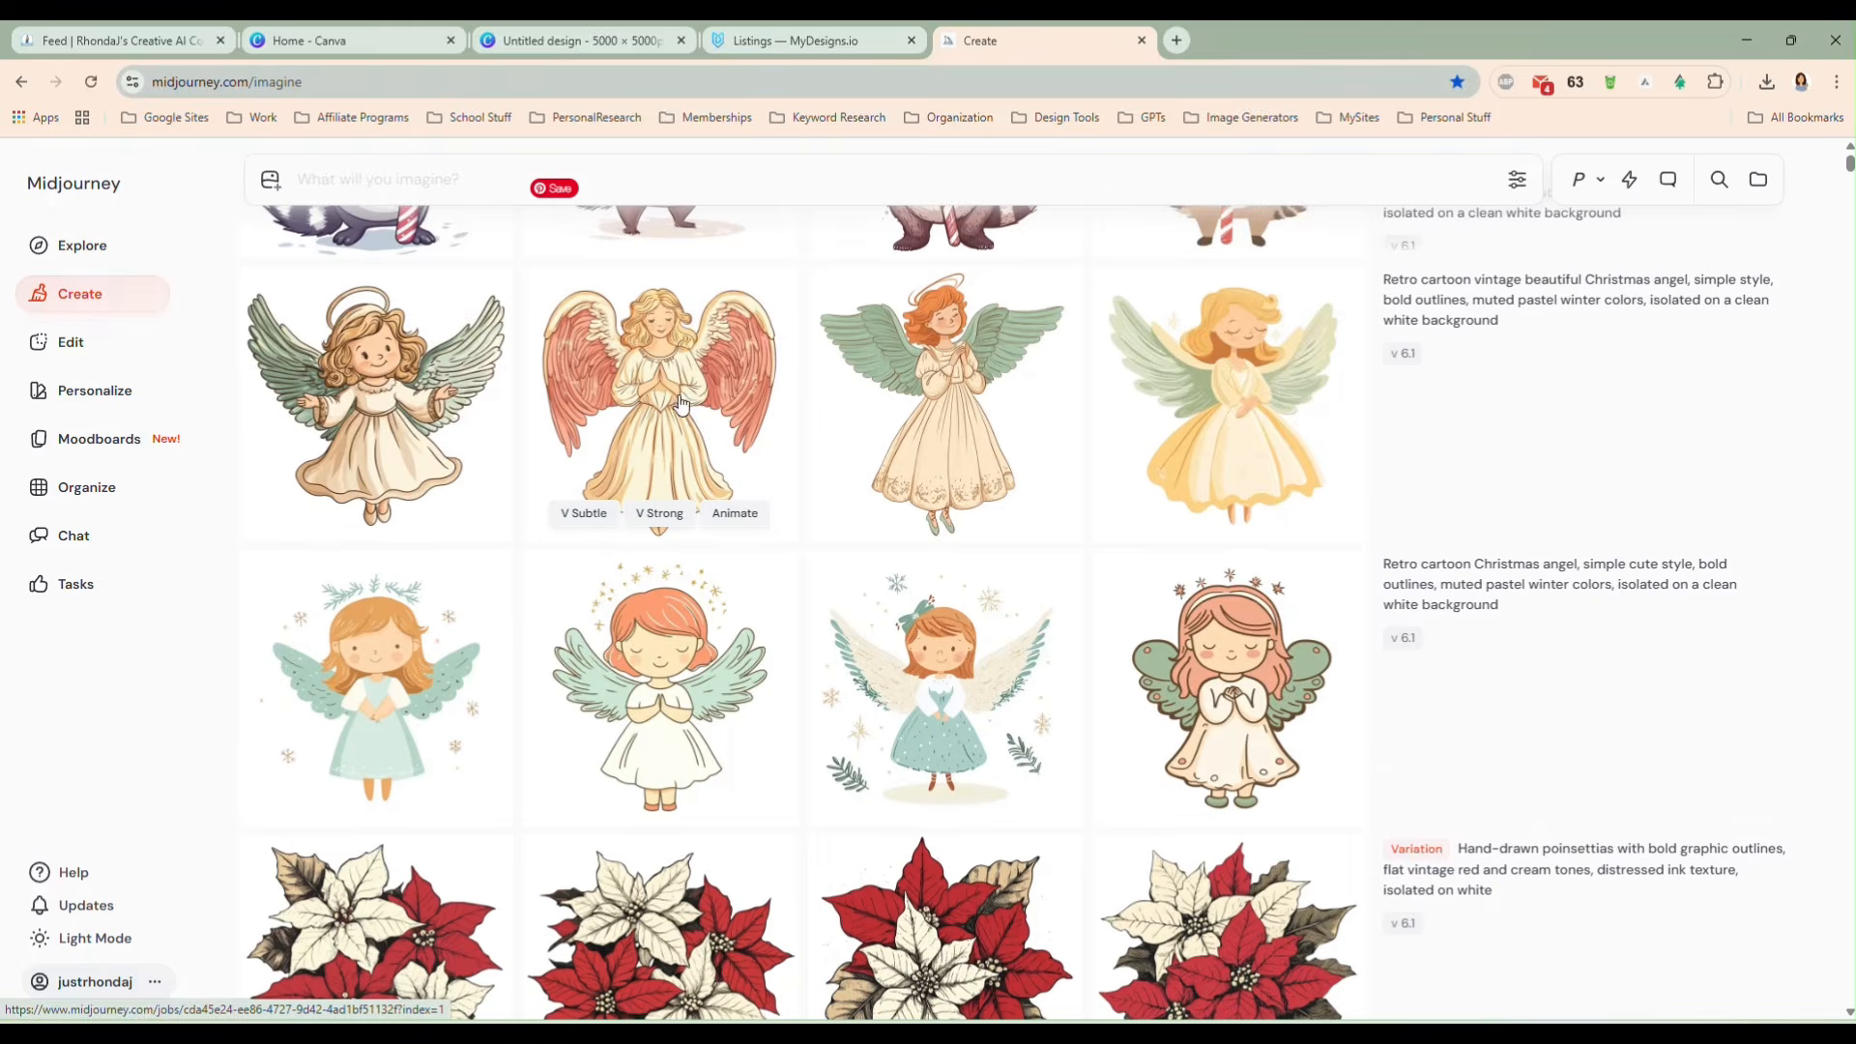
{"action": "left_click", "coordinate": [658, 377]}
{"action": "right_click", "coordinate": [930, 497]}
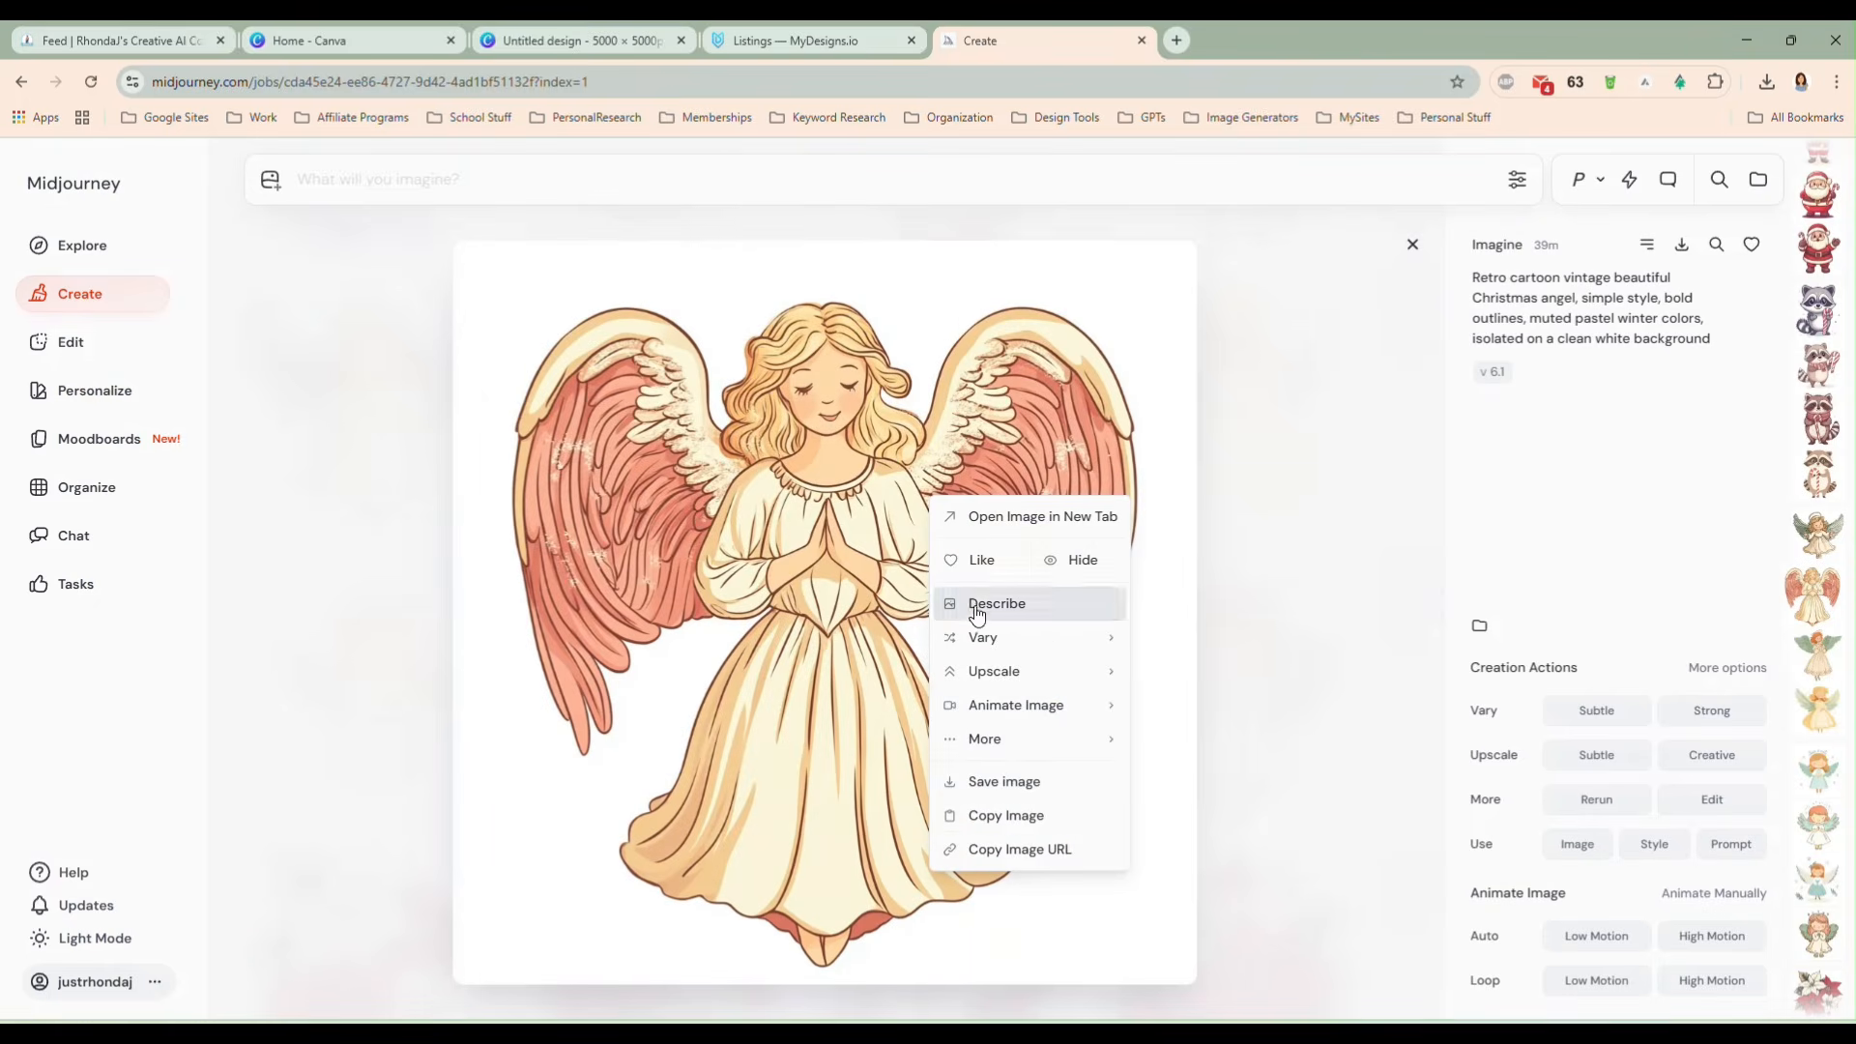
{"action": "left_click", "coordinate": [1004, 815]}
- Back in the Canva design, delete the ghost from page 7 and paste the copied angel image
{"action": "left_click", "coordinate": [615, 37]}
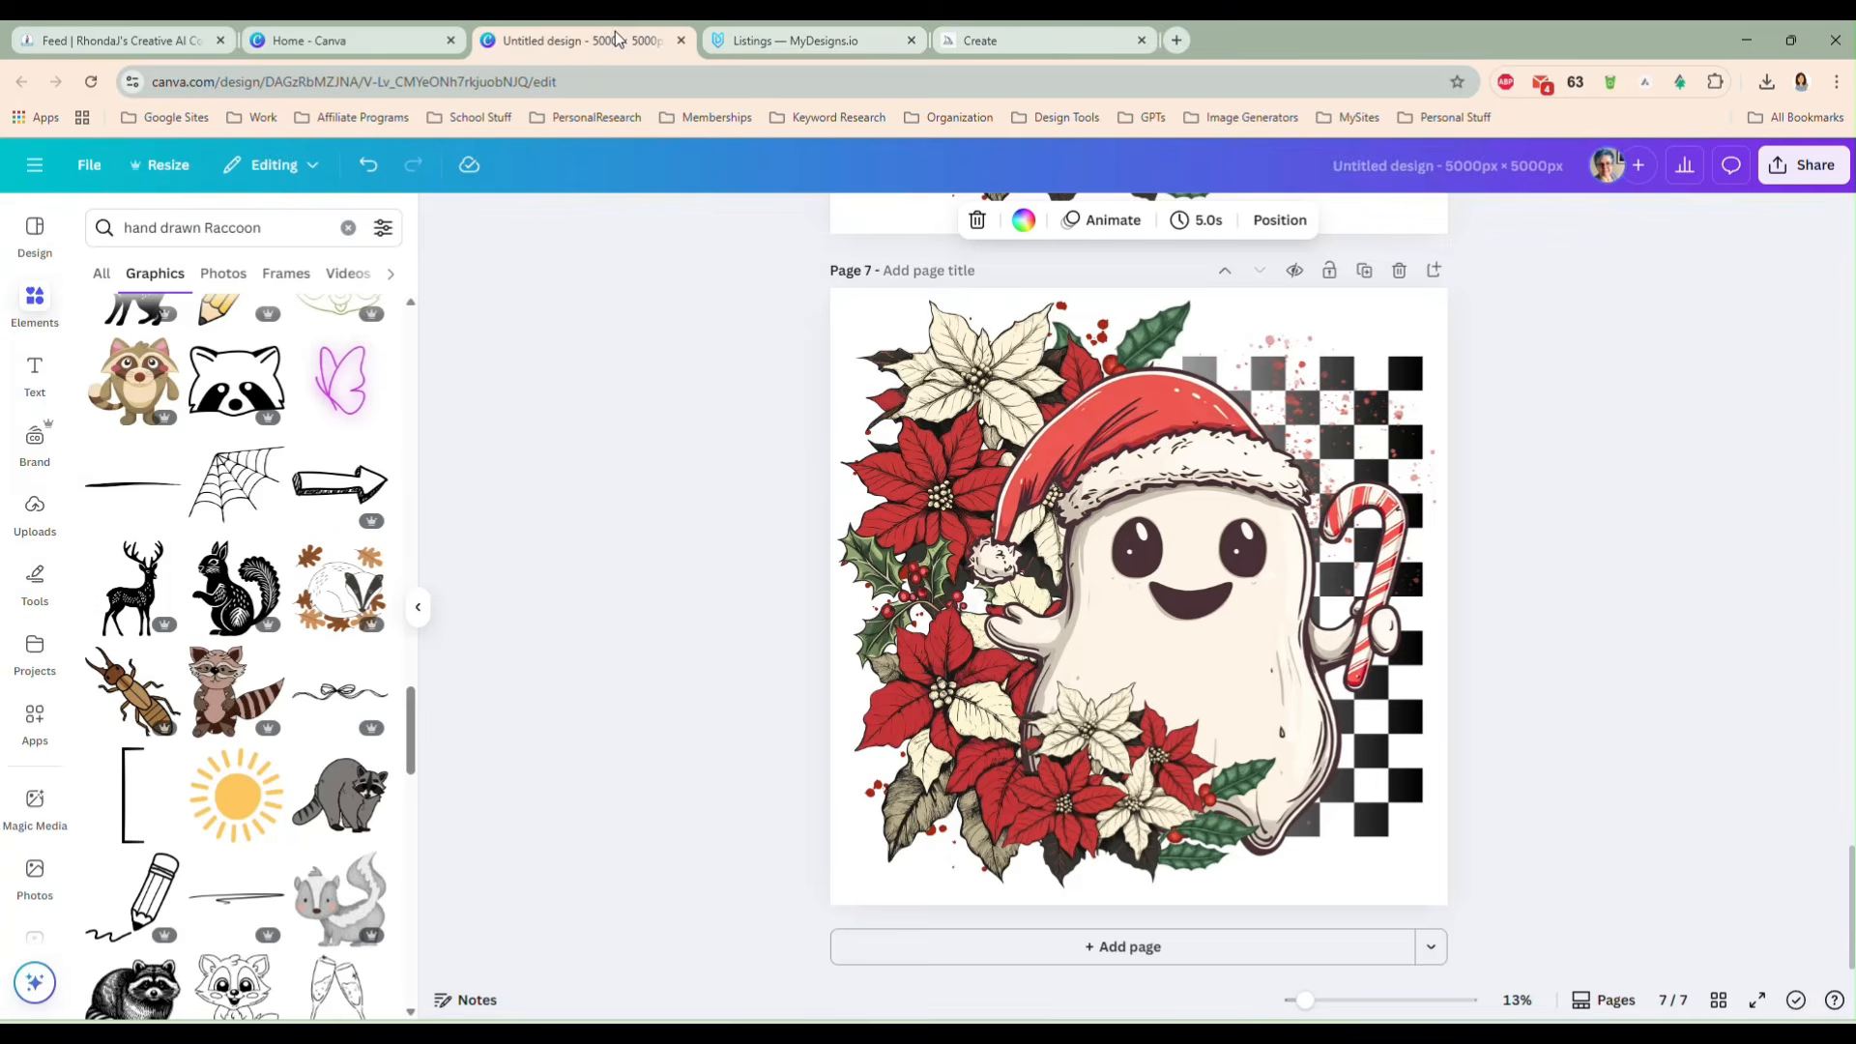
{"action": "left_click", "coordinate": [1208, 541]}
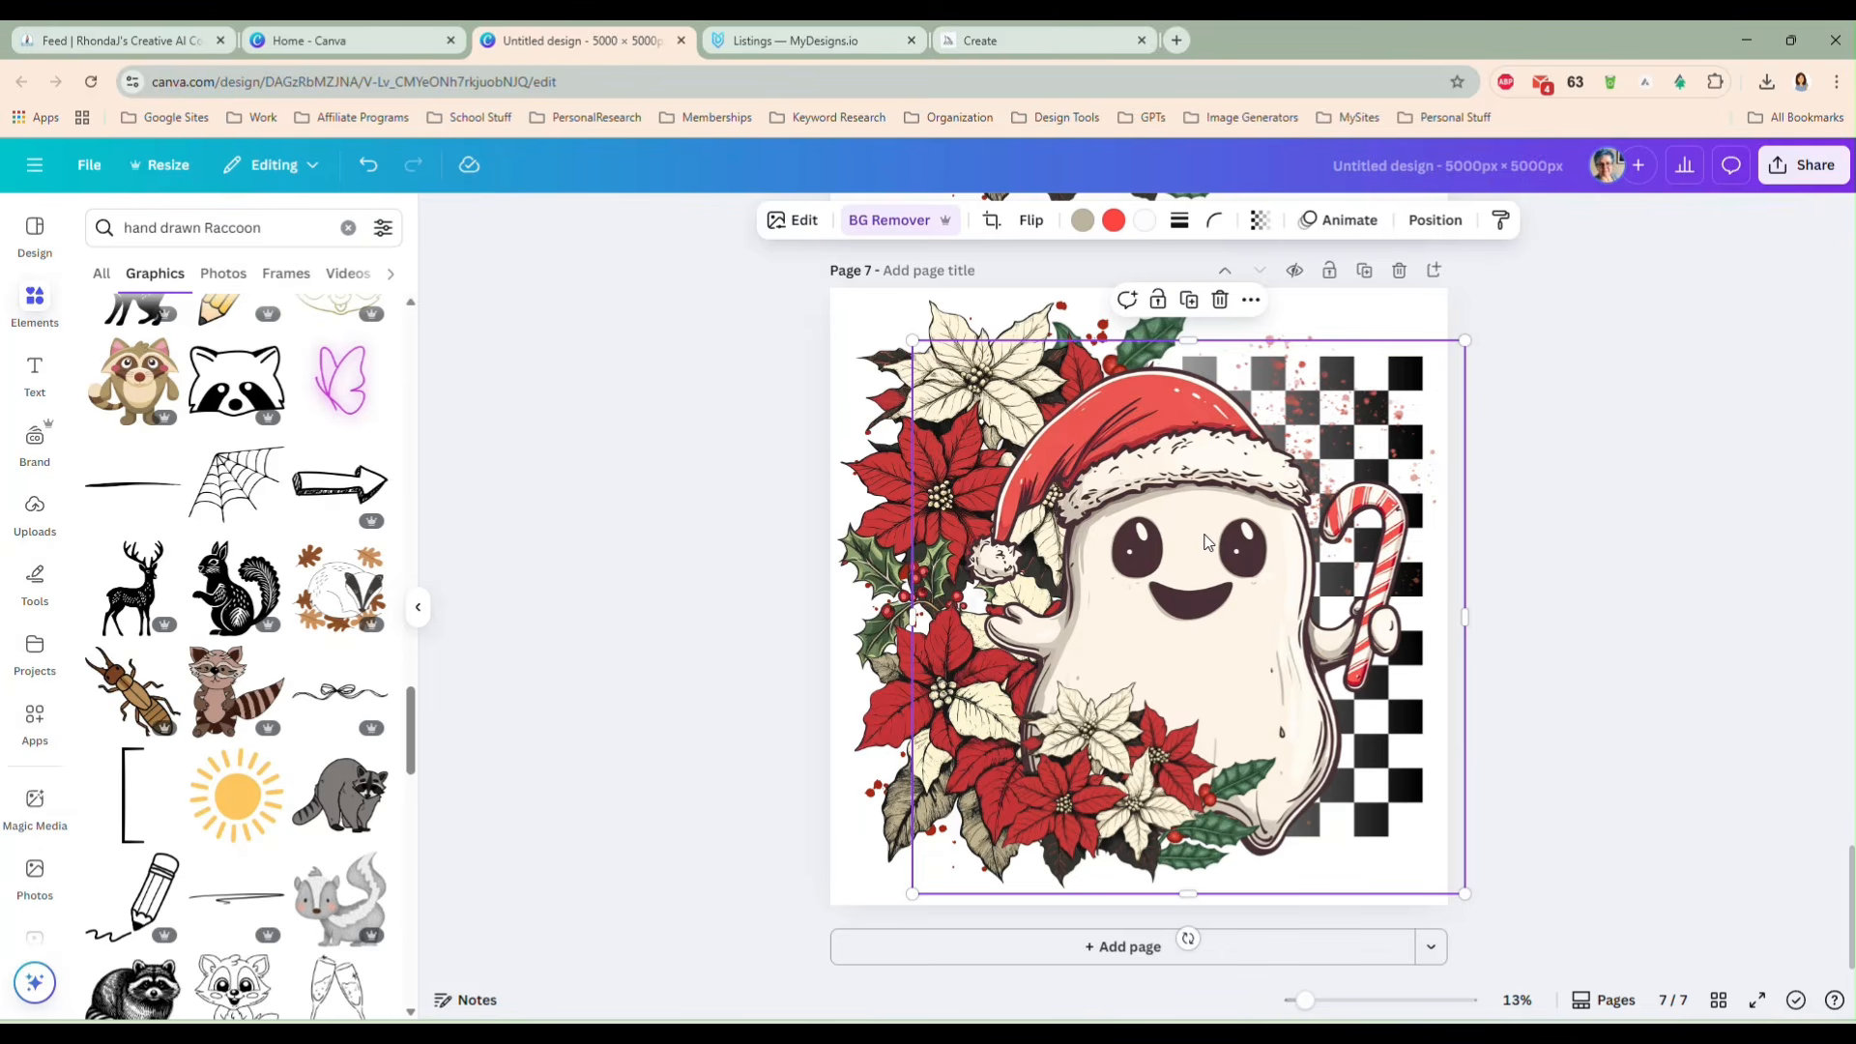
{"action": "key", "text": "Delete"}
{"action": "key", "text": "ctrl+v"}
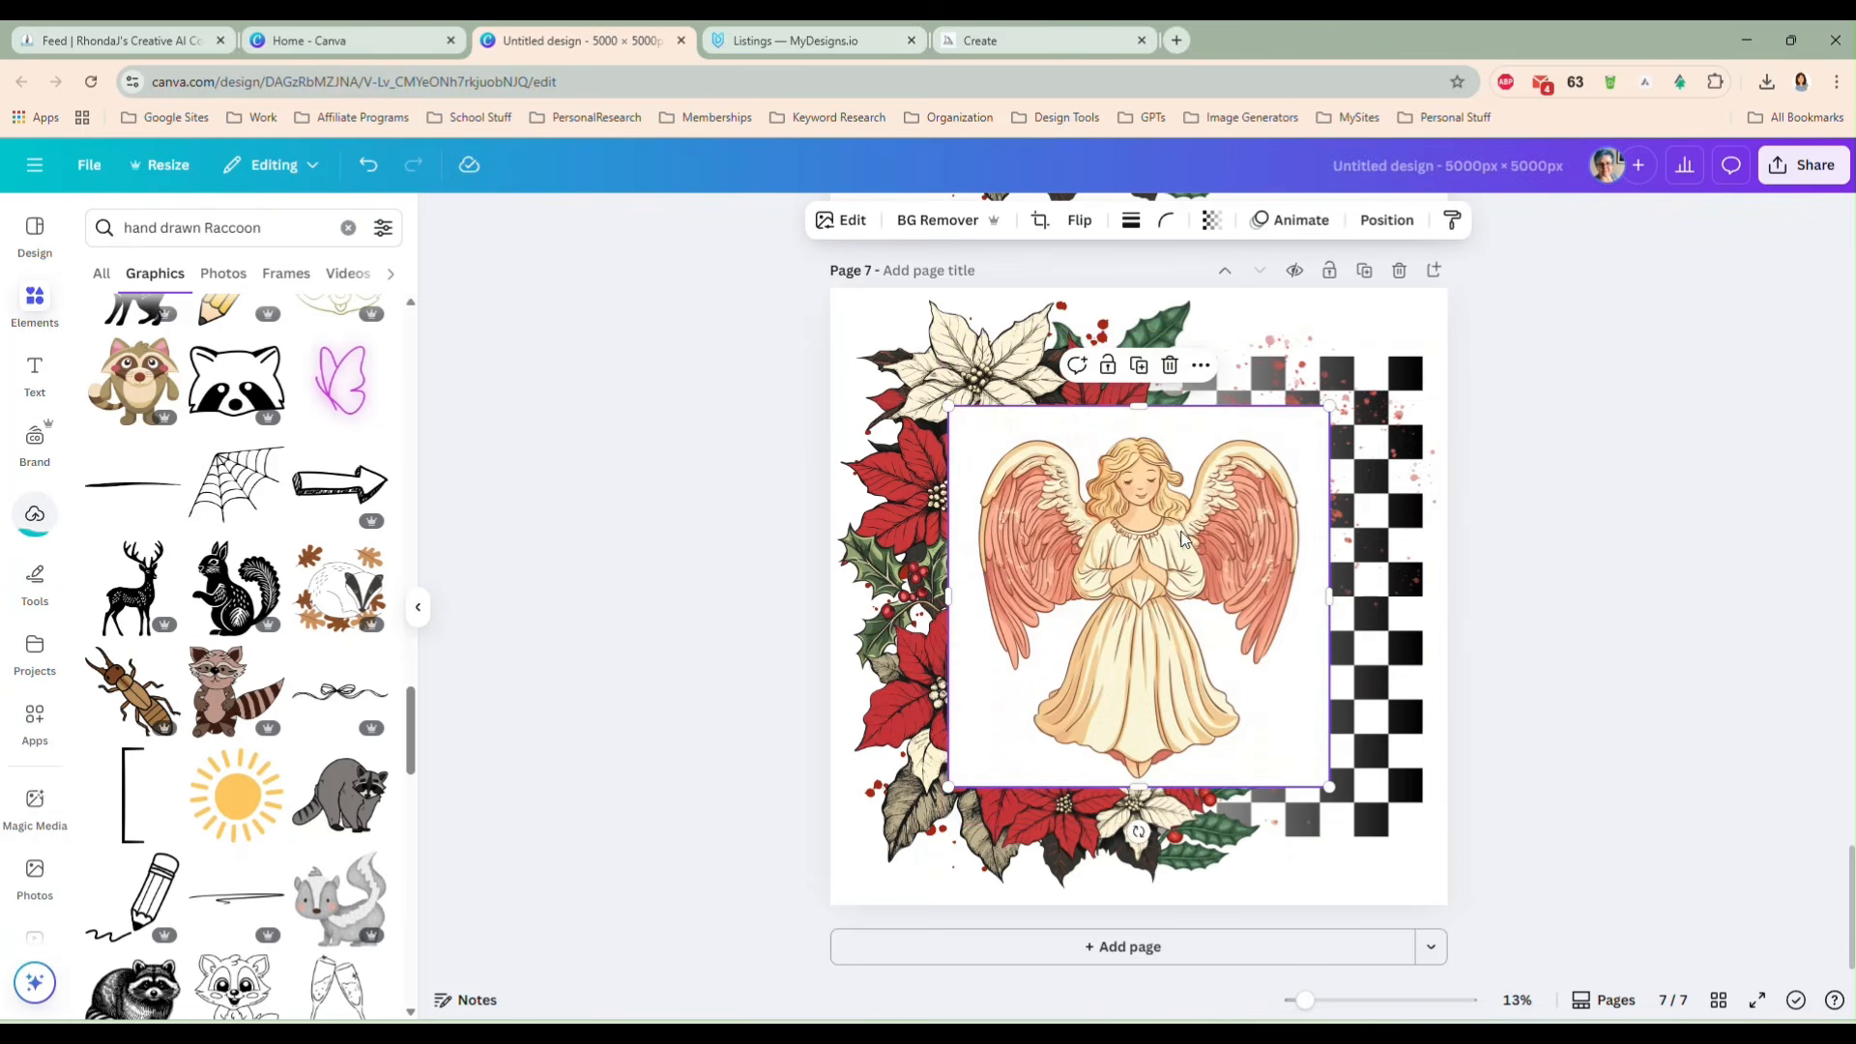
- Remove the angel image's background, enlarge it to nearly the full page width, and place it over the flowers and checkerboard
{"action": "left_click", "coordinate": [934, 221]}
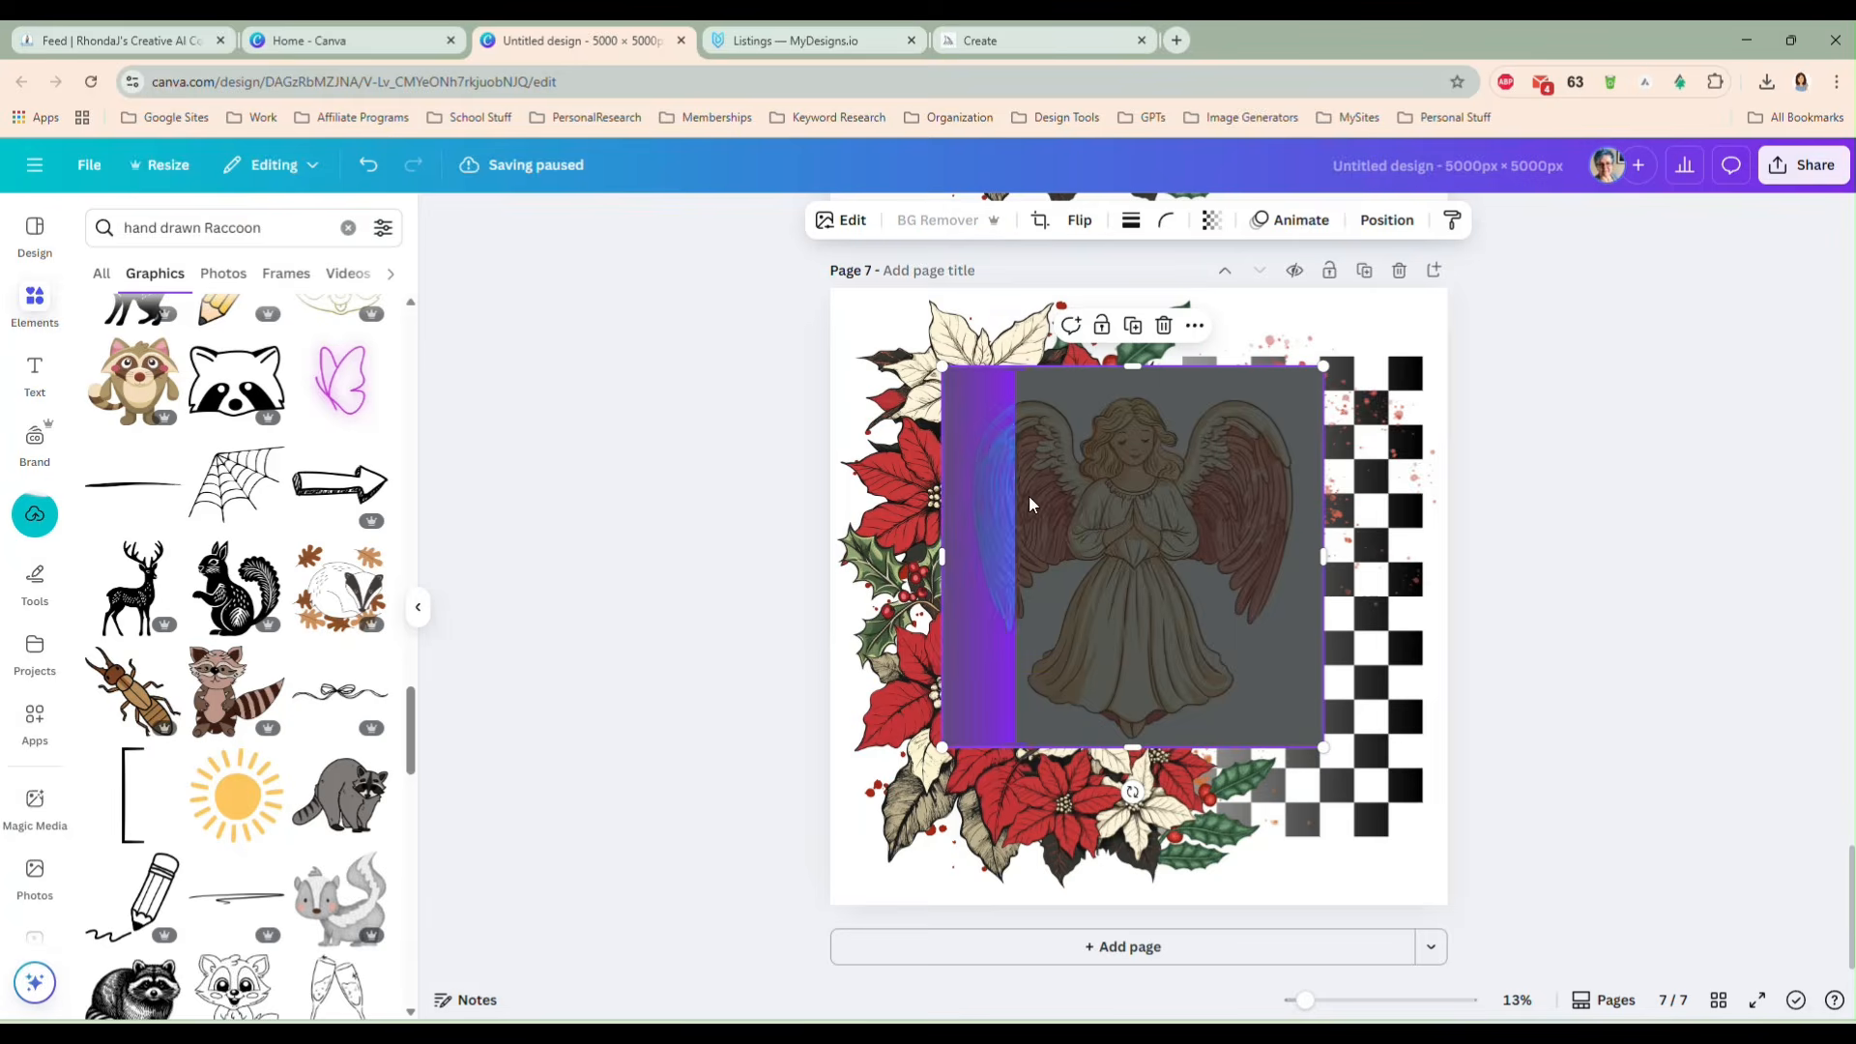
{"action": "left_click_drag", "start_coordinate": [1133, 549], "coordinate": [1085, 470]}
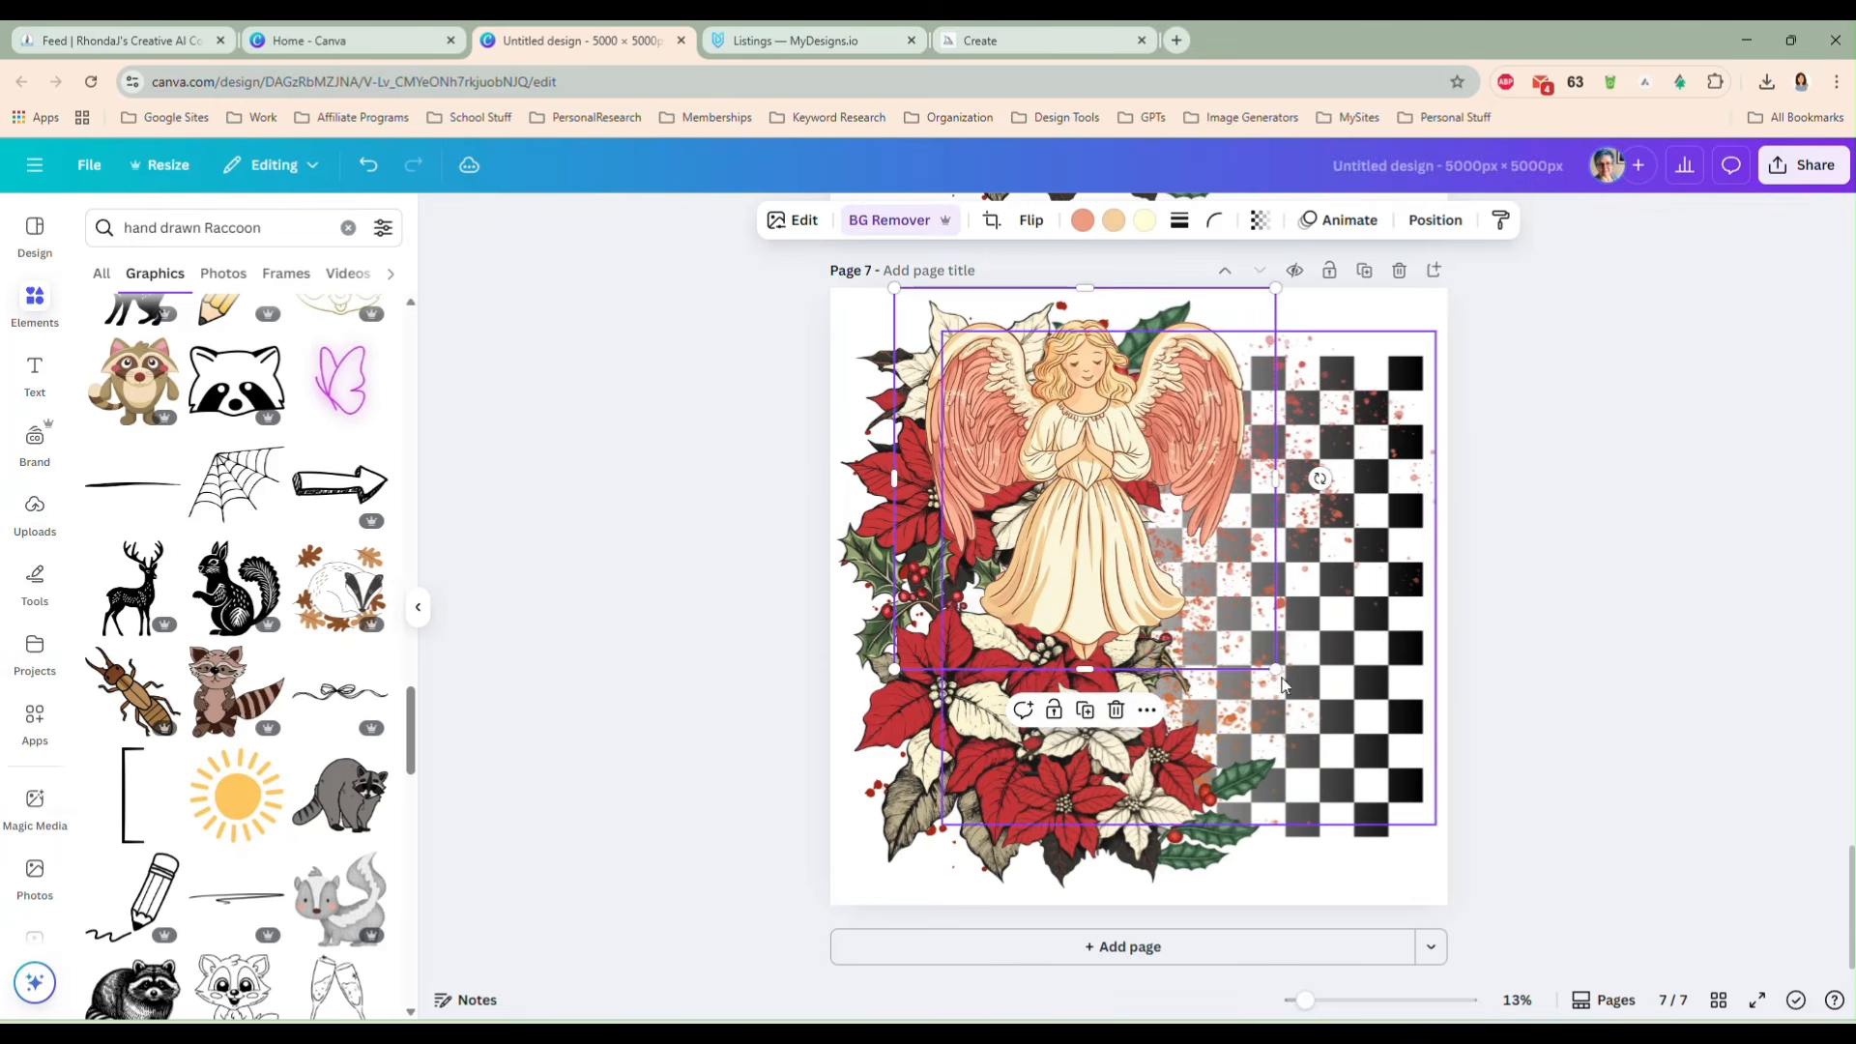
{"action": "left_click_drag", "start_coordinate": [1276, 669], "coordinate": [1440, 957]}
{"action": "left_click_drag", "start_coordinate": [1228, 692], "coordinate": [1205, 692]}
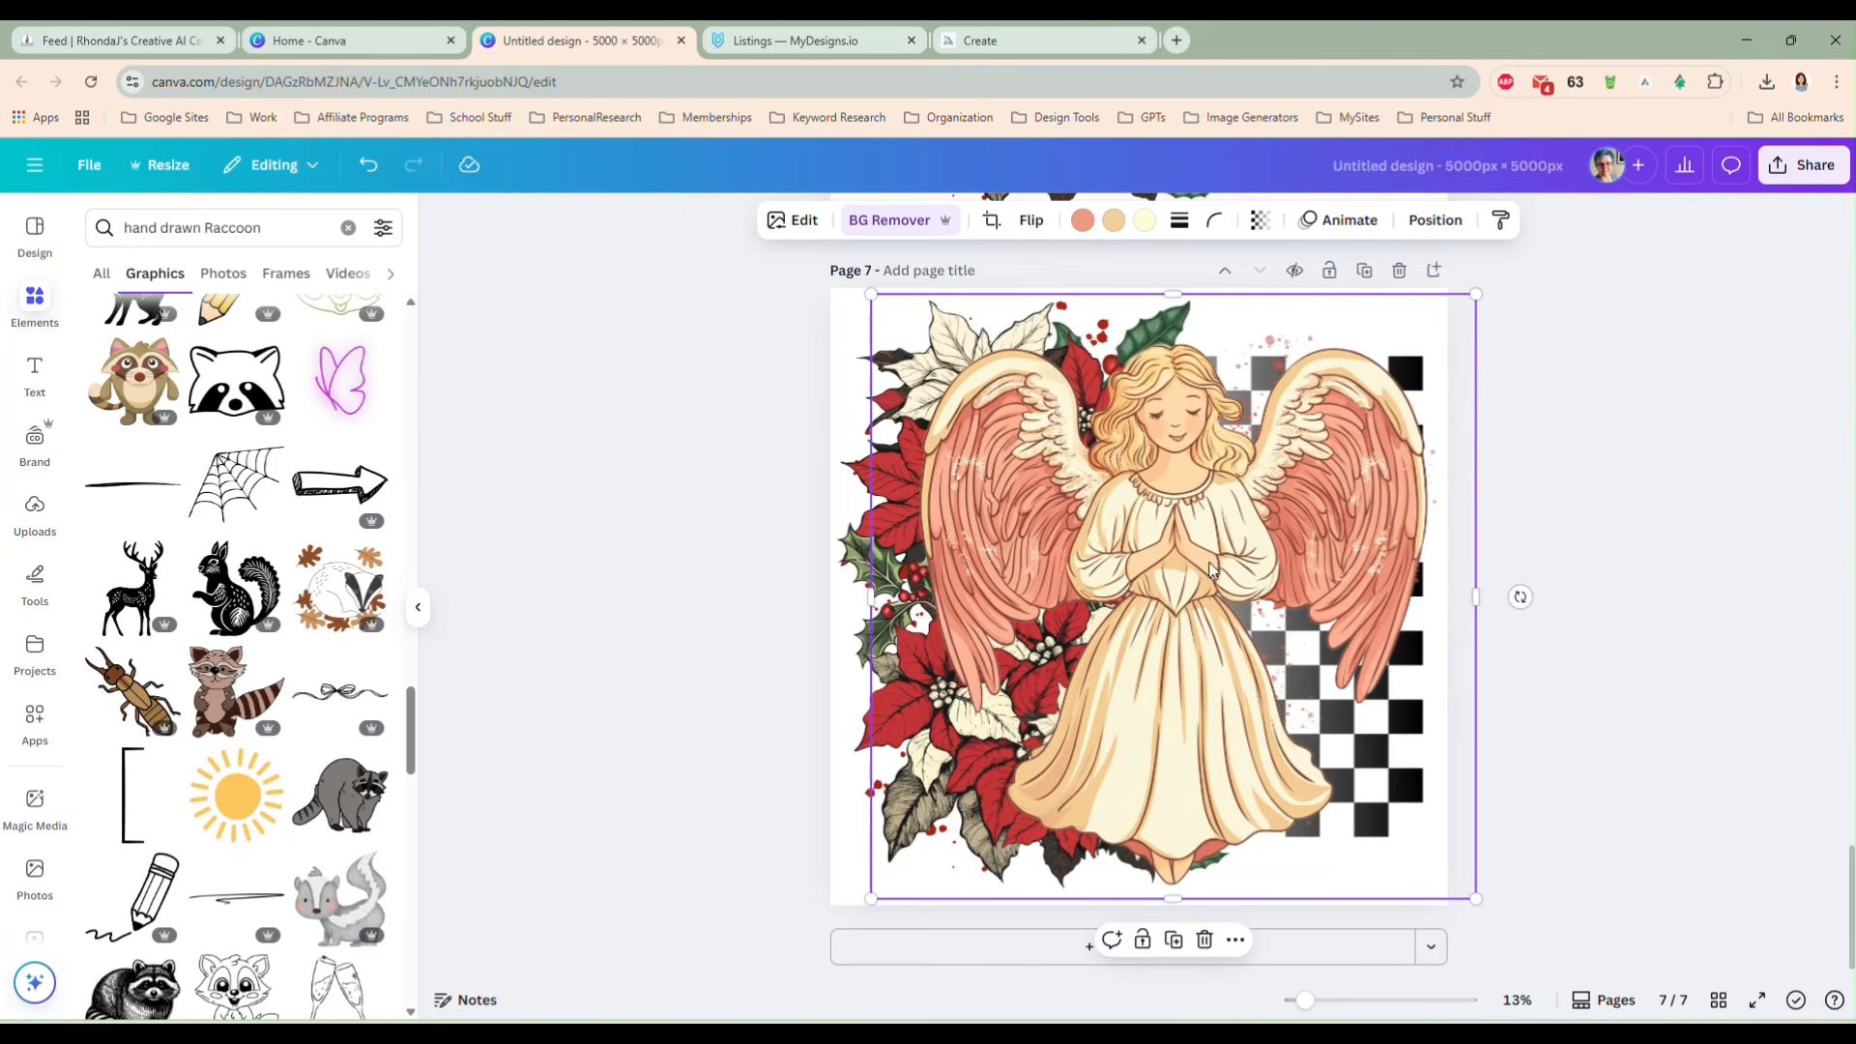
- Move the angel layer behind the top two poinsettia clusters and the front holly, and shift the angel slightly up toward the flowers
{"action": "left_click", "coordinate": [1433, 222]}
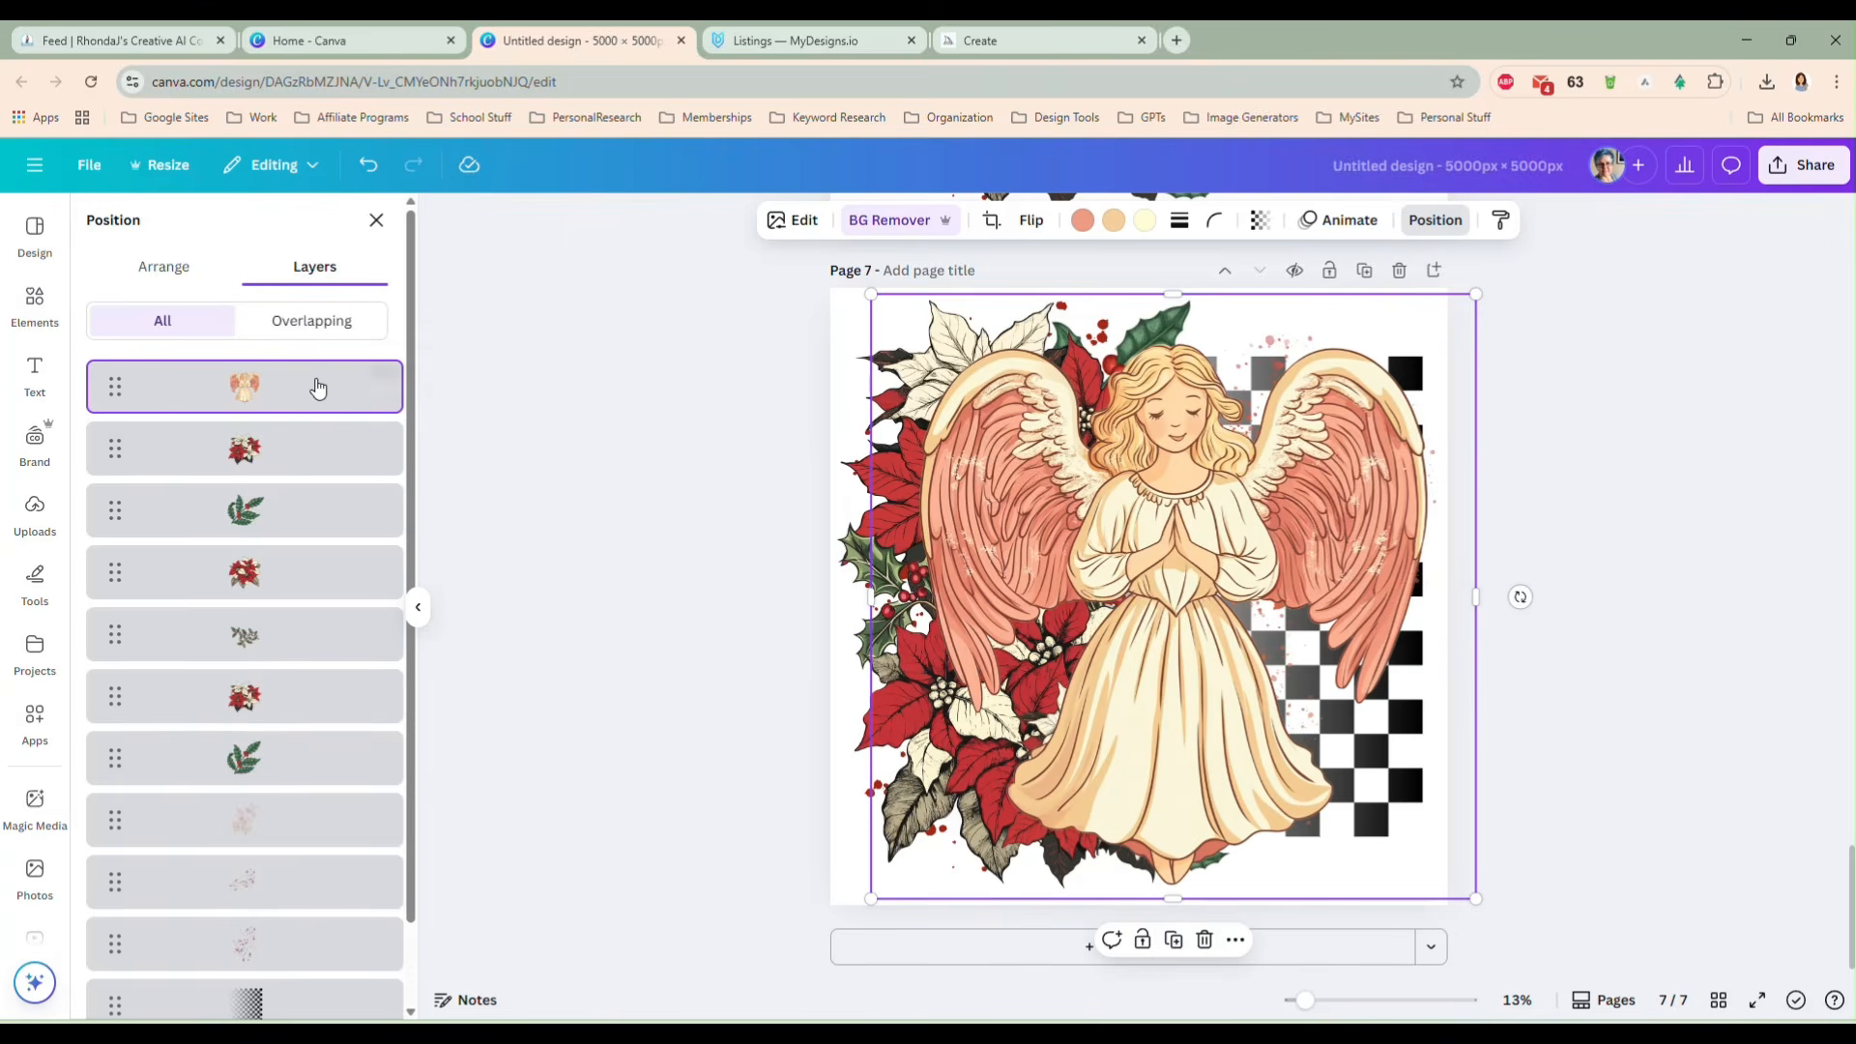
{"action": "left_click_drag", "start_coordinate": [263, 404], "coordinate": [271, 563]}
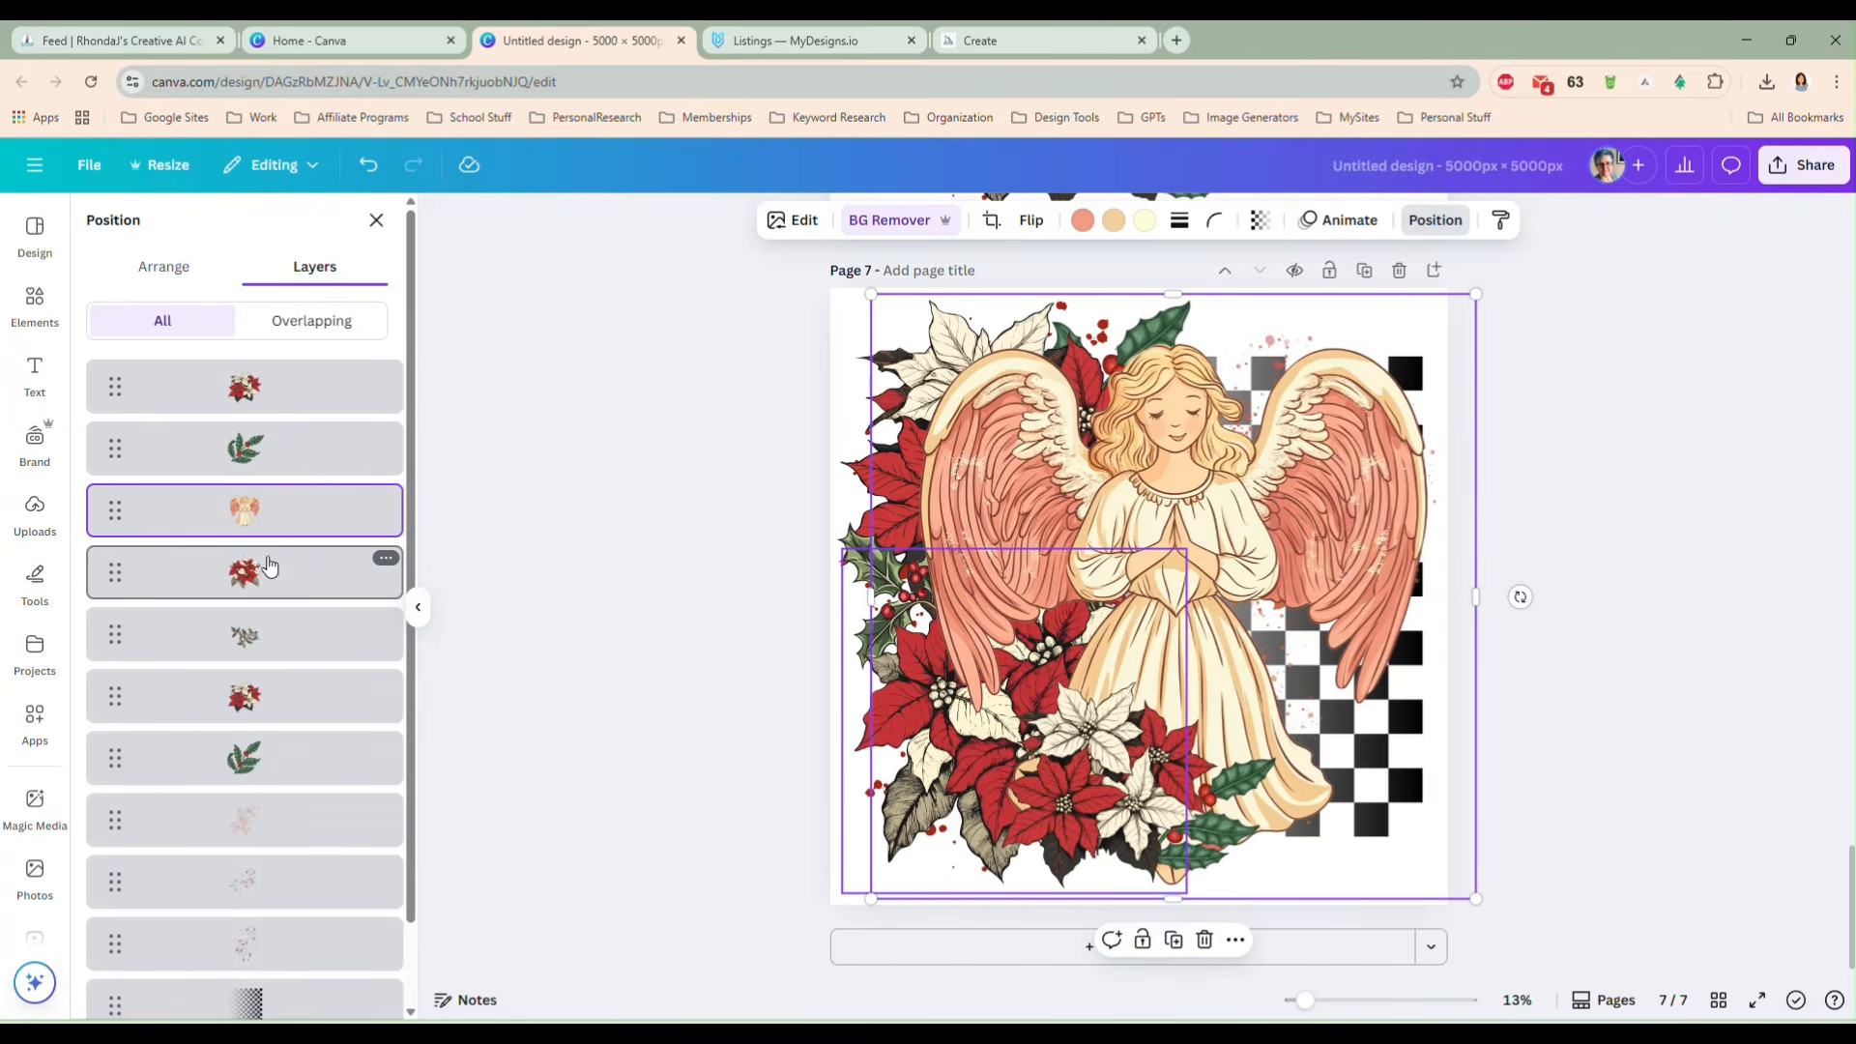
{"action": "left_click_drag", "start_coordinate": [290, 515], "coordinate": [289, 584]}
{"action": "left_click_drag", "start_coordinate": [1303, 525], "coordinate": [1278, 510]}
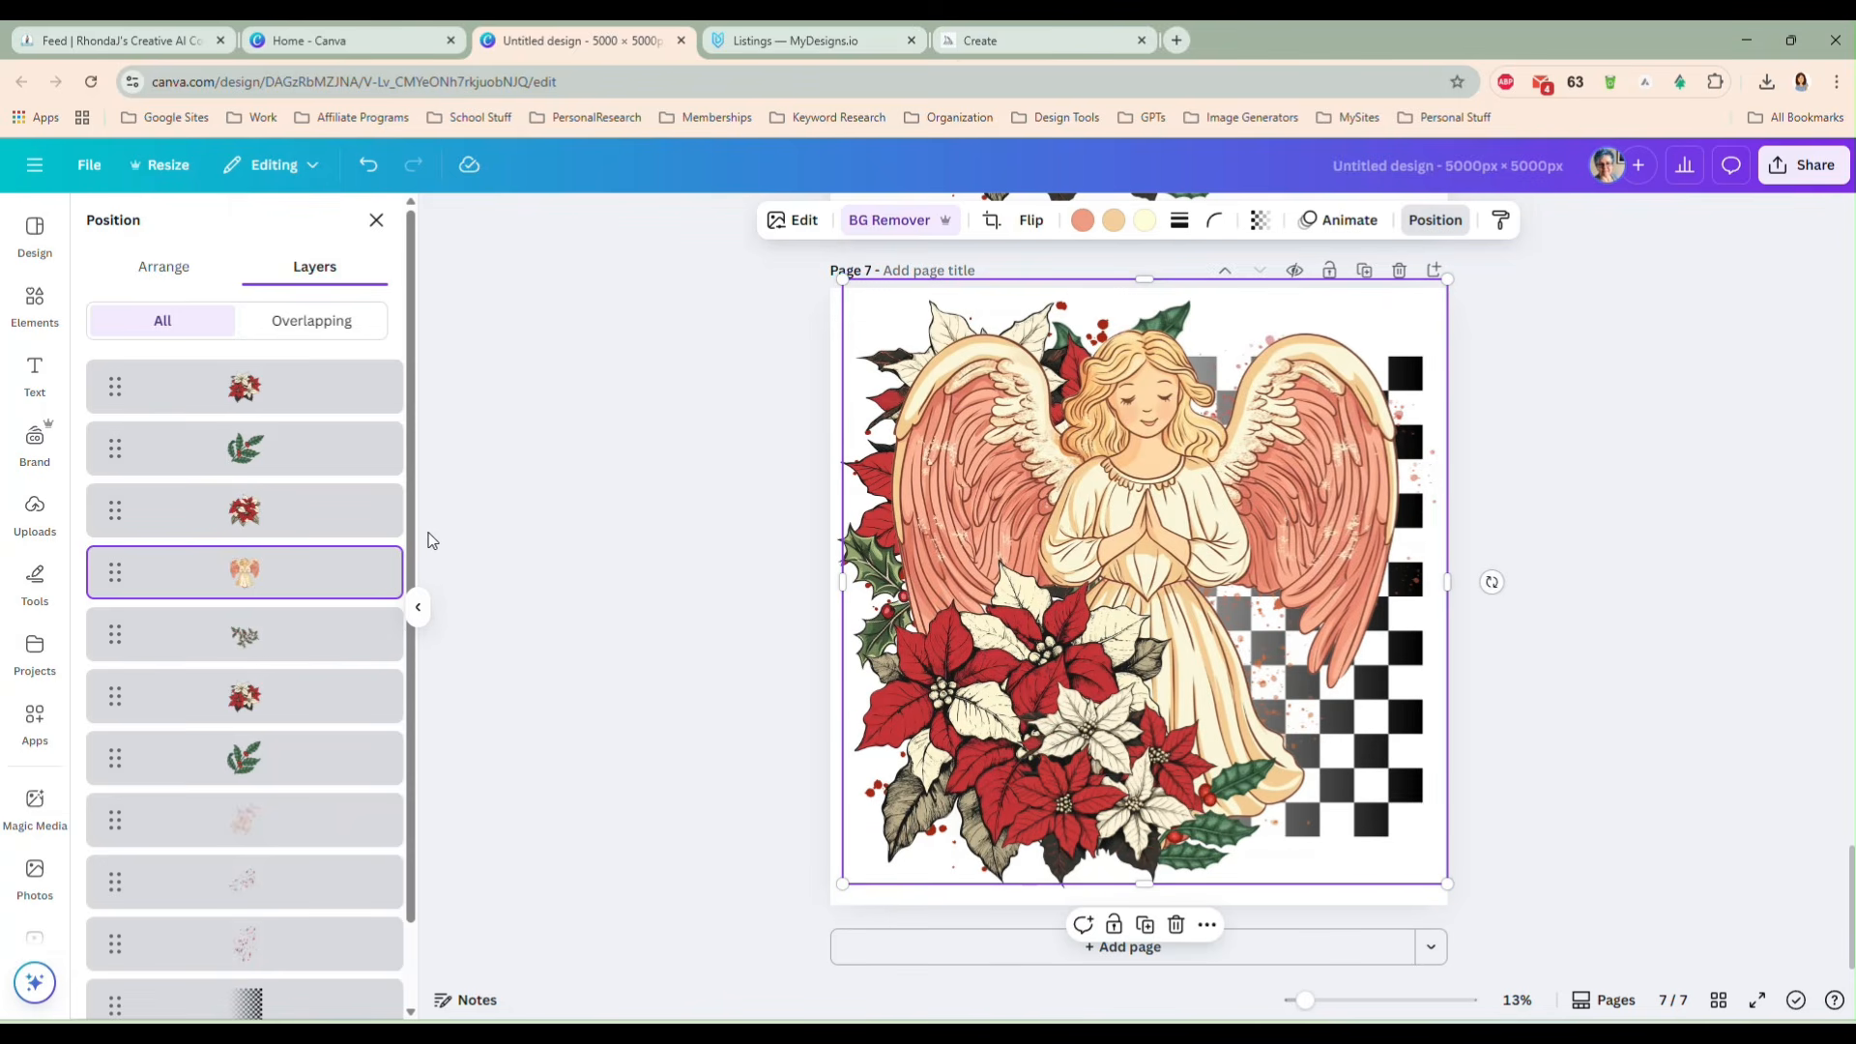
- Move the angel layer behind the holly berry sprig, and shift the angel slightly toward the checkerboard
{"action": "left_click_drag", "start_coordinate": [215, 570], "coordinate": [237, 641]}
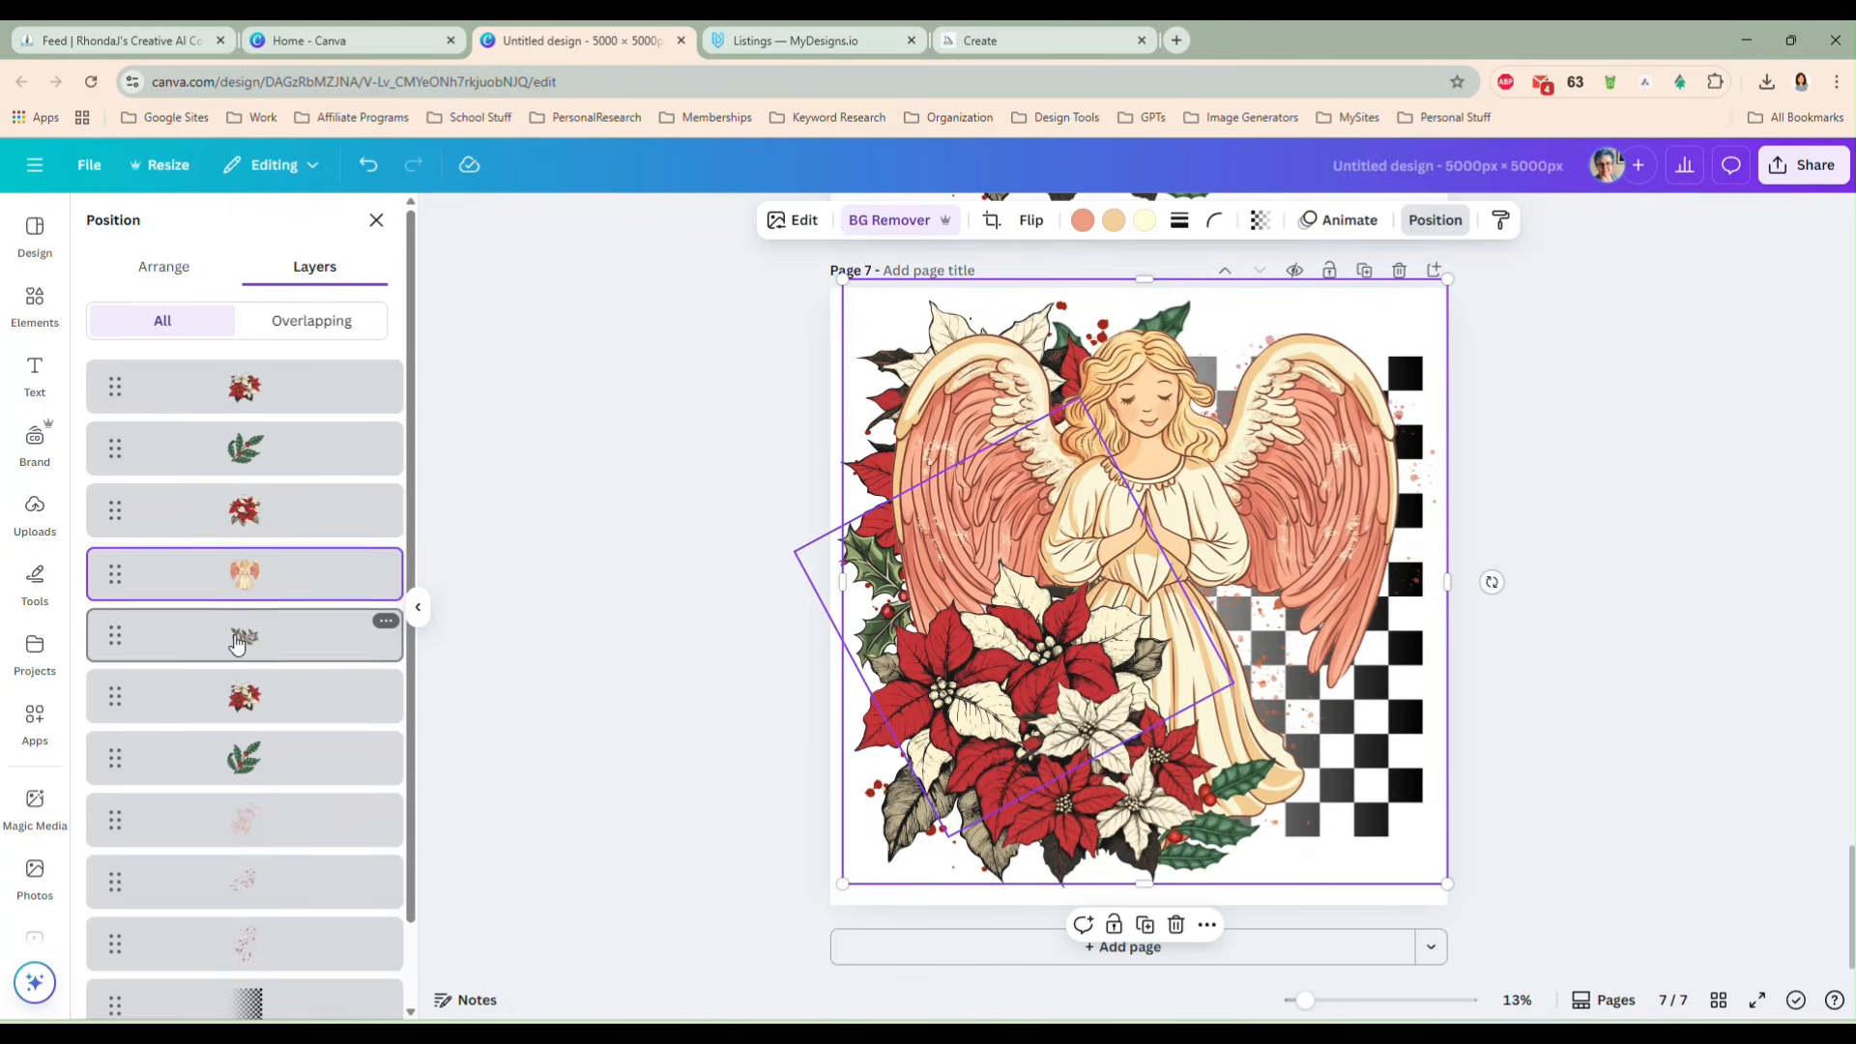
{"action": "left_click_drag", "start_coordinate": [290, 573], "coordinate": [290, 655]}
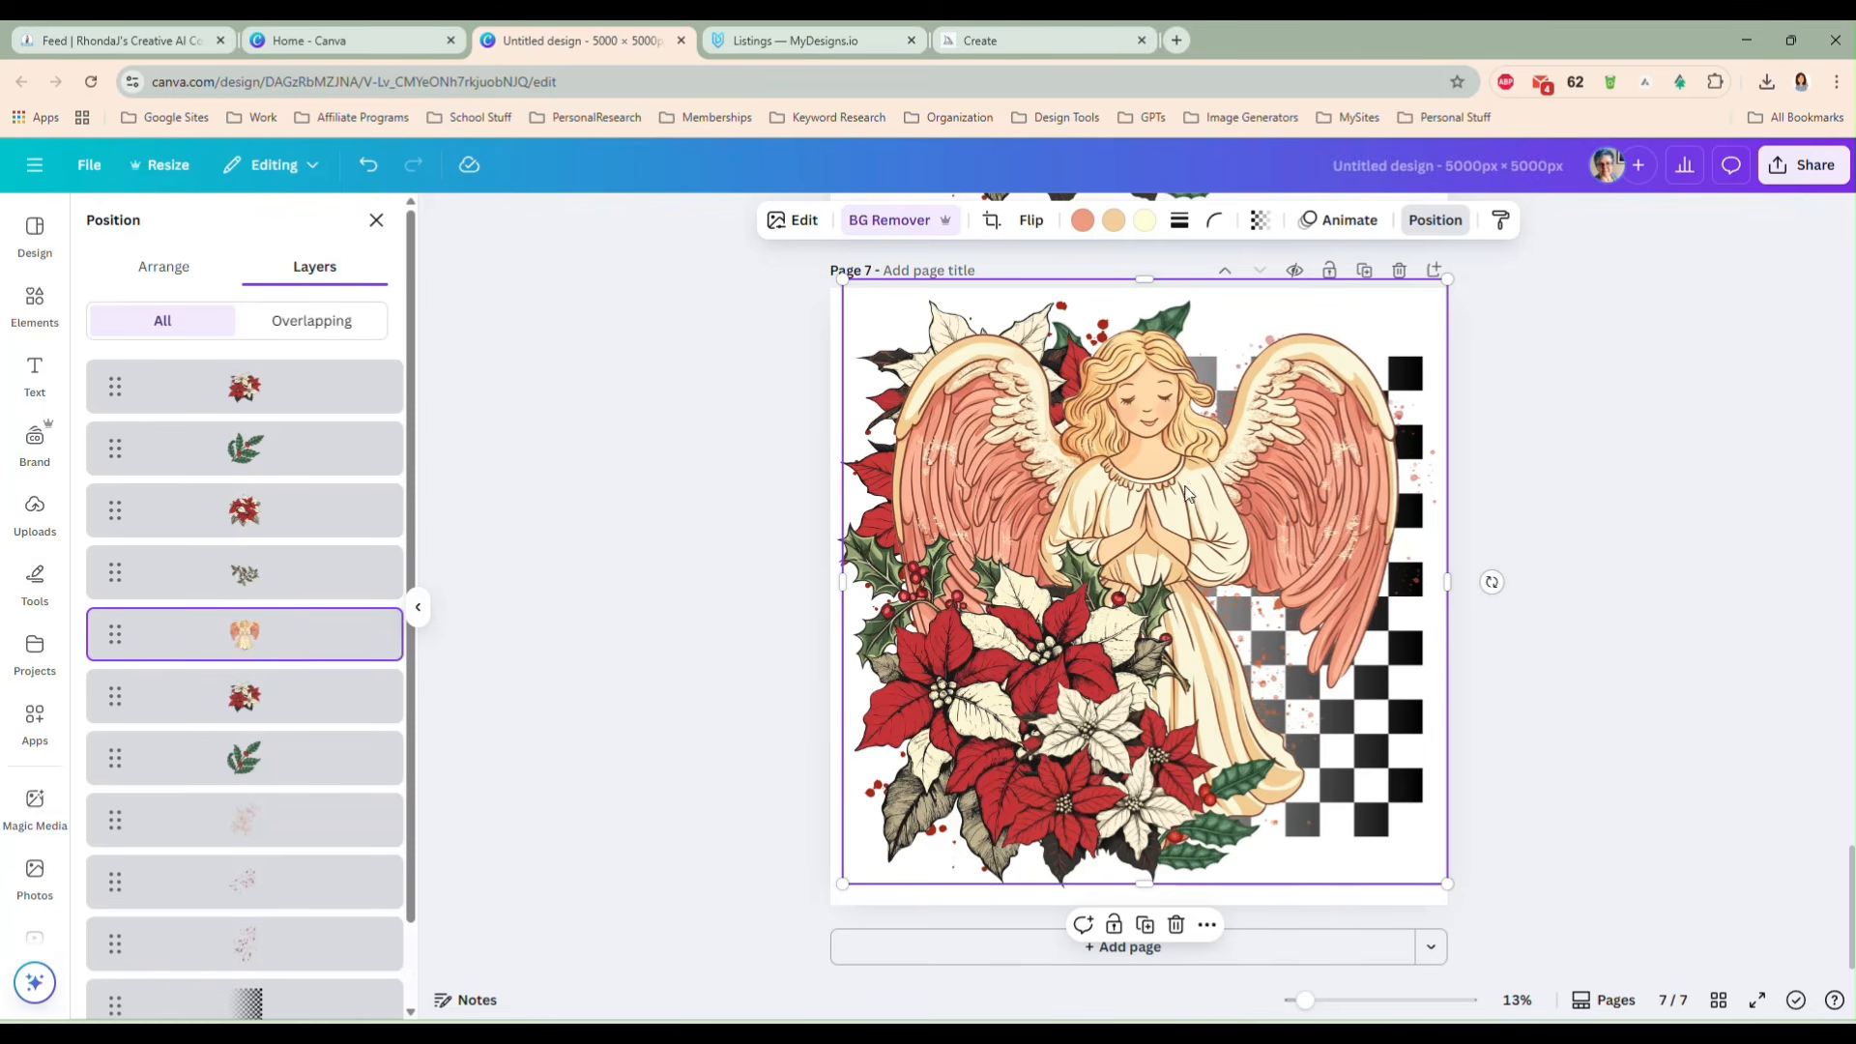
{"action": "left_click_drag", "start_coordinate": [1221, 486], "coordinate": [1242, 477]}
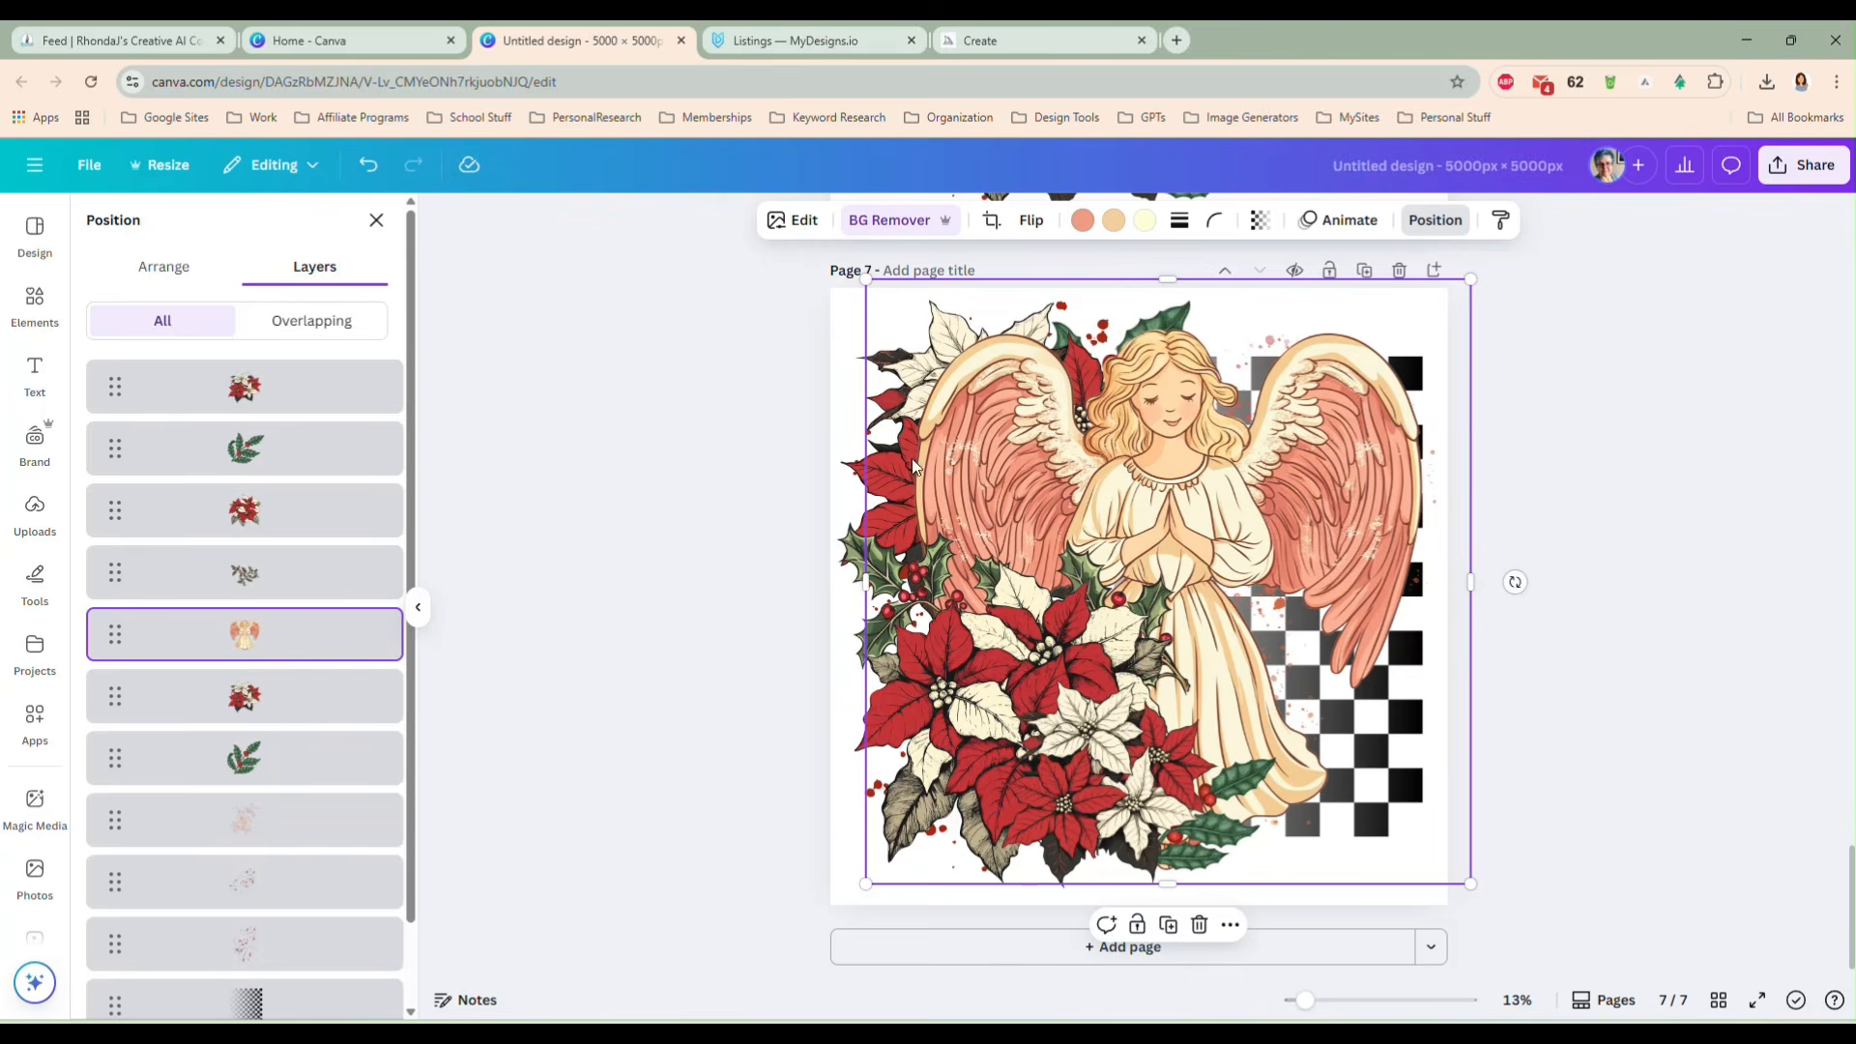
{"action": "left_click", "coordinate": [1552, 635]}
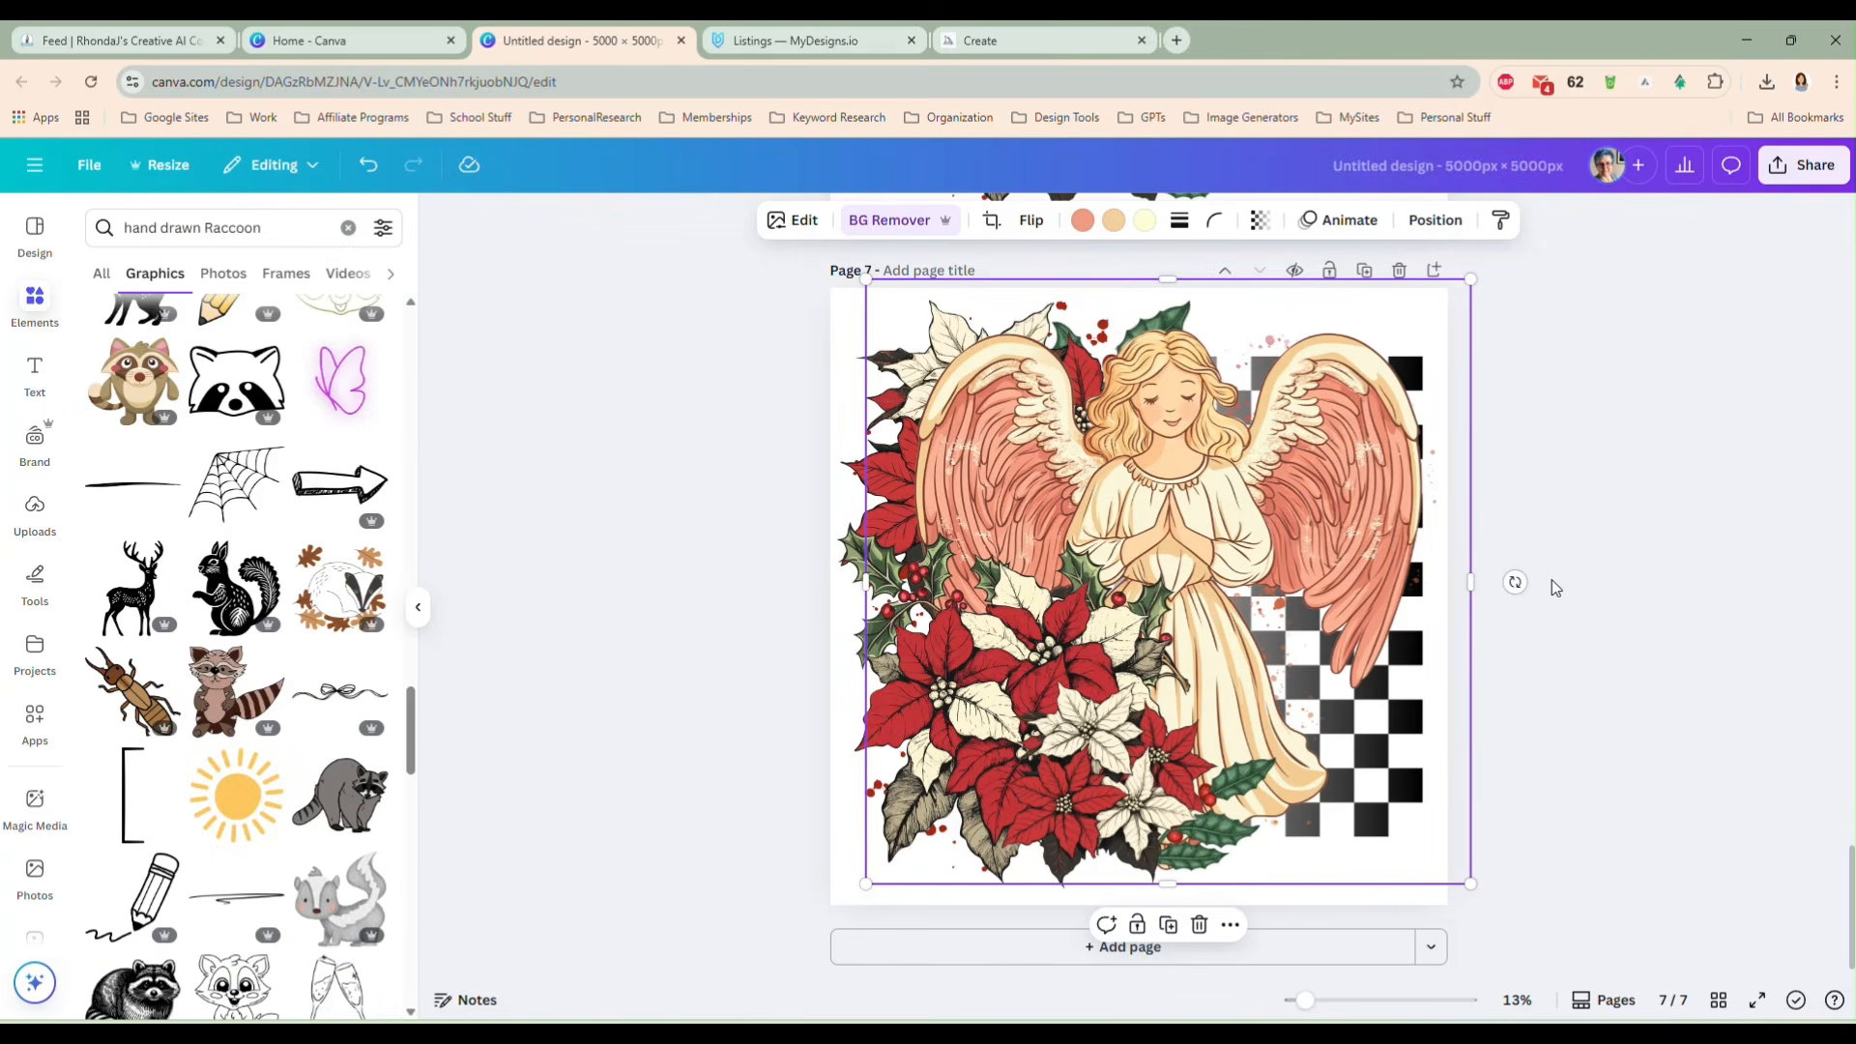
{"action": "left_click", "coordinate": [1566, 609]}
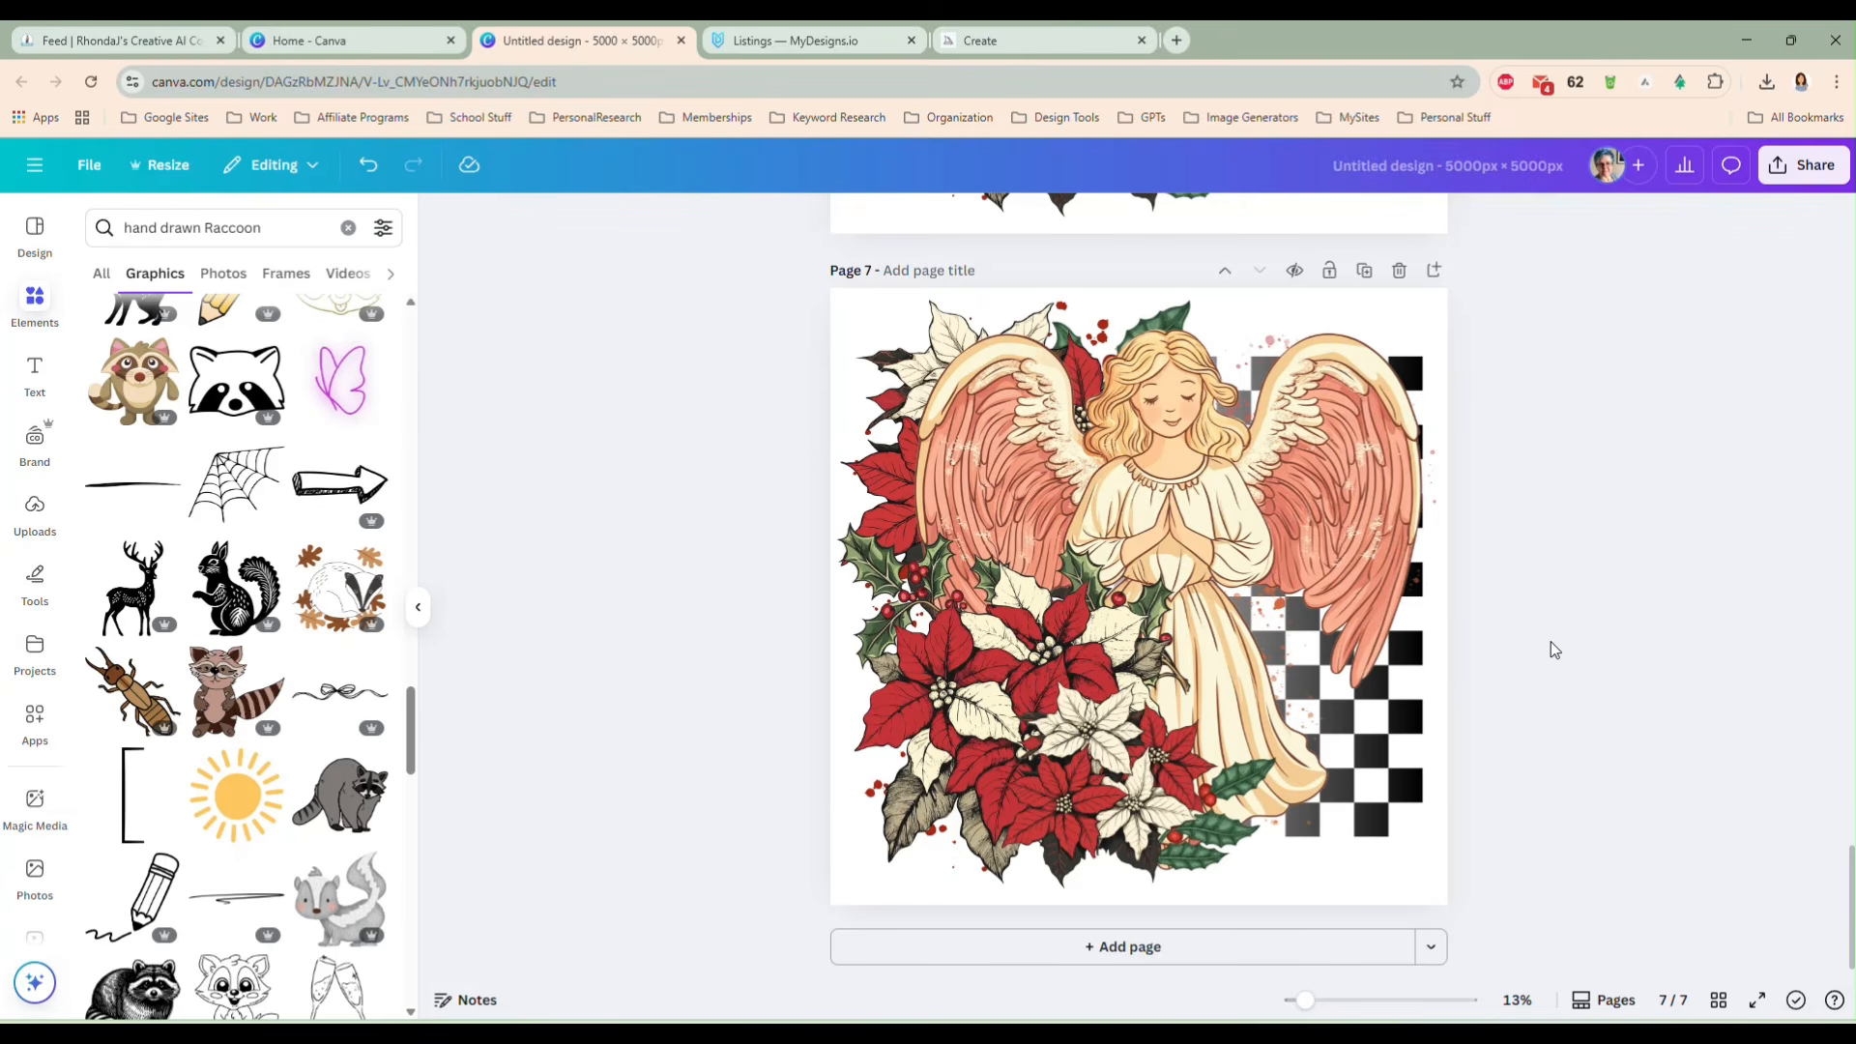
- Review the snowman, raccoon, Santa, ghost and angel pages to compare the finished variations
{"action": "scroll", "coordinate": [1521, 630], "scroll_direction": "up", "scroll_amount": 10}
{"action": "scroll", "coordinate": [1525, 638], "scroll_direction": "up", "scroll_amount": 7}
{"action": "scroll", "coordinate": [1521, 638], "scroll_direction": "up", "scroll_amount": 5}
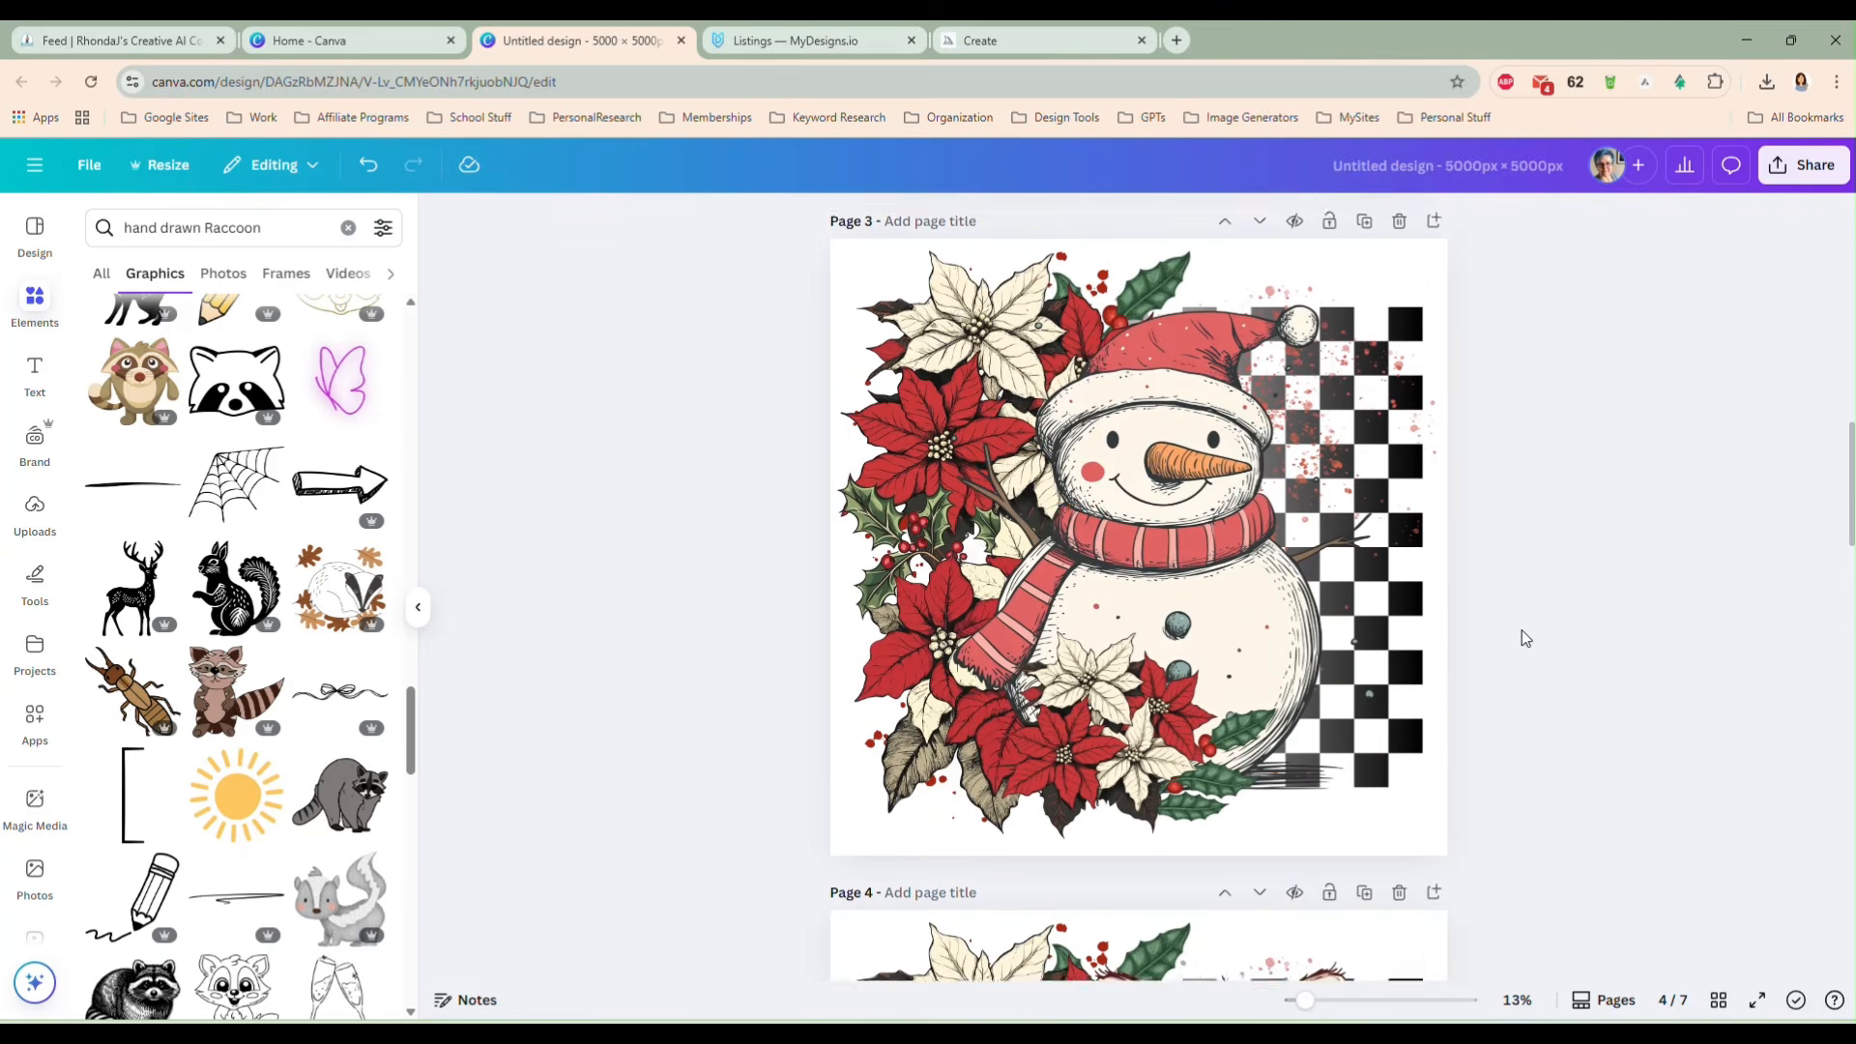
{"action": "scroll", "coordinate": [1522, 638], "scroll_direction": "down", "scroll_amount": 1}
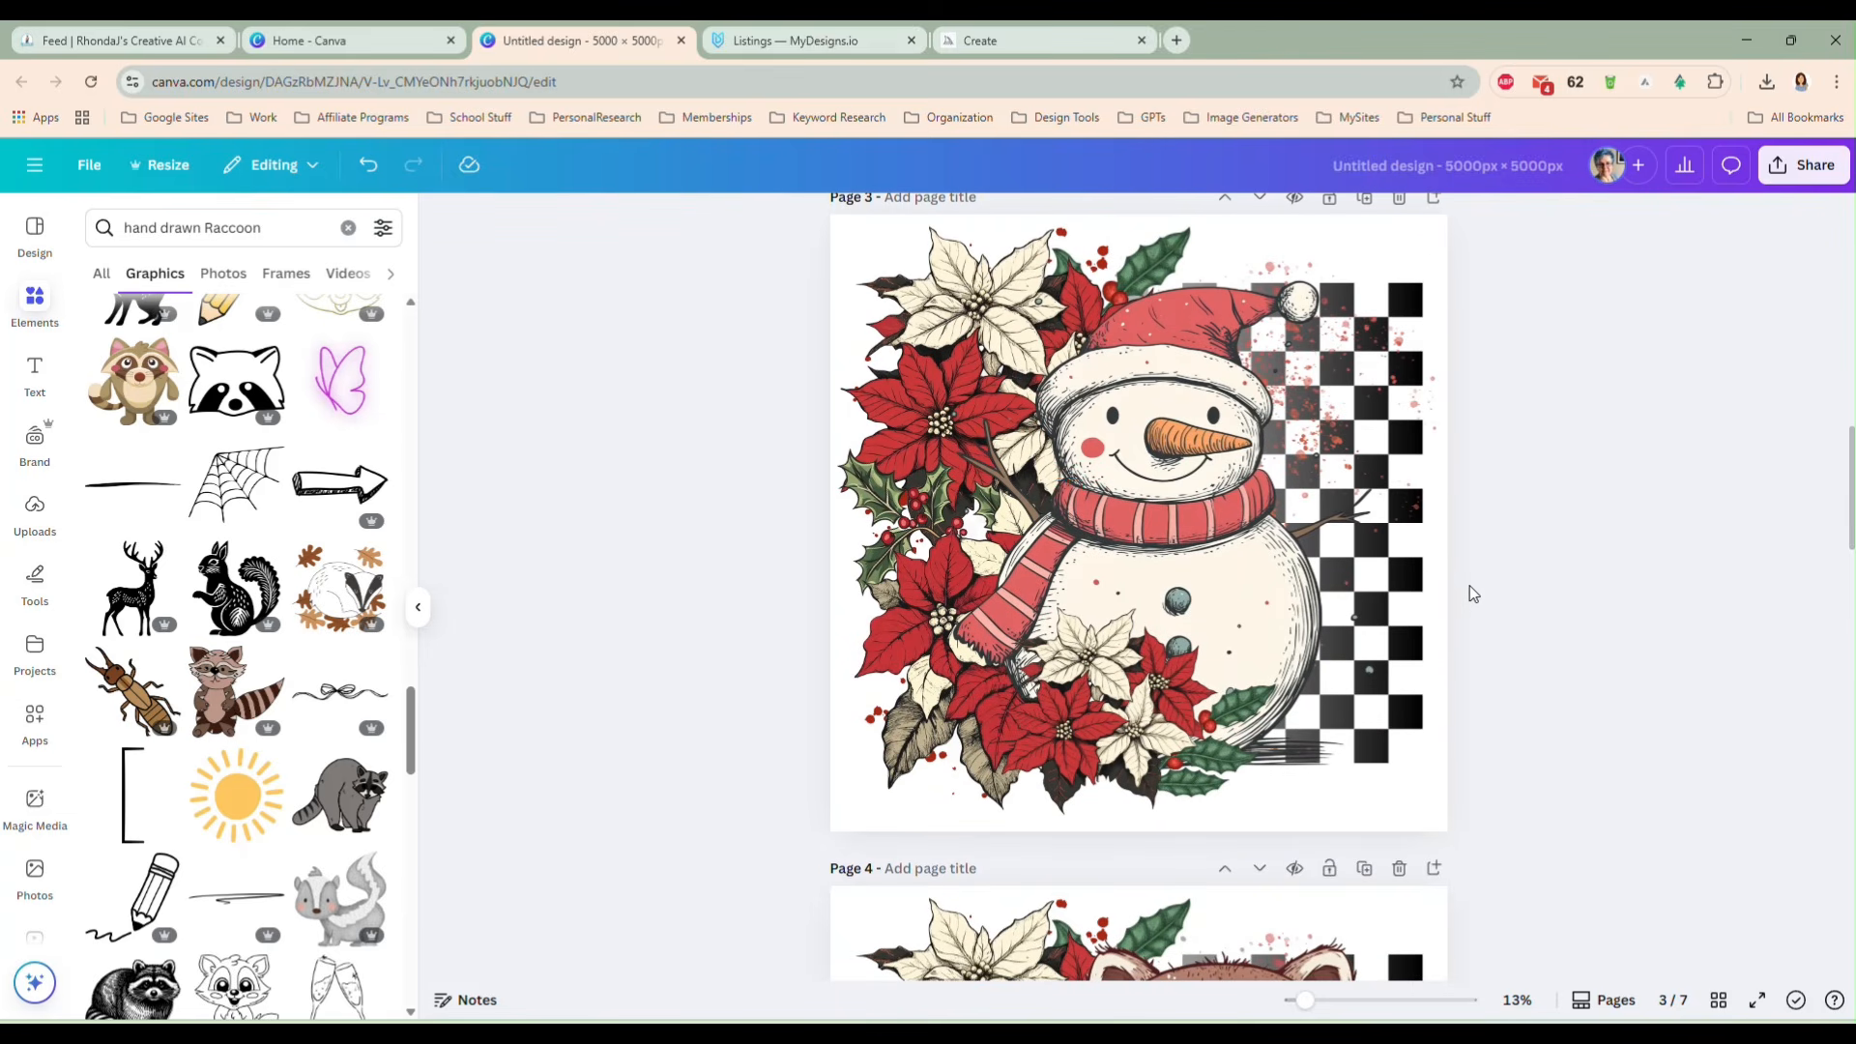
{"action": "scroll", "coordinate": [1530, 568], "scroll_direction": "down", "scroll_amount": 5}
{"action": "scroll", "coordinate": [1530, 568], "scroll_direction": "down", "scroll_amount": 10}
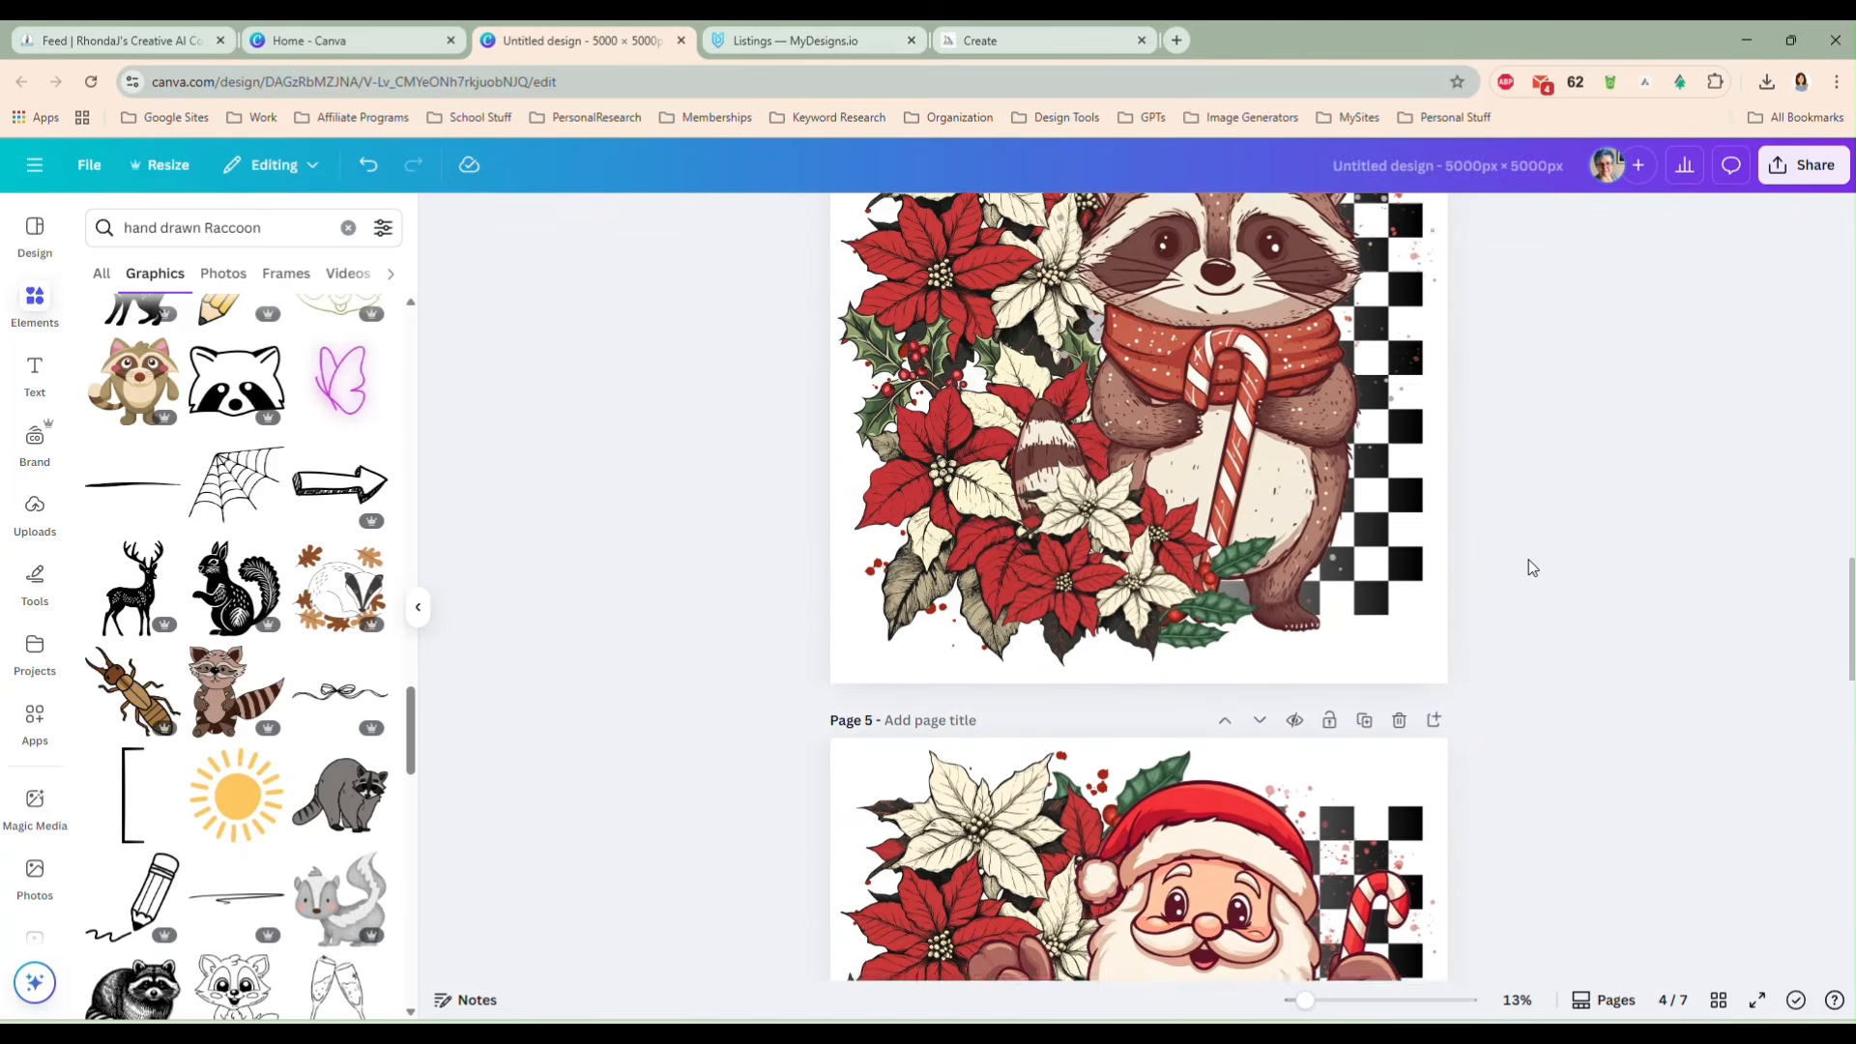
{"action": "scroll", "coordinate": [1506, 601], "scroll_direction": "down", "scroll_amount": 3}
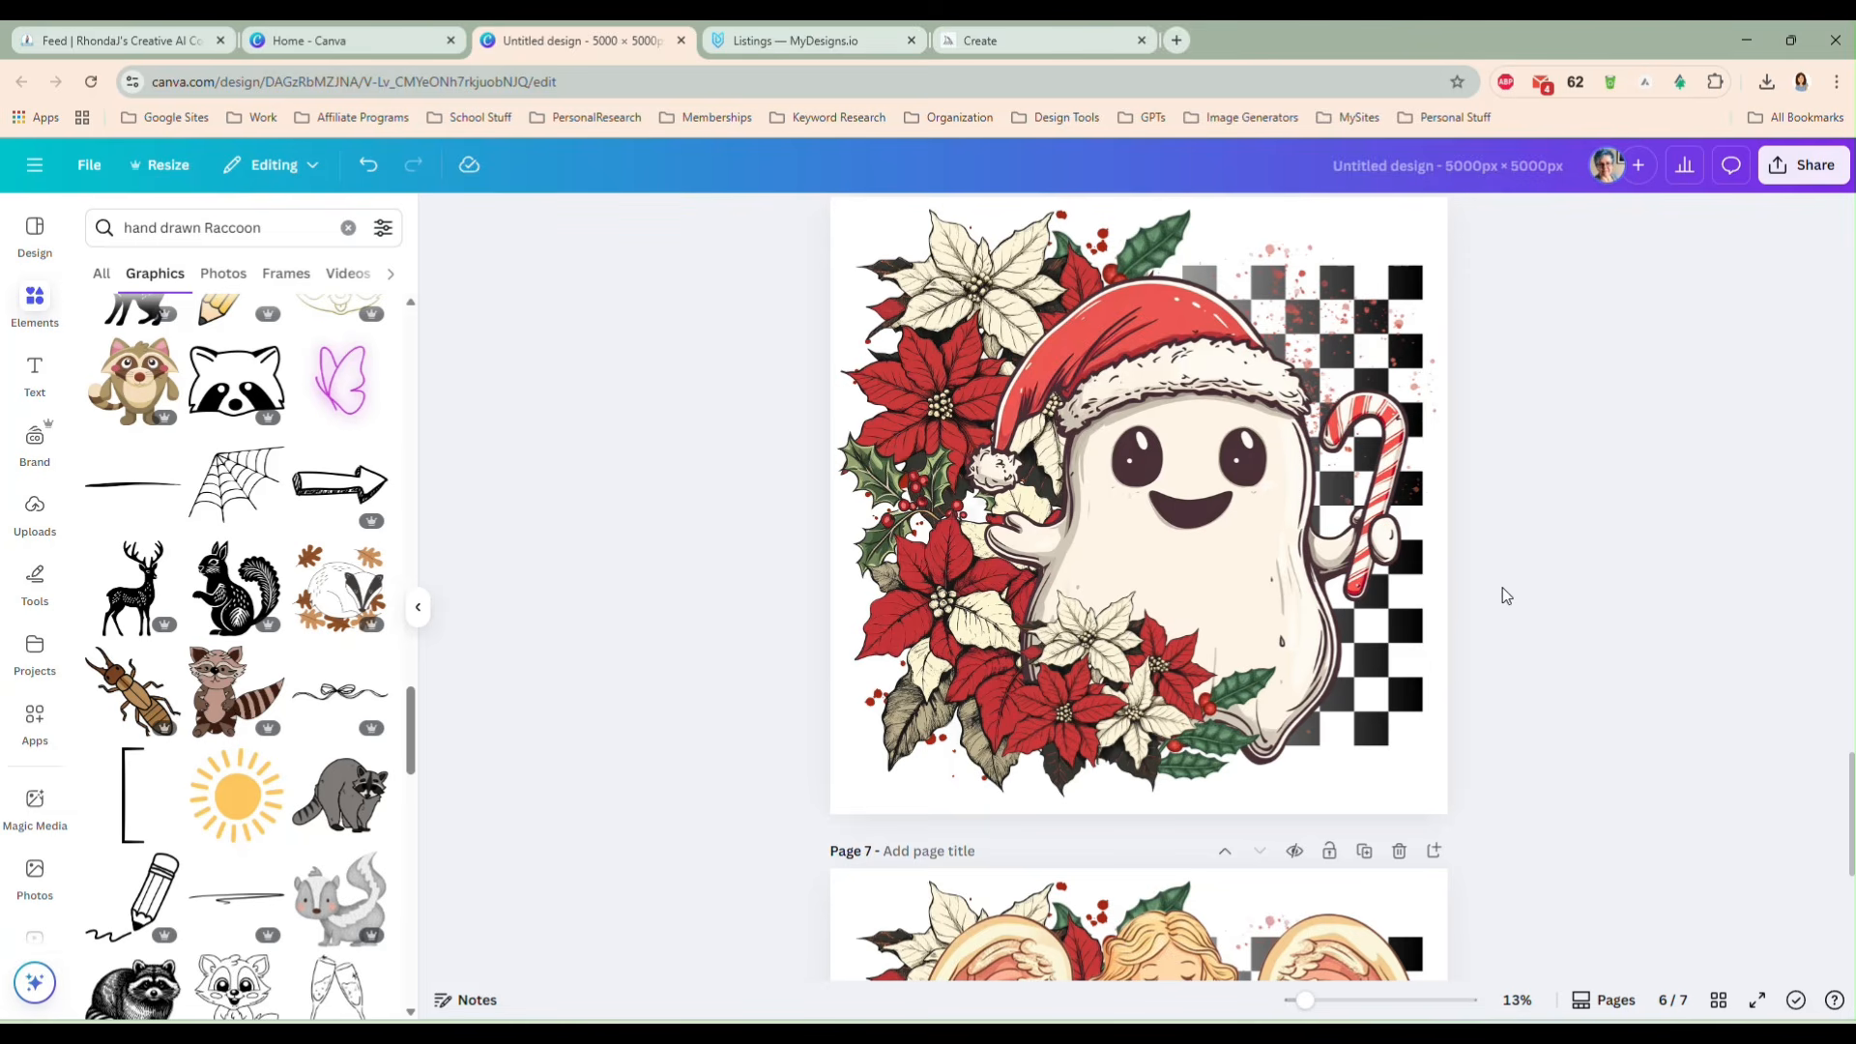
{"action": "scroll", "coordinate": [1504, 591], "scroll_direction": "down", "scroll_amount": 5}
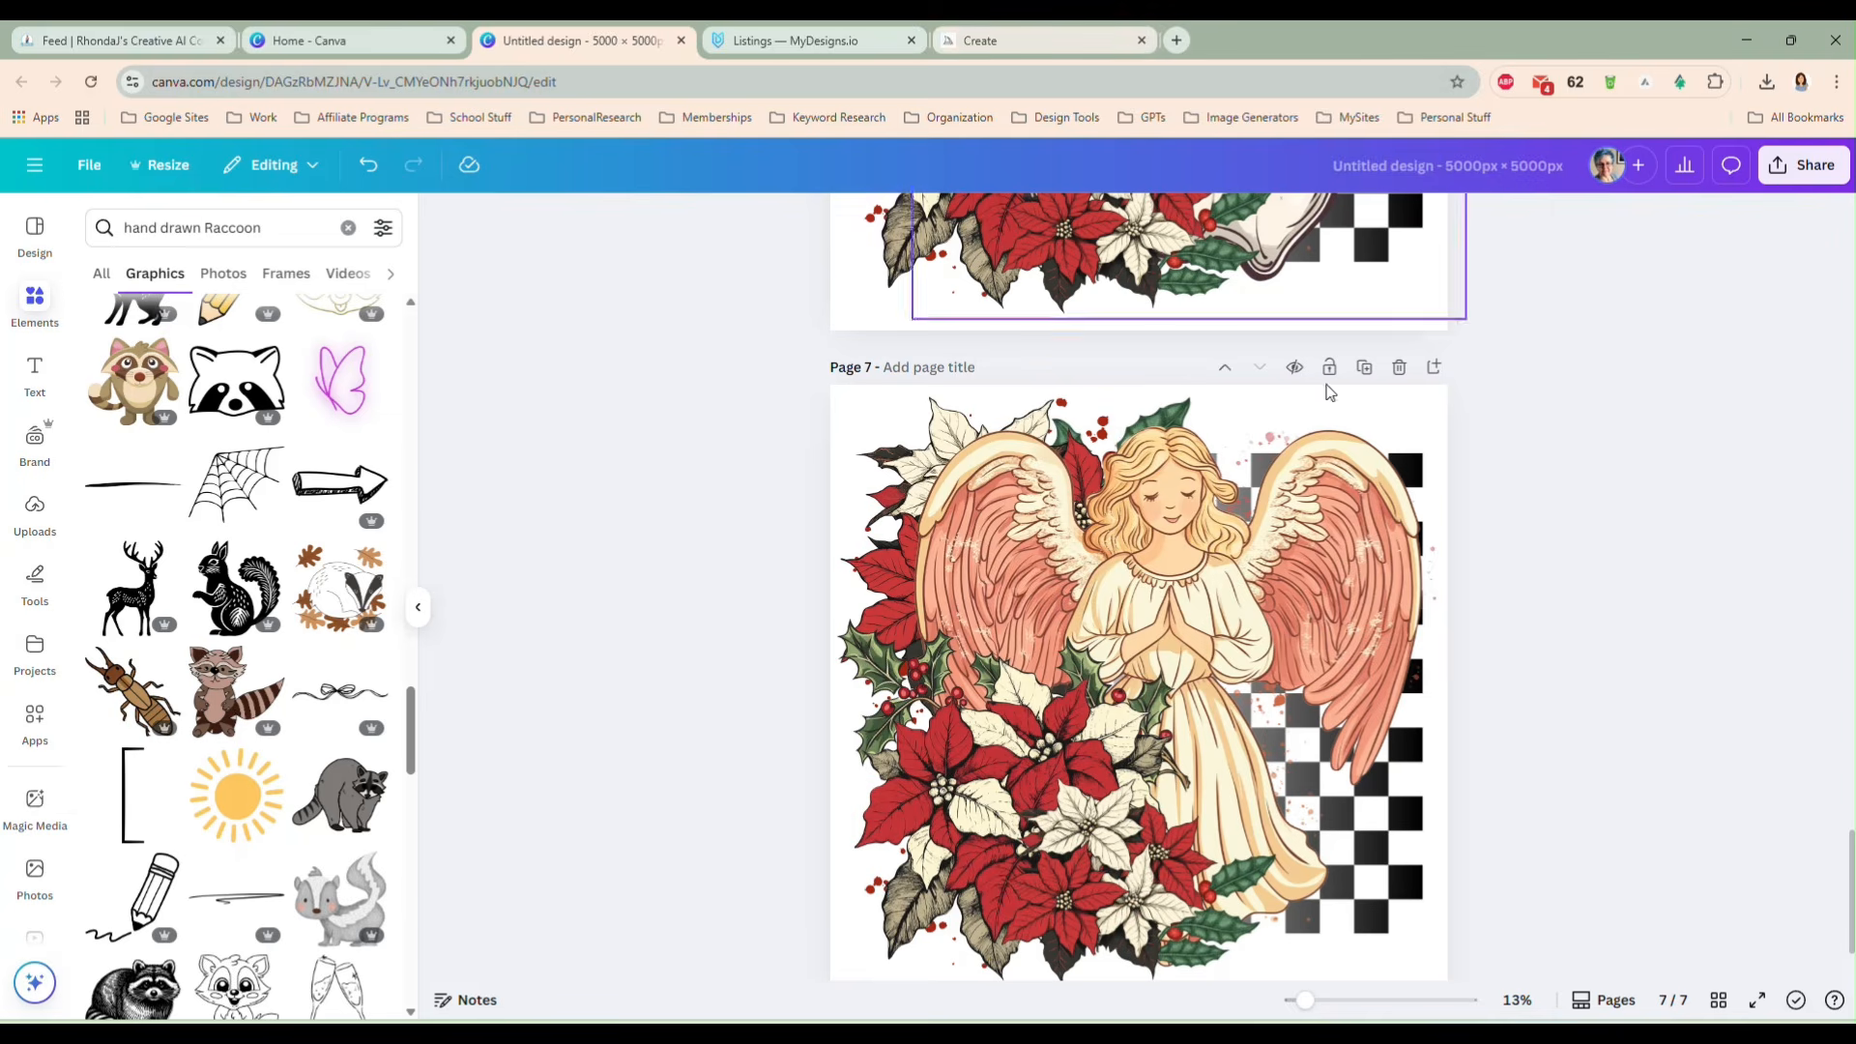
- Delete the earlier angel design on page 2 and the watercolor Santa reference design on page 1
{"action": "scroll", "coordinate": [1586, 479], "scroll_direction": "up", "scroll_amount": 10}
{"action": "scroll", "coordinate": [1557, 457], "scroll_direction": "up", "scroll_amount": 15}
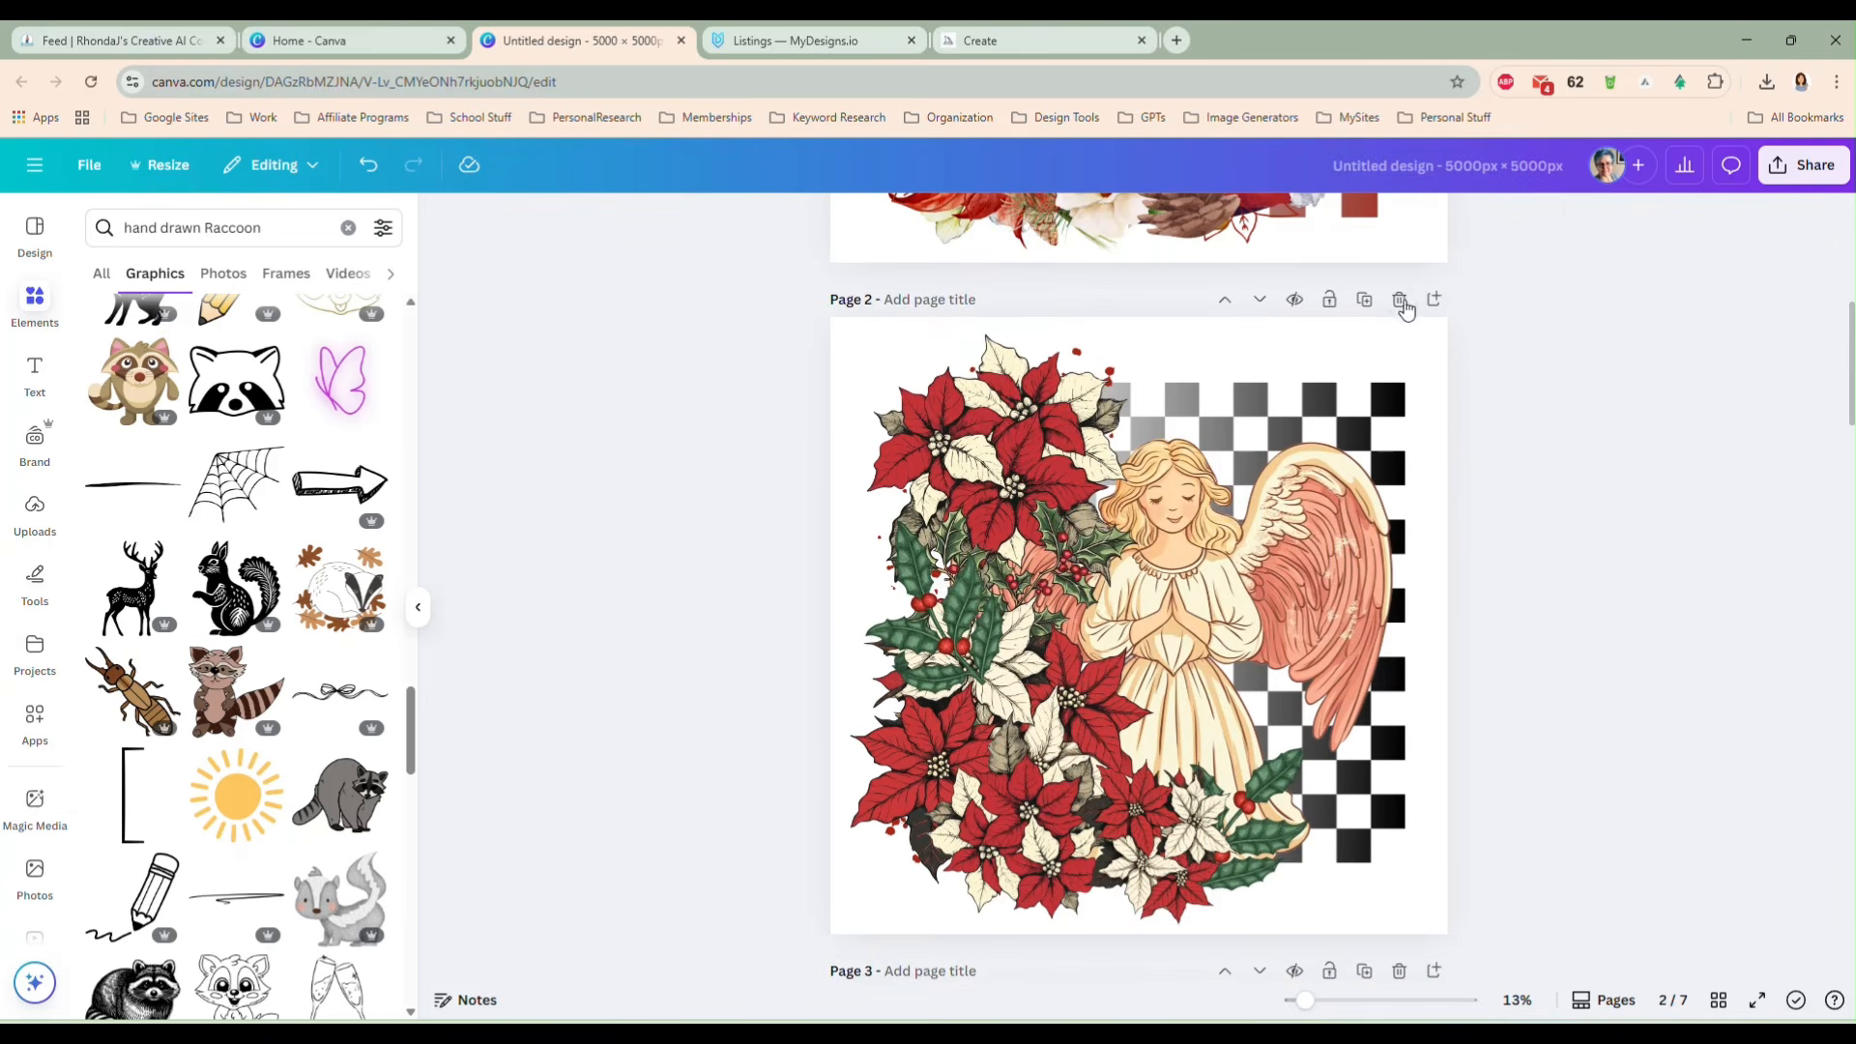
{"action": "left_click", "coordinate": [1398, 297]}
{"action": "scroll", "coordinate": [1486, 377], "scroll_direction": "up", "scroll_amount": 3}
{"action": "scroll", "coordinate": [1487, 373], "scroll_direction": "up", "scroll_amount": 2}
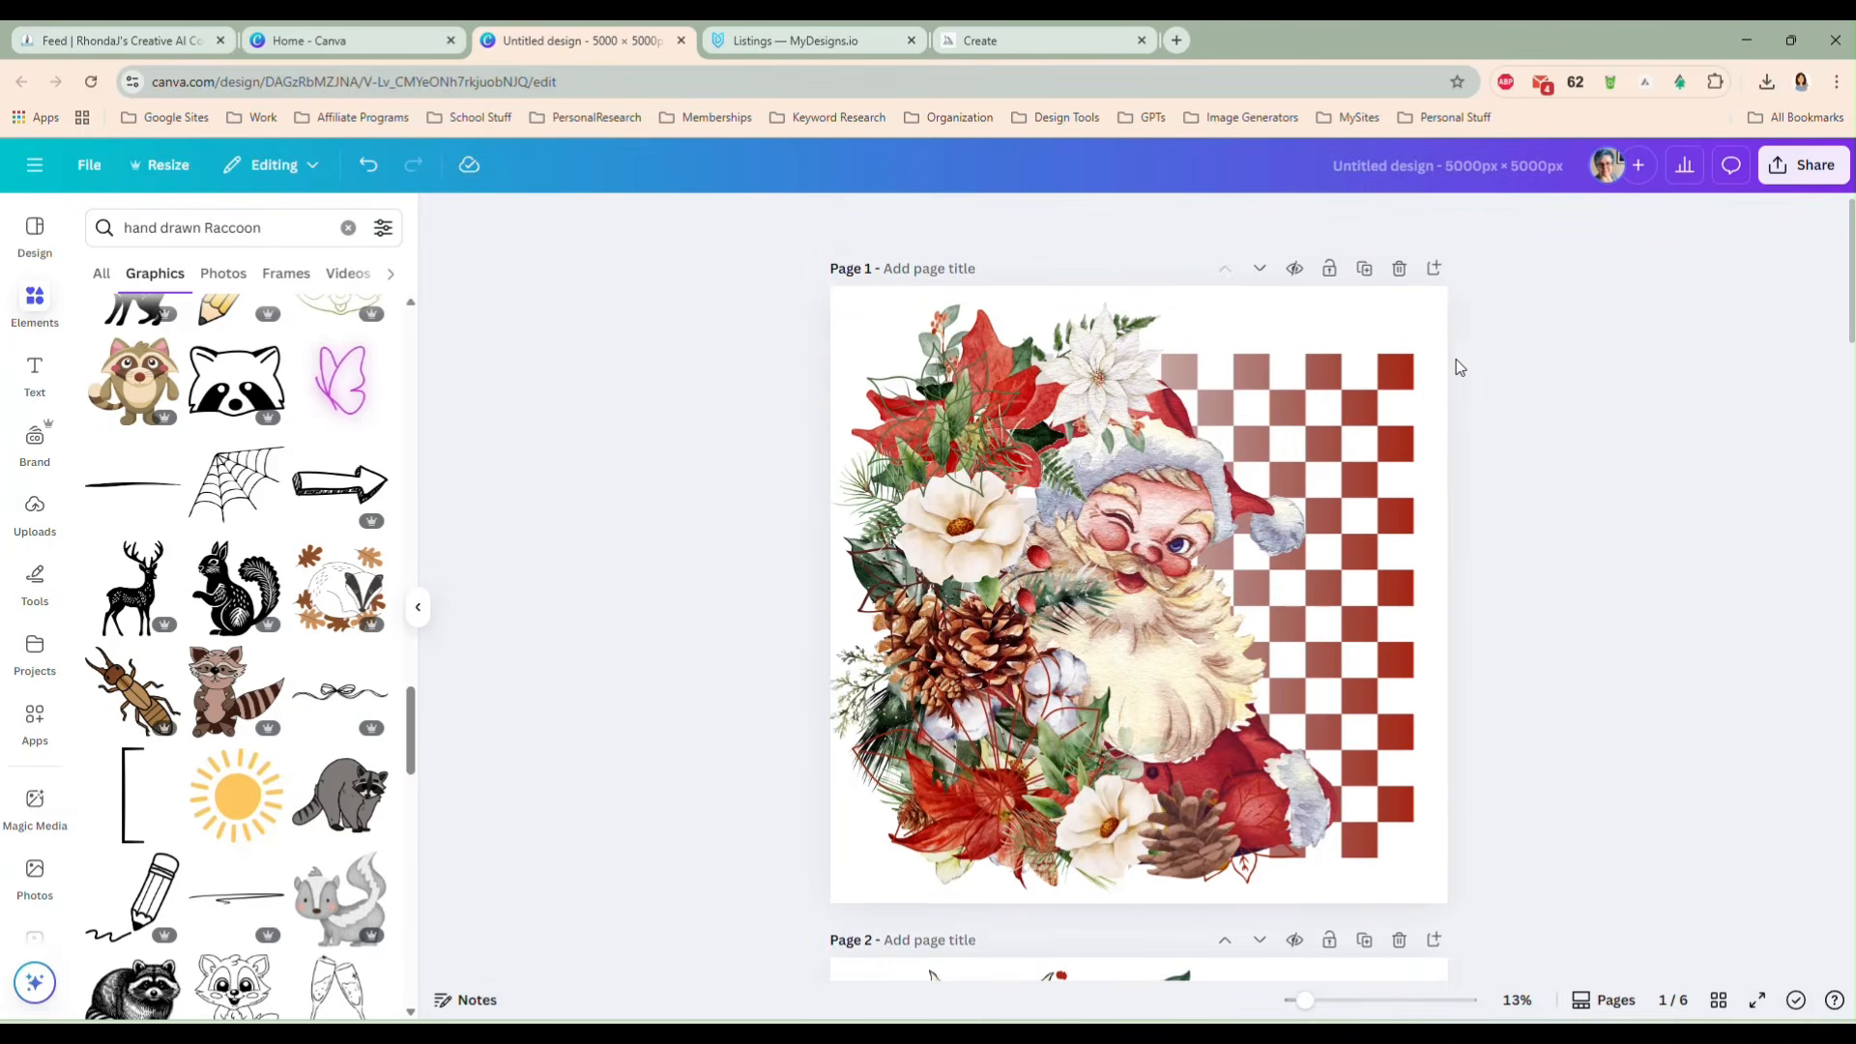
{"action": "left_click", "coordinate": [1399, 265]}
- Download pages 1–5 as full-size PNGs with a transparent background, saving the ZIP archive as checkerboard in Downloads
{"action": "scroll", "coordinate": [1461, 473], "scroll_direction": "down", "scroll_amount": 5}
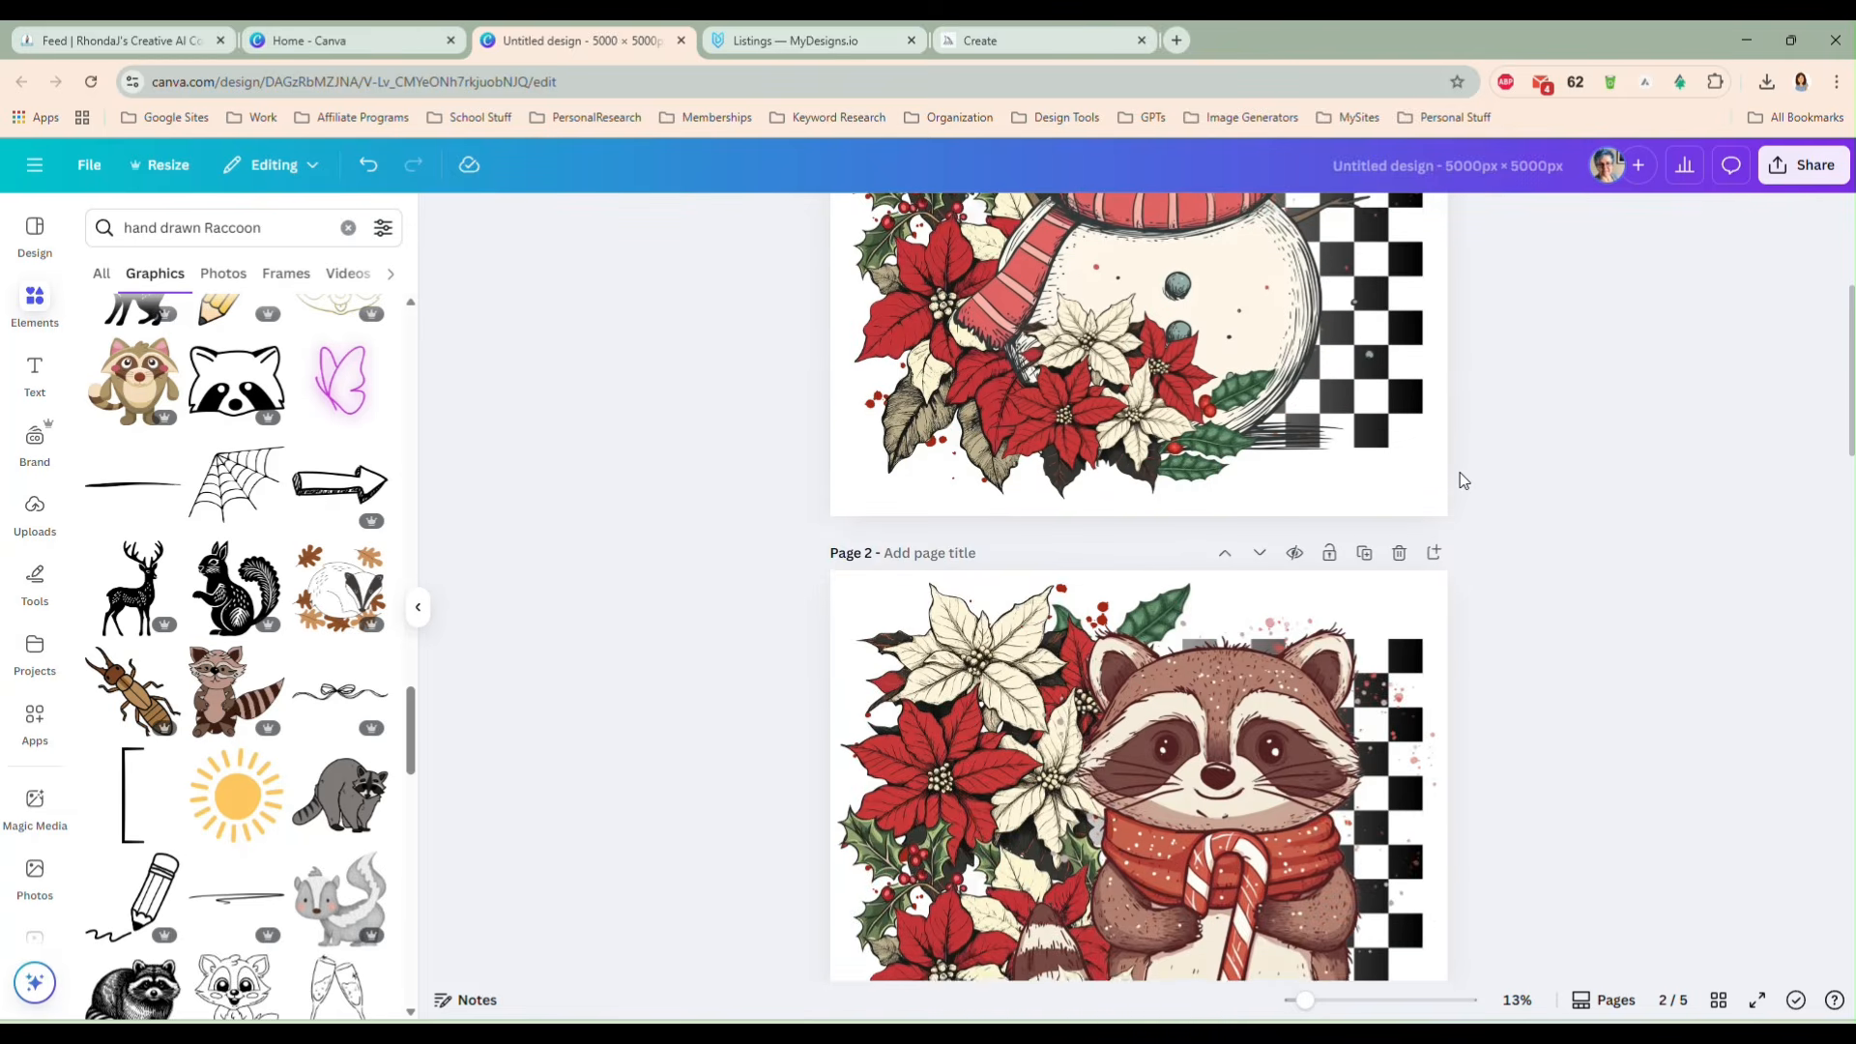
{"action": "scroll", "coordinate": [1462, 473], "scroll_direction": "up", "scroll_amount": 5}
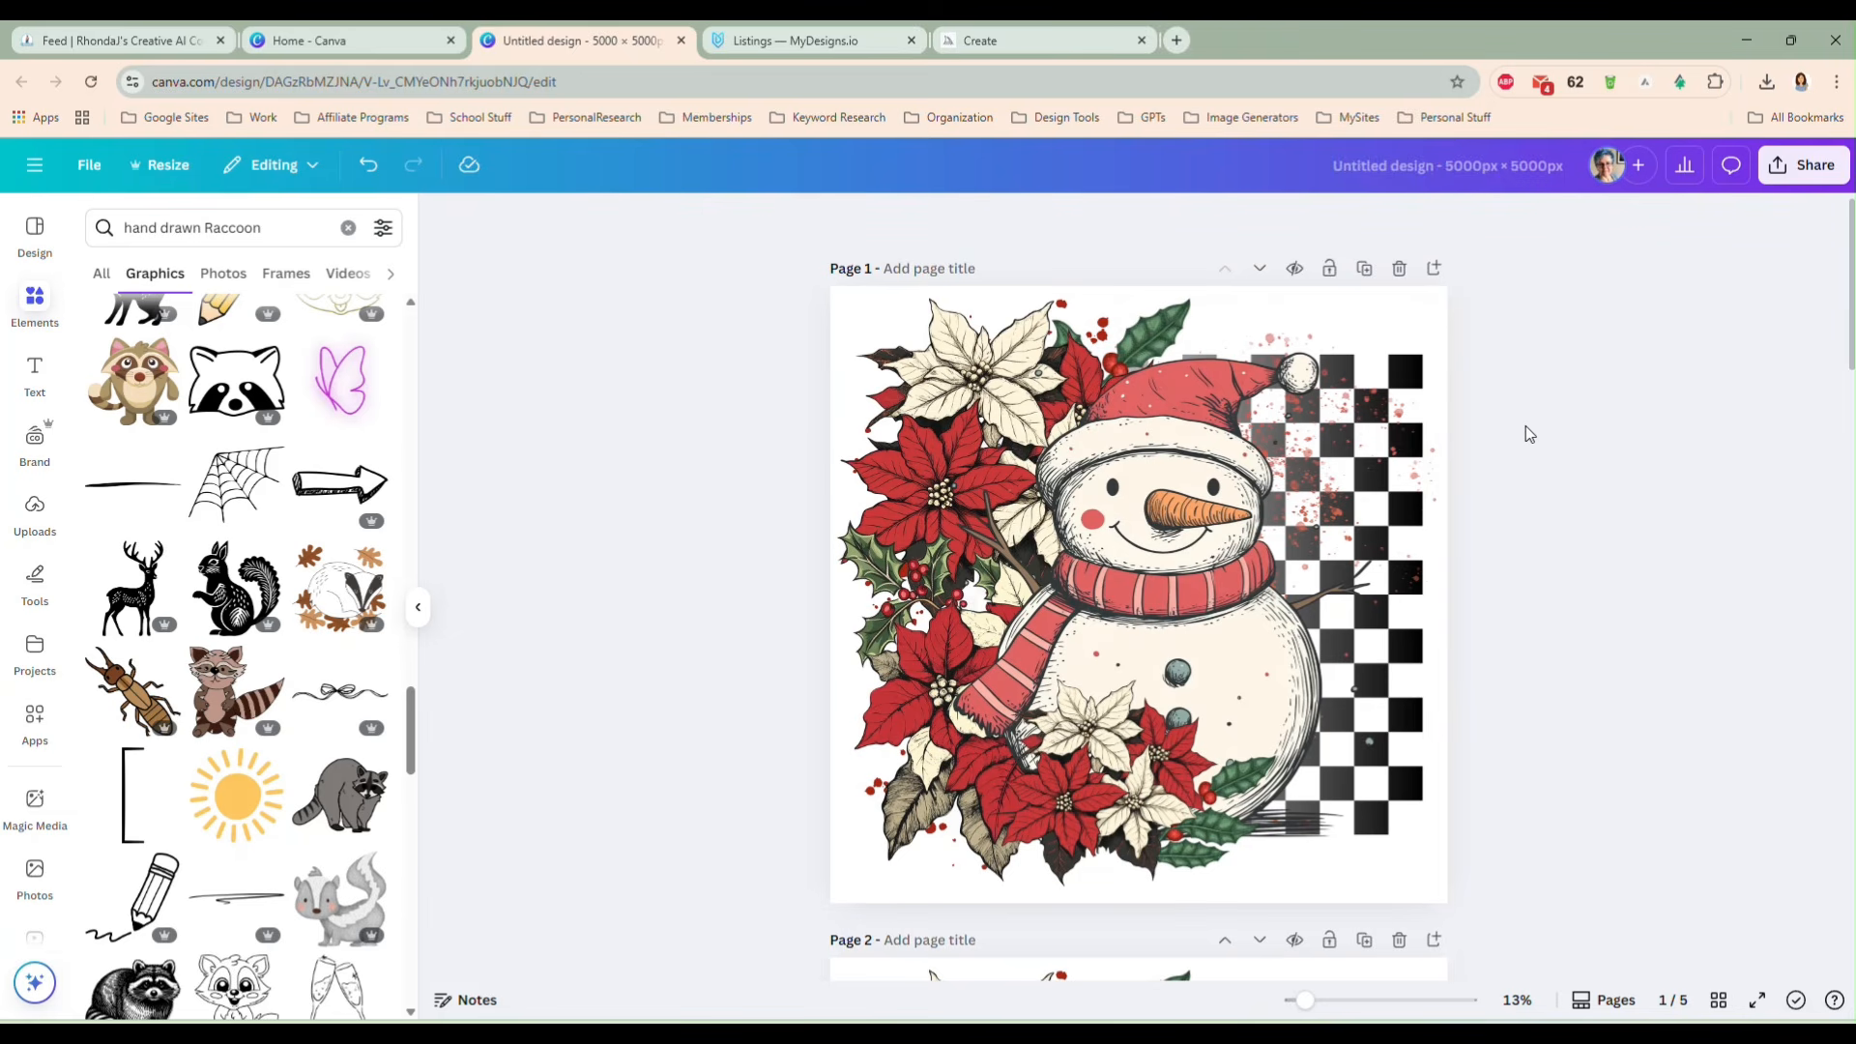
{"action": "scroll", "coordinate": [1525, 431], "scroll_direction": "down", "scroll_amount": 2}
{"action": "scroll", "coordinate": [1525, 430], "scroll_direction": "up", "scroll_amount": 2}
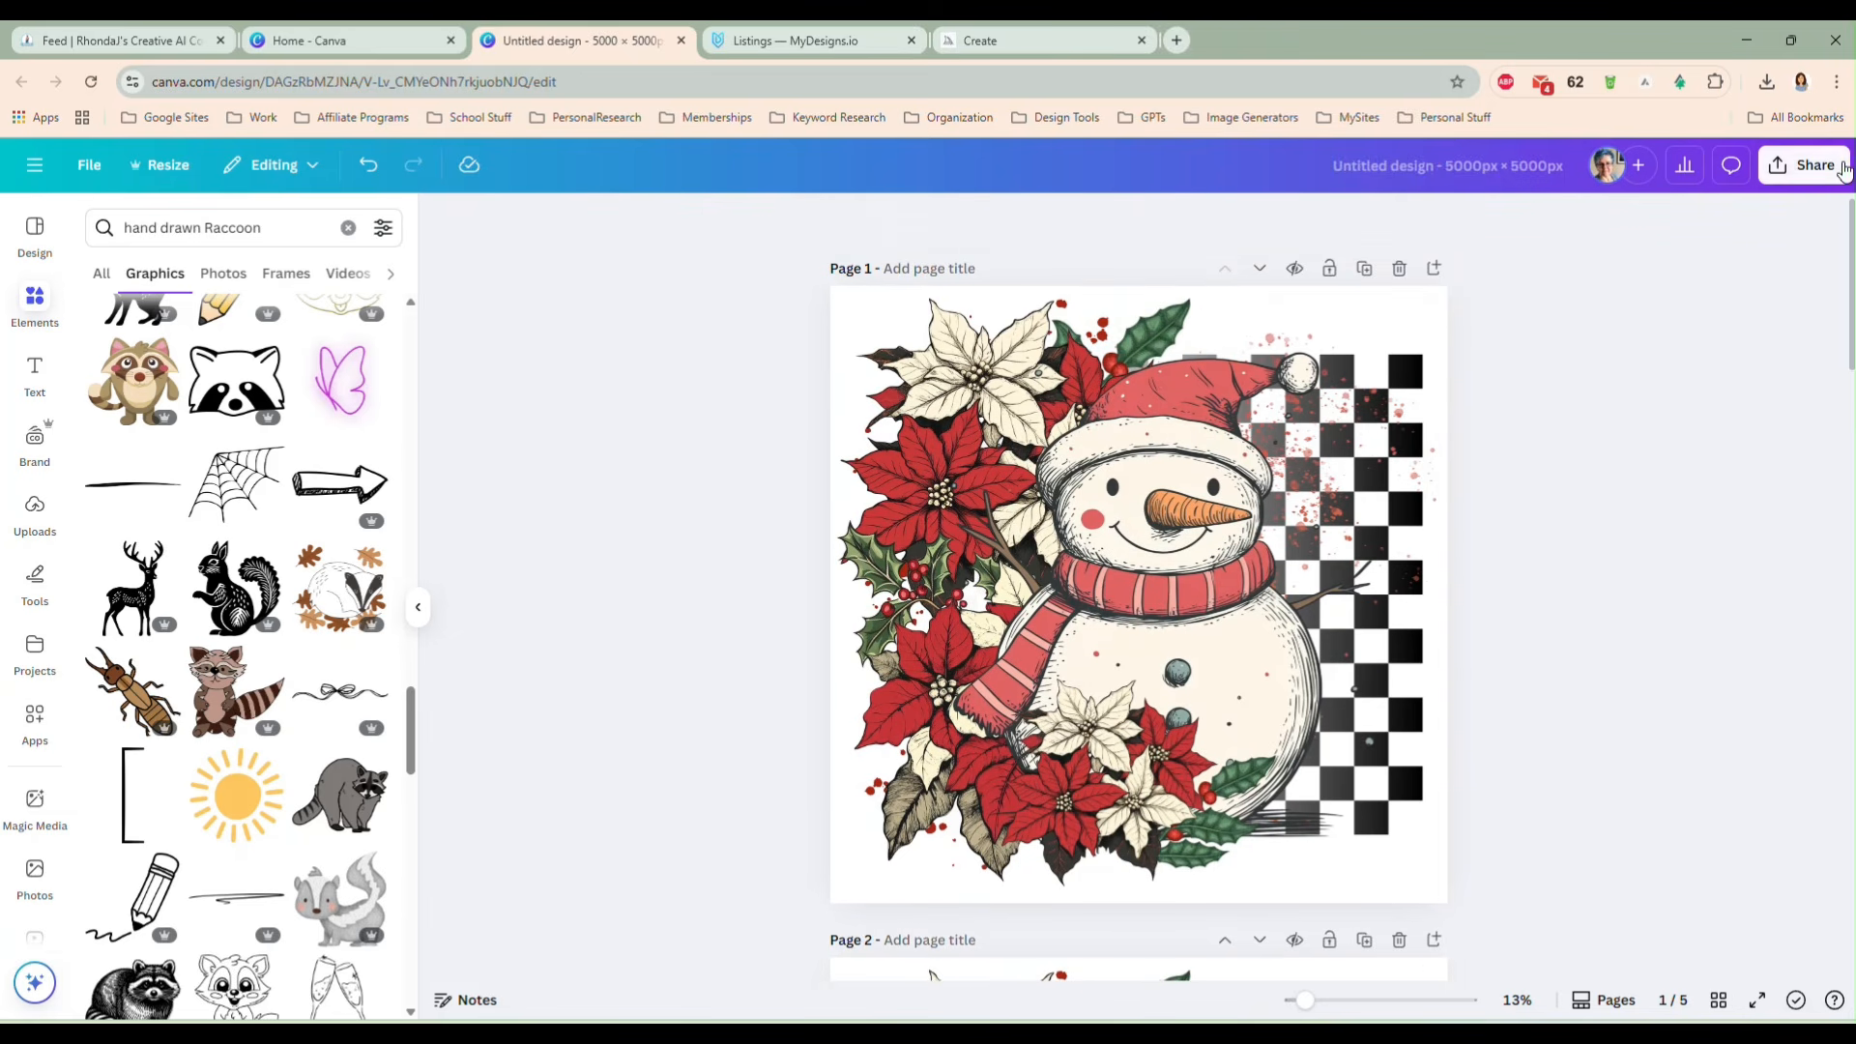
{"action": "left_click", "coordinate": [1811, 170]}
{"action": "left_click", "coordinate": [1506, 570]}
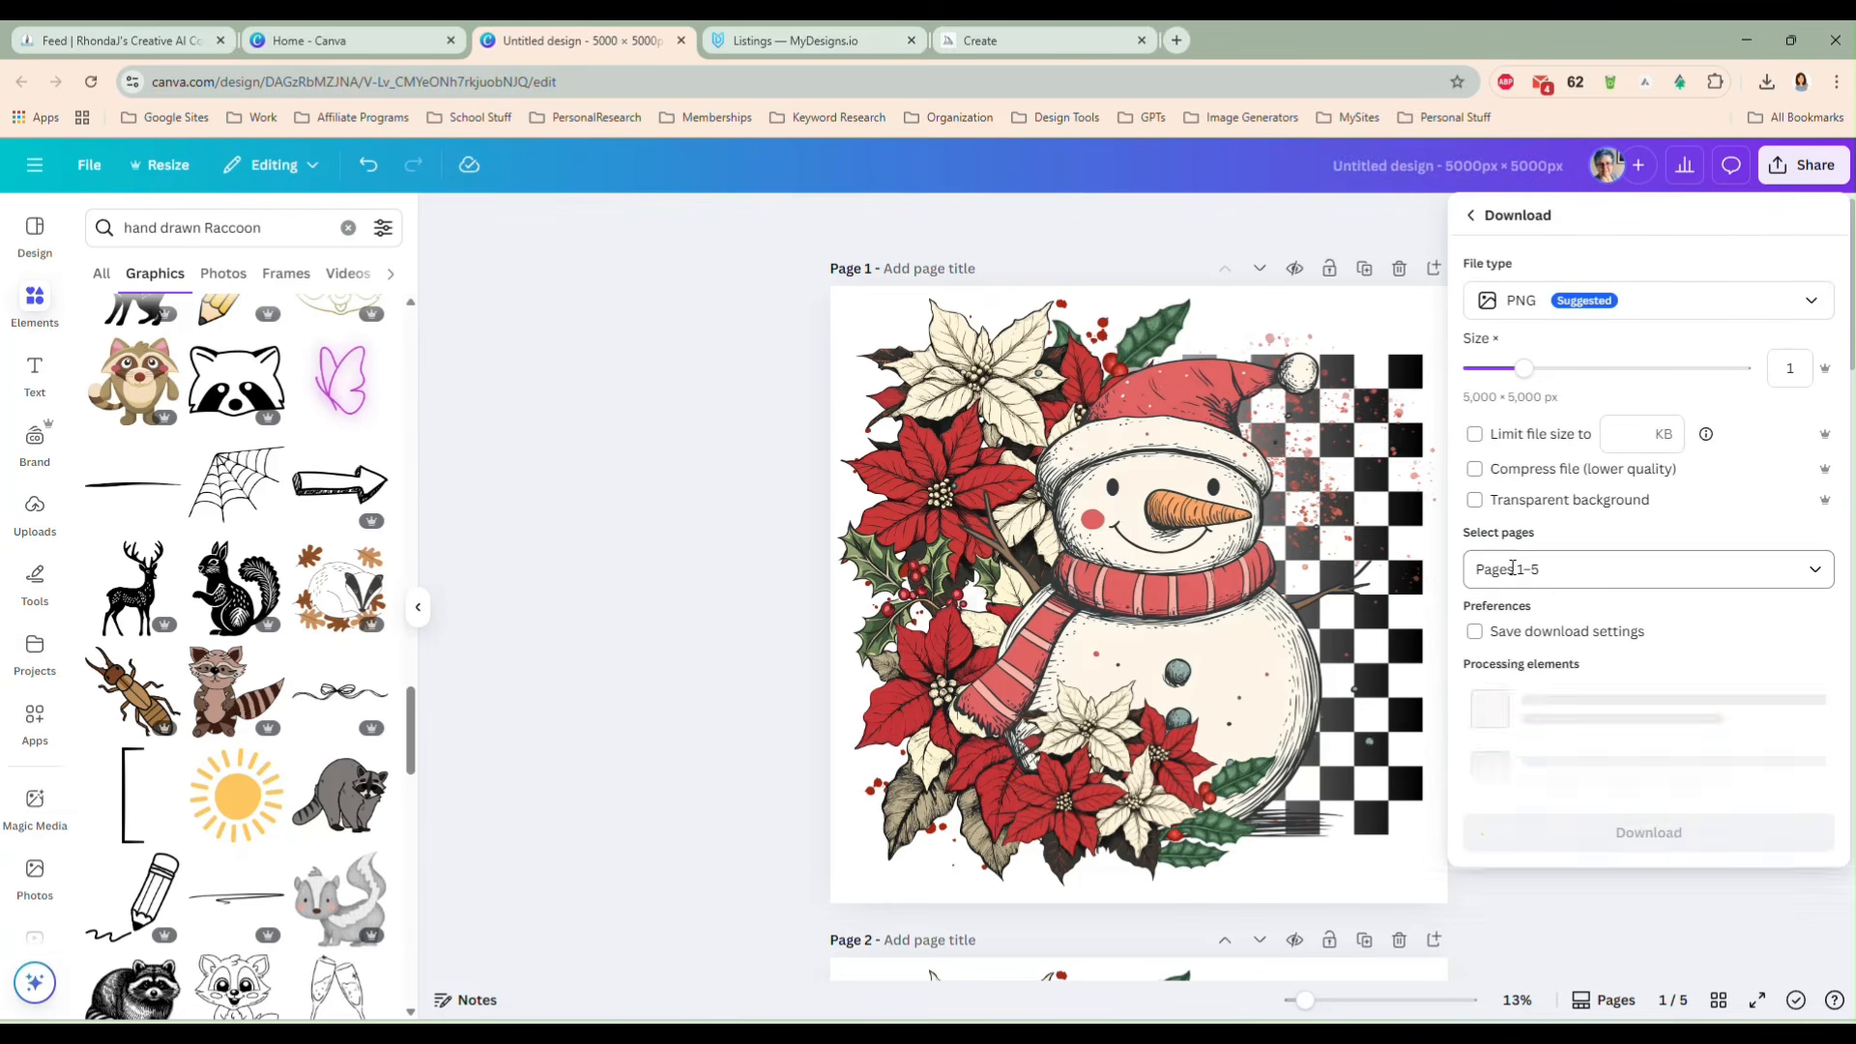
{"action": "left_click", "coordinate": [1474, 500]}
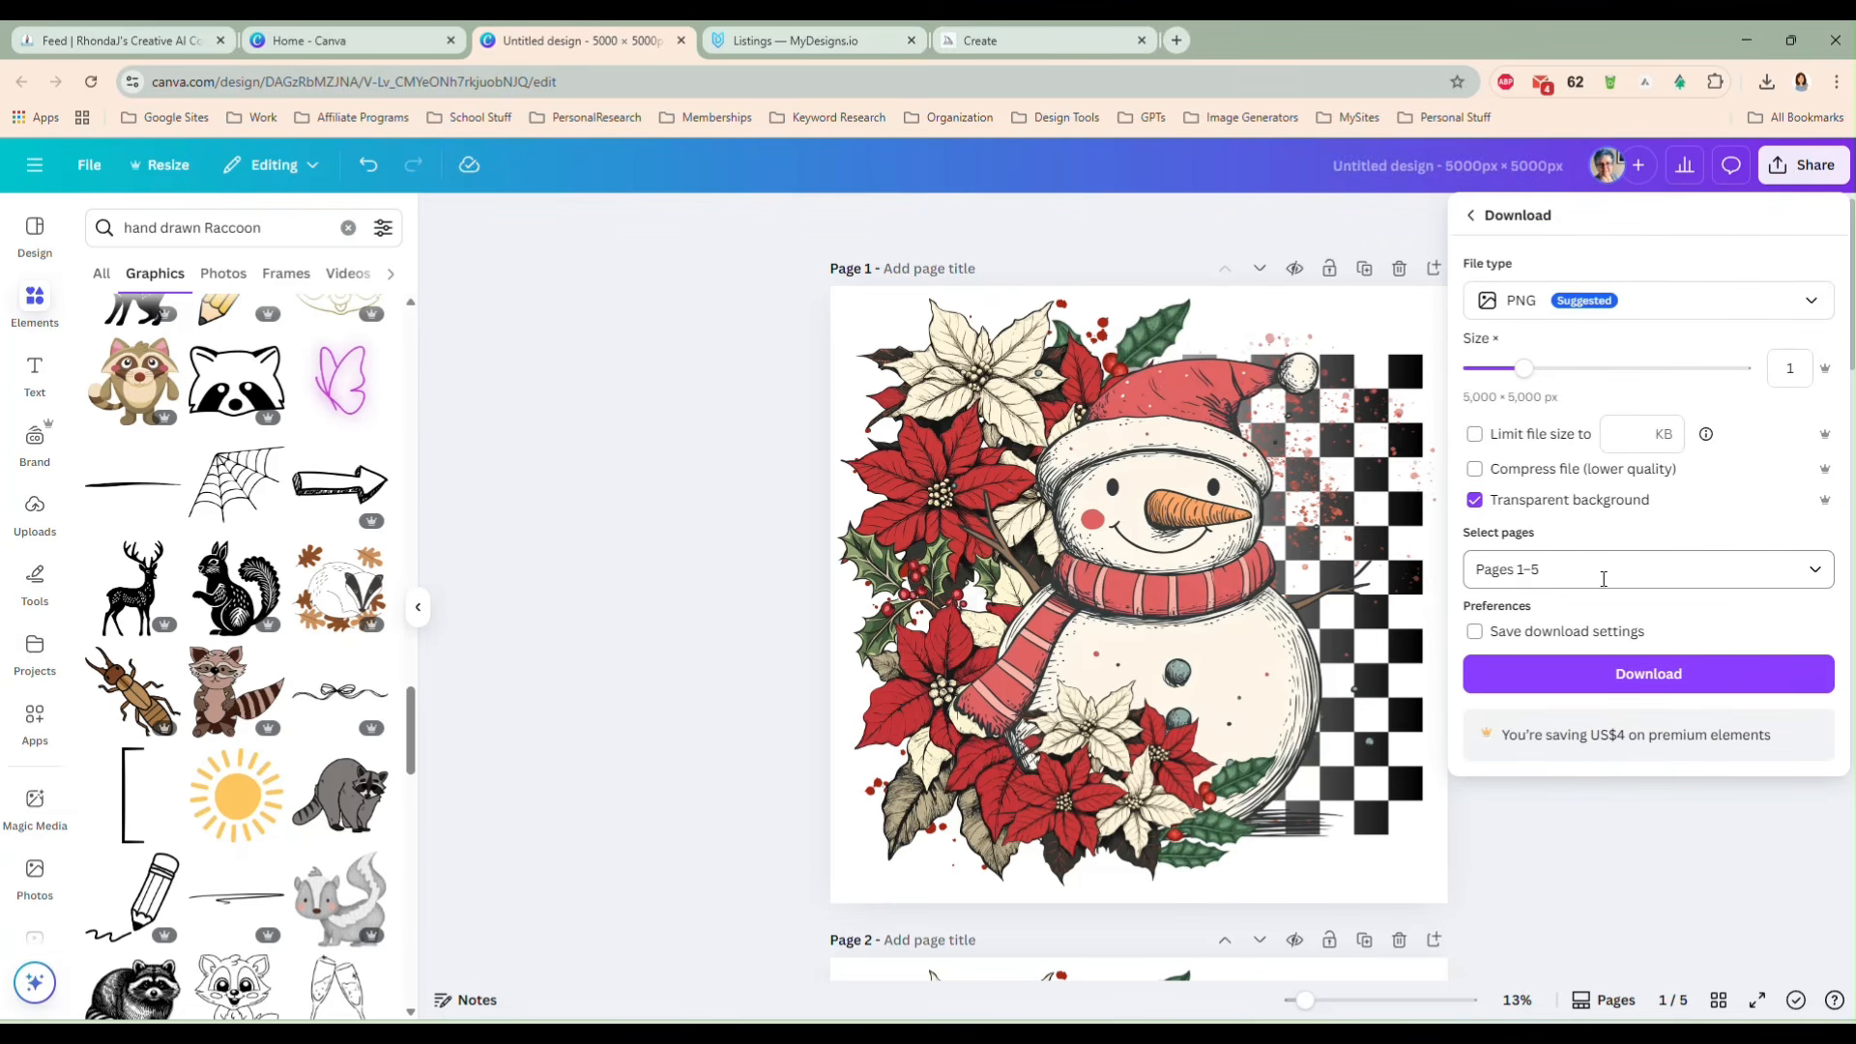
{"action": "left_click", "coordinate": [1608, 679]}
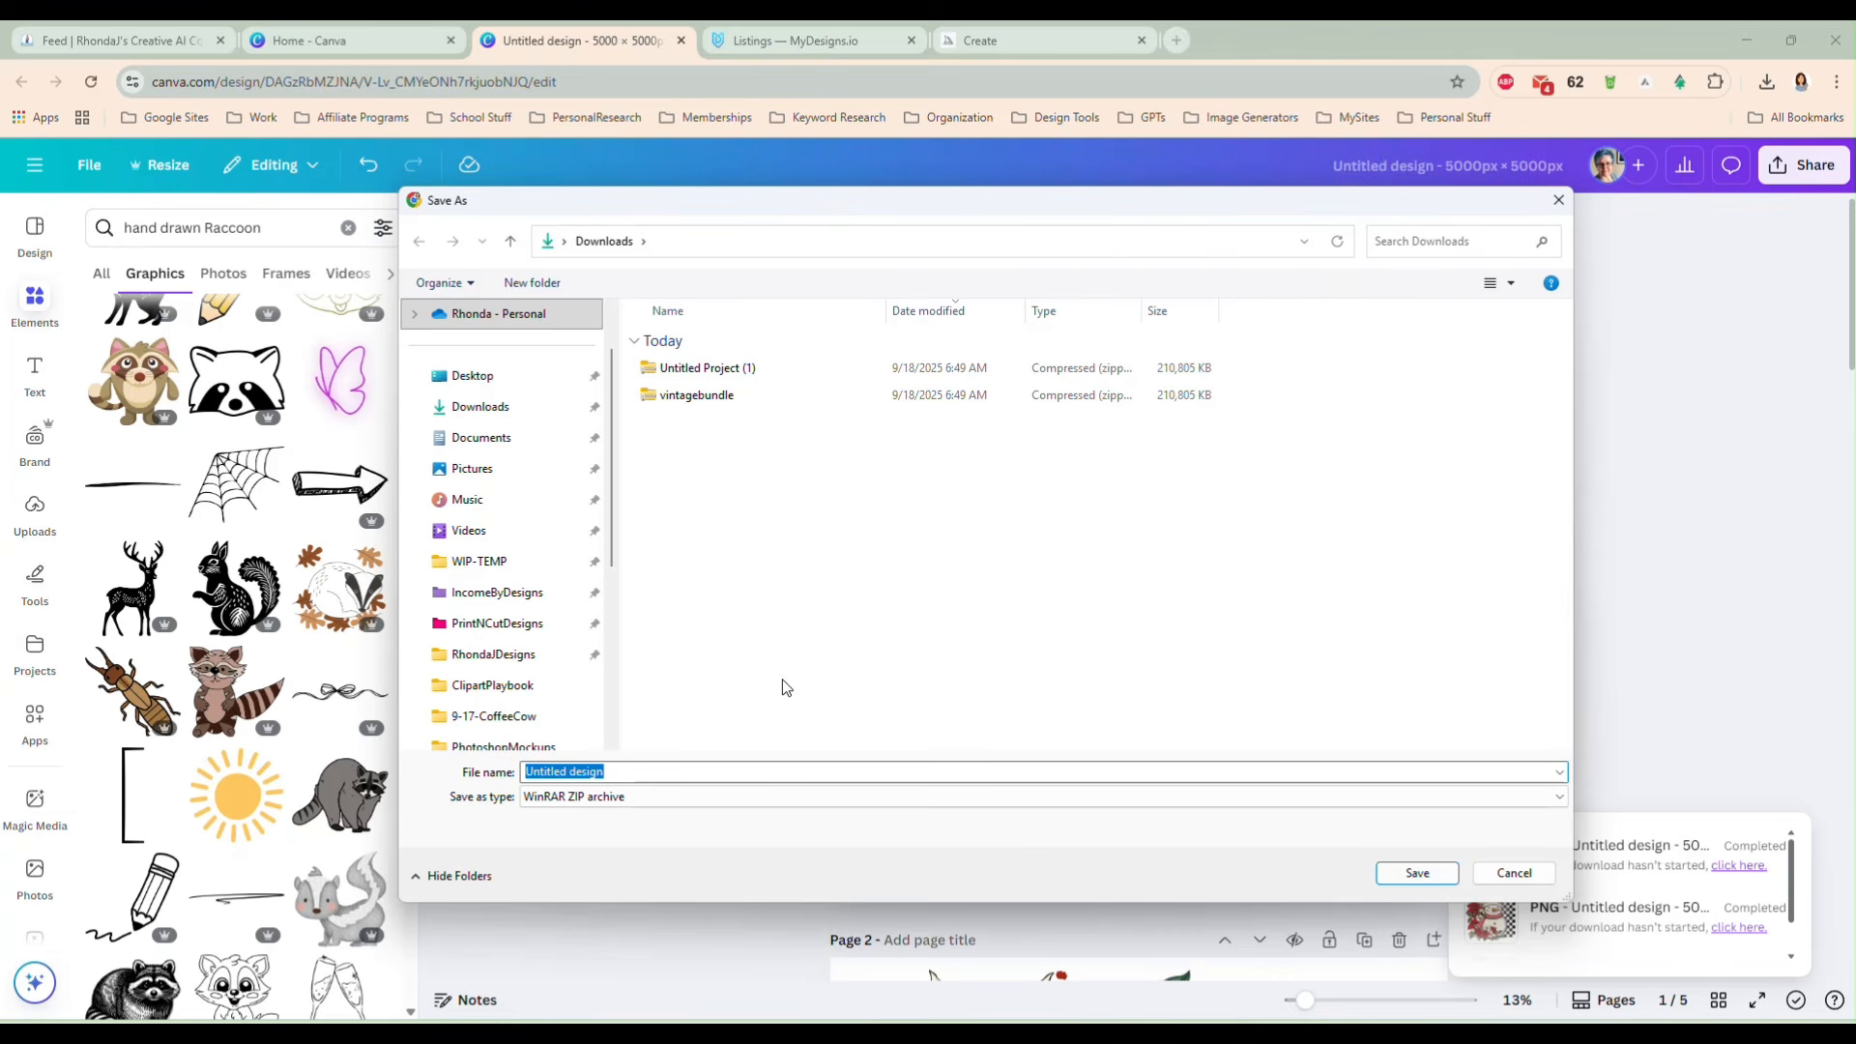
{"action": "type", "text": "checkerboard"}
{"action": "key", "text": "Return"}
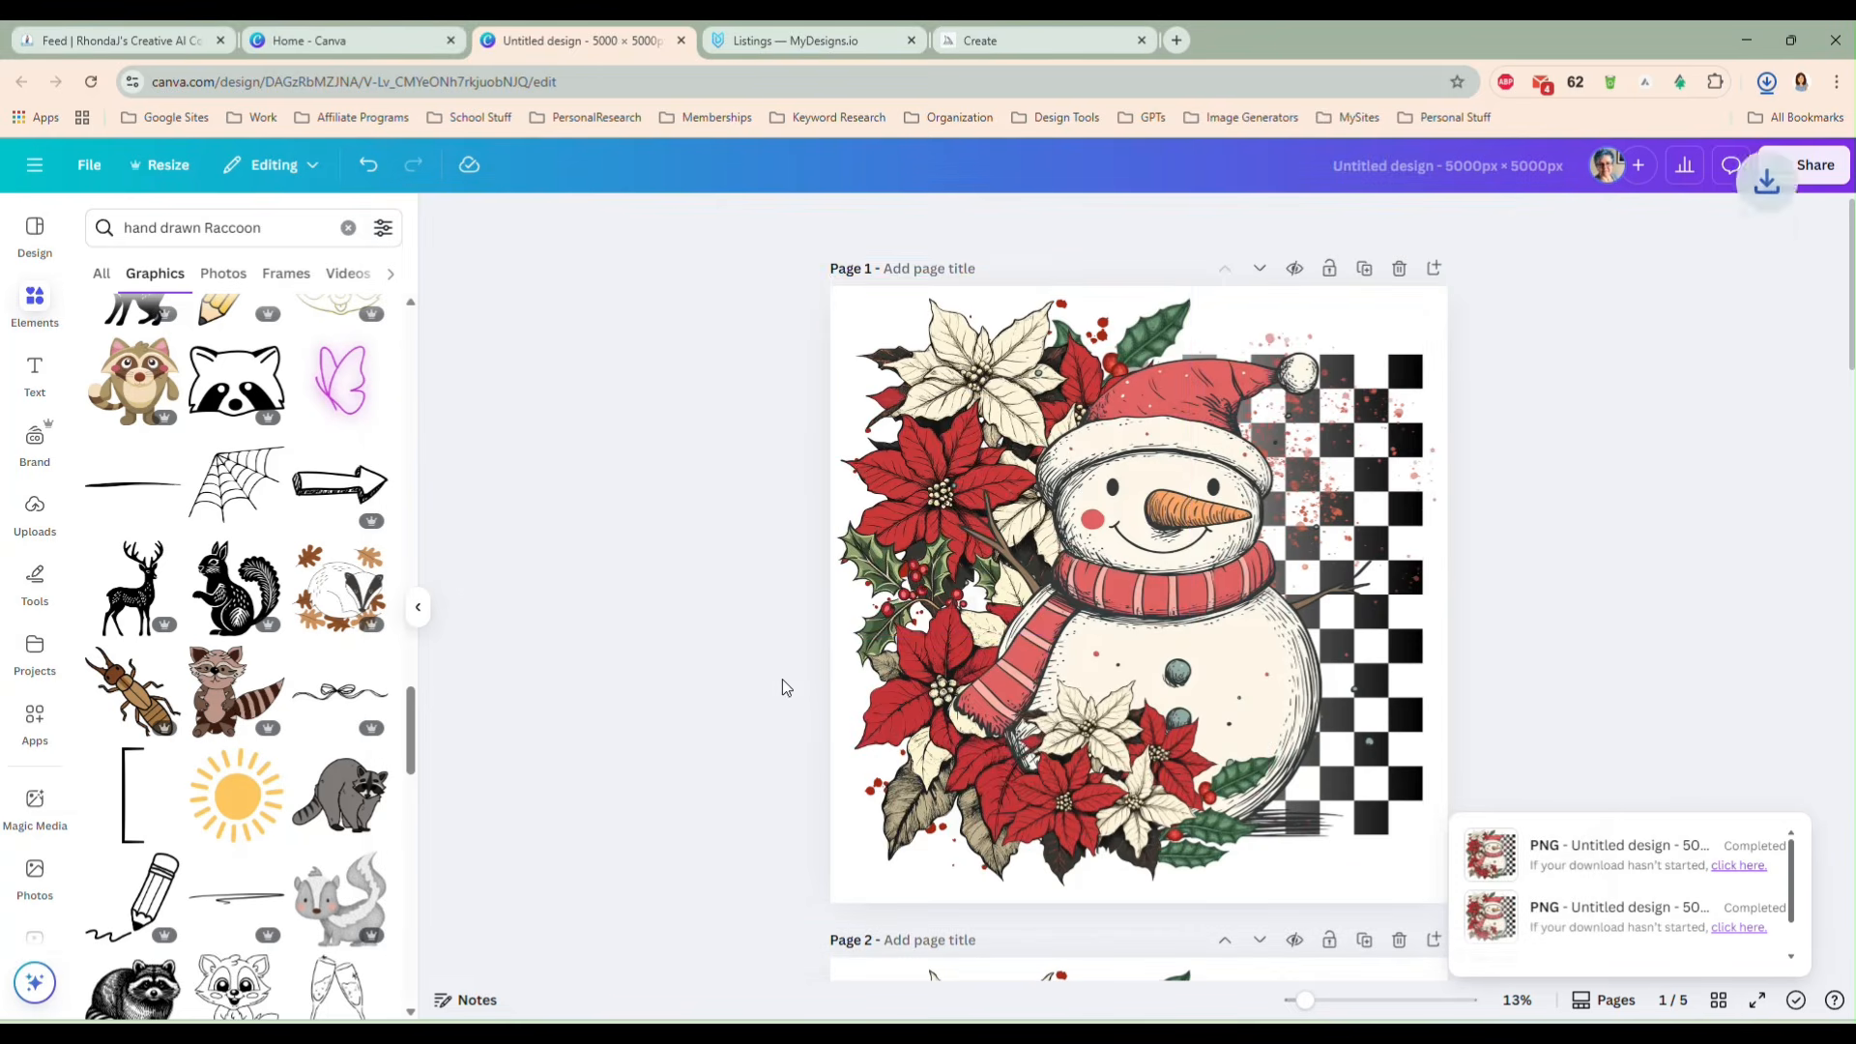
- Switch to MyDesigns and delete all three existing snowman listings from the Sublimation Designs folder
{"action": "left_click", "coordinate": [815, 40]}
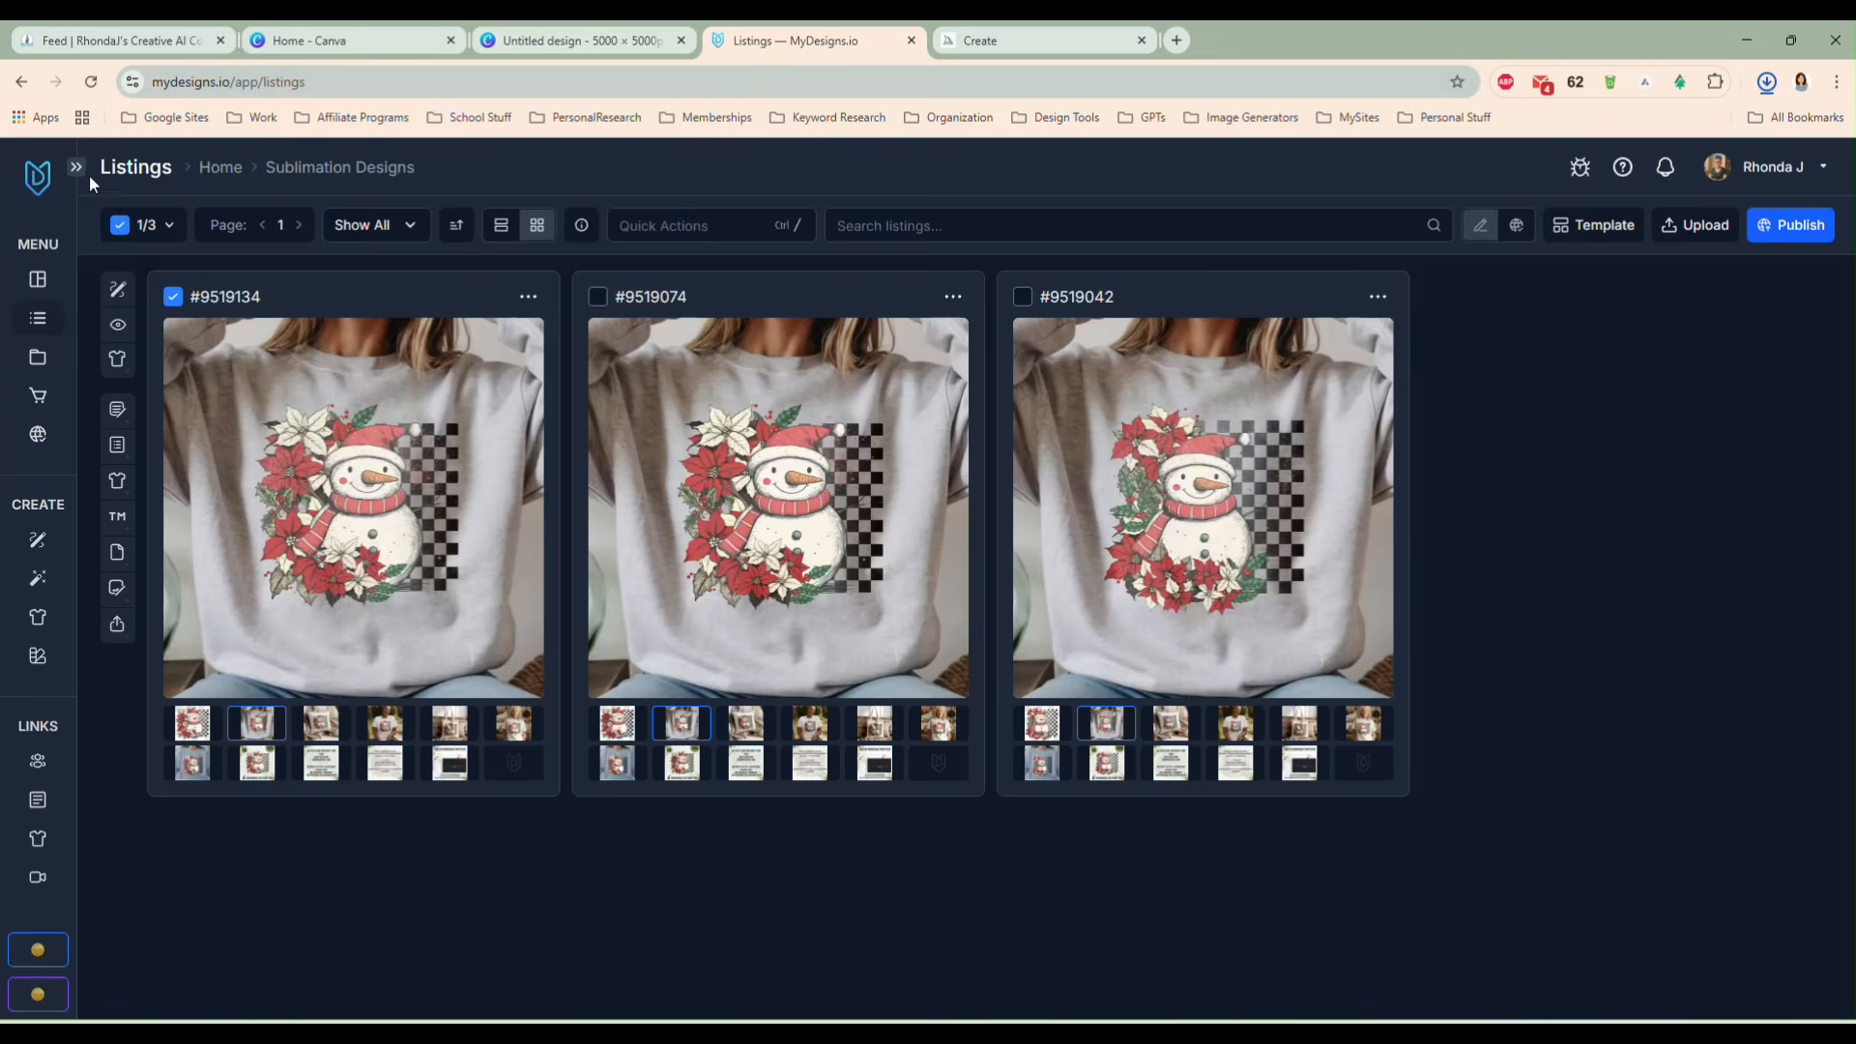
{"action": "left_click", "coordinate": [121, 228]}
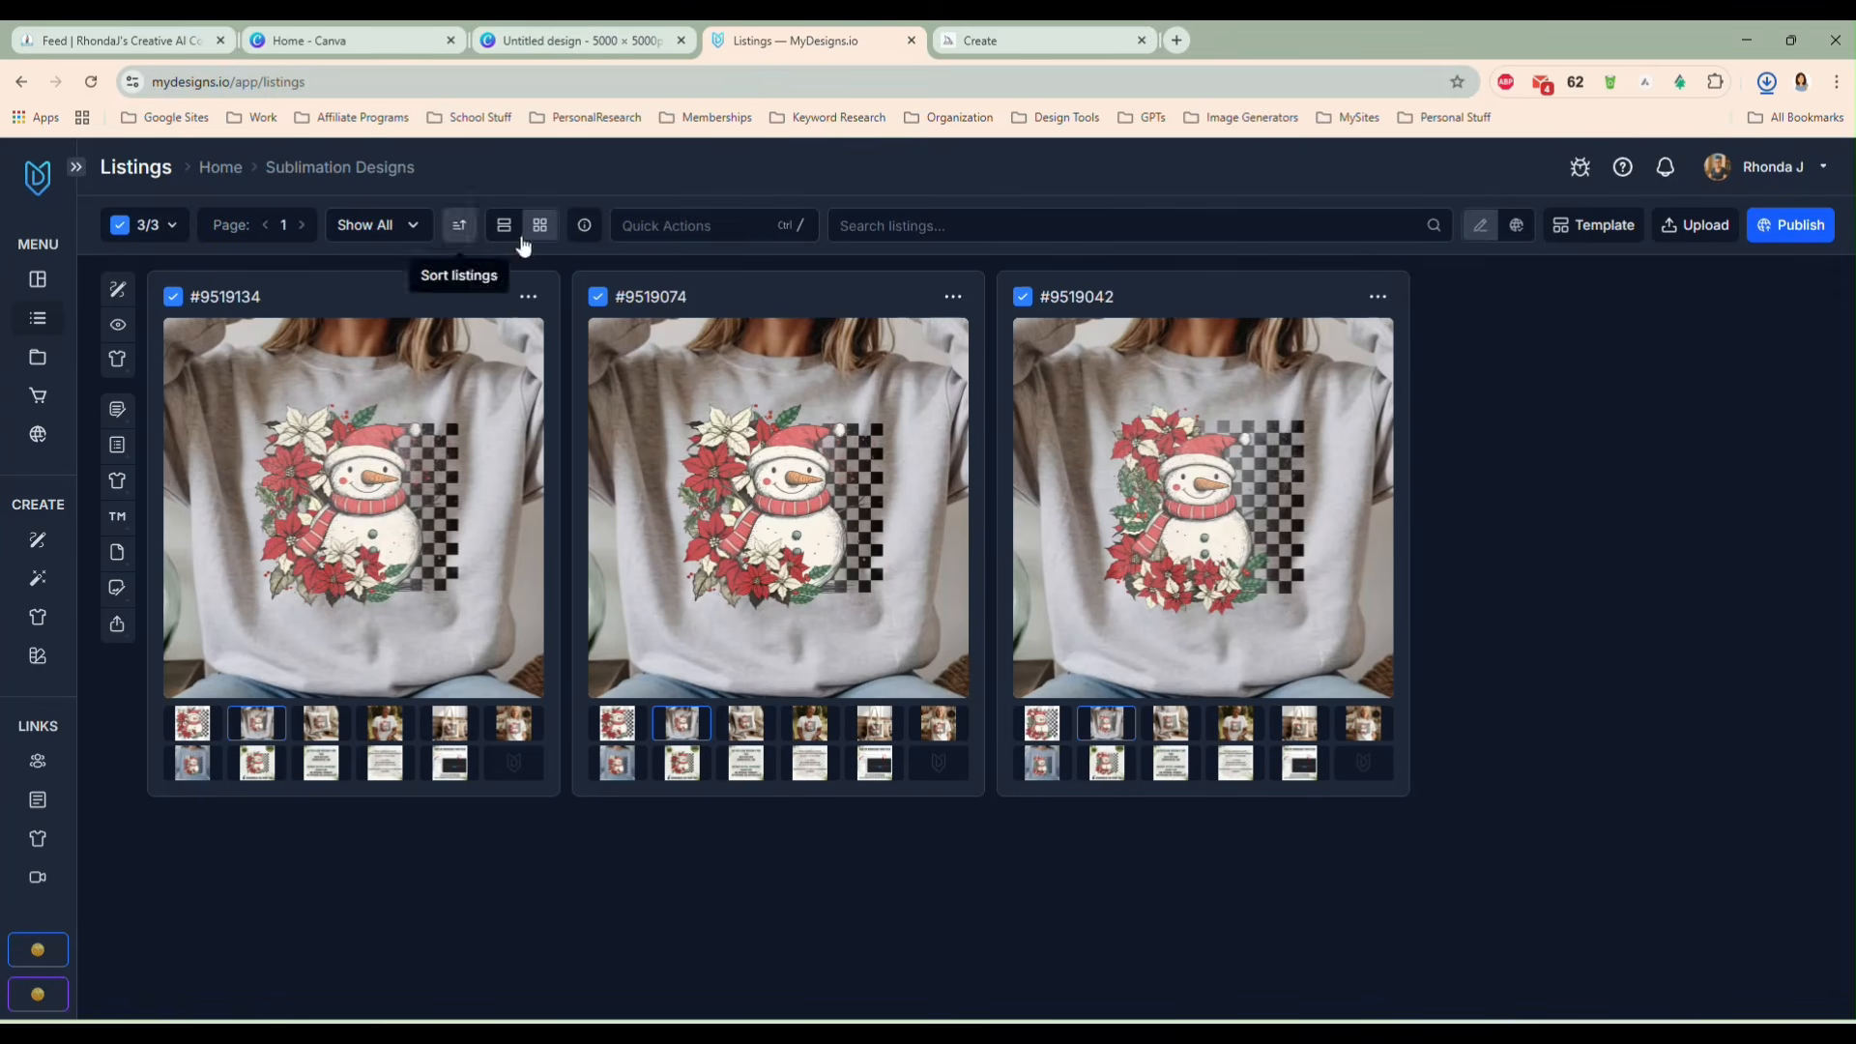
{"action": "left_click", "coordinate": [718, 226]}
{"action": "left_click", "coordinate": [831, 331]}
{"action": "left_click", "coordinate": [1015, 350]}
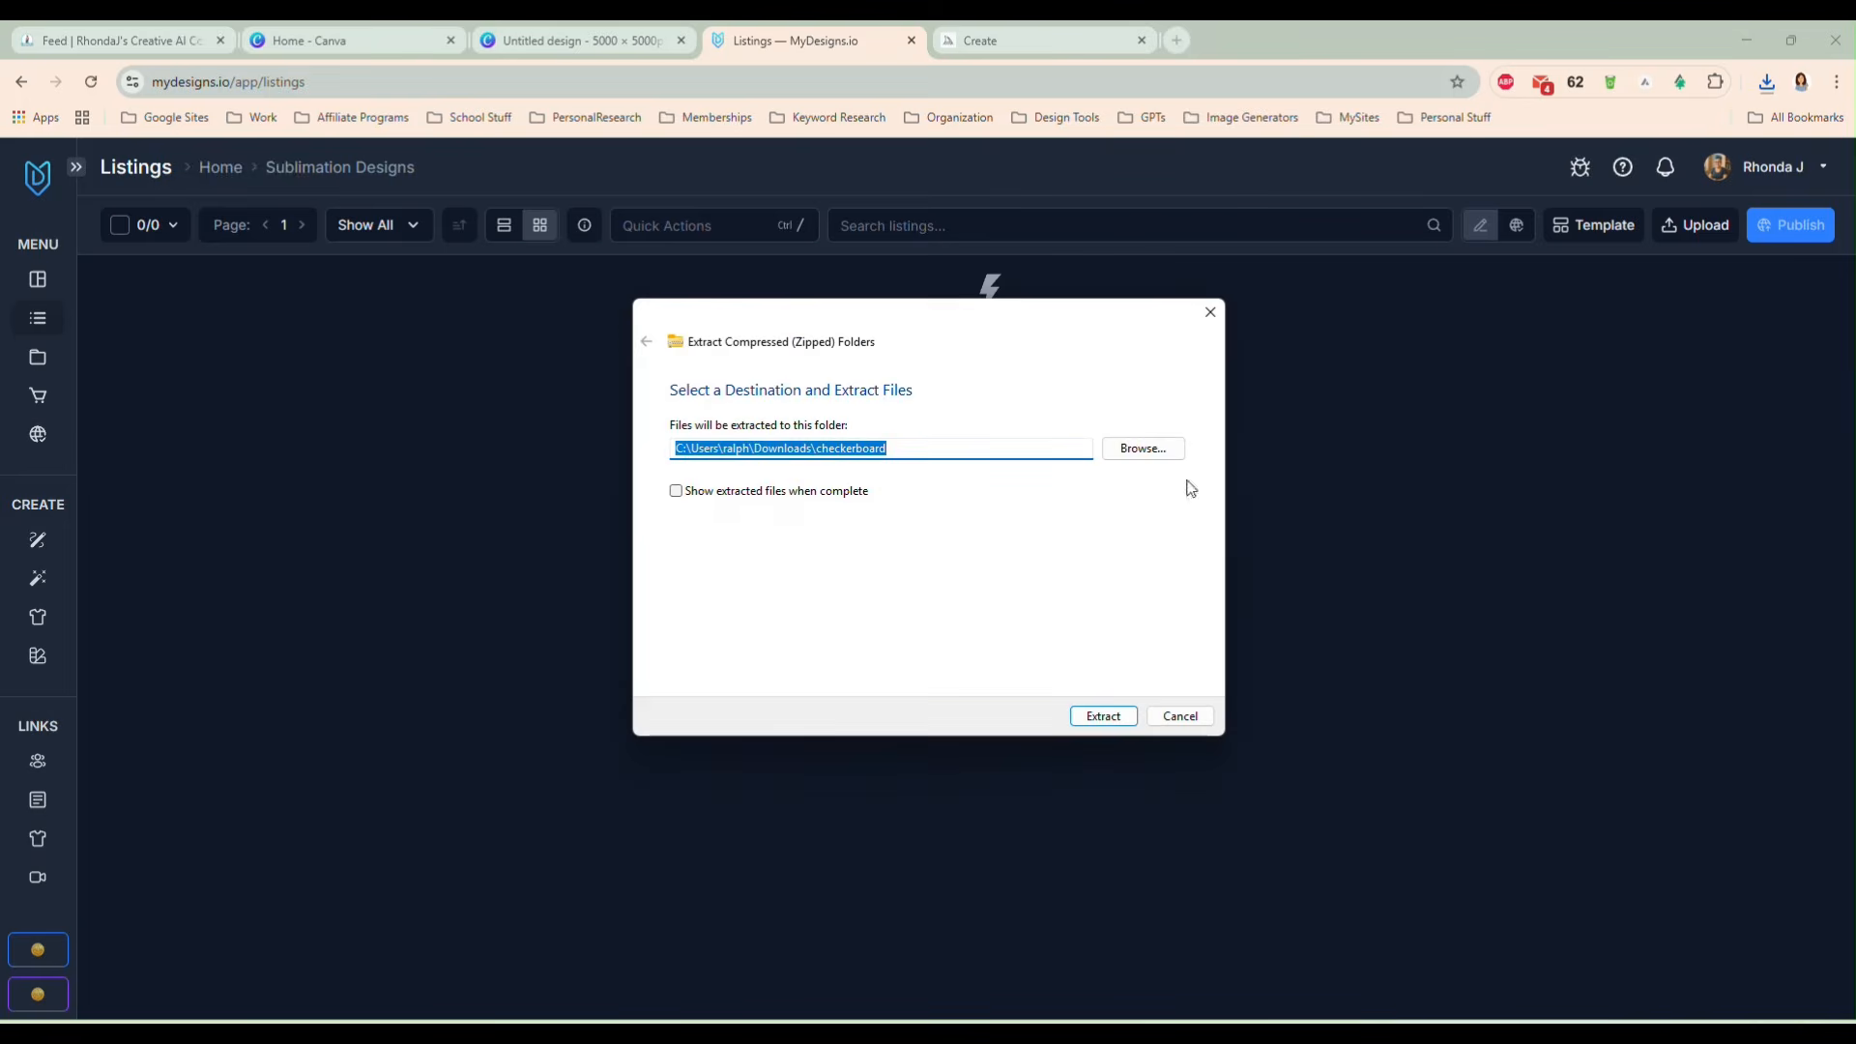
- Extract the checkerboard archive into its own Downloads folder and queue its five PNGs for upload as main files
{"action": "left_click", "coordinate": [1103, 716]}
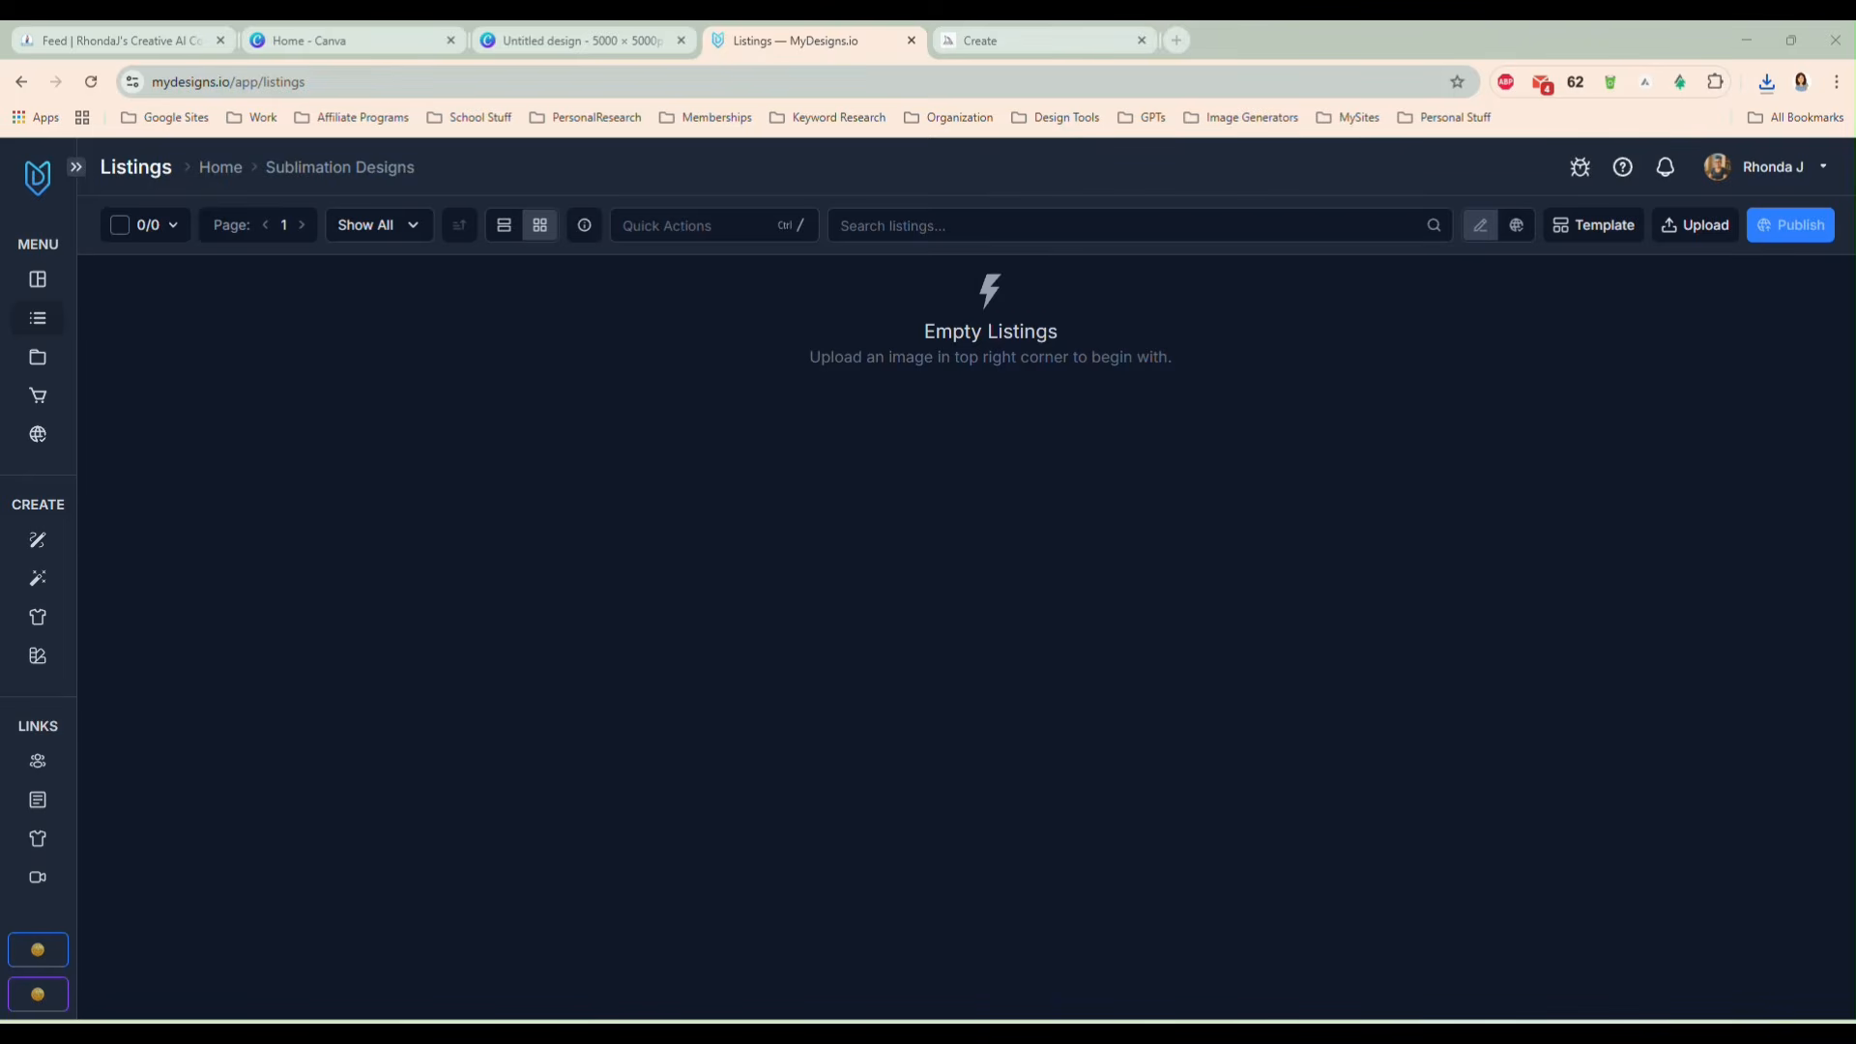
{"action": "left_click", "coordinate": [1706, 232]}
{"action": "left_click", "coordinate": [1540, 267]}
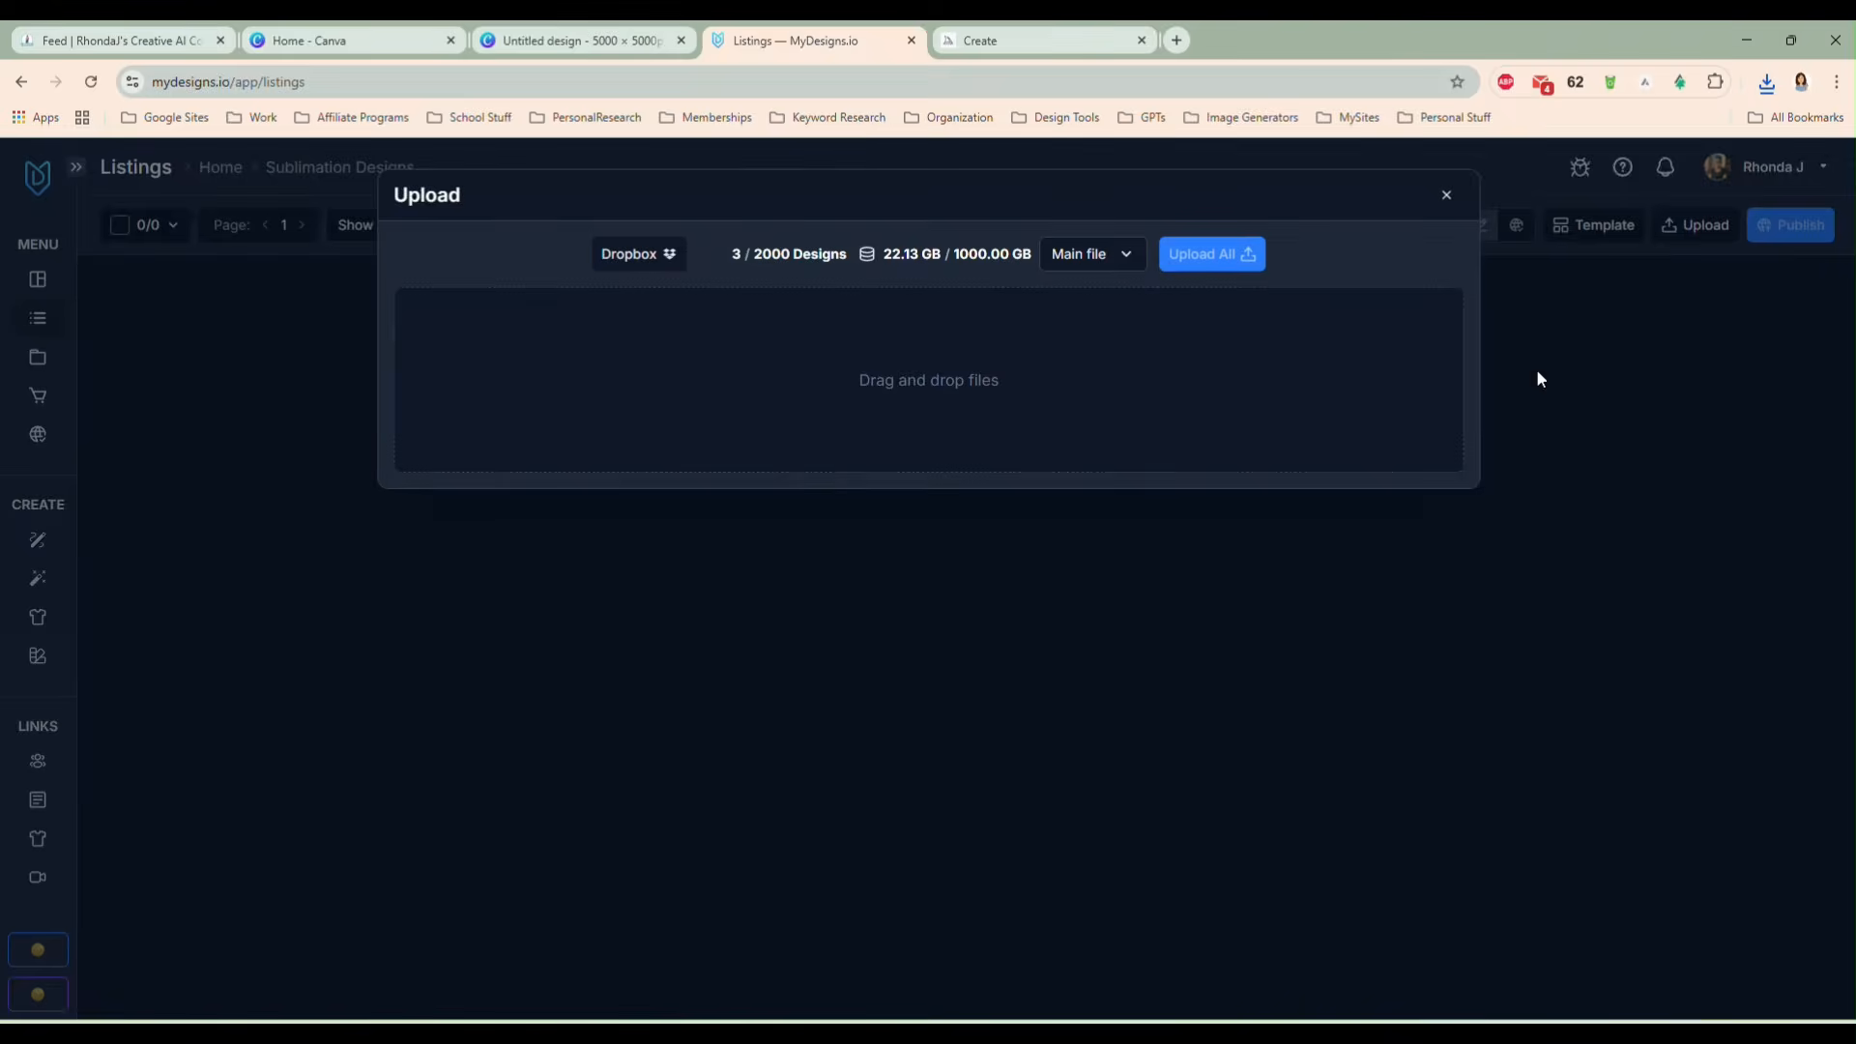
{"action": "left_click_drag", "start_coordinate": [1851, 334], "coordinate": [1126, 368]}
{"action": "scroll", "coordinate": [907, 581], "scroll_direction": "down", "scroll_amount": 5}
{"action": "scroll", "coordinate": [907, 586], "scroll_direction": "up", "scroll_amount": 5}
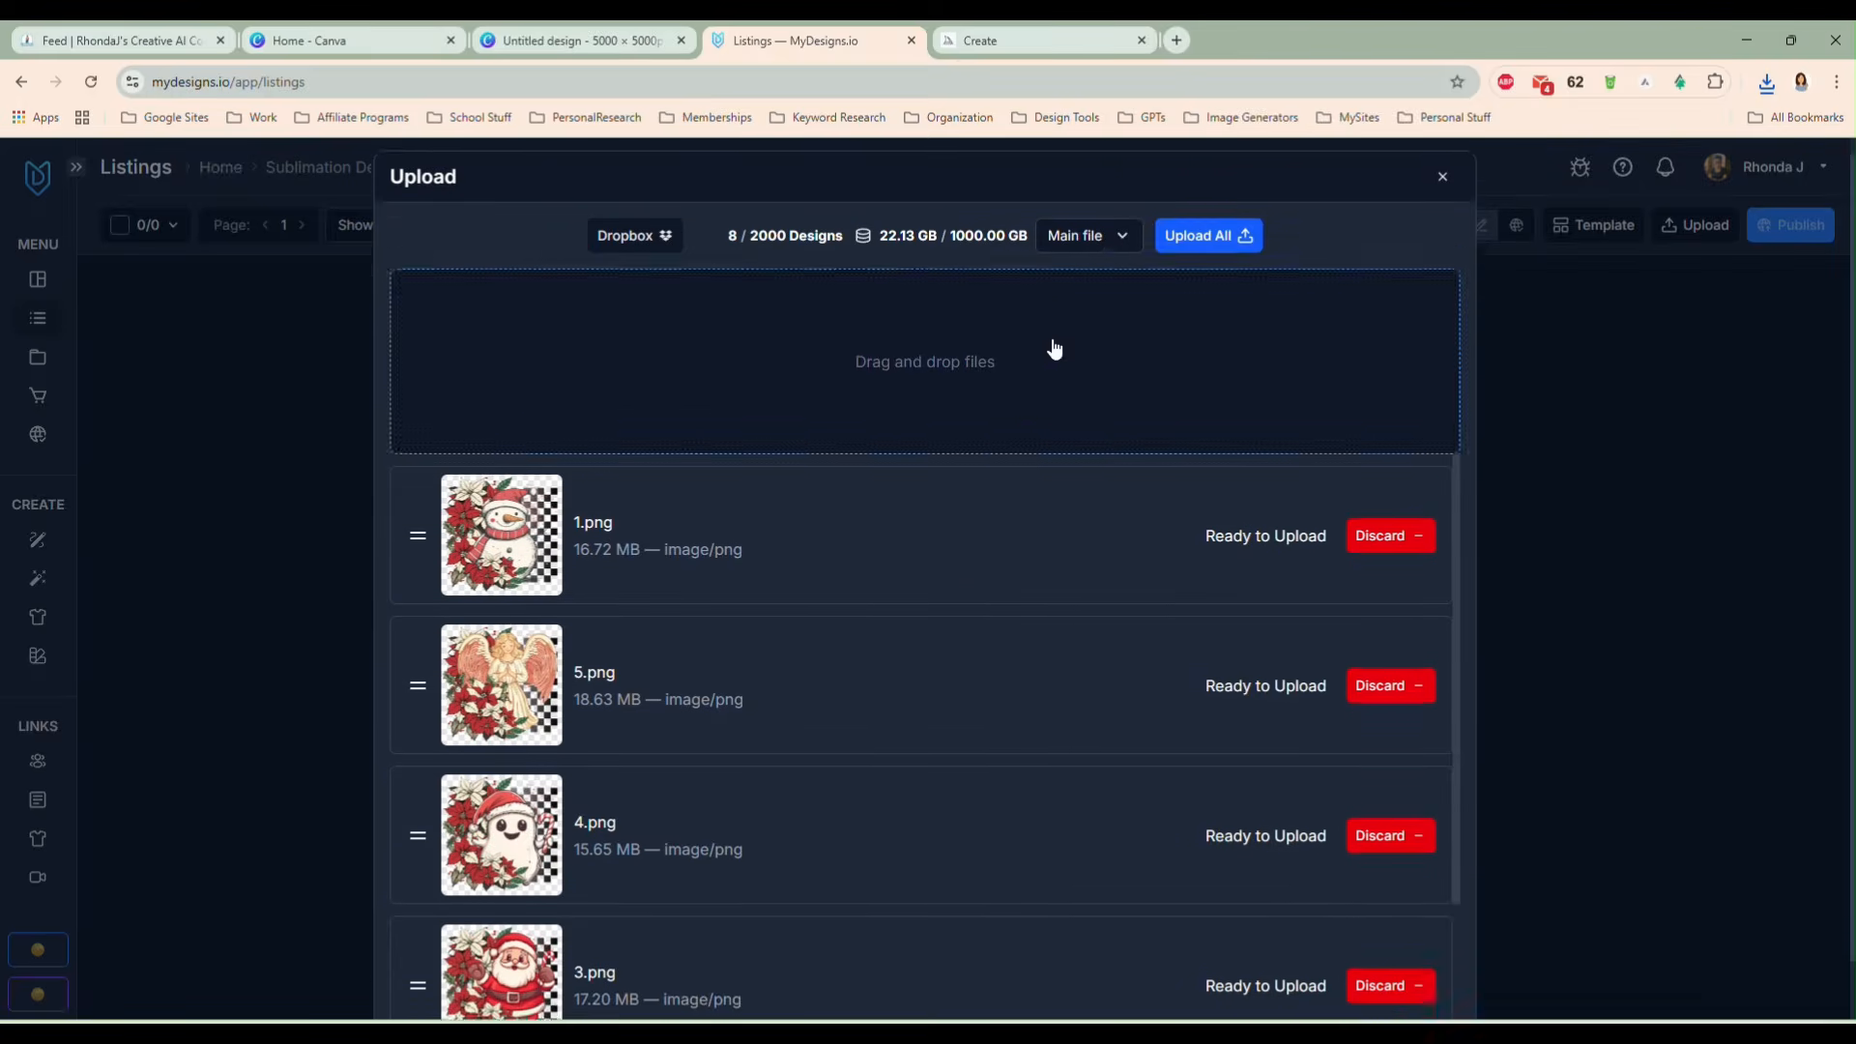
- Upload all queued designs as new listings in the Sublimation Designs folder
{"action": "left_click", "coordinate": [1204, 257]}
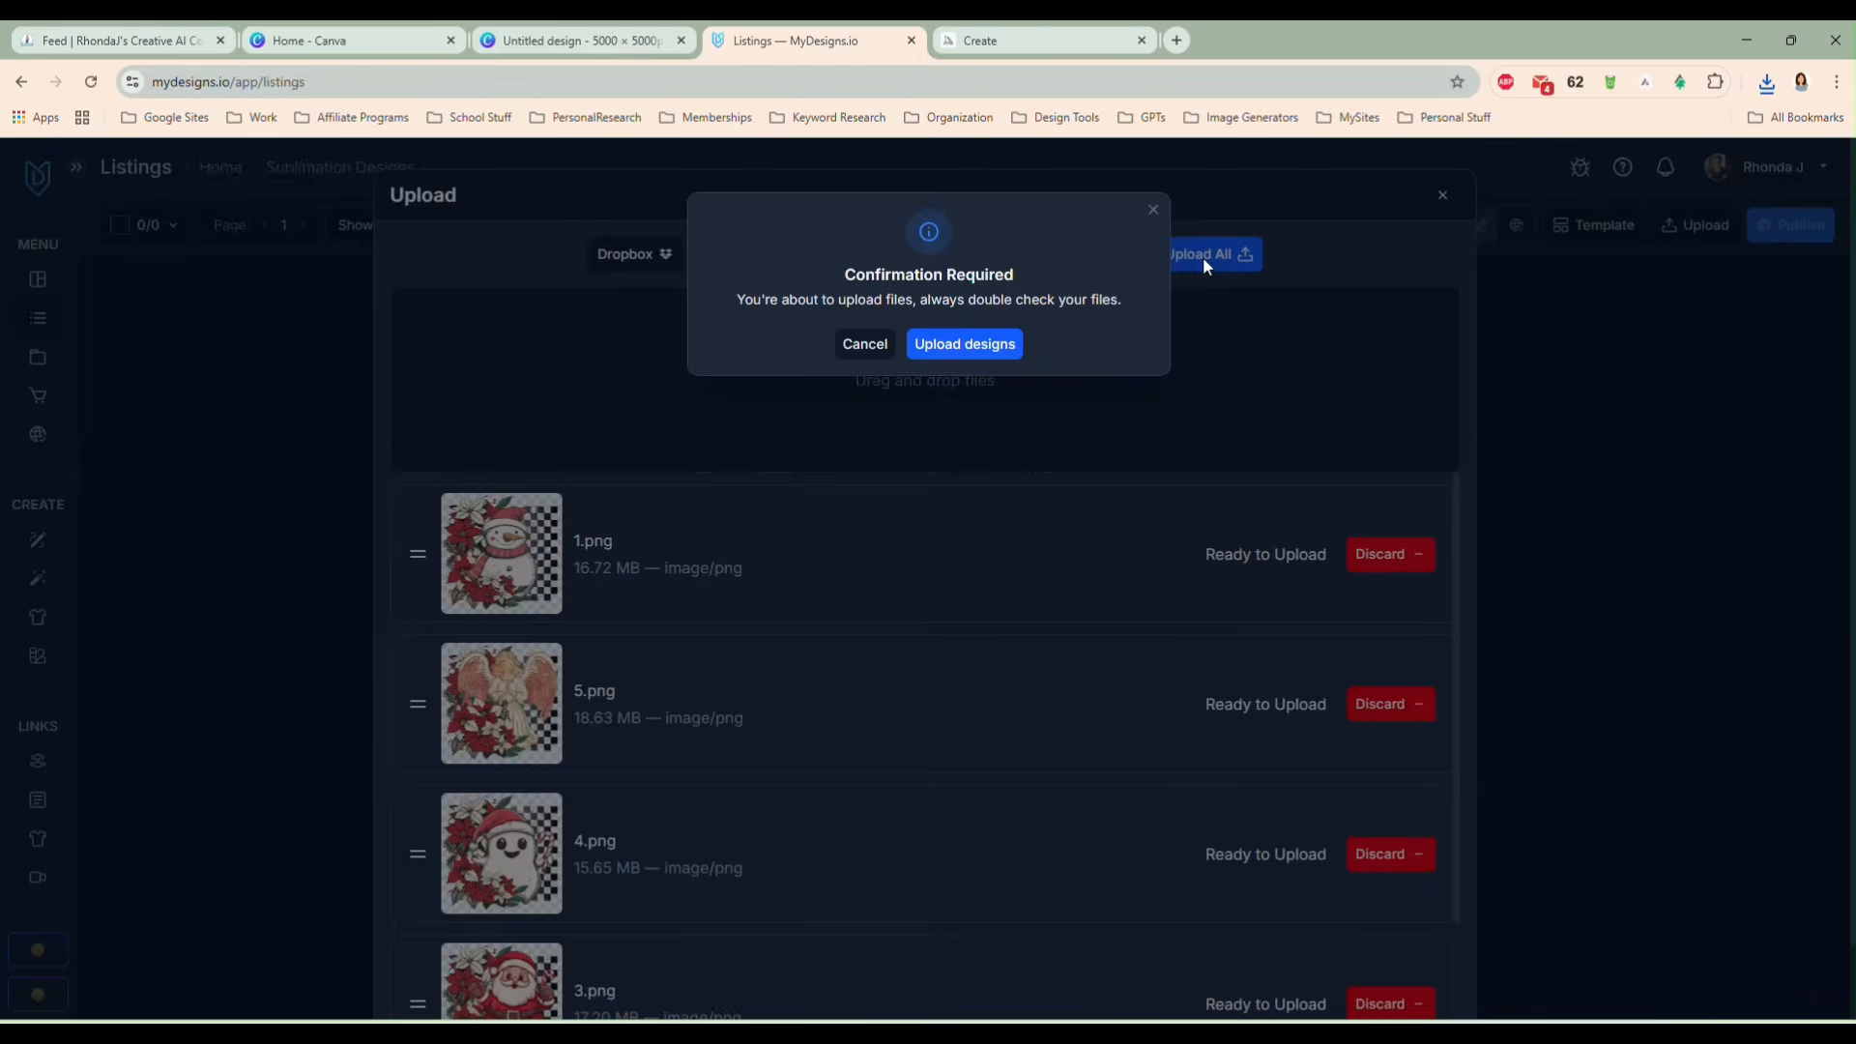
{"action": "left_click", "coordinate": [977, 338]}
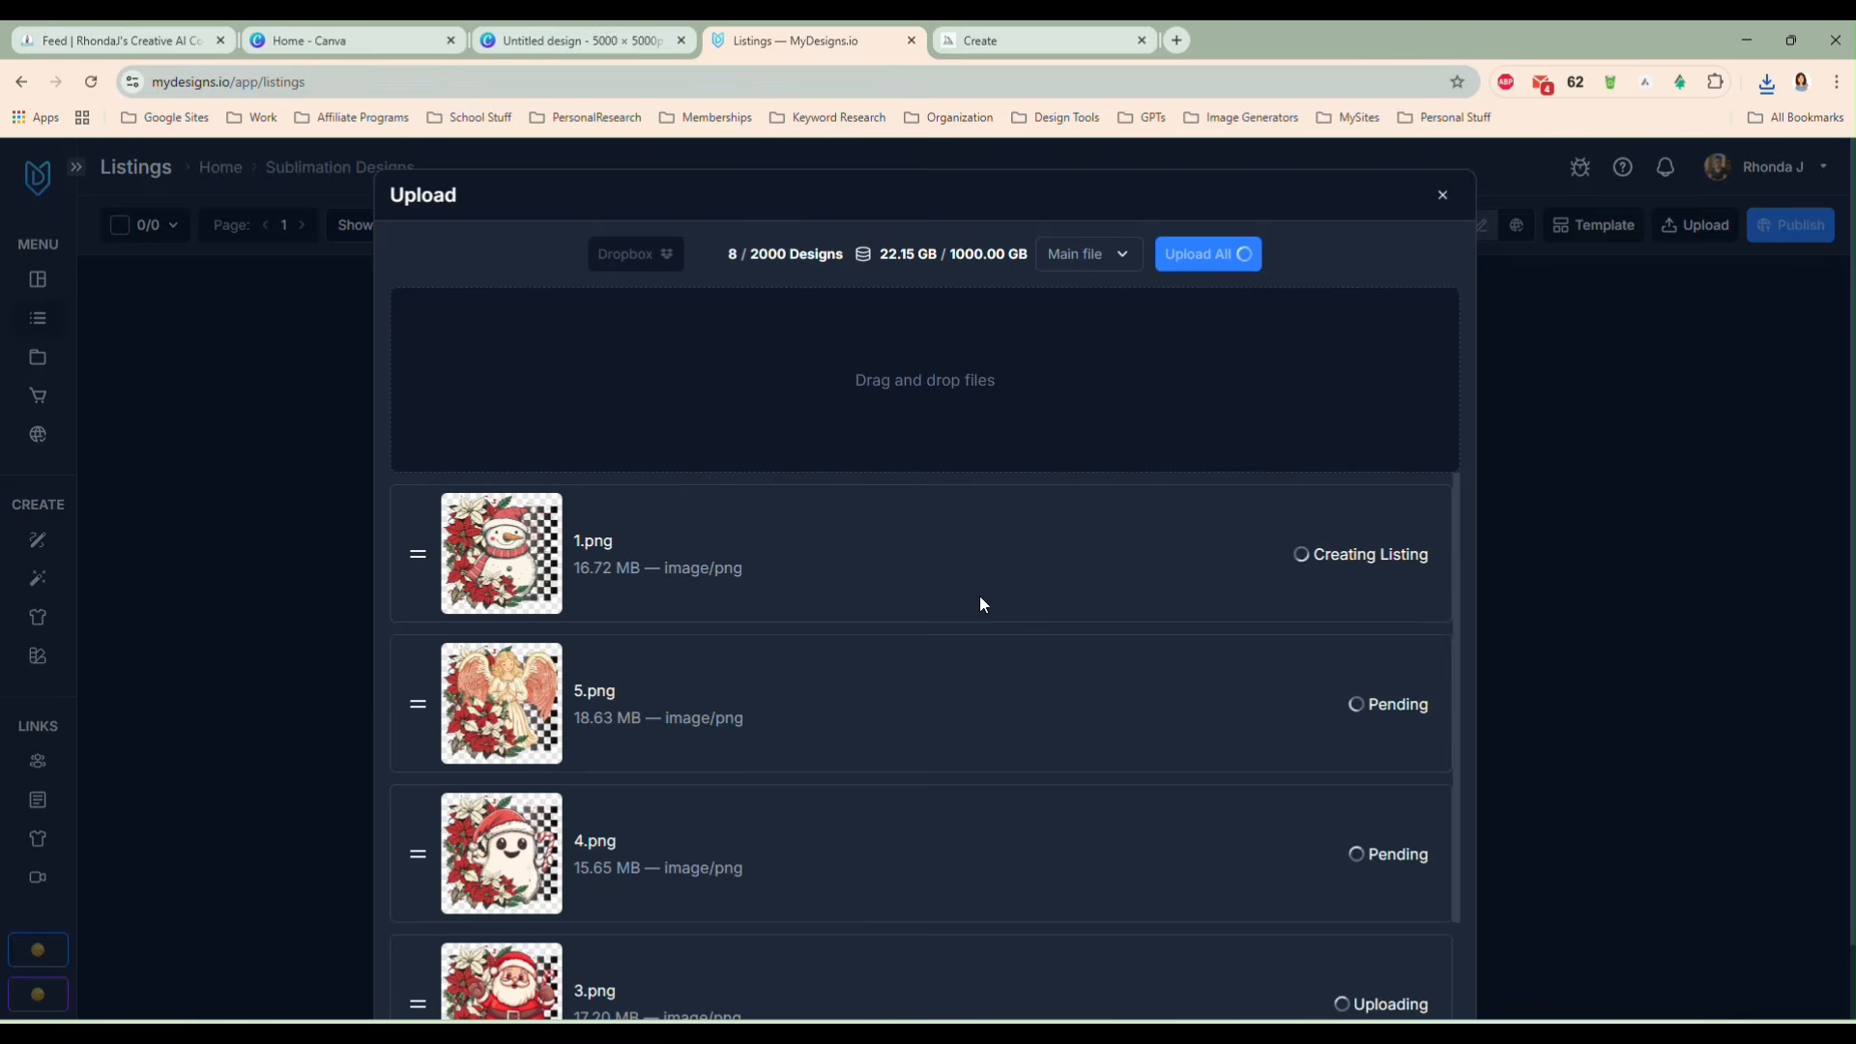
{"action": "scroll", "coordinate": [978, 595], "scroll_direction": "down", "scroll_amount": 1}
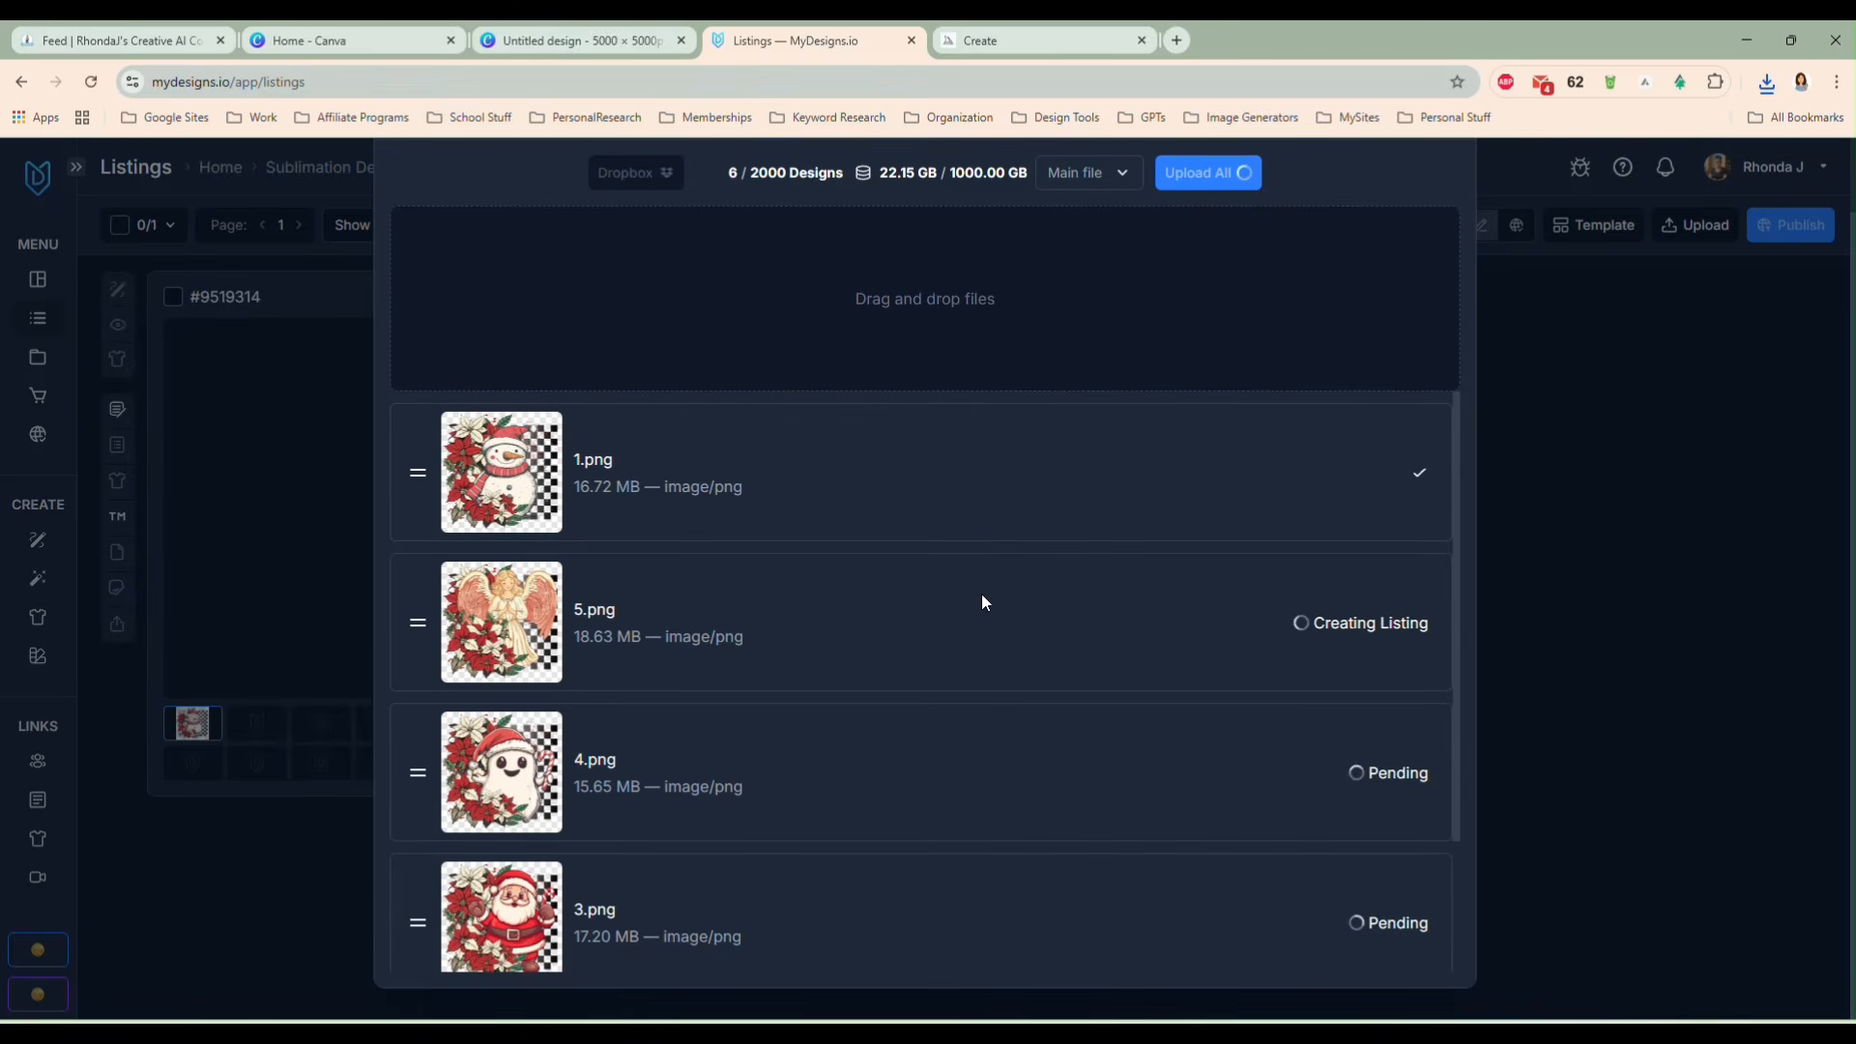
{"action": "scroll", "coordinate": [982, 601], "scroll_direction": "down", "scroll_amount": 1}
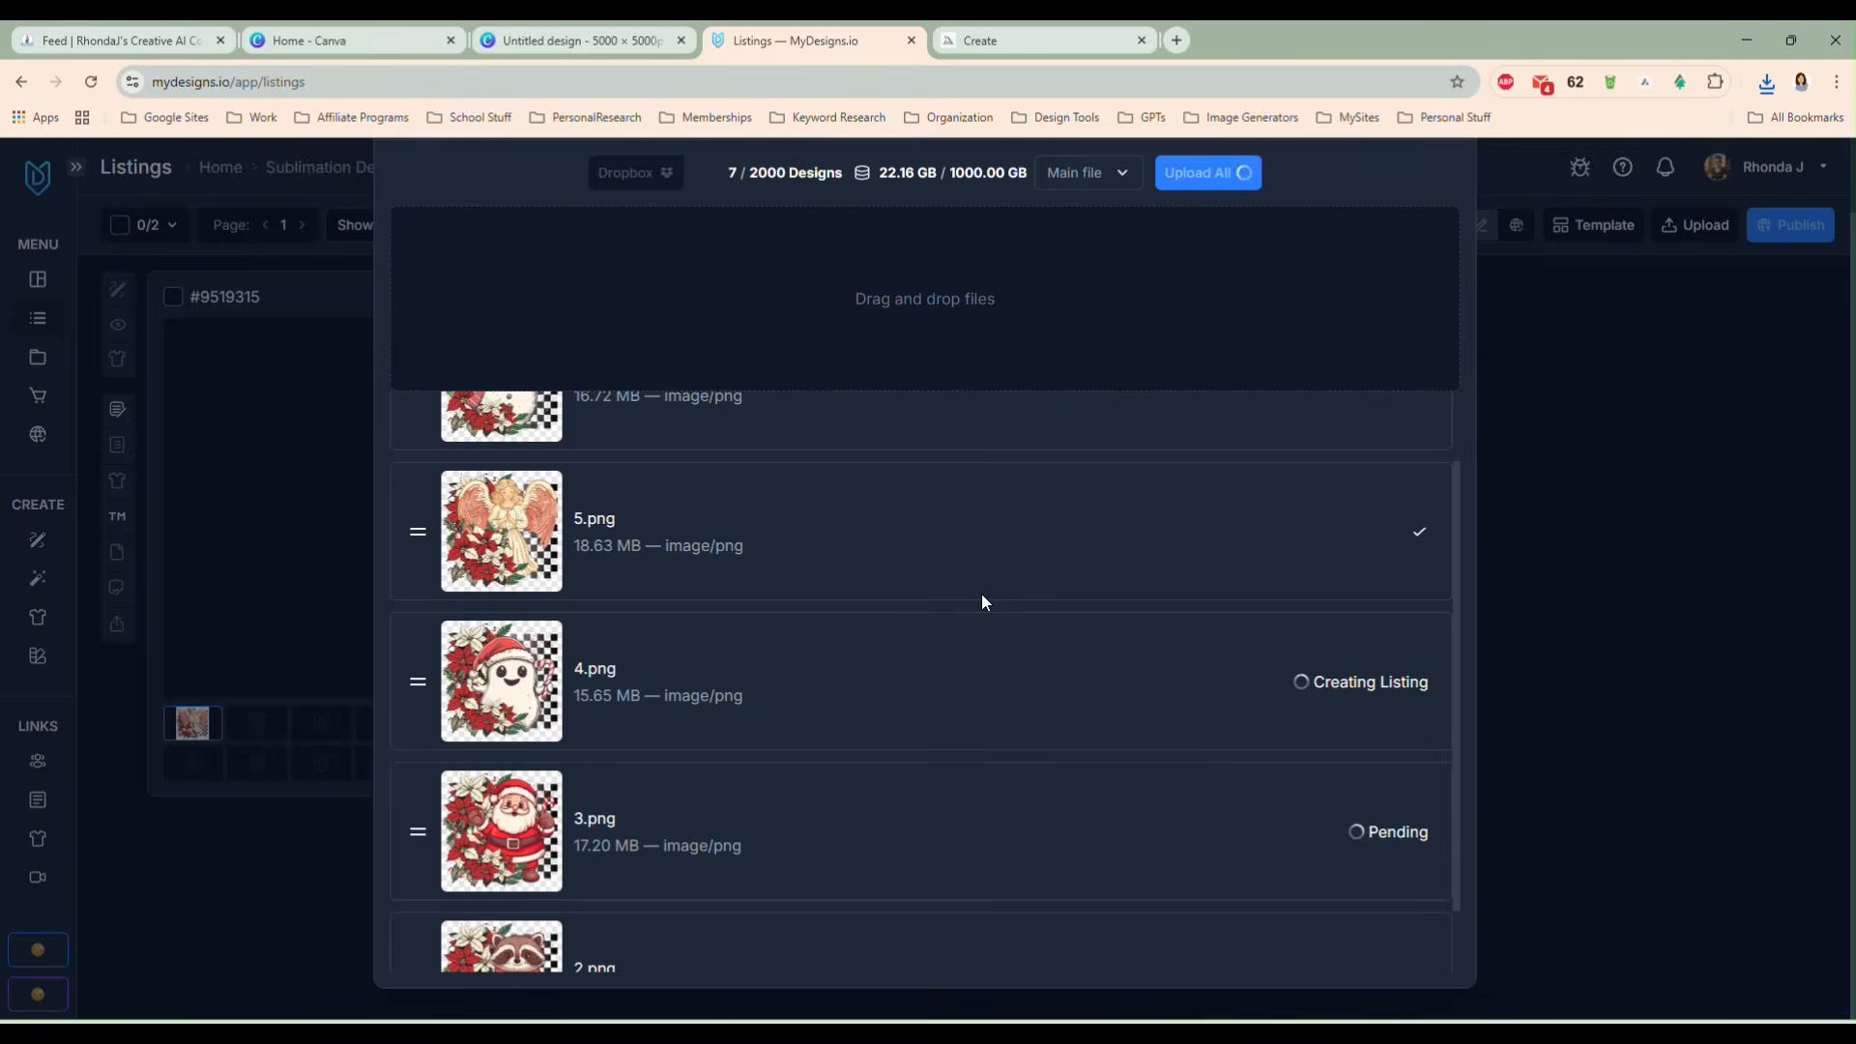
{"action": "scroll", "coordinate": [982, 599], "scroll_direction": "down", "scroll_amount": 1}
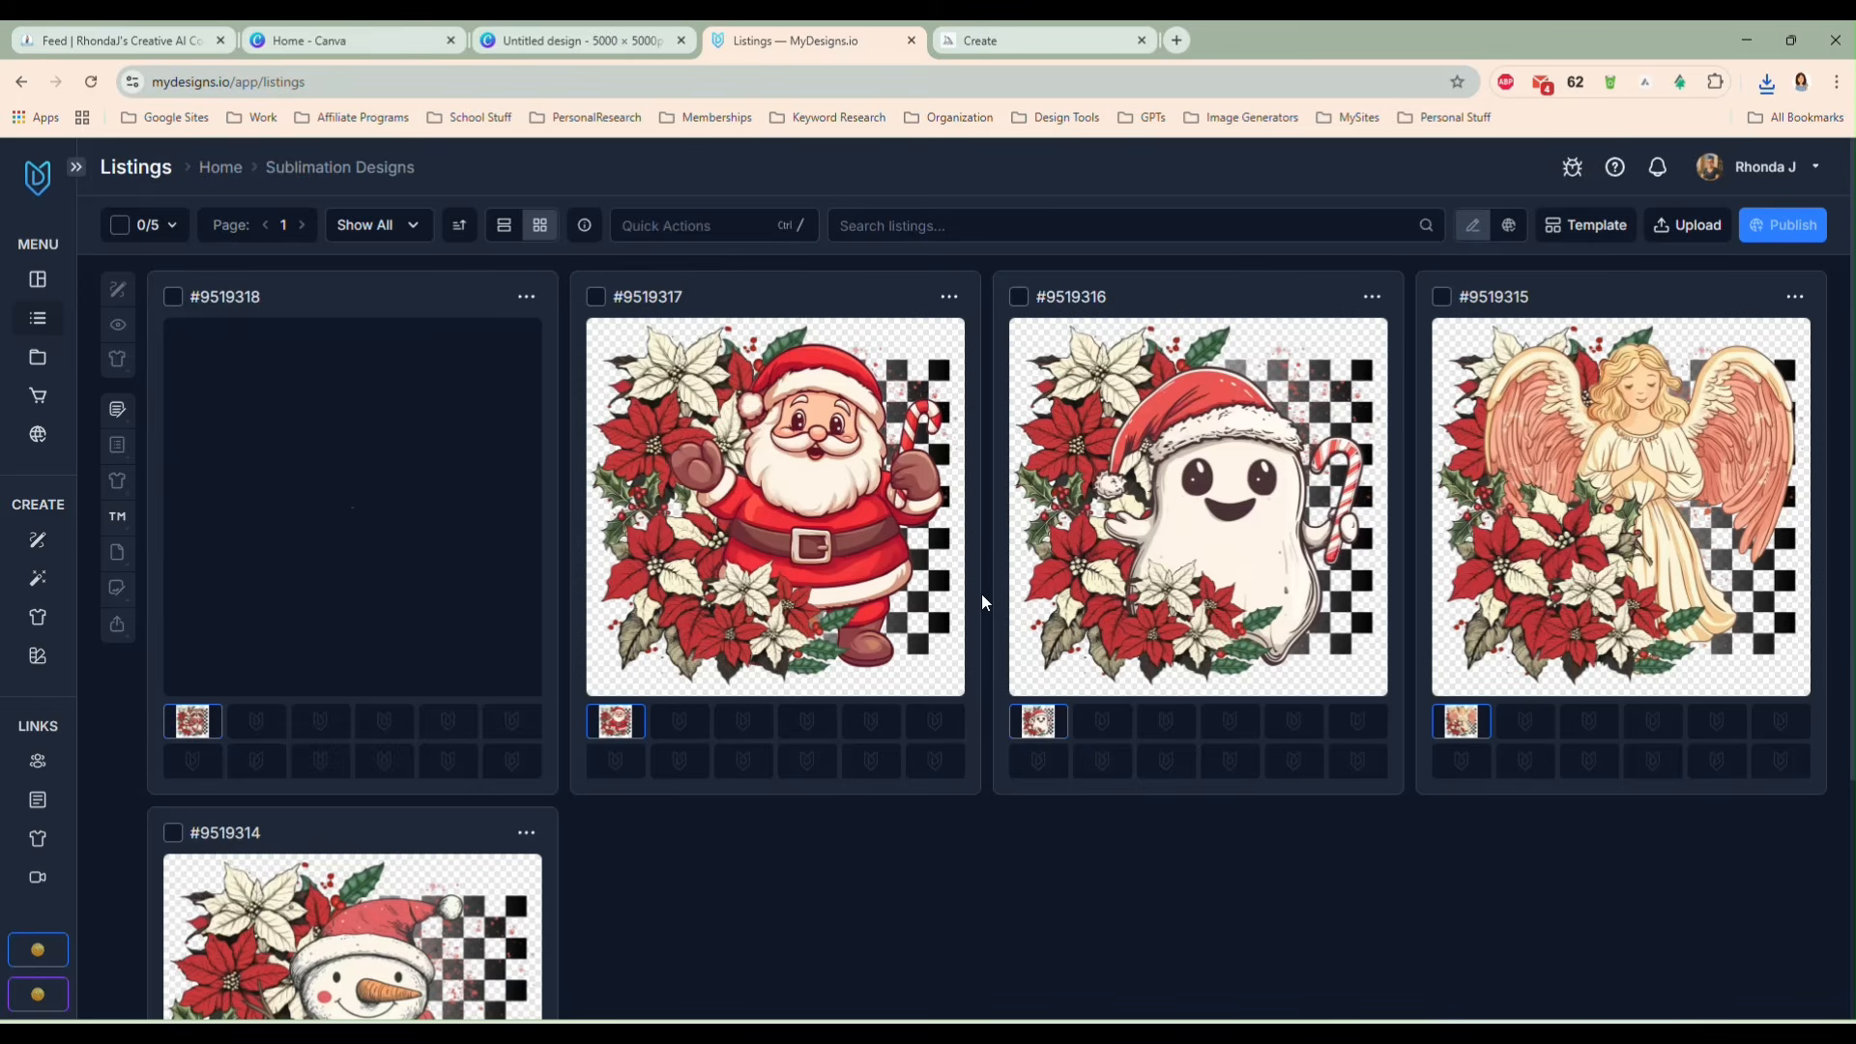
{"action": "scroll", "coordinate": [1105, 761], "scroll_direction": "down", "scroll_amount": 3}
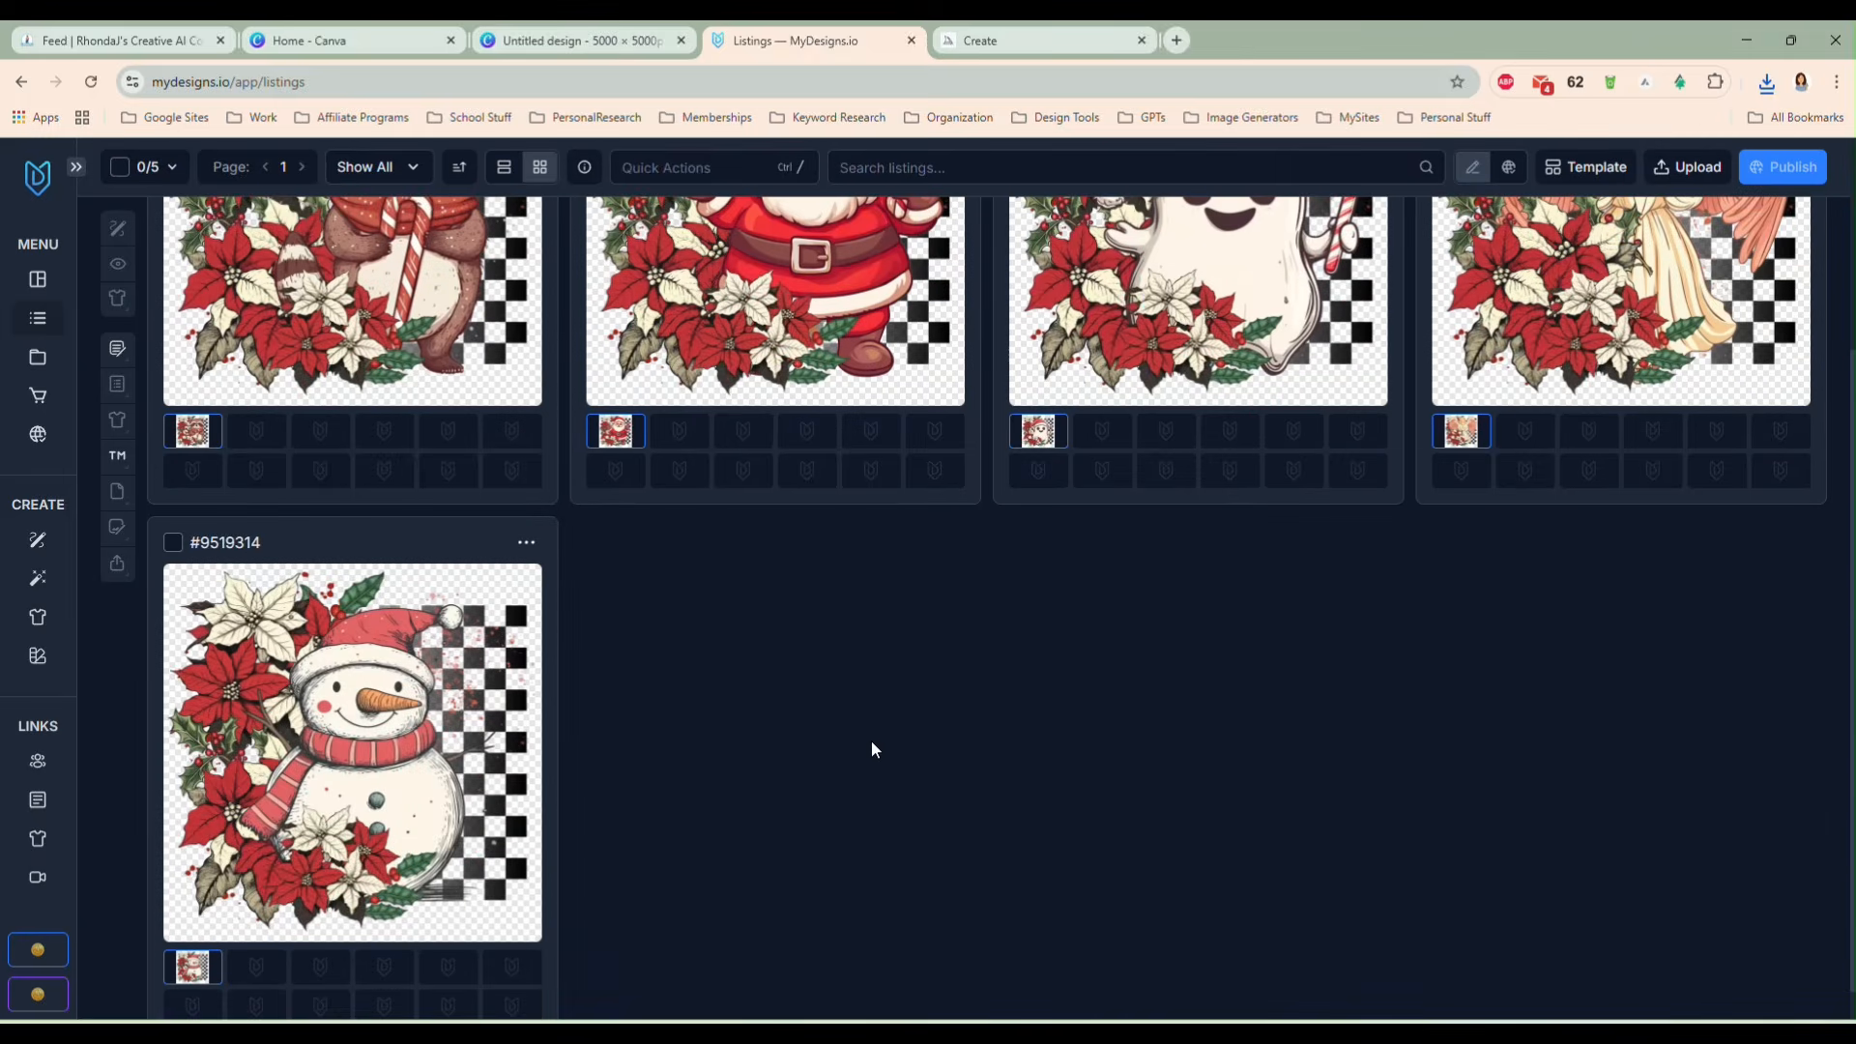
{"action": "scroll", "coordinate": [872, 747], "scroll_direction": "up", "scroll_amount": 3}
- Select all five listings and set up a custom 5000 × 5000 px canvas for them
{"action": "left_click", "coordinate": [133, 237]}
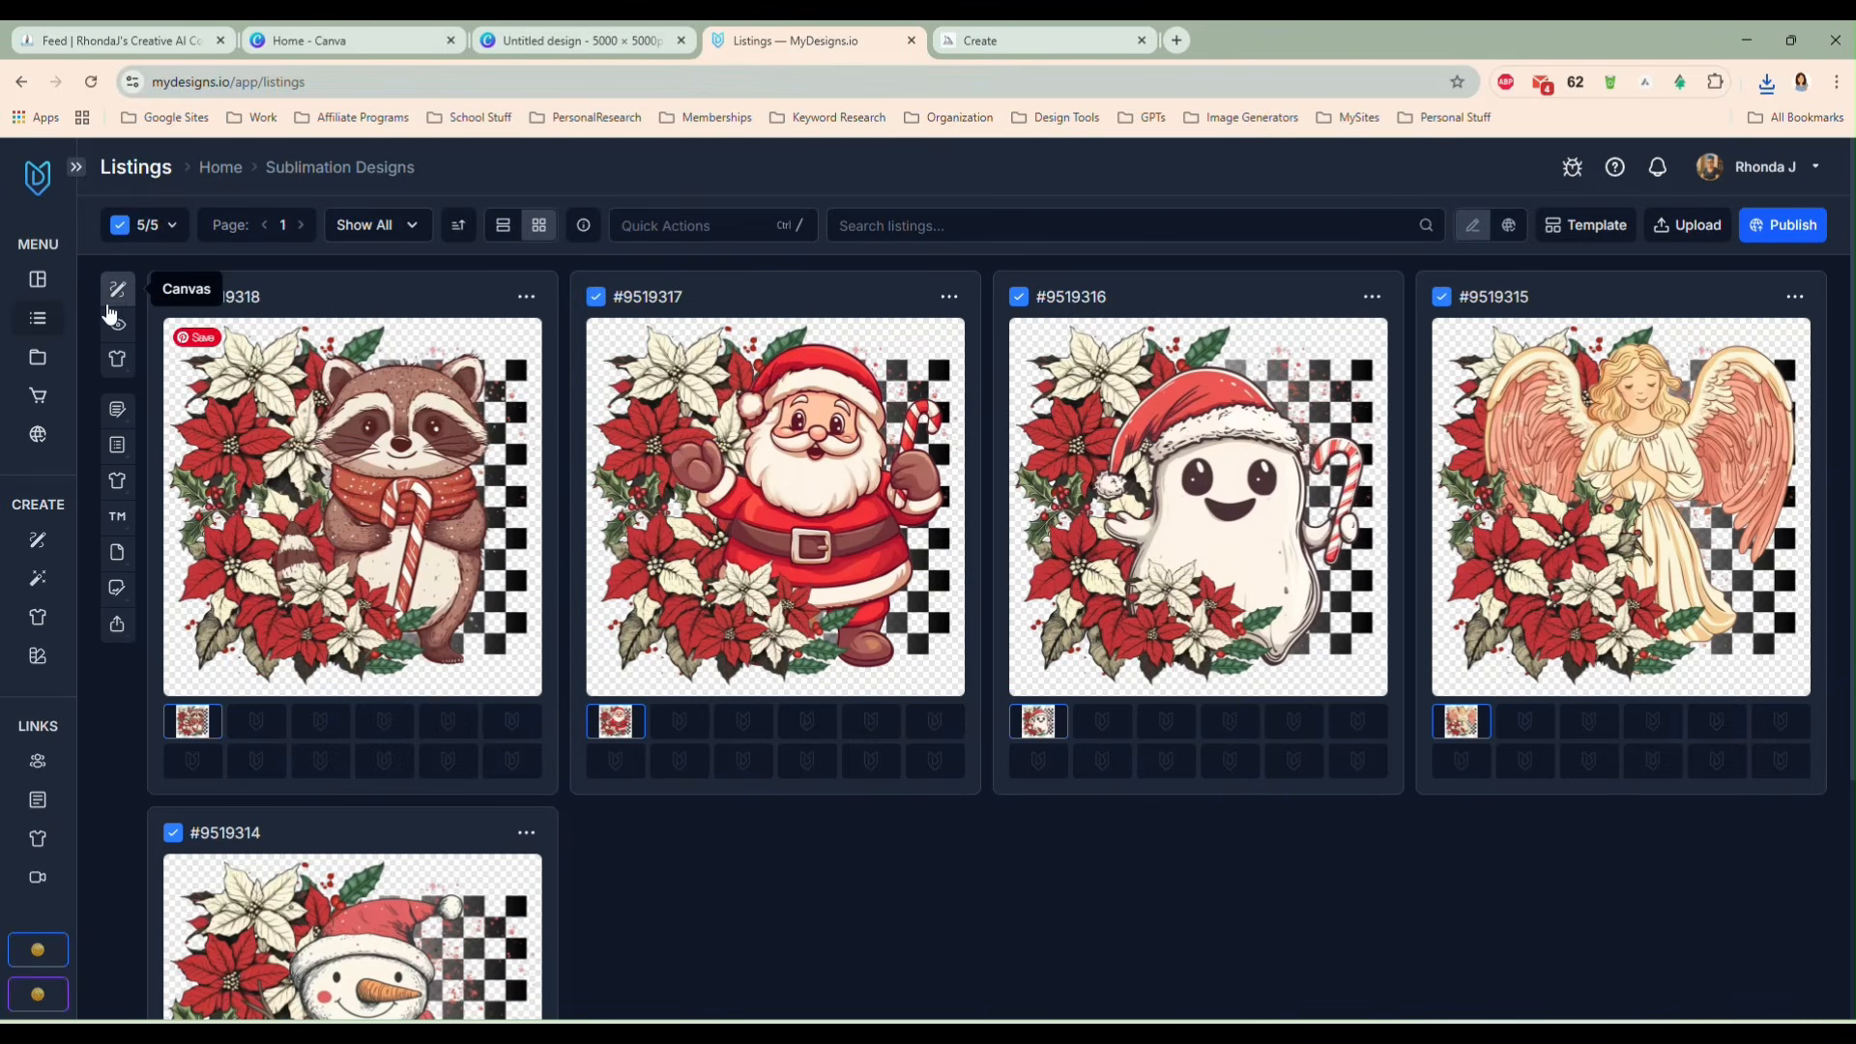
{"action": "left_click", "coordinate": [118, 297]}
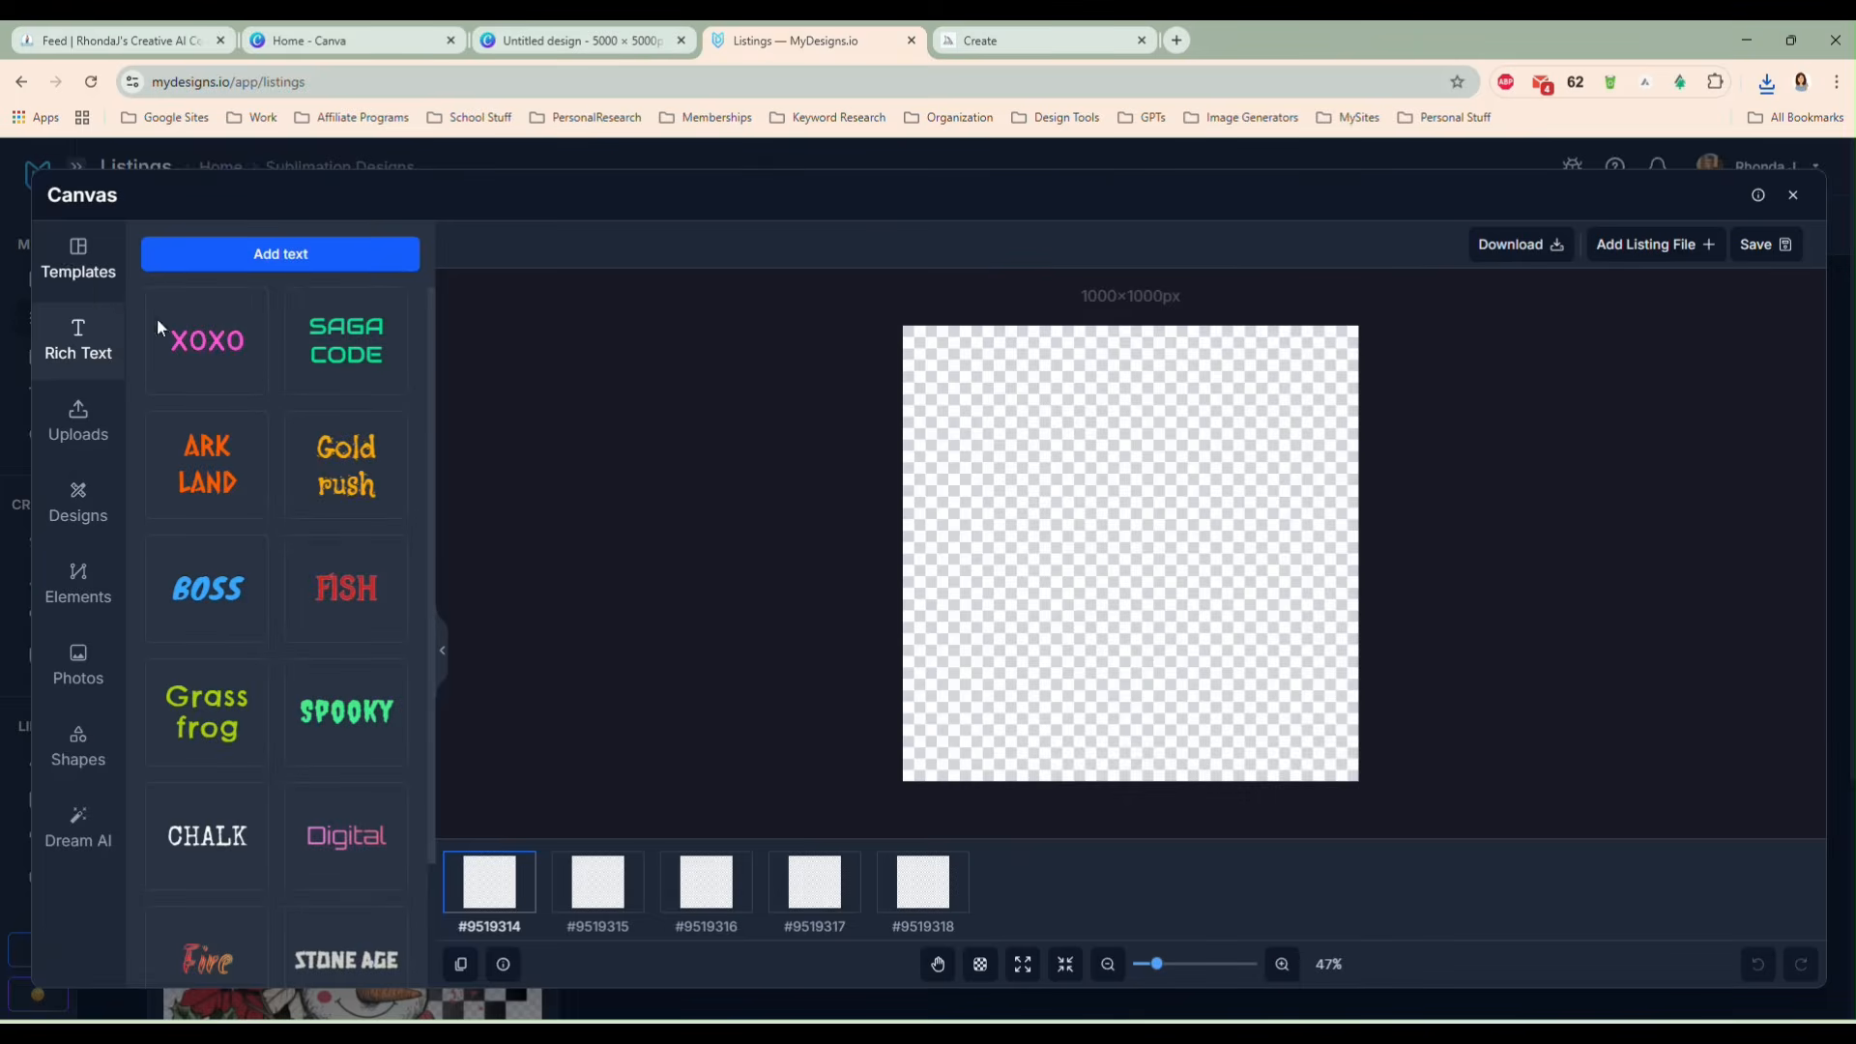
{"action": "left_click", "coordinate": [69, 274]}
{"action": "left_click", "coordinate": [201, 365]}
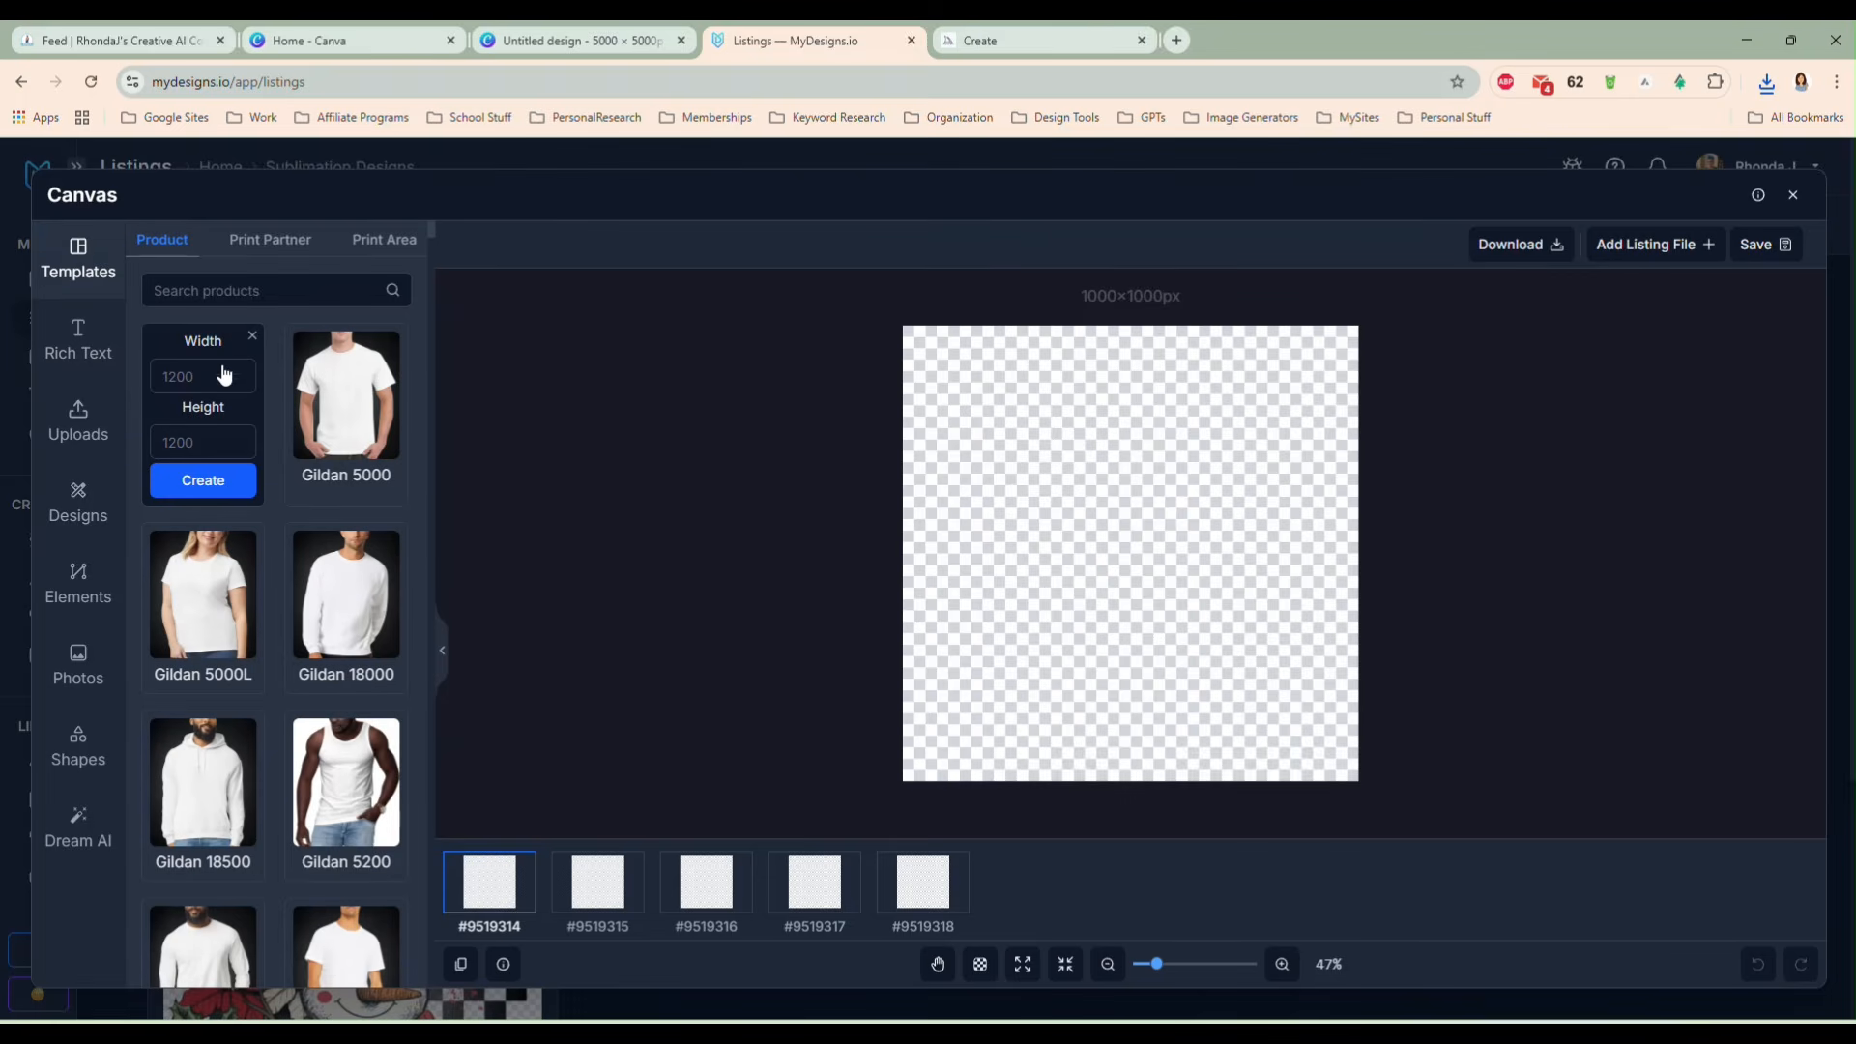
{"action": "type", "text": "5"}
{"action": "key", "text": "Tab"}
{"action": "type", "text": "5"}
{"action": "left_click", "coordinate": [227, 480]}
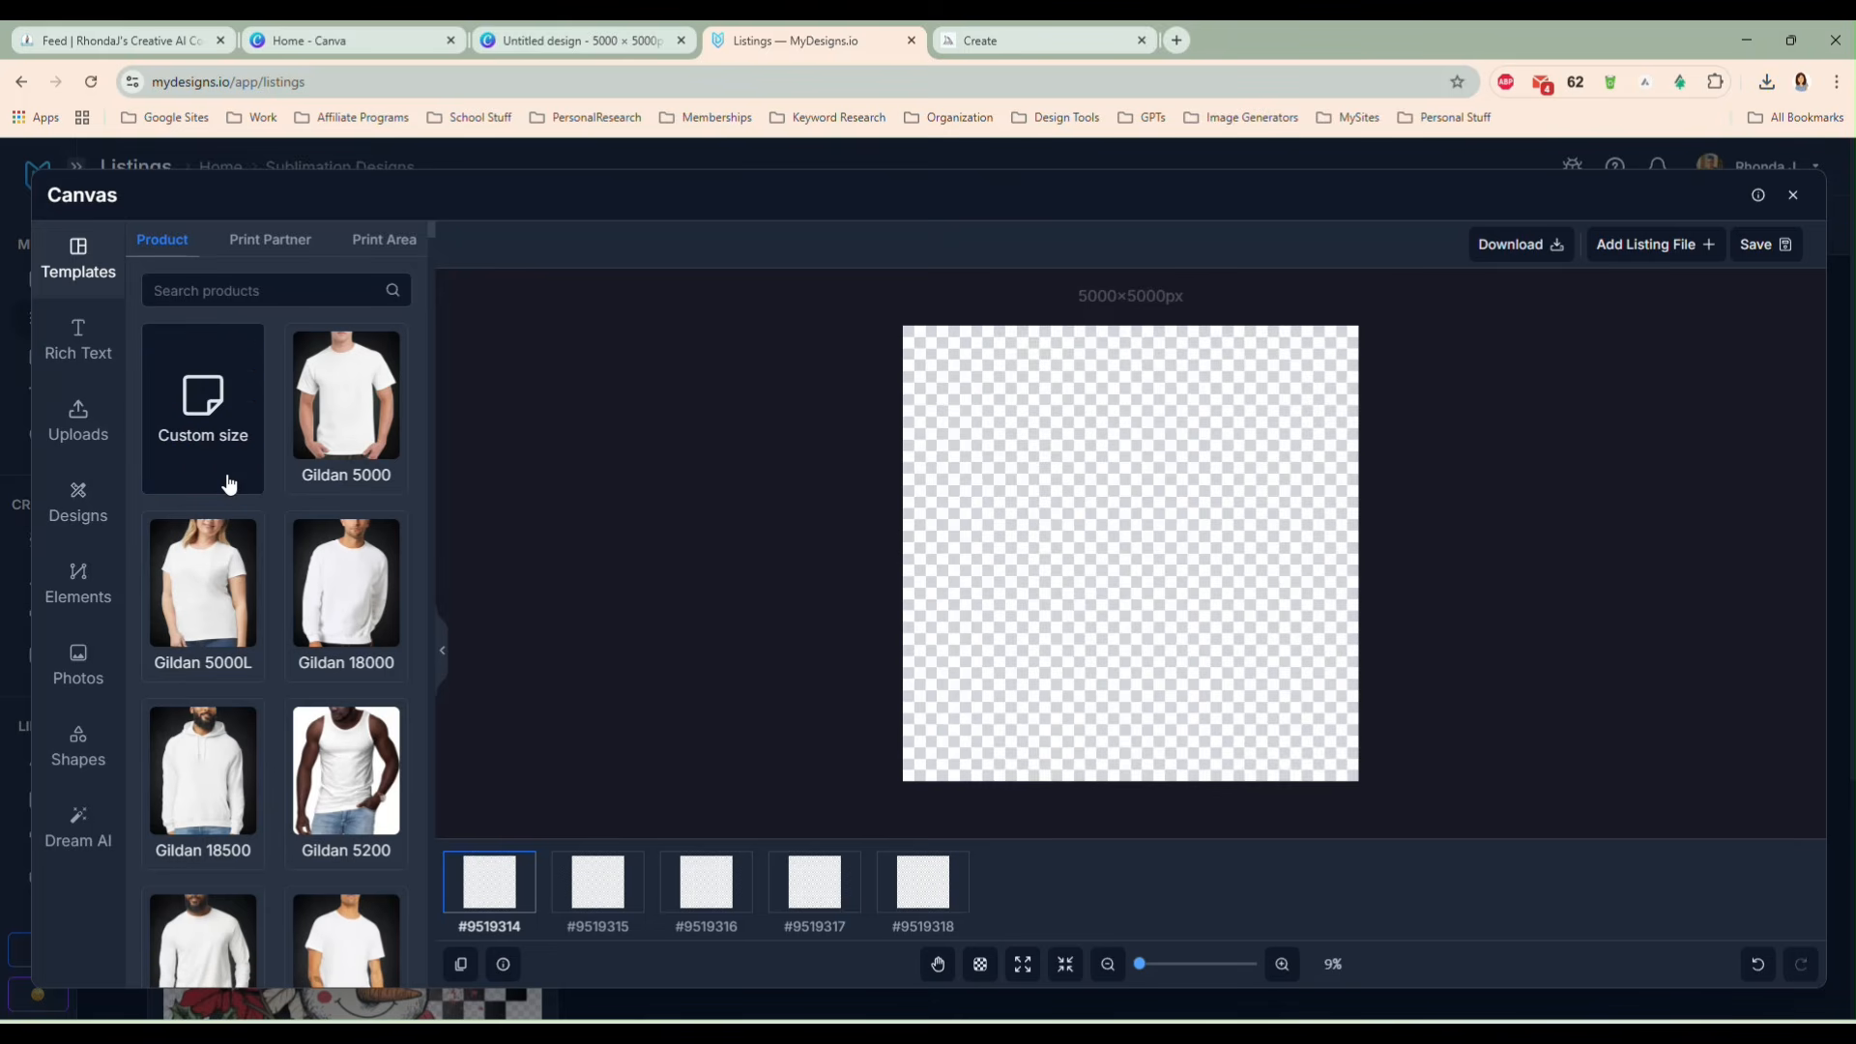
- Add the main file to every listing's canvas, and check the angel, ghost, Santa and raccoon placements
{"action": "left_click", "coordinate": [1649, 245]}
{"action": "left_click", "coordinate": [1656, 375]}
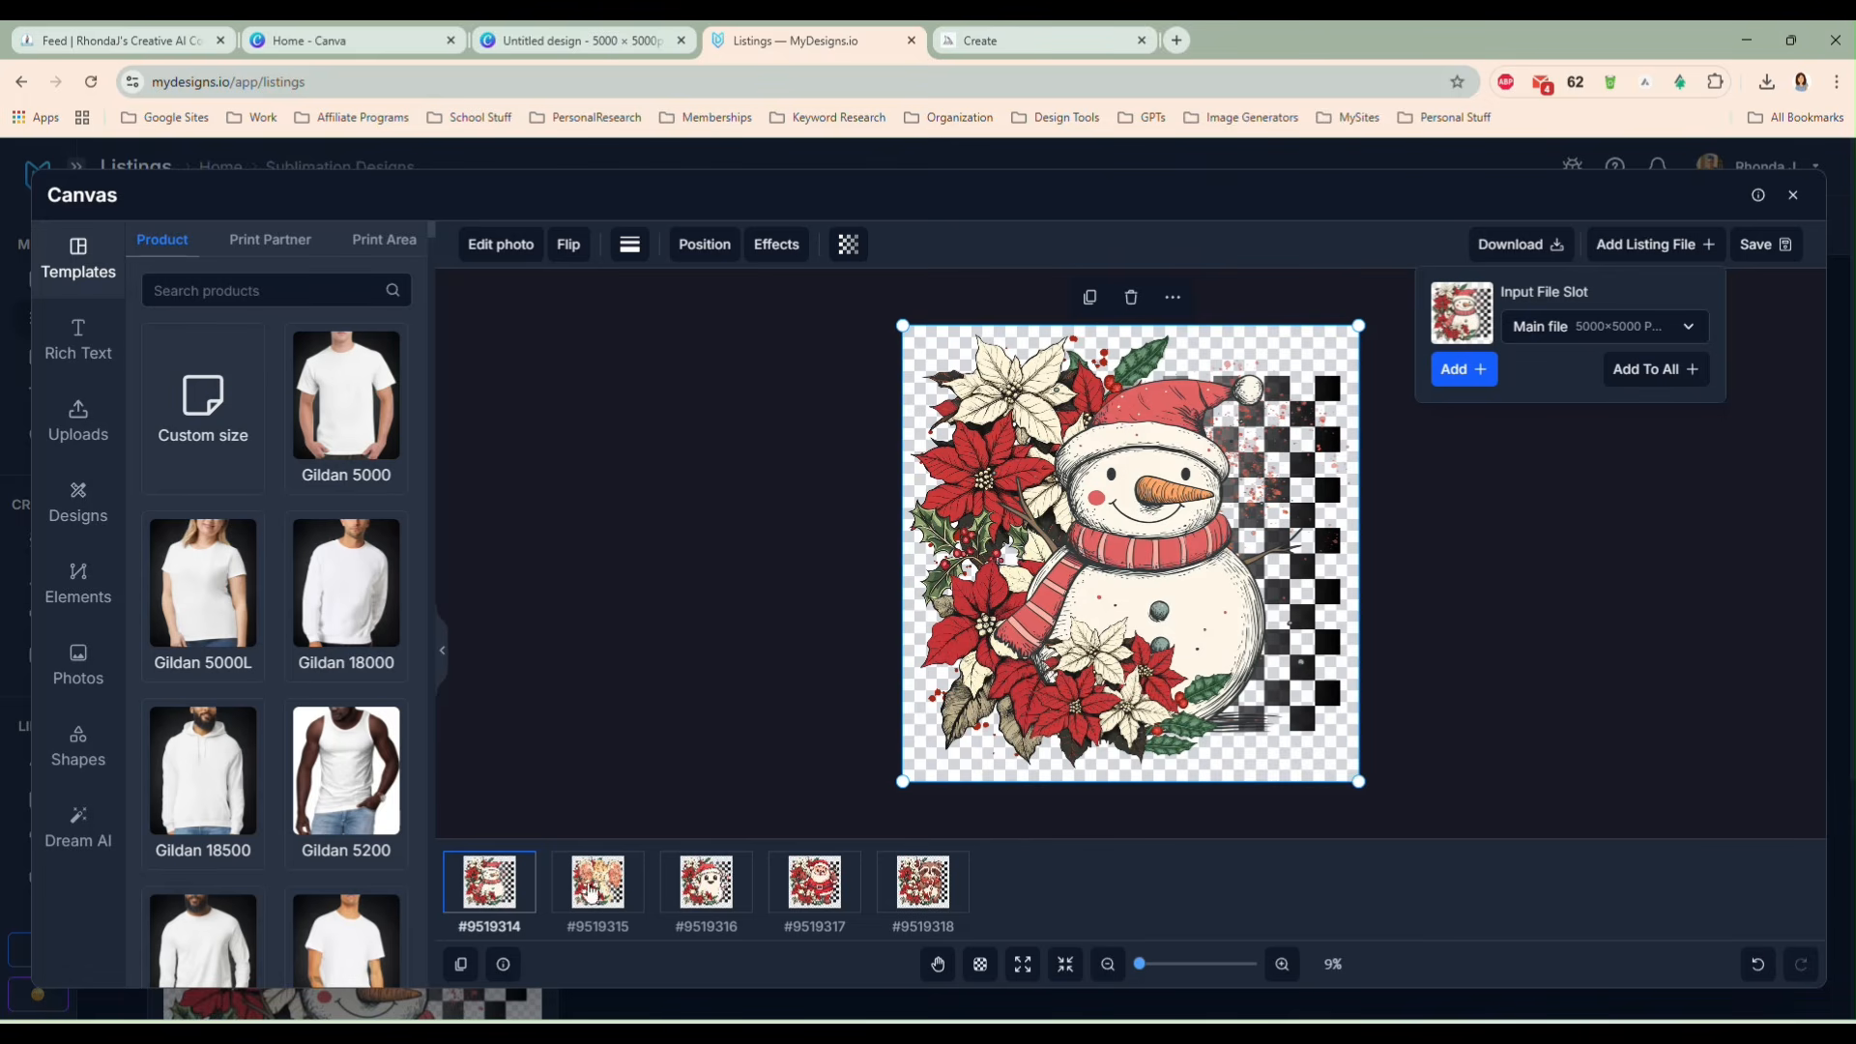
{"action": "left_click", "coordinate": [1469, 480]}
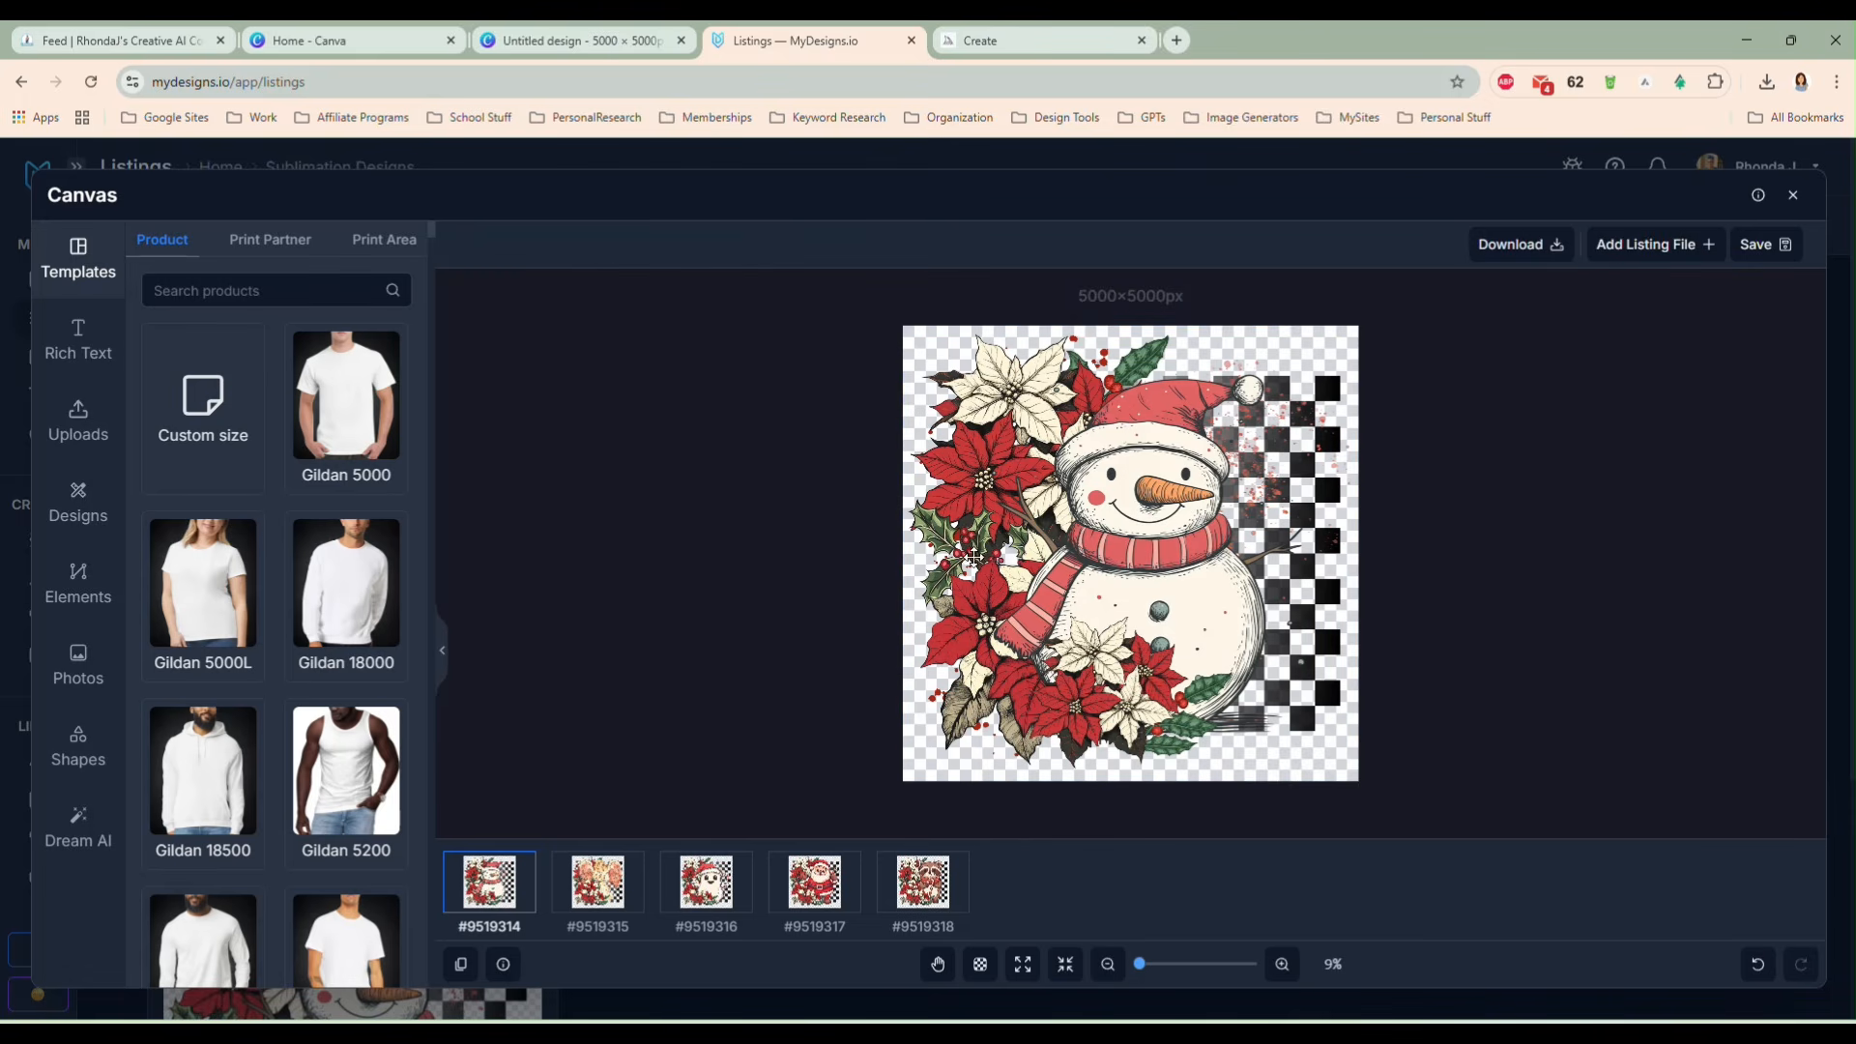
{"action": "left_click", "coordinate": [604, 904]}
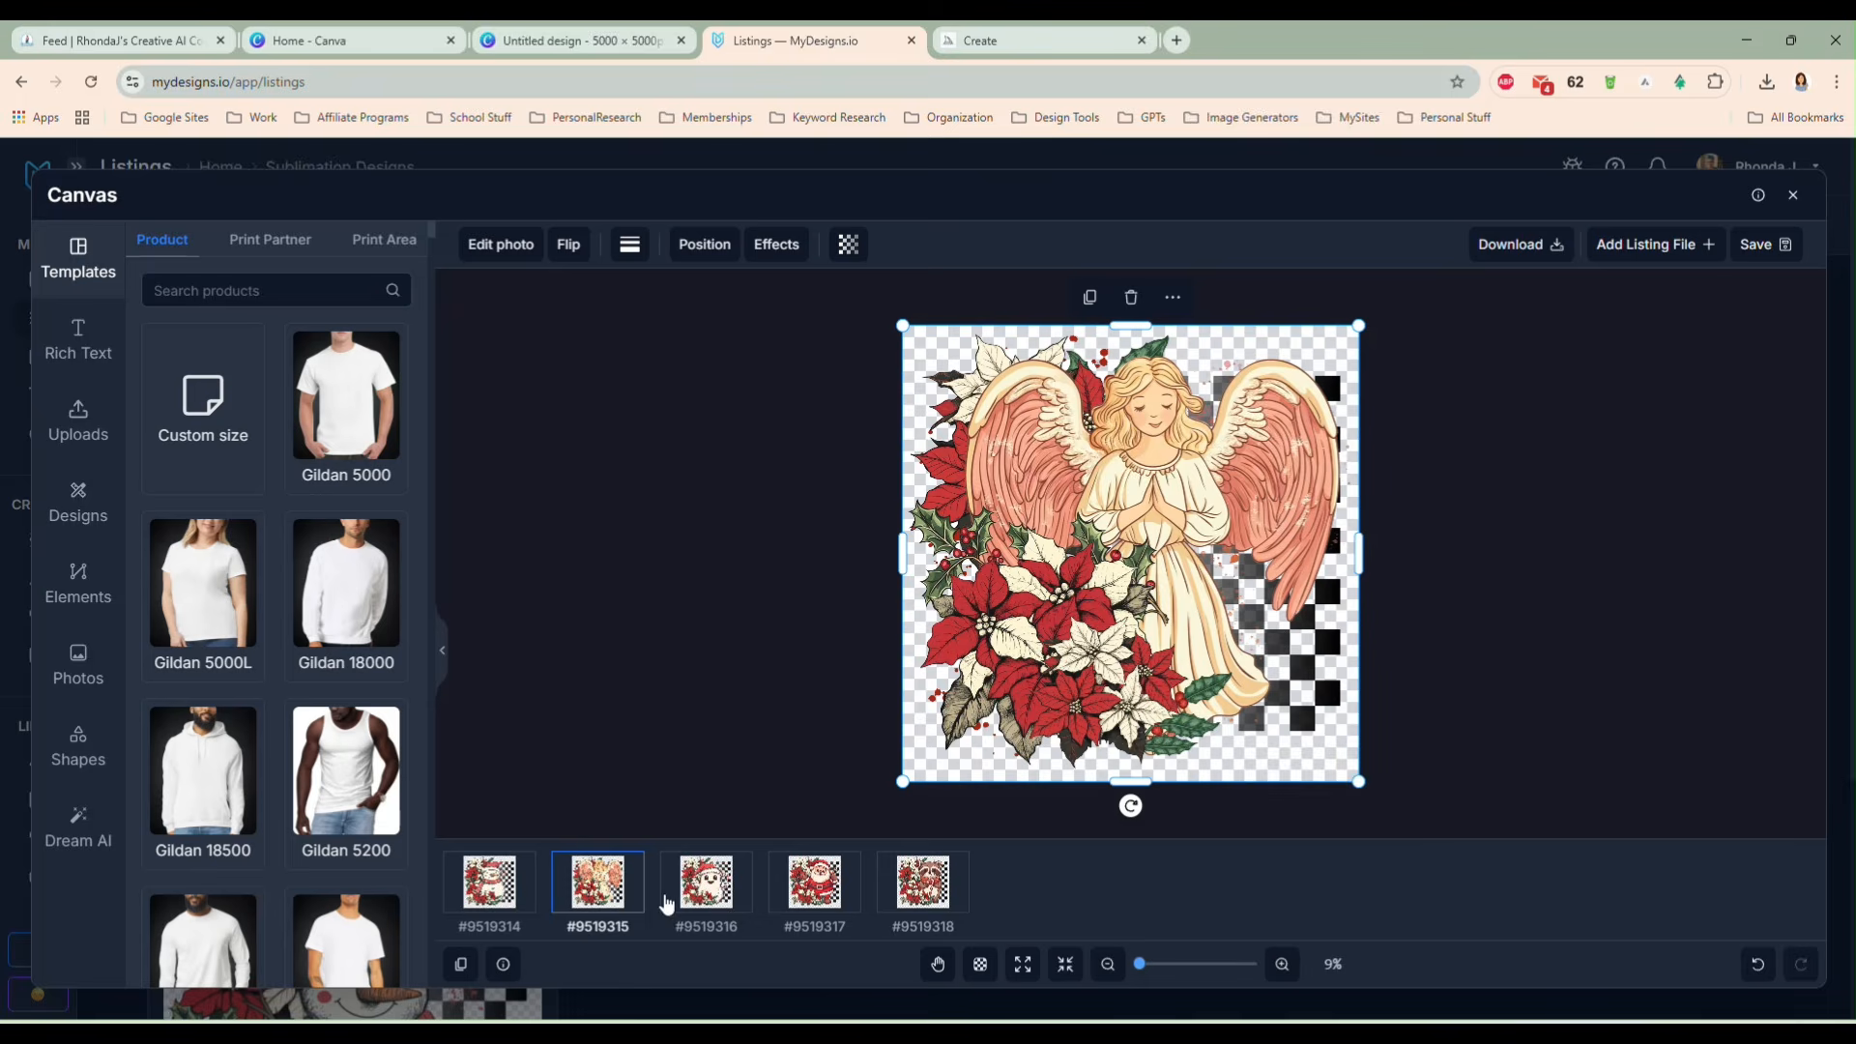
{"action": "left_click", "coordinate": [700, 899]}
{"action": "left_click", "coordinate": [769, 890]}
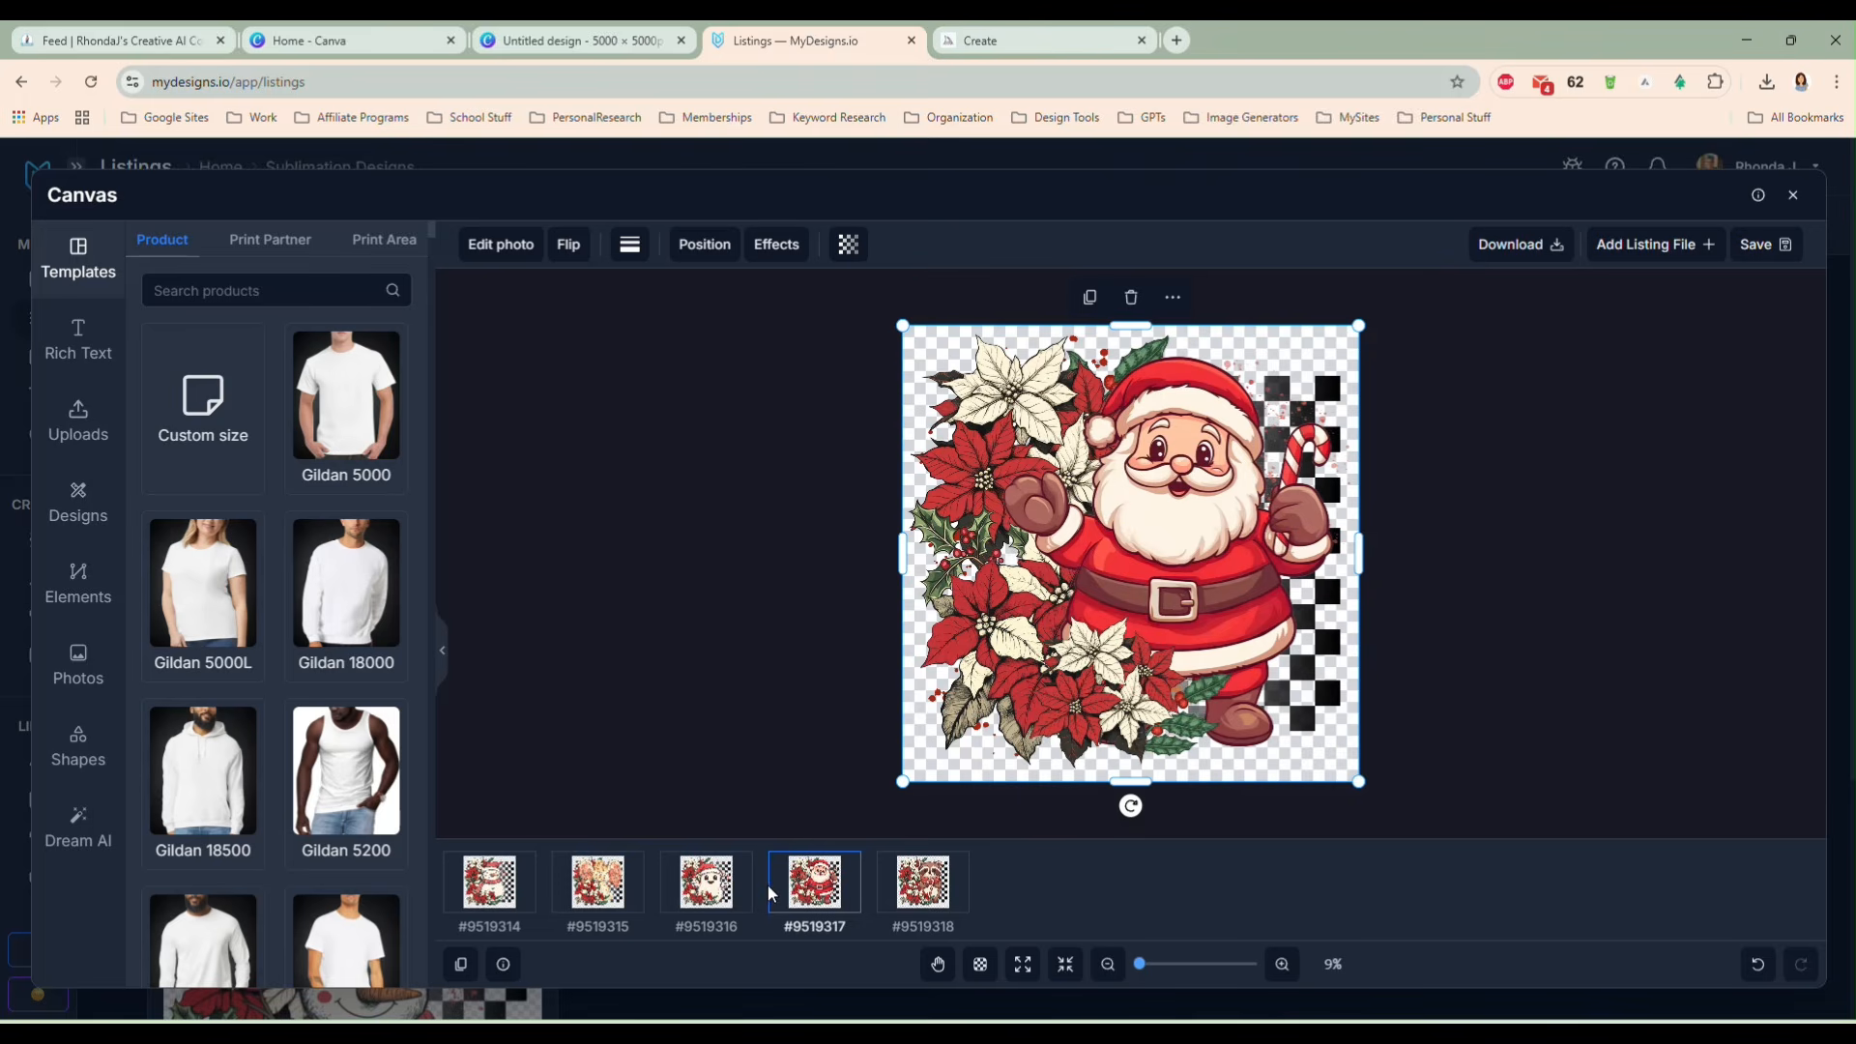
{"action": "left_click", "coordinate": [908, 894]}
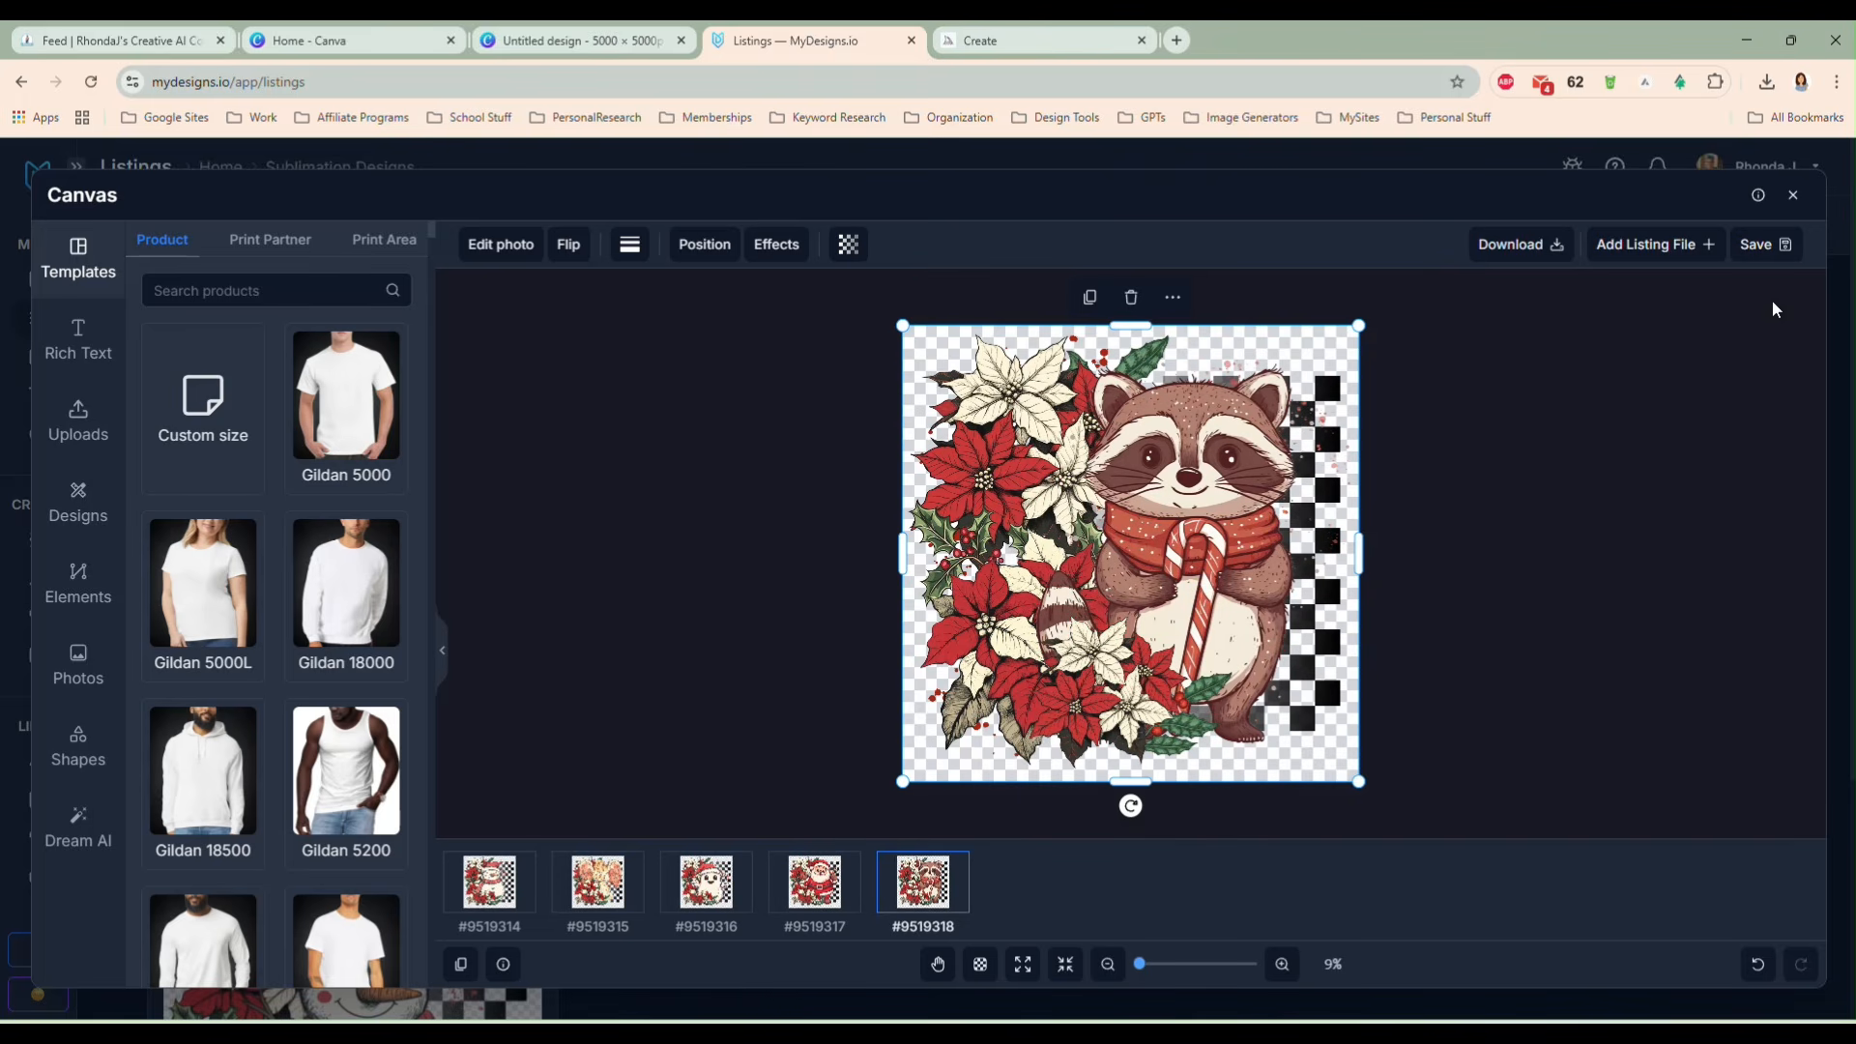
- Save the canvases as PNG to the Main file slot, overwriting the existing main files of all listings
{"action": "left_click", "coordinate": [1758, 244]}
{"action": "left_click", "coordinate": [1711, 327]}
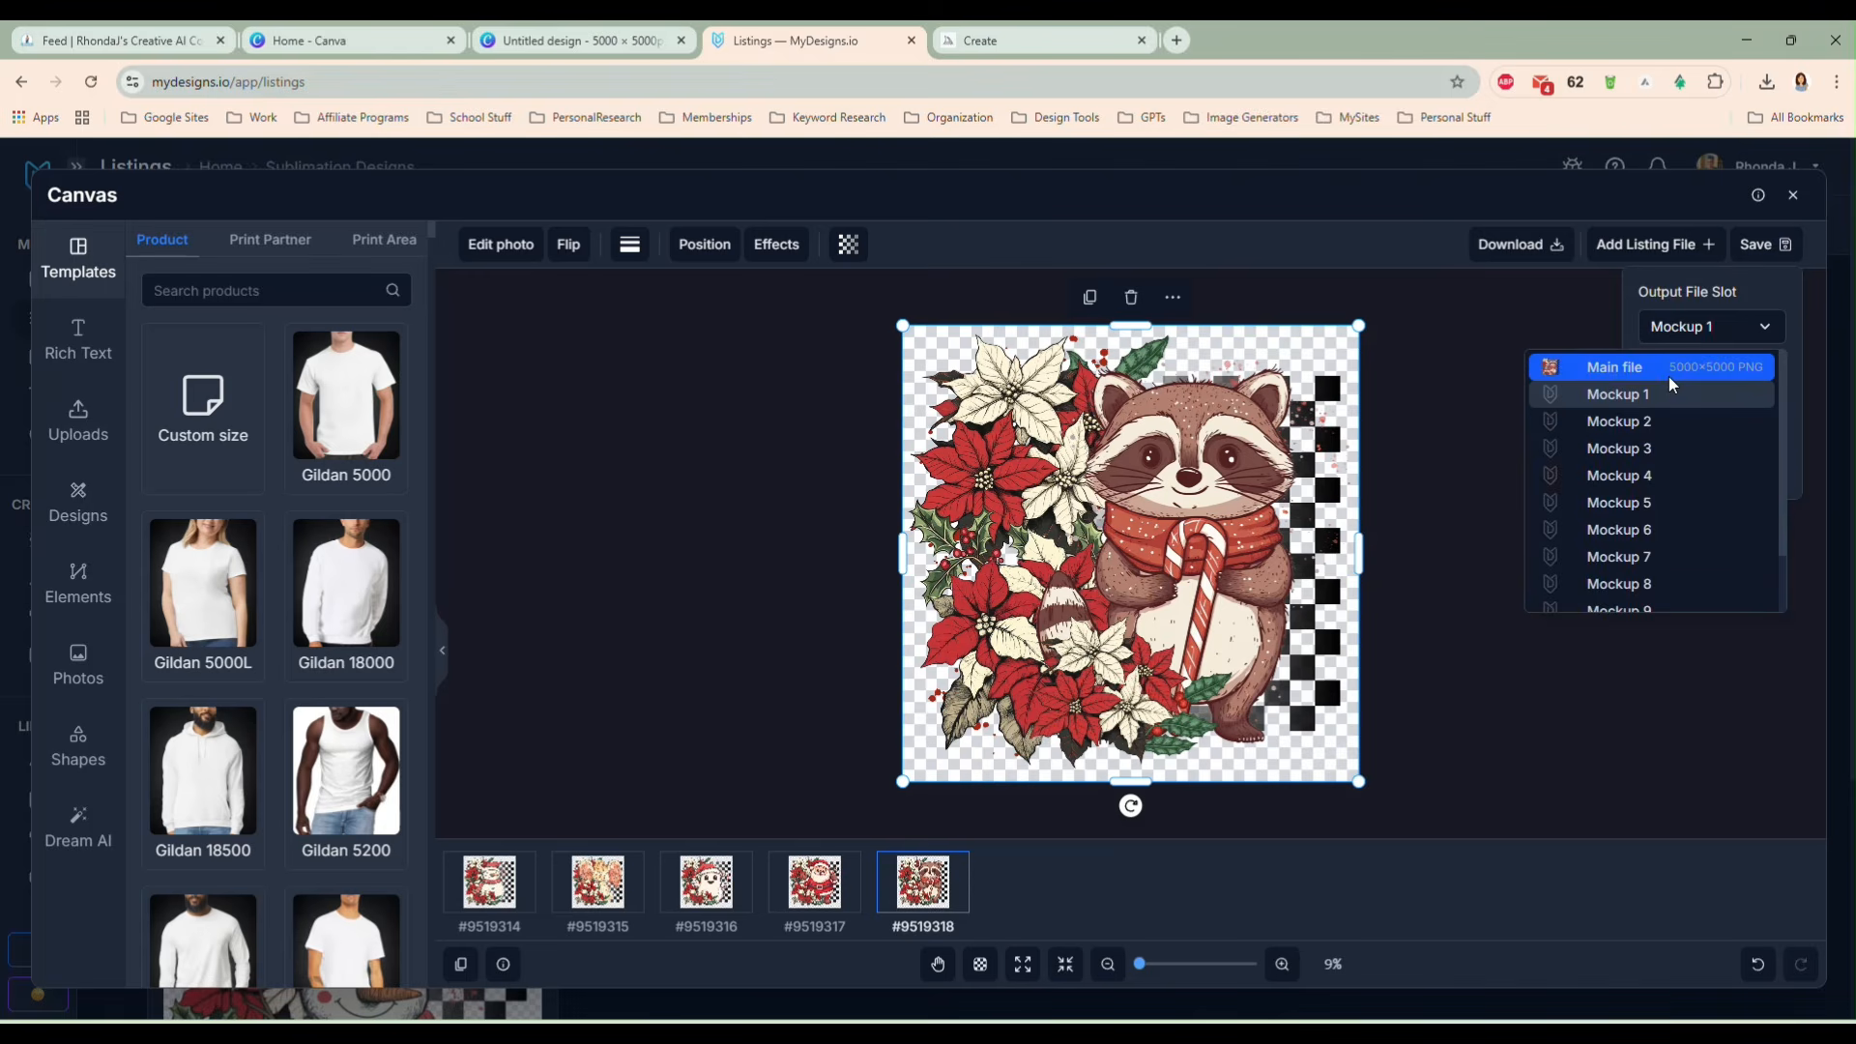
{"action": "left_click", "coordinate": [1656, 368]}
{"action": "left_click", "coordinate": [1610, 469]}
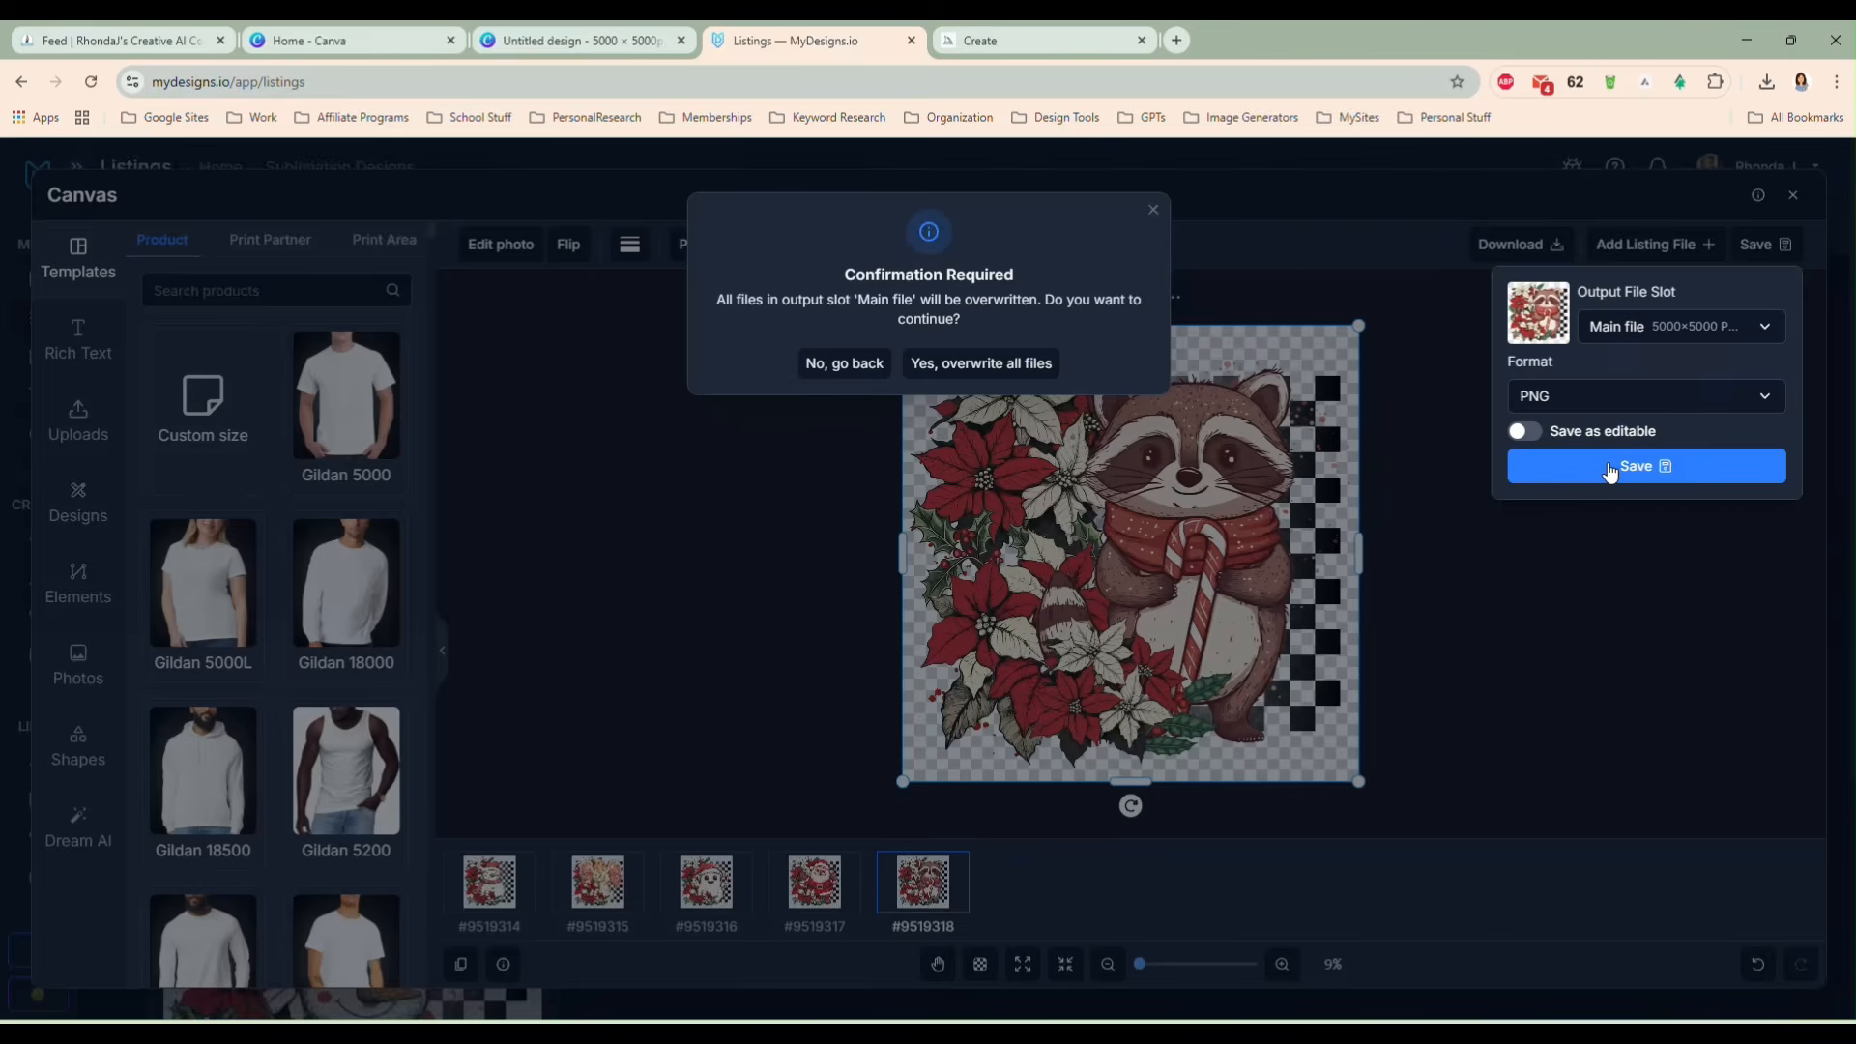
{"action": "left_click", "coordinate": [966, 365]}
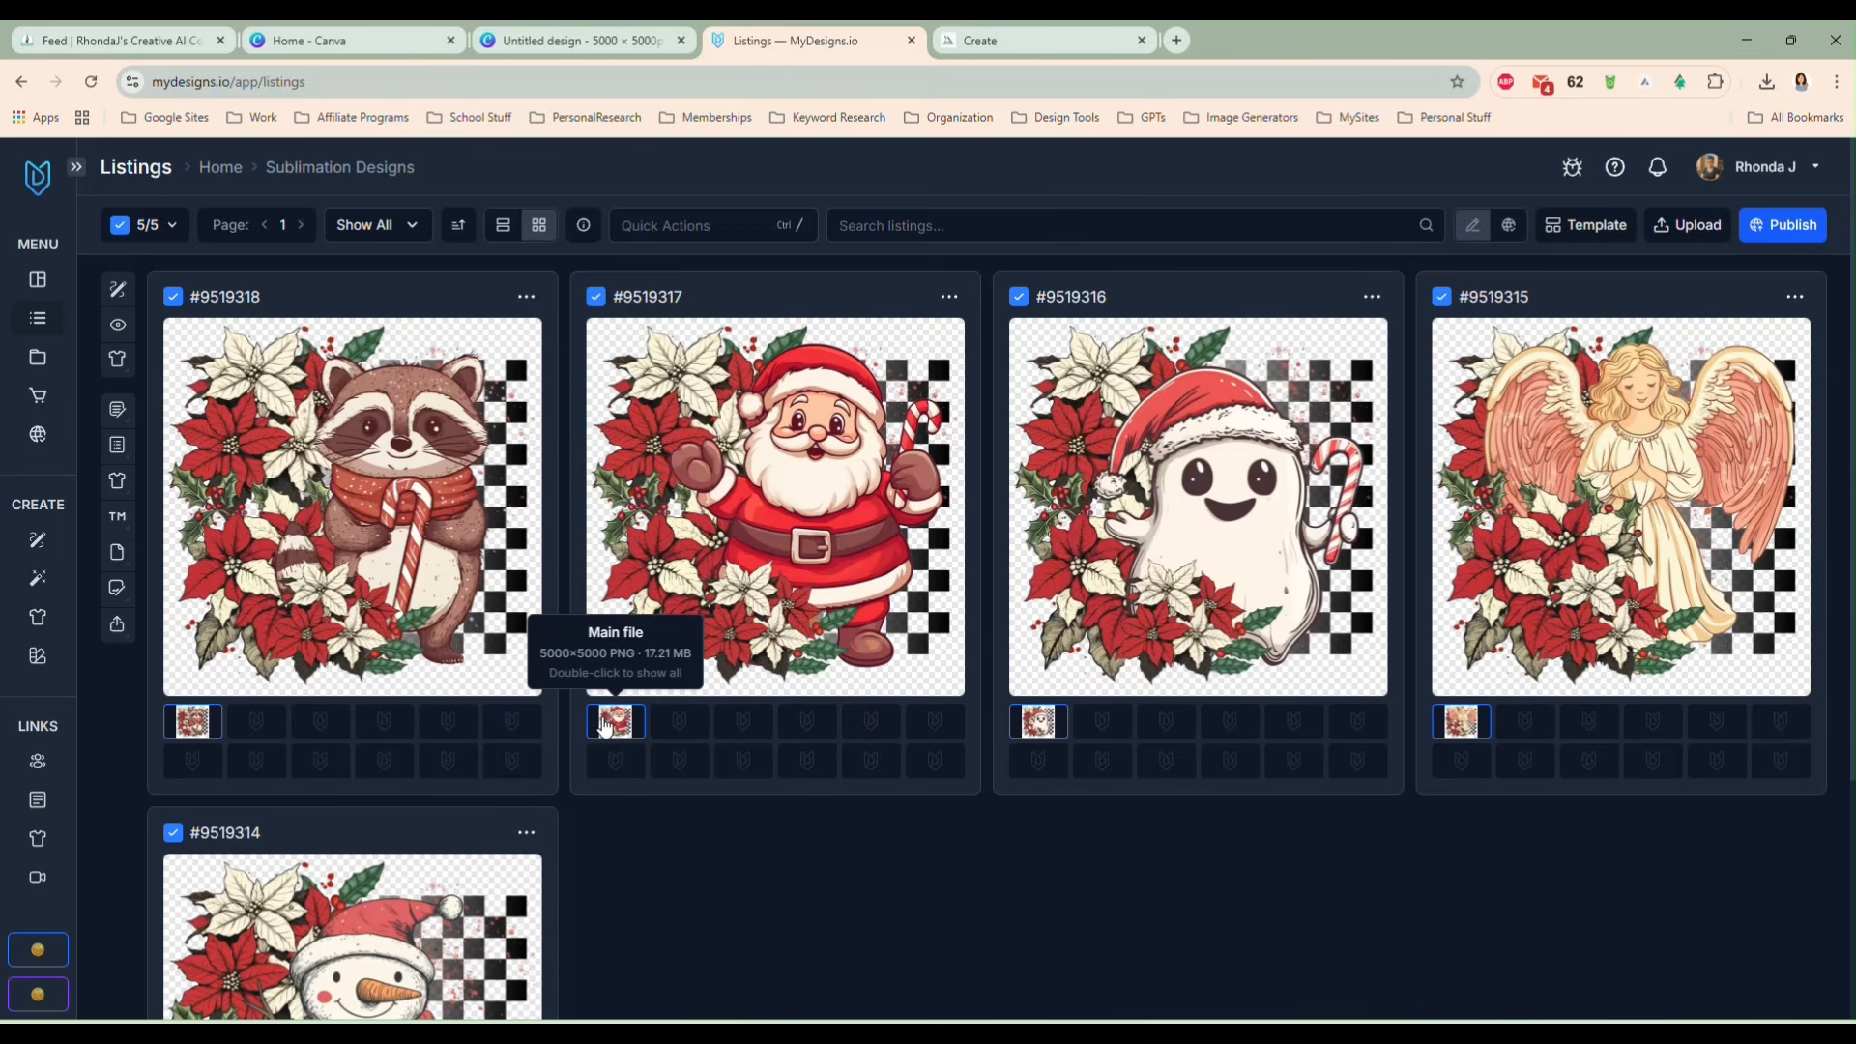
- Generate mockups for the five selected listings using the saved multi-mockup profile with the sweatshirt, T-shirt, tote bag and pillow mockups
{"action": "scroll", "coordinate": [676, 827], "scroll_direction": "down", "scroll_amount": 3}
{"action": "scroll", "coordinate": [675, 829], "scroll_direction": "up", "scroll_amount": 3}
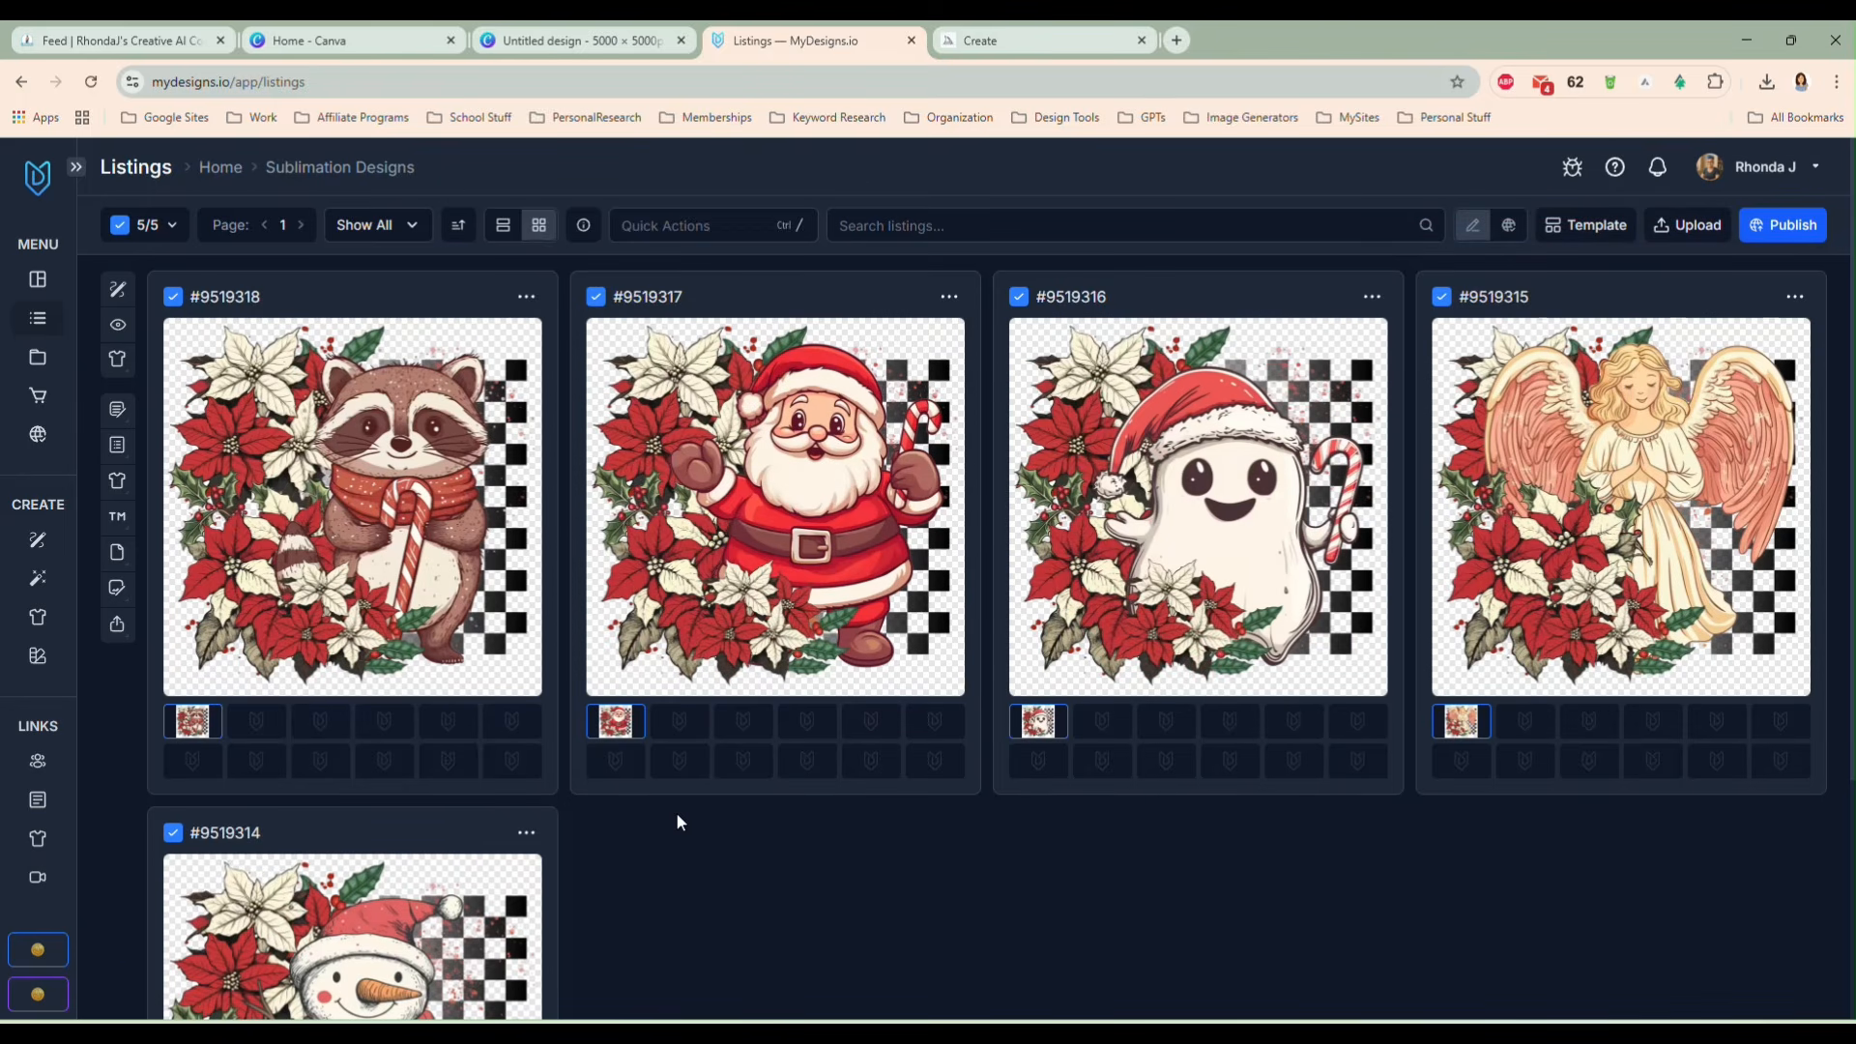
{"action": "left_click", "coordinate": [740, 225]}
{"action": "left_click", "coordinate": [936, 293]}
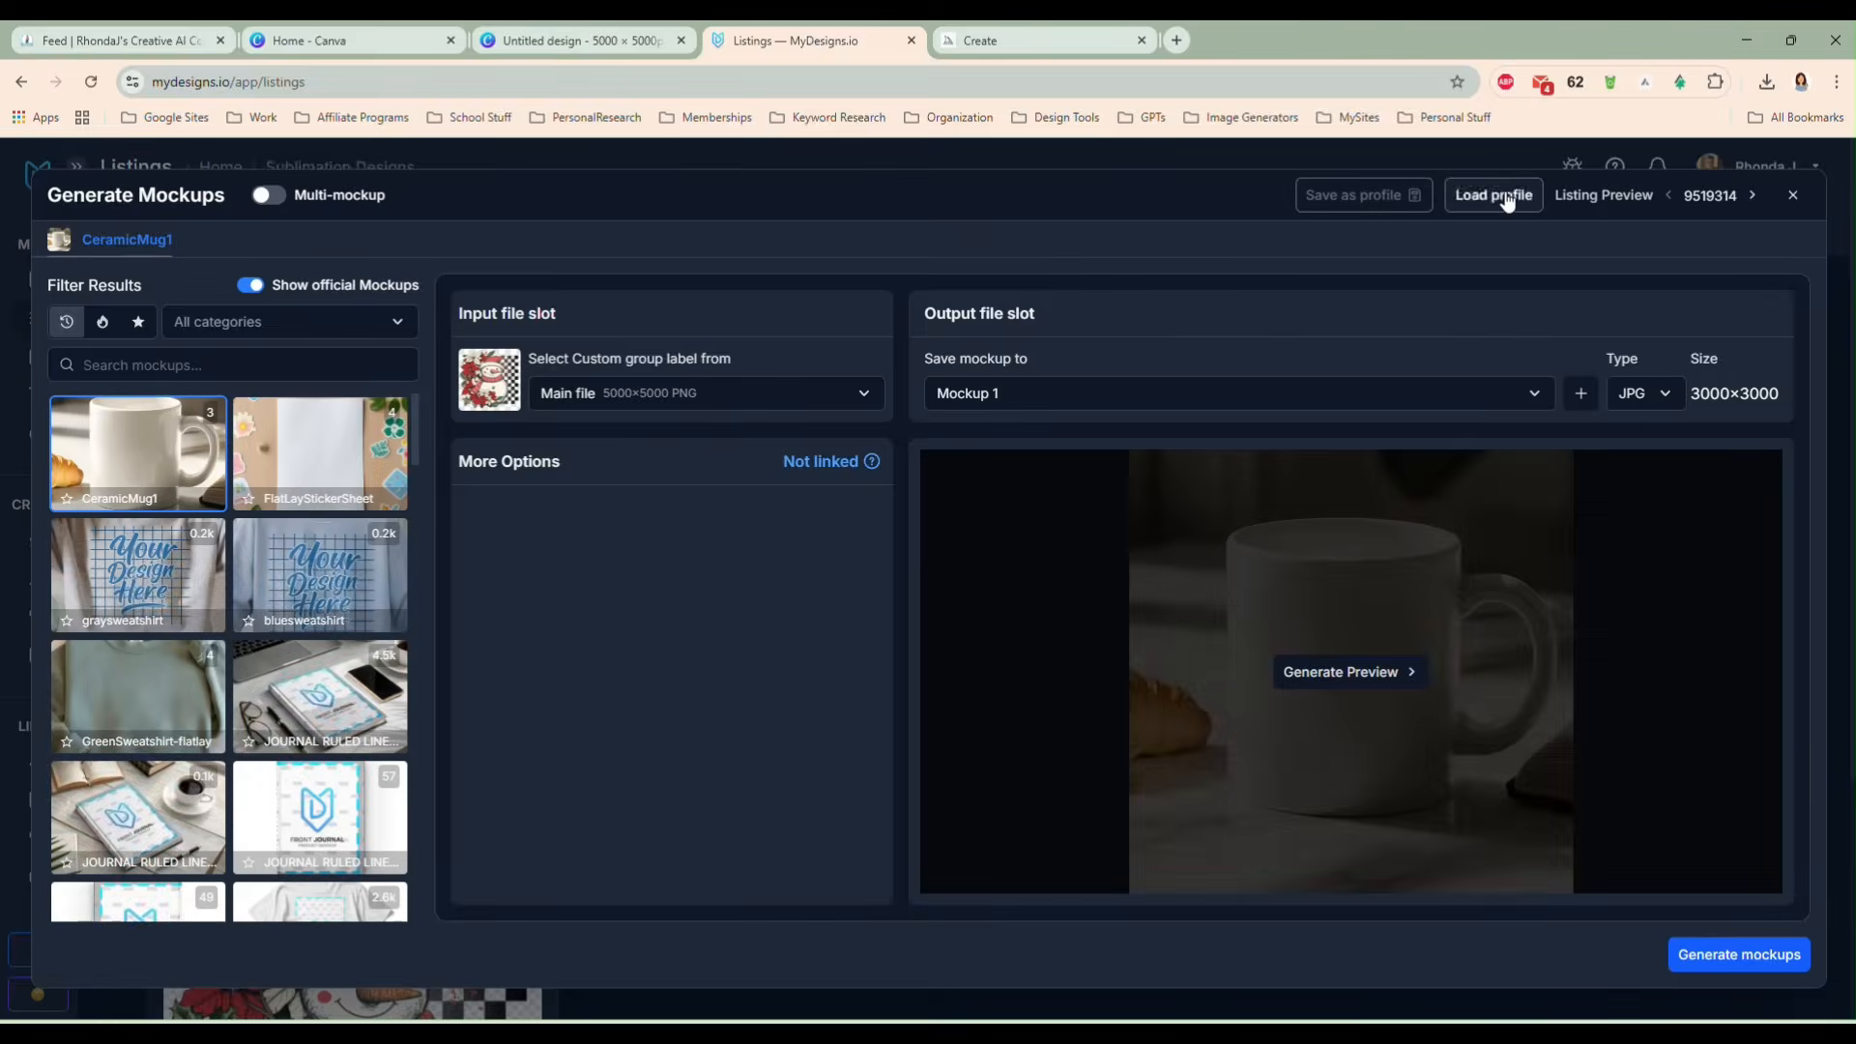
{"action": "left_click", "coordinate": [1504, 196]}
{"action": "left_click", "coordinate": [728, 333]}
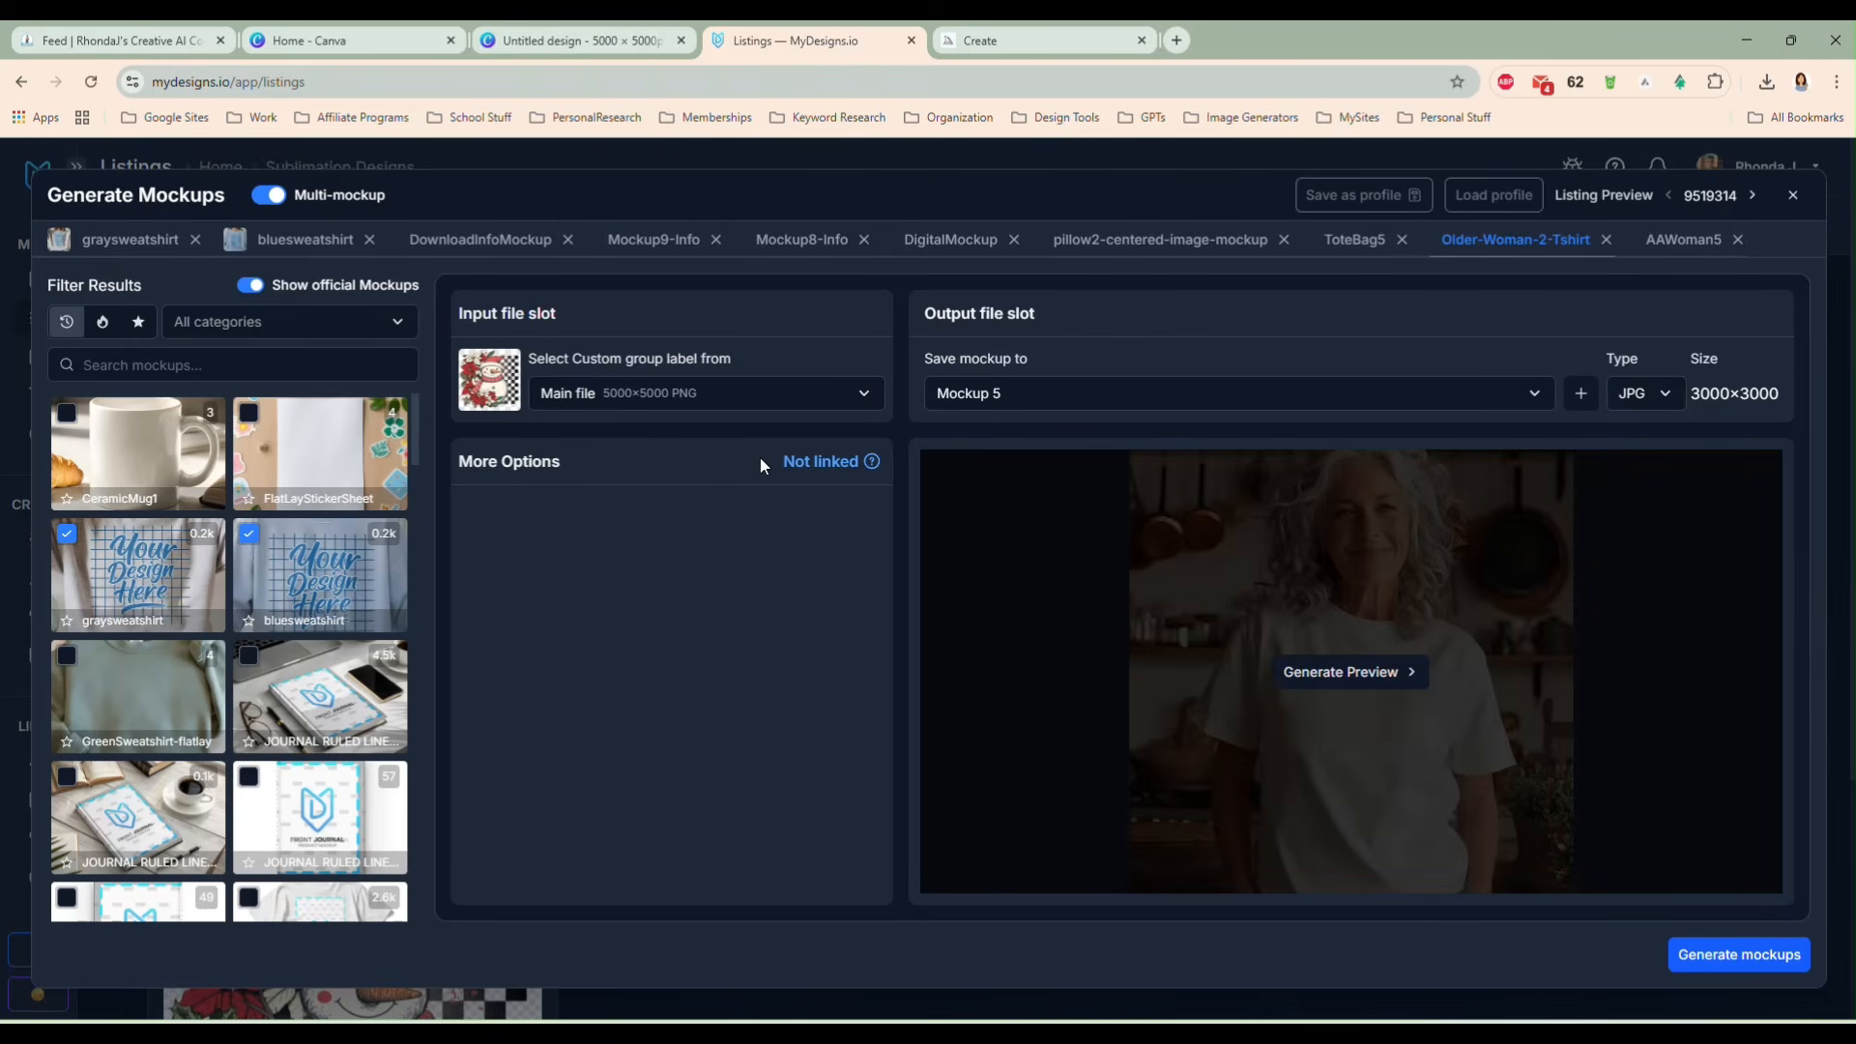
{"action": "left_click", "coordinate": [1731, 953]}
{"action": "left_click", "coordinate": [986, 392]}
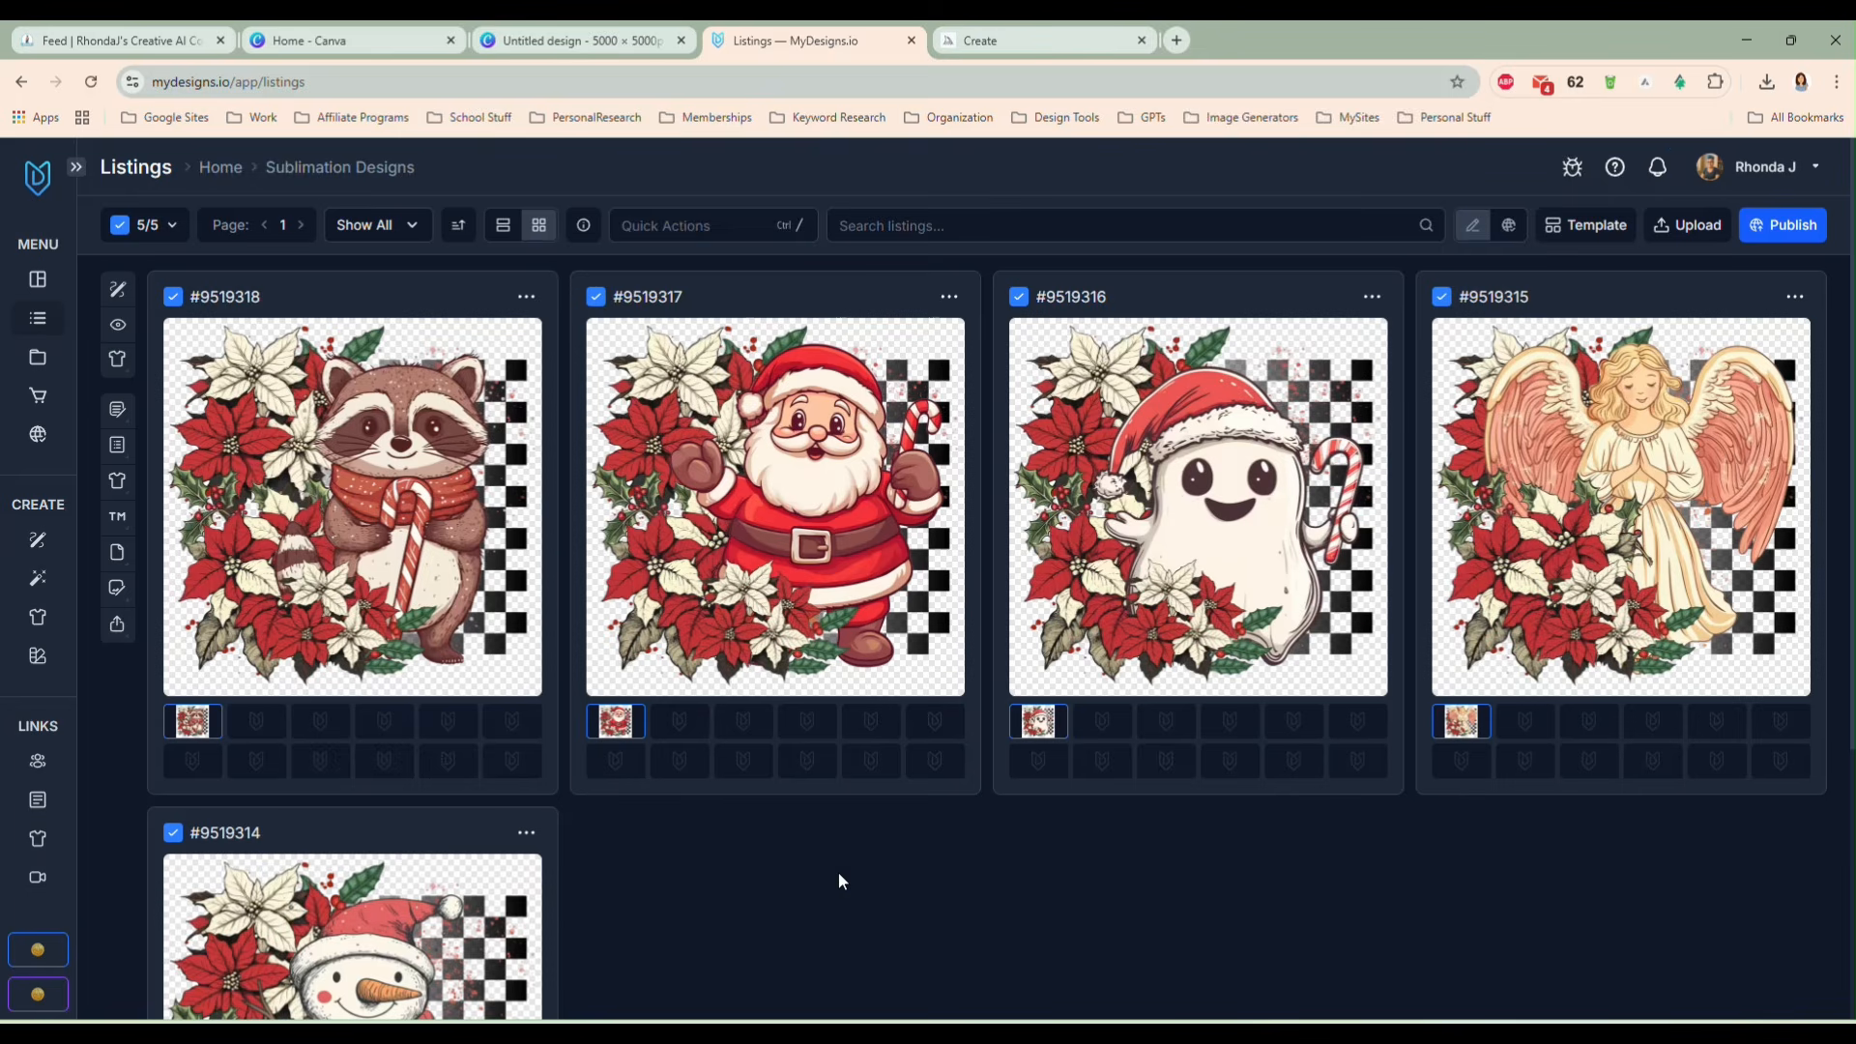
- Show the first mockup, the gray sweatshirt, as the preview on all five listings
{"action": "scroll", "coordinate": [839, 874], "scroll_direction": "down", "scroll_amount": 2}
{"action": "scroll", "coordinate": [839, 879], "scroll_direction": "up", "scroll_amount": 2}
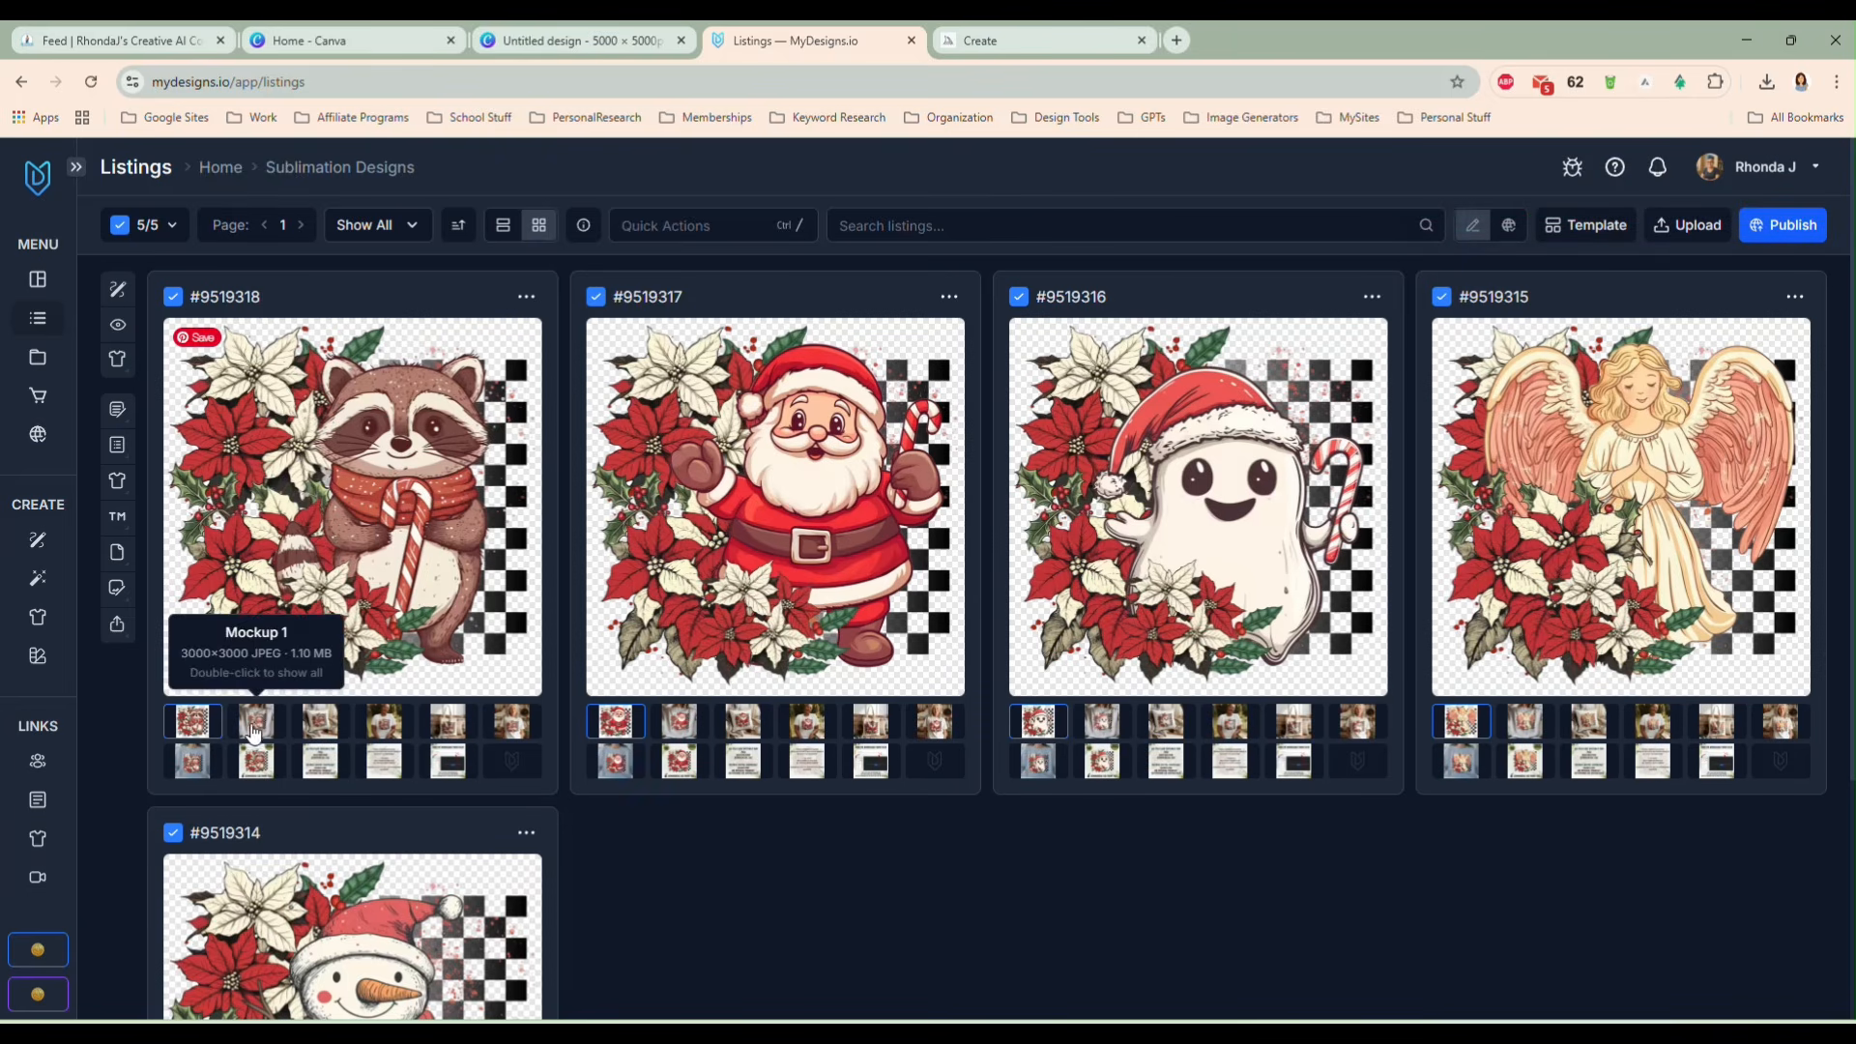
{"action": "double_click", "coordinate": [253, 730]}
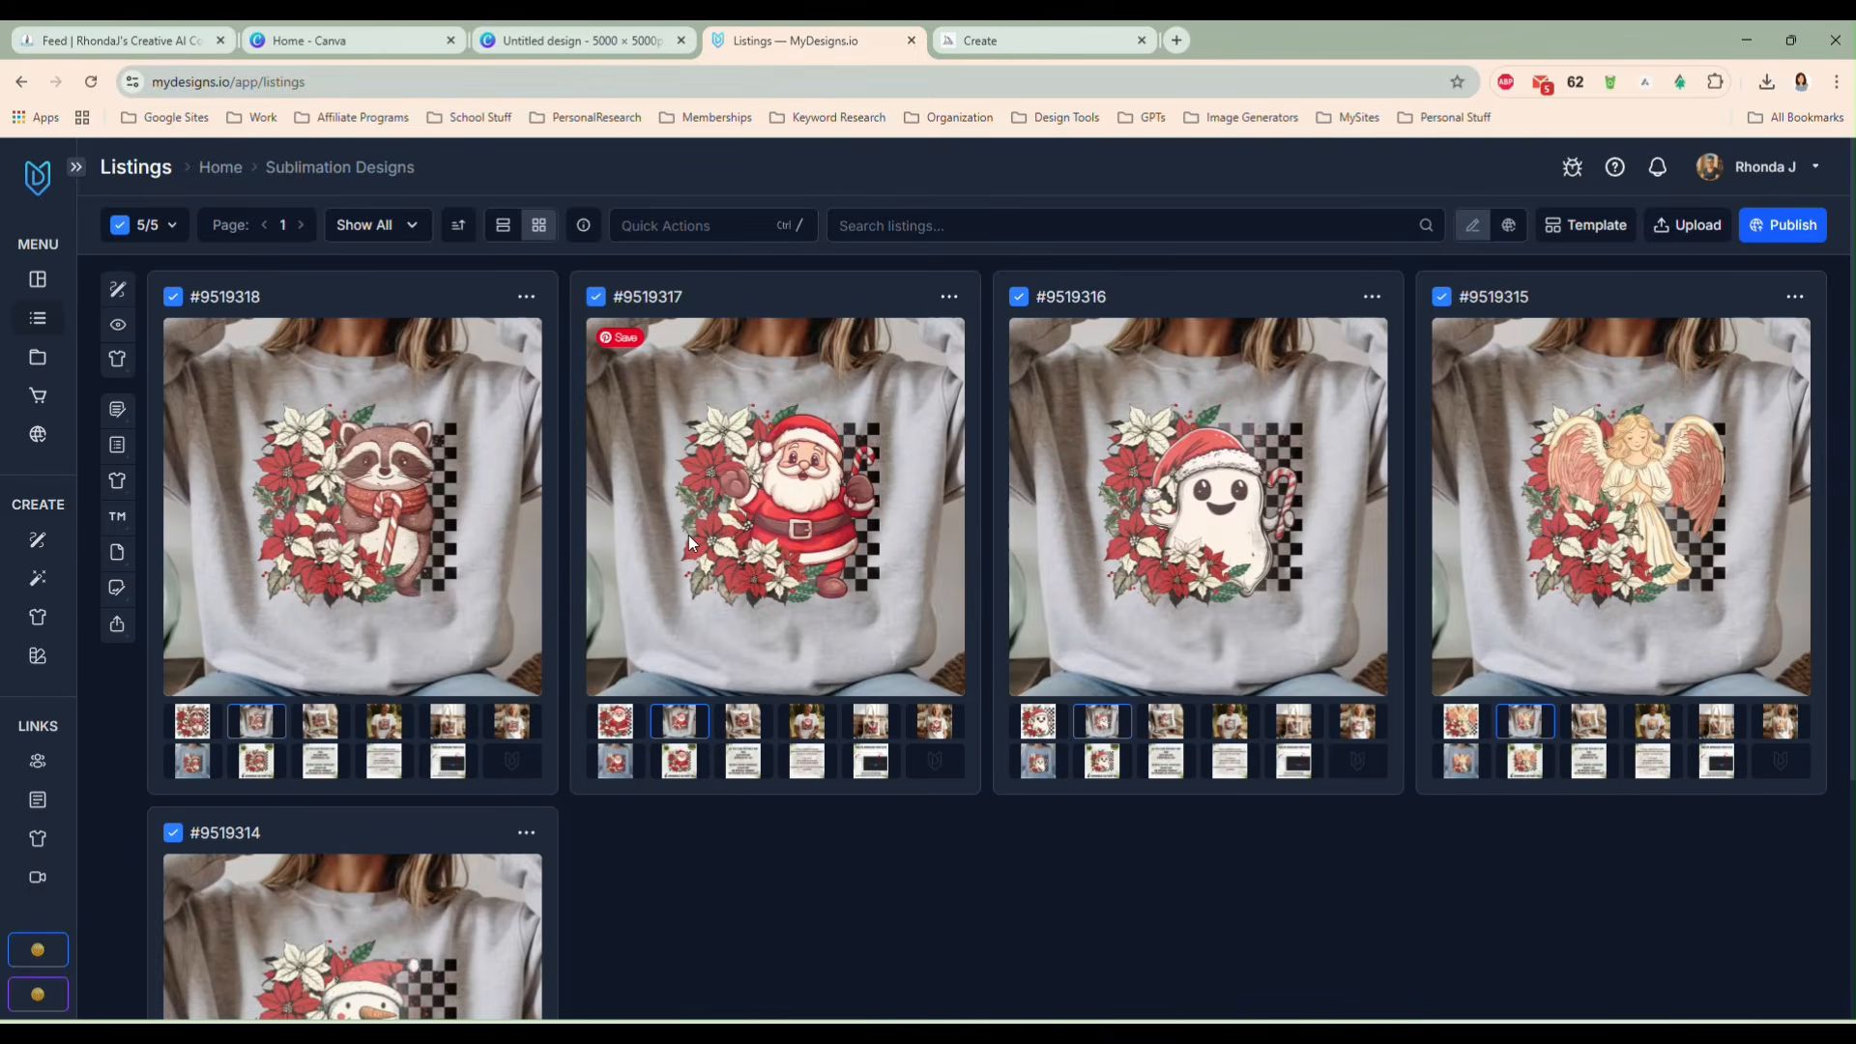
{"action": "key", "text": "ctrl+minus"}
{"action": "key", "text": "ctrl+minus"}
{"action": "key", "text": "ctrl+0"}
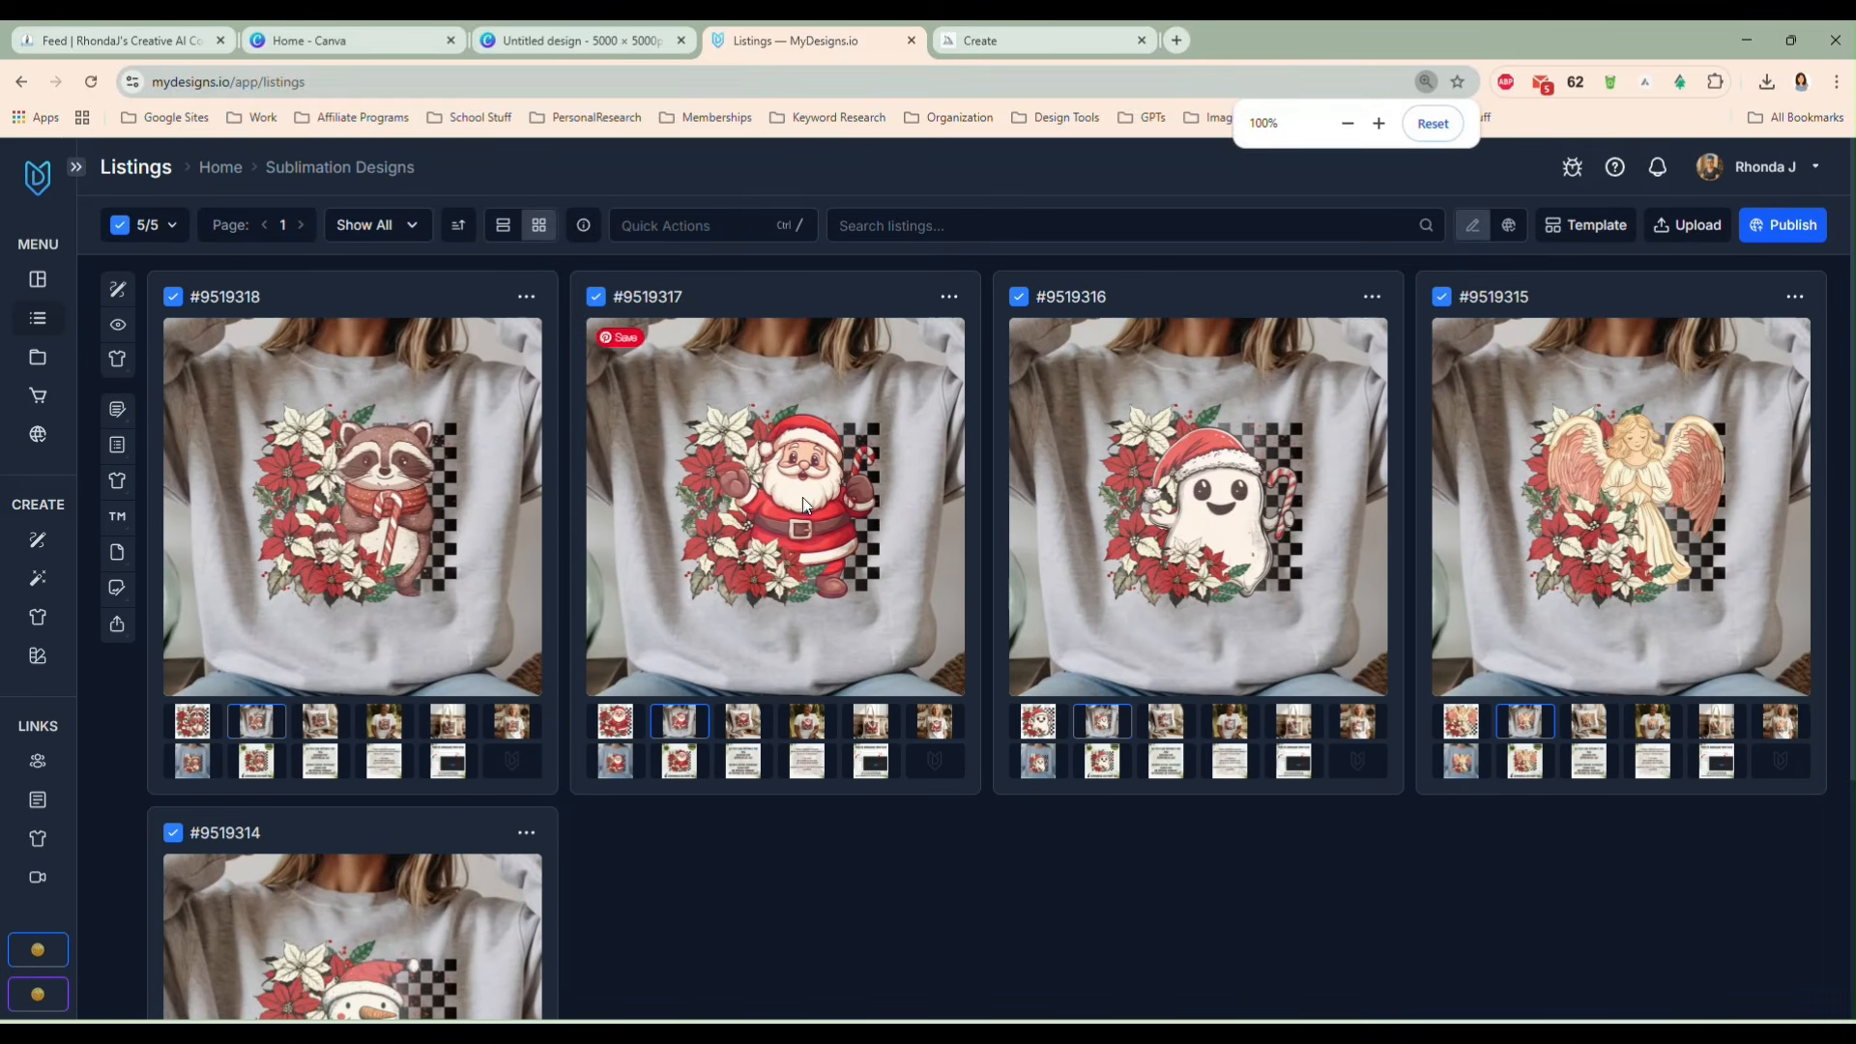
- Open the raccoon listing's gray sweatshirt mockup at full size, examine the design, and return to the listings
{"action": "left_click", "coordinate": [526, 298]}
{"action": "left_click", "coordinate": [586, 397]}
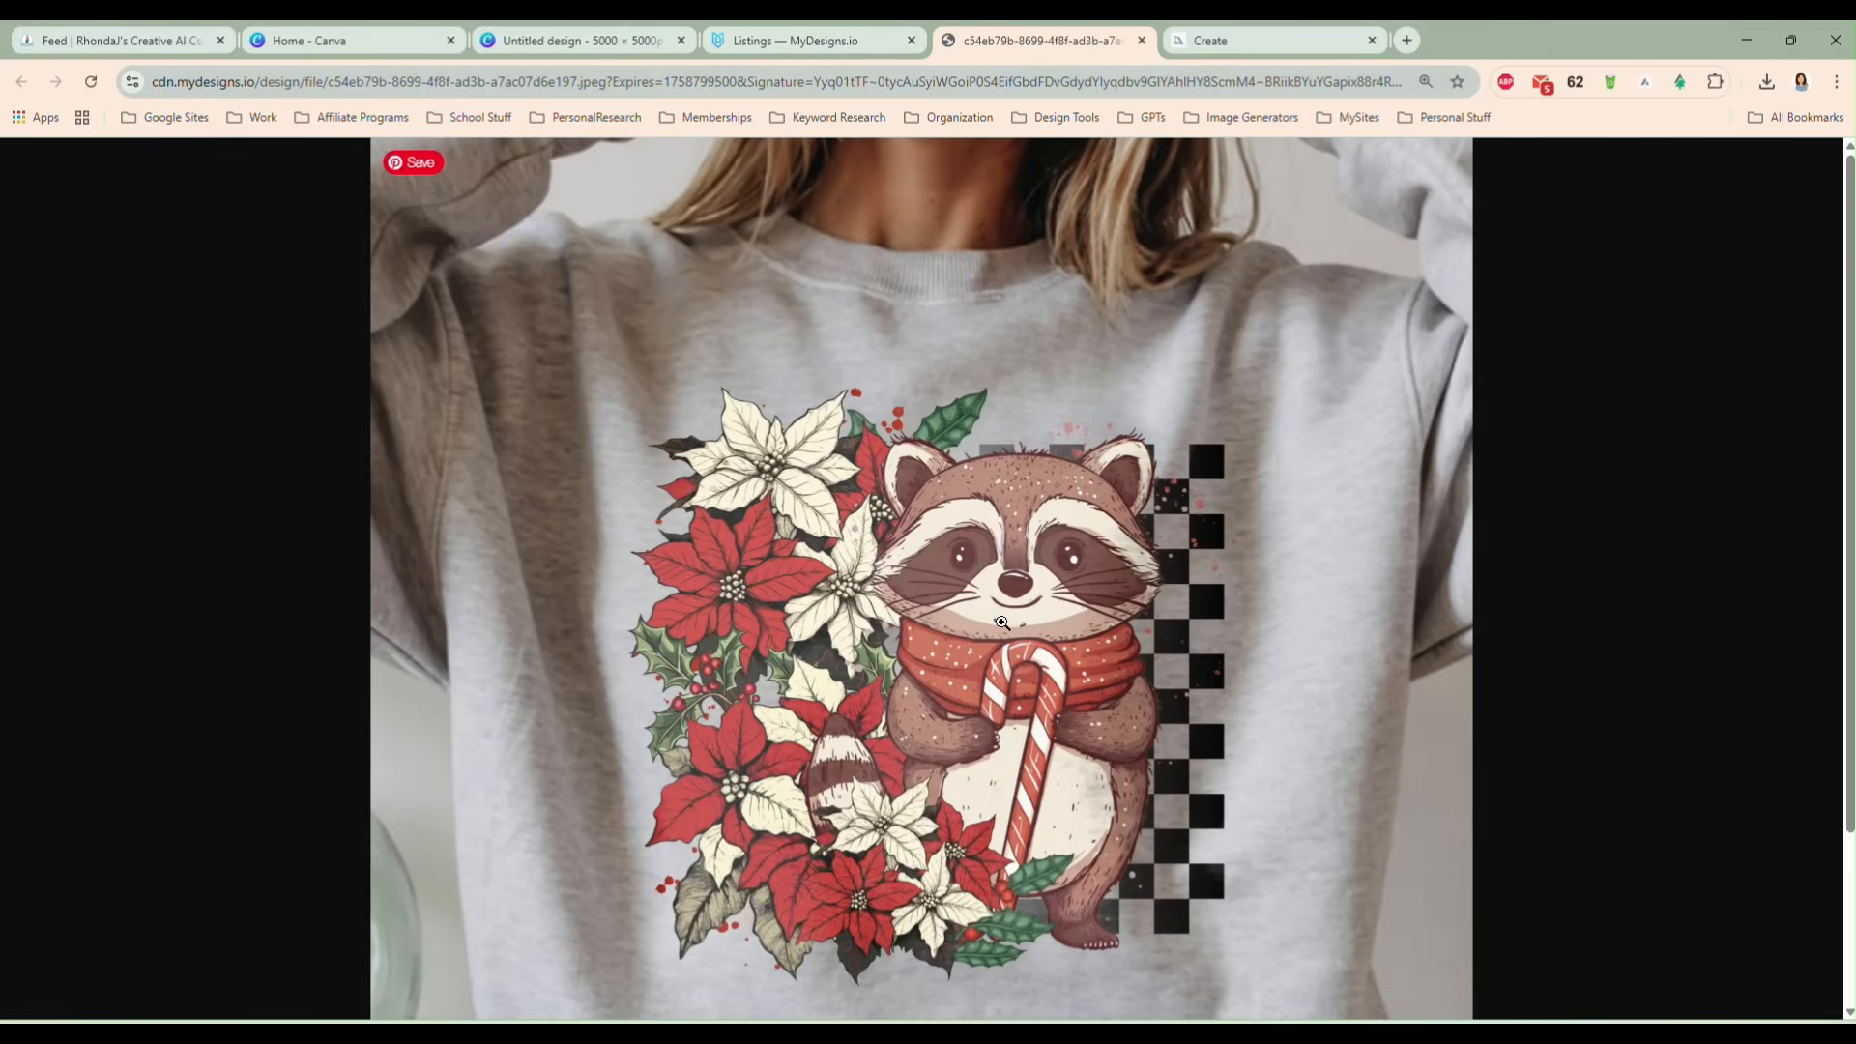
{"action": "left_click", "coordinate": [1002, 622]}
{"action": "left_click", "coordinate": [1002, 623]}
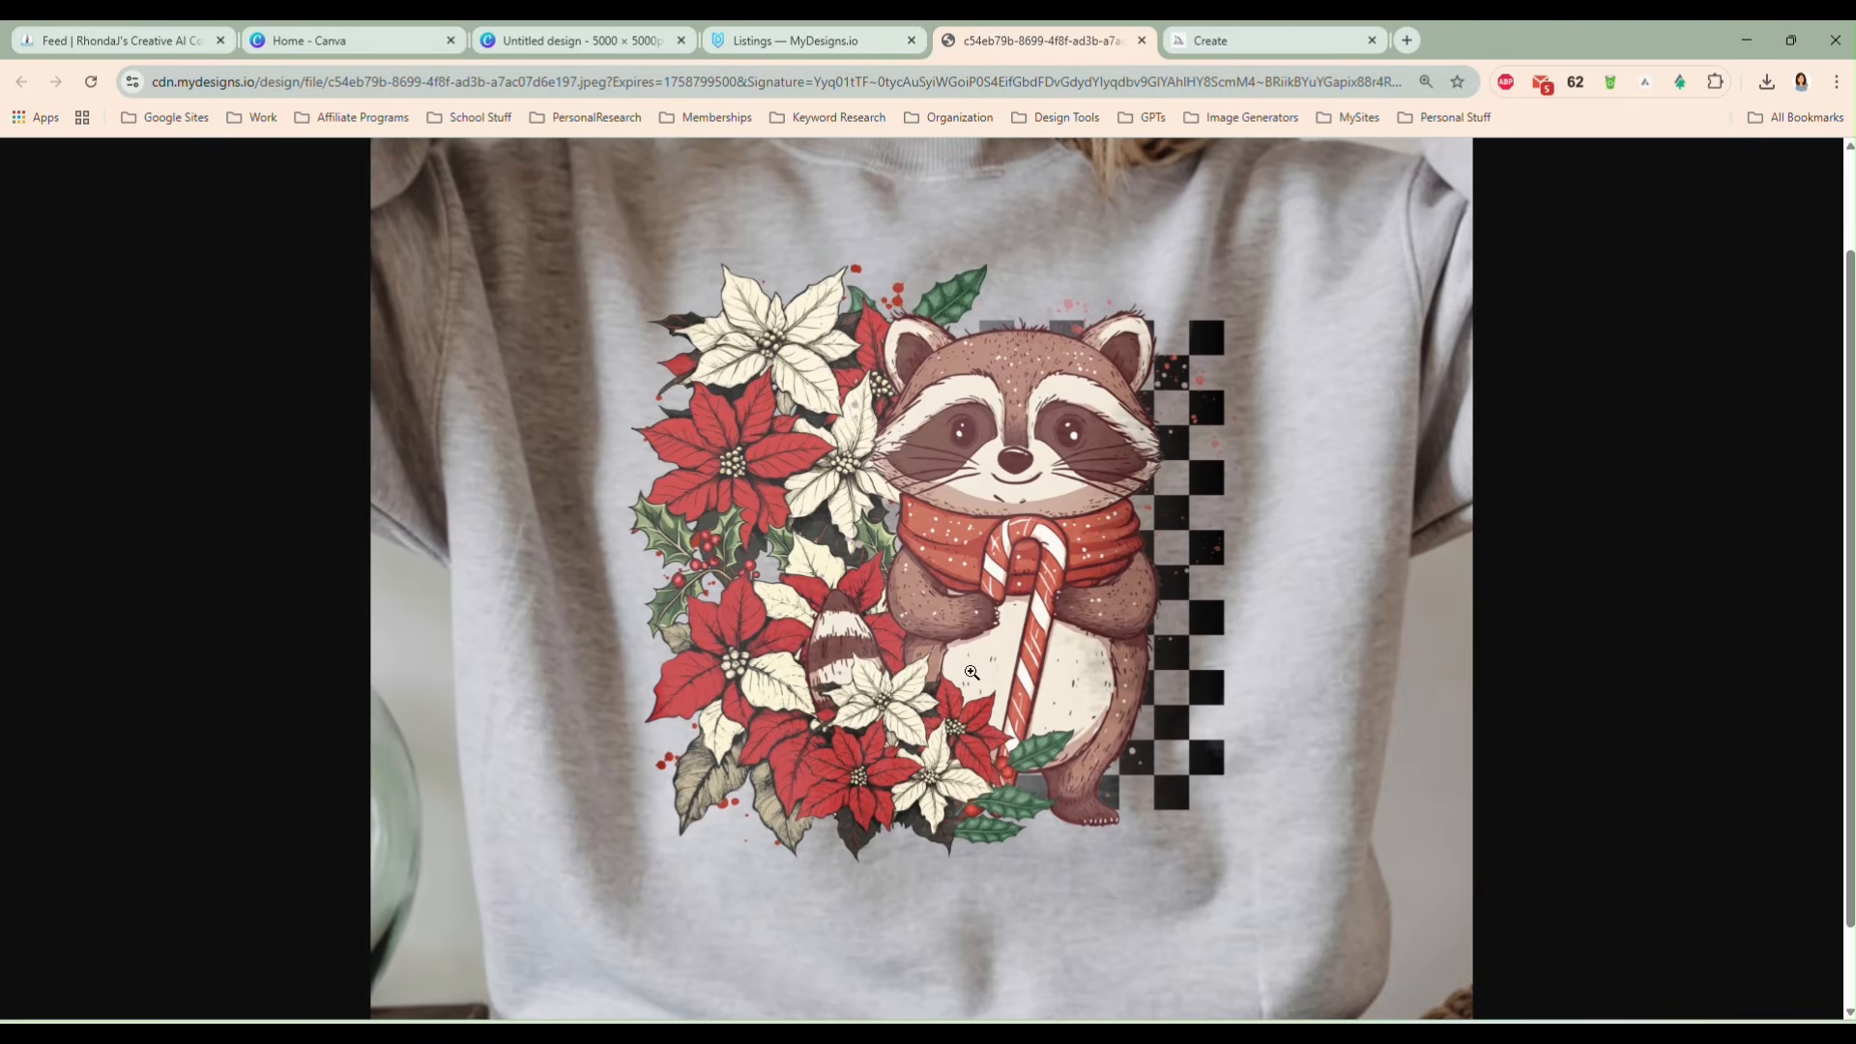
{"action": "left_click", "coordinate": [829, 42]}
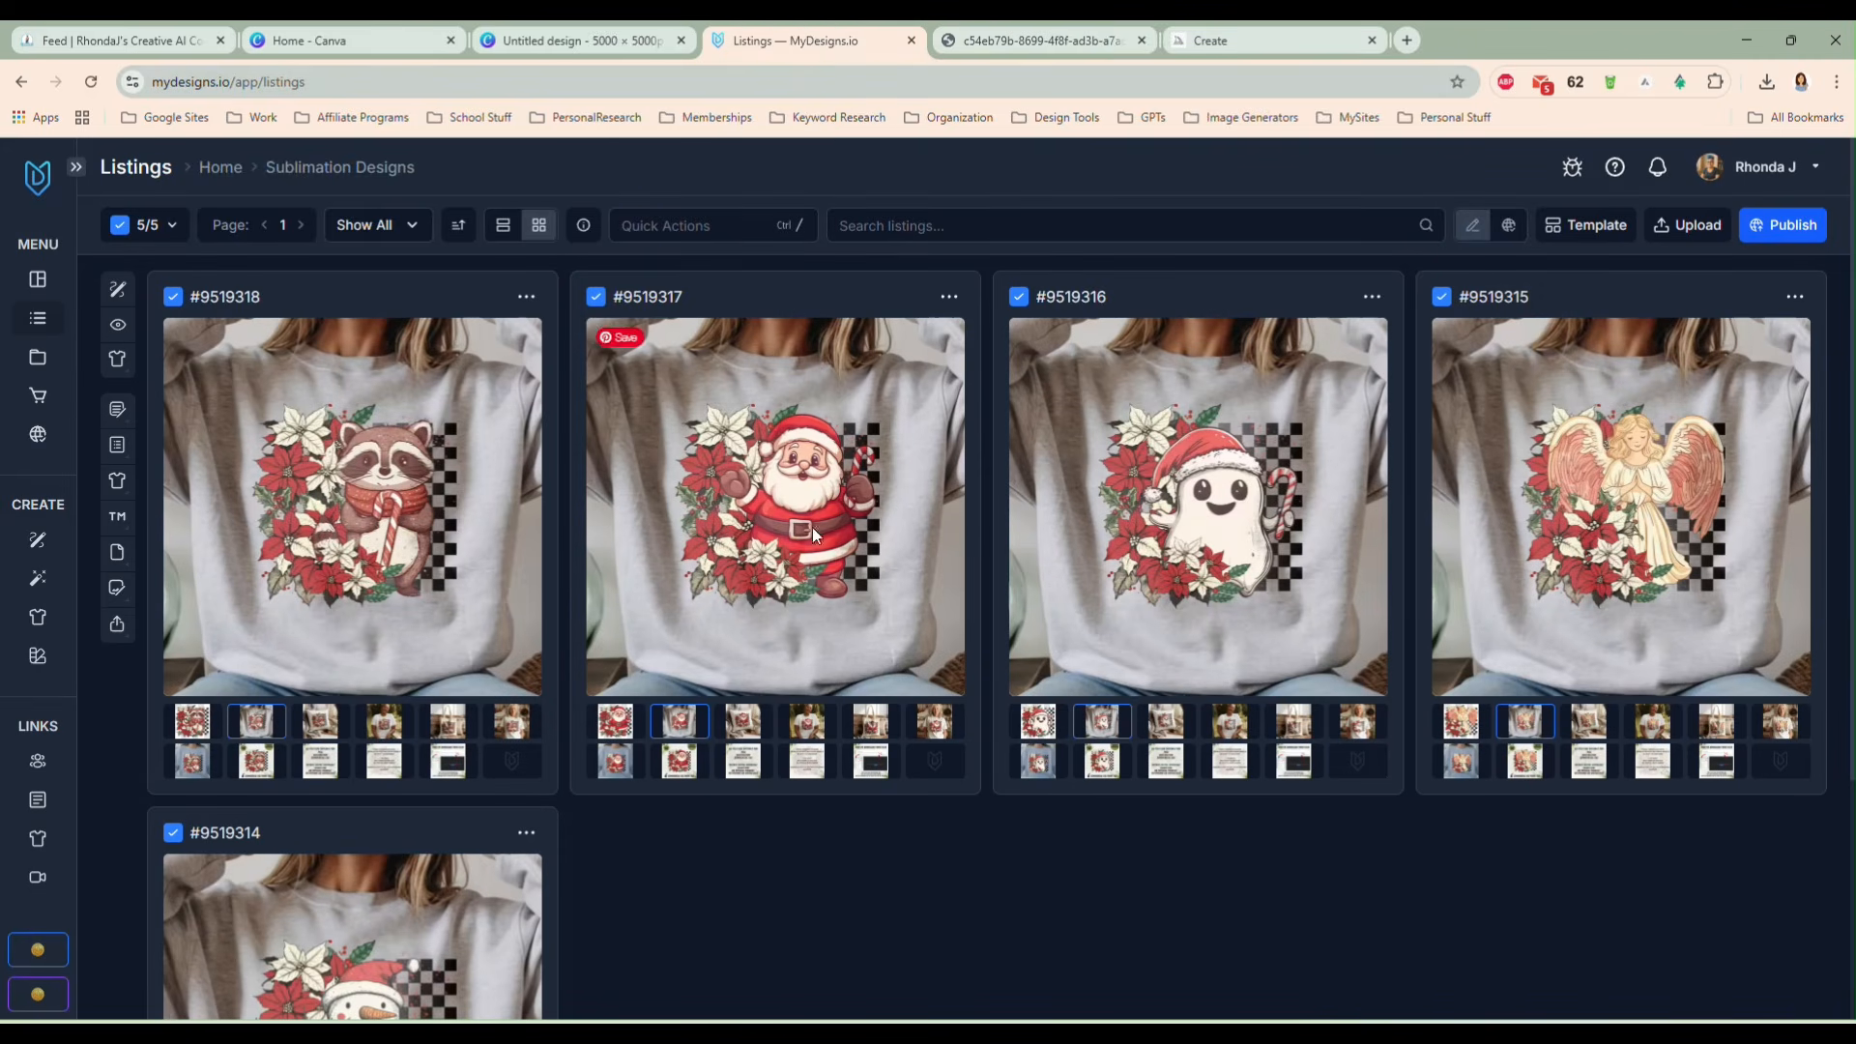
- Open the Santa listing's gray sweatshirt mockup at full size, inspect the whole design, and close it
{"action": "left_click", "coordinate": [951, 297]}
{"action": "left_click", "coordinate": [971, 393]}
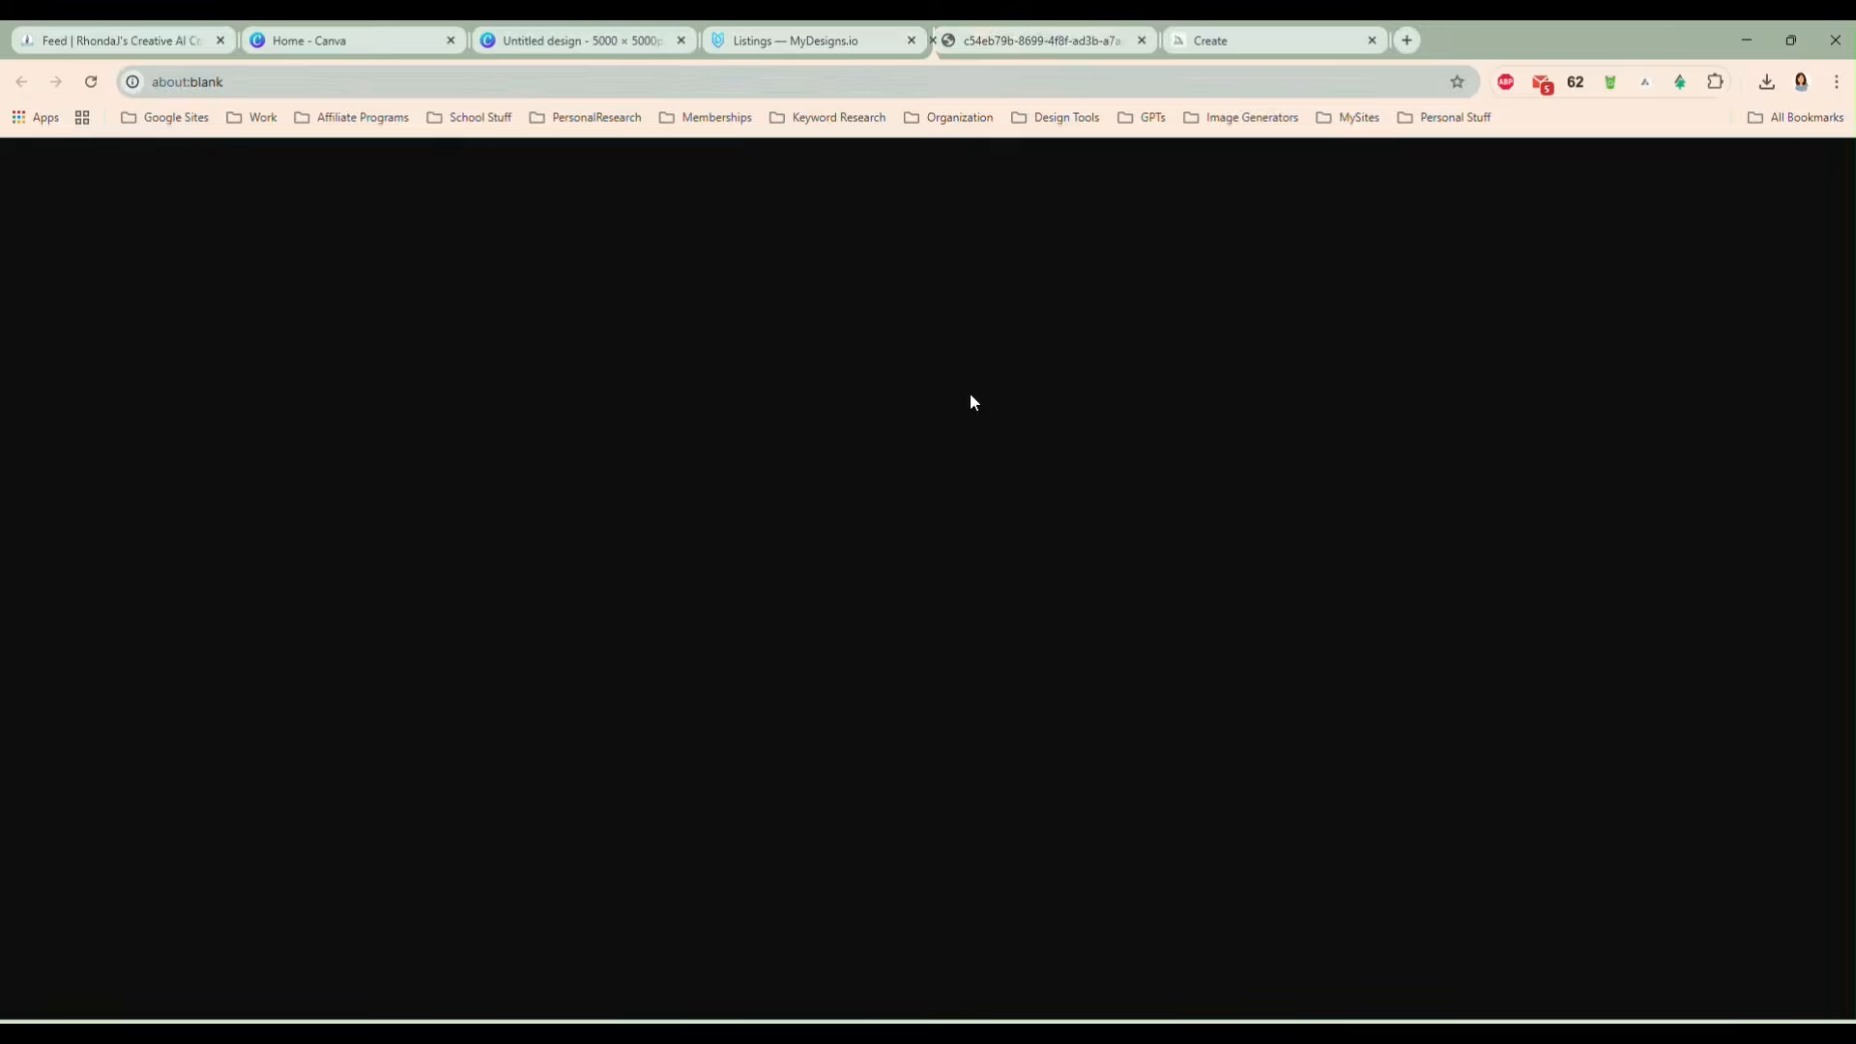
{"action": "scroll", "coordinate": [1058, 694], "scroll_direction": "down", "scroll_amount": 2}
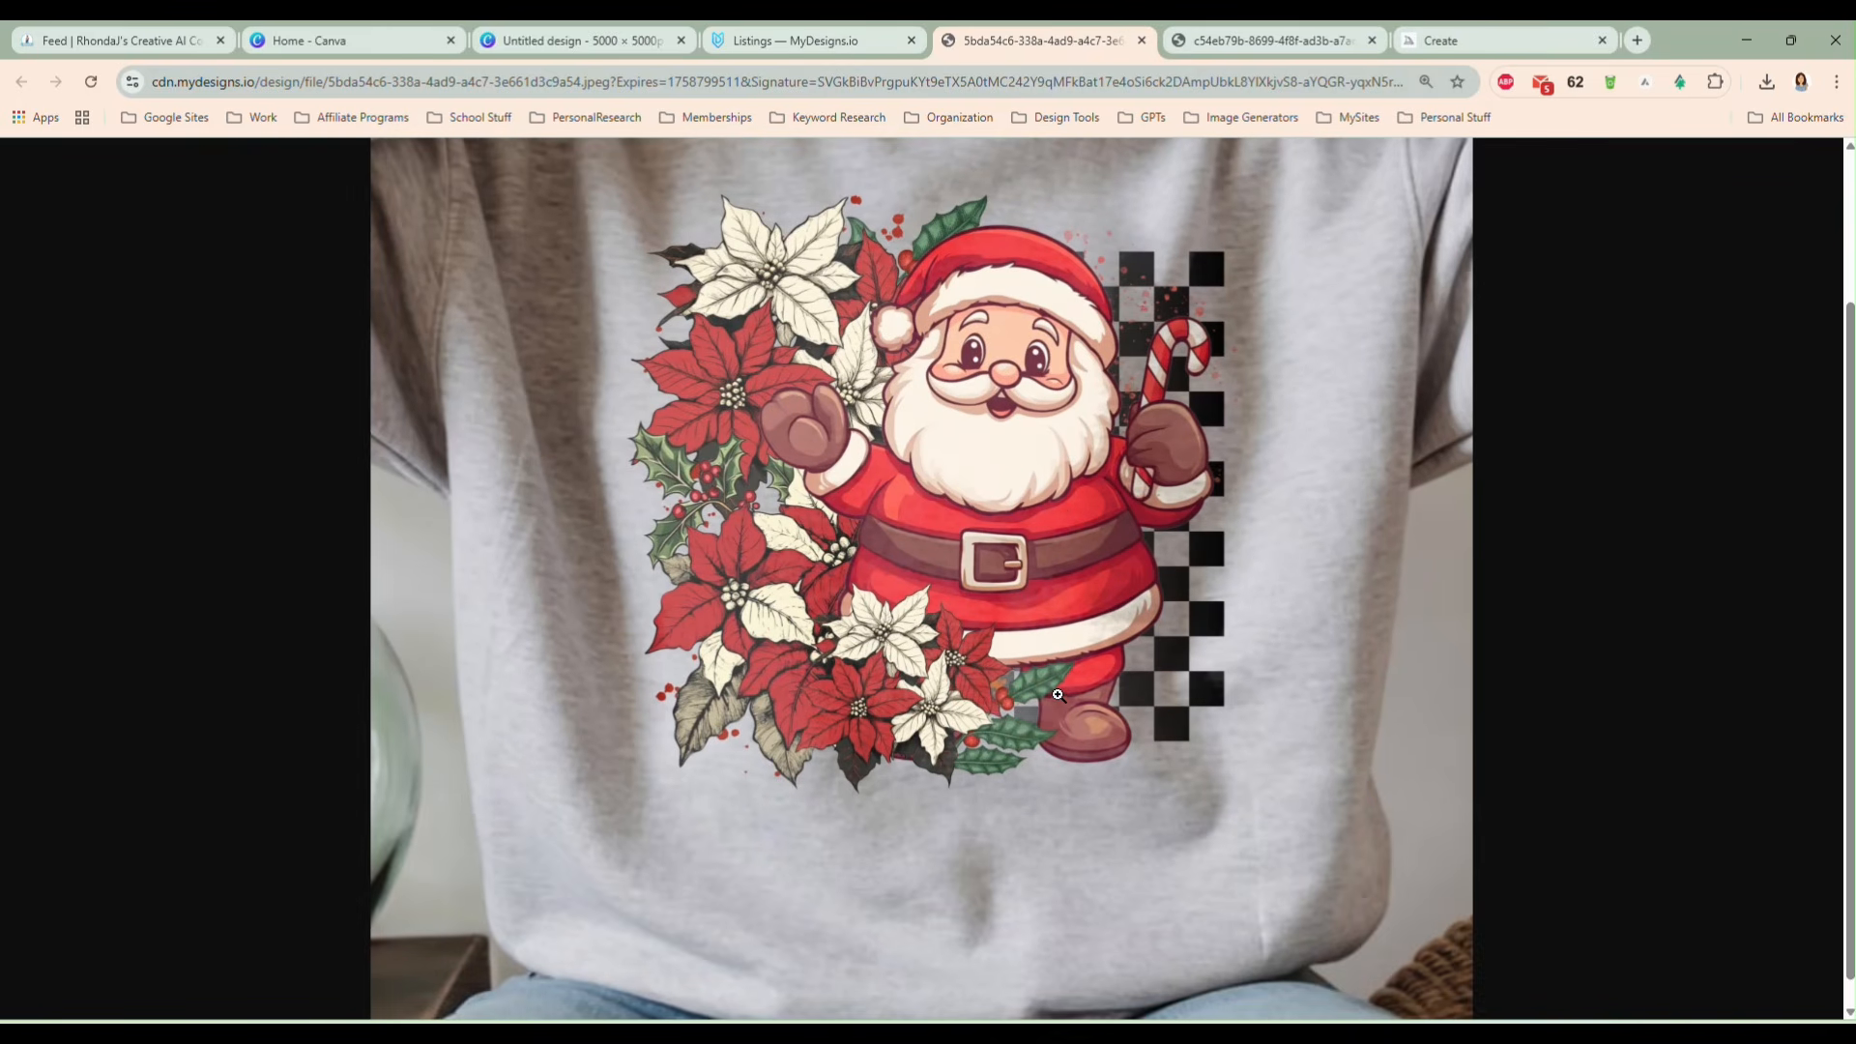
{"action": "scroll", "coordinate": [1057, 694], "scroll_direction": "up", "scroll_amount": 2}
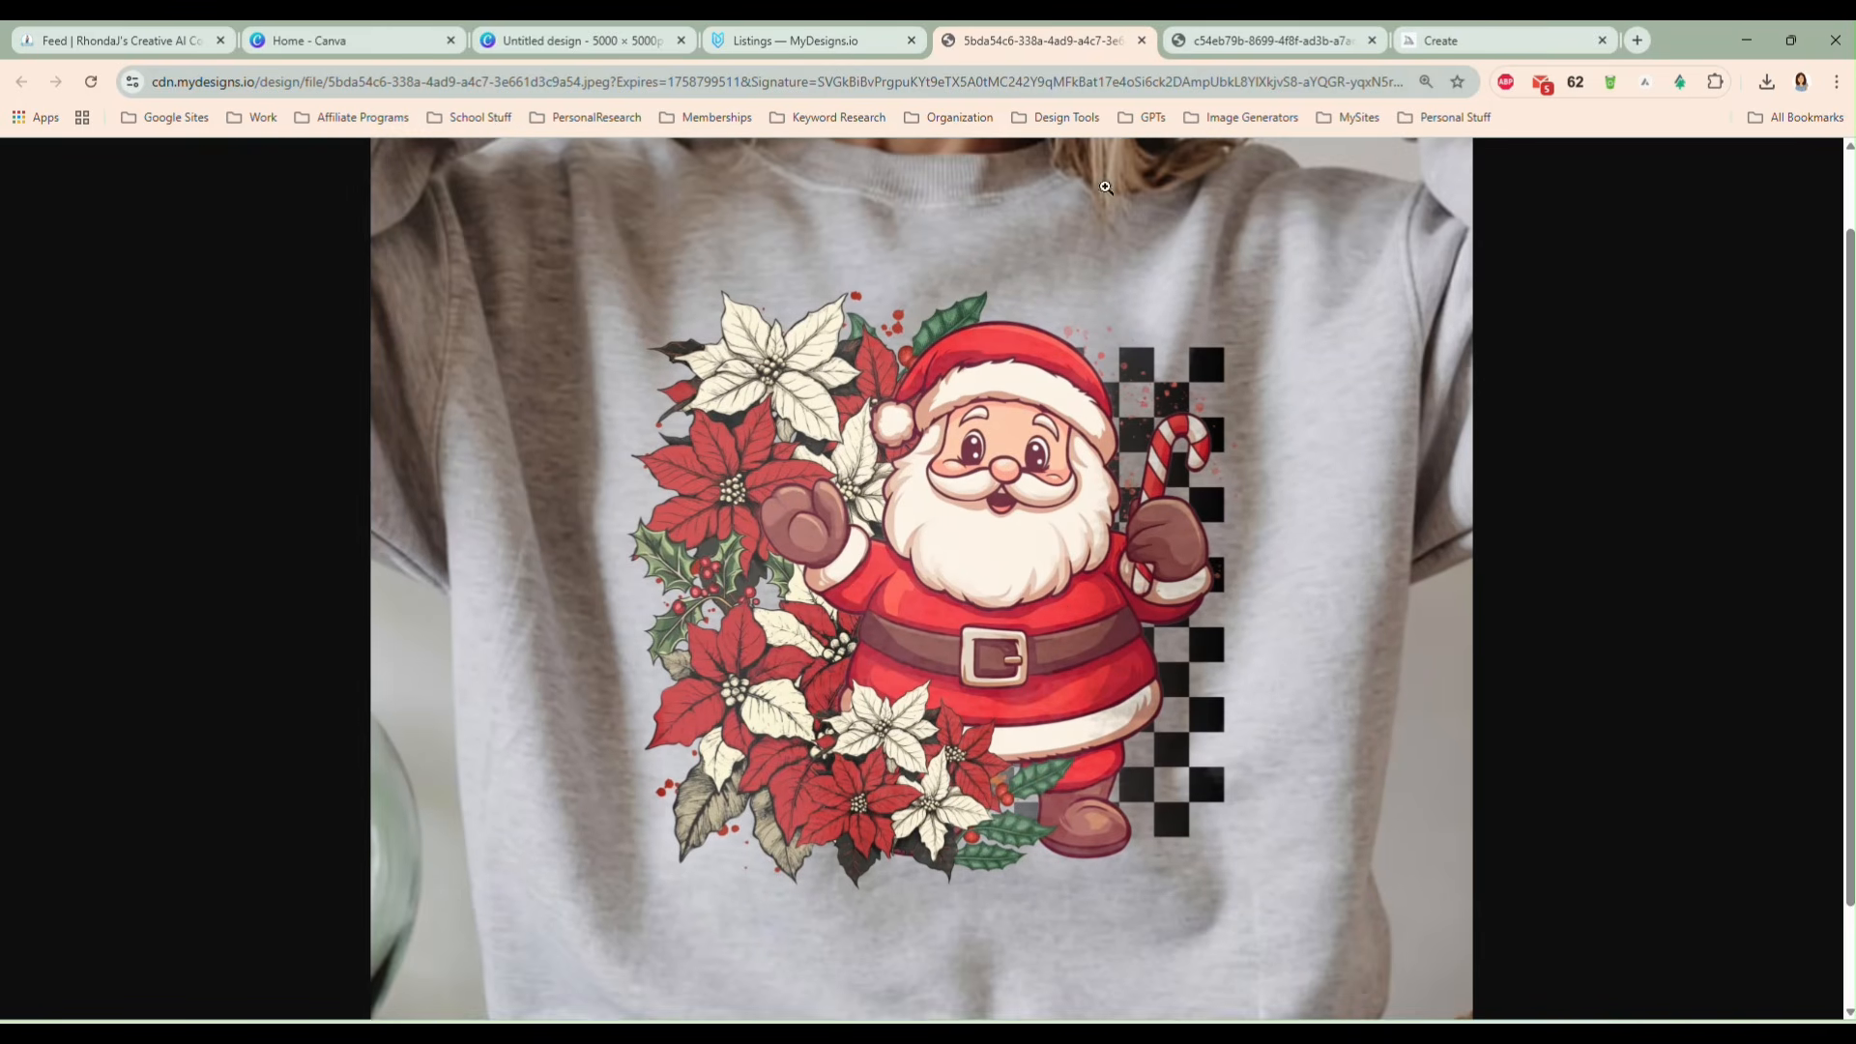
{"action": "left_click", "coordinate": [1141, 40]}
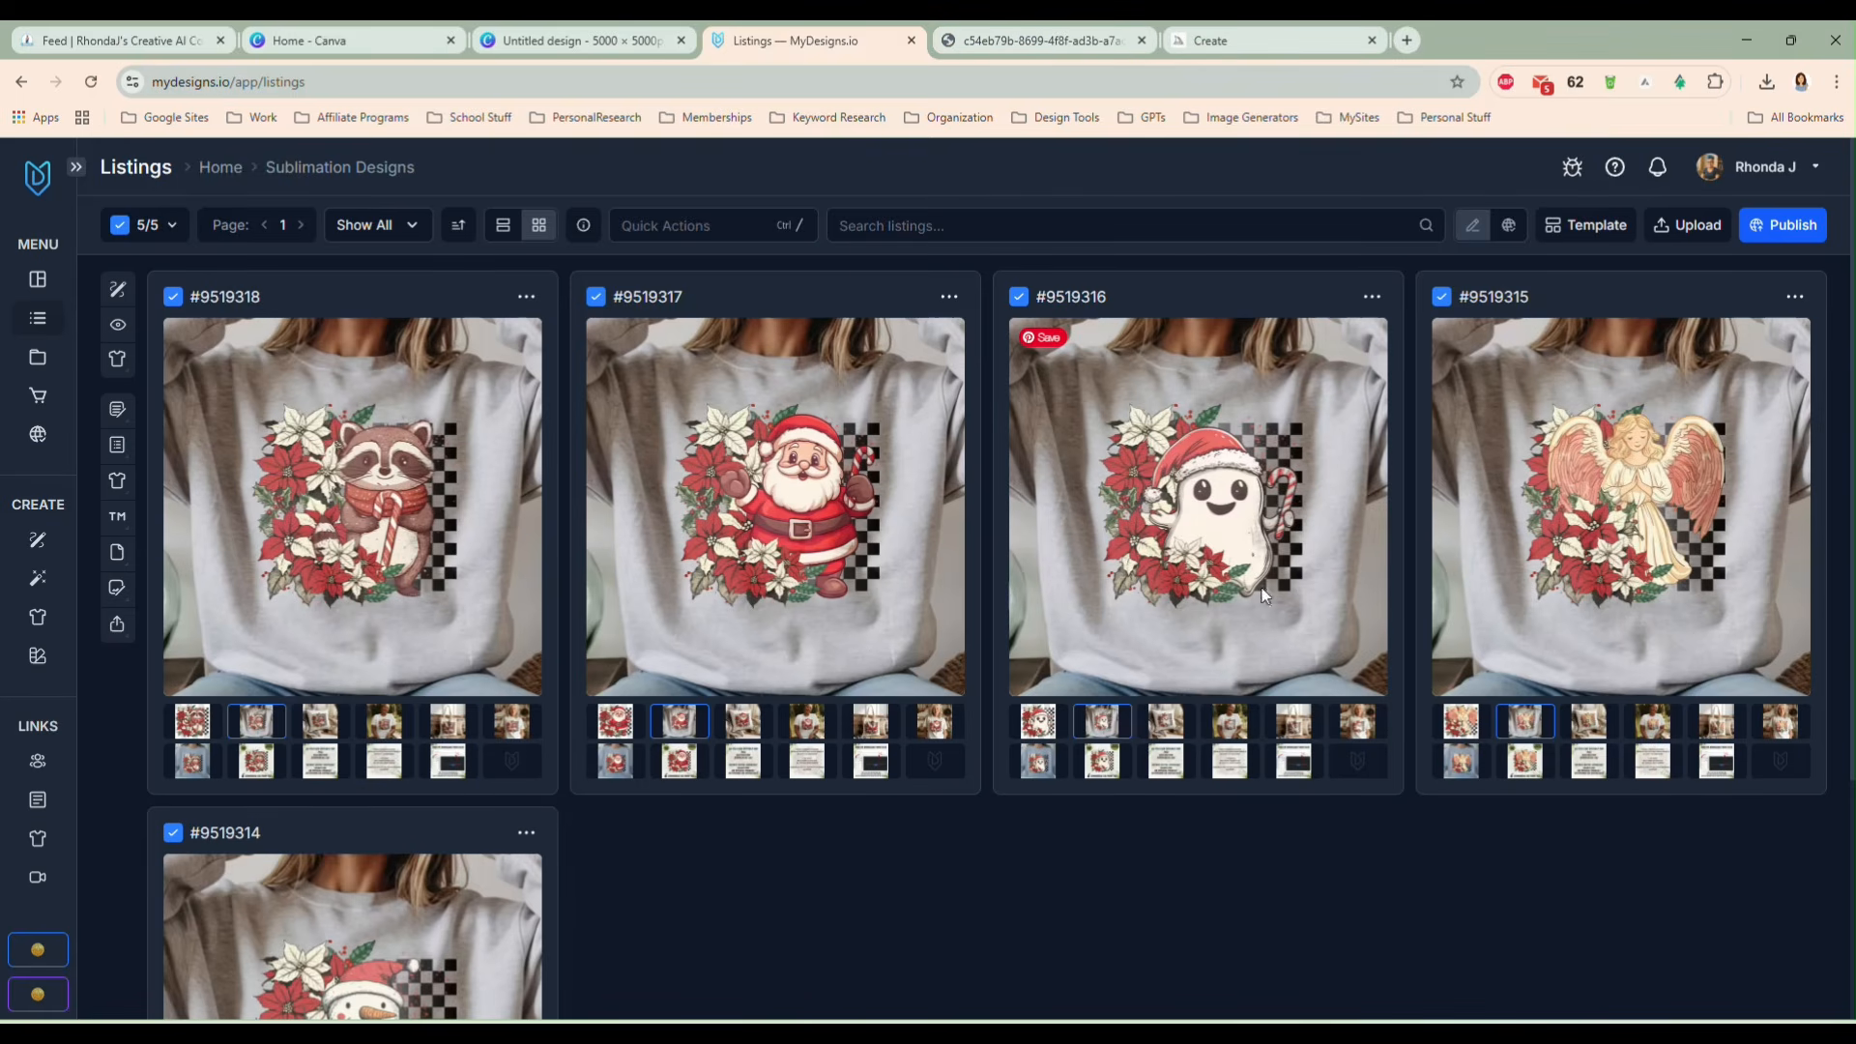
- Open the ghost listing's gray sweatshirt mockup at full size, examine it, and close the opened ghost and raccoon images
{"action": "left_click", "coordinate": [1371, 296]}
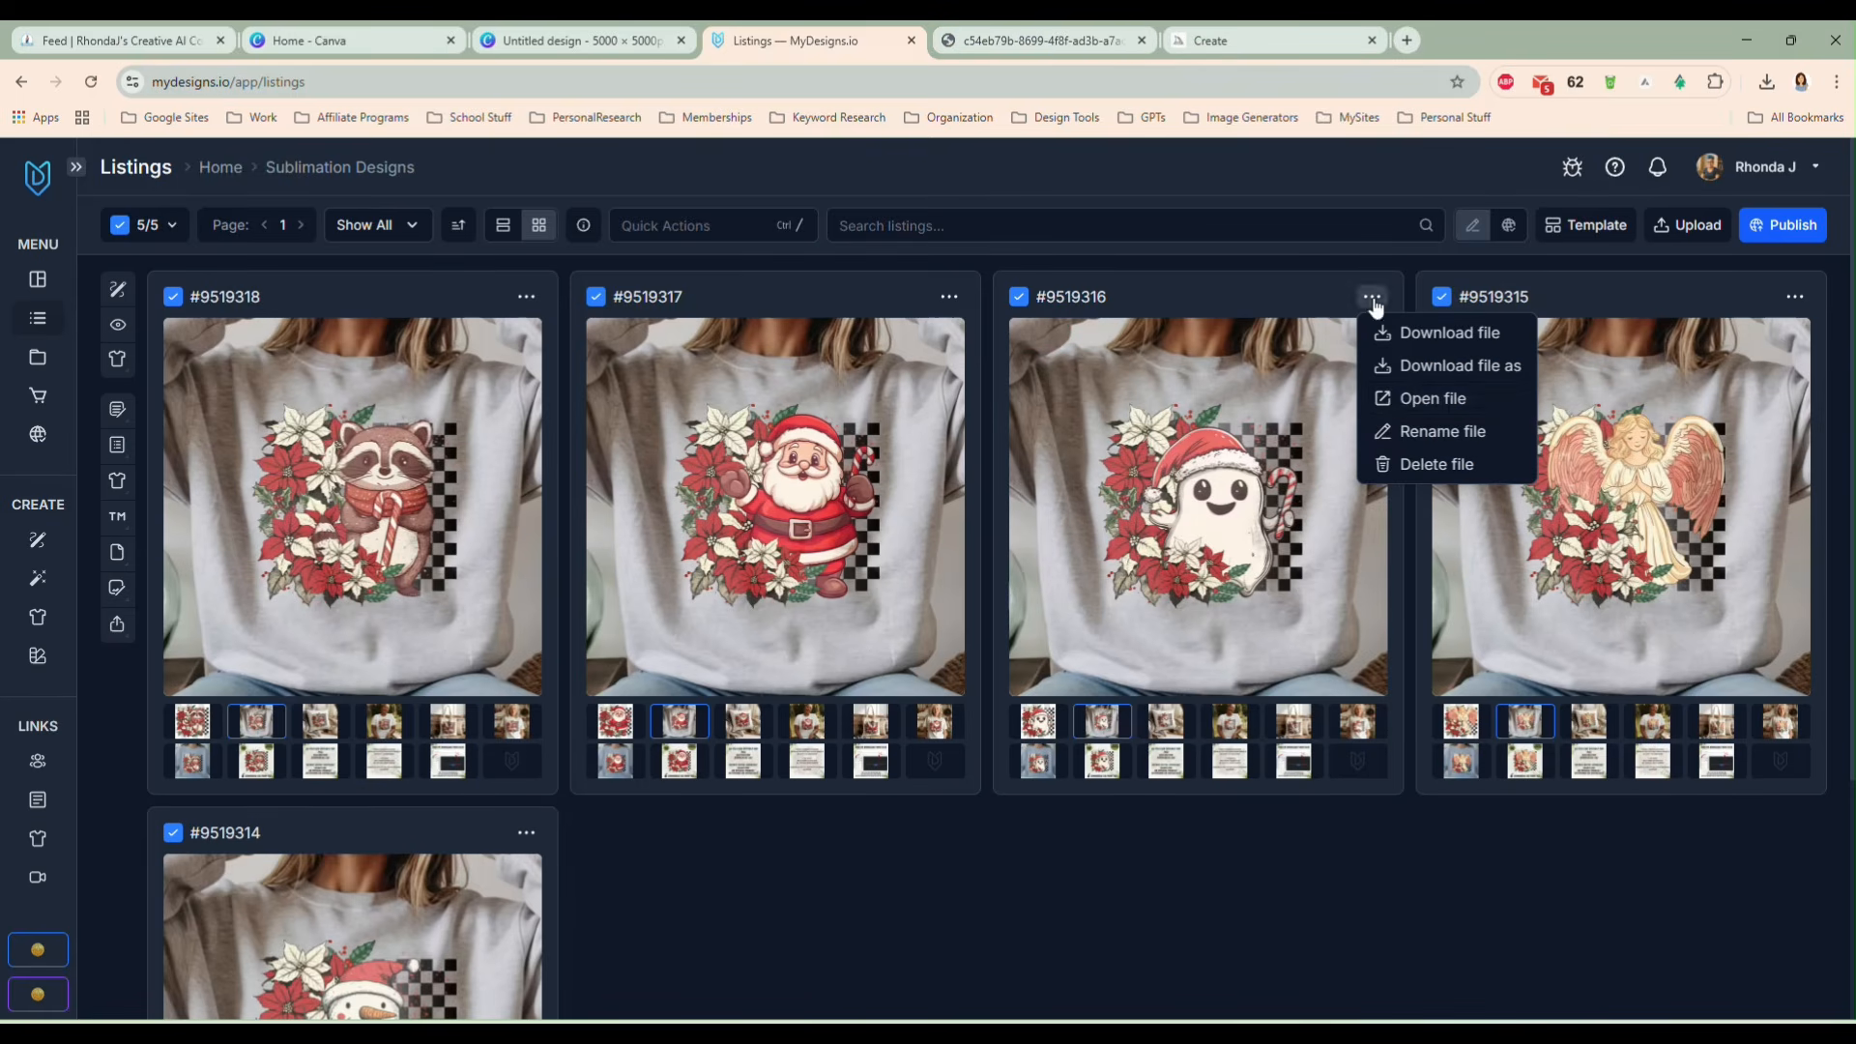
{"action": "left_click", "coordinate": [1394, 396]}
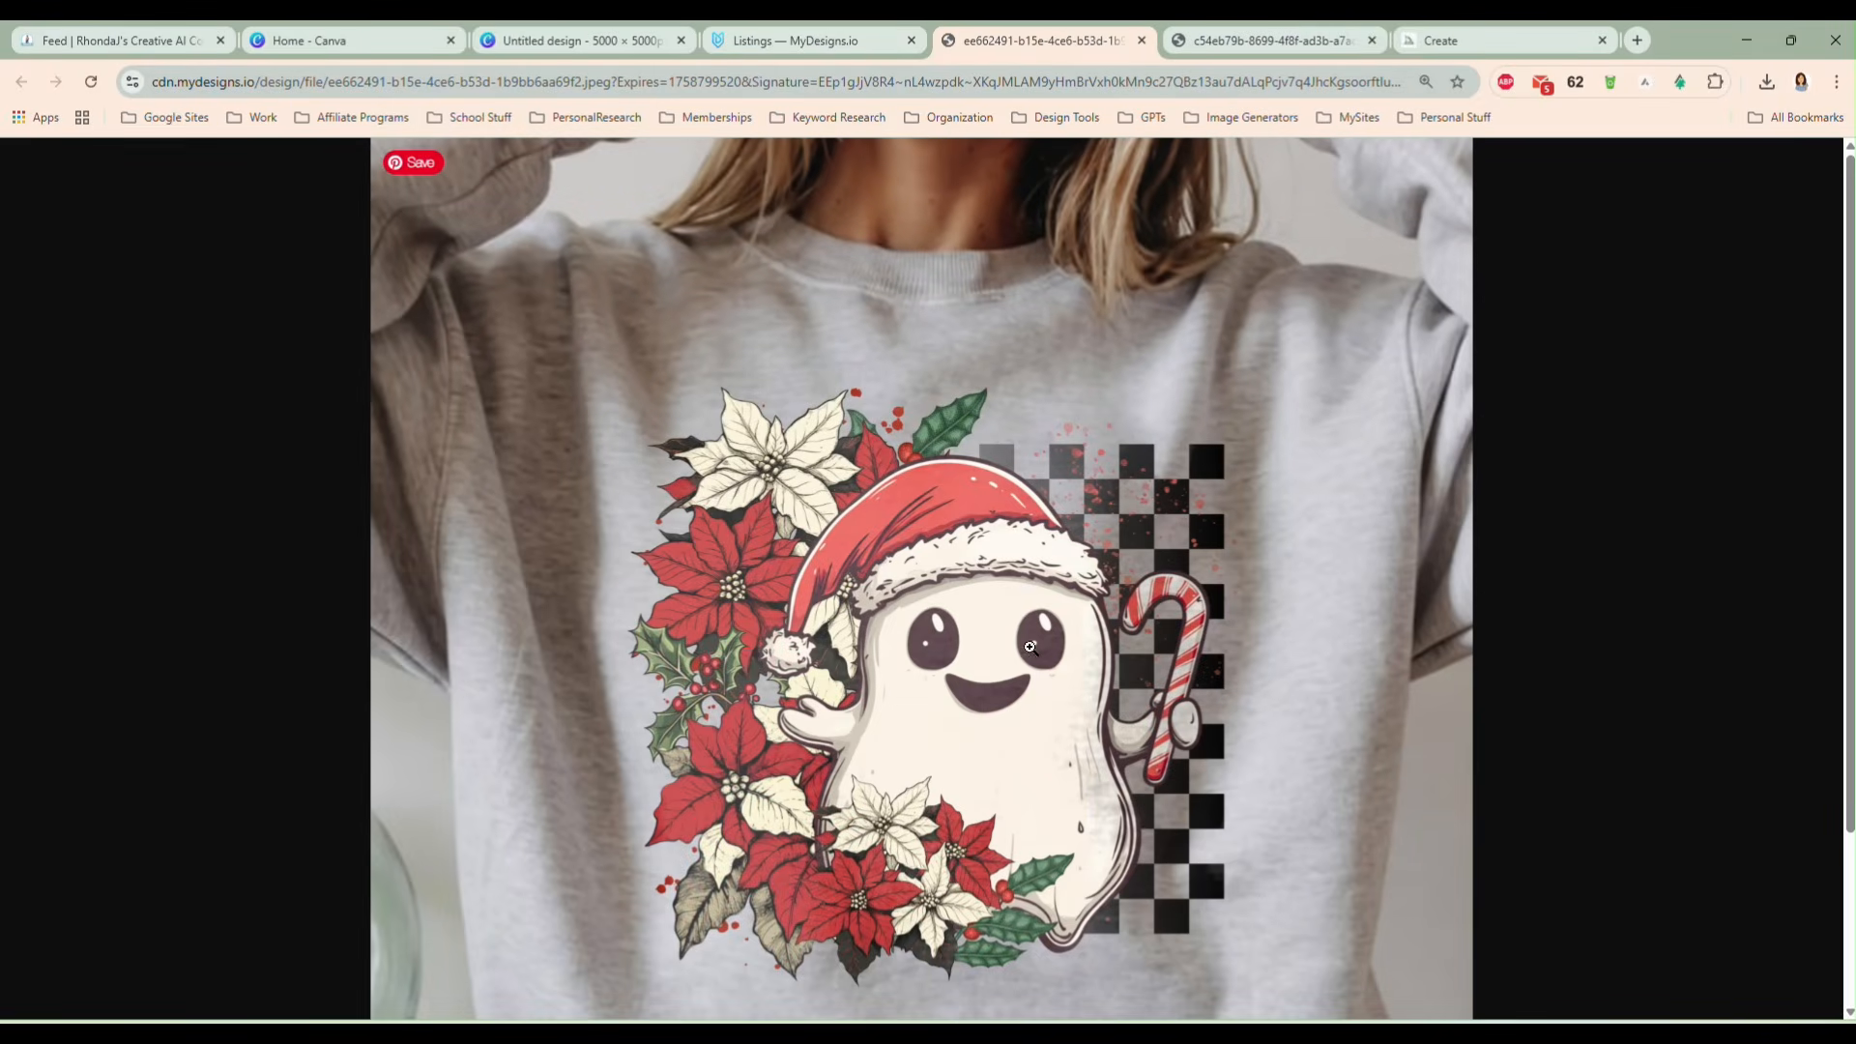
{"action": "scroll", "coordinate": [1139, 692], "scroll_direction": "down", "scroll_amount": 1}
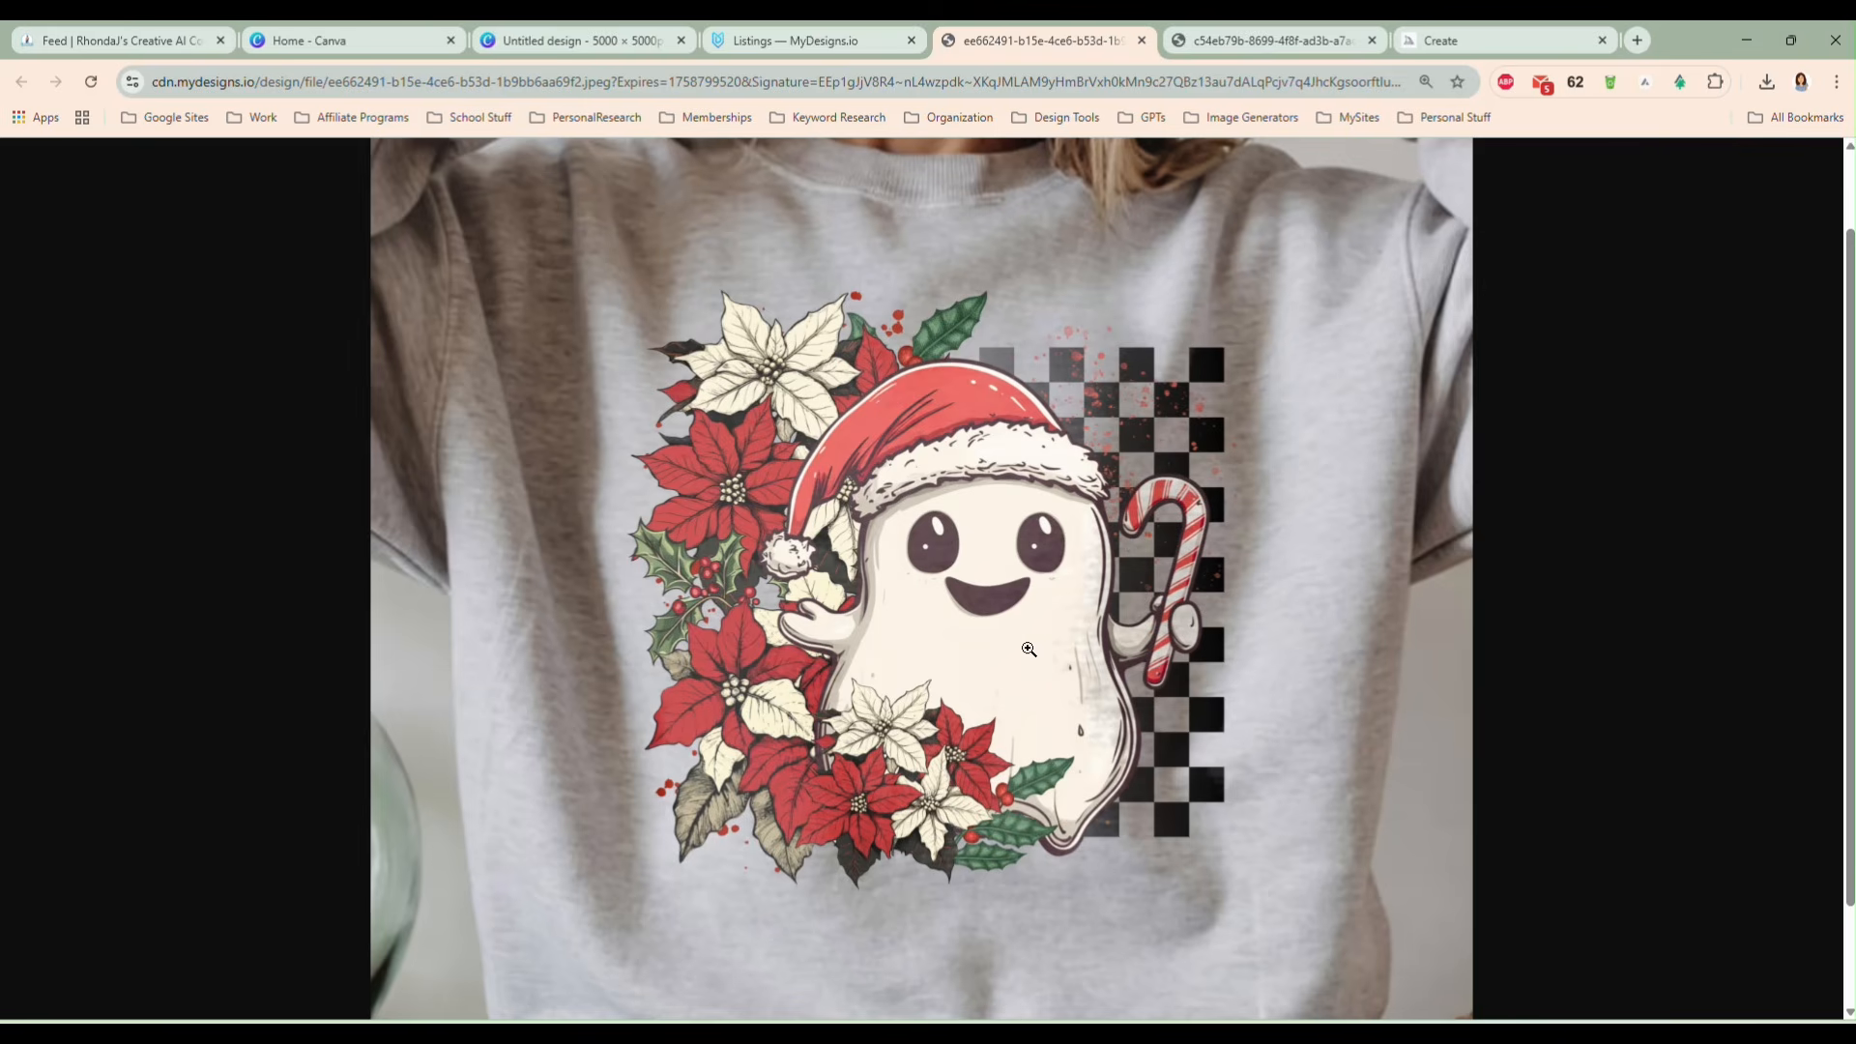
{"action": "left_click", "coordinate": [1219, 43]}
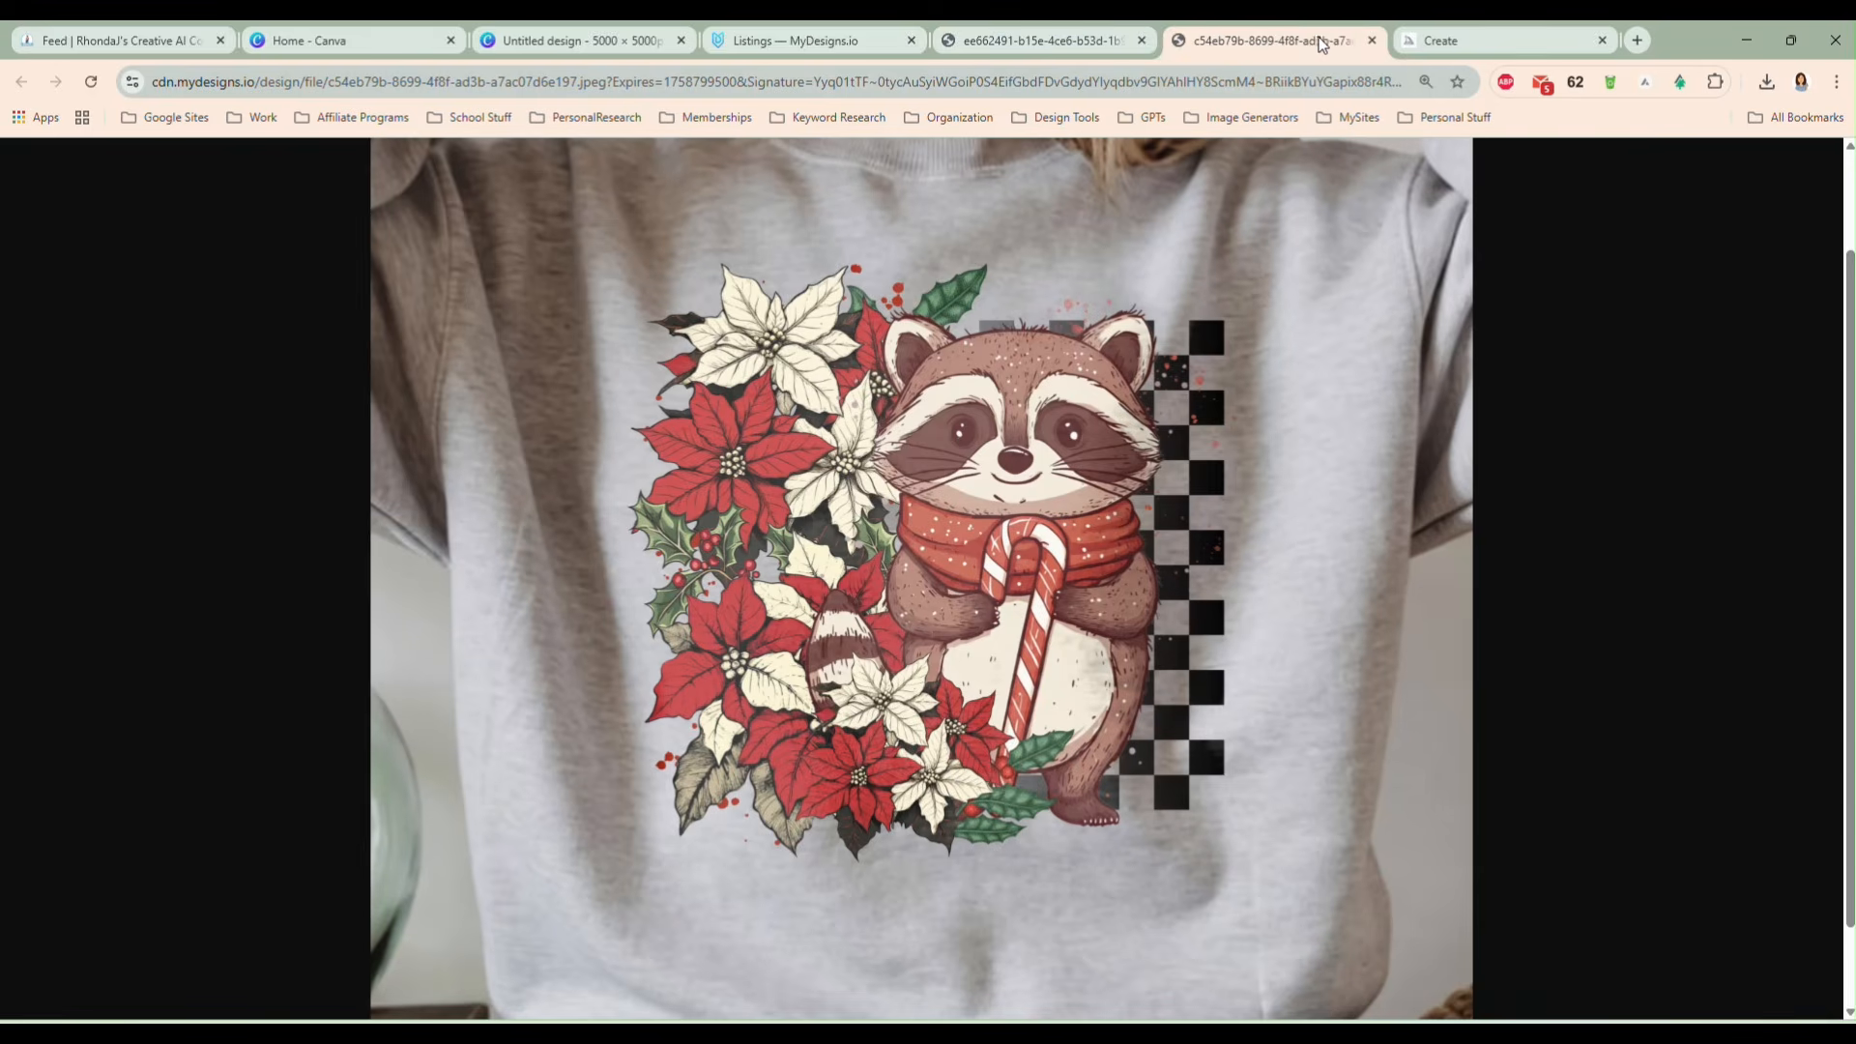
{"action": "left_click", "coordinate": [1372, 41]}
{"action": "left_click", "coordinate": [1052, 41]}
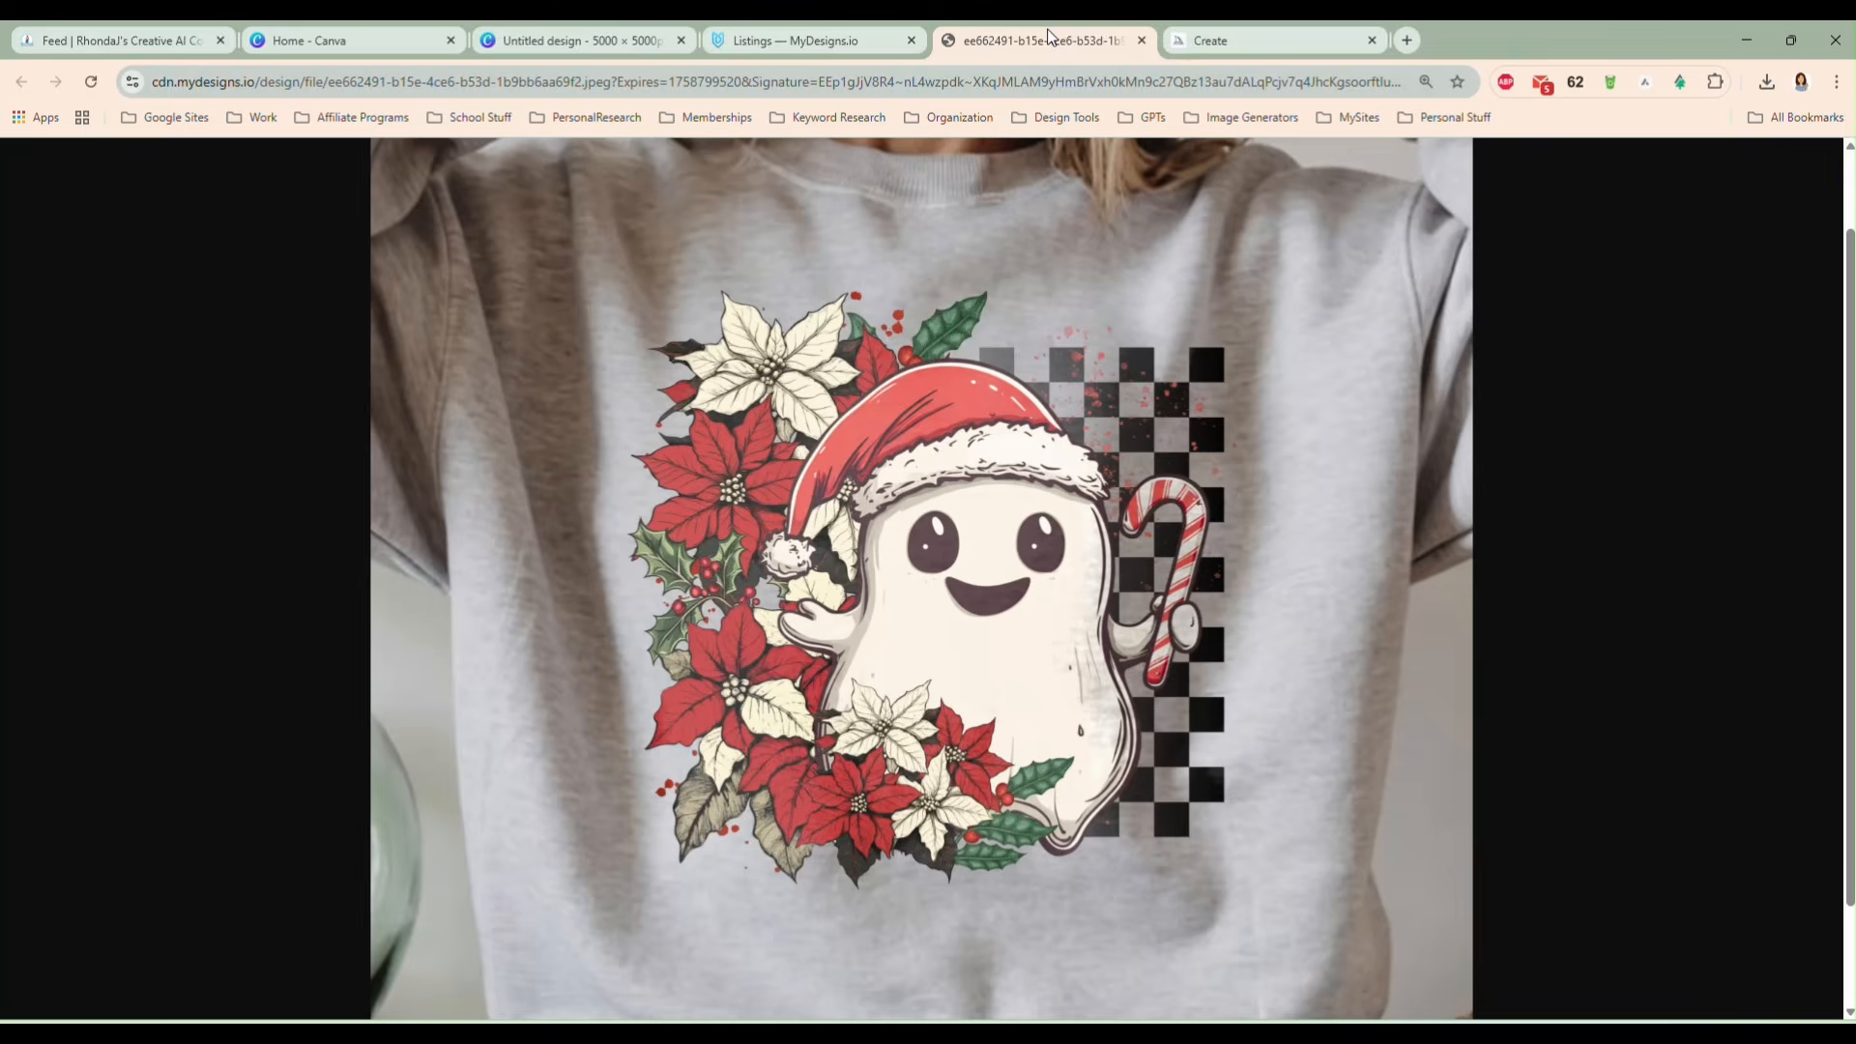
{"action": "left_click", "coordinate": [1141, 41]}
{"action": "left_click", "coordinate": [855, 39]}
- Check the snowman listing's sweatshirt mockup, and show the tote bag mockup on all listings
{"action": "scroll", "coordinate": [1033, 746], "scroll_direction": "down", "scroll_amount": 2}
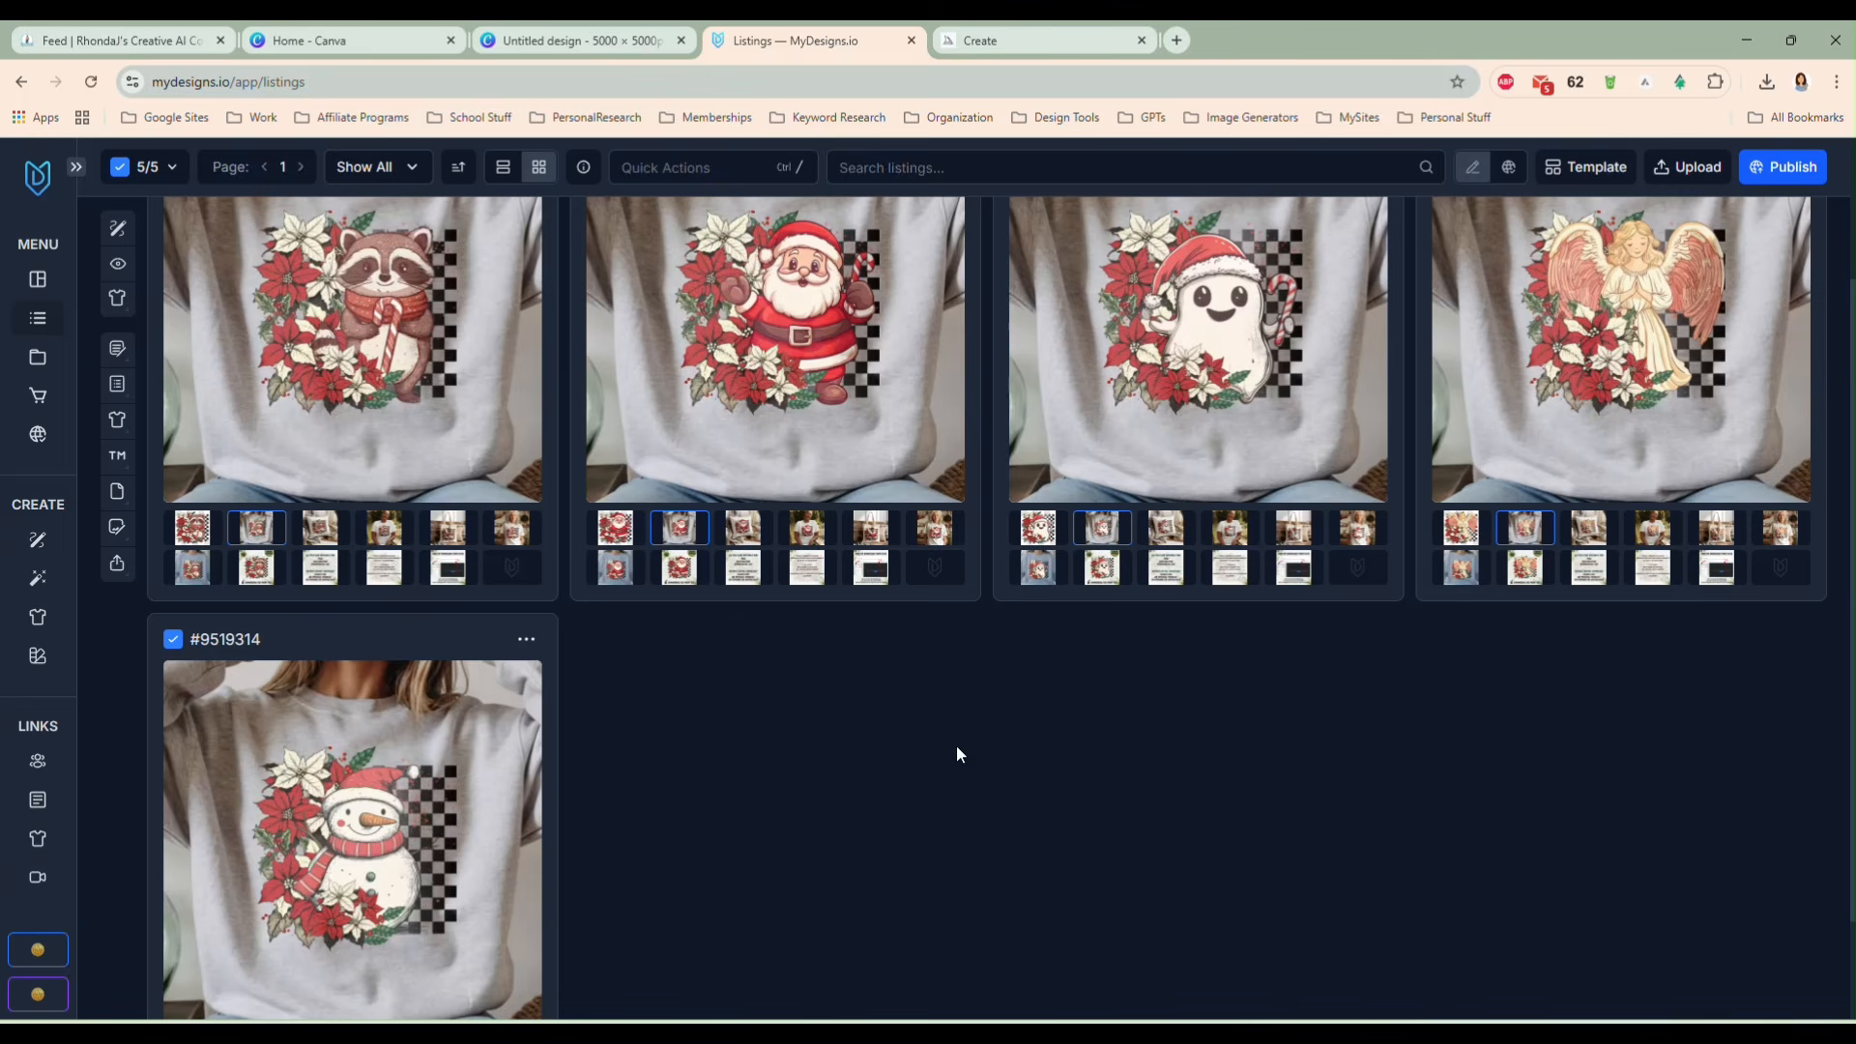
{"action": "scroll", "coordinate": [909, 739], "scroll_direction": "down", "scroll_amount": 1}
{"action": "scroll", "coordinate": [909, 739], "scroll_direction": "up", "scroll_amount": 1}
{"action": "double_click", "coordinate": [874, 532]}
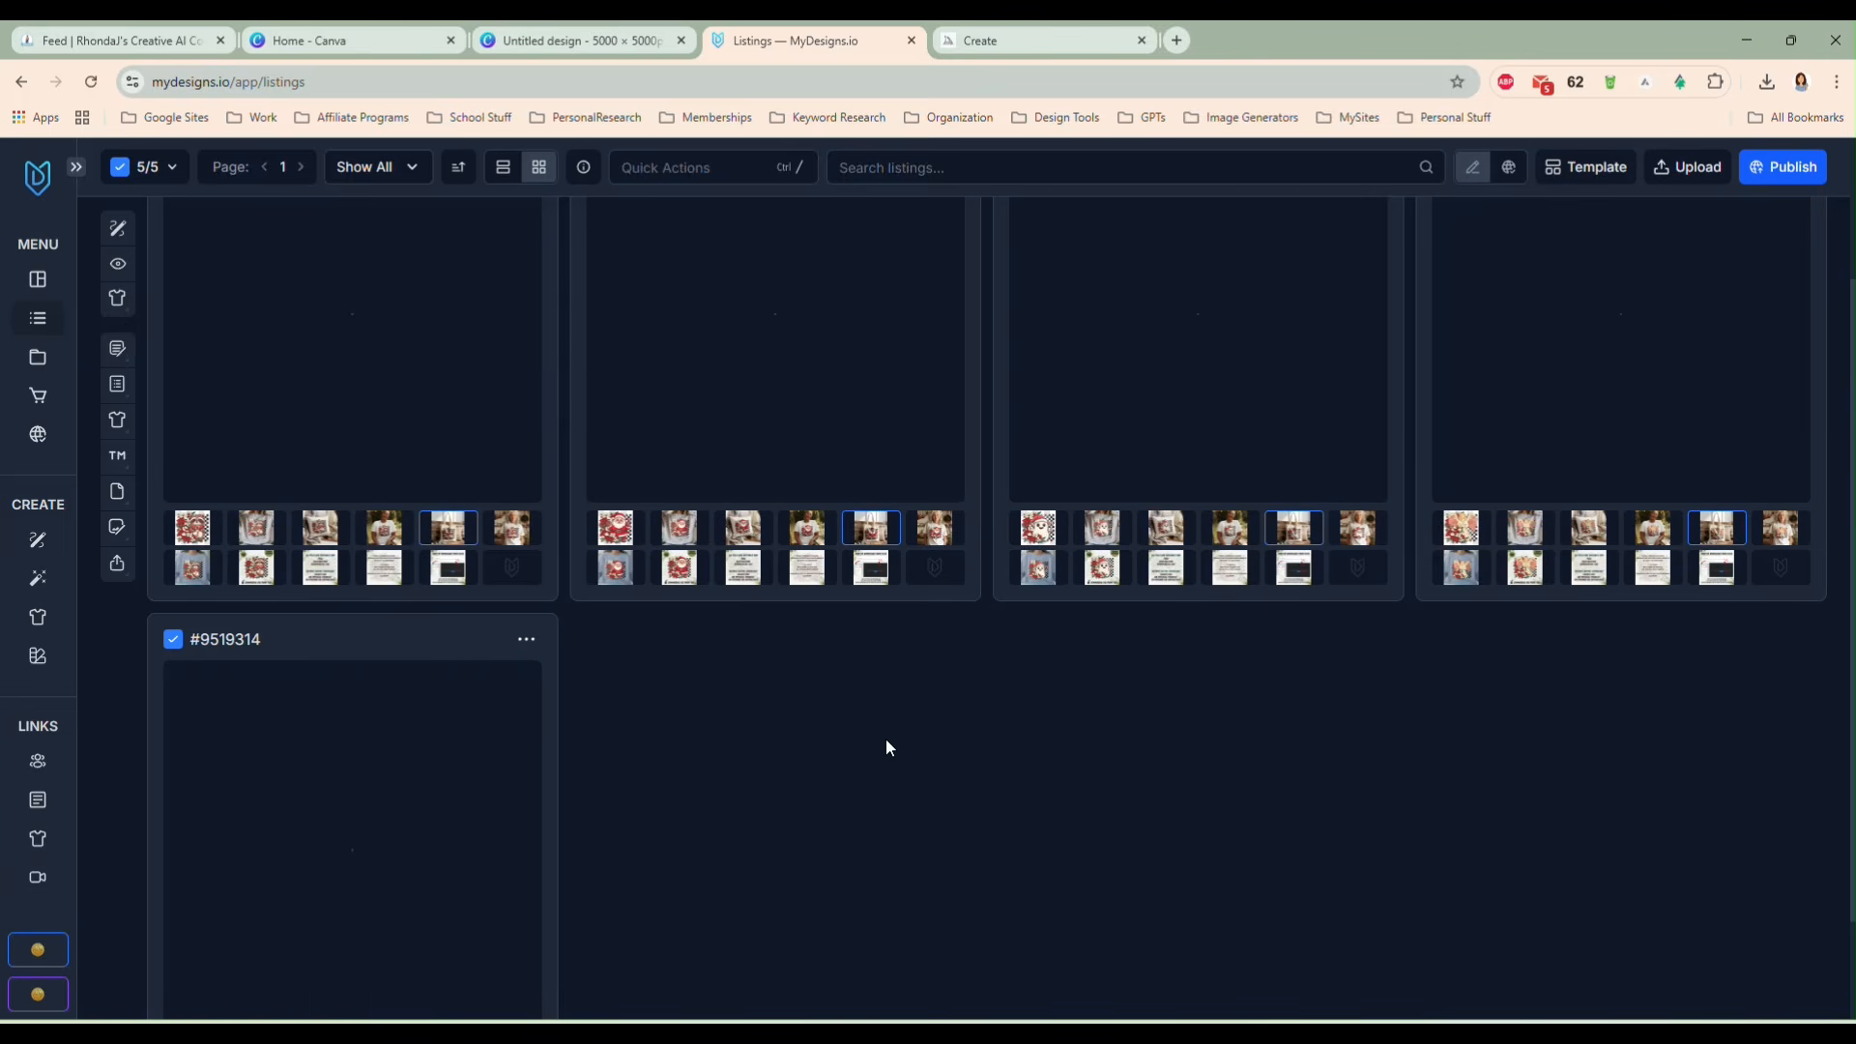
{"action": "scroll", "coordinate": [885, 738], "scroll_direction": "up", "scroll_amount": 1}
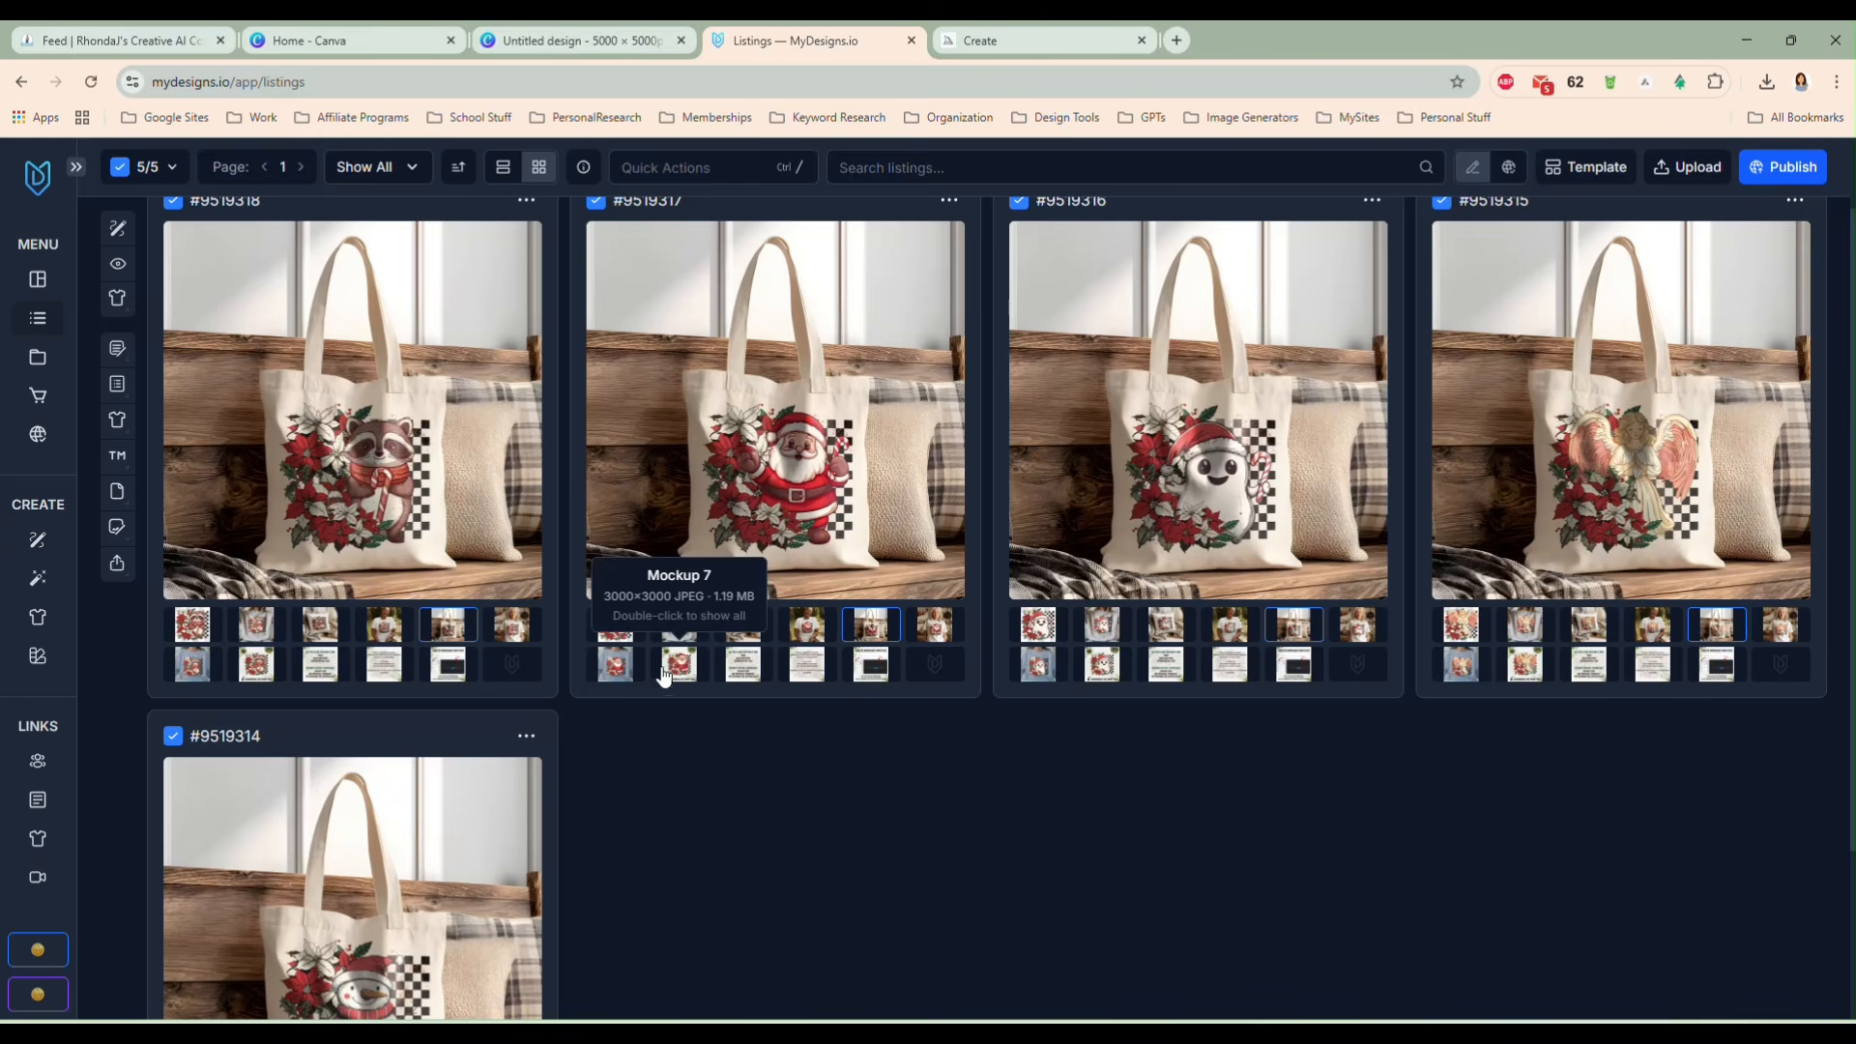
- Show the pillow mockup and the white T-shirt mockup on all listings to compare the designs
{"action": "left_click", "coordinate": [742, 628]}
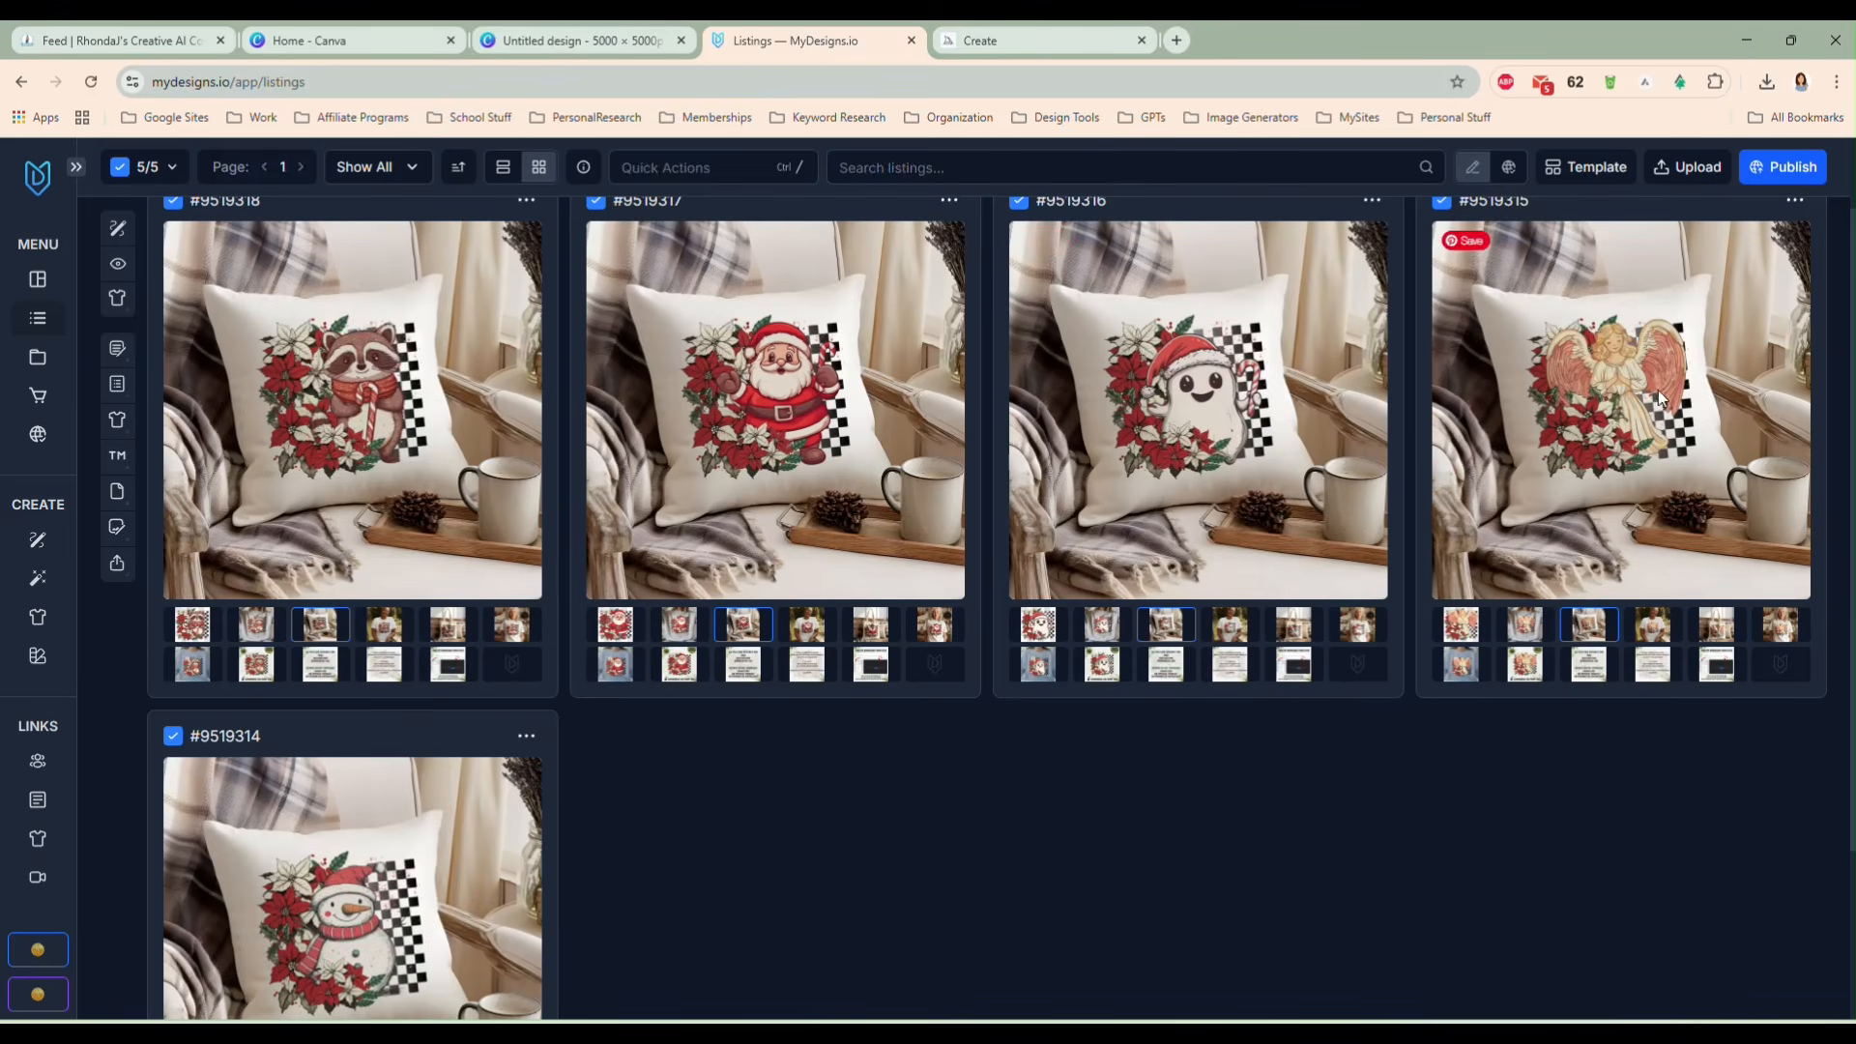
{"action": "scroll", "coordinate": [769, 808], "scroll_direction": "down", "scroll_amount": 1}
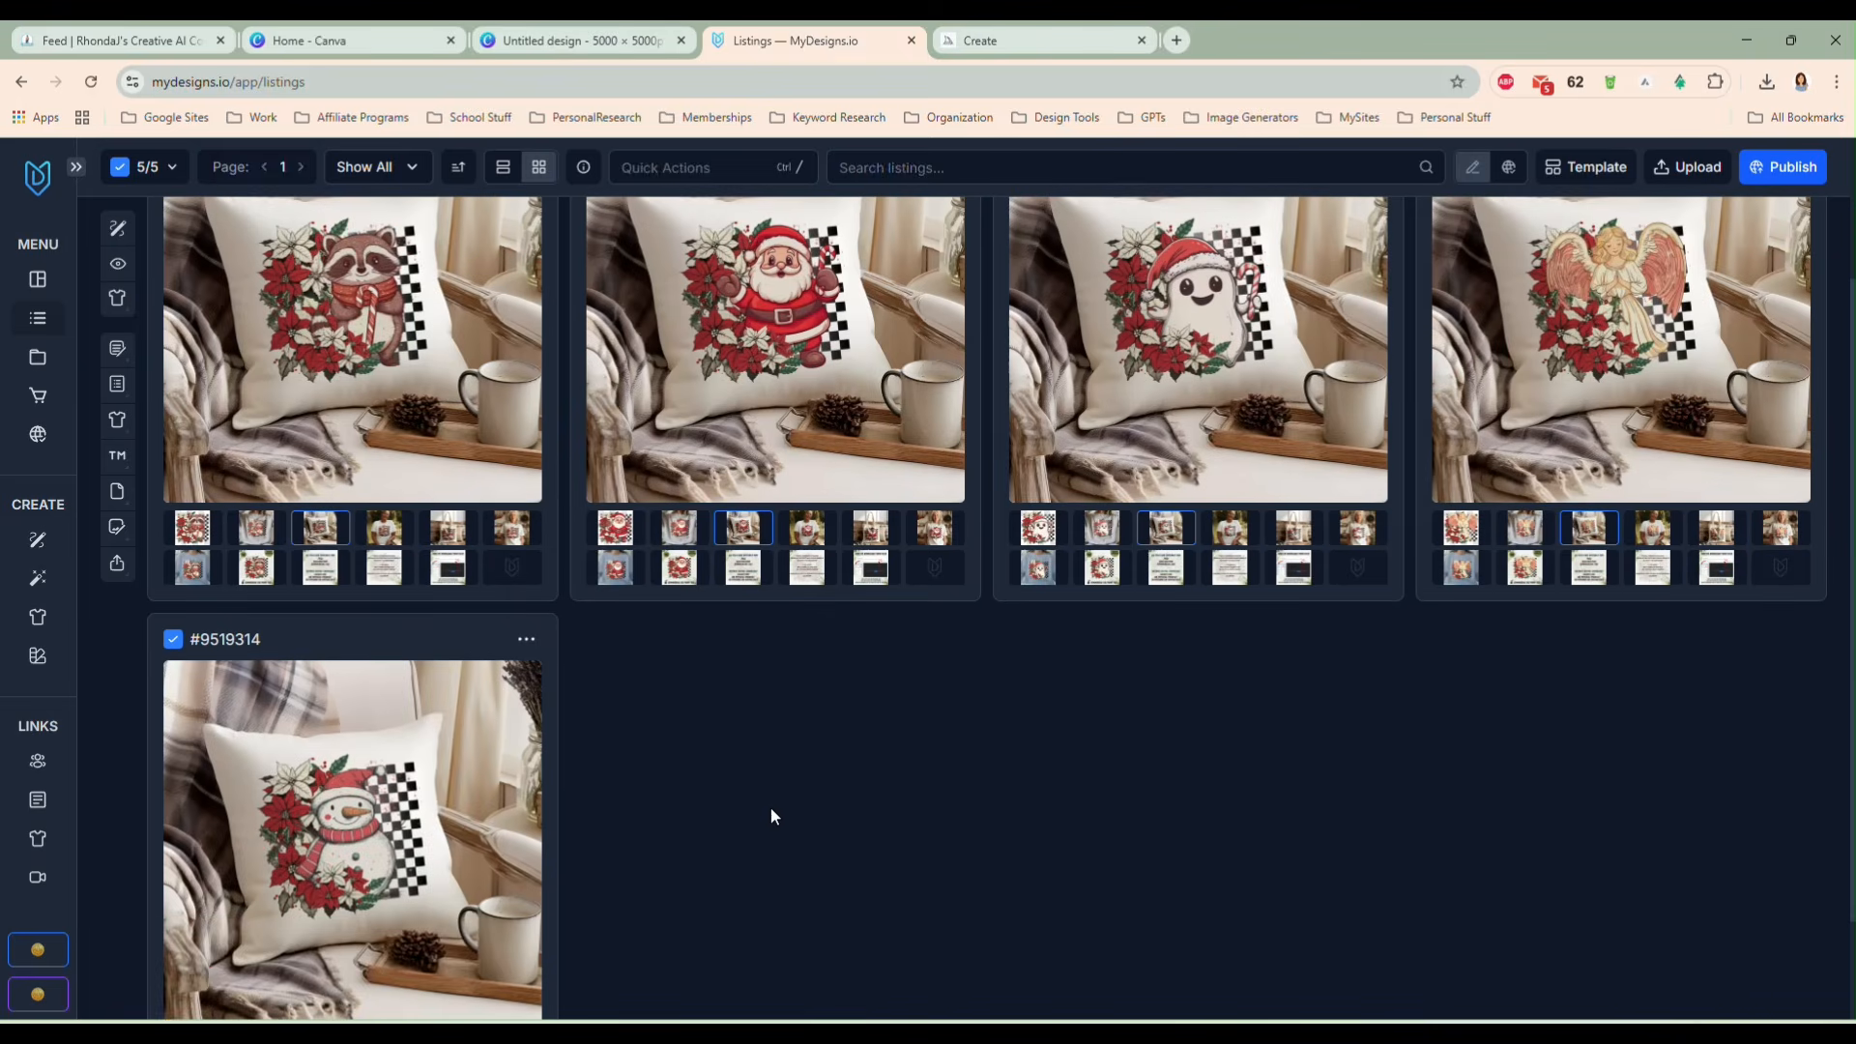
{"action": "scroll", "coordinate": [821, 717], "scroll_direction": "up", "scroll_amount": 1}
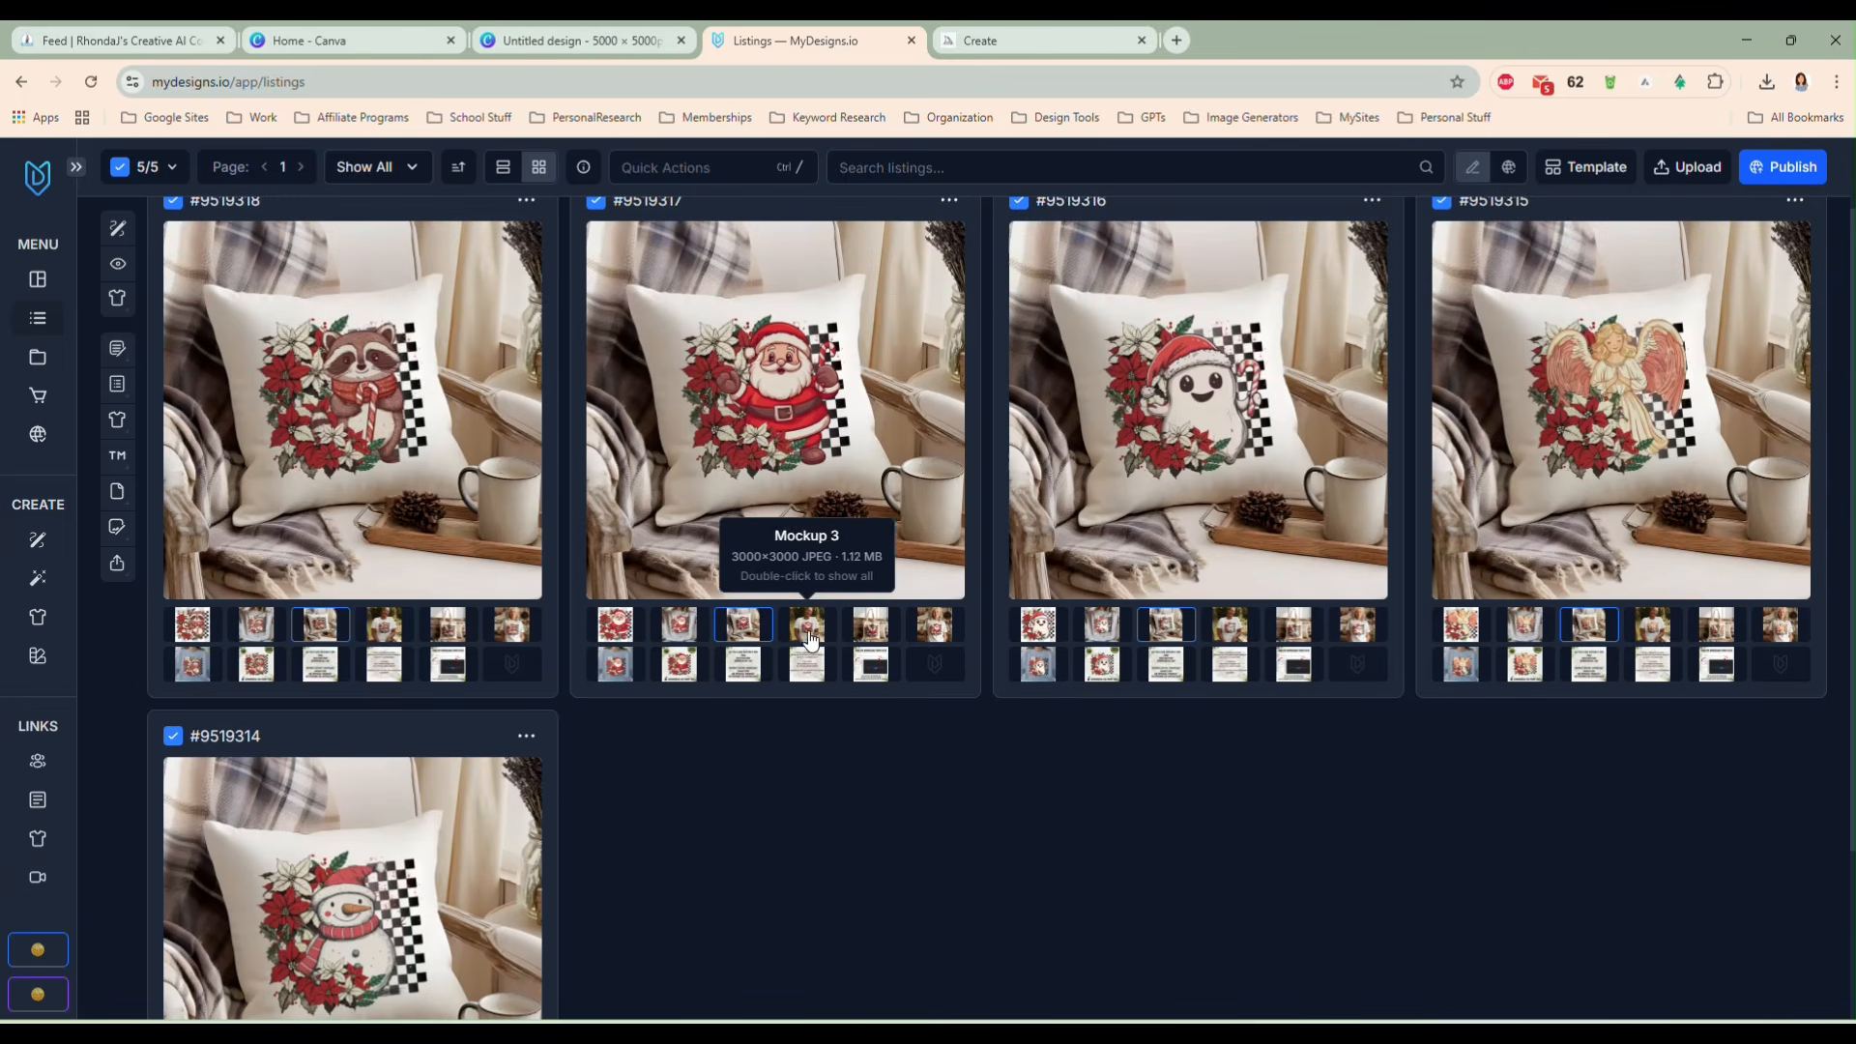
{"action": "left_click", "coordinate": [814, 630]}
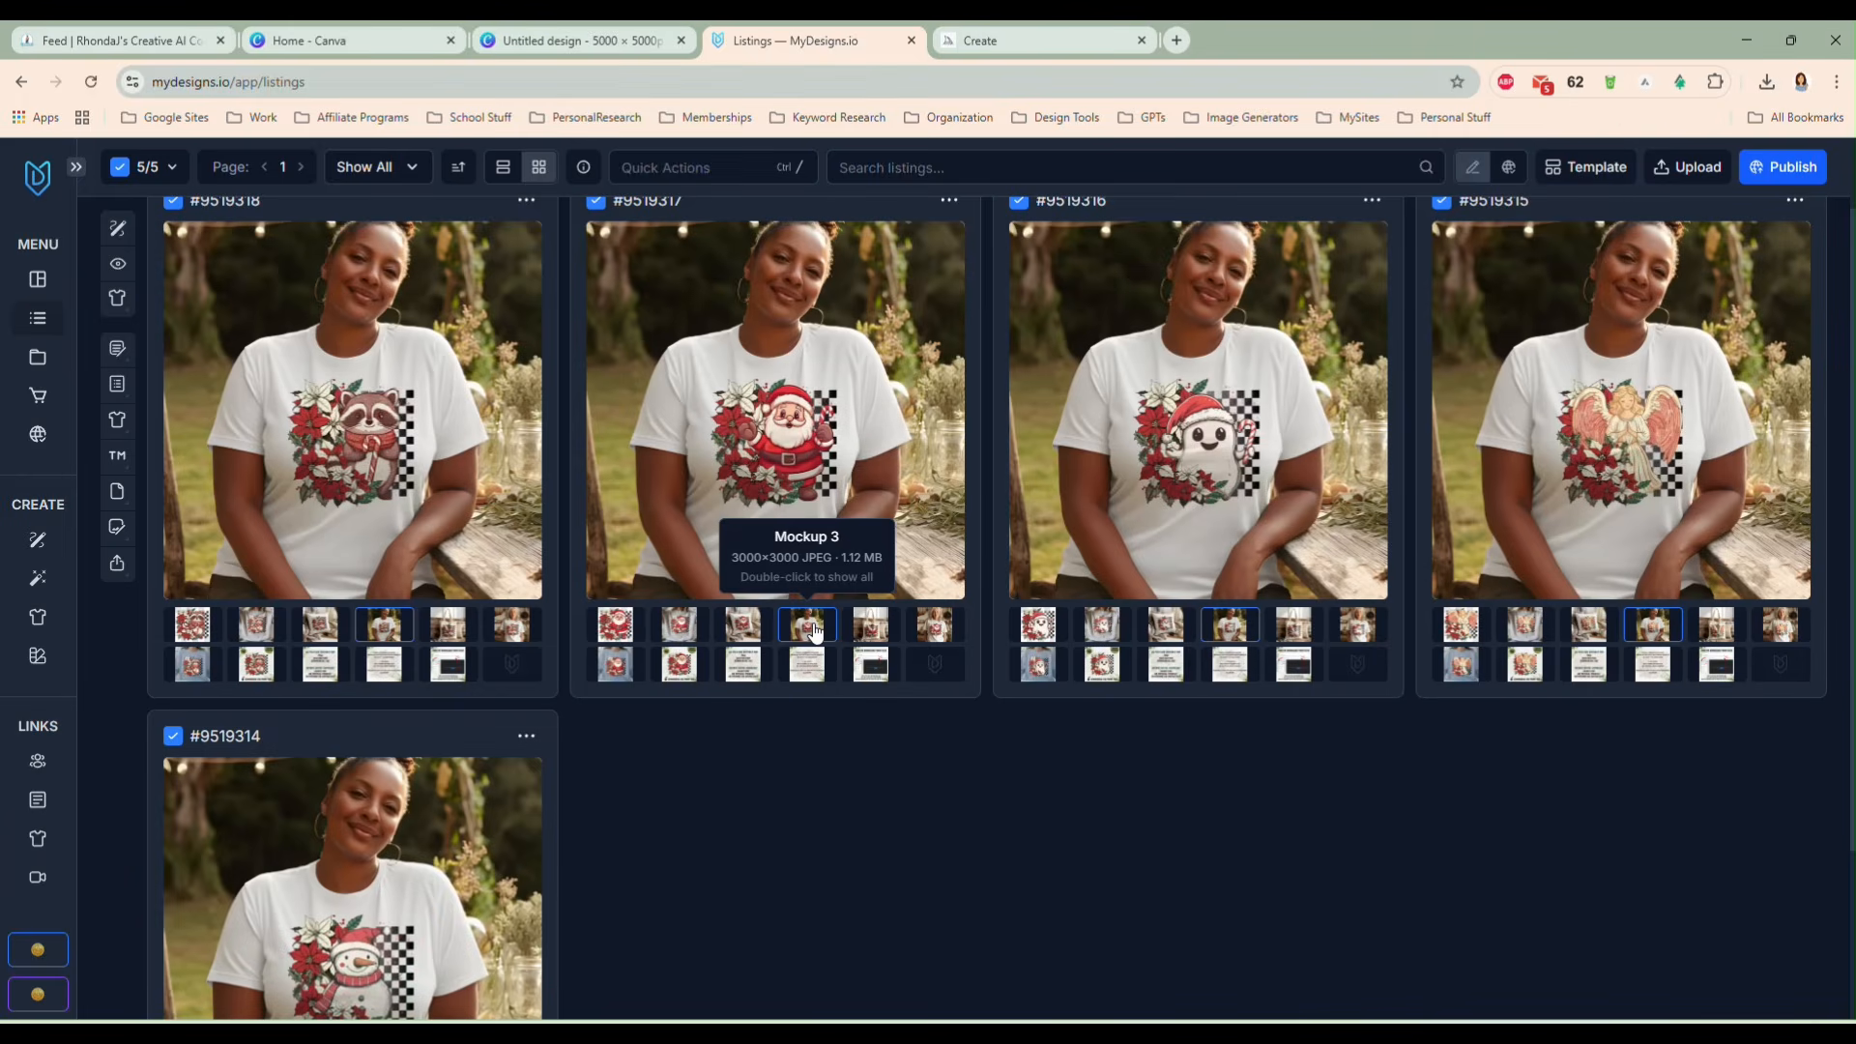
- Show the blue sweatshirt mockup on all listings and review every character, including the snowman
{"action": "left_click", "coordinate": [617, 666]}
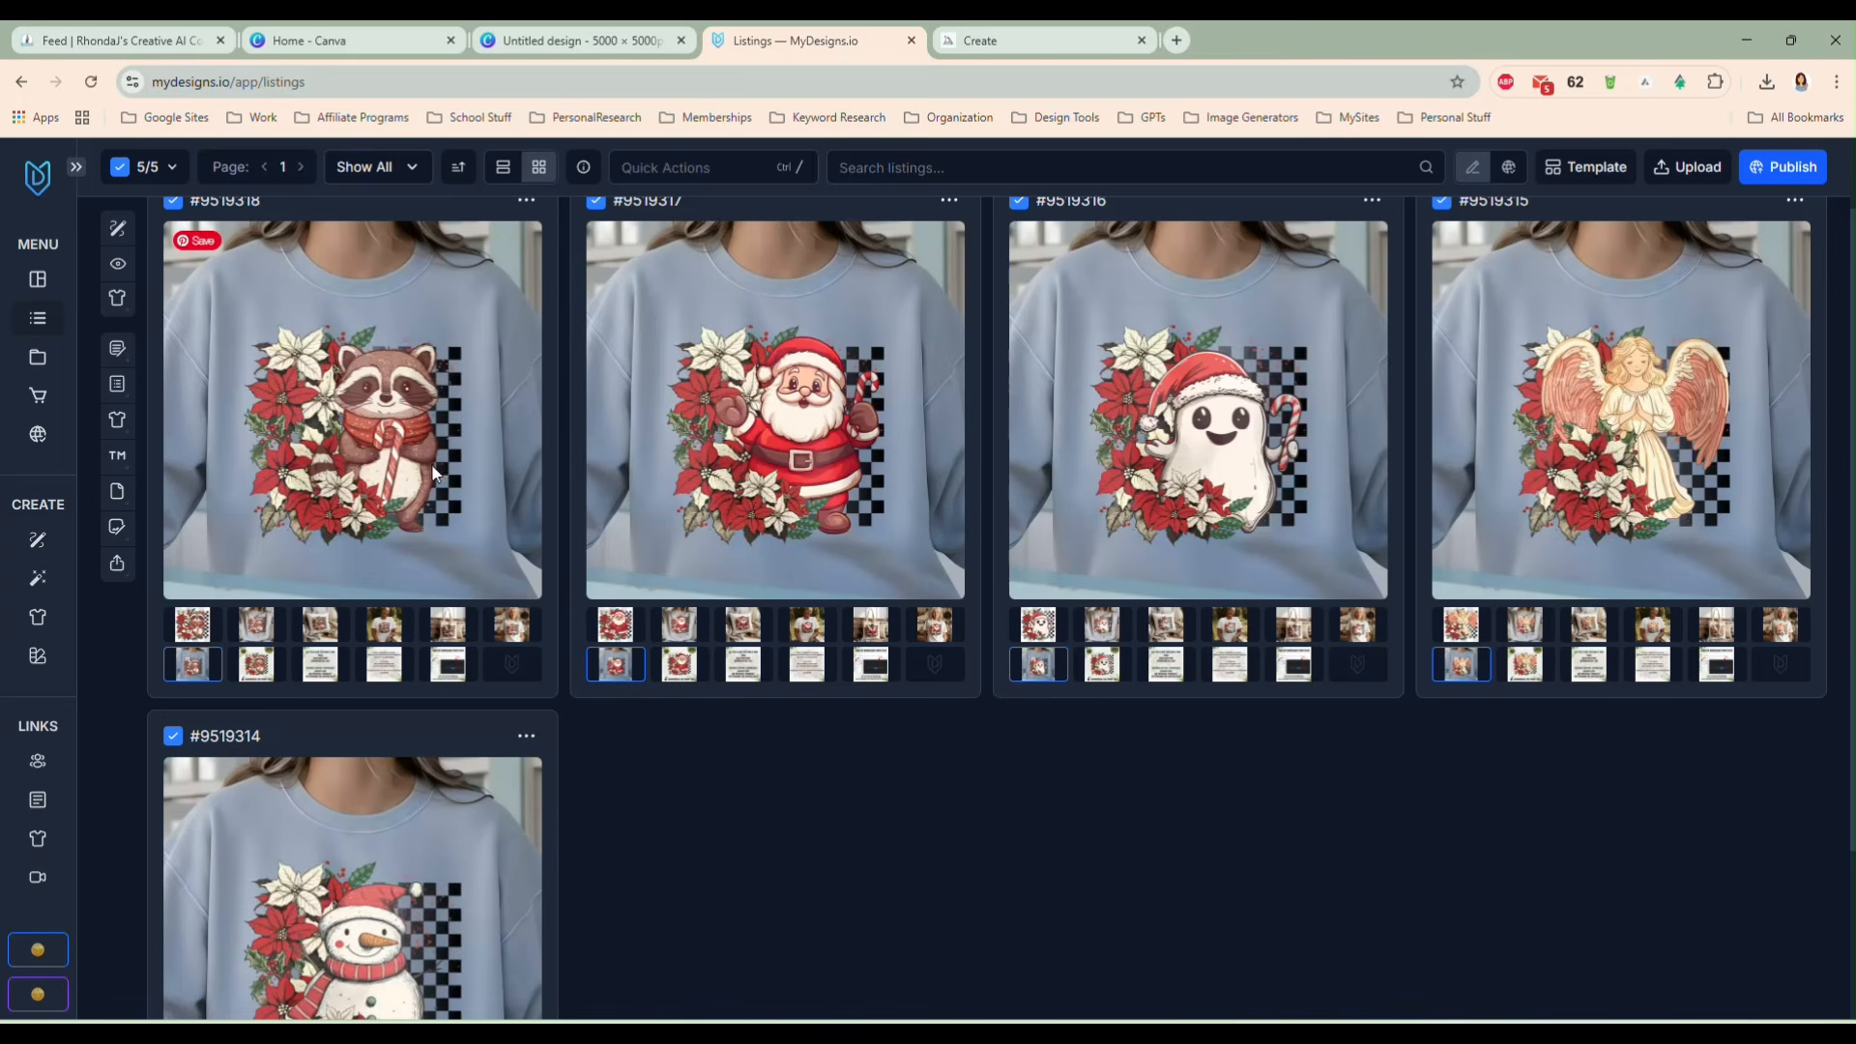
{"action": "scroll", "coordinate": [872, 669], "scroll_direction": "down", "scroll_amount": 2}
{"action": "scroll", "coordinate": [872, 677], "scroll_direction": "down", "scroll_amount": 1}
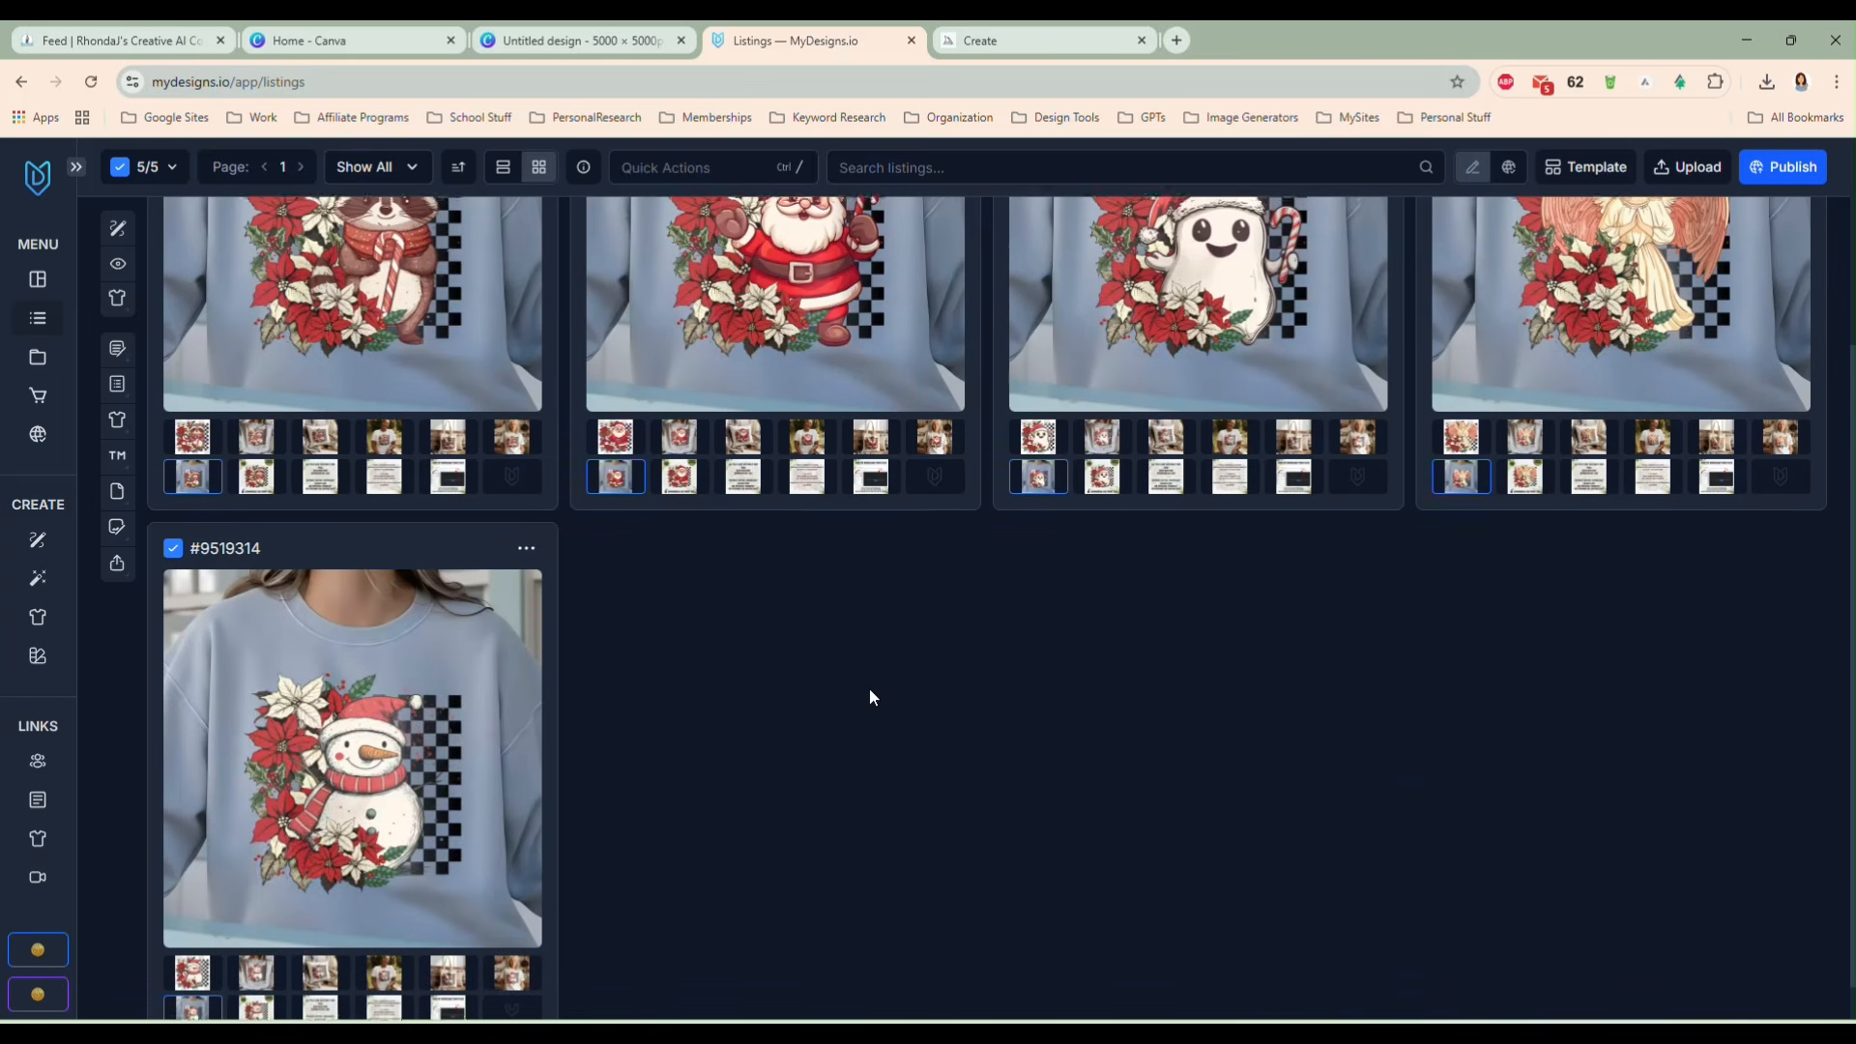
{"action": "scroll", "coordinate": [868, 688], "scroll_direction": "up", "scroll_amount": 3}
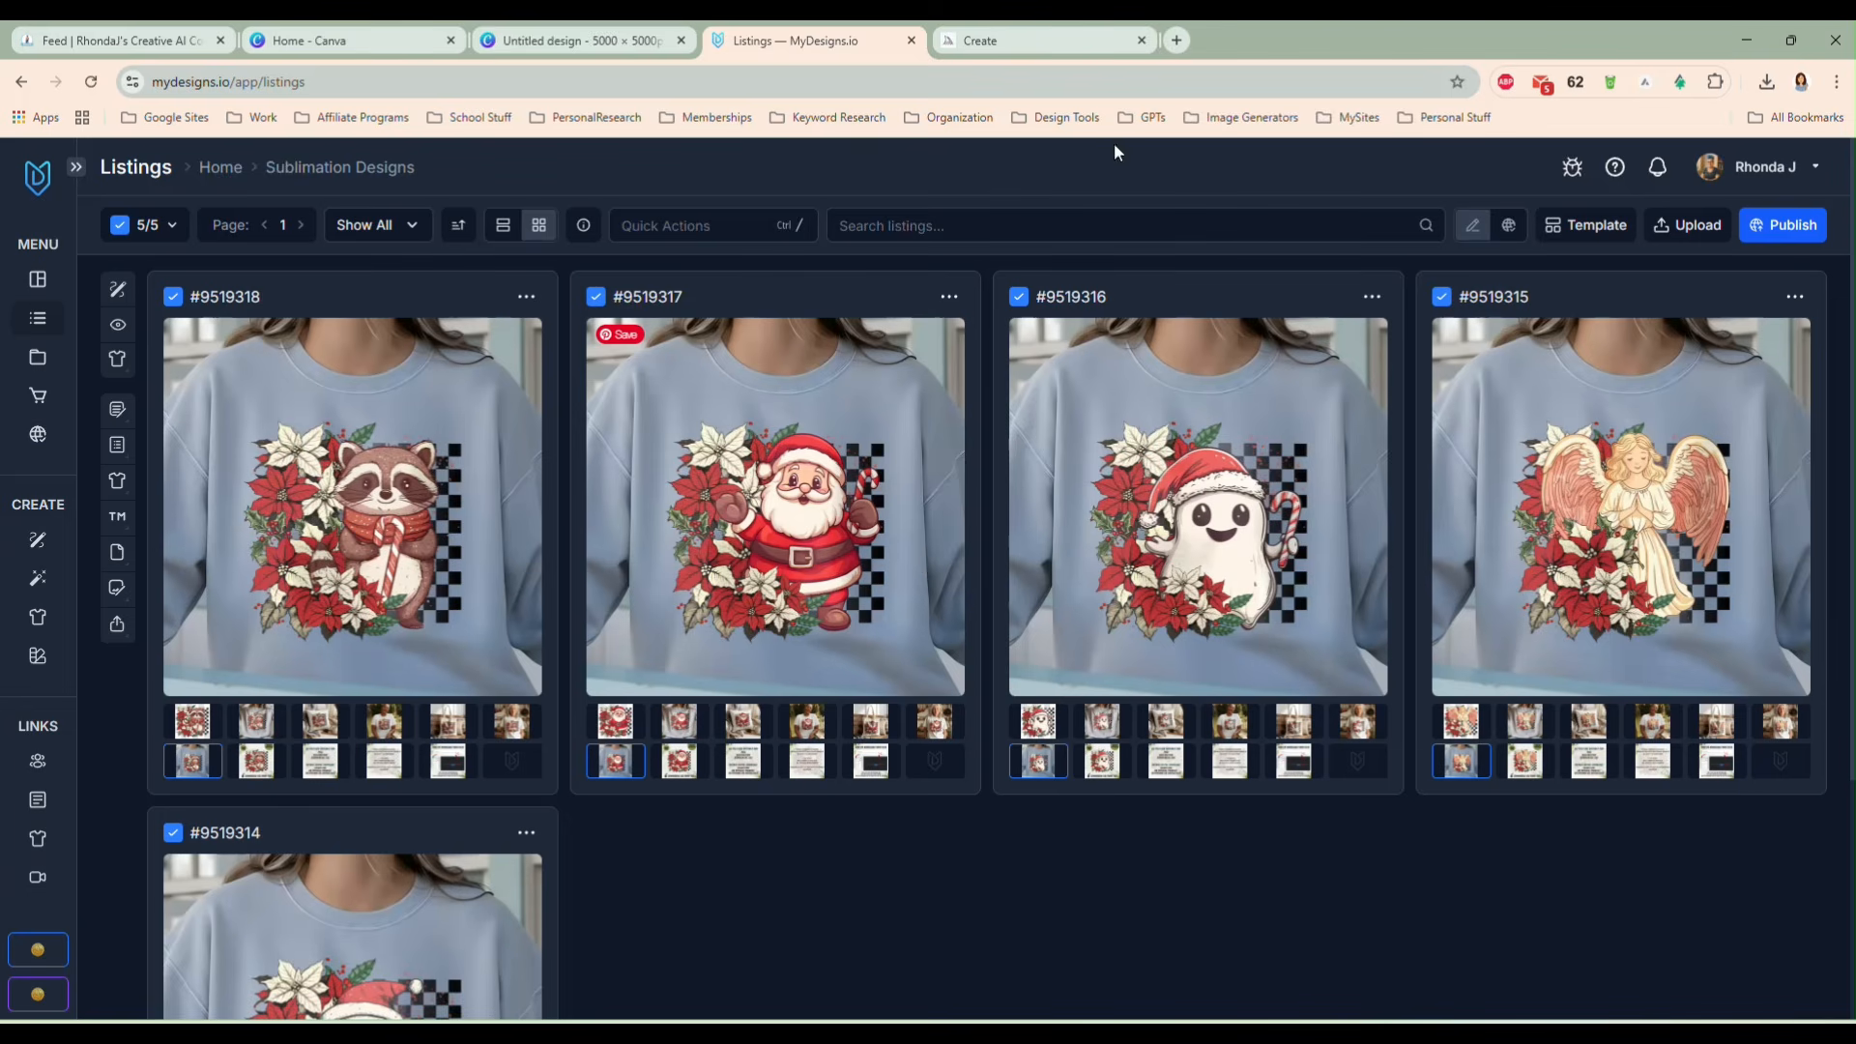
{"action": "scroll", "coordinate": [988, 601], "scroll_direction": "down", "scroll_amount": 2}
{"action": "scroll", "coordinate": [986, 599], "scroll_direction": "down", "scroll_amount": 1}
{"action": "scroll", "coordinate": [986, 598], "scroll_direction": "up", "scroll_amount": 3}
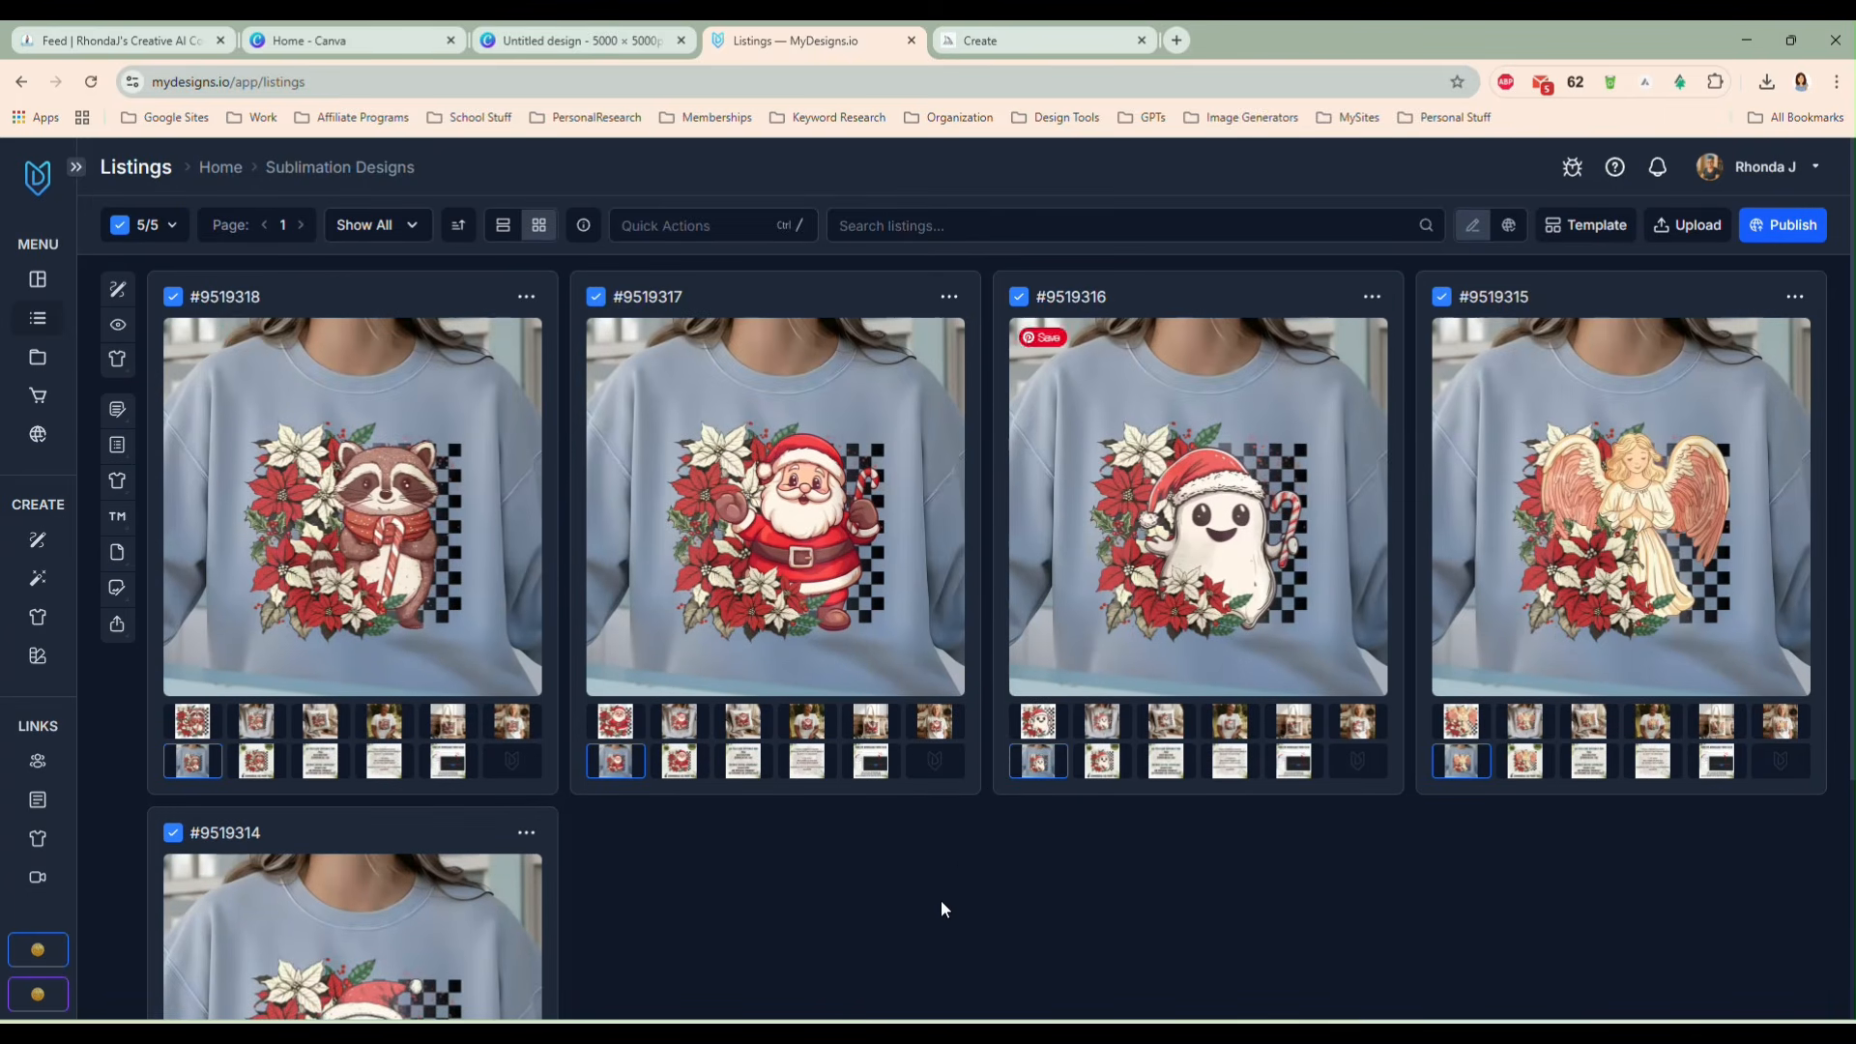
{"action": "scroll", "coordinate": [957, 880], "scroll_direction": "down", "scroll_amount": 2}
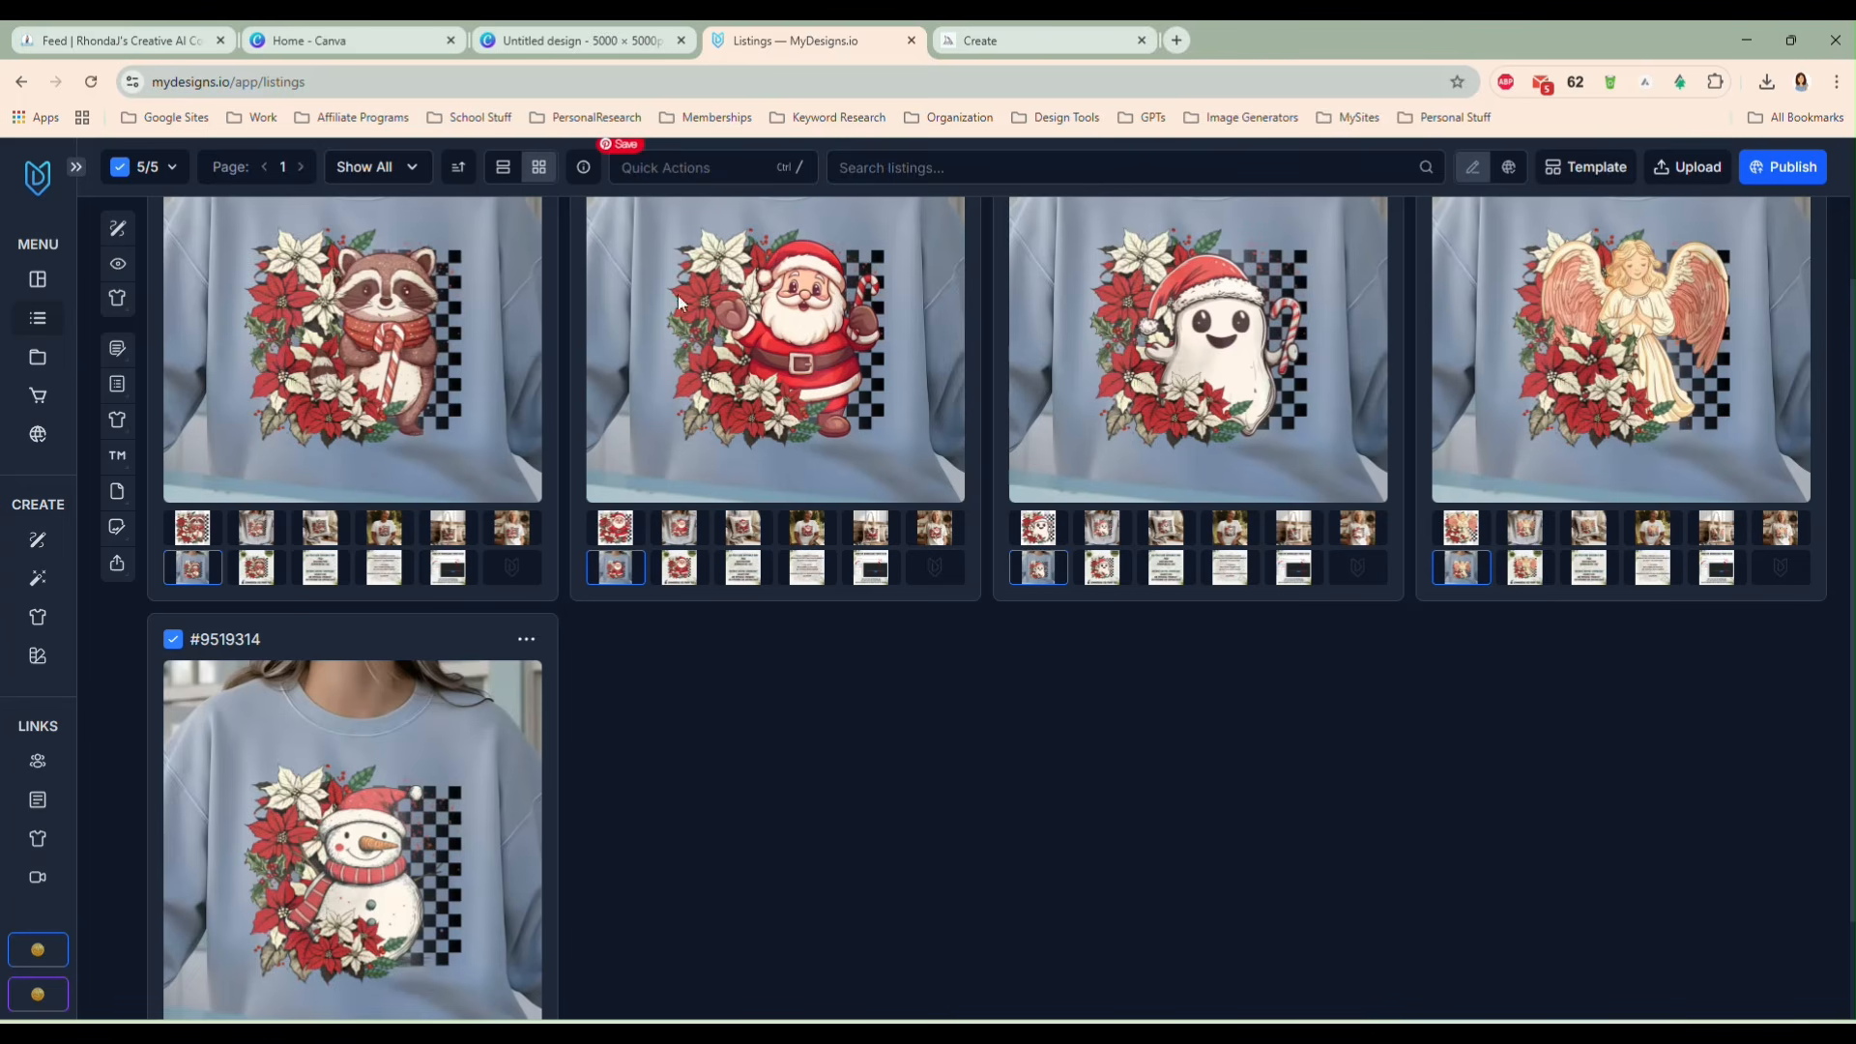
- Switch to the untitled 5000 × 5000 px design in Canva
{"action": "left_click", "coordinate": [353, 39]}
{"action": "left_click", "coordinate": [553, 40]}
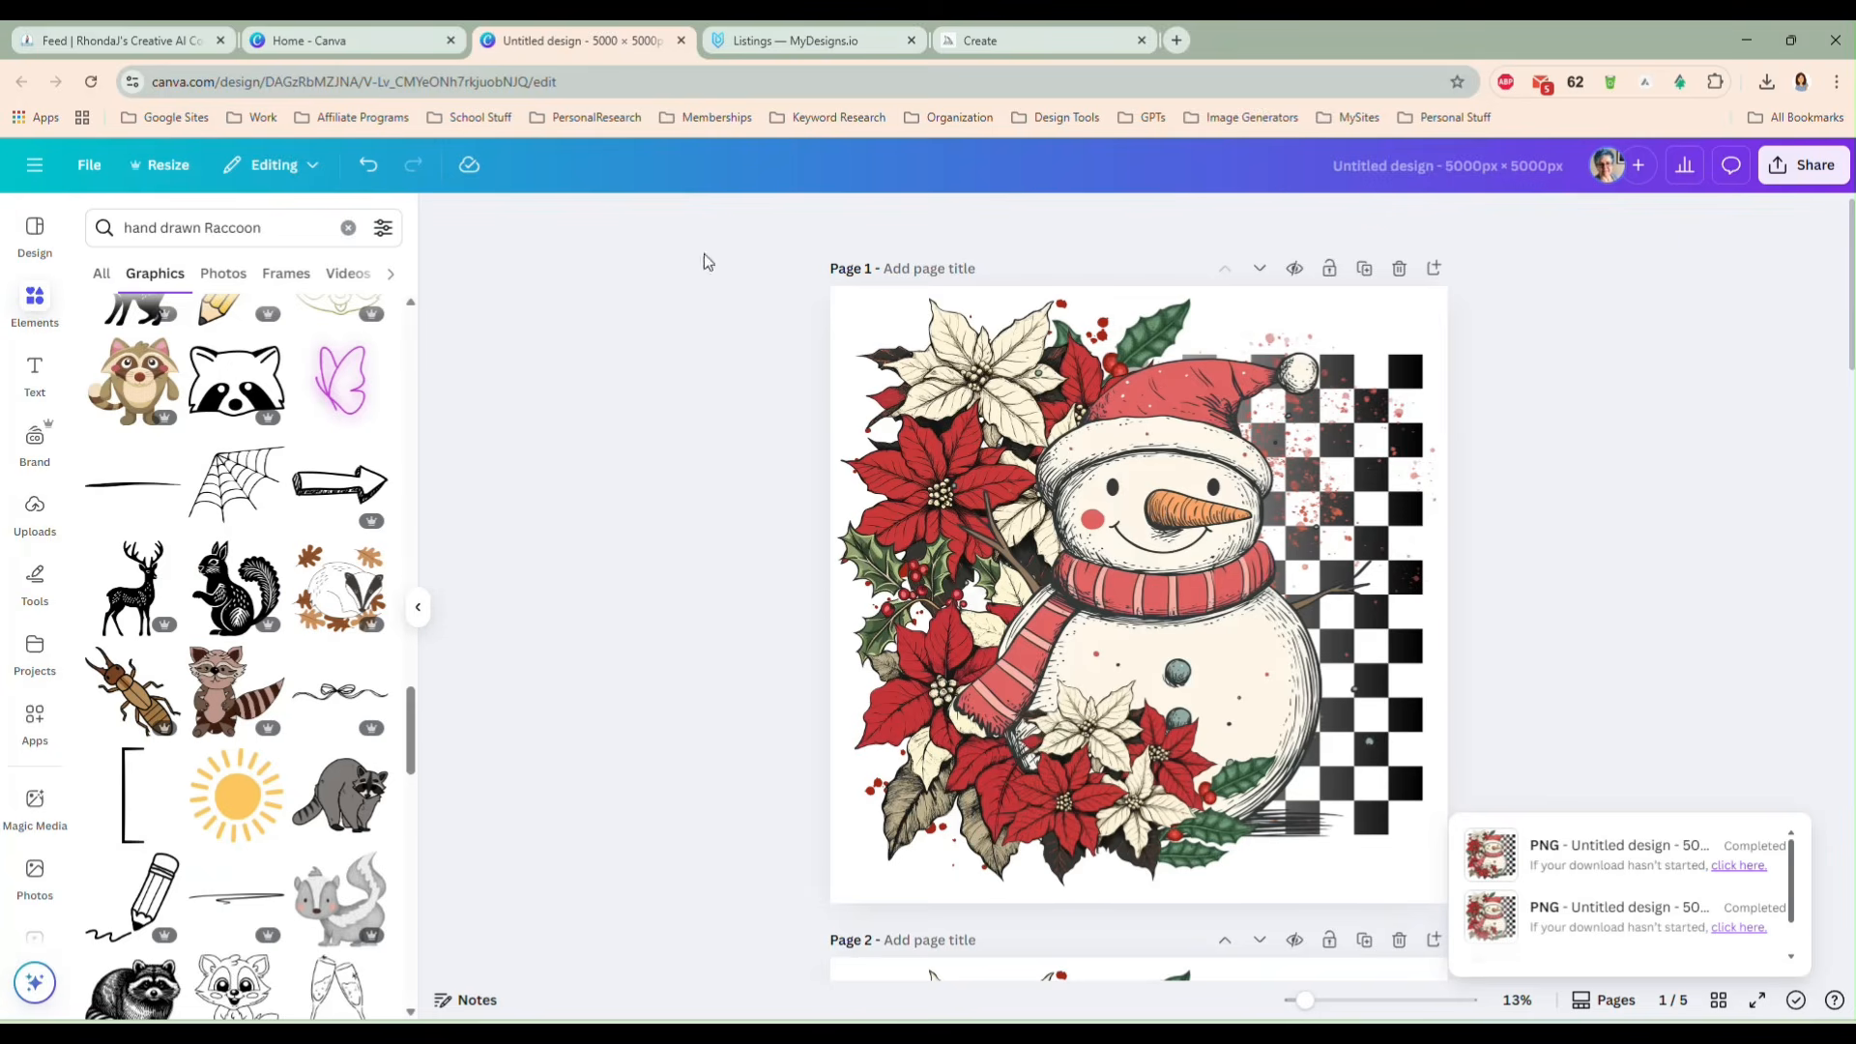